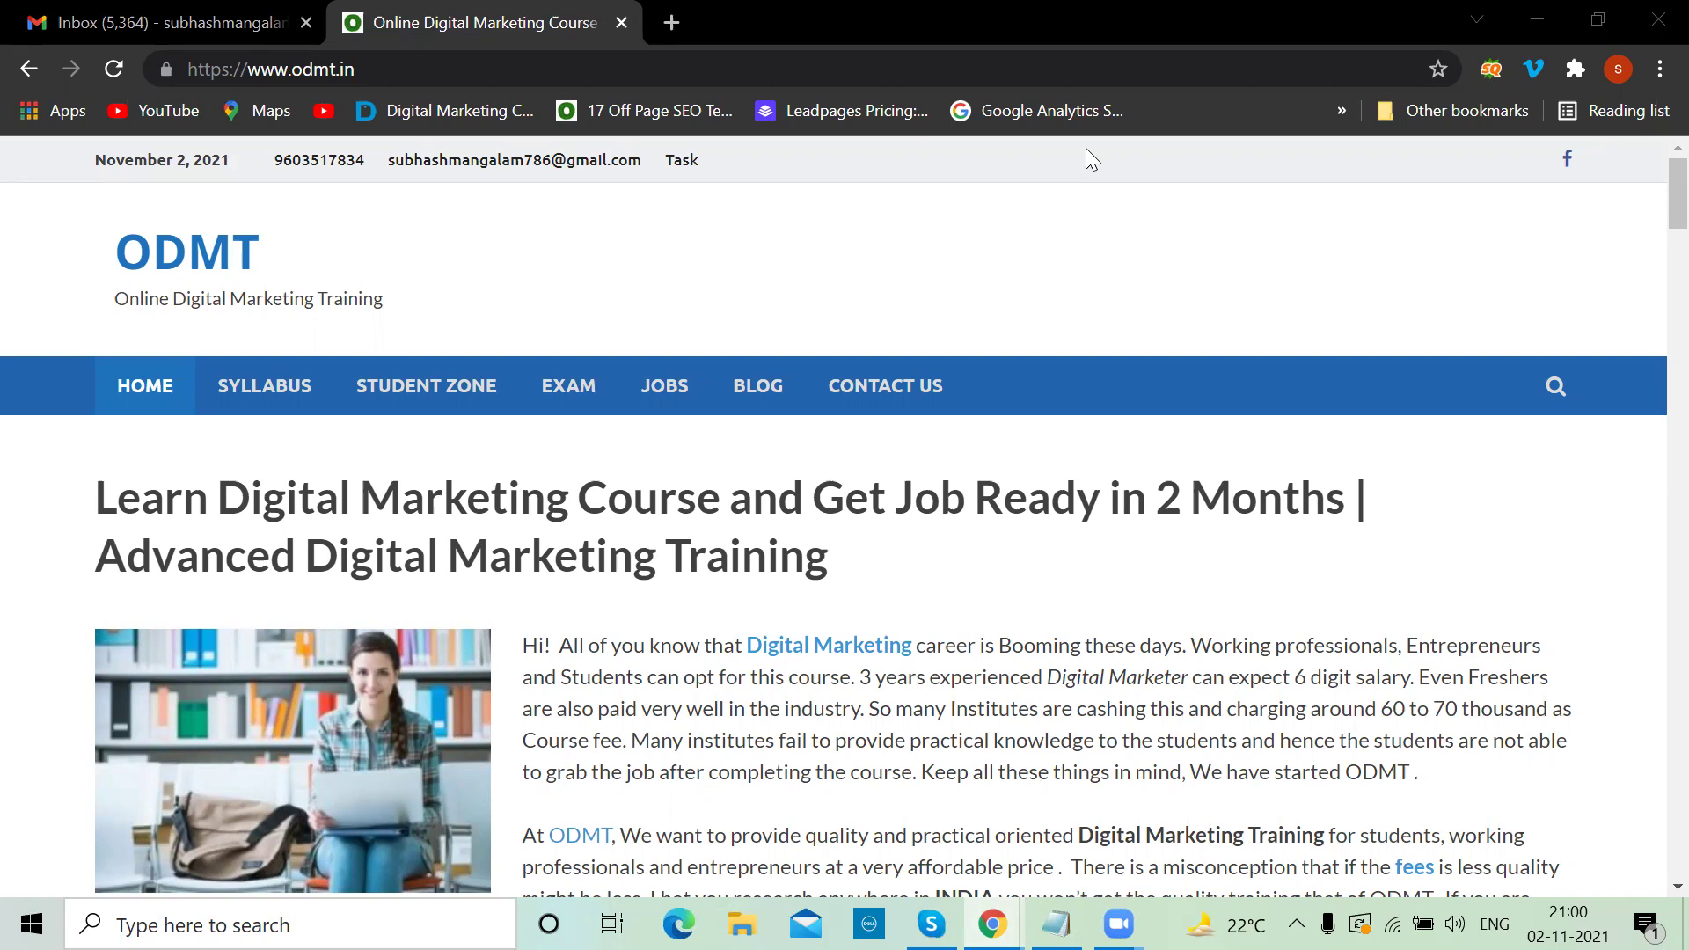
Go over the Google Ads topic lines in the click-funnel notes, from Account structure to Location Targetting
{"action": "key", "text": "alt+Tab"}
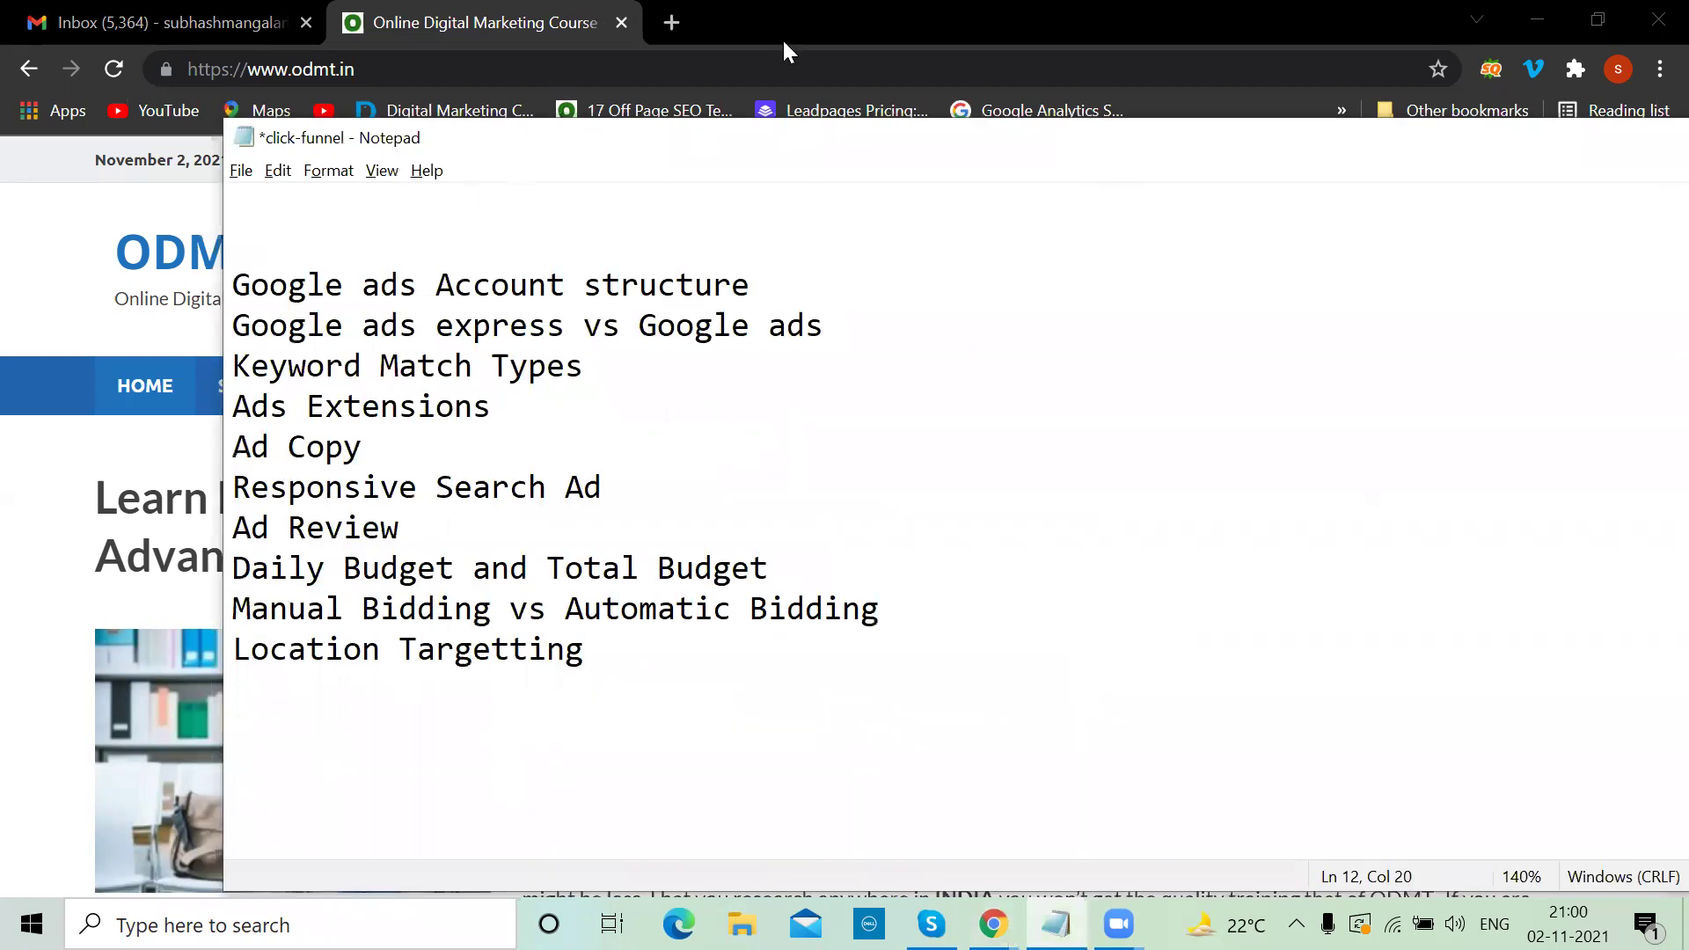
{"action": "left_click", "coordinate": [758, 288]}
{"action": "left_click", "coordinate": [592, 332]}
{"action": "left_click", "coordinate": [503, 411]}
{"action": "left_click", "coordinate": [398, 460]}
{"action": "left_click", "coordinate": [604, 486]}
{"action": "left_click", "coordinate": [473, 518]}
{"action": "left_click", "coordinate": [802, 554]}
{"action": "left_click", "coordinate": [601, 648]}
{"action": "left_click", "coordinate": [670, 23]}
Open YouTube and search for 'odmt'
{"action": "type", "text": "you"}
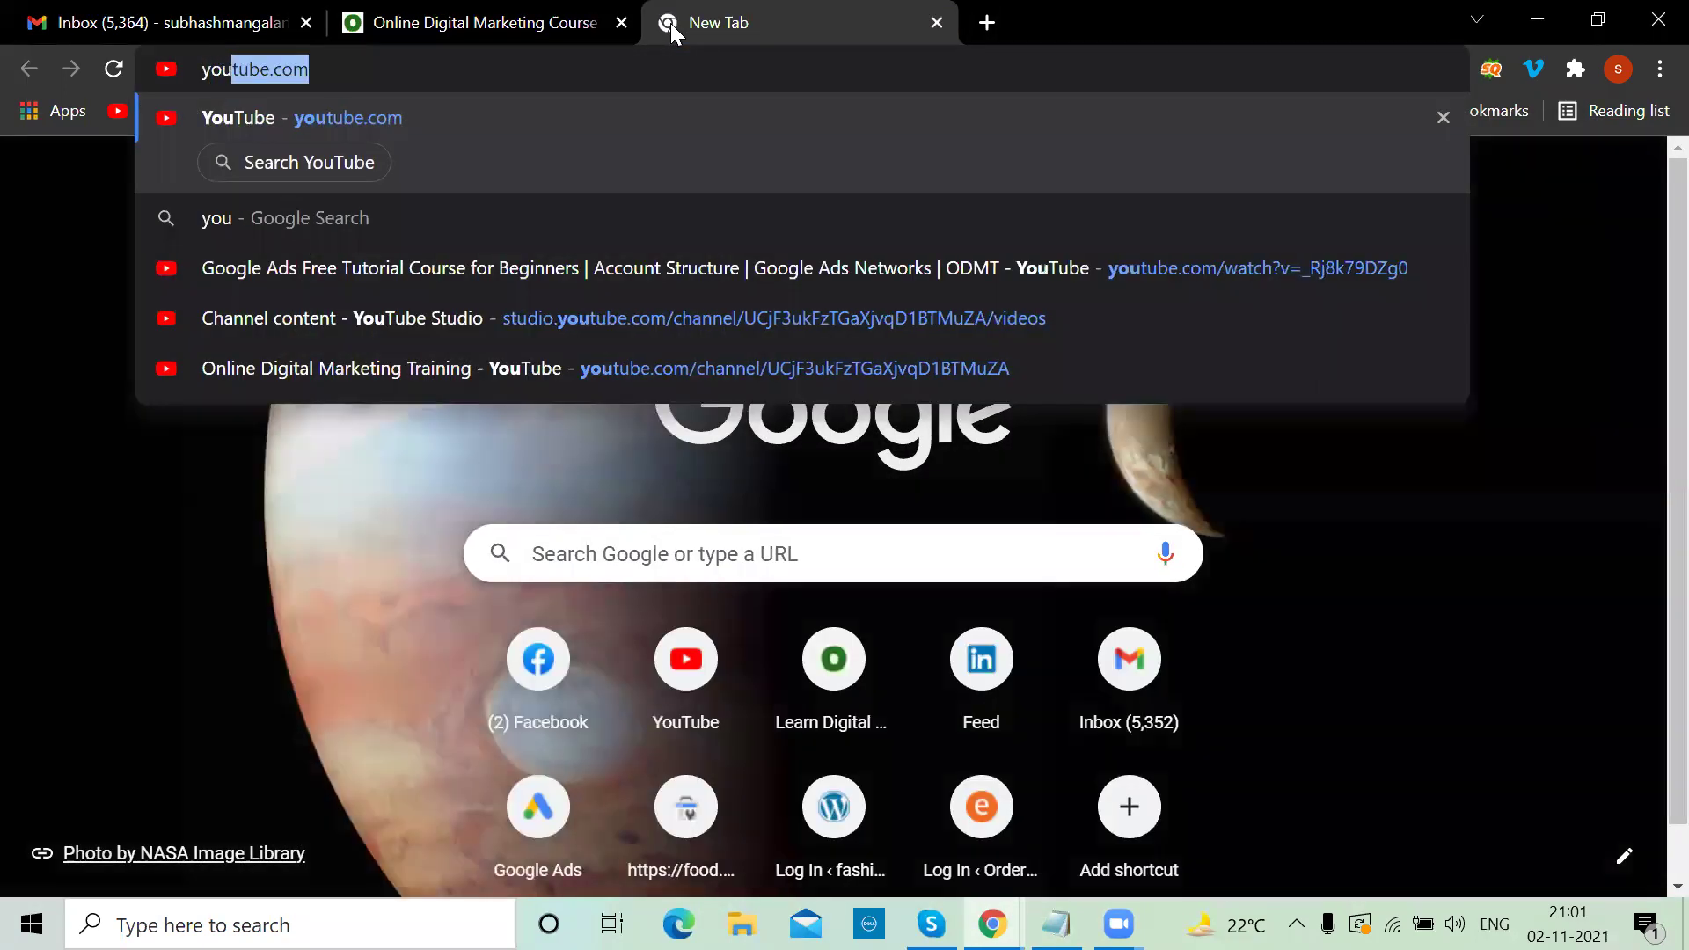
{"action": "key", "text": "Return"}
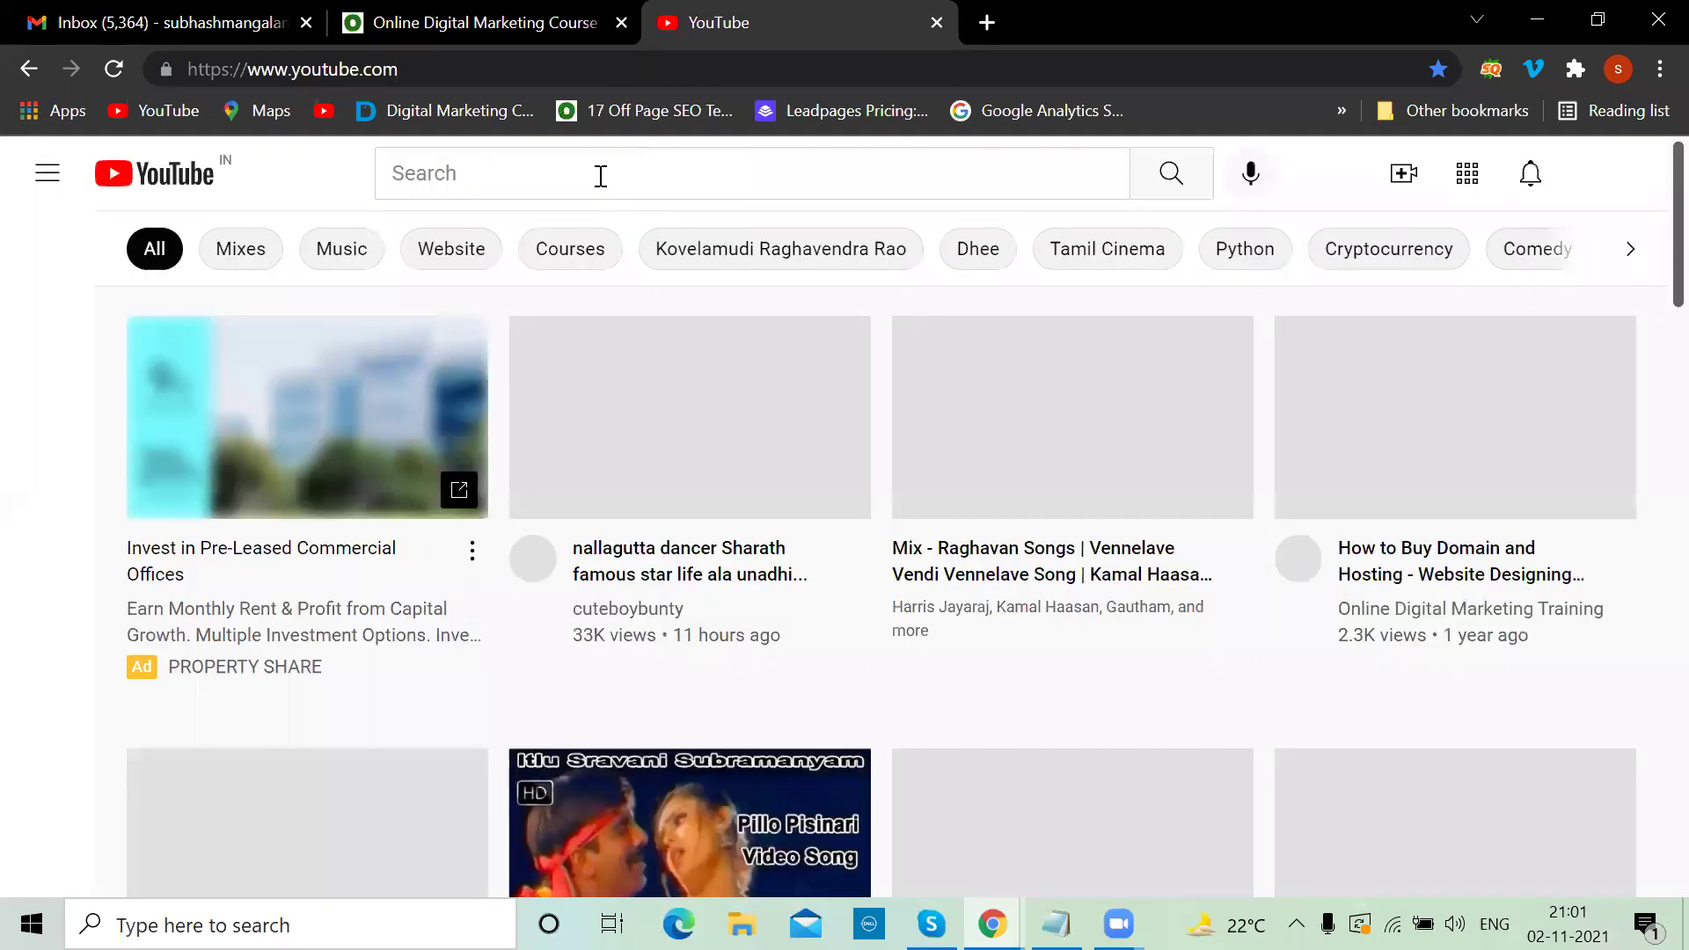
{"action": "left_click", "coordinate": [601, 176]}
{"action": "type", "text": "odmt"}
{"action": "key", "text": "Return"}
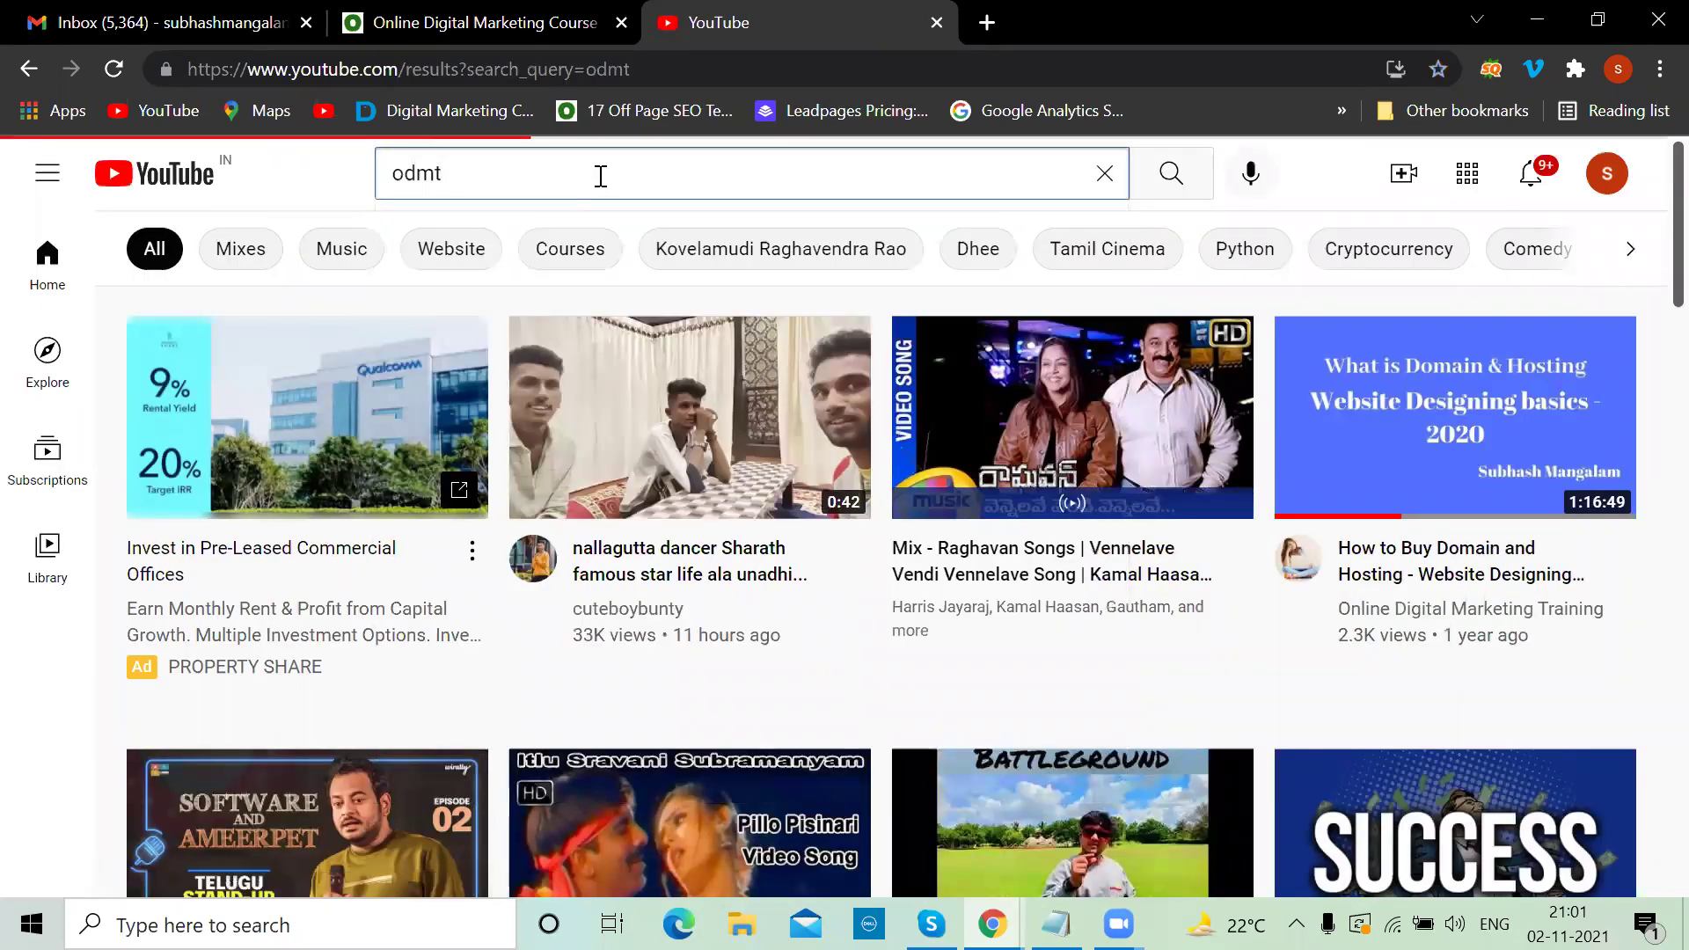
Show the Online Digital Marketing Training channel's uploaded videos, then return to the notes
{"action": "scroll", "coordinate": [711, 439], "scroll_direction": "down", "scroll_amount": 4}
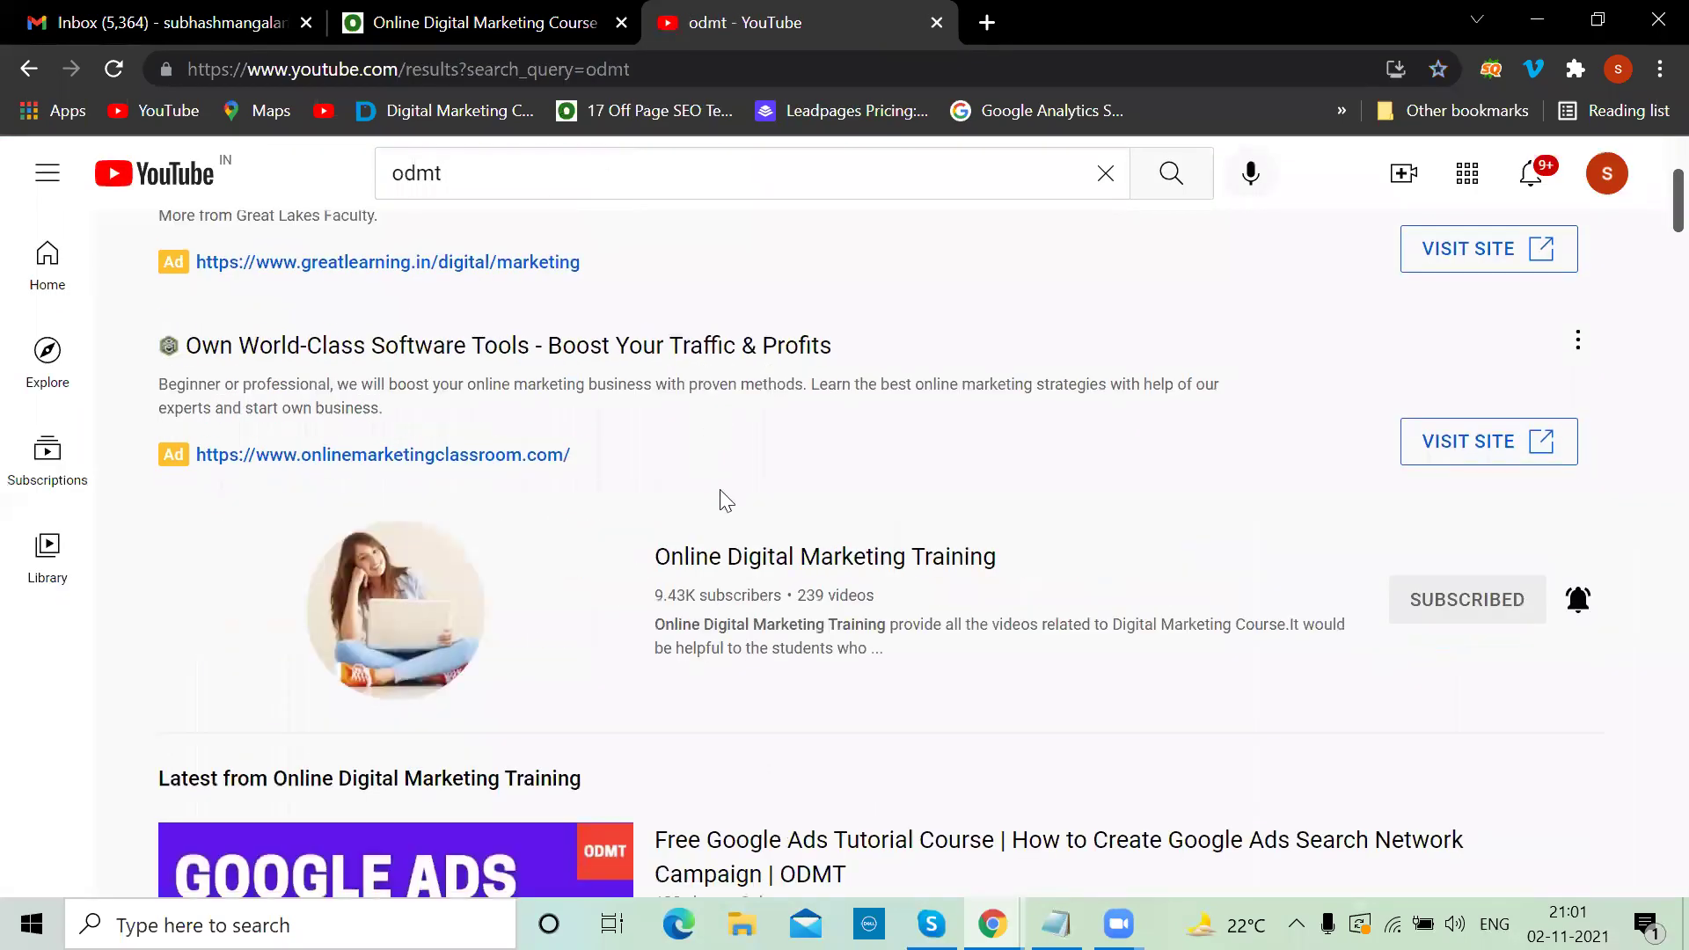
{"action": "left_click", "coordinate": [721, 559]}
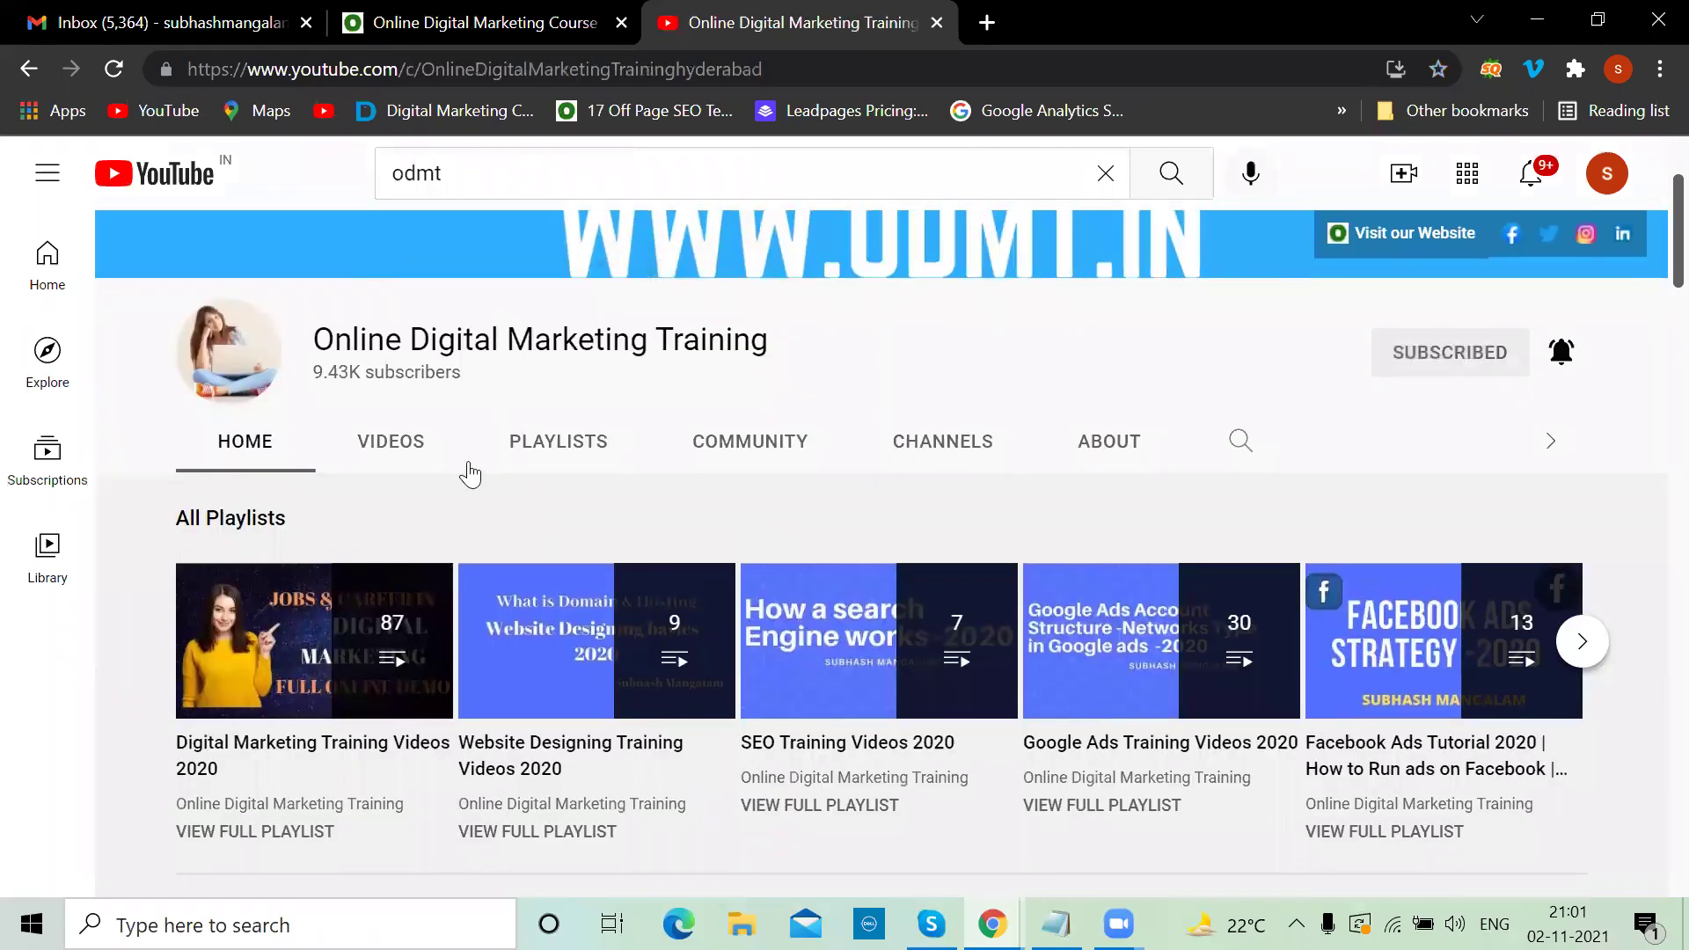
{"action": "left_click", "coordinate": [390, 441]}
{"action": "scroll", "coordinate": [366, 426], "scroll_direction": "down", "scroll_amount": 1}
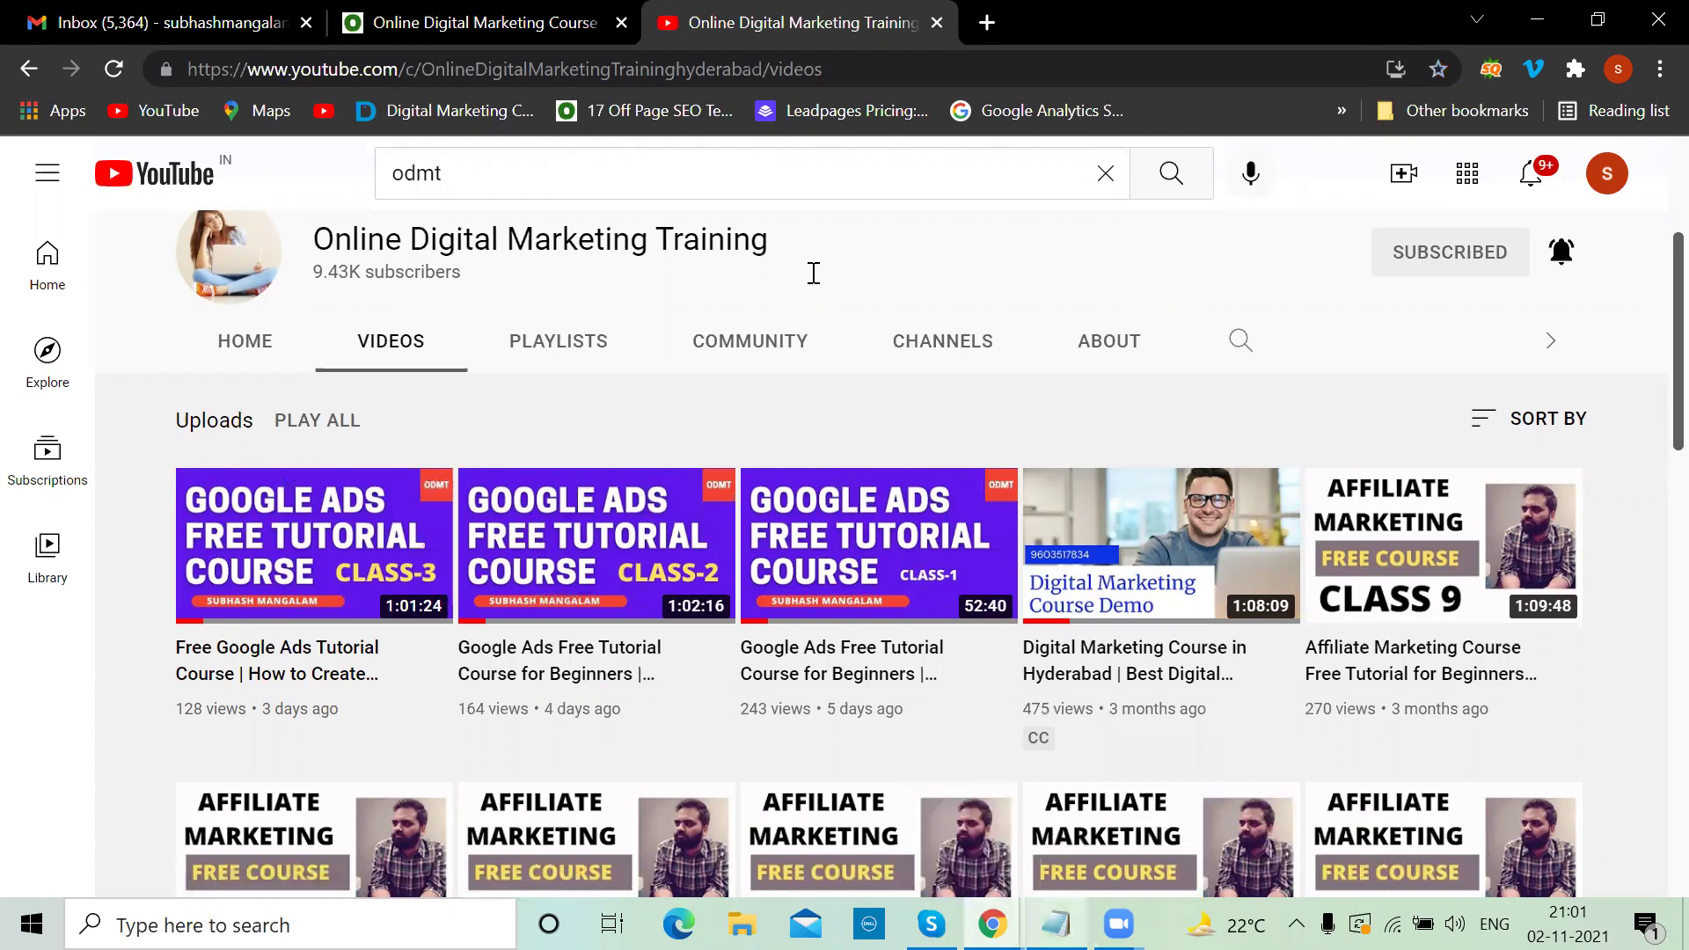
{"action": "key", "text": "alt+Tab"}
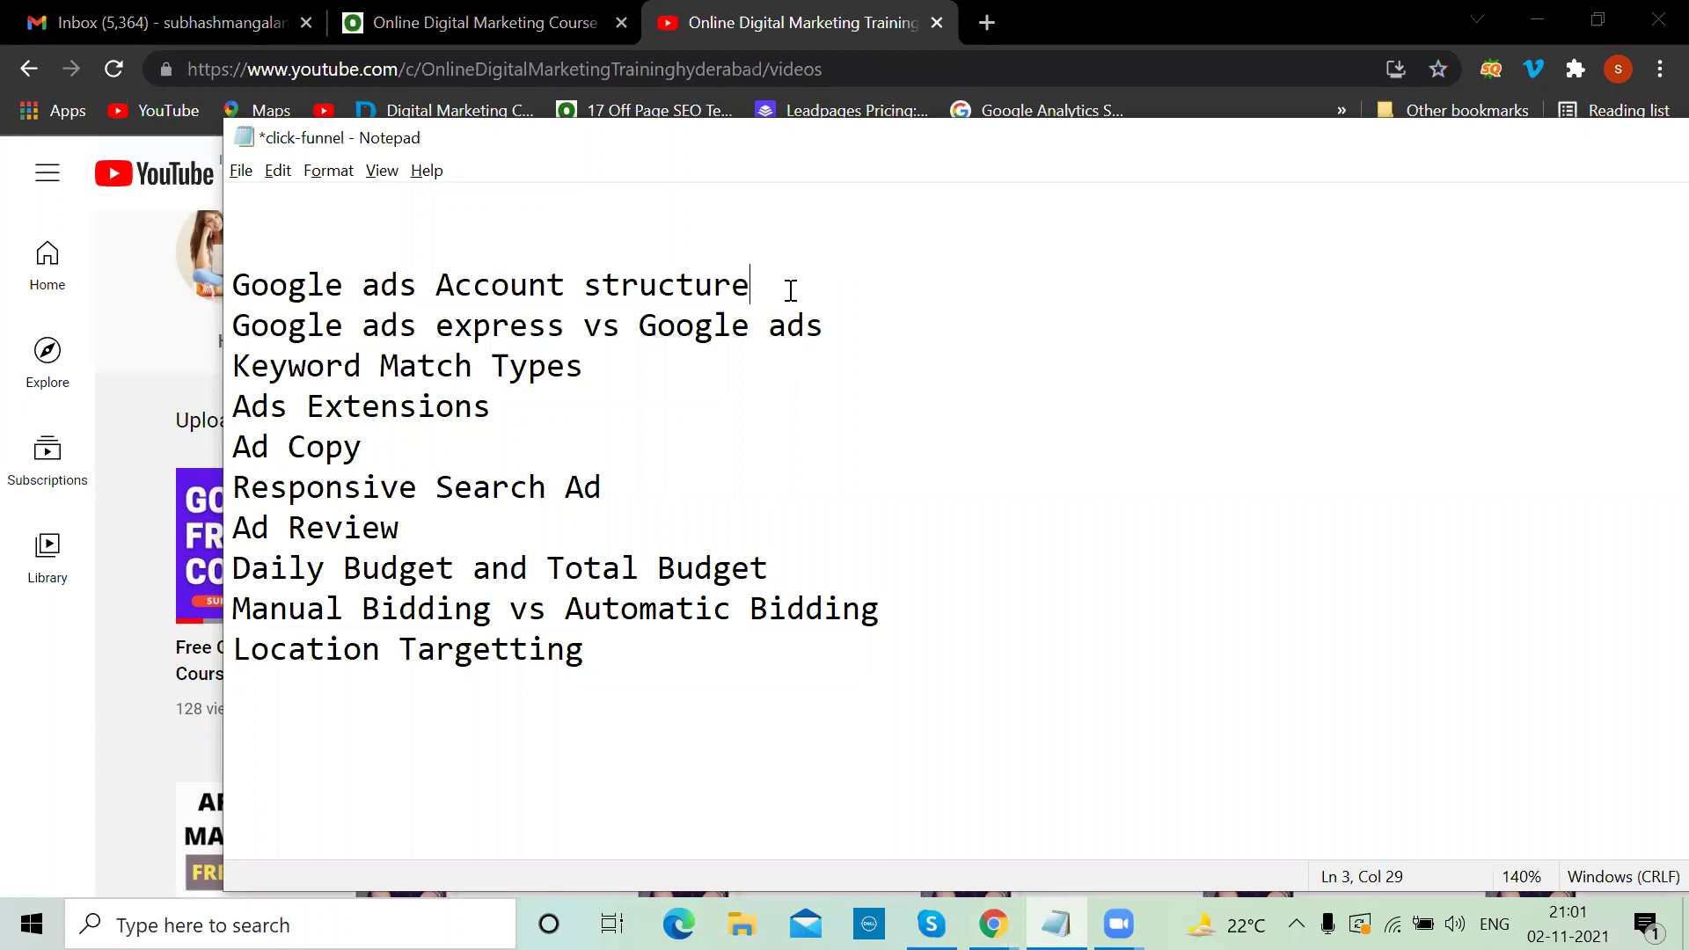
List Account, Campign, Ad groups, Keywords and Ads on separate lines under the heading
{"action": "key", "text": "Return"}
{"action": "type", "text": "Account"}
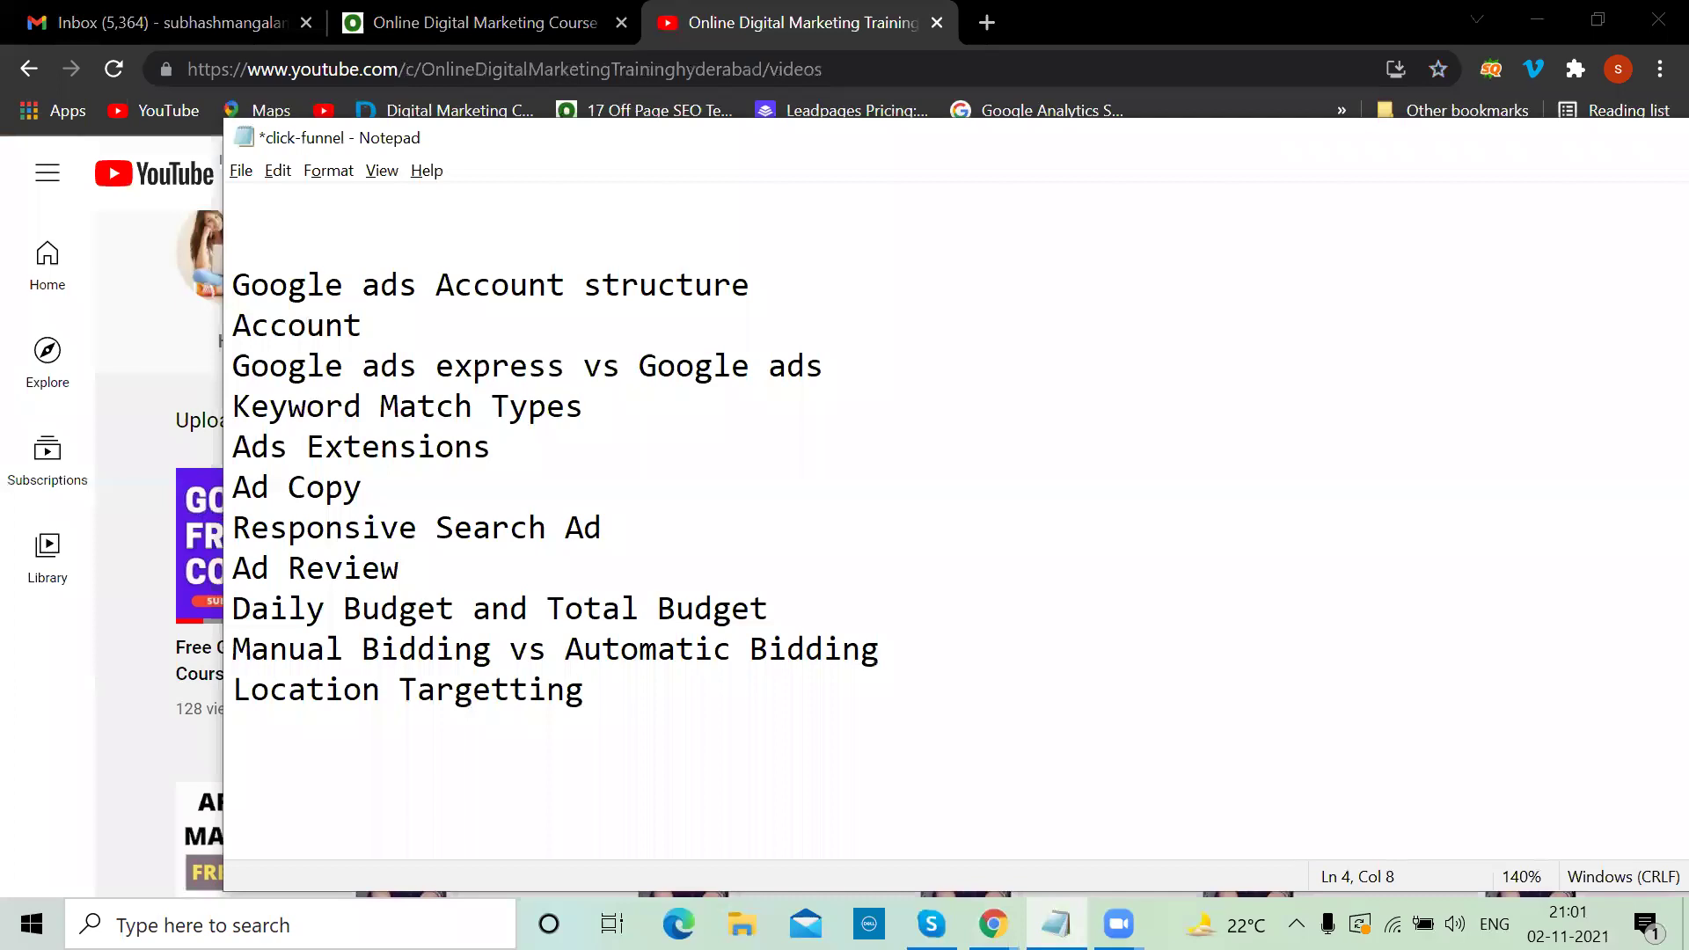
{"action": "key", "text": "Return"}
{"action": "type", "text": "Camai"}
{"action": "key", "text": "BackSpace"}
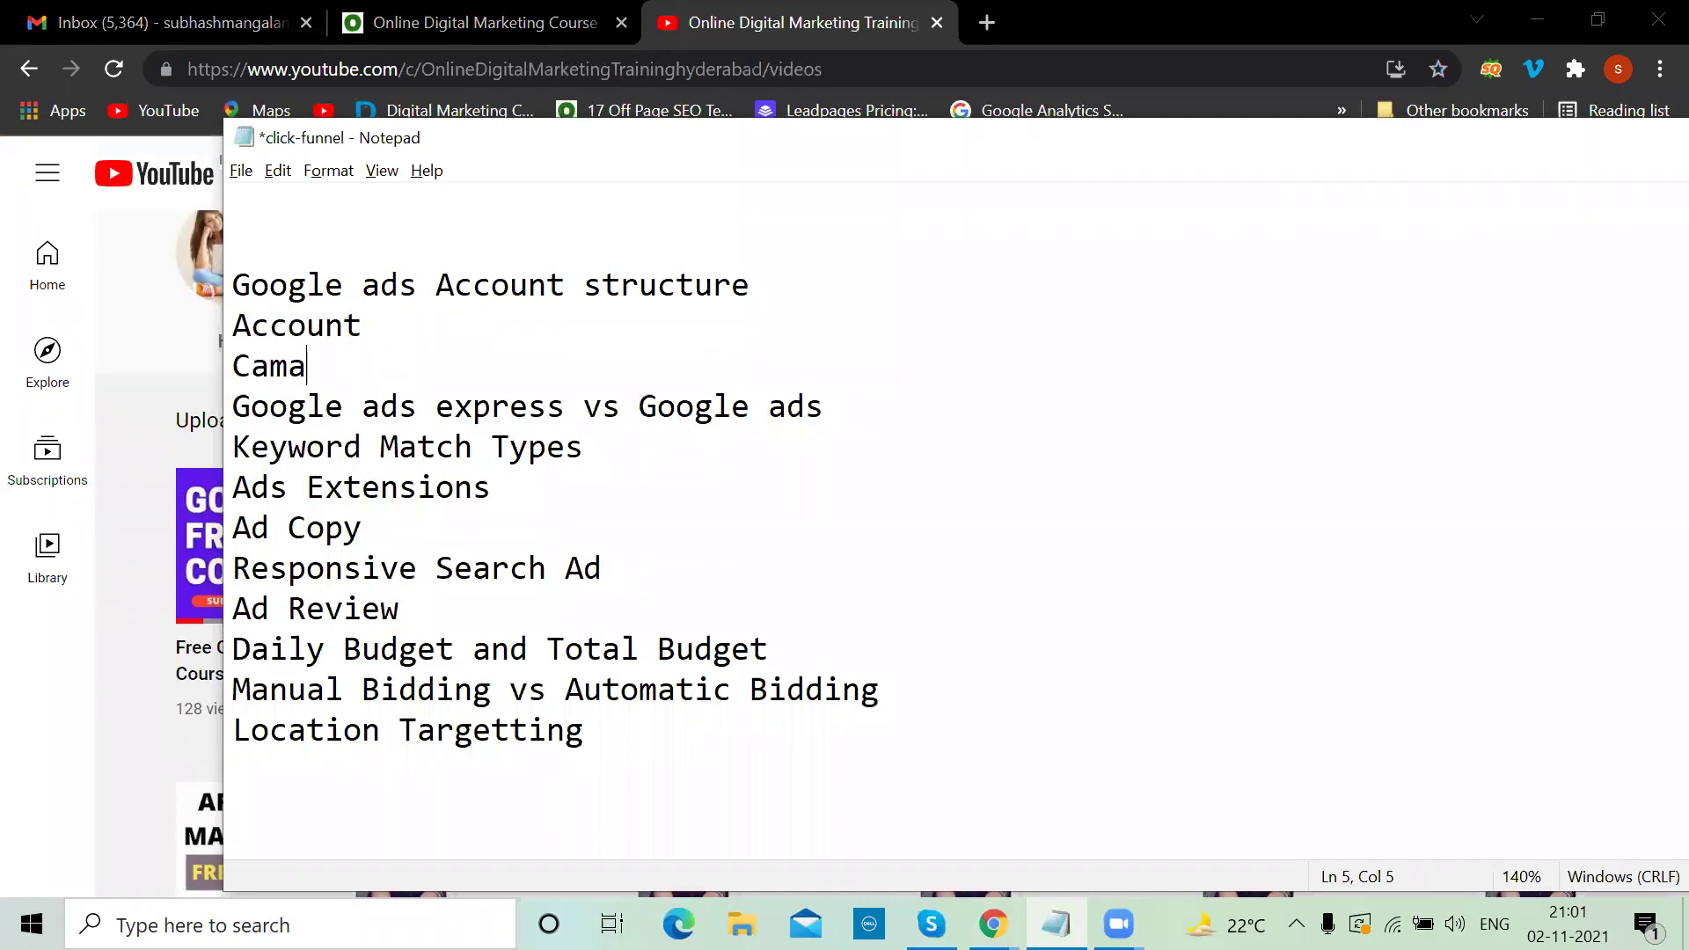
{"action": "key", "text": "BackSpace"}
{"action": "type", "text": "pign"}
{"action": "key", "text": "Return"}
{"action": "type", "text": "Ad groups"}
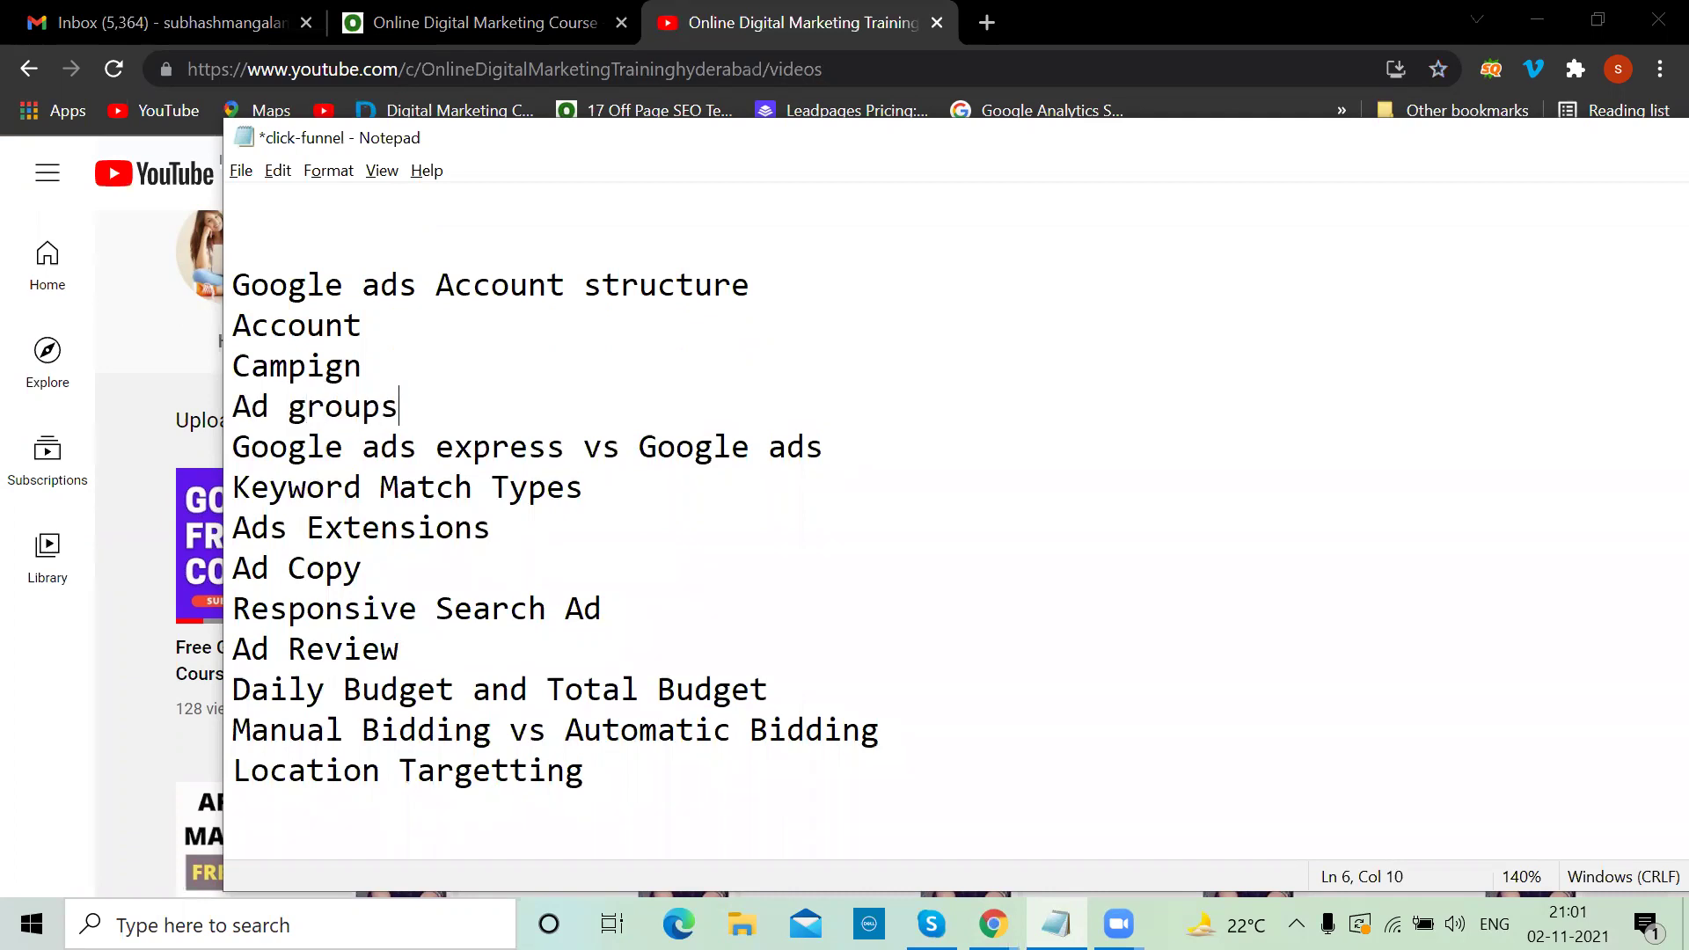
{"action": "key", "text": "Return"}
{"action": "type", "text": "Keywo"}
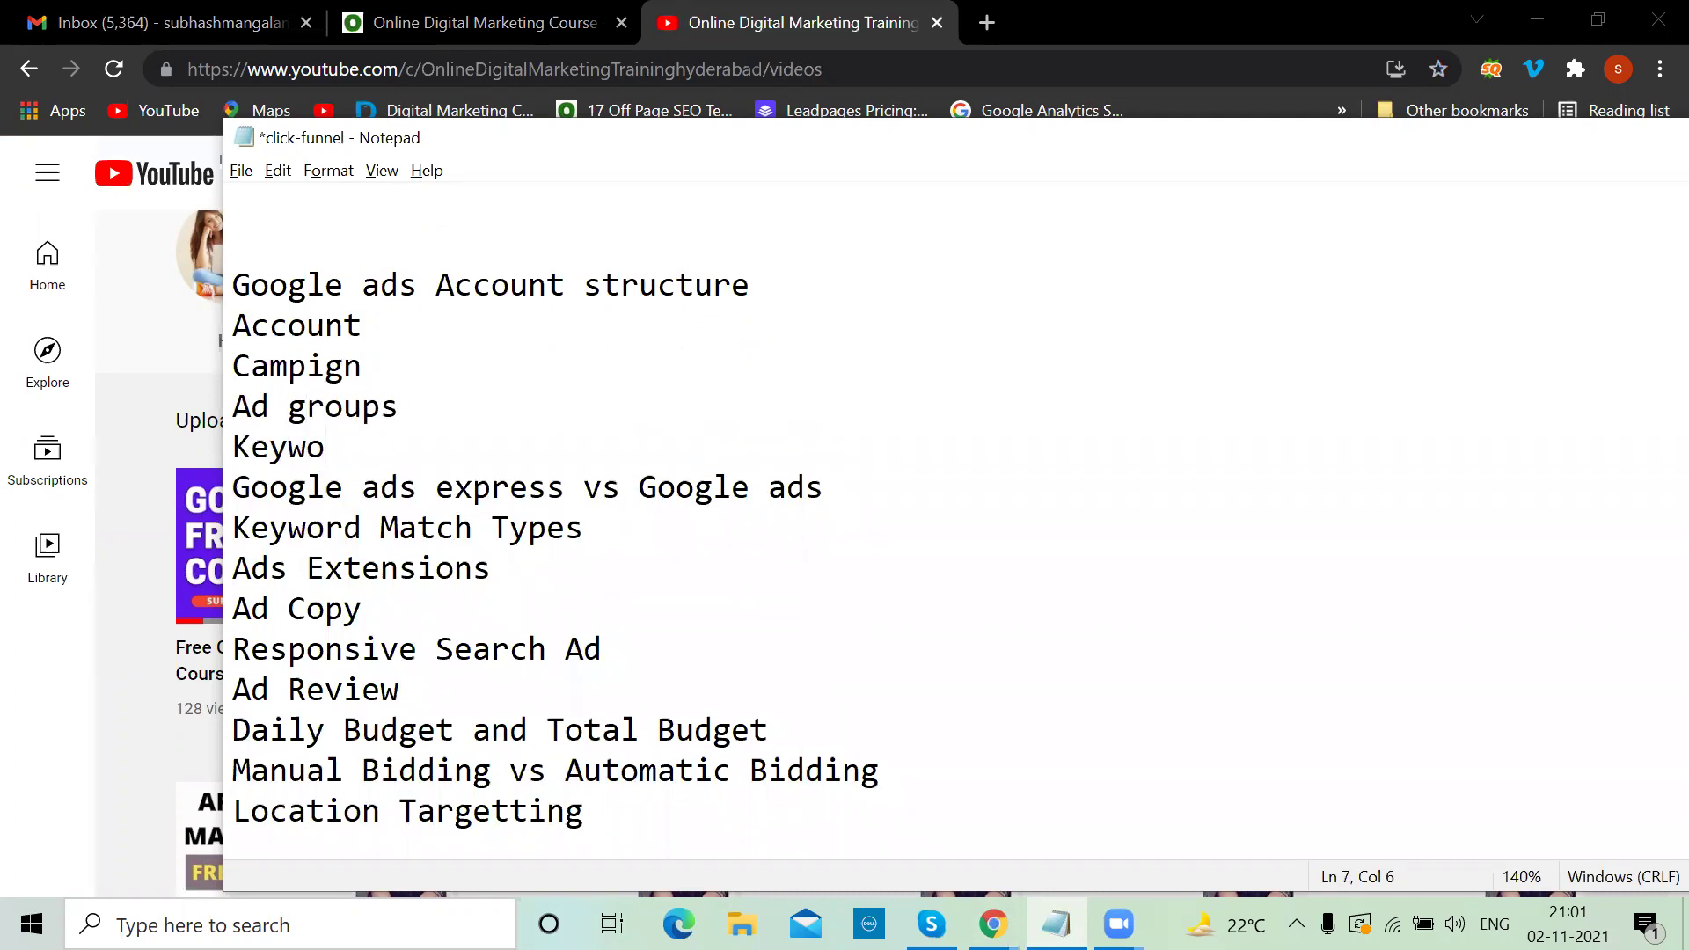
{"action": "type", "text": "rds"}
{"action": "key", "text": "Return"}
{"action": "type", "text": "Ads"}
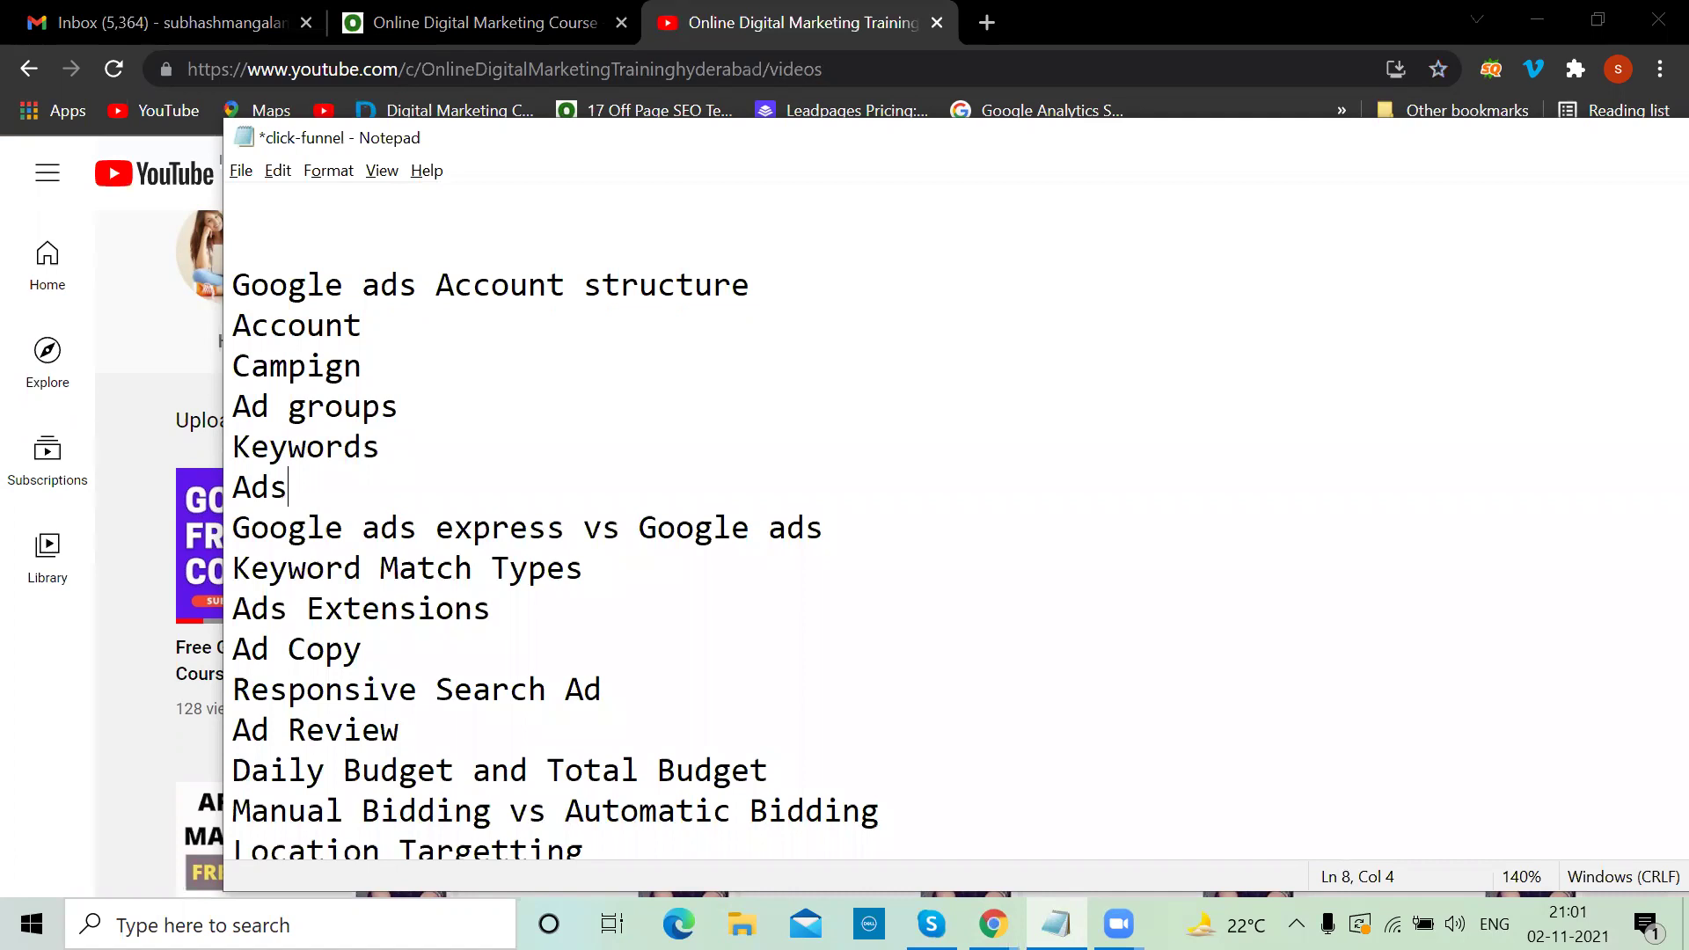
Append '..20 ads accounts' to the Account line
{"action": "left_click", "coordinate": [382, 329]}
{"action": "type", "text": "..20 ad"}
{"action": "key", "text": "BackSpace"}
{"action": "type", "text": "s accounts"}
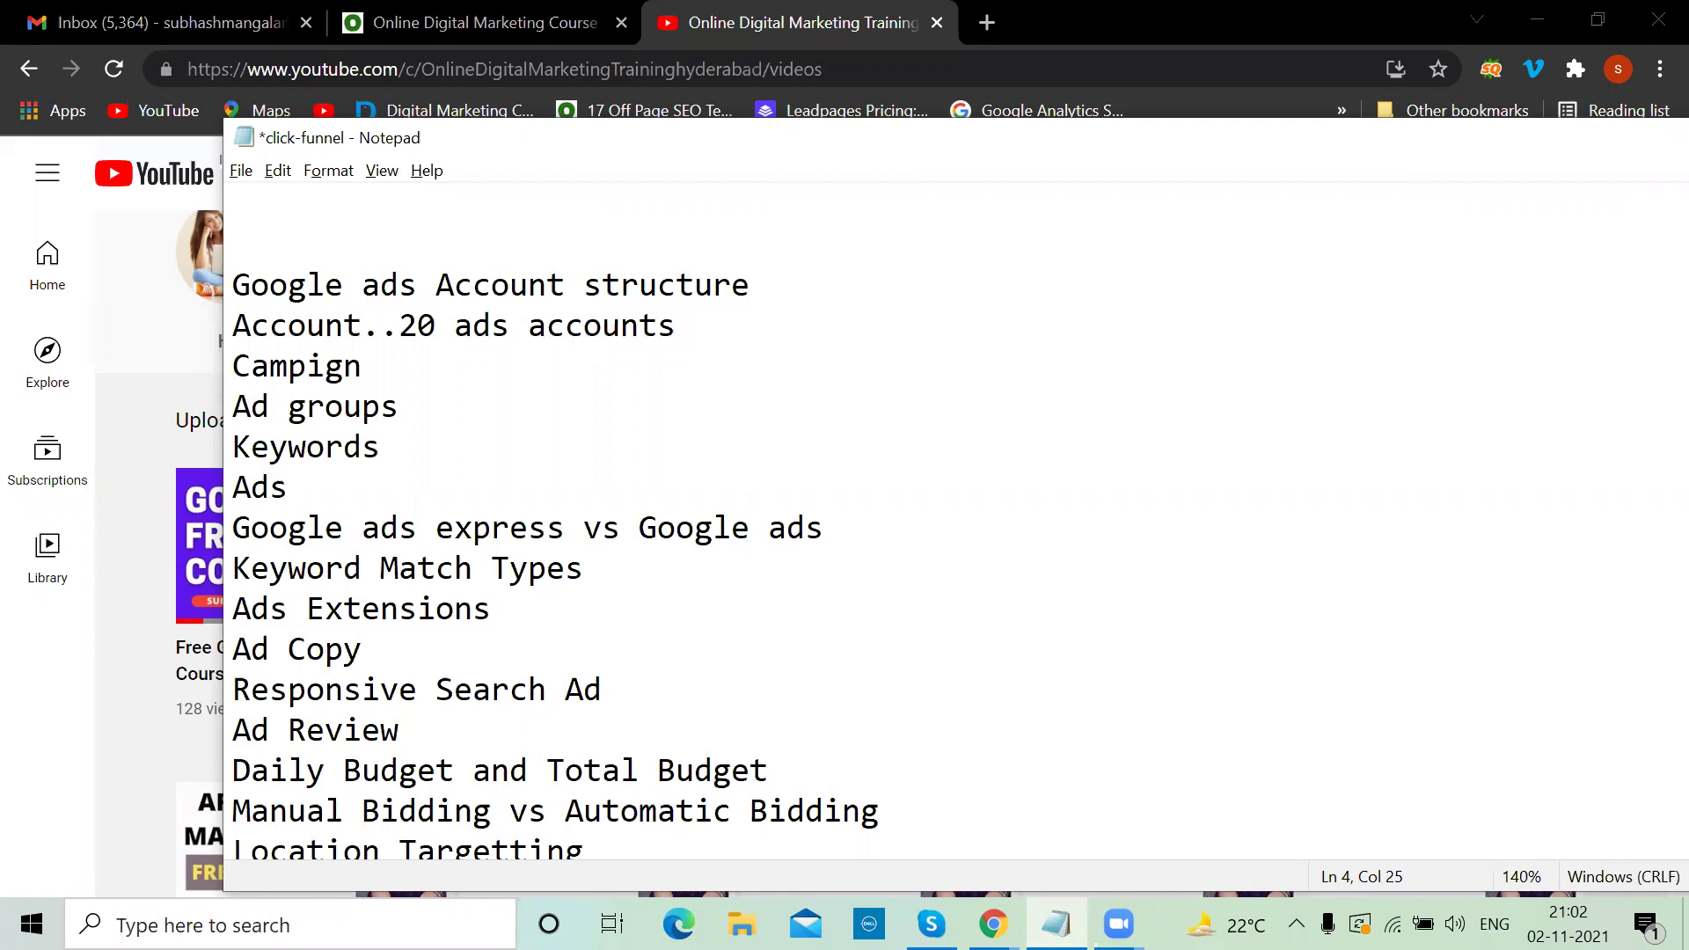
{"action": "left_click", "coordinate": [438, 328]}
Add '...MCC..Ads manager' after the accounts note on the Account line
{"action": "left_click", "coordinate": [686, 321]}
{"action": "type", "text": "...MCC..Ads manager"}
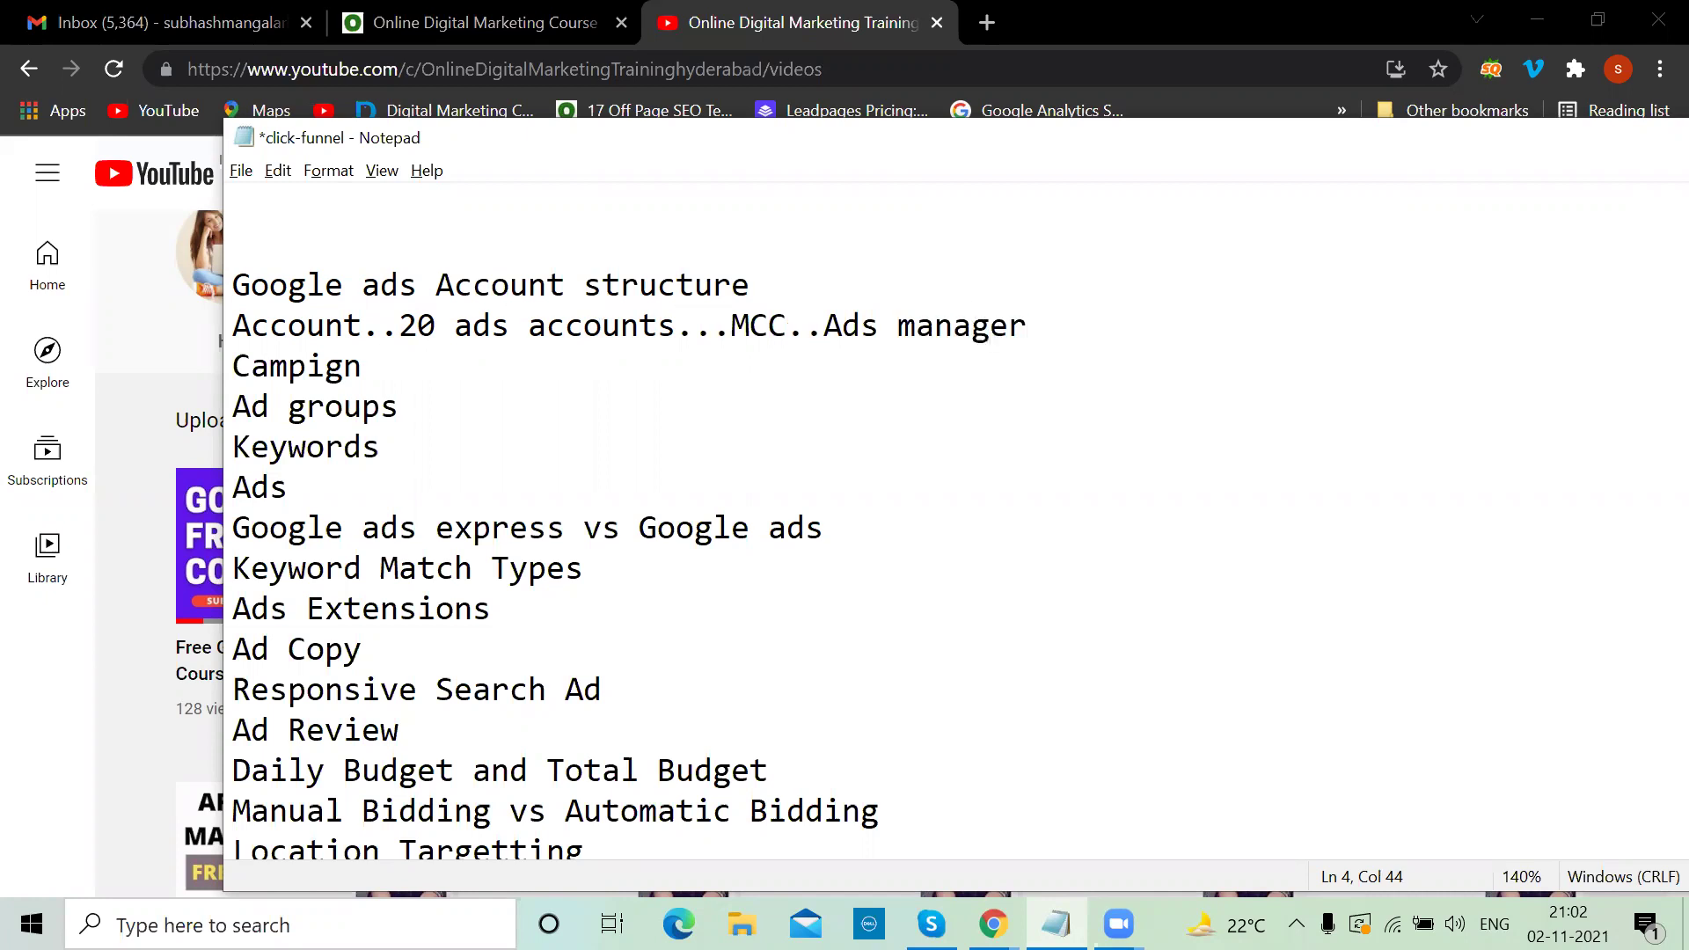
{"action": "left_click", "coordinate": [828, 326]}
{"action": "left_click_drag", "start_coordinate": [861, 324], "coordinate": [1055, 328]}
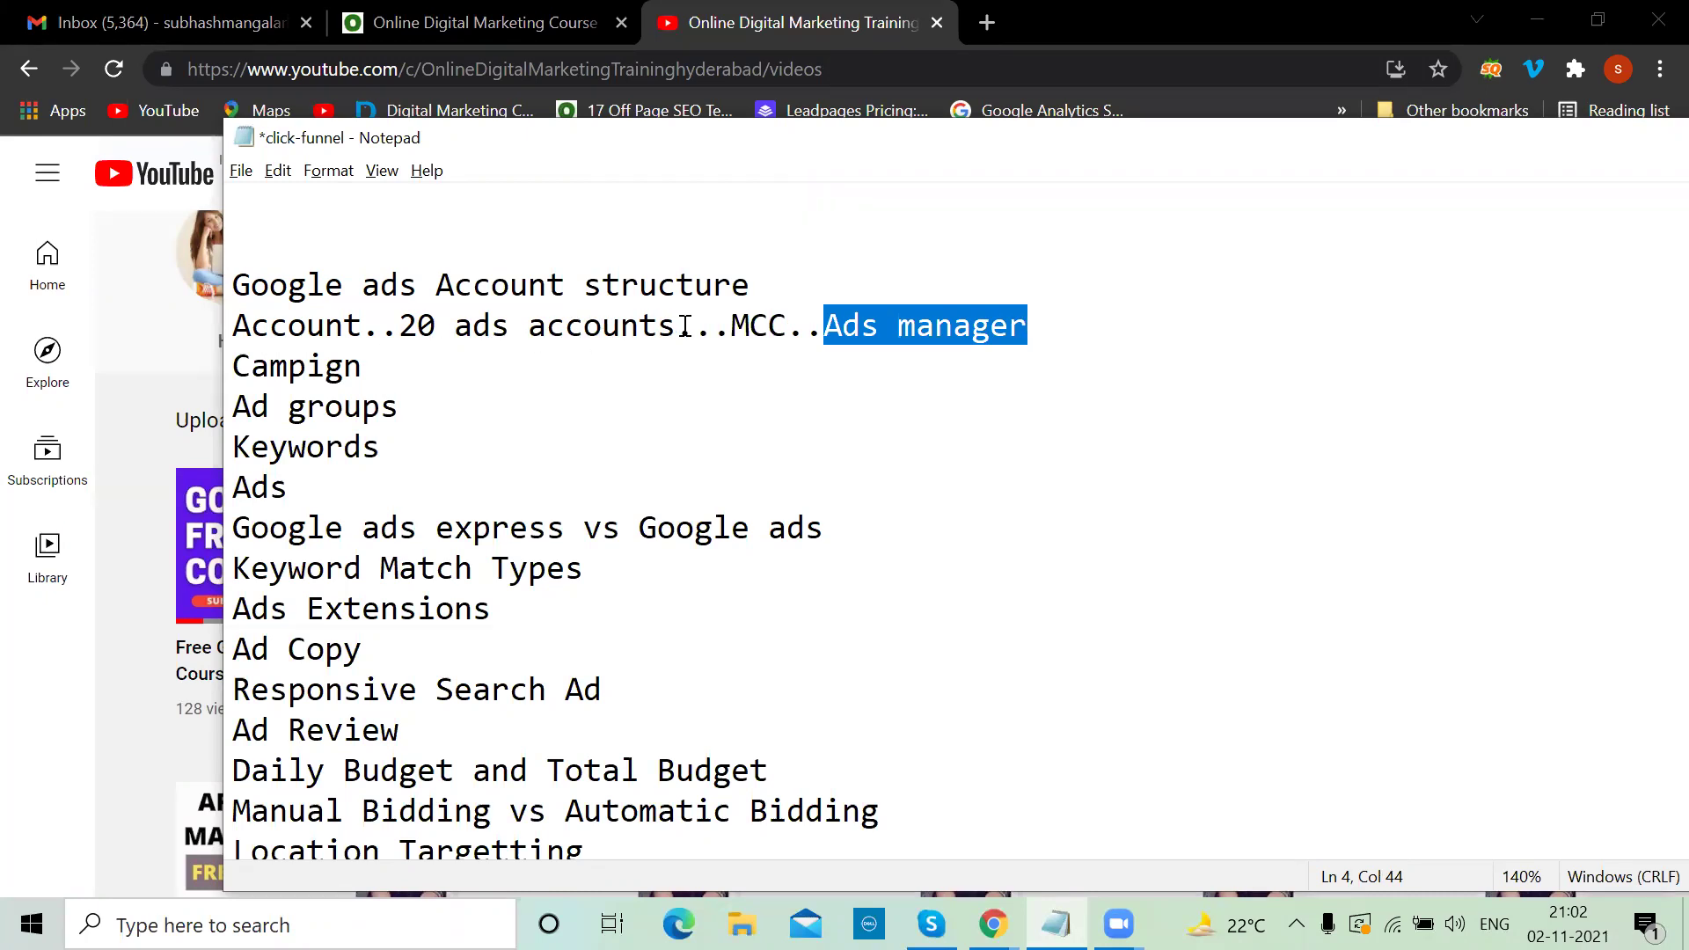
{"action": "left_click", "coordinate": [1085, 333]}
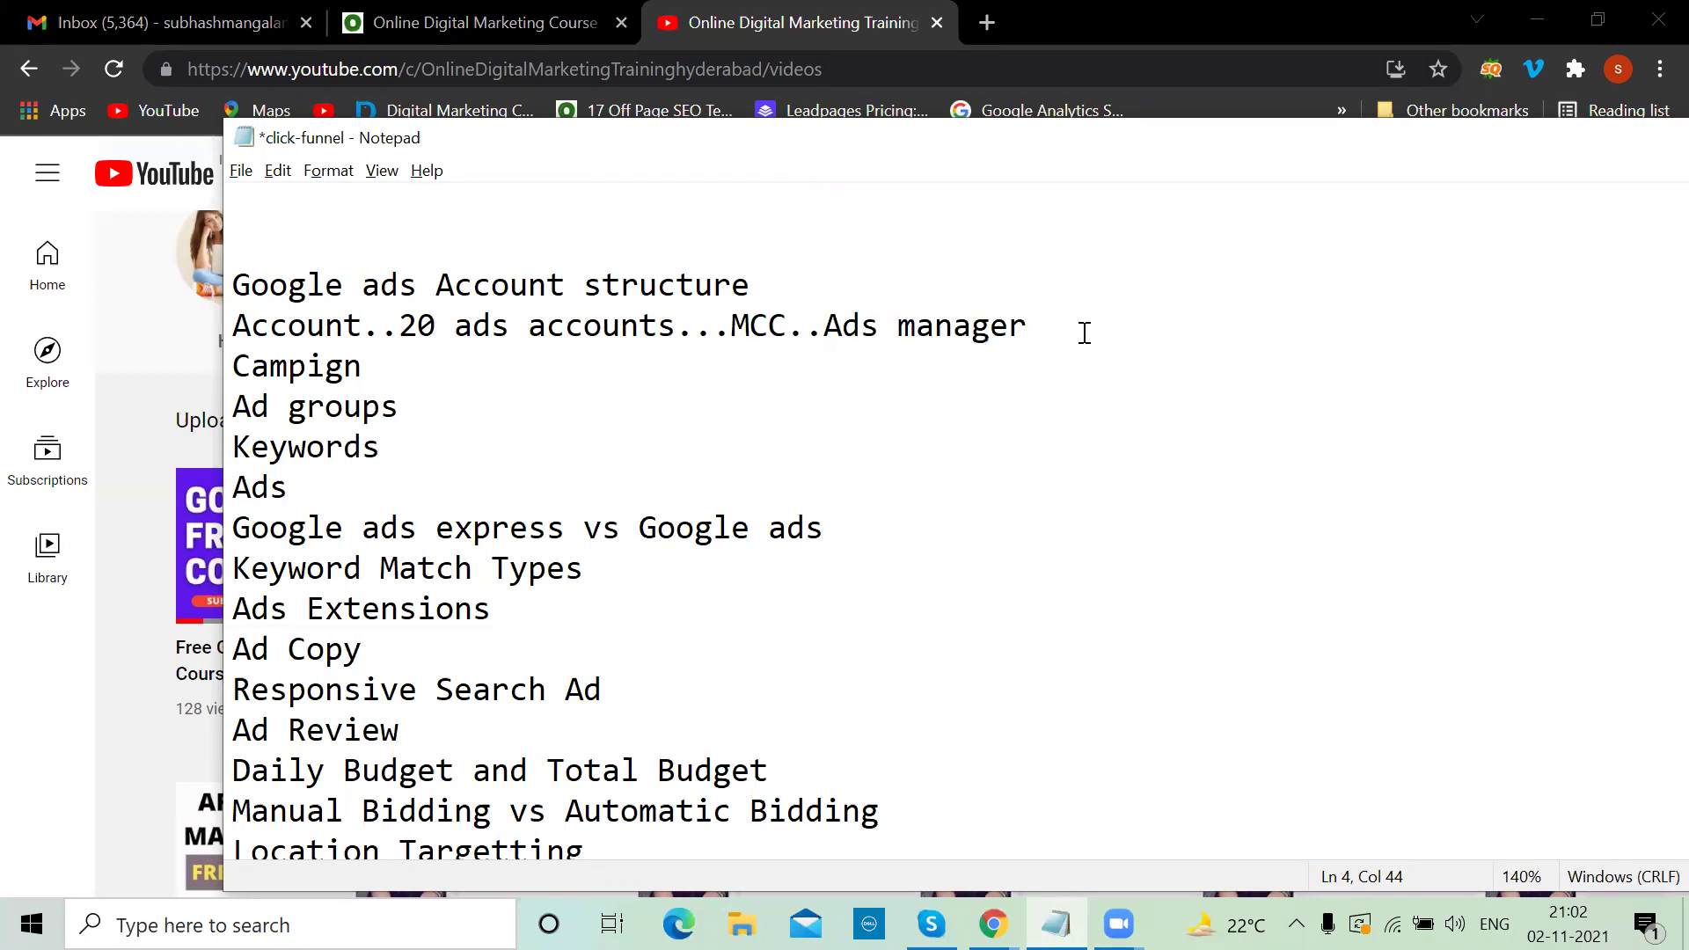
Append '...location' to Campign, '..service' to Ad groups, and dots to Keywords and Ads
{"action": "left_click", "coordinate": [418, 372]}
{"action": "type", "text": "...location"}
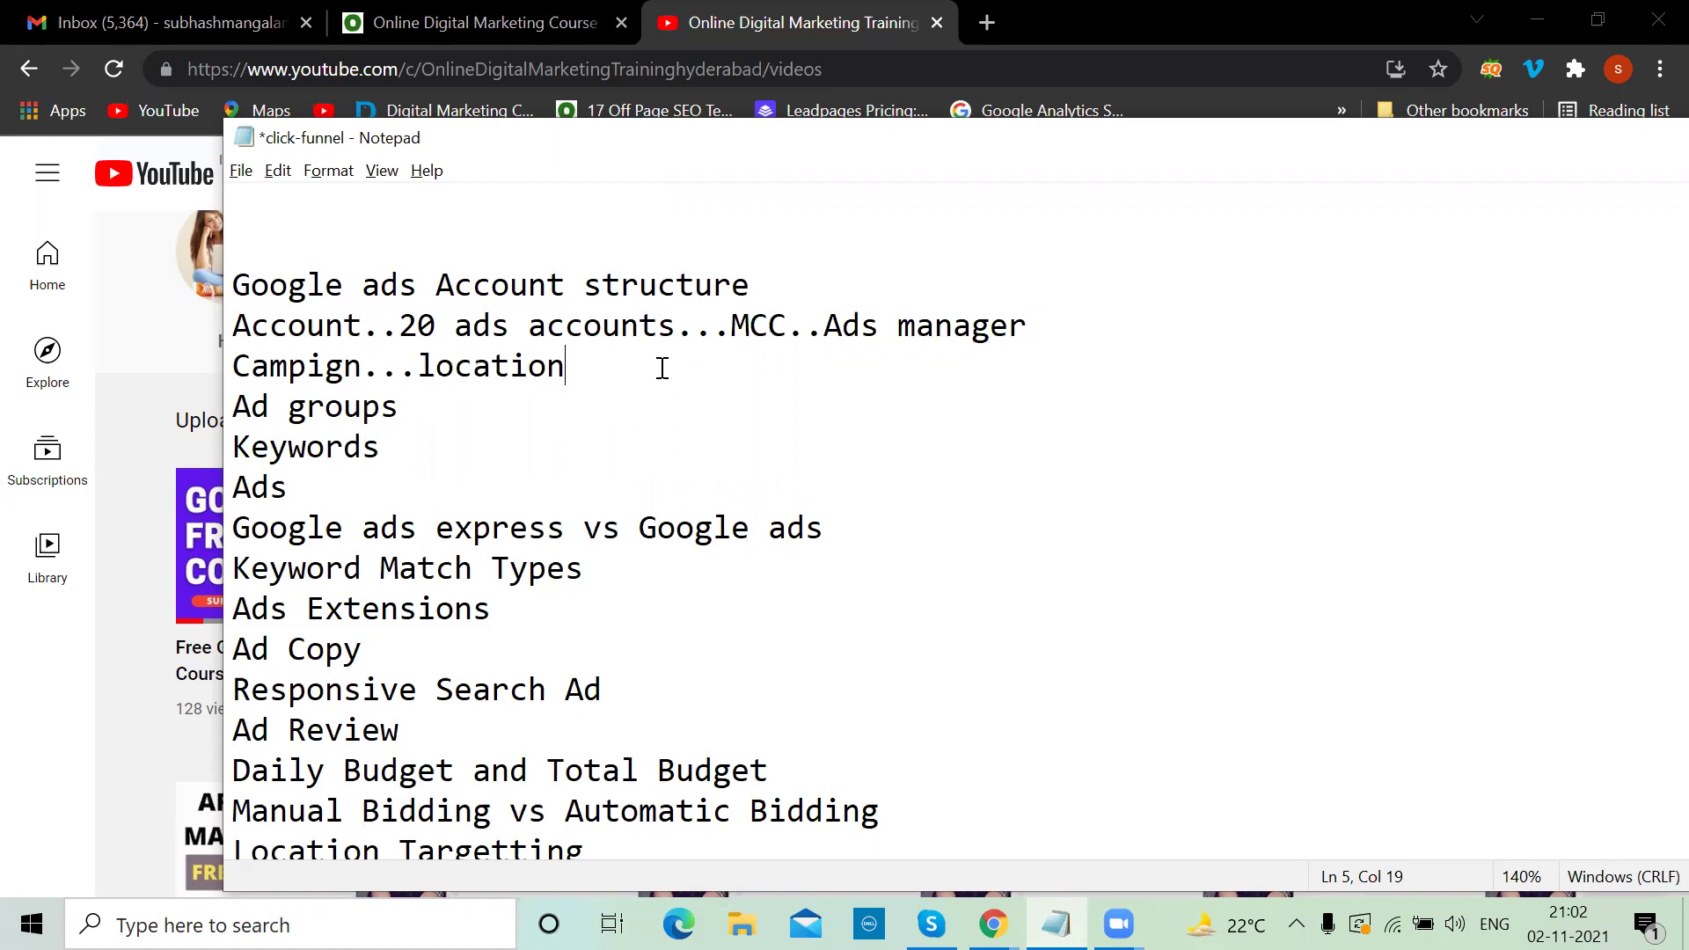
{"action": "left_click", "coordinate": [427, 394]}
{"action": "type", "text": "..service"}
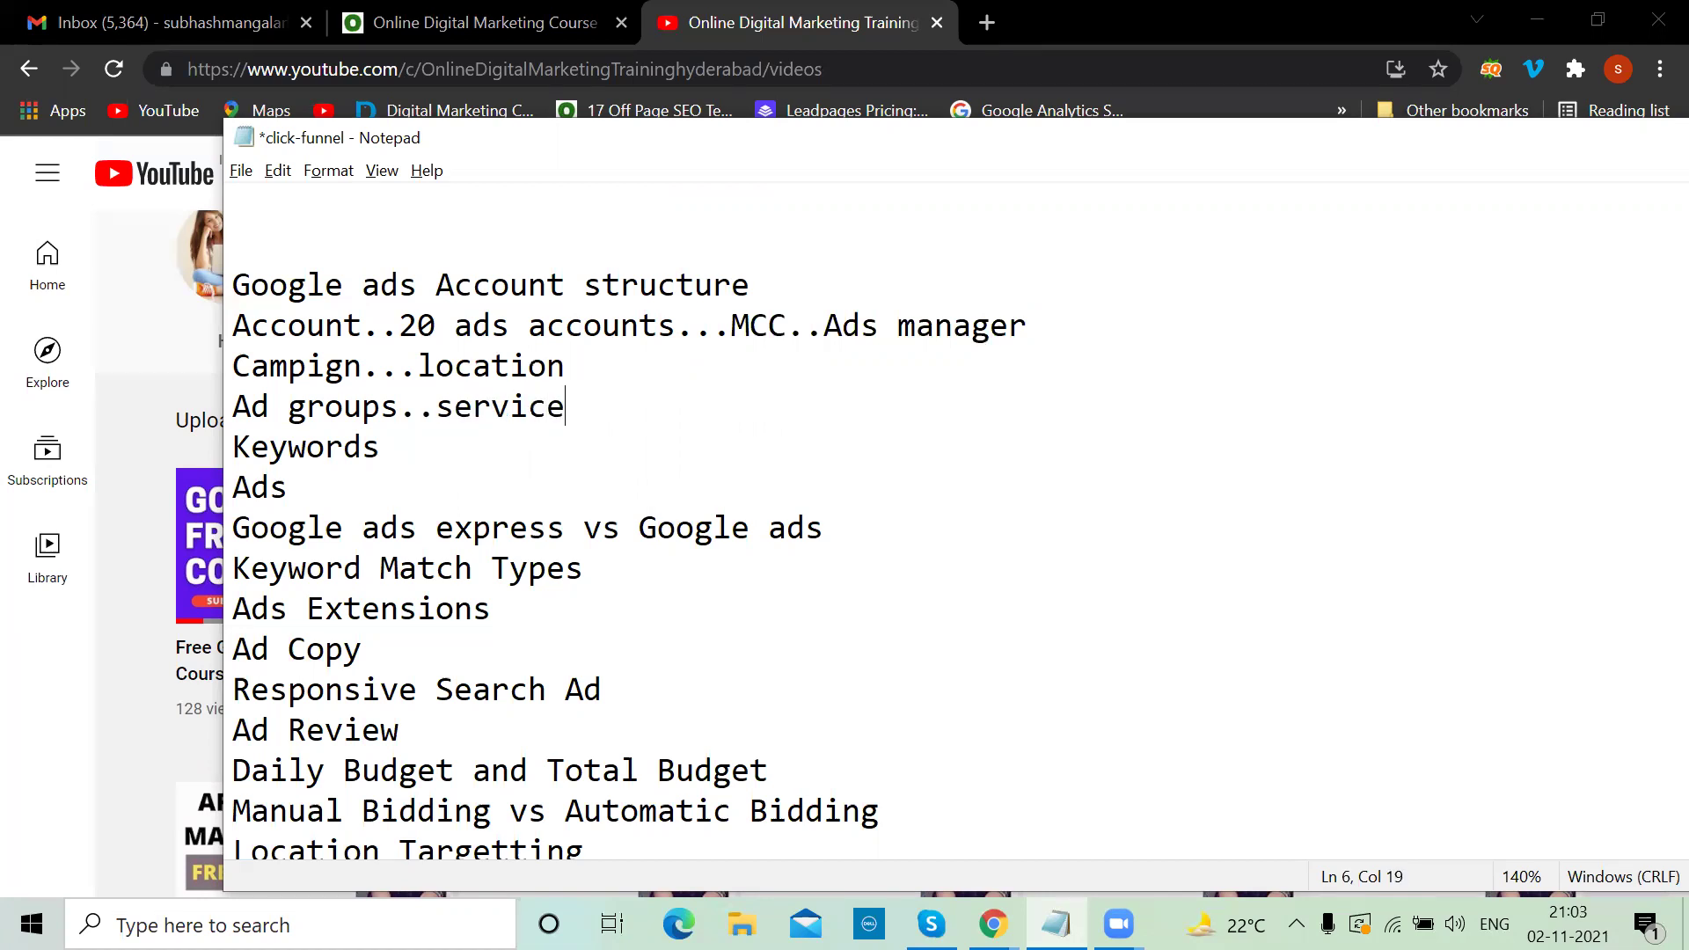
{"action": "left_click", "coordinate": [403, 455]}
{"action": "type", "text": "..."}
{"action": "left_click", "coordinate": [288, 489]}
{"action": "type", "text": ".."}
Search Google for 'digital marketing course in hyderabad' in a new tab, then return to the notes
{"action": "left_click", "coordinate": [978, 22]}
{"action": "type", "text": "digital marketing training in mahabubnagar"}
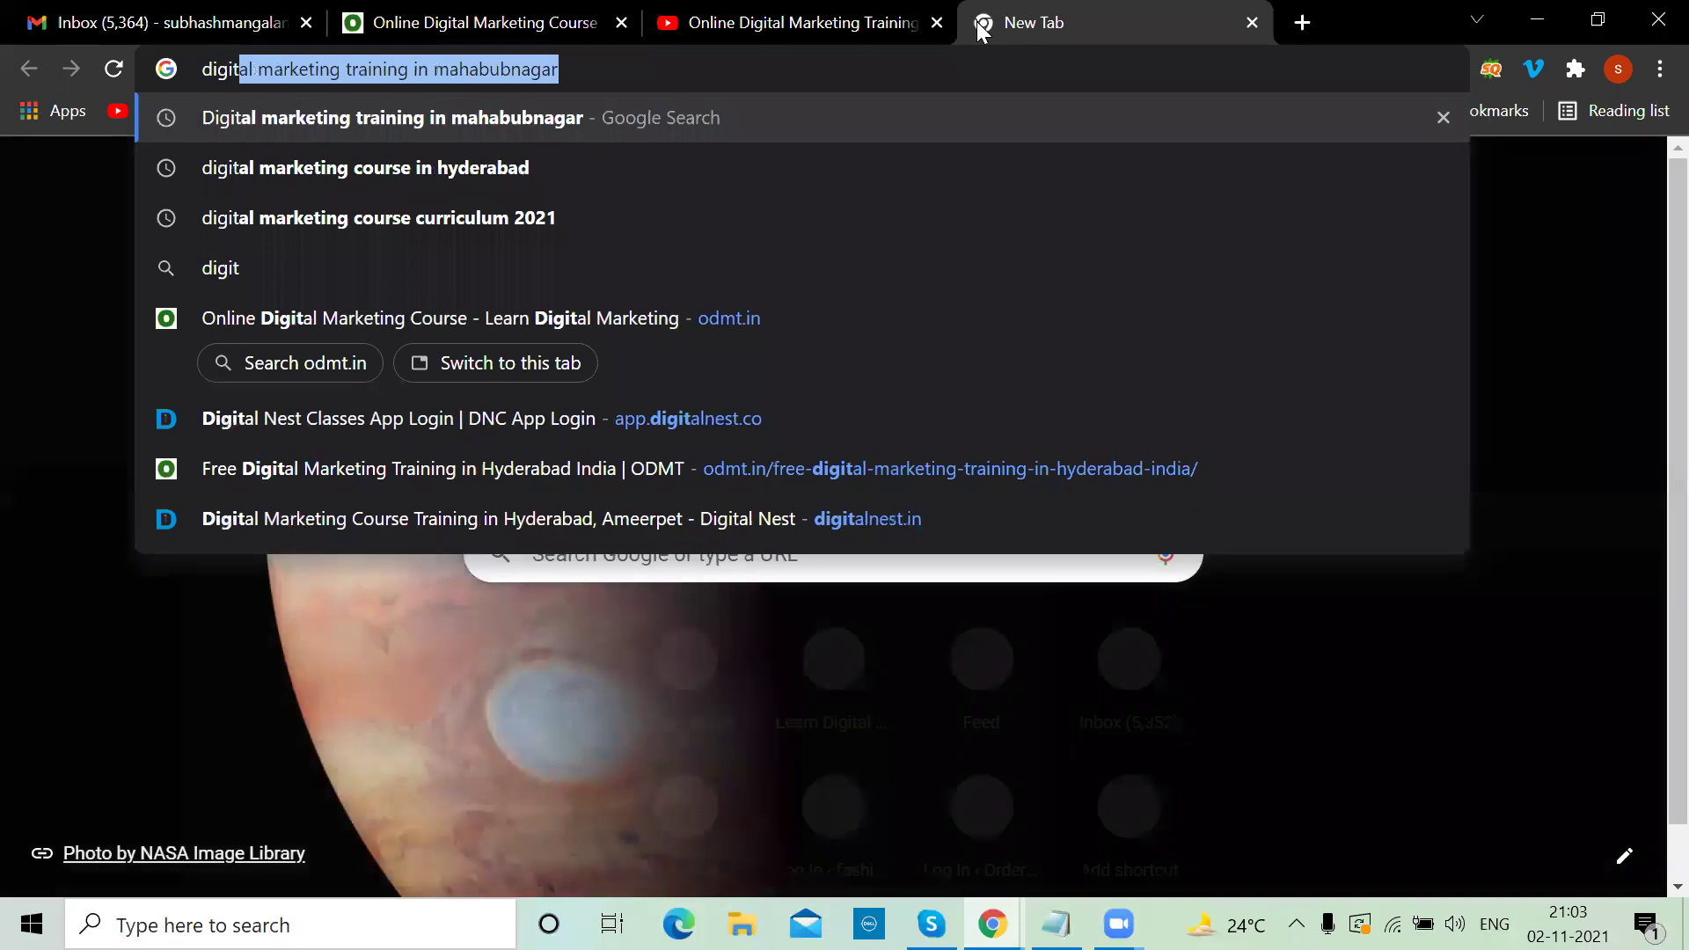
{"action": "key", "text": "ctrl+a"}
{"action": "type", "text": "https://www.facebook.com/dmembnr/videos/digital-marketing-training-in-mahabubnagar-for-only-6000/182329225"}
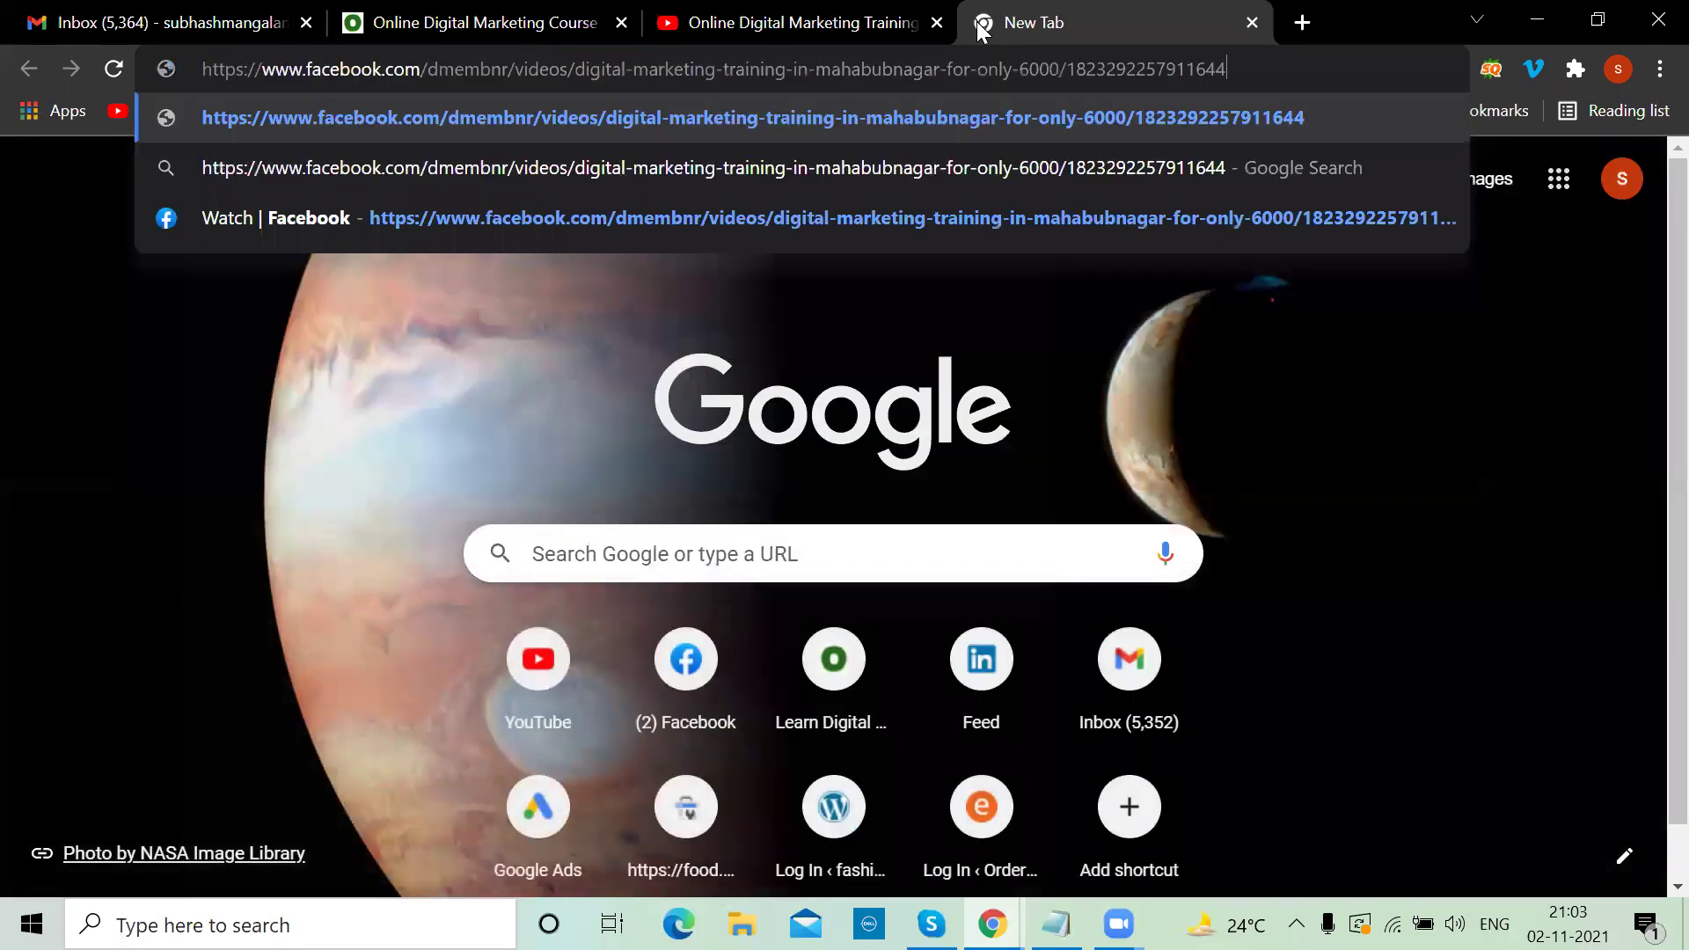
{"action": "key", "text": "ctrl+a"}
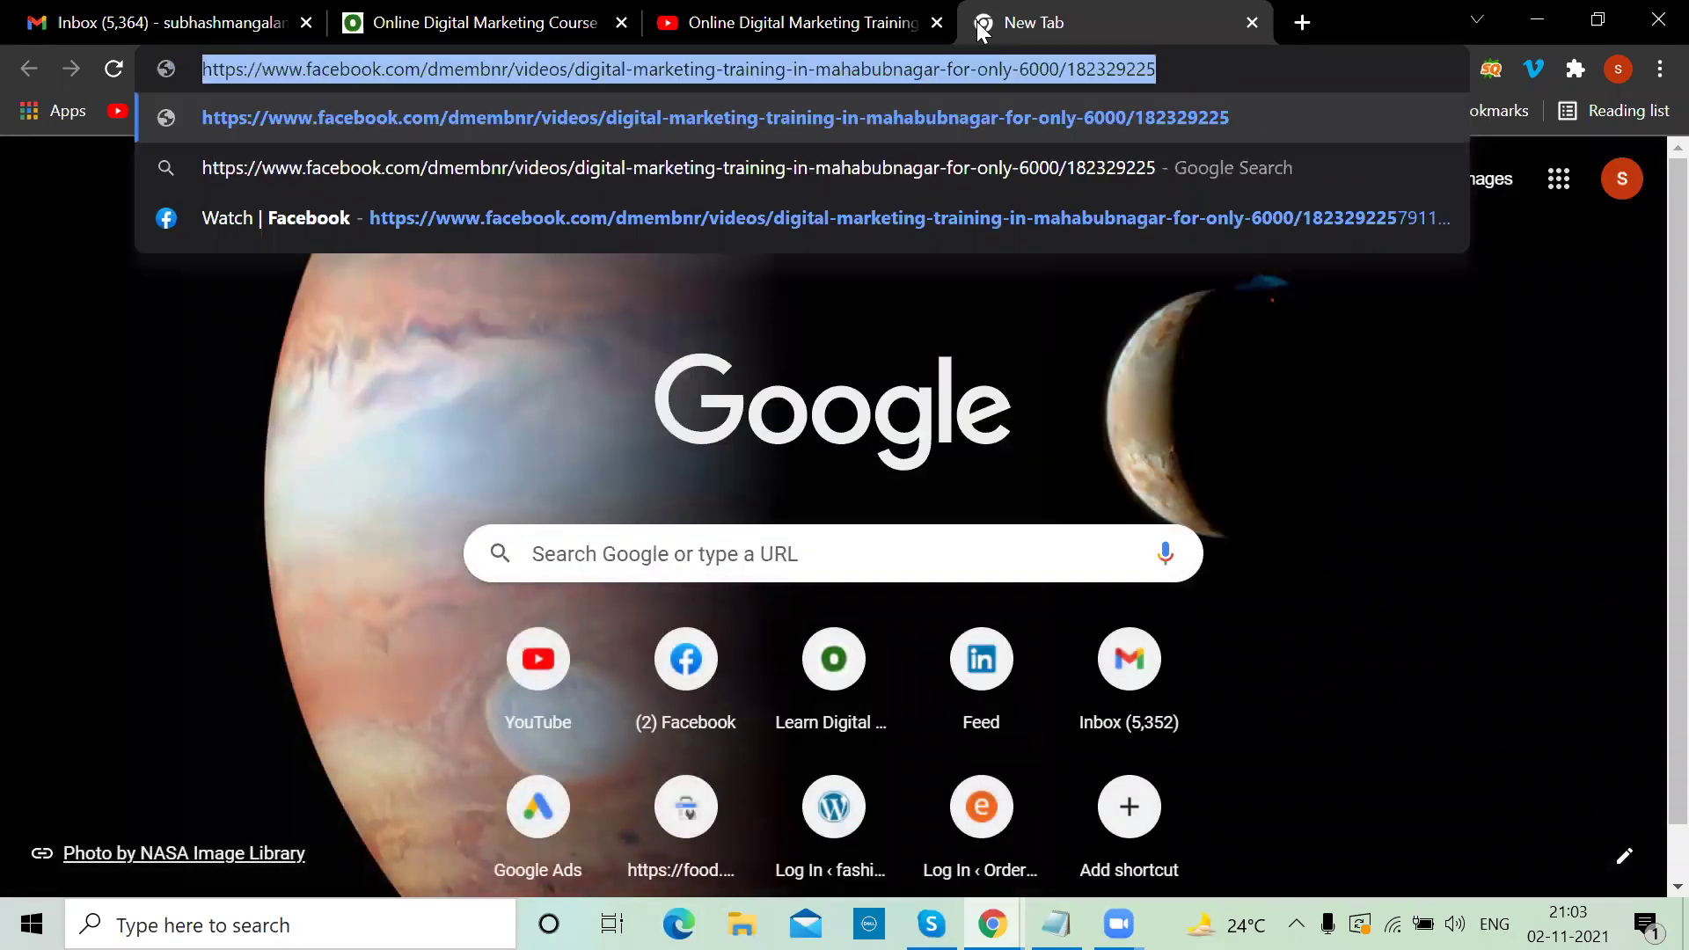
{"action": "type", "text": "digital"}
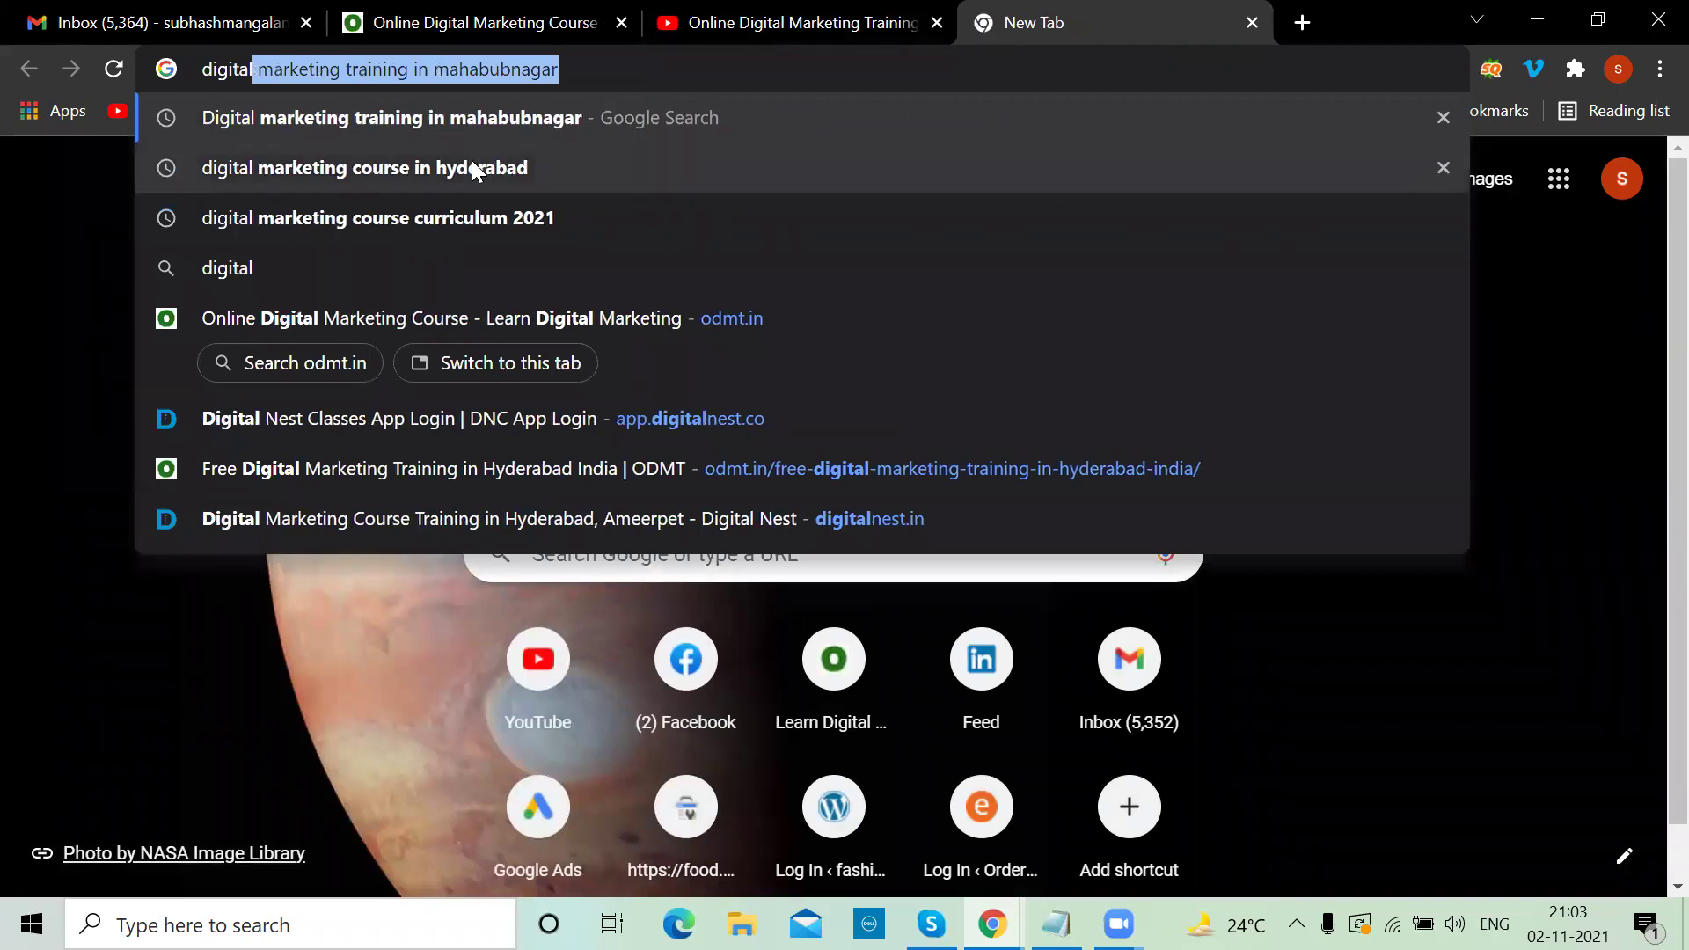
{"action": "left_click", "coordinate": [472, 161]}
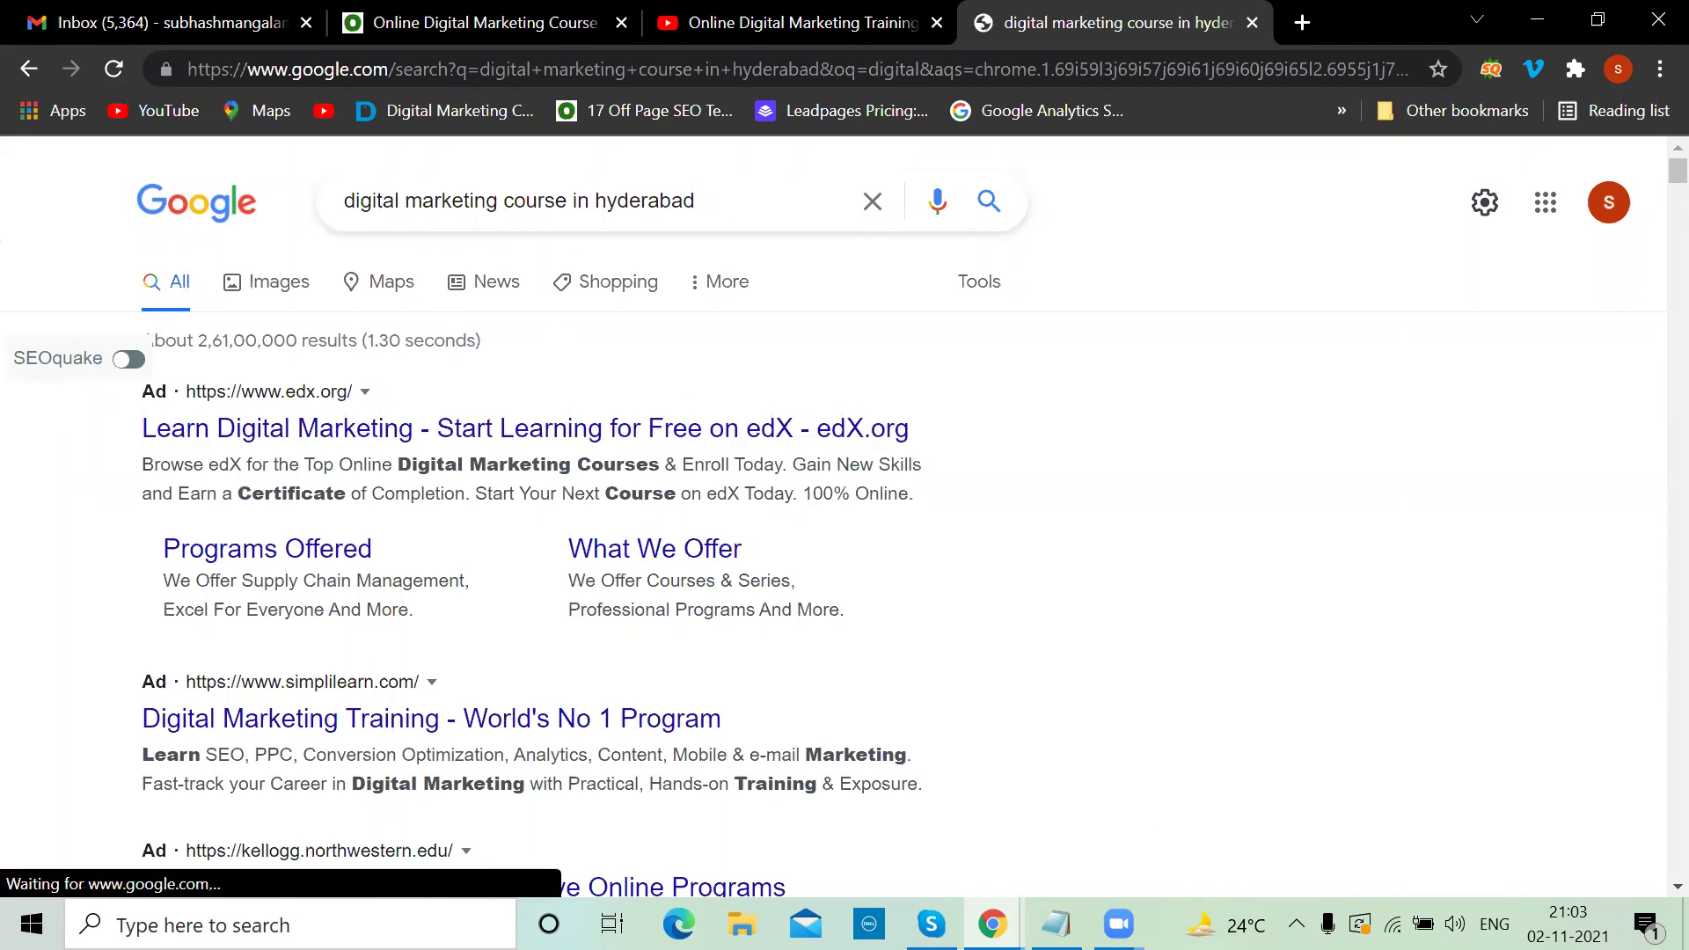
{"action": "left_click", "coordinate": [1056, 924]}
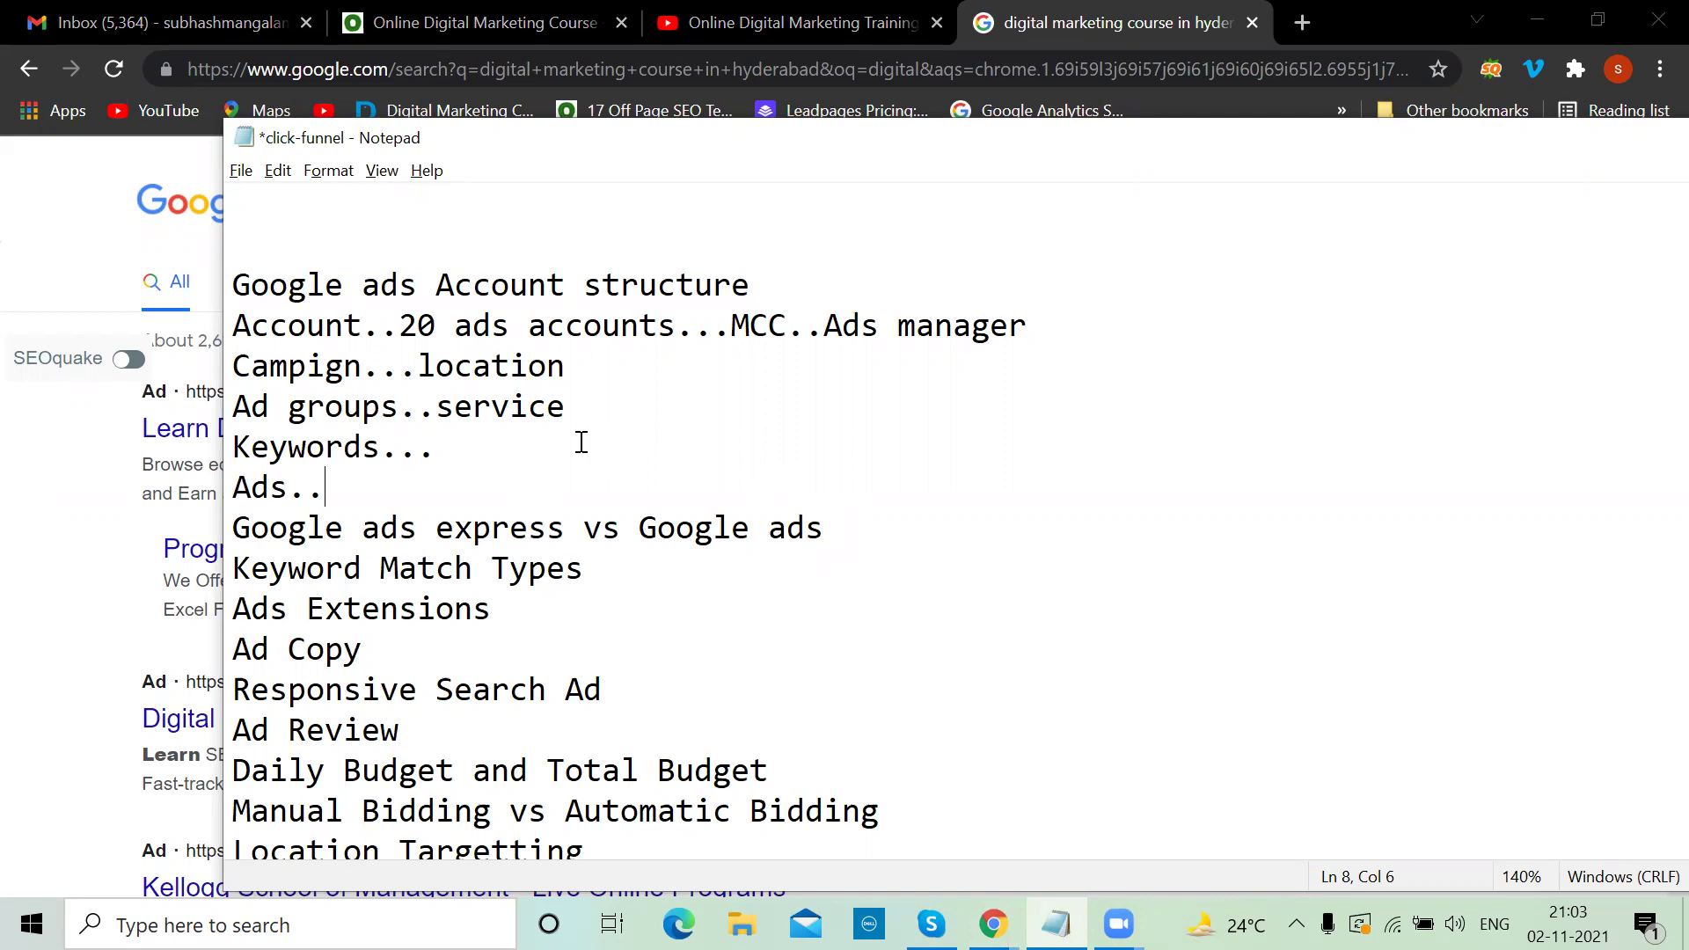
Highlight 'ads express' on the Google ads express vs Google ads line
{"action": "left_click", "coordinate": [566, 531]}
{"action": "left_click_drag", "start_coordinate": [510, 537], "coordinate": [370, 529]}
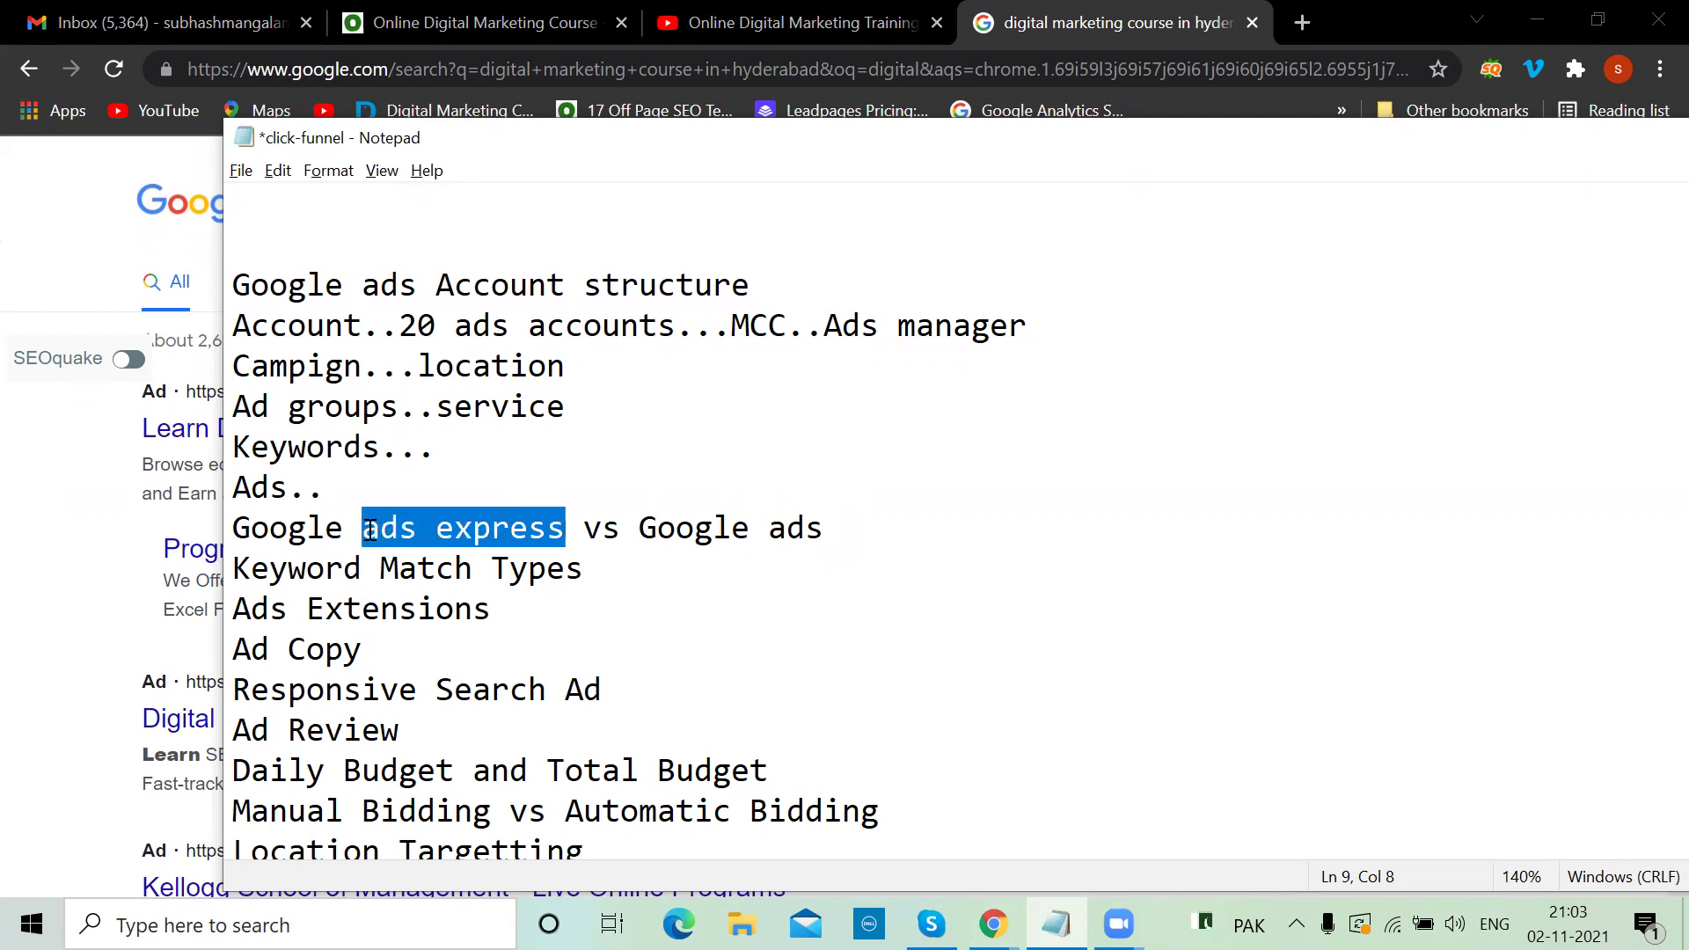
{"action": "left_click", "coordinate": [570, 528]}
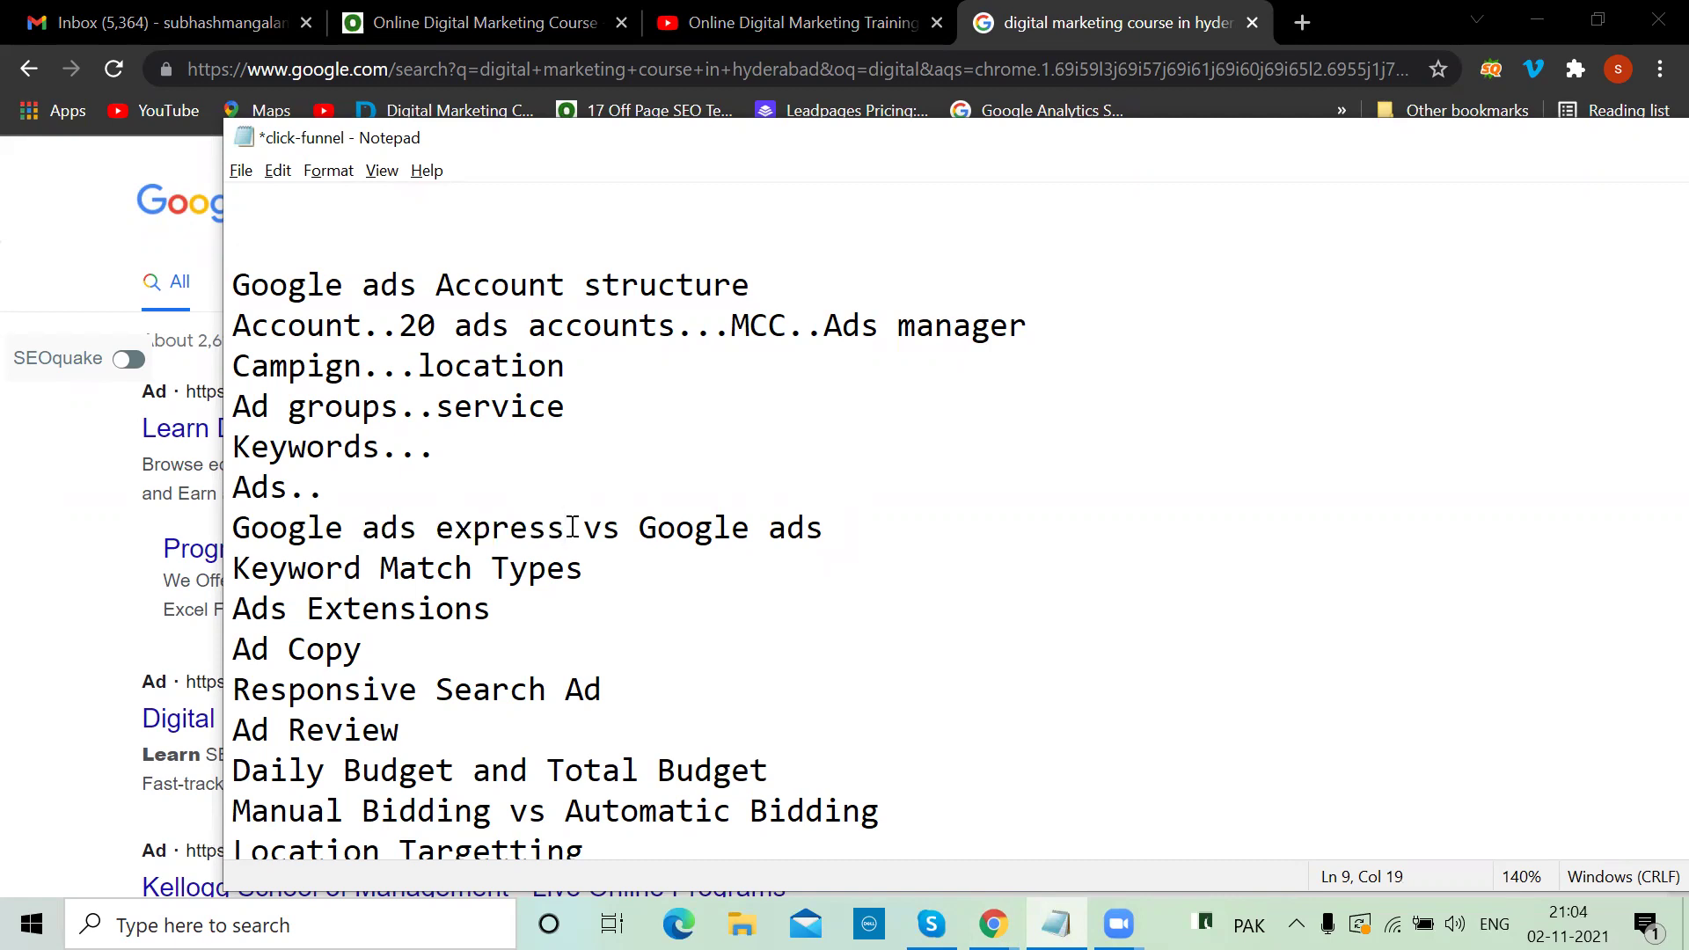
{"action": "left_click_drag", "start_coordinate": [570, 528], "coordinate": [366, 538]}
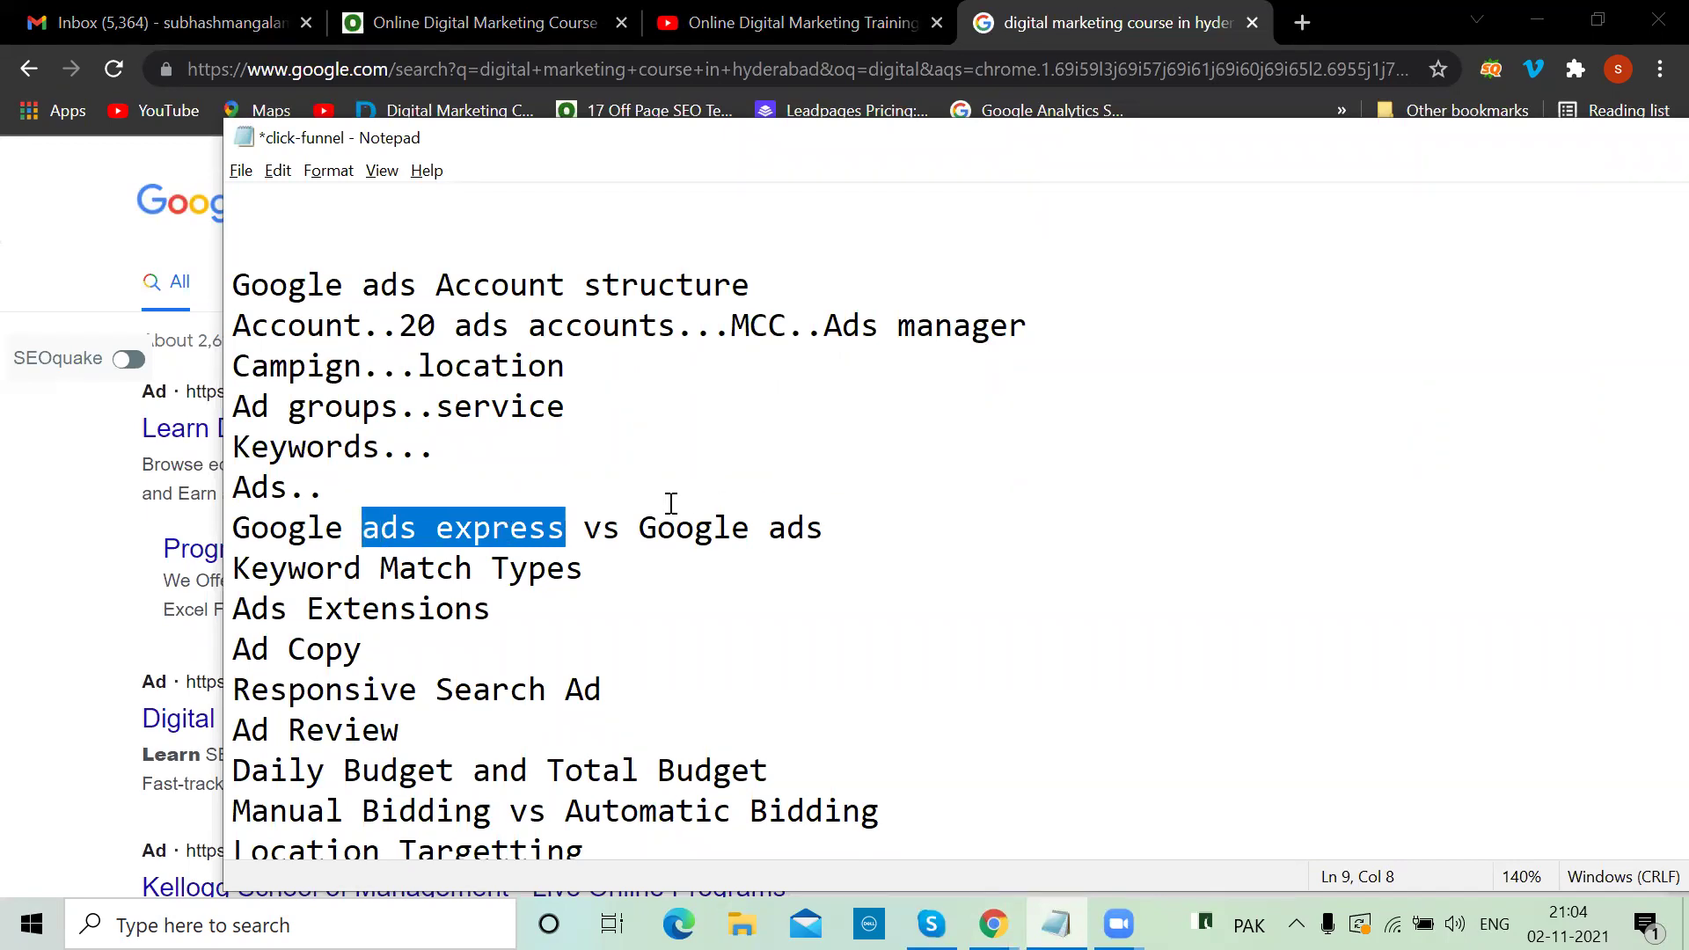
{"action": "left_click", "coordinate": [840, 524]}
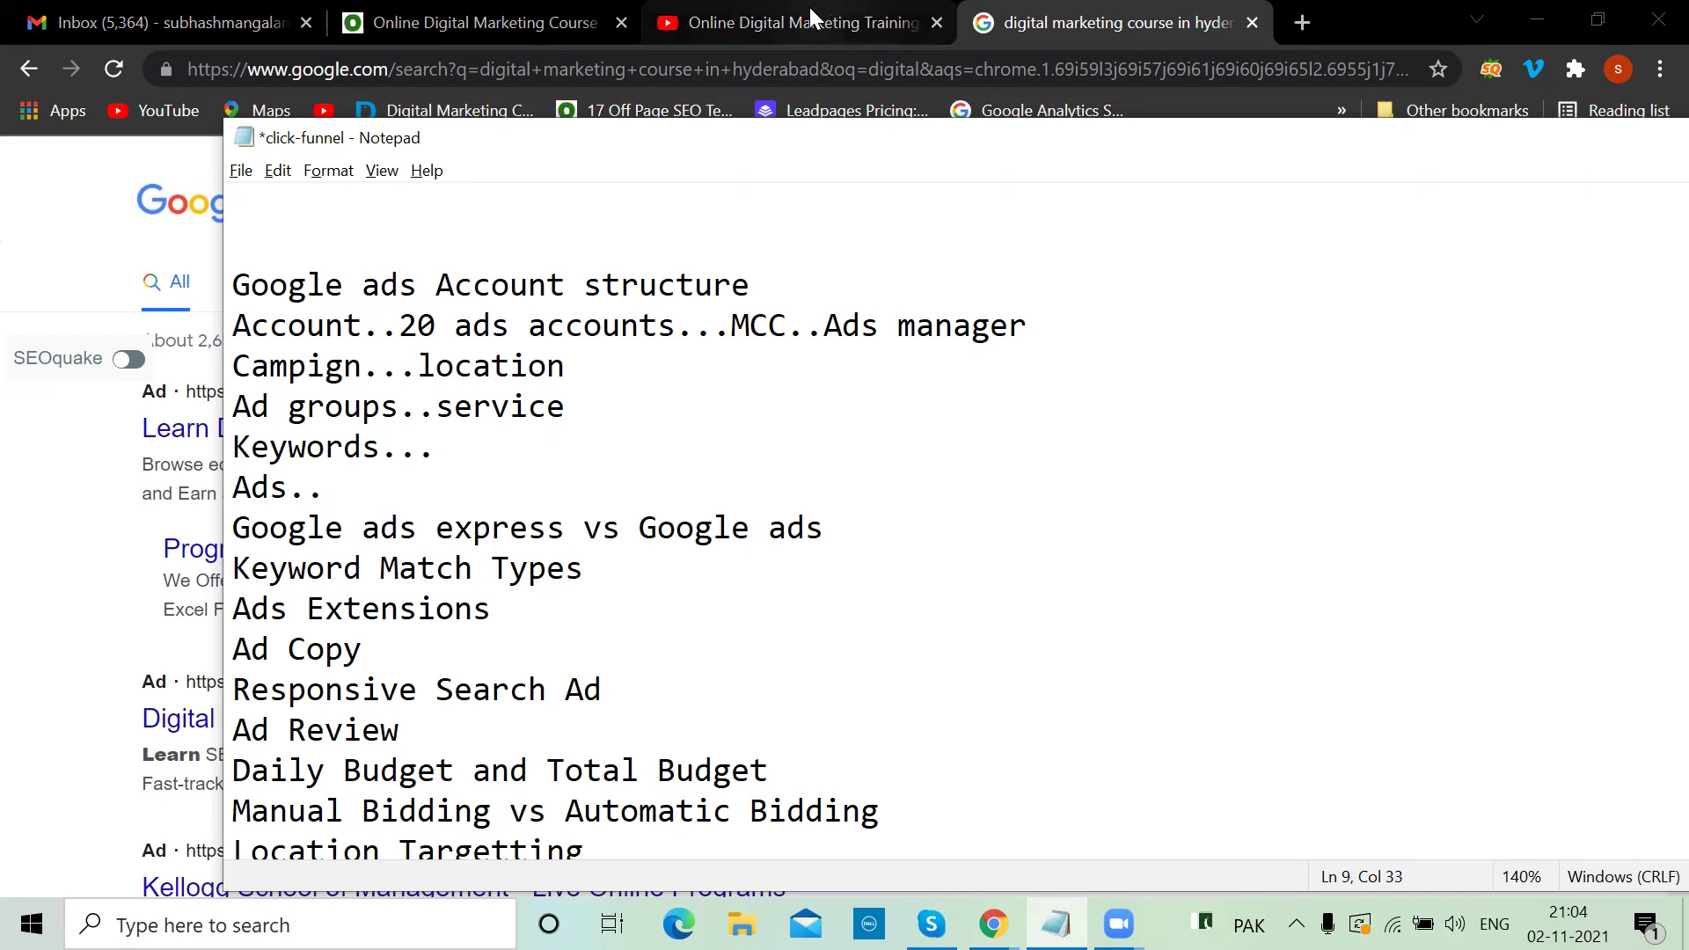
Check the YouTube and search-results tabs, then return to the notes after Keyword Match Types
{"action": "left_click", "coordinate": [809, 7]}
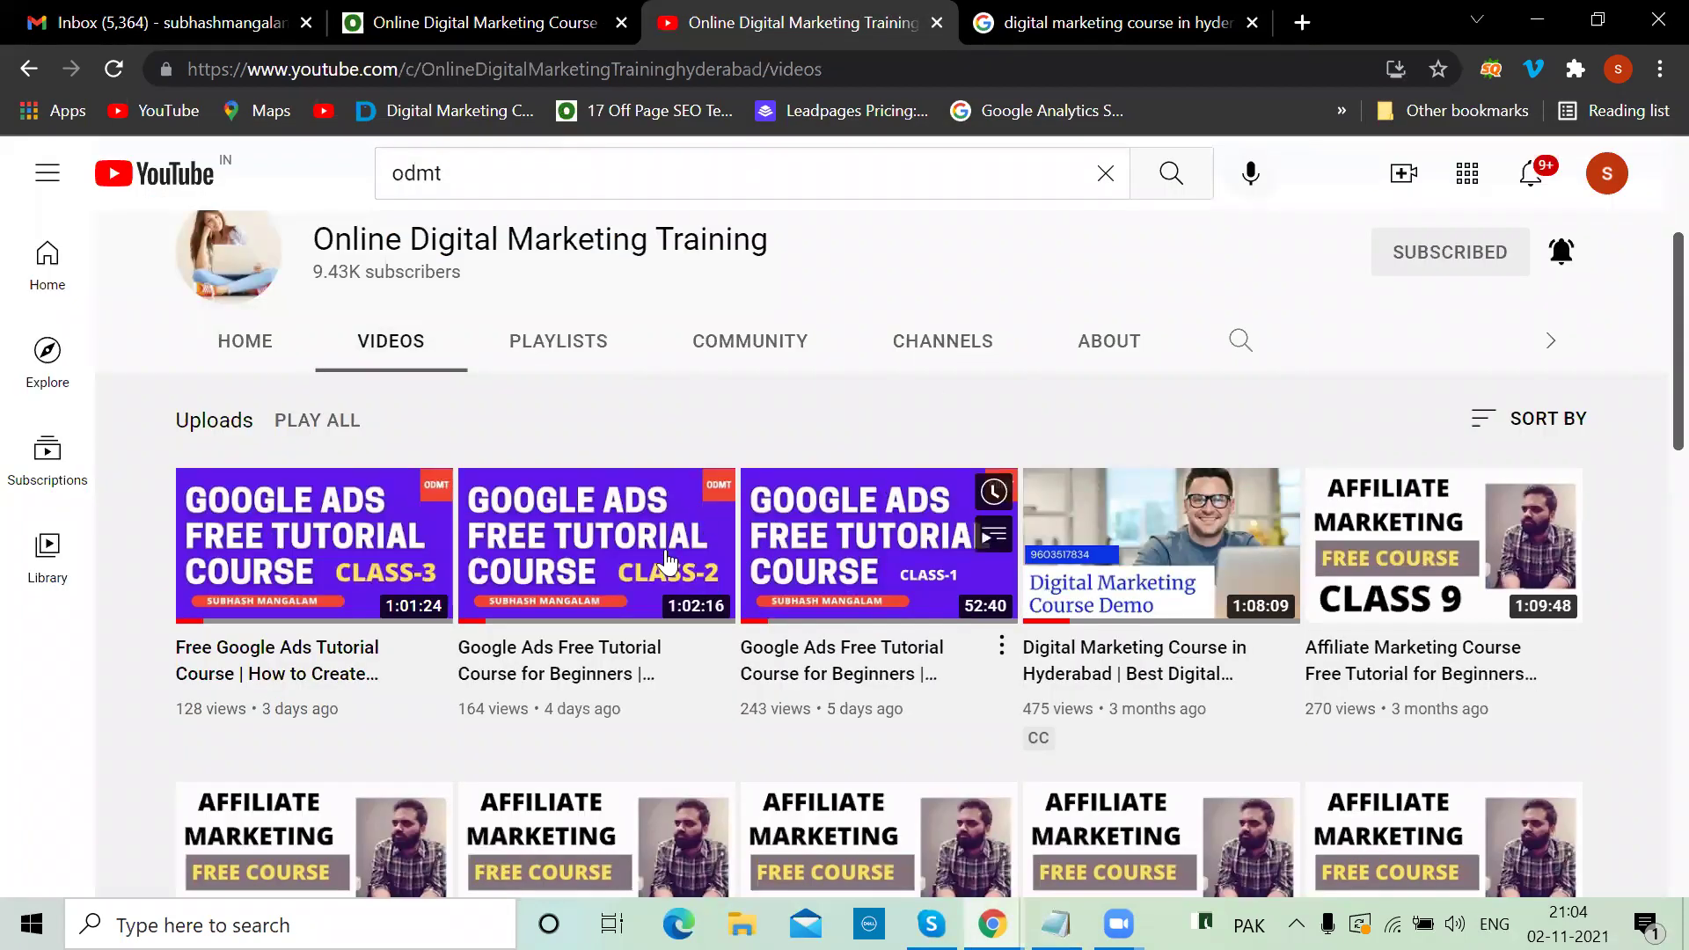
{"action": "left_click", "coordinate": [1095, 16]}
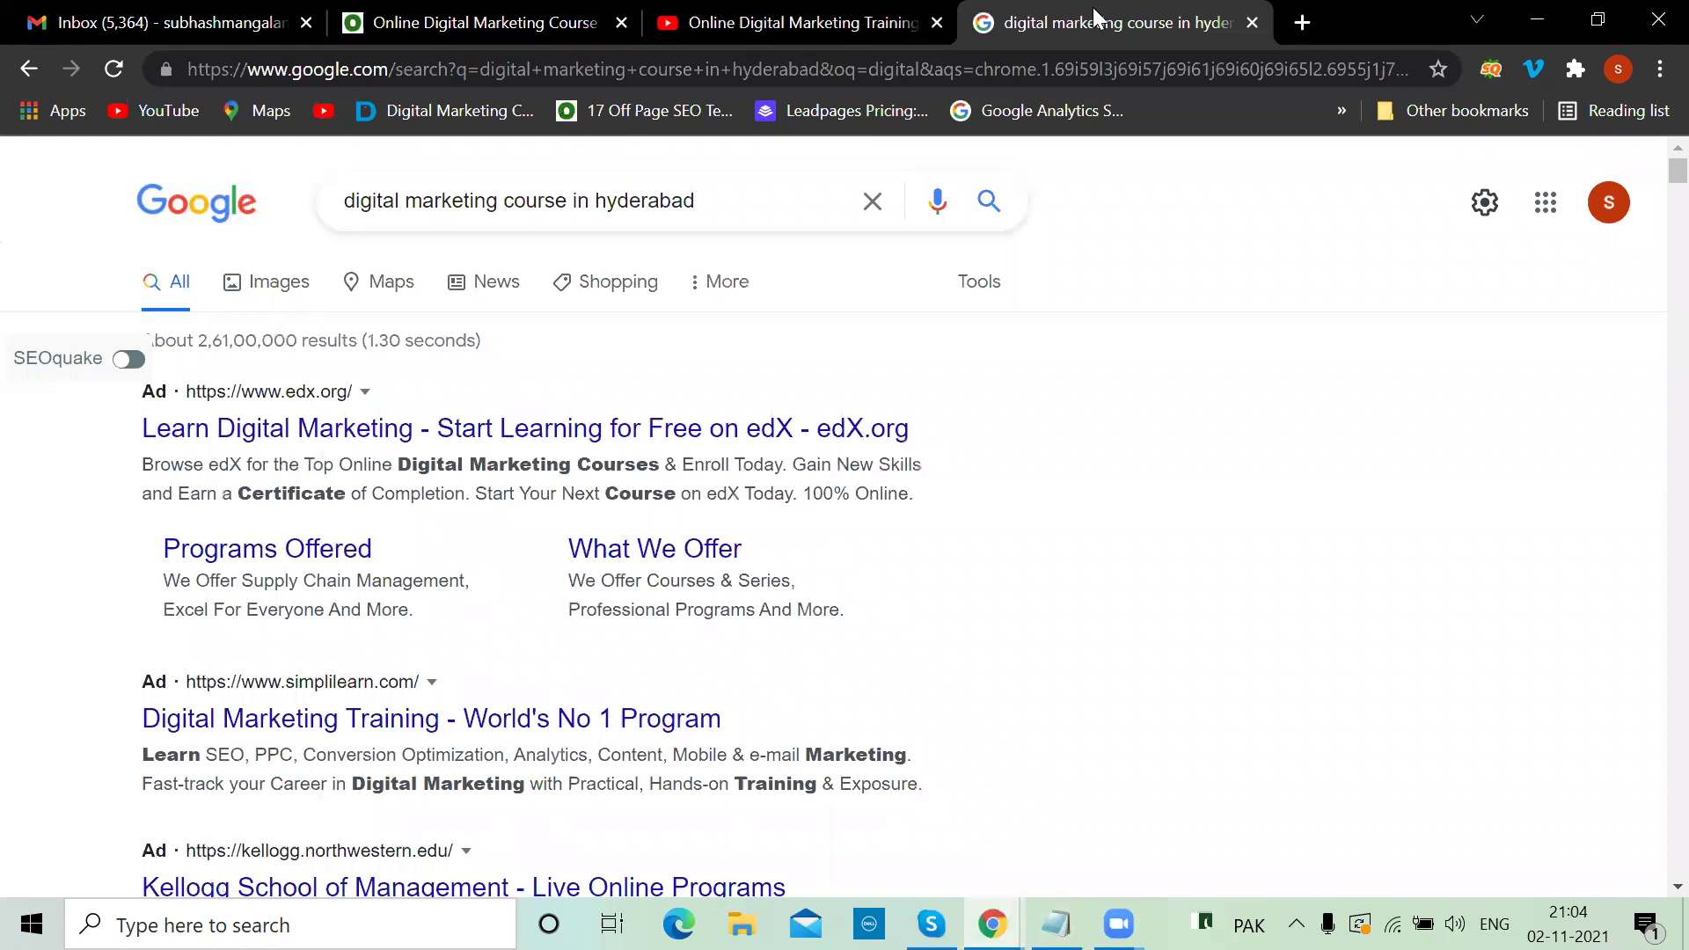
{"action": "key", "text": "alt+Tab"}
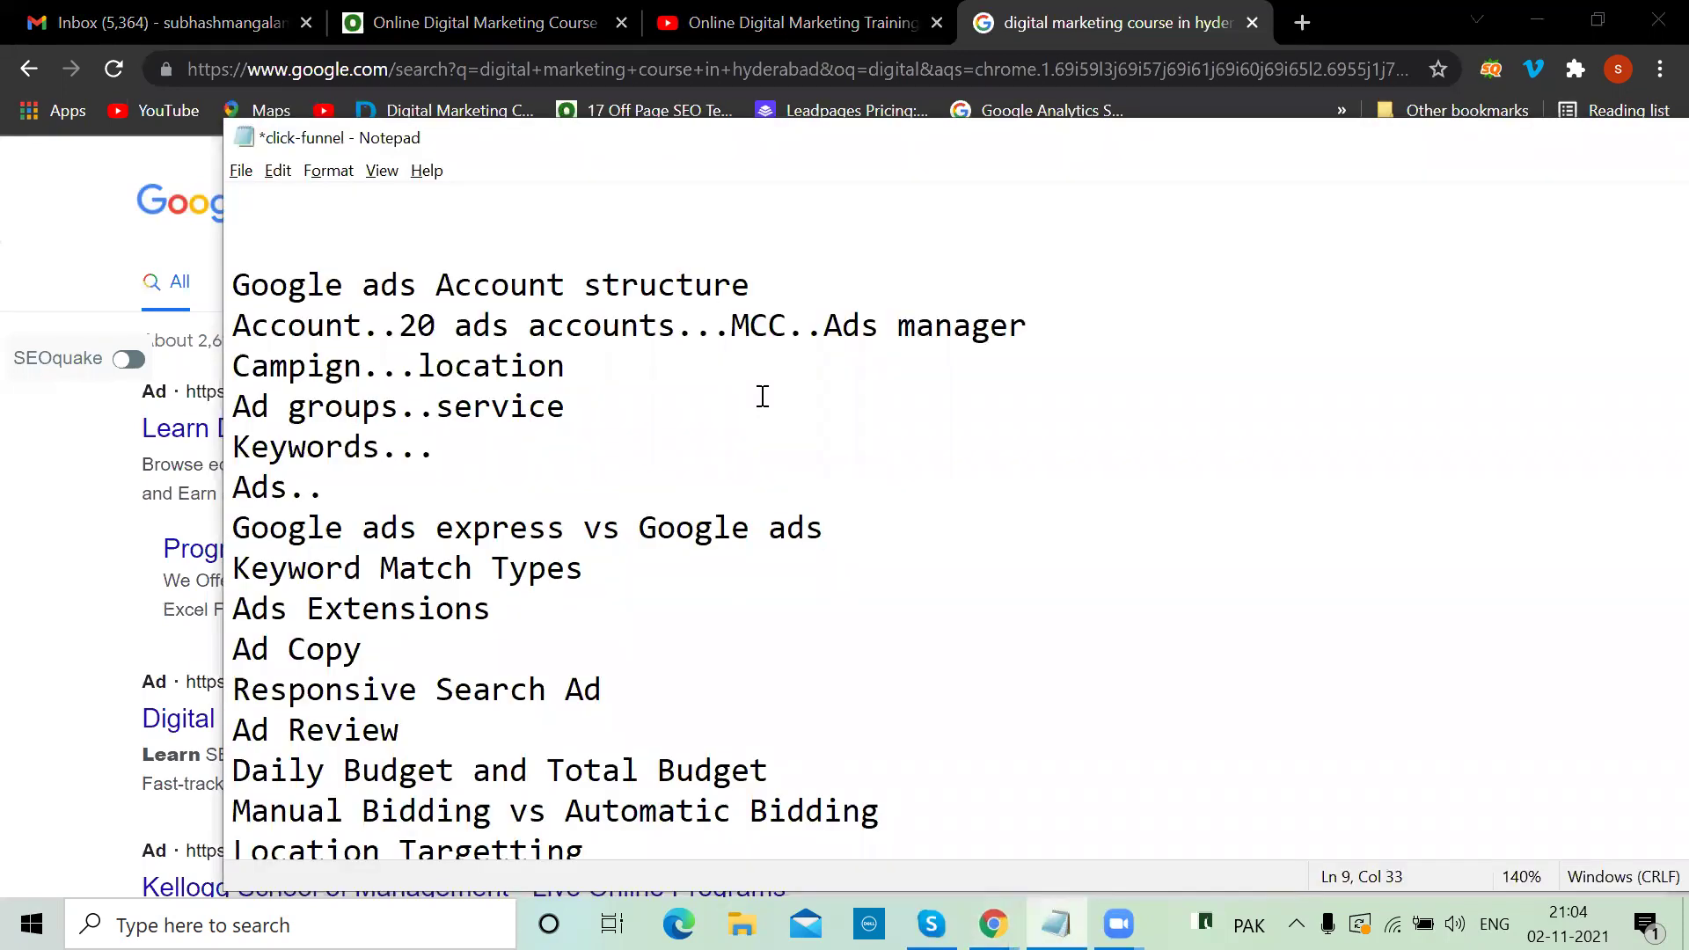
{"action": "left_click", "coordinate": [601, 587]}
{"action": "left_click", "coordinate": [995, 20]}
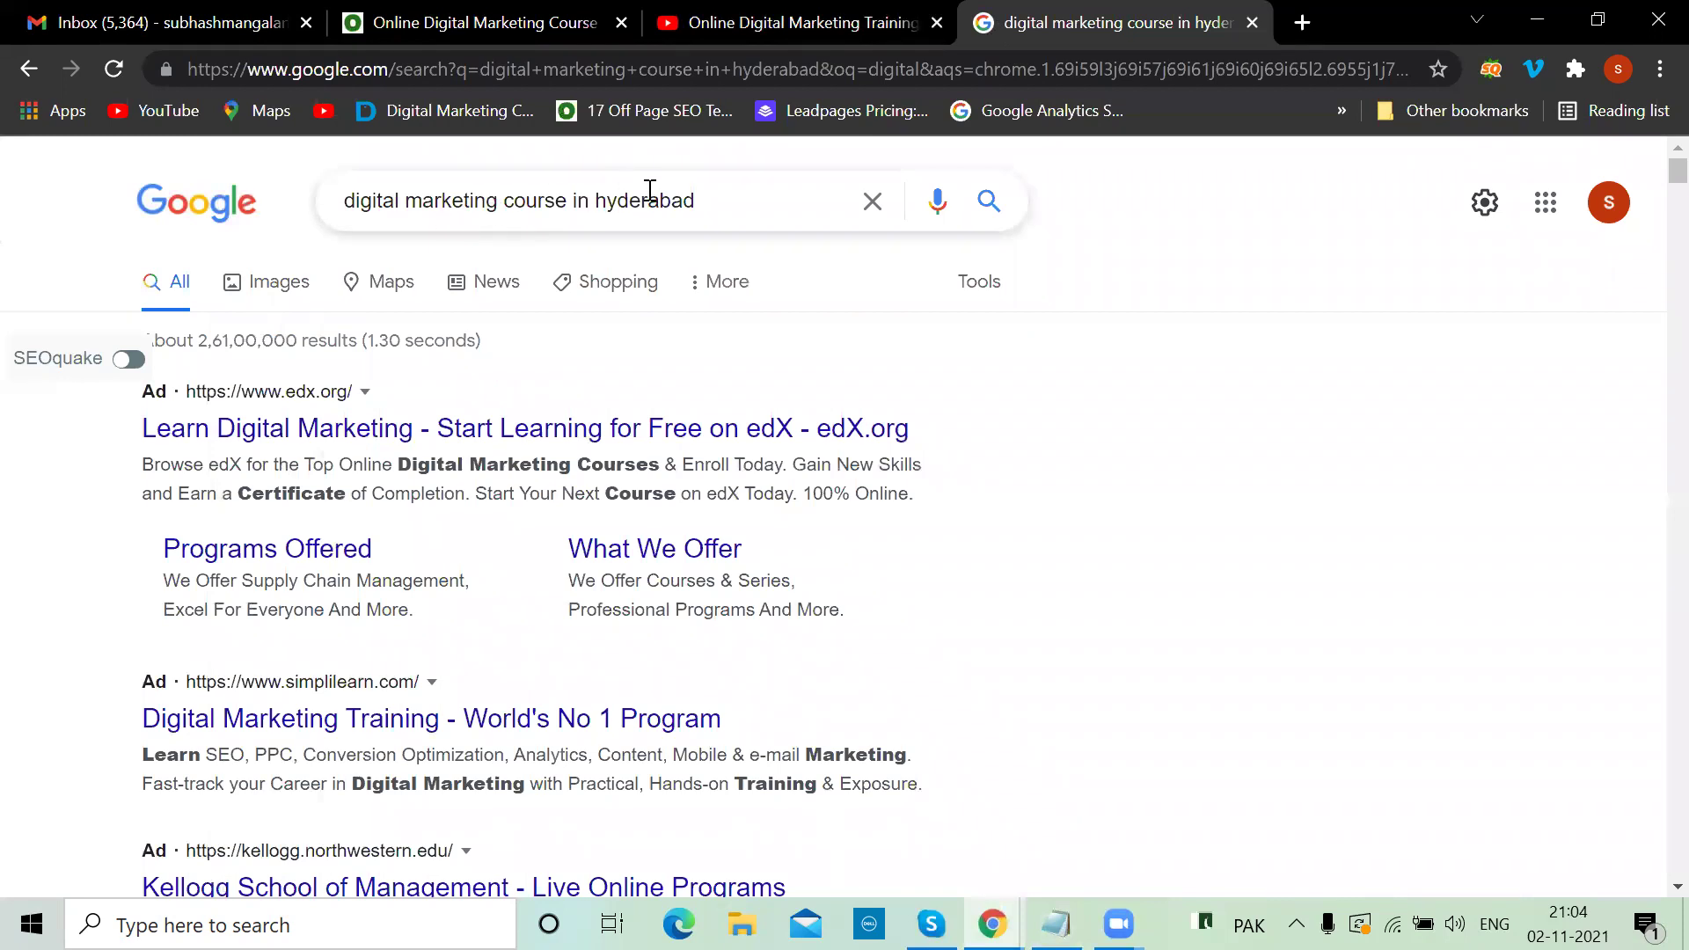
{"action": "key", "text": "alt+Tab"}
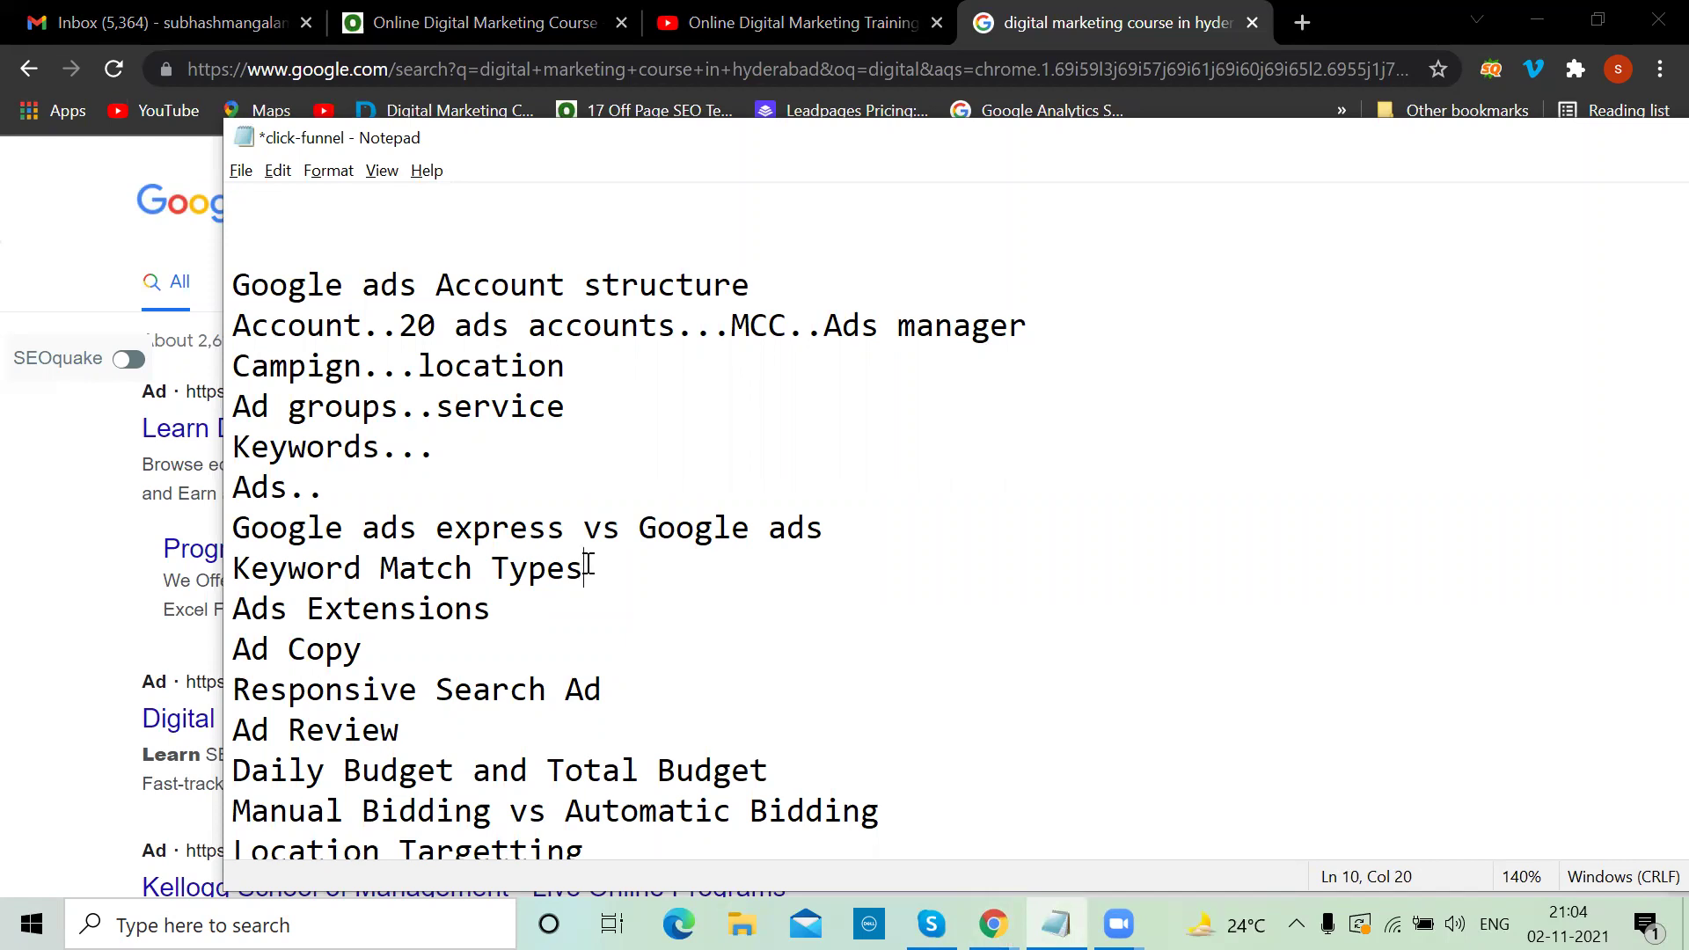
Type 'broad, phrase,exact,broad modifier, negative' after Keyword Match Types
{"action": "type", "text": "broad,"}
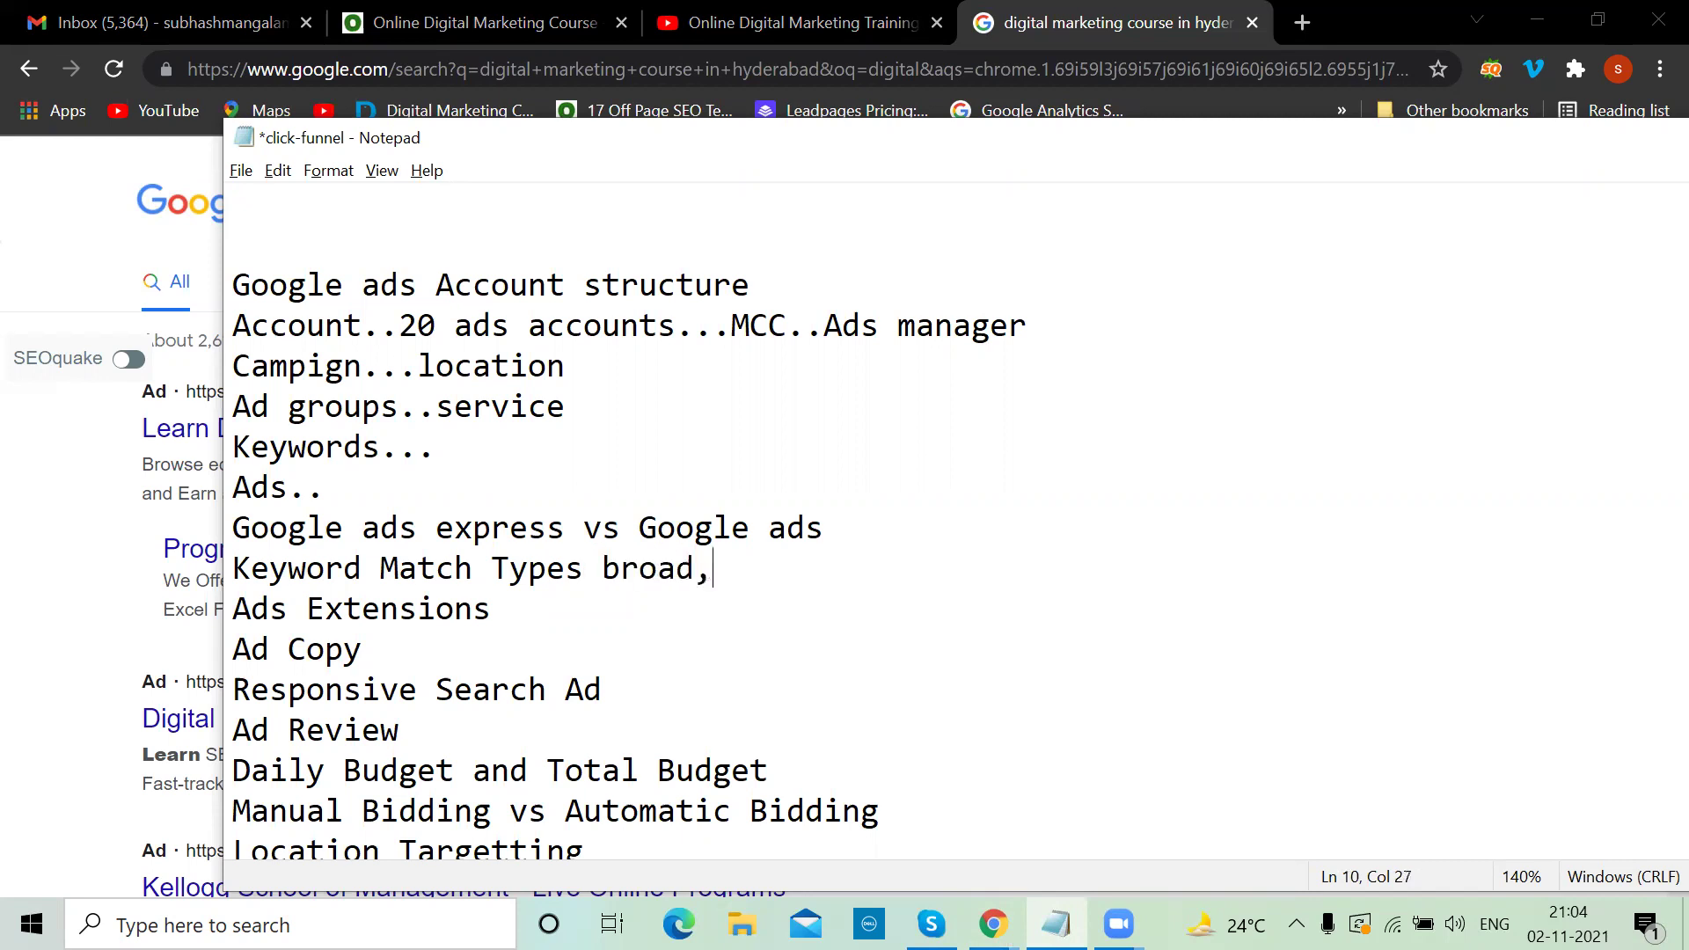
{"action": "type", "text": " phrase"}
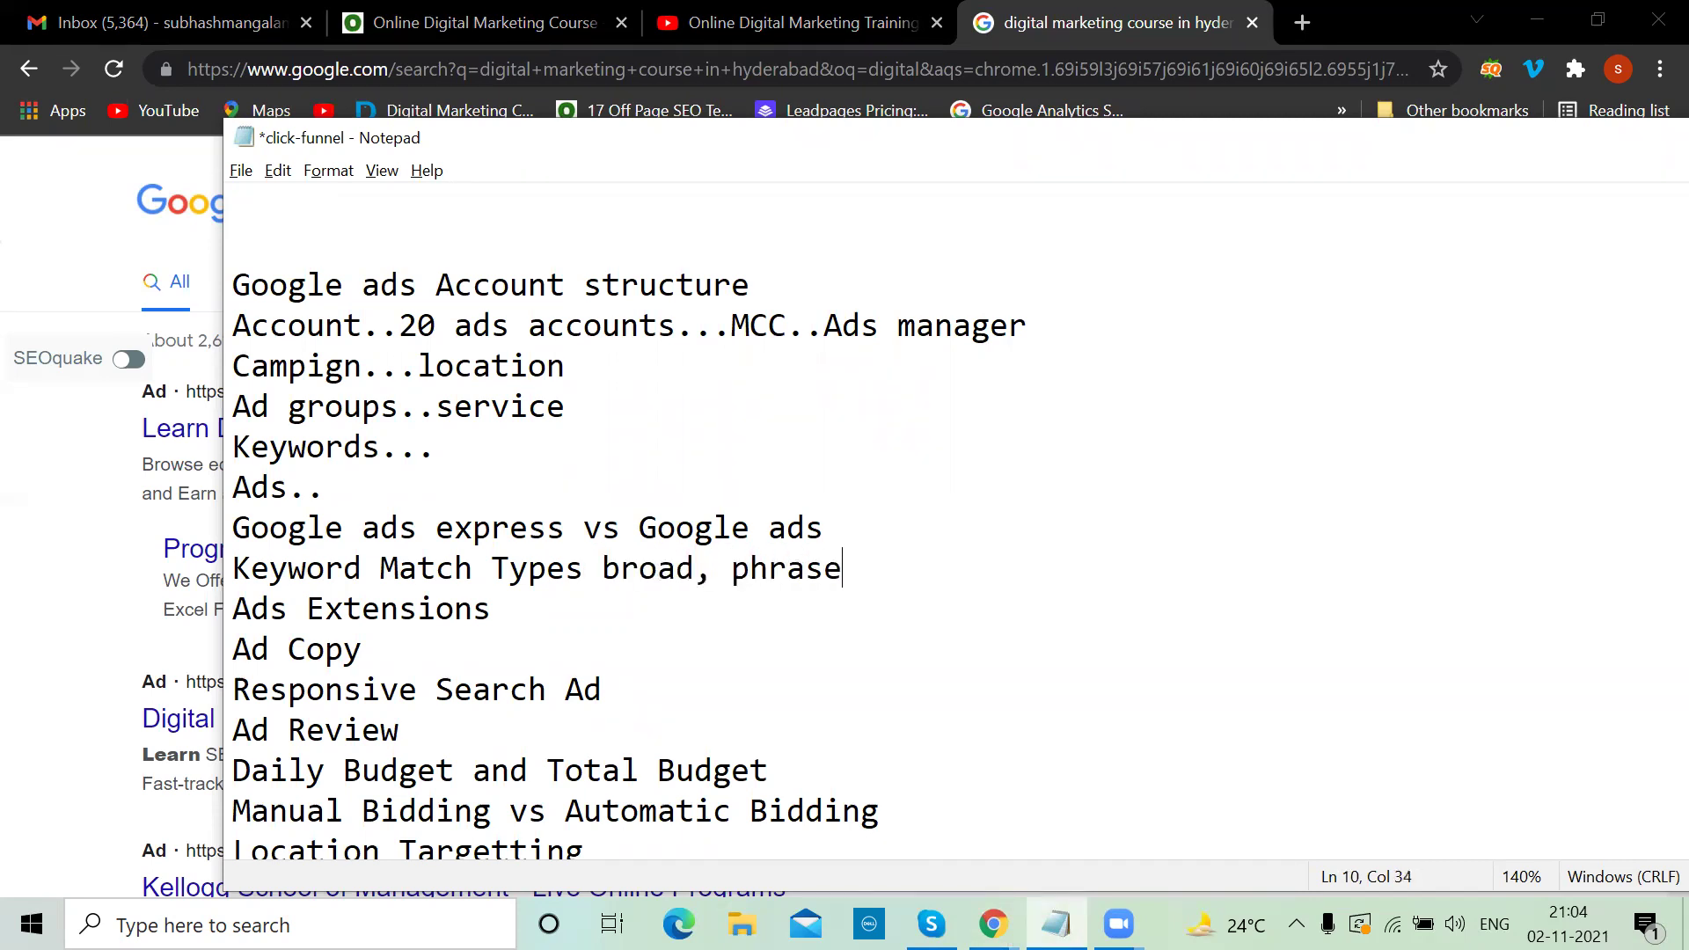
{"action": "type", "text": ",exact,"}
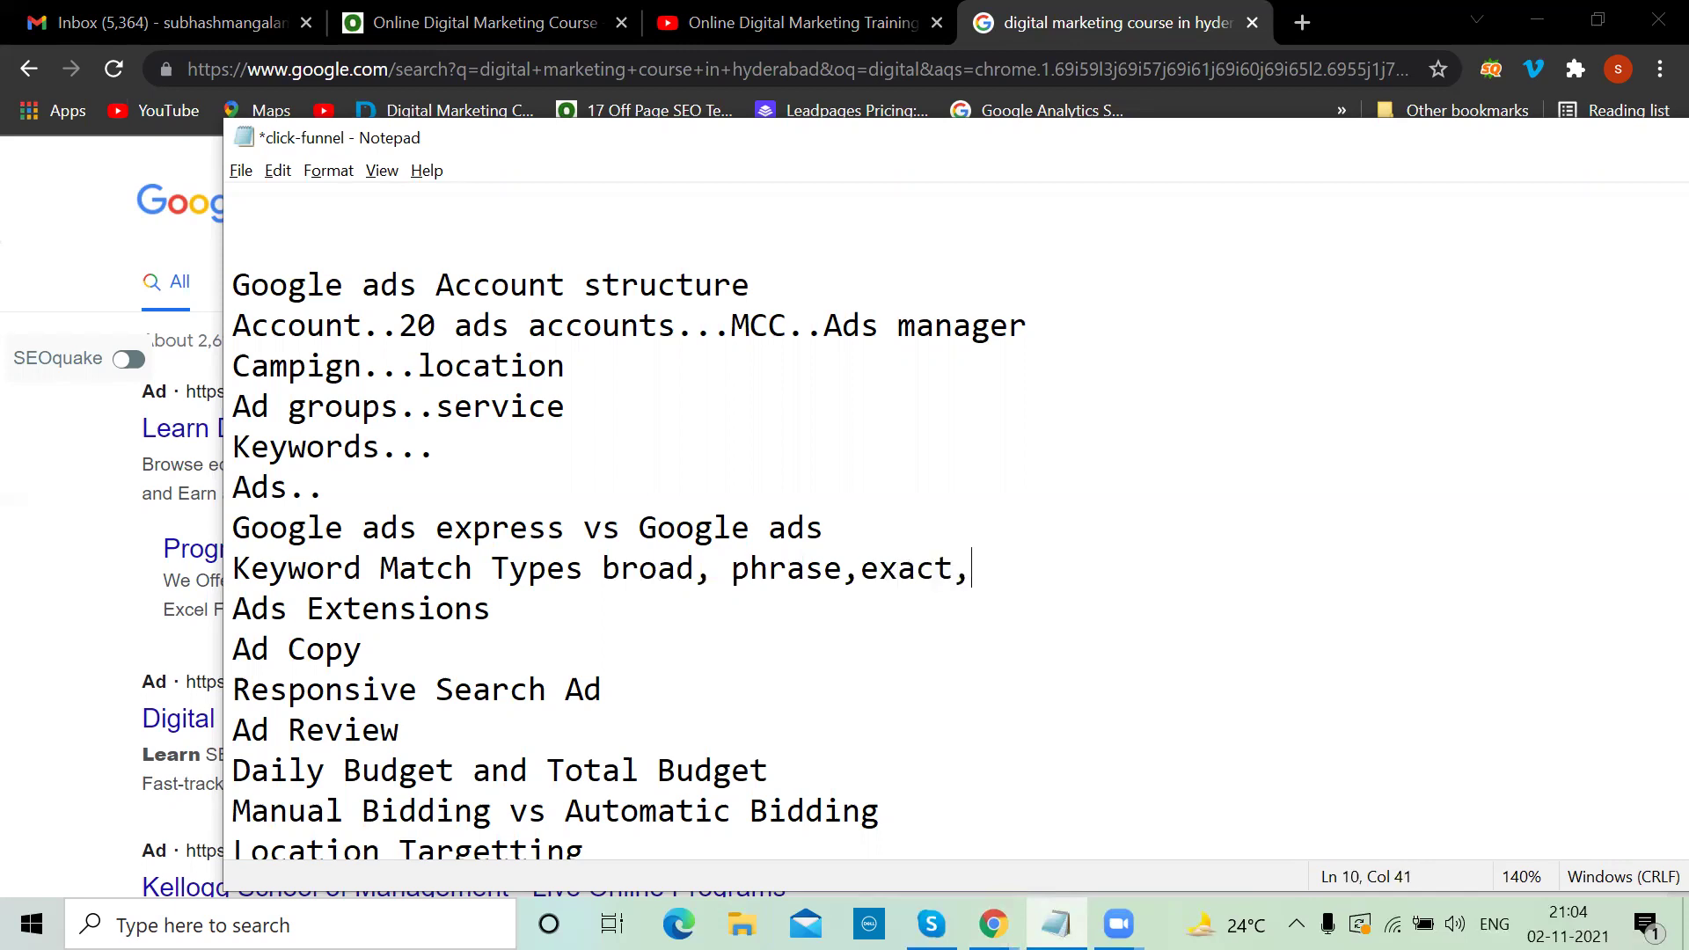
{"action": "type", "text": "broad mo"}
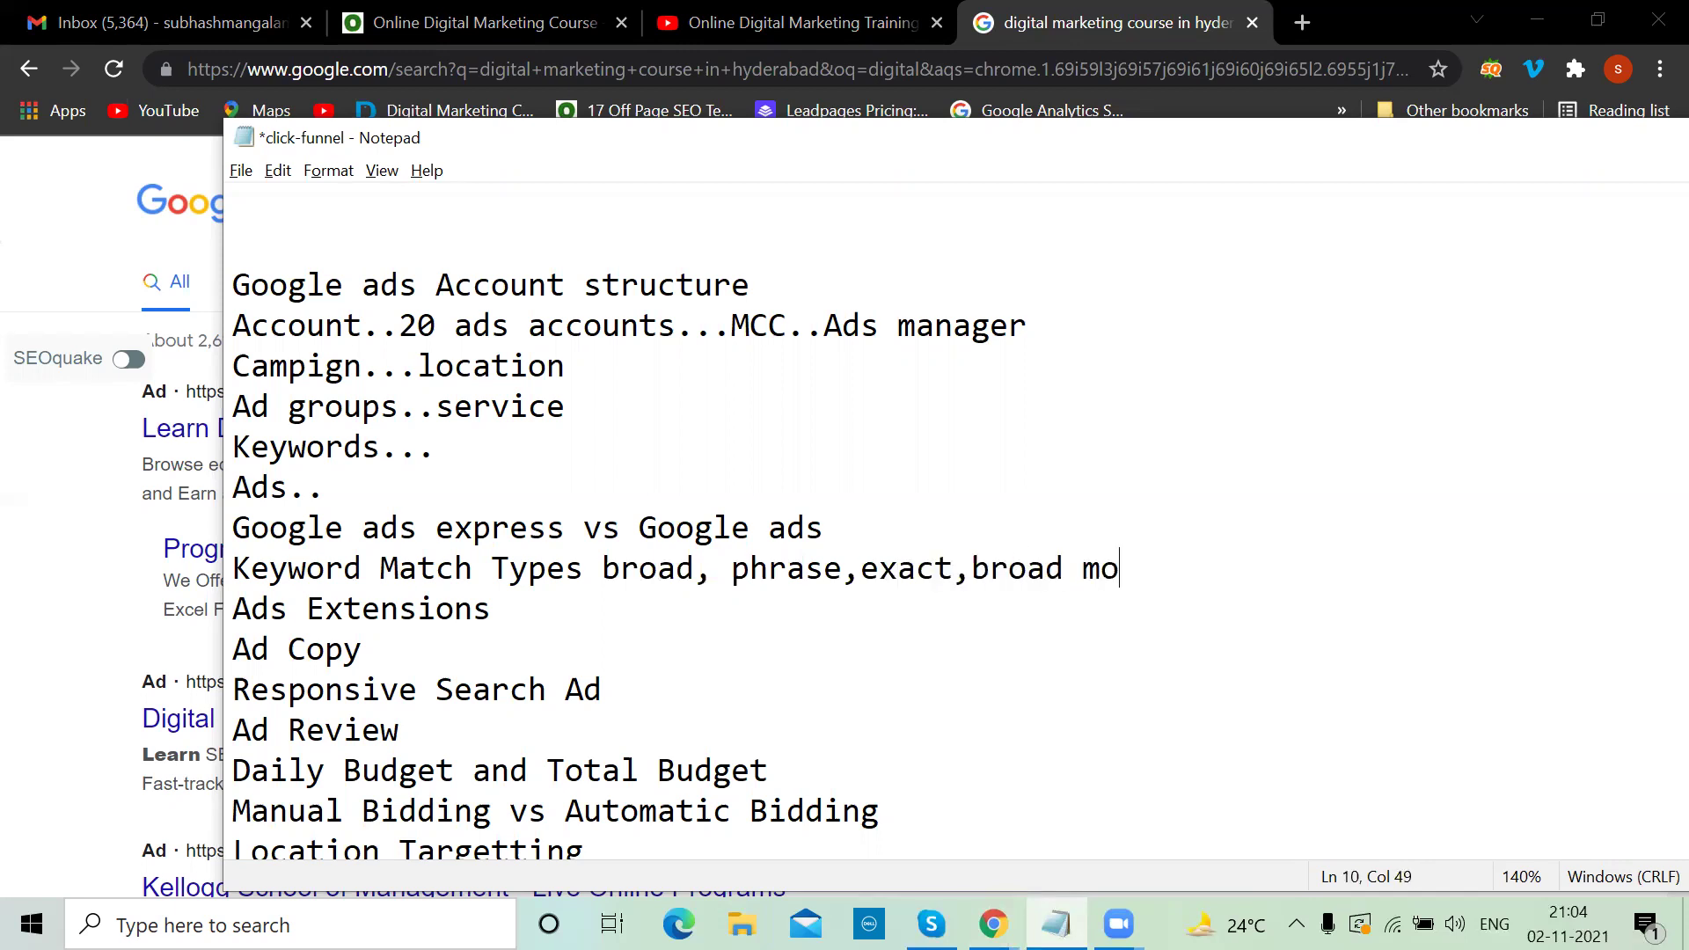
{"action": "type", "text": "difier, negative"}
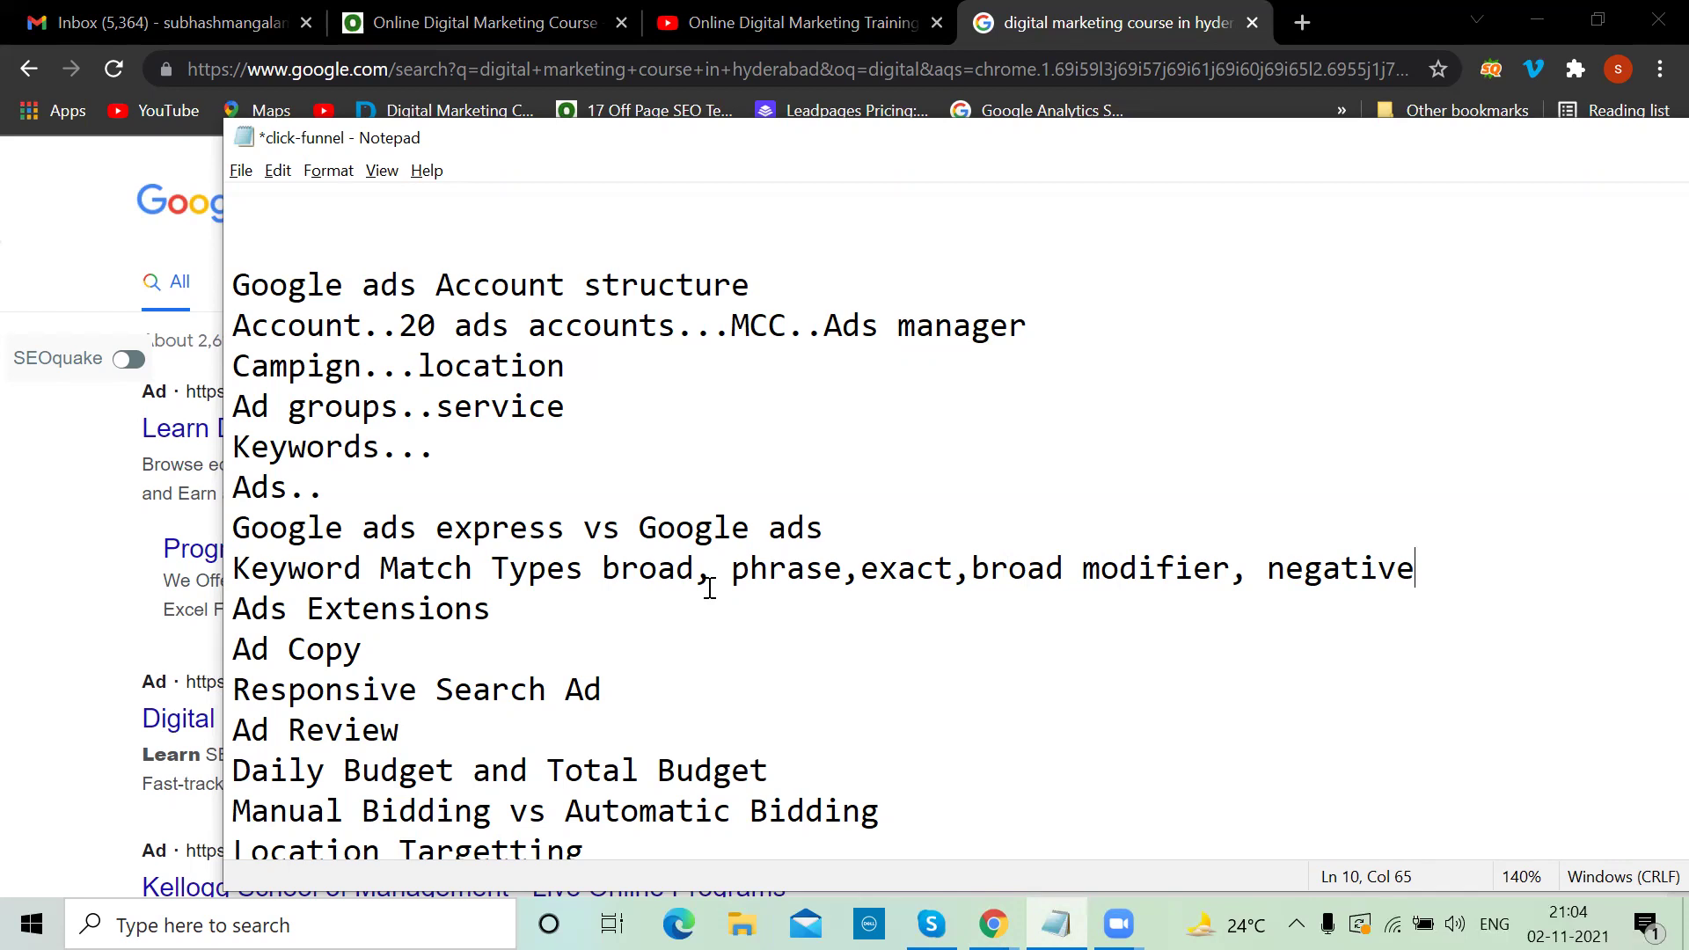
{"action": "left_click_drag", "start_coordinate": [694, 571], "coordinate": [594, 577]}
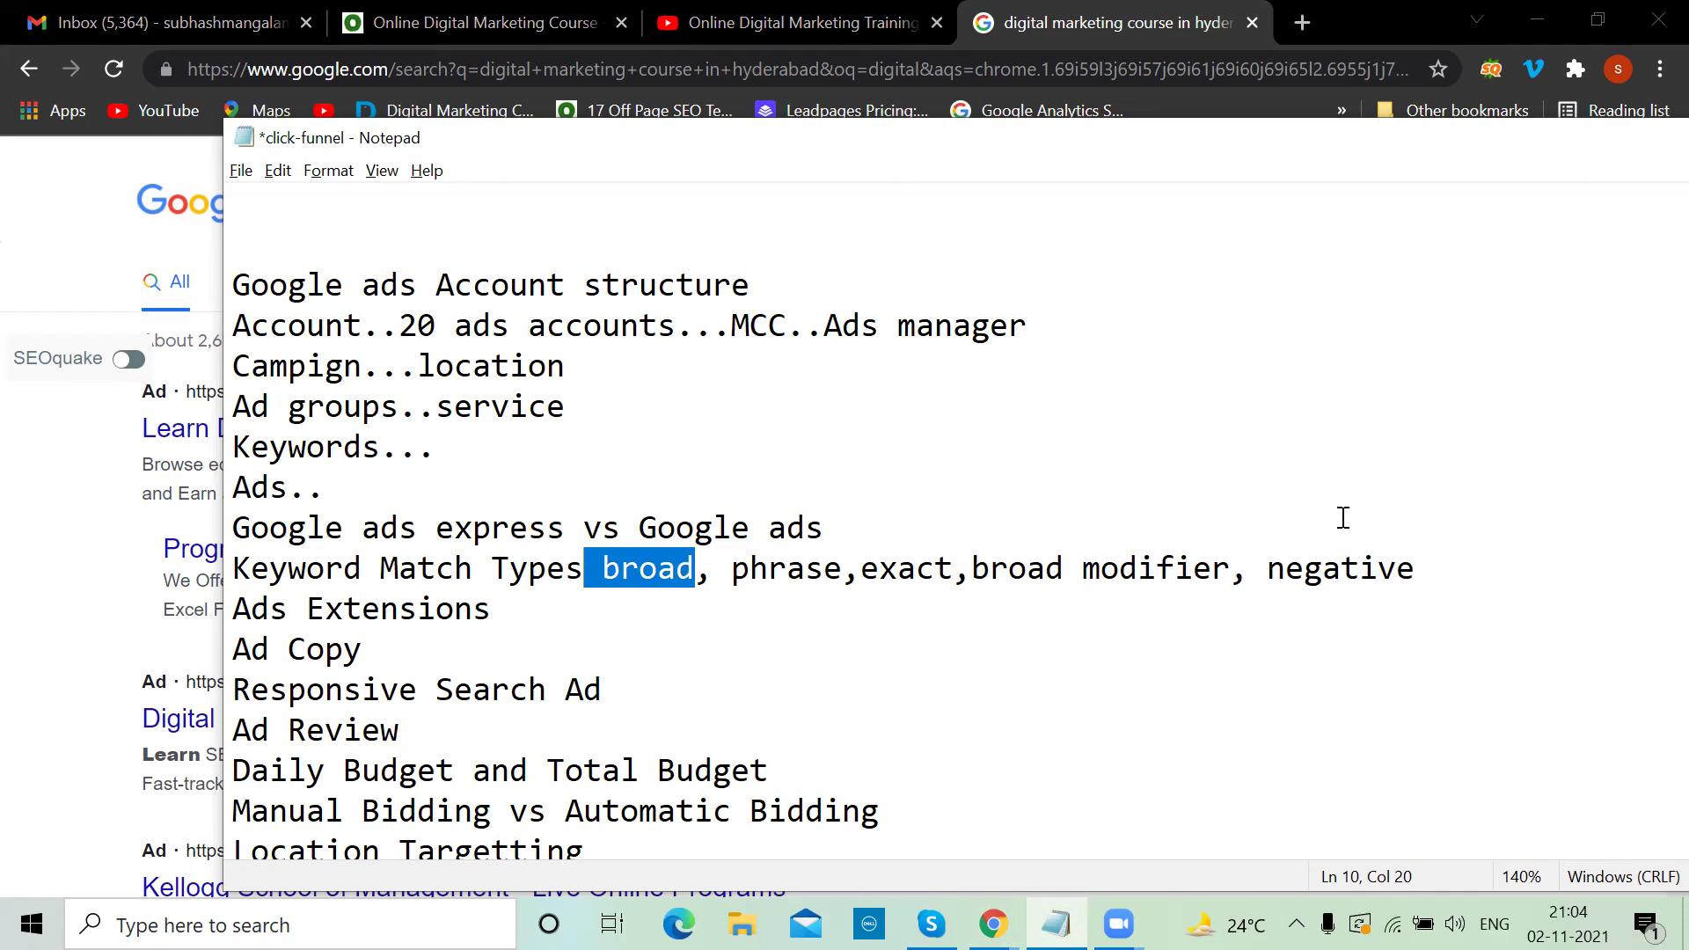
Add '..' after Ads Extensions and new lines h1, h2, d1 and d2 below it
{"action": "left_click", "coordinate": [500, 604]}
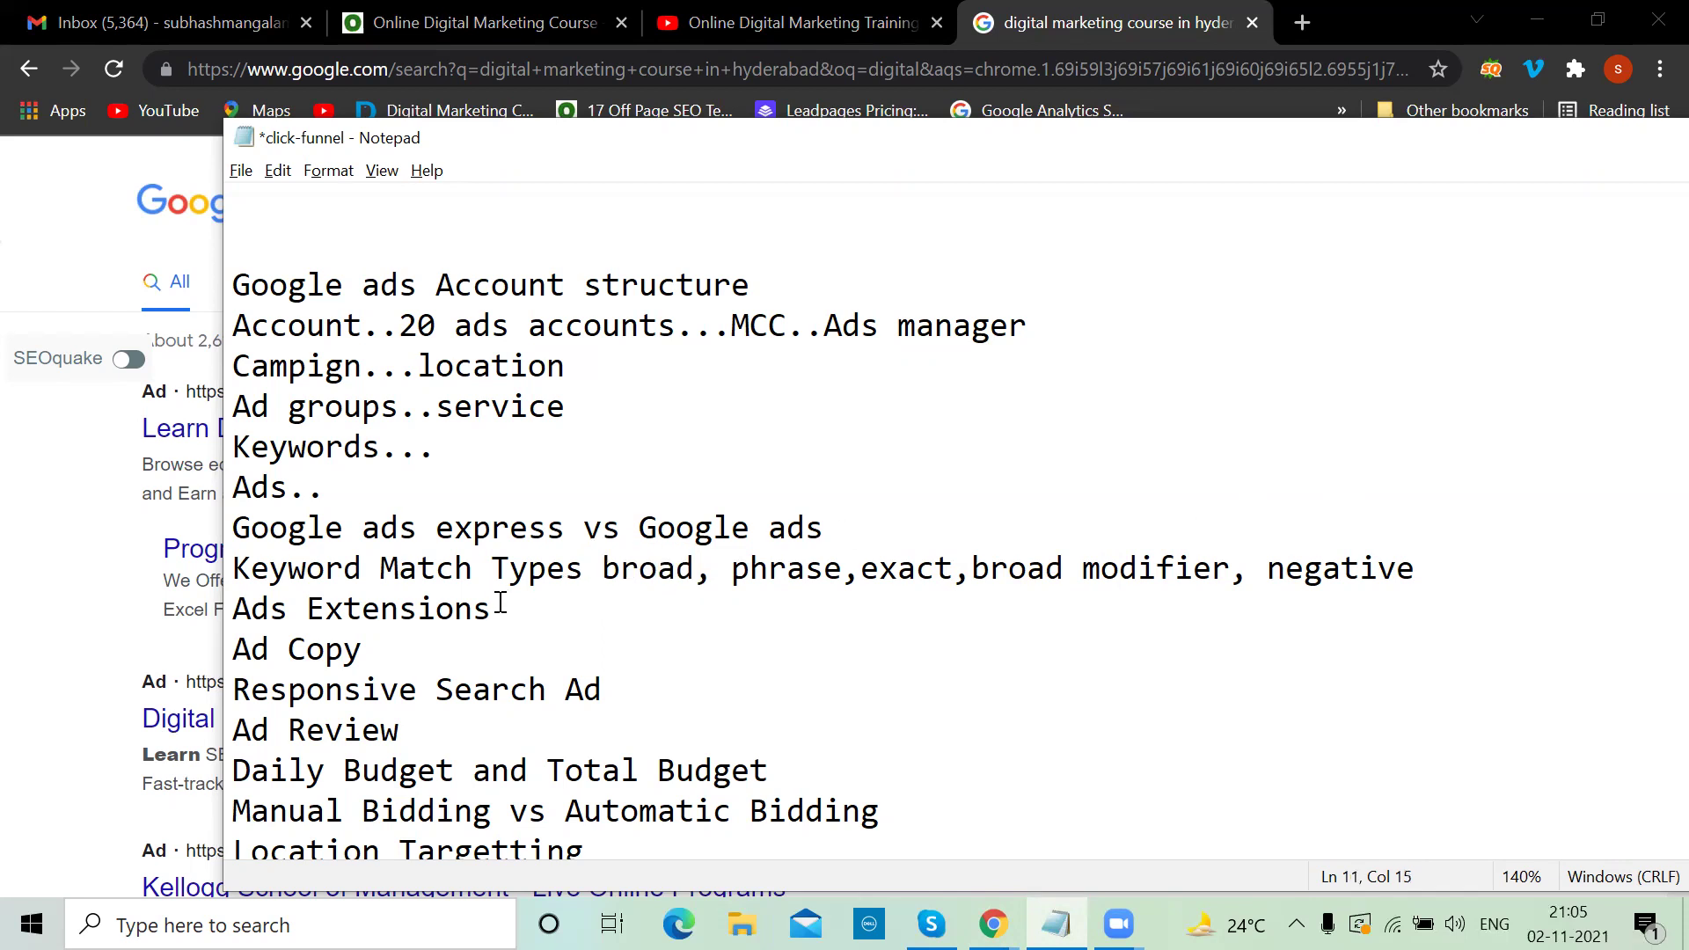
{"action": "type", "text": ".."}
{"action": "key", "text": "Return"}
{"action": "type", "text": "h1"}
{"action": "key", "text": "Return"}
{"action": "type", "text": "h2"}
{"action": "key", "text": "Return"}
{"action": "type", "text": "d1"}
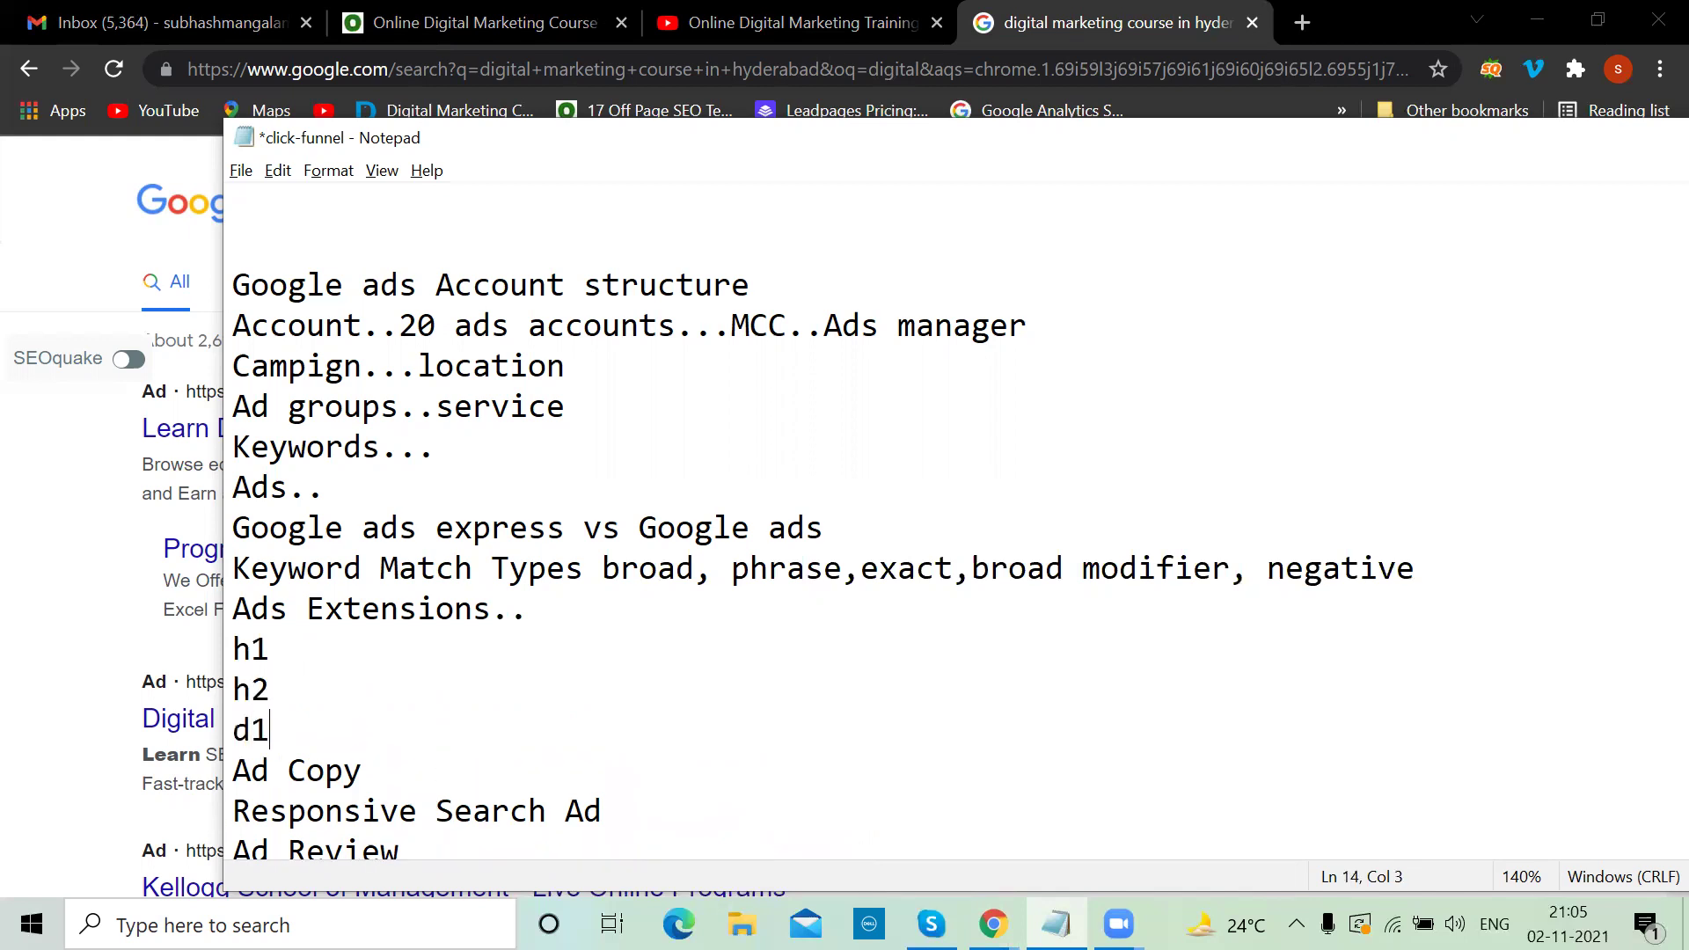
{"action": "key", "text": "Return"}
{"action": "type", "text": "d2"}
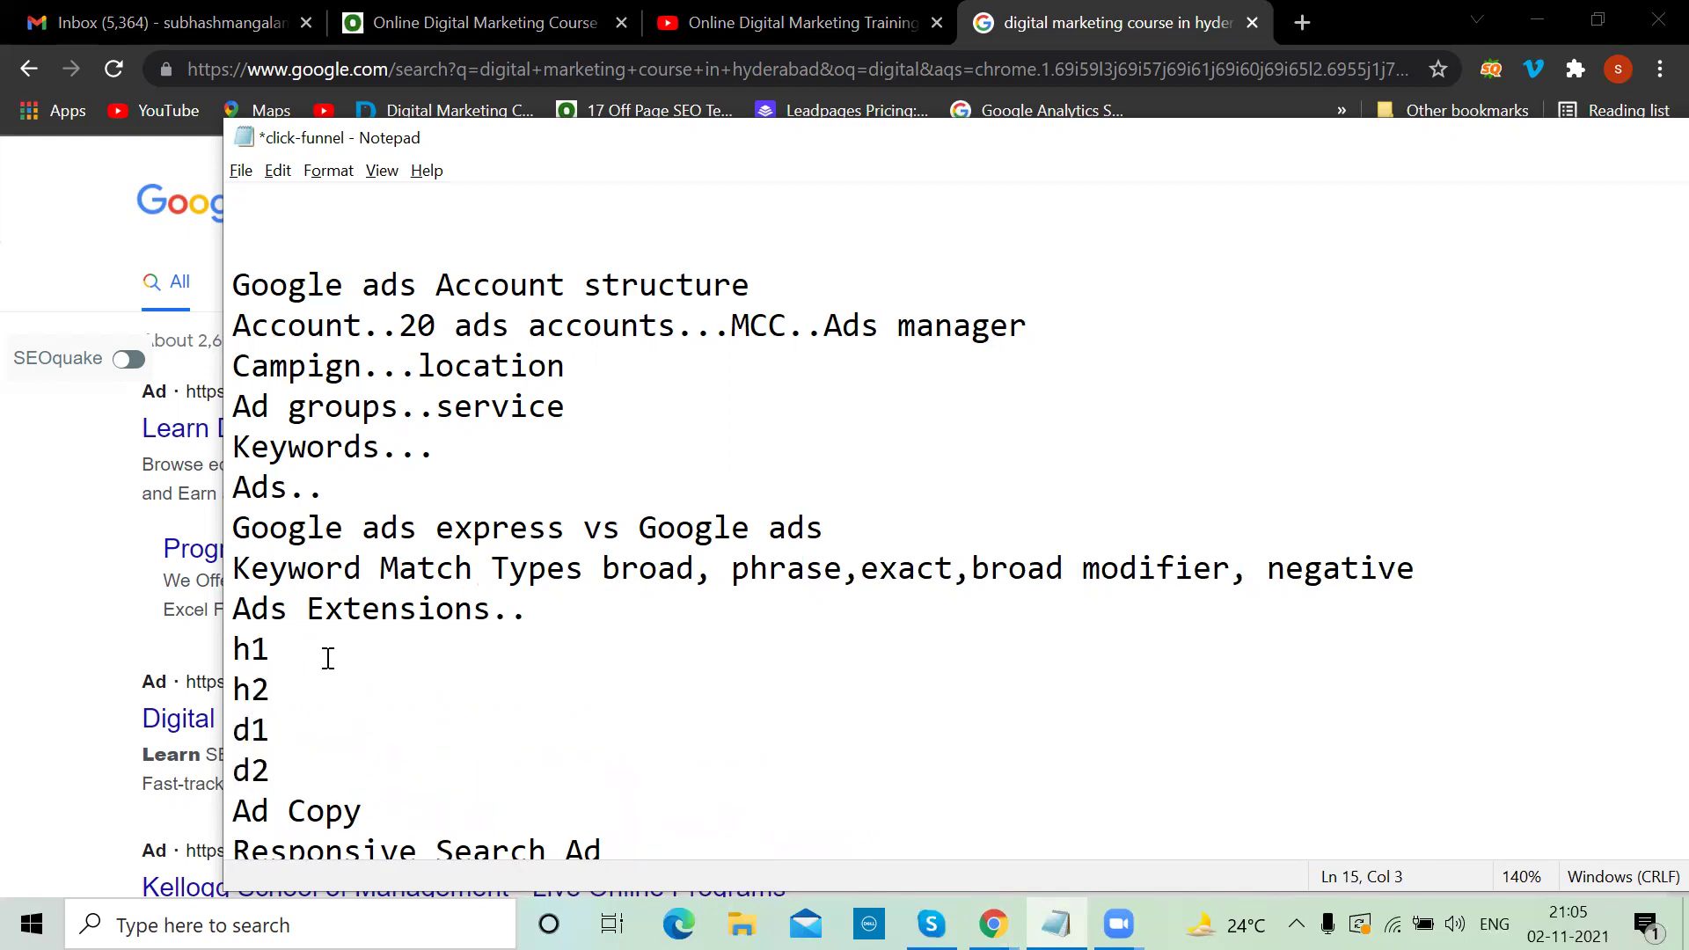
Give the lines their character limits: h1..30, h2..30, d1..90, d2..90
{"action": "left_click", "coordinate": [303, 649]}
{"action": "type", "text": "..30"}
{"action": "left_click", "coordinate": [282, 684]}
{"action": "type", "text": "..30"}
{"action": "left_click", "coordinate": [279, 719]}
{"action": "type", "text": "..90"}
{"action": "key", "text": "Down"}
{"action": "type", "text": "..90"}
Go back to the Google search results and scroll through them
{"action": "left_click", "coordinate": [979, 15]}
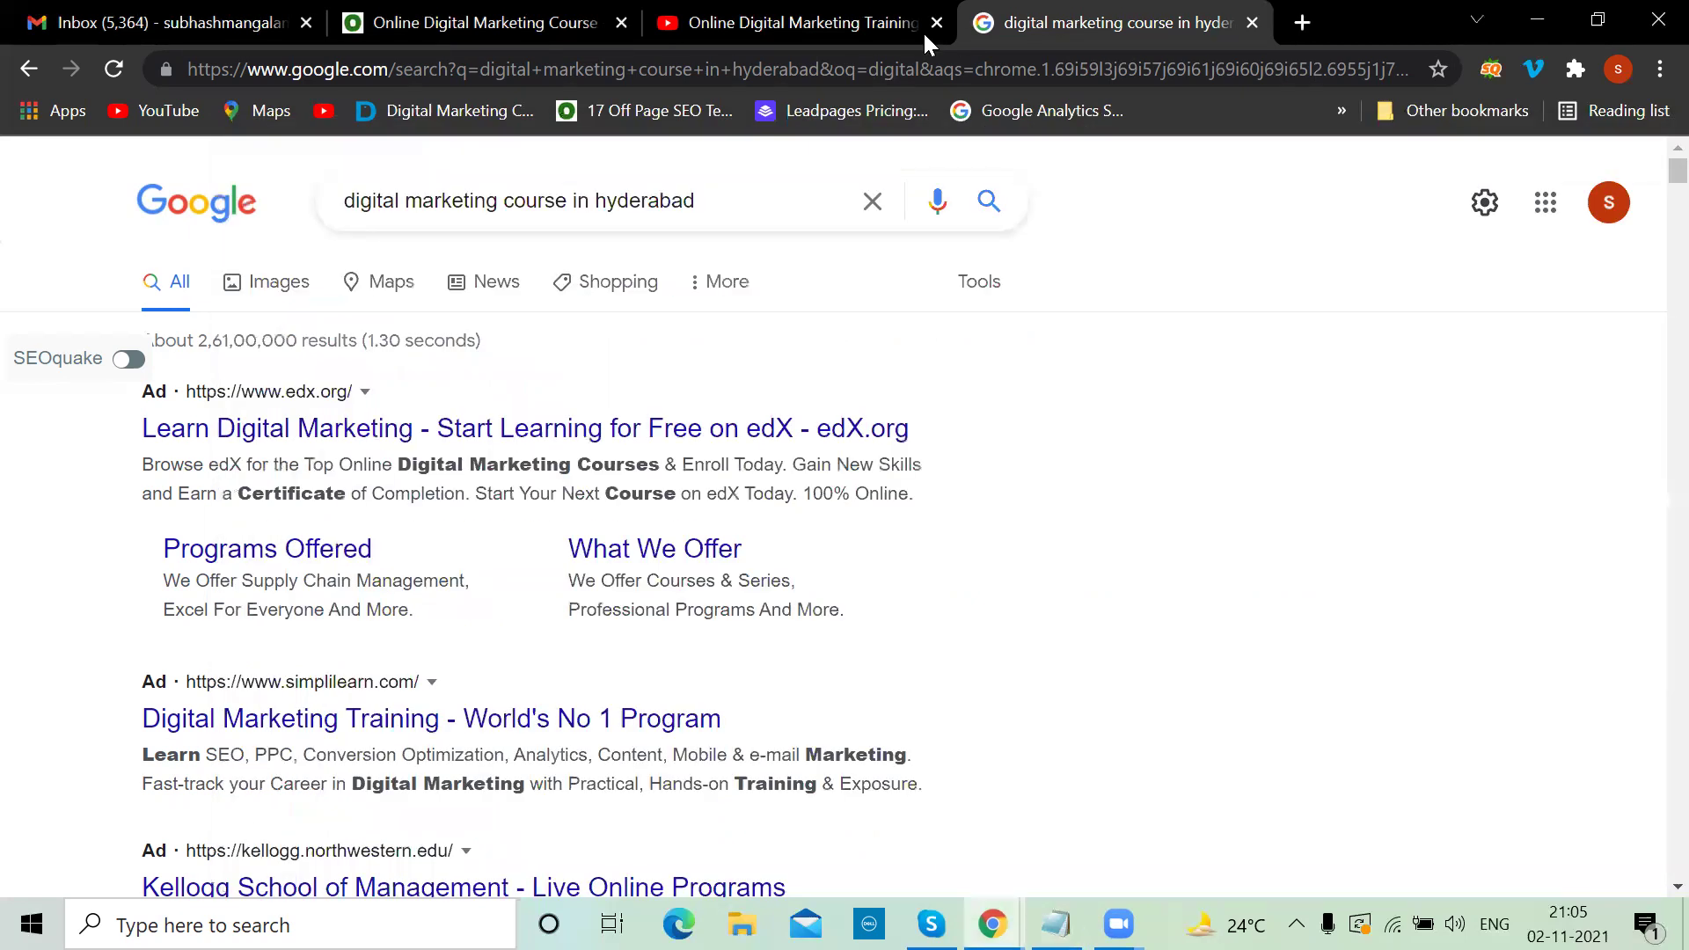
{"action": "scroll", "coordinate": [563, 563], "scroll_direction": "down", "scroll_amount": 2}
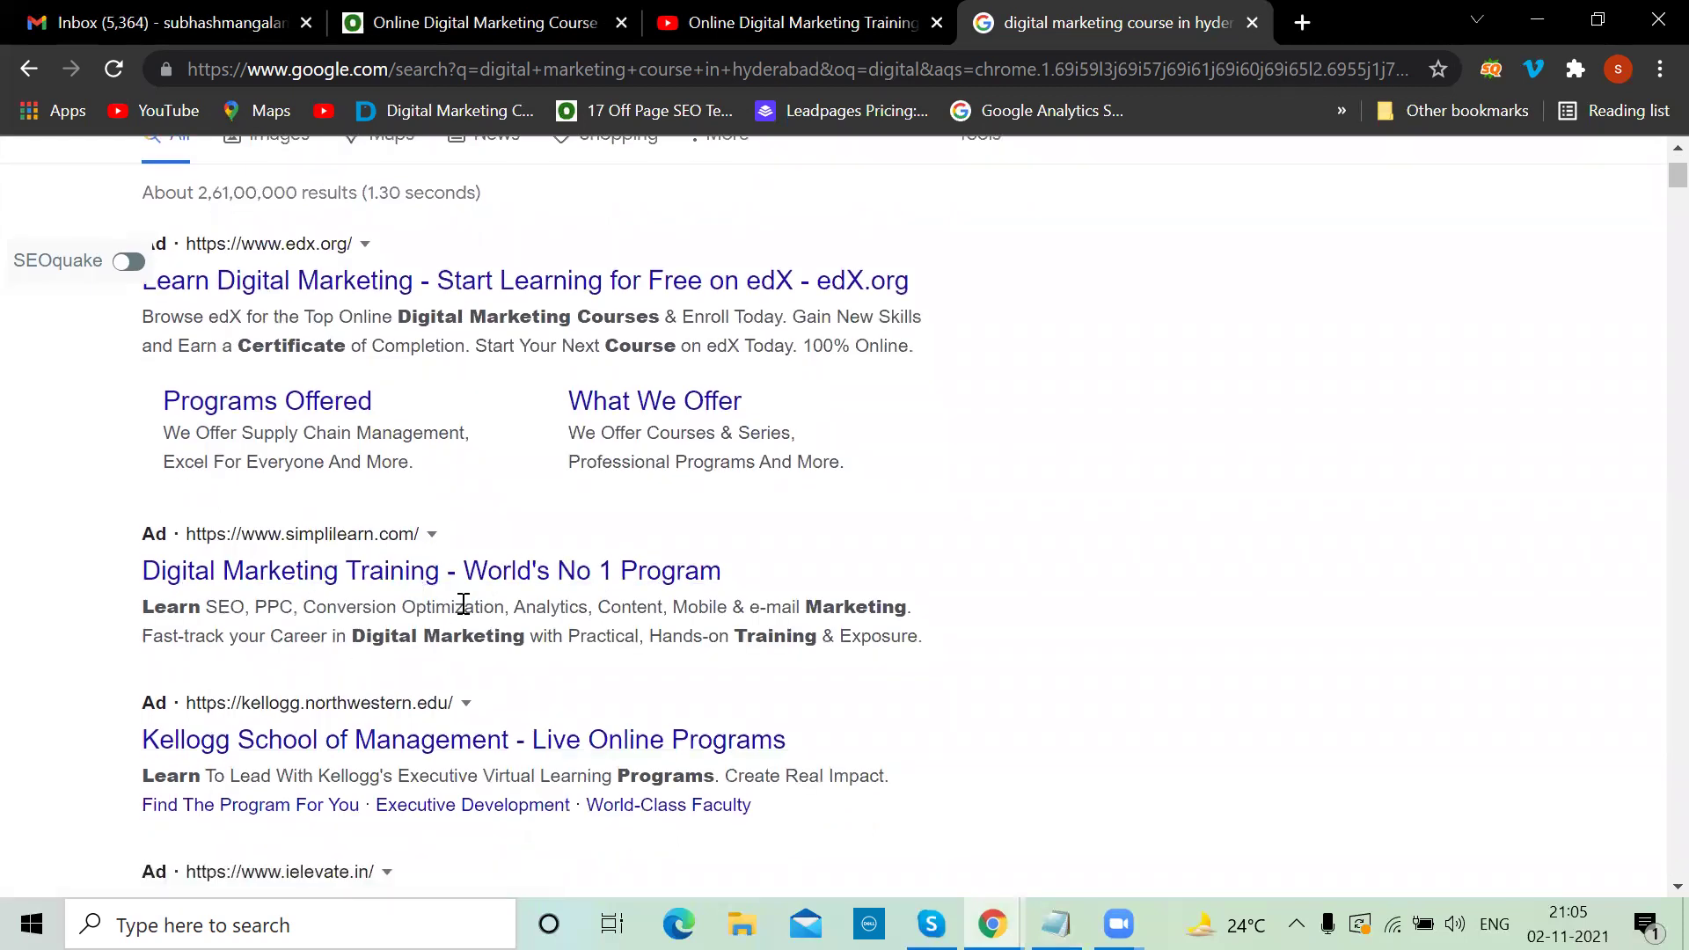
{"action": "key", "text": "alt+Tab"}
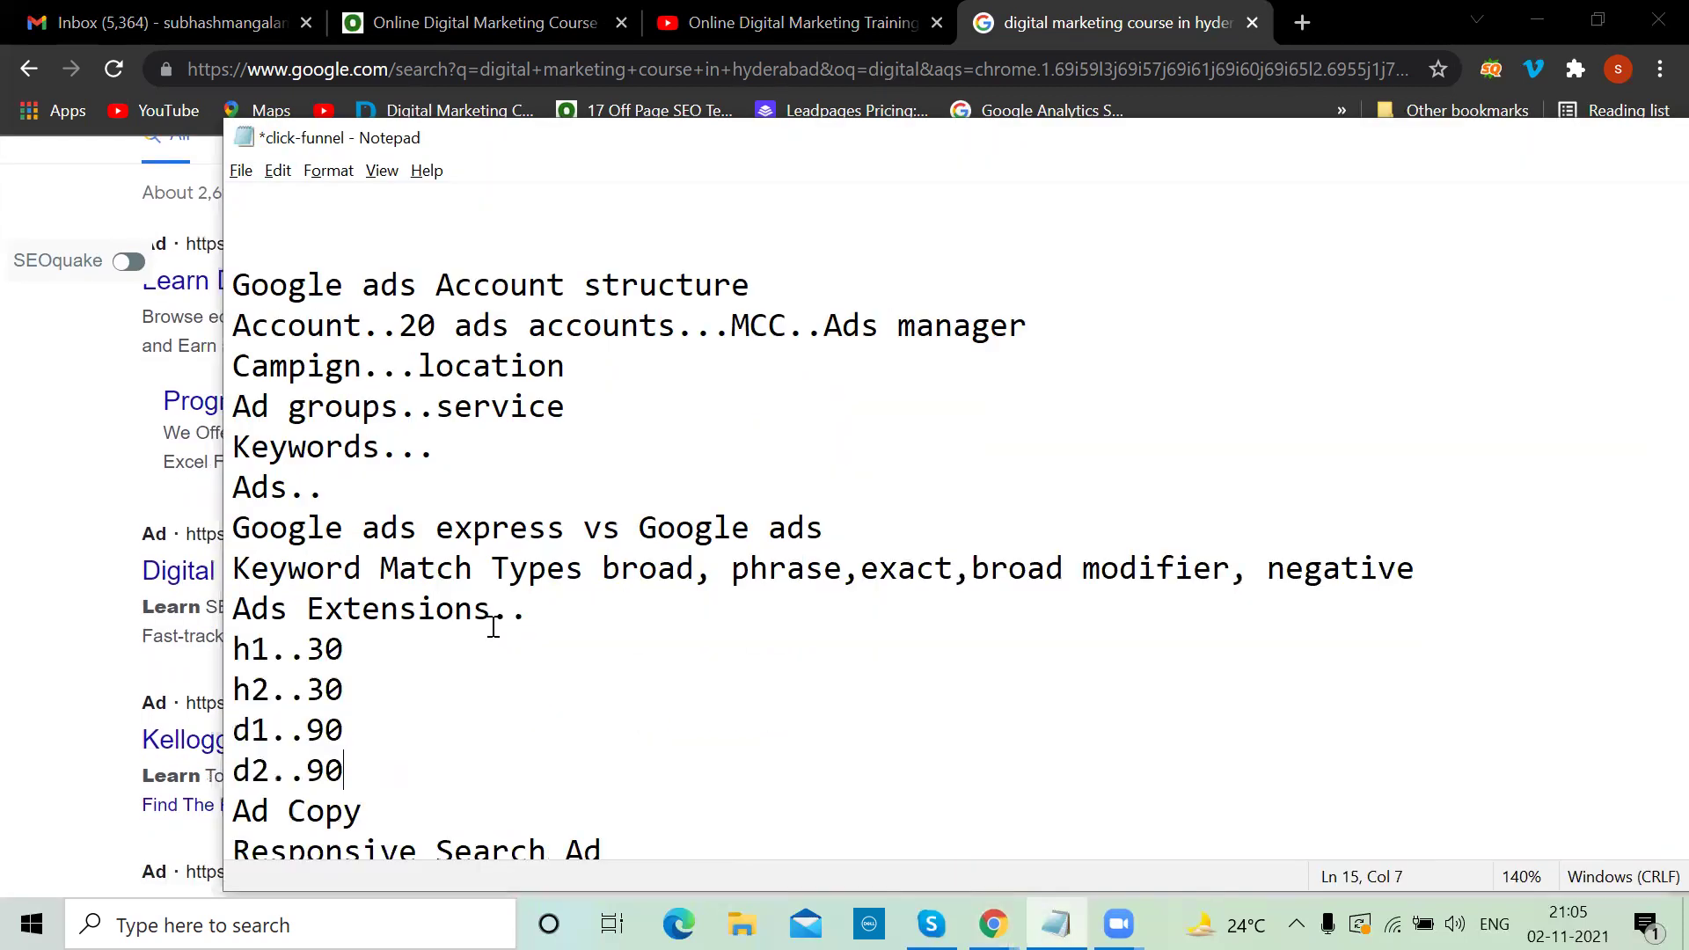
{"action": "key", "text": "alt+Tab"}
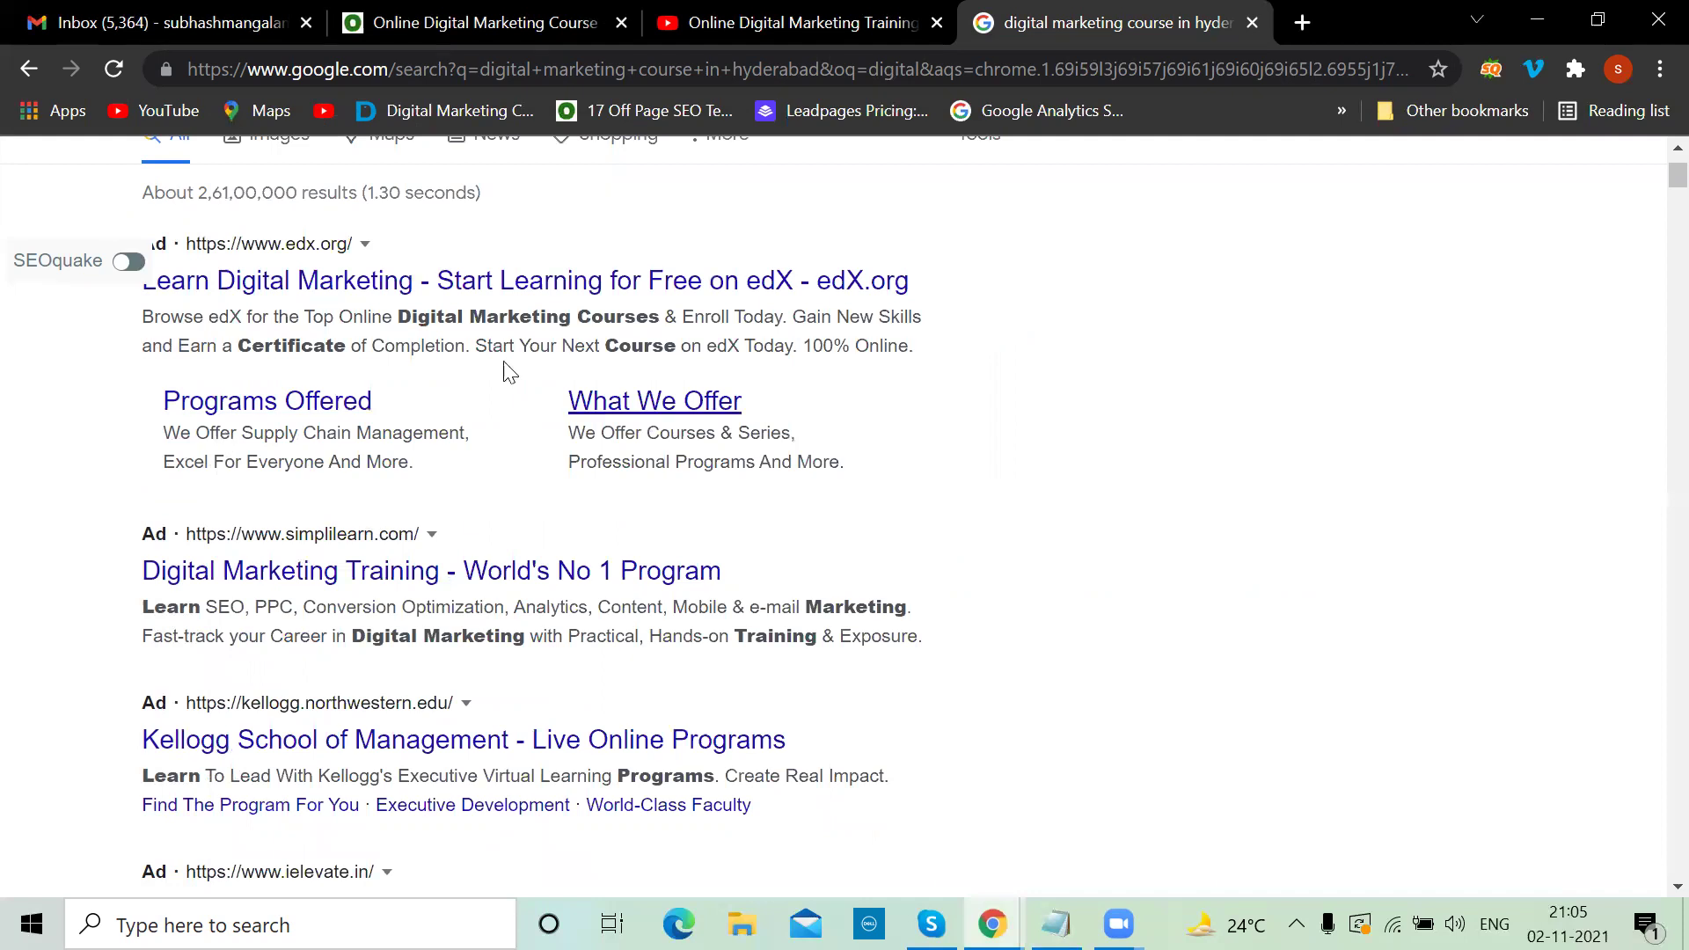
Type 'site link, call out, structure snippet, call extension' after 'Ads Extensions..' in the notes
{"action": "scroll", "coordinate": [547, 501], "scroll_direction": "down", "scroll_amount": 2}
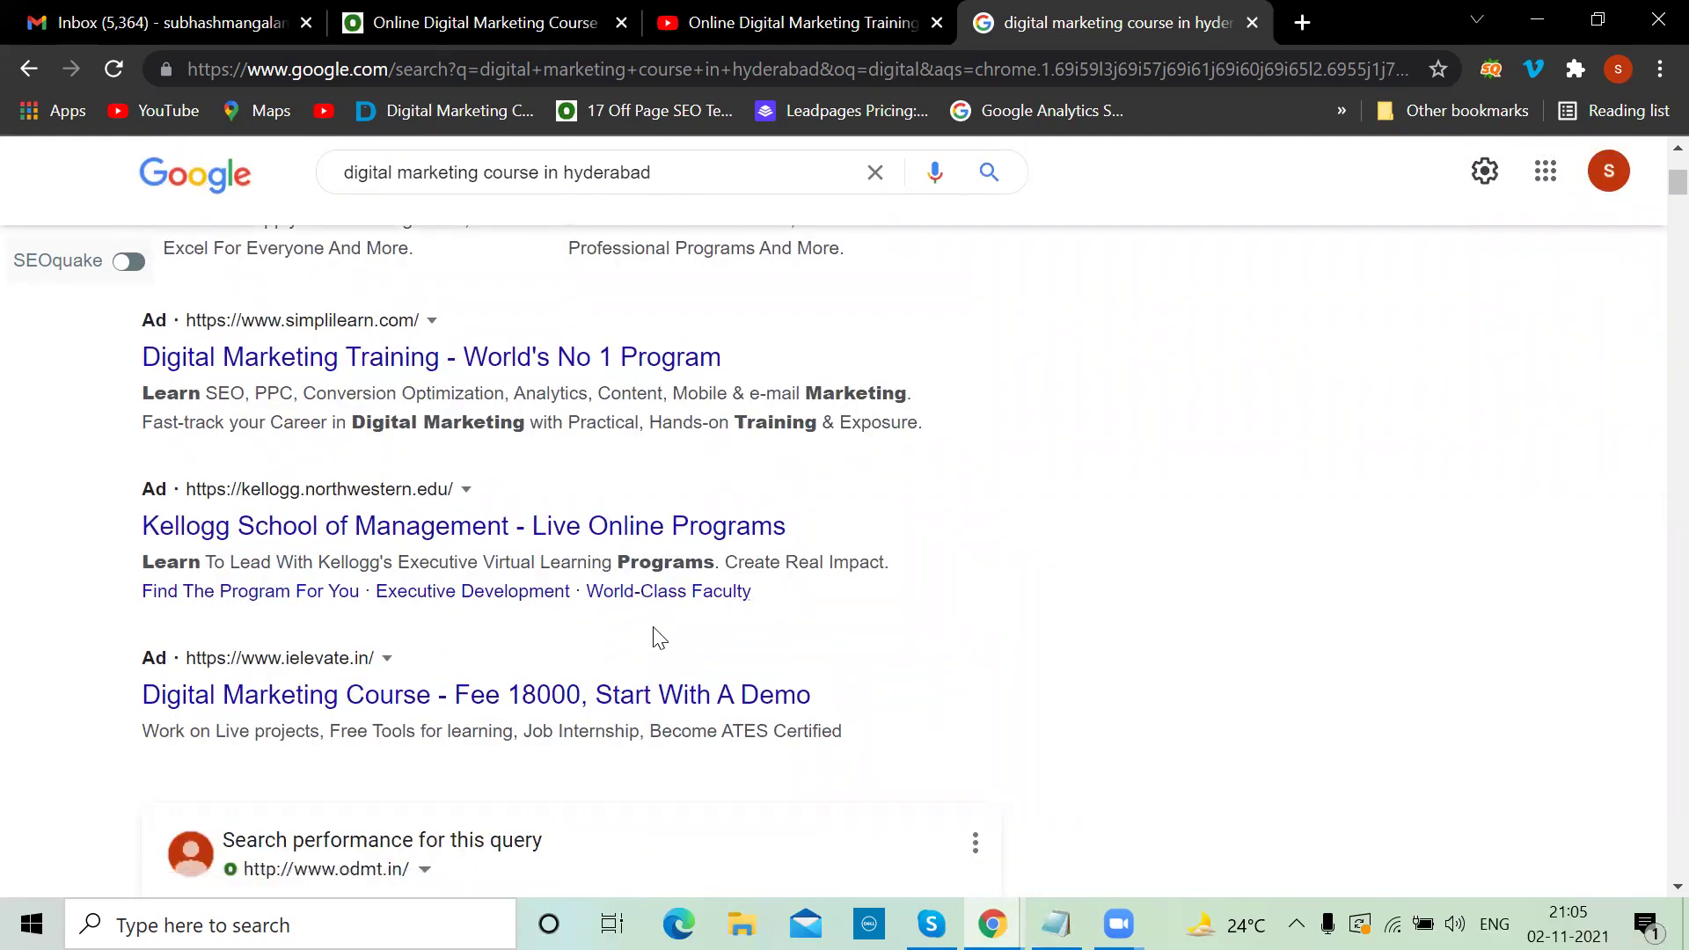
{"action": "key", "text": "alt+Tab"}
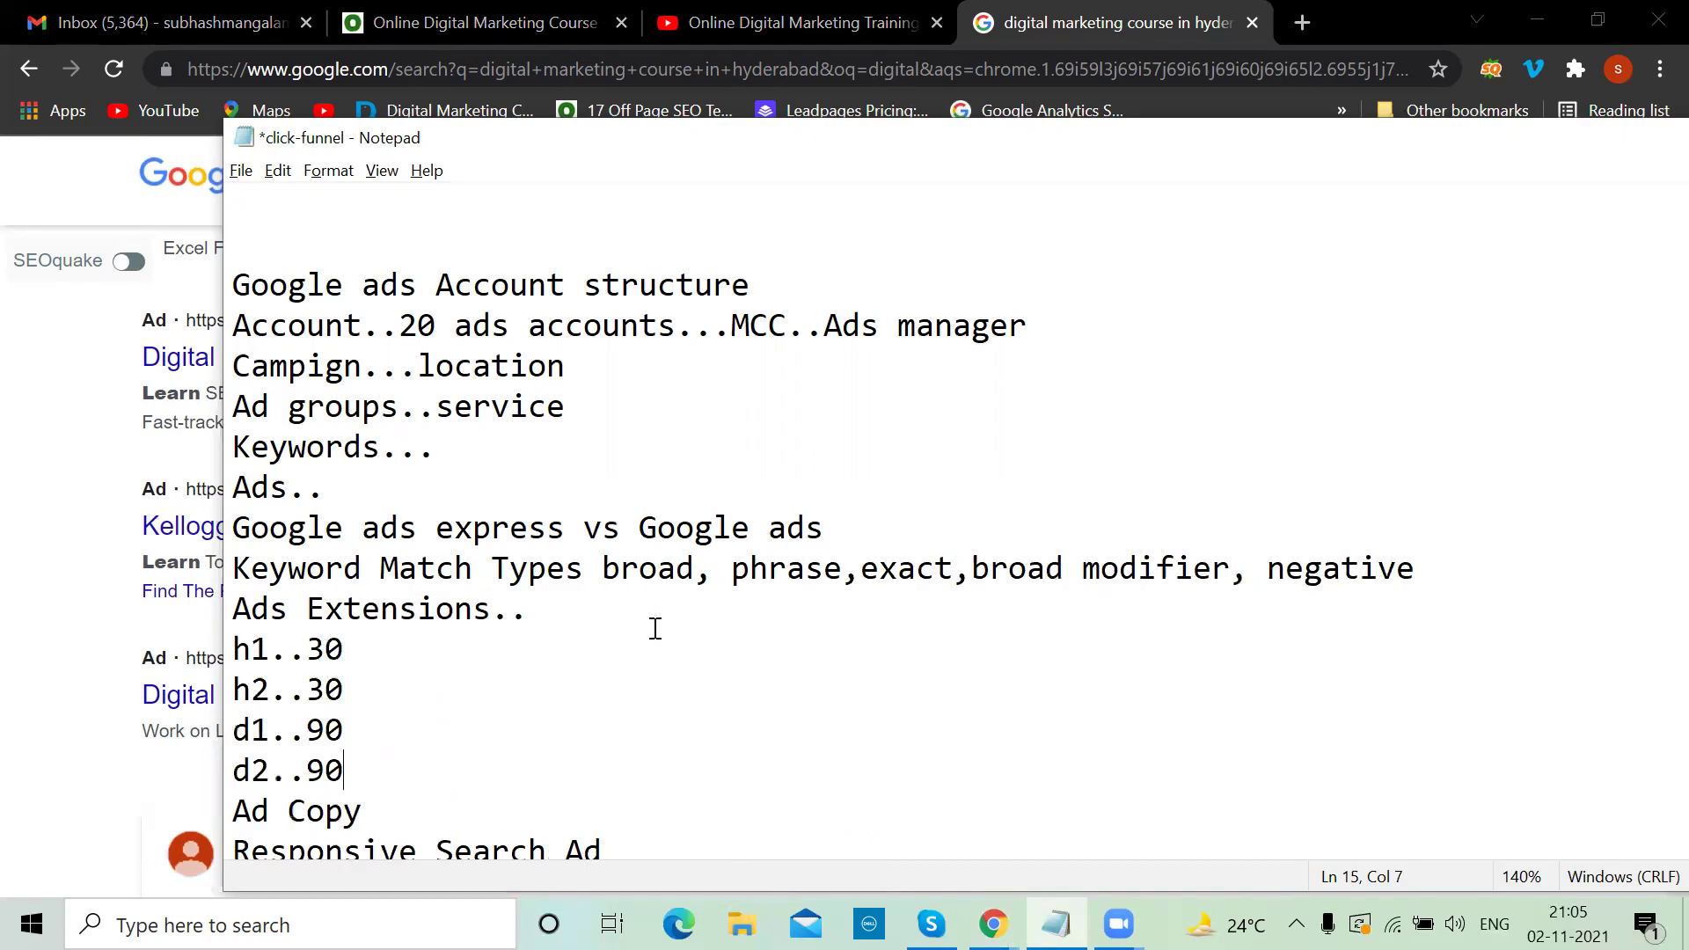
{"action": "left_click", "coordinate": [580, 620]}
{"action": "type", "text": "site link, call "}
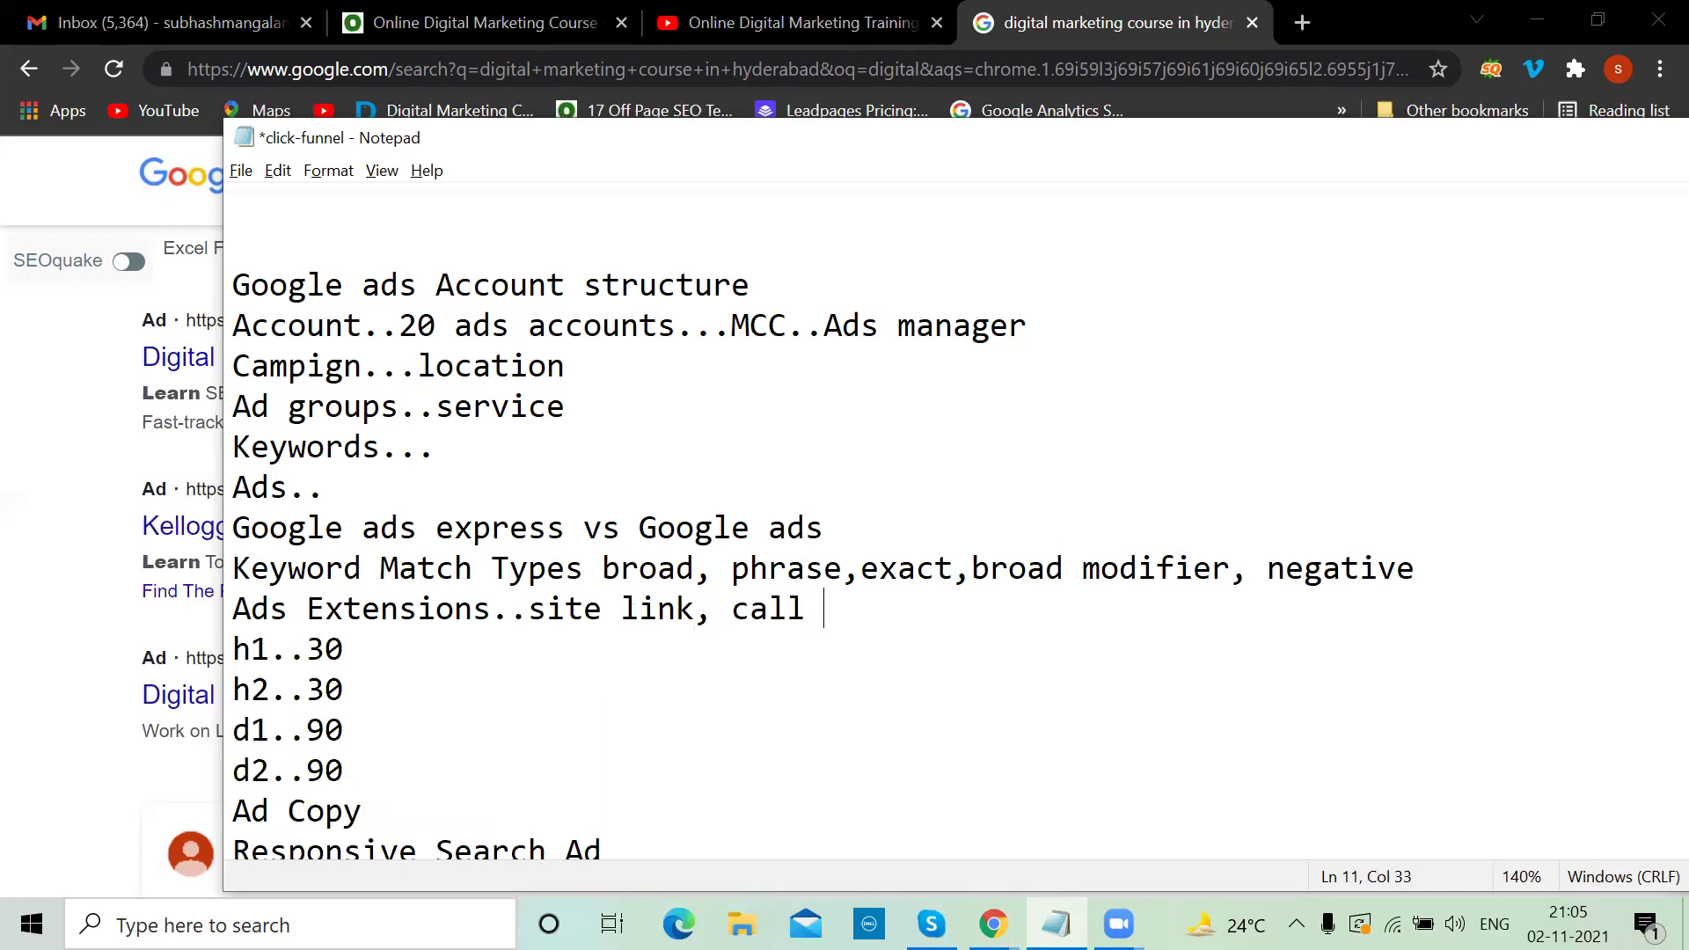
{"action": "type", "text": "out, str"}
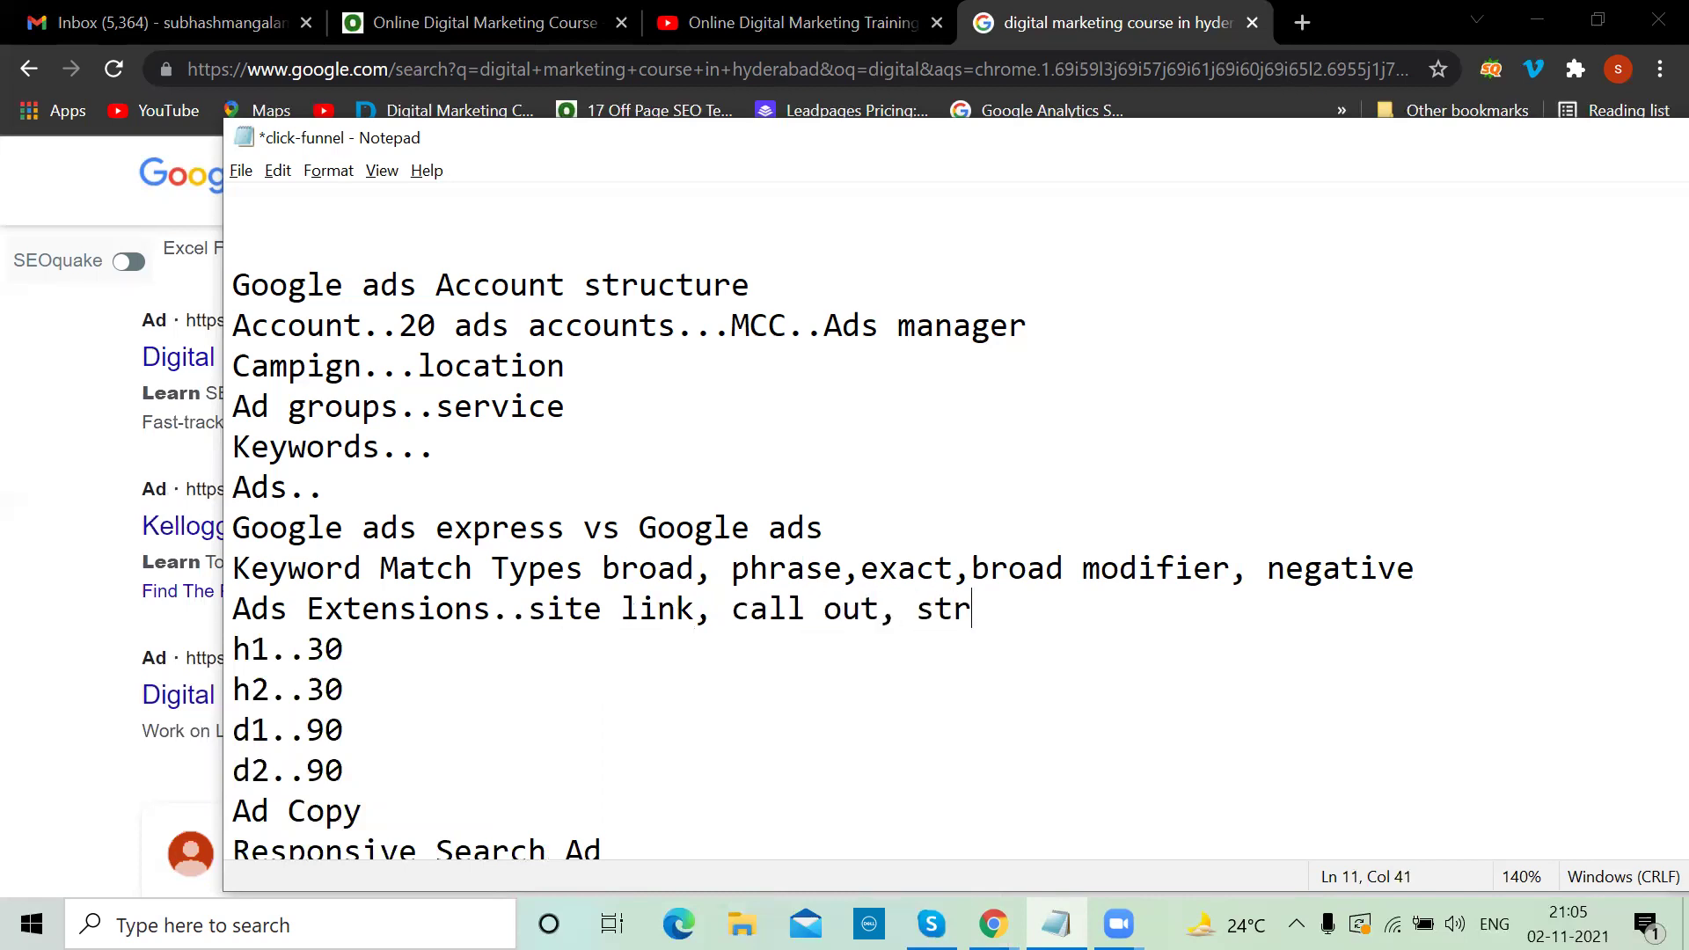
{"action": "type", "text": "ucture snippet, c all"}
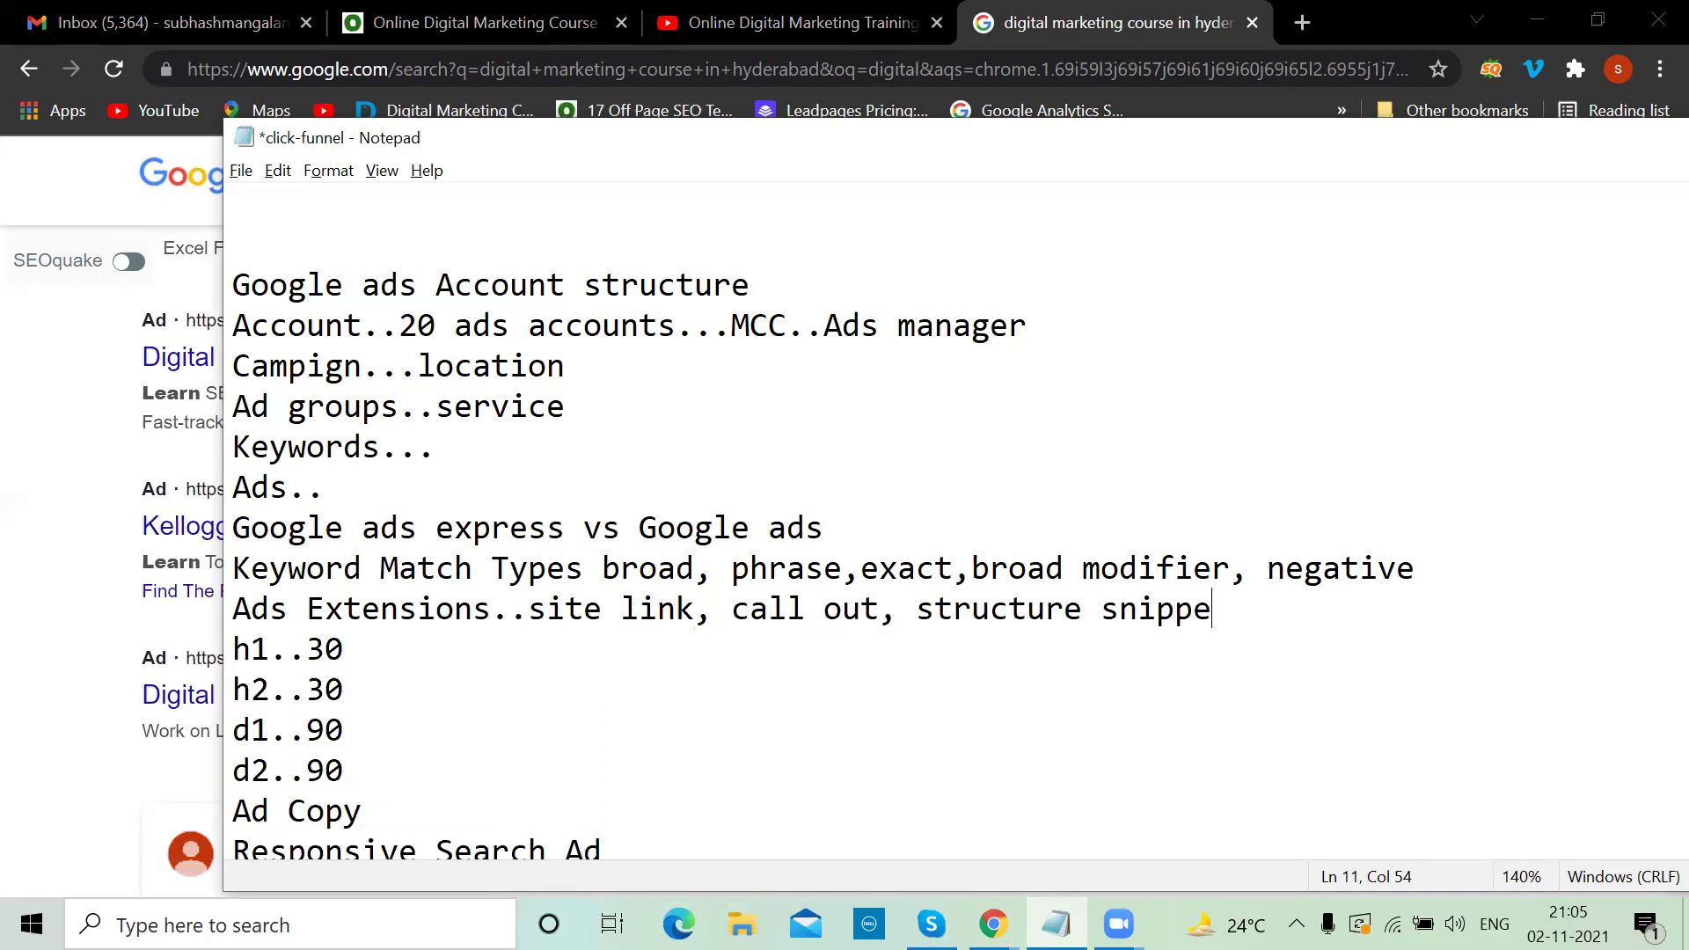
{"action": "key", "text": "BackSpace"}
{"action": "key", "text": "BackSpace"}
{"action": "key", "text": "BackSpace"}
{"action": "key", "text": "BackSpace"}
{"action": "key", "text": "BackSpace"}
{"action": "type", "text": "all extension"}
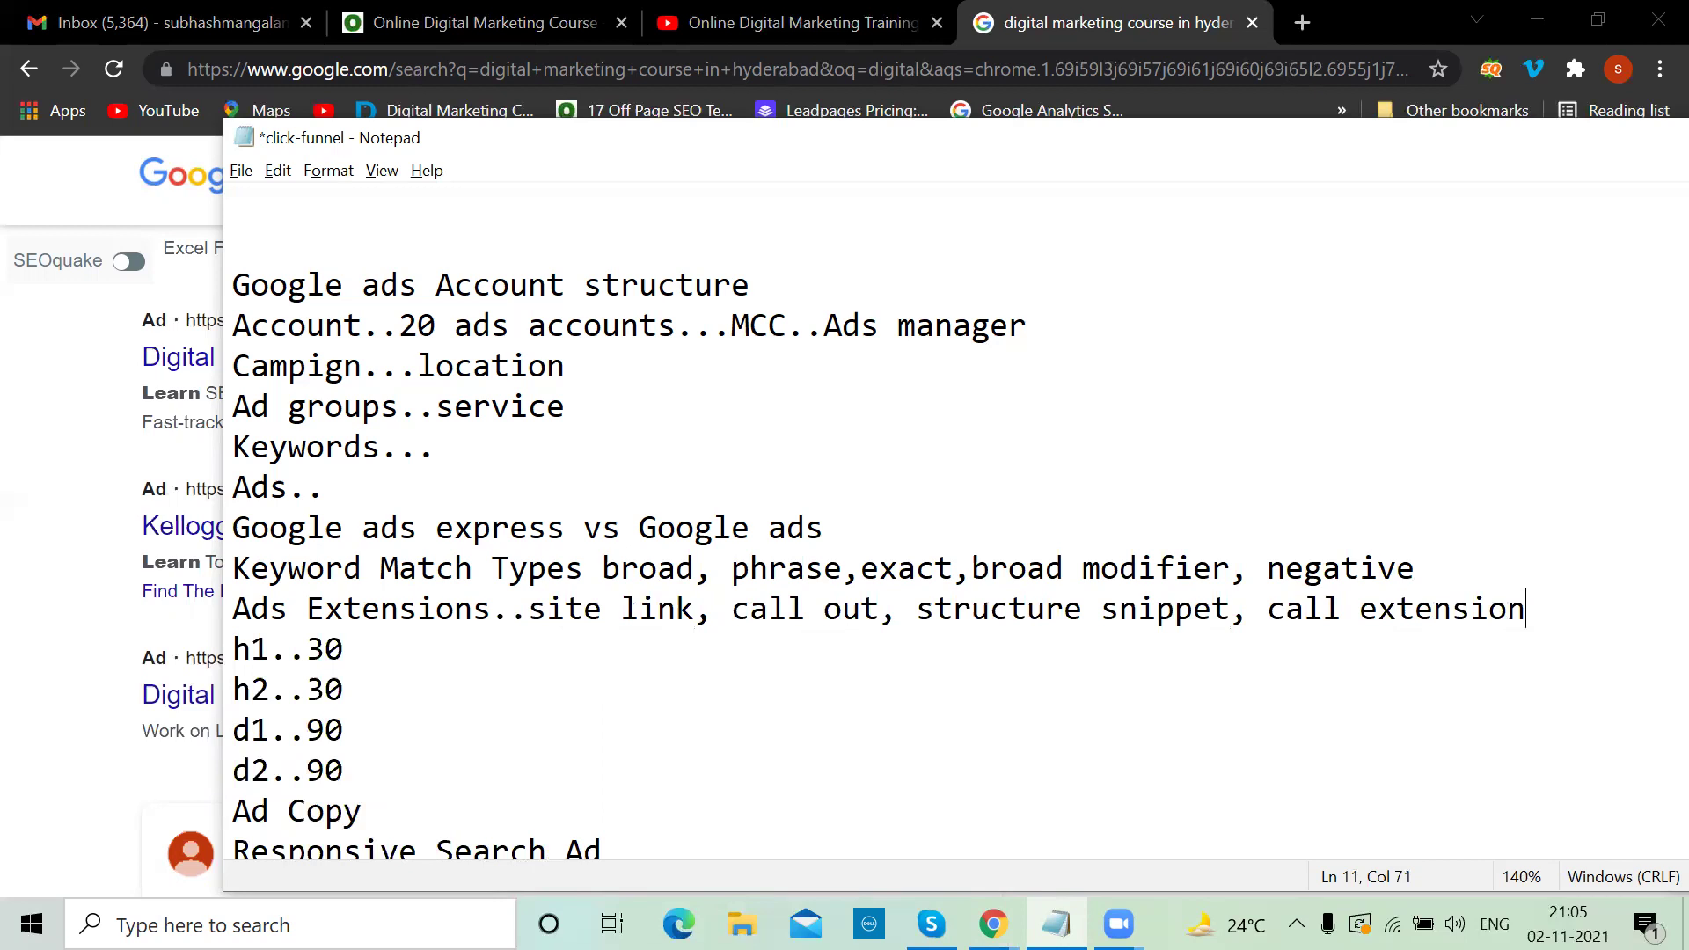
{"action": "scroll", "coordinate": [792, 528], "scroll_direction": "down", "scroll_amount": 2}
{"action": "left_click", "coordinate": [613, 651]}
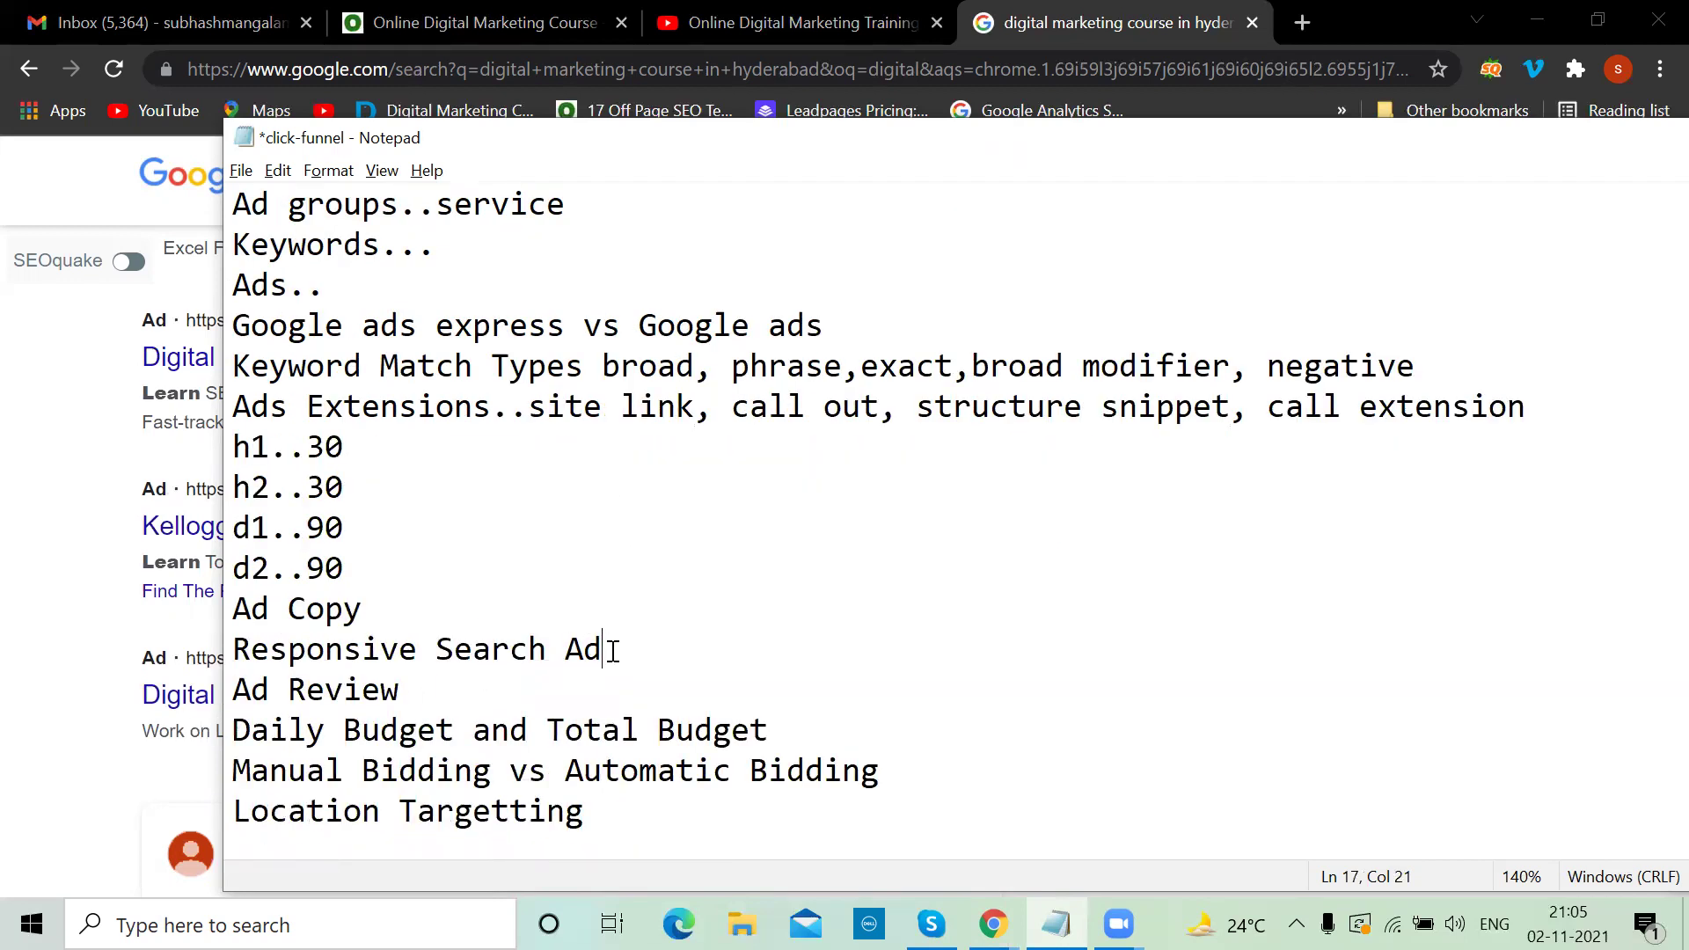
{"action": "left_click_drag", "start_coordinate": [346, 488], "coordinate": [221, 475]}
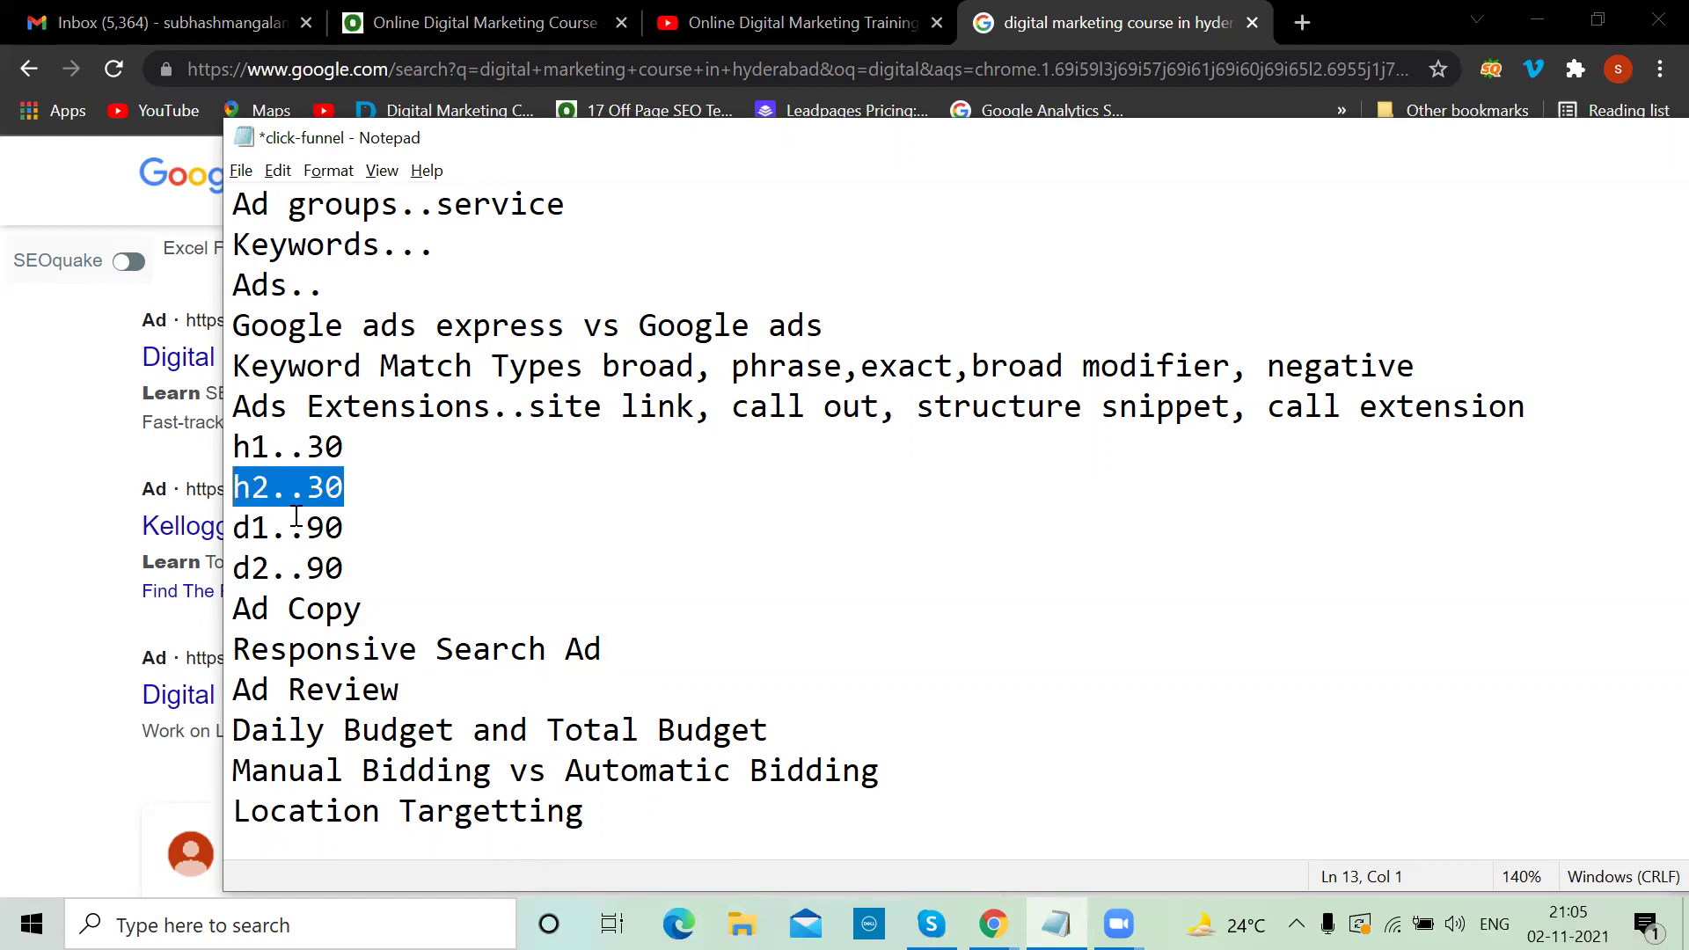
{"action": "left_click", "coordinate": [346, 565]}
{"action": "left_click", "coordinate": [628, 641]}
{"action": "type", "text": "h"}
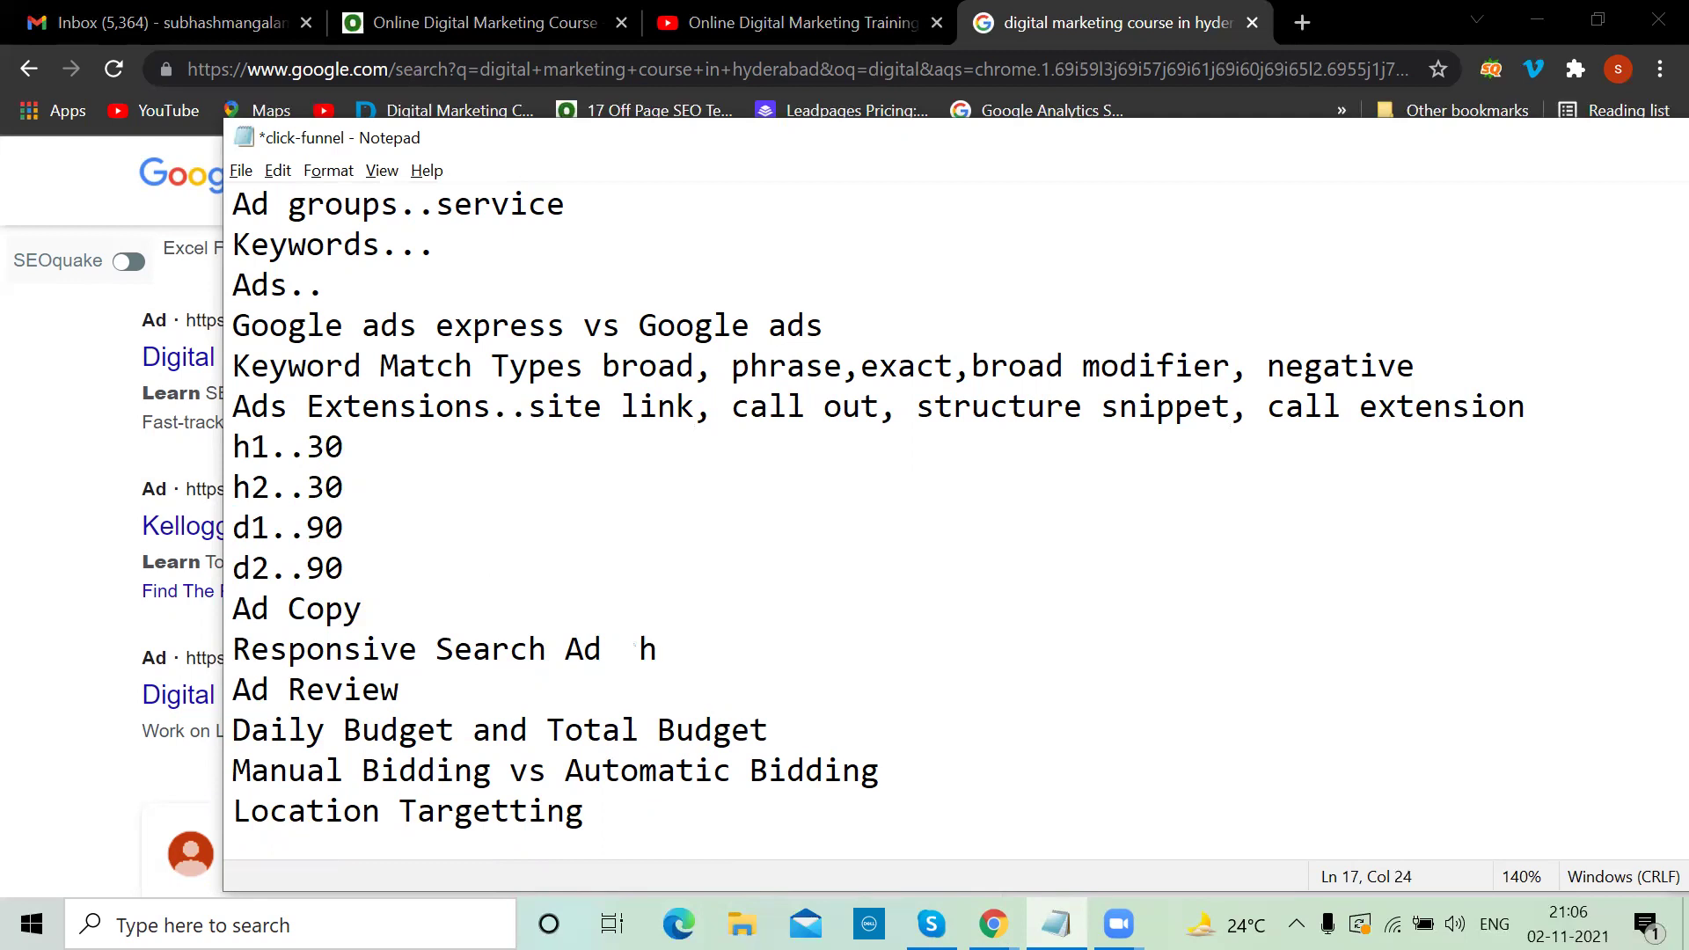
{"action": "type", "text": "1 h2 h3 h4 h5 6h"}
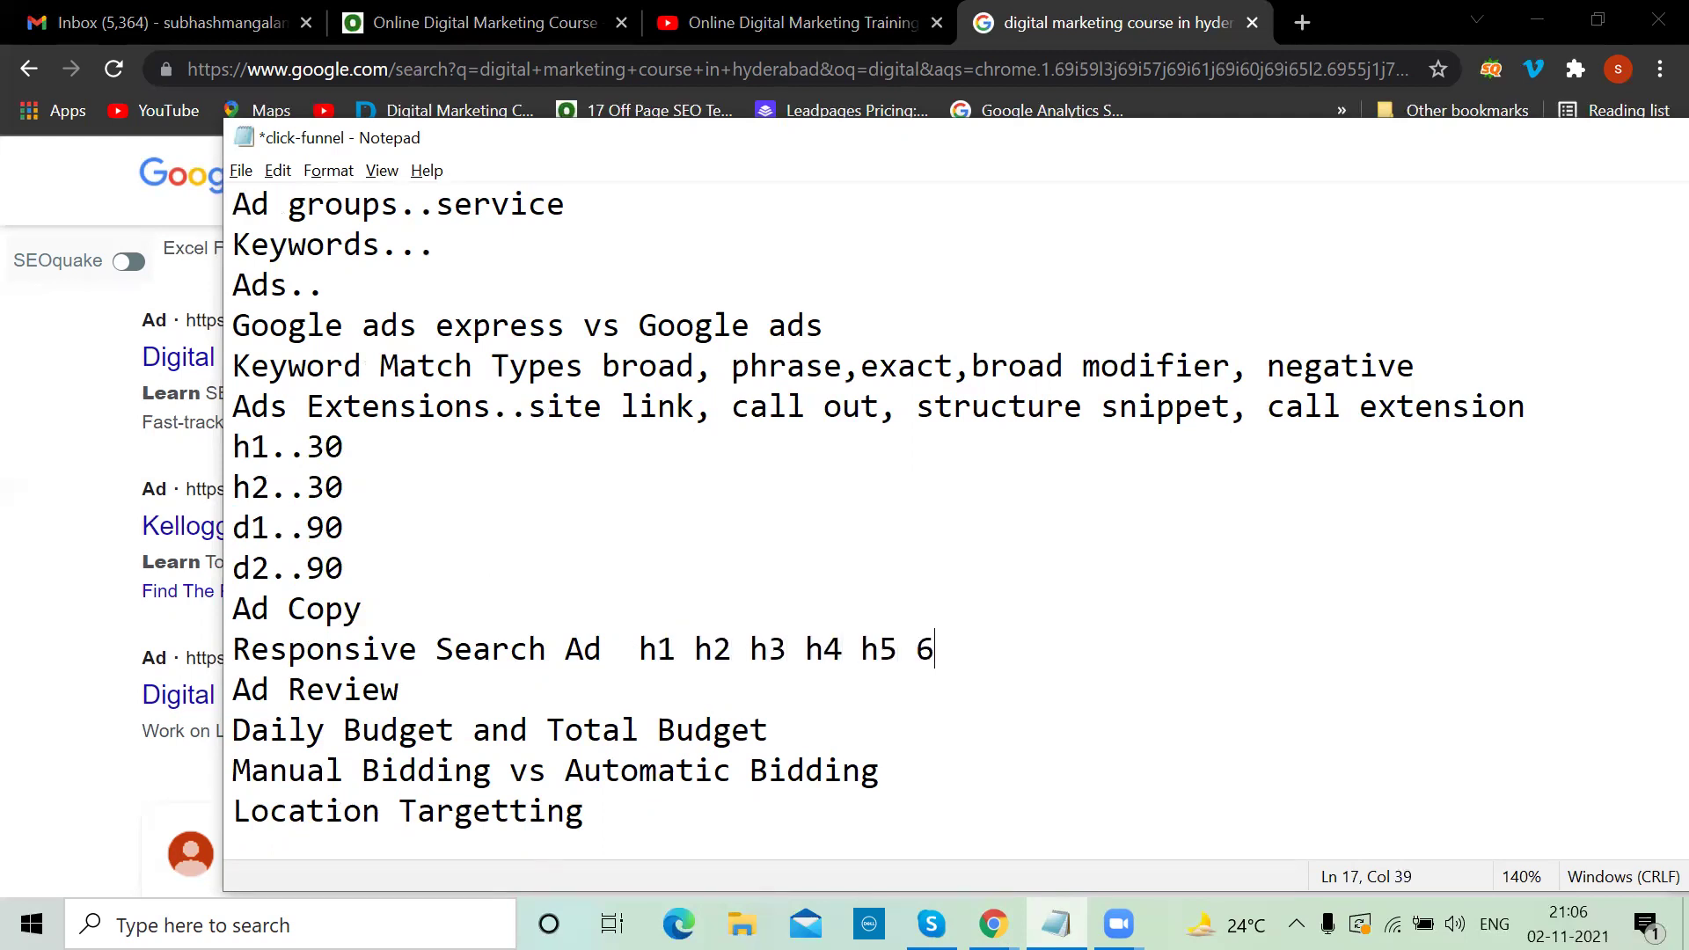
{"action": "key", "text": "BackSpace"}
{"action": "key", "text": "BackSpace"}
{"action": "type", "text": "h6 h7 h8"}
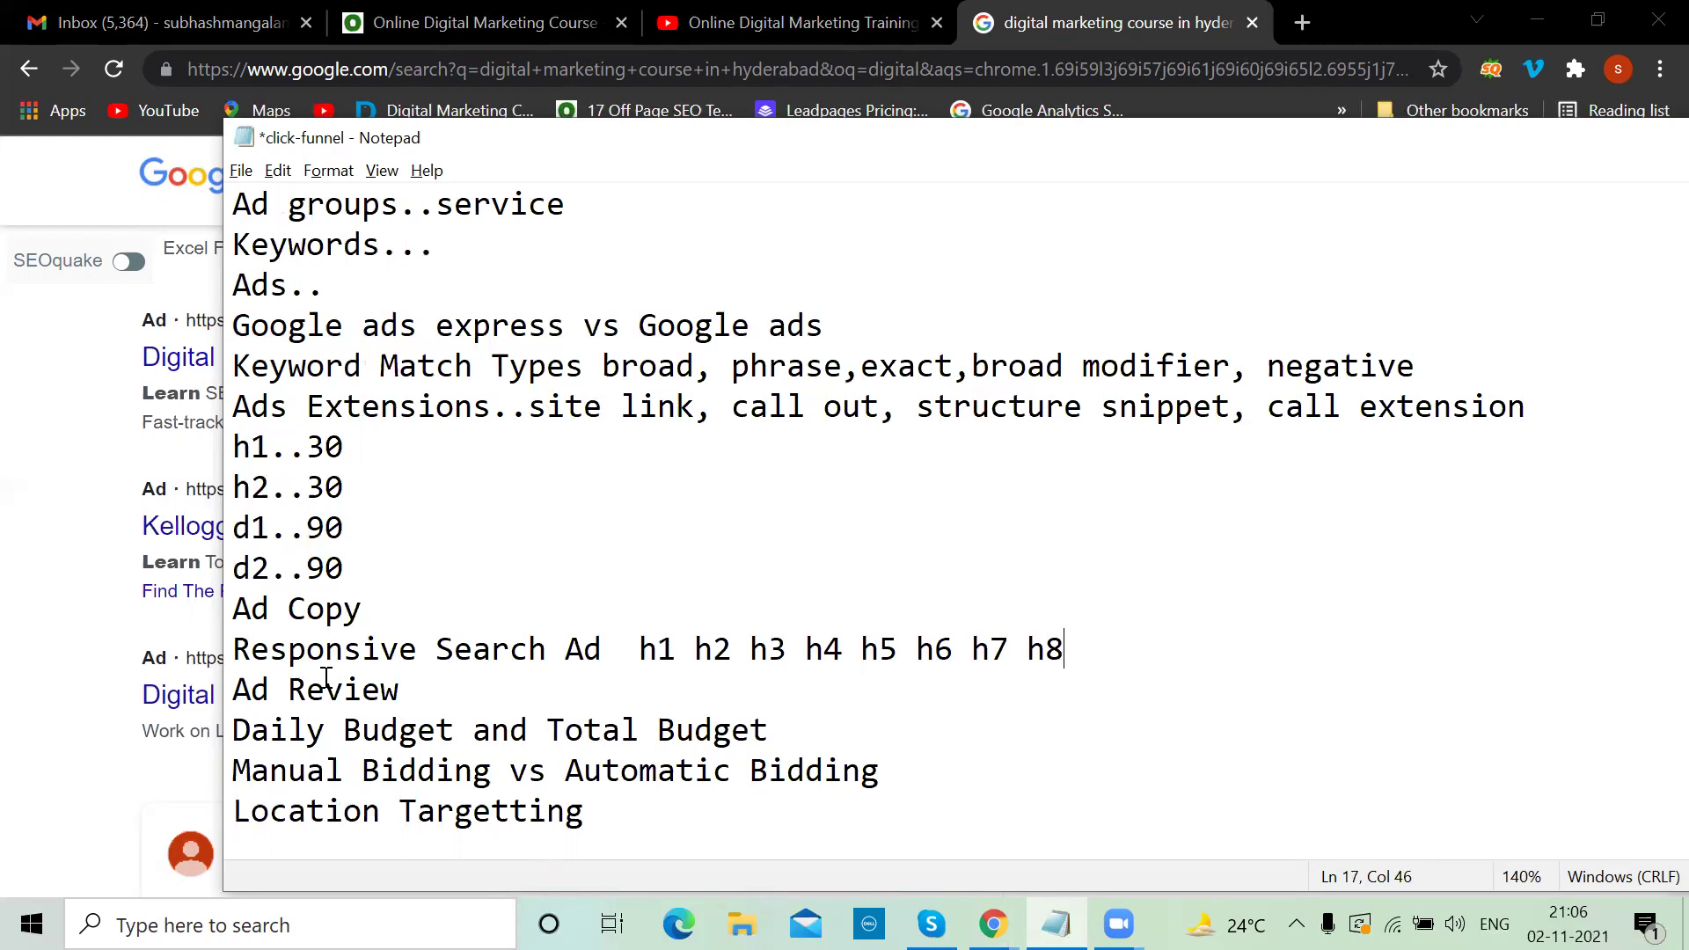
{"action": "left_click_drag", "start_coordinate": [731, 651], "coordinate": [623, 644]}
{"action": "left_click", "coordinate": [623, 645]}
{"action": "left_click_drag", "start_coordinate": [787, 649], "coordinate": [698, 648]}
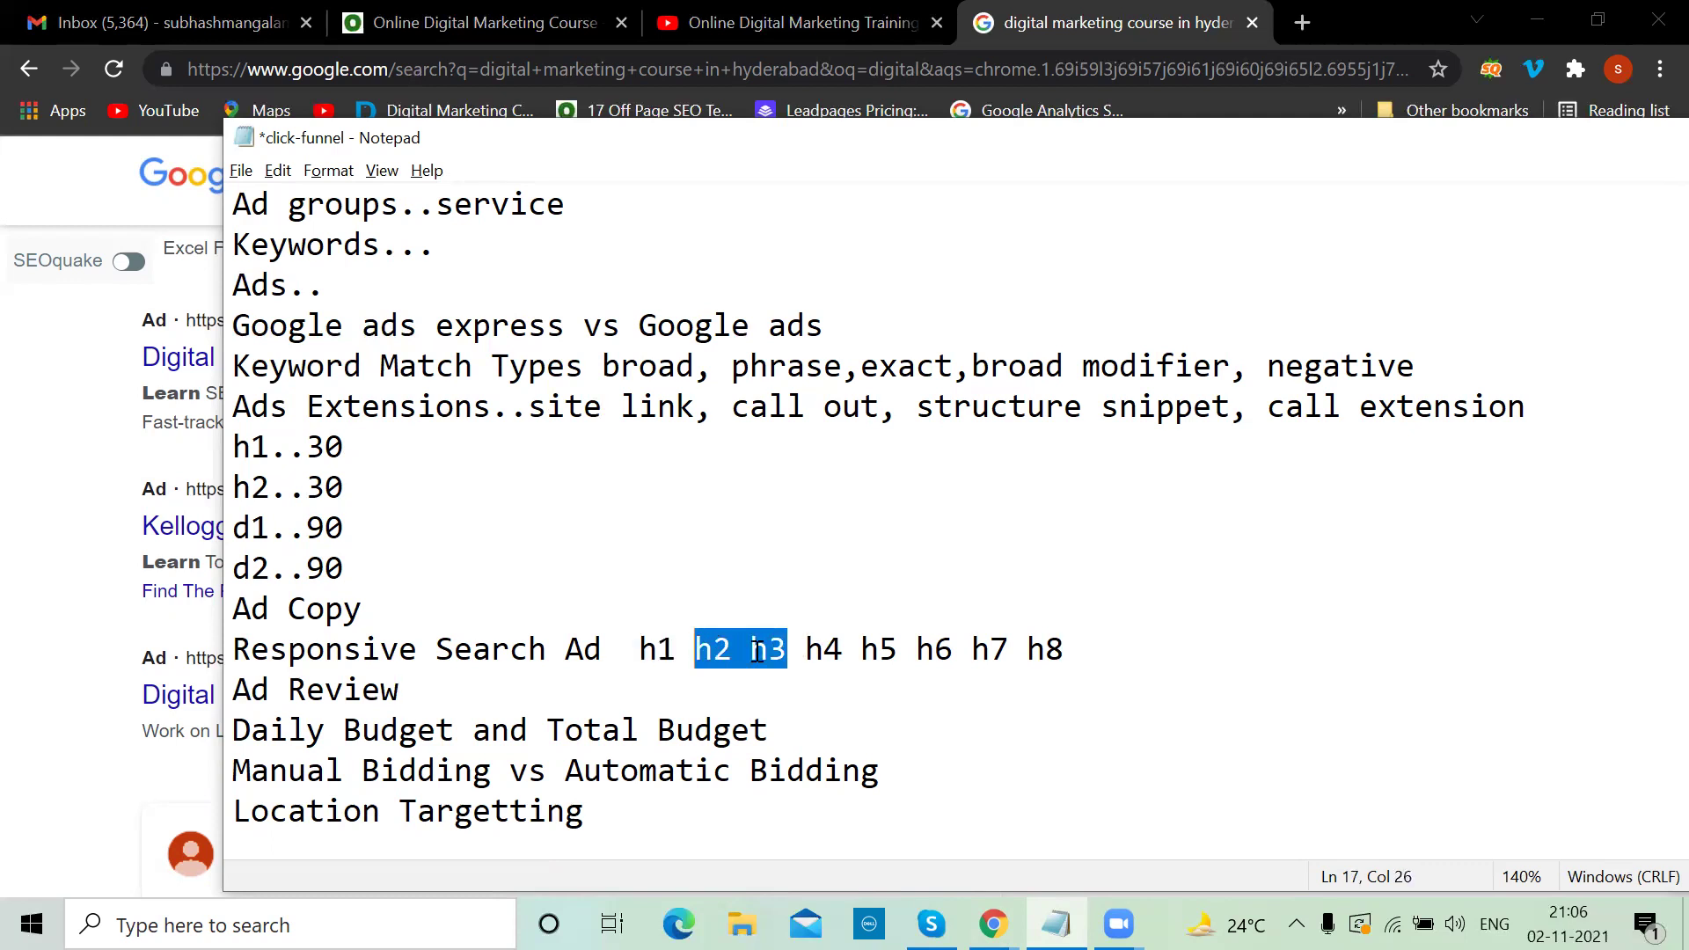
{"action": "left_click", "coordinate": [869, 668]}
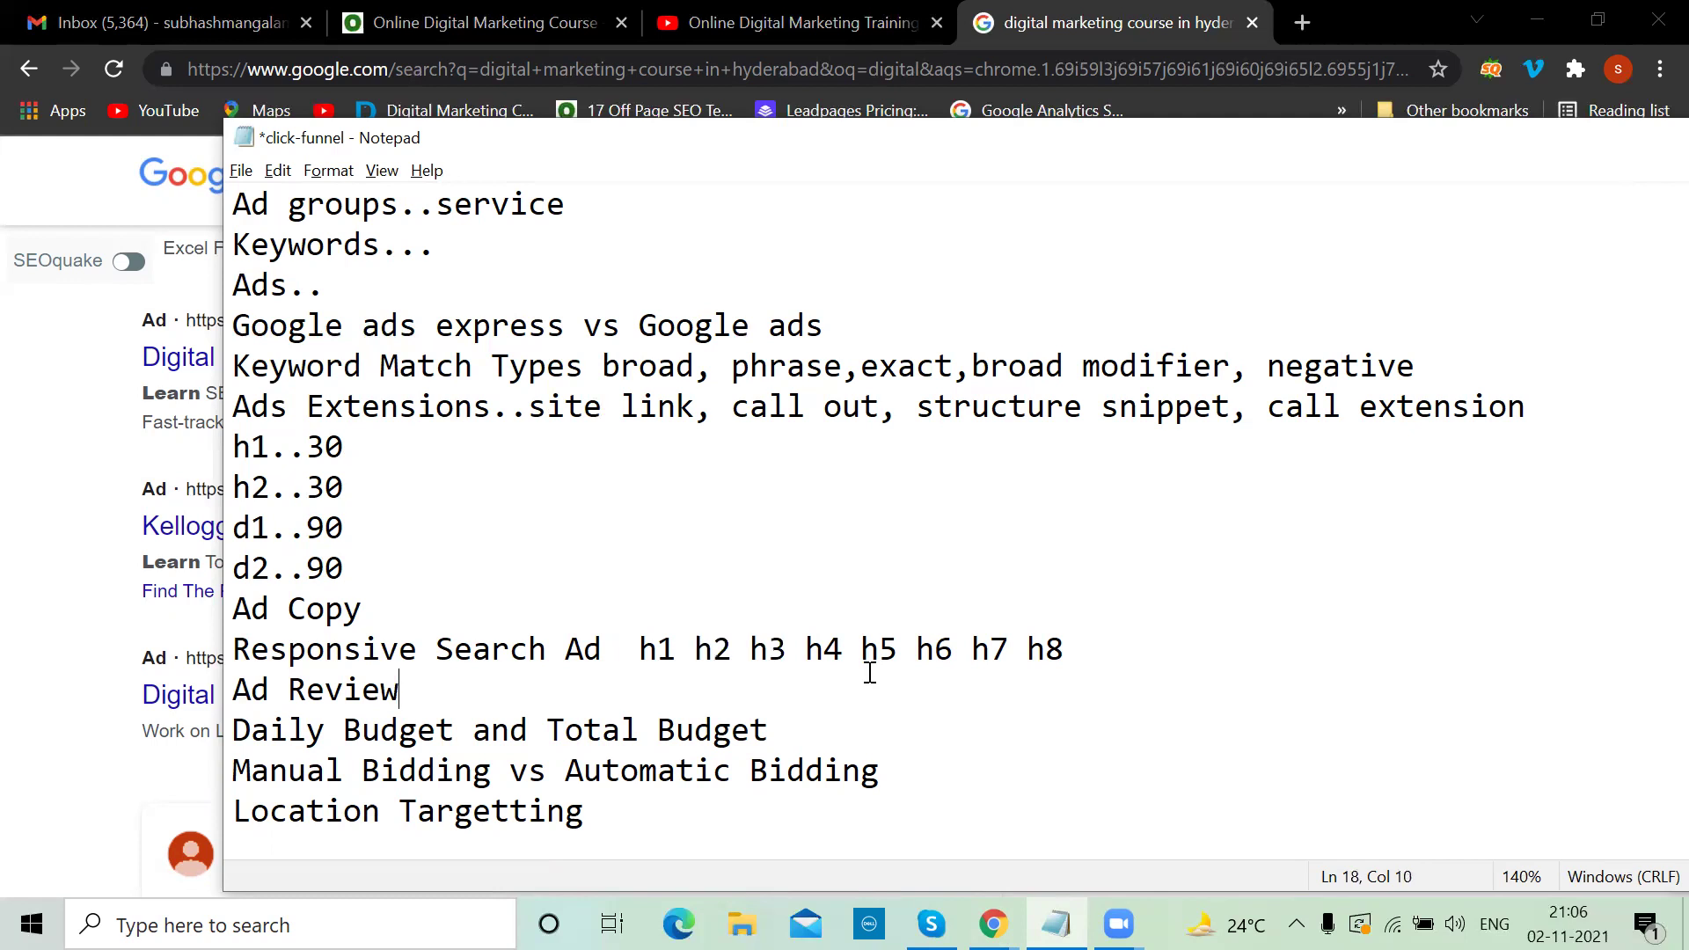
{"action": "left_click_drag", "start_coordinate": [786, 648], "coordinate": [696, 649]}
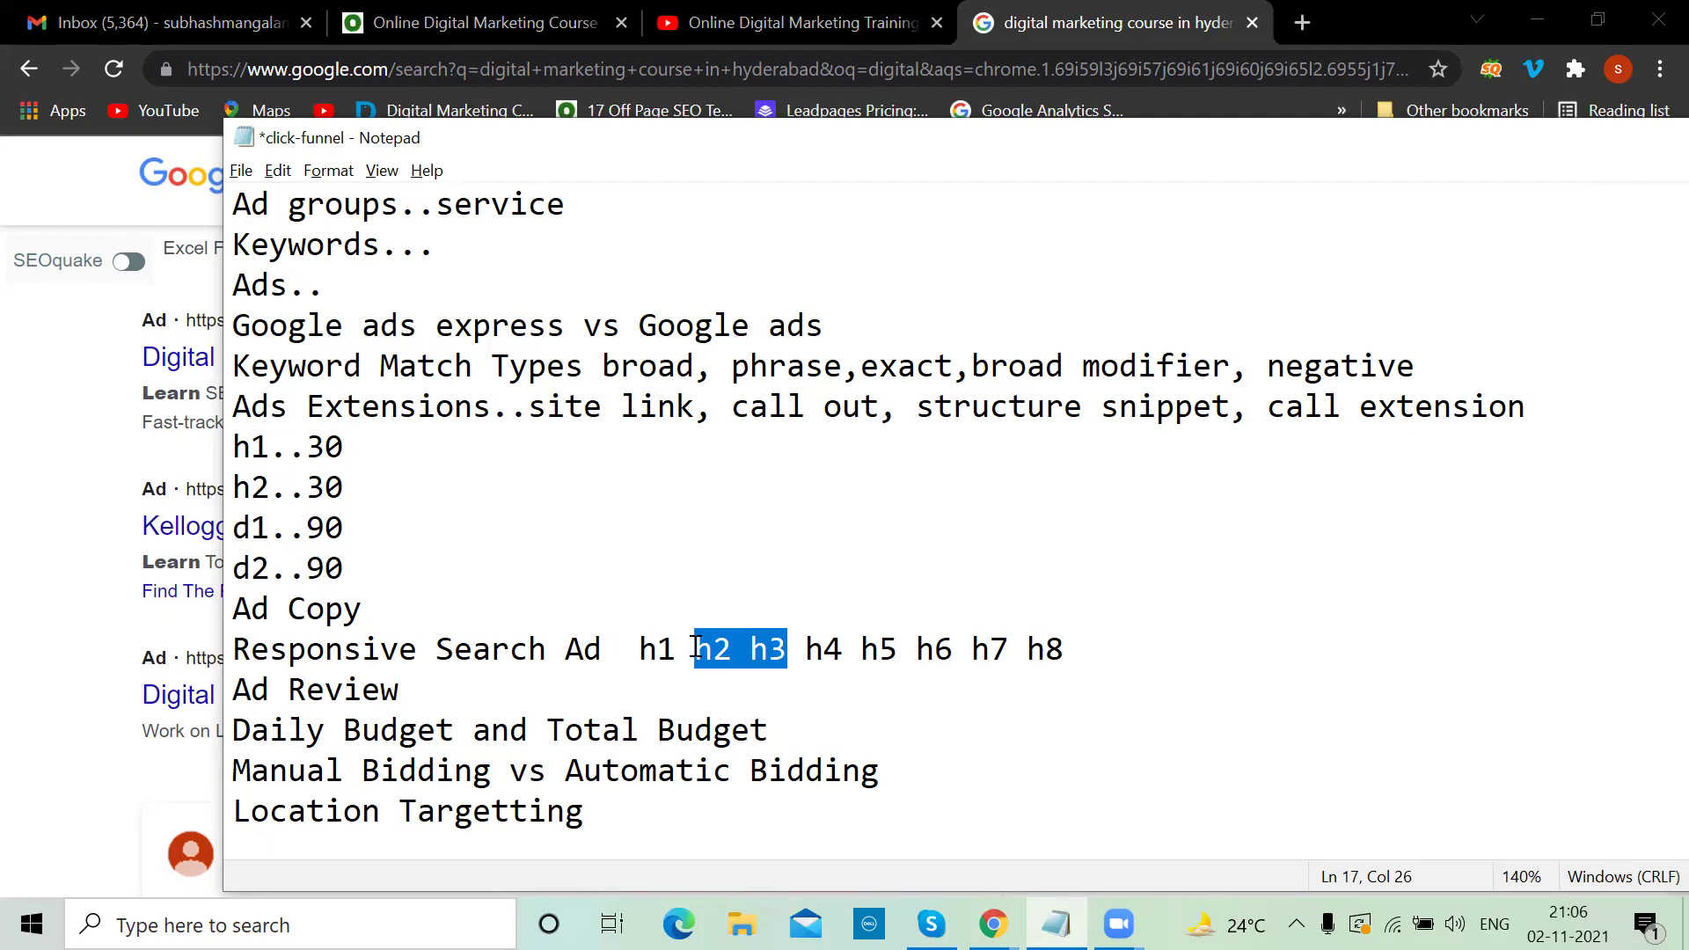
{"action": "left_click", "coordinate": [434, 685]}
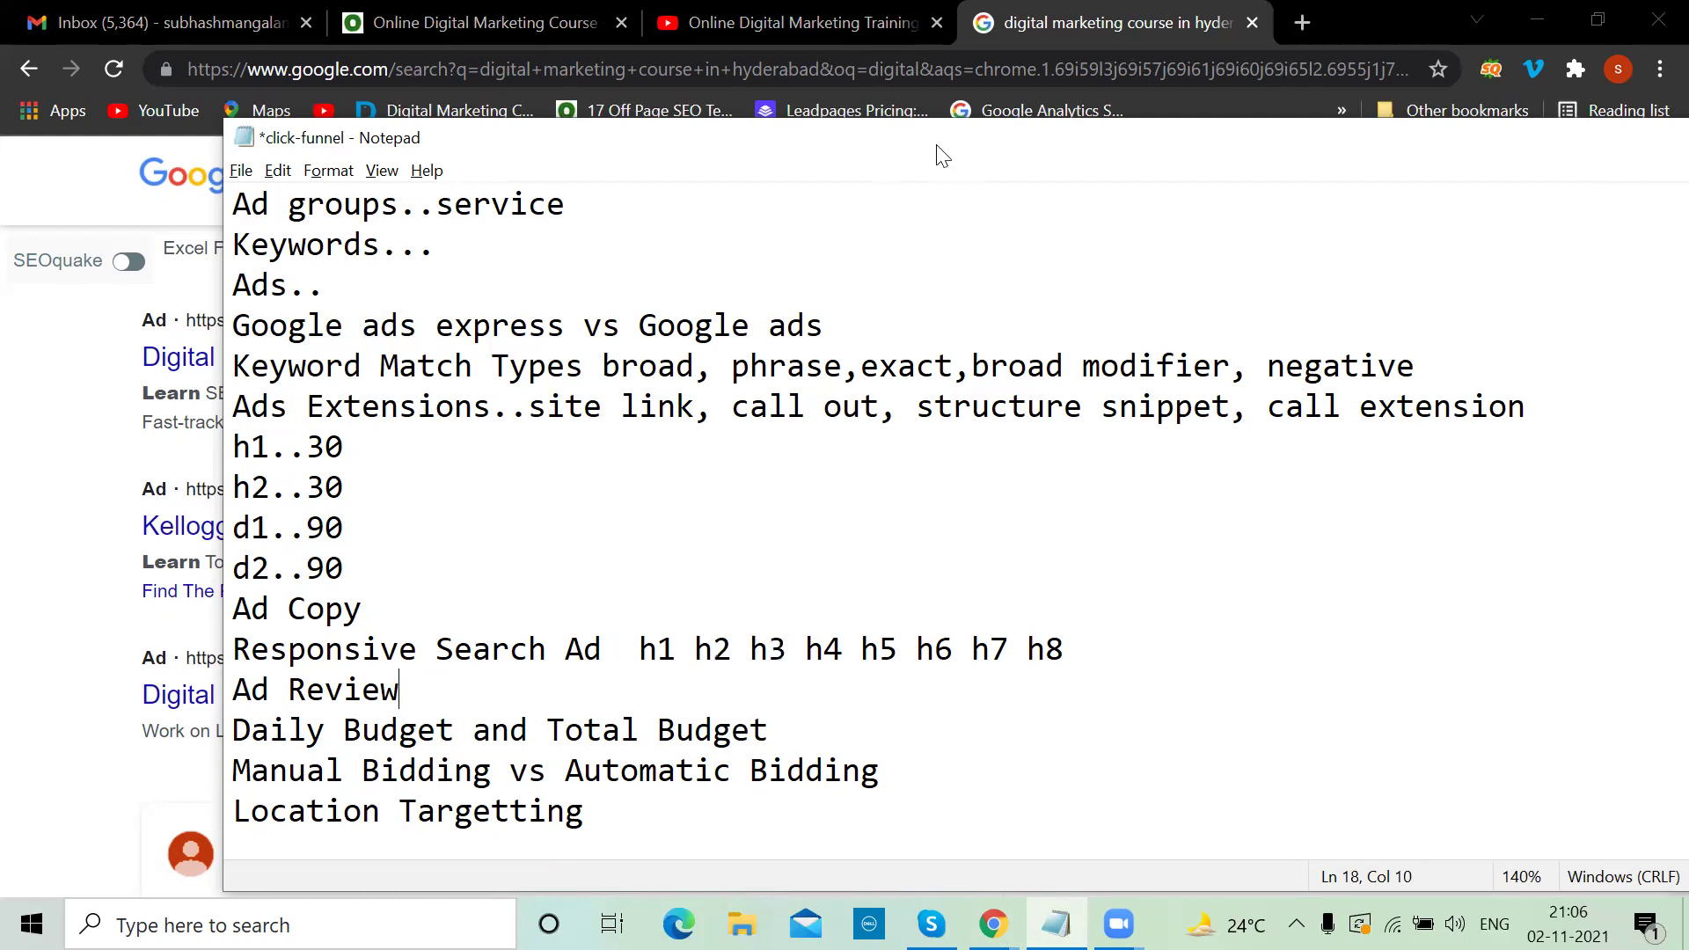
{"action": "left_click", "coordinate": [1016, 24]}
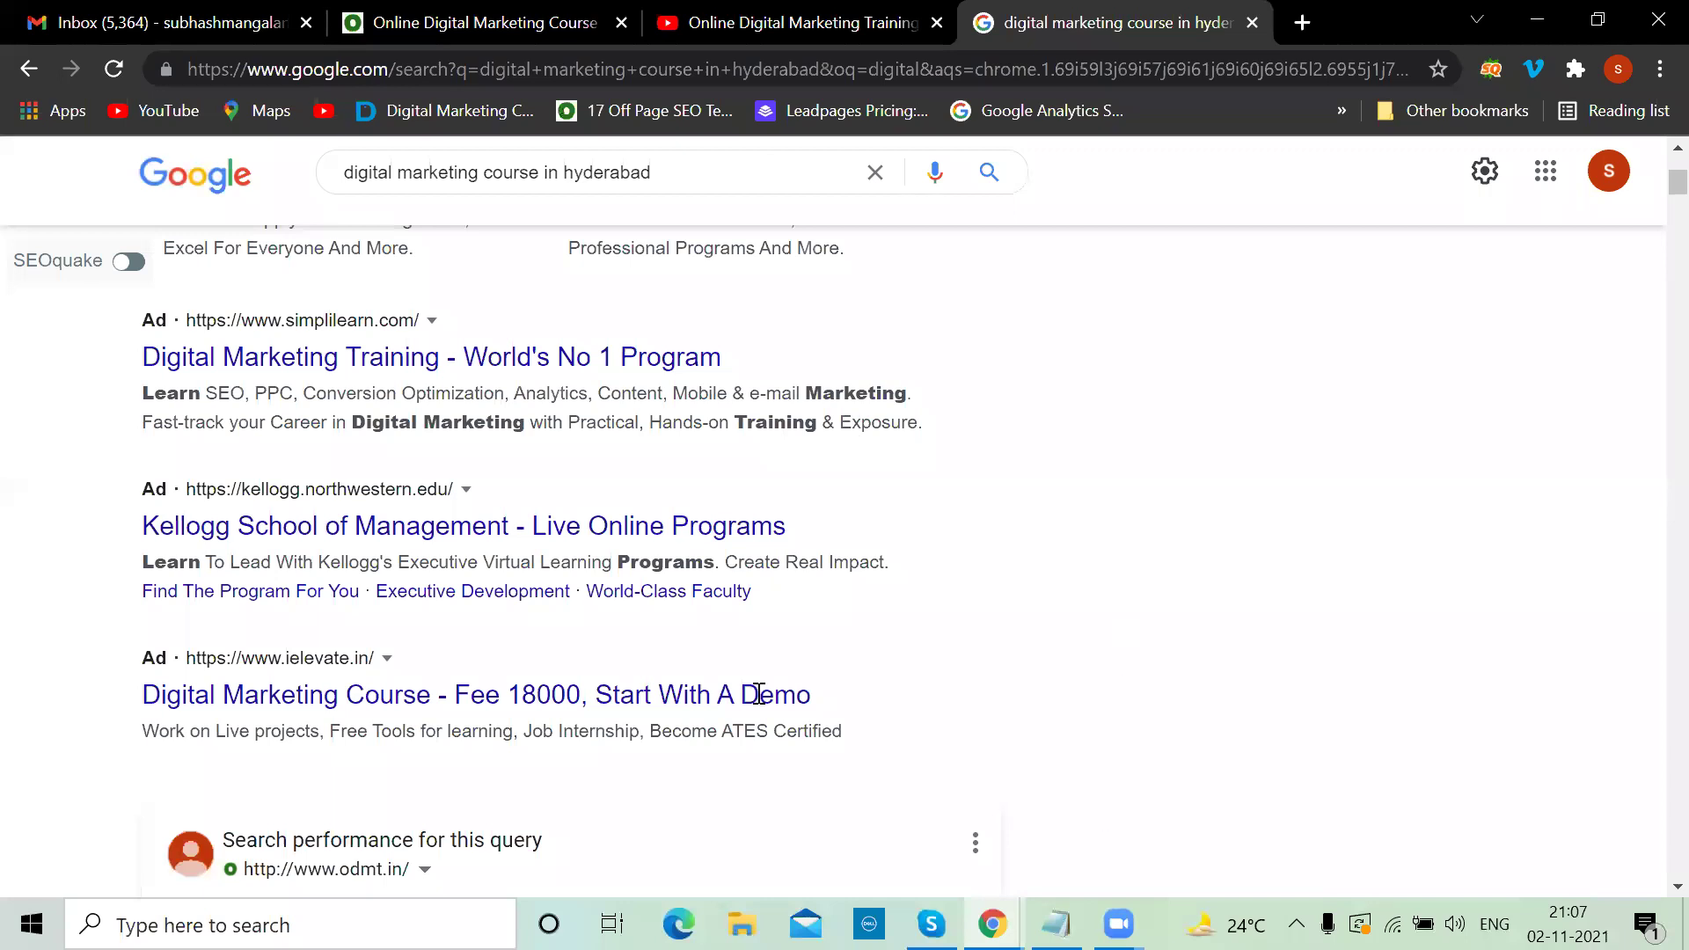
Return to the click-funnel notes at the Daily Budget and Total Budget line
{"action": "key", "text": "alt+Tab"}
{"action": "left_click", "coordinate": [780, 731]}
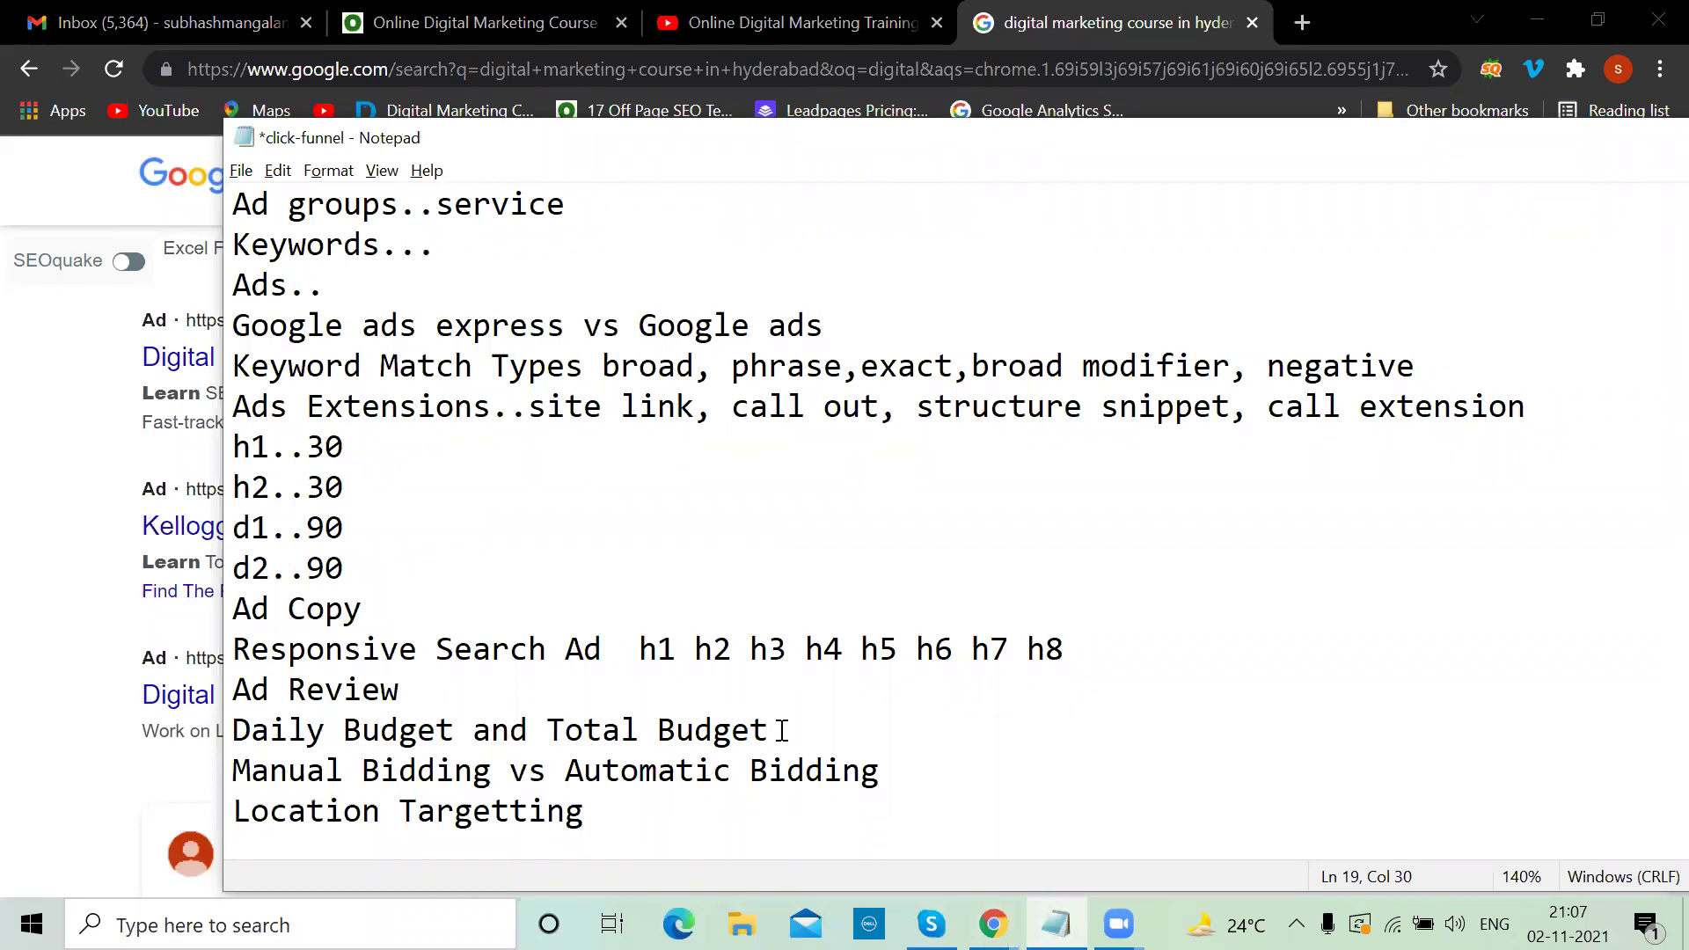
Highlight Daily Budget, Total Budget and broad match, then add two blank lines after Location Targetting
{"action": "left_click_drag", "start_coordinate": [454, 731], "coordinate": [232, 731]}
{"action": "left_click_drag", "start_coordinate": [549, 729], "coordinate": [777, 725]}
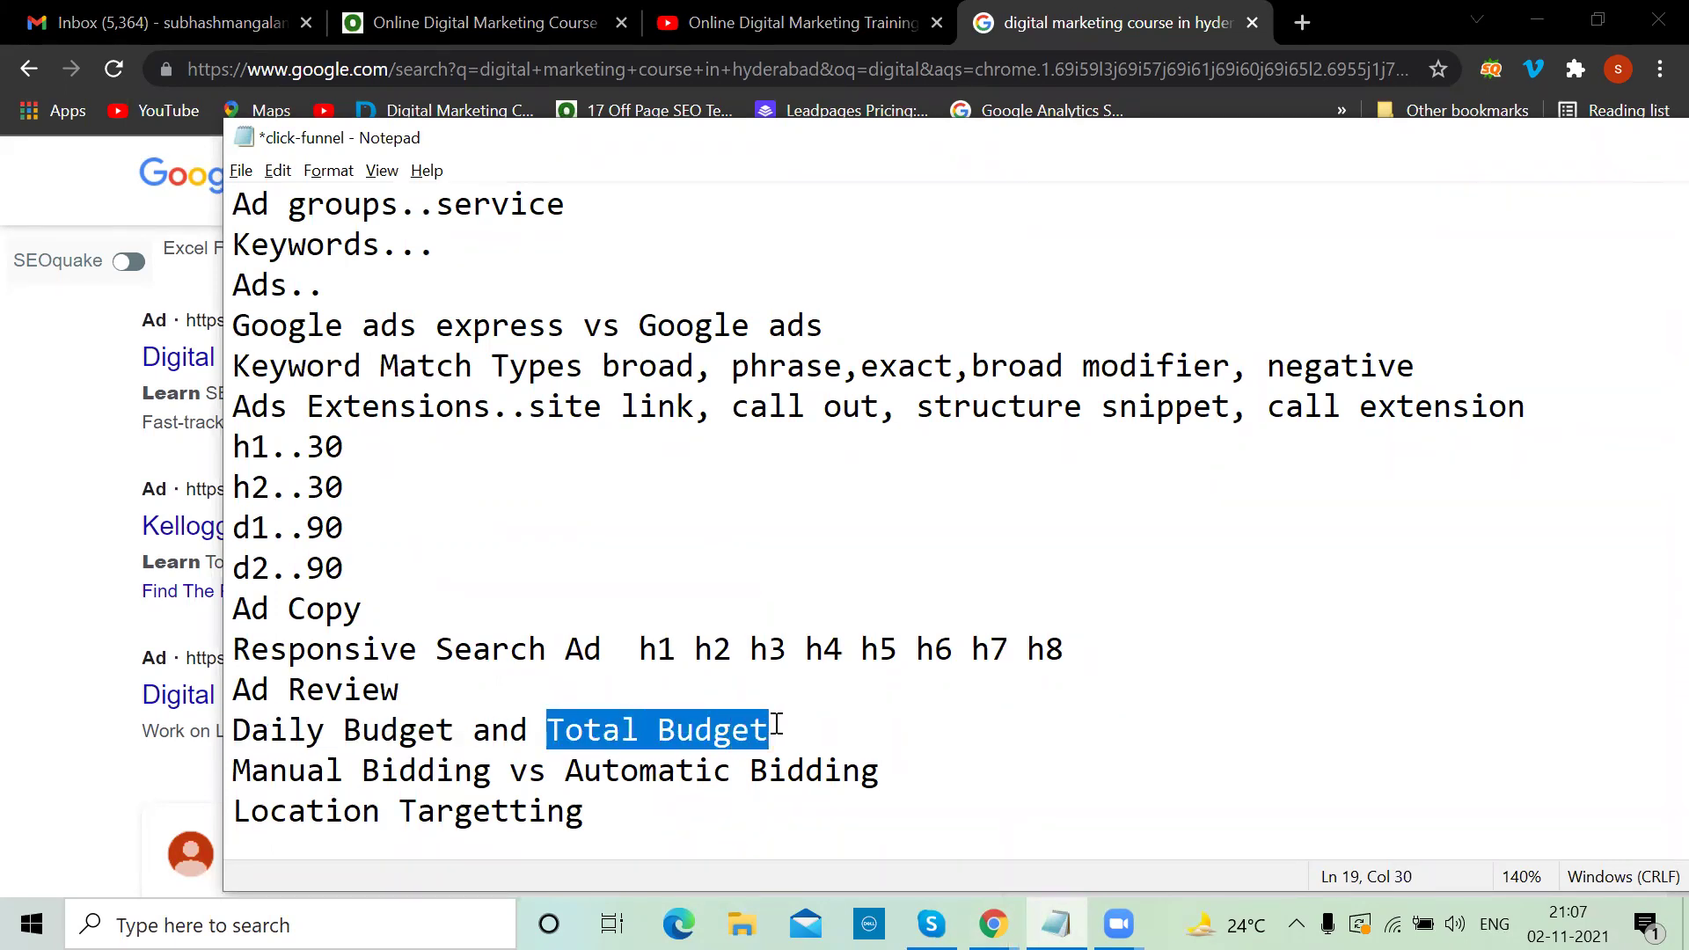
{"action": "left_click", "coordinate": [776, 726]}
{"action": "left_click", "coordinate": [904, 768]}
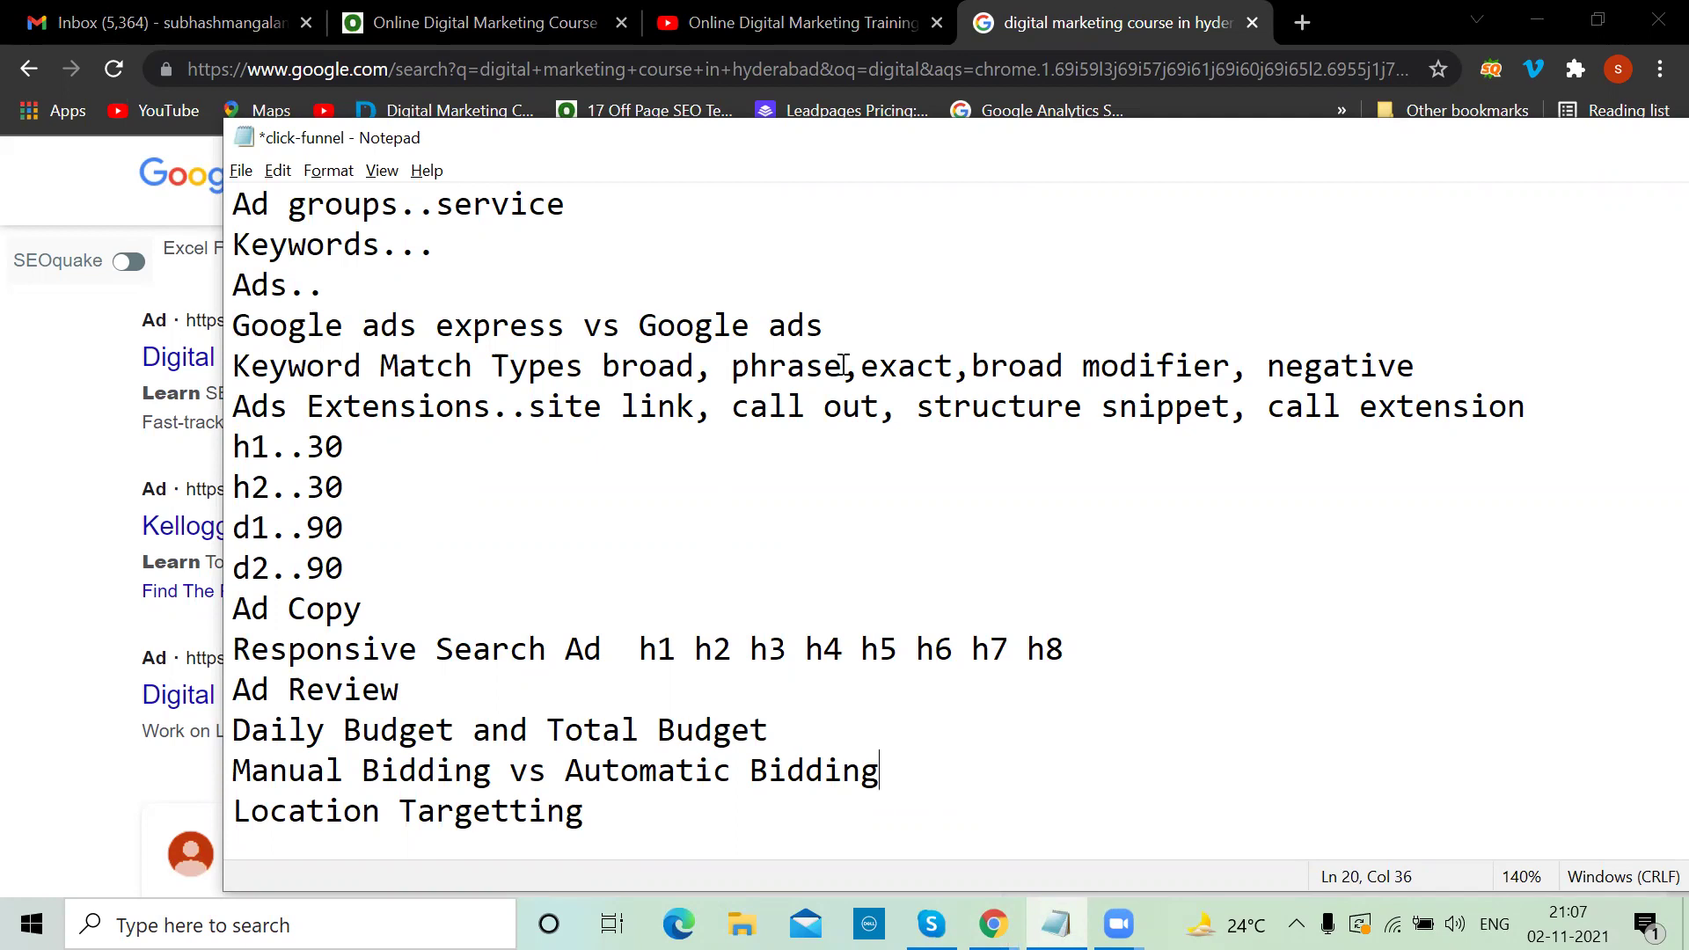
{"action": "left_click_drag", "start_coordinate": [714, 365], "coordinate": [343, 365]}
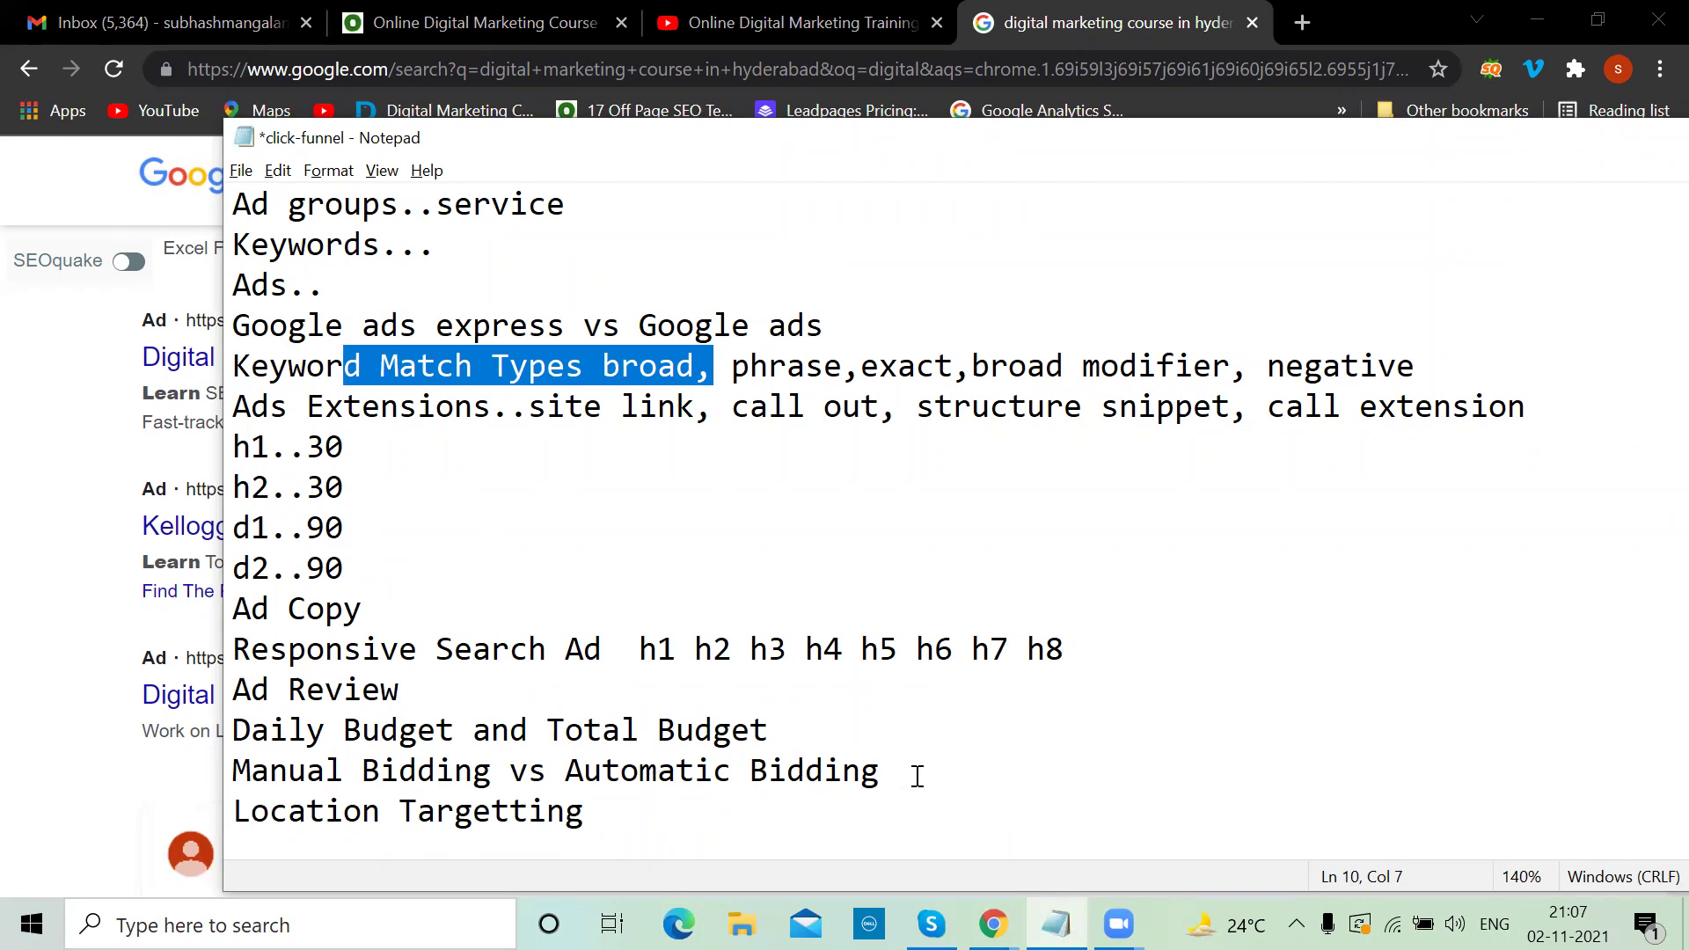
{"action": "left_click", "coordinate": [615, 811]}
{"action": "key", "text": "Return"}
{"action": "key", "text": "Return"}
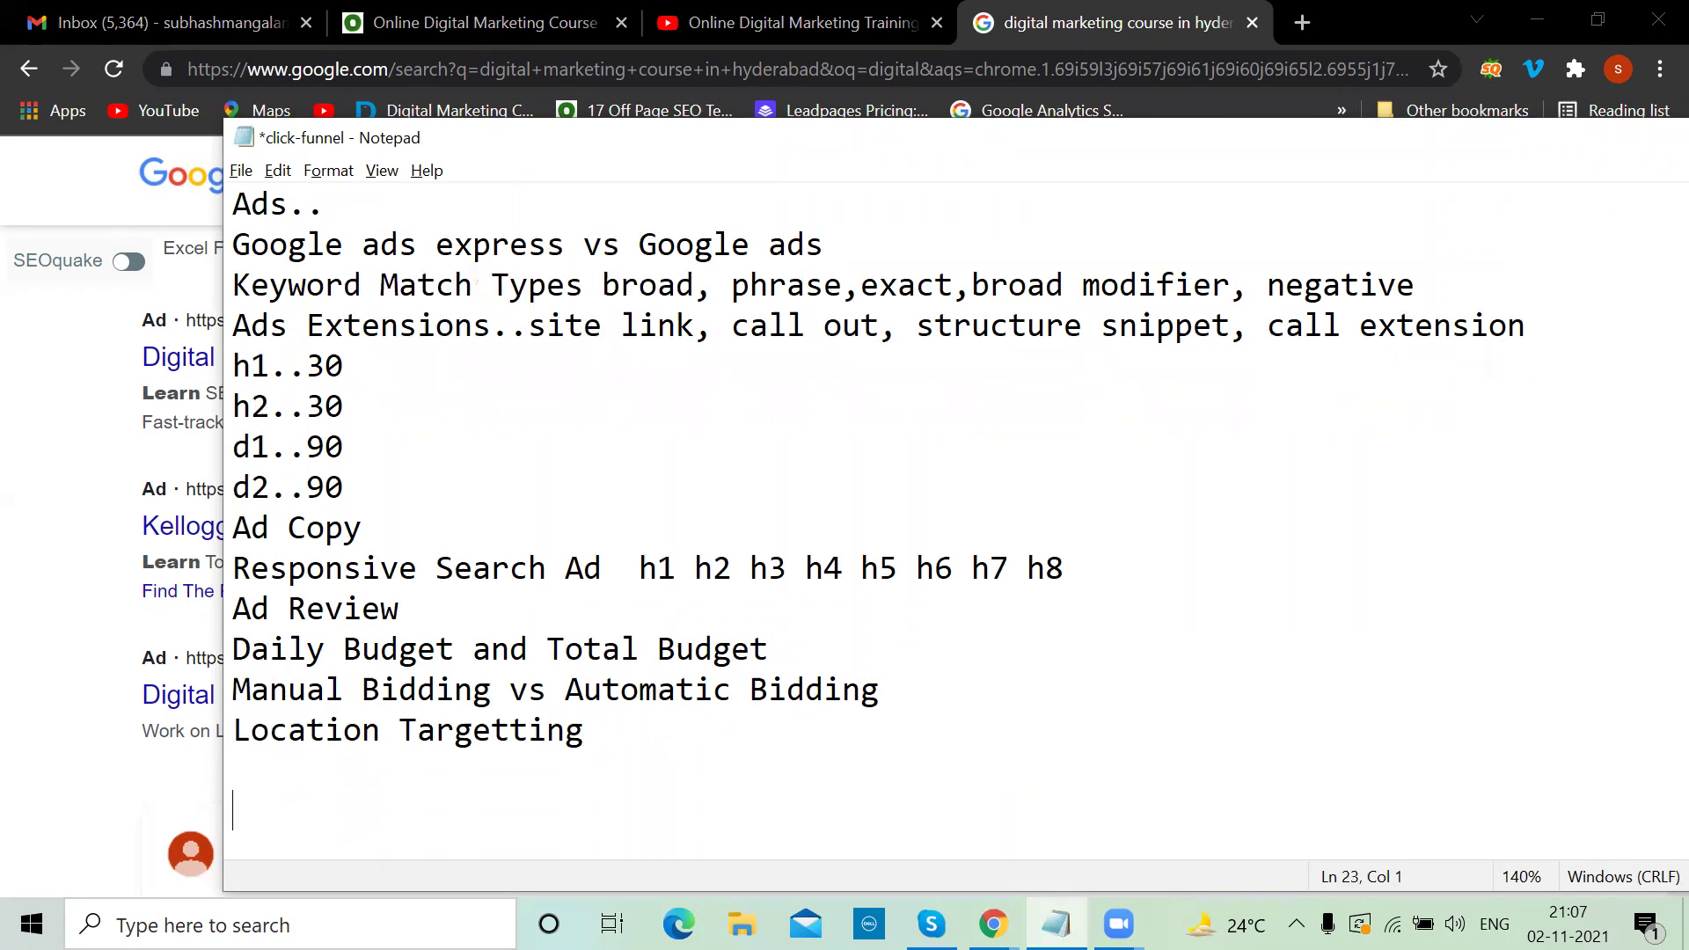
{"action": "key", "text": "Return"}
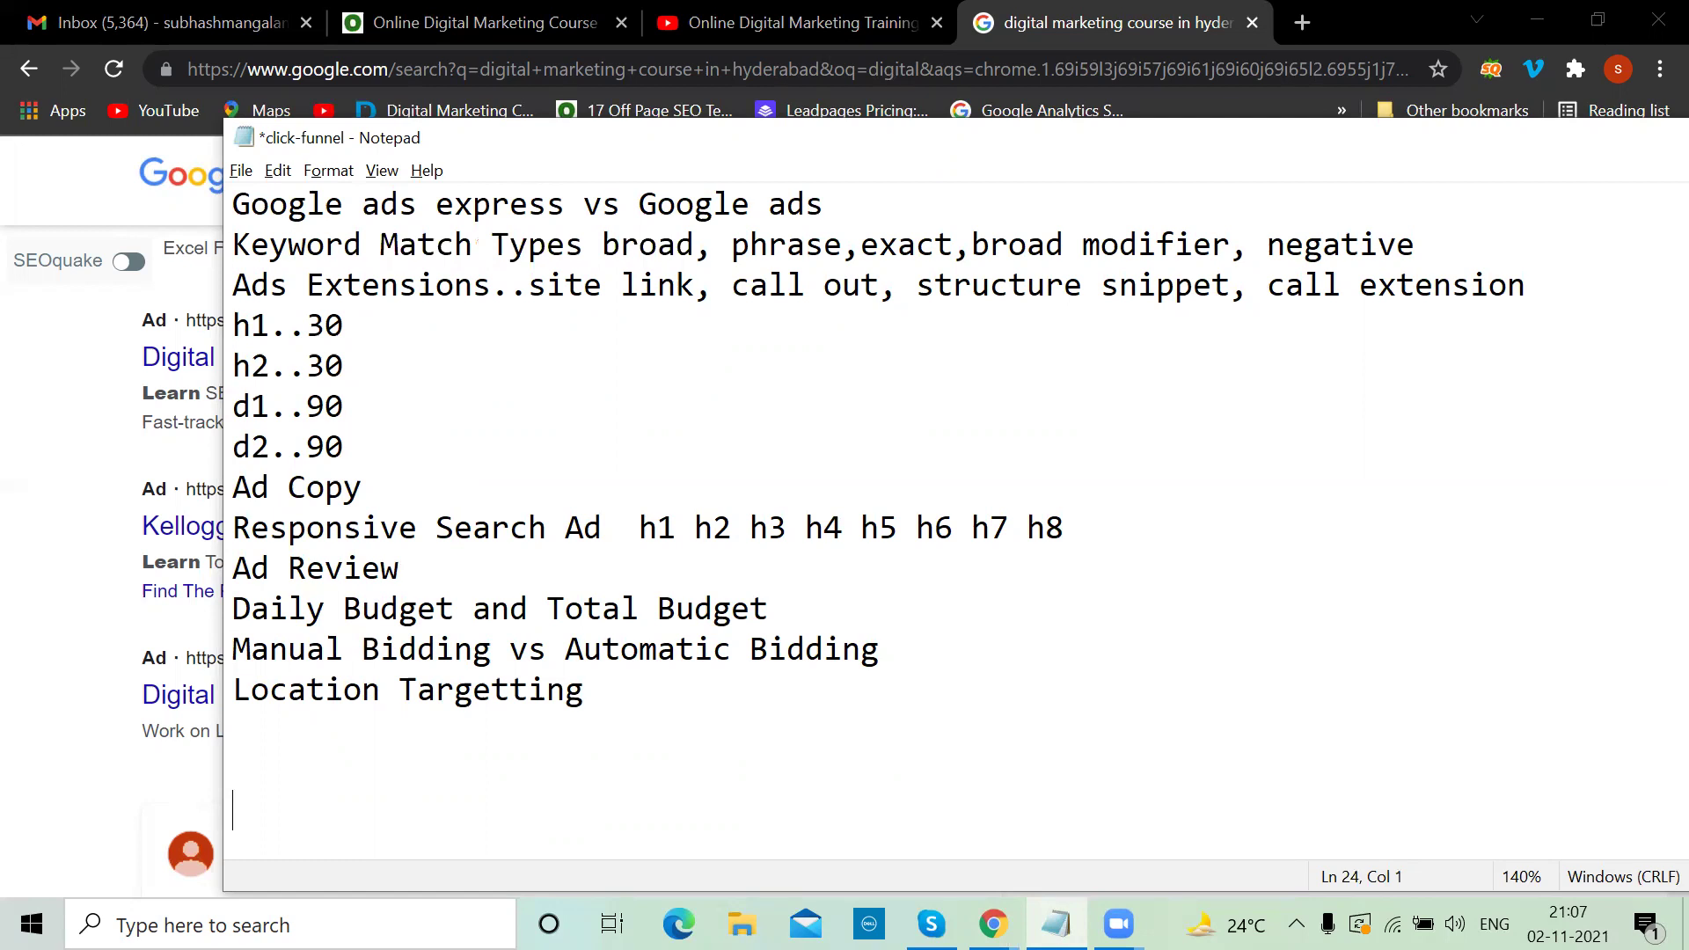
Start the bidding example with the lines 'Max cpc =100', '1,2,40,100' and 'com cpc+1'
{"action": "left_click", "coordinate": [965, 637]}
{"action": "left_click", "coordinate": [251, 770]}
{"action": "type", "text": "Max cpc ="}
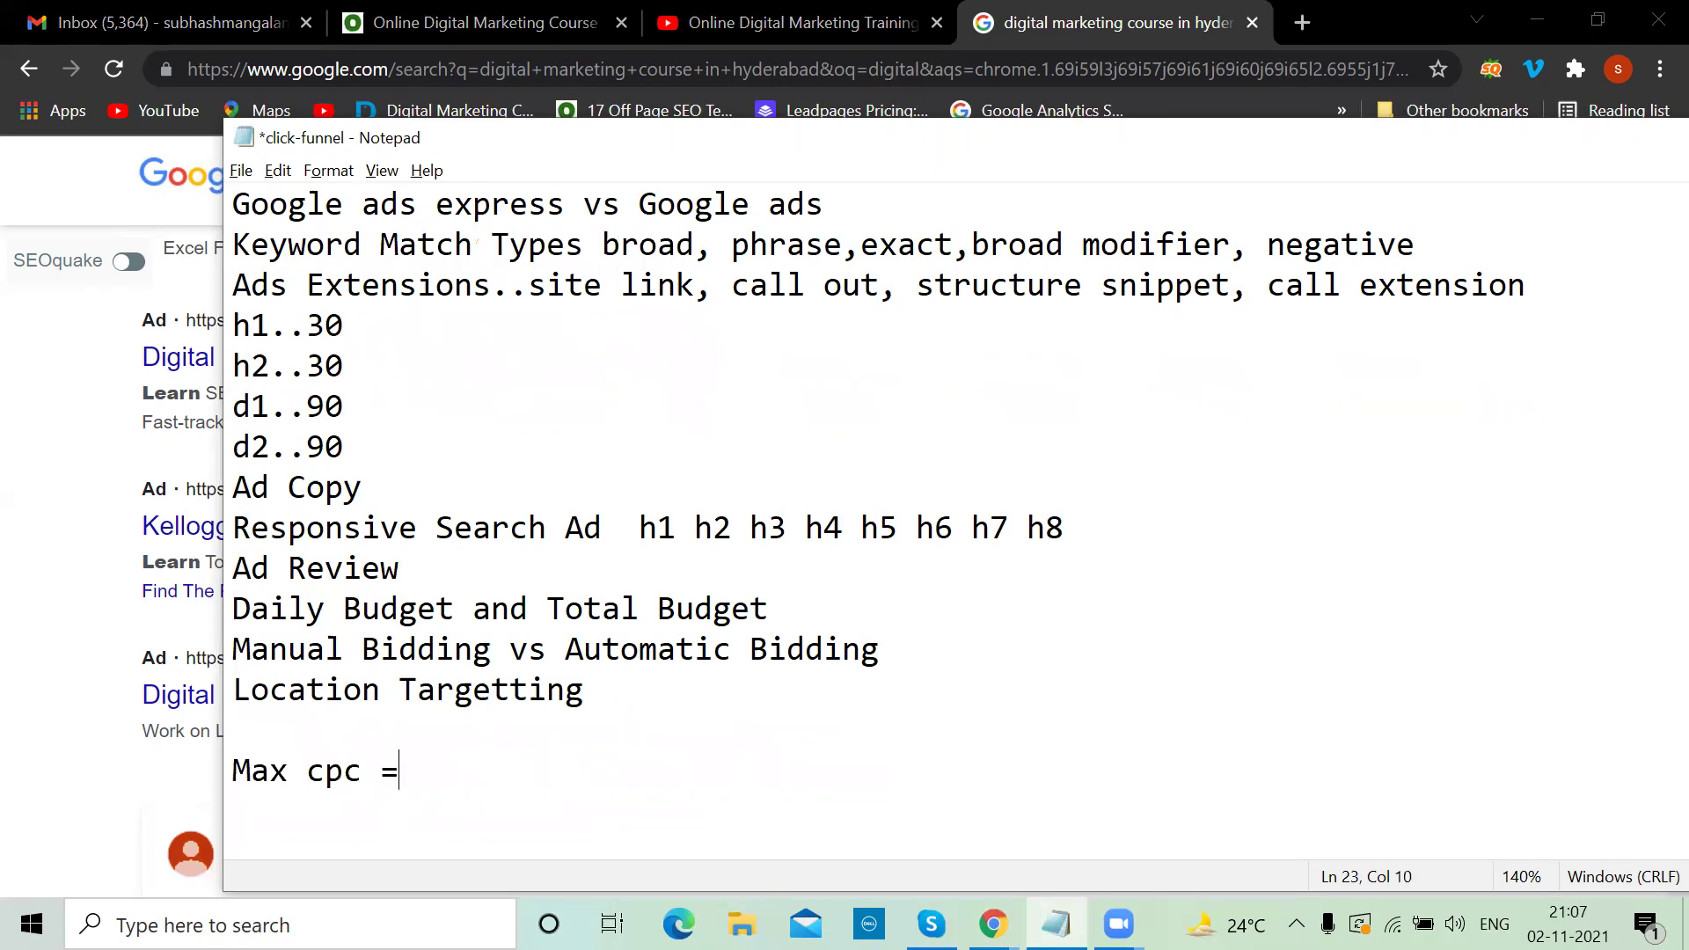
{"action": "type", "text": "100"}
{"action": "key", "text": "Return"}
{"action": "type", "text": "1,2"}
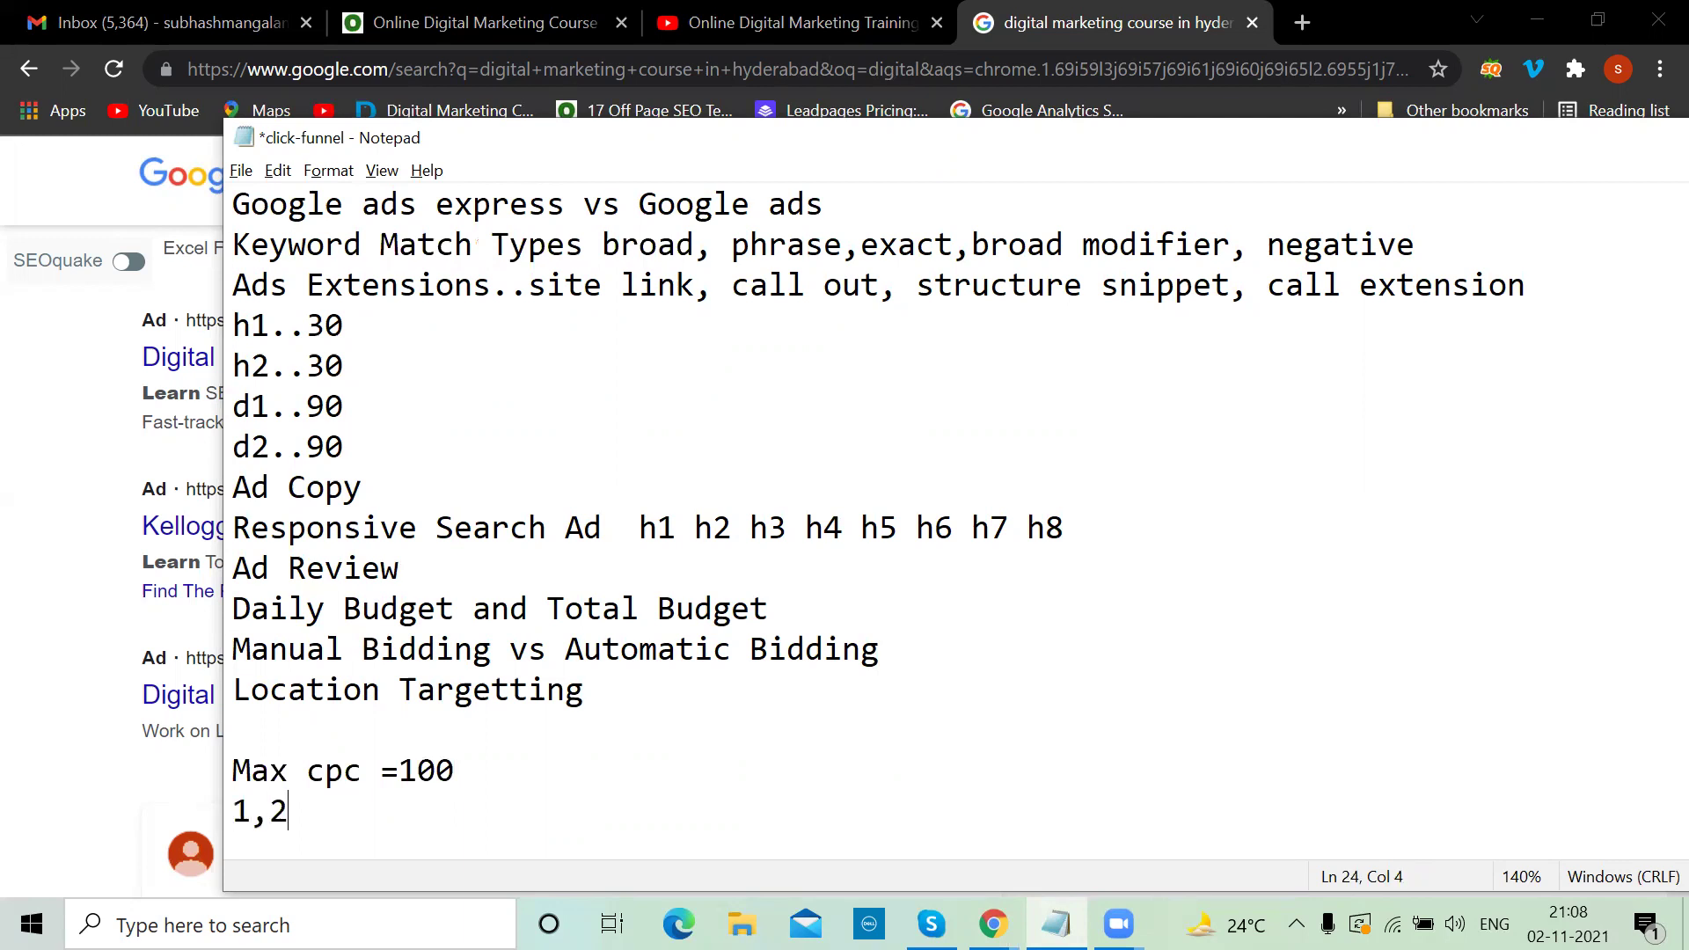
{"action": "type", "text": ",40,100"}
{"action": "key", "text": "Return"}
{"action": "type", "text": "com"}
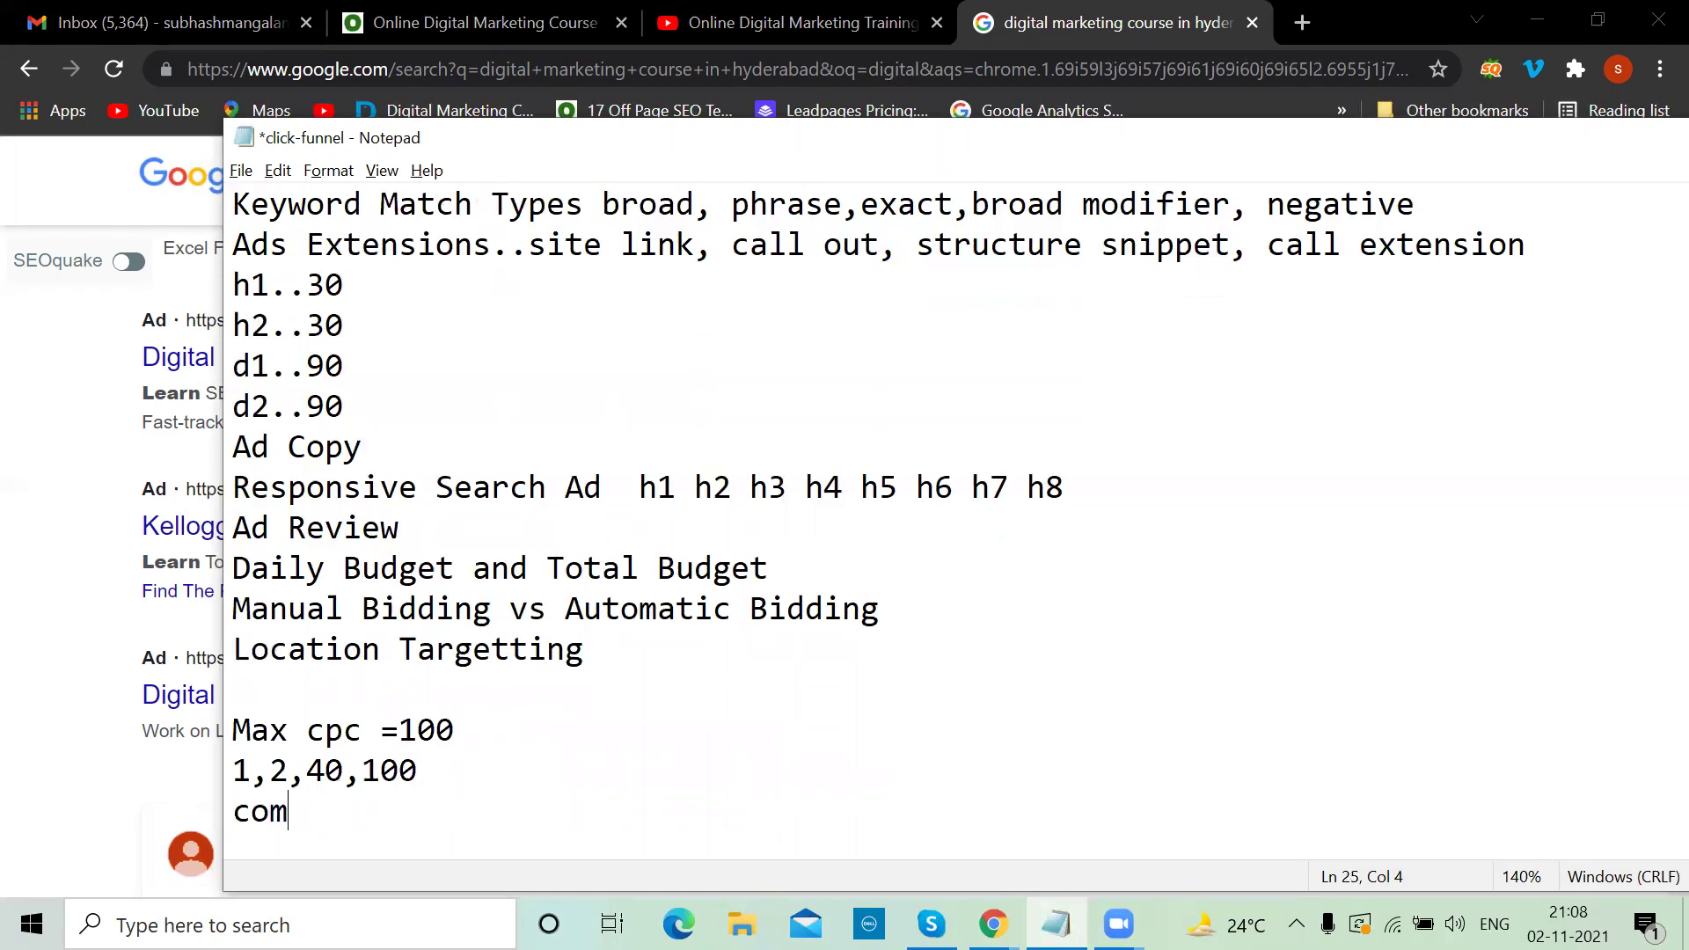
{"action": "type", "text": " cpc+1"}
Continue the example with the lines '1 2', '30 31' and '101'
{"action": "key", "text": "Return"}
{"action": "type", "text": "1 2"}
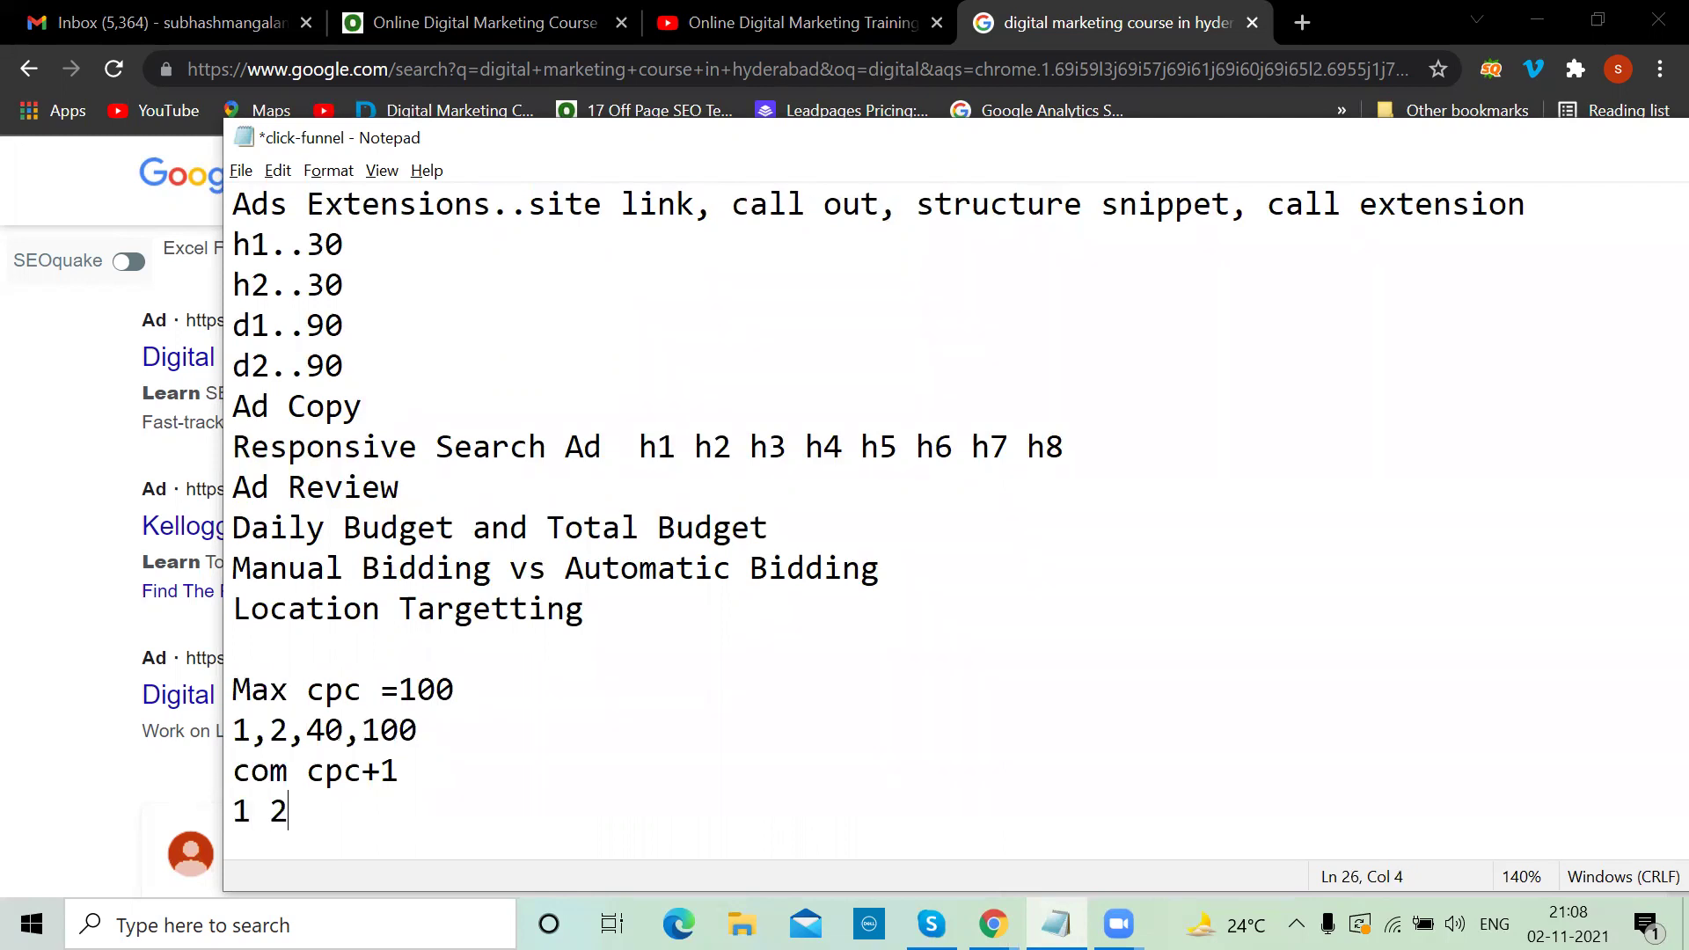
{"action": "key", "text": "Return"}
{"action": "type", "text": "30 31"}
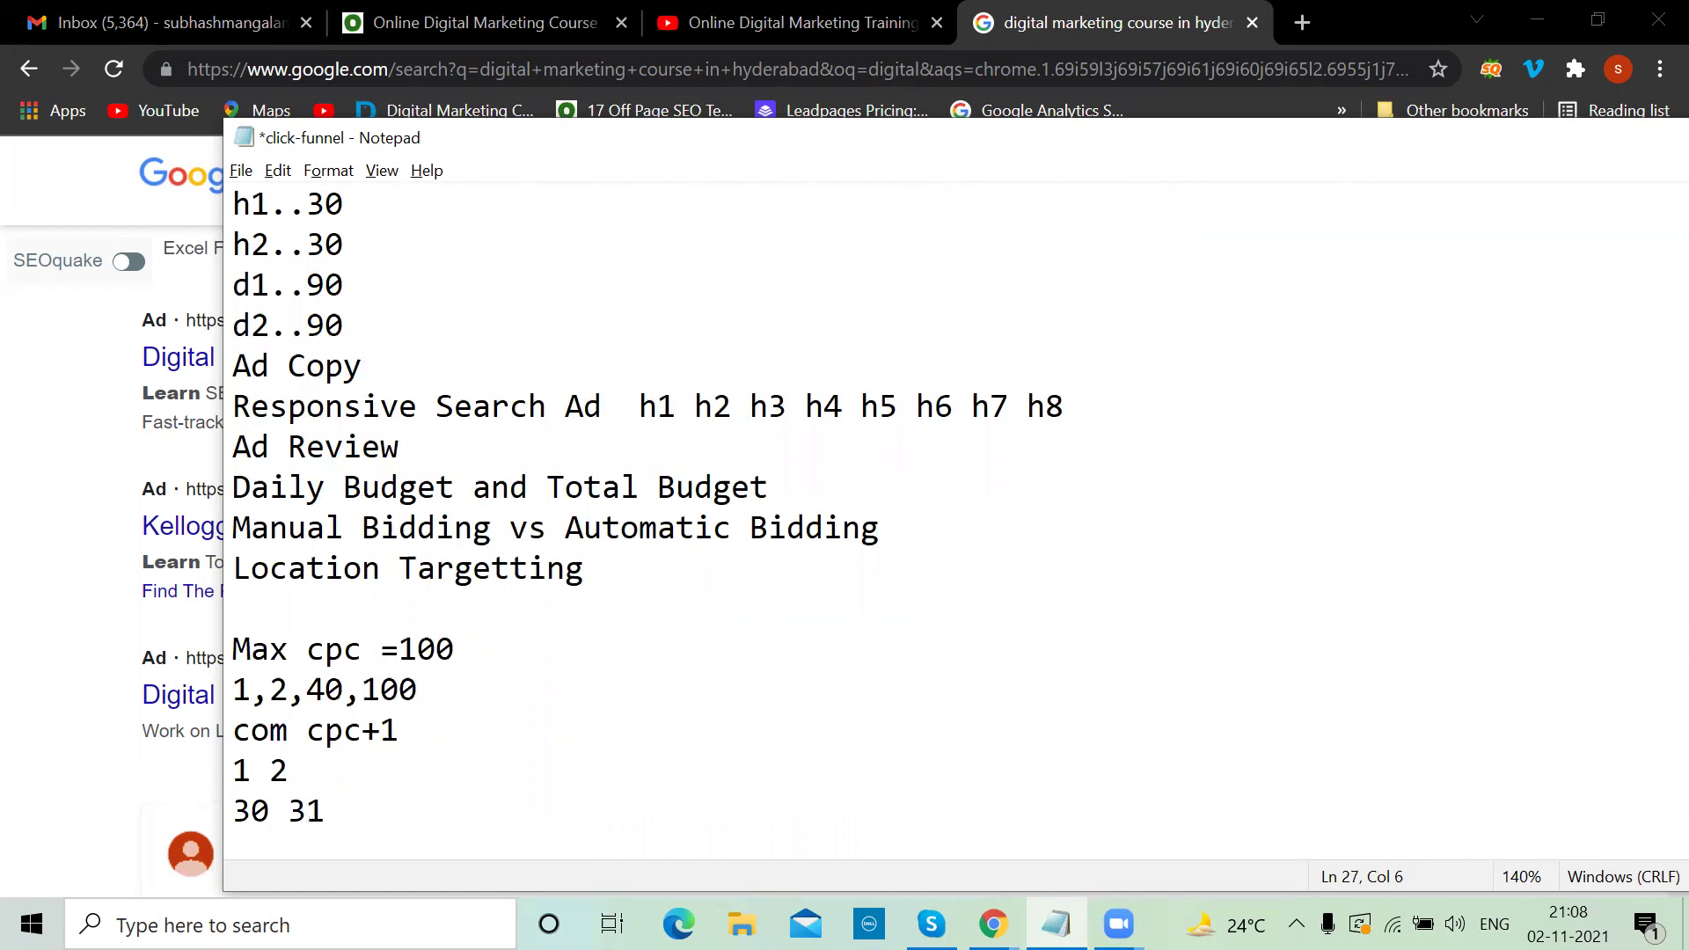
{"action": "key", "text": "Return"}
{"action": "type", "text": "101"}
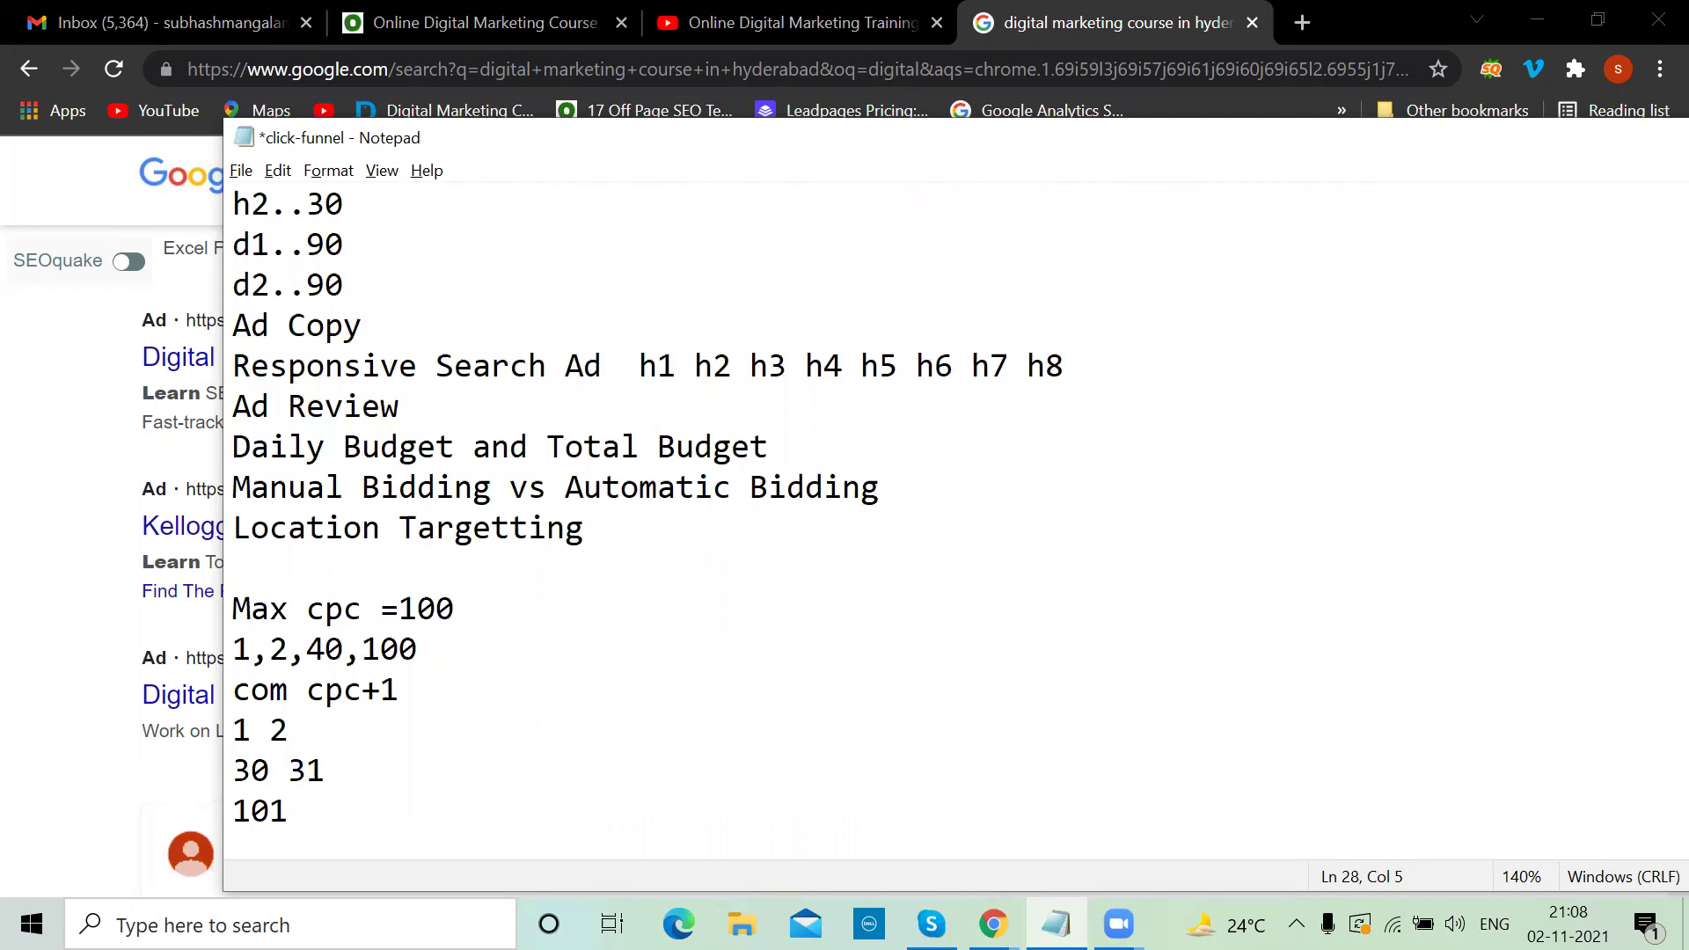
Review the Max cpc and Location Targetting lines and move the Notepad window down-left
{"action": "left_click", "coordinate": [456, 608]}
{"action": "scroll", "coordinate": [456, 608], "scroll_direction": "up", "scroll_amount": 2}
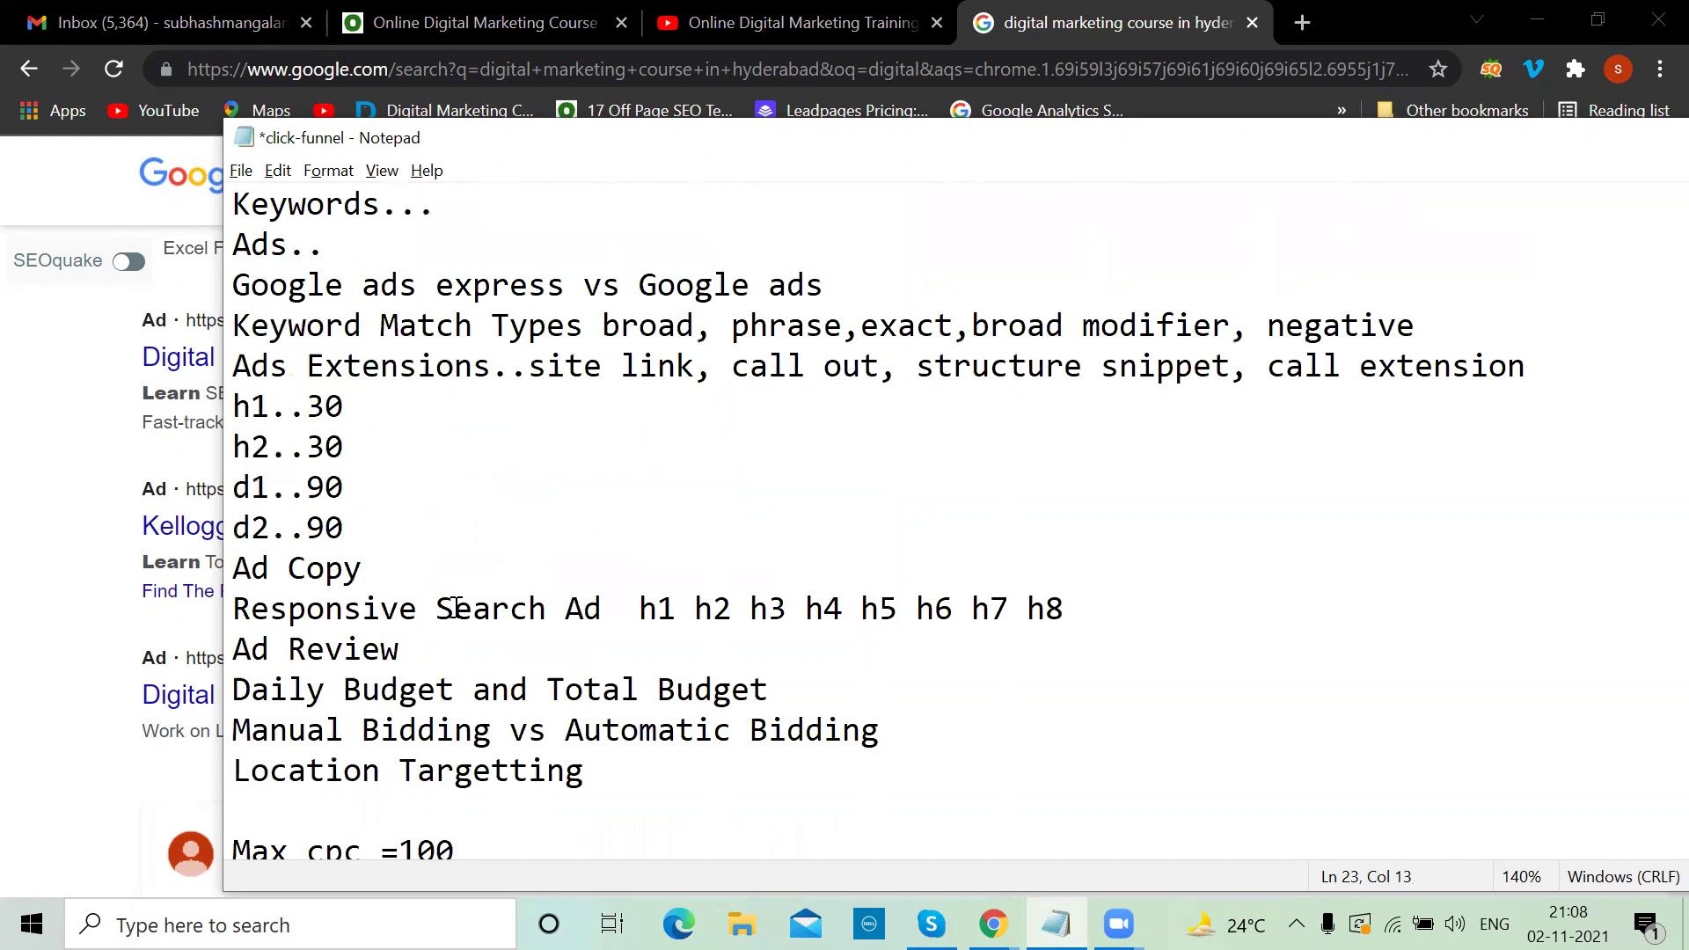
{"action": "scroll", "coordinate": [456, 608], "scroll_direction": "down", "scroll_amount": 2}
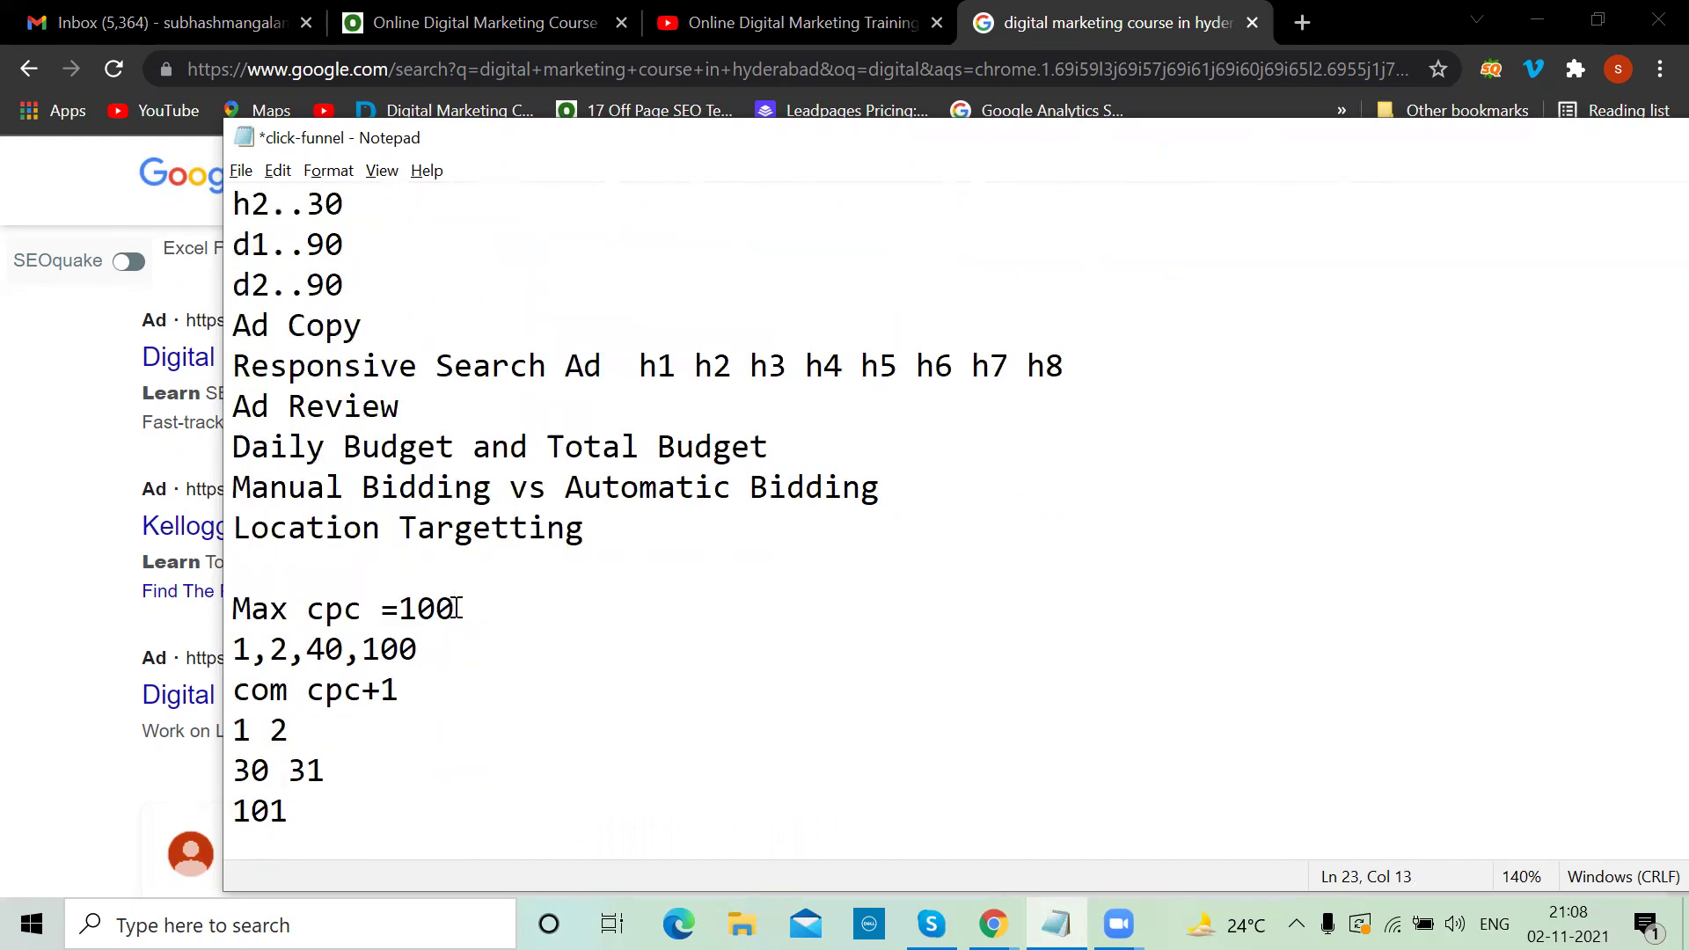
{"action": "left_click", "coordinate": [588, 535]}
{"action": "left_click_drag", "start_coordinate": [1592, 154], "coordinate": [1473, 334]}
{"action": "scroll", "coordinate": [1165, 573], "scroll_direction": "up", "scroll_amount": 3}
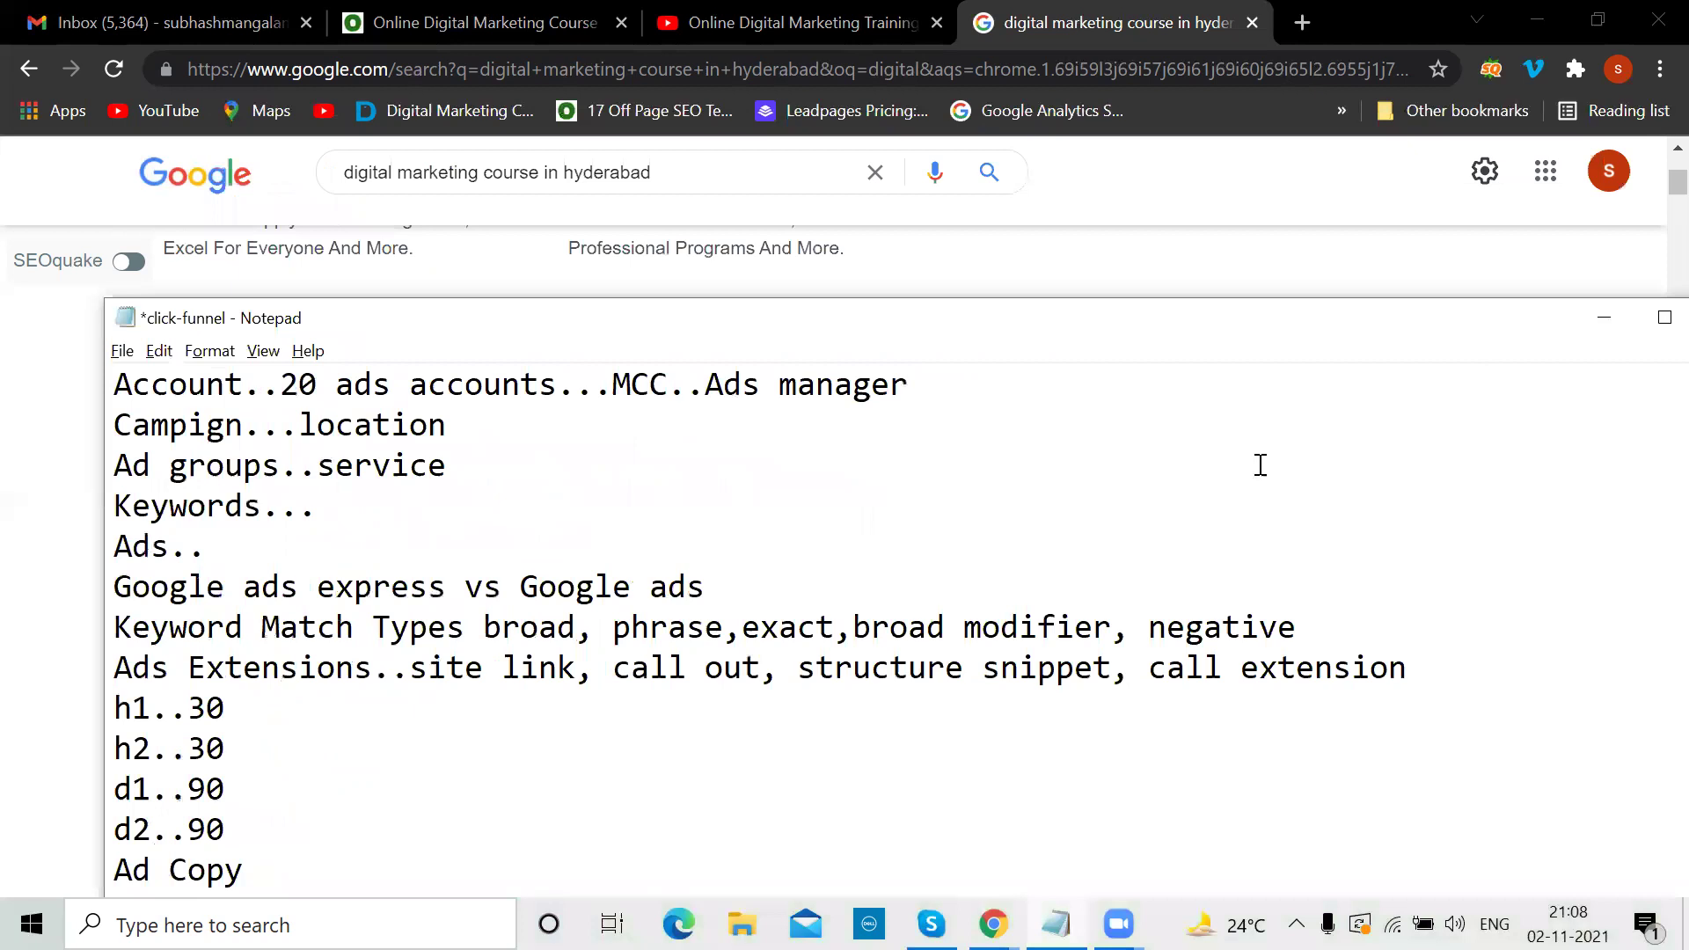
Hide Notepad, open a private window and reach the Google Ads sign-in page at google.com/ads
{"action": "left_click", "coordinate": [1601, 324]}
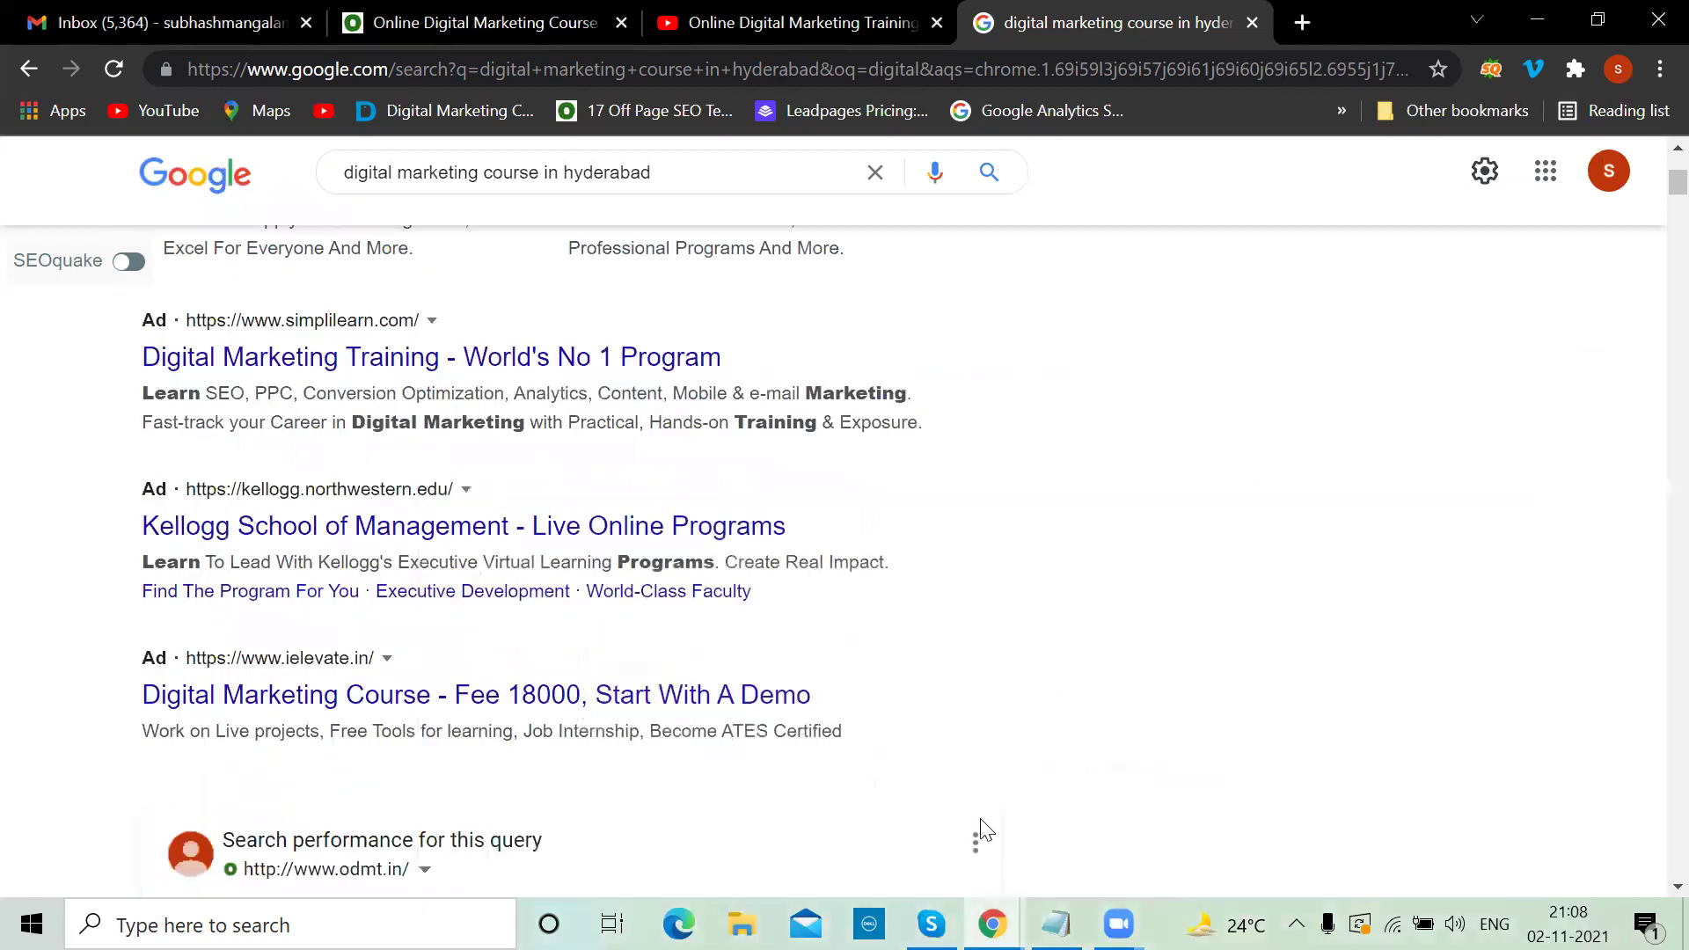
{"action": "key", "text": "ctrl+shift+n"}
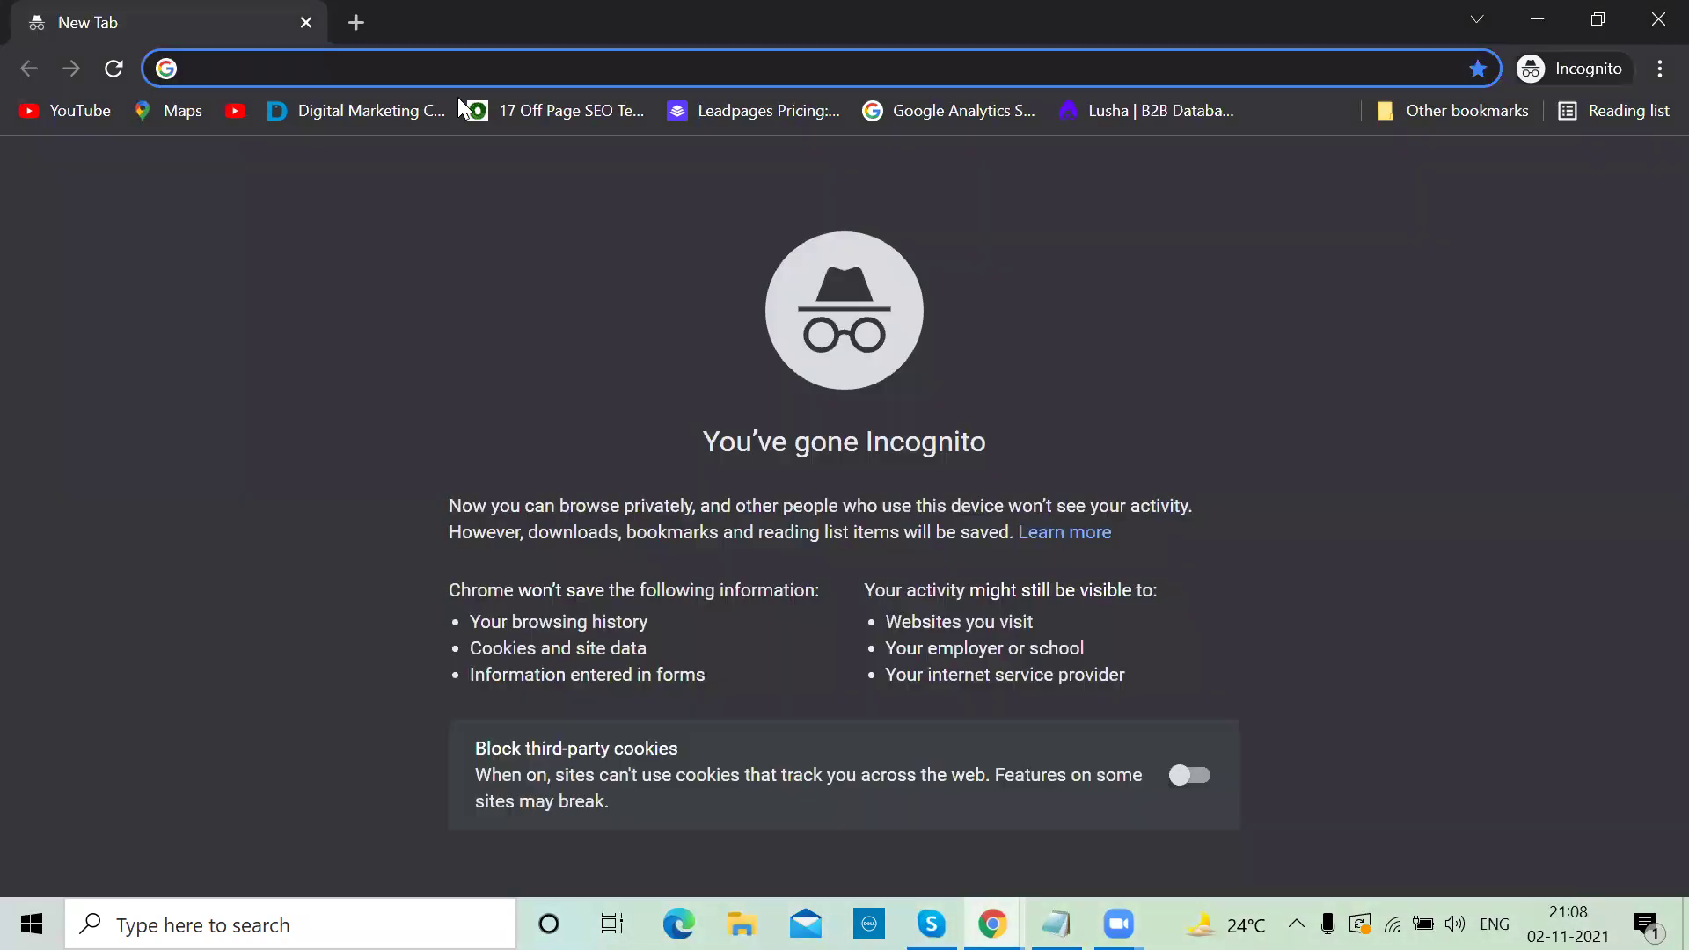
{"action": "type", "text": "google.com/ads"}
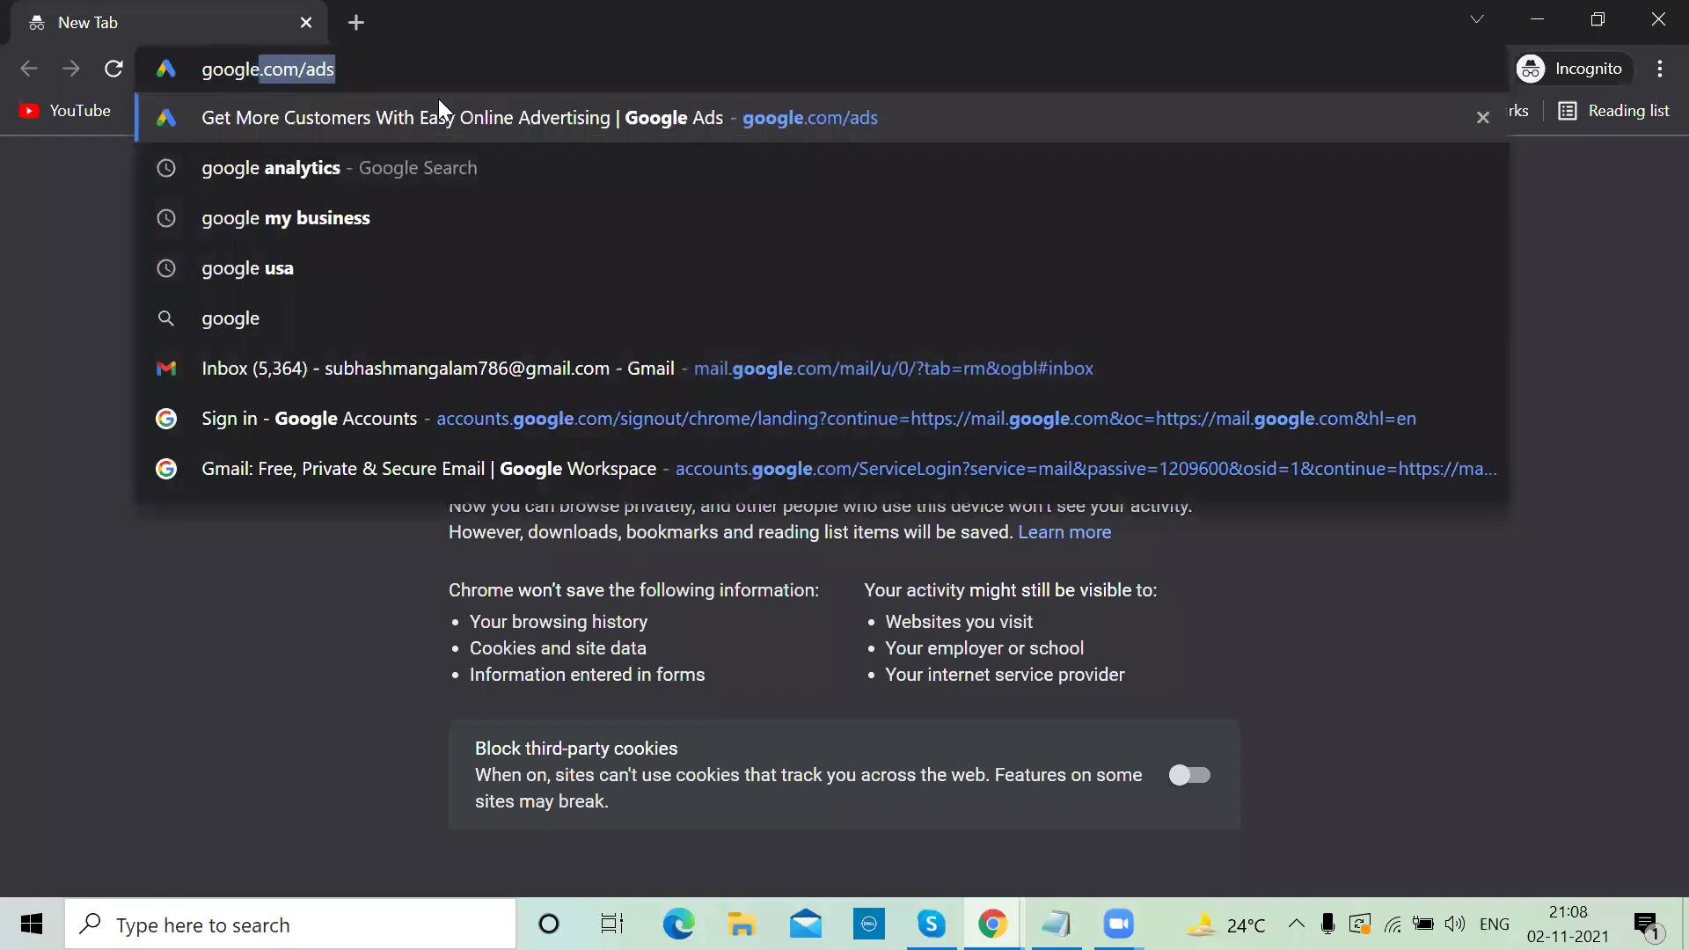
{"action": "key", "text": "Return"}
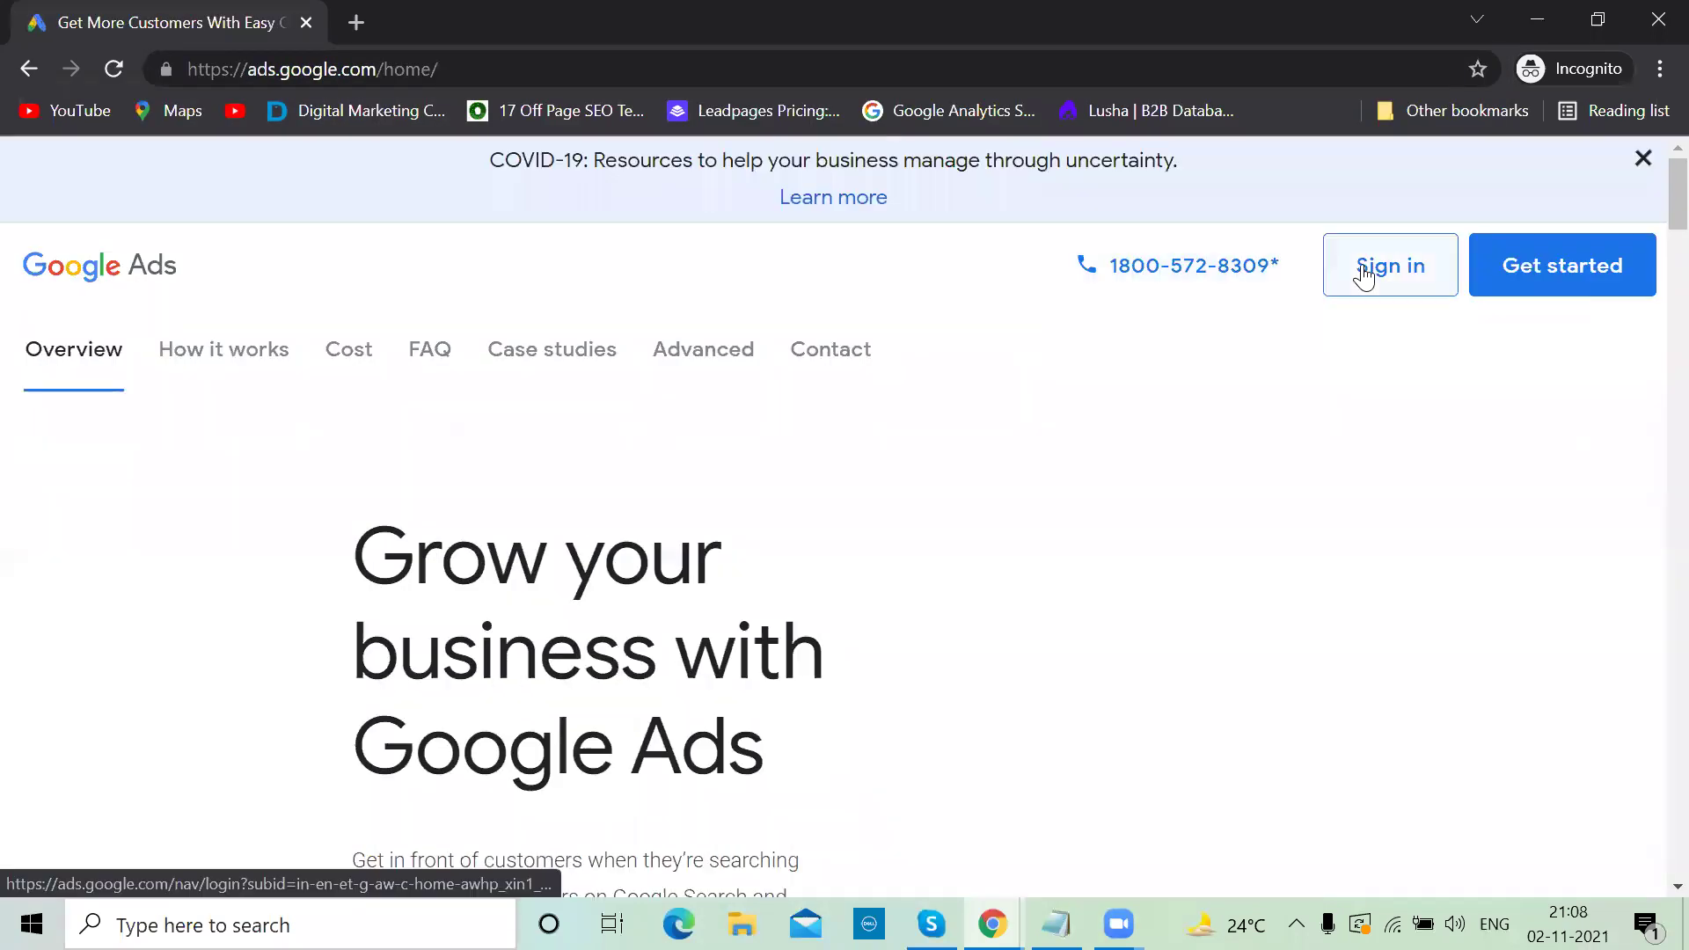
{"action": "left_click", "coordinate": [1362, 264]}
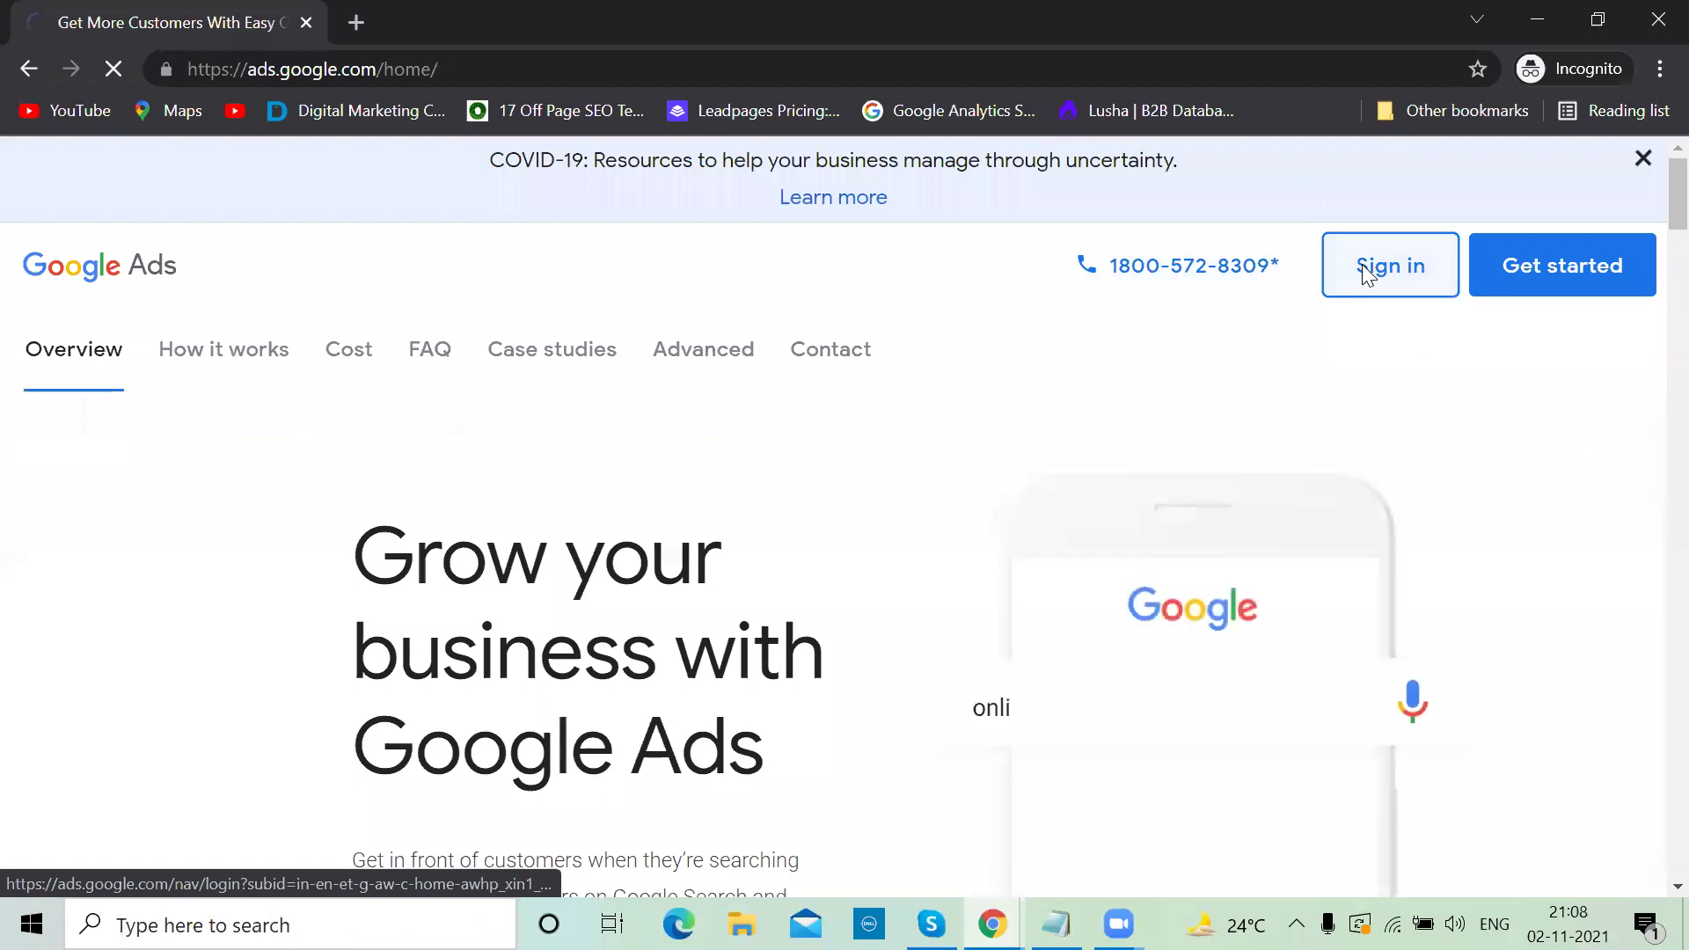
Sign in with the account e-mail and password to reach the account chooser
{"action": "left_click", "coordinate": [755, 463]}
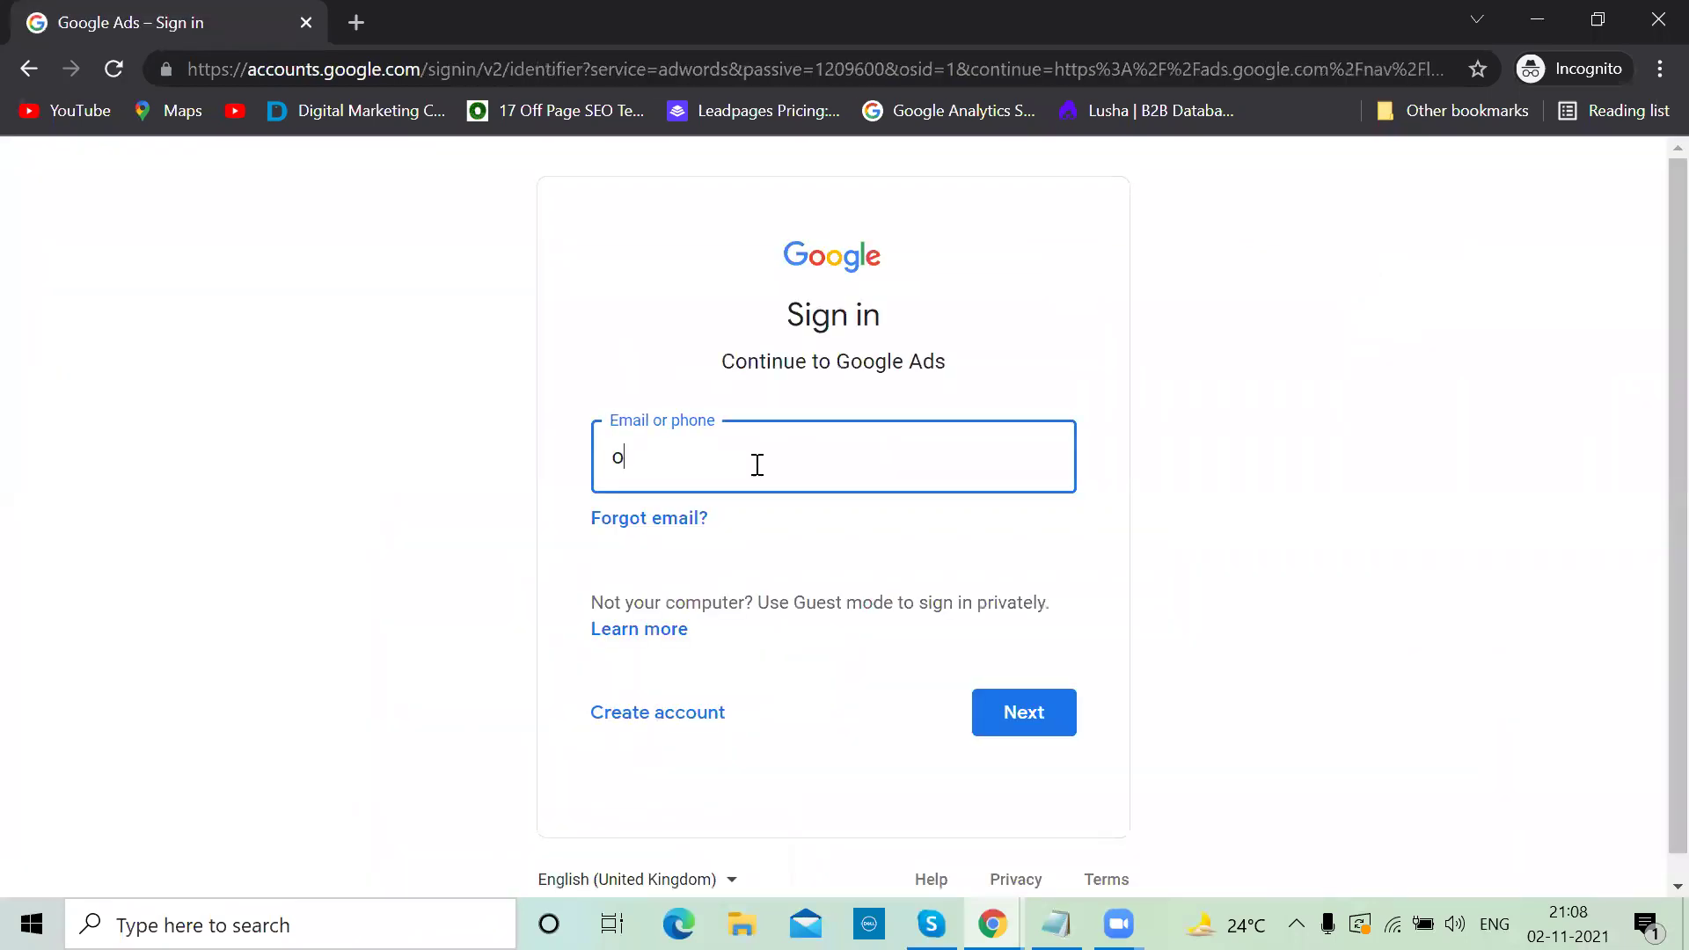
{"action": "key", "text": "Return"}
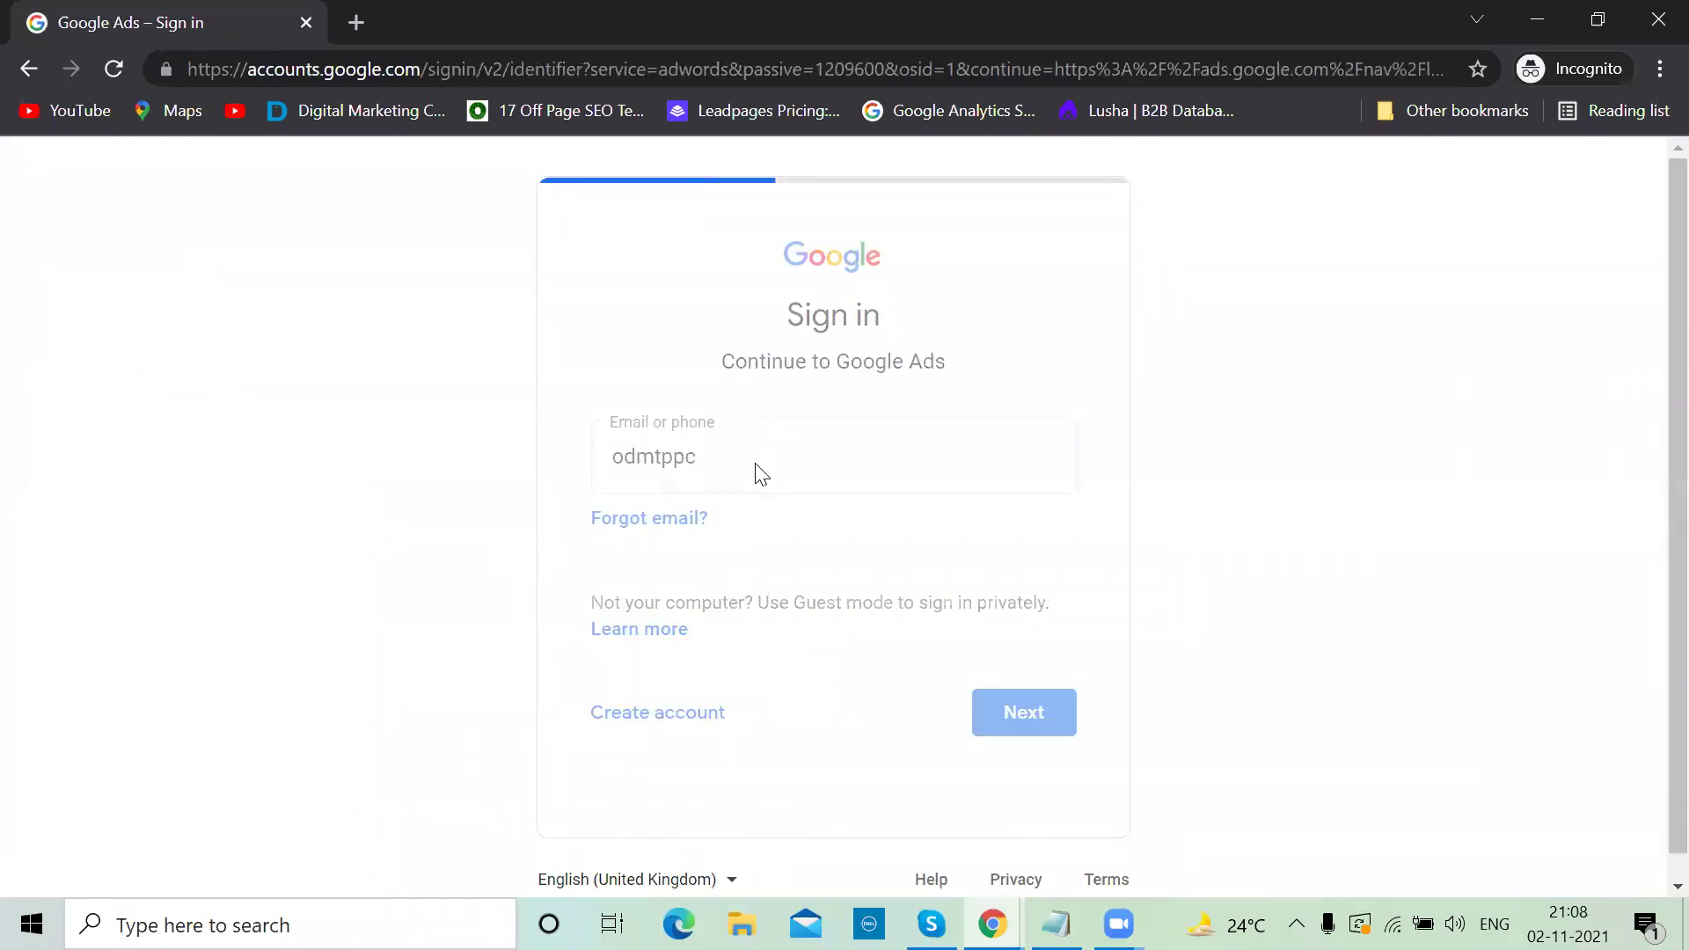
{"action": "type", "text": "•••••••••"}
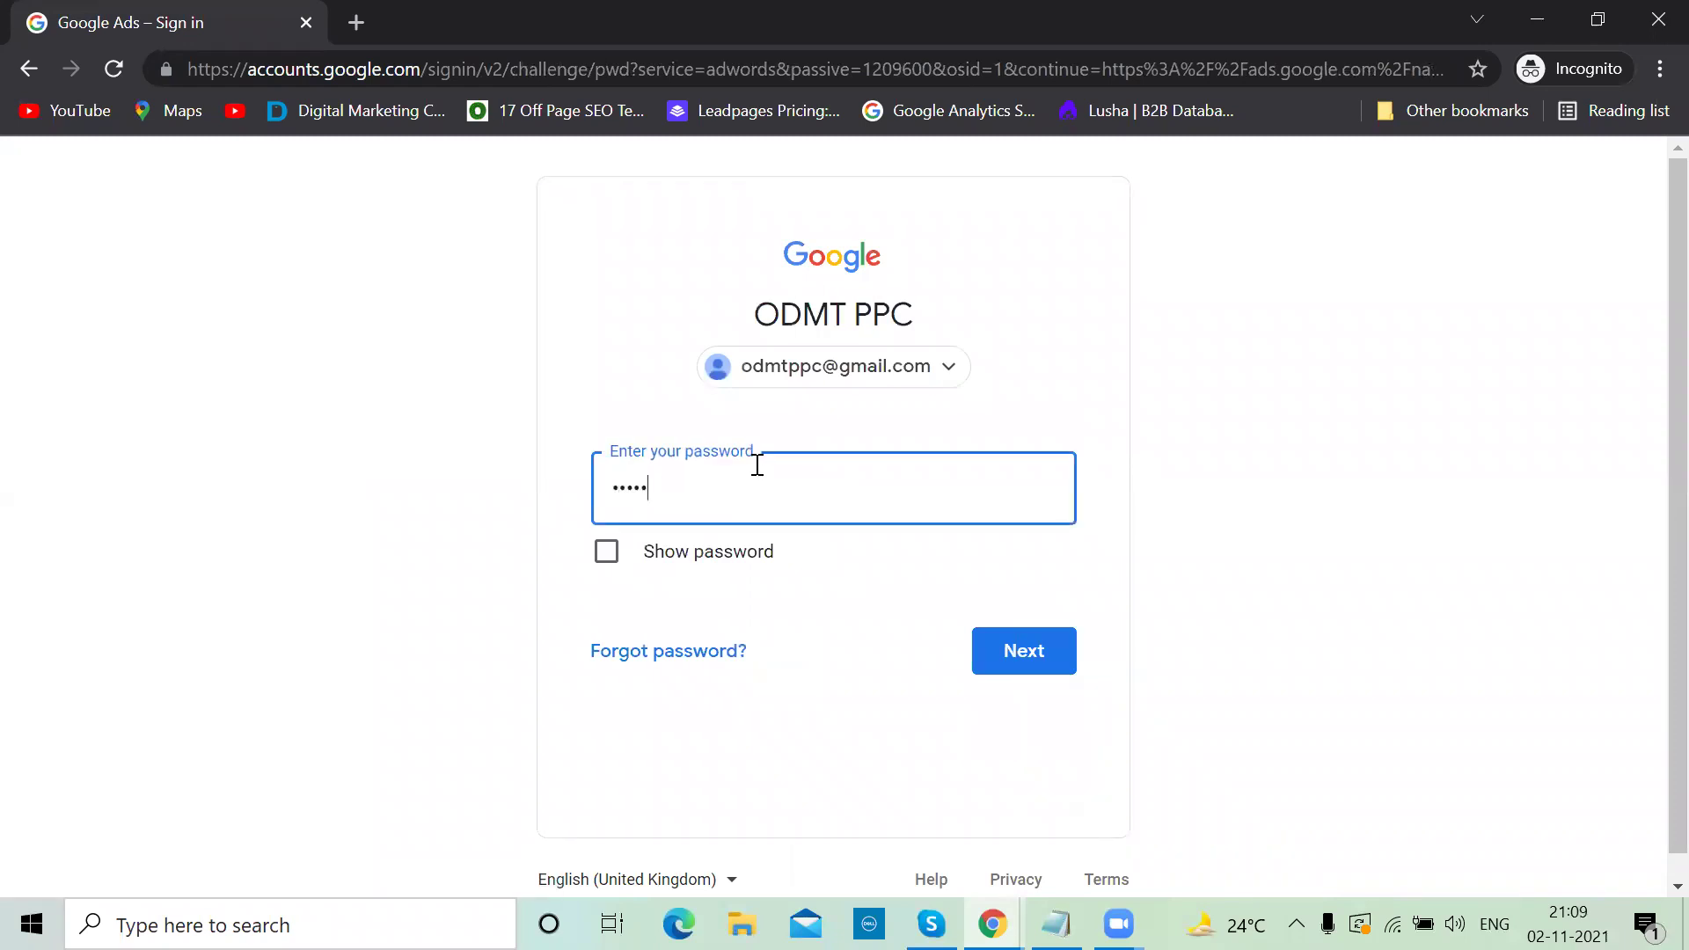
{"action": "type", "text": "••"}
{"action": "key", "text": "Return"}
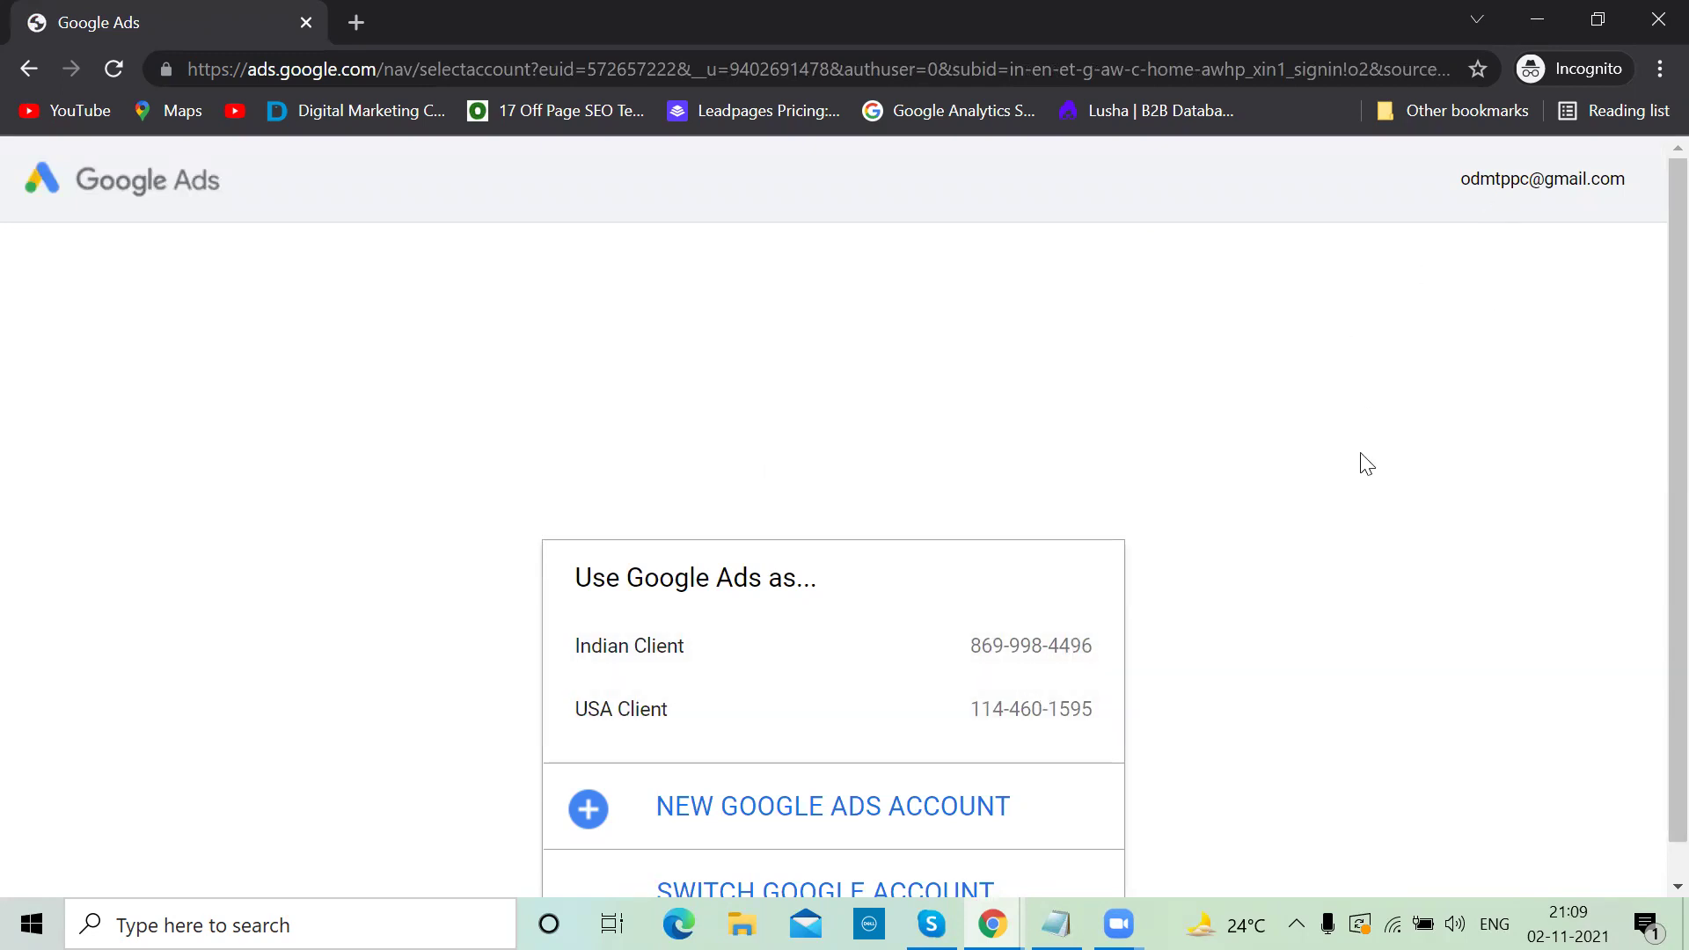
{"action": "scroll", "coordinate": [1361, 464], "scroll_direction": "down", "scroll_amount": 1}
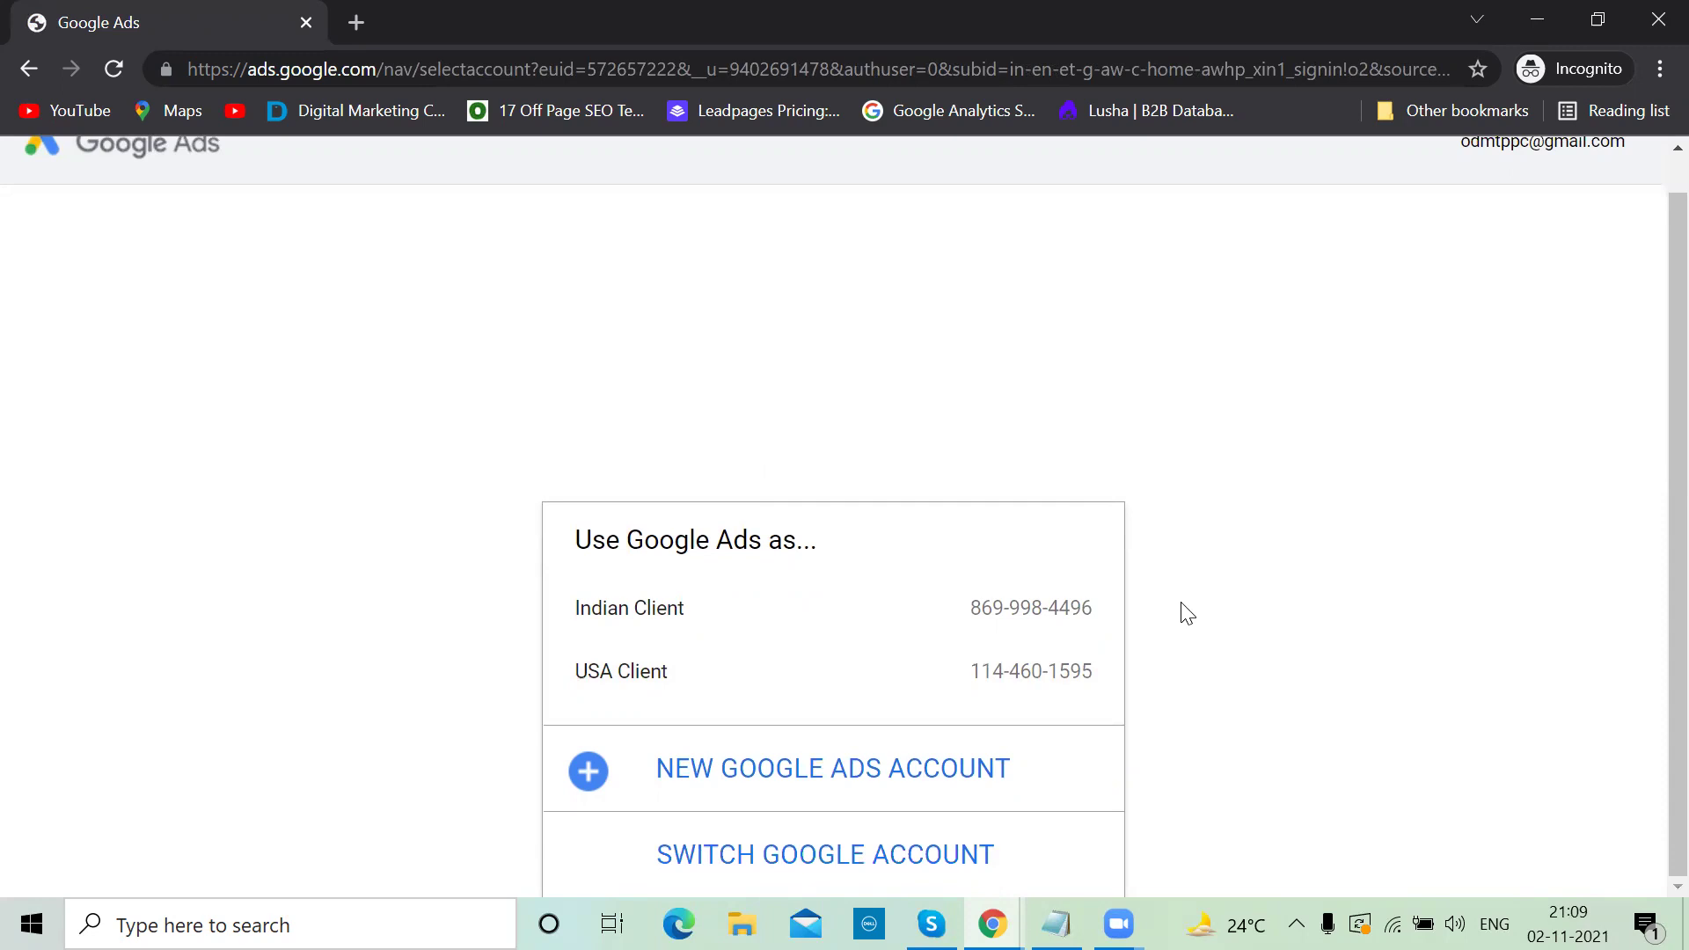
Open the Indian Client account and scroll through its Overview page
{"action": "left_click", "coordinate": [1035, 617]}
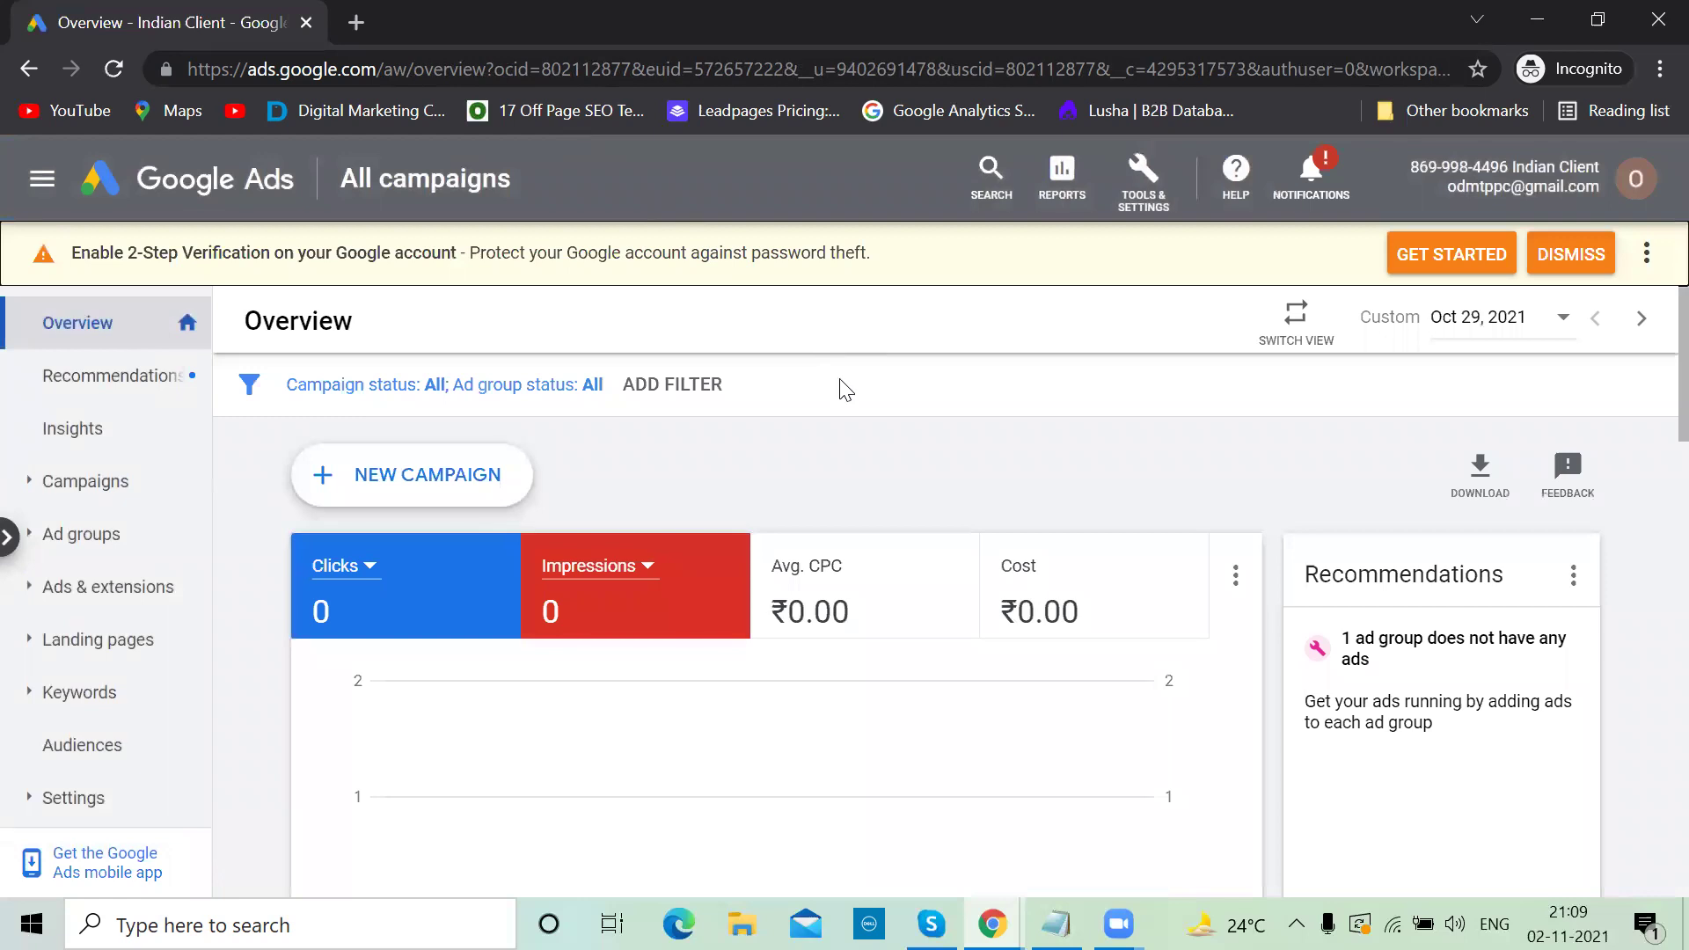
{"action": "scroll", "coordinate": [859, 444], "scroll_direction": "down", "scroll_amount": 4}
{"action": "scroll", "coordinate": [859, 443], "scroll_direction": "up", "scroll_amount": 4}
{"action": "scroll", "coordinate": [858, 444], "scroll_direction": "down", "scroll_amount": 8}
{"action": "scroll", "coordinate": [860, 455], "scroll_direction": "up", "scroll_amount": 8}
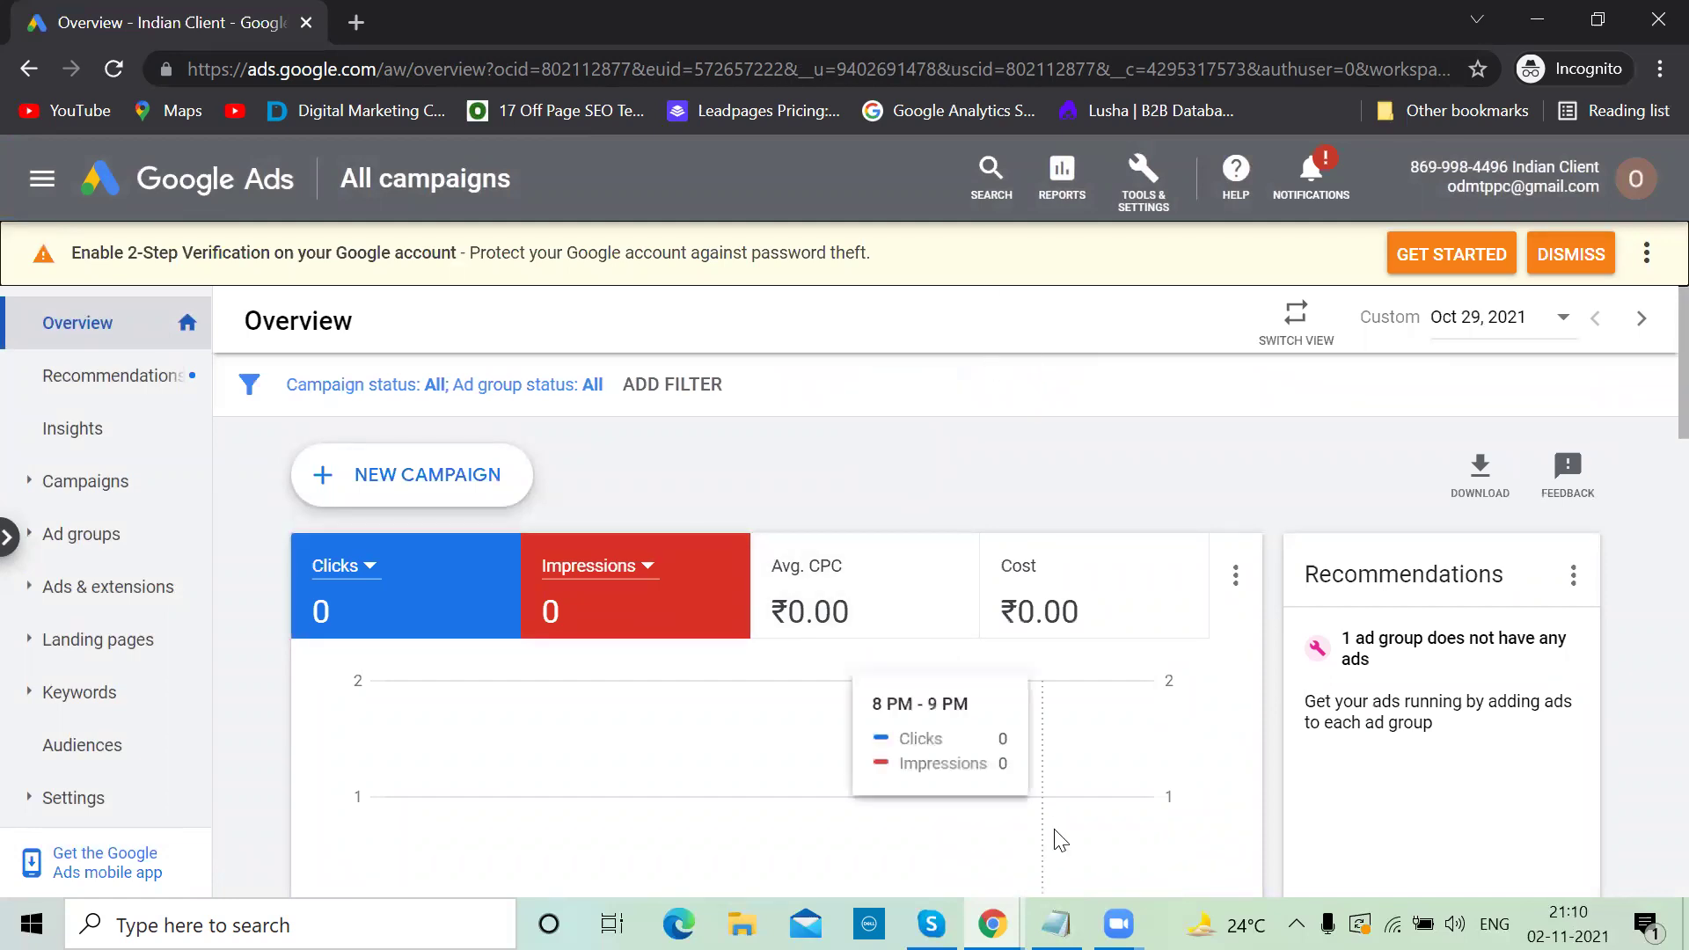
Load the weddingshot.in site in a new browser tab
{"action": "key", "text": "alt+Tab"}
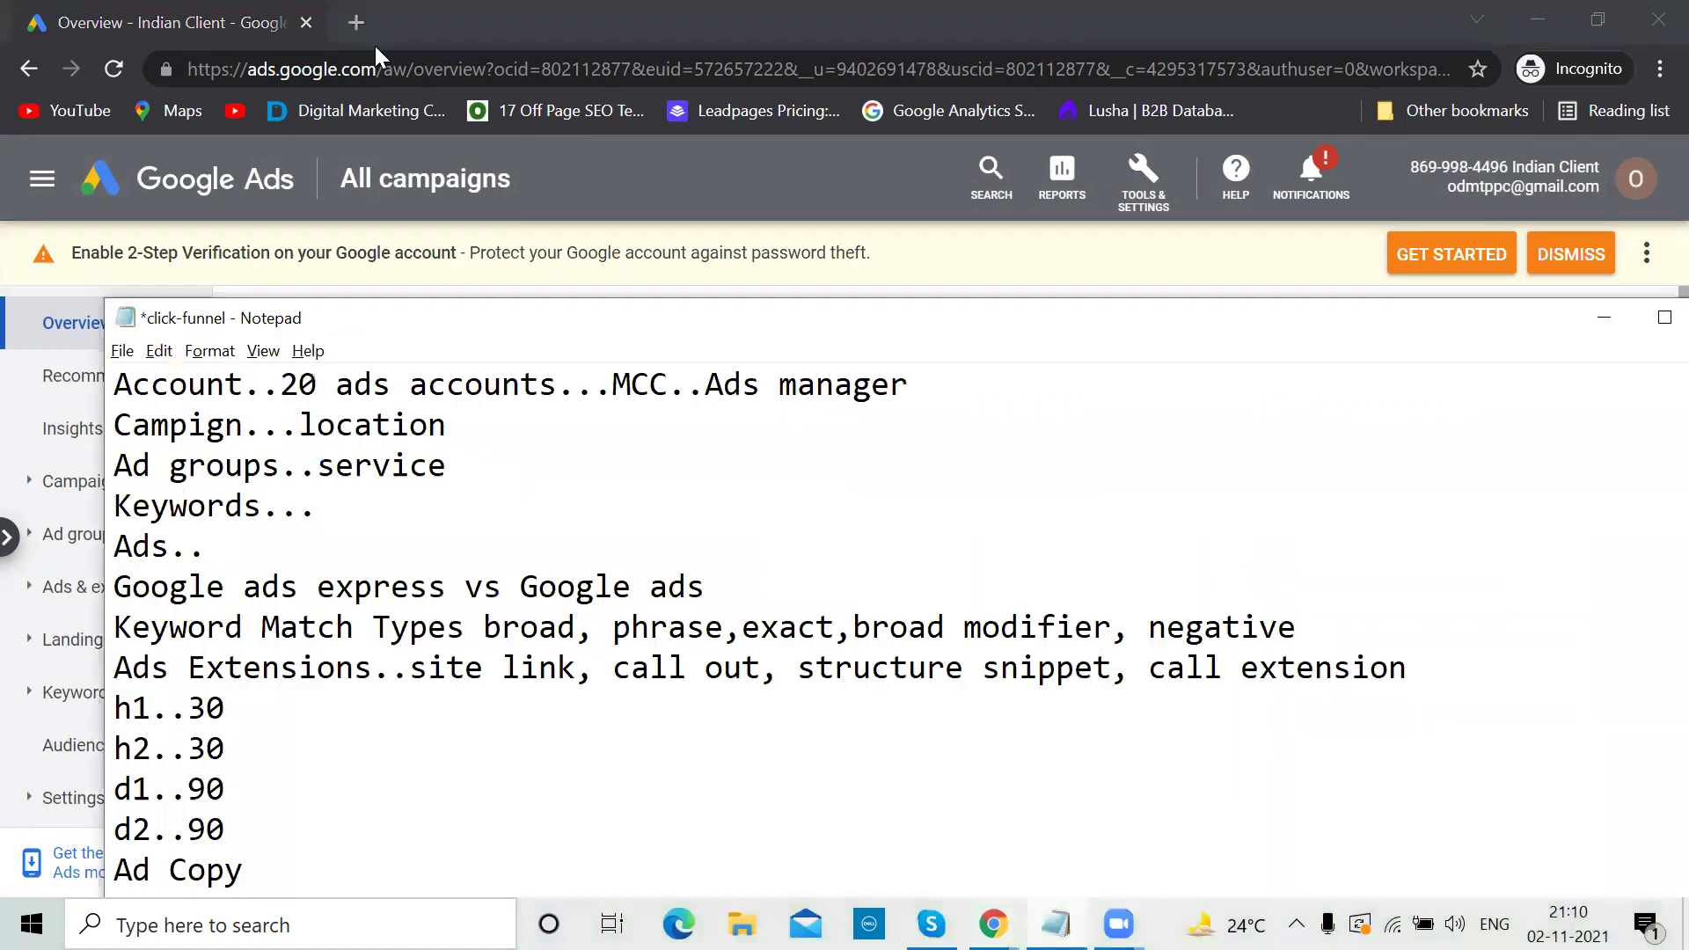
{"action": "left_click", "coordinate": [355, 22]}
{"action": "type", "text": "weddingshot.in"}
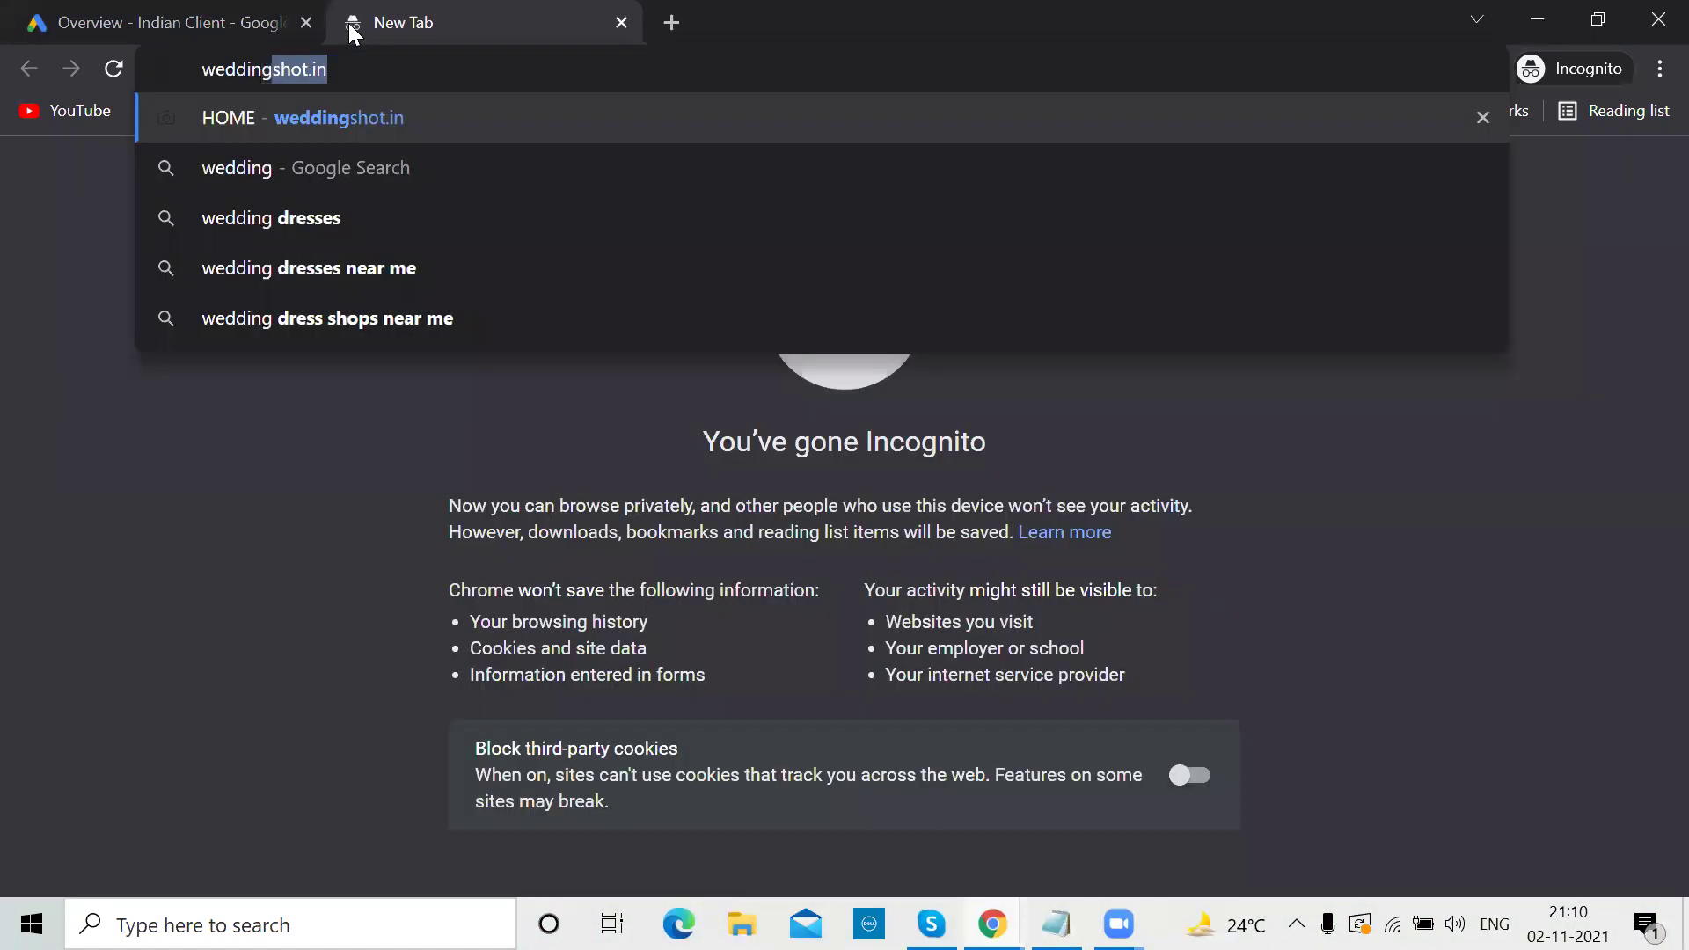
{"action": "key", "text": "Return"}
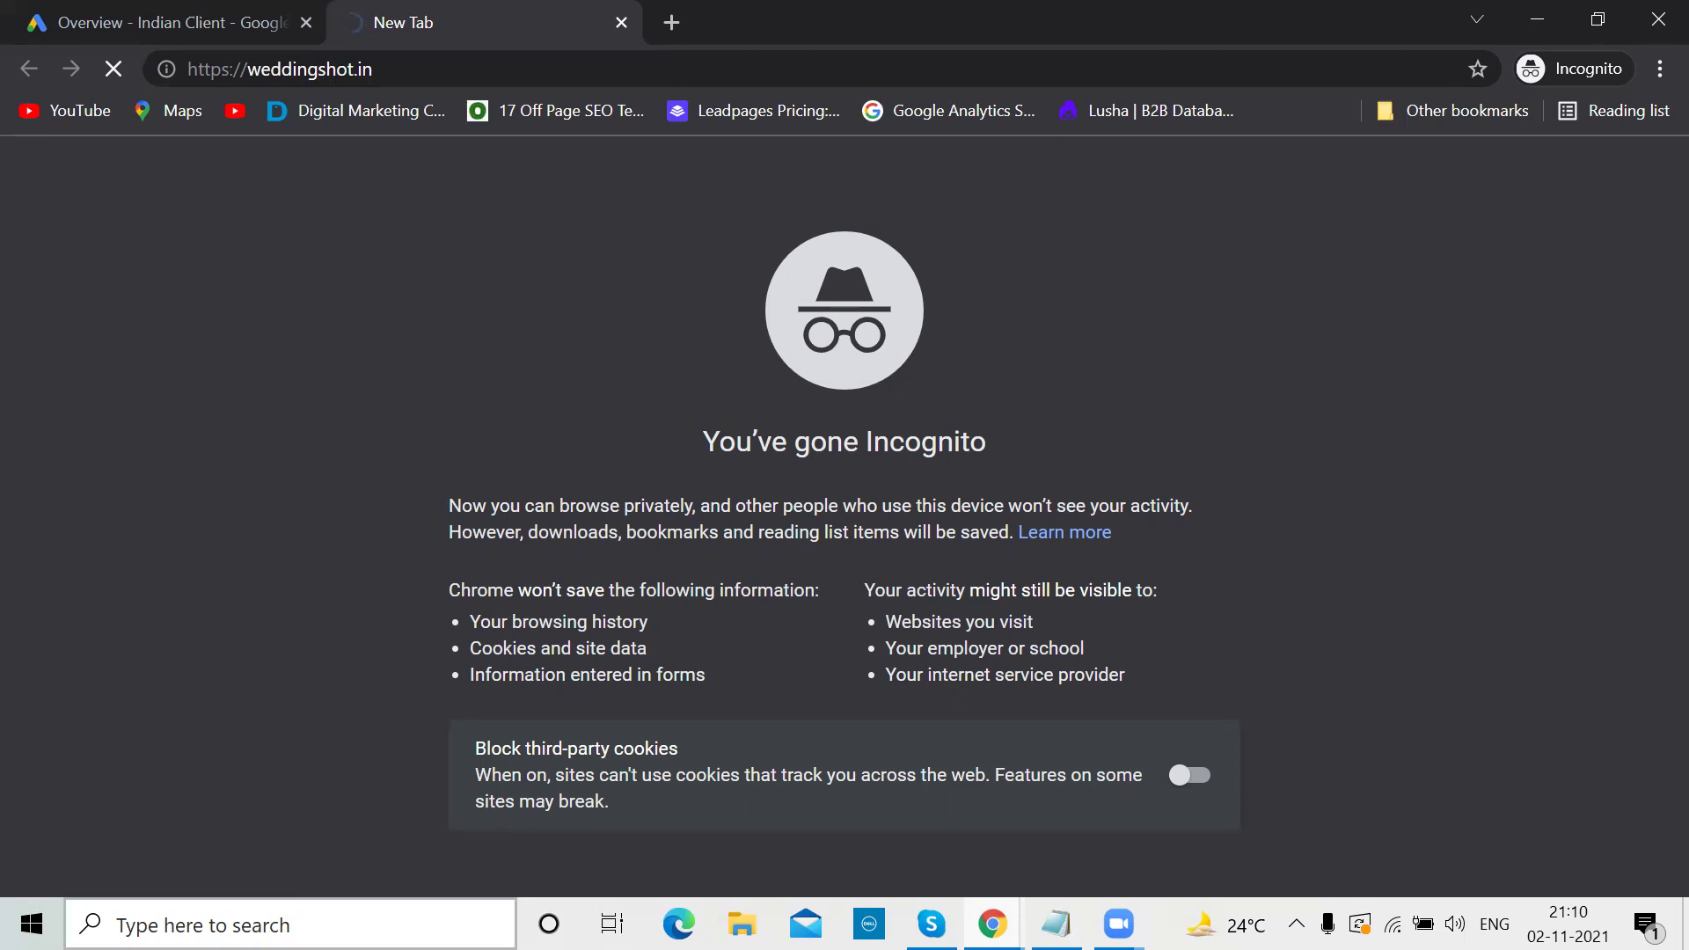
Launch Paint from the Windows taskbar search
{"action": "left_click", "coordinate": [264, 924]}
{"action": "type", "text": "paint"}
{"action": "key", "text": "Return"}
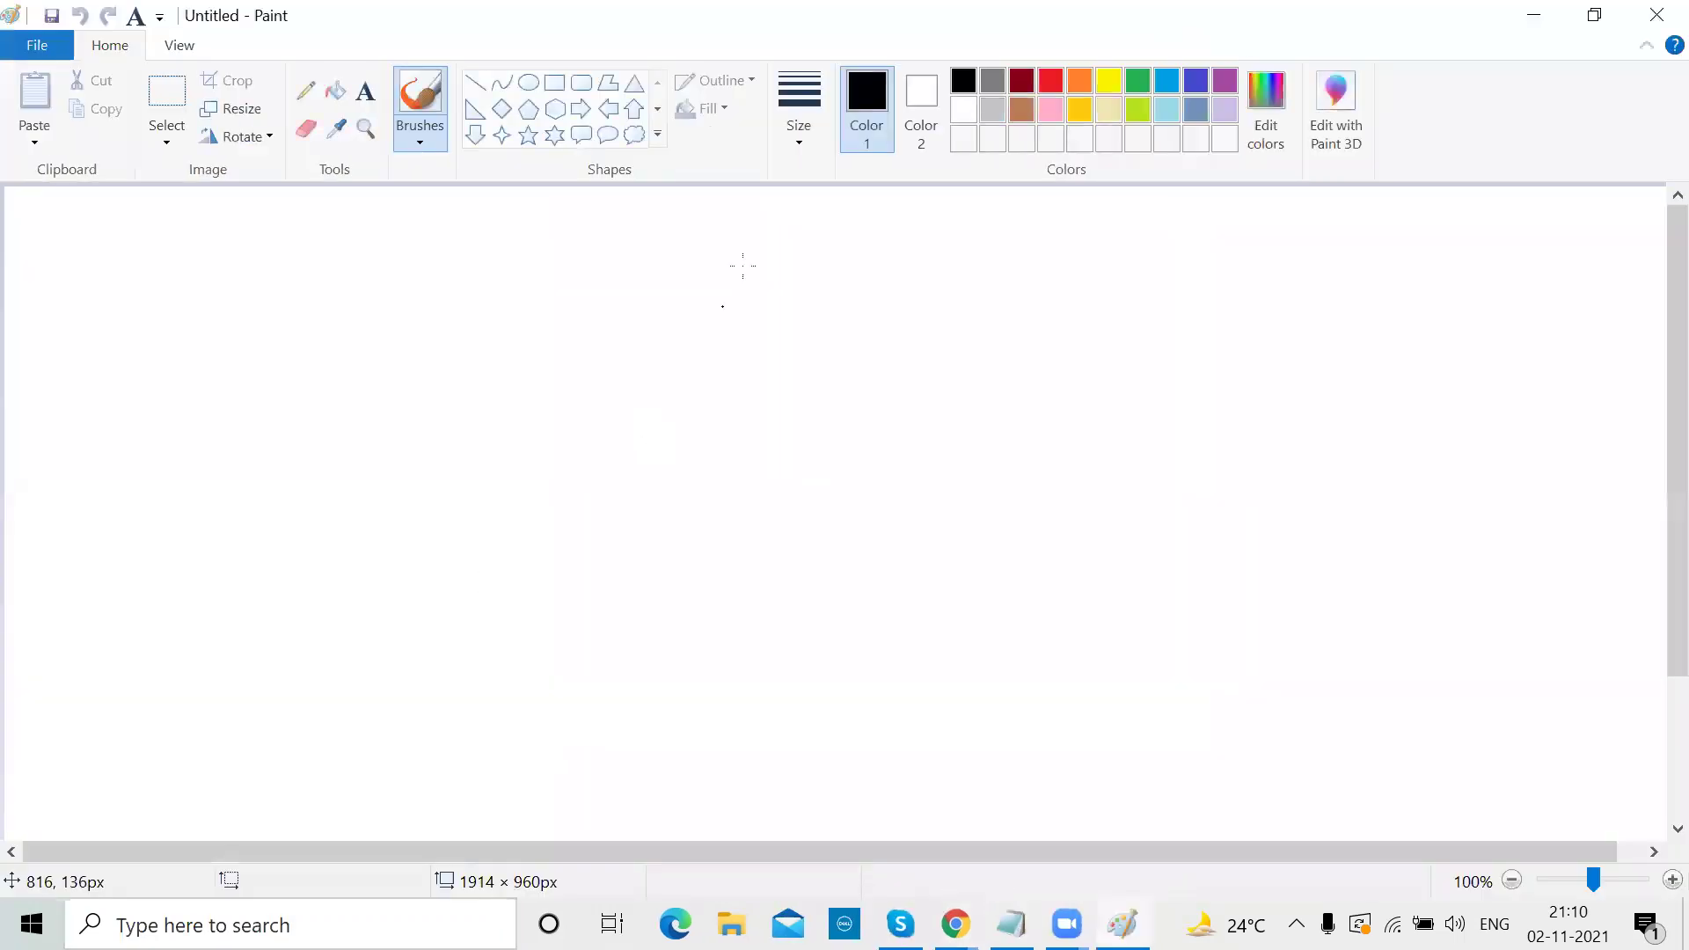
Add the 'Wedding Shot' heading with Hyderabad and Bangalore text labels beneath it
{"action": "left_click", "coordinate": [373, 92]}
{"action": "left_click_drag", "start_coordinate": [621, 242], "coordinate": [888, 312]}
{"action": "type", "text": "Wedding Shot"}
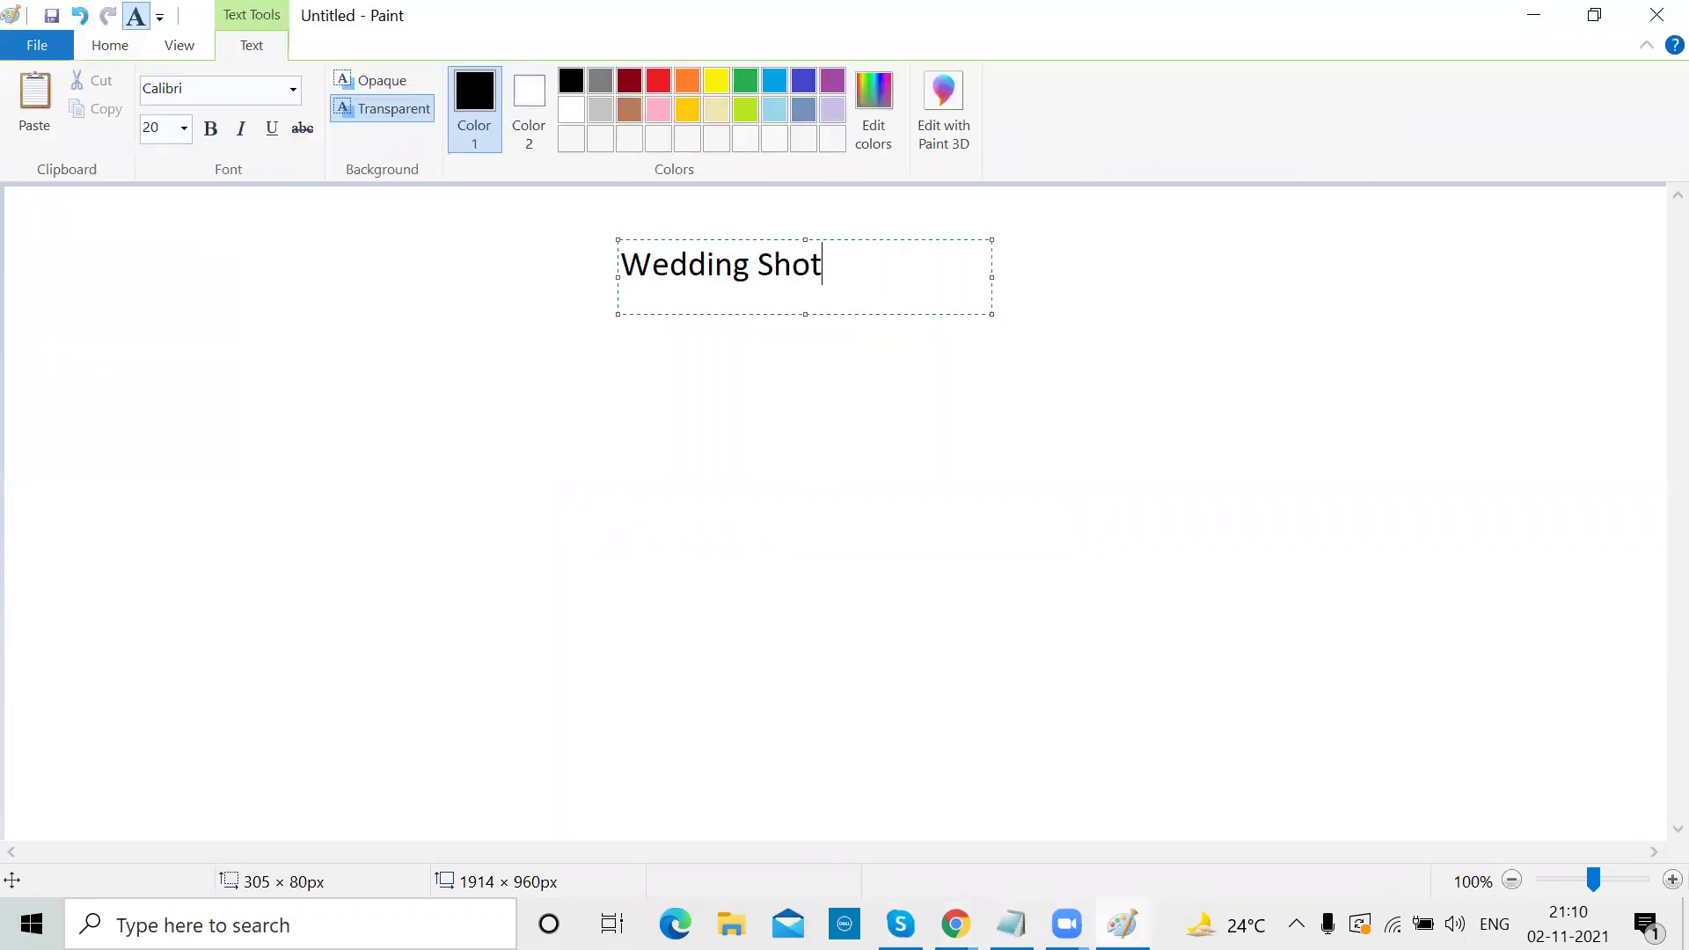
{"action": "left_click", "coordinate": [465, 325]}
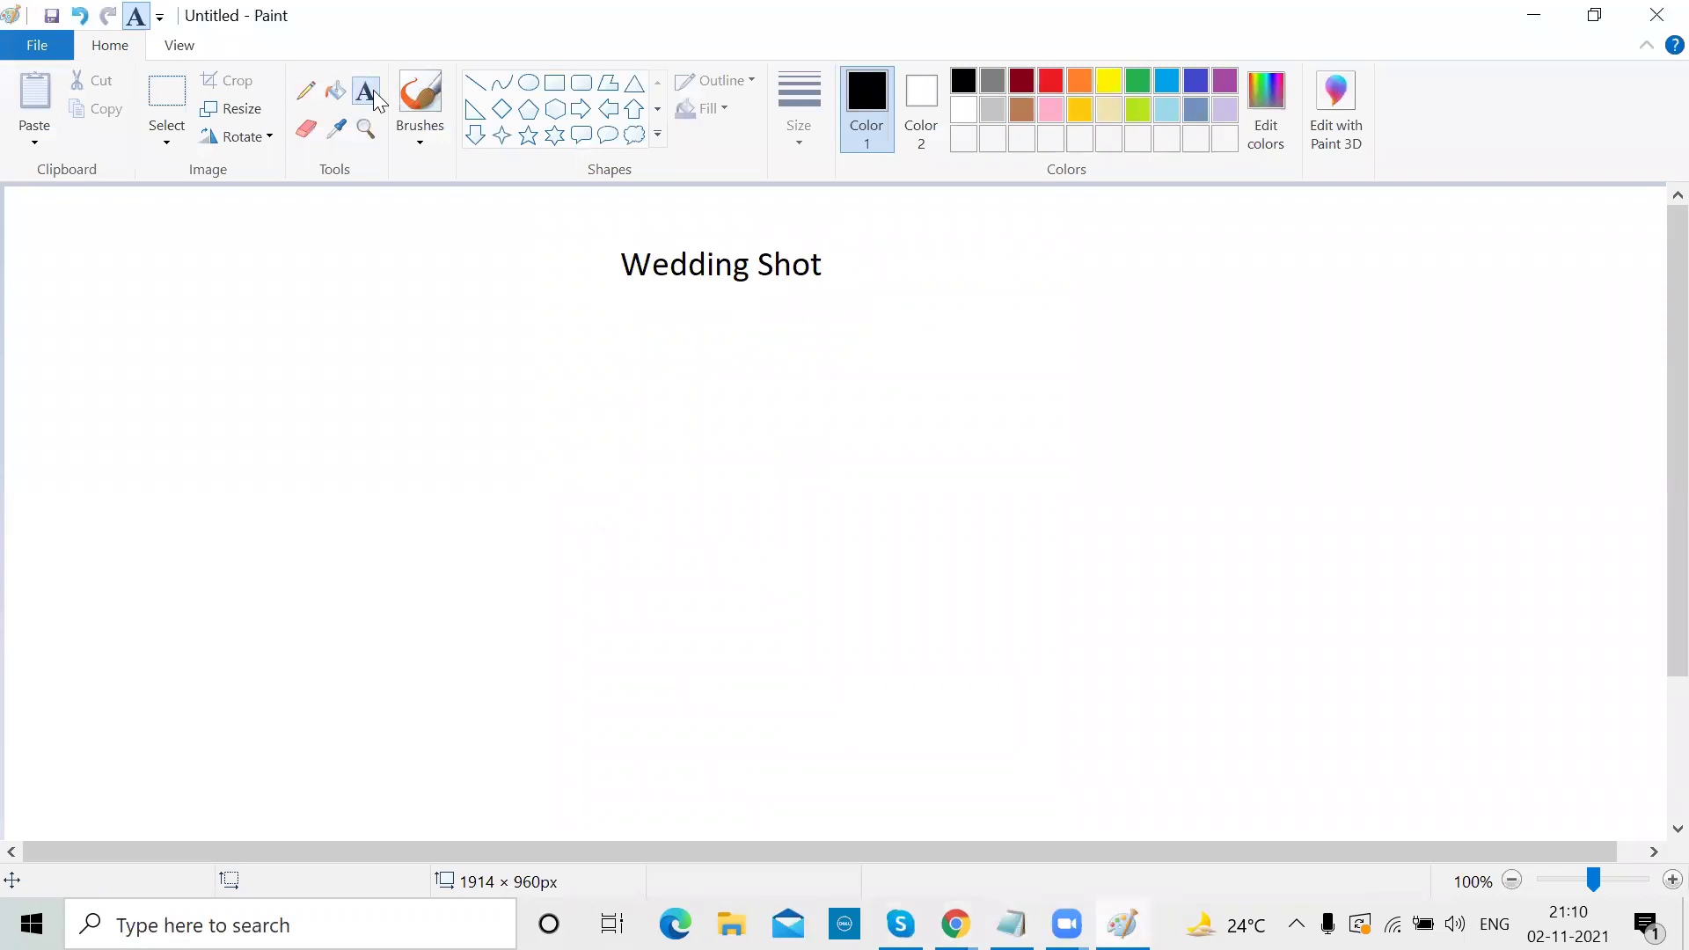
{"action": "left_click_drag", "start_coordinate": [335, 355], "coordinate": [584, 428]}
{"action": "type", "text": "Hyderabad"}
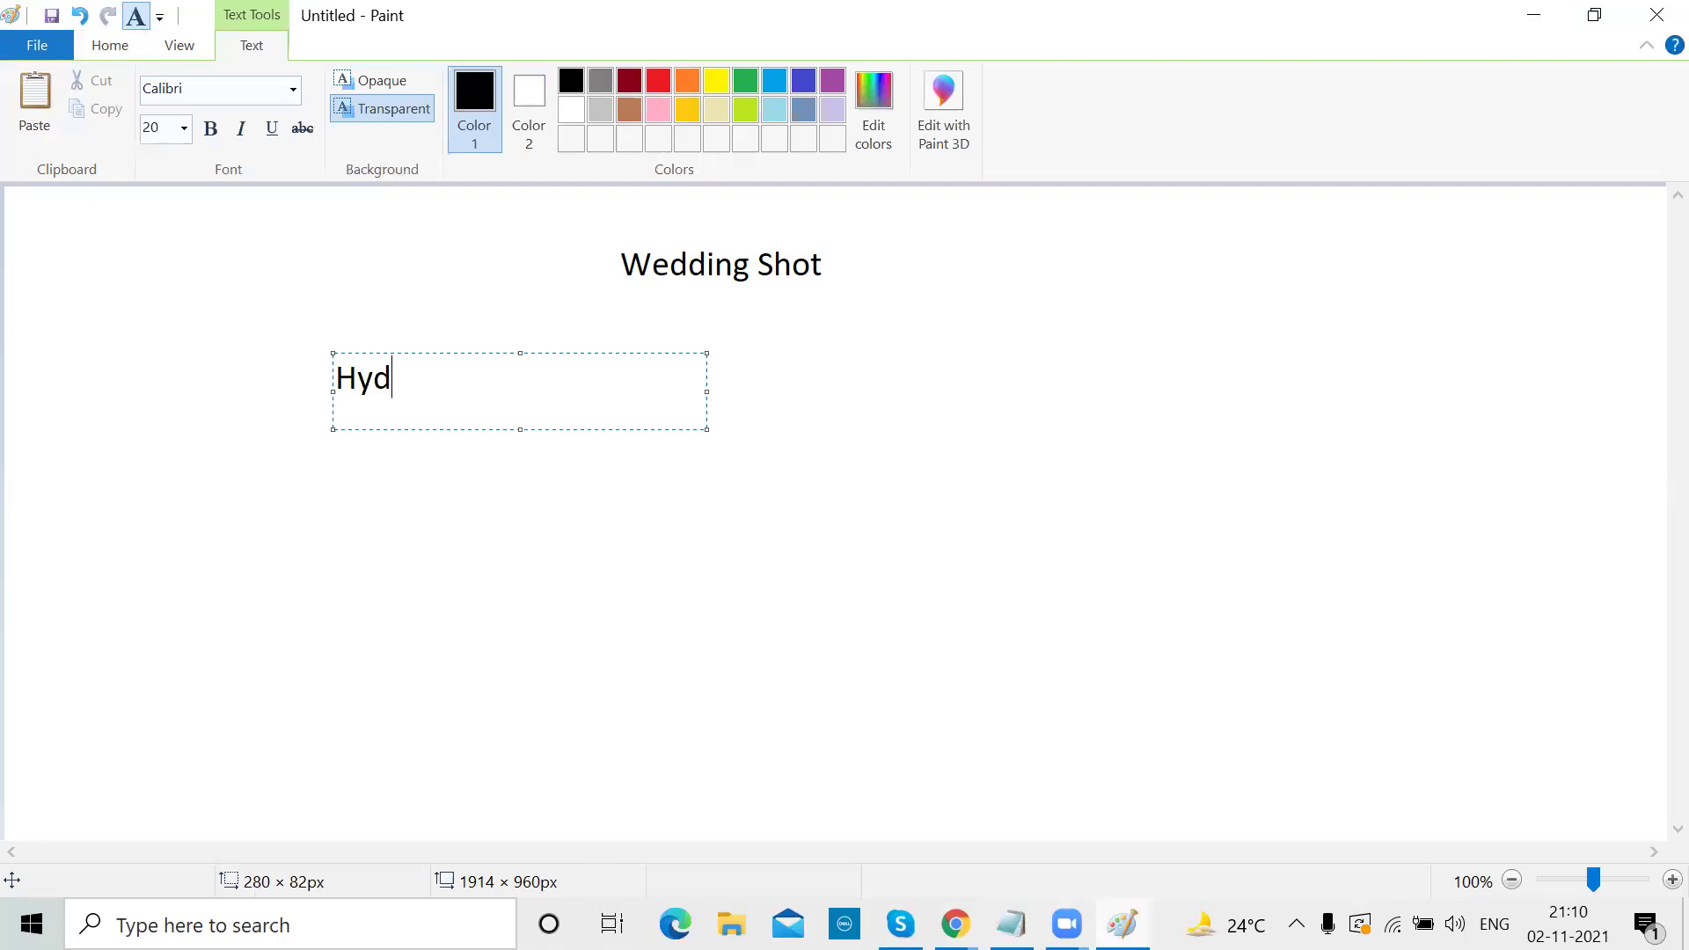
{"action": "left_click", "coordinate": [998, 454]}
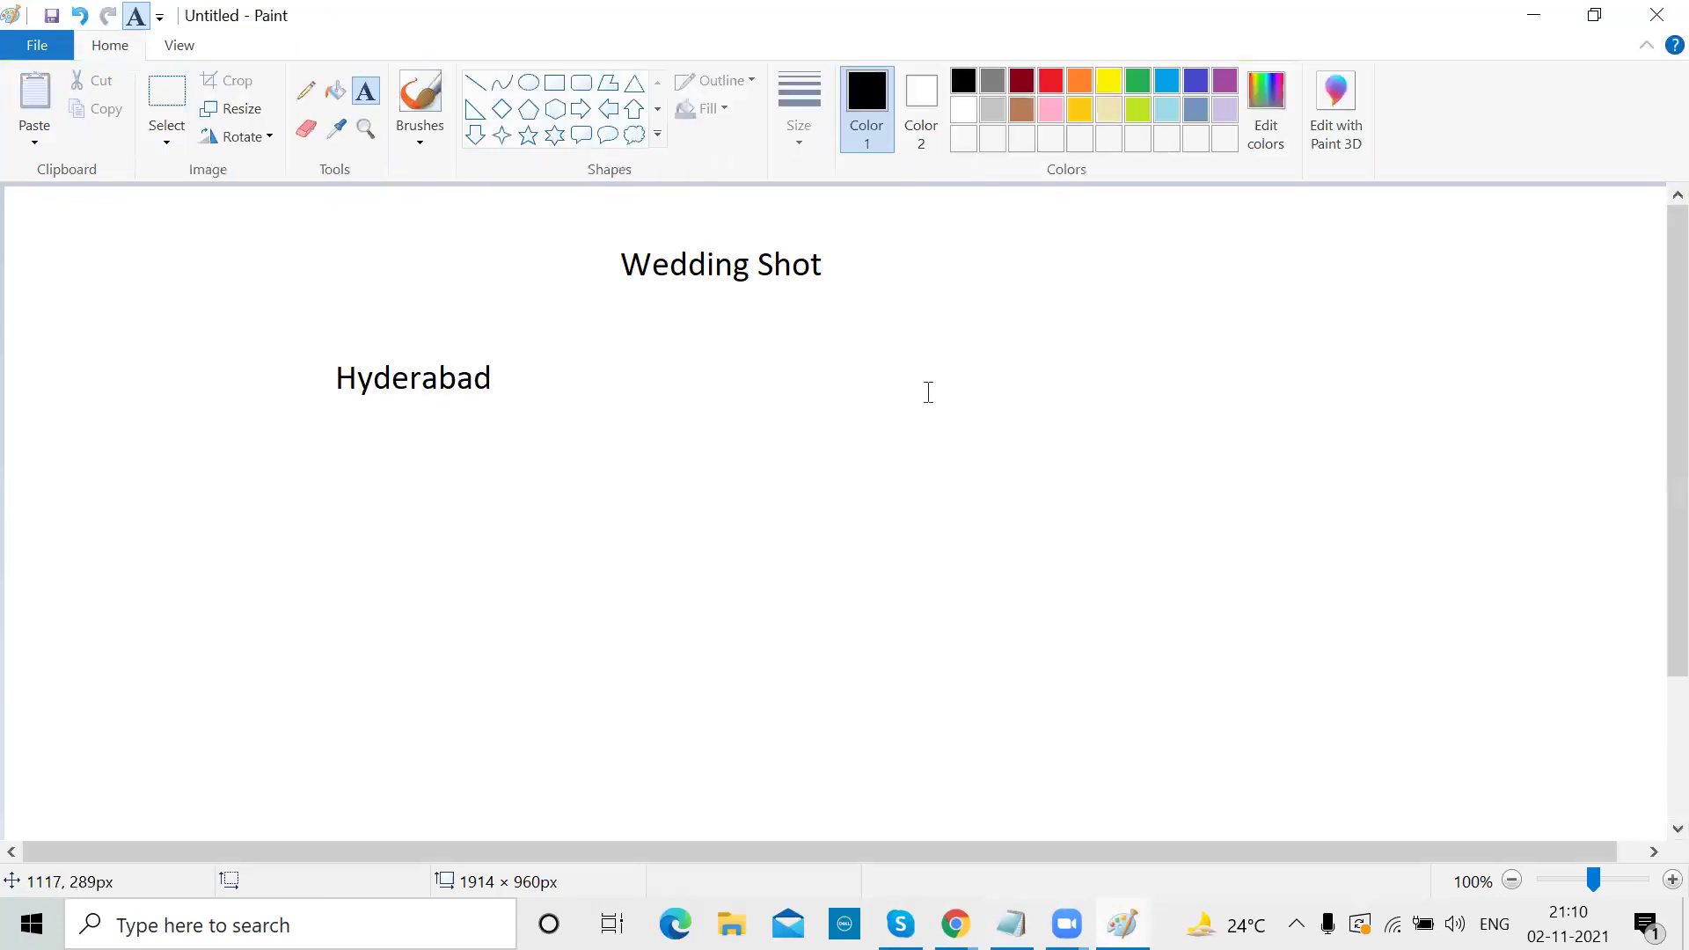
{"action": "left_click_drag", "start_coordinate": [882, 349], "coordinate": [1212, 396]}
{"action": "type", "text": "Bang"}
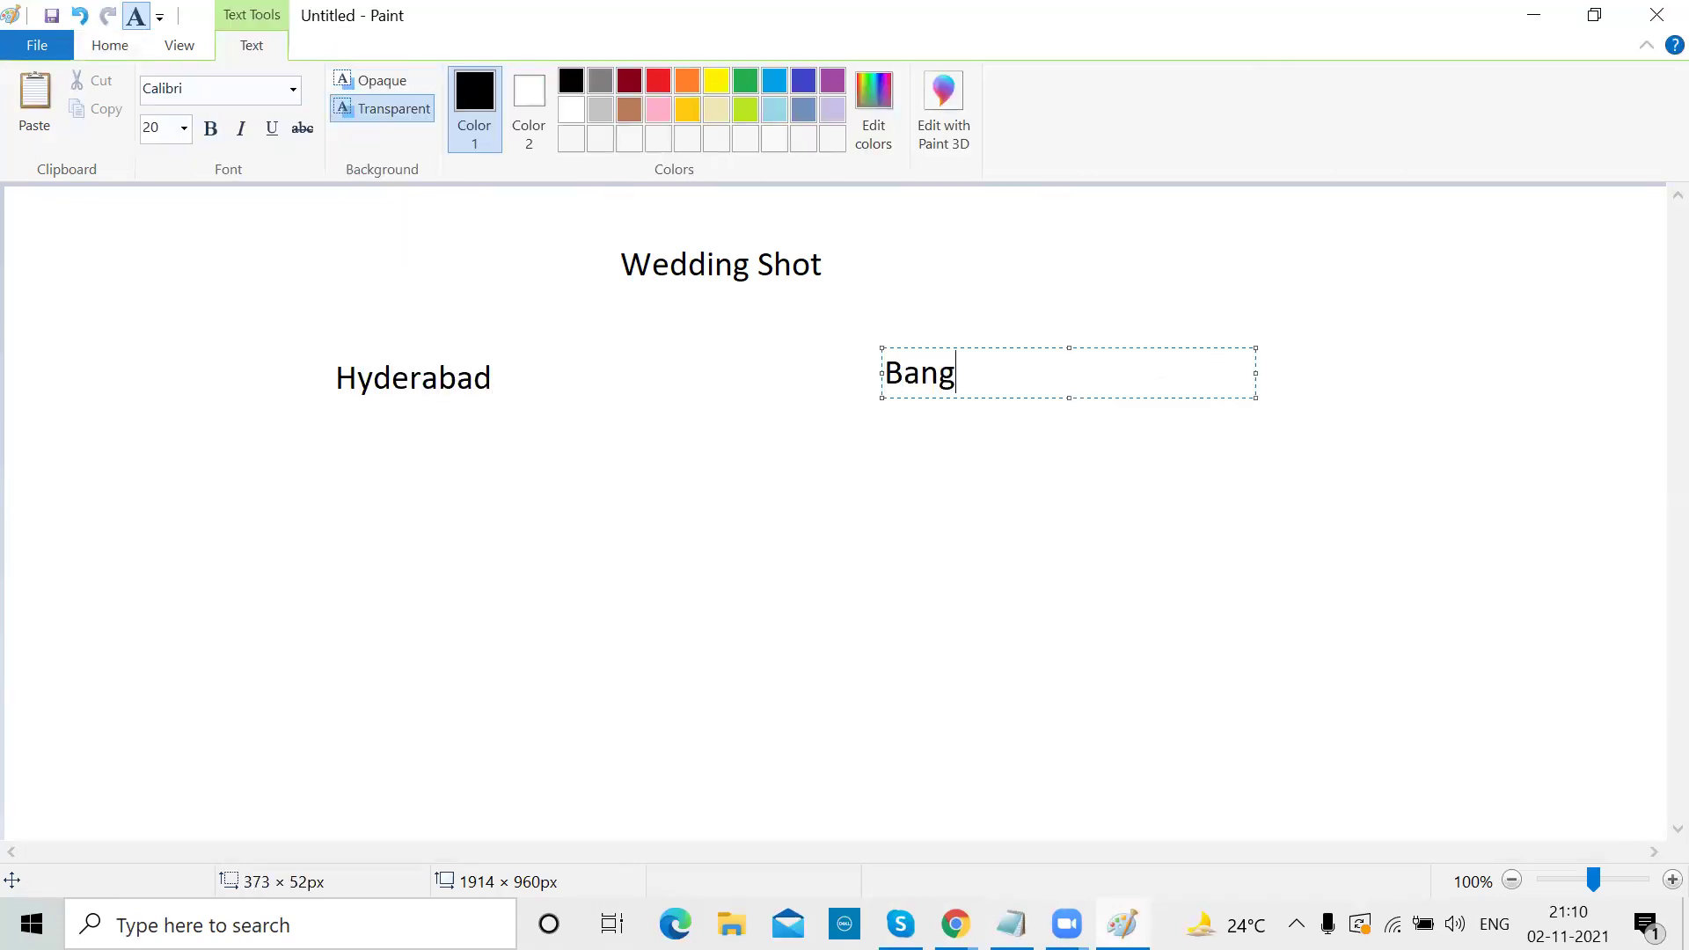
{"action": "type", "text": "alore"}
{"action": "left_click", "coordinate": [1243, 241]}
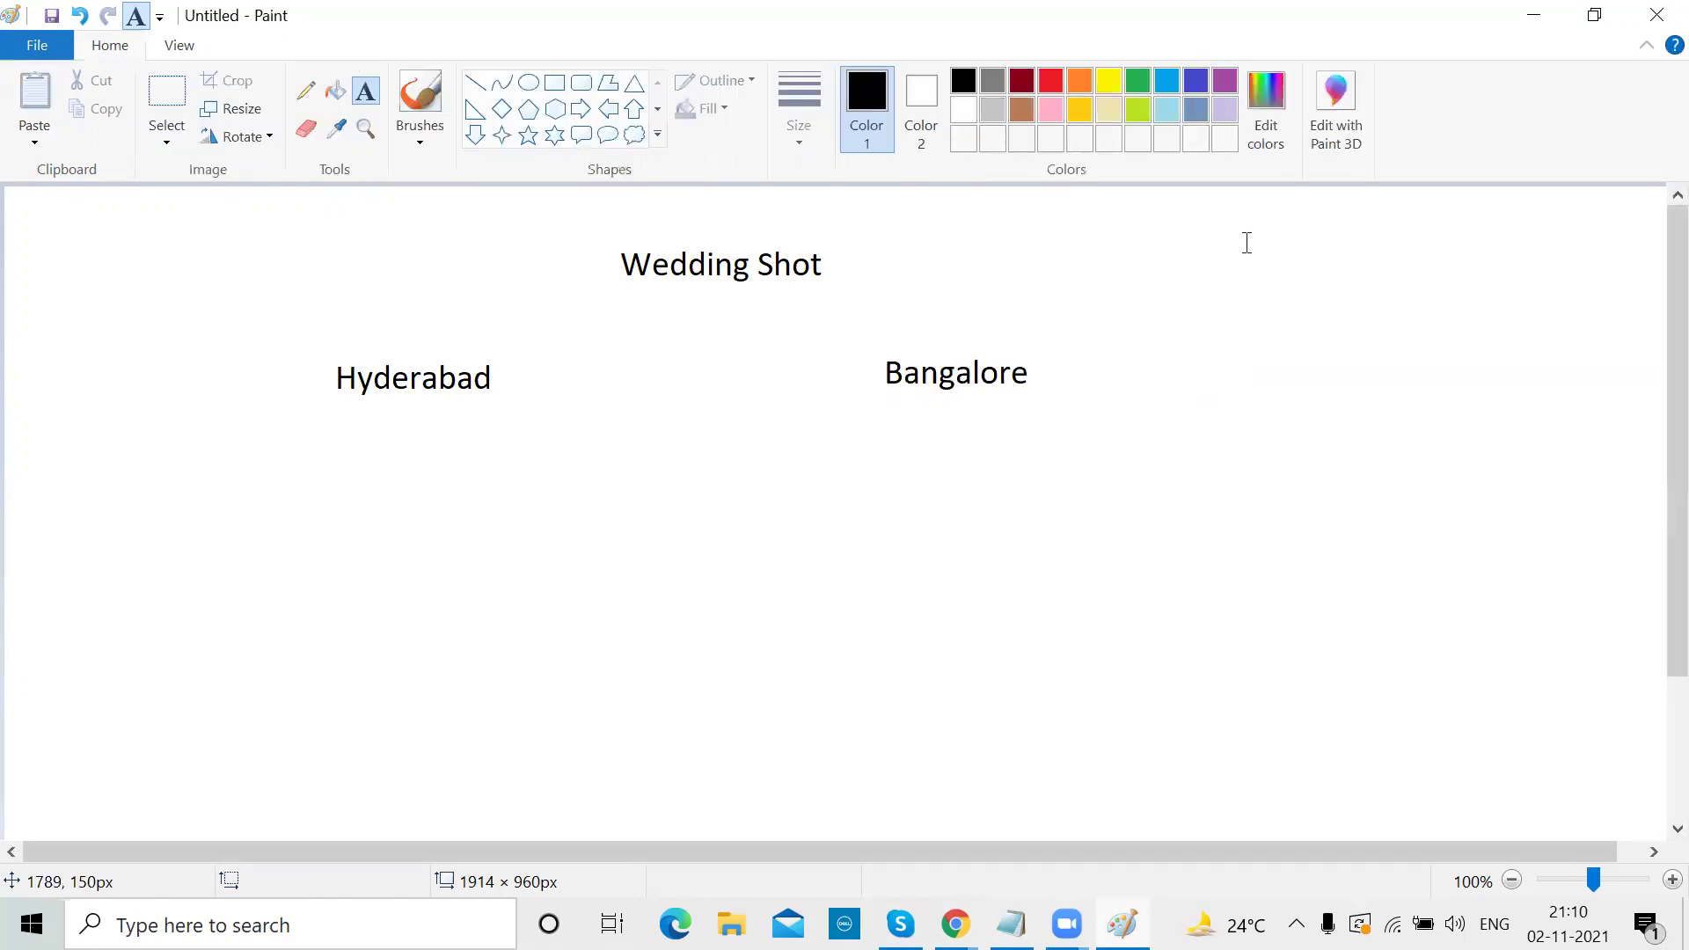
Add Wedding and Candid labels under both Hyderabad and Bangalore
{"action": "left_click_drag", "start_coordinate": [134, 486], "coordinate": [411, 551]}
{"action": "type", "text": "Wedding"}
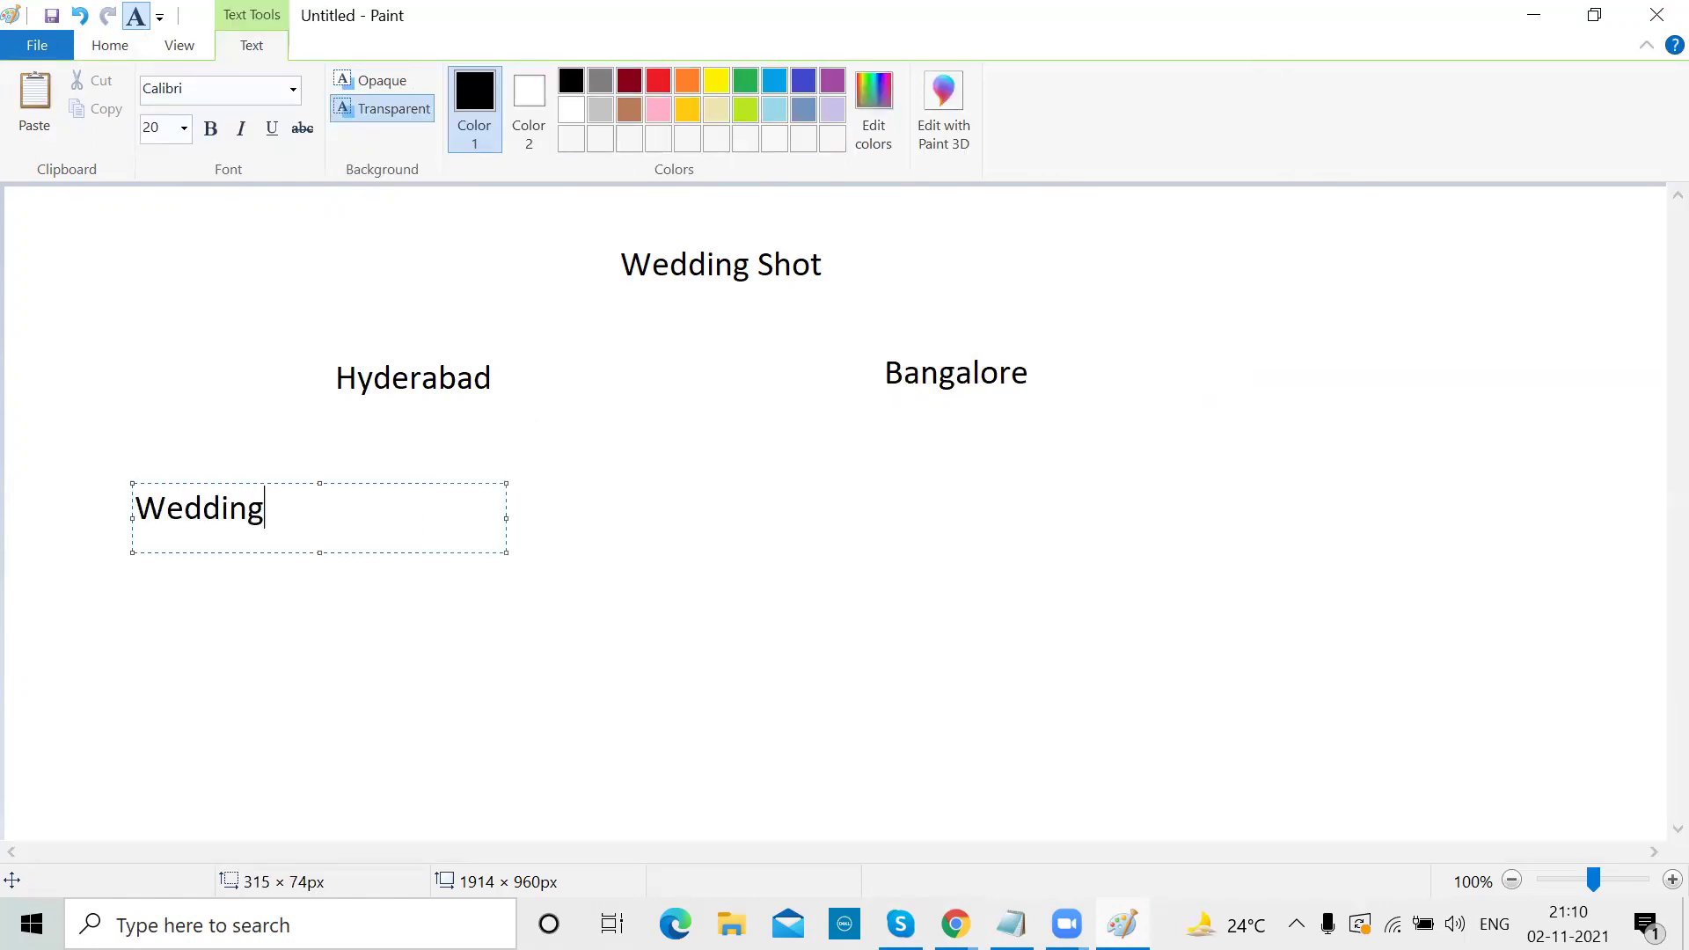
{"action": "left_click", "coordinate": [630, 588]}
{"action": "left_click_drag", "start_coordinate": [435, 477], "coordinate": [687, 513]}
{"action": "type", "text": "Candid"}
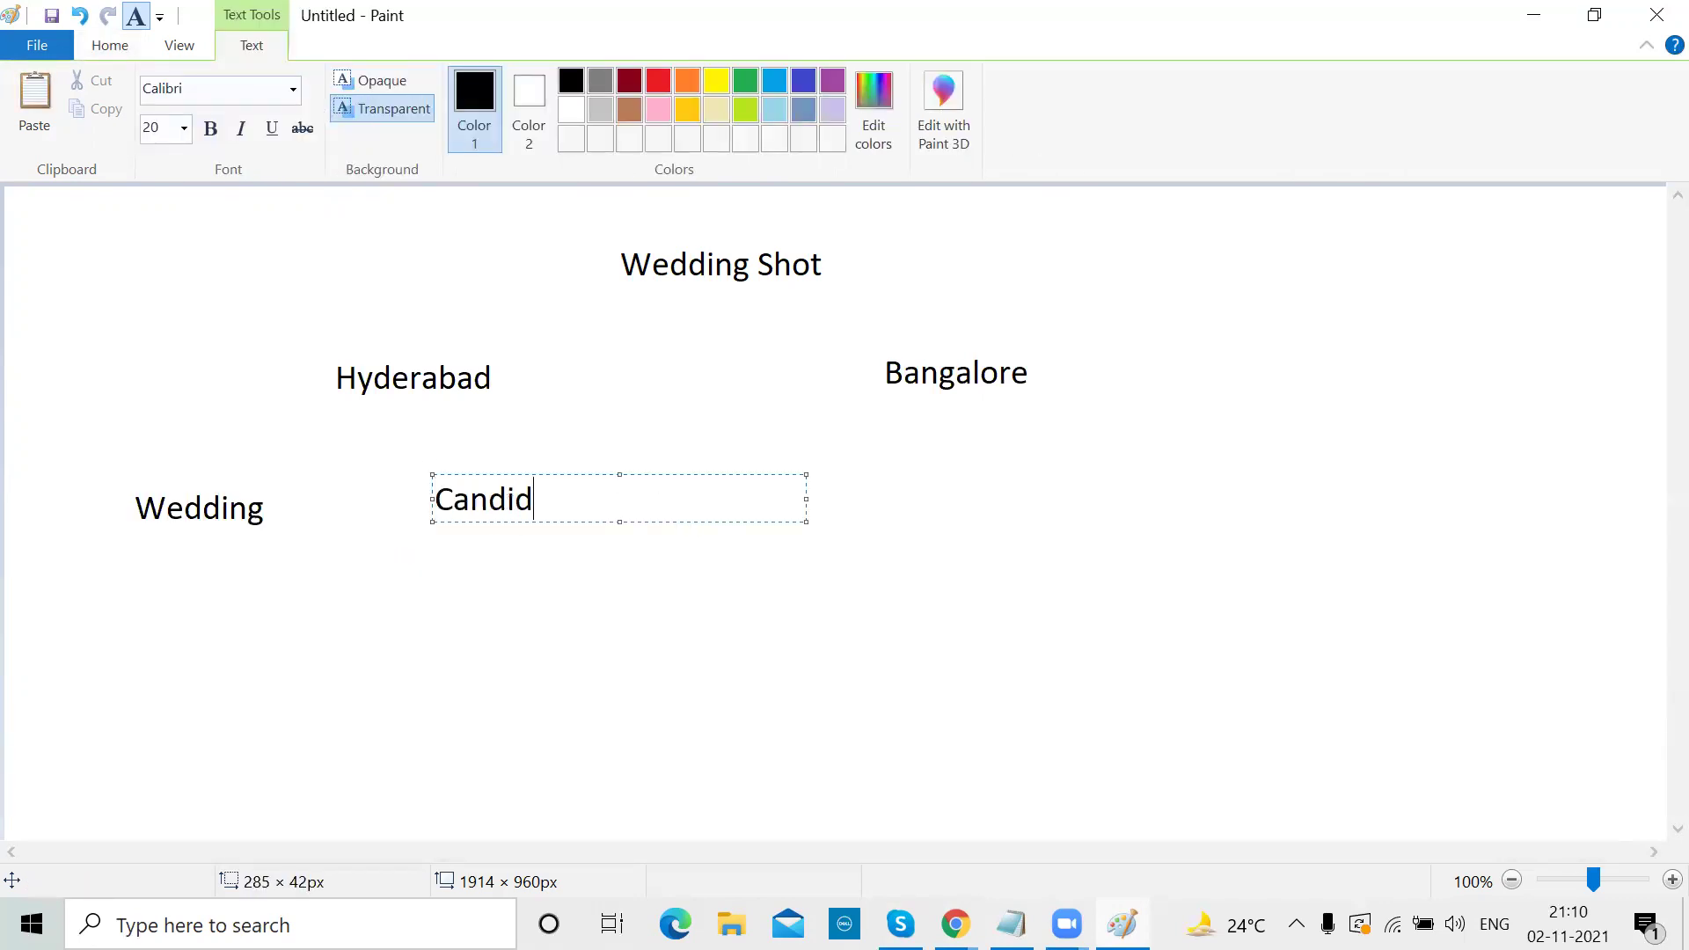
{"action": "left_click", "coordinate": [931, 535]}
{"action": "left_click_drag", "start_coordinate": [745, 456], "coordinate": [991, 512]}
{"action": "type", "text": "Wedding"}
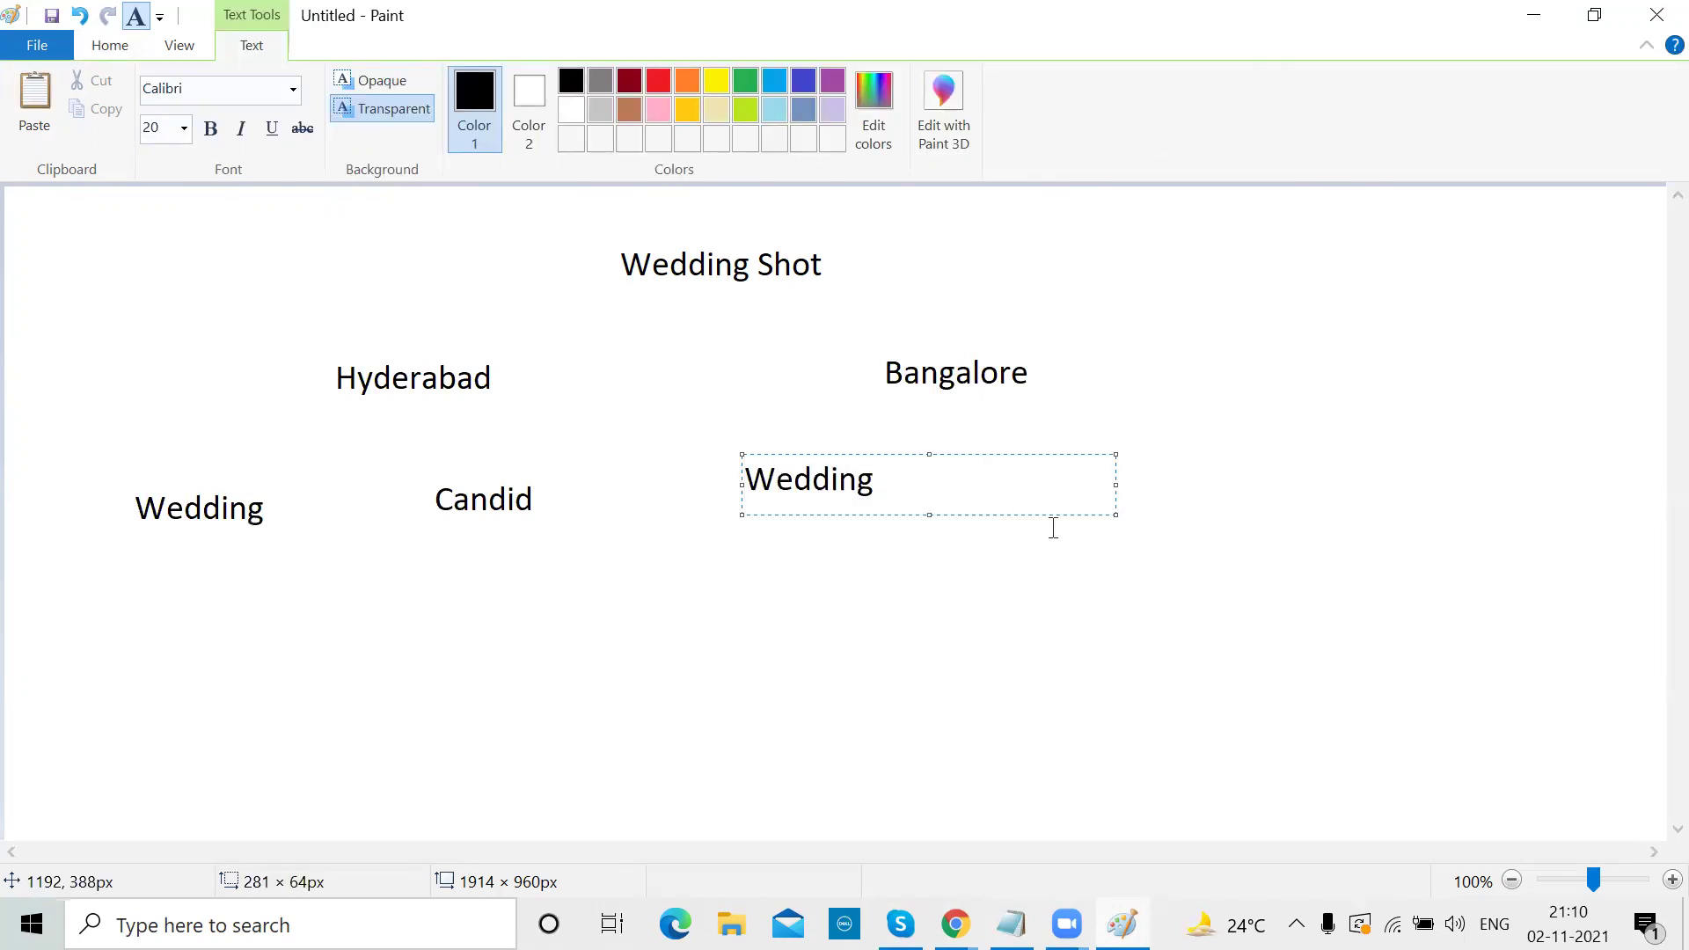
{"action": "left_click", "coordinate": [1053, 528]}
{"action": "left_click_drag", "start_coordinate": [1052, 460], "coordinate": [1259, 503]}
{"action": "type", "text": "Candid"}
{"action": "left_click", "coordinate": [1373, 356]}
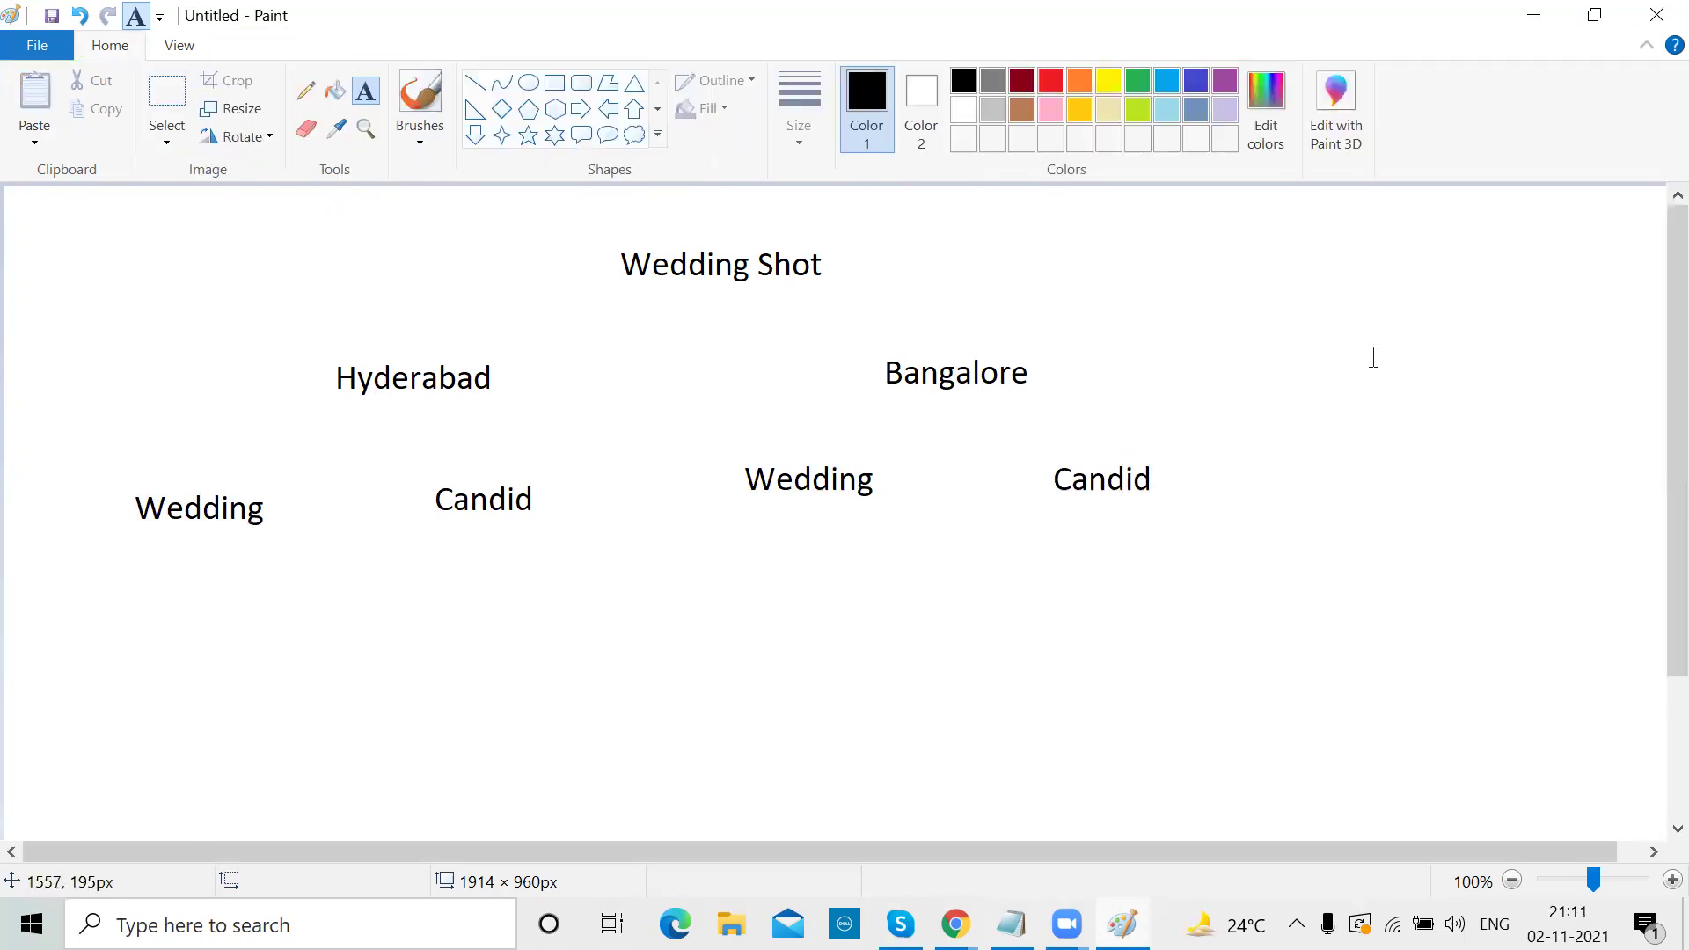
{"action": "left_click_drag", "start_coordinate": [39, 579], "coordinate": [402, 743]}
Type 'Best wedding photographers in hyd' and 'best cabdid photographers in Hyderabad' in text boxes under Wedding and Candid
{"action": "type", "text": "Best w"}
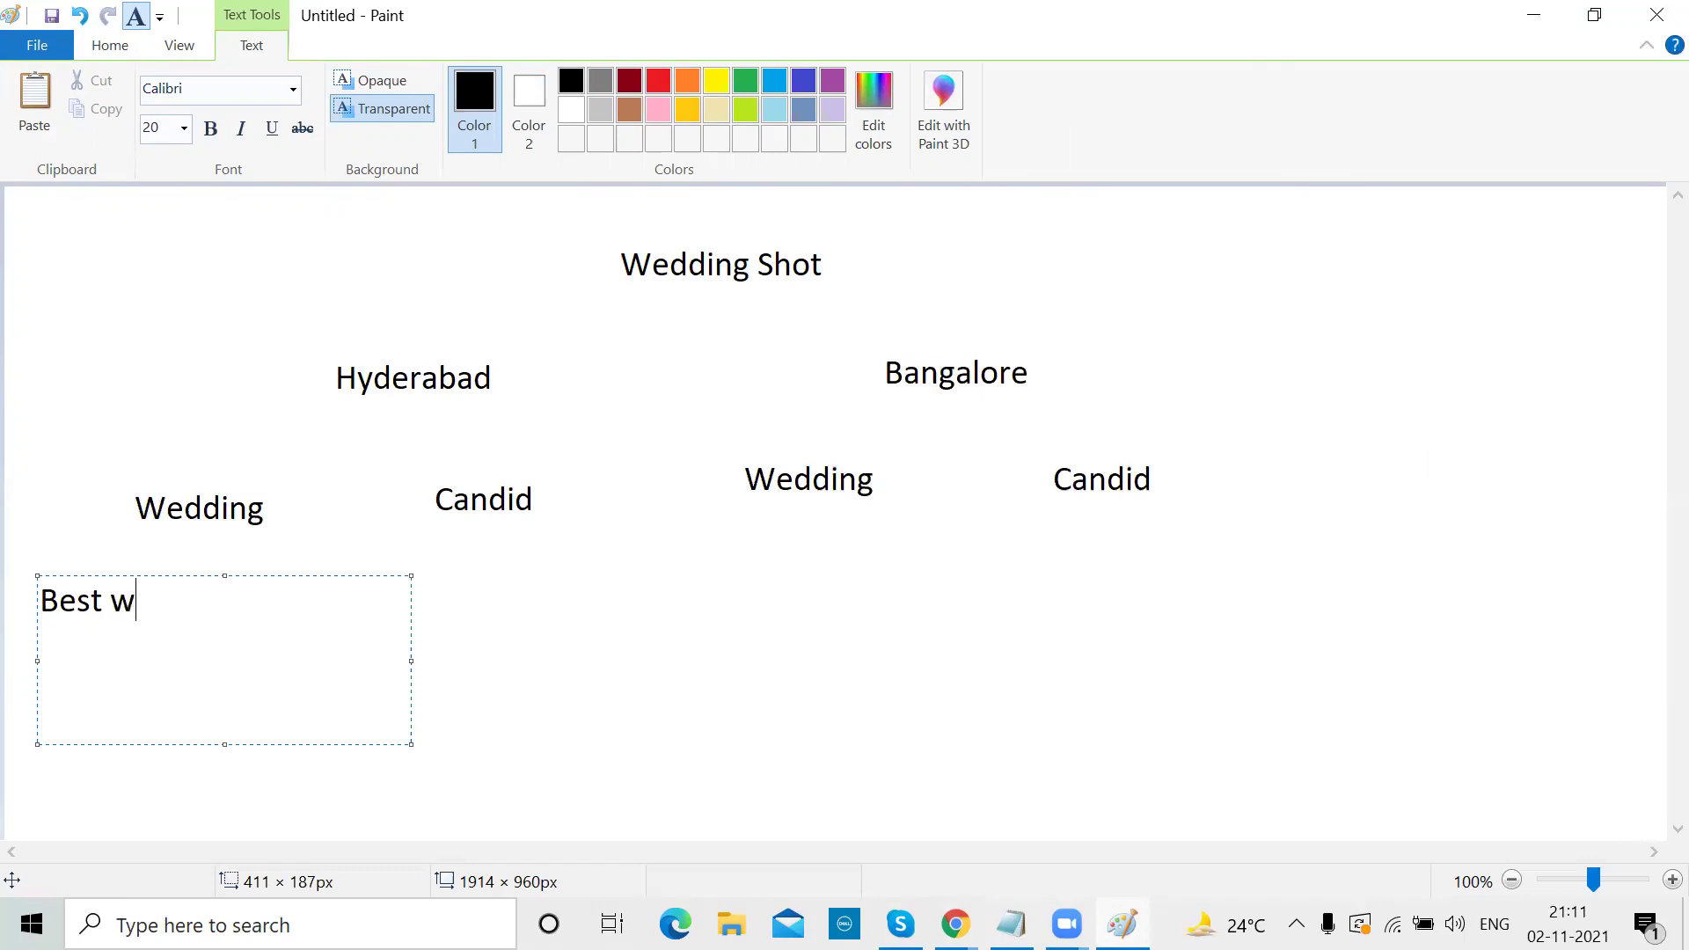
{"action": "type", "text": "edding photogr"}
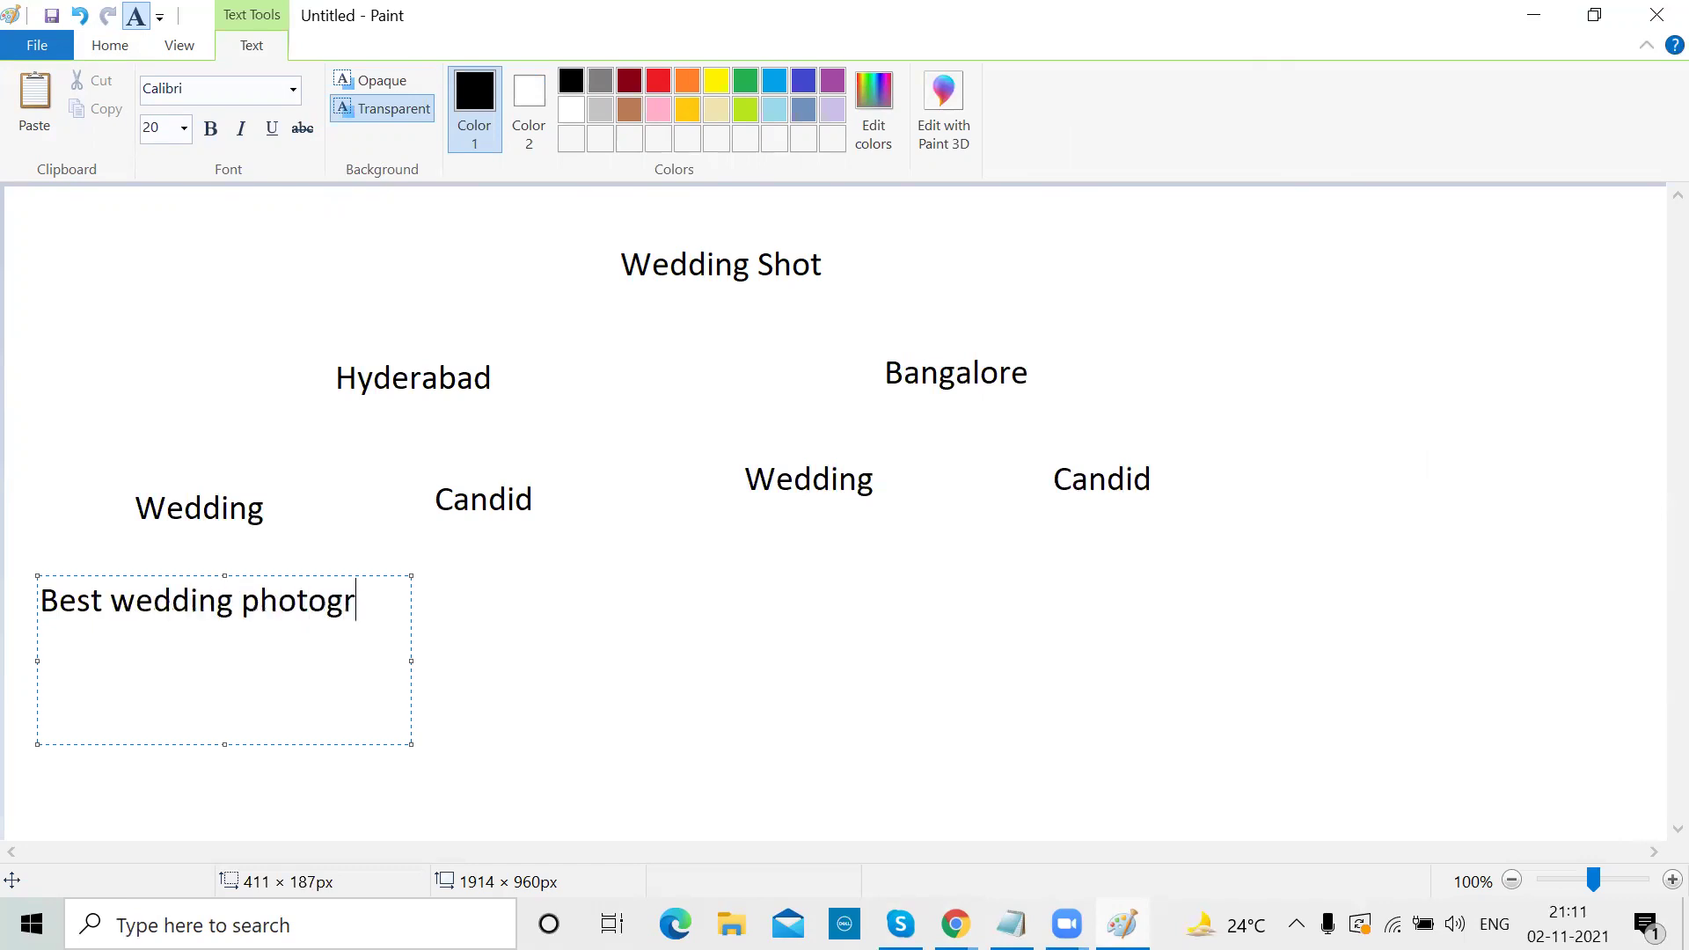
{"action": "type", "text": "aphers in hyd"}
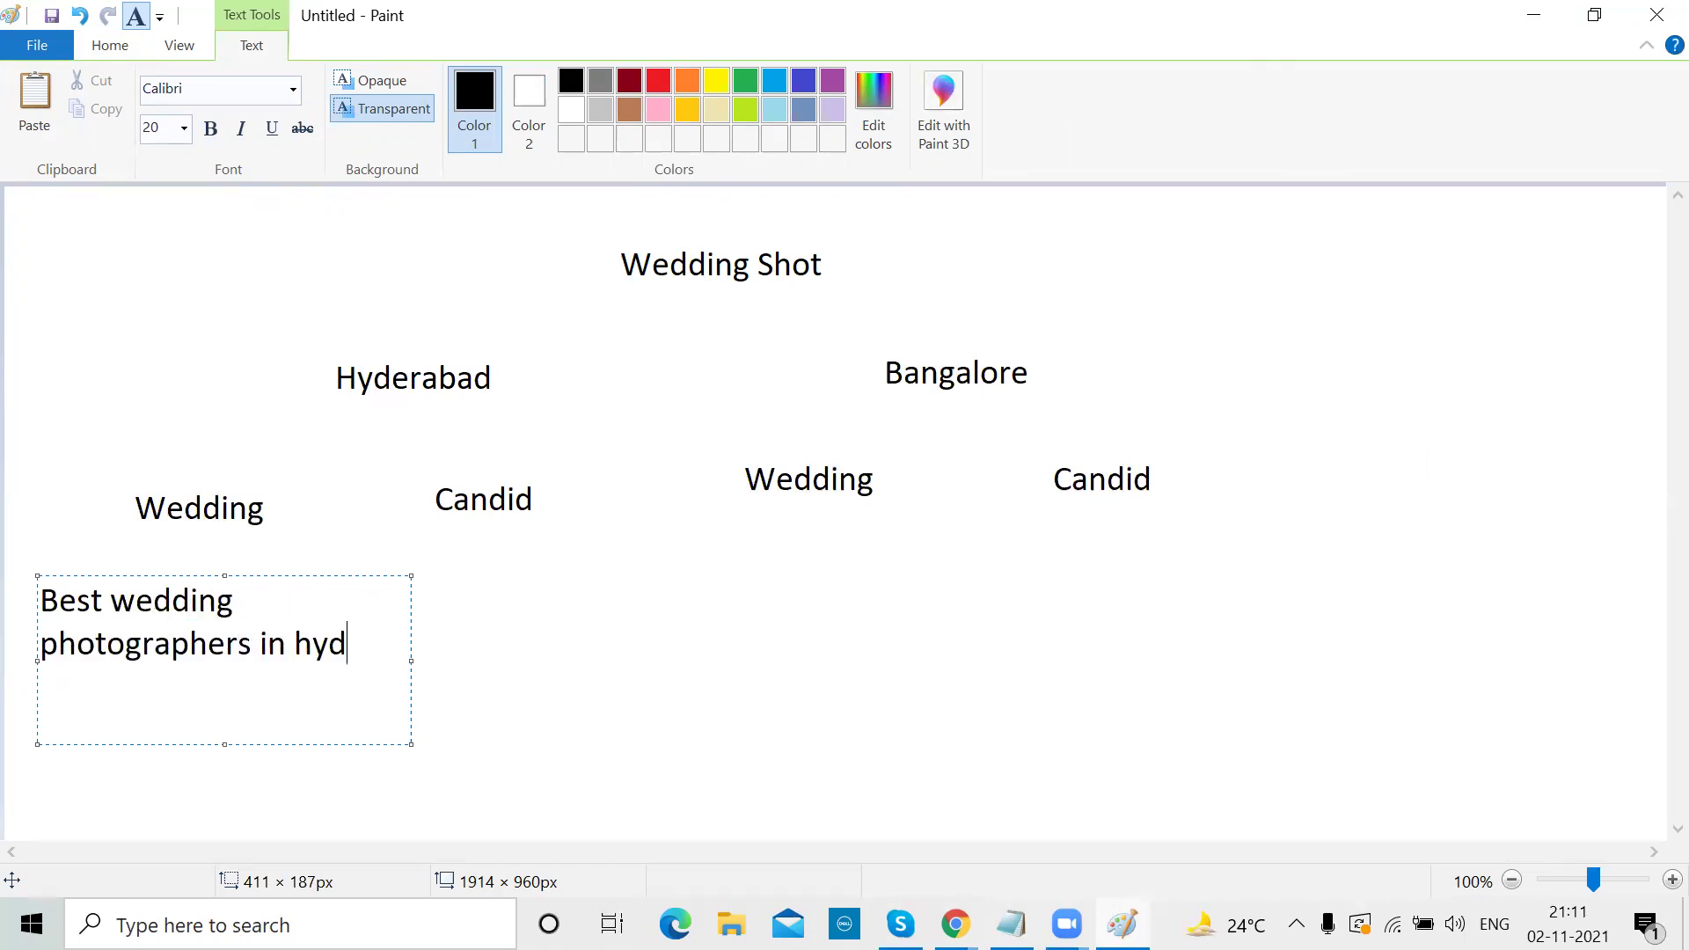
{"action": "left_click", "coordinate": [412, 664]}
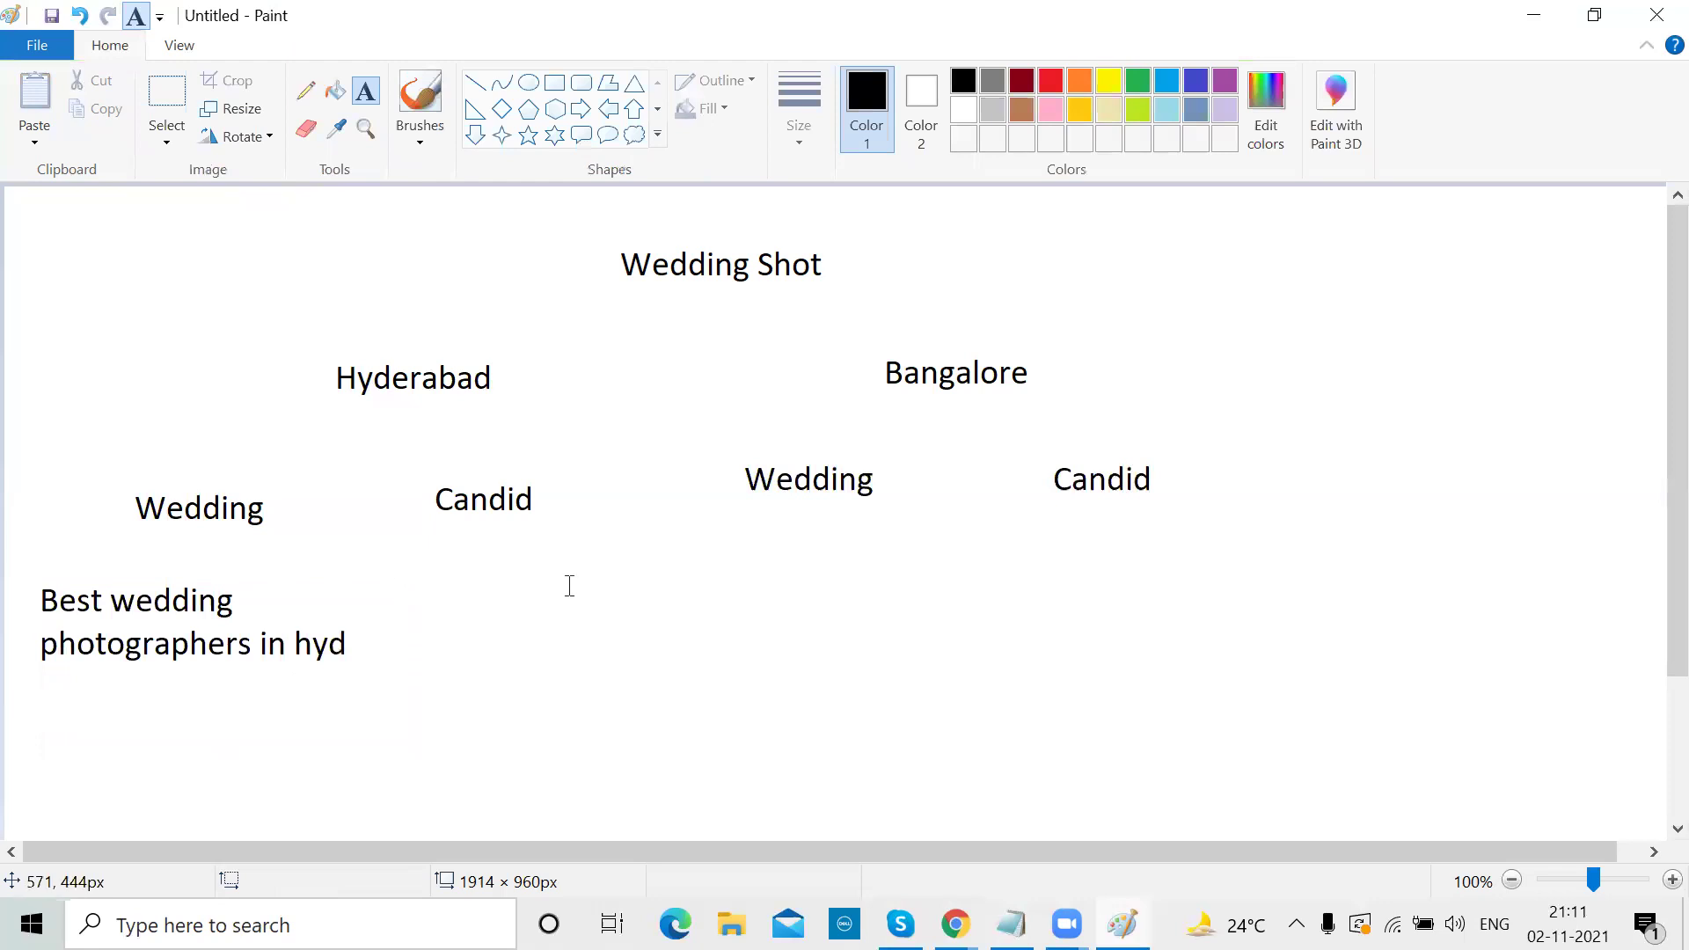
{"action": "left_click_drag", "start_coordinate": [440, 574], "coordinate": [626, 644]}
{"action": "left_click_drag", "start_coordinate": [726, 678], "coordinate": [754, 683]}
{"action": "type", "text": "best cabdid"}
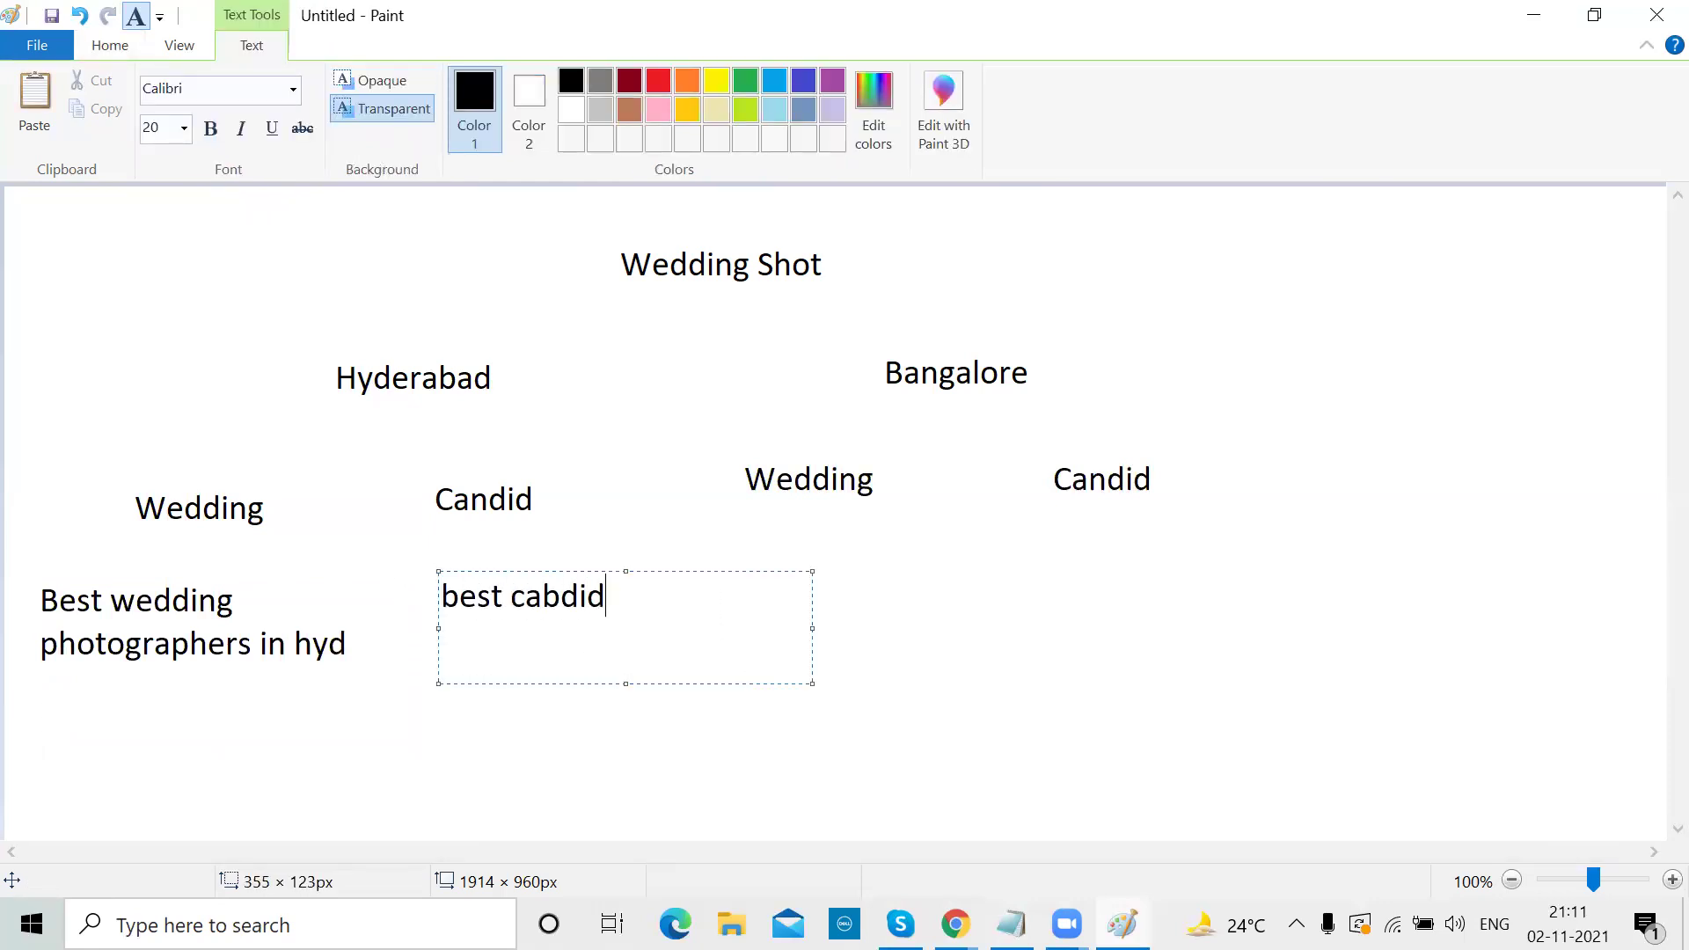
{"action": "type", "text": " photographe"}
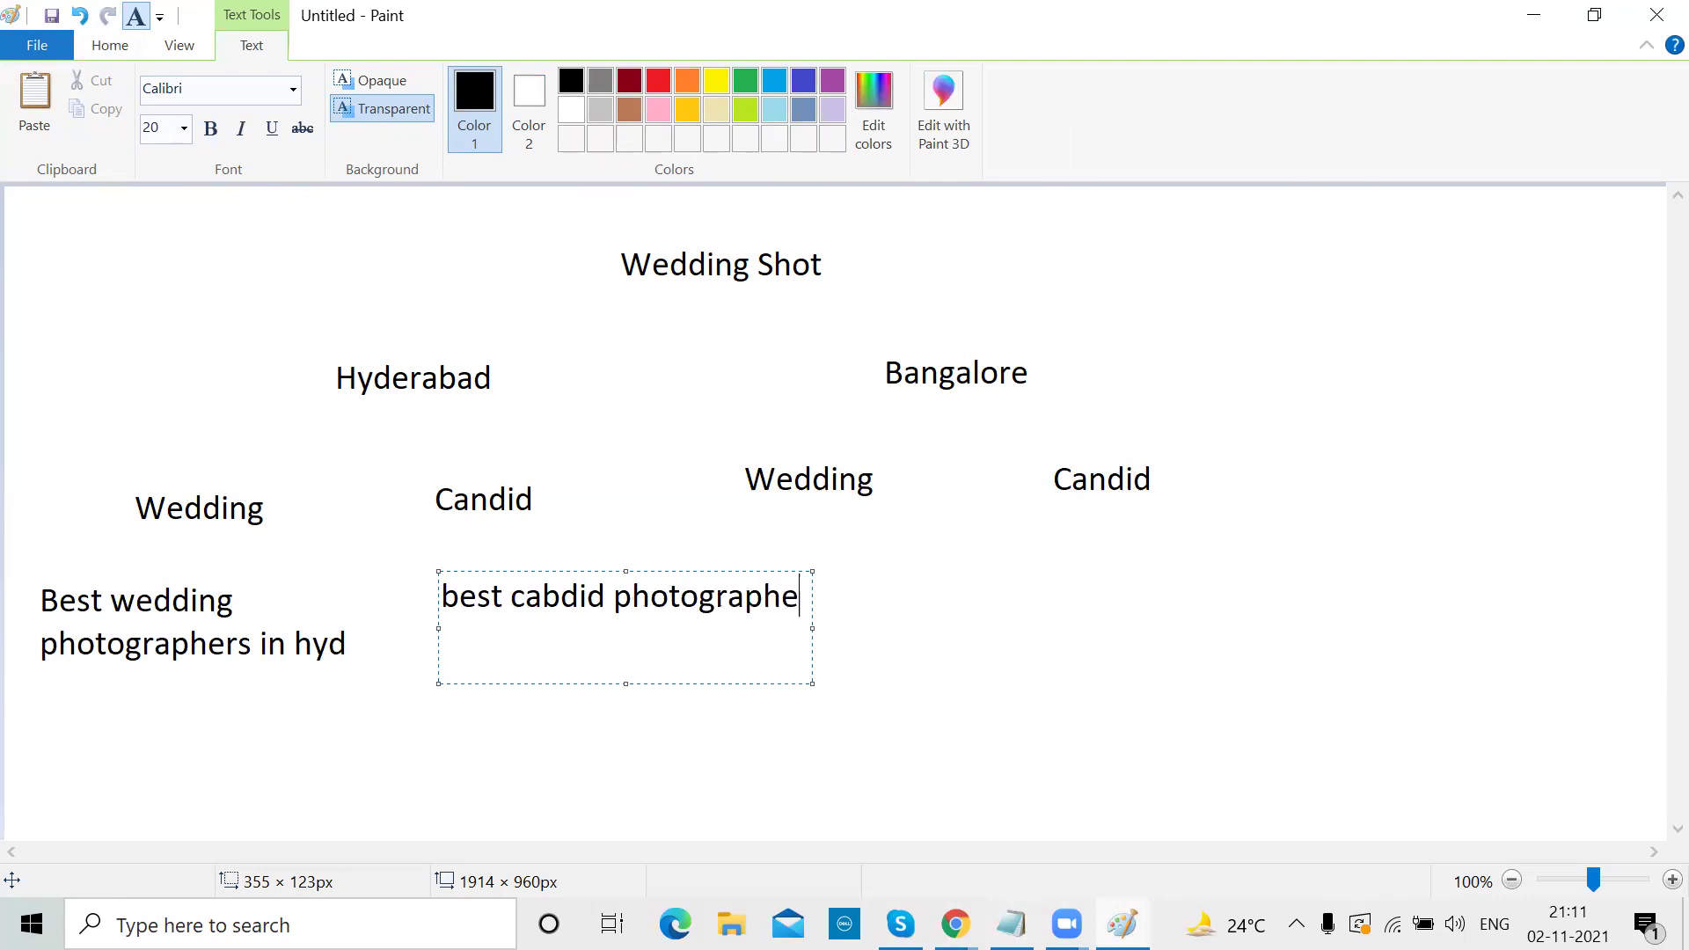
{"action": "type", "text": "rs in Hyderabad"}
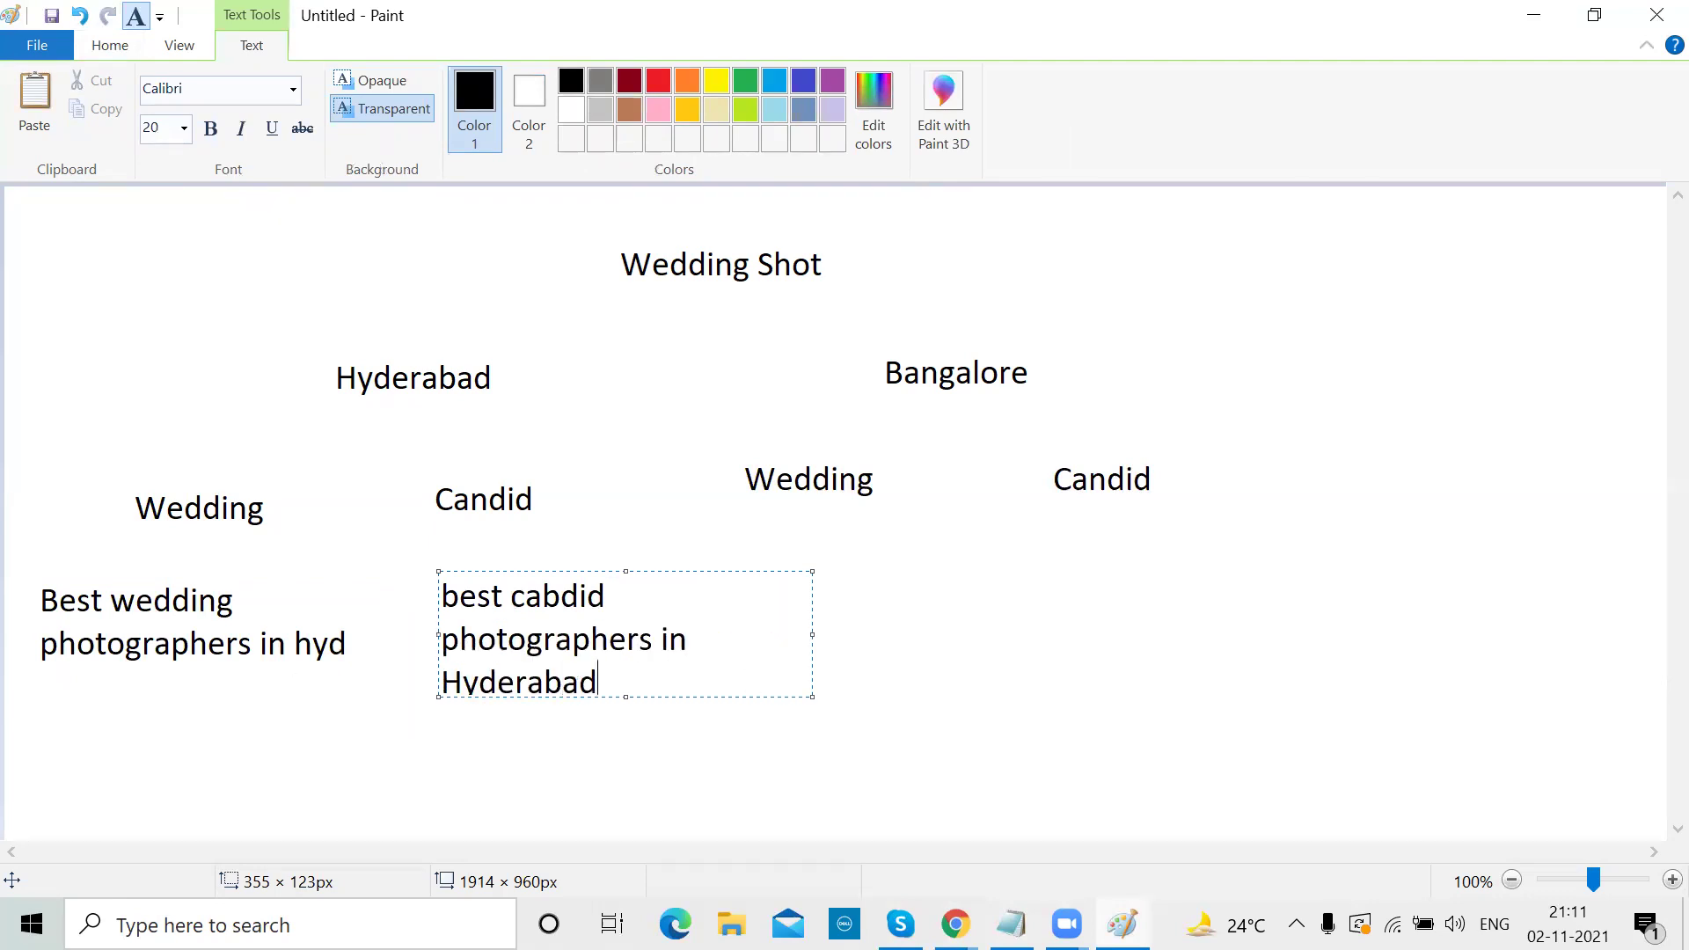
{"action": "left_click", "coordinate": [1094, 649]}
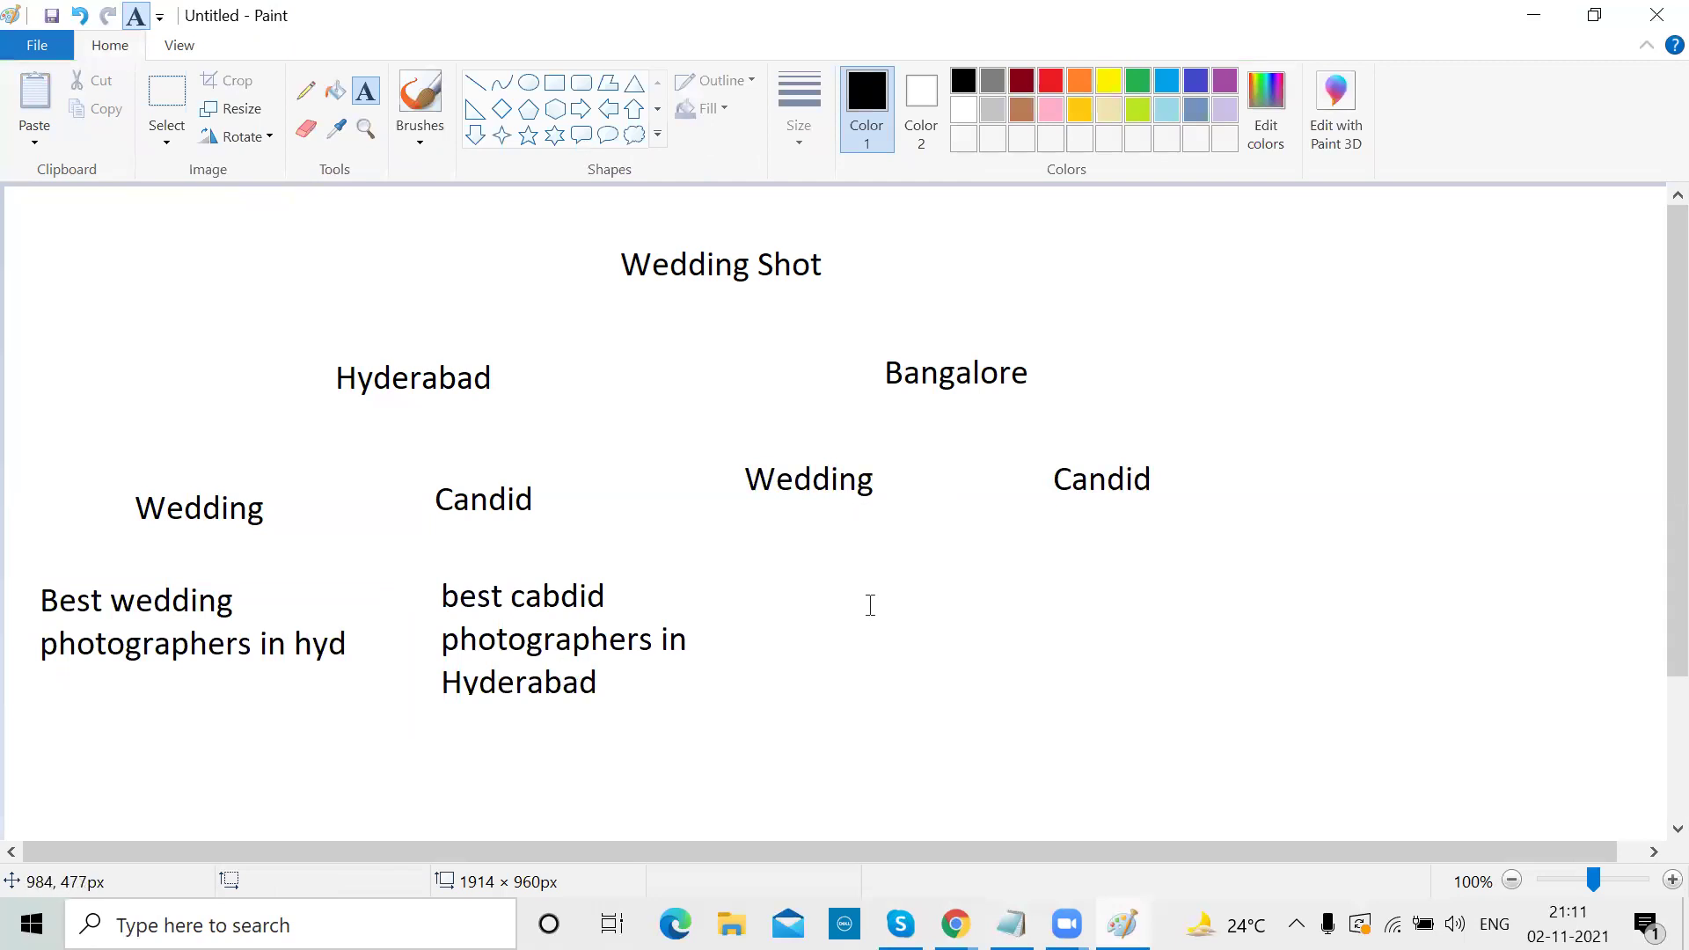
Use the Rectangle shape to draw six outlines of varying sizes below the headlines
{"action": "left_click", "coordinate": [554, 82]}
{"action": "left_click_drag", "start_coordinate": [38, 749], "coordinate": [243, 816]}
{"action": "left_click_drag", "start_coordinate": [417, 750], "coordinate": [615, 811]}
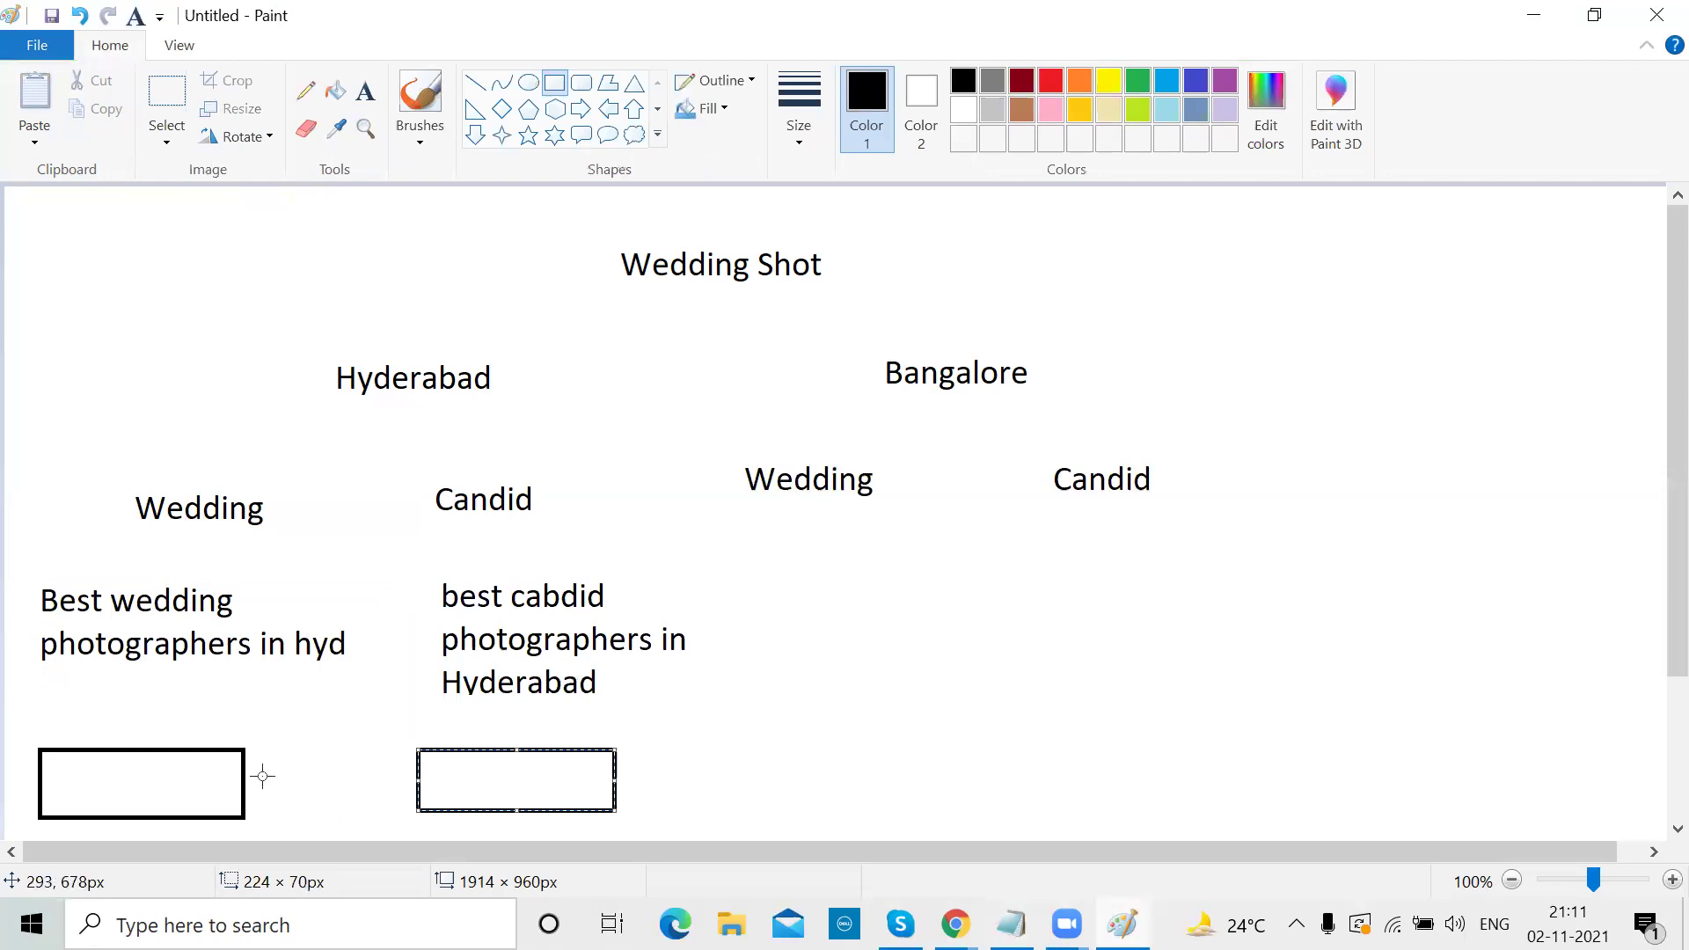
{"action": "left_click_drag", "start_coordinate": [280, 785], "coordinate": [361, 821]}
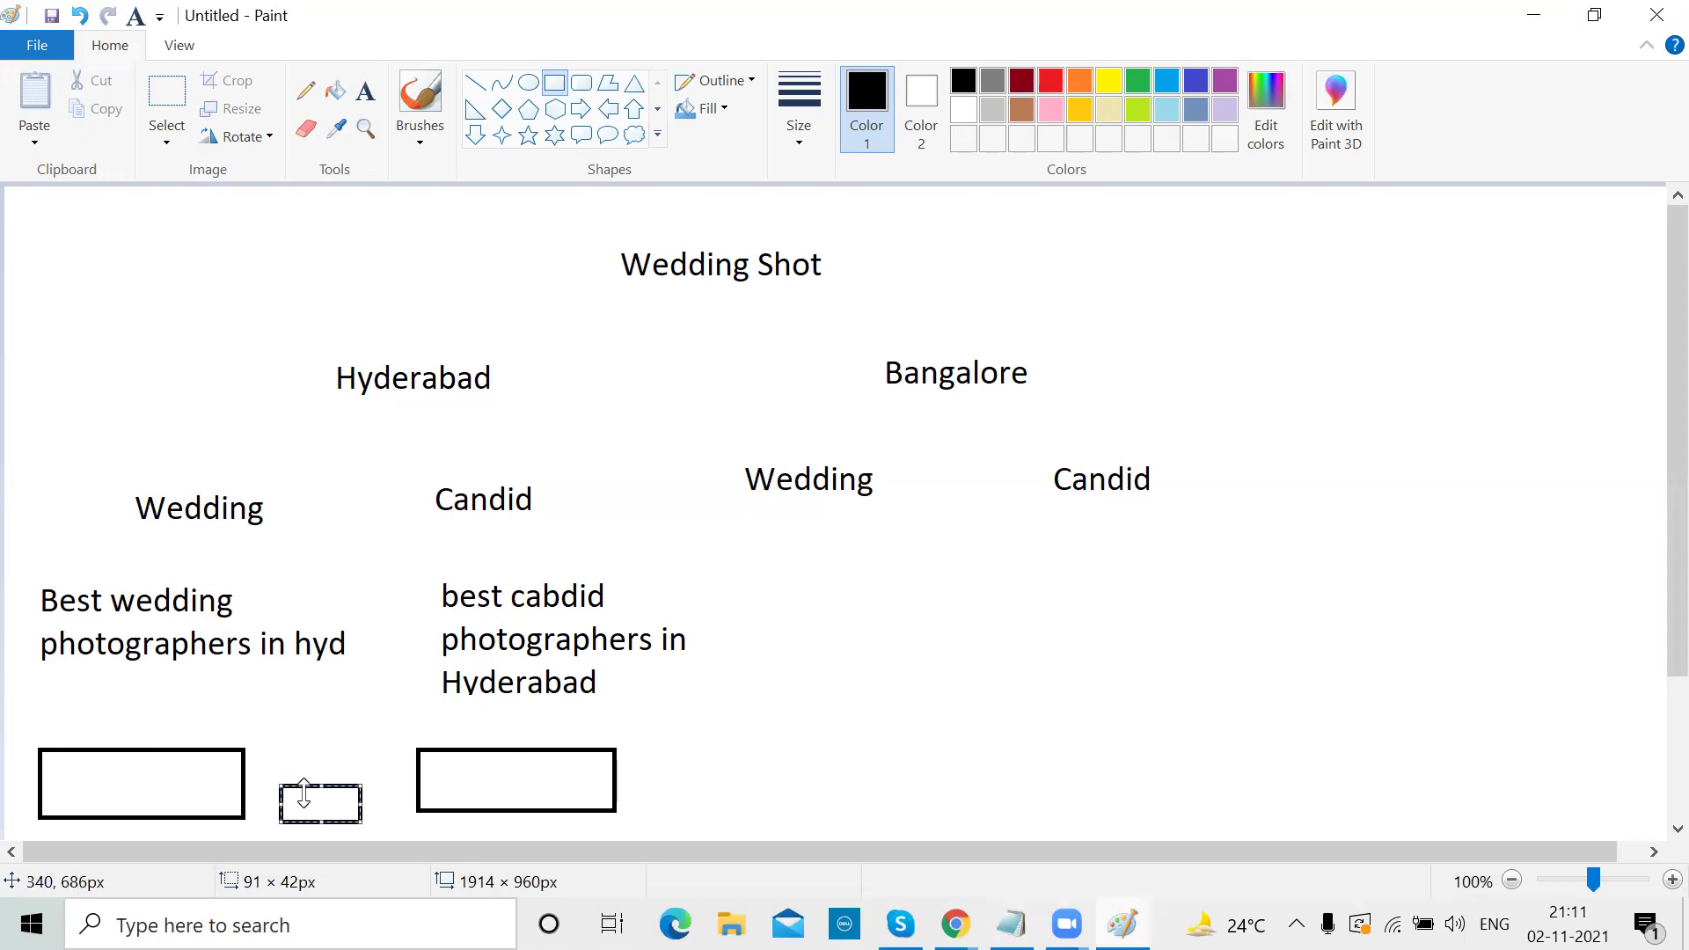
{"action": "left_click_drag", "start_coordinate": [655, 802], "coordinate": [735, 827]}
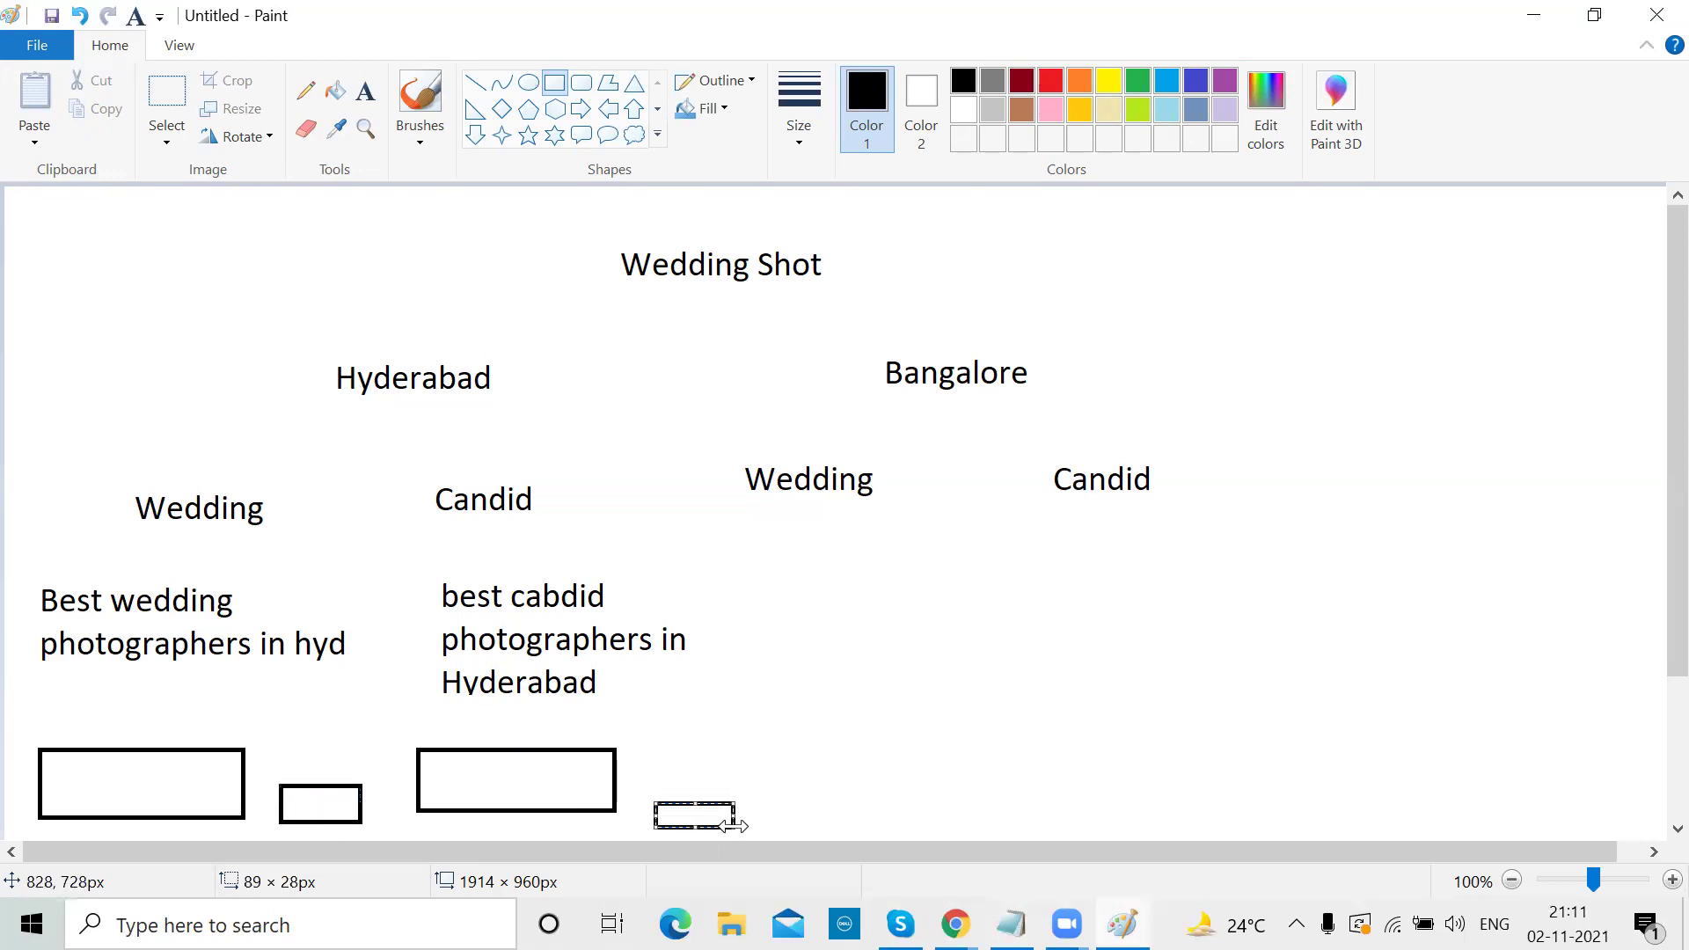
{"action": "left_click", "coordinate": [799, 714]}
{"action": "left_click_drag", "start_coordinate": [799, 715], "coordinate": [958, 791]}
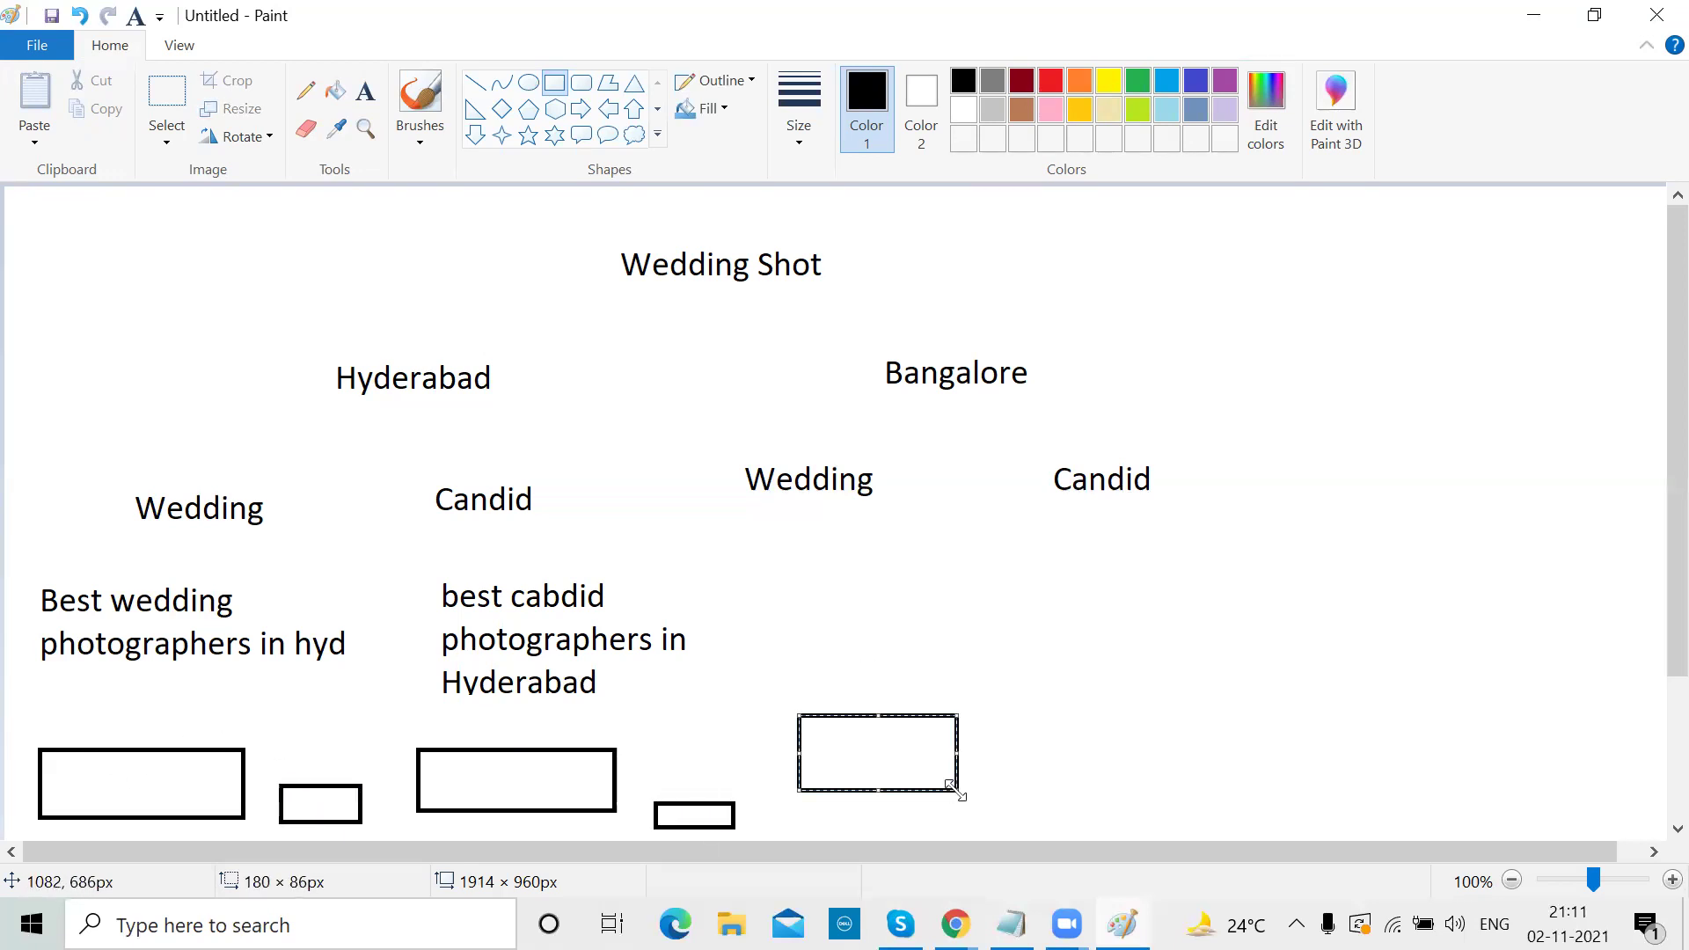
{"action": "left_click_drag", "start_coordinate": [1105, 684], "coordinate": [1265, 778]}
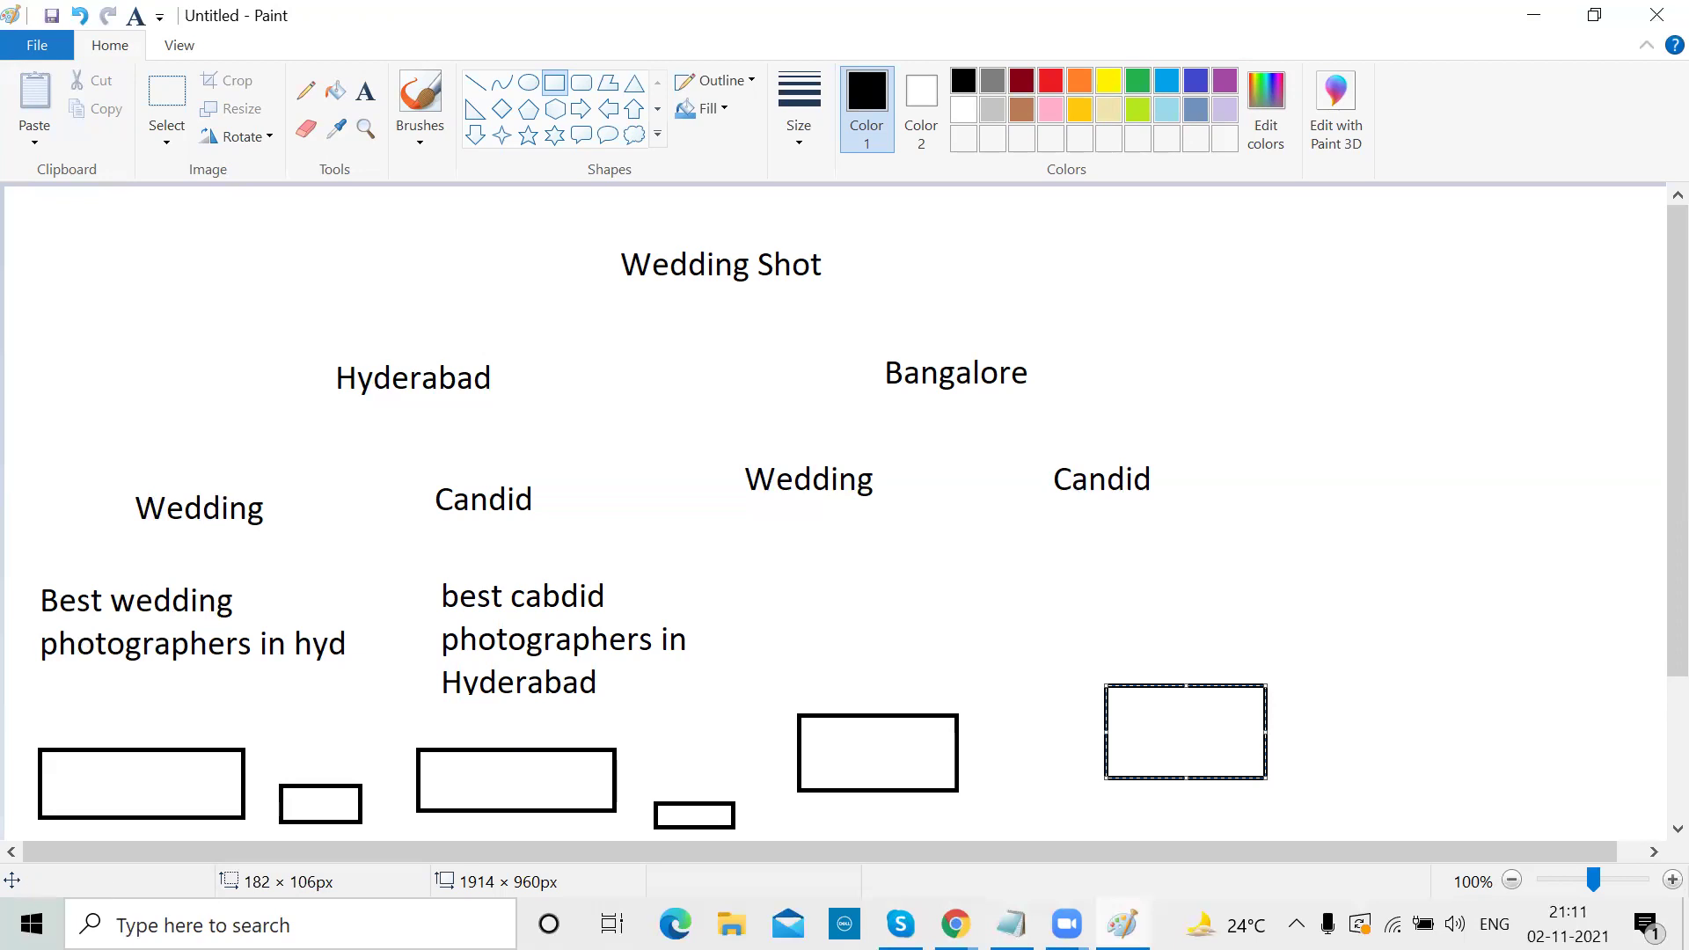
Switch to the weddingshot.in site in Chrome and scroll through it
{"action": "key", "text": "alt+Tab"}
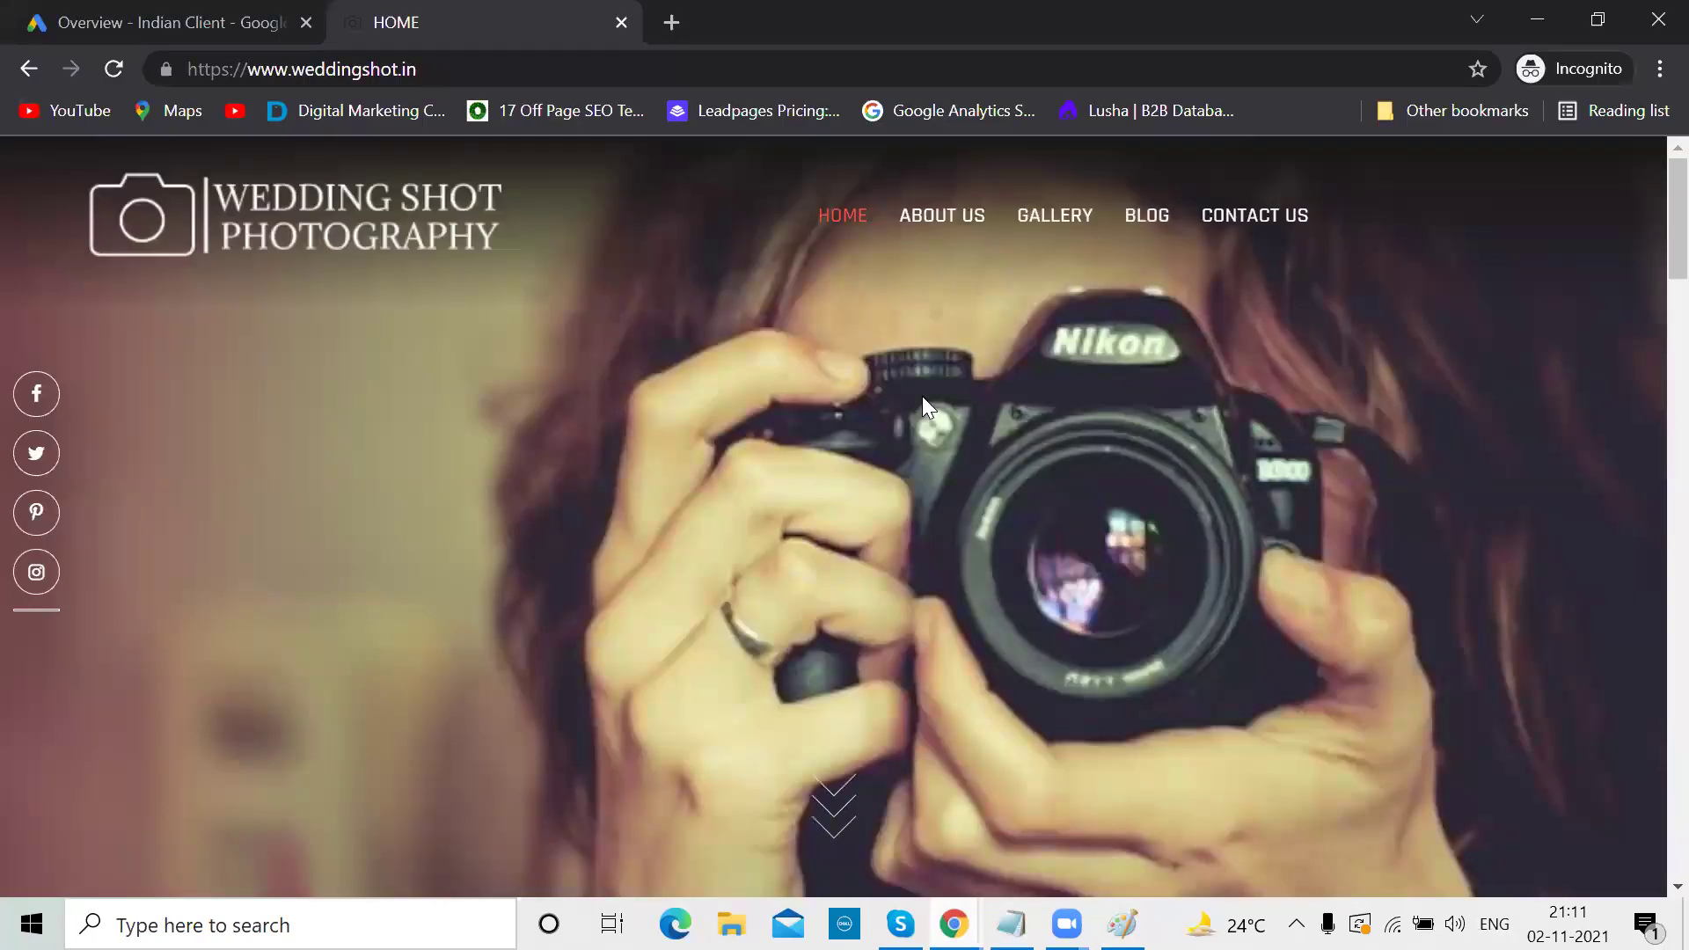
{"action": "scroll", "coordinate": [818, 572], "scroll_direction": "down", "scroll_amount": 20}
{"action": "scroll", "coordinate": [818, 572], "scroll_direction": "up", "scroll_amount": 10}
{"action": "scroll", "coordinate": [824, 572], "scroll_direction": "up", "scroll_amount": 10}
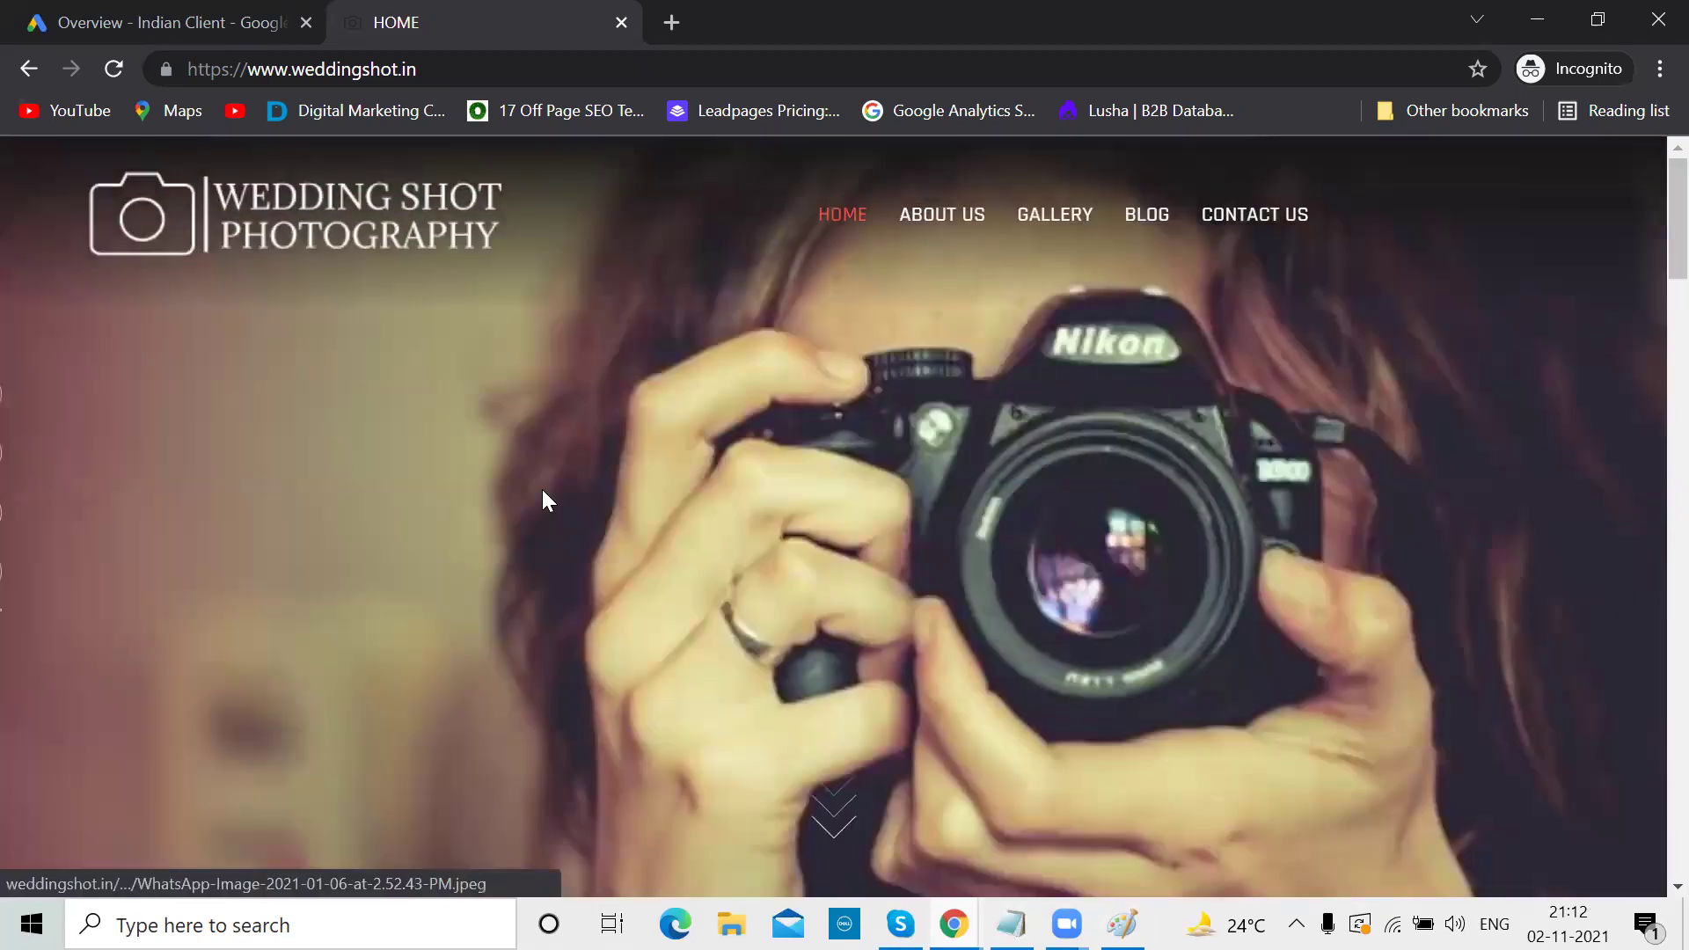
Open Keyword Planner from the Google Ads Tools & Settings Planning menu
{"action": "left_click", "coordinate": [153, 20]}
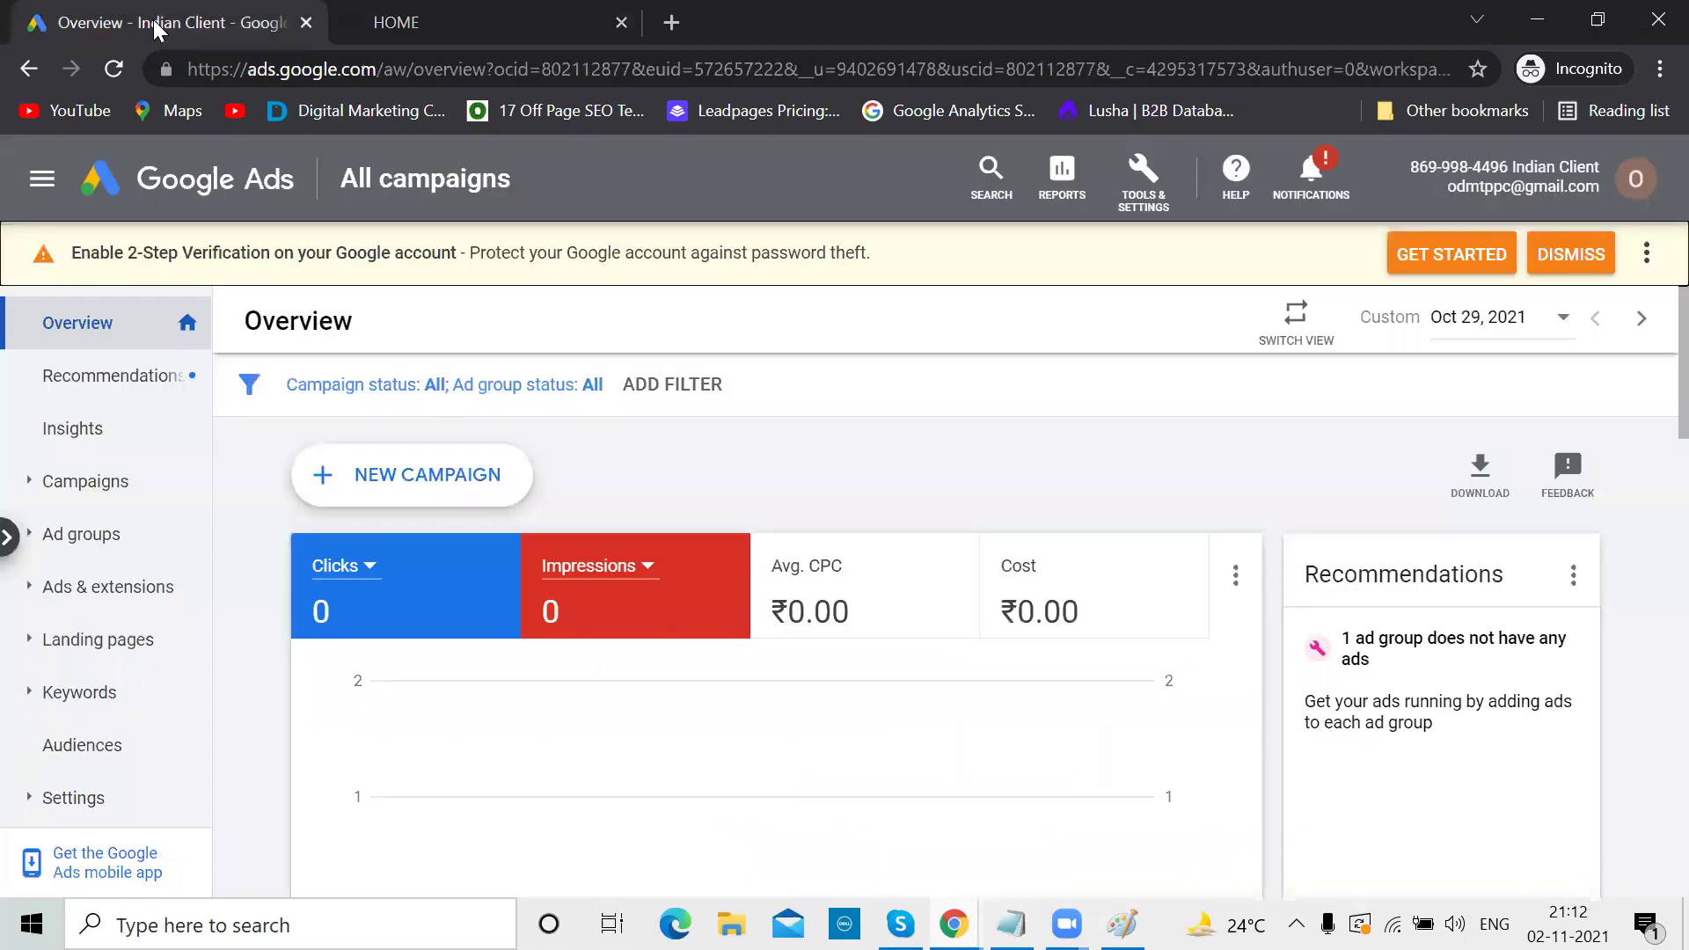
{"action": "left_click", "coordinate": [1144, 209]}
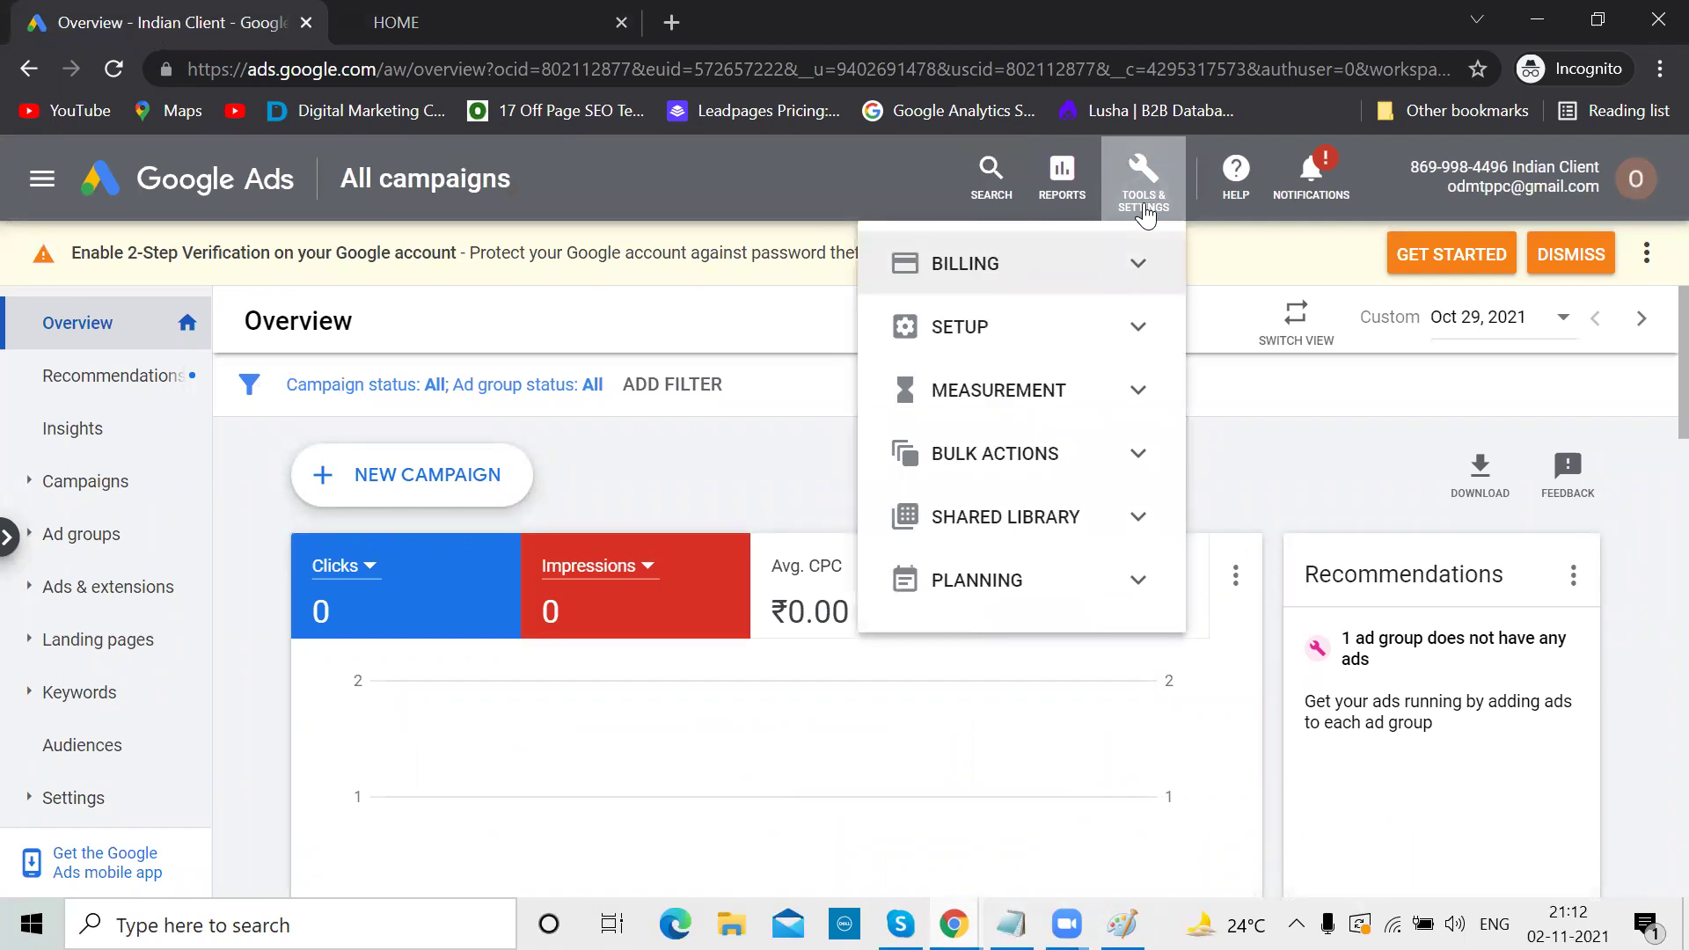
{"action": "left_click", "coordinate": [1126, 582]}
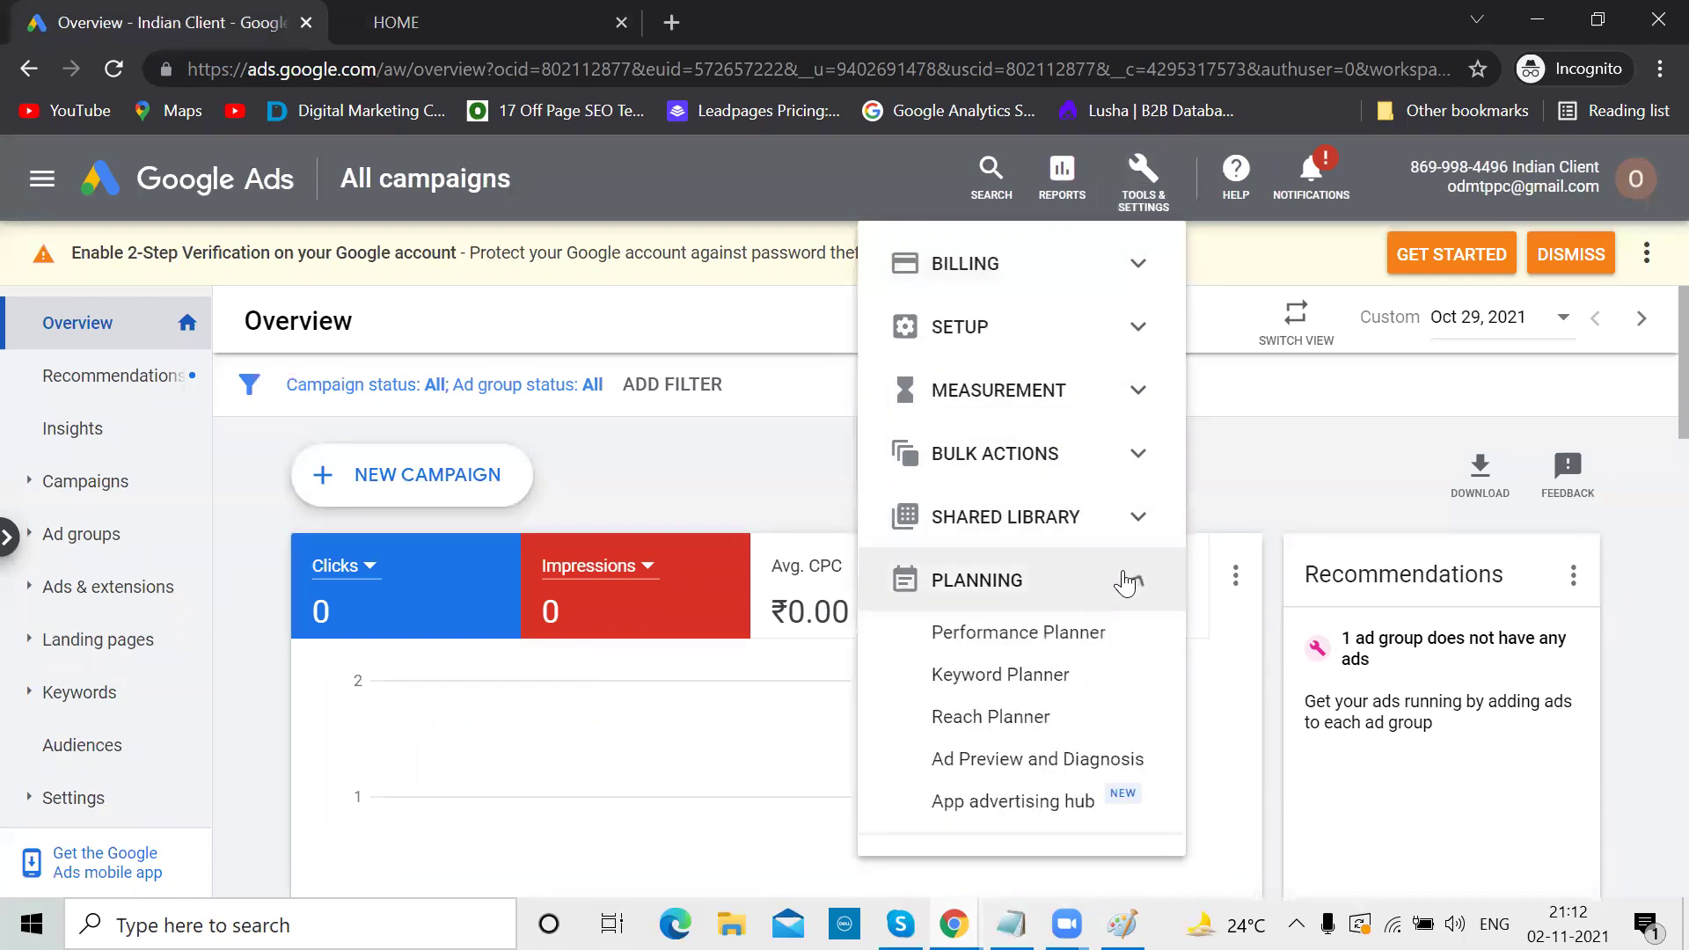
{"action": "left_click", "coordinate": [992, 674]}
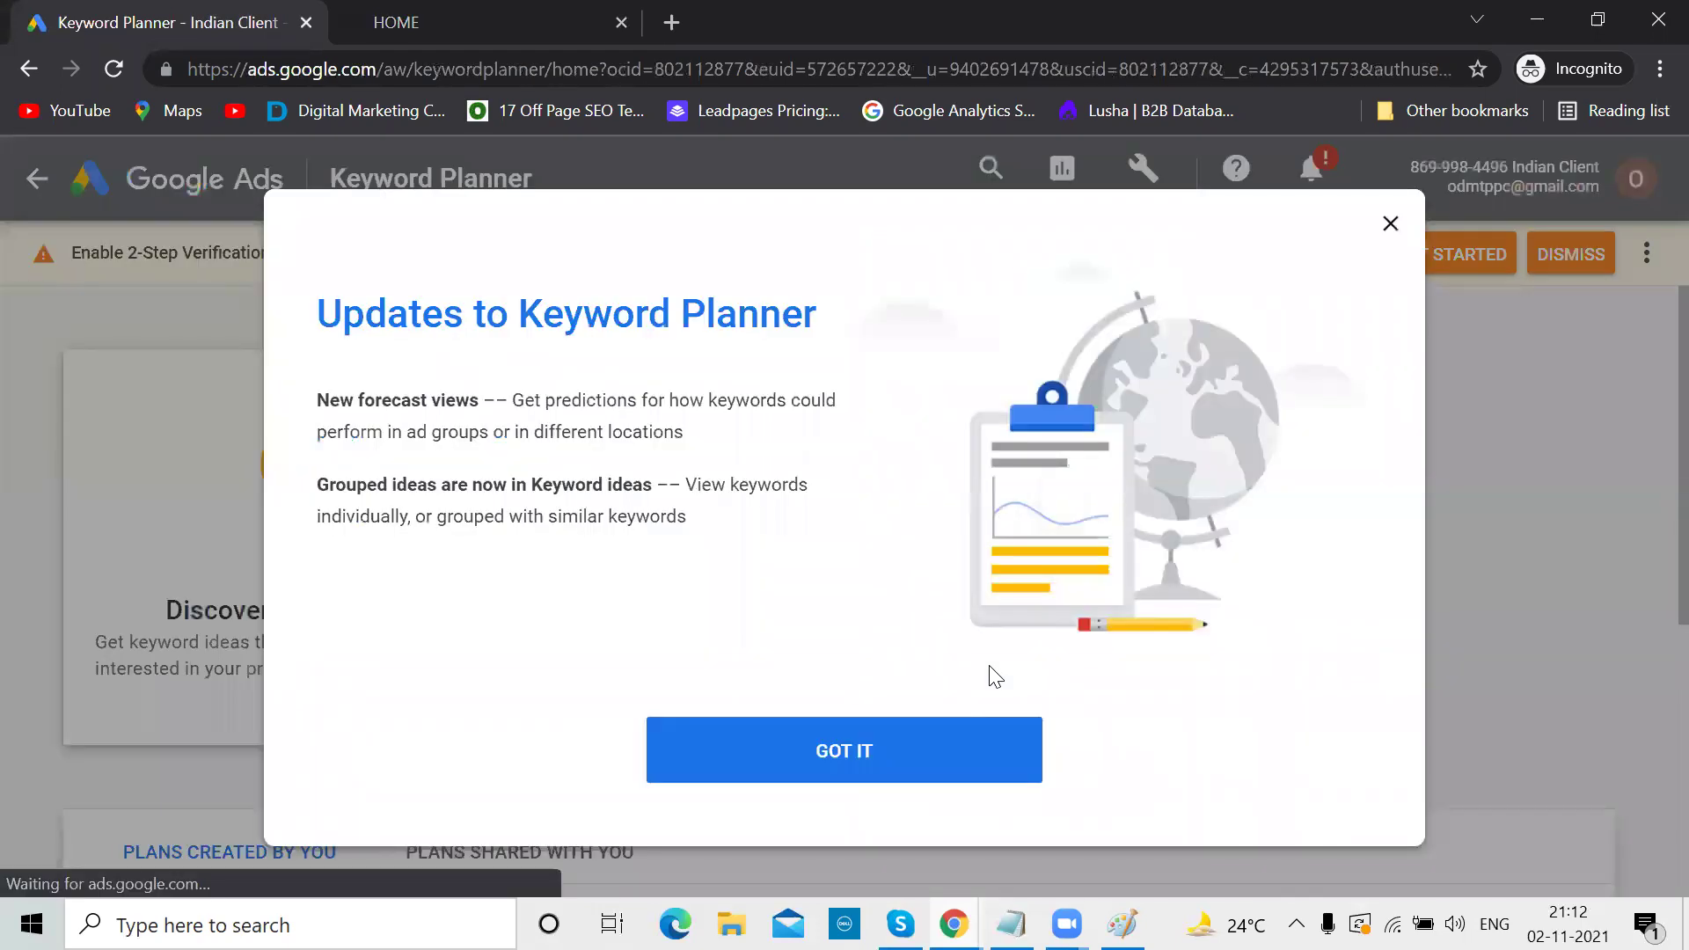
Dismiss the updates notice, open Discover new keywords and check the client's website
{"action": "left_click", "coordinate": [877, 776]}
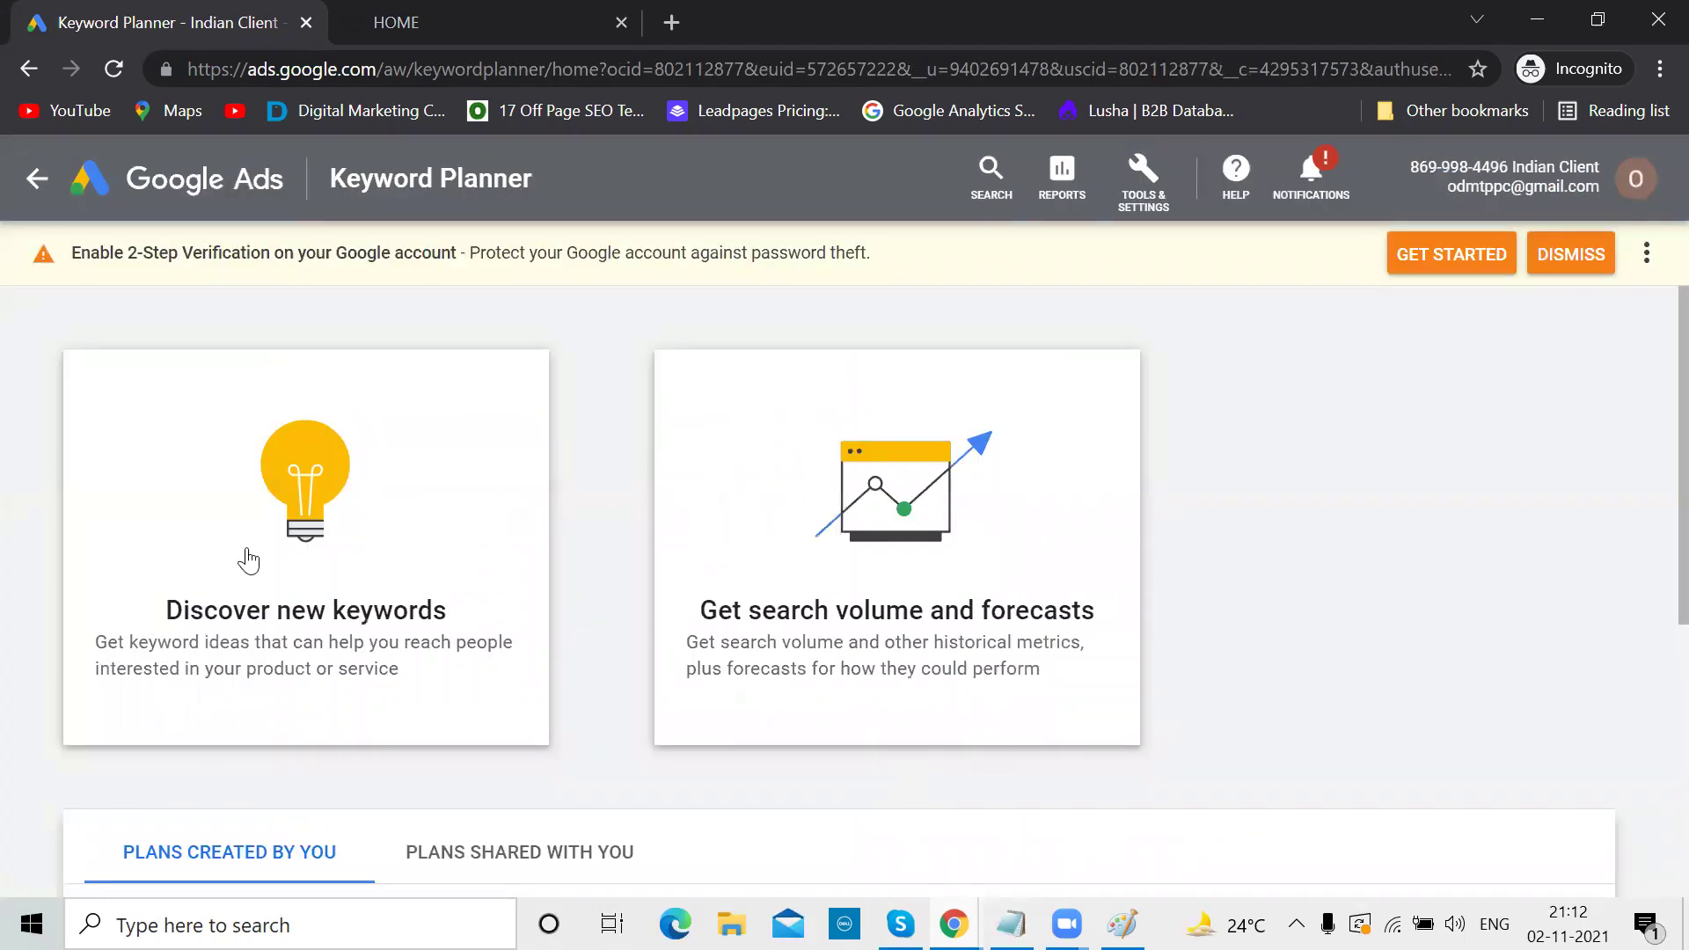
{"action": "left_click", "coordinate": [302, 619]}
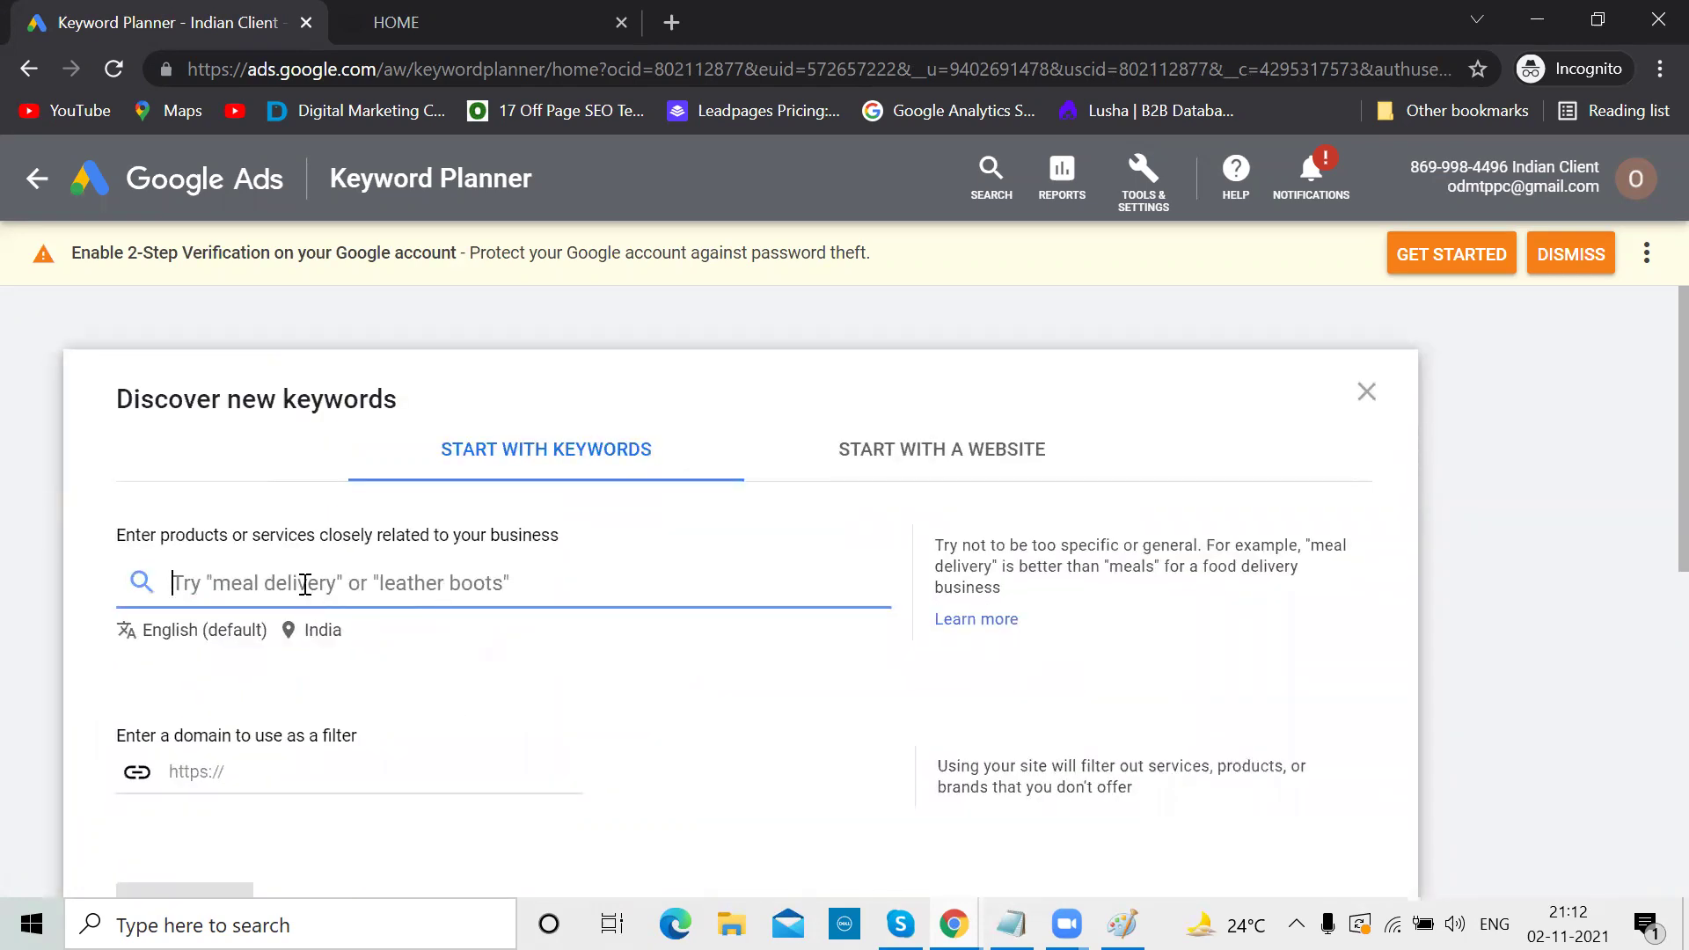
{"action": "left_click", "coordinate": [964, 467]}
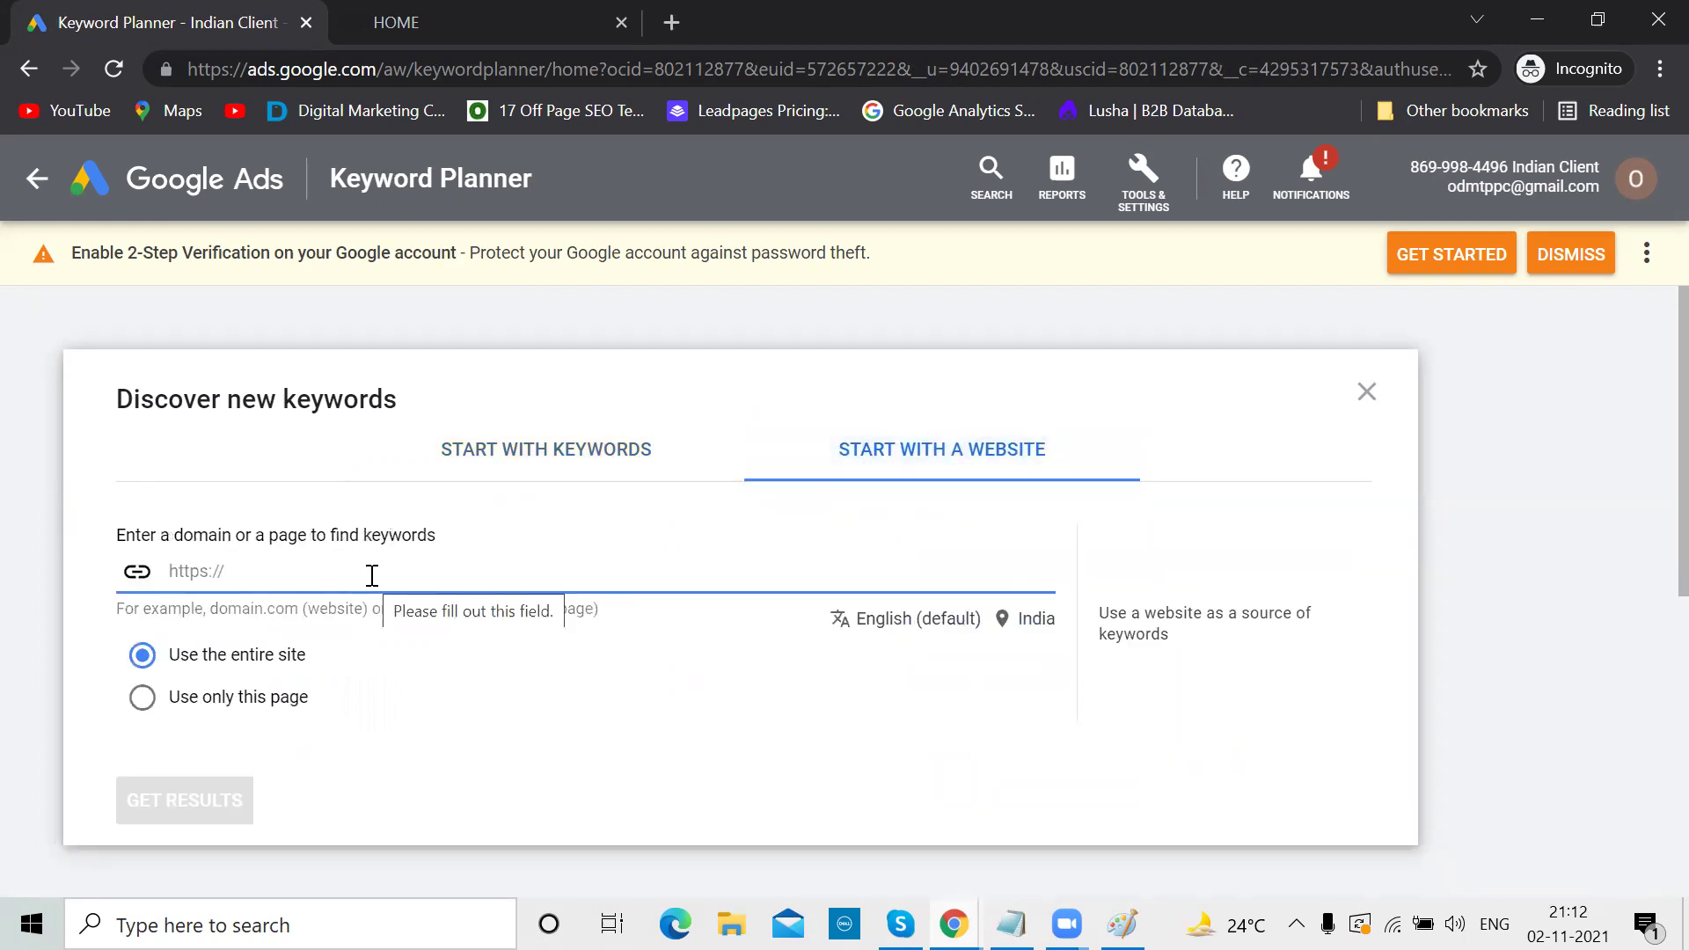
{"action": "left_click", "coordinate": [457, 12]}
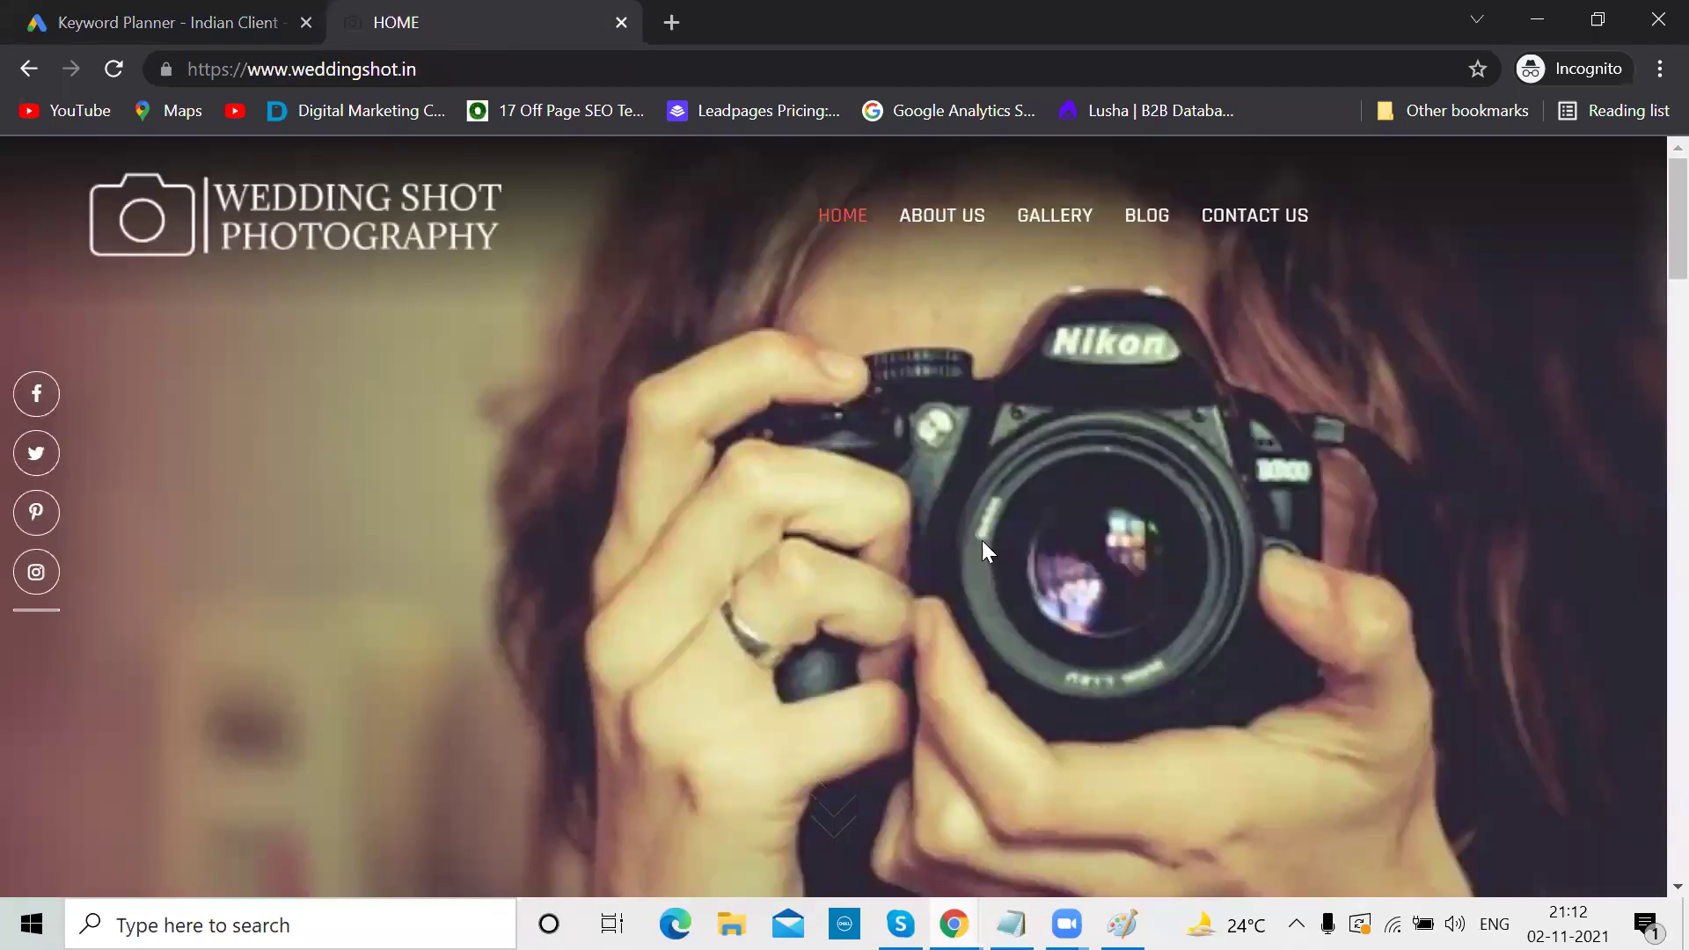
{"action": "scroll", "coordinate": [982, 540], "scroll_direction": "down", "scroll_amount": 5}
{"action": "scroll", "coordinate": [982, 540], "scroll_direction": "down", "scroll_amount": 12}
{"action": "left_click", "coordinate": [27, 7]}
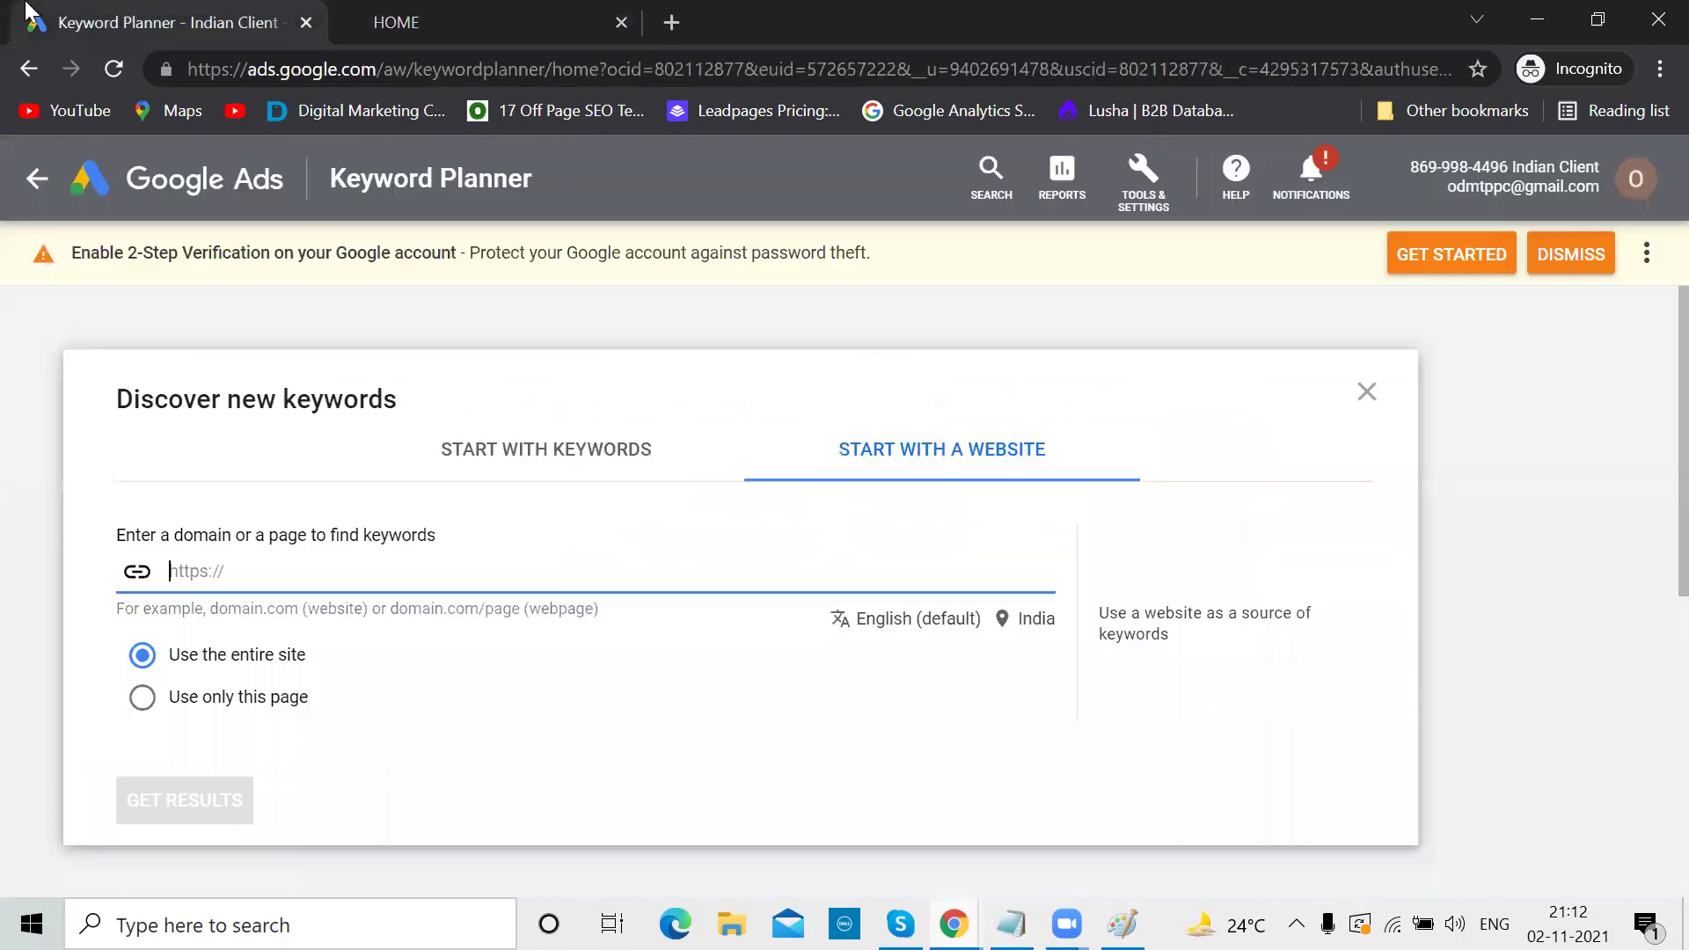
Enter 'wedding photographers in Hyderabad' under Start with keywords
{"action": "left_click", "coordinate": [528, 466]}
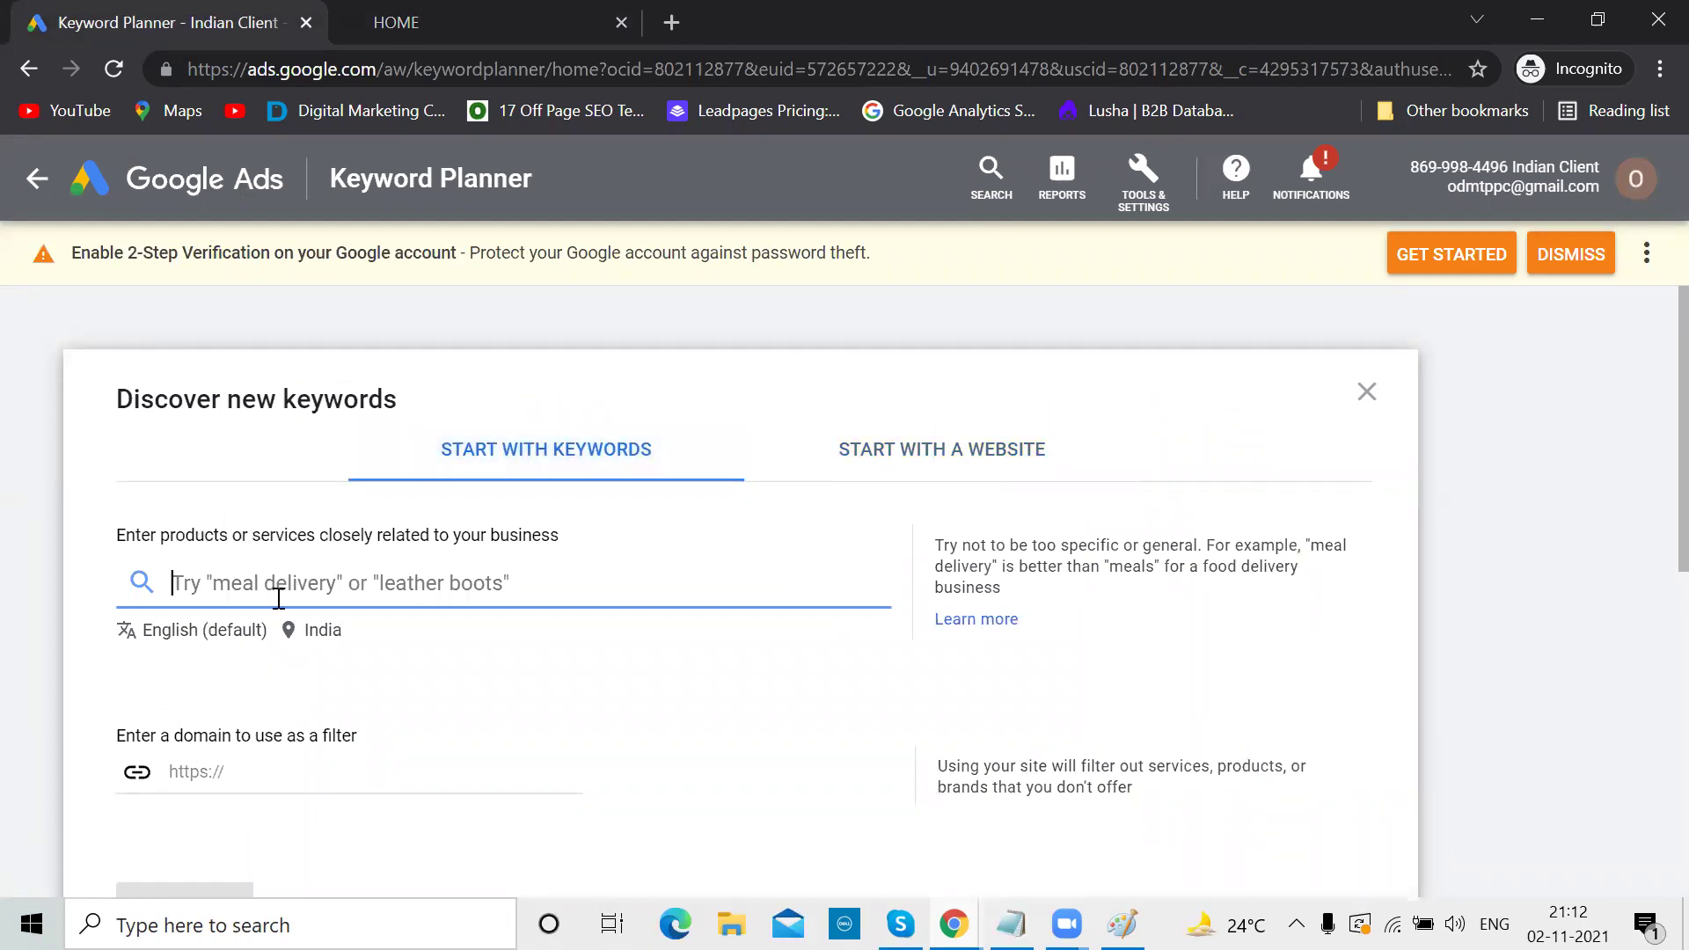
{"action": "type", "text": "wedding photographers in Hyderabad"}
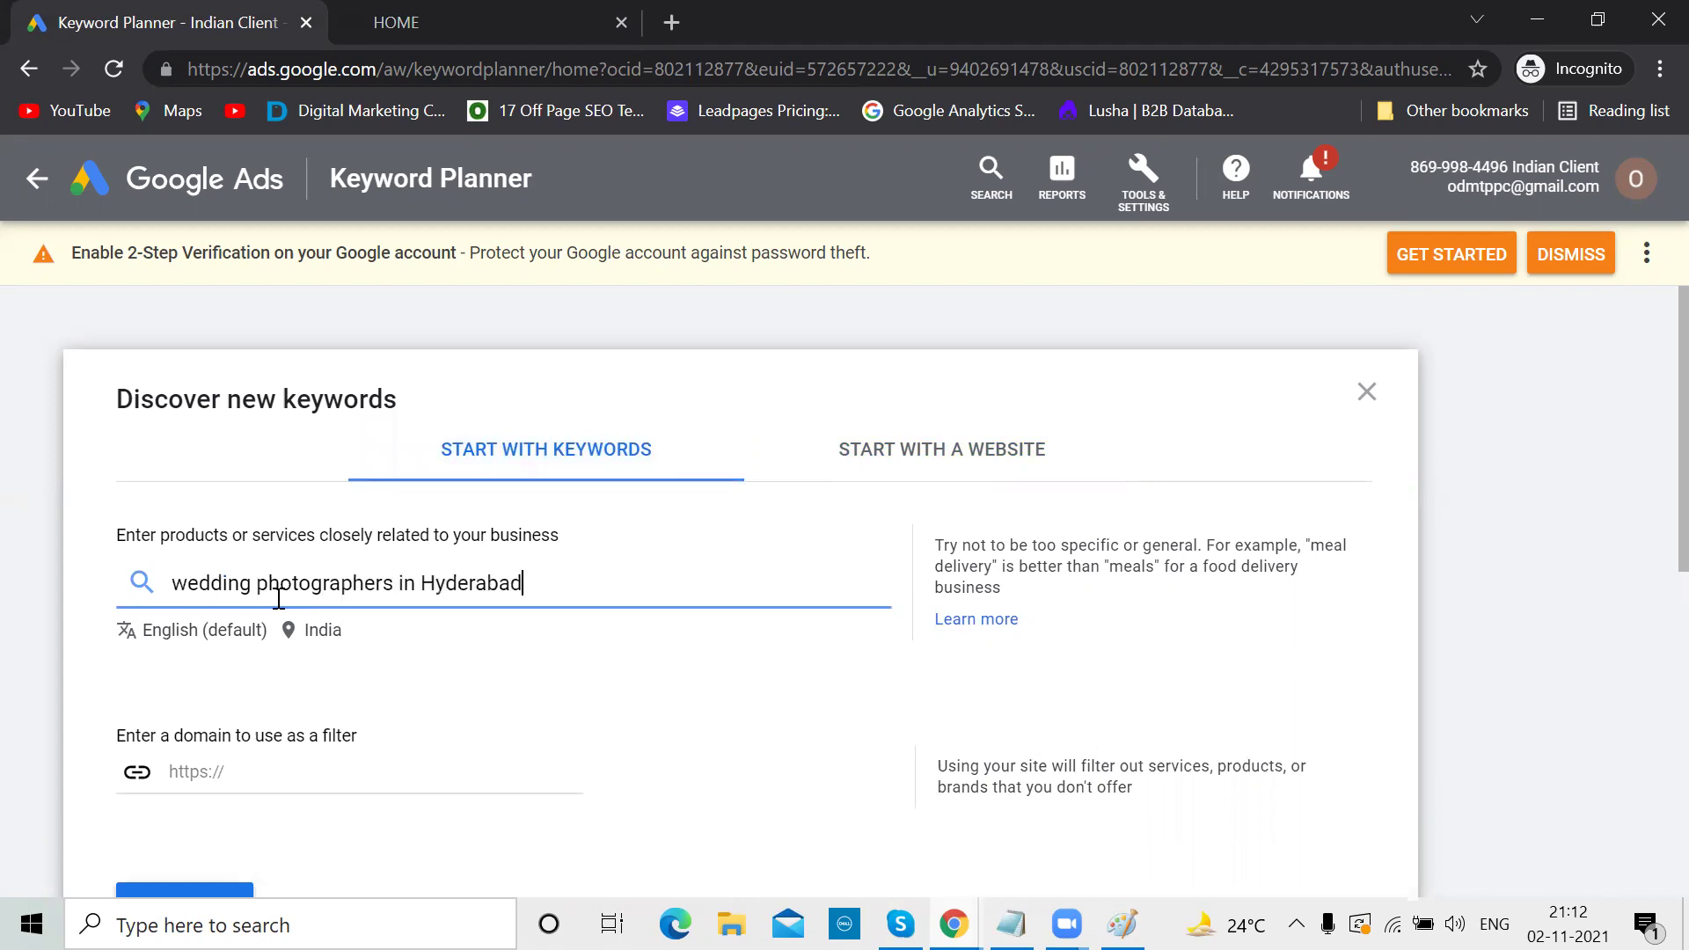
{"action": "scroll", "coordinate": [279, 600], "scroll_direction": "down", "scroll_amount": 2}
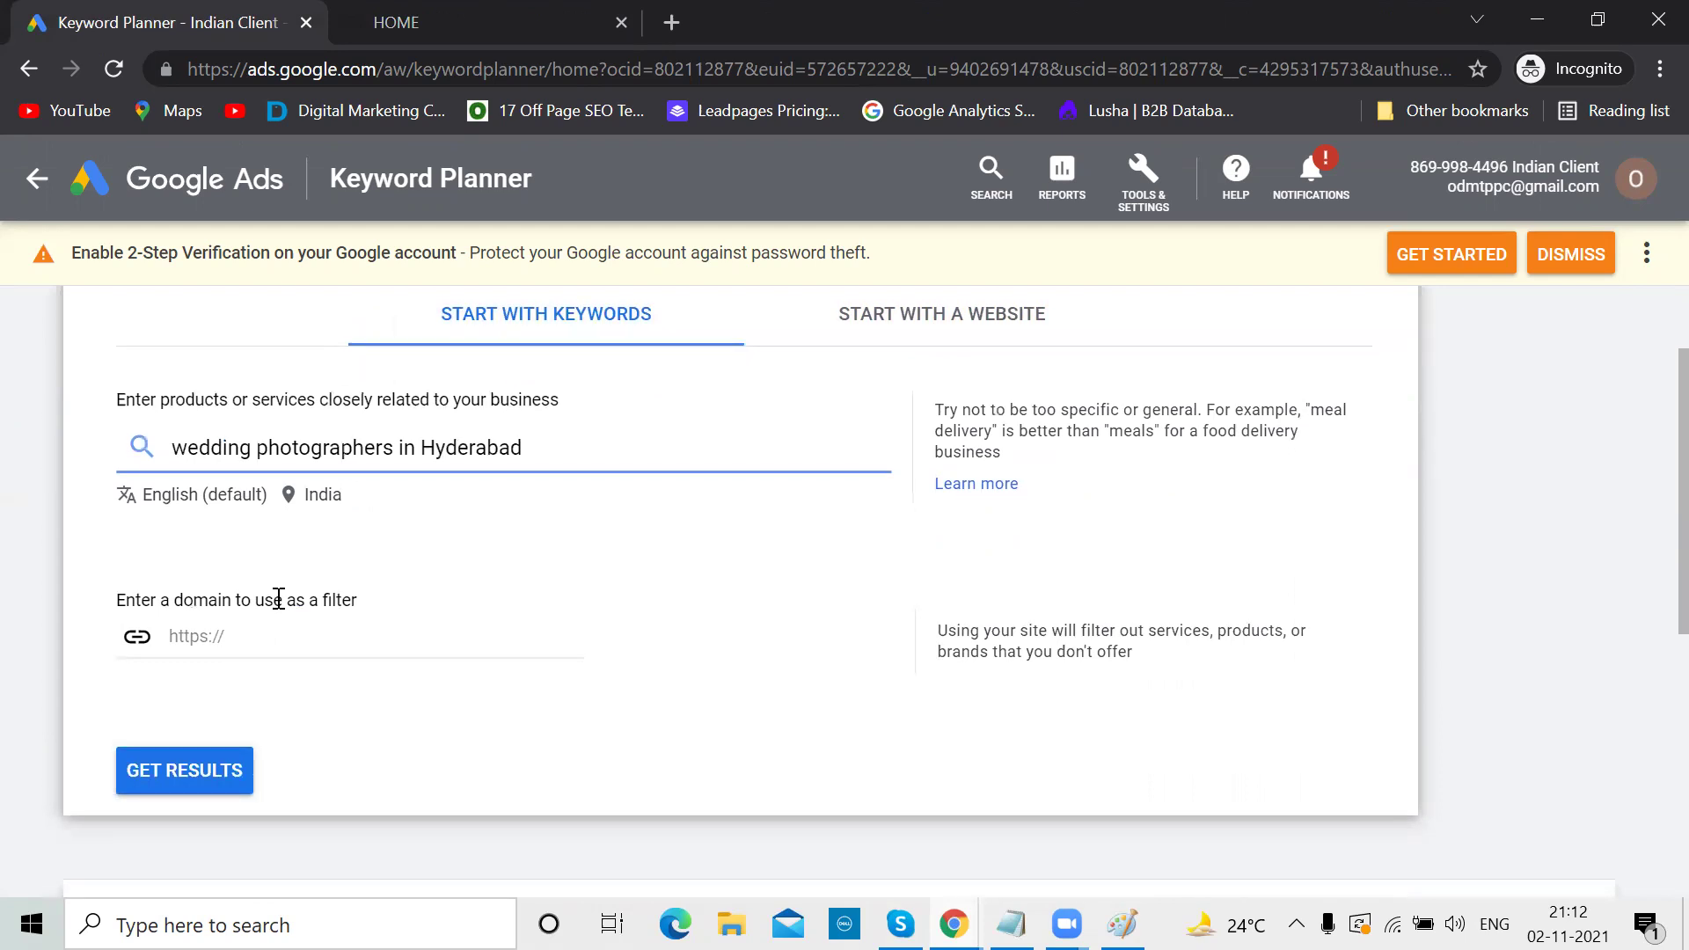
Generate the keyword ideas, close the Refine keywords panel, and widen the Keyword column
{"action": "left_click", "coordinate": [194, 786]}
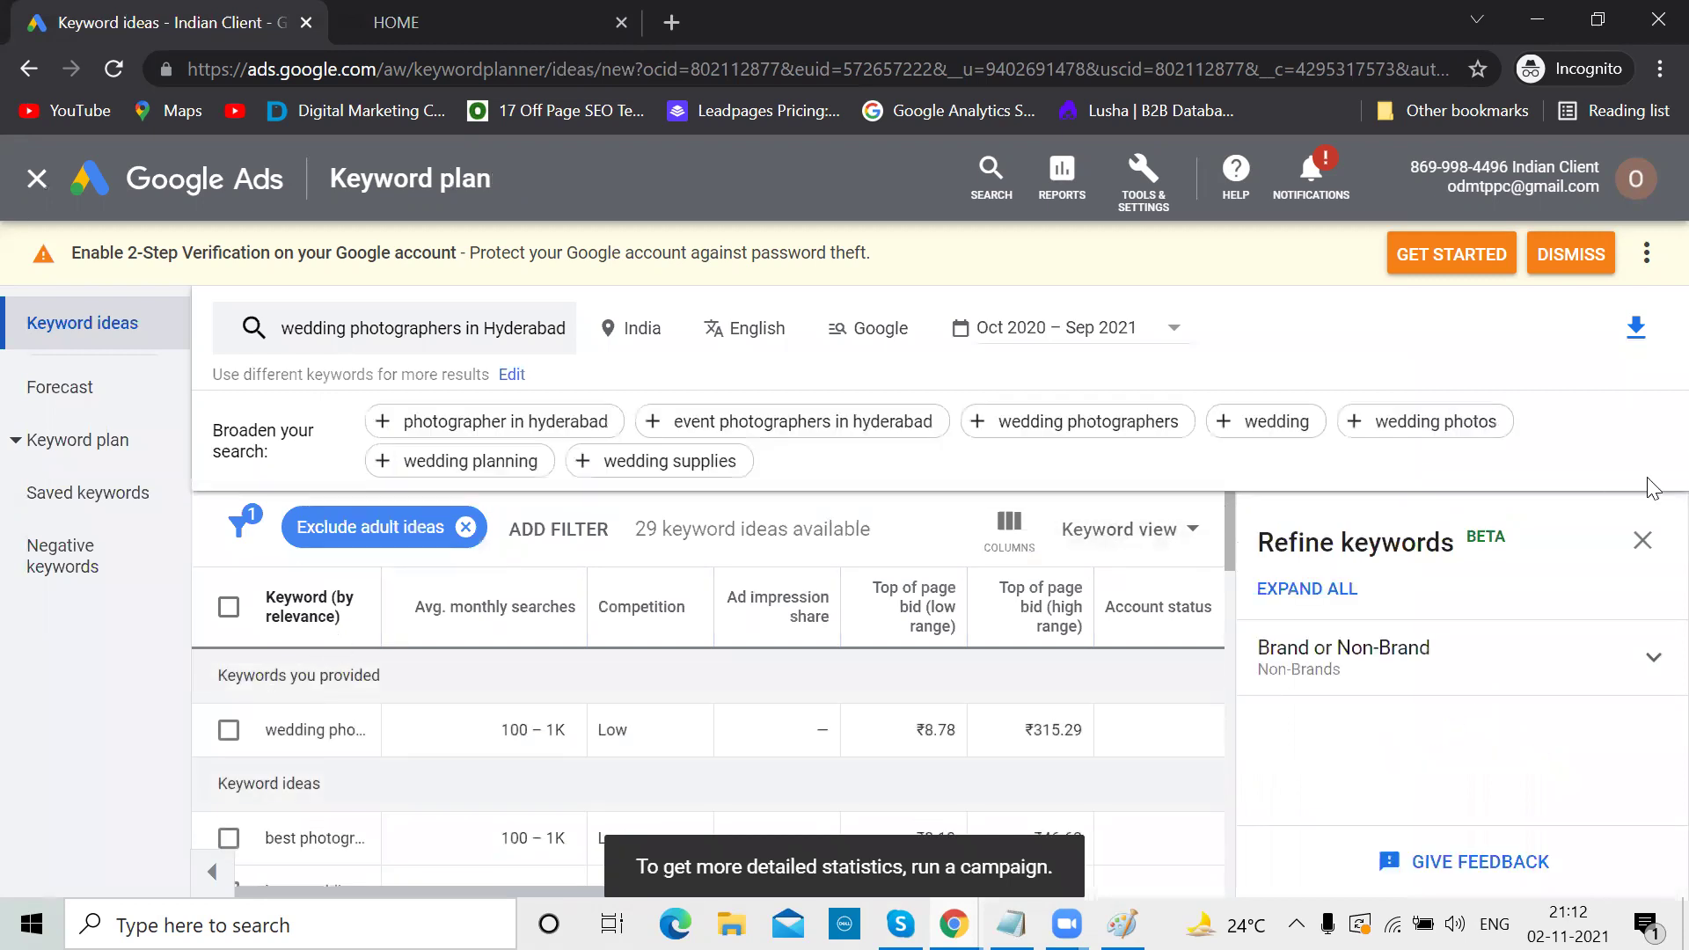
{"action": "left_click", "coordinate": [1643, 537]}
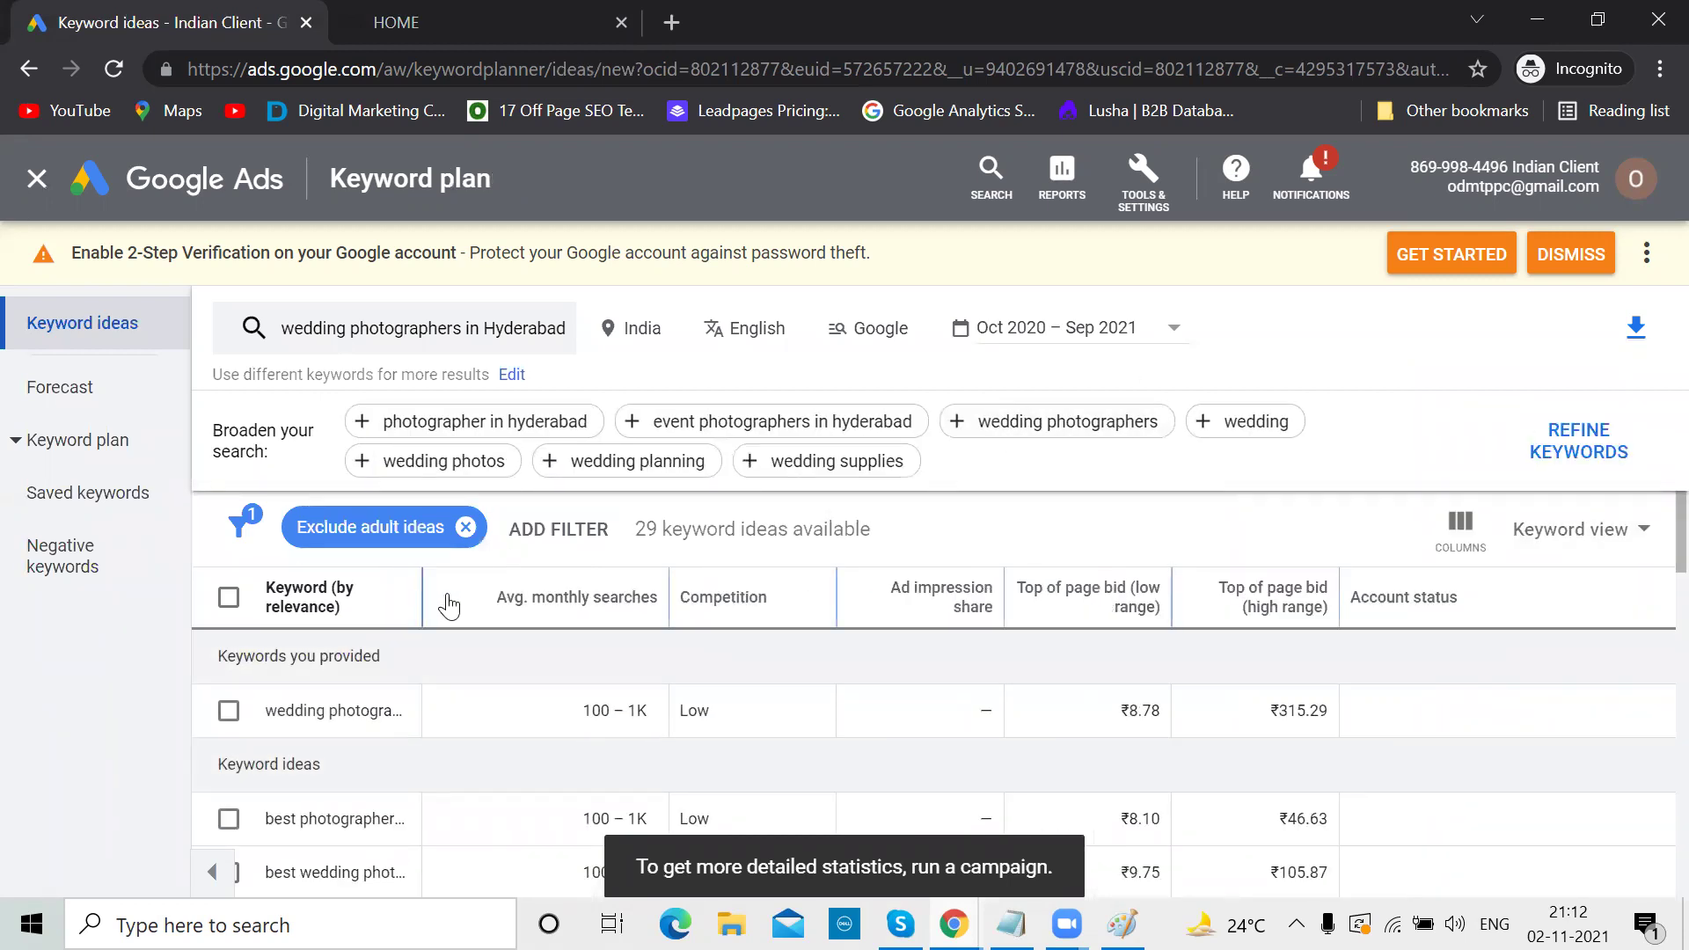
{"action": "left_click_drag", "start_coordinate": [422, 597], "coordinate": [624, 595]}
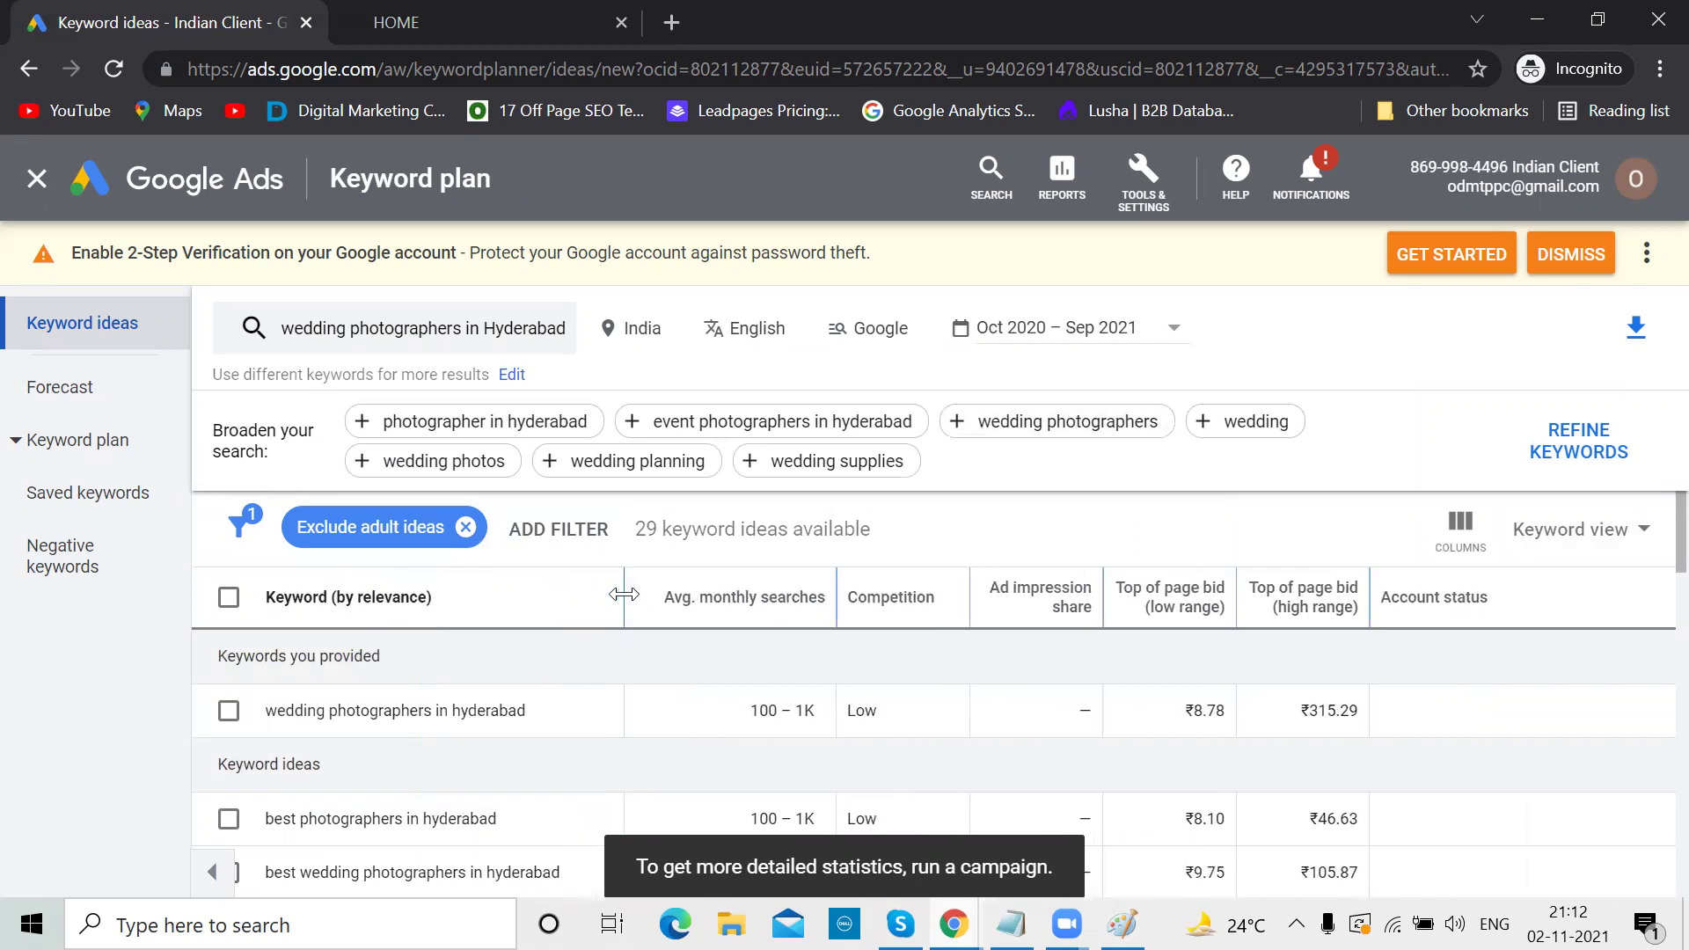
Scroll through the twenty-nine keyword ideas with their searches, competition and bids
{"action": "scroll", "coordinate": [625, 596], "scroll_direction": "down", "scroll_amount": 1}
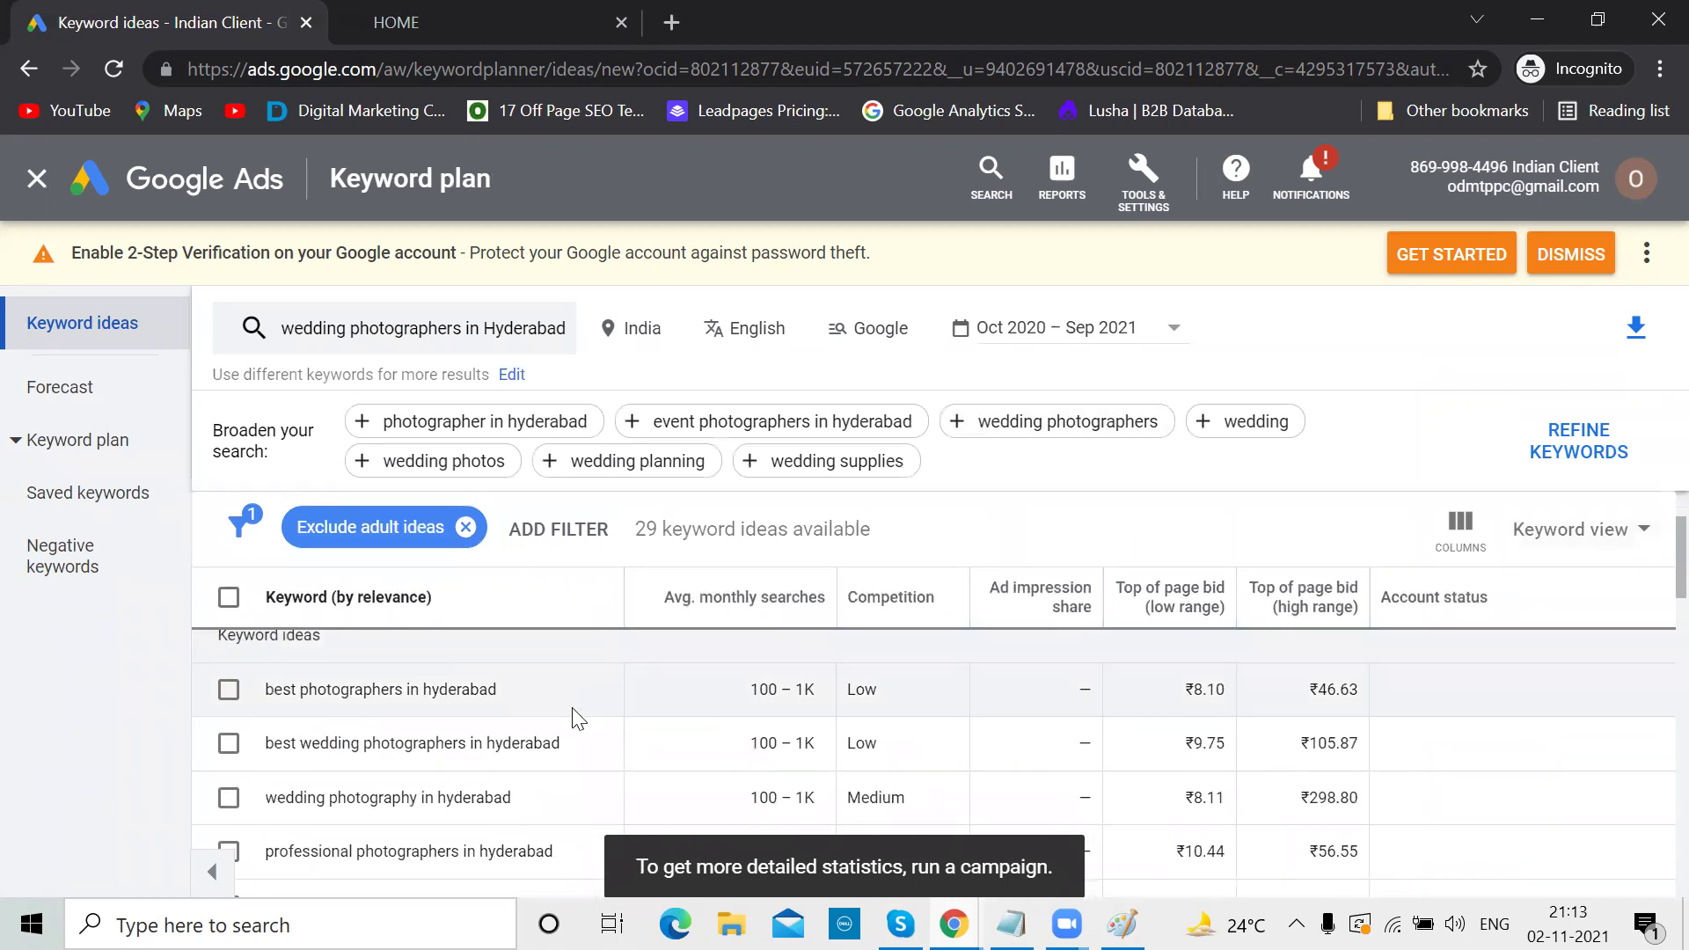
{"action": "scroll", "coordinate": [573, 716], "scroll_direction": "up", "scroll_amount": 1}
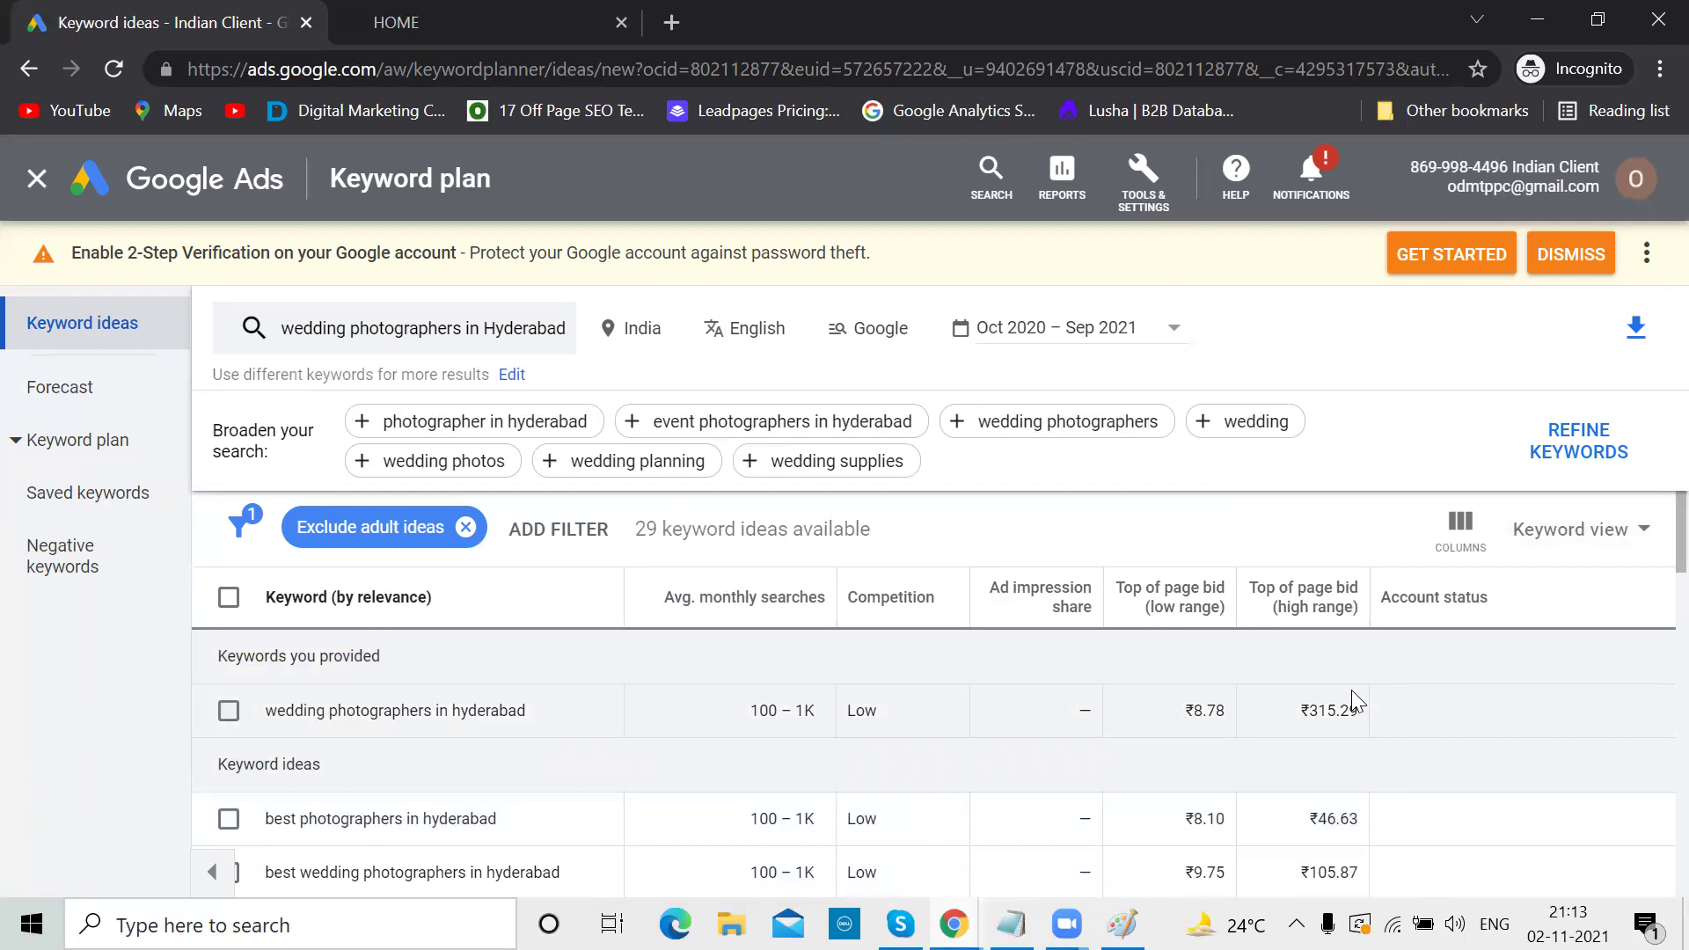
{"action": "scroll", "coordinate": [1352, 495], "scroll_direction": "down", "scroll_amount": 1}
{"action": "scroll", "coordinate": [1352, 495], "scroll_direction": "up", "scroll_amount": 1}
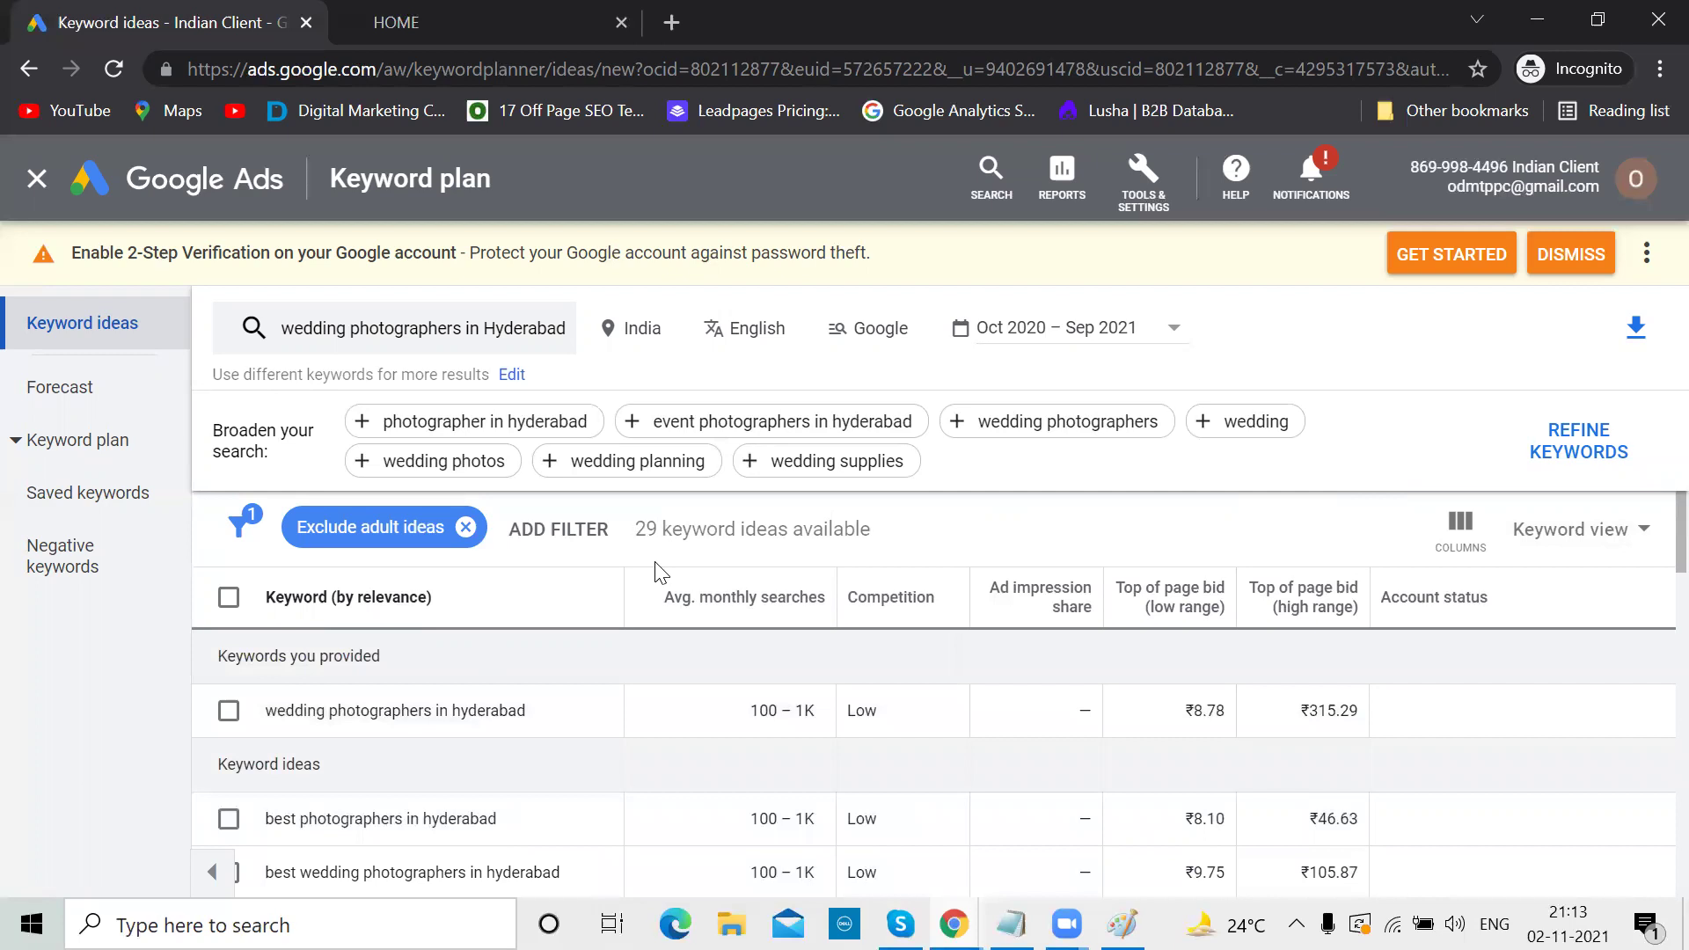
{"action": "scroll", "coordinate": [660, 572], "scroll_direction": "down", "scroll_amount": 1}
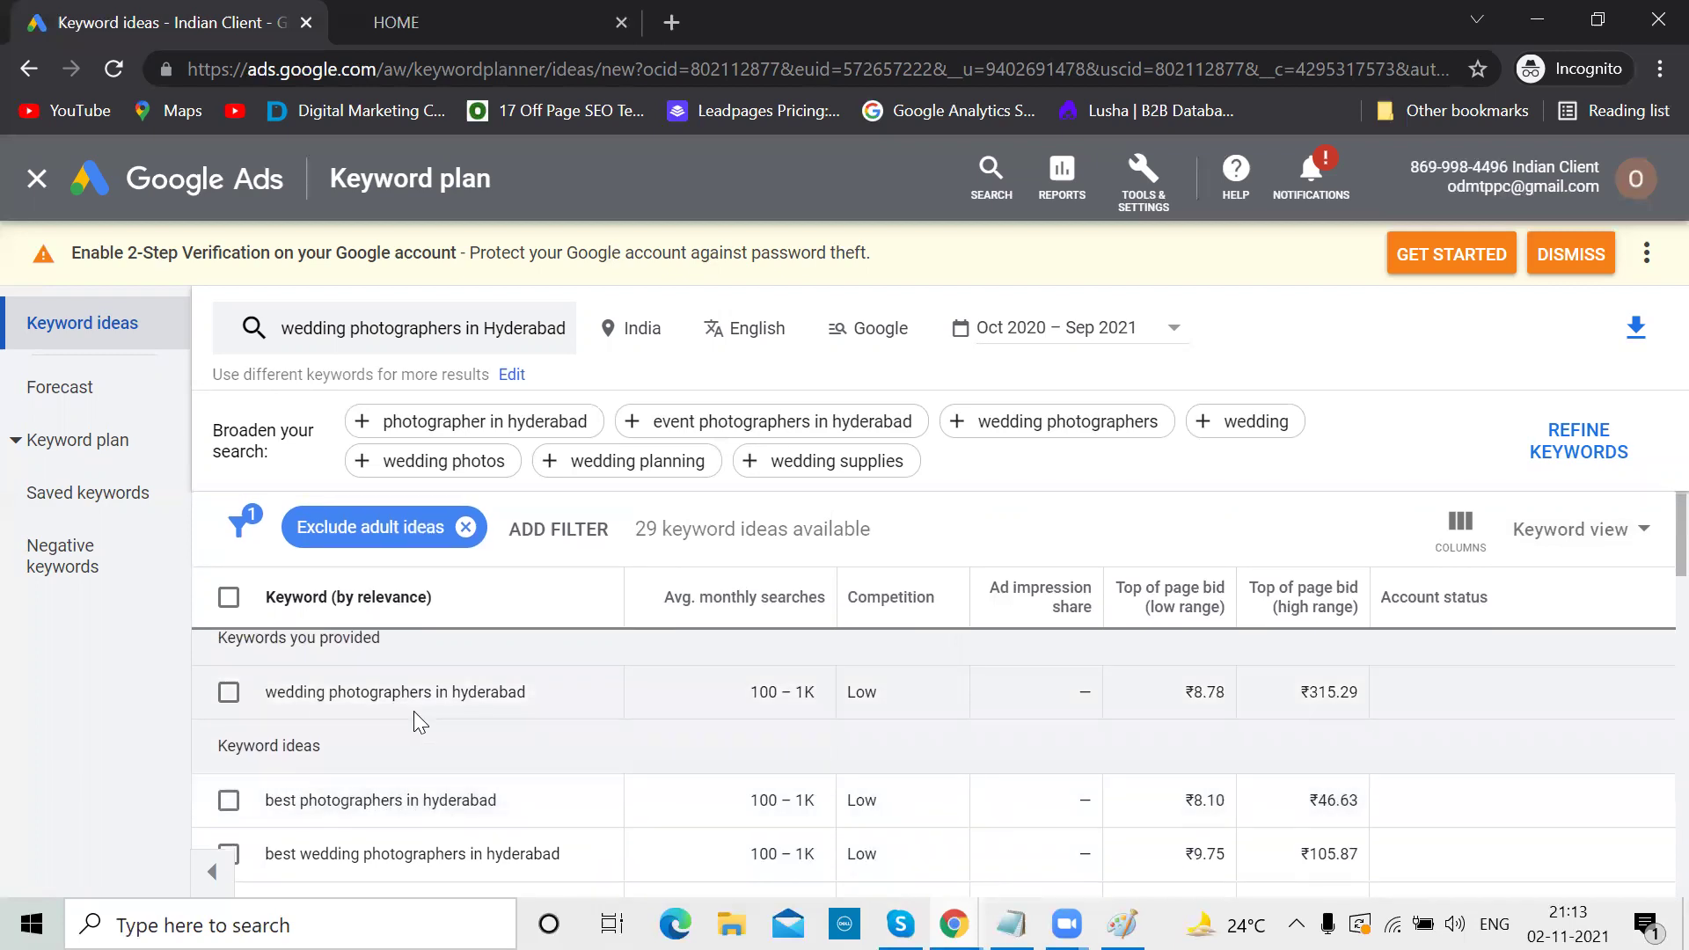
{"action": "scroll", "coordinate": [416, 714], "scroll_direction": "down", "scroll_amount": 1}
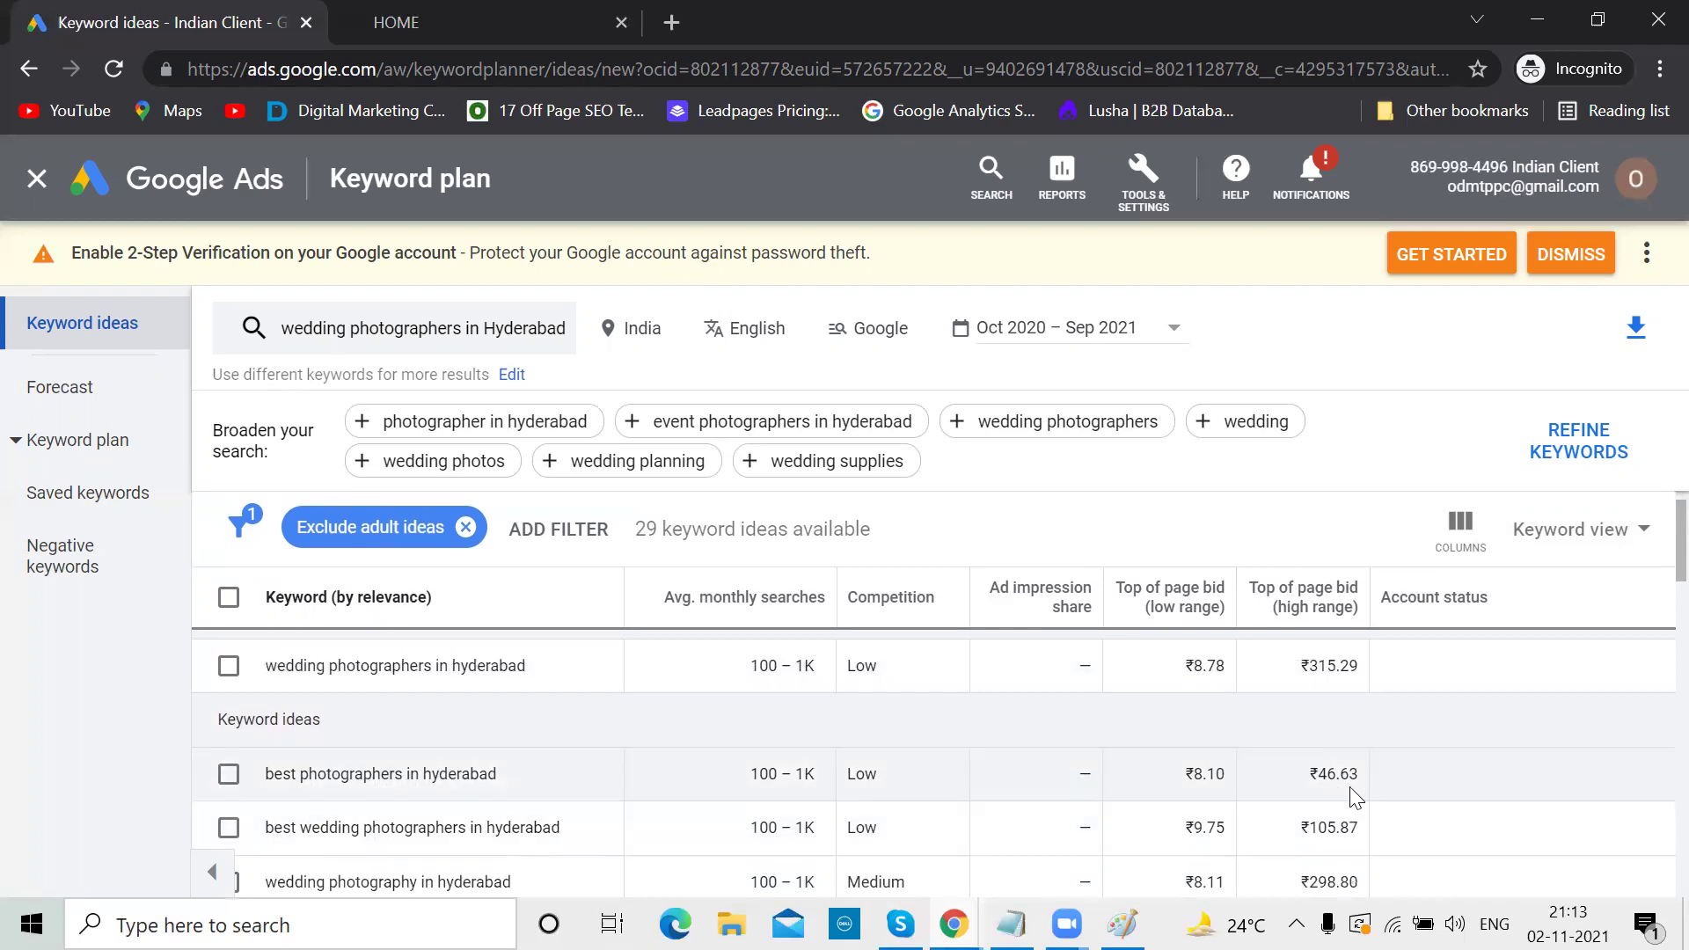
{"action": "scroll", "coordinate": [1140, 736], "scroll_direction": "down", "scroll_amount": 2}
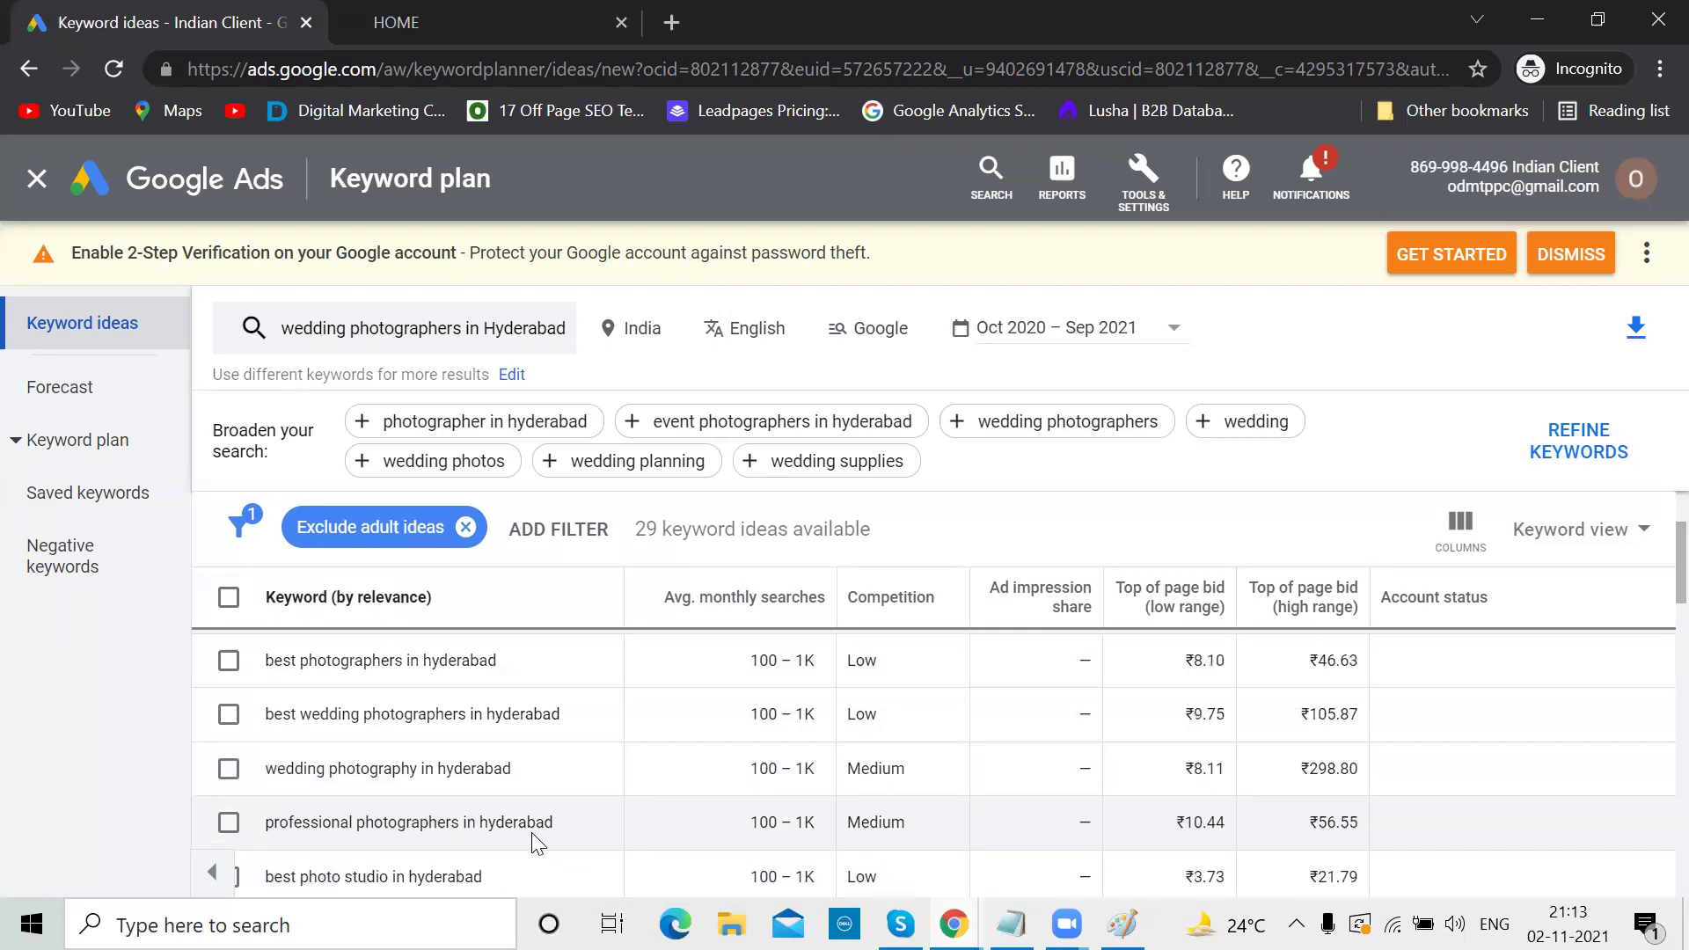
{"action": "scroll", "coordinate": [533, 824], "scroll_direction": "down", "scroll_amount": 1}
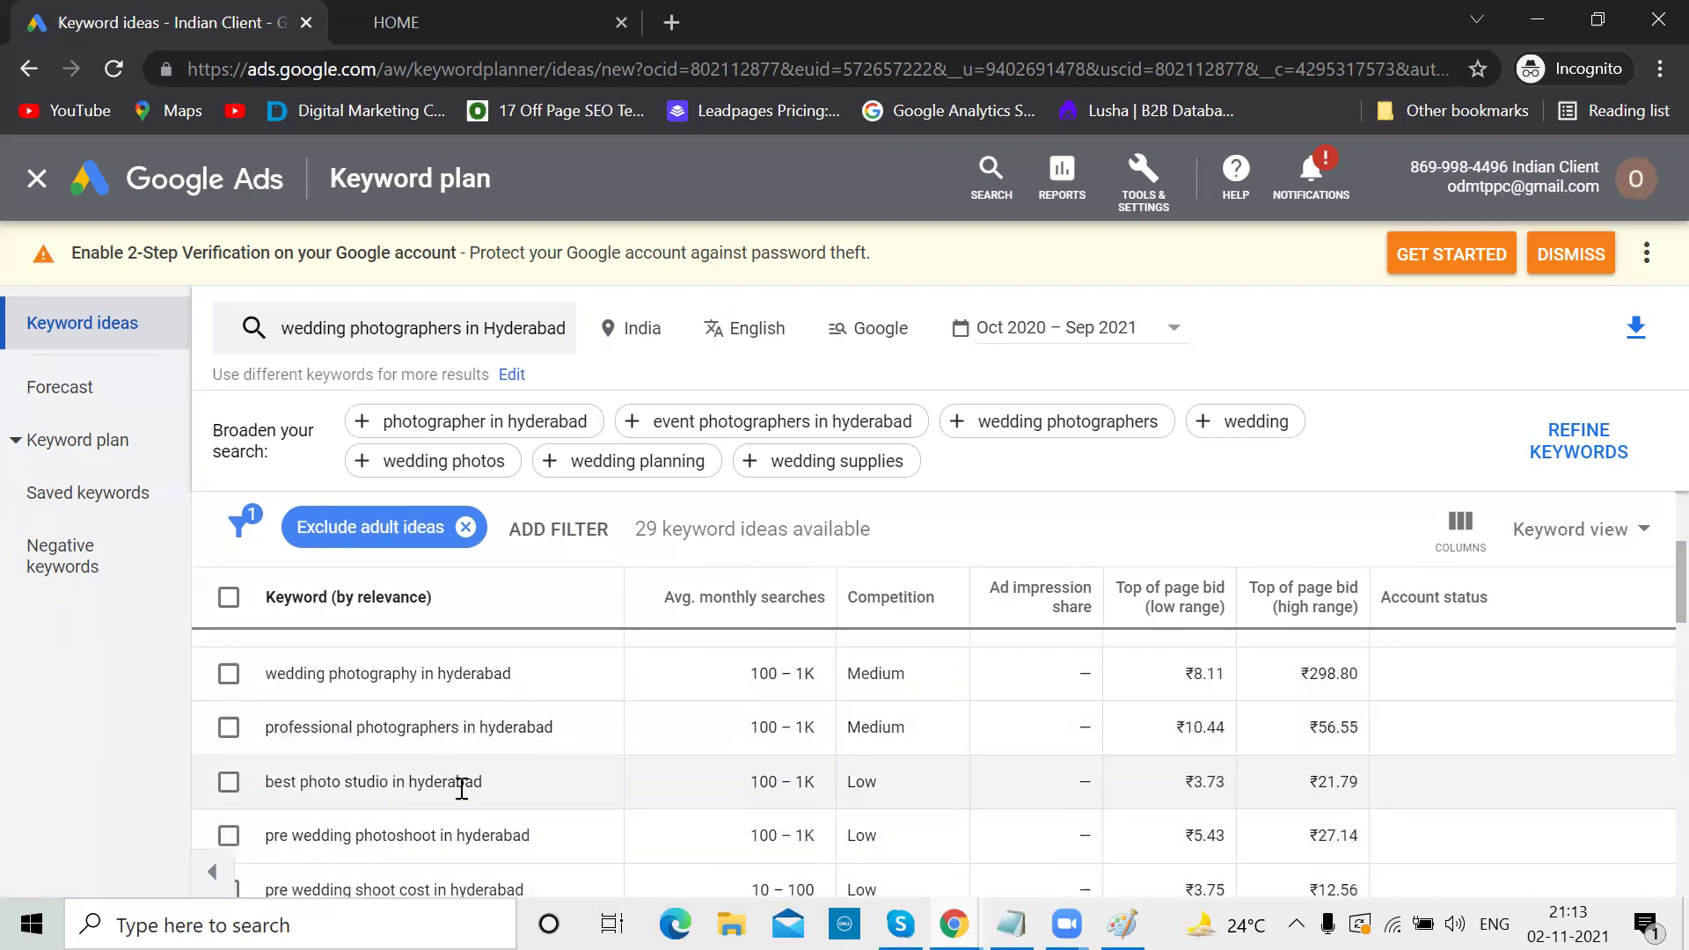
{"action": "scroll", "coordinate": [490, 800], "scroll_direction": "down", "scroll_amount": 1}
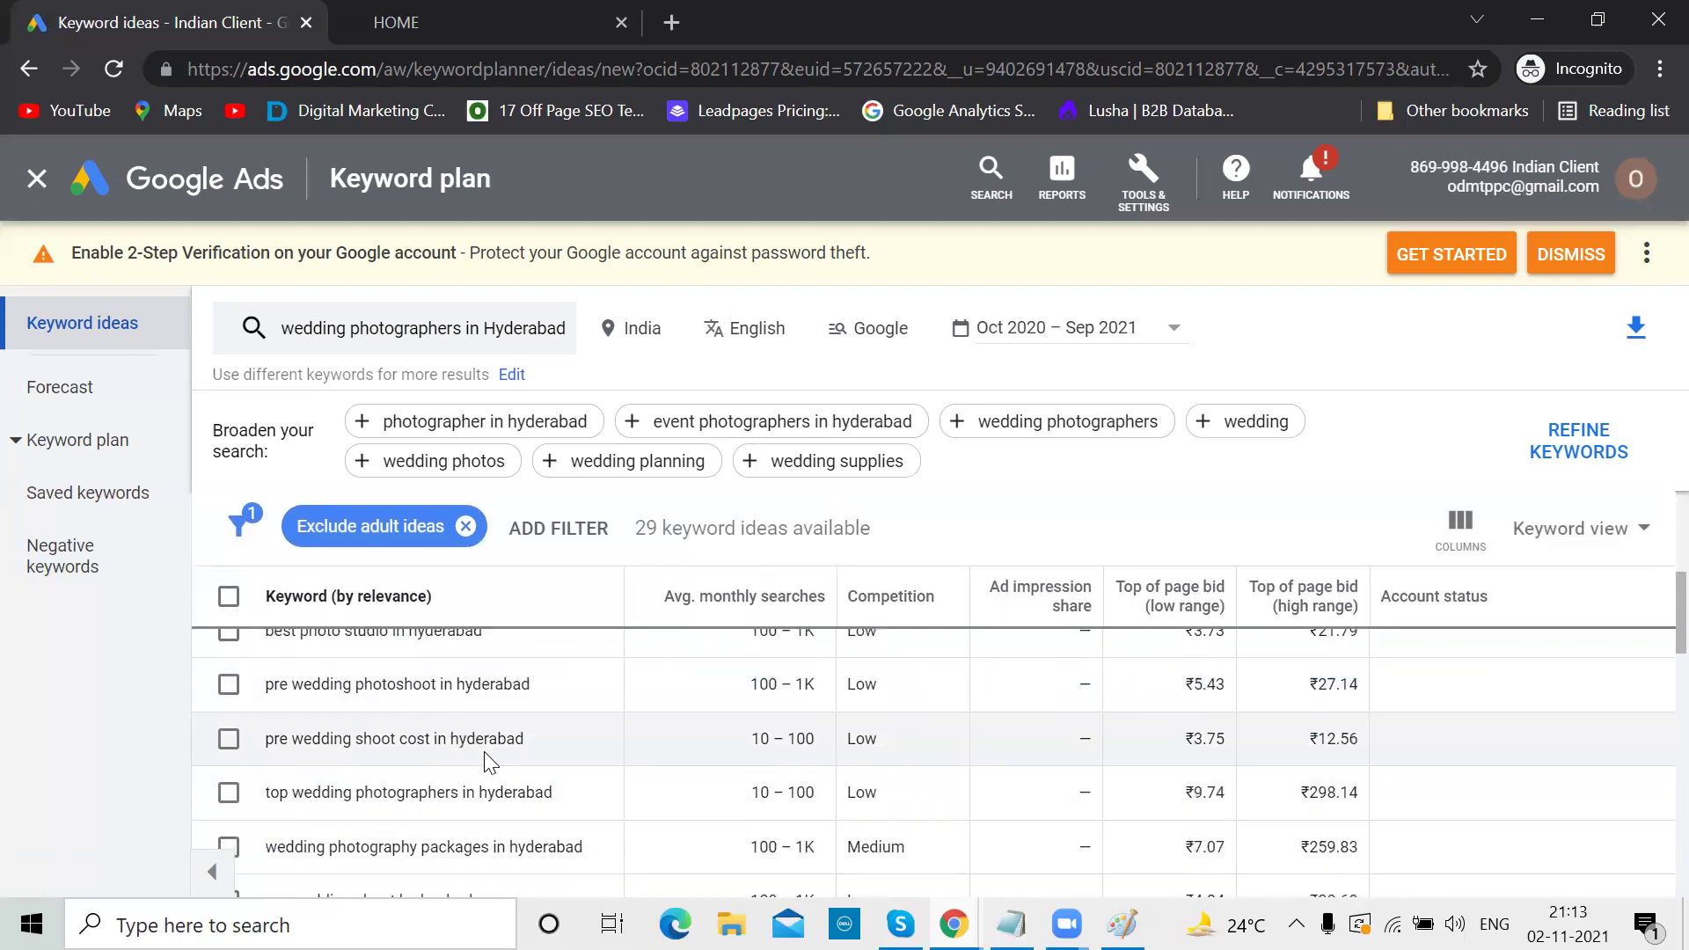
{"action": "scroll", "coordinate": [486, 752], "scroll_direction": "up", "scroll_amount": 2}
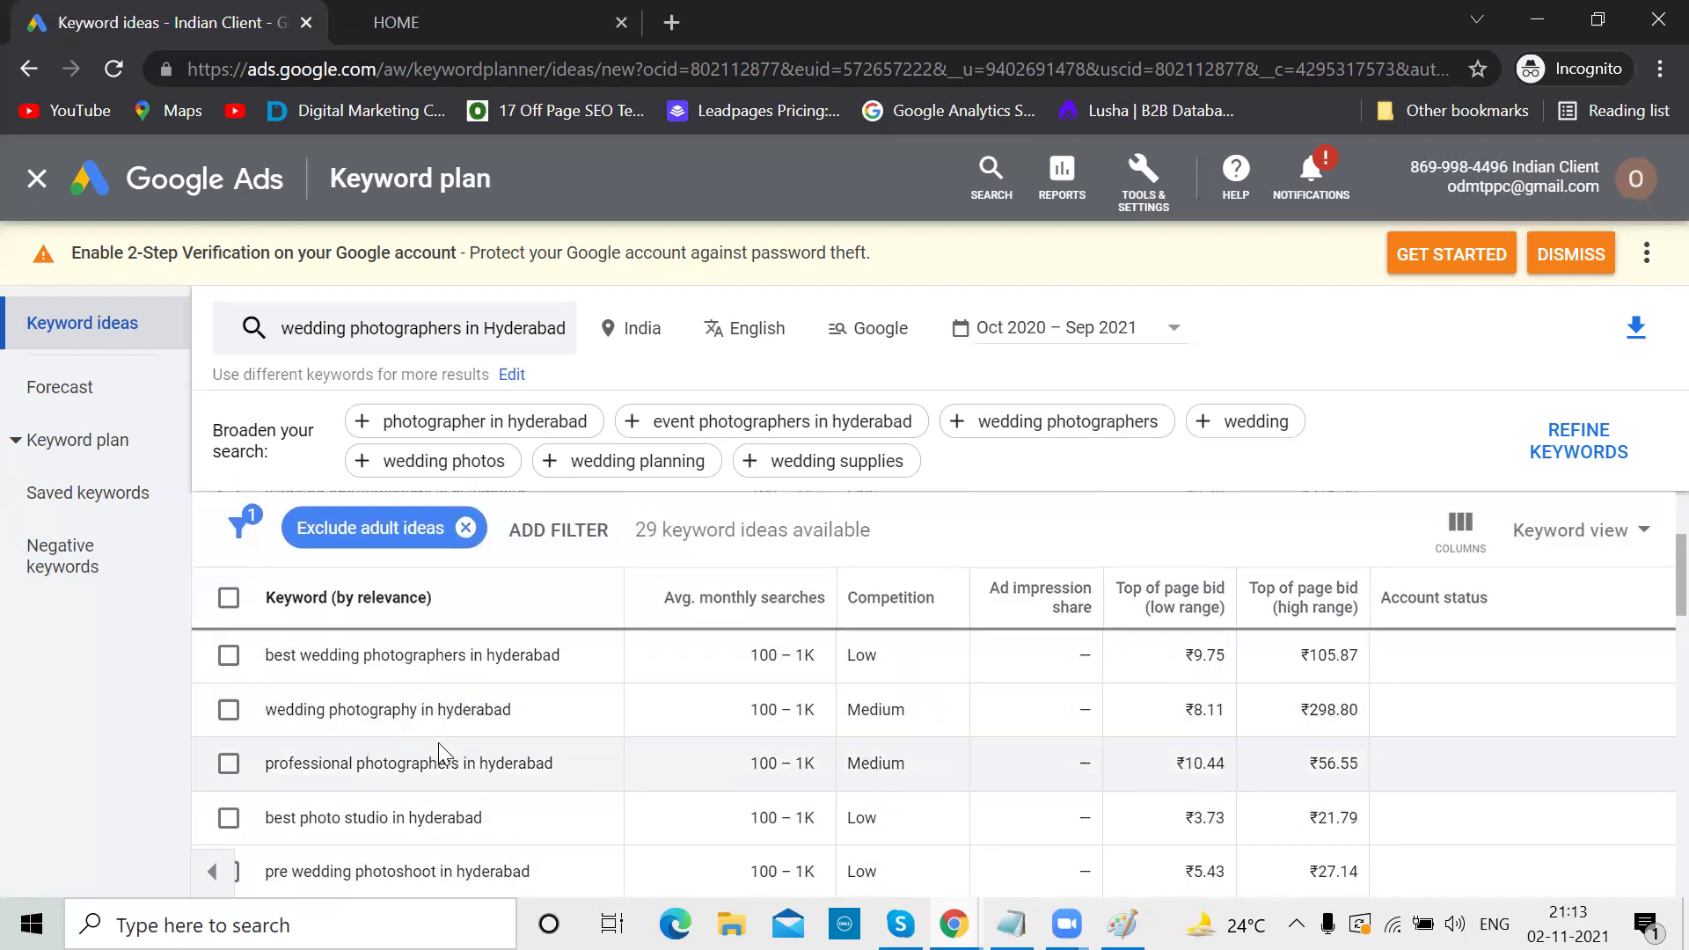
{"action": "scroll", "coordinate": [438, 743], "scroll_direction": "down", "scroll_amount": 3}
{"action": "scroll", "coordinate": [444, 747], "scroll_direction": "down", "scroll_amount": 1}
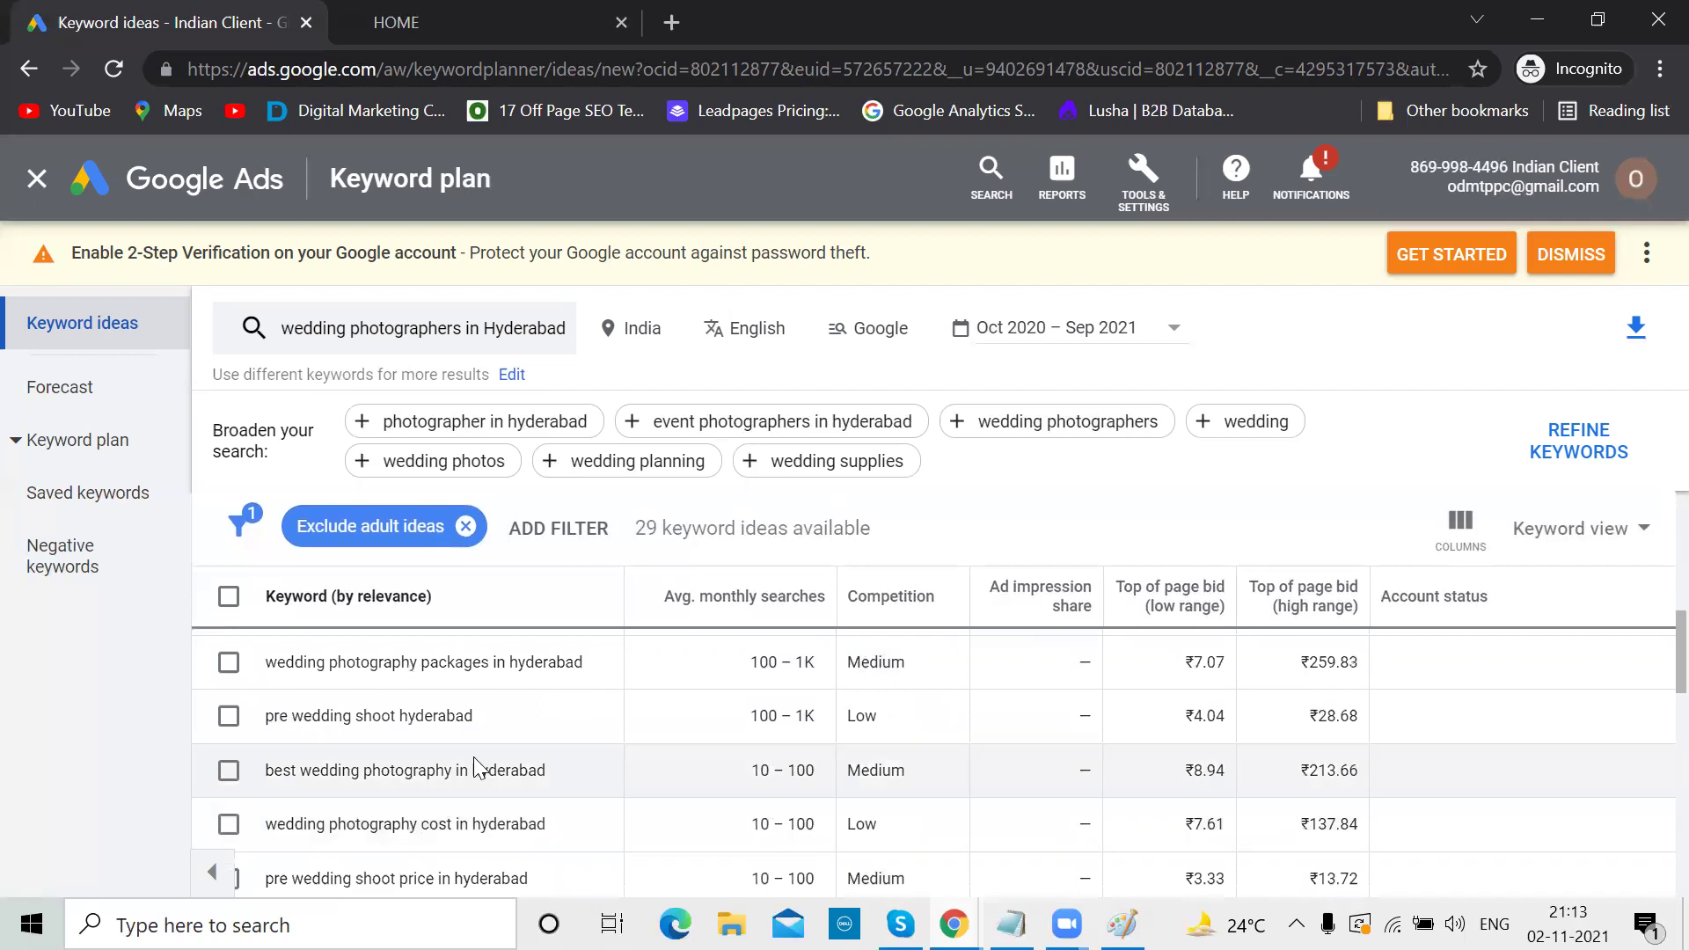
{"action": "scroll", "coordinate": [474, 758], "scroll_direction": "up", "scroll_amount": 5}
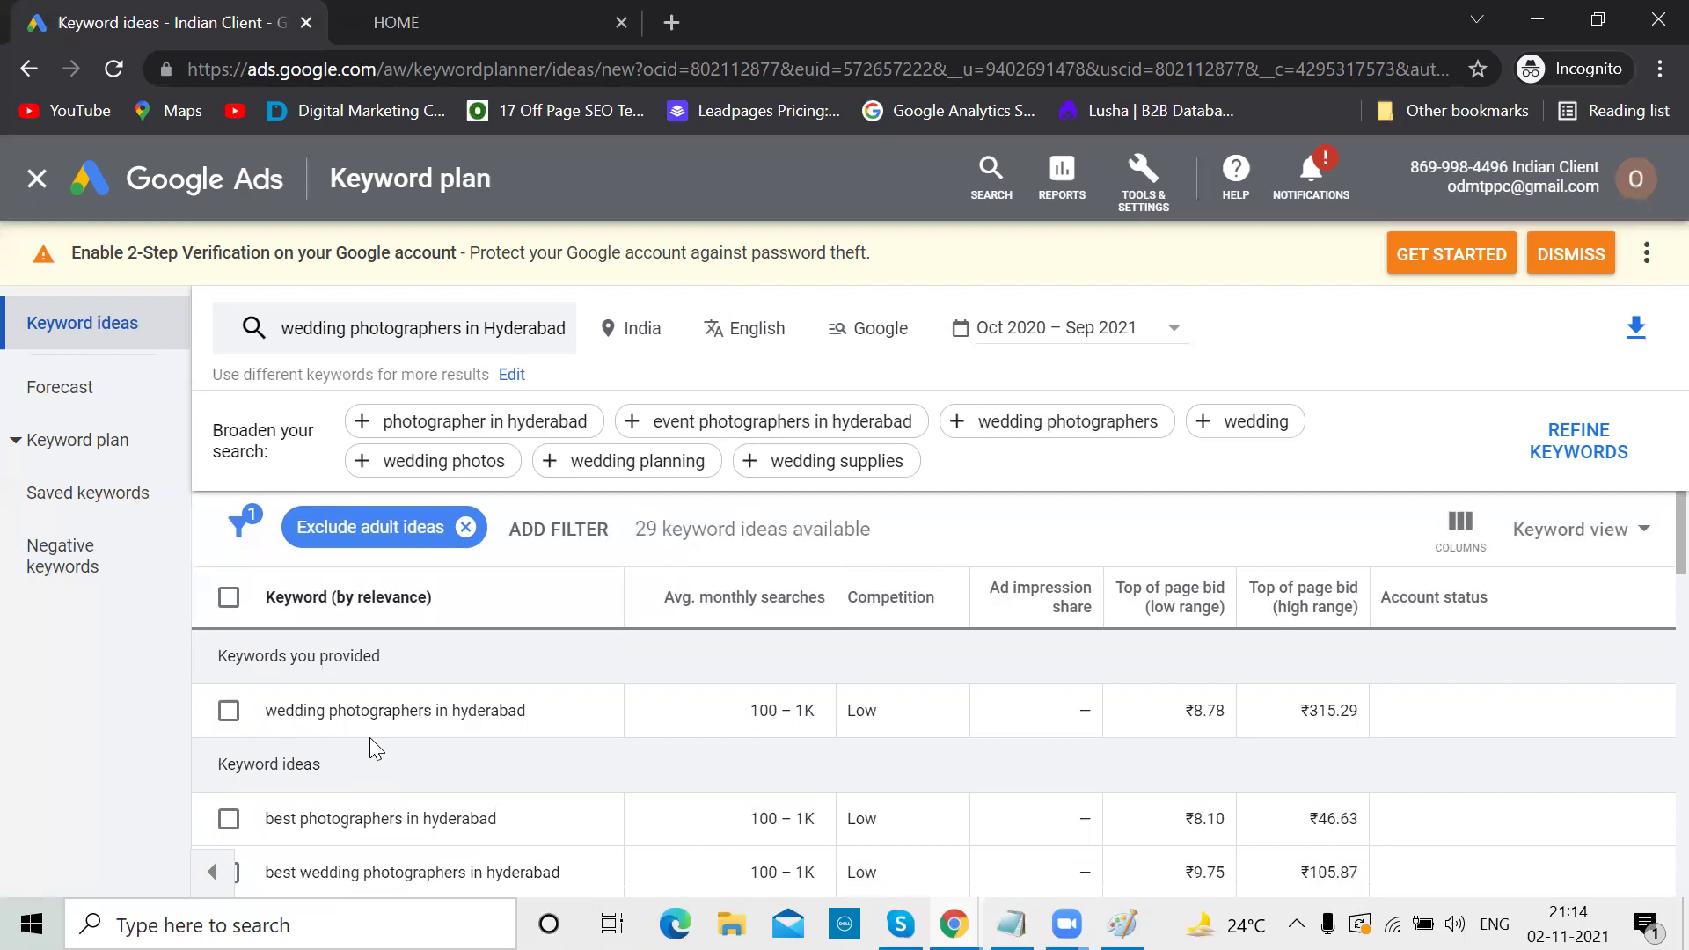
{"action": "scroll", "coordinate": [369, 739], "scroll_direction": "down", "scroll_amount": 3}
{"action": "scroll", "coordinate": [376, 747], "scroll_direction": "down", "scroll_amount": 2}
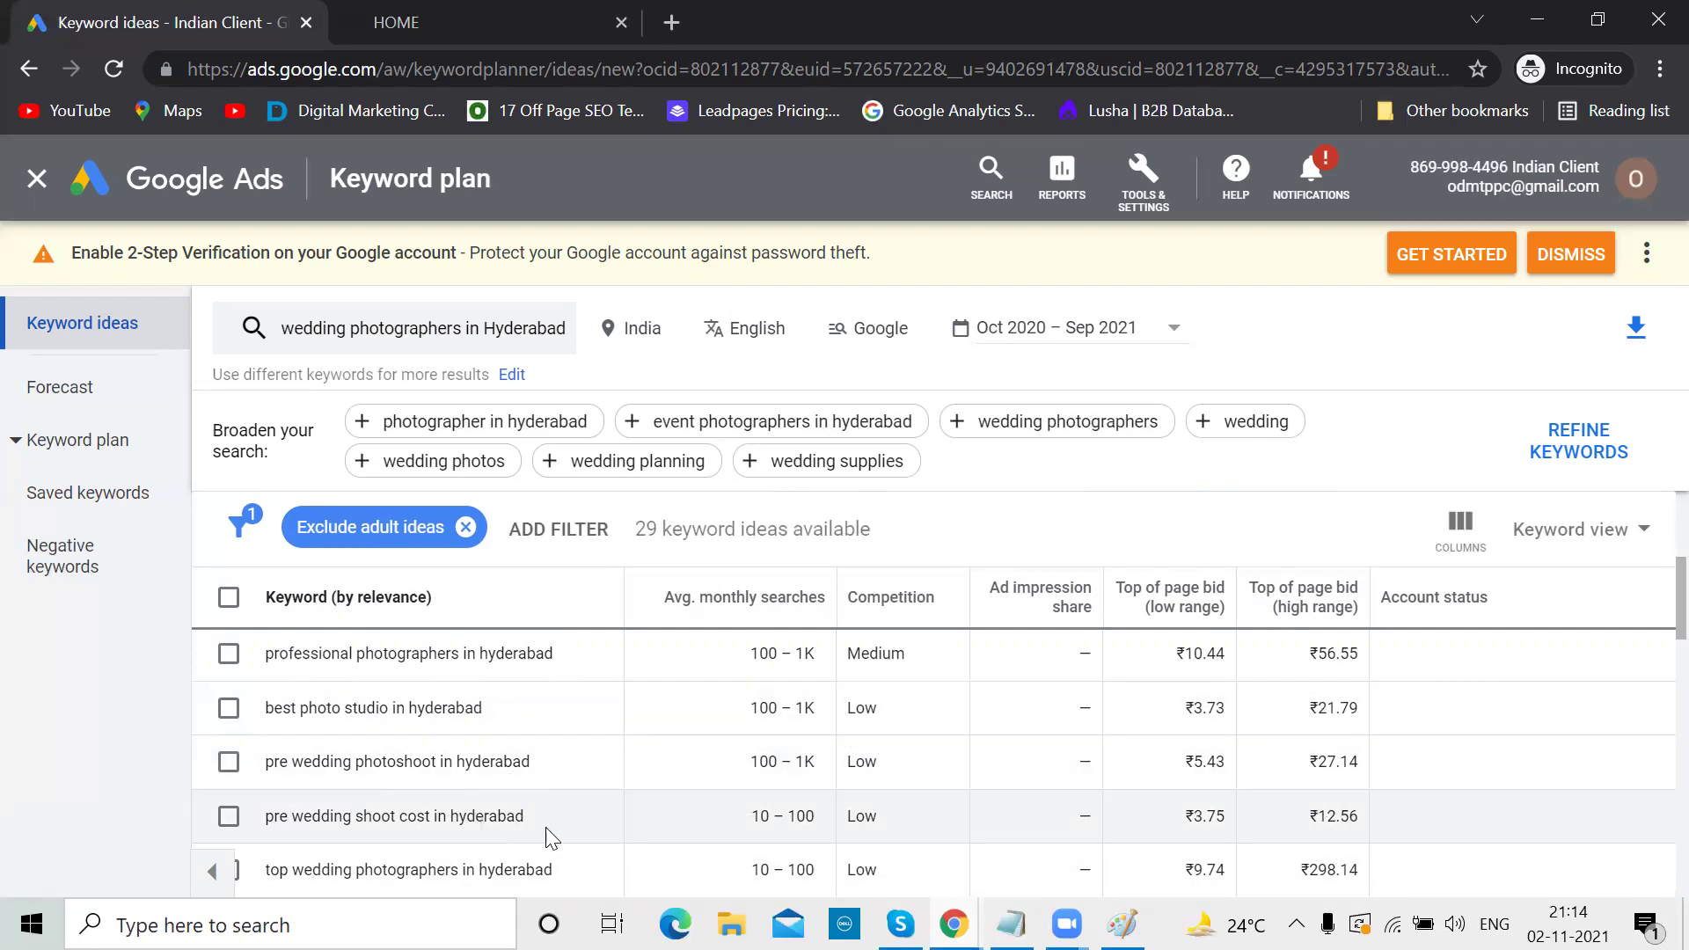
{"action": "scroll", "coordinate": [563, 818], "scroll_direction": "down", "scroll_amount": 2}
{"action": "scroll", "coordinate": [568, 829], "scroll_direction": "down", "scroll_amount": 3}
{"action": "scroll", "coordinate": [568, 829], "scroll_direction": "down", "scroll_amount": 2}
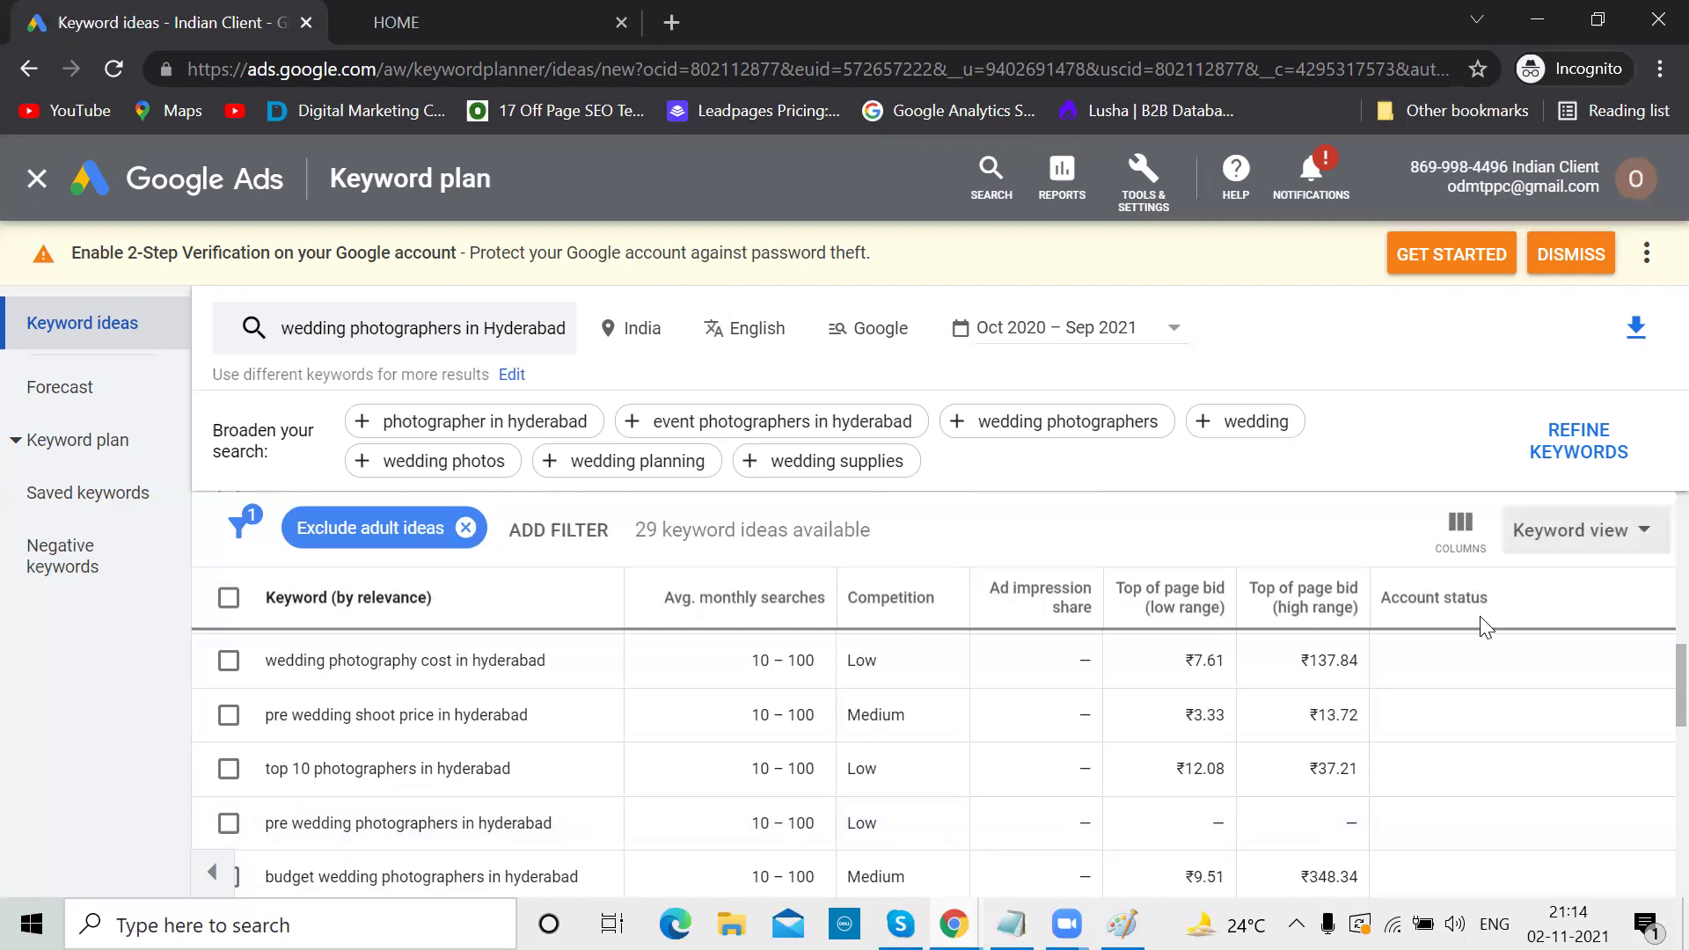
Download the keyword ideas as a CSV and open Keyword Stats 2021-11-02 at 21_14_45 in Excel
{"action": "left_click", "coordinate": [1628, 344]}
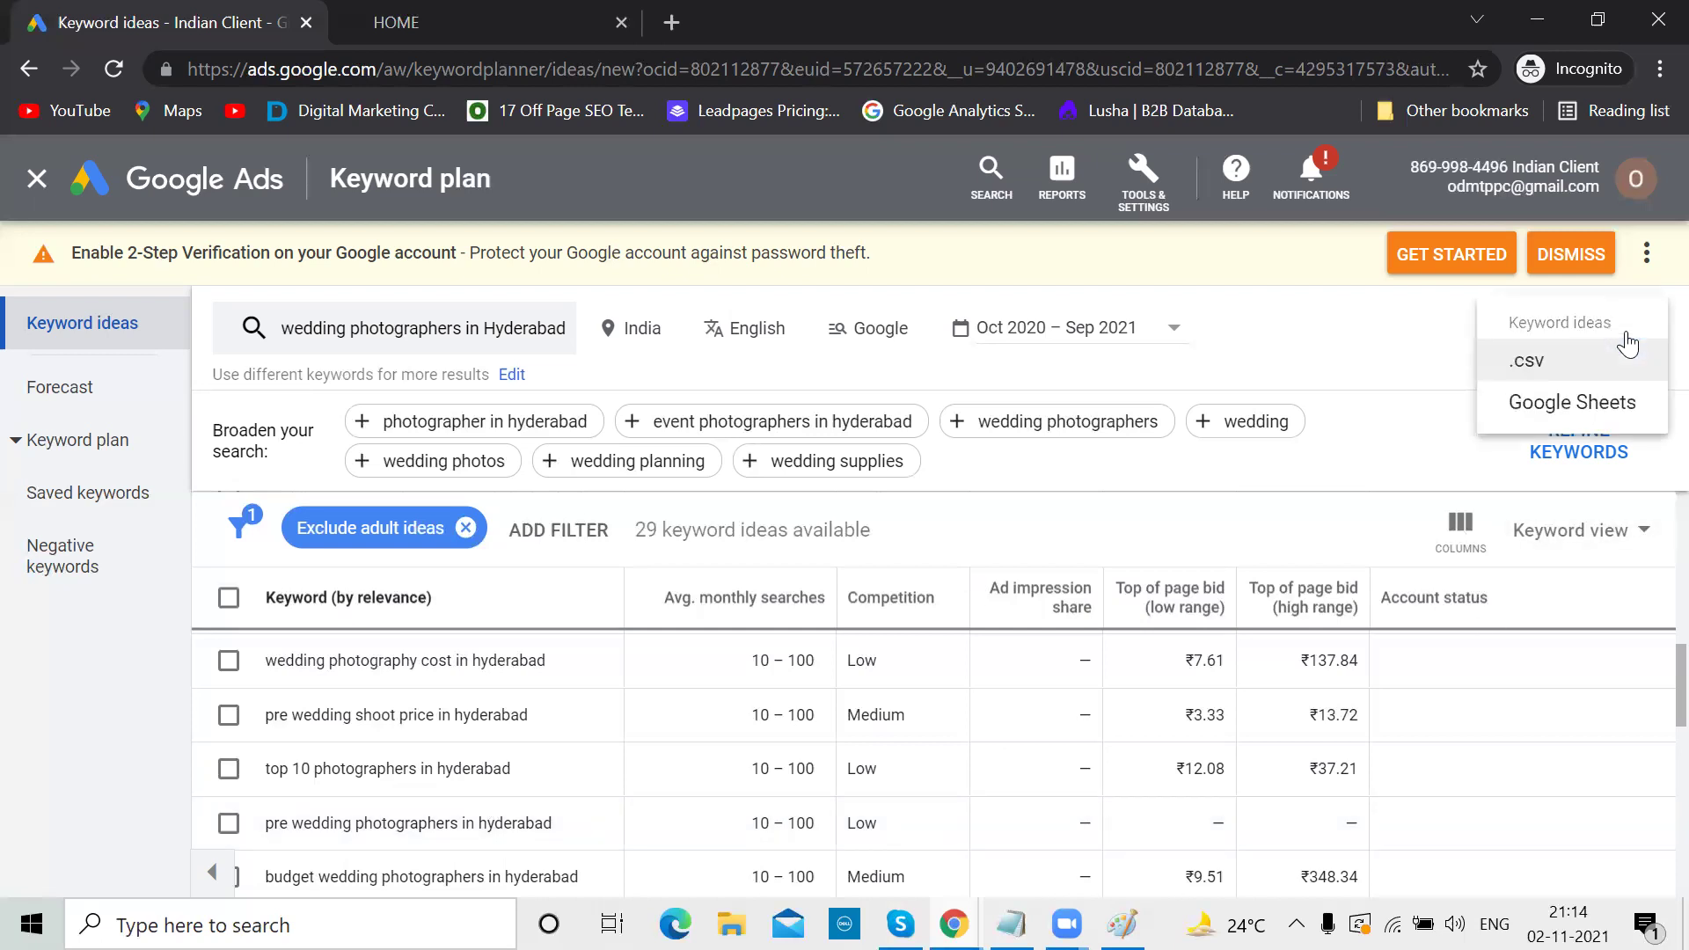
{"action": "left_click", "coordinate": [1557, 363]}
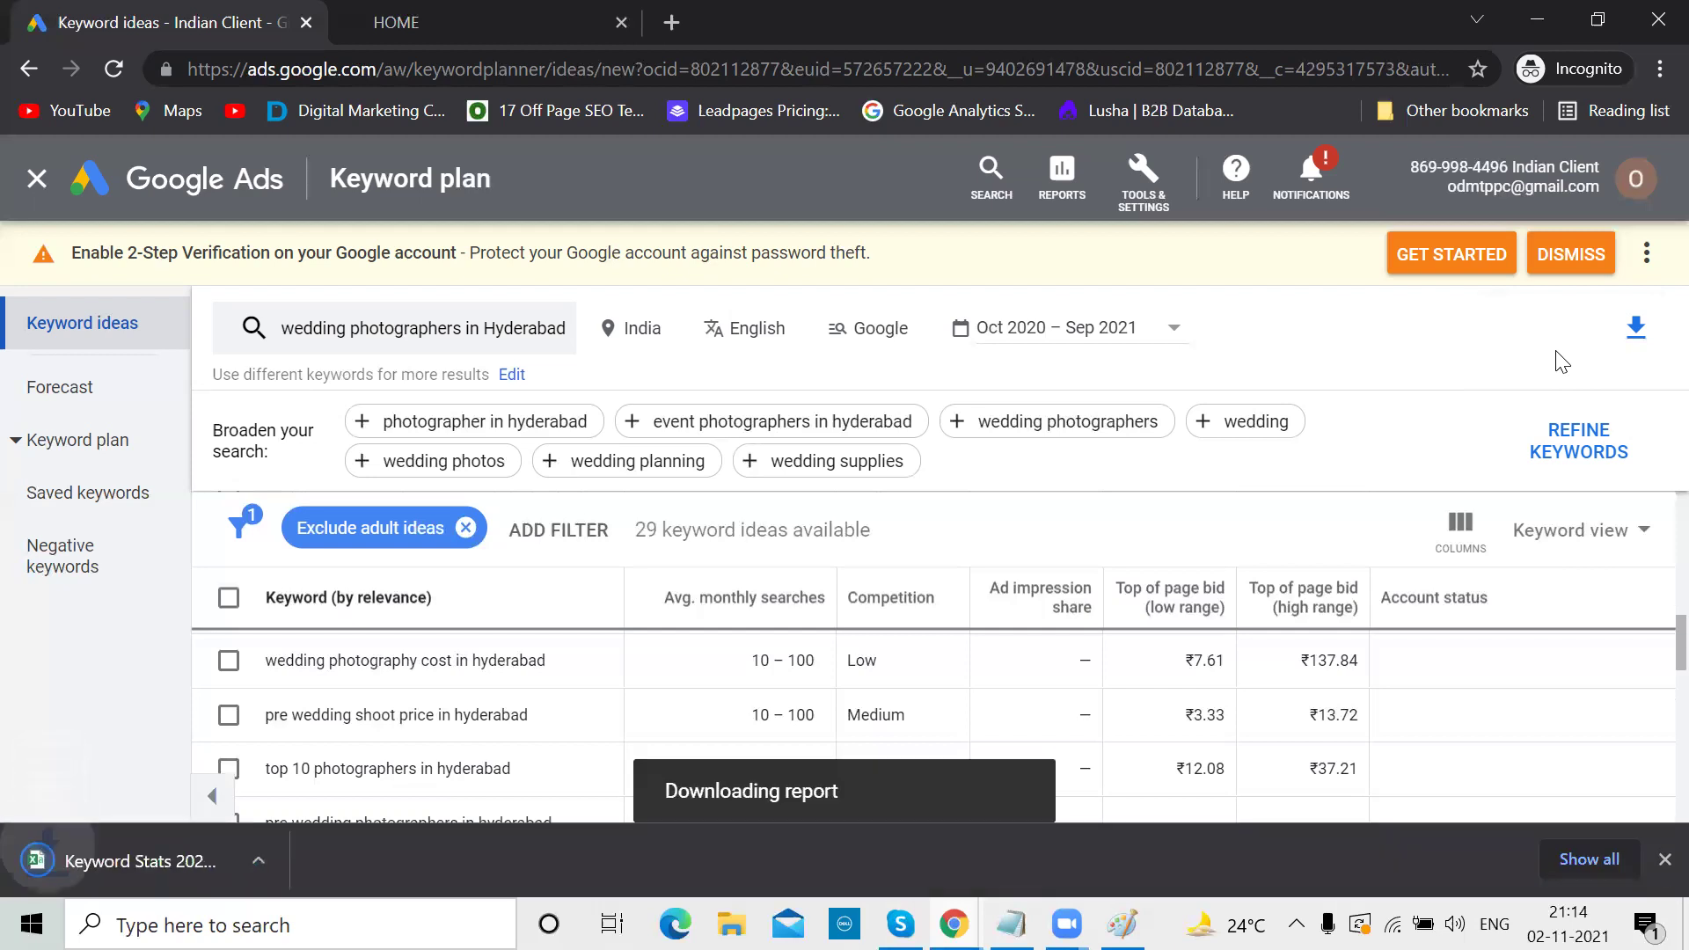
{"action": "left_click", "coordinate": [282, 859]}
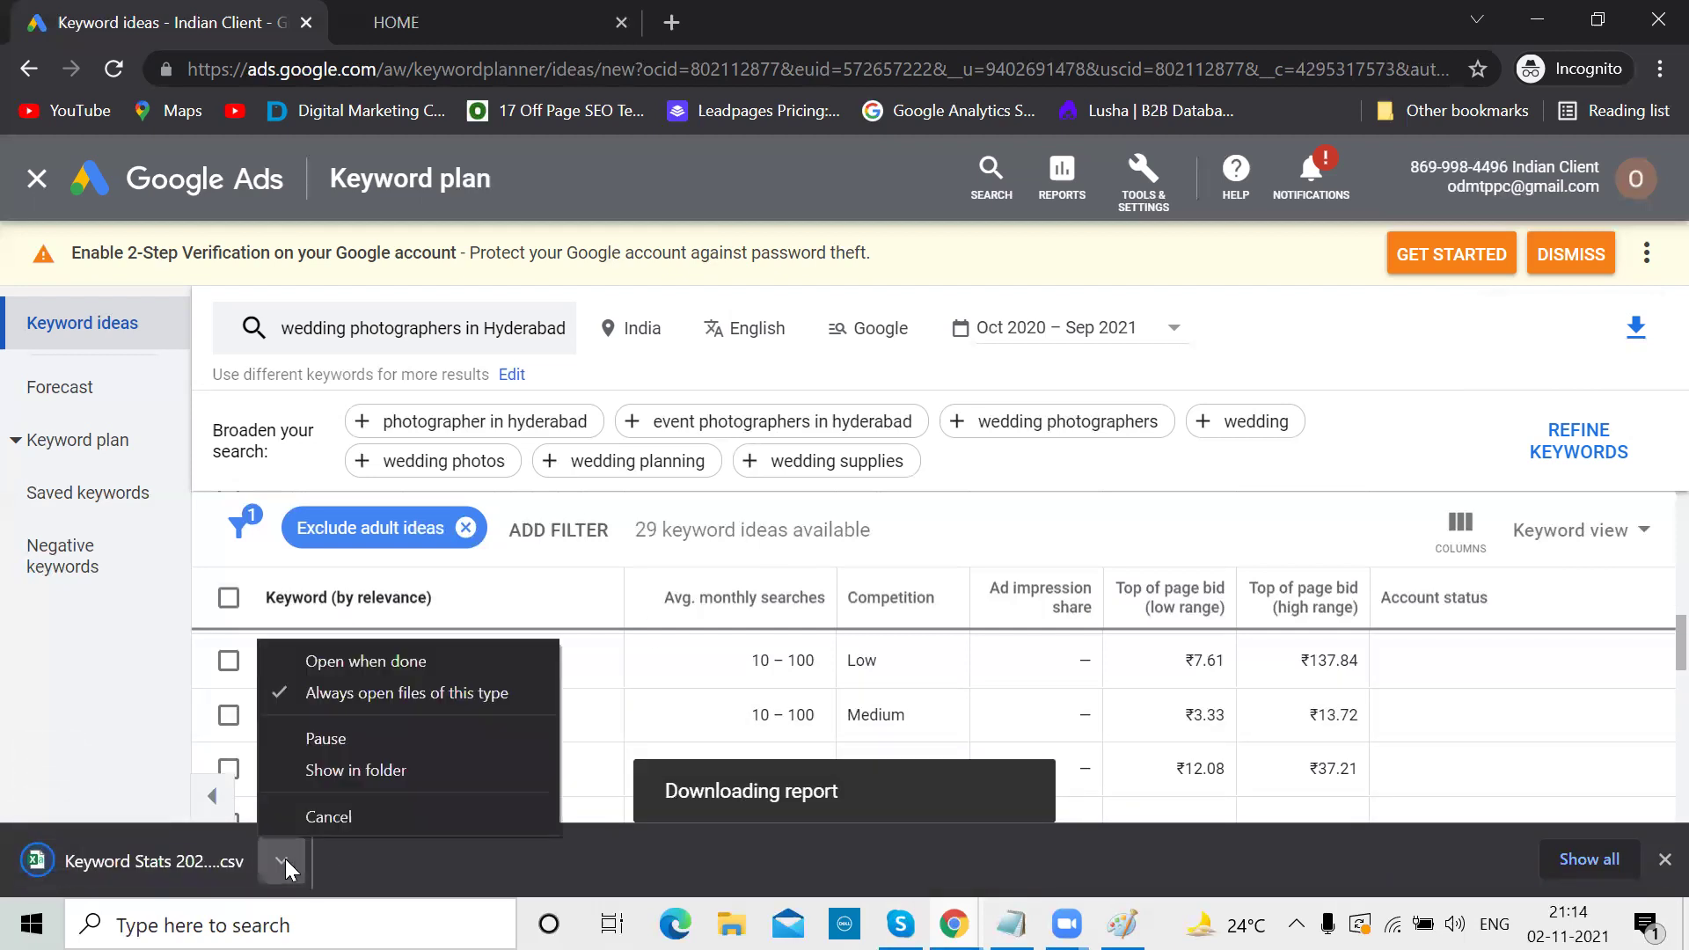
{"action": "left_click", "coordinate": [333, 663]}
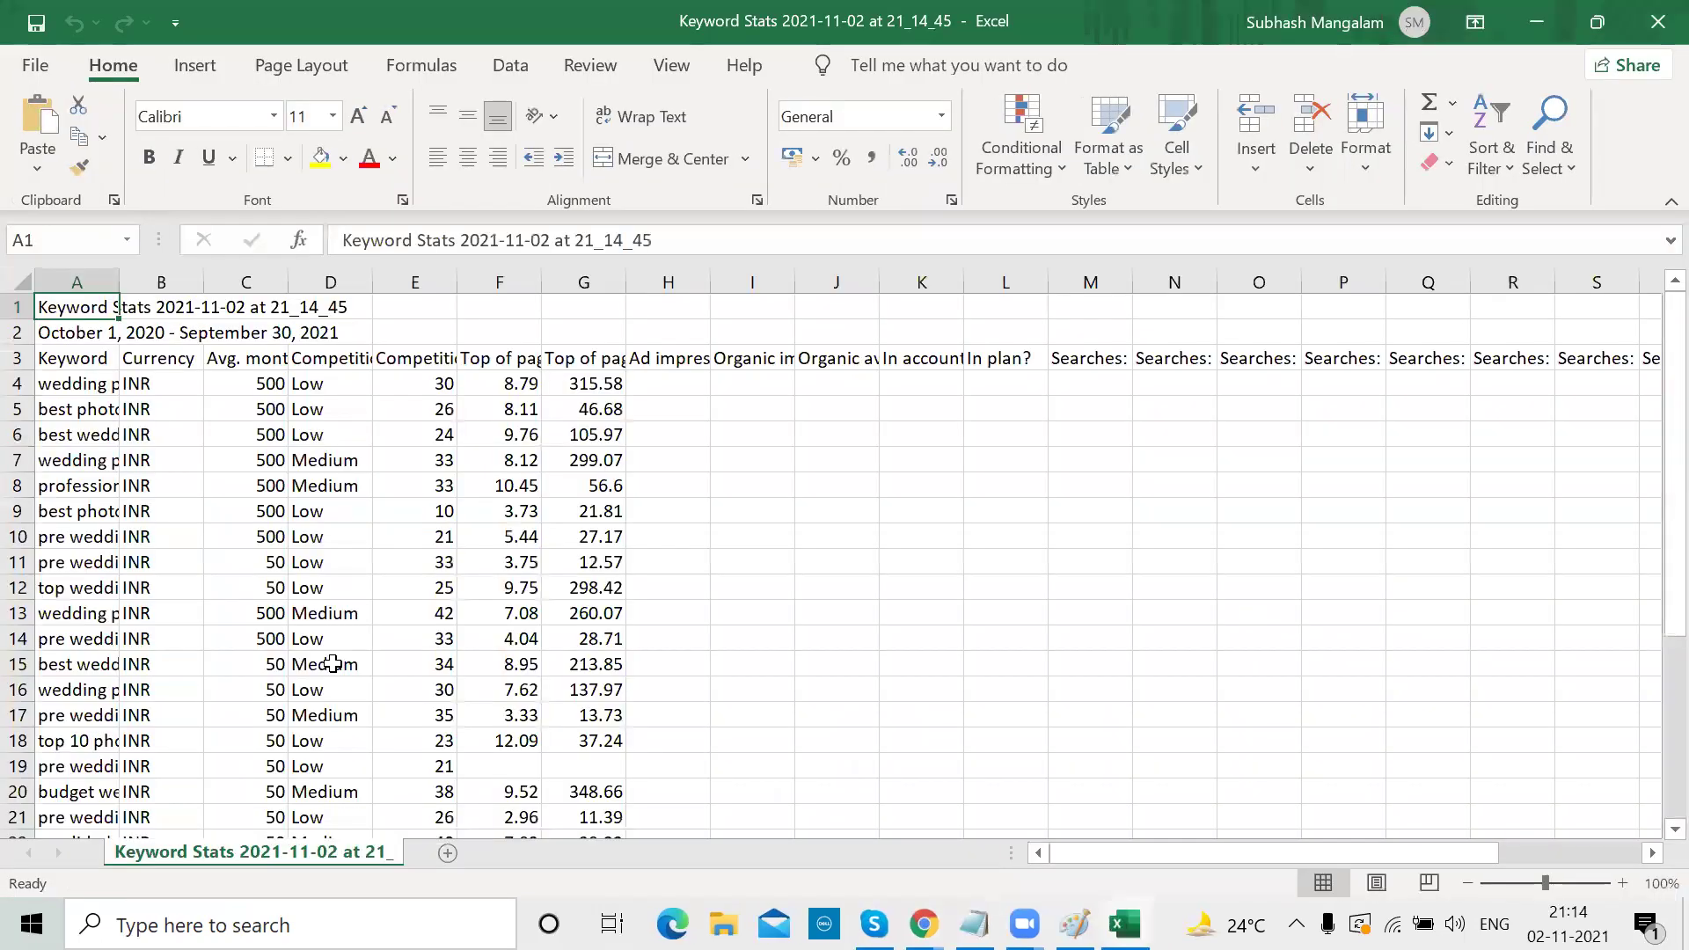
Widen all the sheet's columns and make every row taller so keywords show fully
{"action": "left_click", "coordinate": [20, 282]}
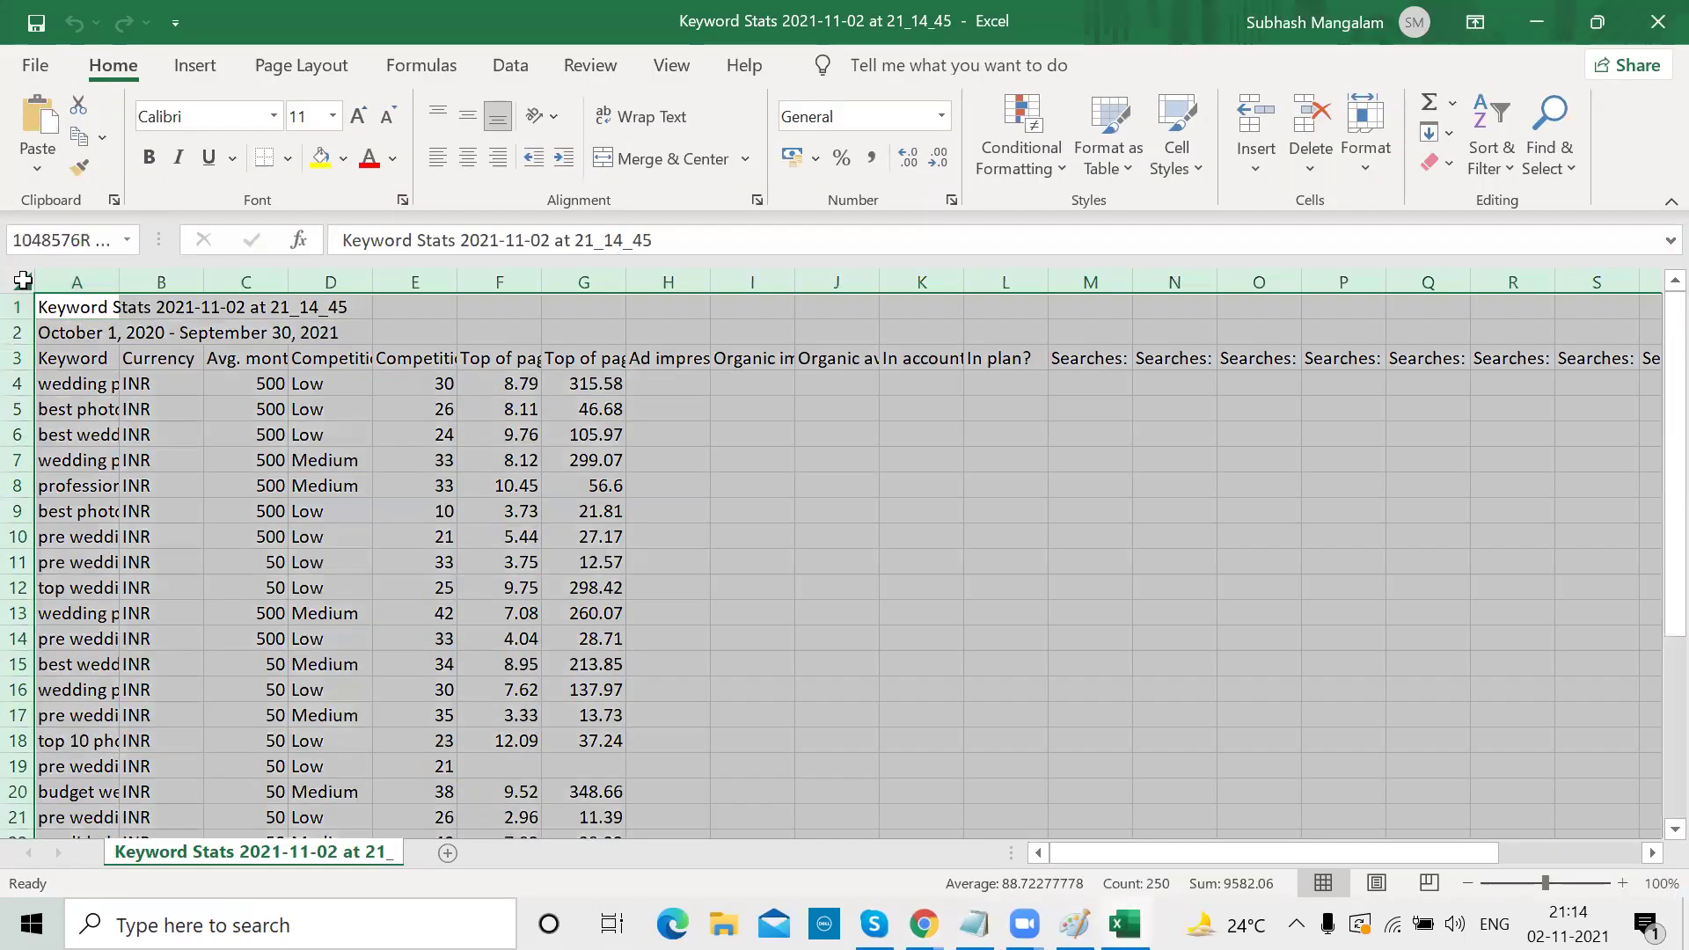
{"action": "left_click_drag", "start_coordinate": [119, 283], "coordinate": [430, 269]}
{"action": "left_click_drag", "start_coordinate": [22, 319], "coordinate": [29, 353]}
{"action": "left_click", "coordinate": [592, 438]}
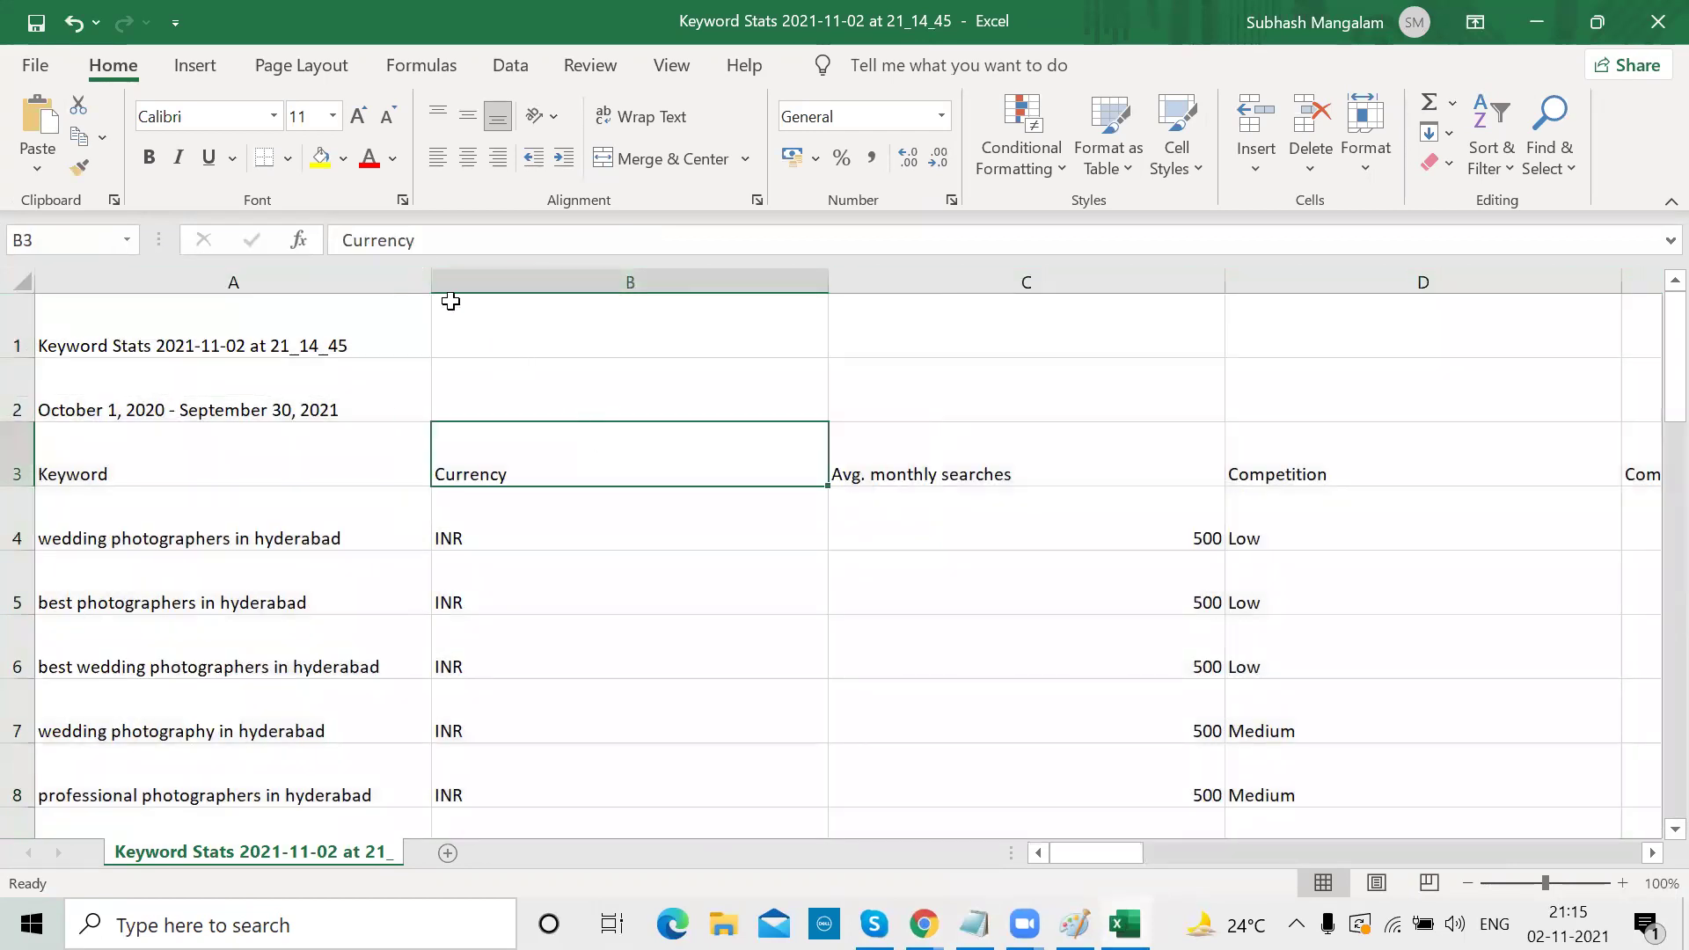
{"action": "left_click_drag", "start_coordinate": [428, 283], "coordinate": [571, 282]}
{"action": "scroll", "coordinate": [497, 483], "scroll_direction": "down", "scroll_amount": 2}
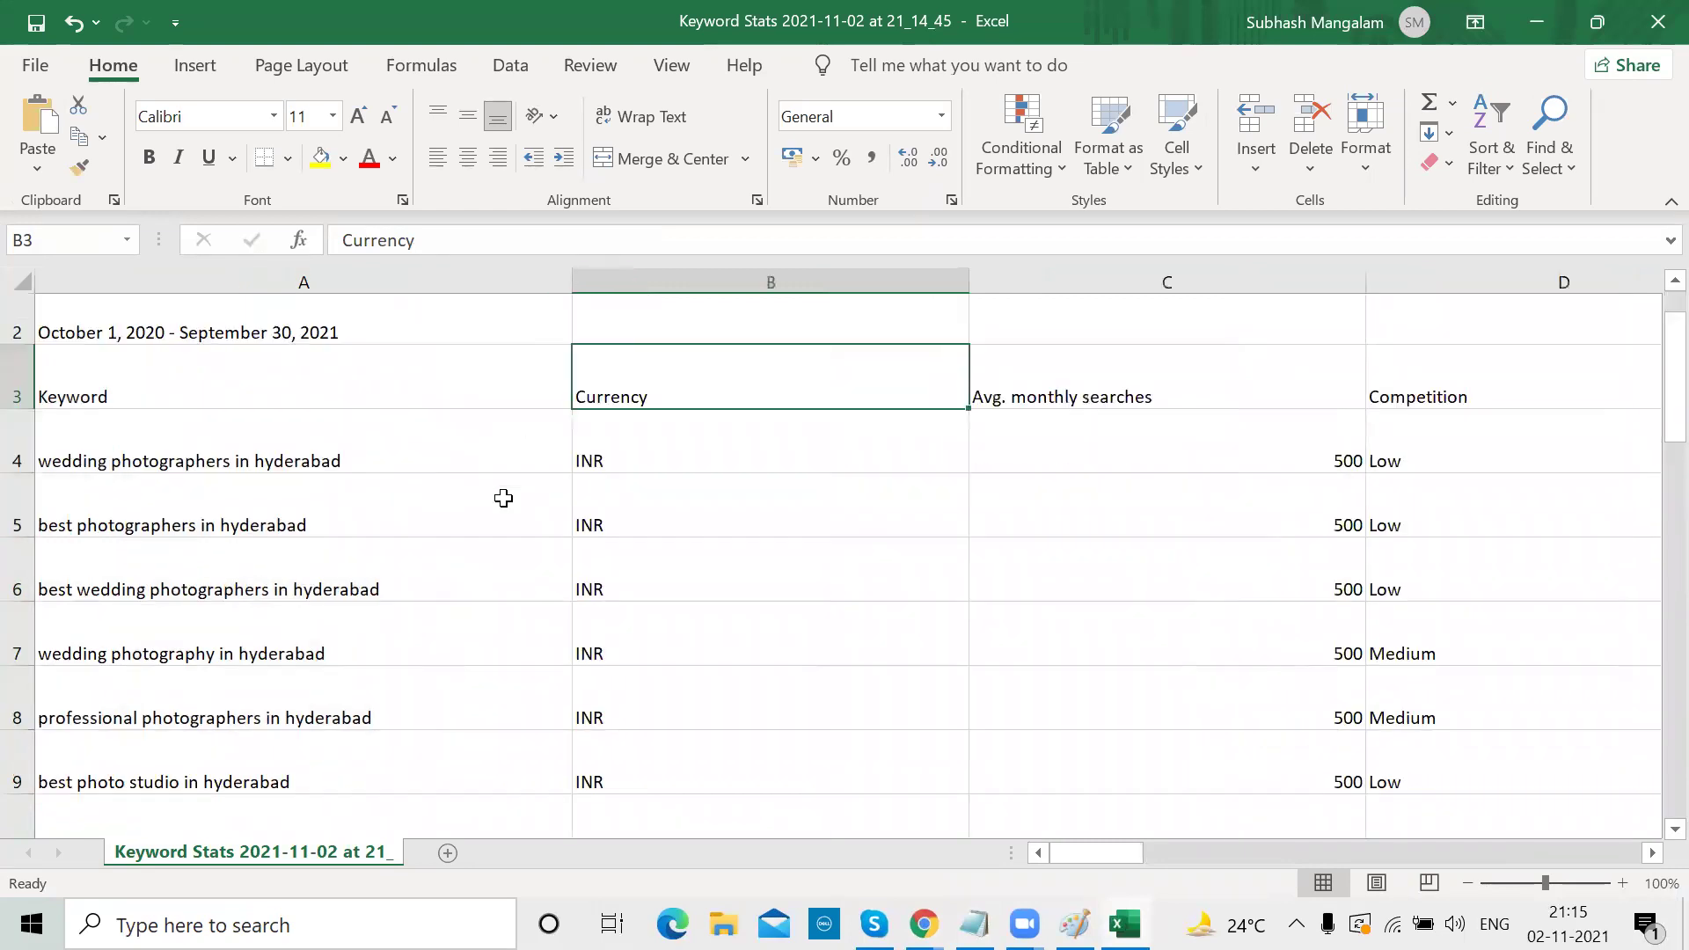
{"action": "scroll", "coordinate": [503, 498], "scroll_direction": "down", "scroll_amount": 1}
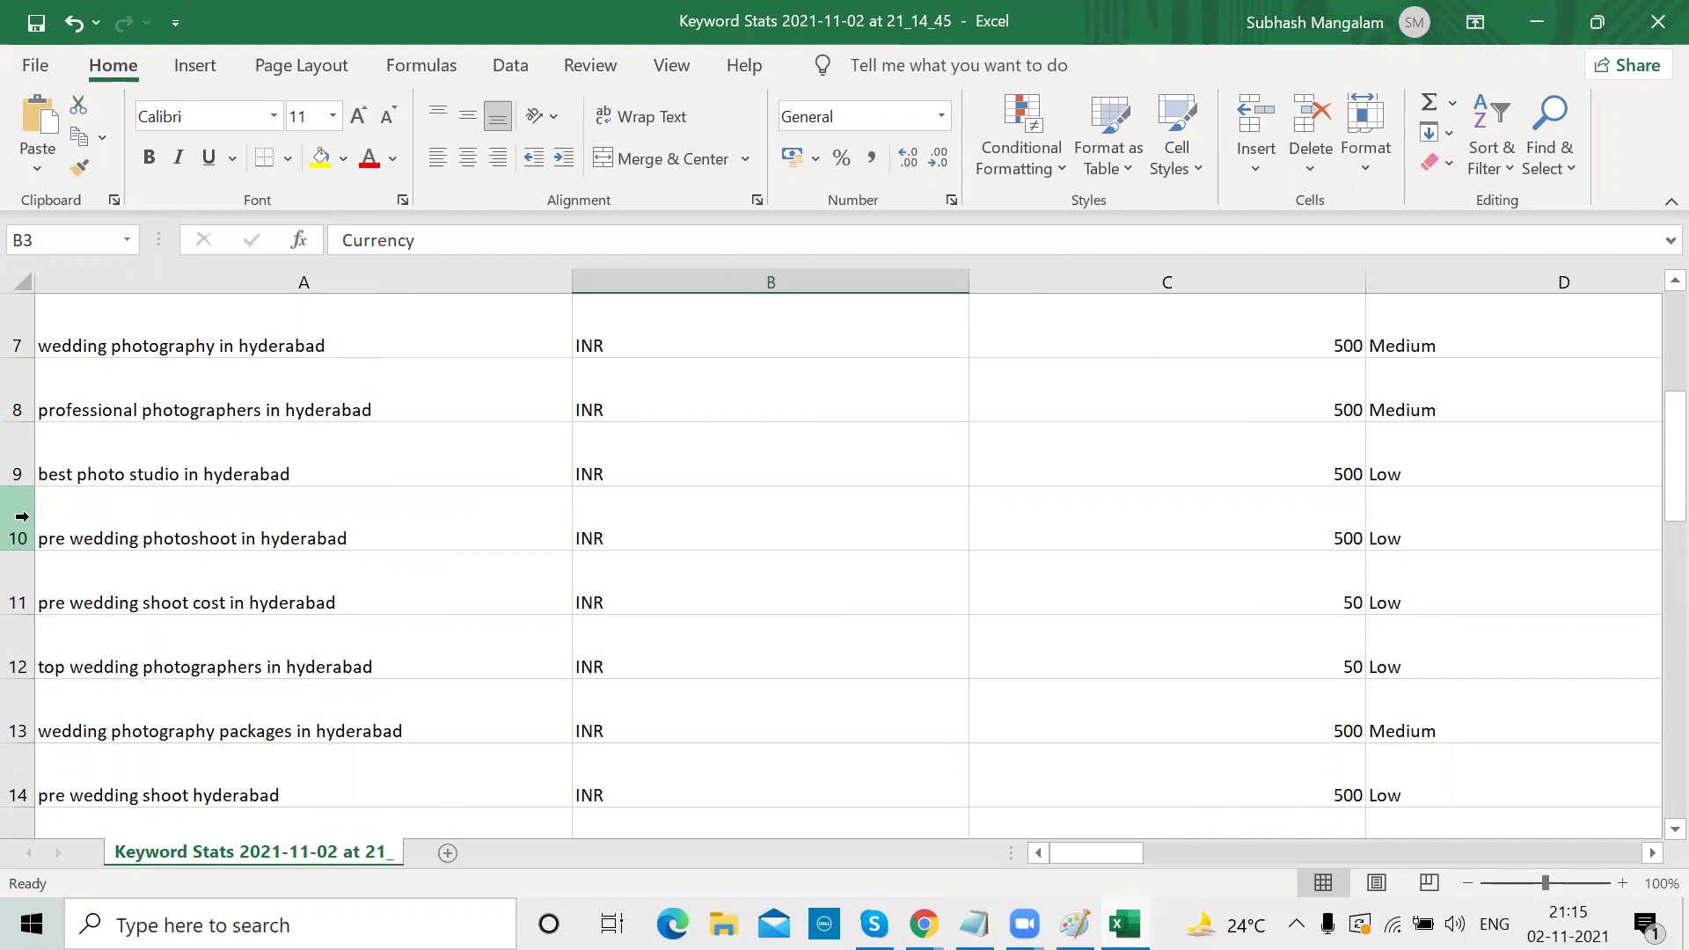
Delete the 'pre wedding photoshoot in hyderabad' and 'pre wedding shoot hyderabad' rows
{"action": "left_click", "coordinate": [22, 516]}
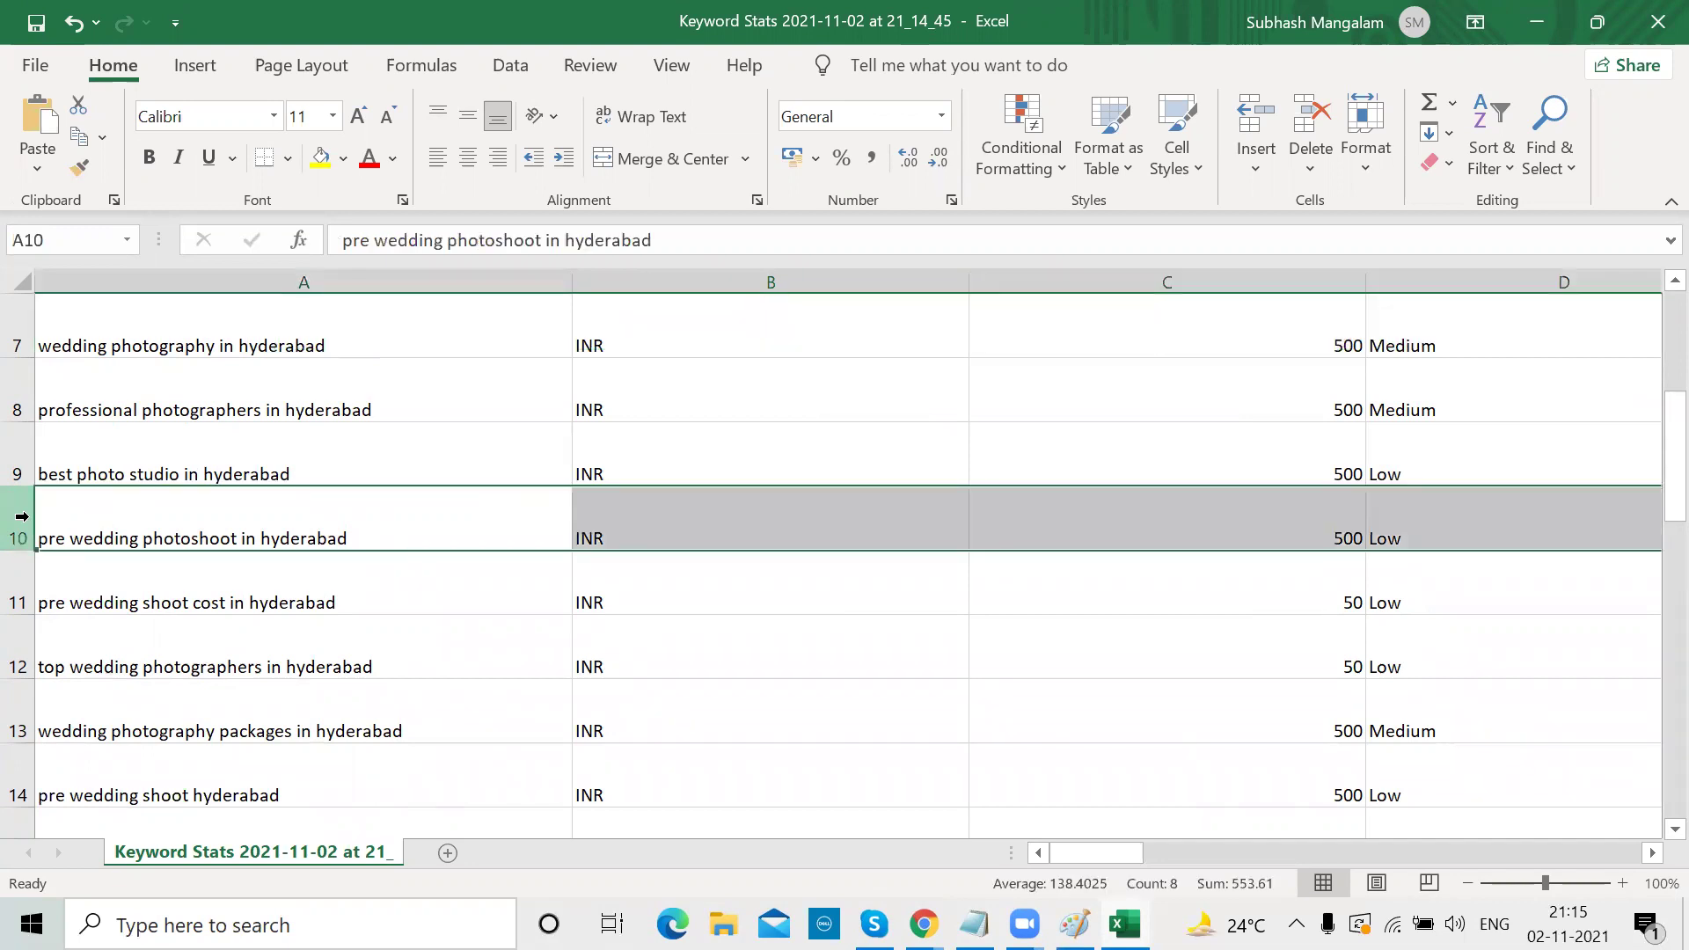
{"action": "key", "text": "ctrl+minus"}
{"action": "key", "text": "ctrl+minus"}
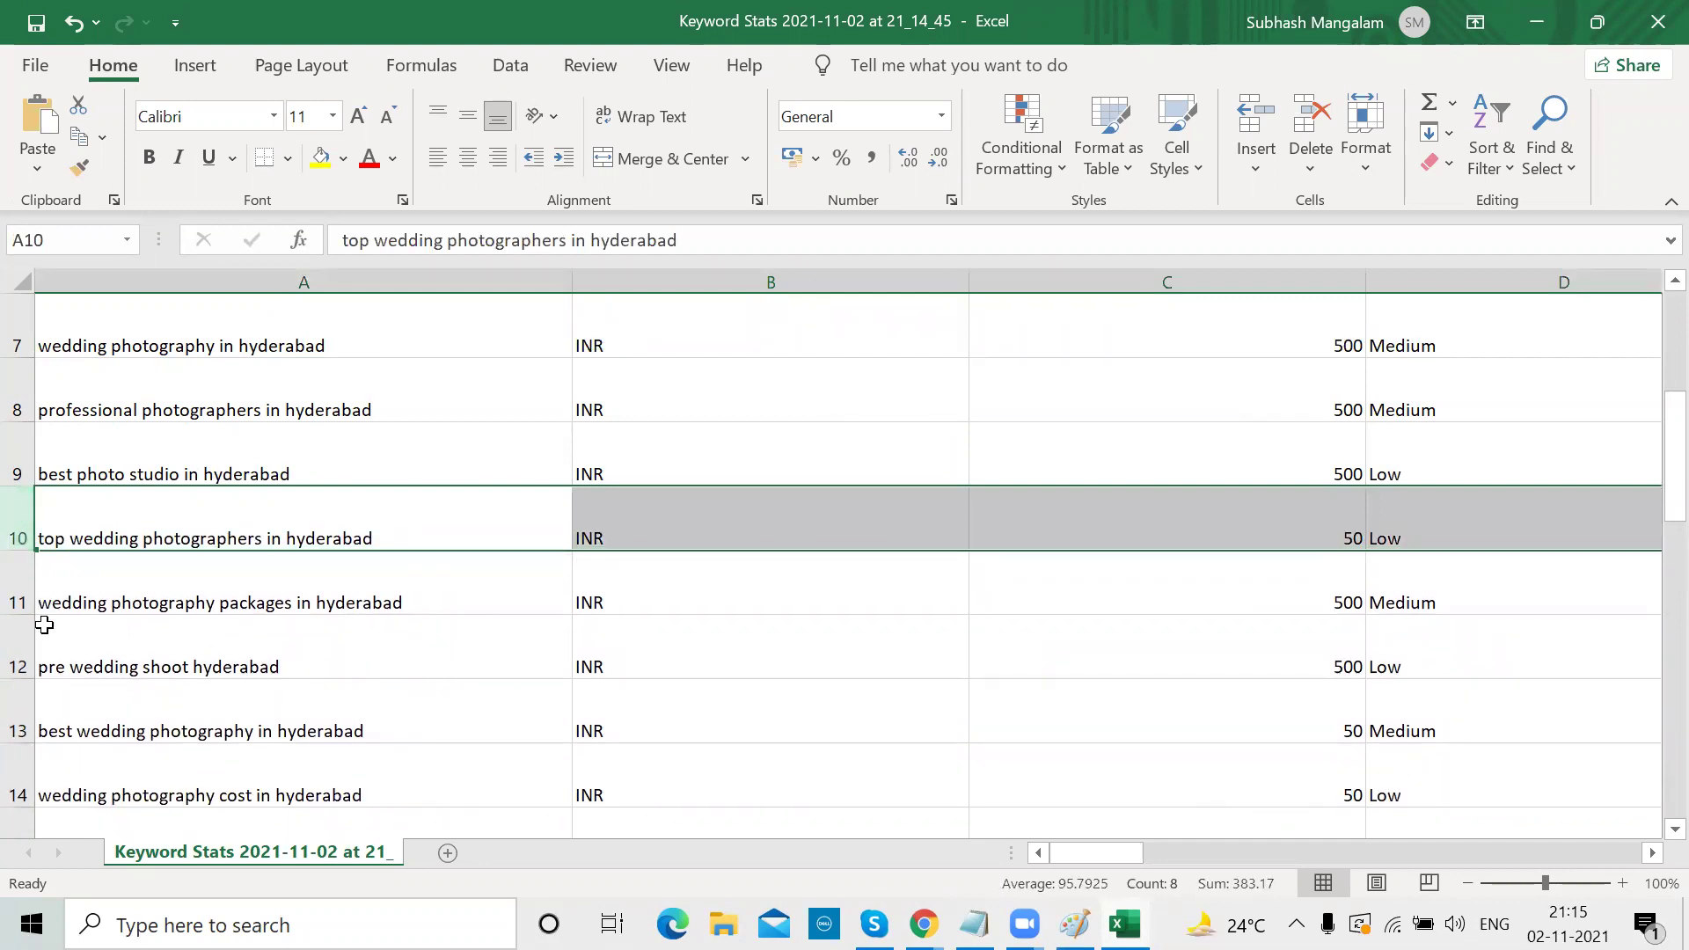
{"action": "scroll", "coordinate": [44, 624], "scroll_direction": "down", "scroll_amount": 1}
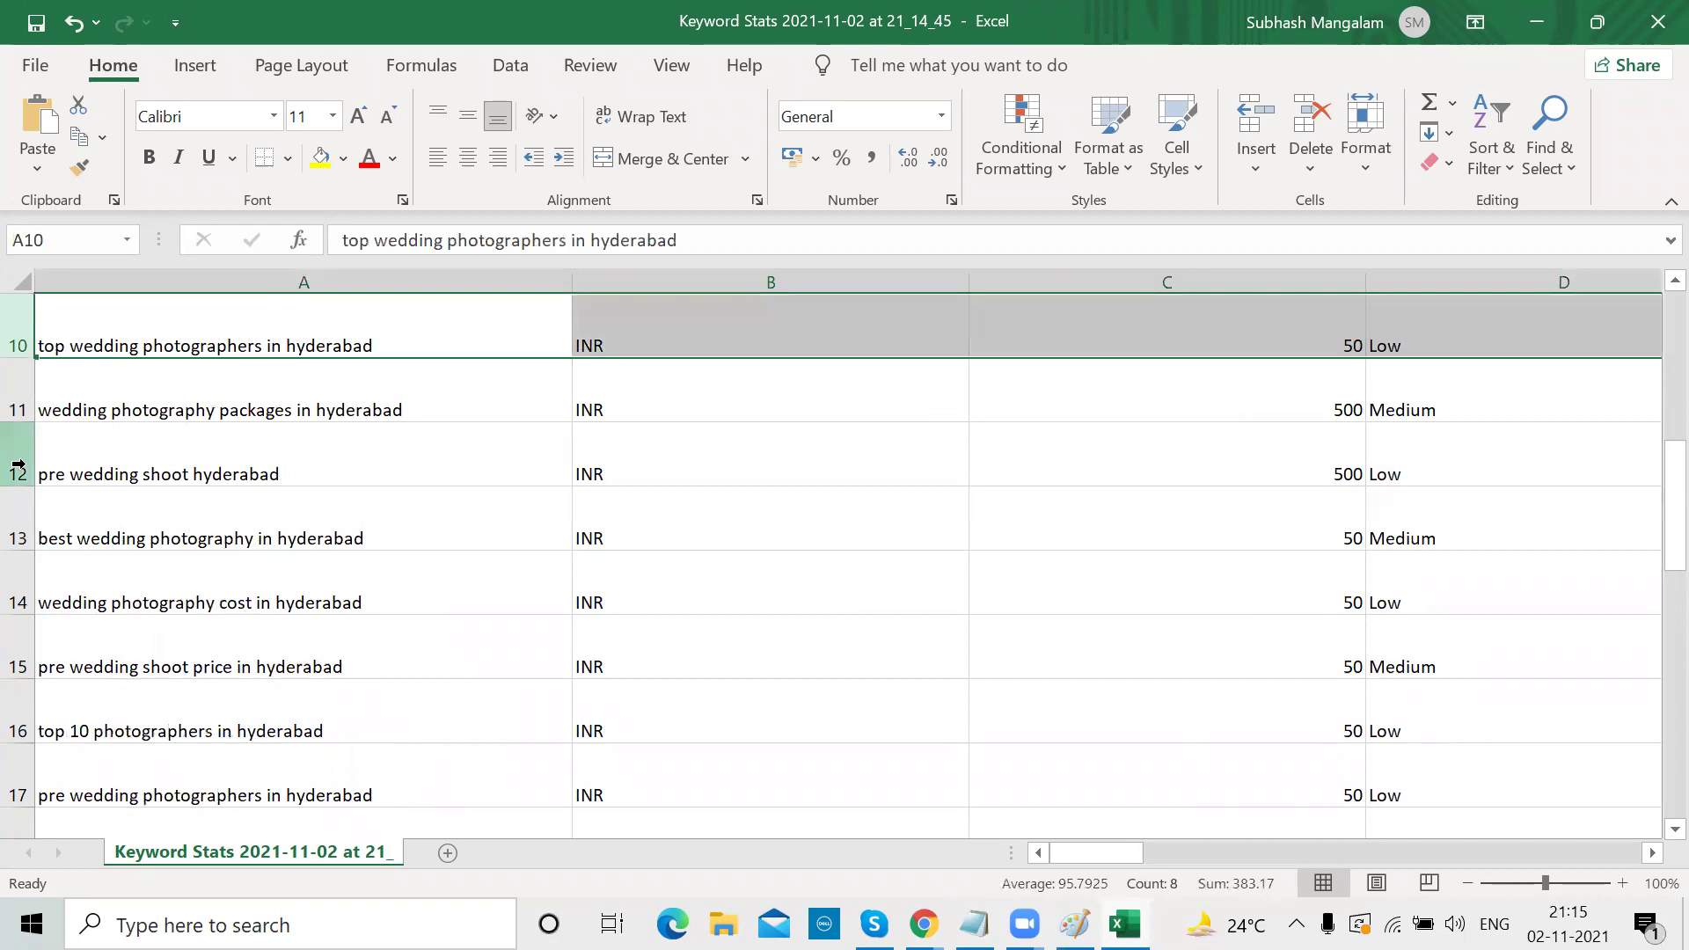
{"action": "left_click", "coordinate": [10, 464]}
{"action": "key", "text": "ctrl+minus"}
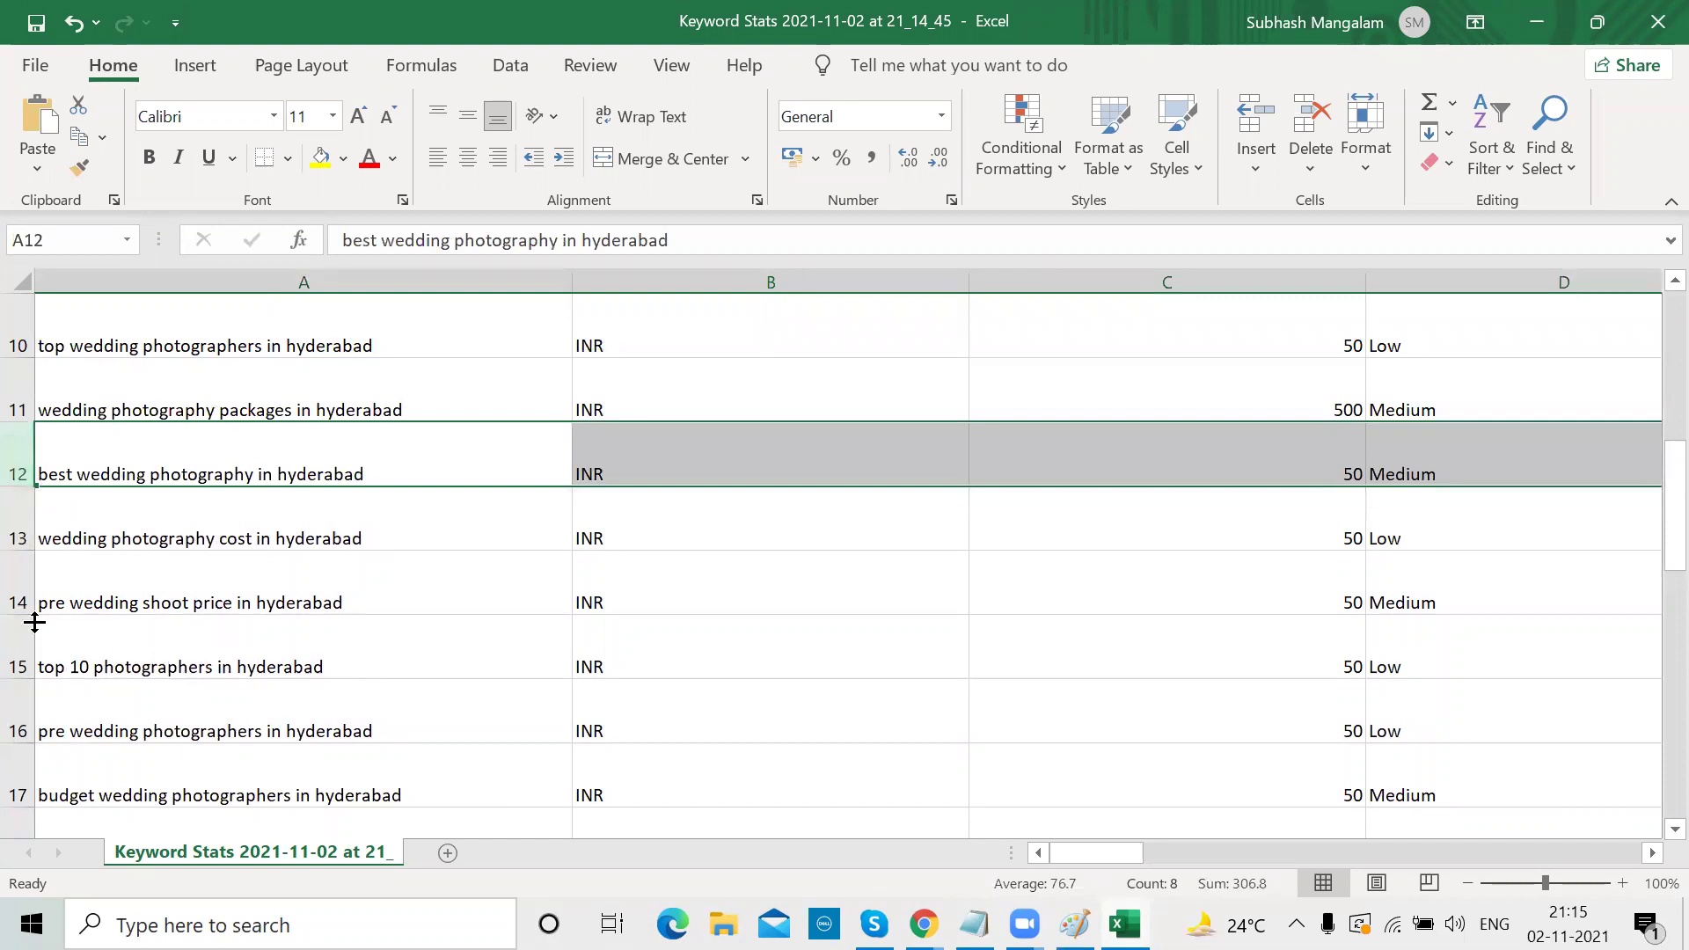
Delete the 'top 10 photographers in hyderabad' and 'pre wedding photoshoot price' rows, and clear row 27
{"action": "left_click", "coordinate": [19, 646]}
{"action": "key", "text": "ctrl+minus"}
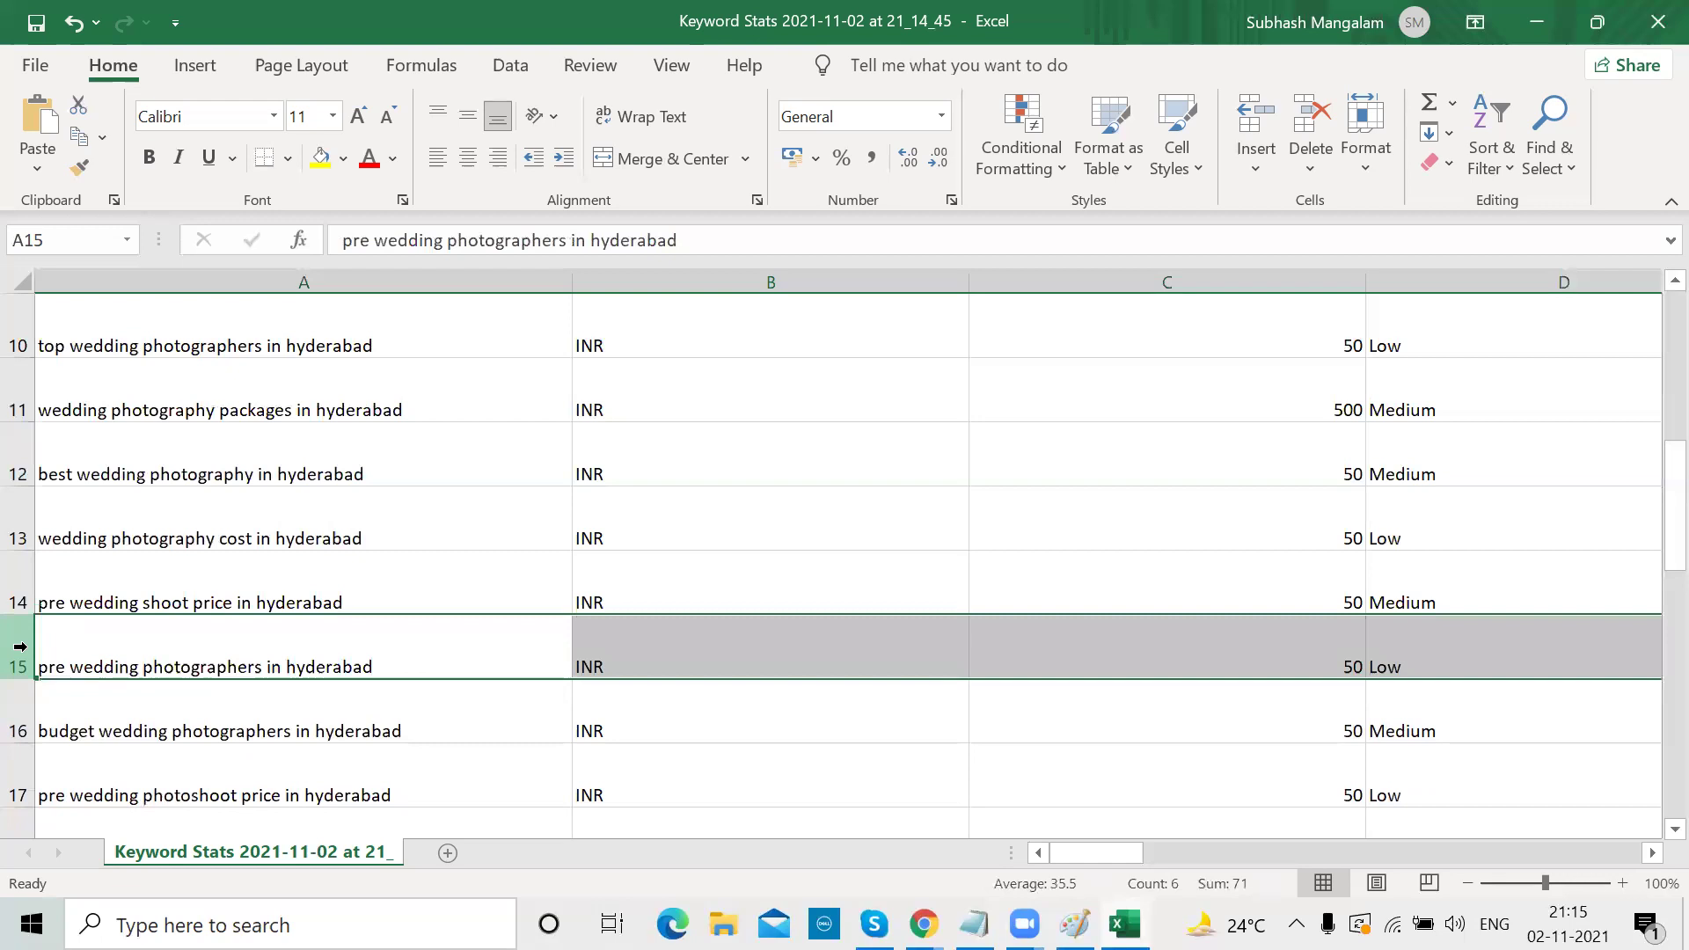
{"action": "left_click", "coordinate": [18, 772]}
{"action": "key", "text": "ctrl+minus"}
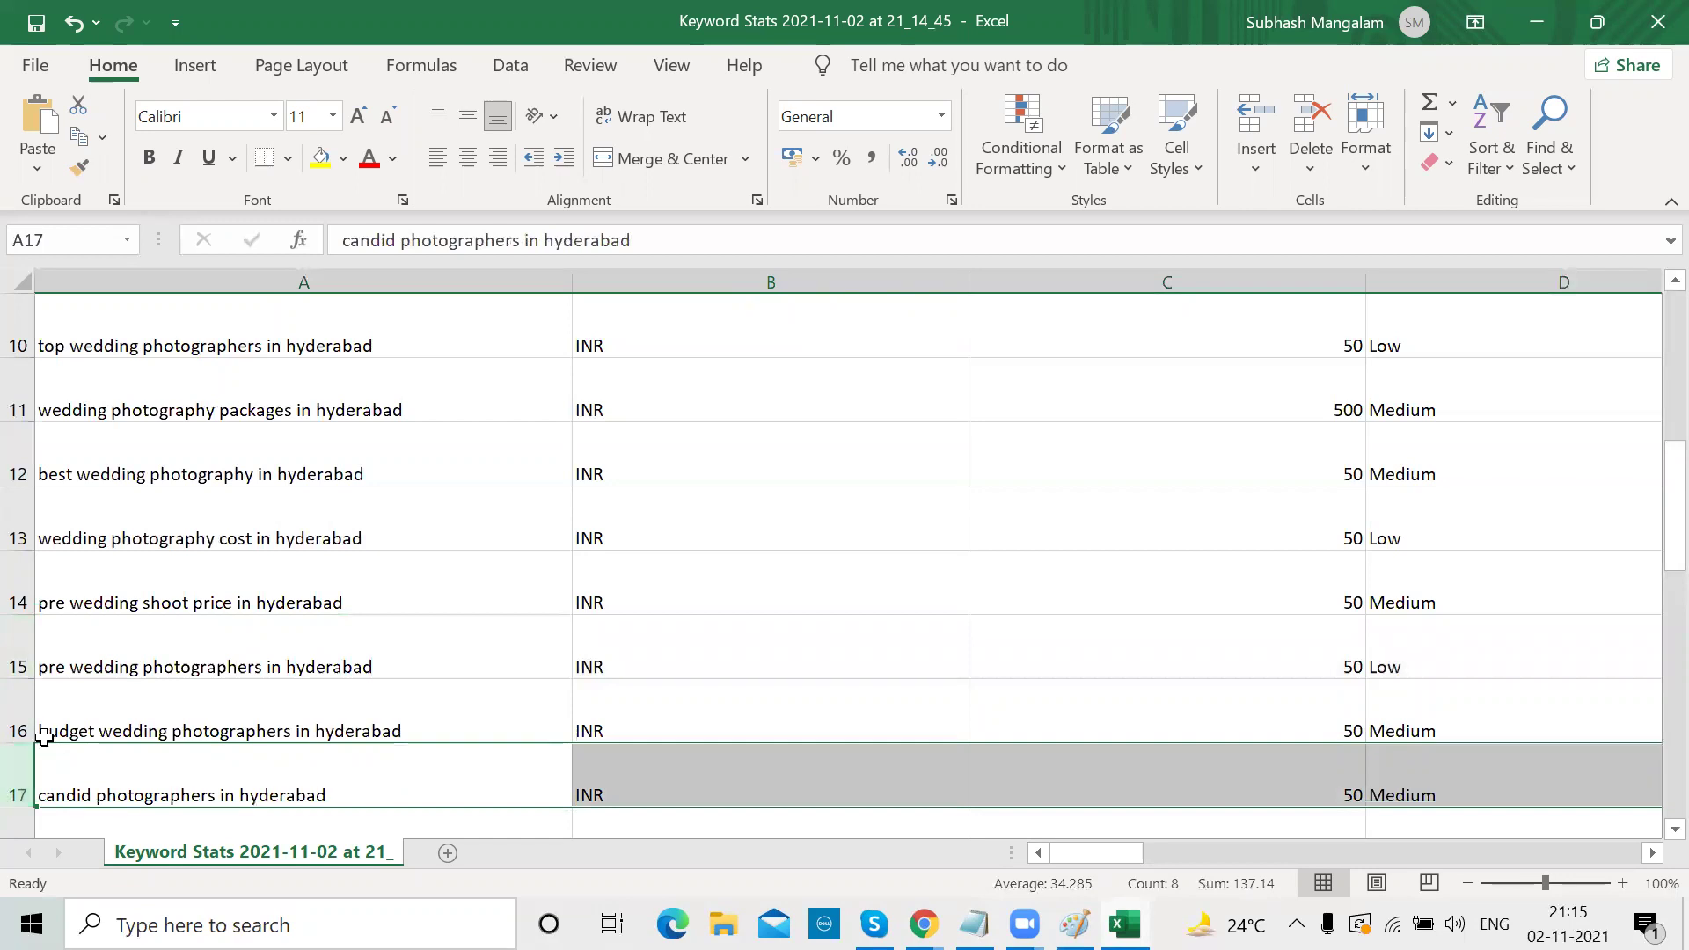
{"action": "scroll", "coordinate": [44, 737], "scroll_direction": "down", "scroll_amount": 2}
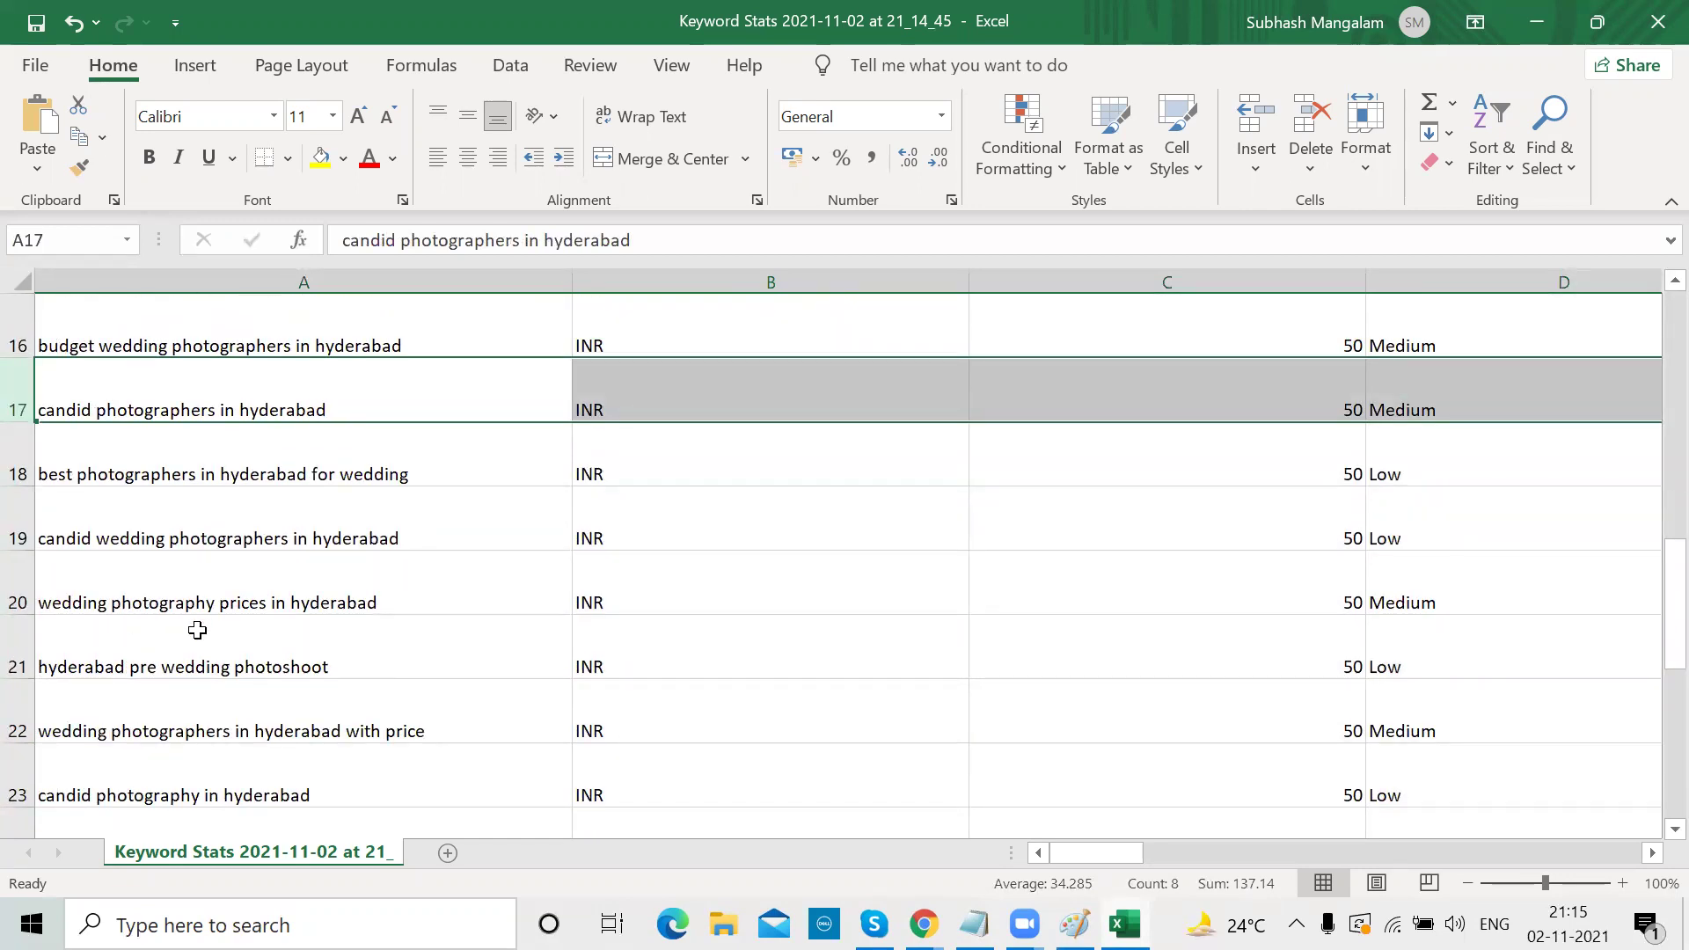
{"action": "scroll", "coordinate": [197, 630], "scroll_direction": "down", "scroll_amount": 1}
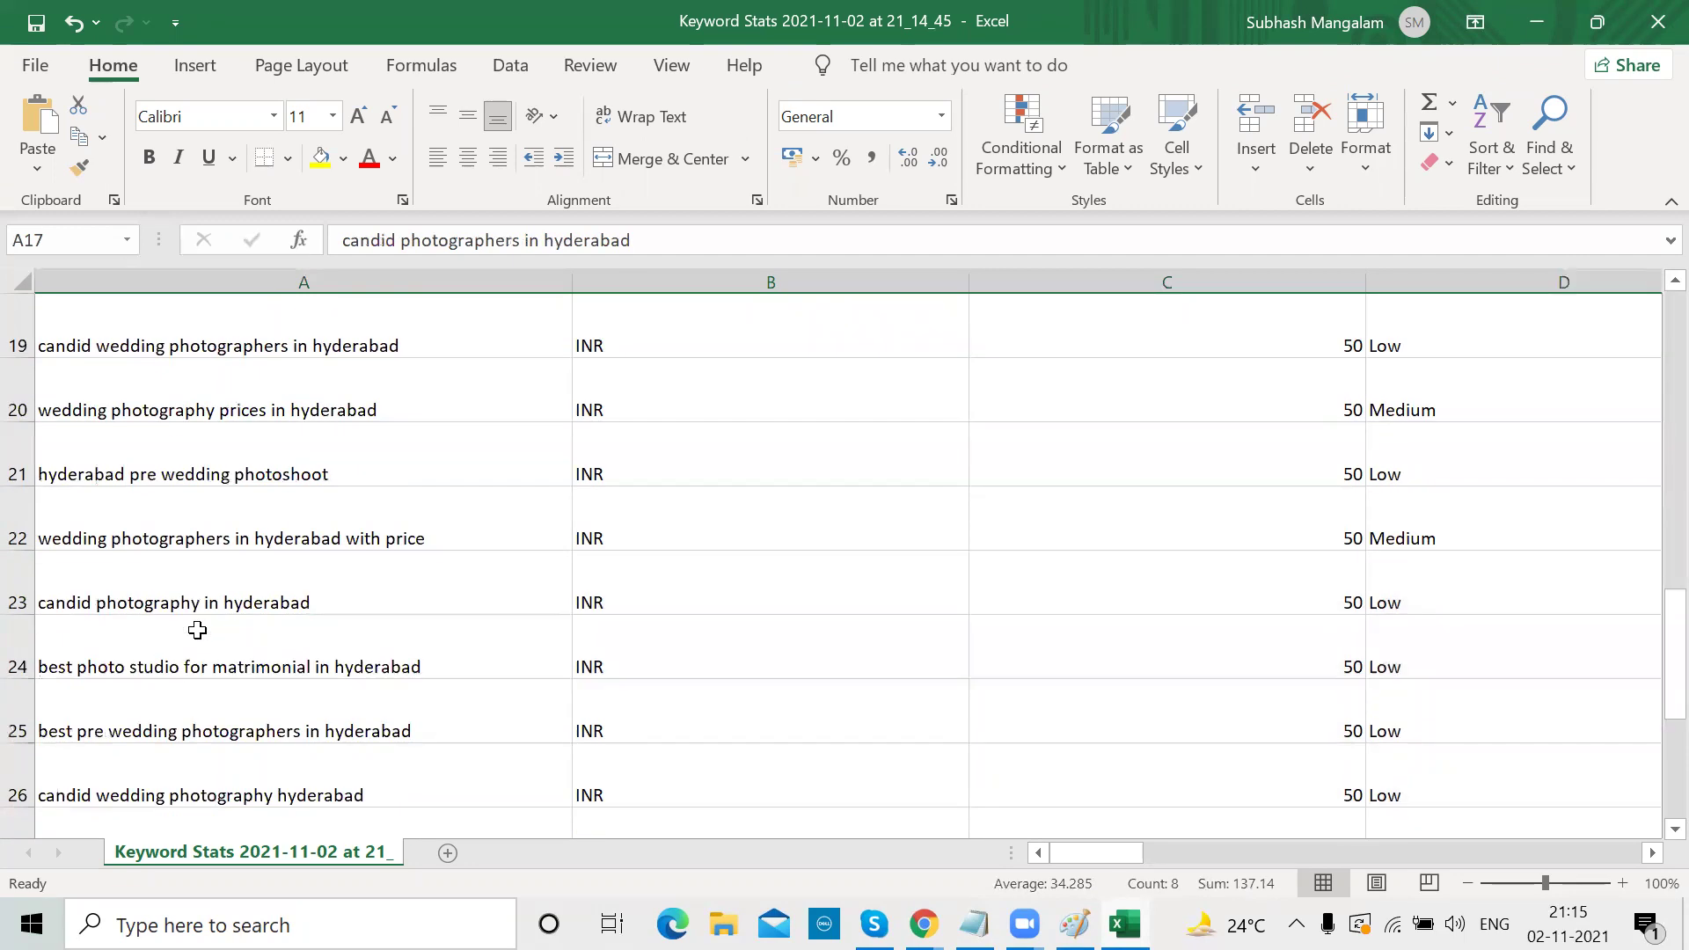
{"action": "scroll", "coordinate": [275, 652], "scroll_direction": "down", "scroll_amount": 1}
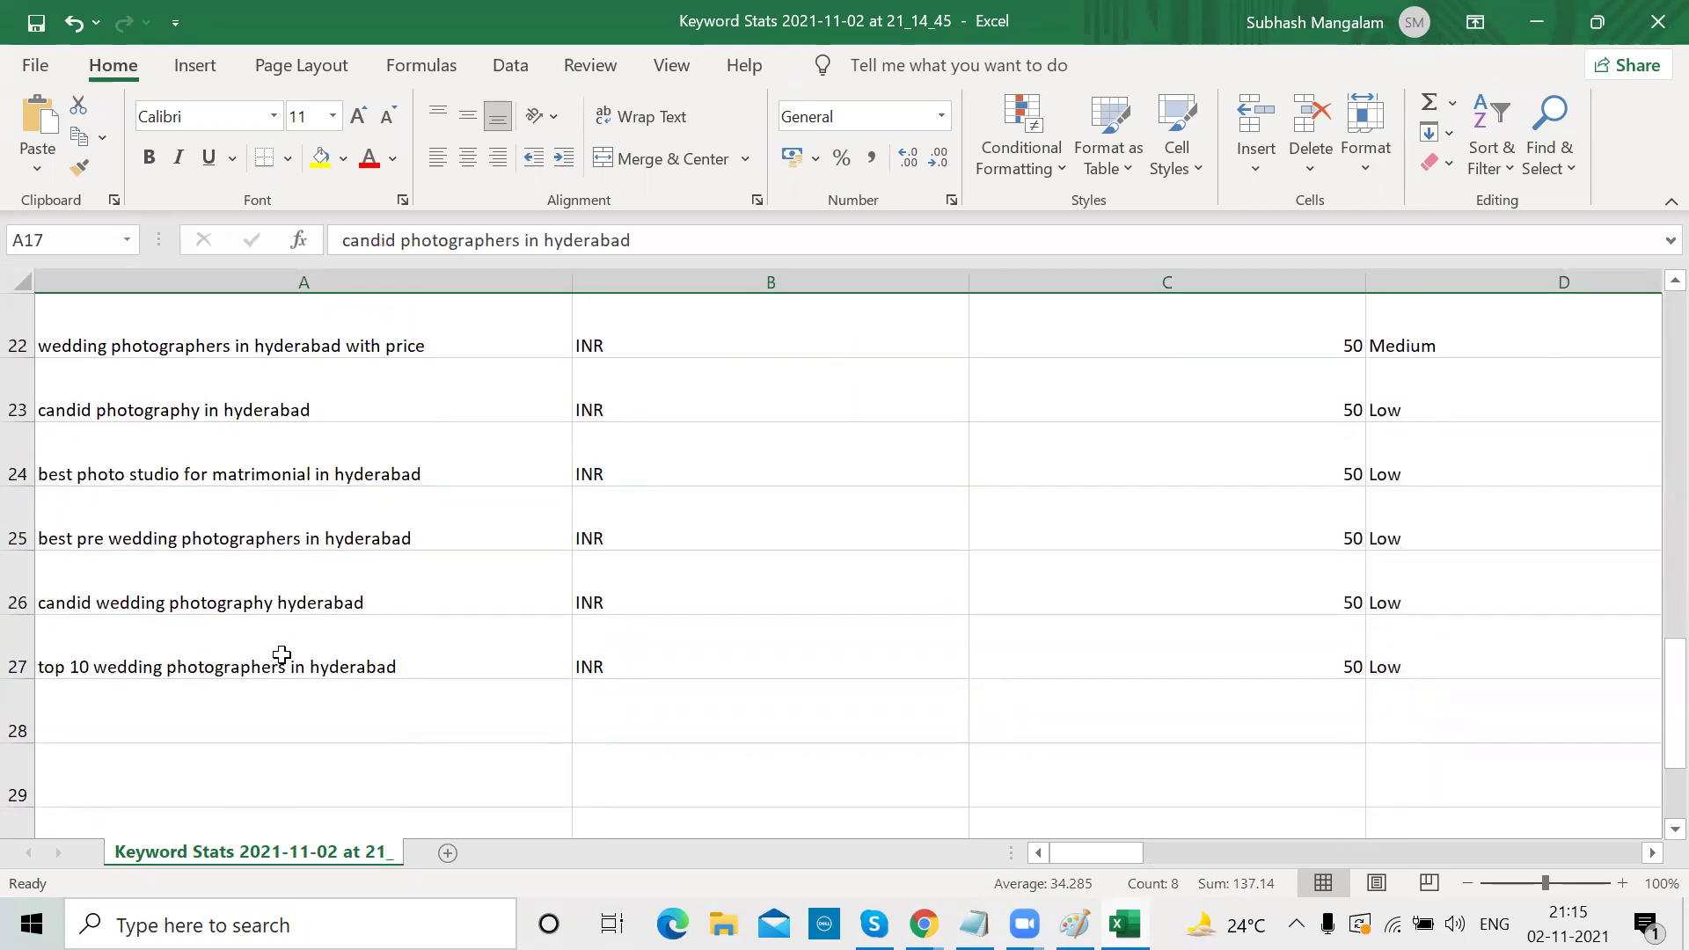
{"action": "left_click", "coordinate": [18, 660]}
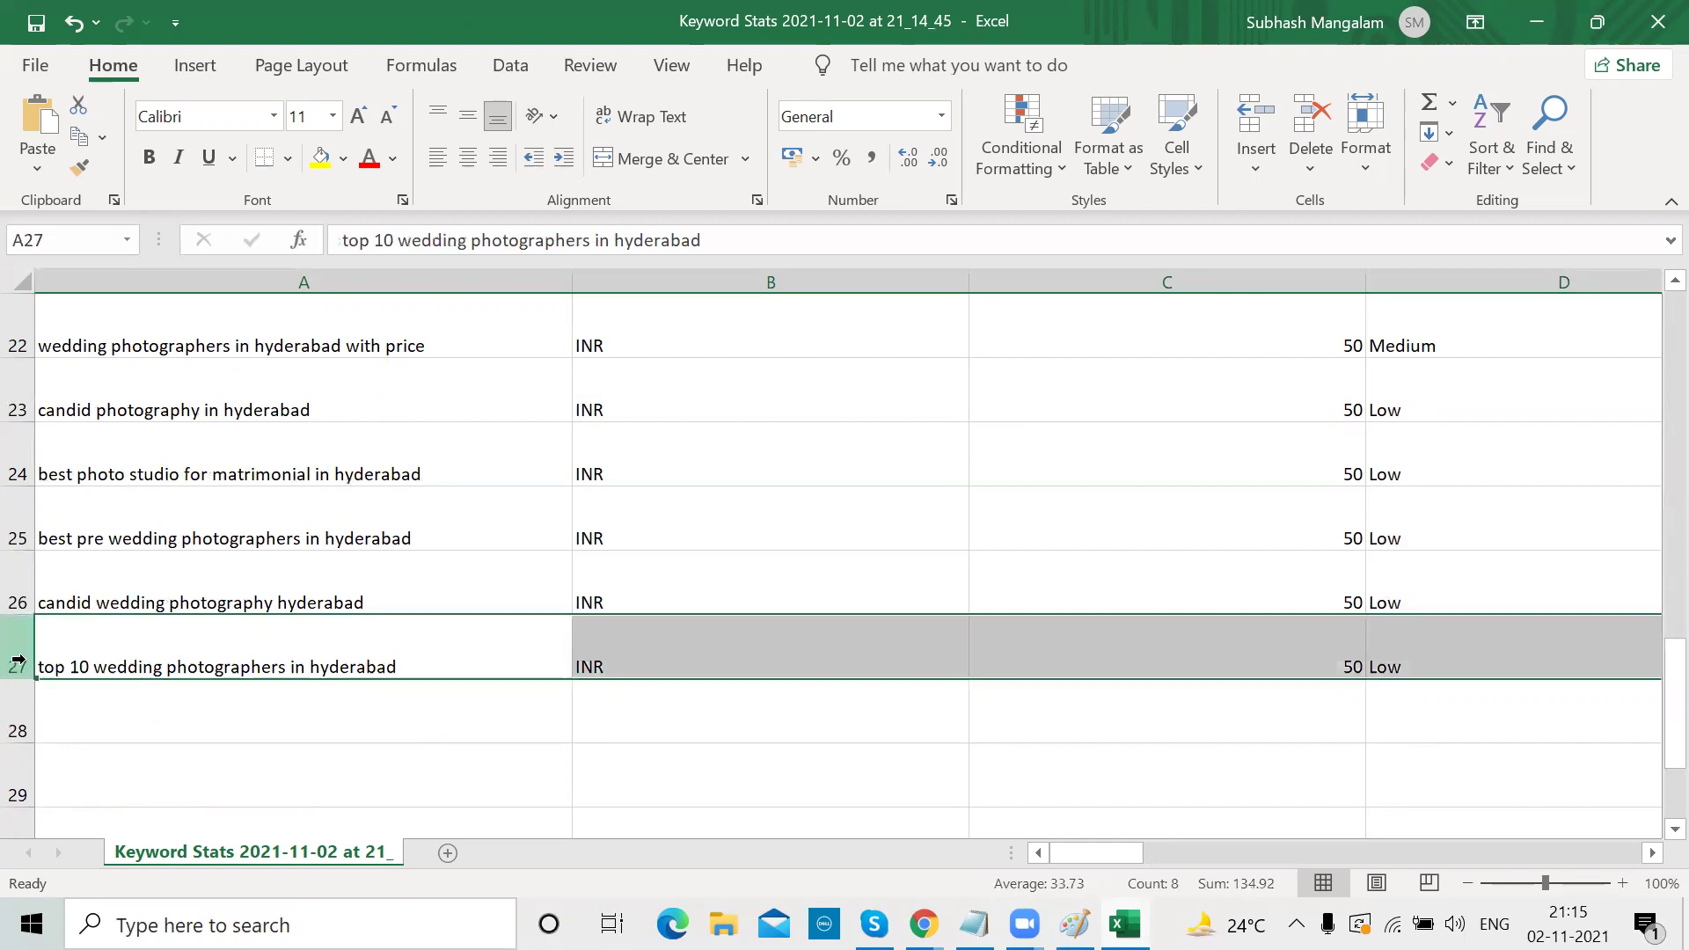
{"action": "key", "text": "Delete"}
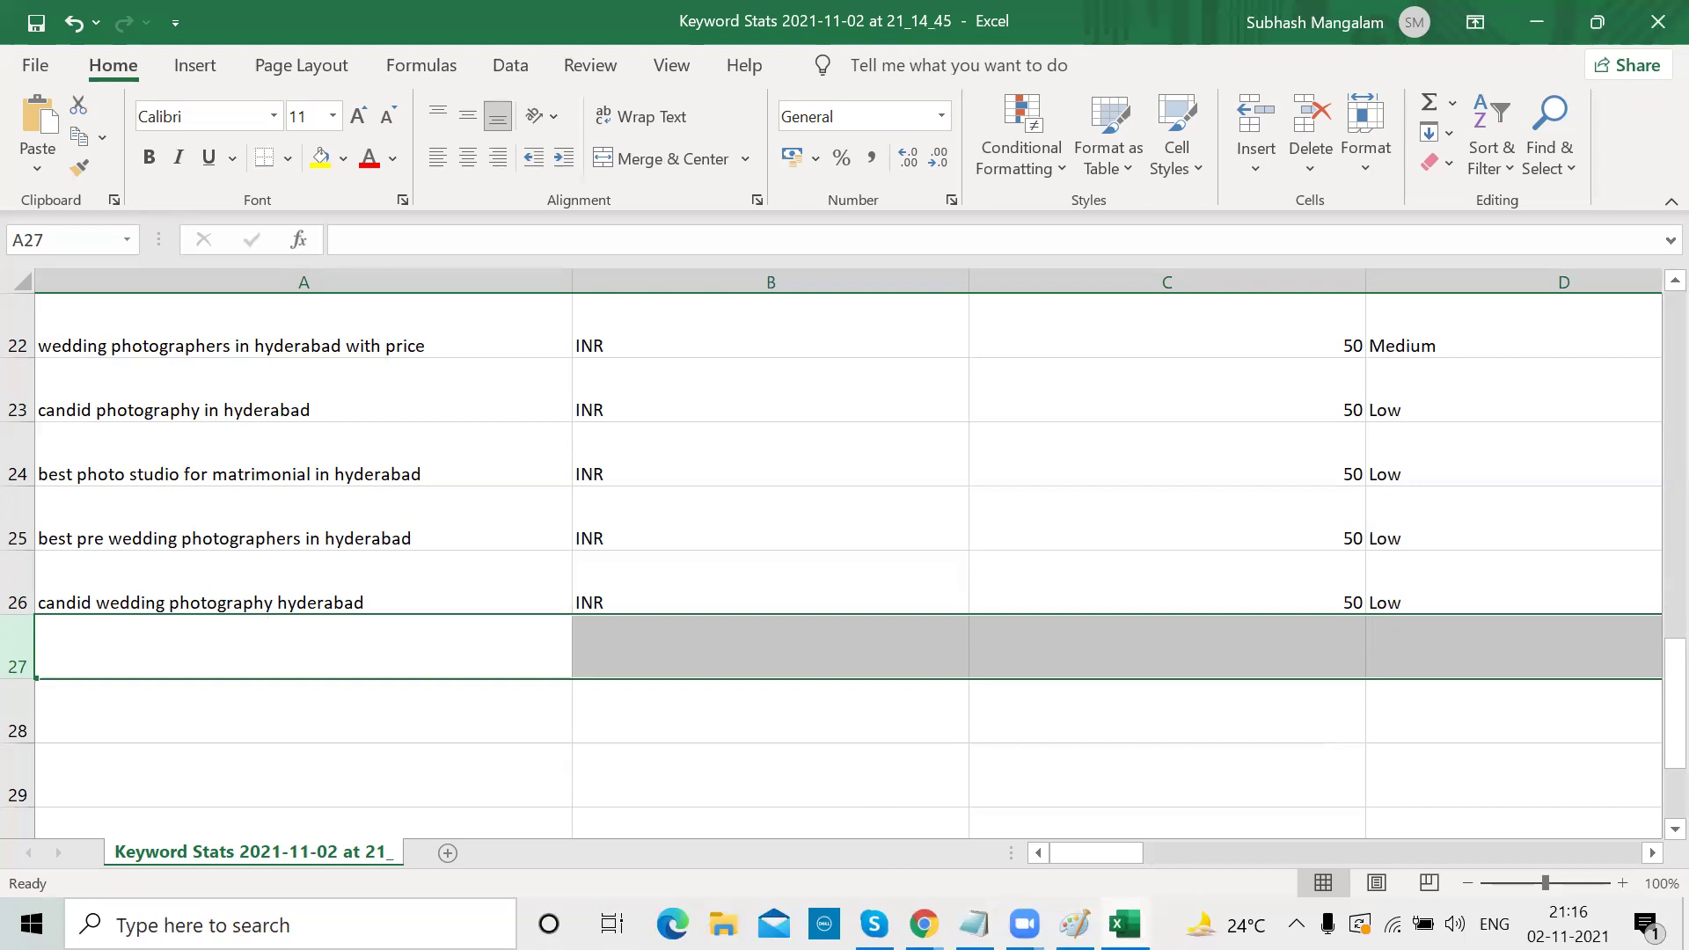
After checking the Paint keyword-group sketch, fill rows 26 and 23 yellow
{"action": "key", "text": "alt+Tab"}
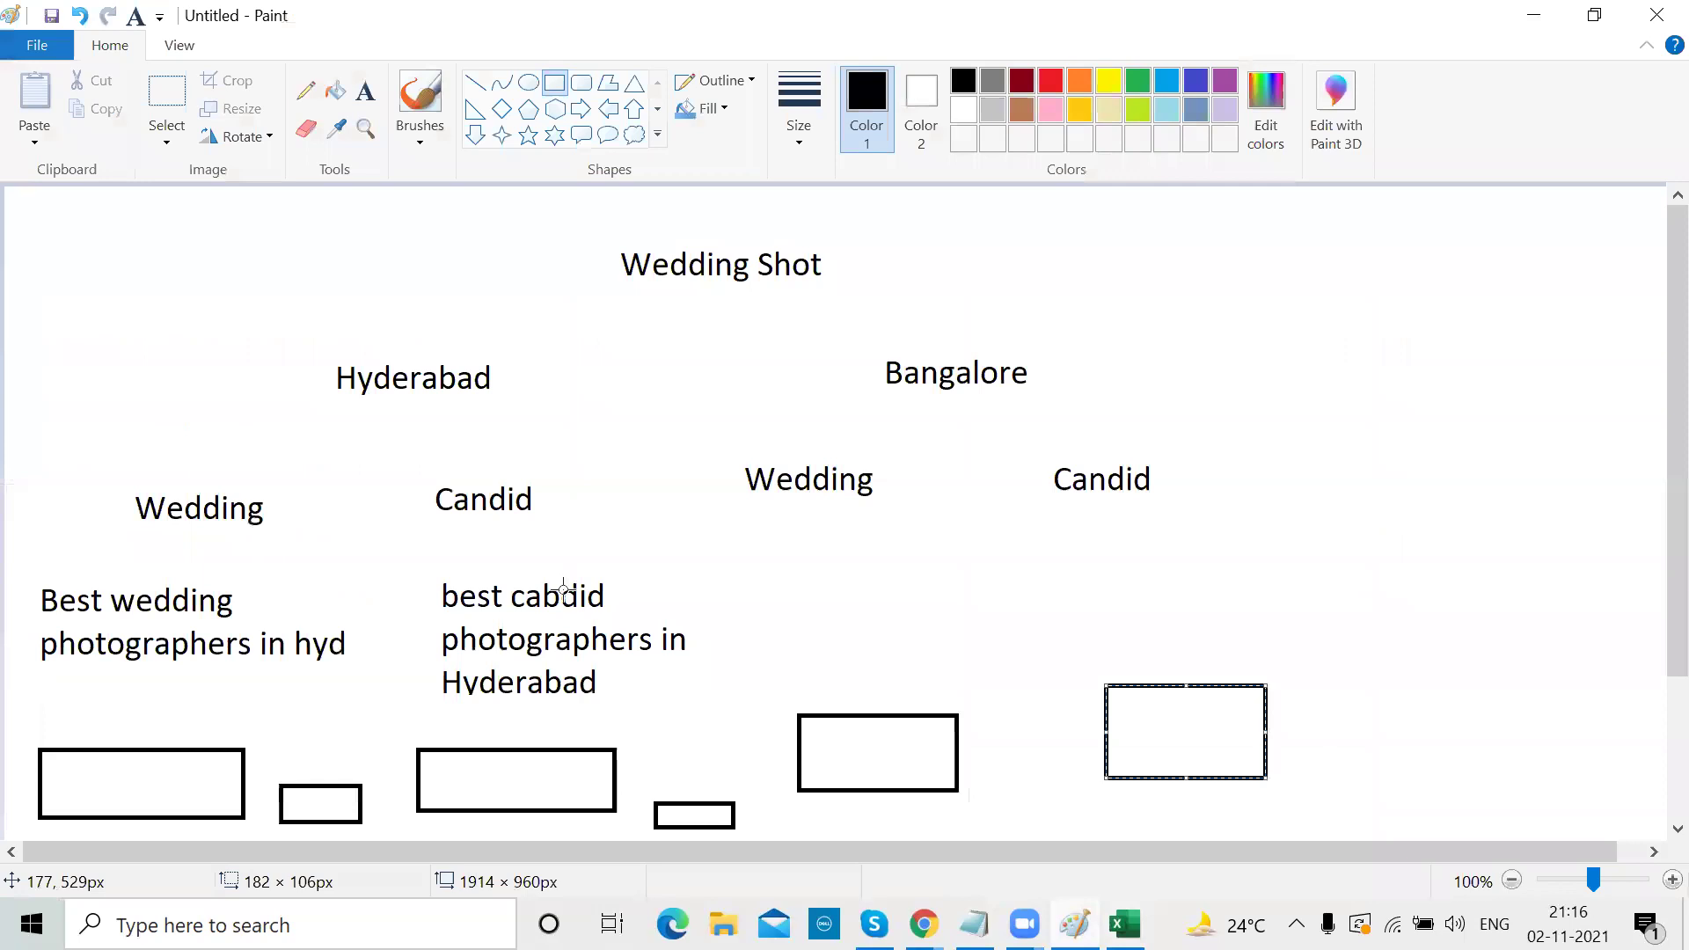
{"action": "left_click", "coordinate": [1518, 16]}
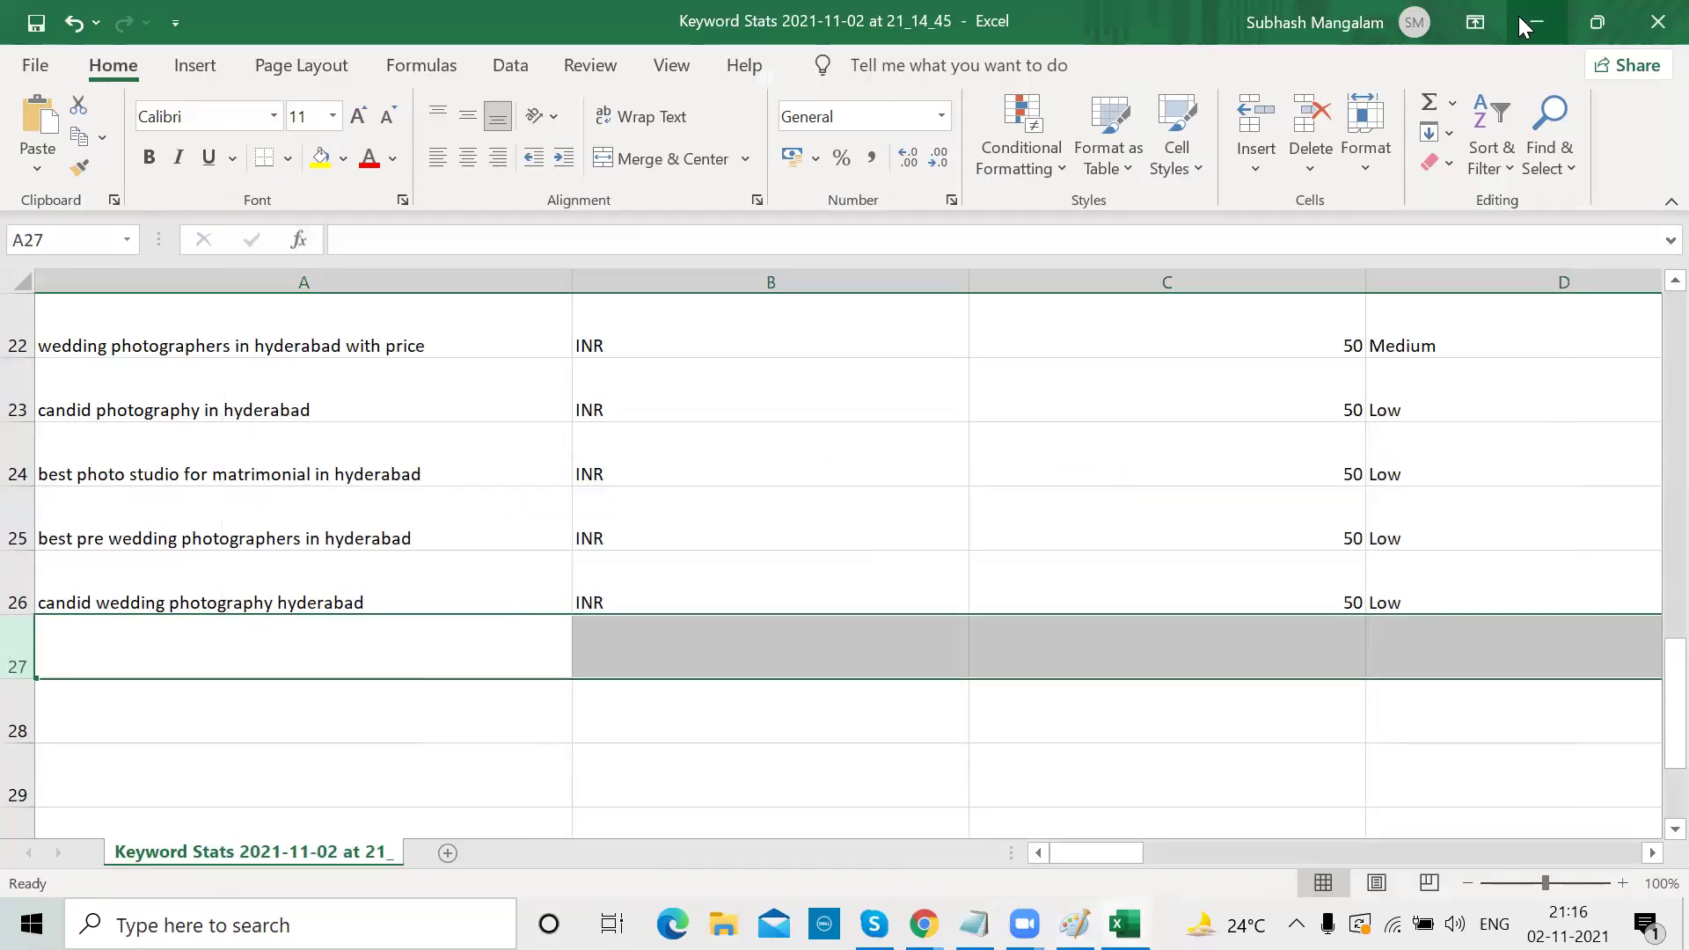
{"action": "left_click", "coordinate": [18, 580]}
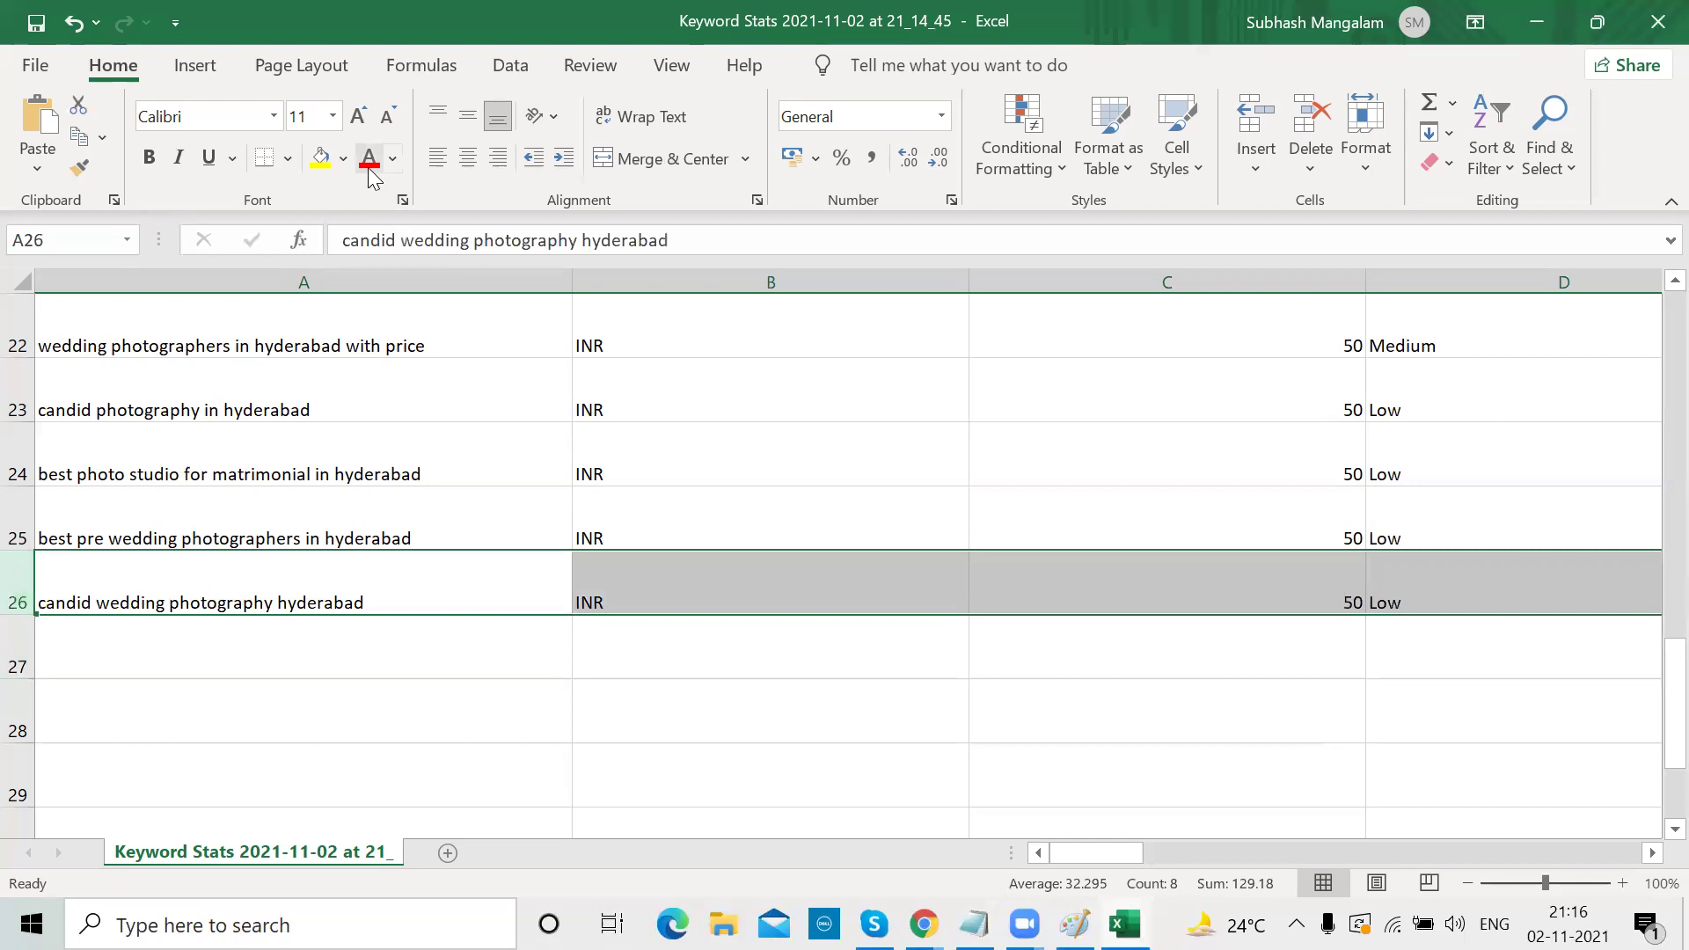
{"action": "left_click", "coordinate": [322, 158]}
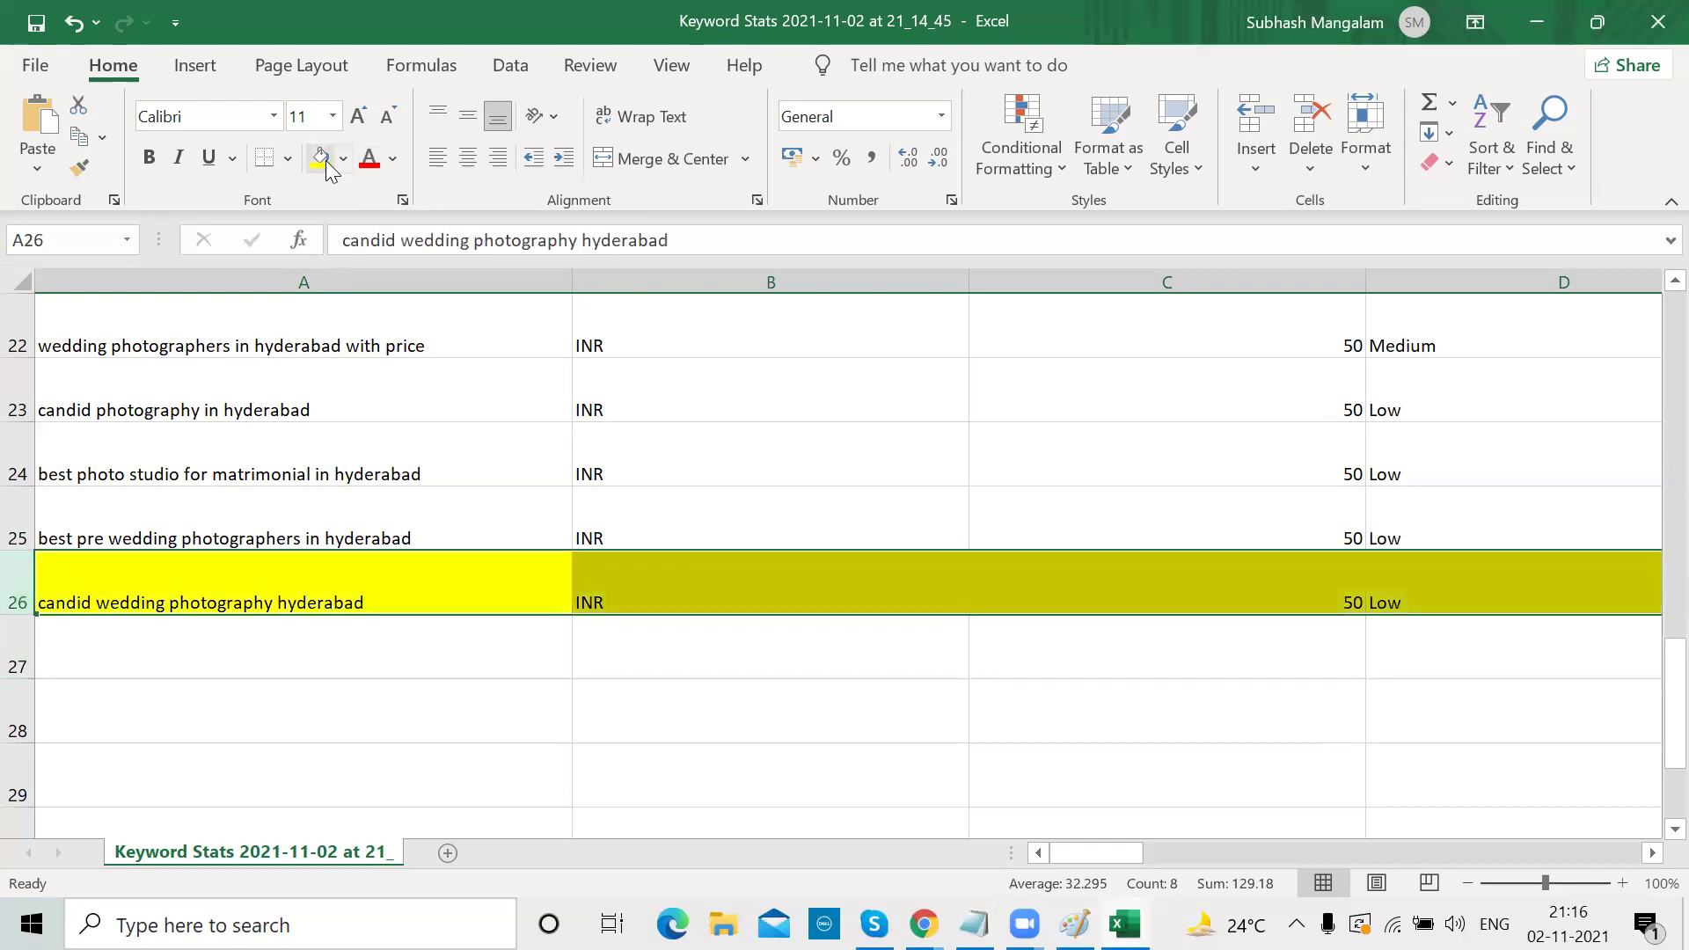
{"action": "left_click", "coordinate": [17, 407]}
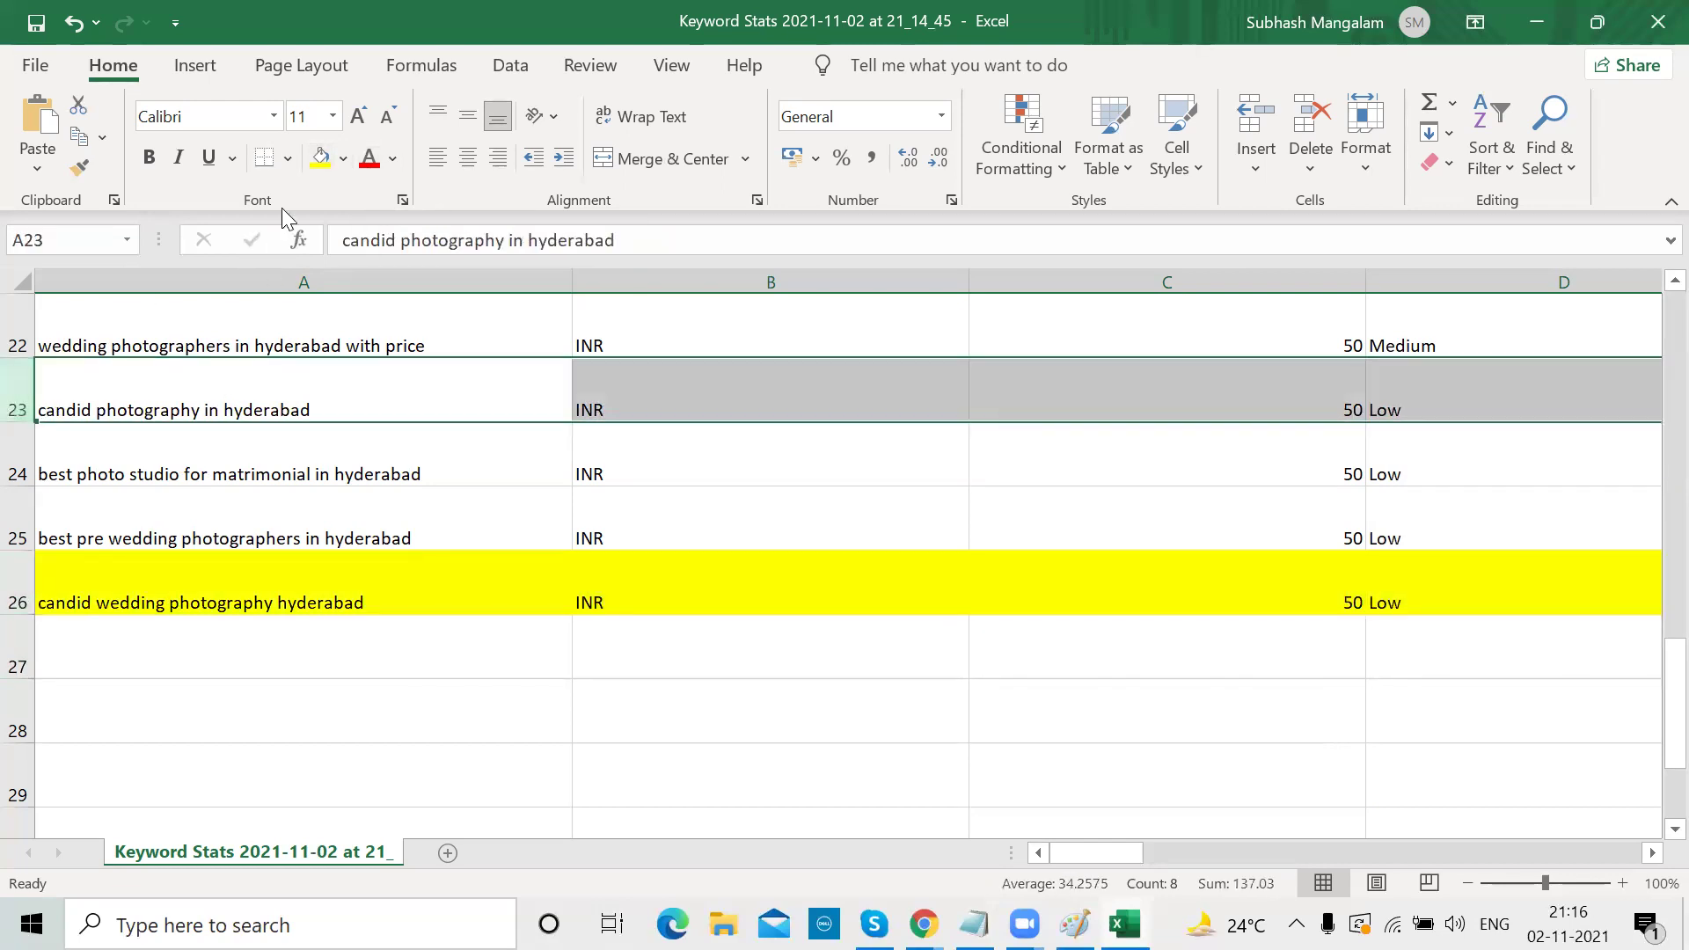
{"action": "left_click", "coordinate": [320, 159]}
Fill the candid wedding photographers (row 19) and candid photographers (row 17) rows yellow
{"action": "scroll", "coordinate": [253, 387], "scroll_direction": "up", "scroll_amount": 1}
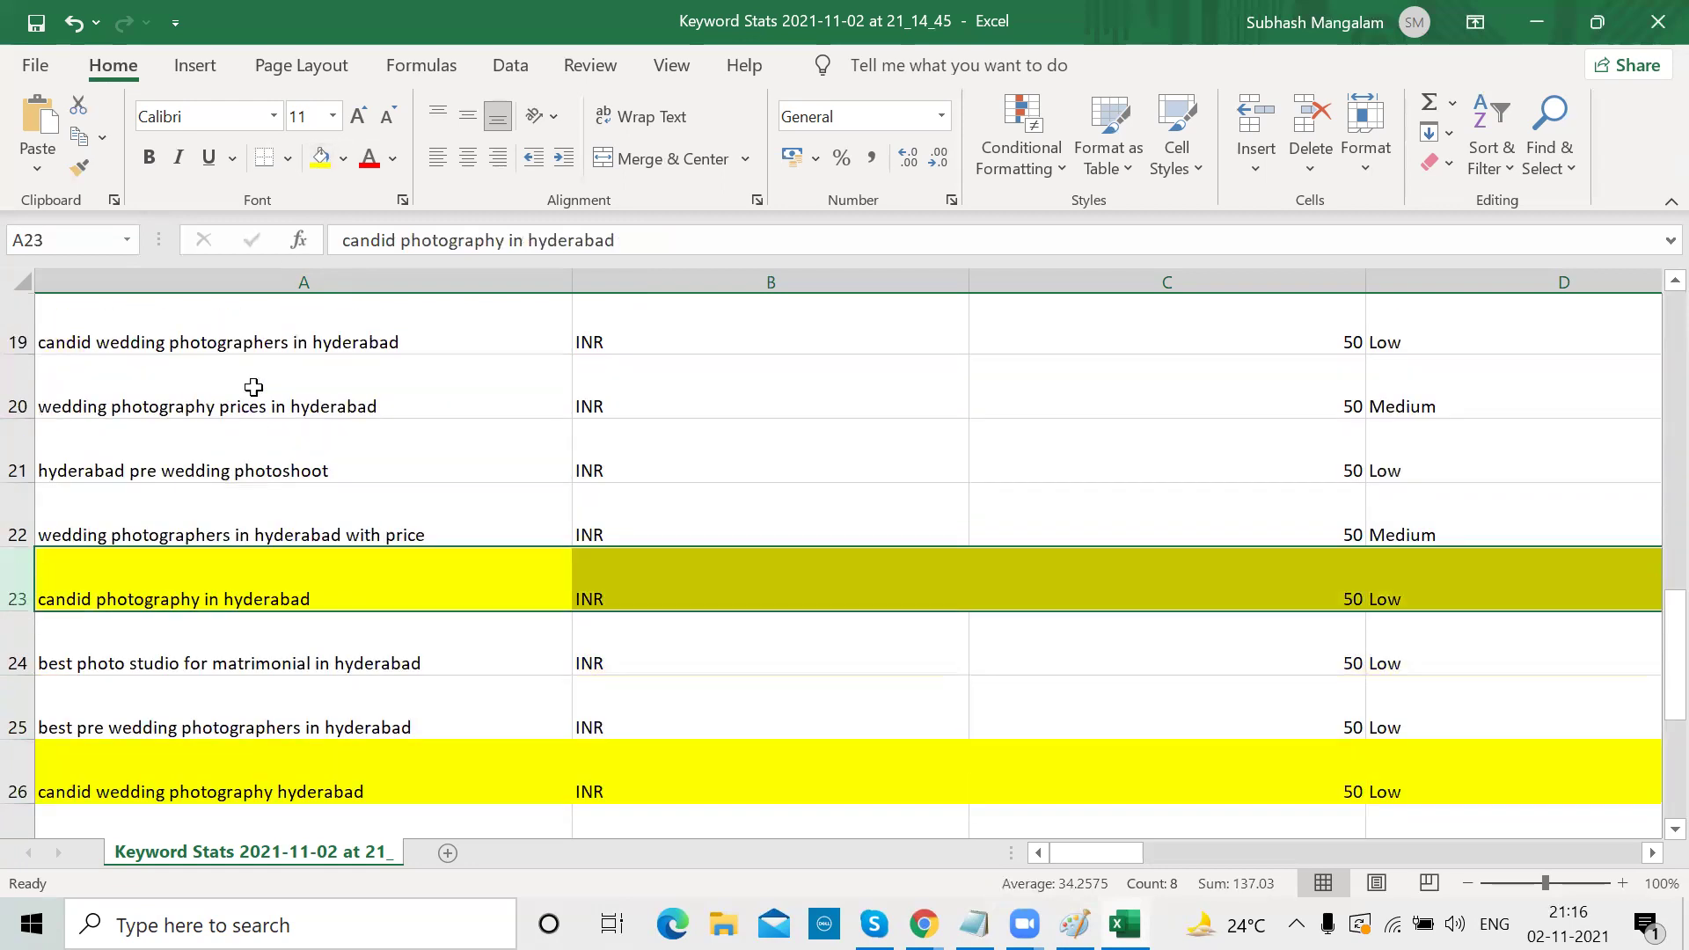
{"action": "scroll", "coordinate": [253, 387], "scroll_direction": "up", "scroll_amount": 1}
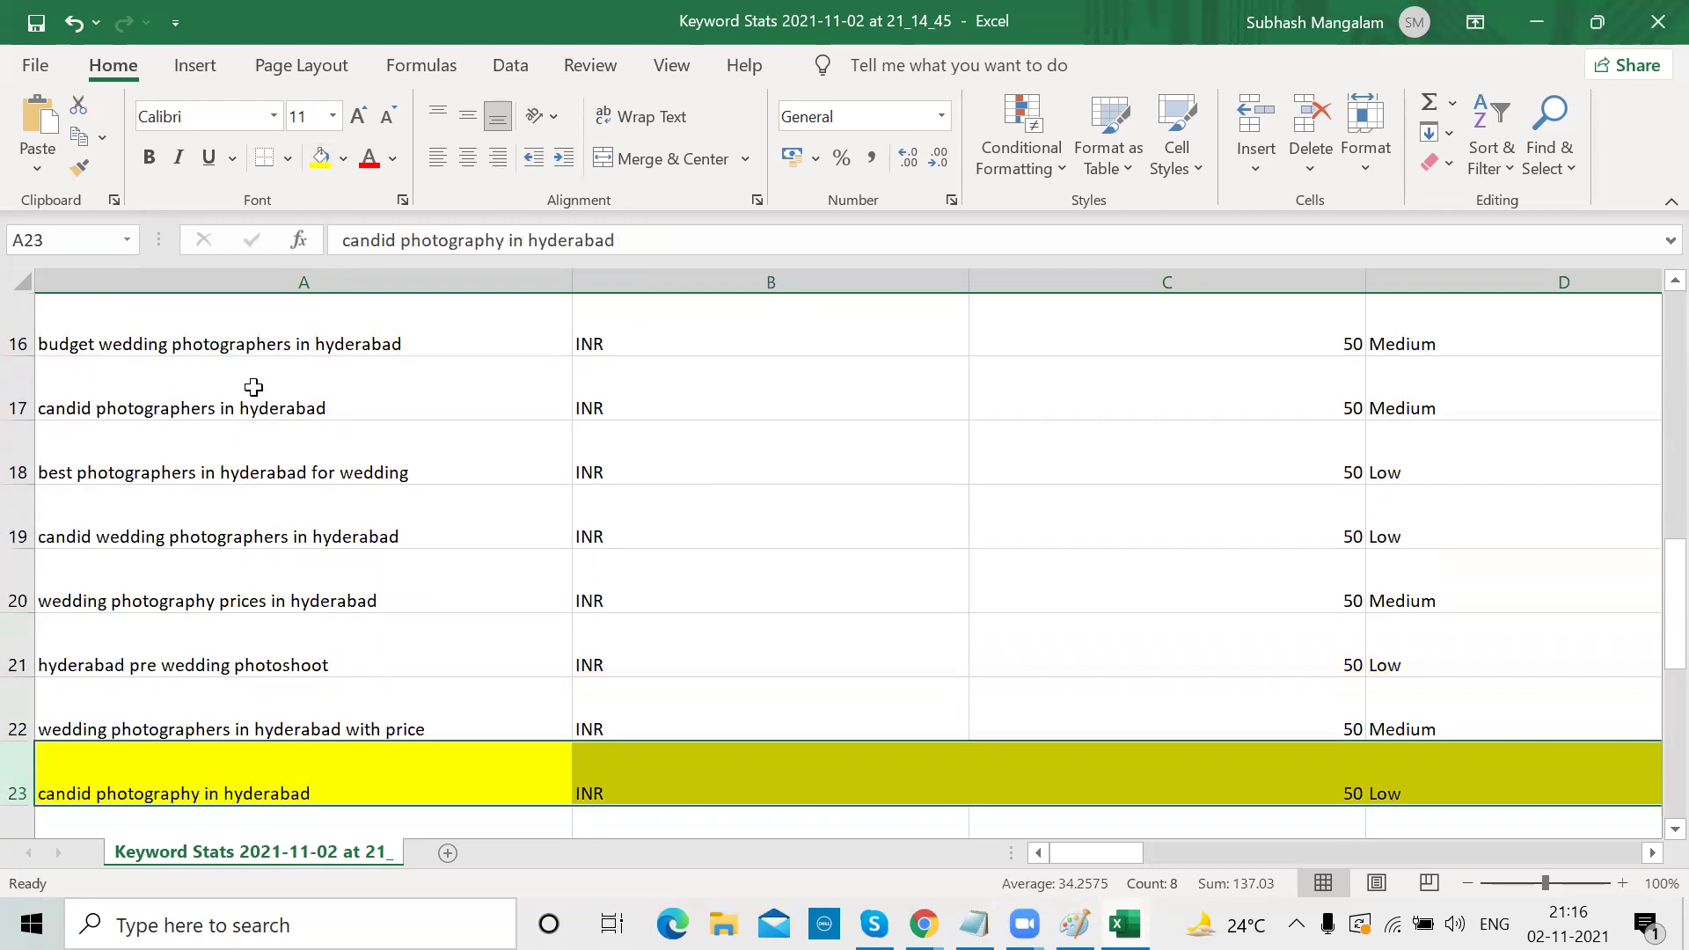
{"action": "left_click", "coordinate": [20, 536]}
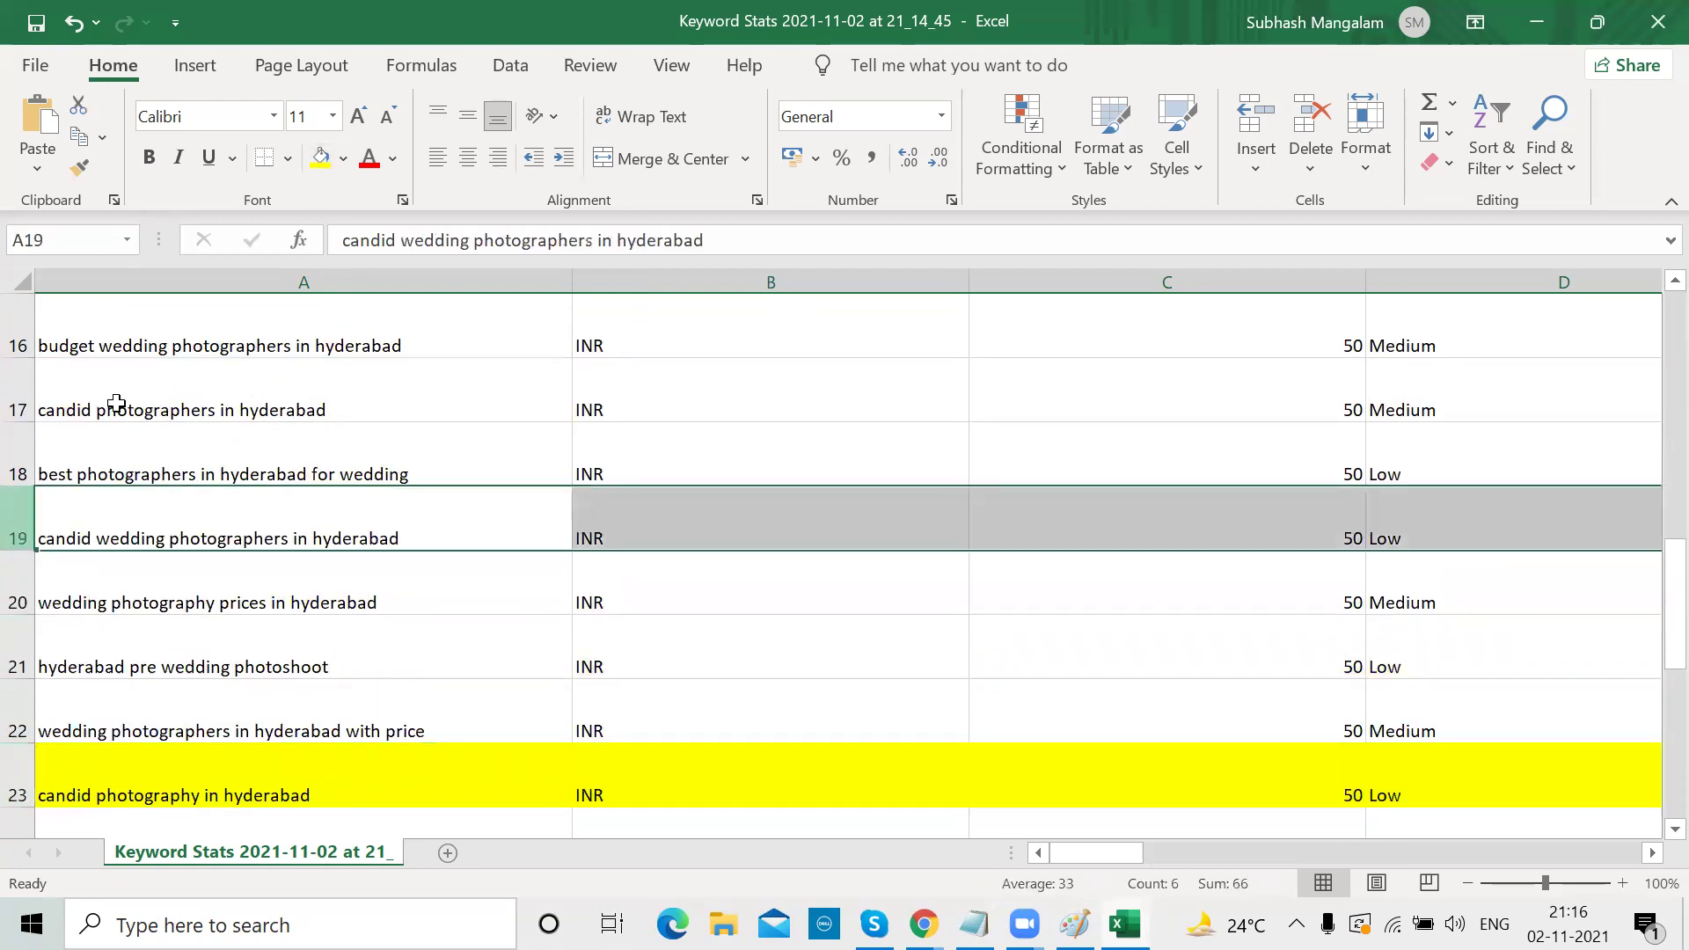
{"action": "left_click", "coordinate": [320, 159]}
{"action": "left_click", "coordinate": [20, 392]}
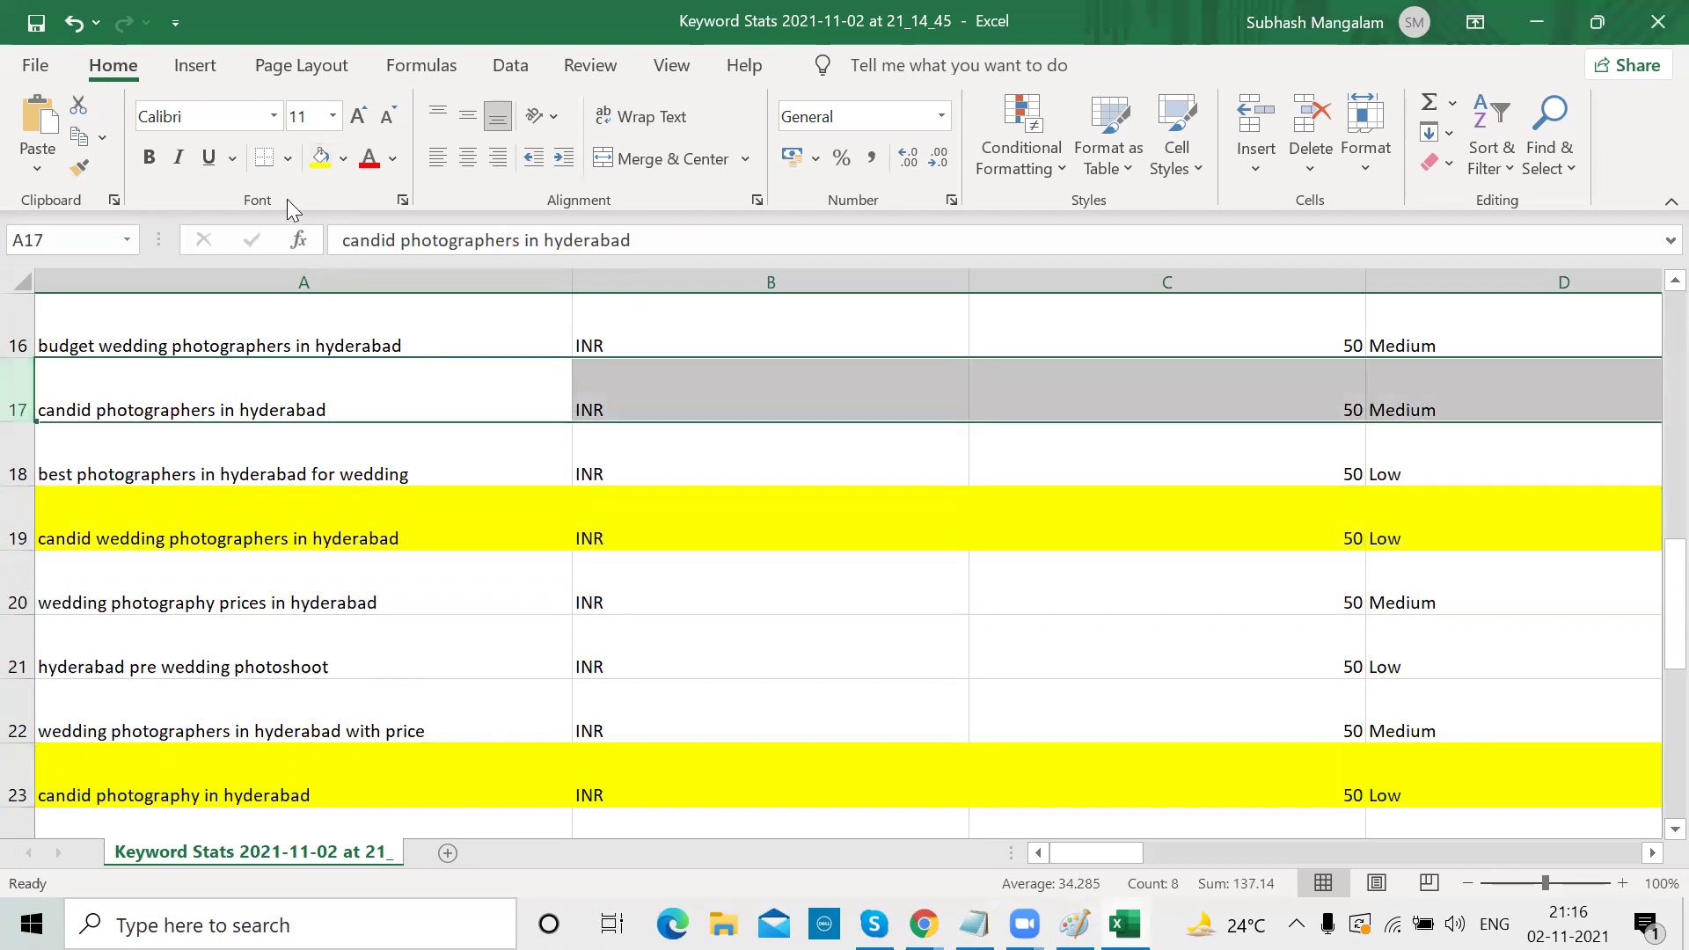
{"action": "left_click", "coordinate": [321, 158]}
Review the highlighted sheet, then switch back to the Google Ads Keyword Planner window
{"action": "scroll", "coordinate": [253, 411], "scroll_direction": "up", "scroll_amount": 2}
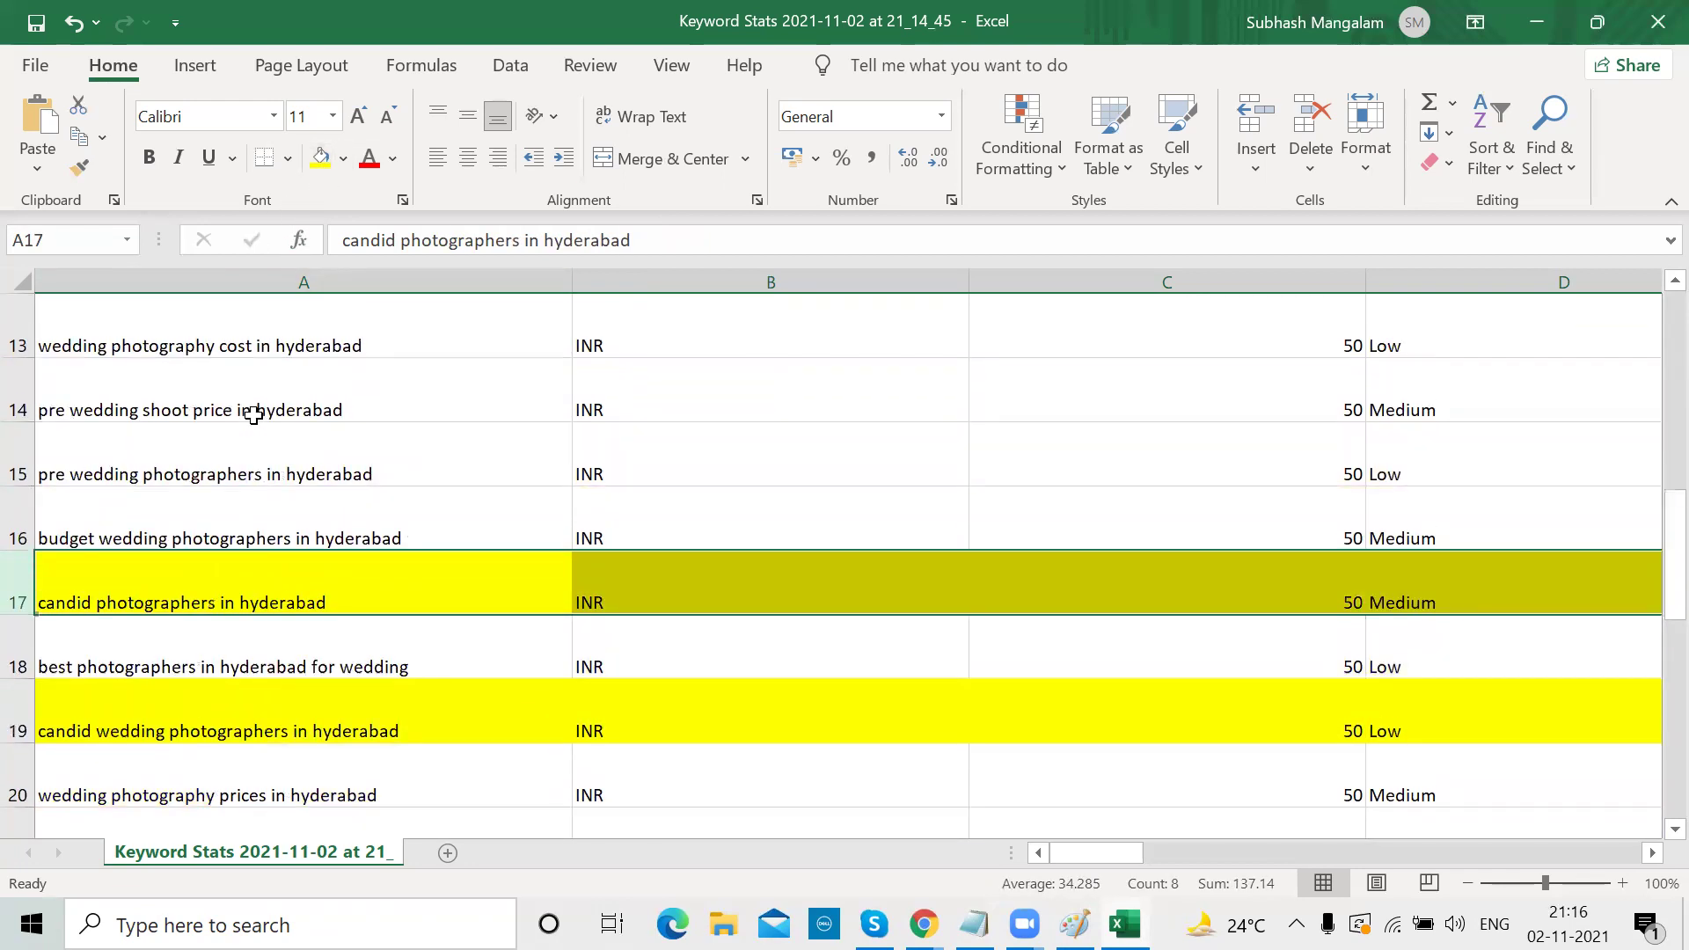
{"action": "scroll", "coordinate": [253, 414], "scroll_direction": "up", "scroll_amount": 2}
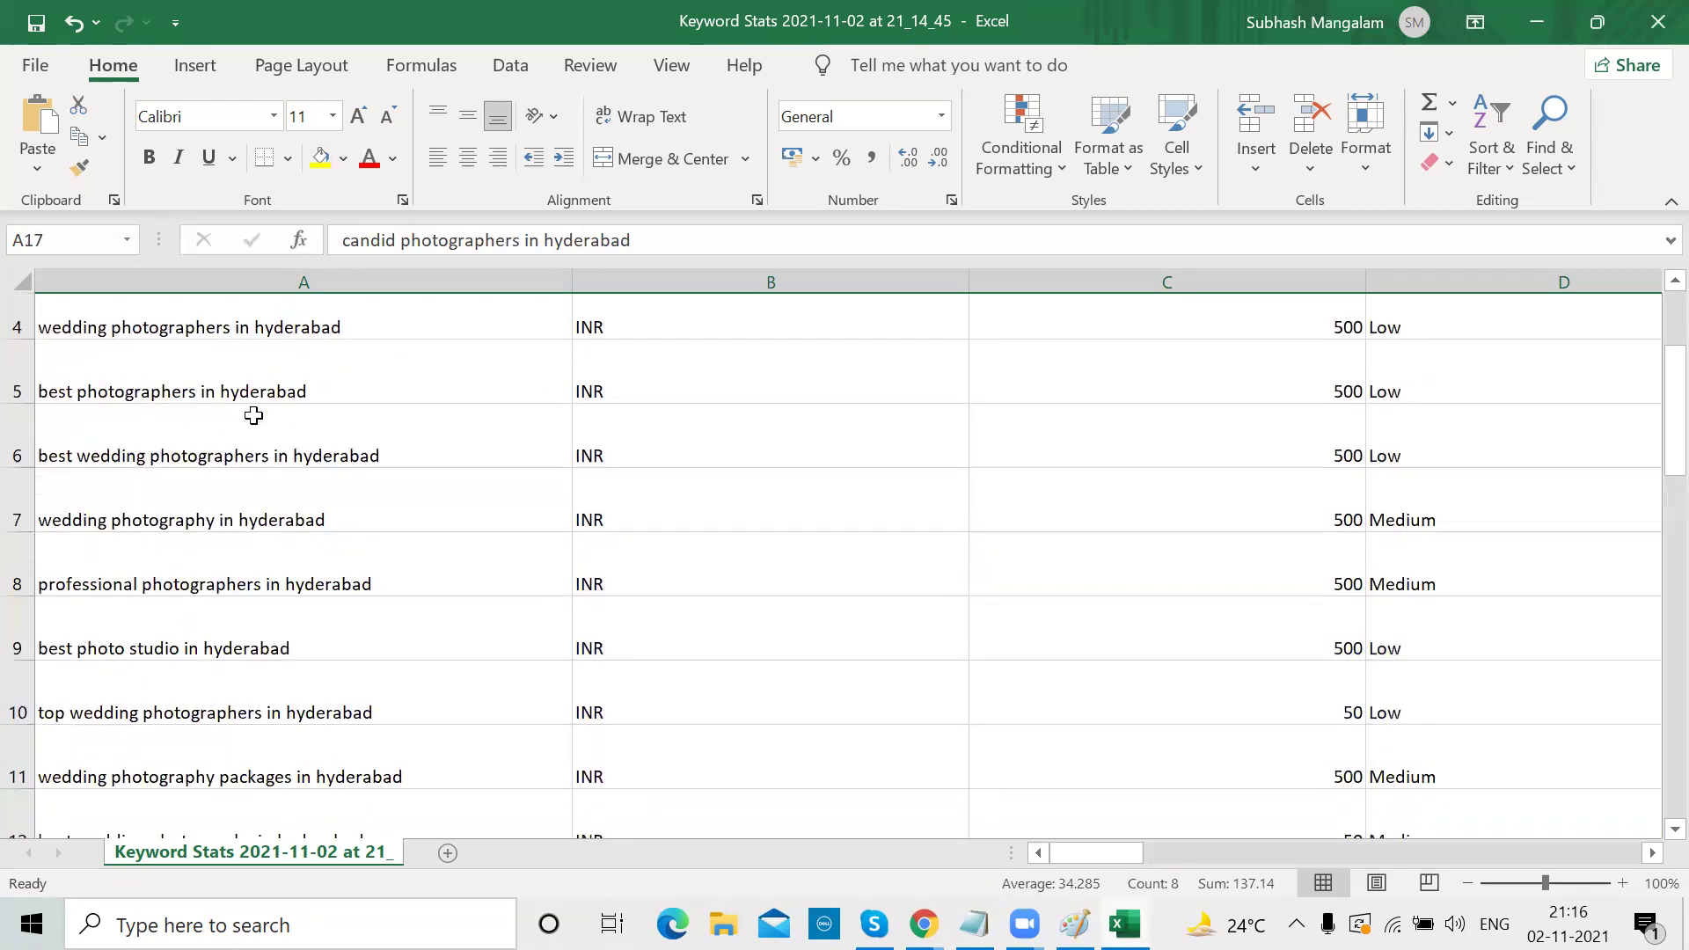
{"action": "scroll", "coordinate": [253, 414], "scroll_direction": "up", "scroll_amount": 1}
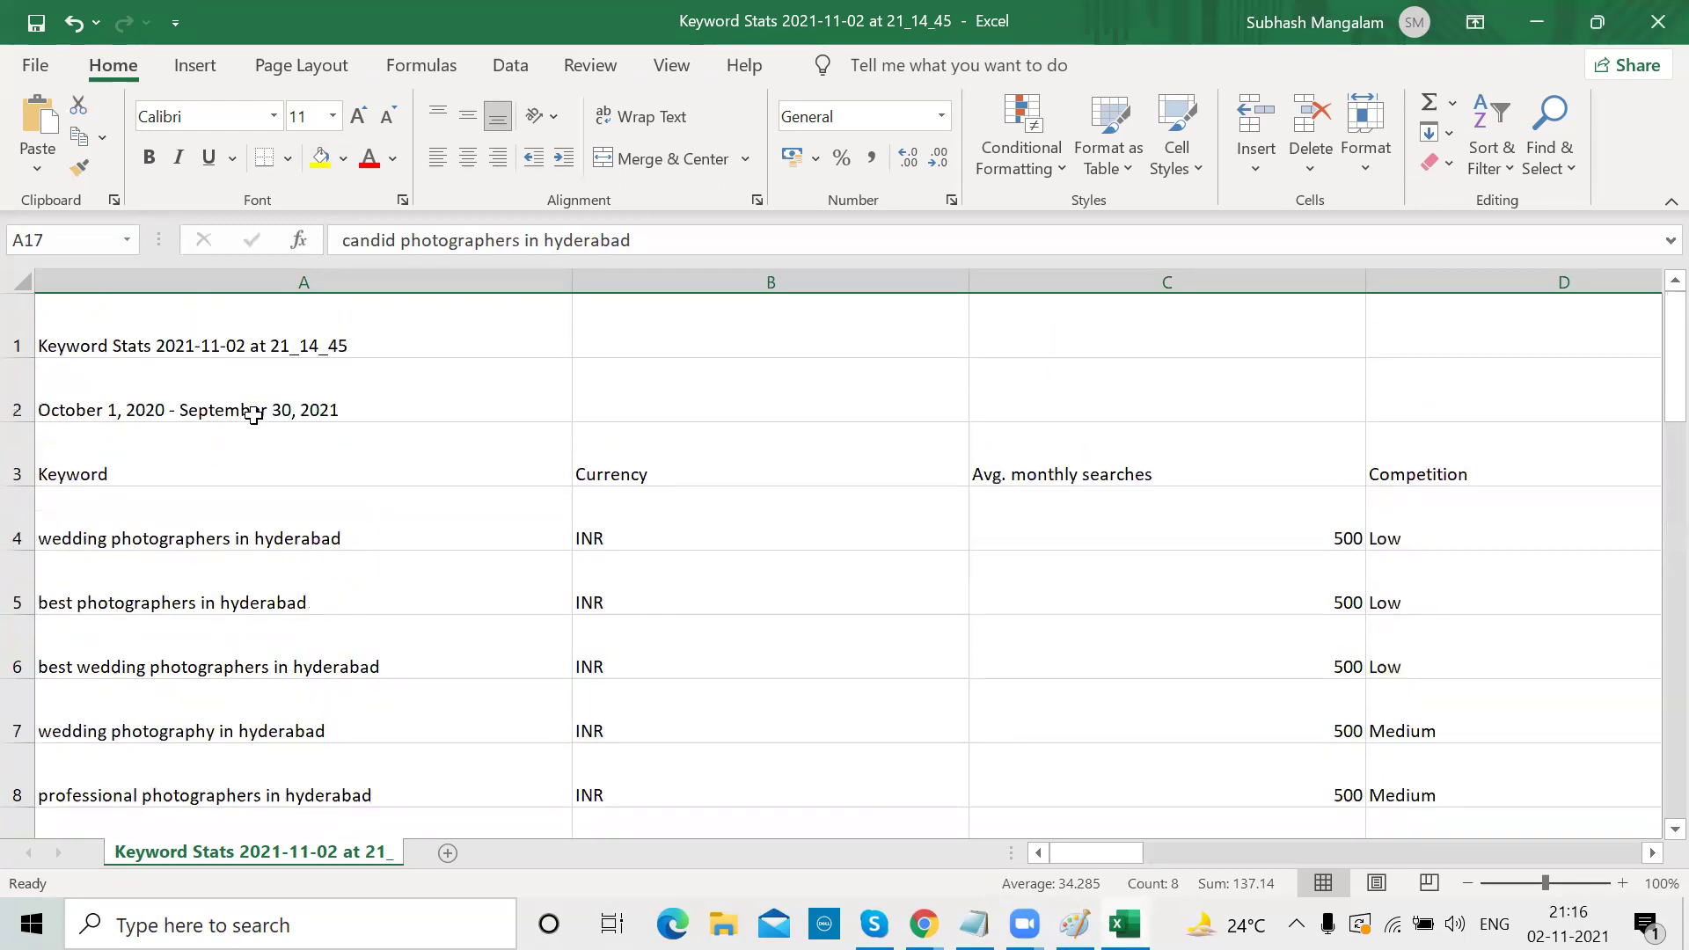
{"action": "scroll", "coordinate": [253, 413], "scroll_direction": "down", "scroll_amount": 1}
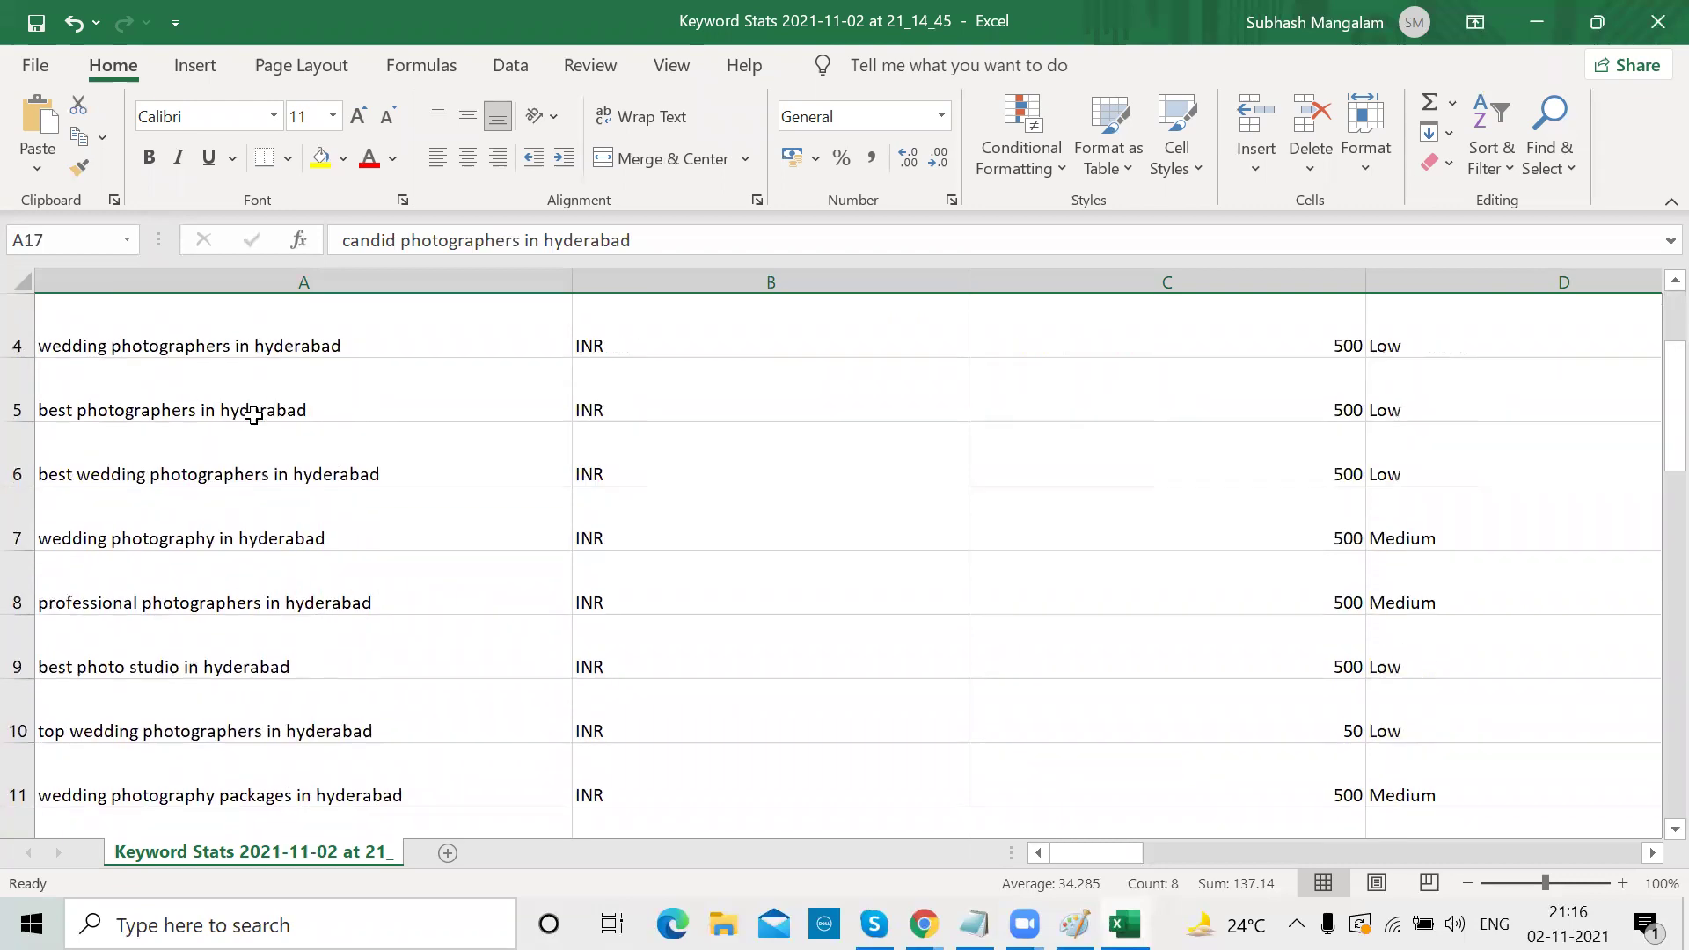
{"action": "scroll", "coordinate": [253, 414], "scroll_direction": "down", "scroll_amount": 1}
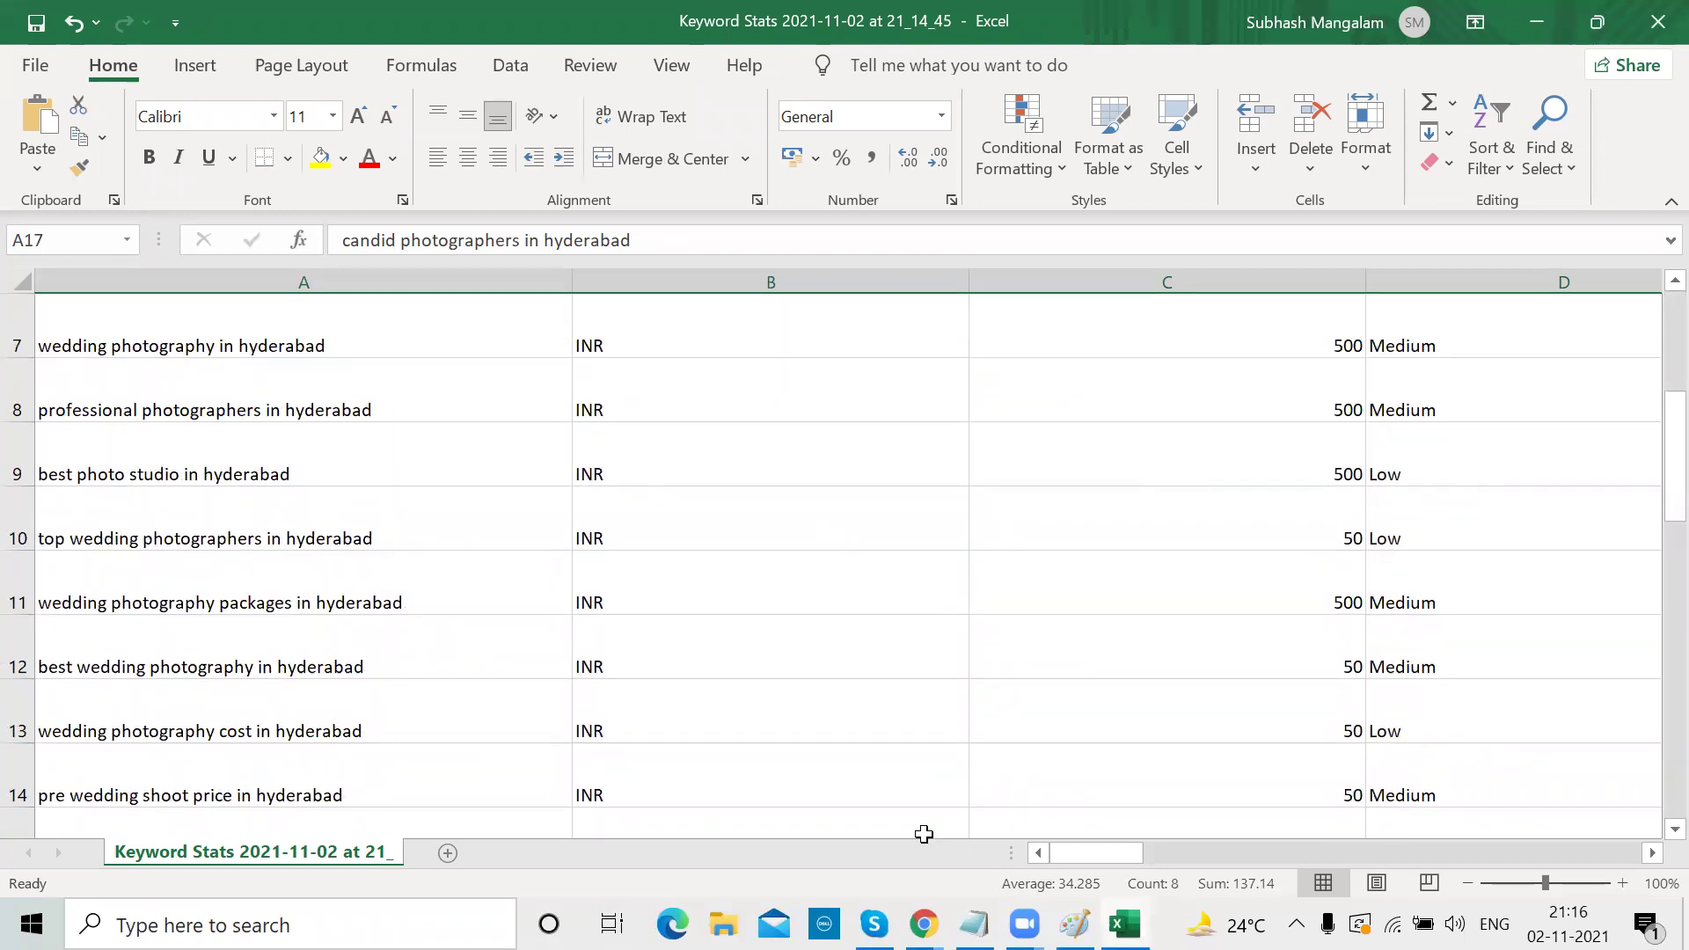
{"action": "key", "text": "alt+Tab"}
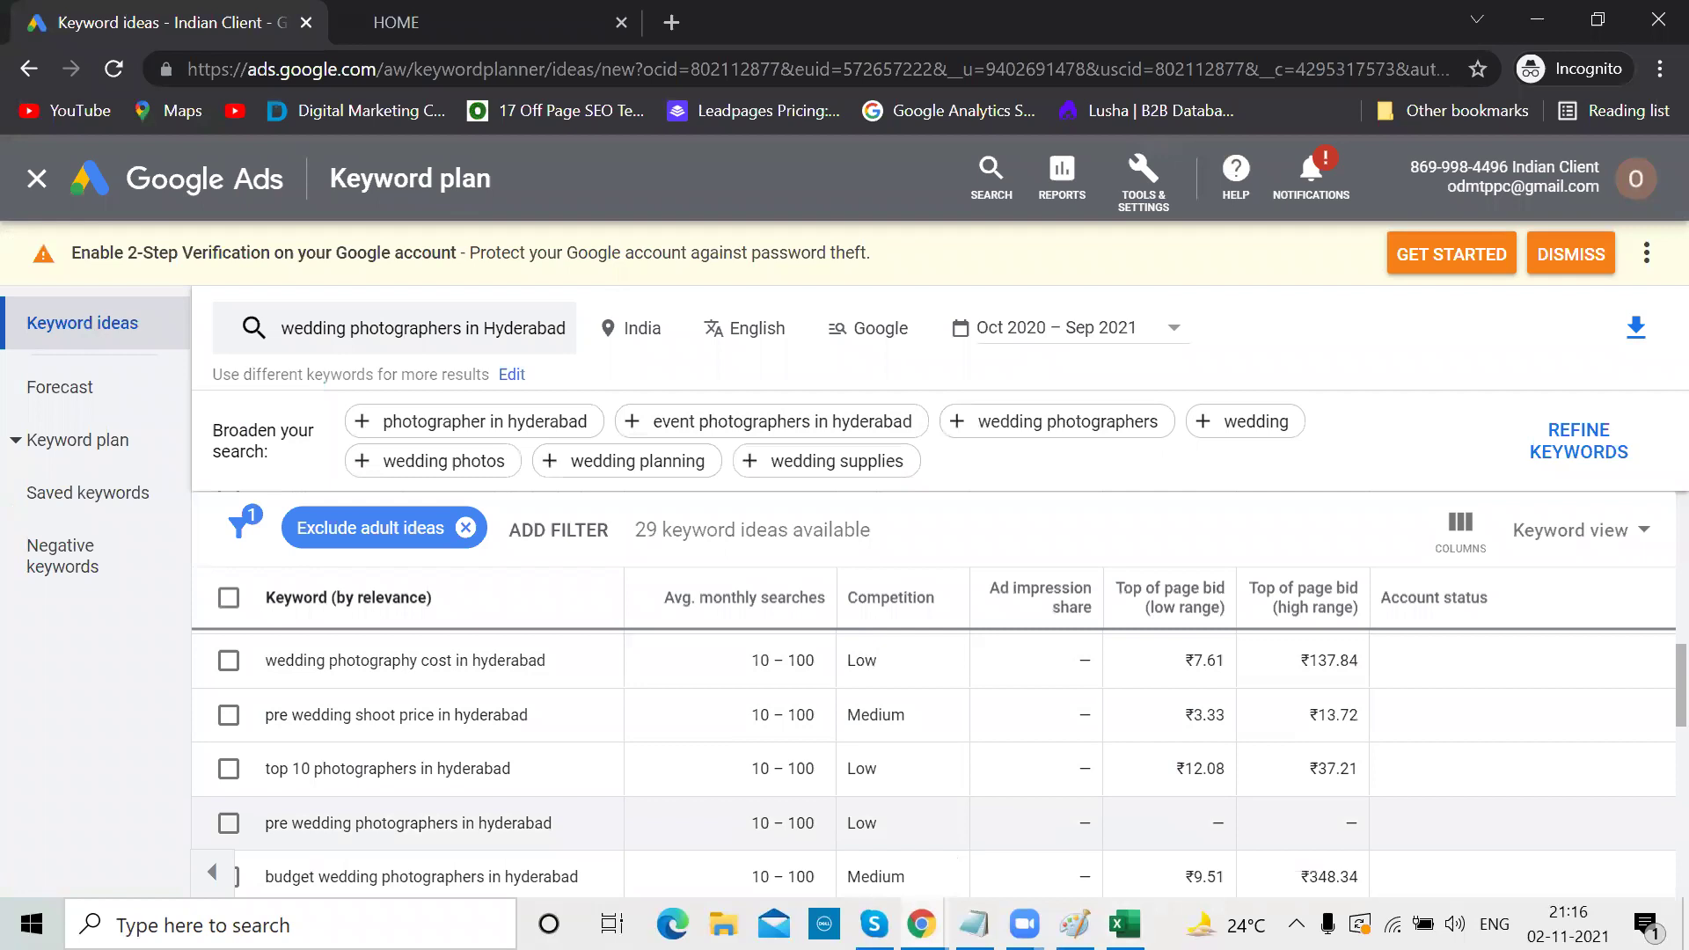
Go to Overview, then view All campaigns: drafts Search-8, Delhi, plus Hyderabad, Bangalore, Chennai
{"action": "mouse_move", "coordinate": [921, 924]}
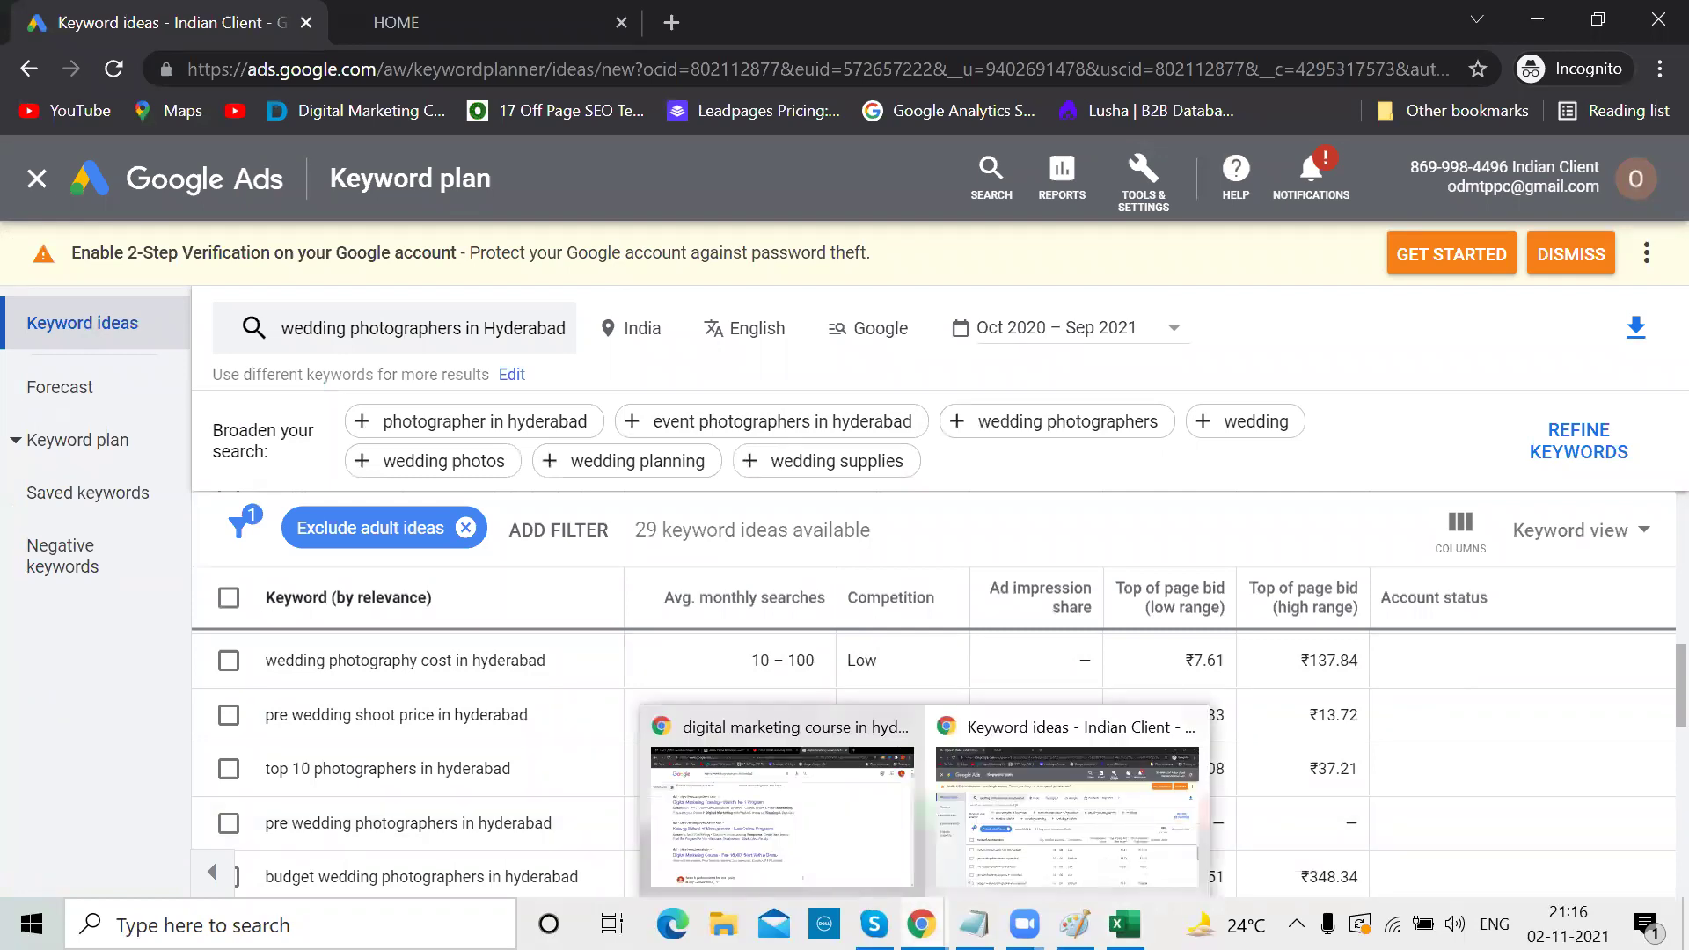
{"action": "left_click", "coordinate": [185, 197]}
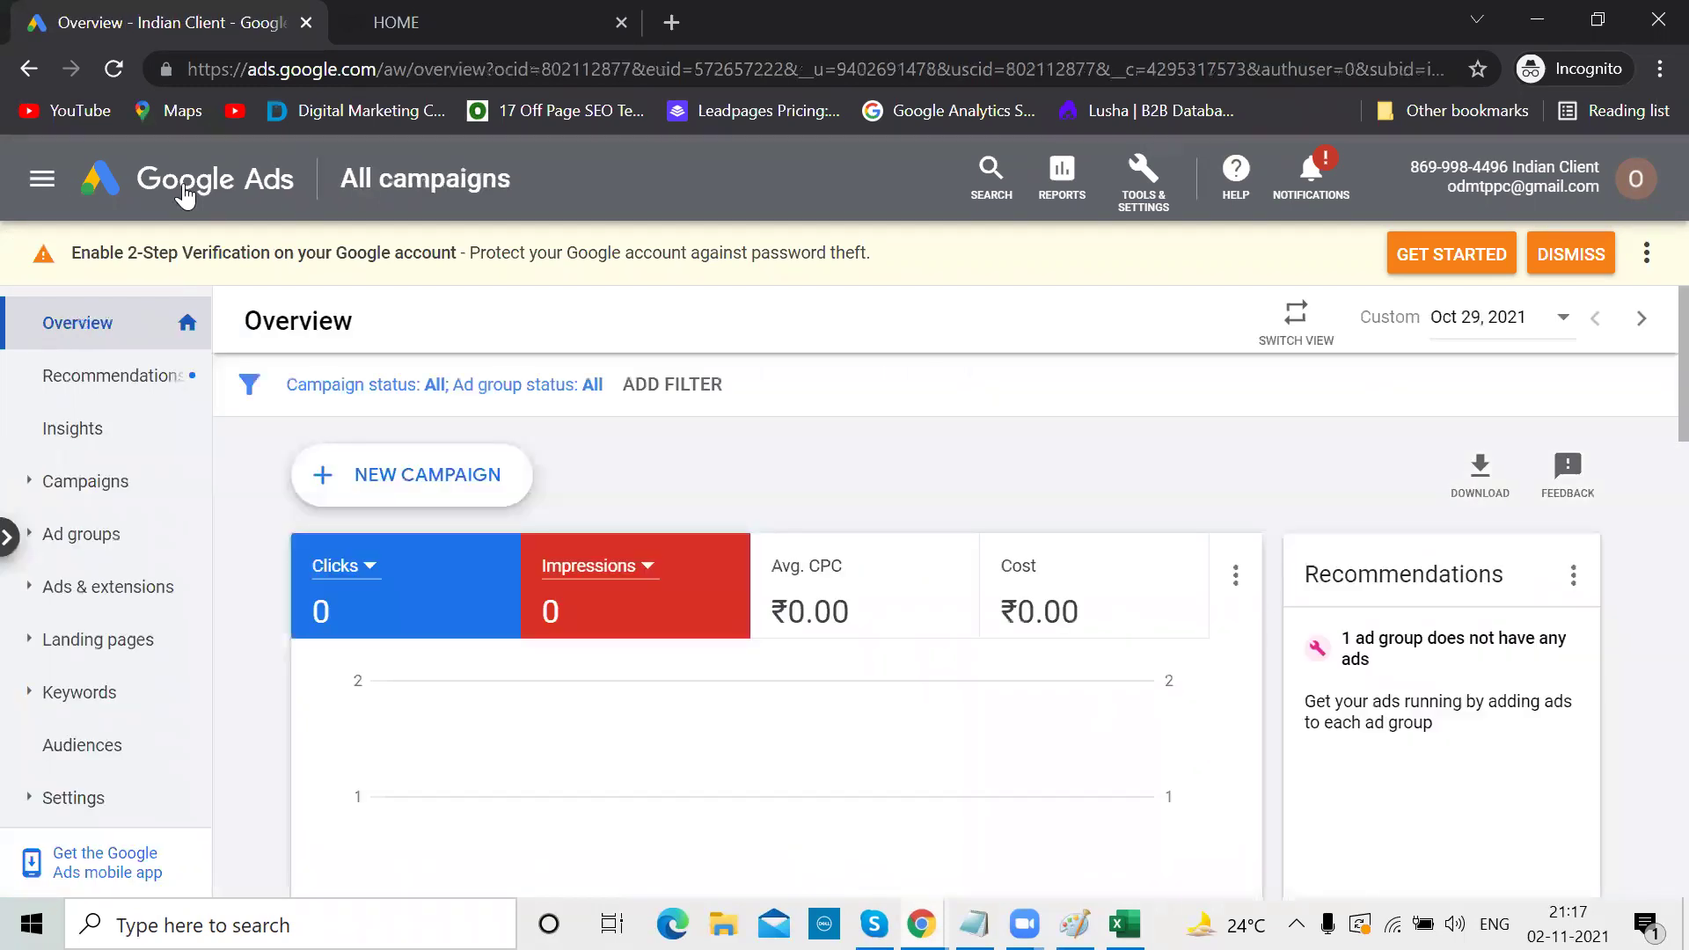
{"action": "left_click", "coordinate": [84, 487]}
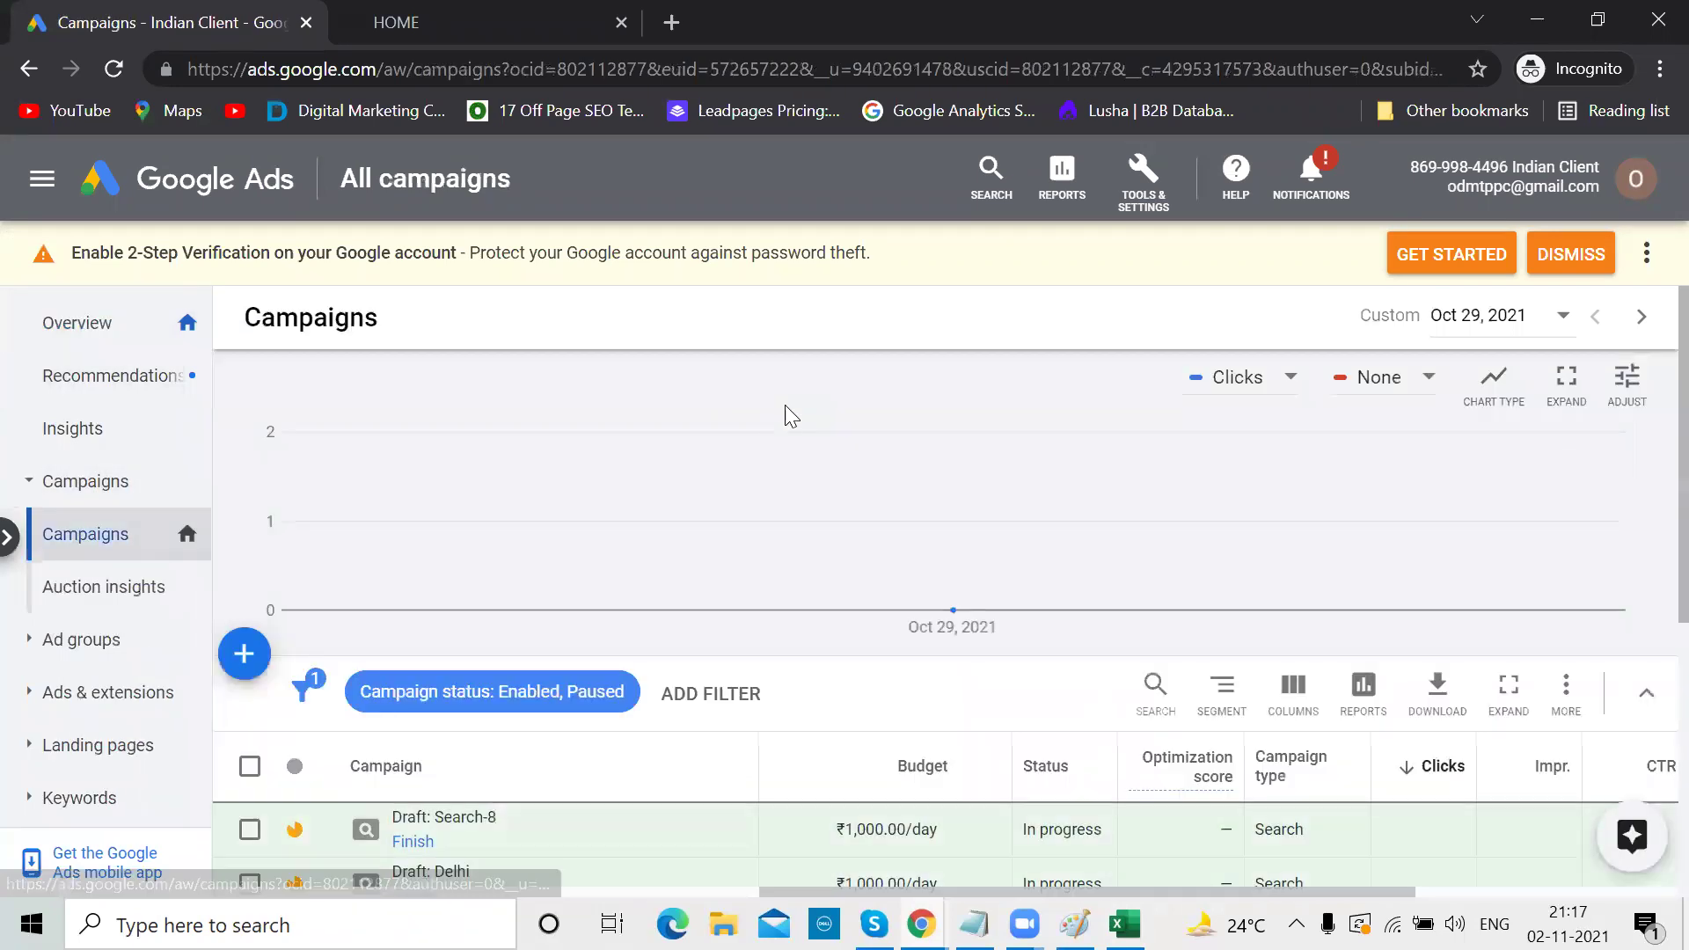
{"action": "scroll", "coordinate": [786, 407], "scroll_direction": "down", "scroll_amount": 2}
{"action": "scroll", "coordinate": [786, 414], "scroll_direction": "down", "scroll_amount": 1}
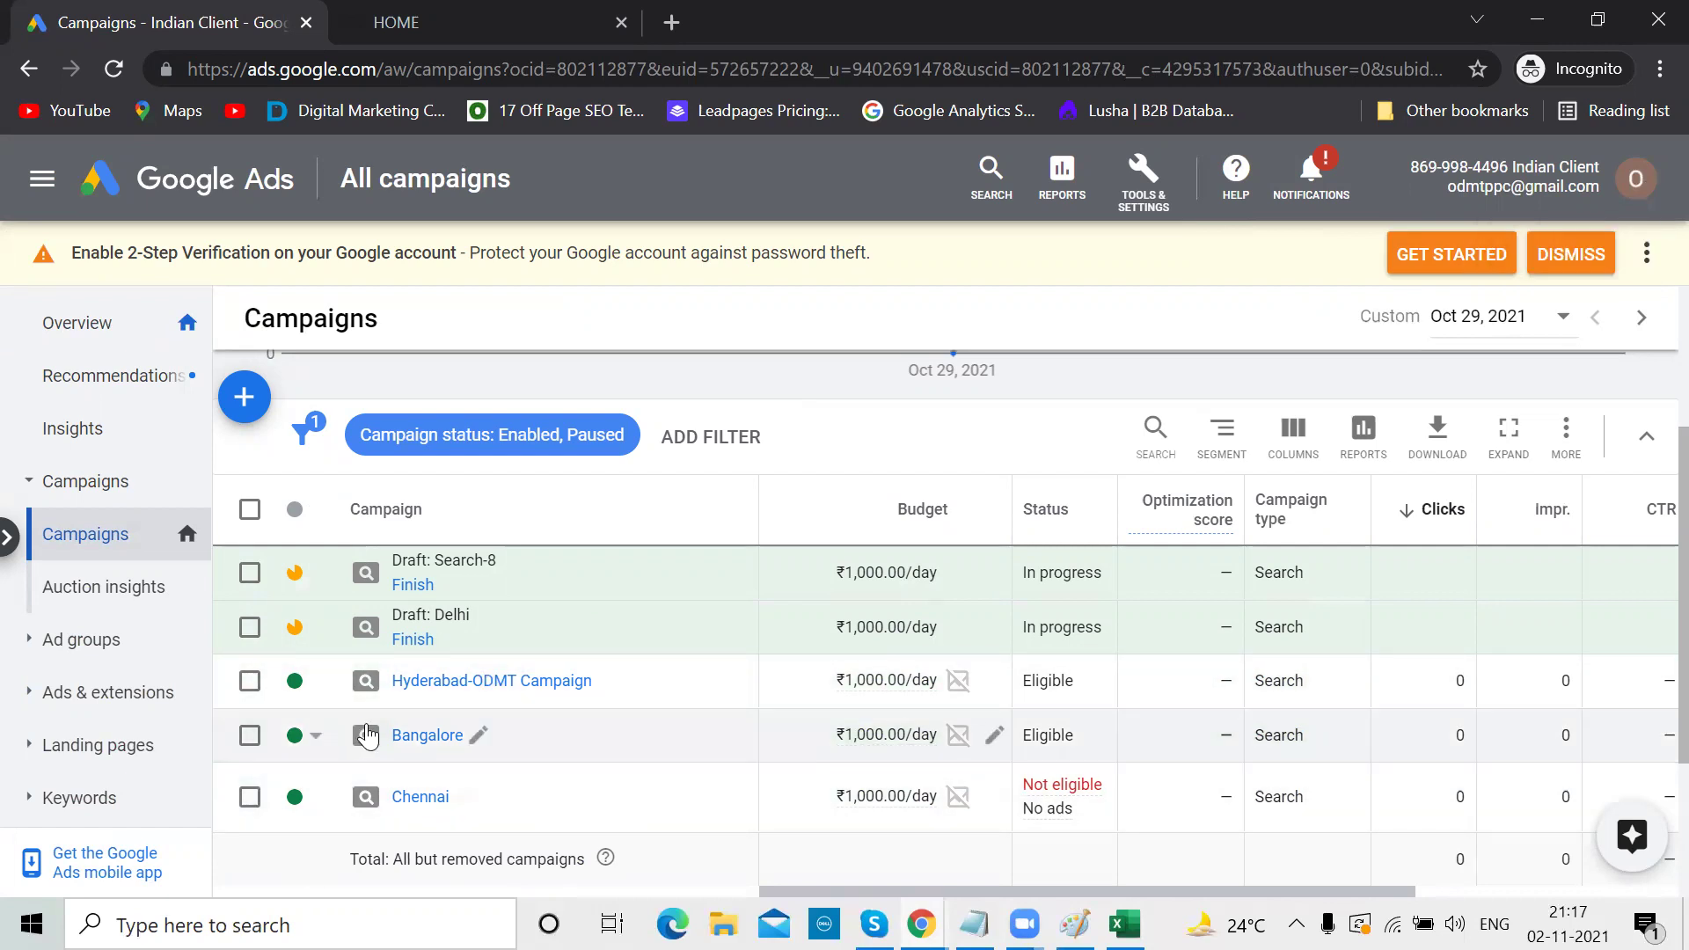
Create a new Google Ads account via the profile avatar's NEW ACCOUNT option
{"action": "left_click", "coordinate": [1638, 175]}
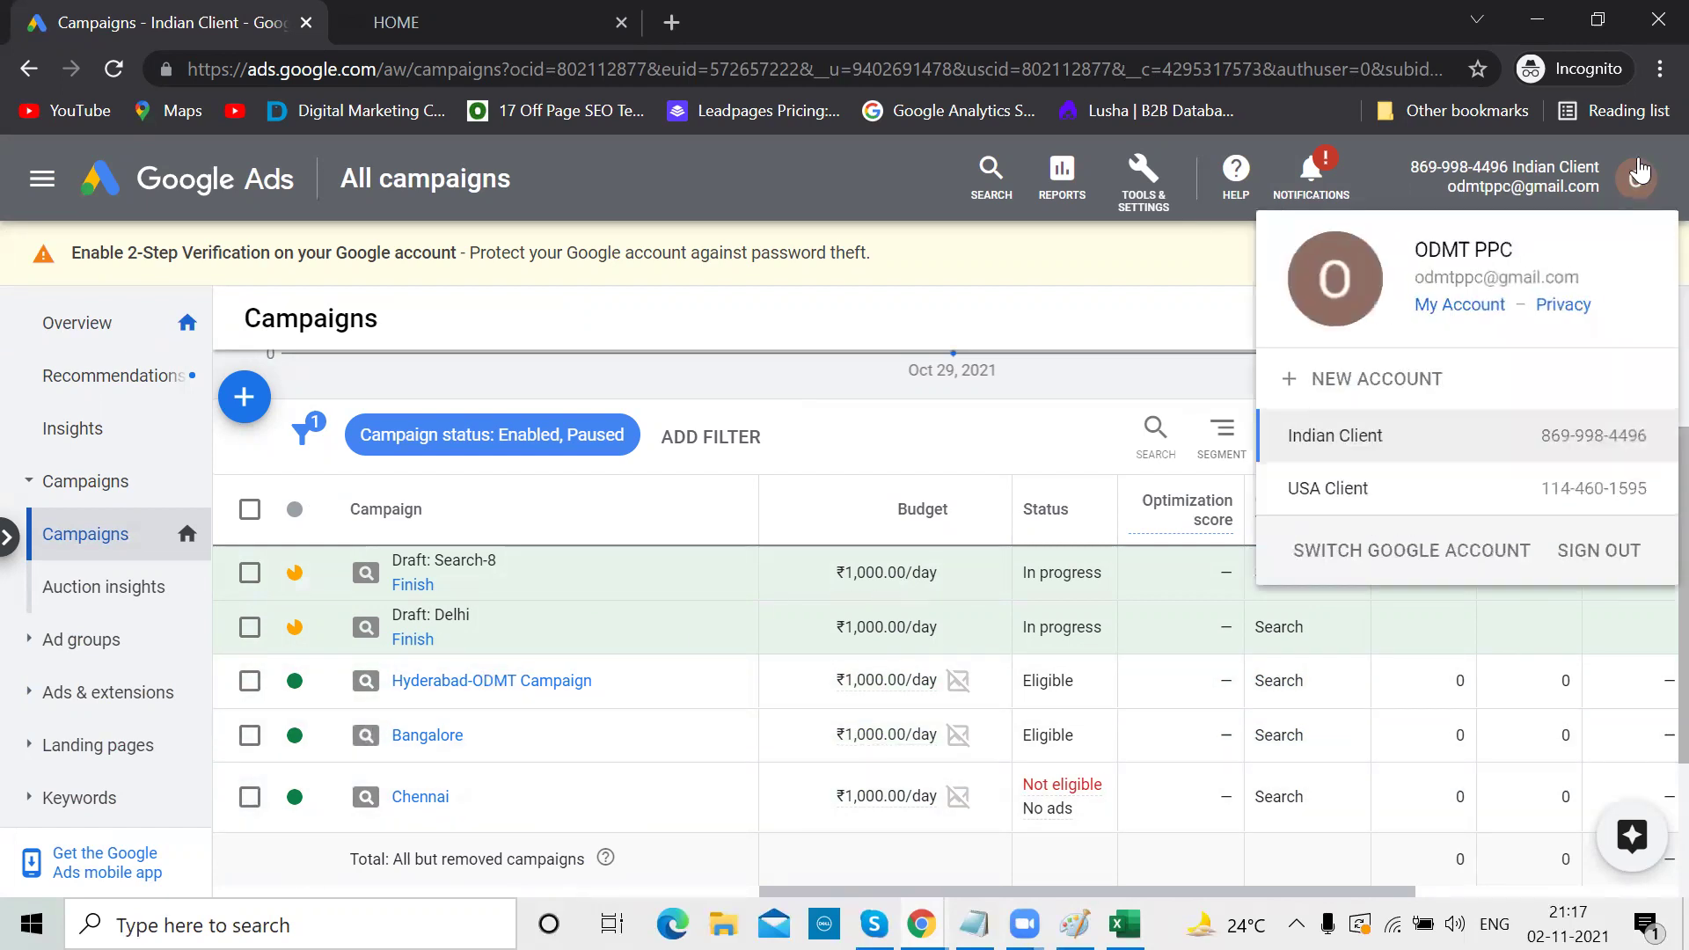
{"action": "left_click", "coordinate": [1372, 378]}
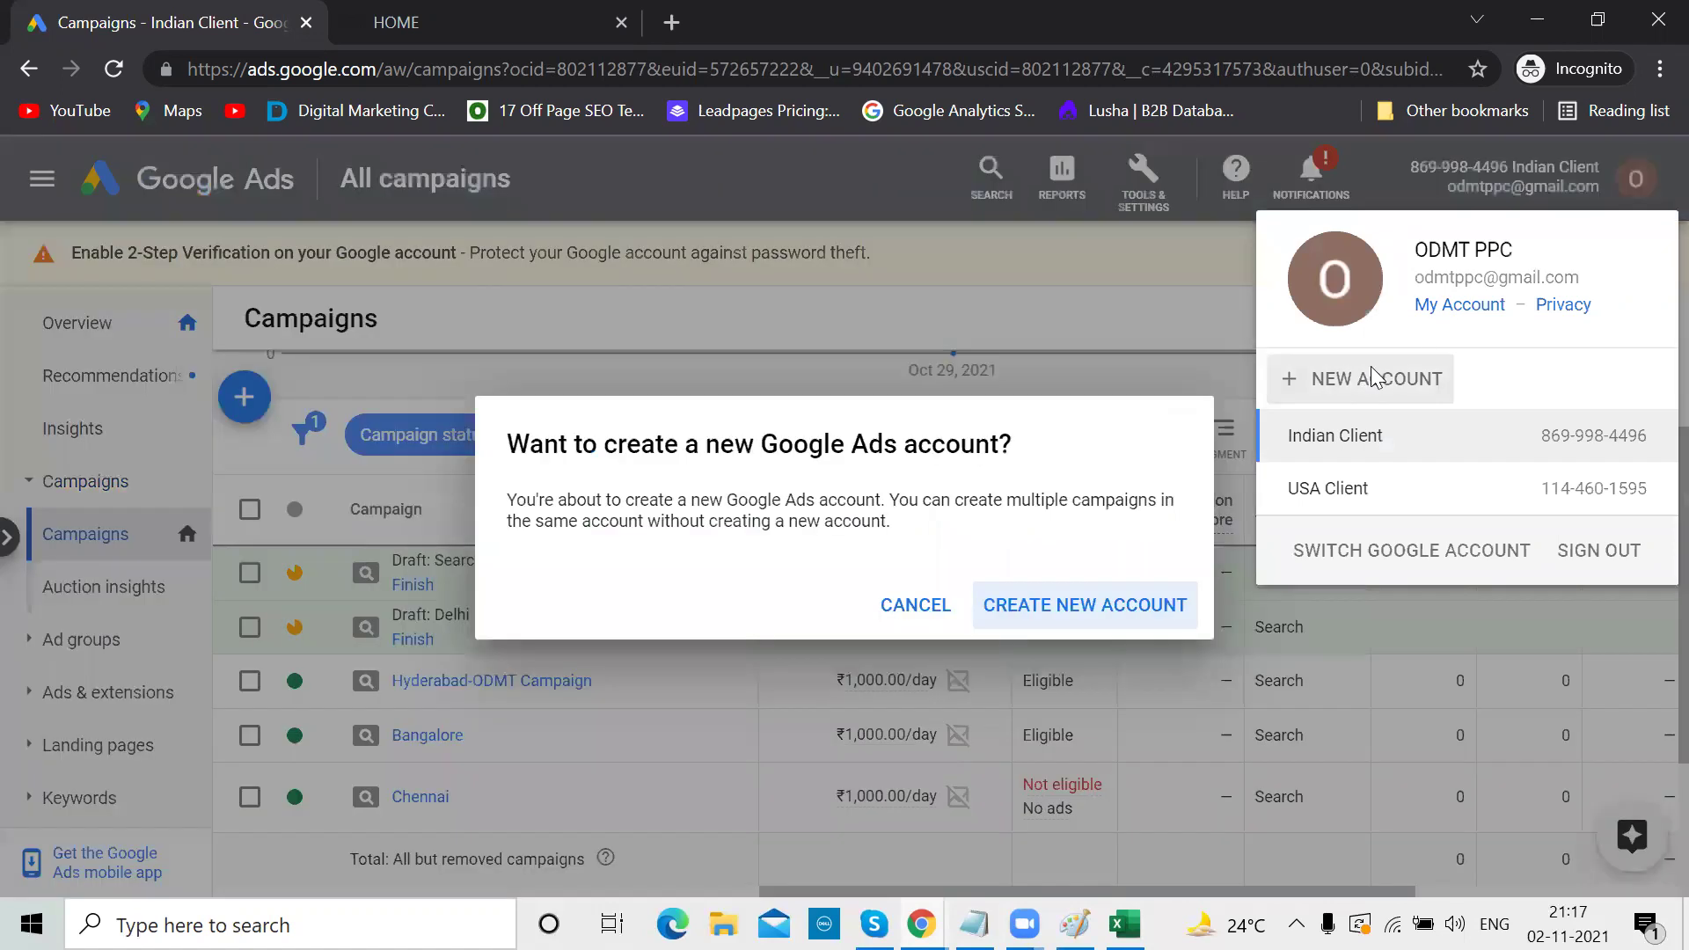
{"action": "left_click", "coordinate": [1047, 607]}
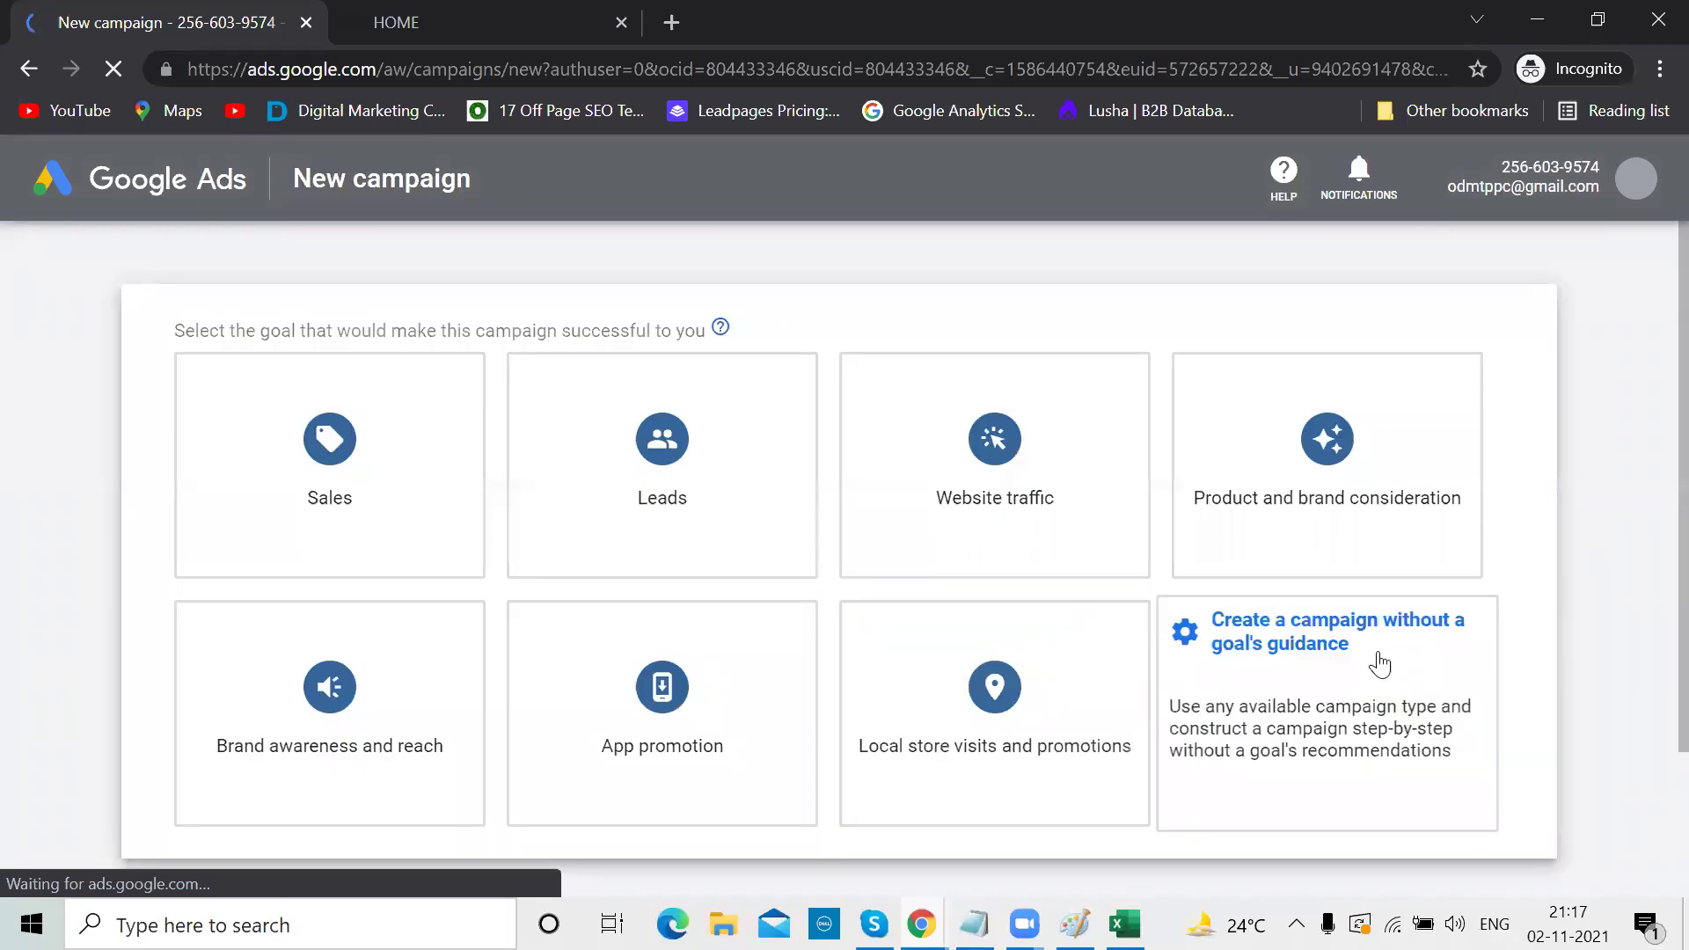
Select 'Create a campaign without a goal's guidance' on the New campaign page
{"action": "left_click", "coordinate": [1377, 661]}
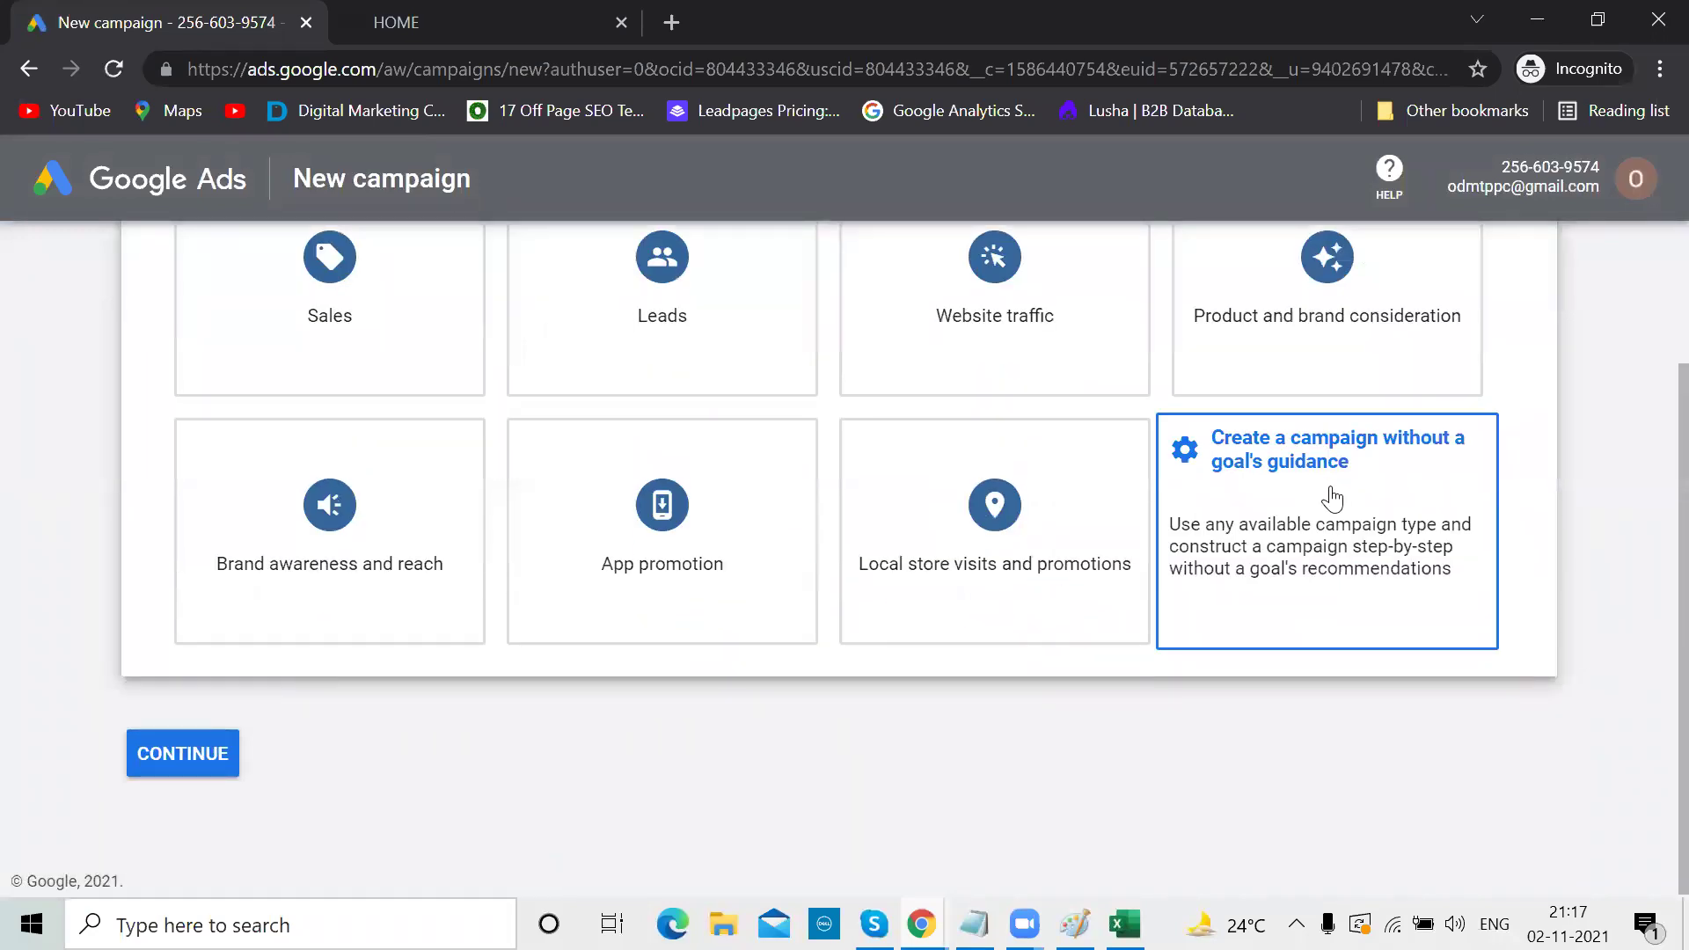
{"action": "scroll", "coordinate": [1332, 499], "scroll_direction": "up", "scroll_amount": 2}
{"action": "scroll", "coordinate": [1338, 503], "scroll_direction": "down", "scroll_amount": 2}
{"action": "scroll", "coordinate": [1338, 503], "scroll_direction": "up", "scroll_amount": 2}
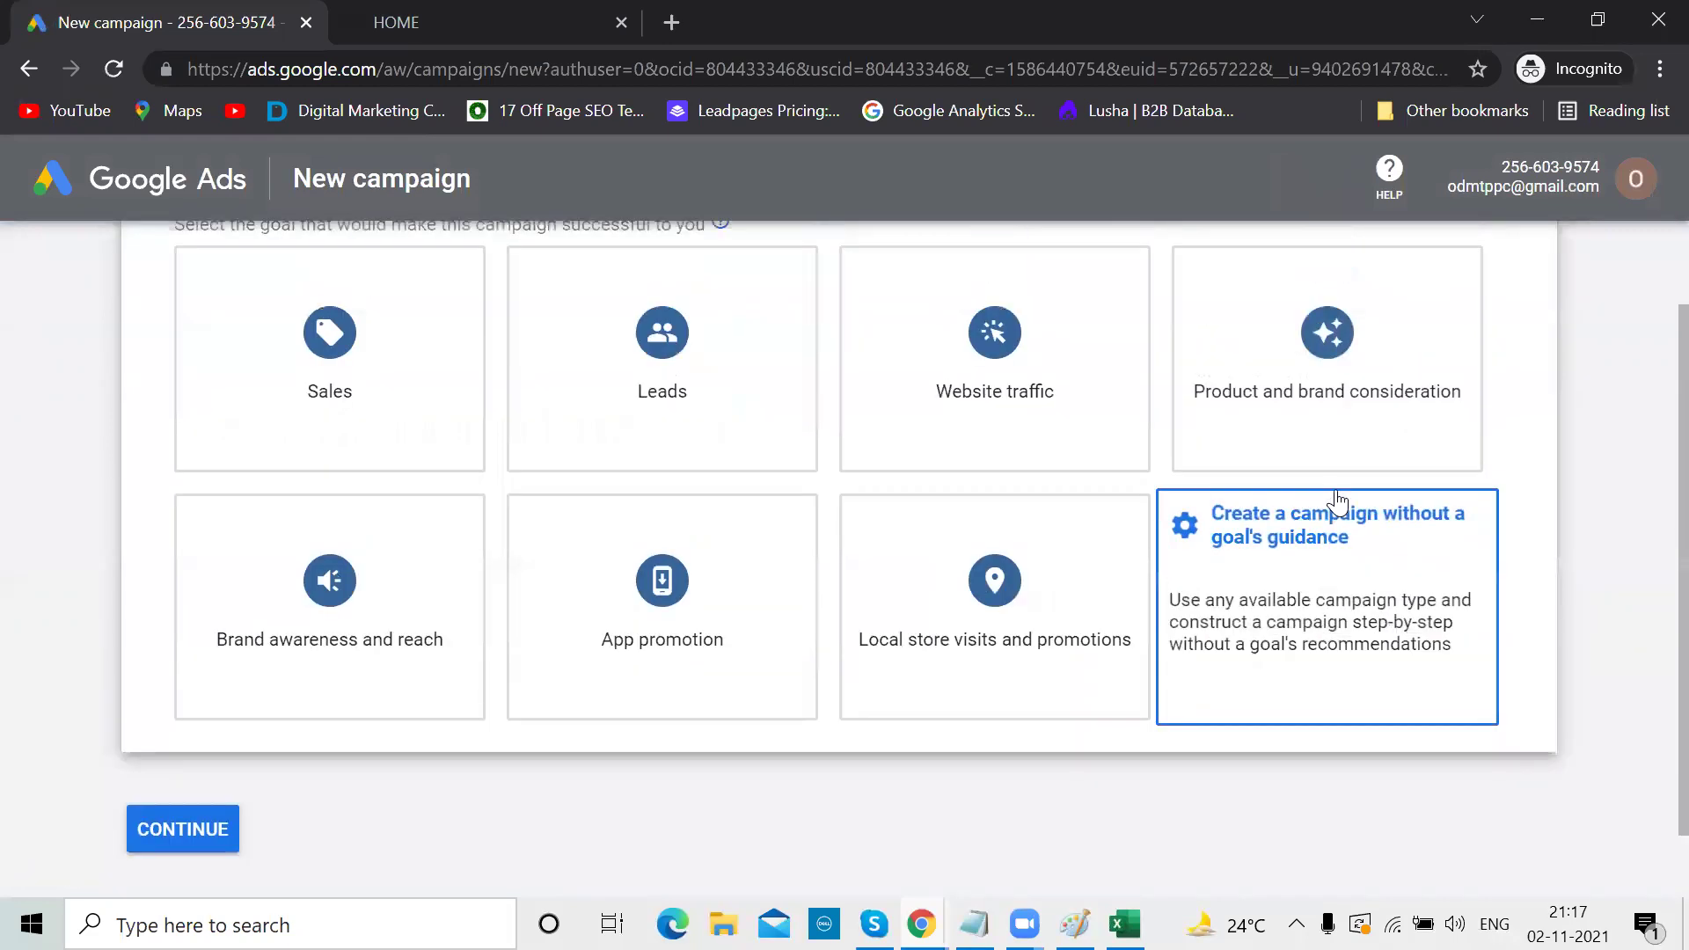
{"action": "scroll", "coordinate": [1338, 503], "scroll_direction": "down", "scroll_amount": 1}
{"action": "scroll", "coordinate": [1338, 504], "scroll_direction": "down", "scroll_amount": 2}
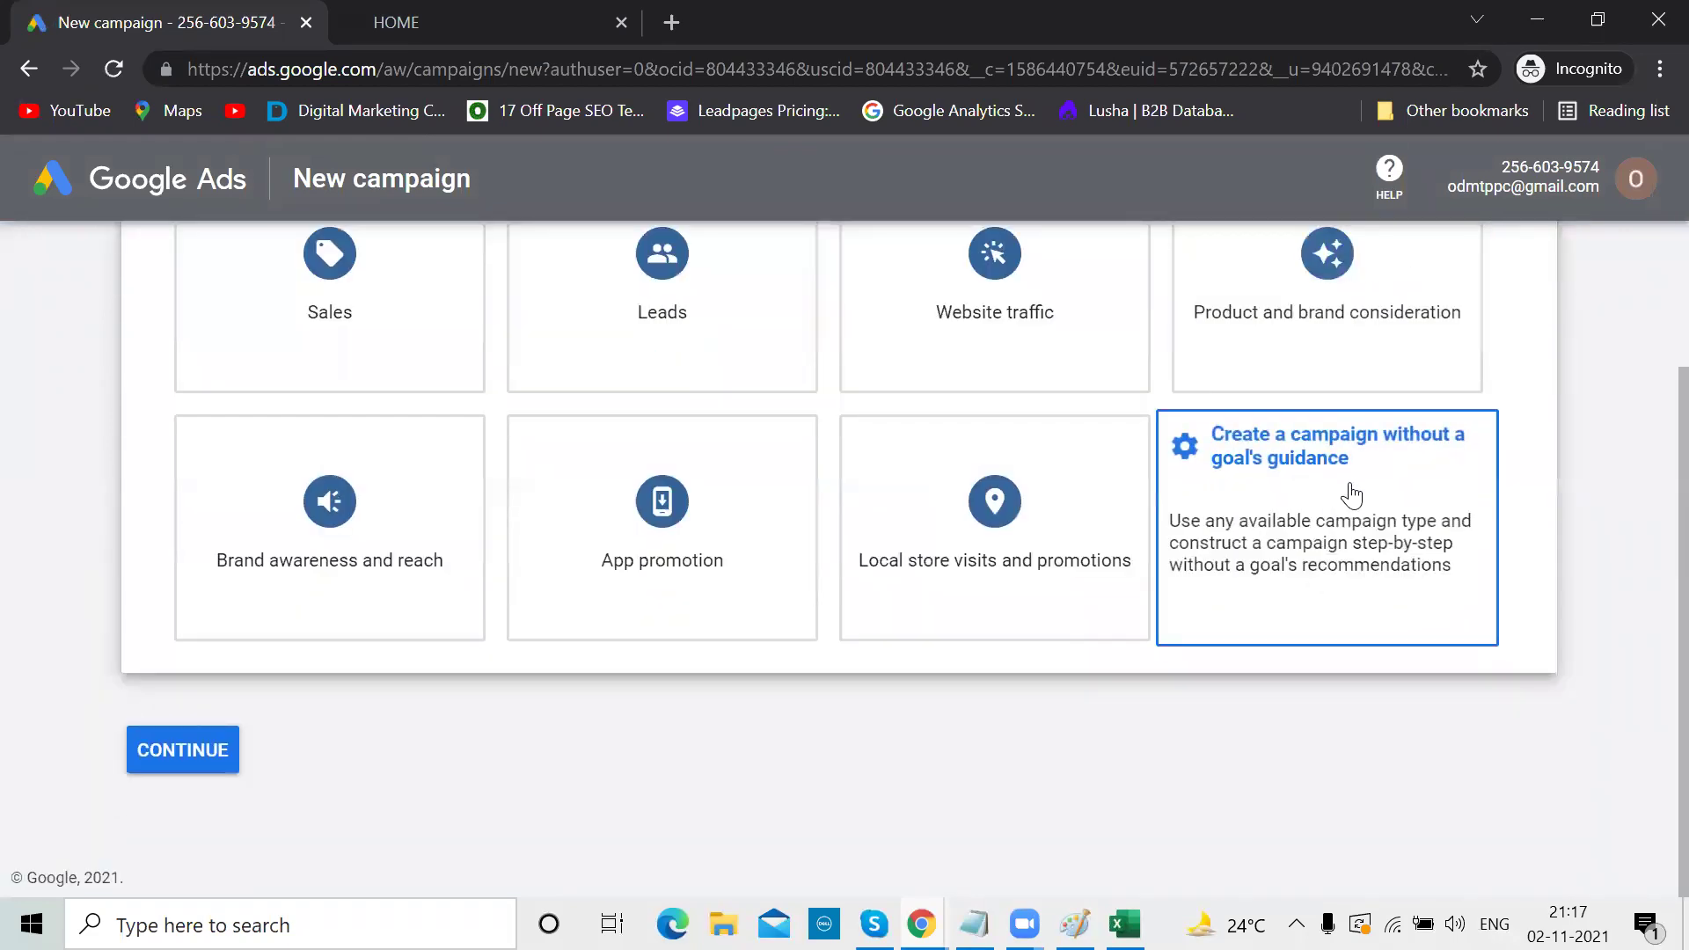
{"action": "scroll", "coordinate": [1348, 493], "scroll_direction": "up", "scroll_amount": 2}
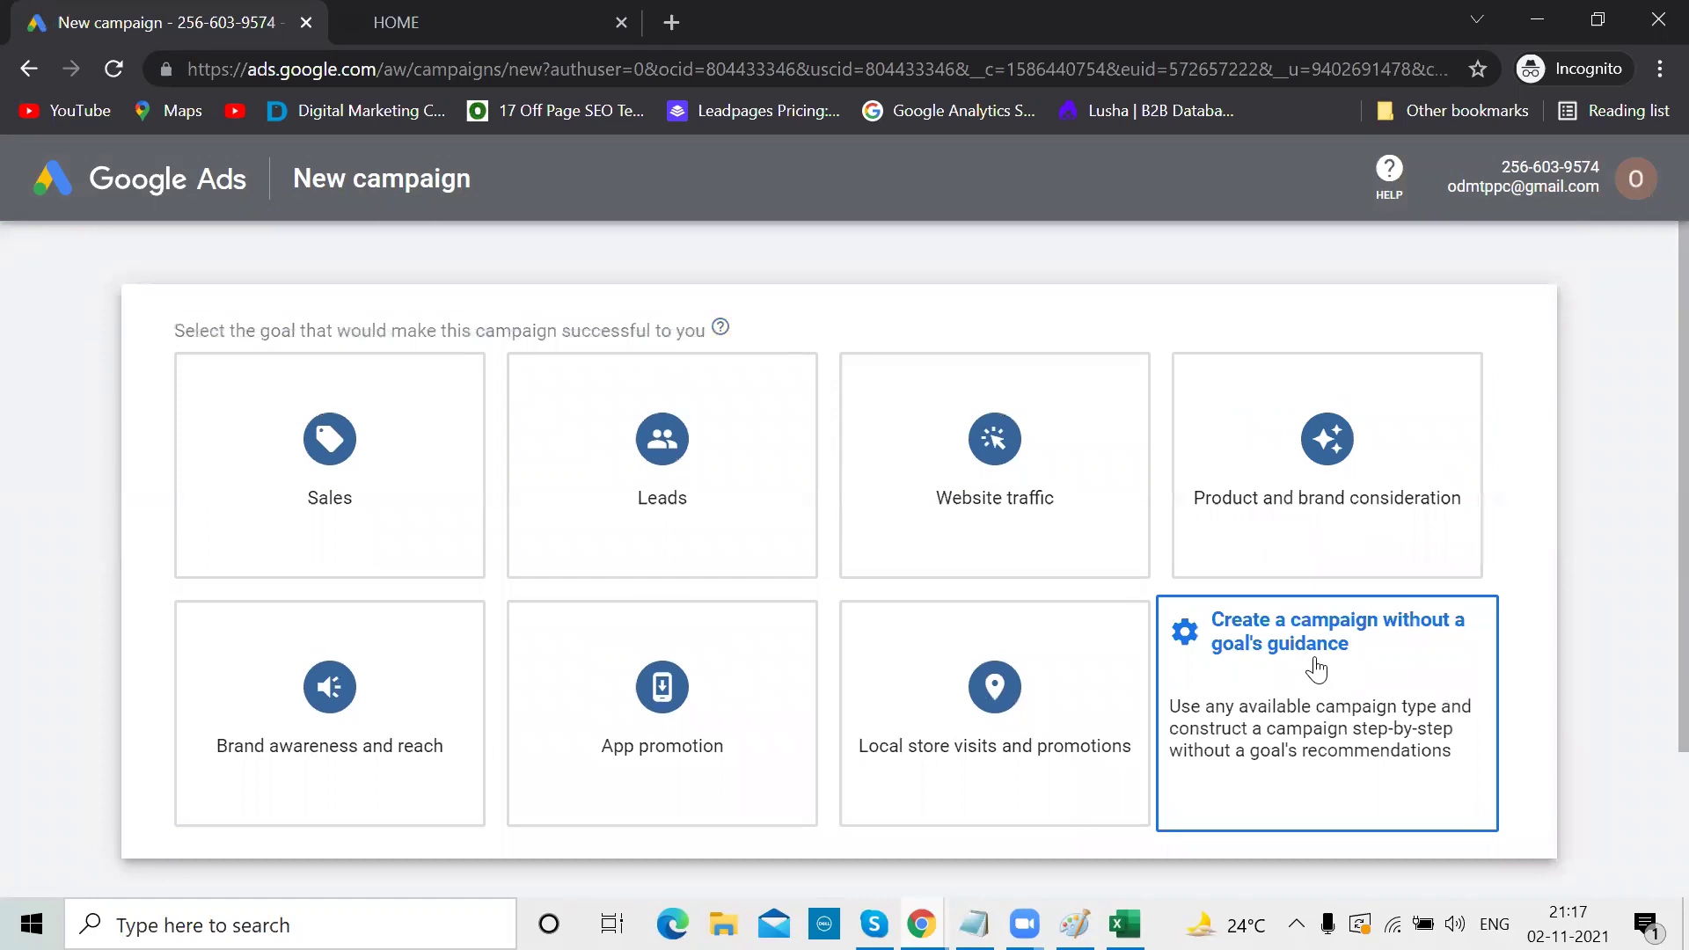
{"action": "left_click", "coordinate": [1316, 670]}
{"action": "scroll", "coordinate": [1324, 629], "scroll_direction": "up", "scroll_amount": 5}
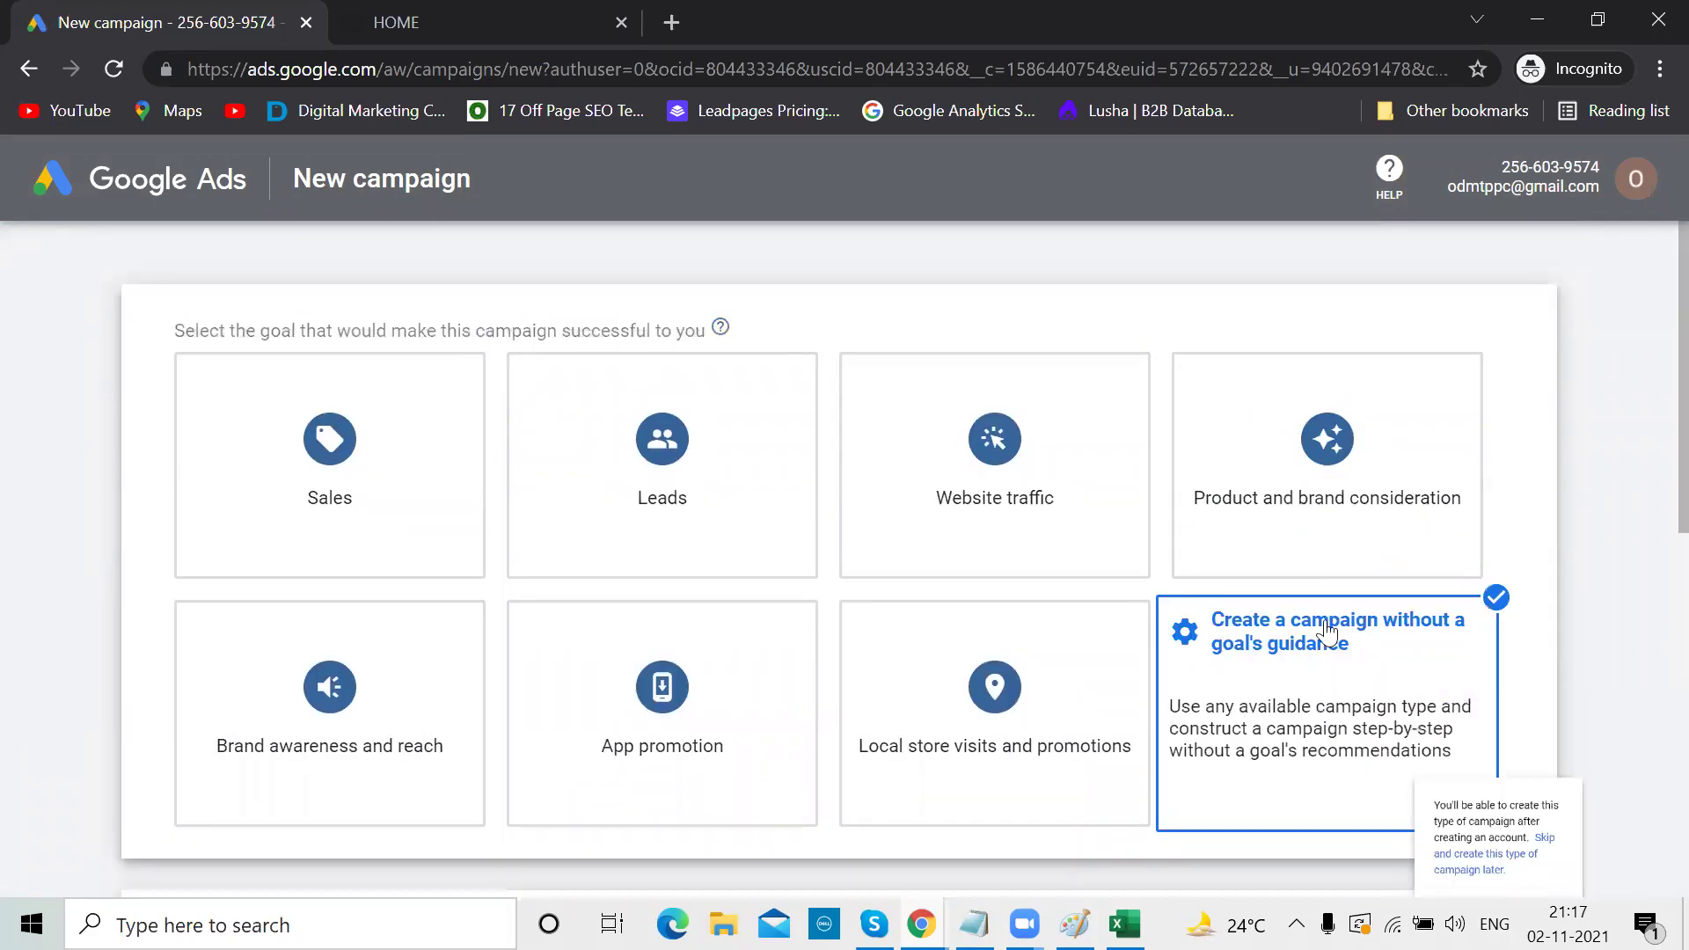
Reload the New campaign page twice, then bring up the linked ads accounts list
{"action": "left_click", "coordinate": [114, 68]}
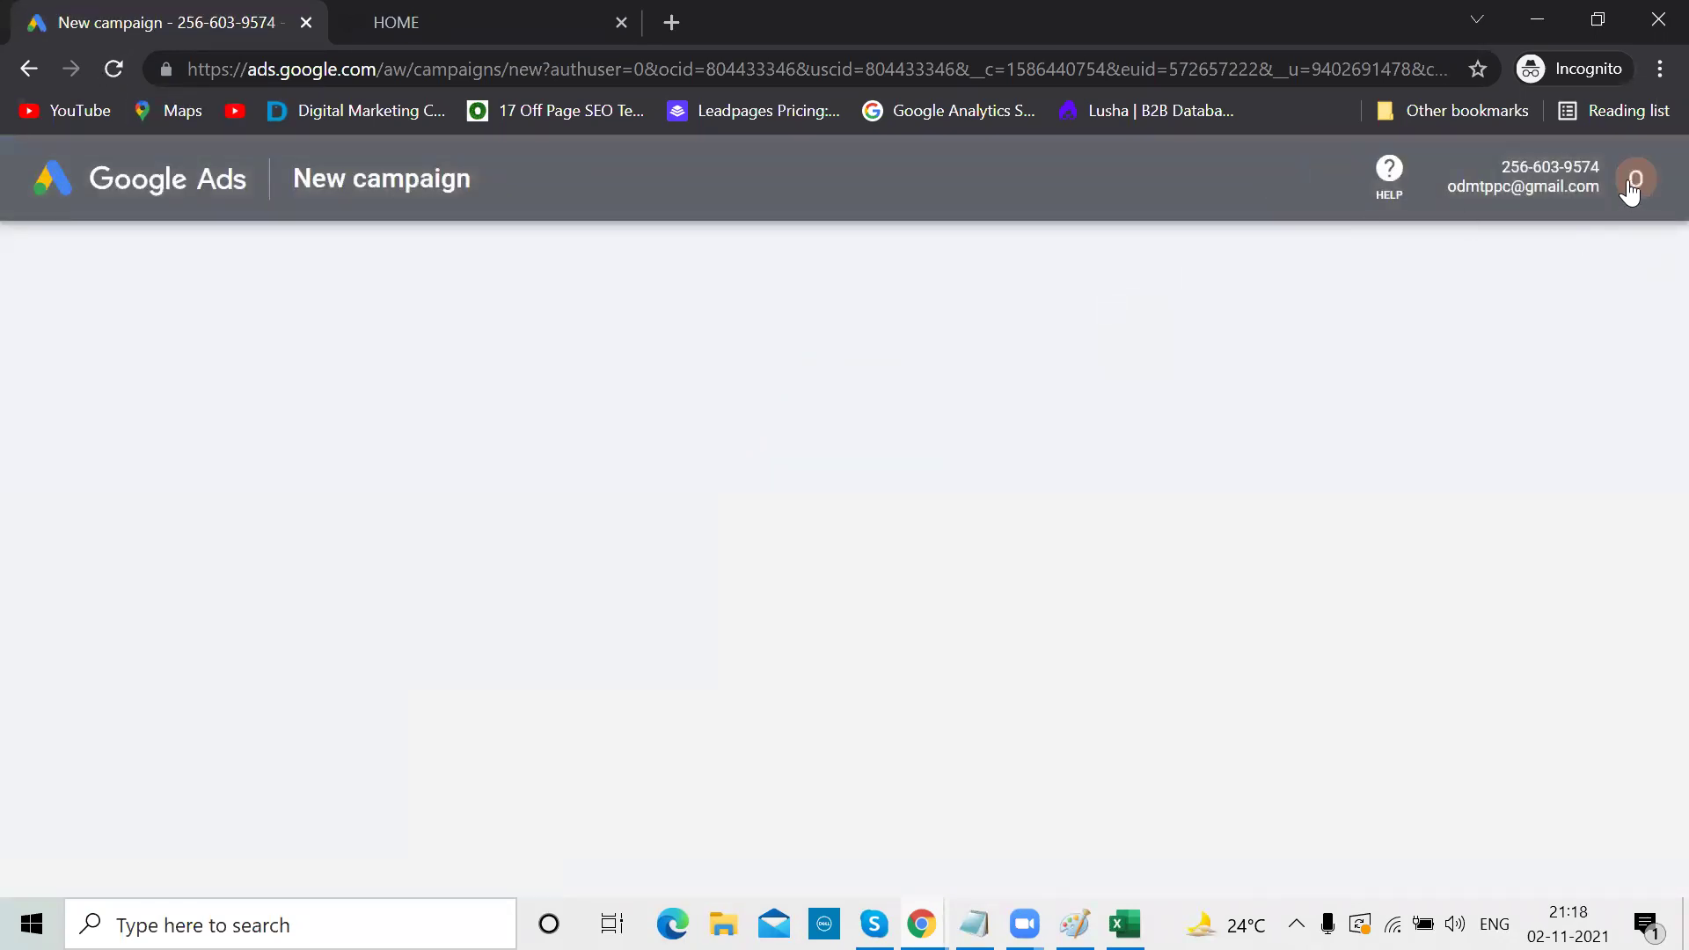
{"action": "left_click", "coordinate": [117, 65]}
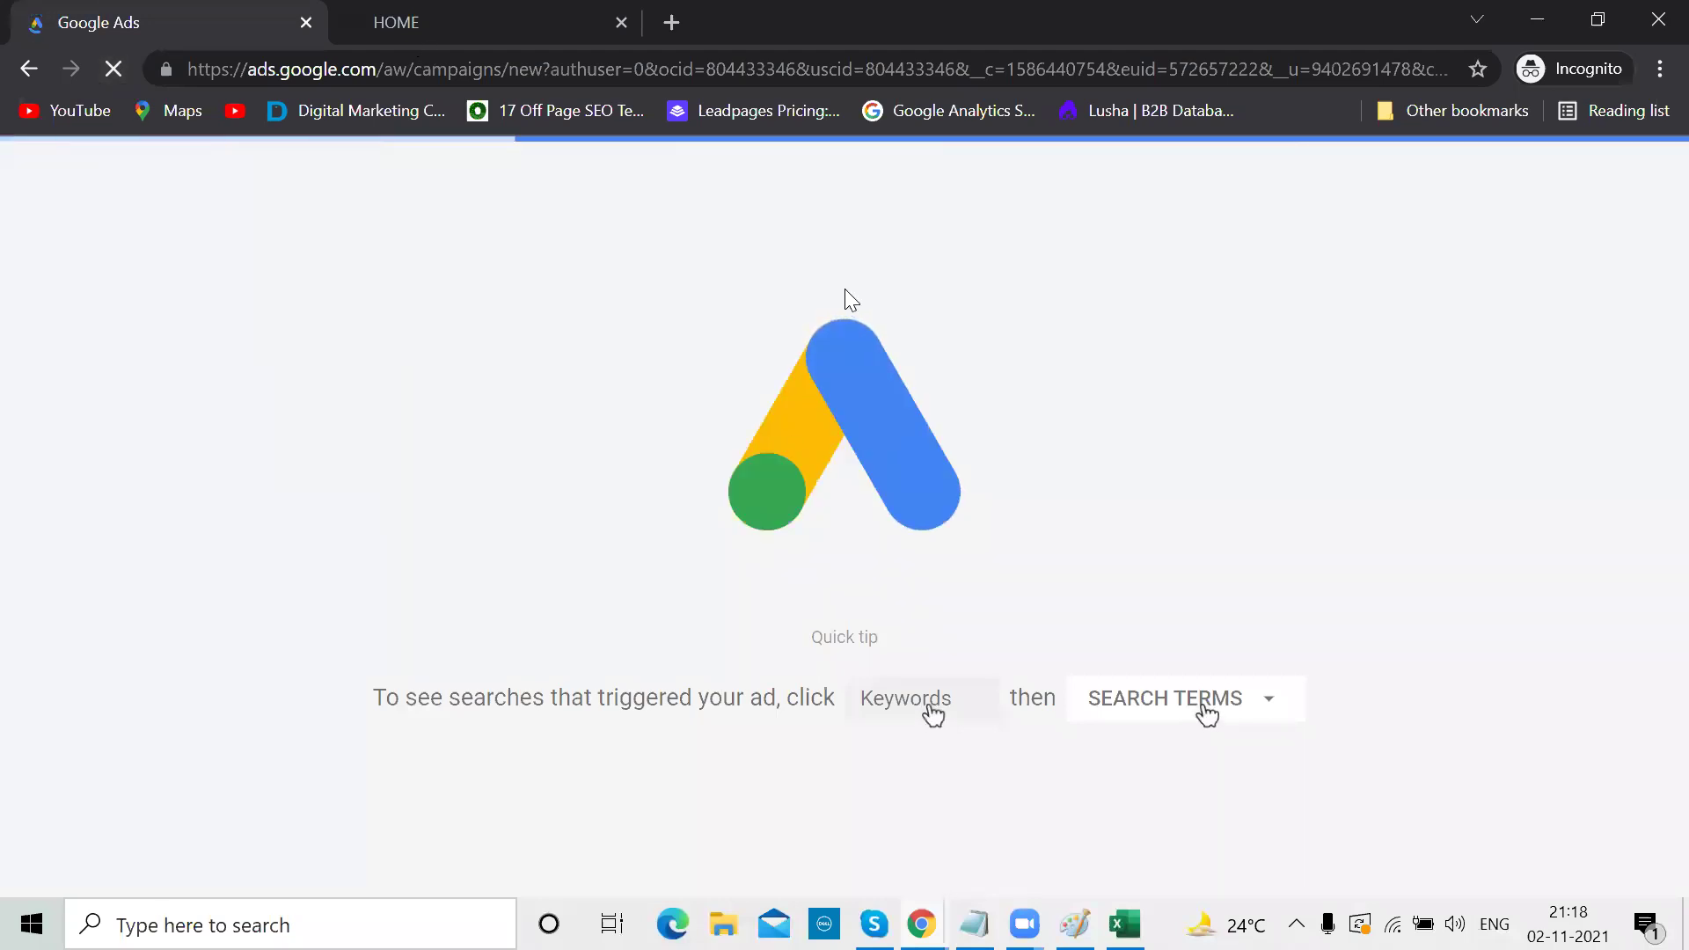
{"action": "scroll", "coordinate": [846, 299], "scroll_direction": "down", "scroll_amount": 3}
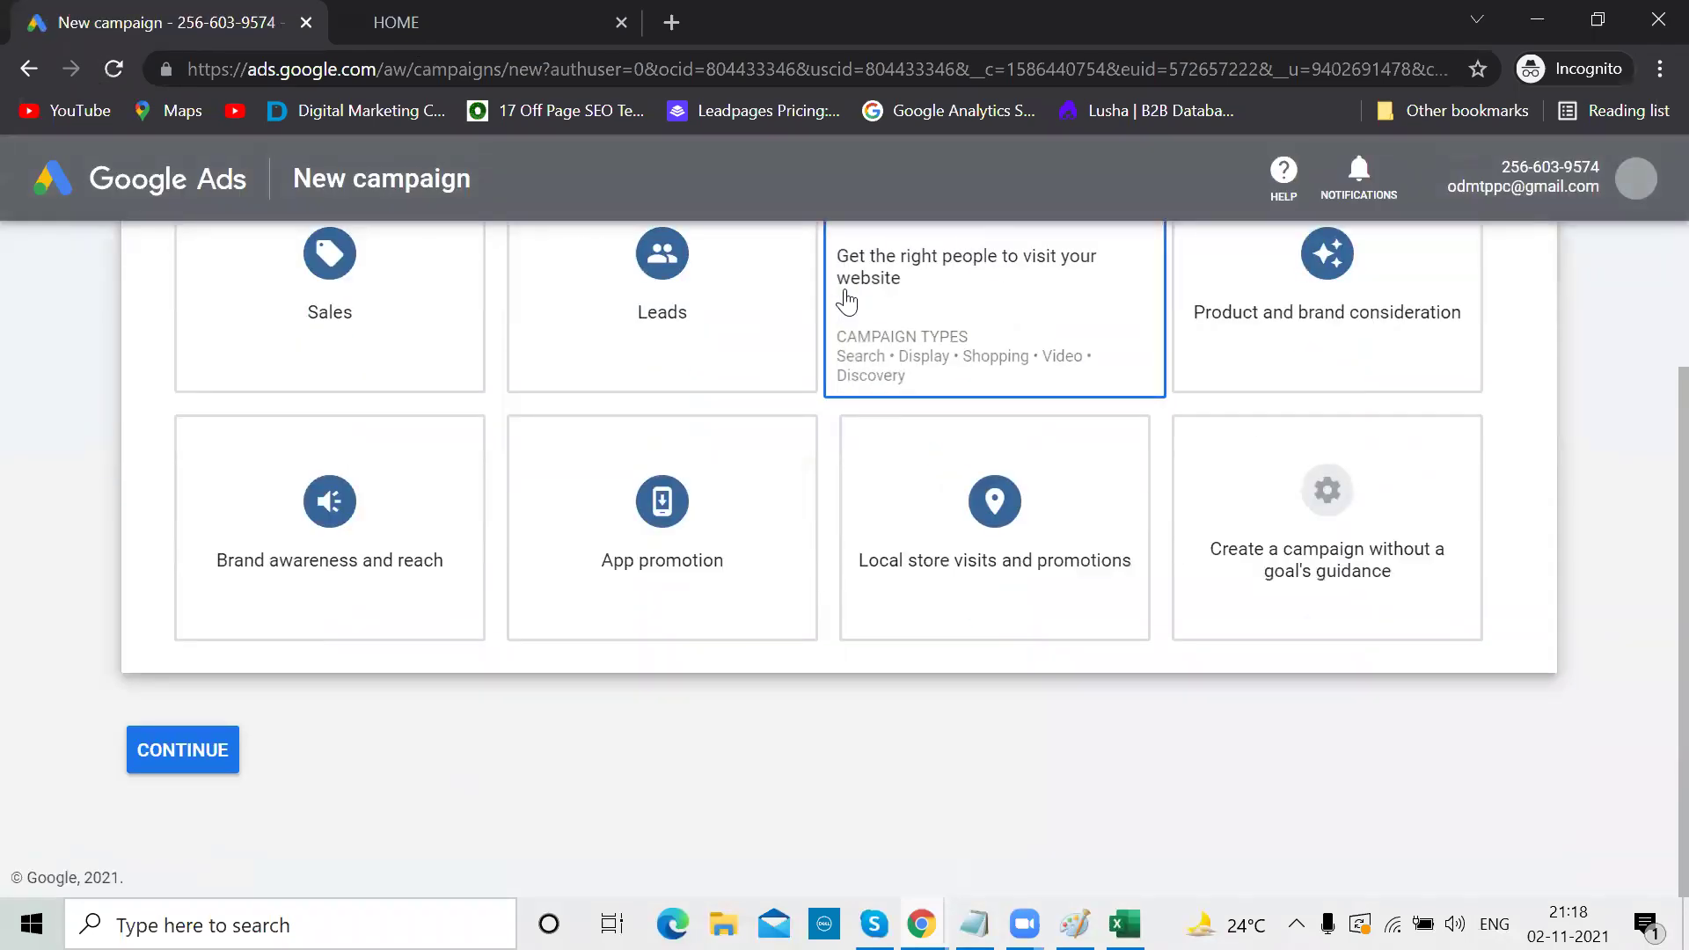
{"action": "scroll", "coordinate": [846, 299], "scroll_direction": "up", "scroll_amount": 1}
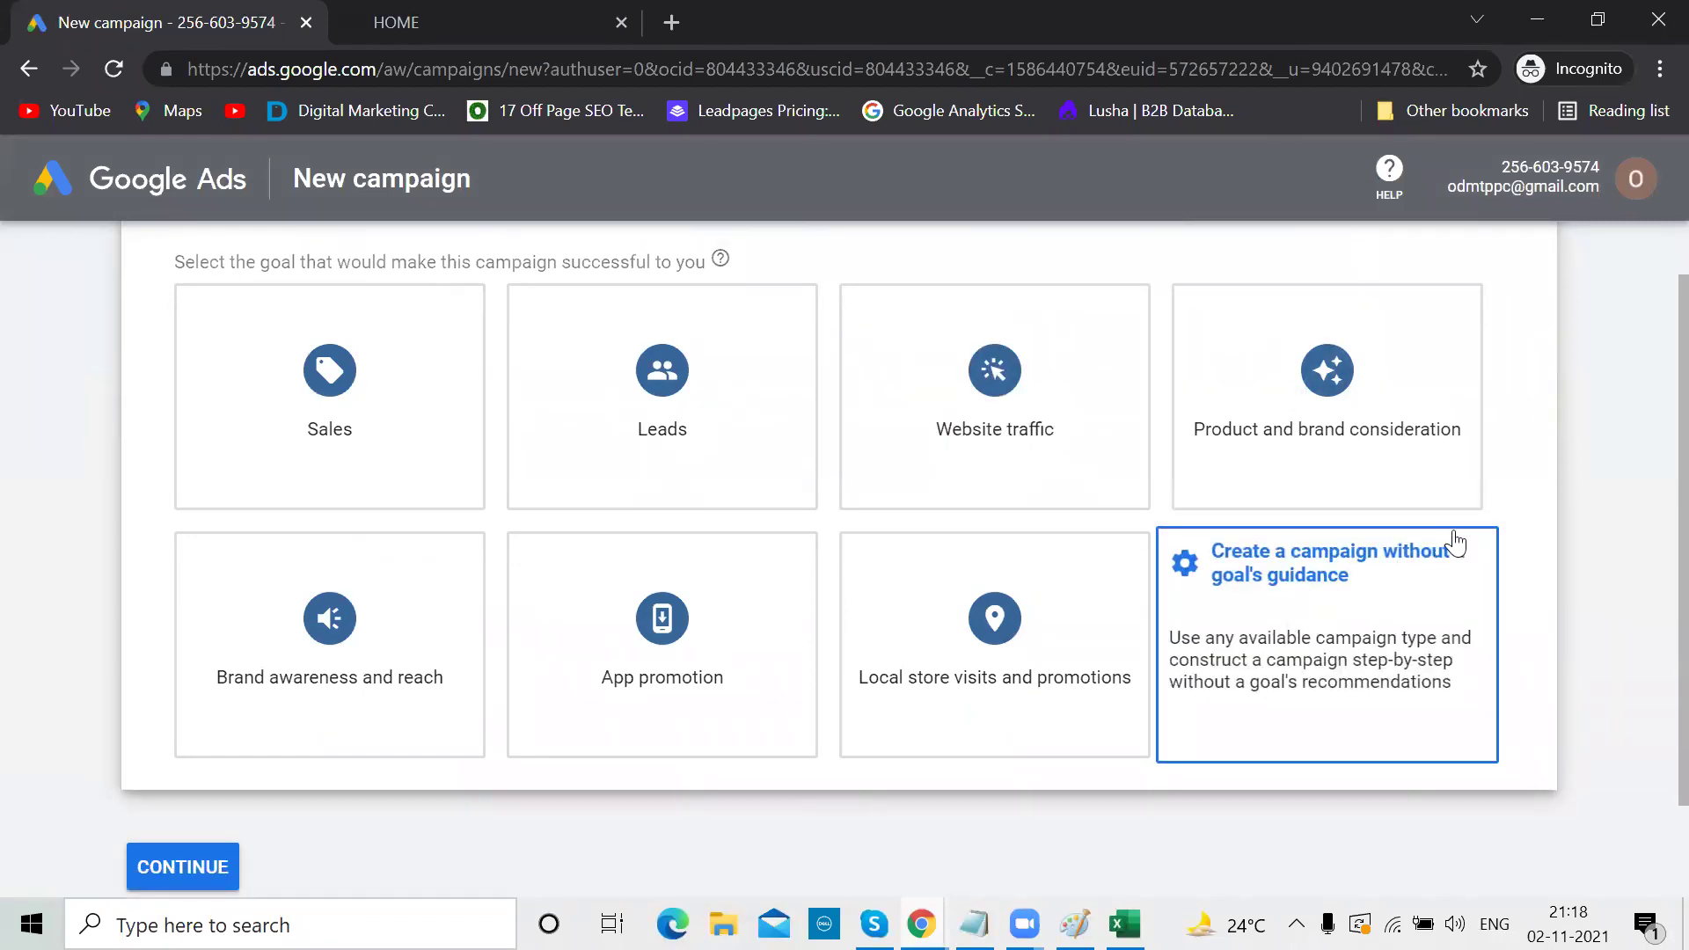
{"action": "scroll", "coordinate": [1456, 543], "scroll_direction": "up", "scroll_amount": 1}
{"action": "left_click", "coordinate": [1637, 181]}
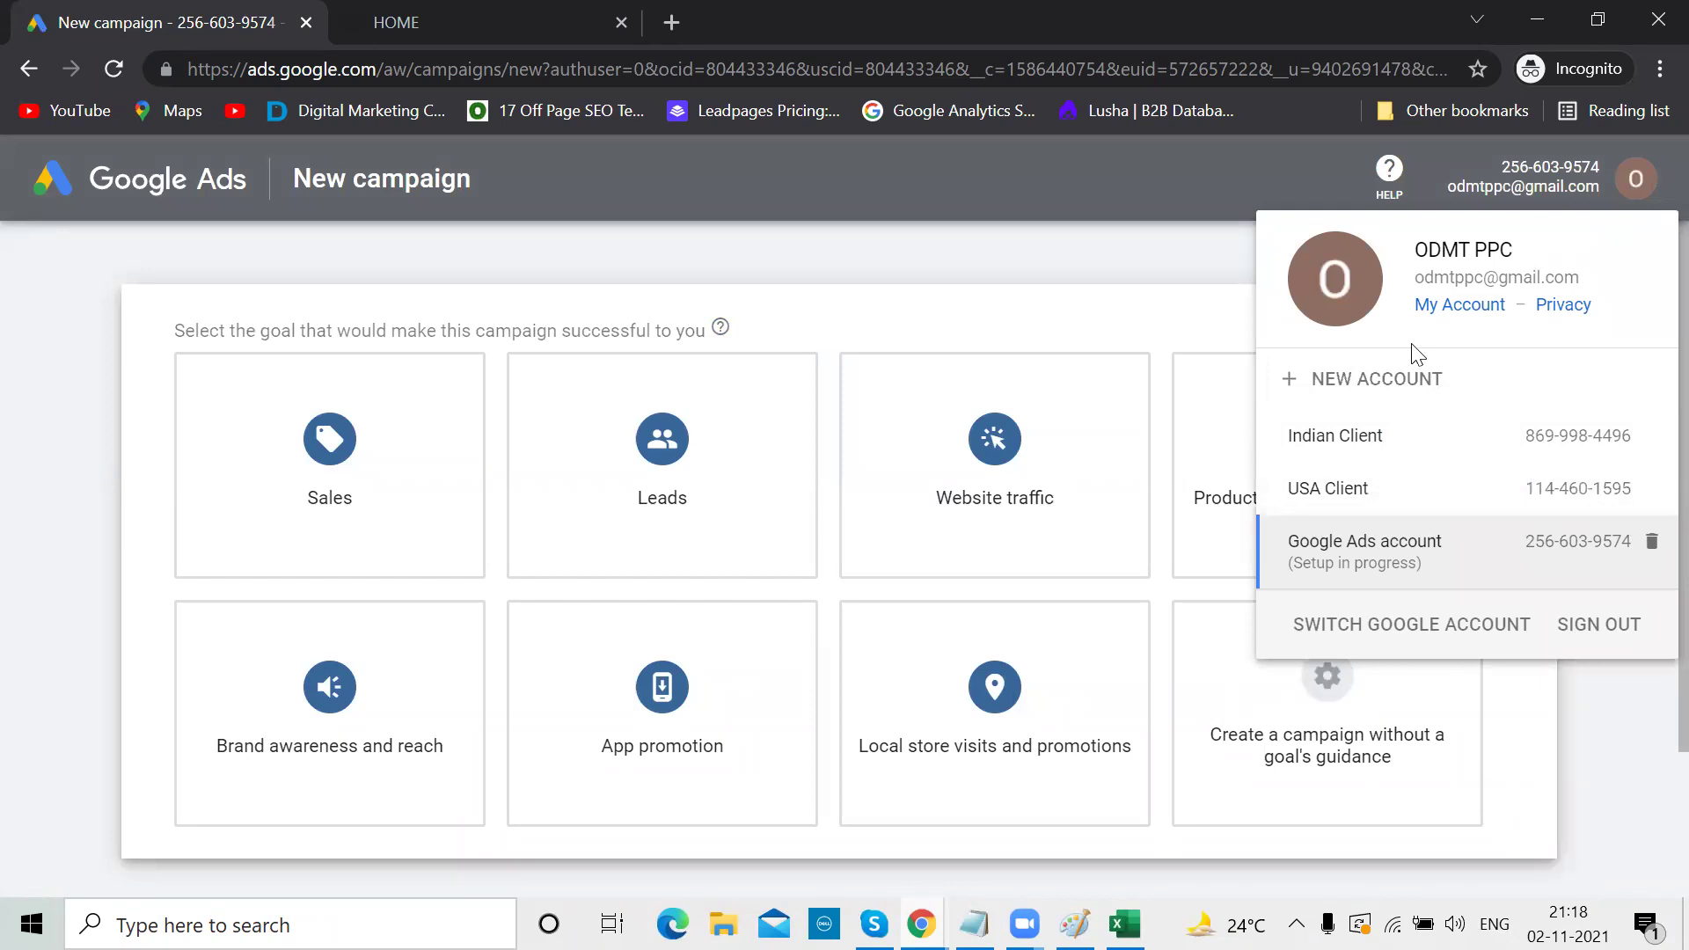
Create another new Google Ads account from the accounts list
{"action": "left_click", "coordinate": [1388, 376]}
{"action": "left_click", "coordinate": [1003, 616]}
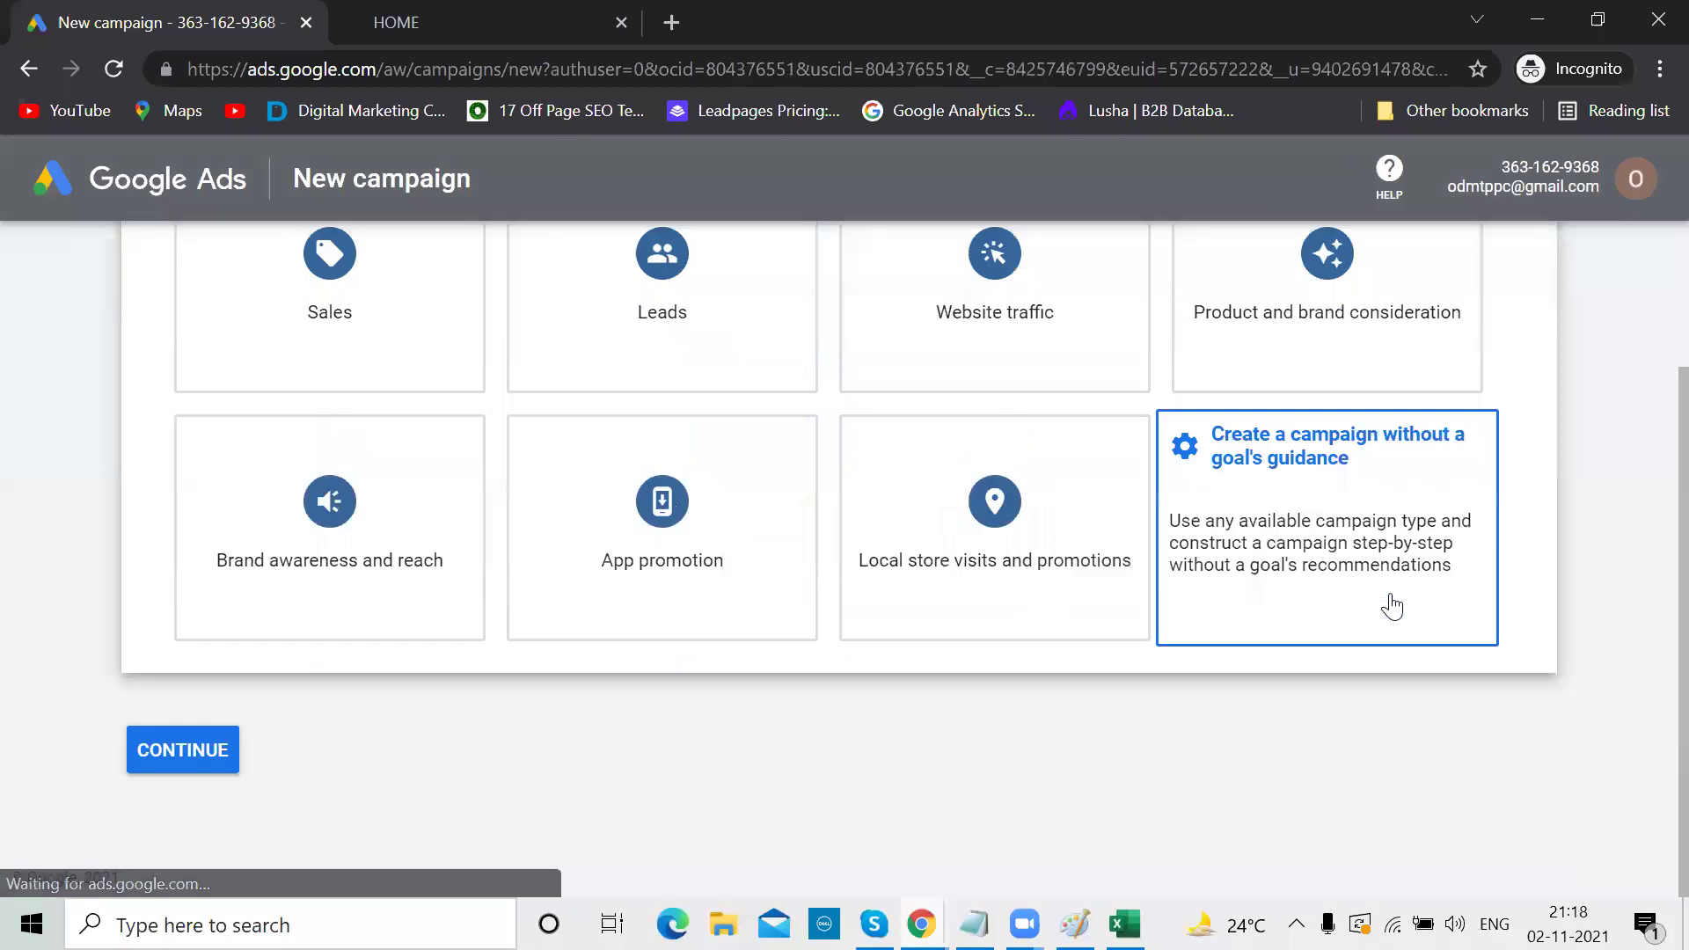
{"action": "scroll", "coordinate": [1392, 605], "scroll_direction": "down", "scroll_amount": 3}
{"action": "scroll", "coordinate": [1392, 606], "scroll_direction": "up", "scroll_amount": 3}
{"action": "scroll", "coordinate": [1392, 605], "scroll_direction": "down", "scroll_amount": 3}
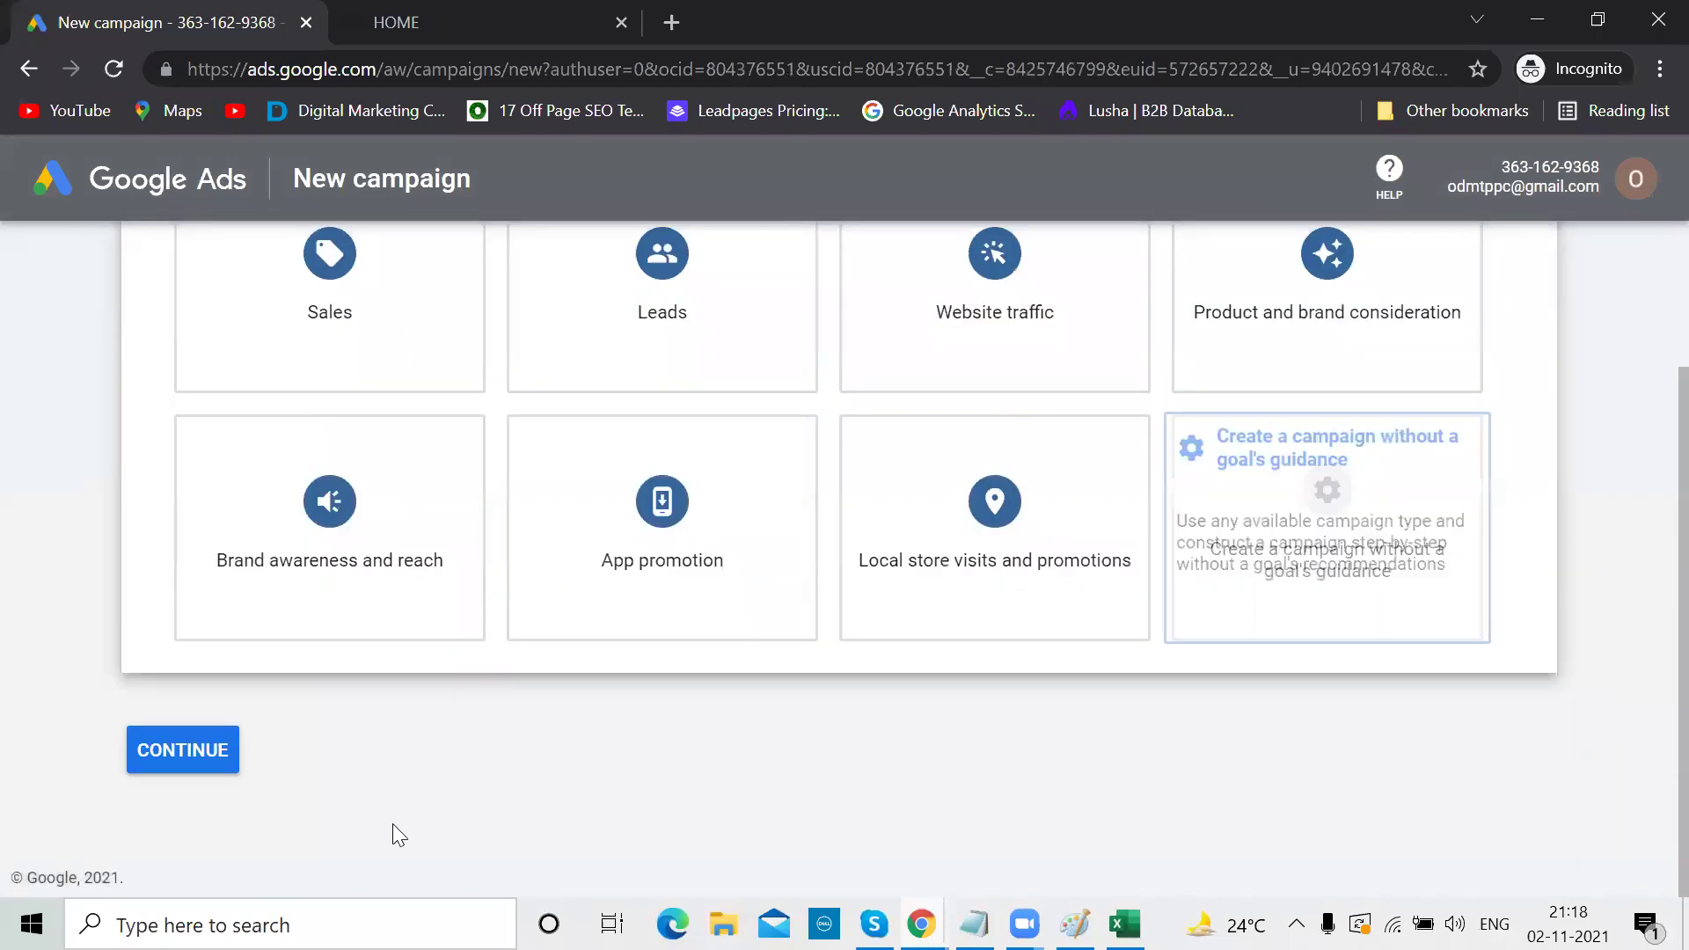
Choose no goal guidance and a Search campaign, reaching settings named Search-1
{"action": "left_click", "coordinate": [208, 773]}
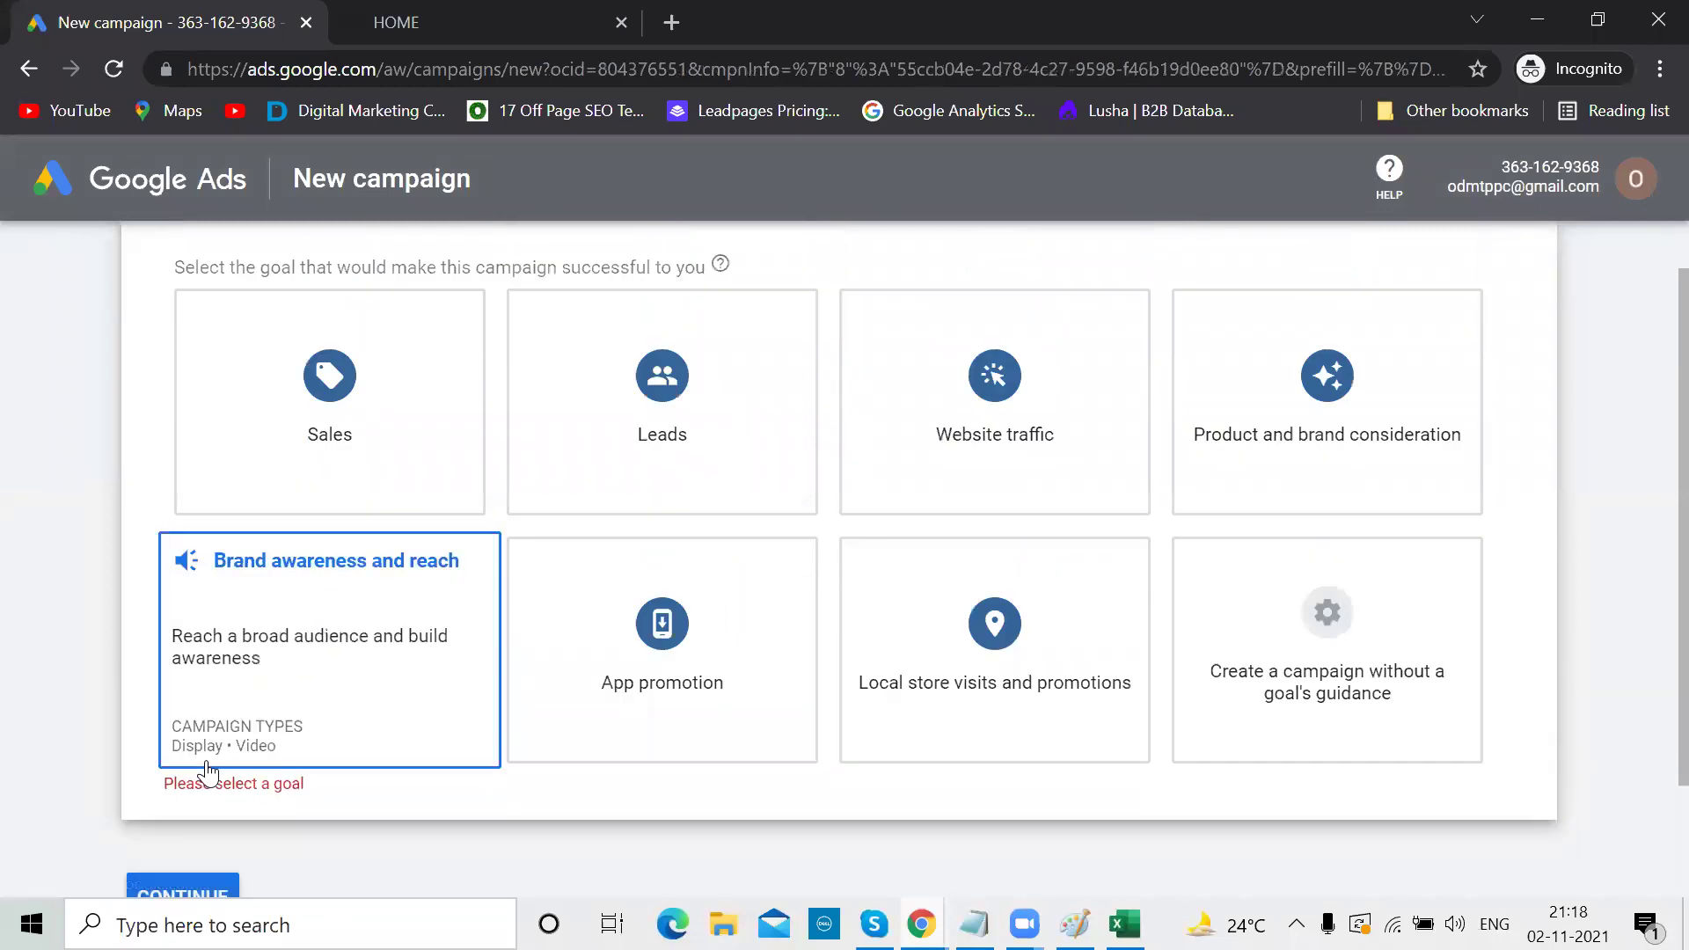
{"action": "left_click", "coordinate": [1270, 689]}
{"action": "left_click", "coordinate": [348, 383]}
{"action": "left_click", "coordinate": [214, 750]}
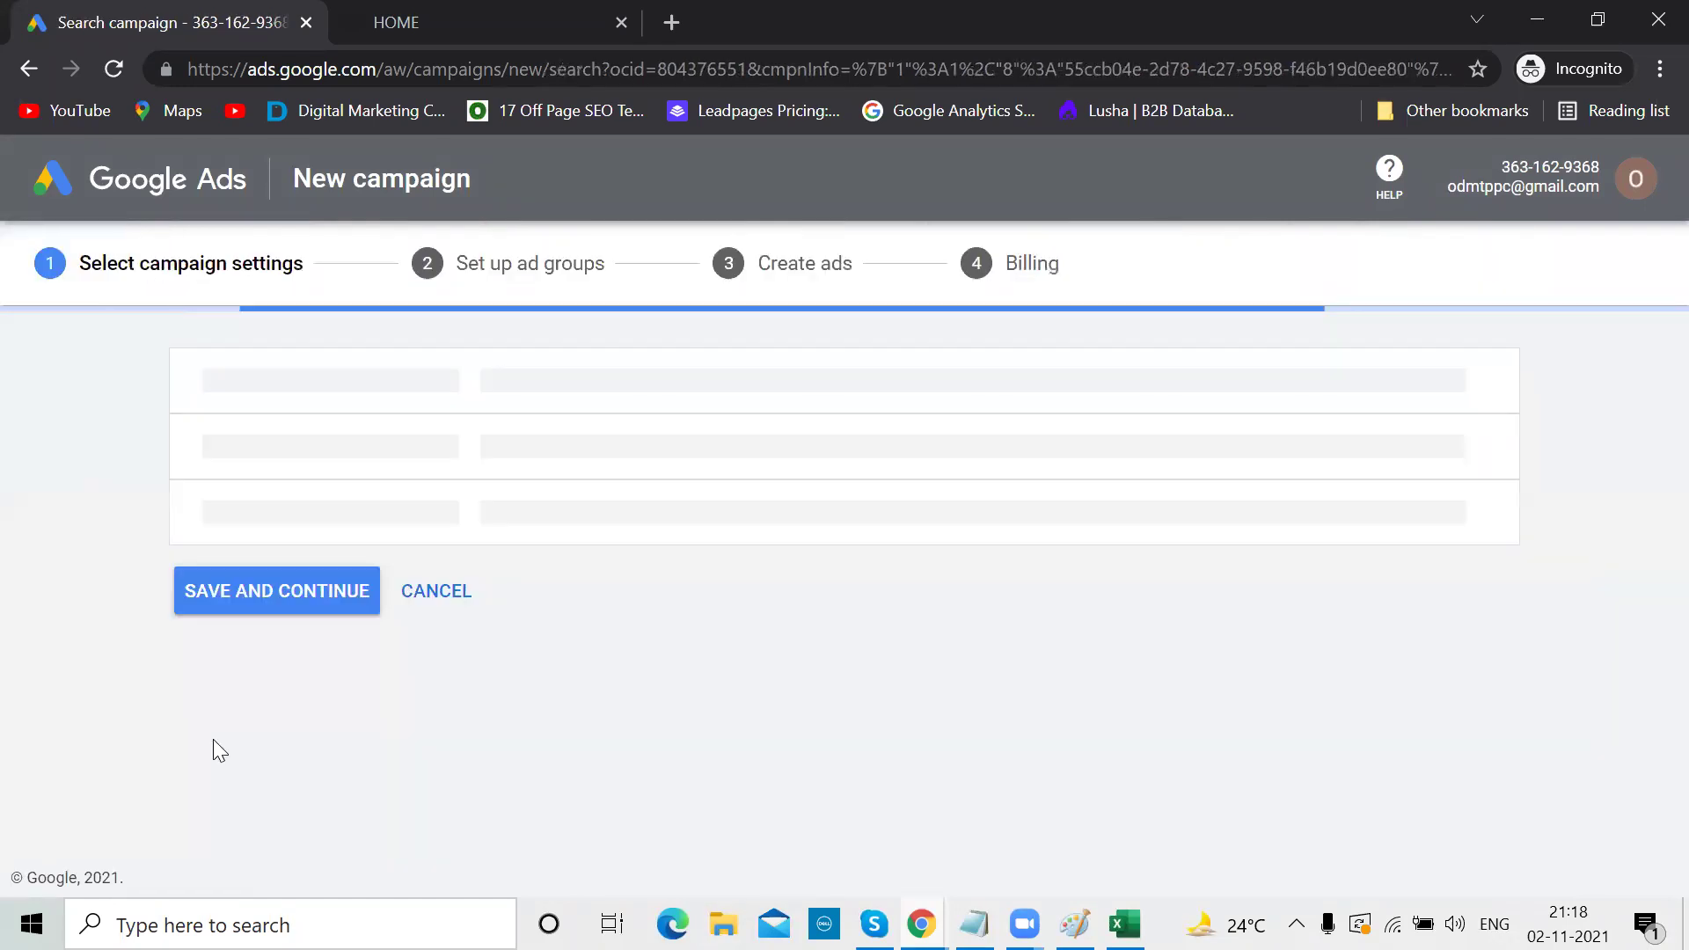
{"action": "scroll", "coordinate": [614, 651], "scroll_direction": "down", "scroll_amount": 20}
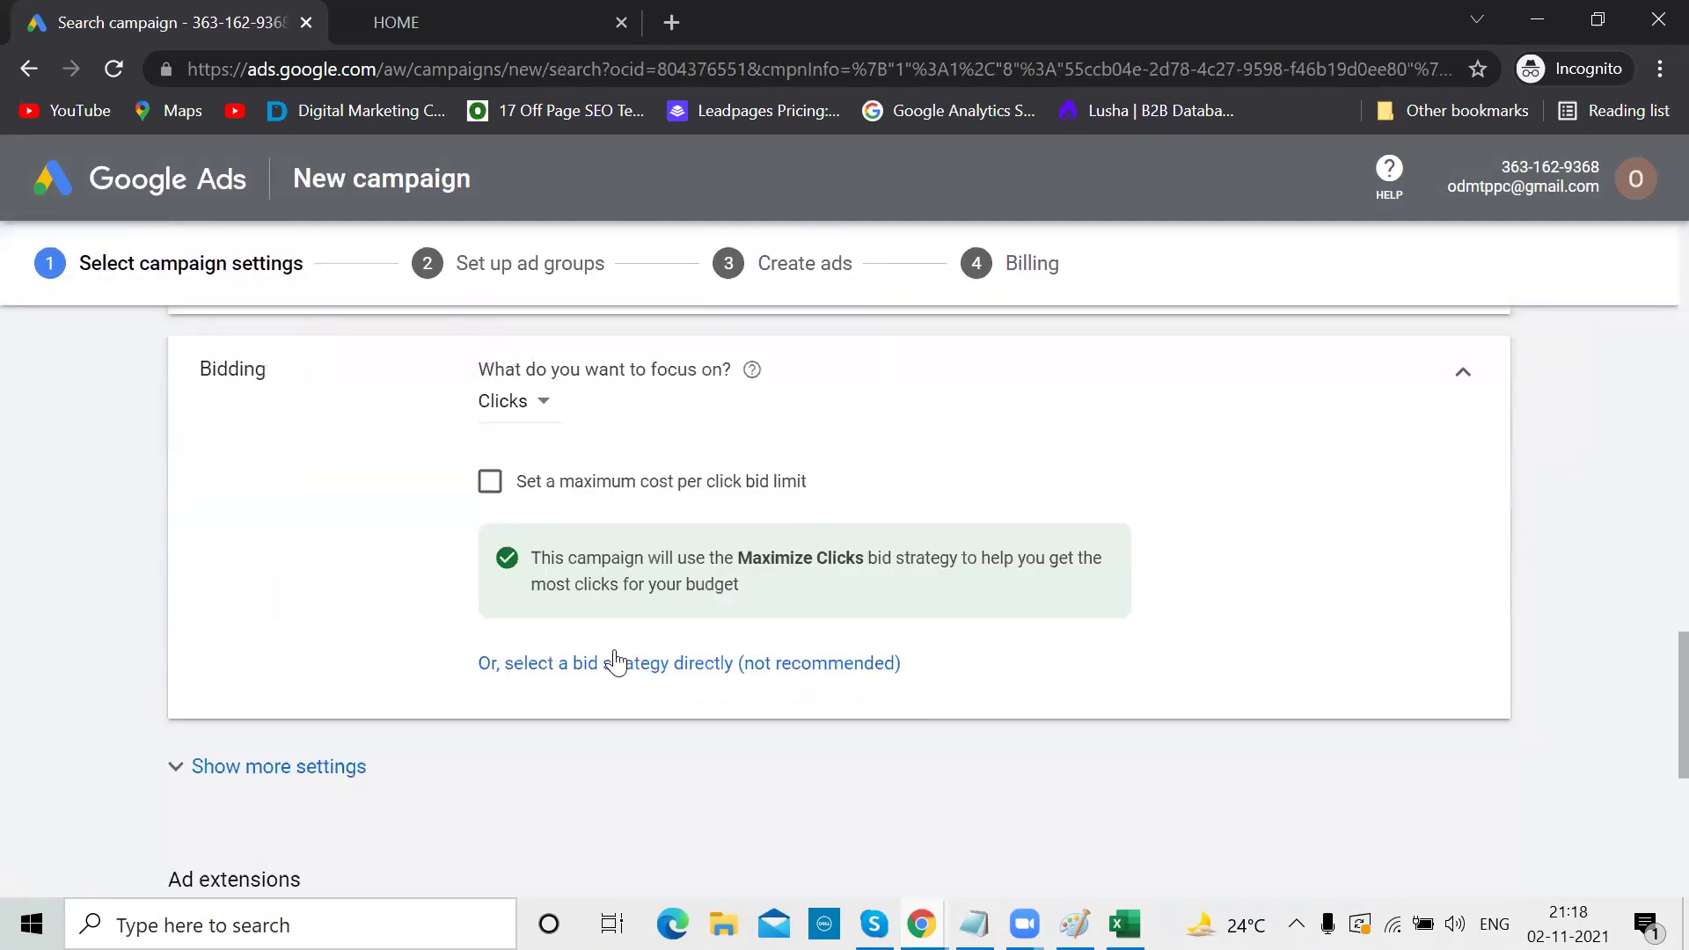
{"action": "scroll", "coordinate": [614, 651], "scroll_direction": "up", "scroll_amount": 20}
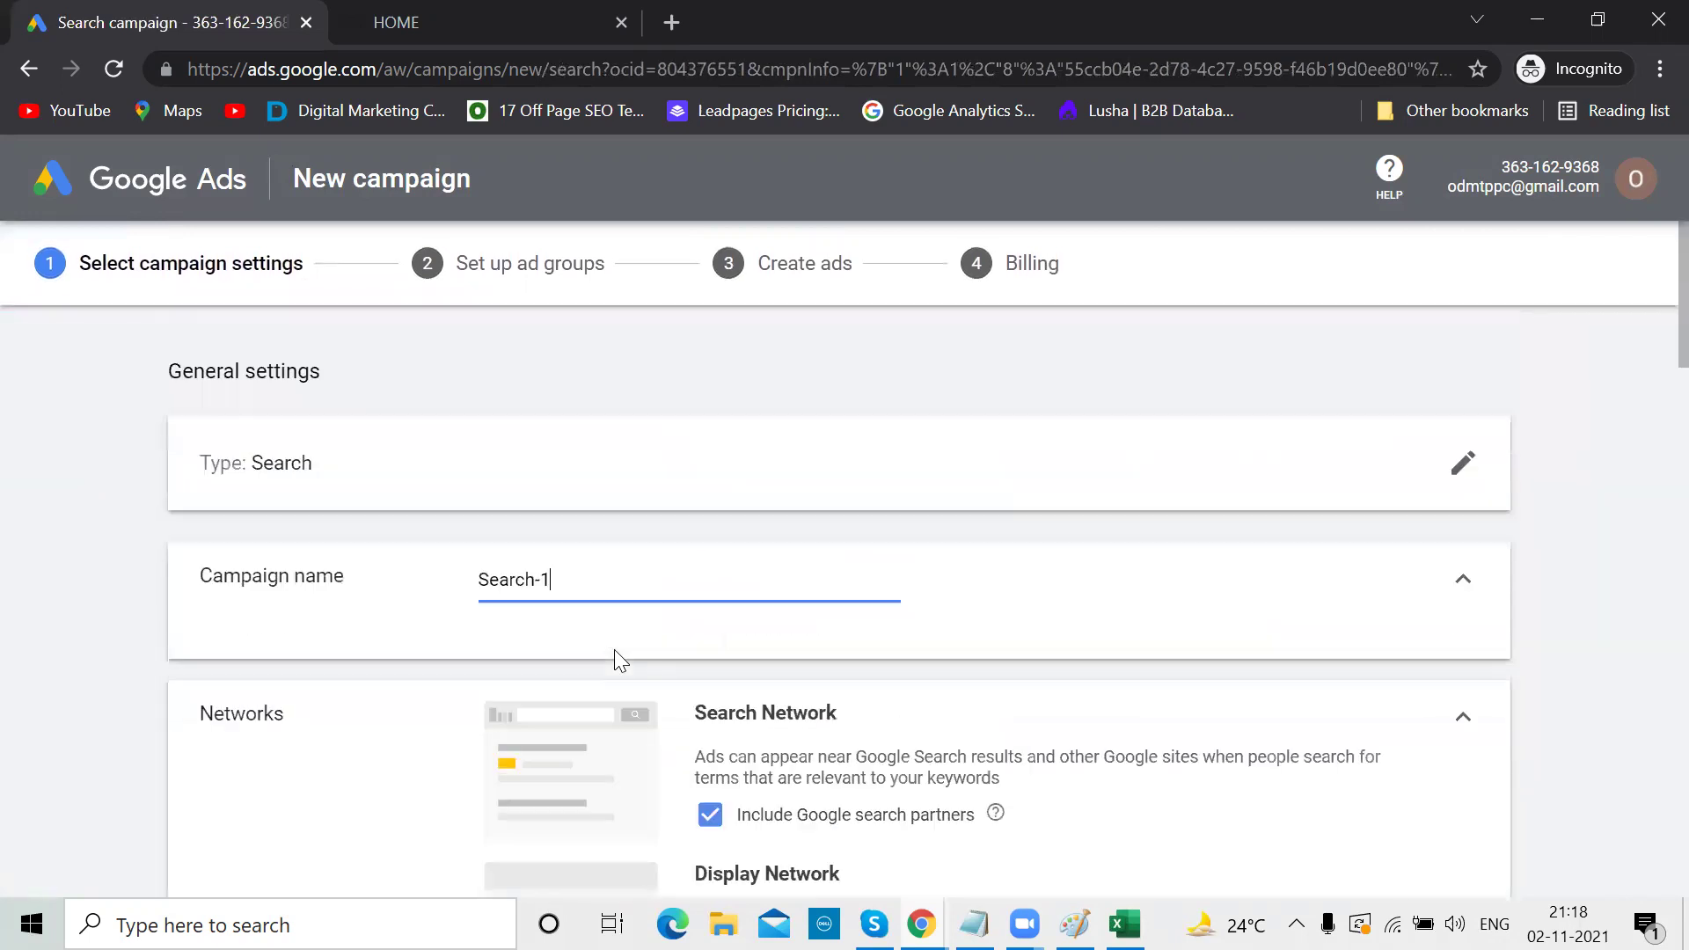
{"action": "left_click", "coordinate": [195, 176]}
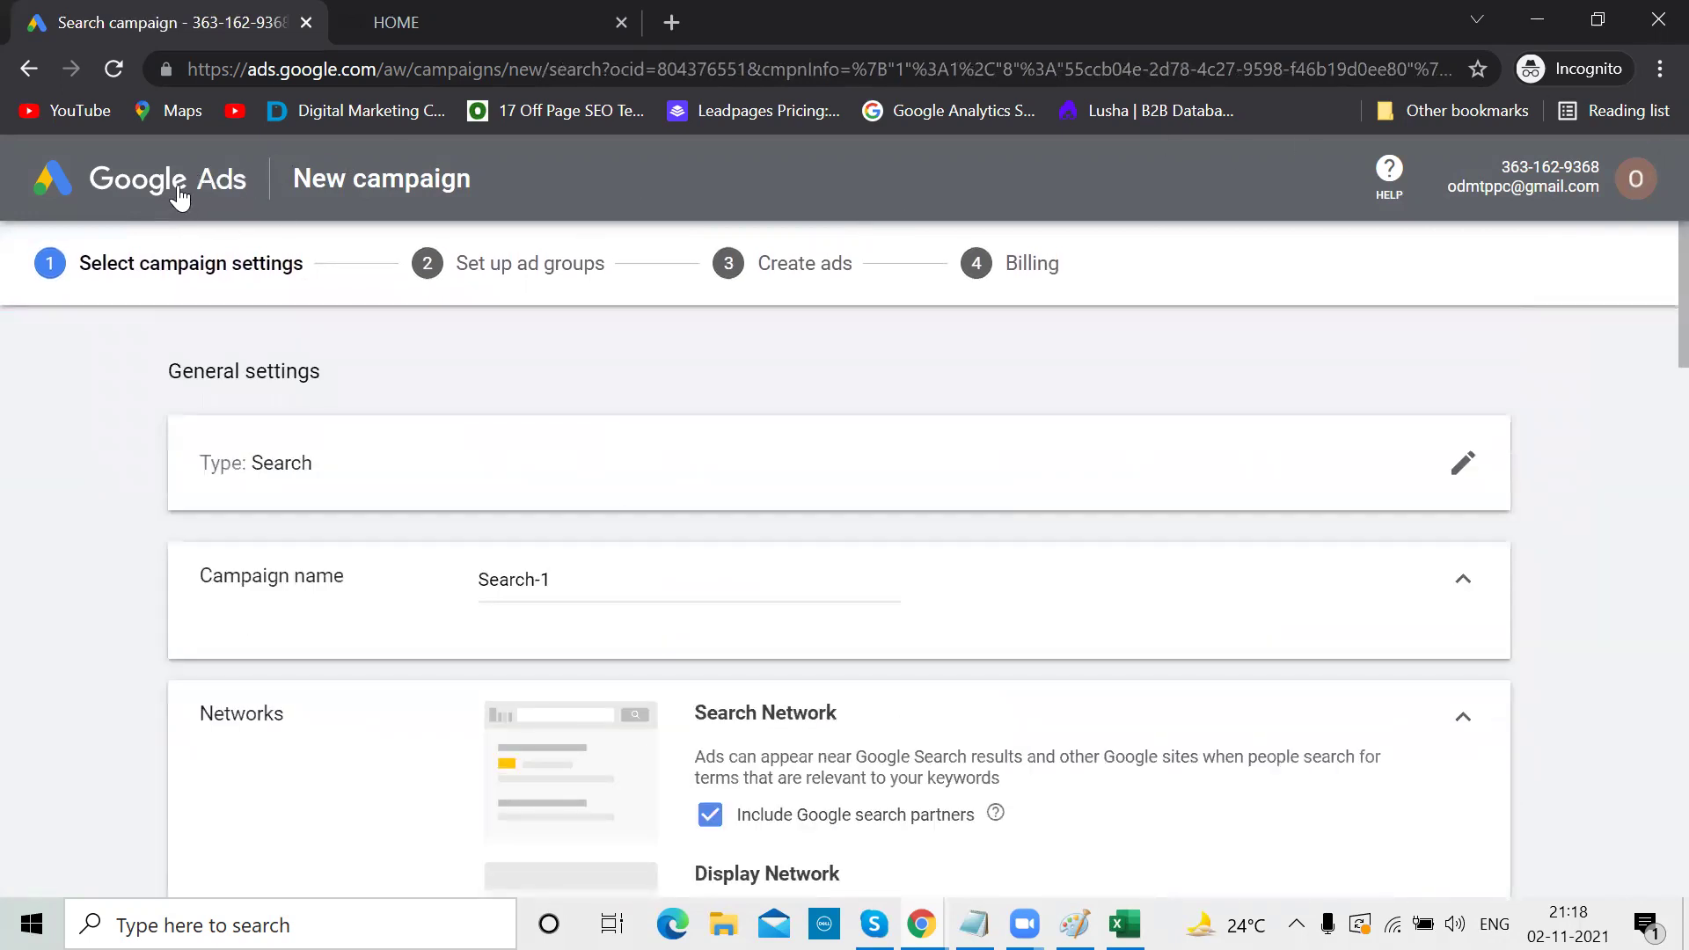
Remove the older draft ads account from the accounts list
{"action": "left_click", "coordinate": [1638, 182]}
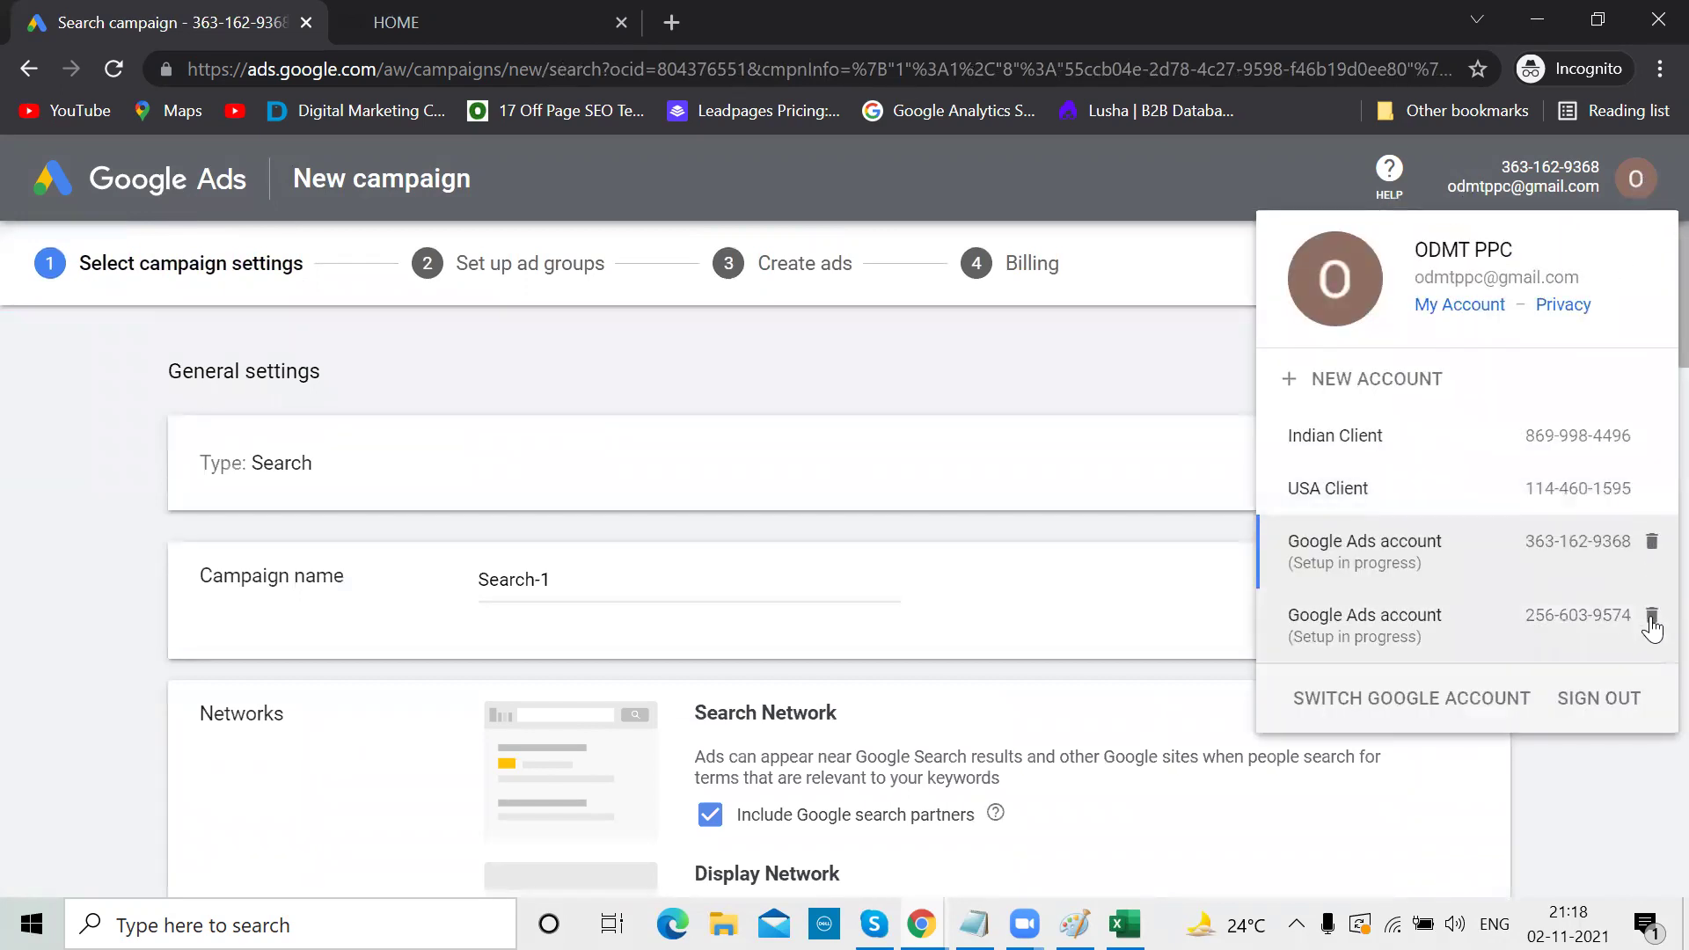
{"action": "left_click", "coordinate": [1652, 621]}
{"action": "left_click", "coordinate": [1133, 605]}
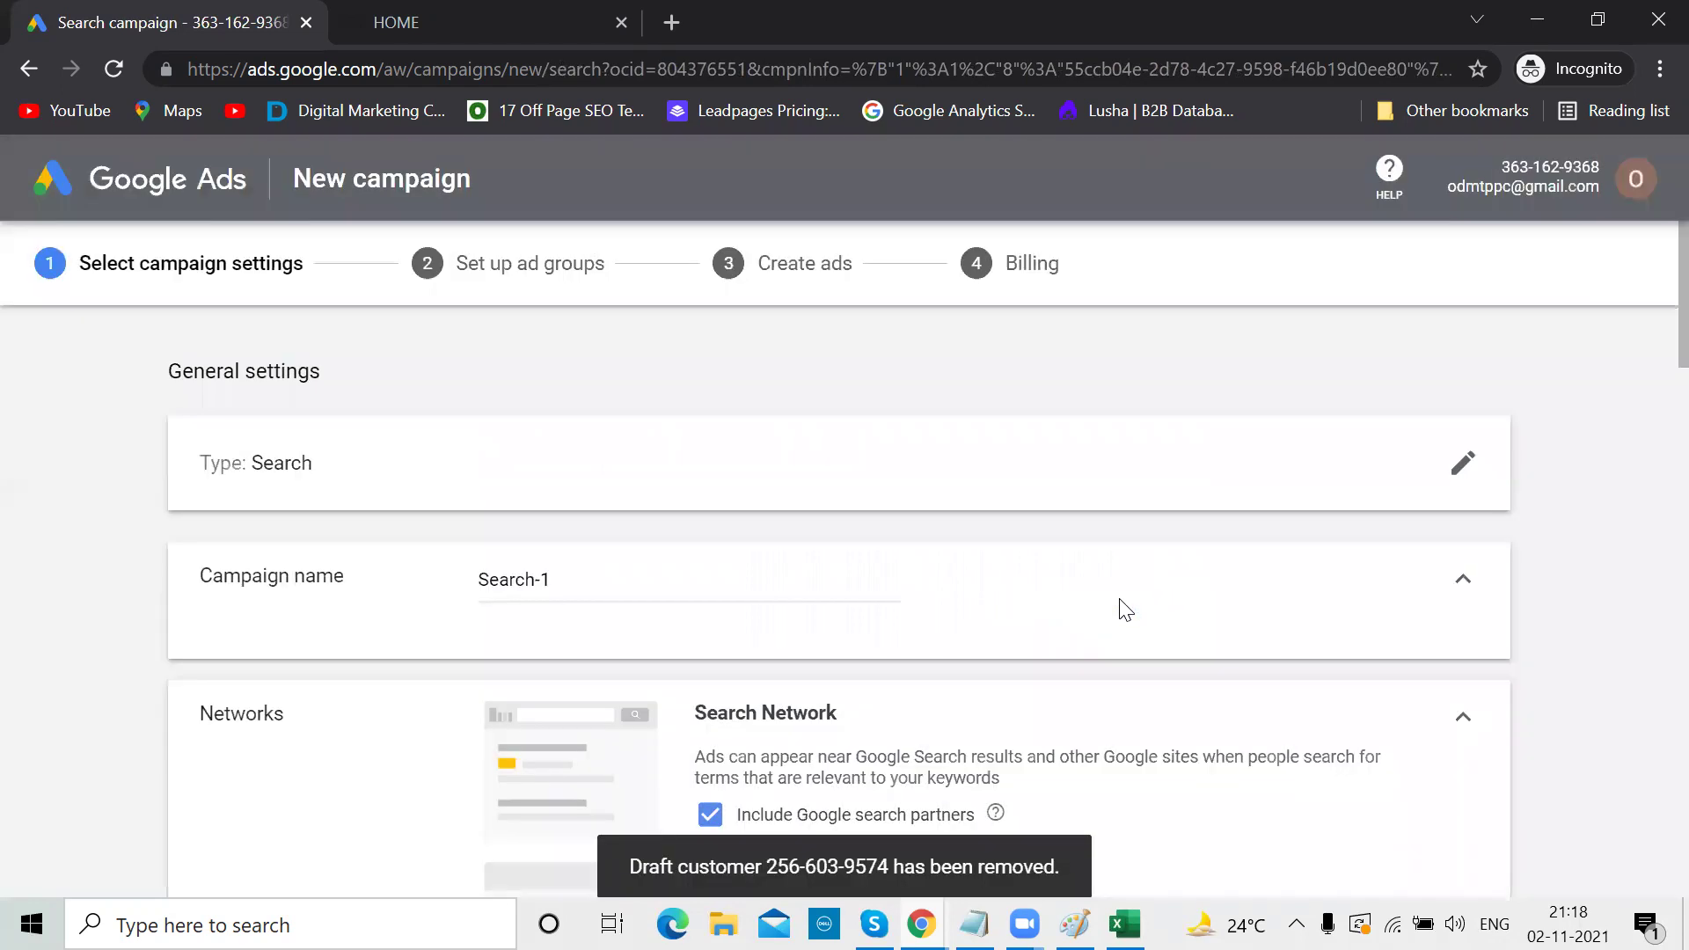
Remove the remaining draft account, then reload the page and sign back in
{"action": "left_click", "coordinate": [1638, 183]}
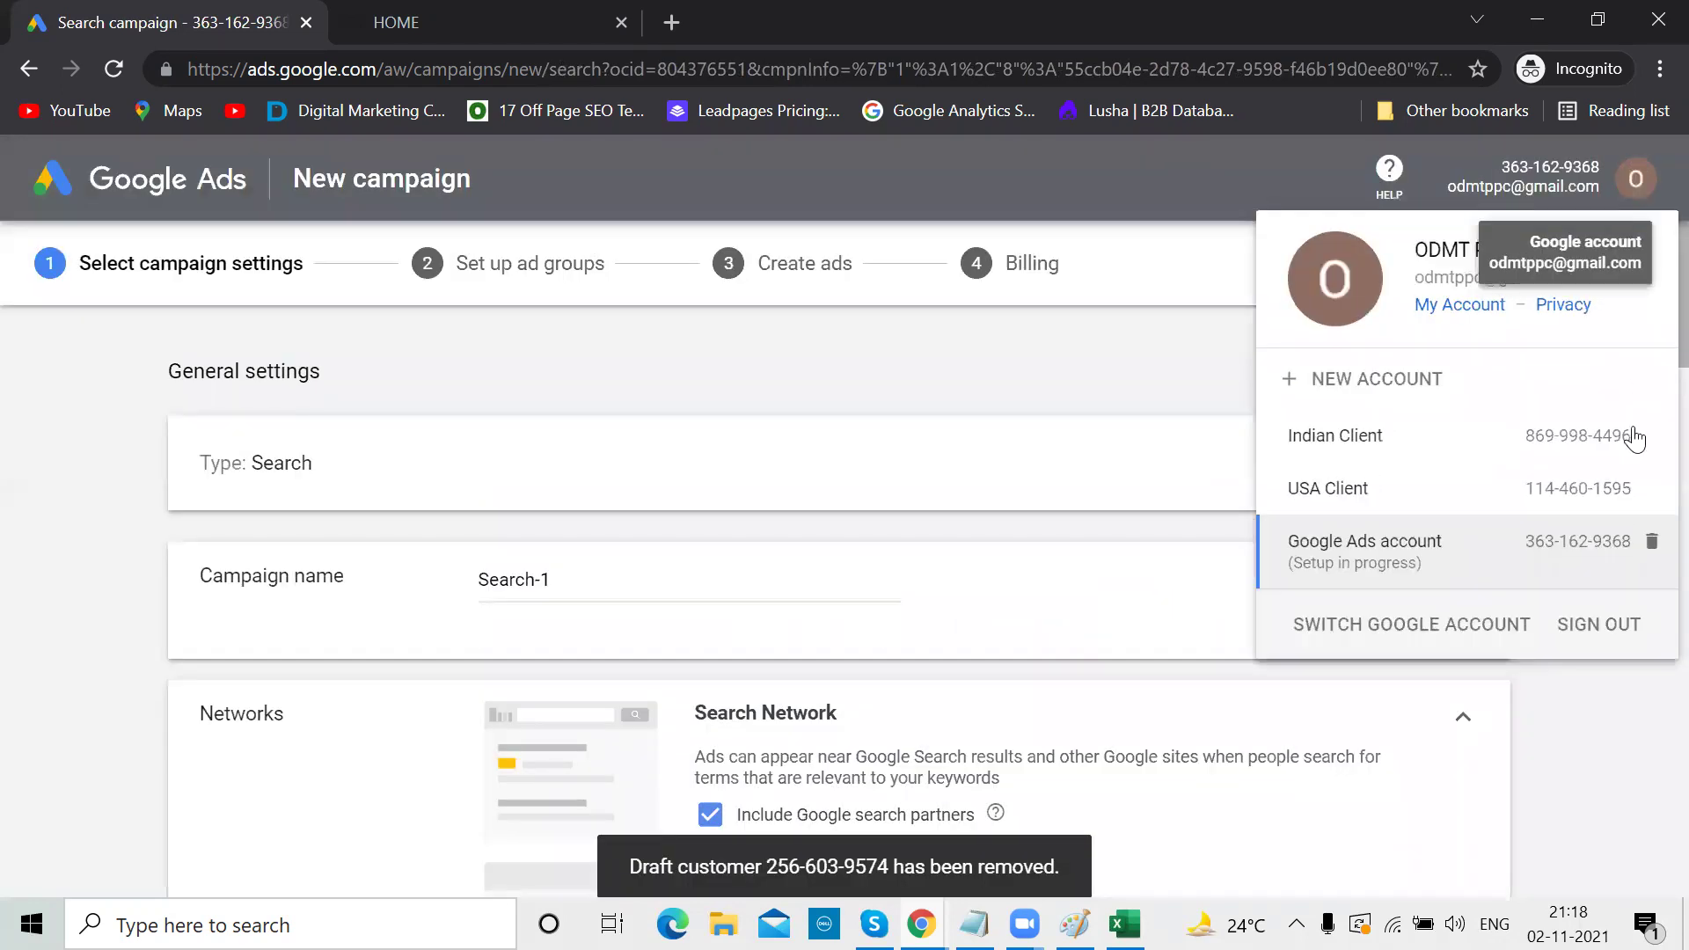
{"action": "left_click", "coordinate": [1652, 544]}
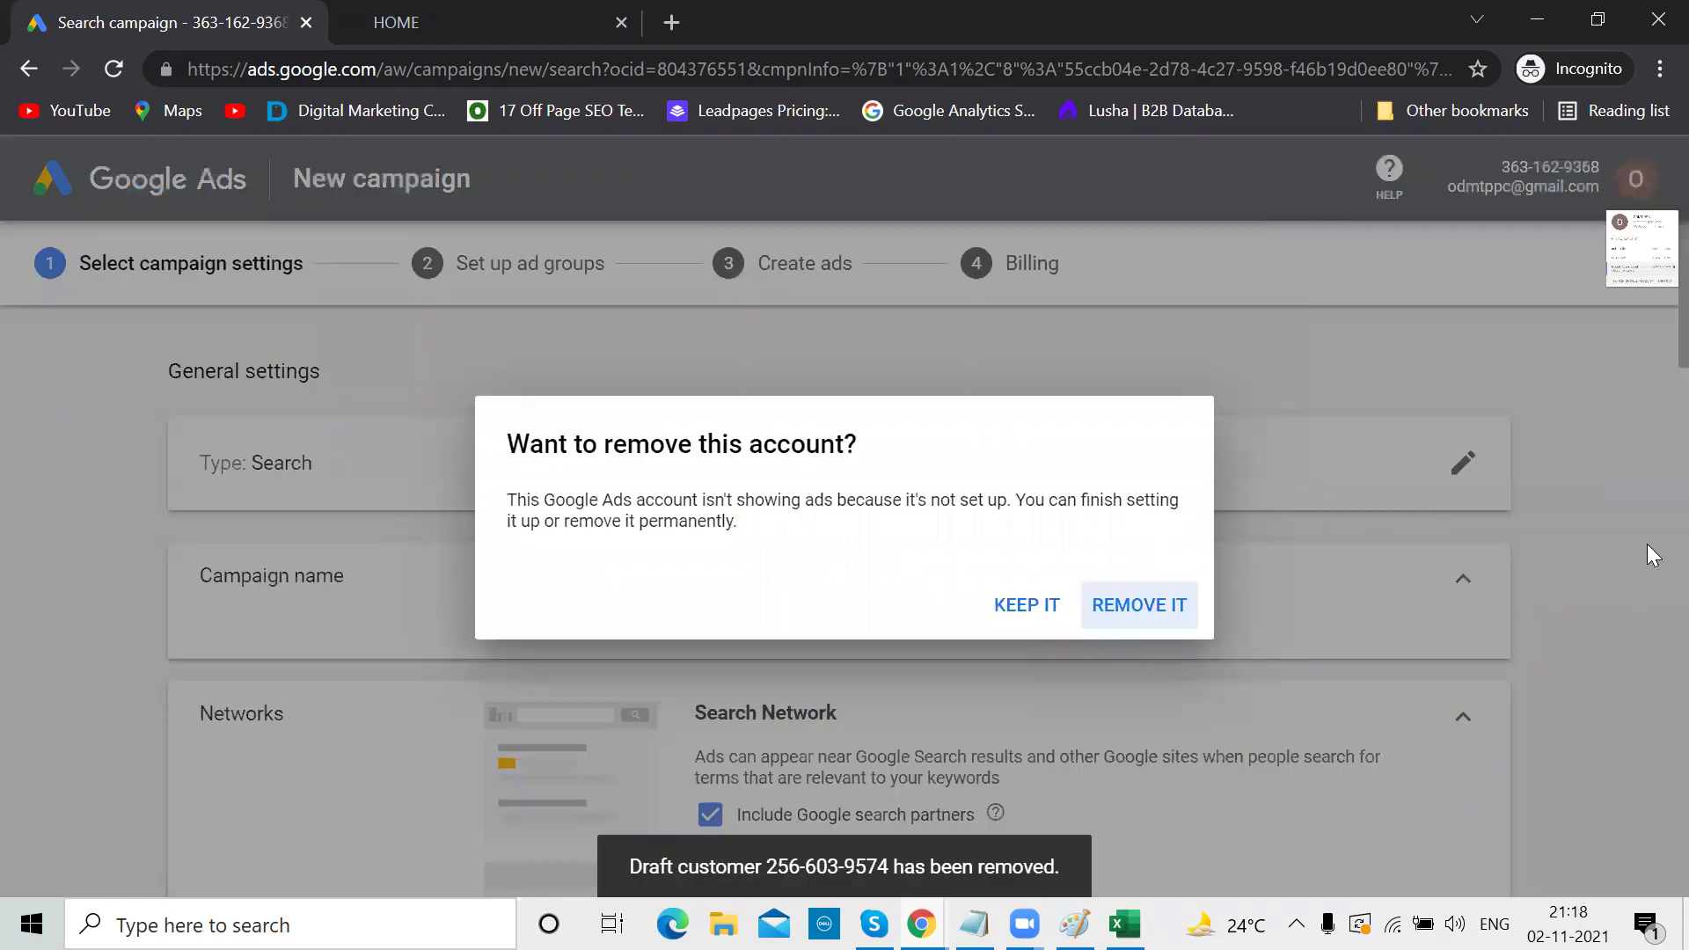
{"action": "left_click", "coordinate": [1158, 607]}
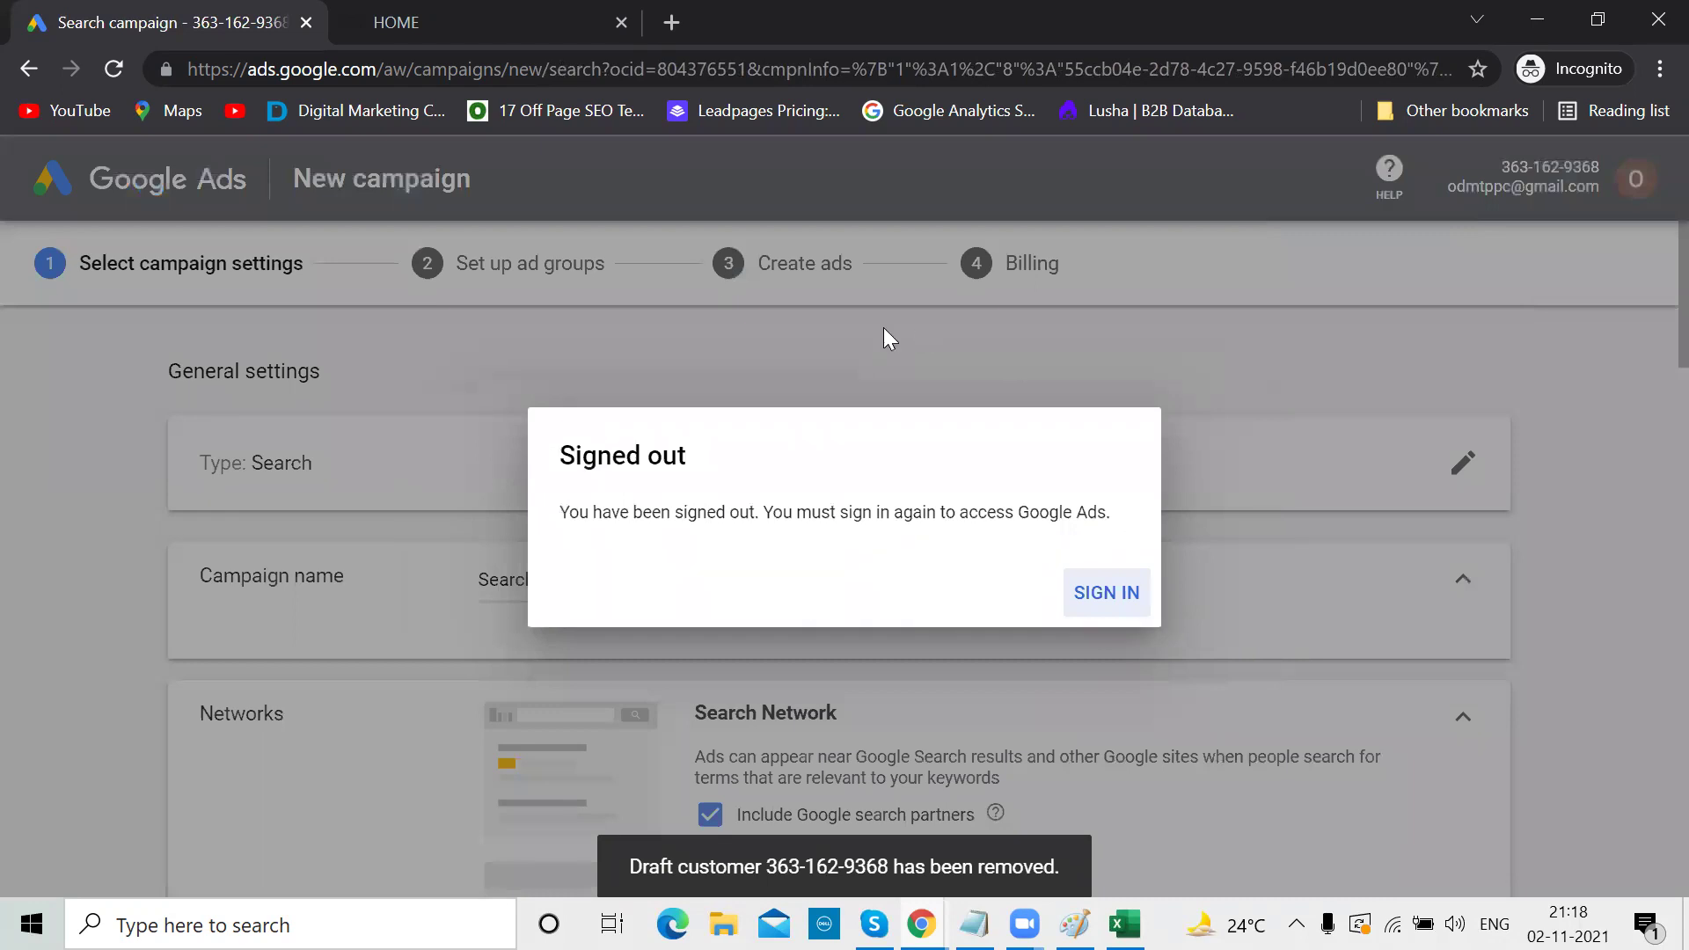
{"action": "left_click", "coordinate": [115, 72]}
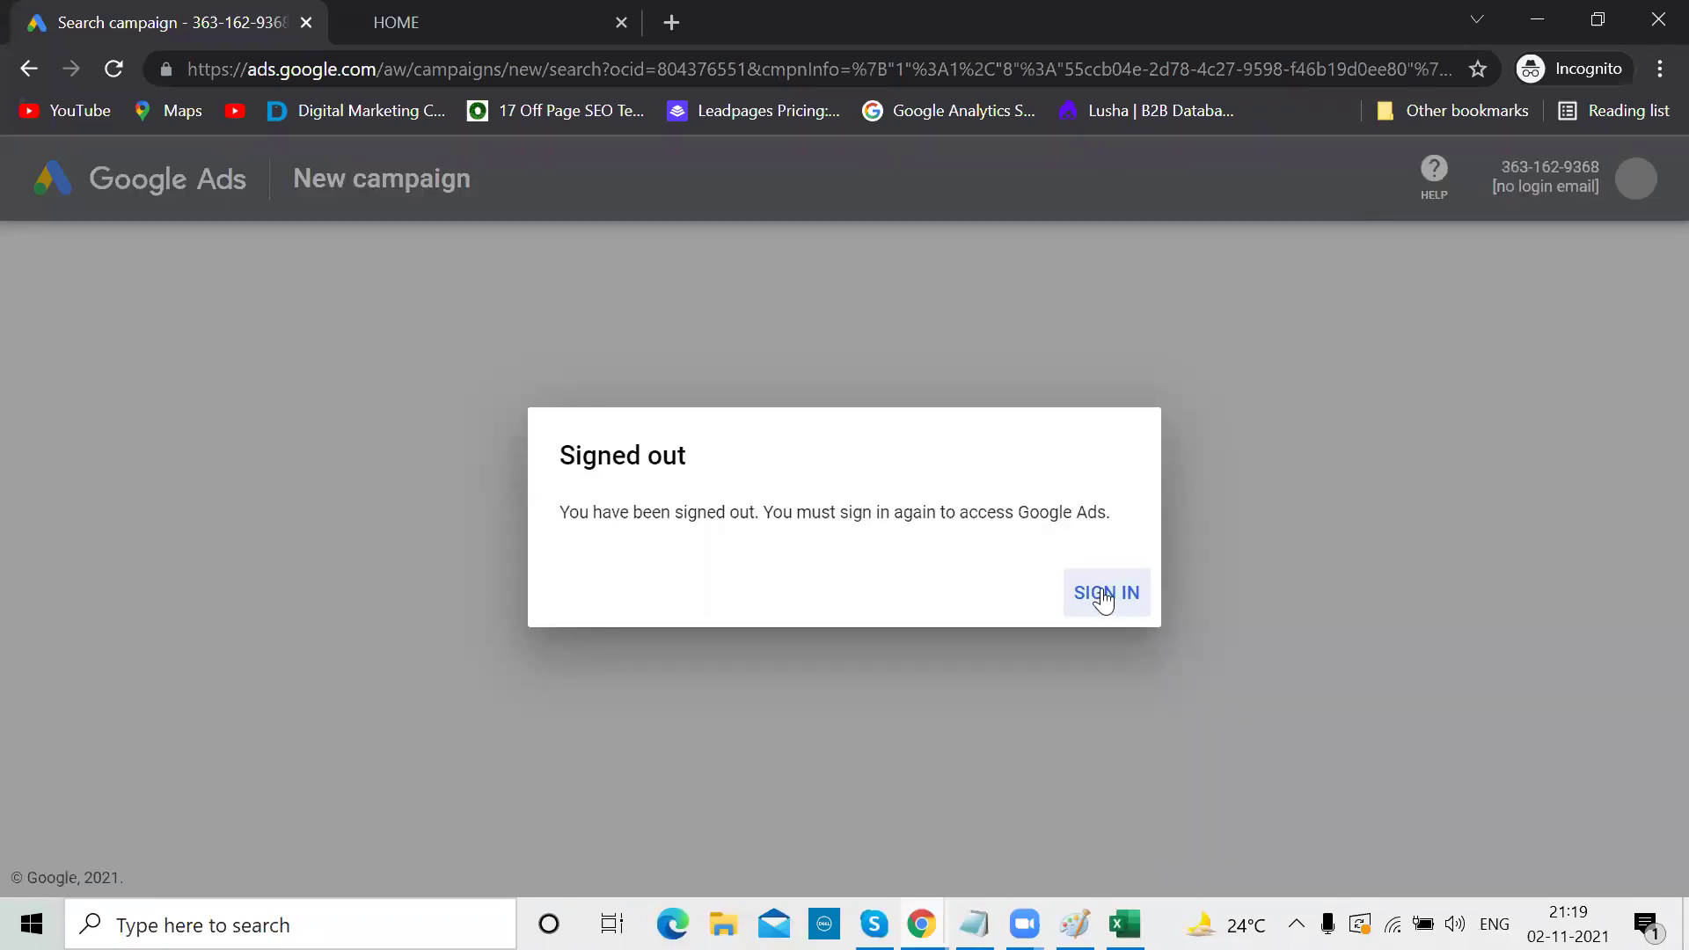
{"action": "left_click", "coordinate": [1104, 594]}
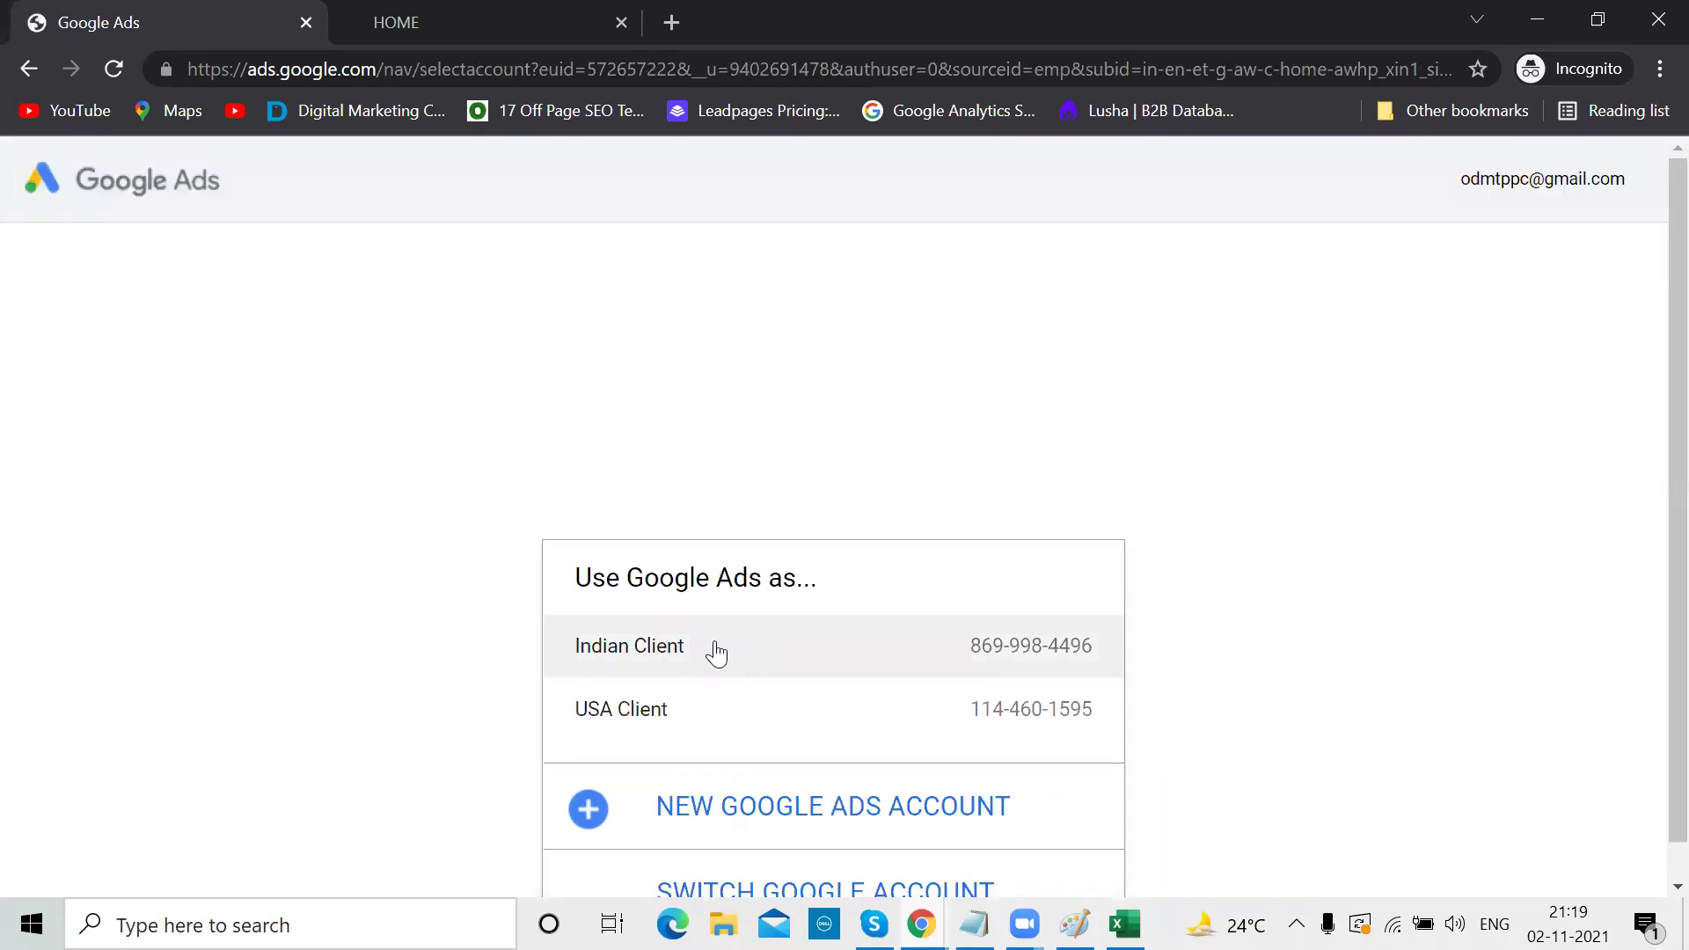
Start a new Google Ads account from the account chooser and switch its setup to Expert Mode
{"action": "scroll", "coordinate": [813, 664], "scroll_direction": "down", "scroll_amount": 1}
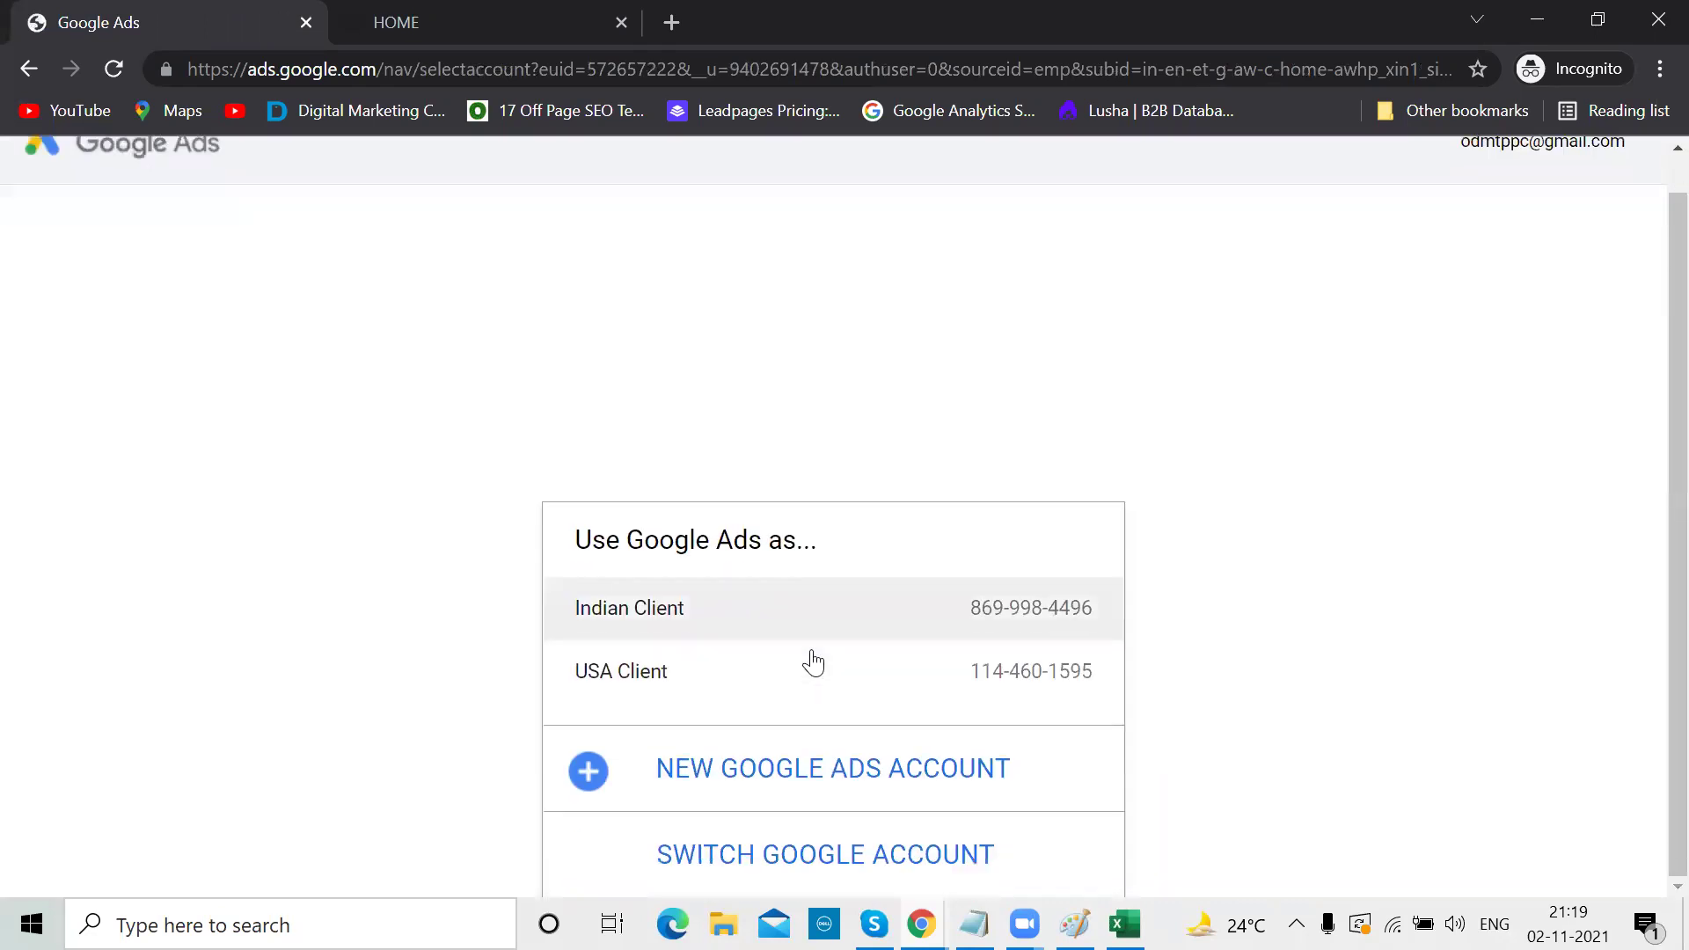
{"action": "left_click", "coordinate": [813, 773]}
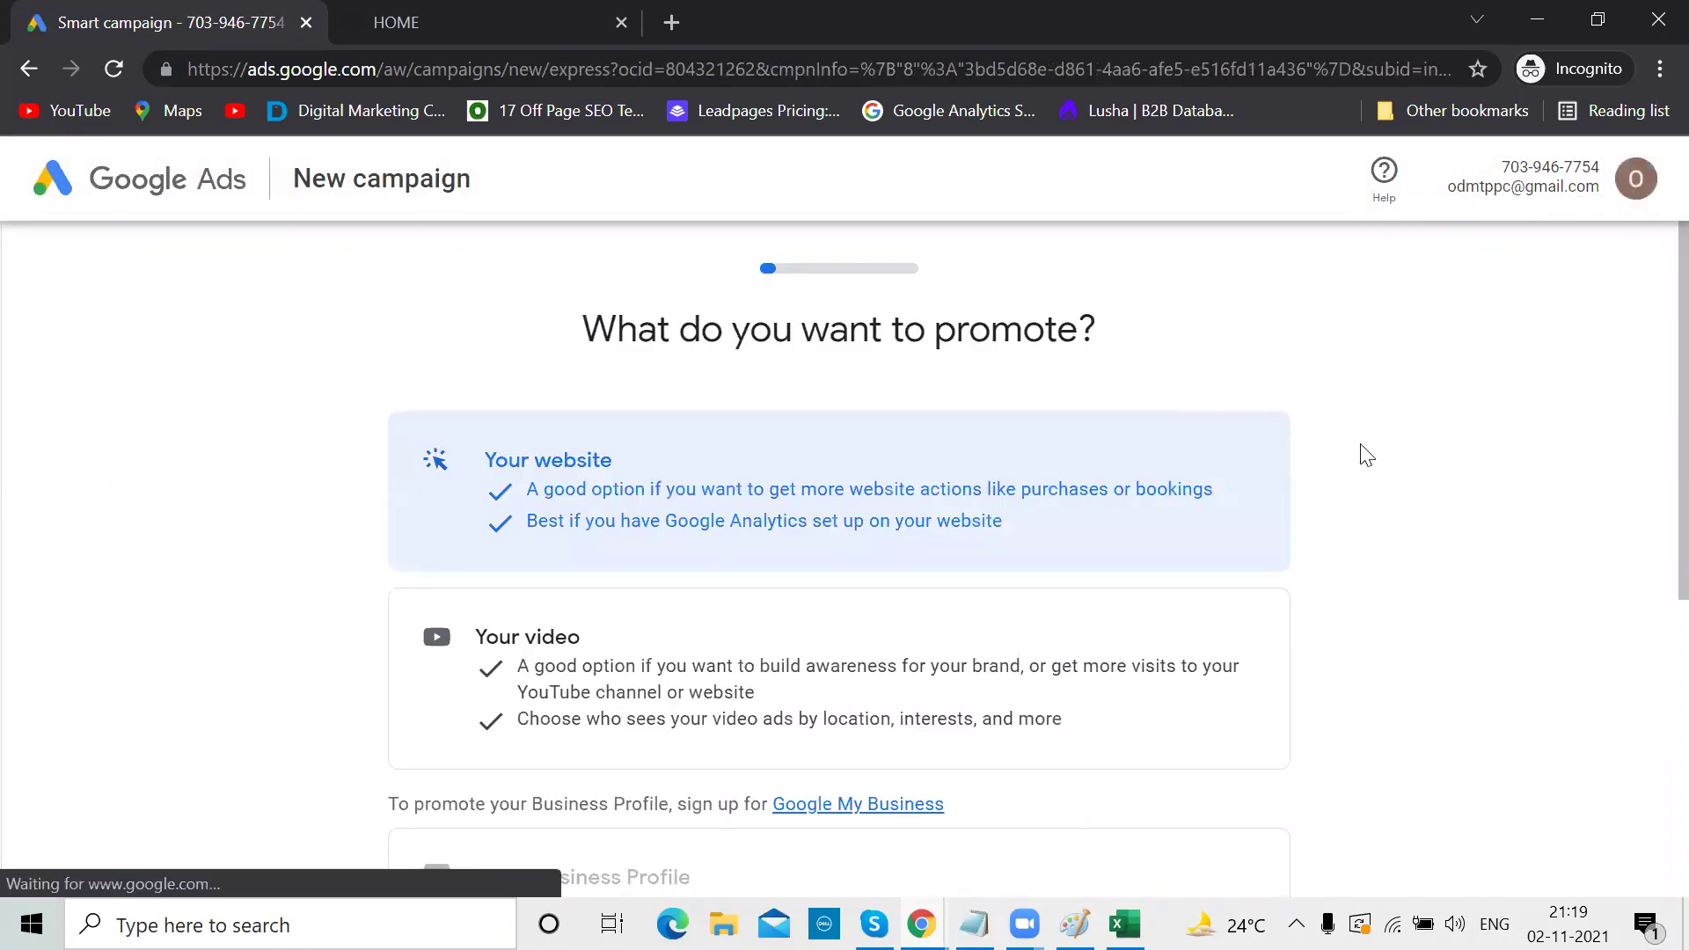
{"action": "scroll", "coordinate": [1366, 454], "scroll_direction": "down", "scroll_amount": 5}
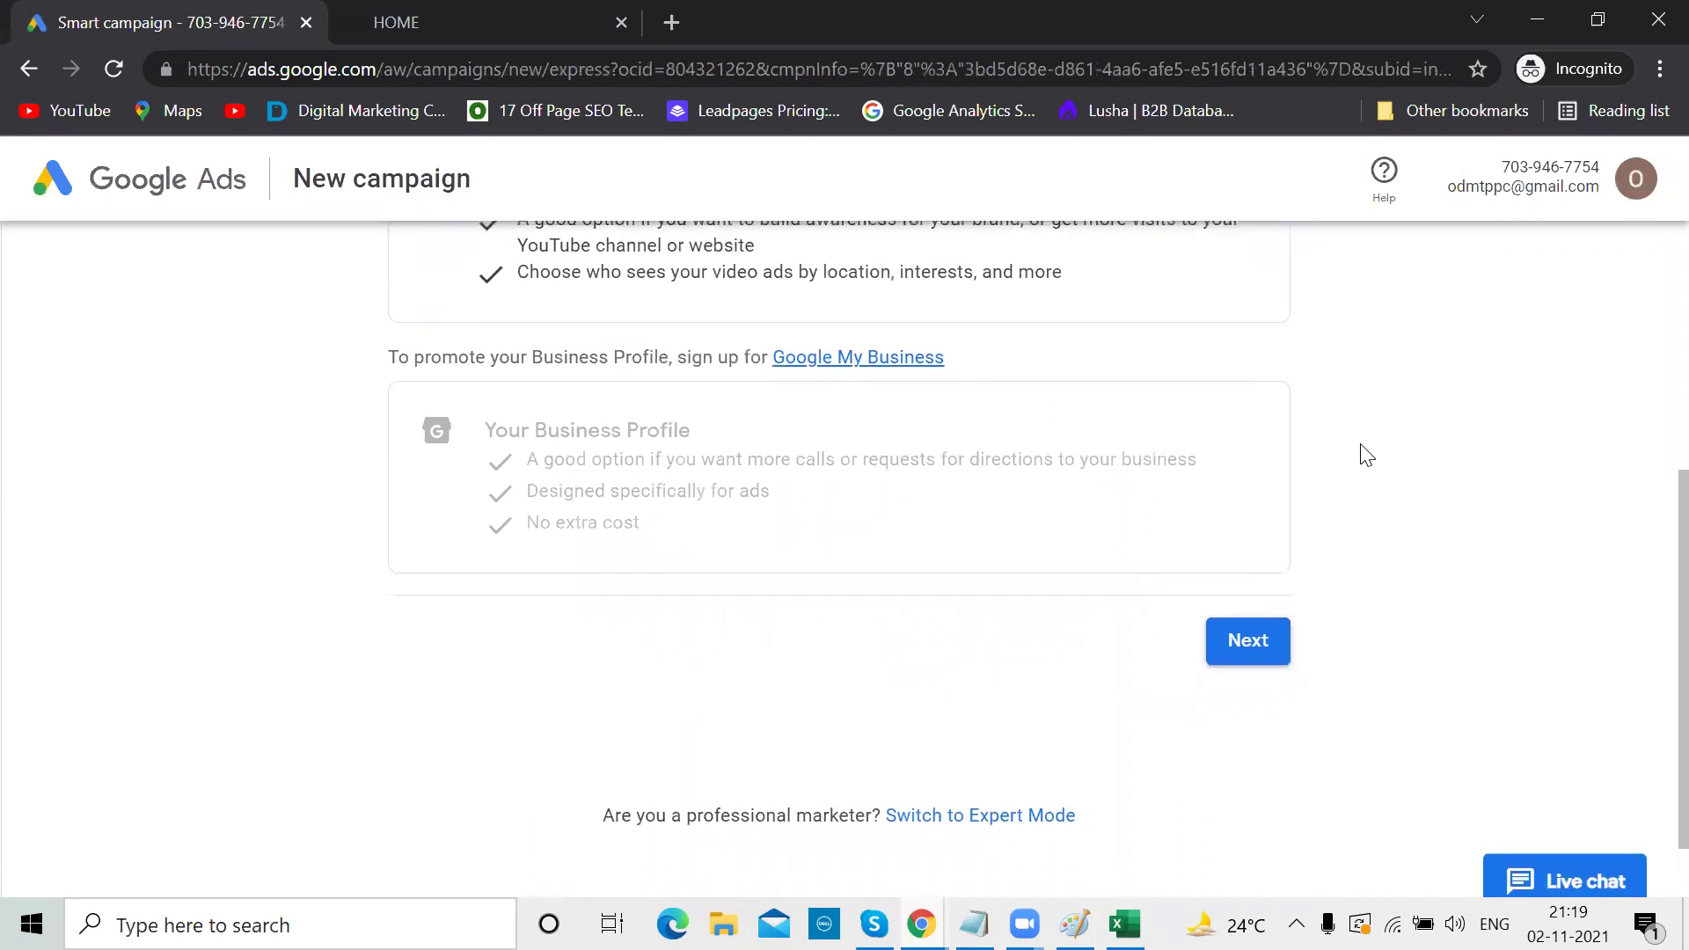
{"action": "scroll", "coordinate": [1367, 455], "scroll_direction": "up", "scroll_amount": 5}
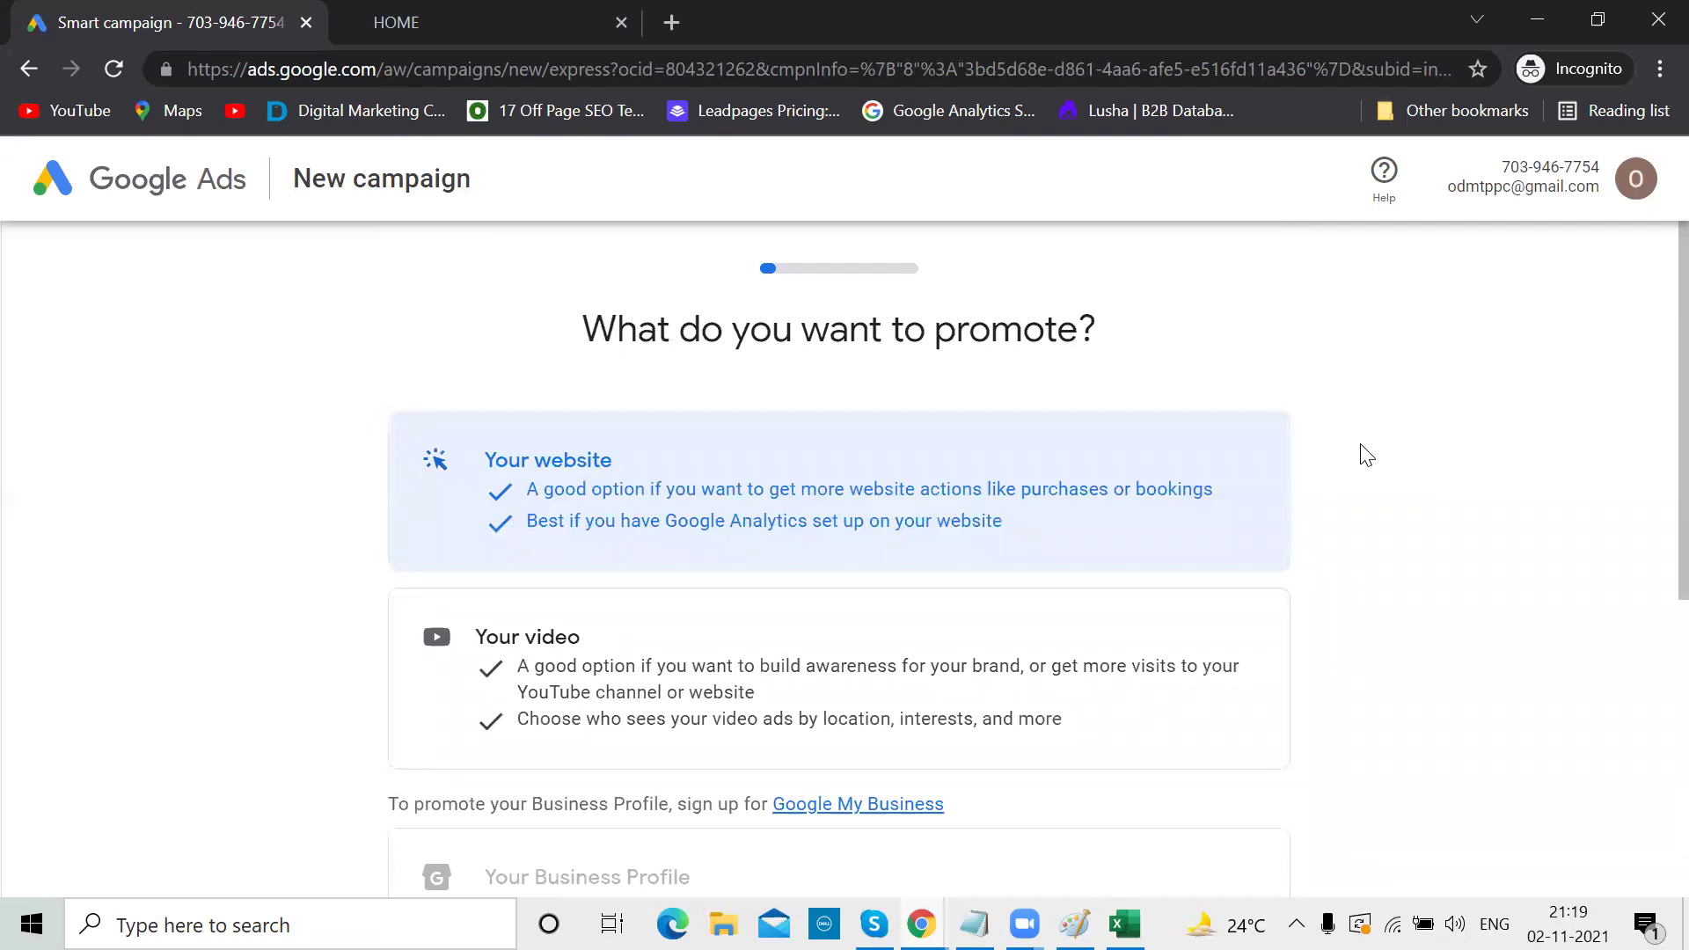
{"action": "scroll", "coordinate": [1366, 455], "scroll_direction": "down", "scroll_amount": 6}
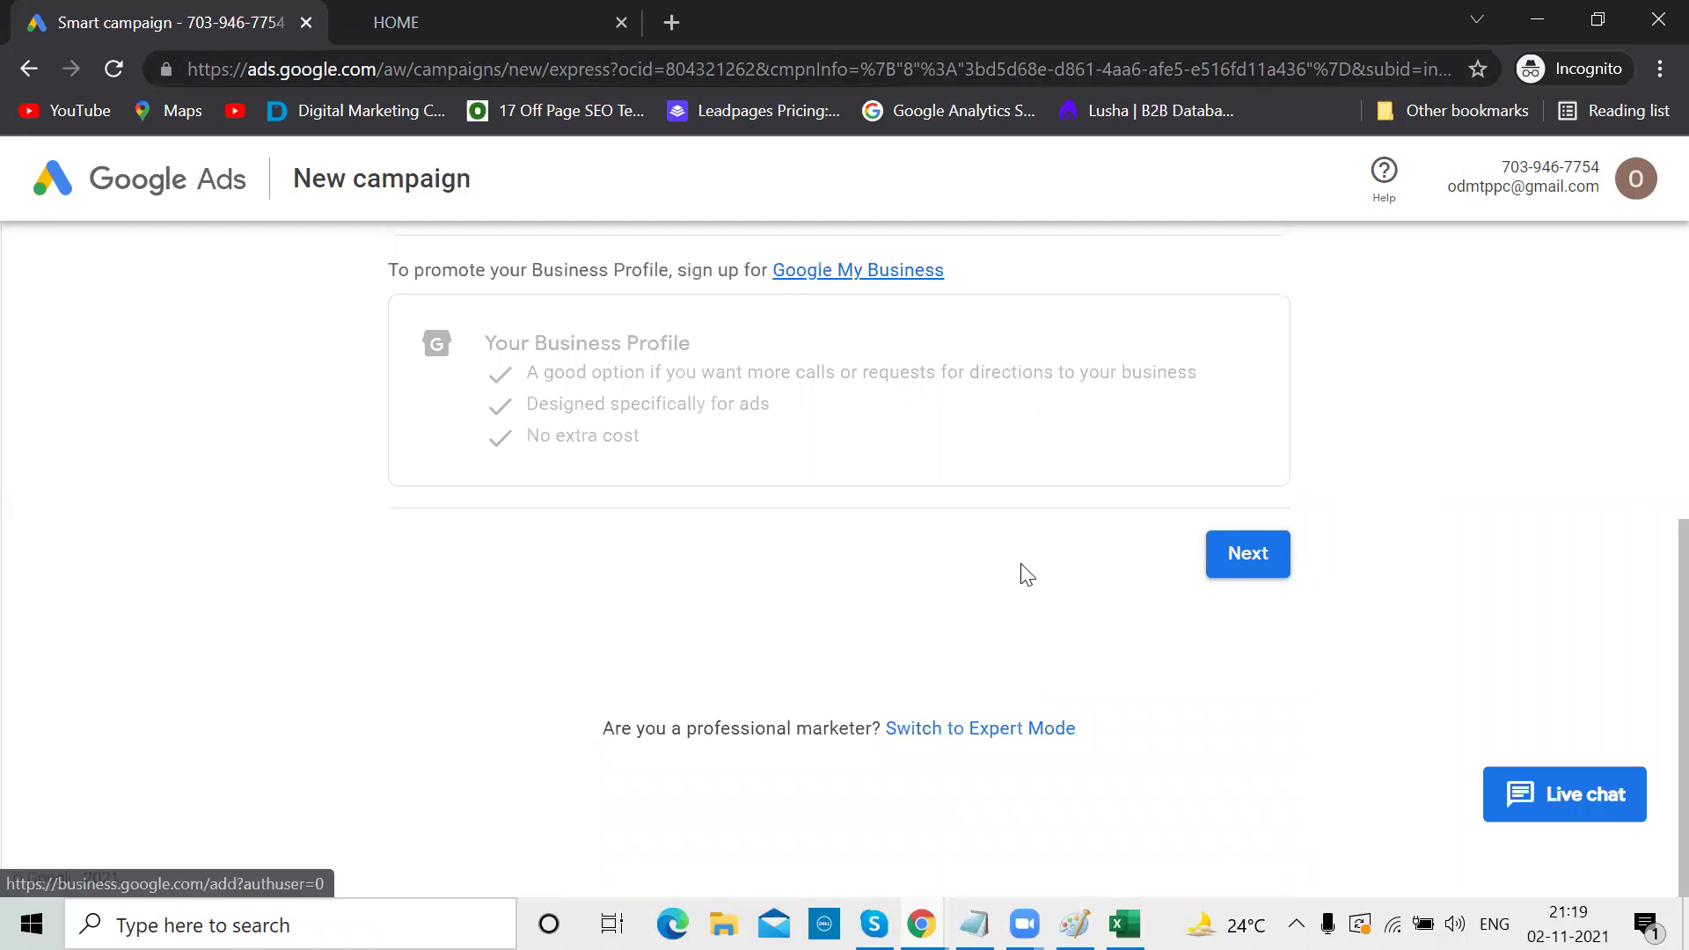
{"action": "left_click", "coordinate": [967, 730]}
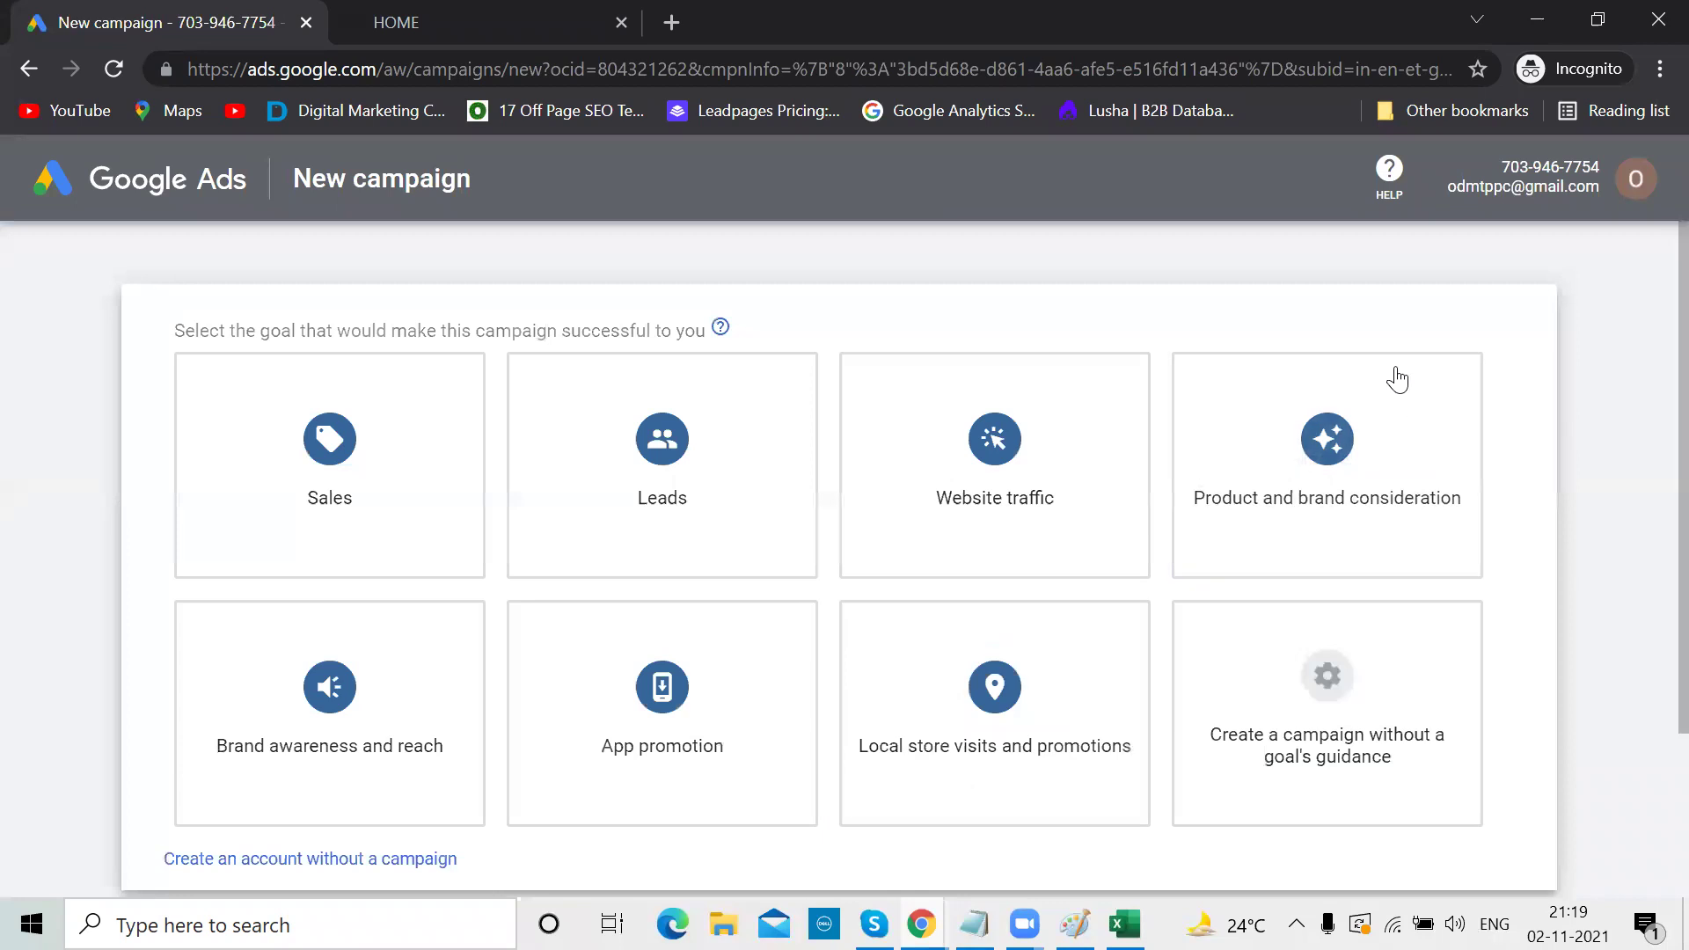
{"action": "scroll", "coordinate": [1563, 387], "scroll_direction": "down", "scroll_amount": 2}
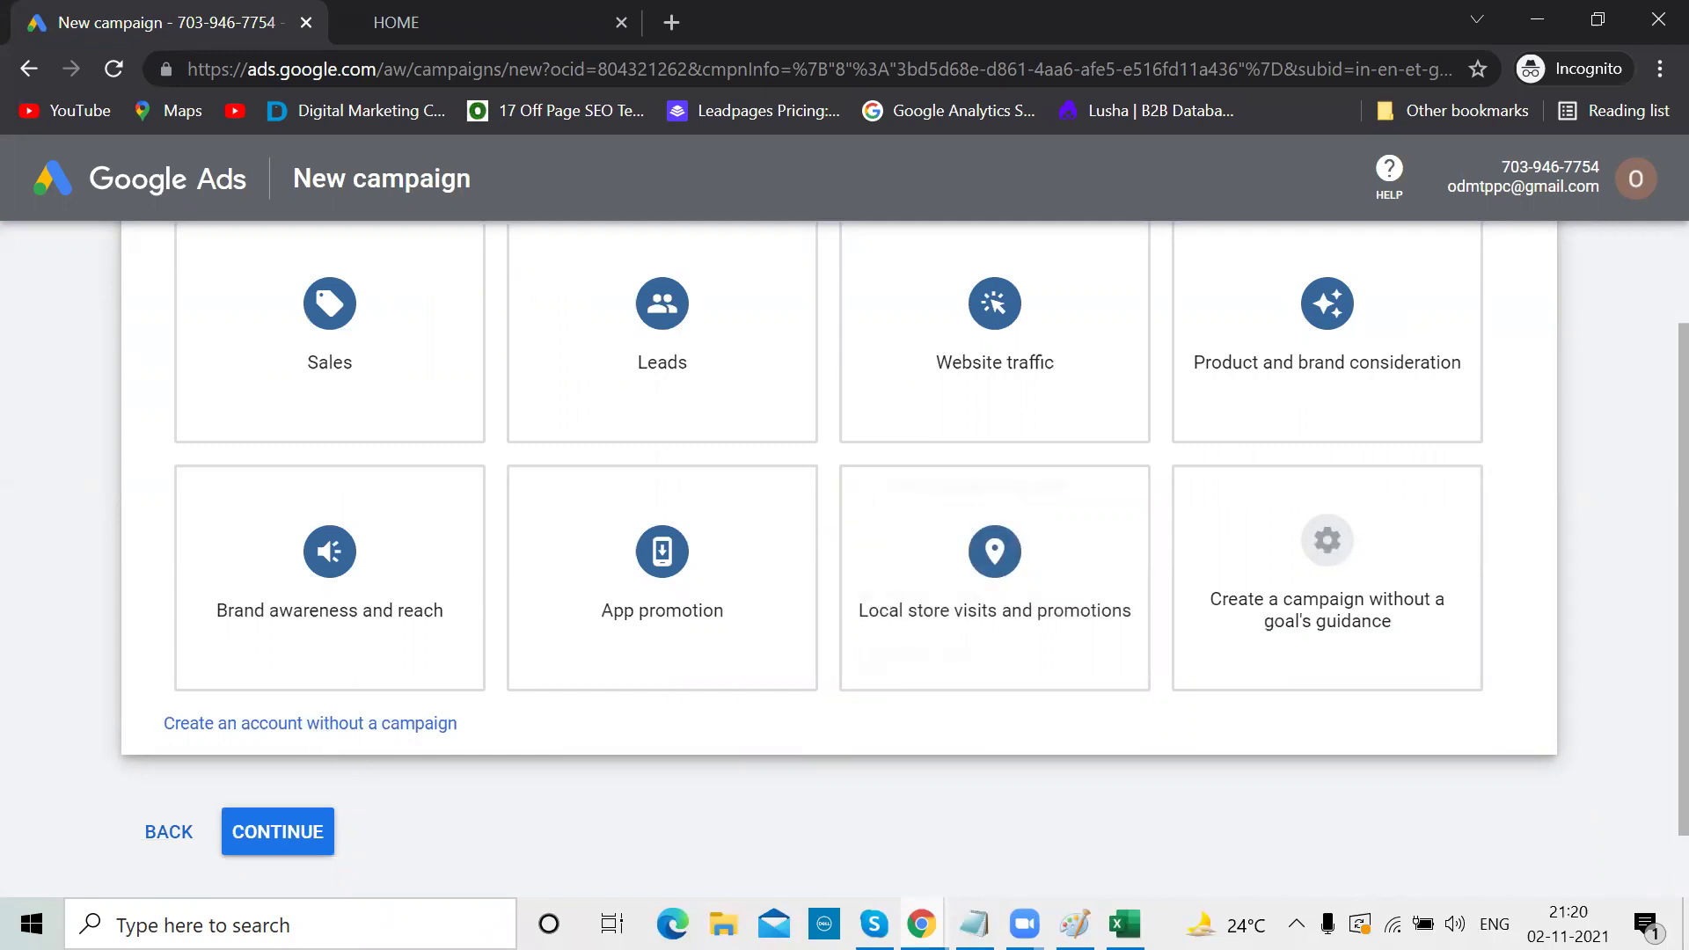
Check the word 'Account' in the Notepad notes, then return to Google Ads
{"action": "key", "text": "alt+Tab"}
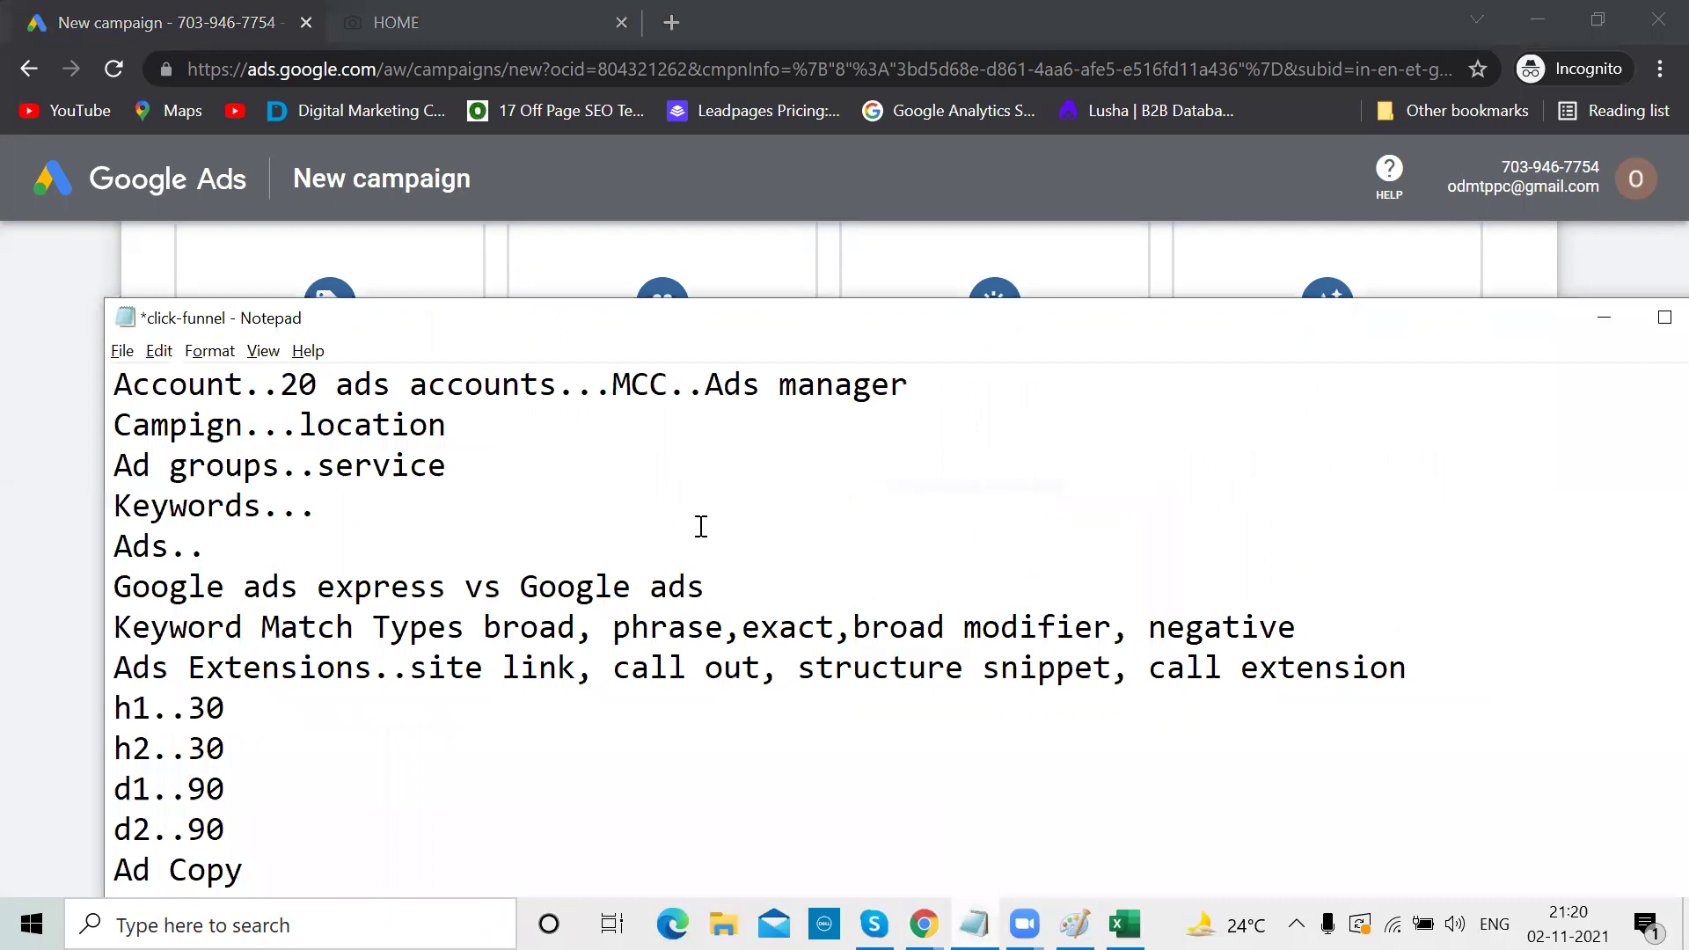
{"action": "scroll", "coordinate": [701, 526], "scroll_direction": "up", "scroll_amount": 1}
{"action": "left_click_drag", "start_coordinate": [244, 513], "coordinate": [113, 515]}
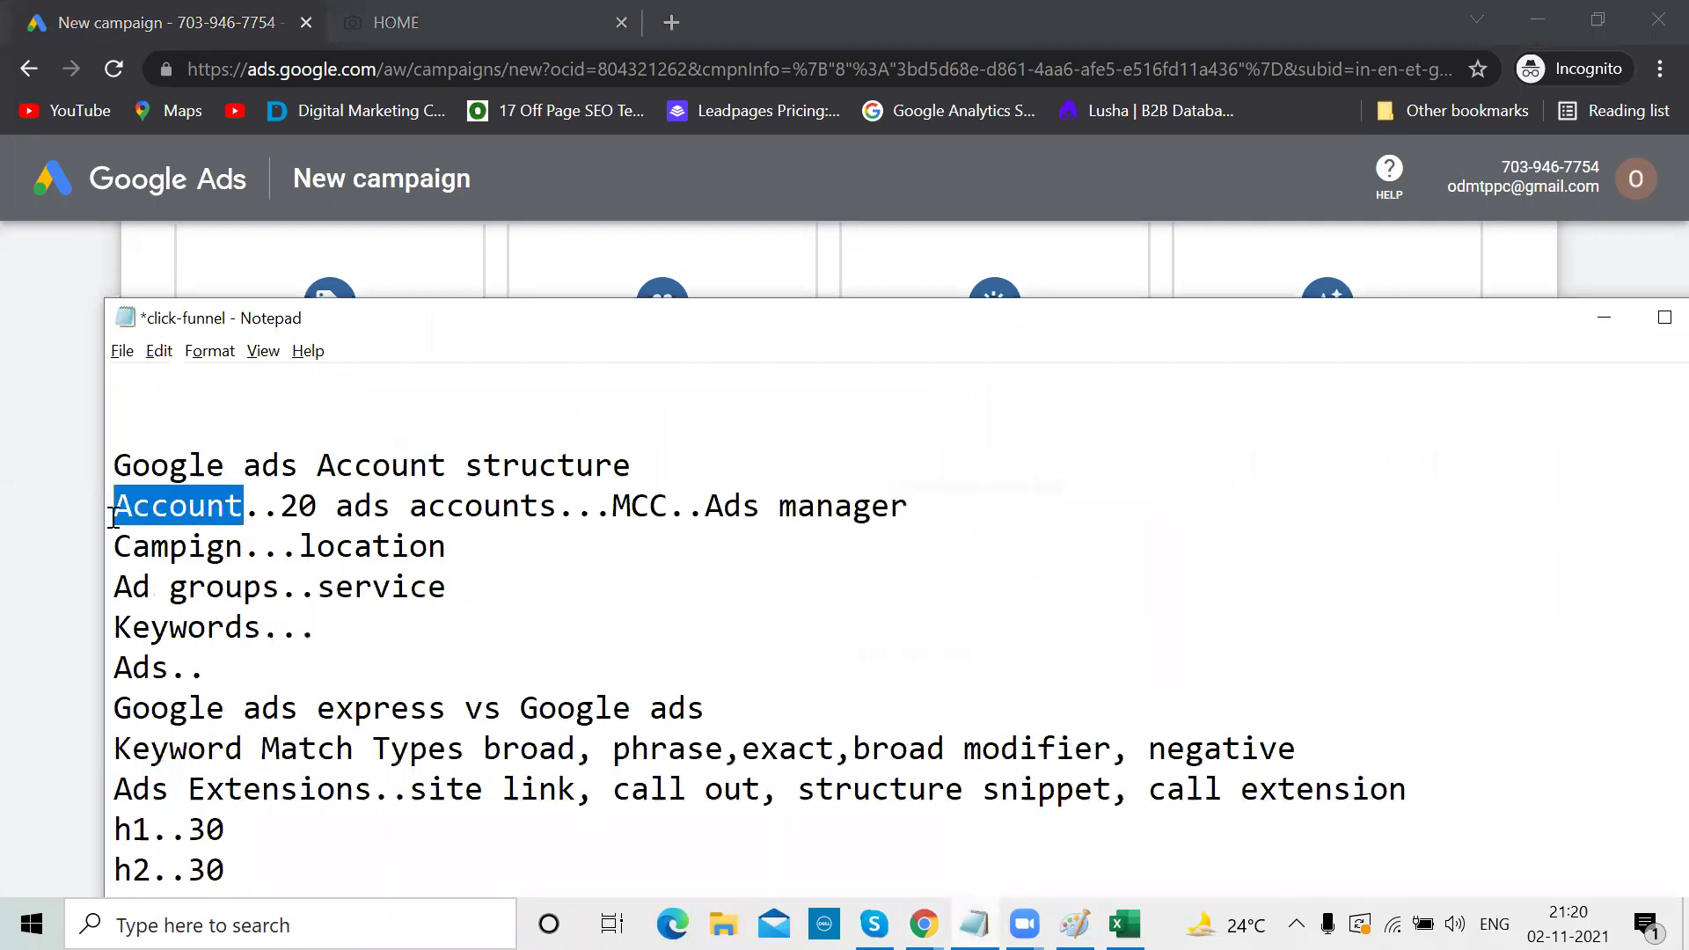
{"action": "left_click", "coordinate": [1603, 318]}
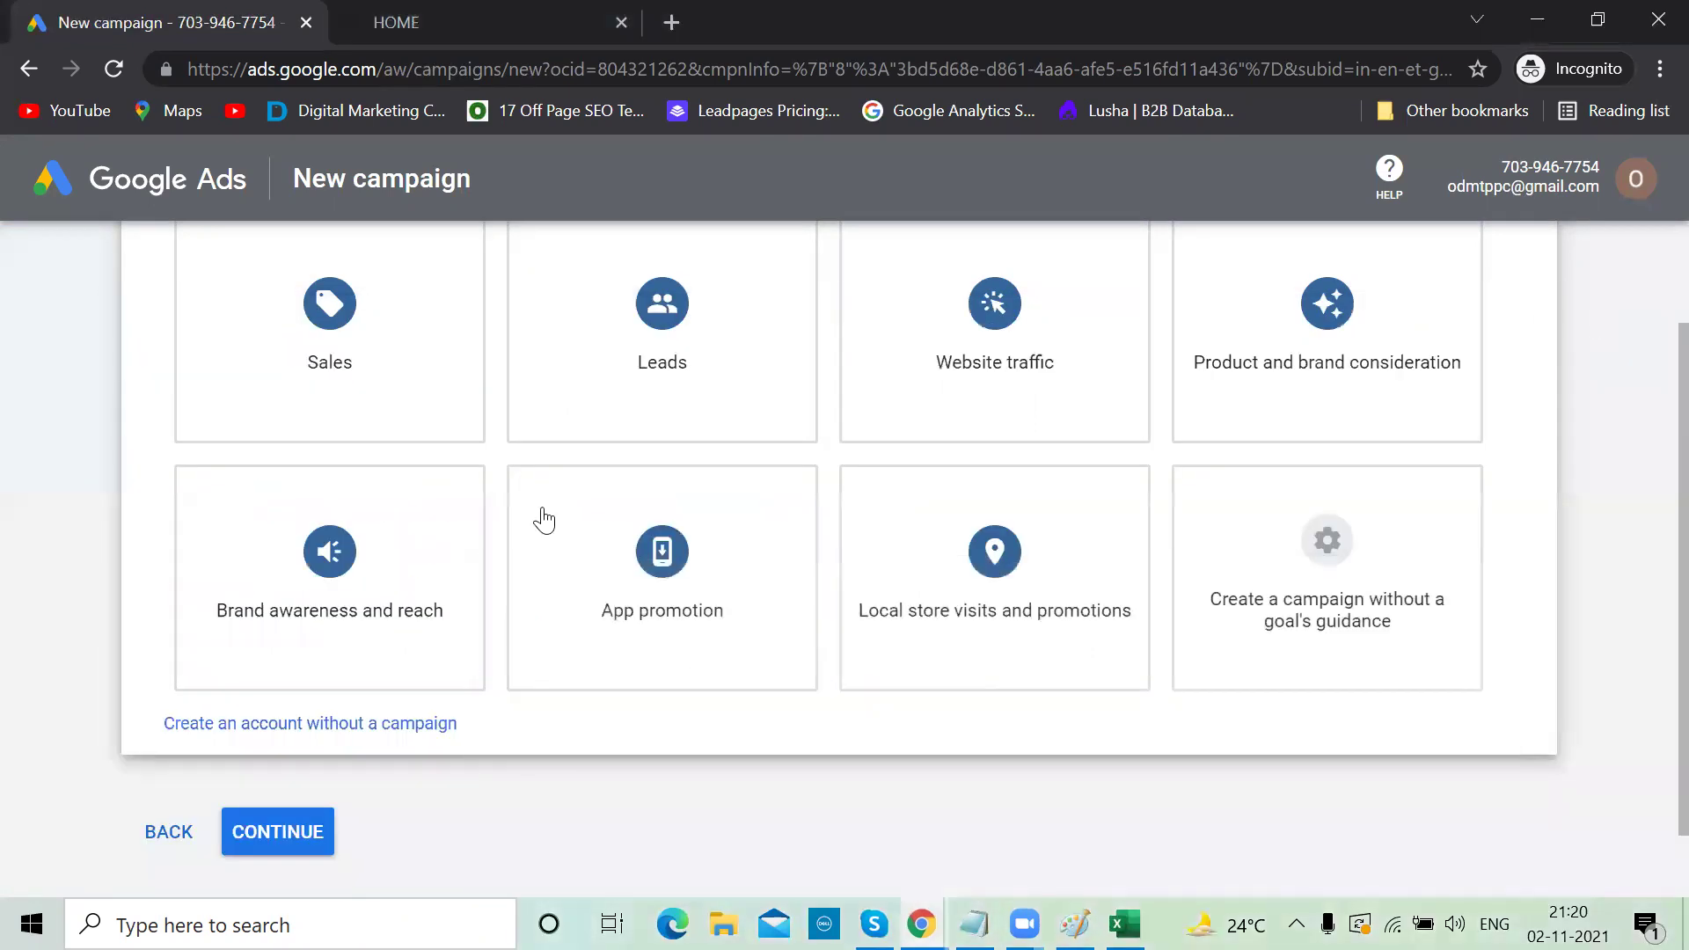
Create the account without a campaign, keeping India, GMT+05:30 and INR, and open its Overview
{"action": "left_click", "coordinate": [290, 726]}
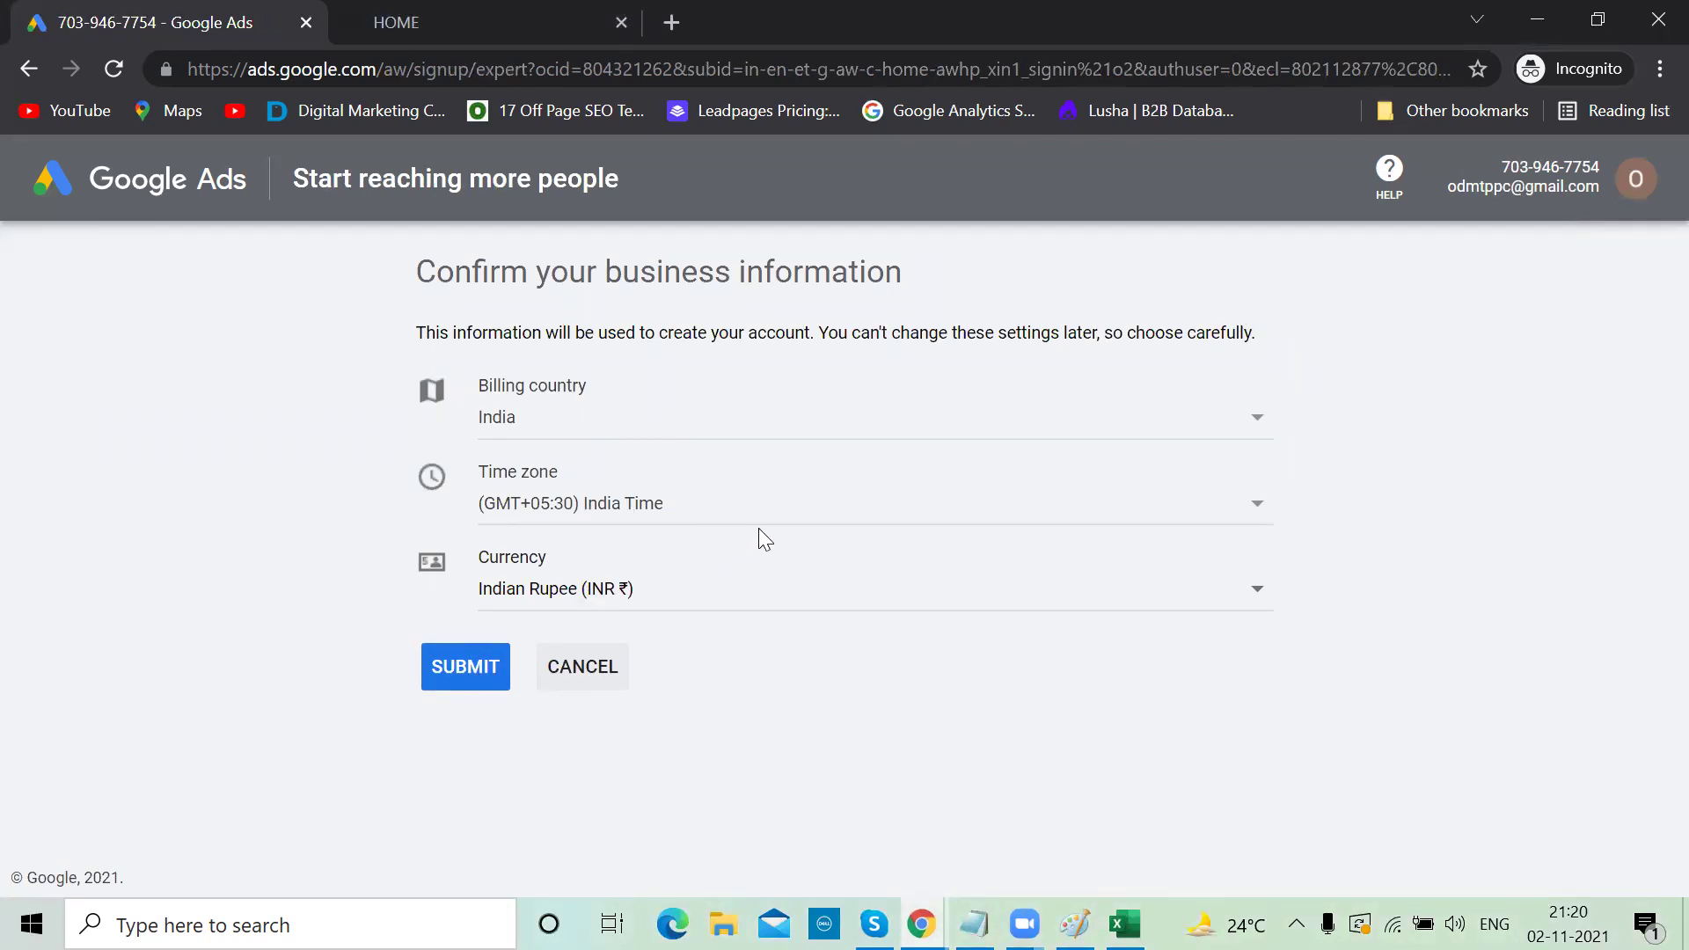
{"action": "left_click", "coordinate": [464, 673]}
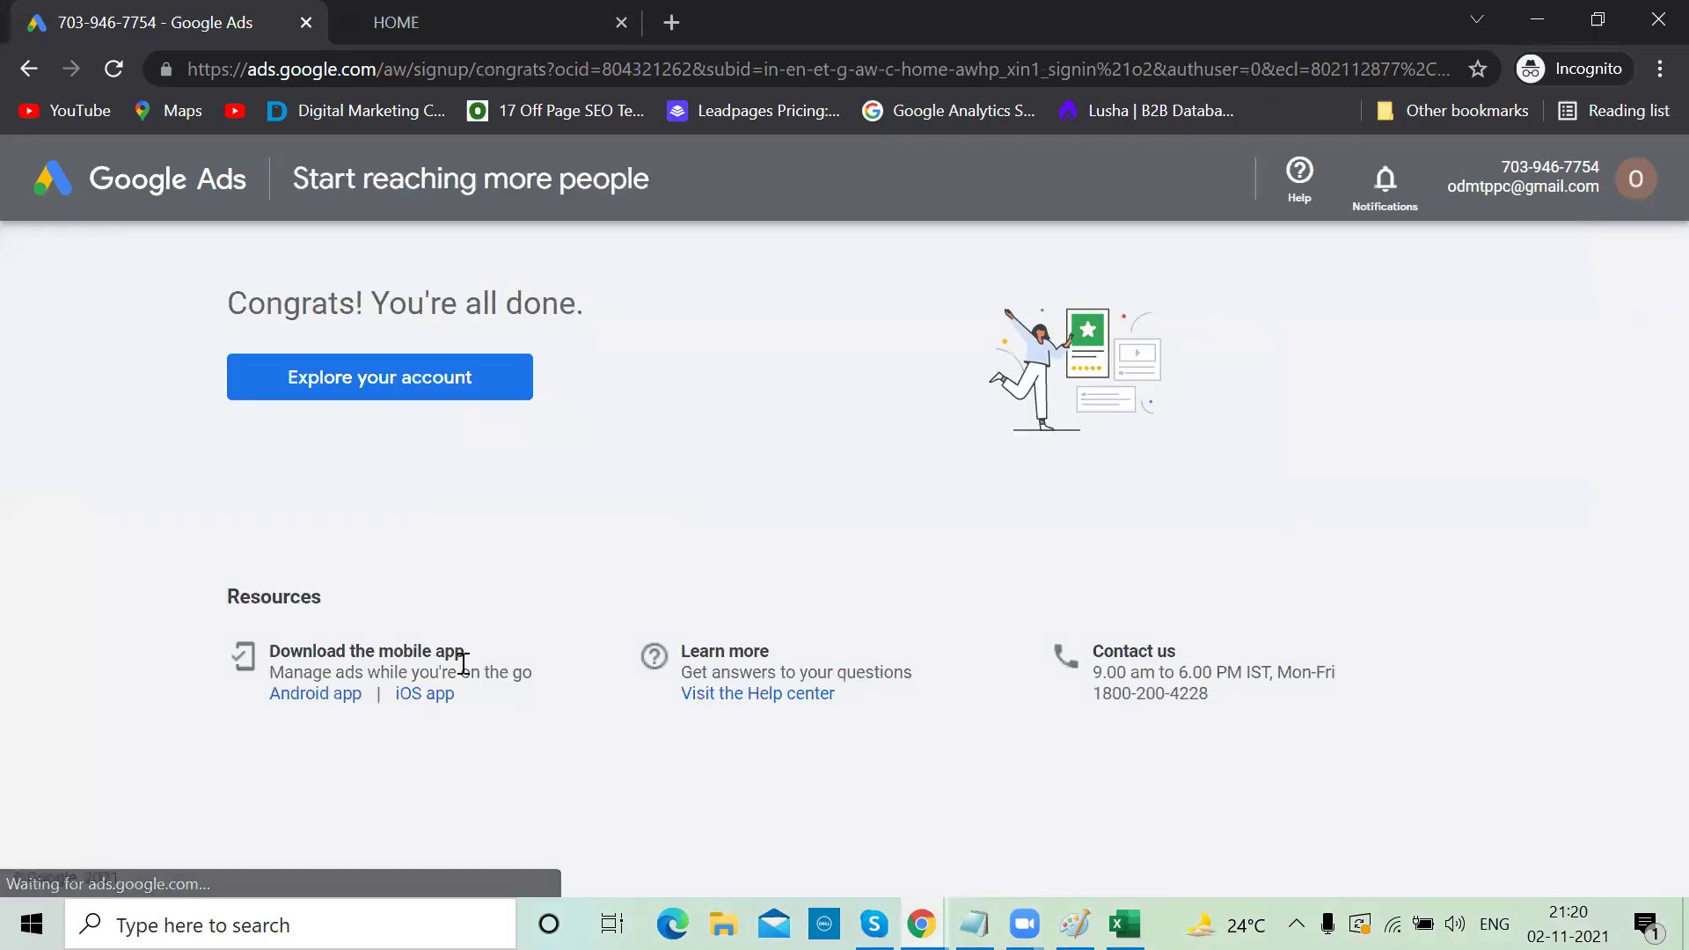
{"action": "left_click", "coordinate": [413, 380]}
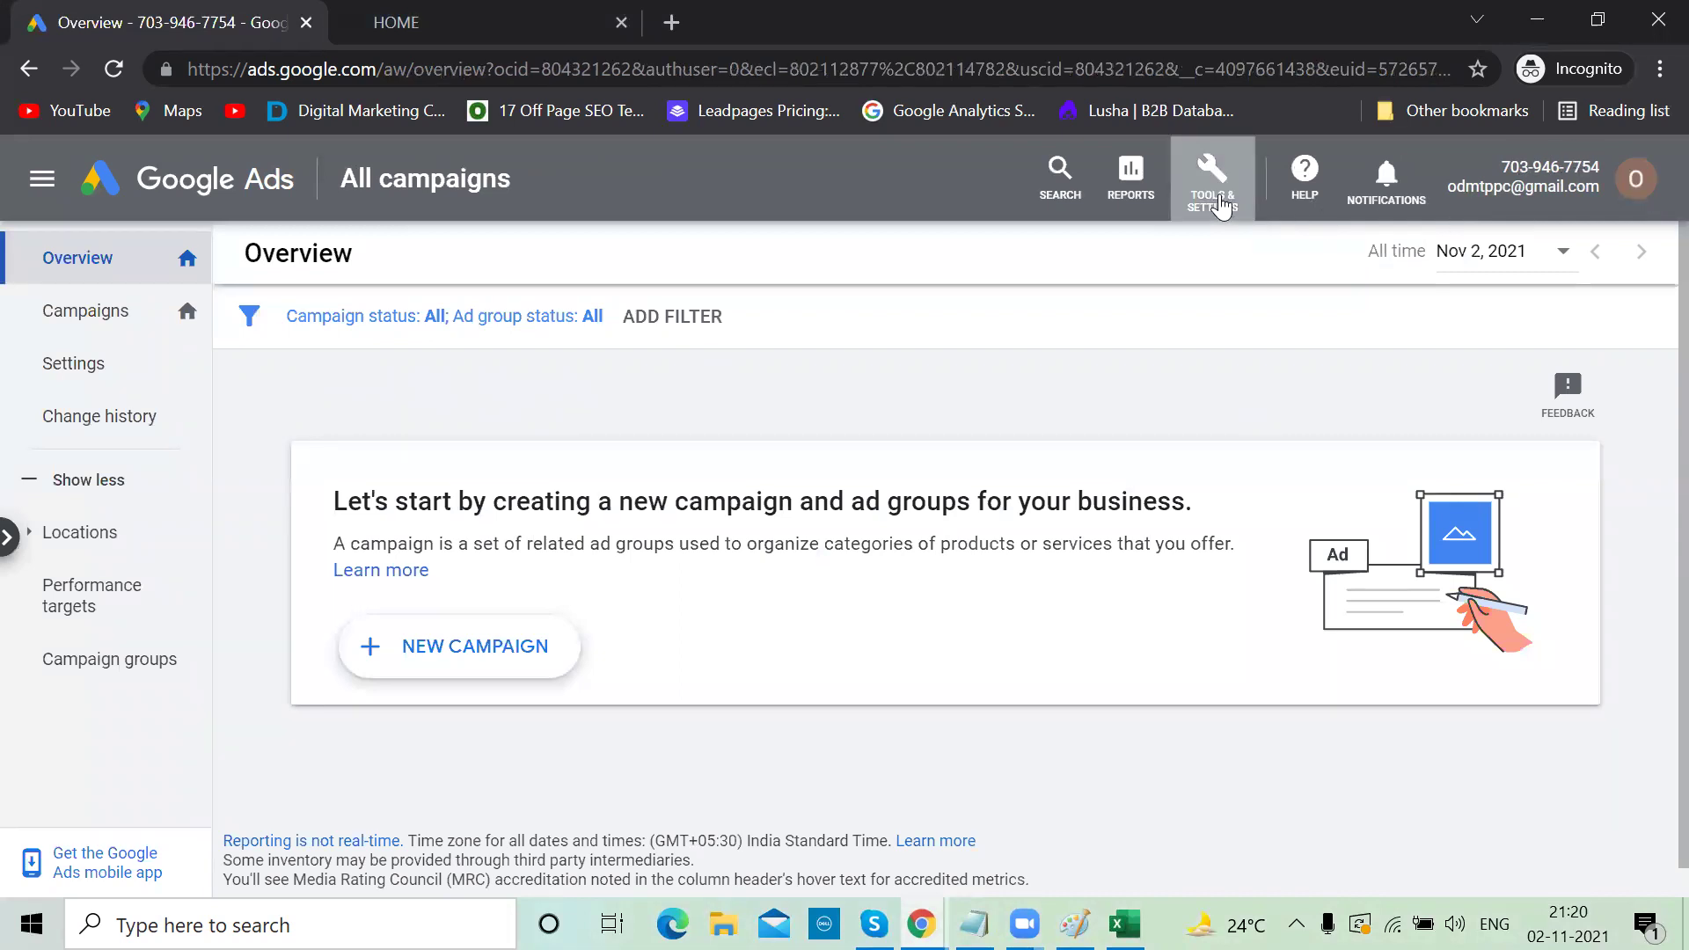
Go to Tools & Settings > Setup > Preferences and glance at the accounts list
{"action": "left_click", "coordinate": [1222, 205]}
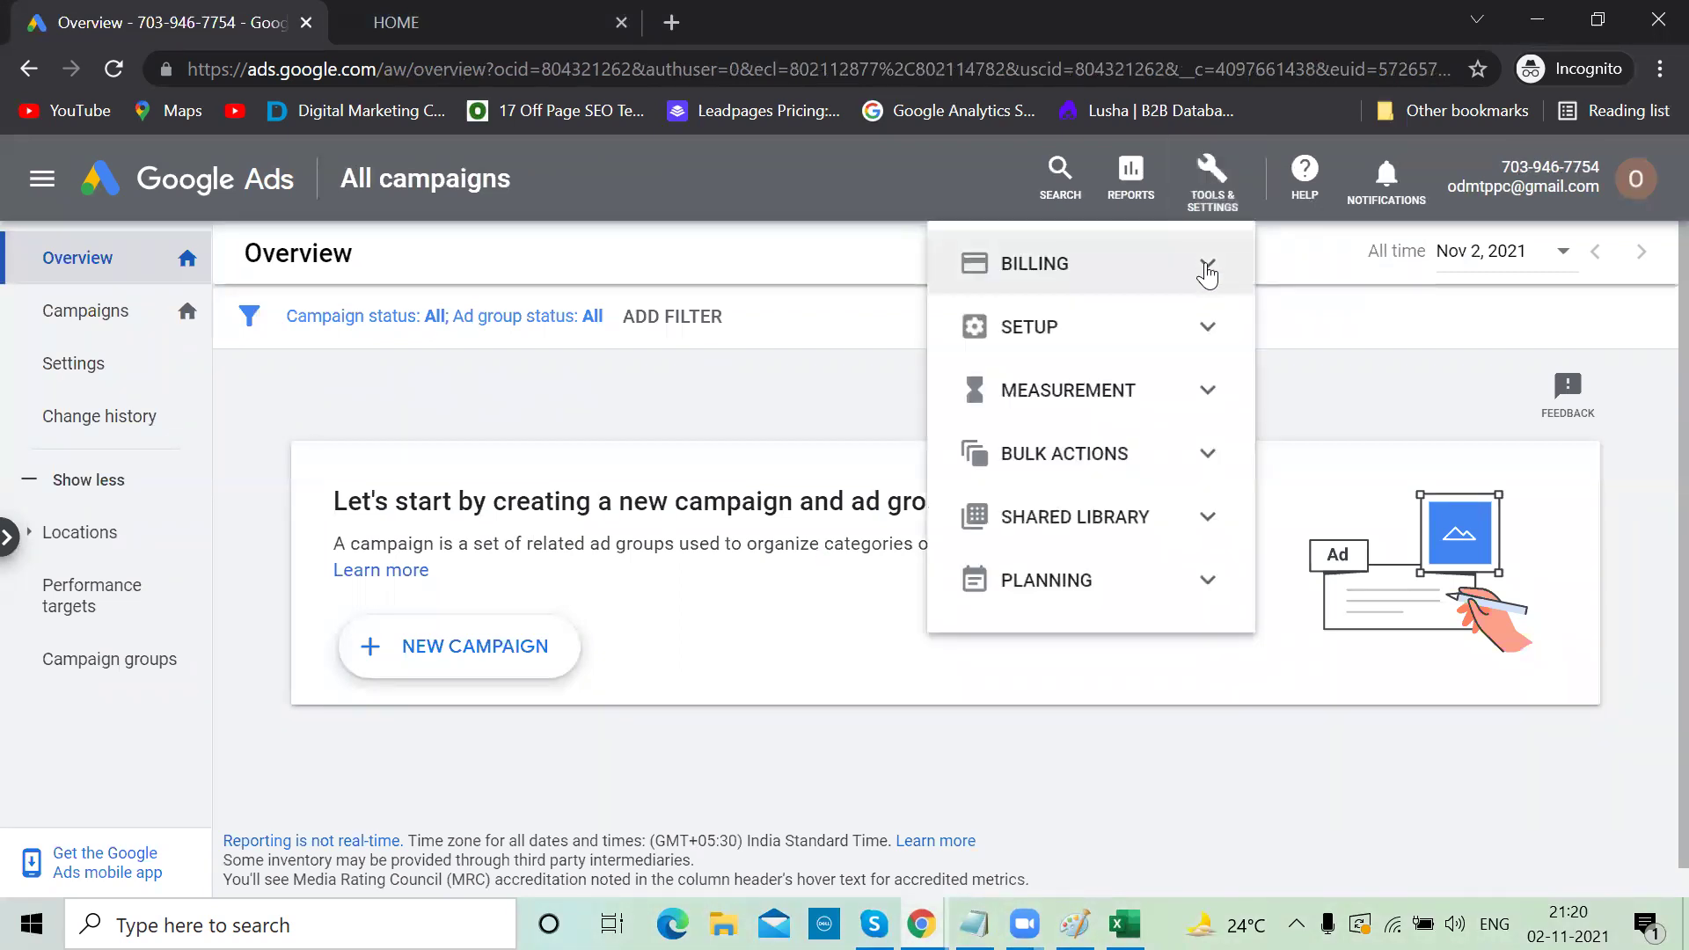
{"action": "left_click", "coordinate": [1202, 330]}
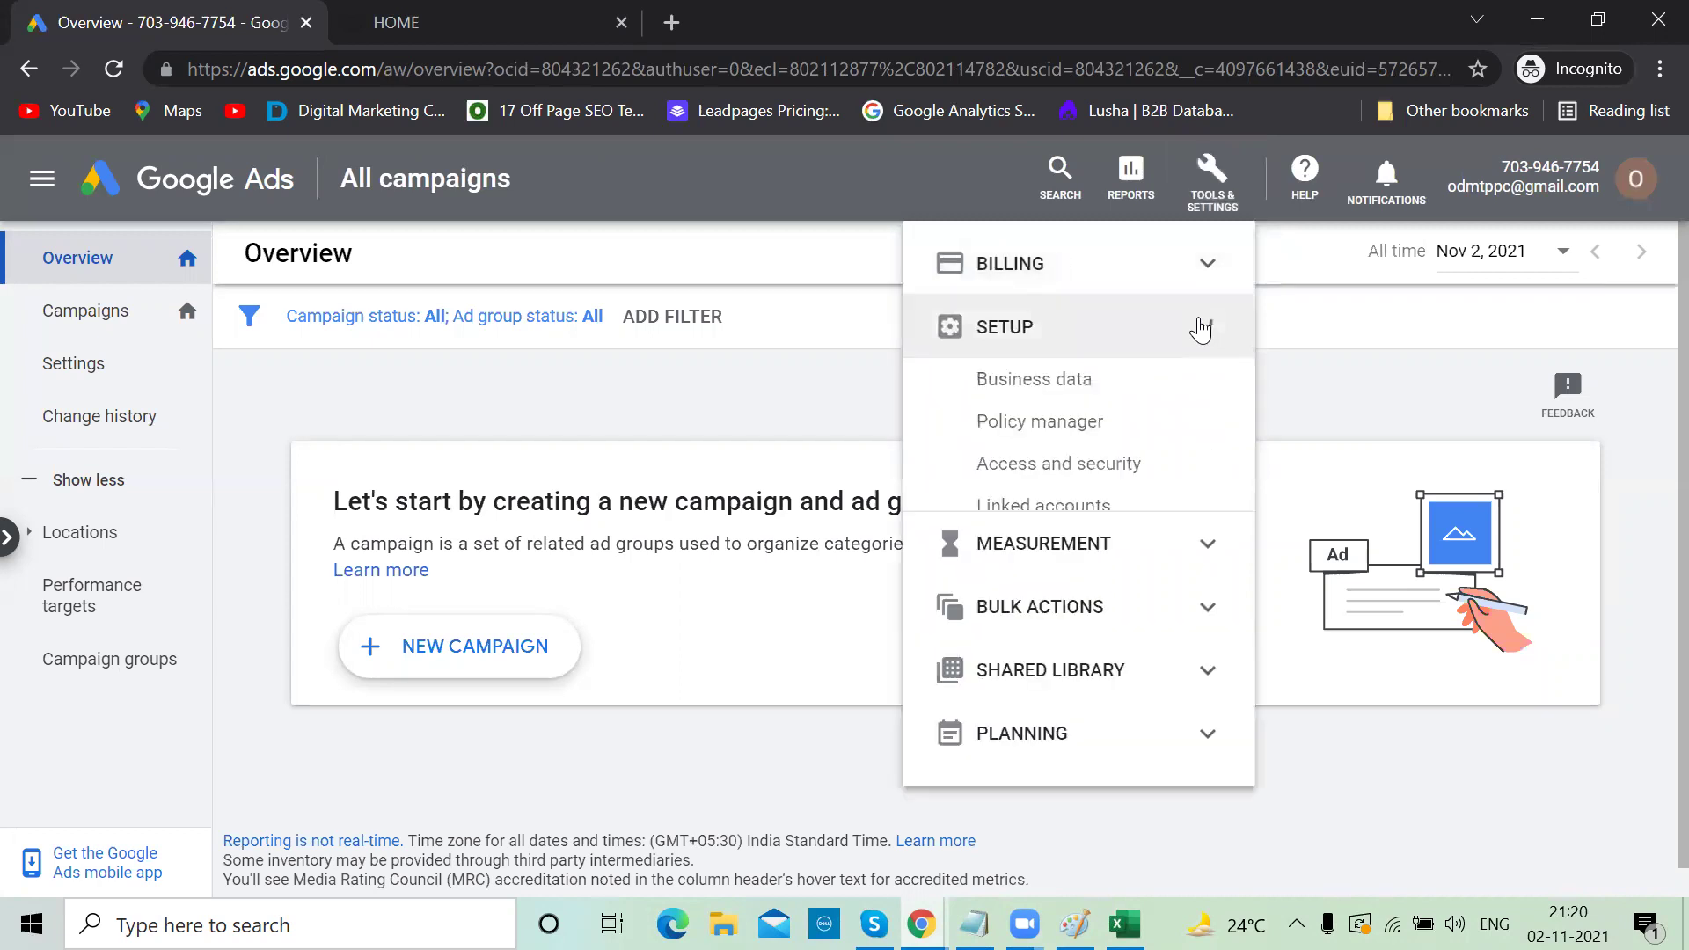
{"action": "left_click", "coordinate": [1001, 546]}
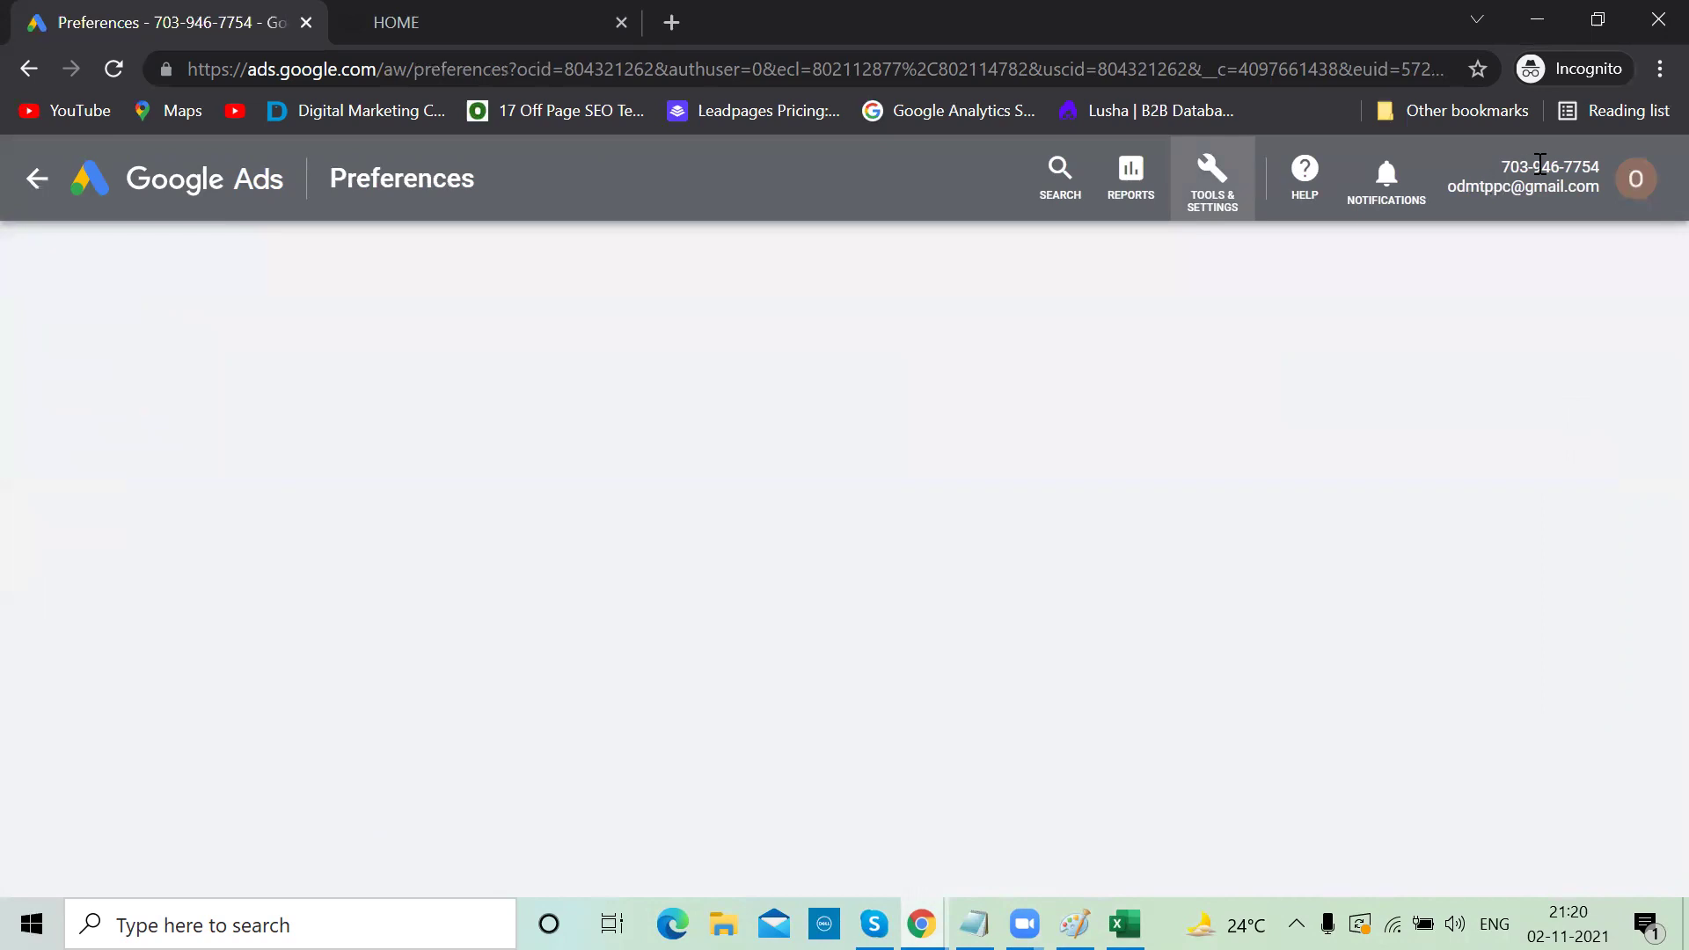
{"action": "left_click", "coordinate": [1637, 185]}
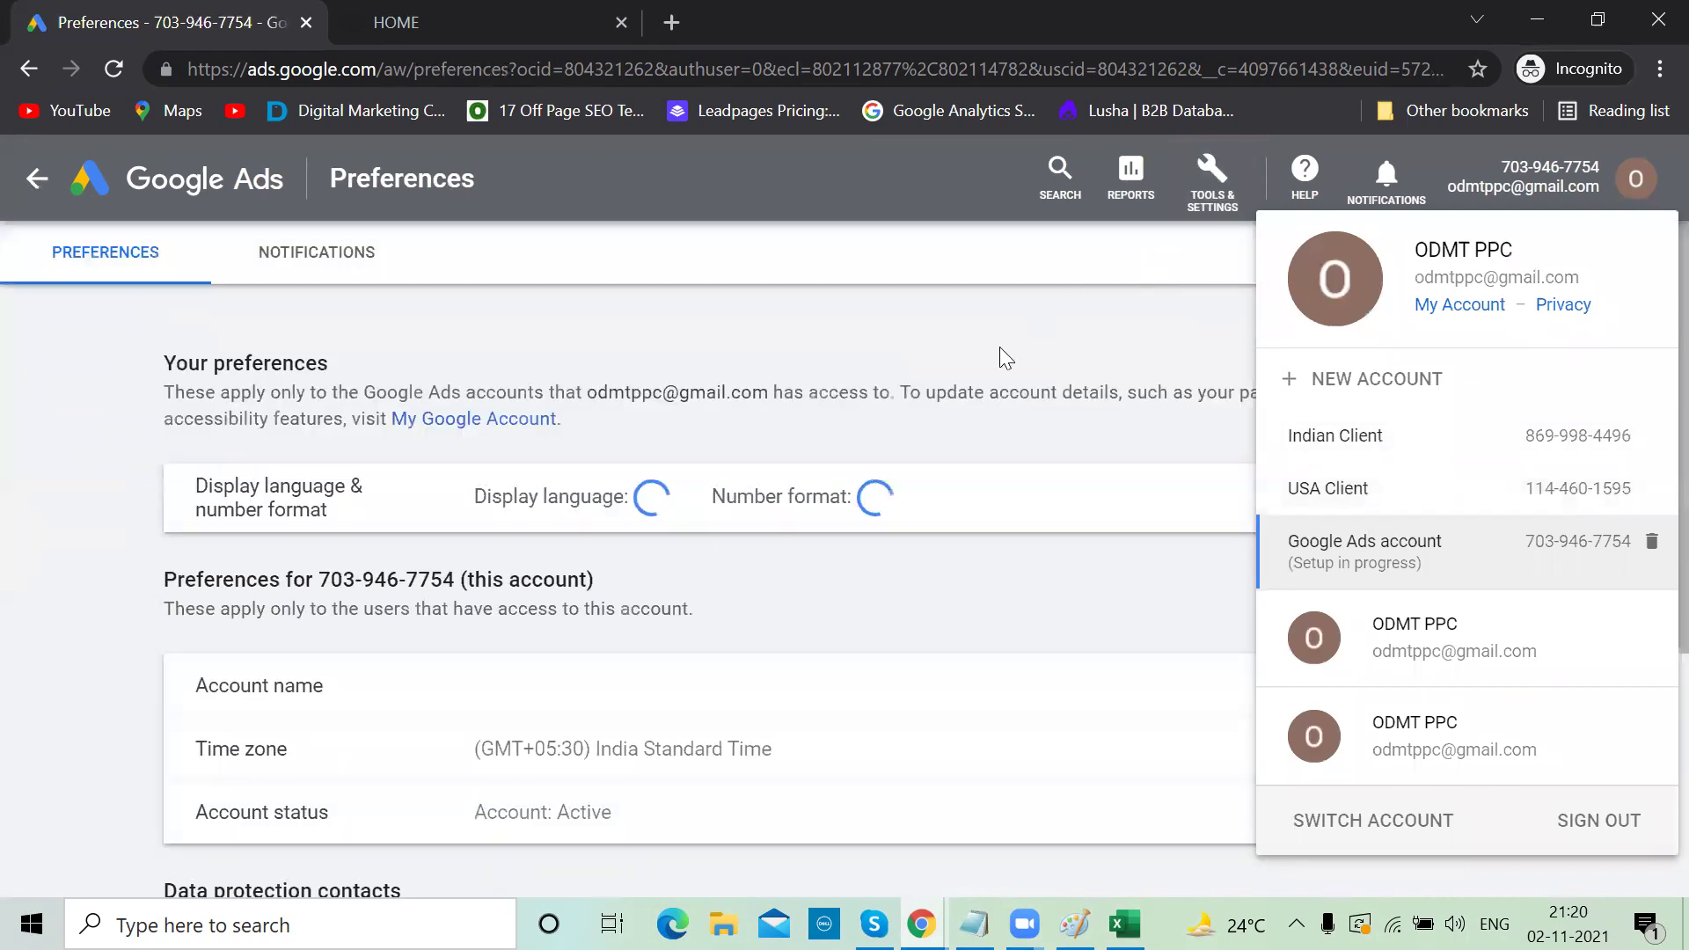
{"action": "left_click", "coordinate": [497, 338]}
Save the account name as 'Wedding Client' and return to the campaigns overview
{"action": "left_click", "coordinate": [1462, 686]}
{"action": "left_click", "coordinate": [528, 737]}
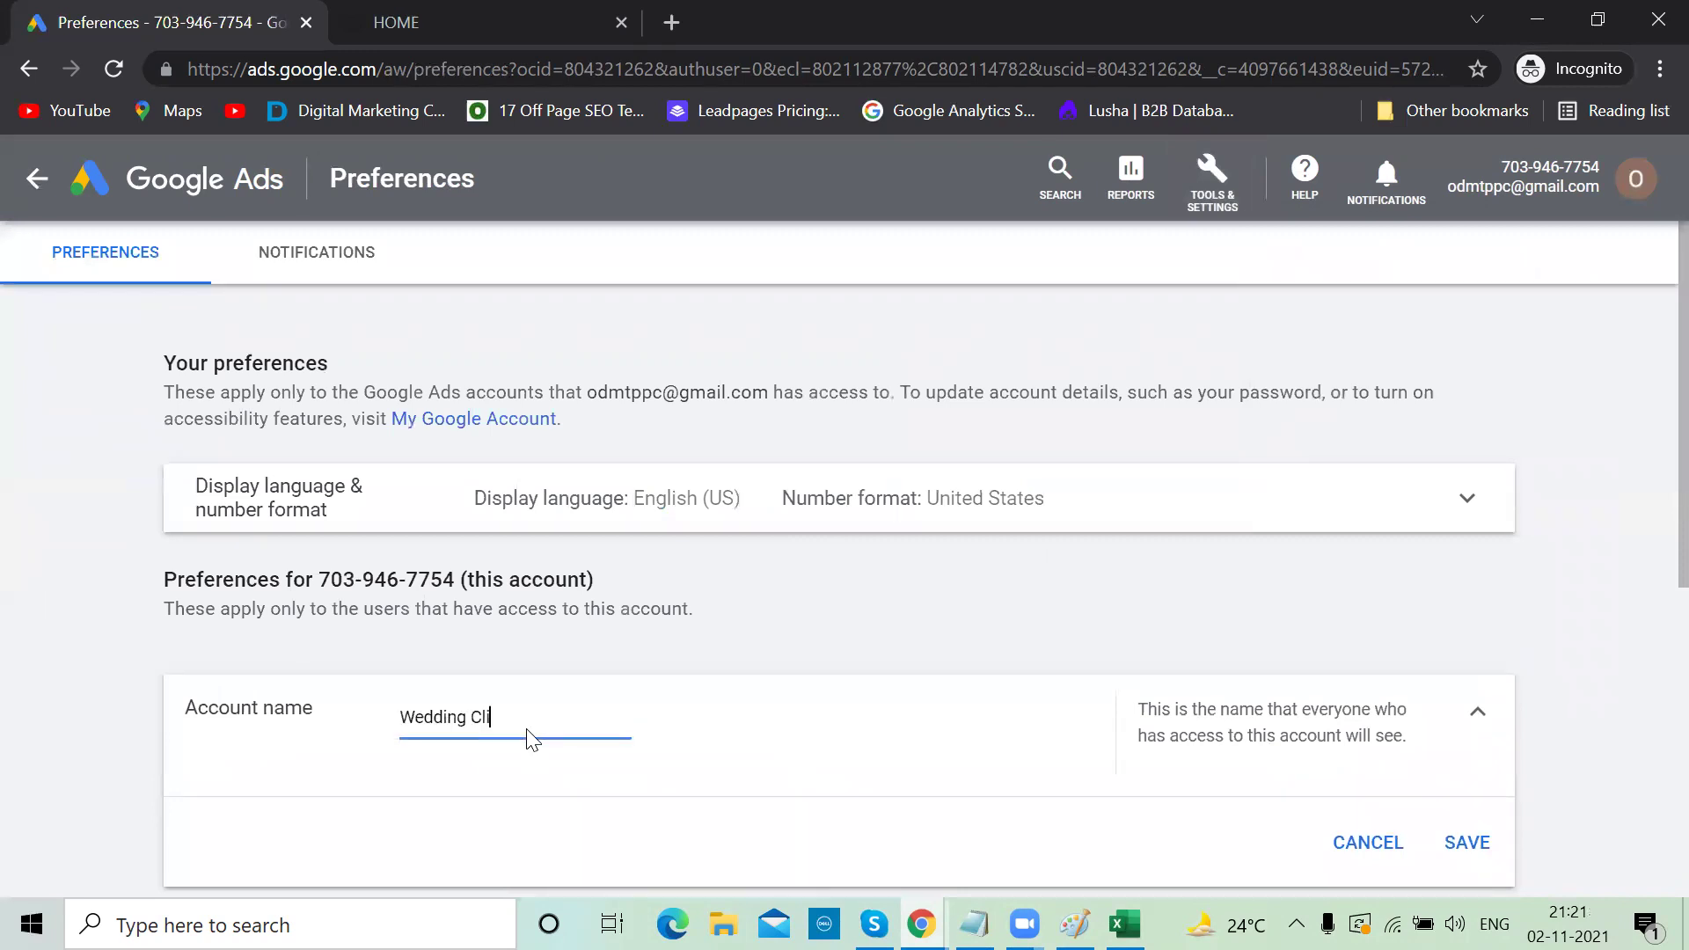
{"action": "left_click", "coordinate": [1464, 843]}
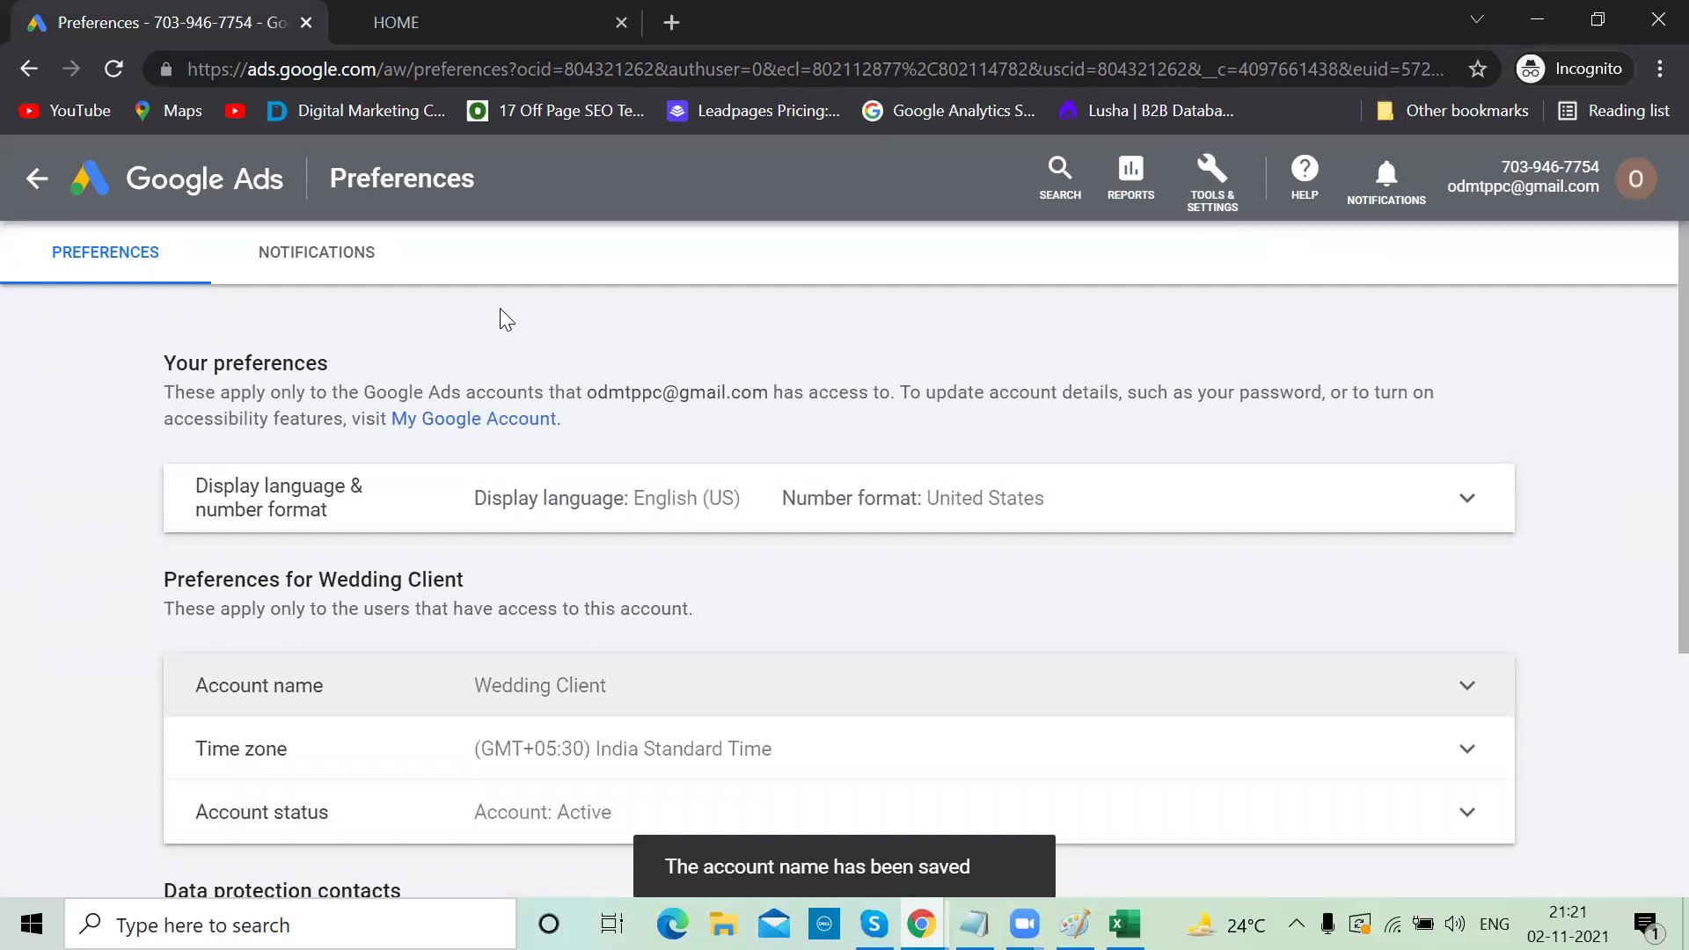
{"action": "left_click", "coordinate": [199, 202]}
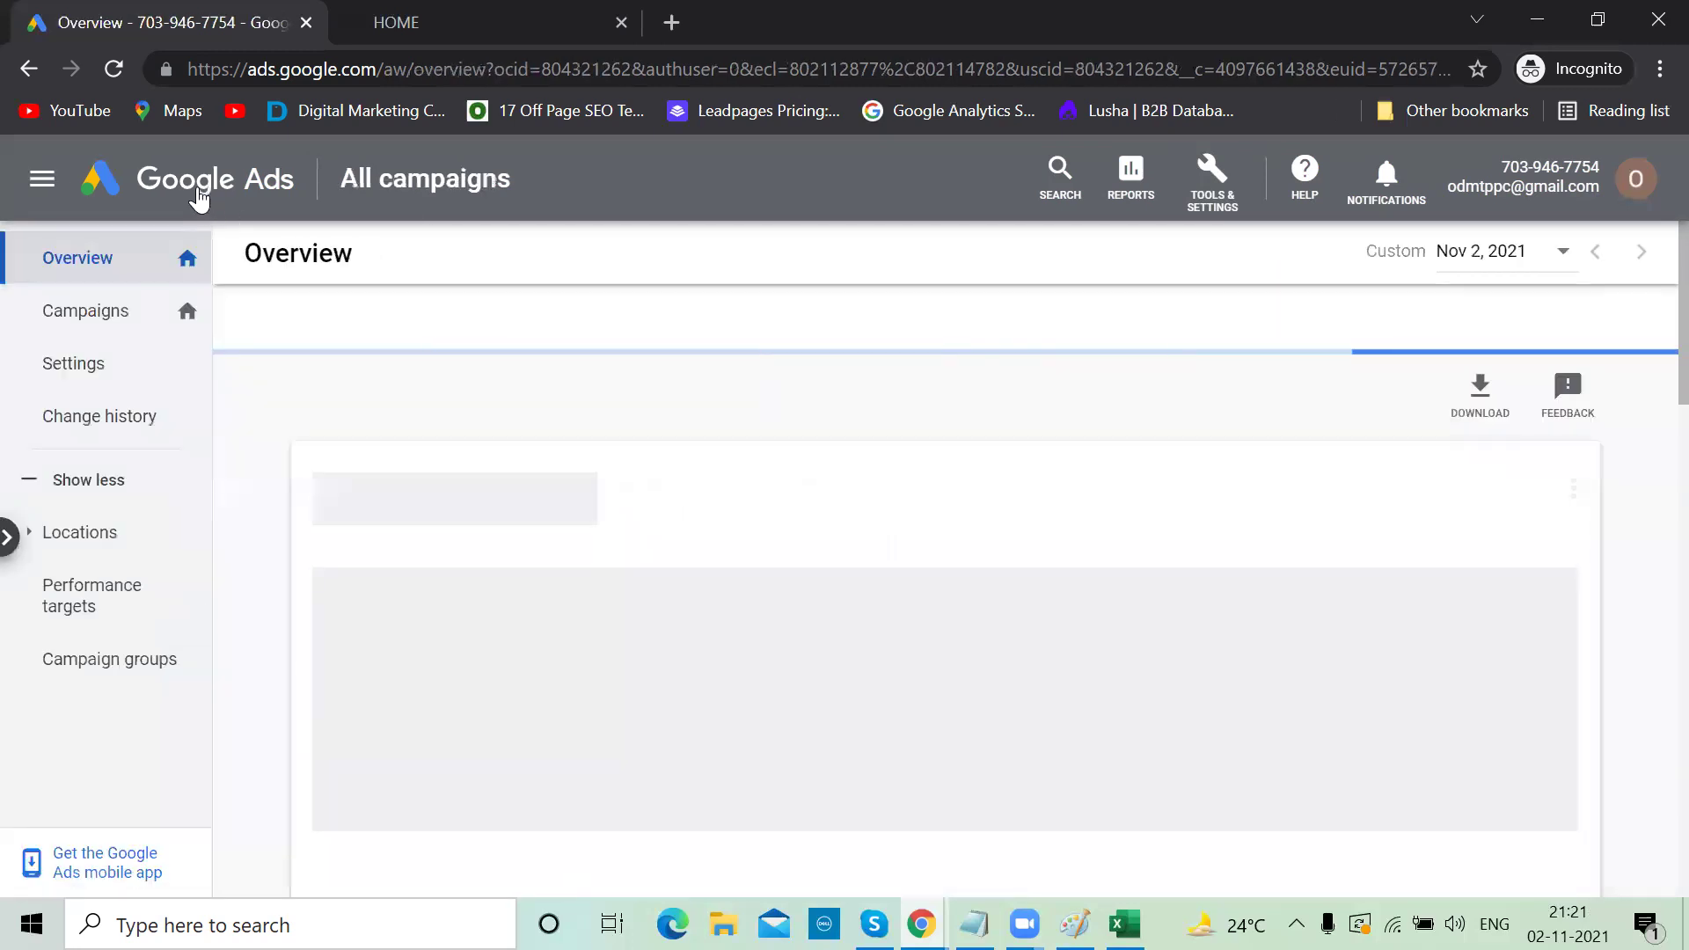
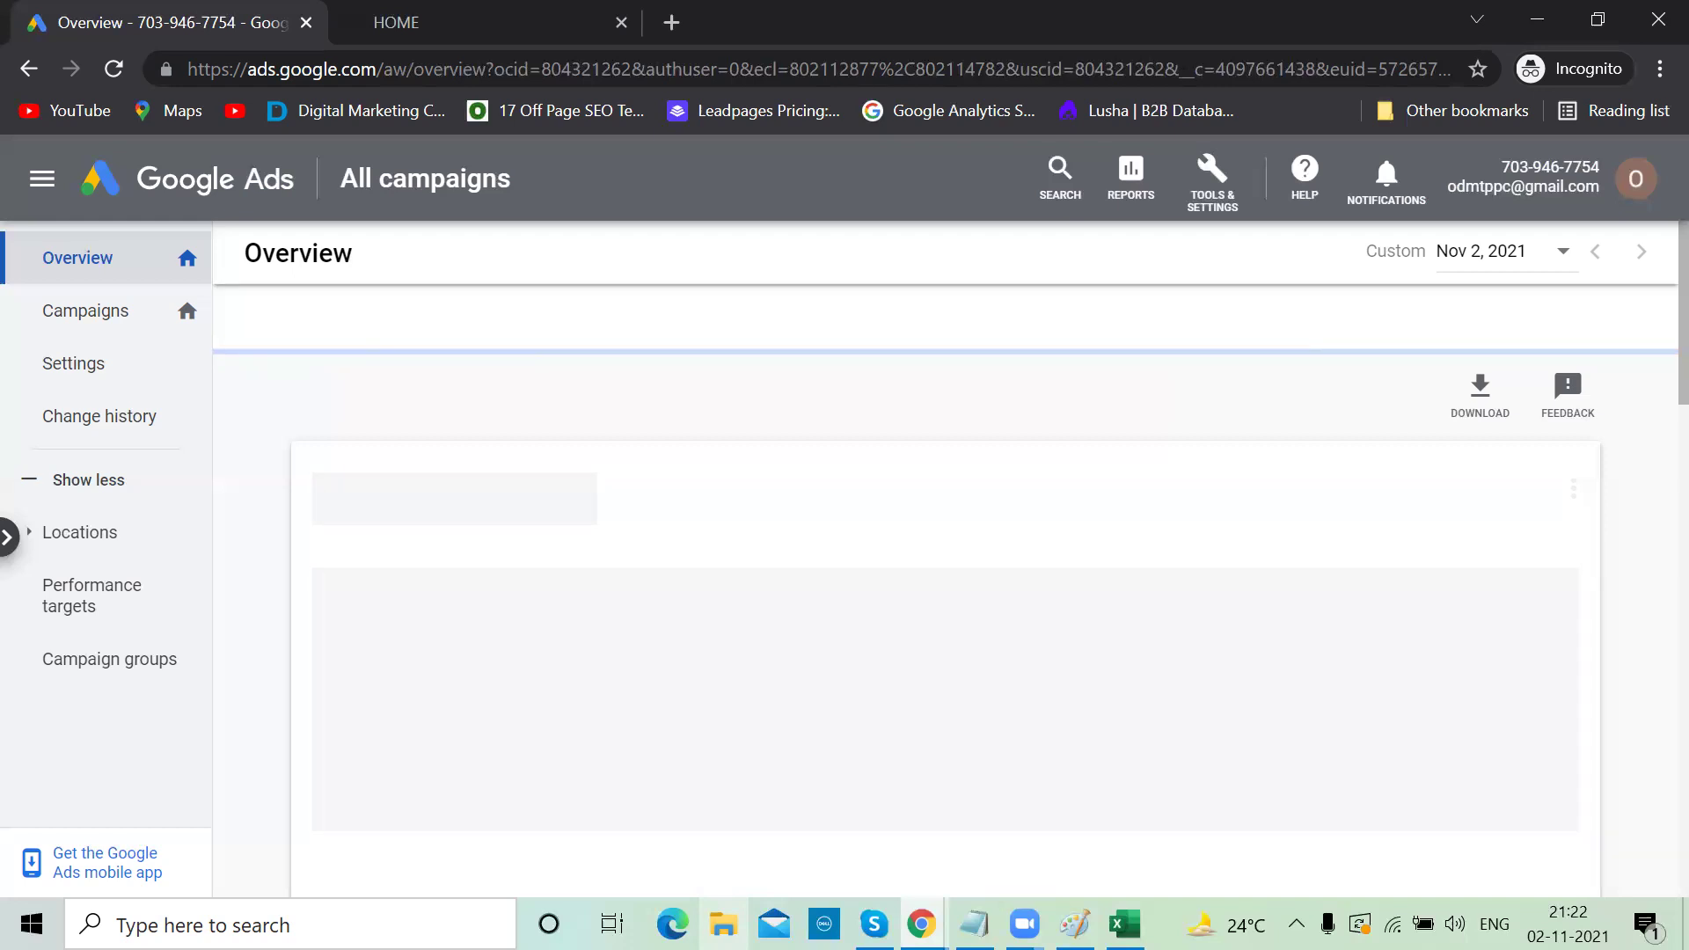
Search Google for 'google ads editor' in a new incognito tab
{"action": "left_click", "coordinate": [671, 20]}
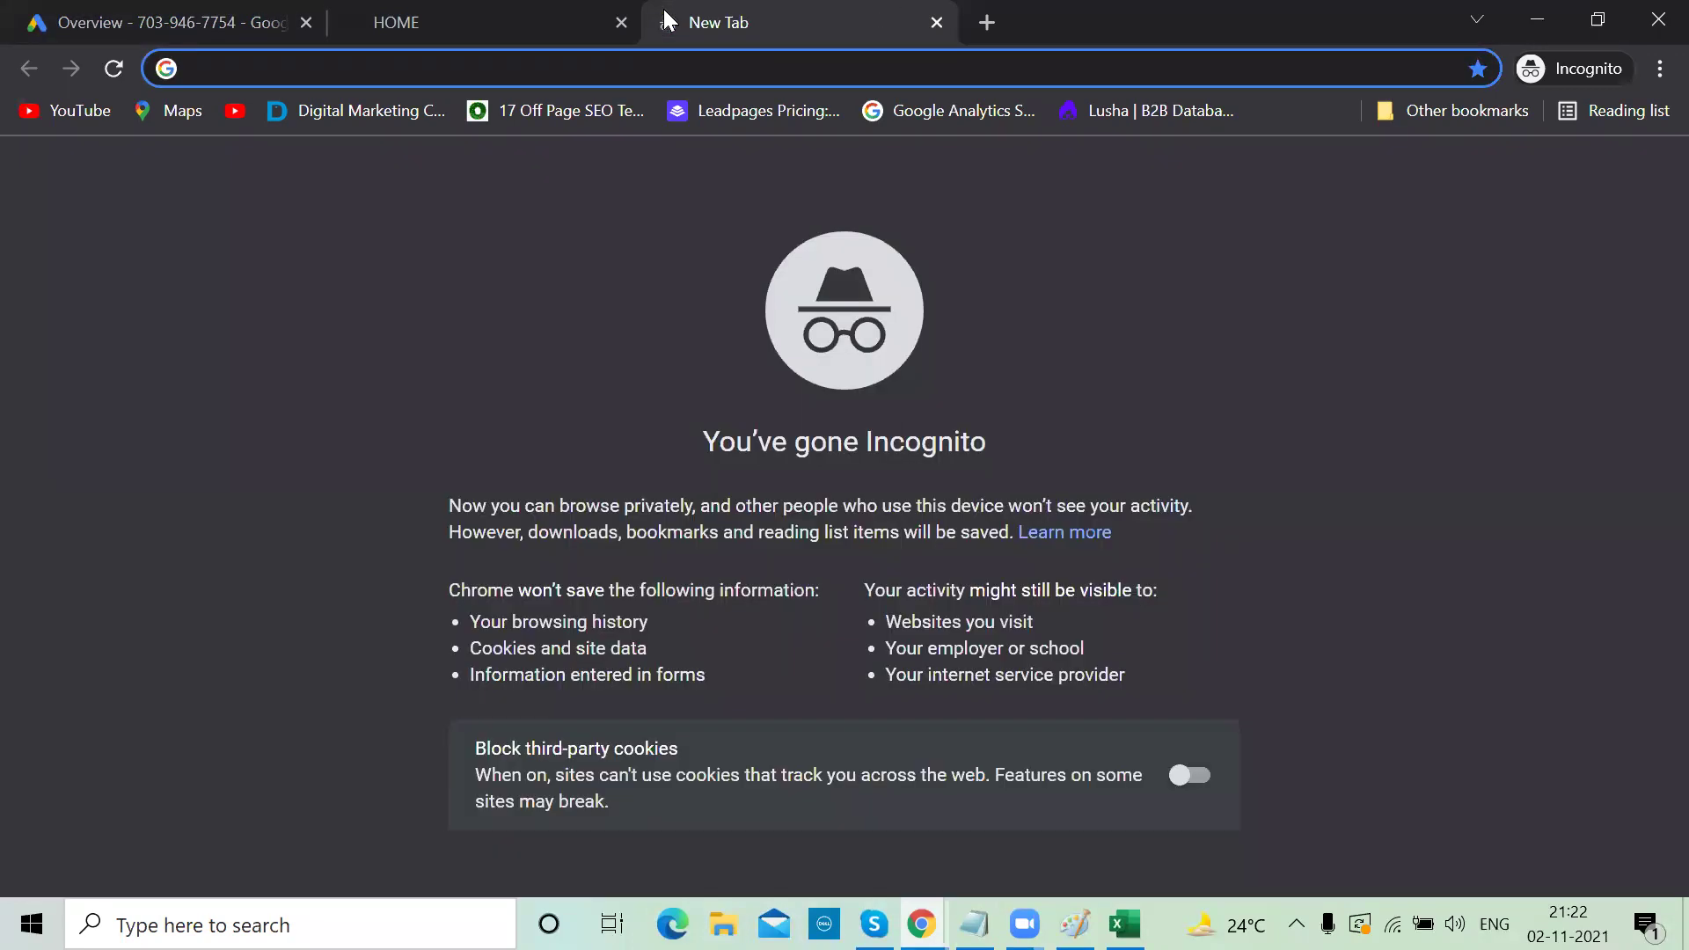
{"action": "type", "text": "googlr ad"}
{"action": "key", "text": "BackSpace"}
{"action": "key", "text": "BackSpace"}
{"action": "type", "text": "e ads"}
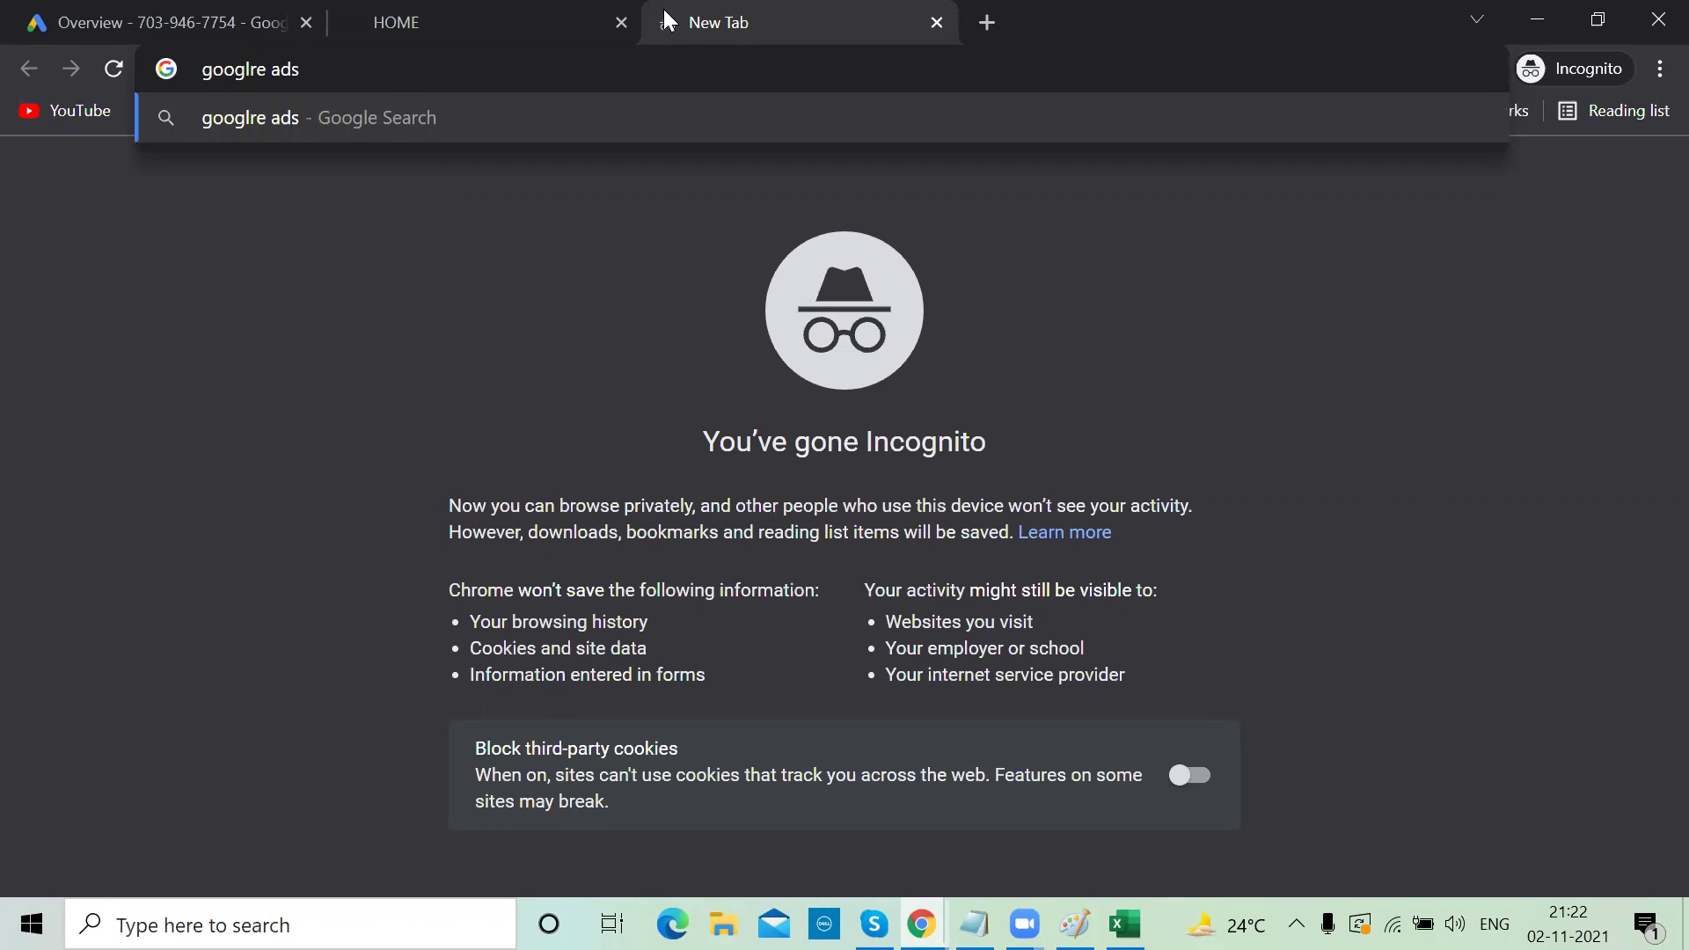
{"action": "type", "text": "editor"}
{"action": "key", "text": "Return"}
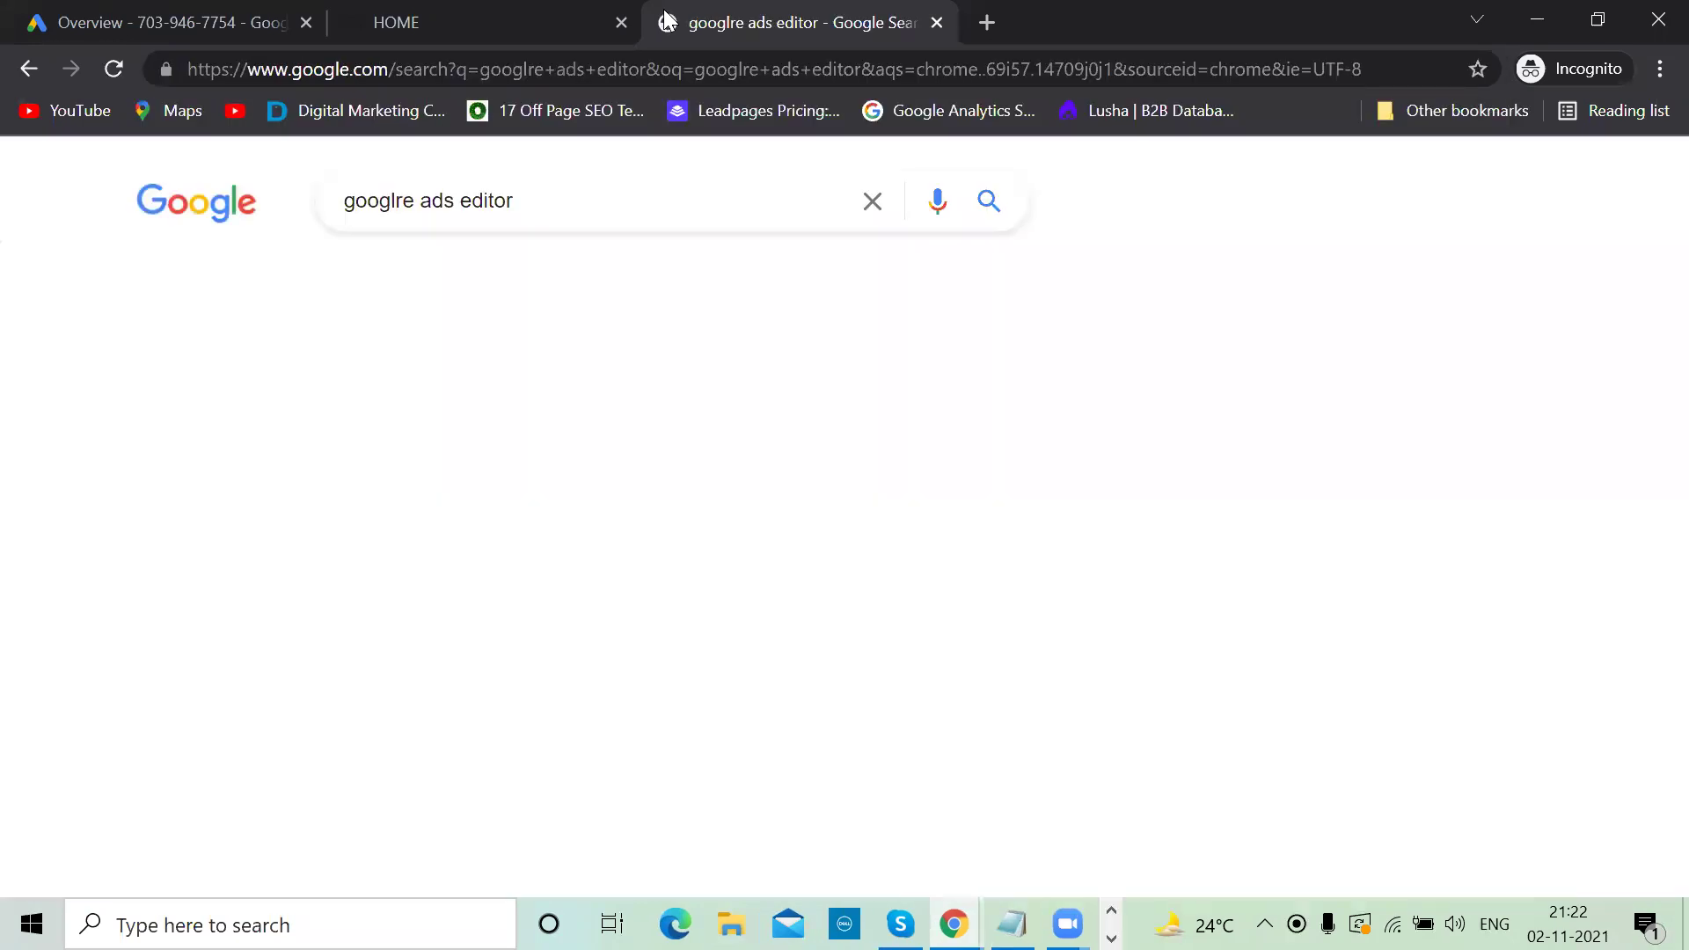
Compare the Google Ads Editor results with the Google Ads overview, ending on the overview
{"action": "left_click", "coordinate": [211, 13]}
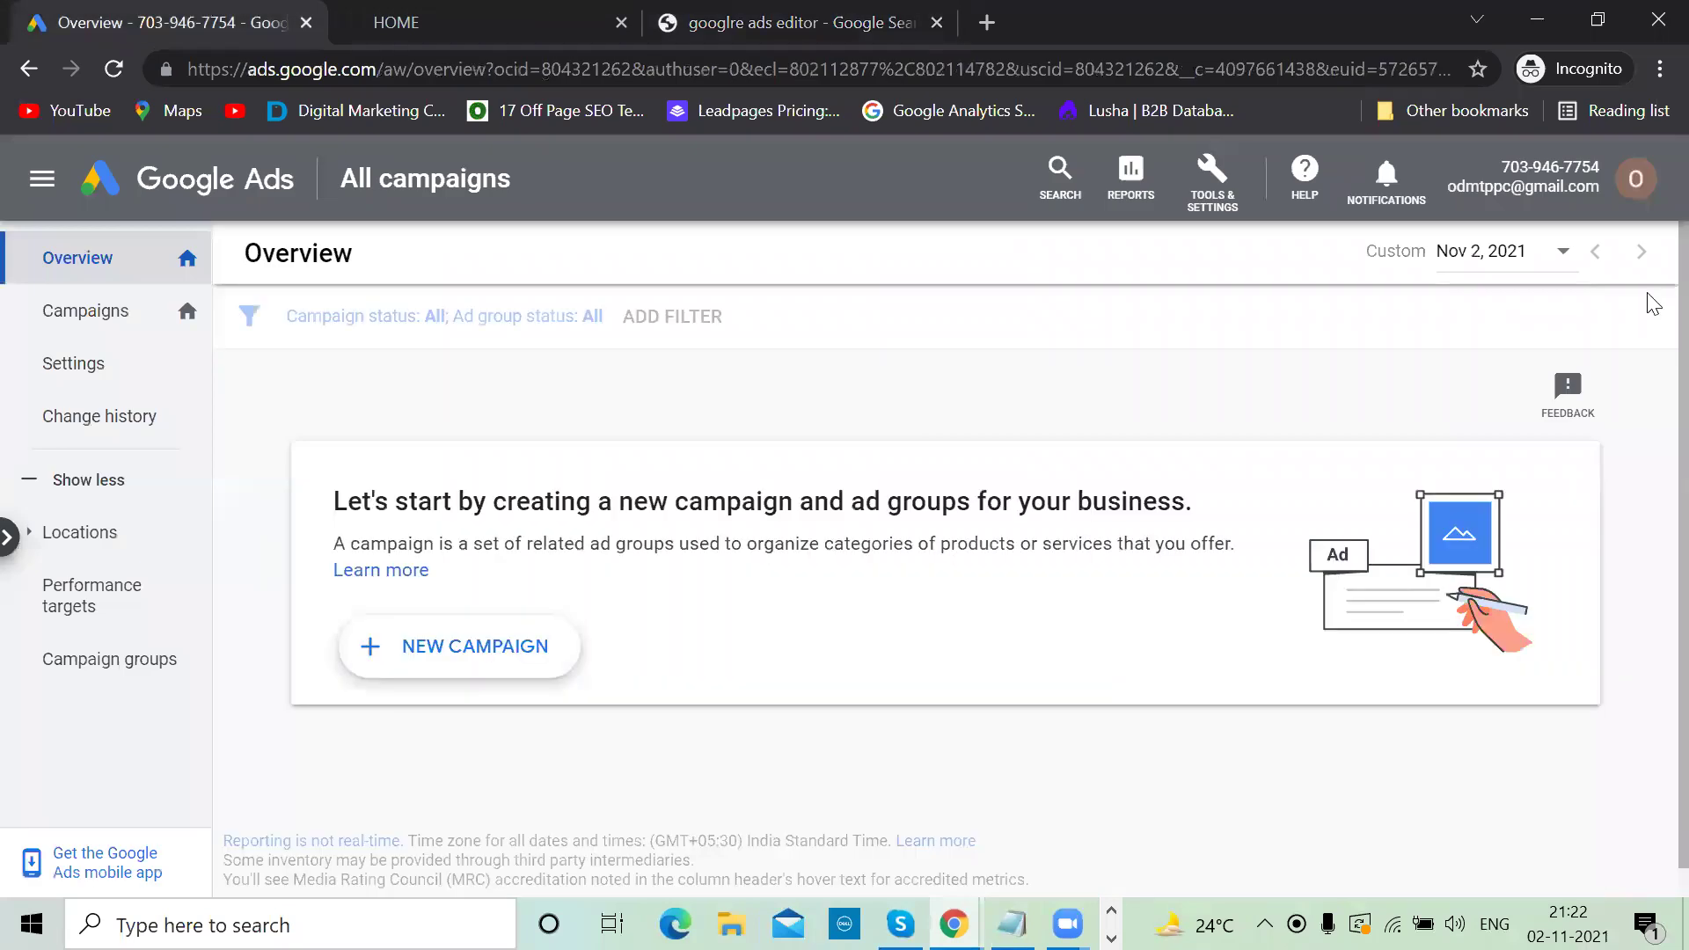
{"action": "left_click", "coordinate": [836, 12]}
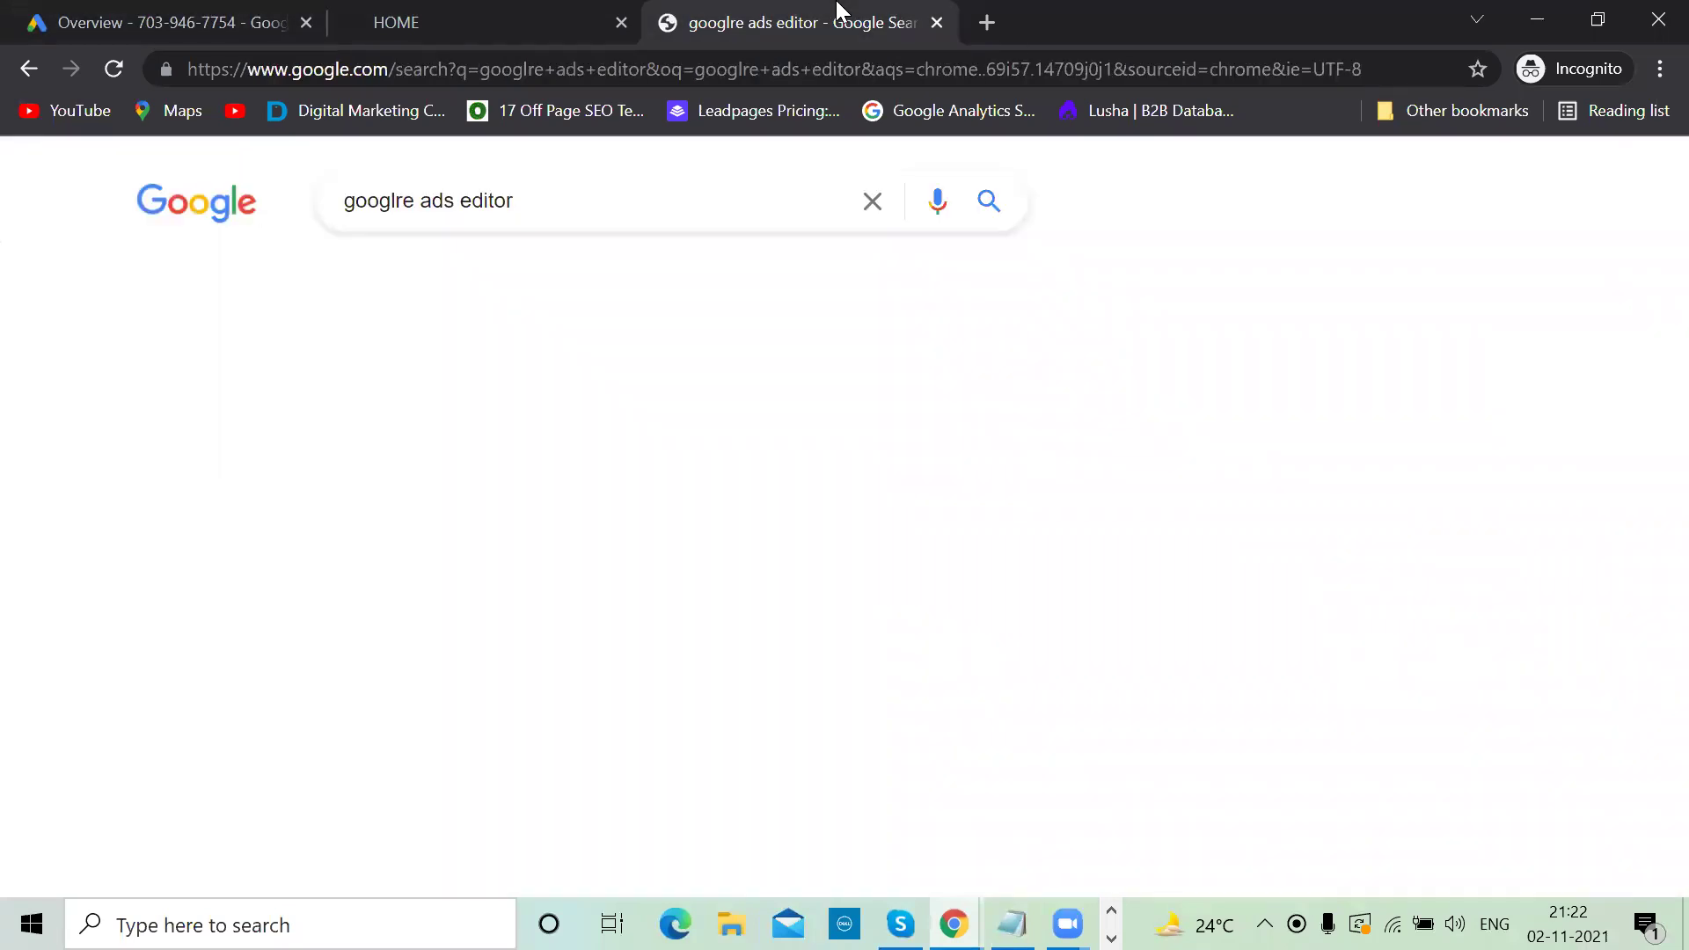
{"action": "left_click", "coordinate": [170, 11]}
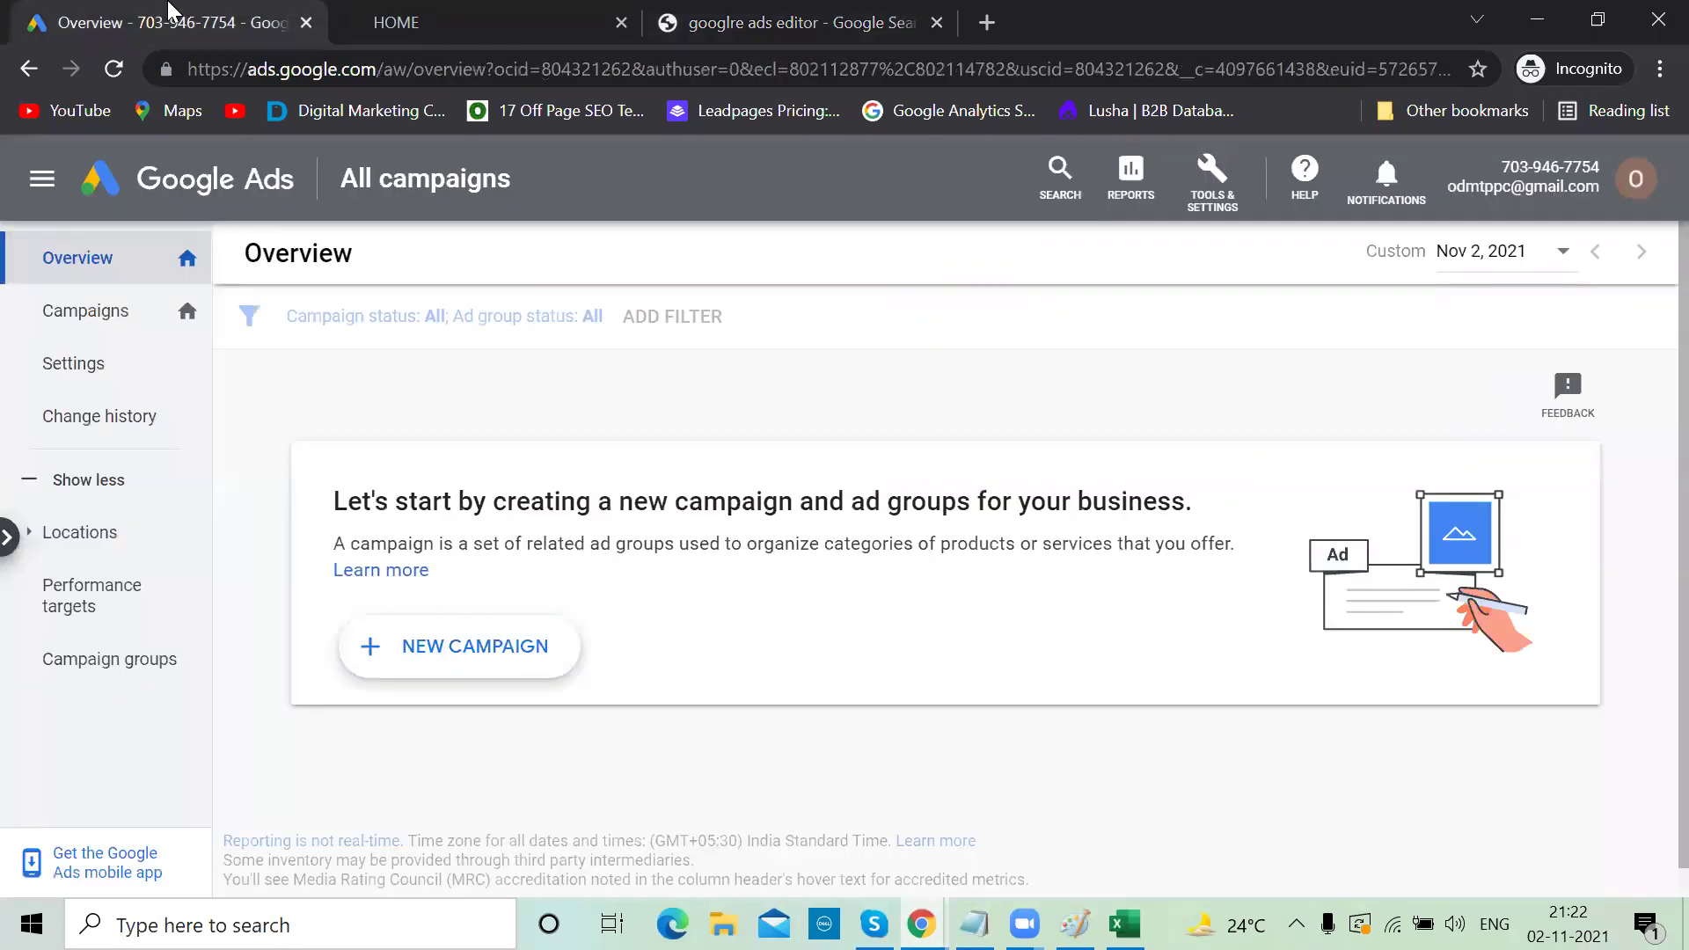
{"action": "left_click", "coordinate": [708, 18]}
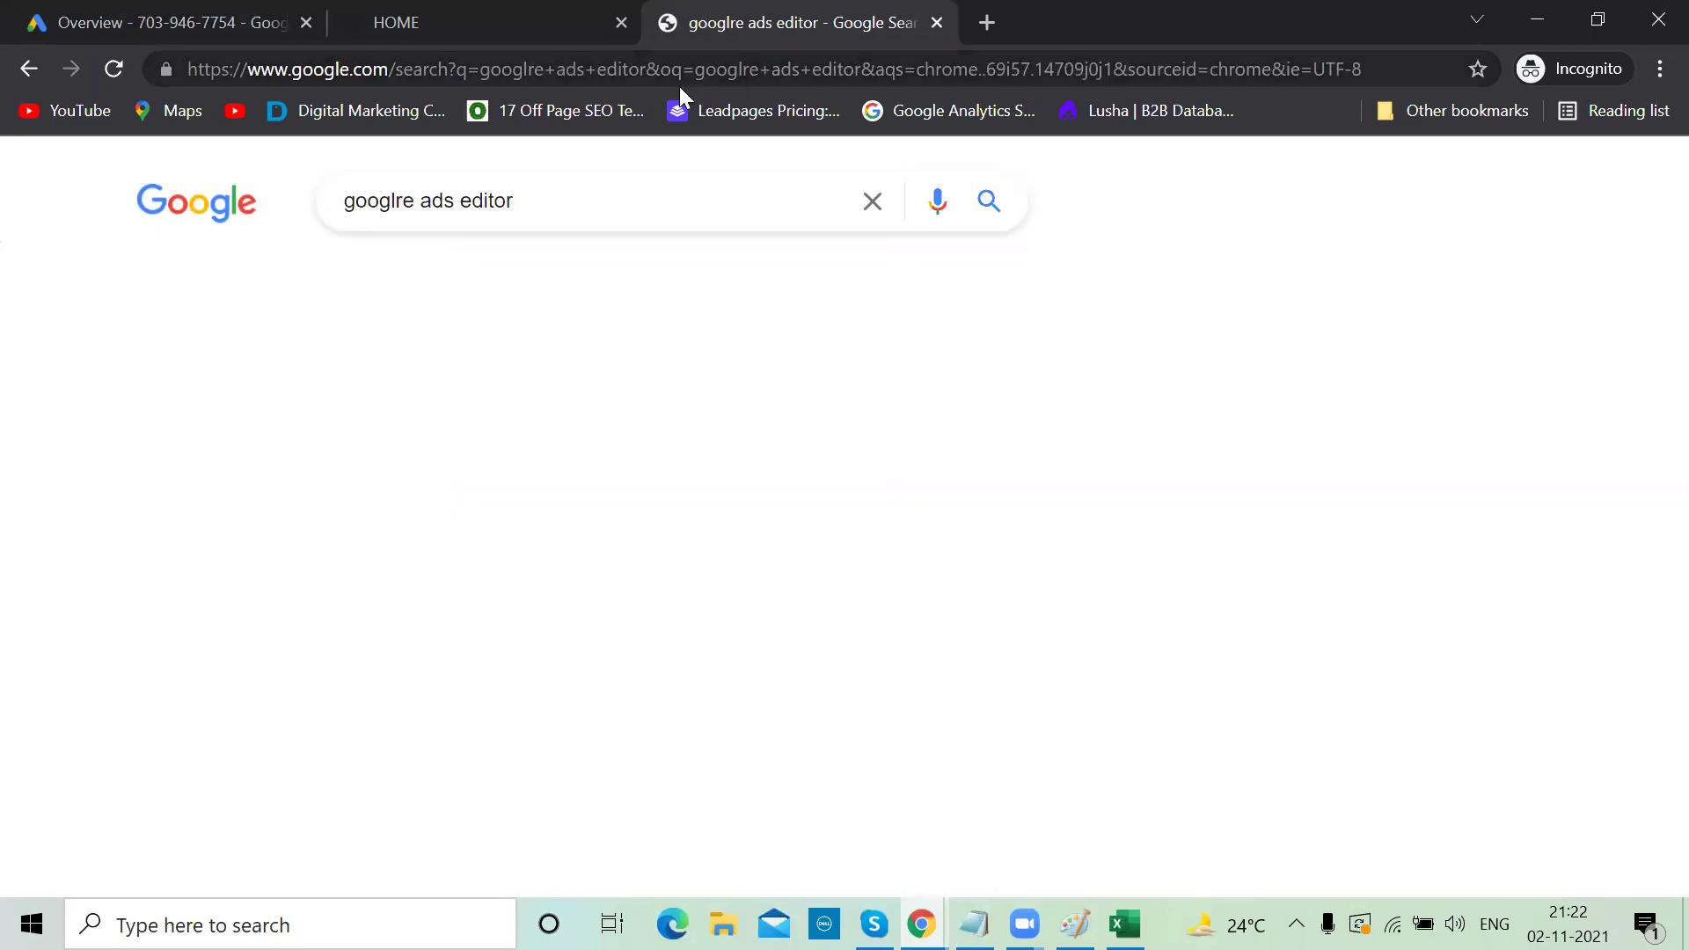
{"action": "left_click", "coordinate": [994, 208]}
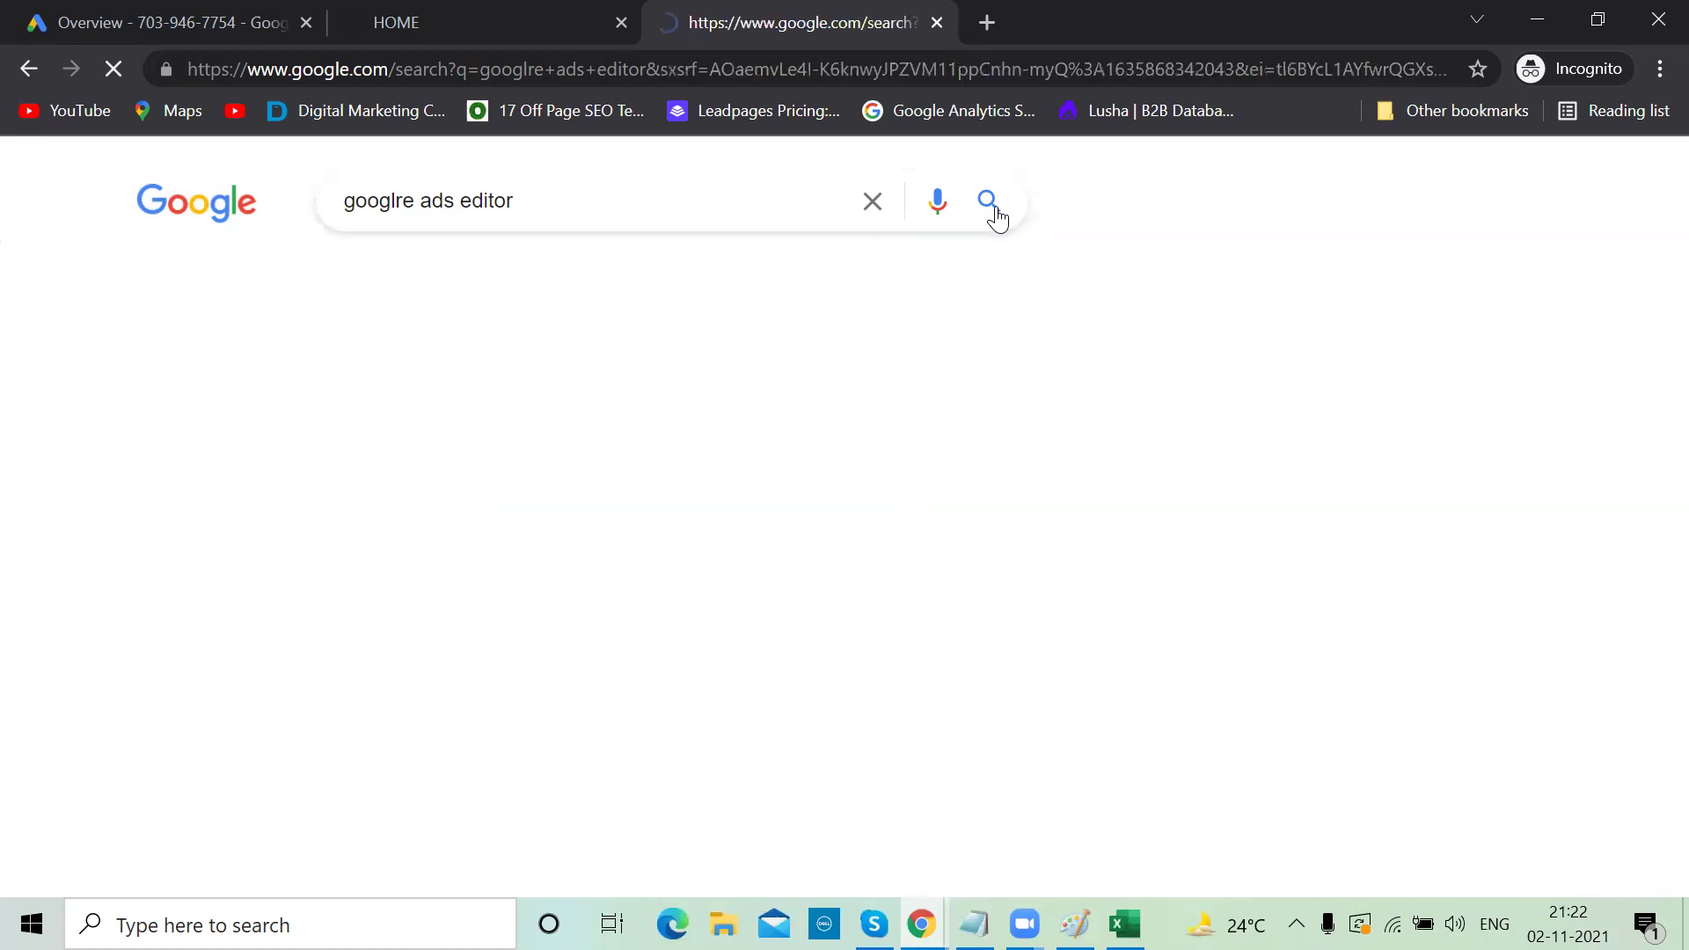
{"action": "scroll", "coordinate": [724, 470], "scroll_direction": "down", "scroll_amount": 2}
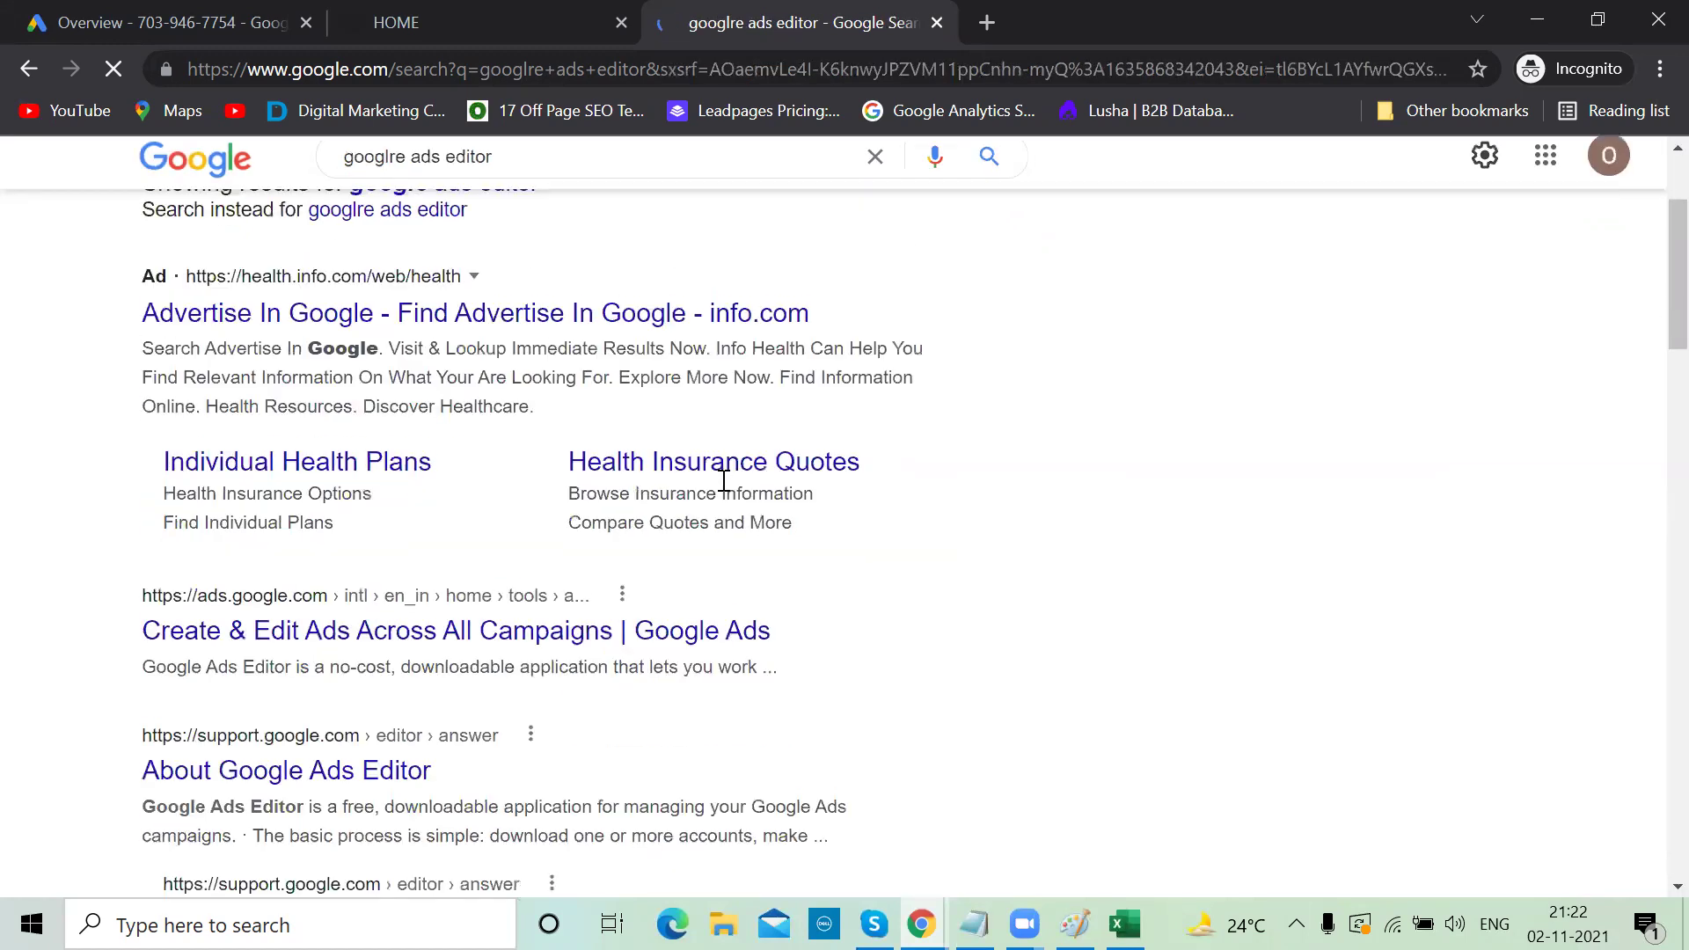
{"action": "left_click", "coordinate": [501, 13]}
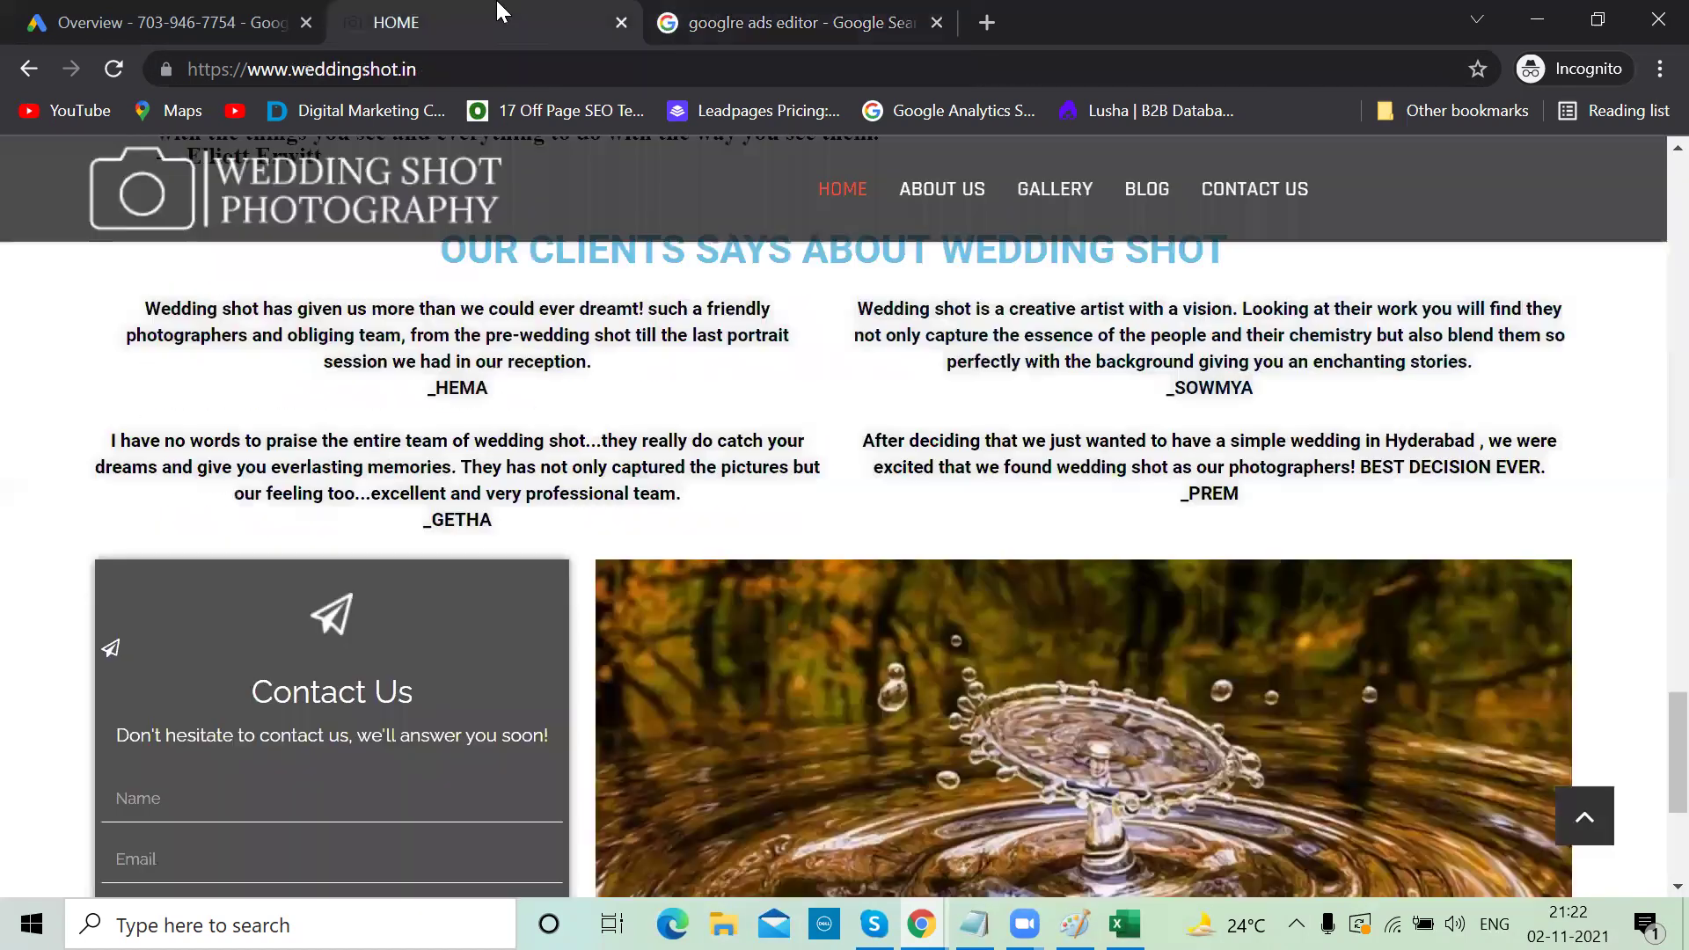
{"action": "left_click", "coordinate": [128, 10]}
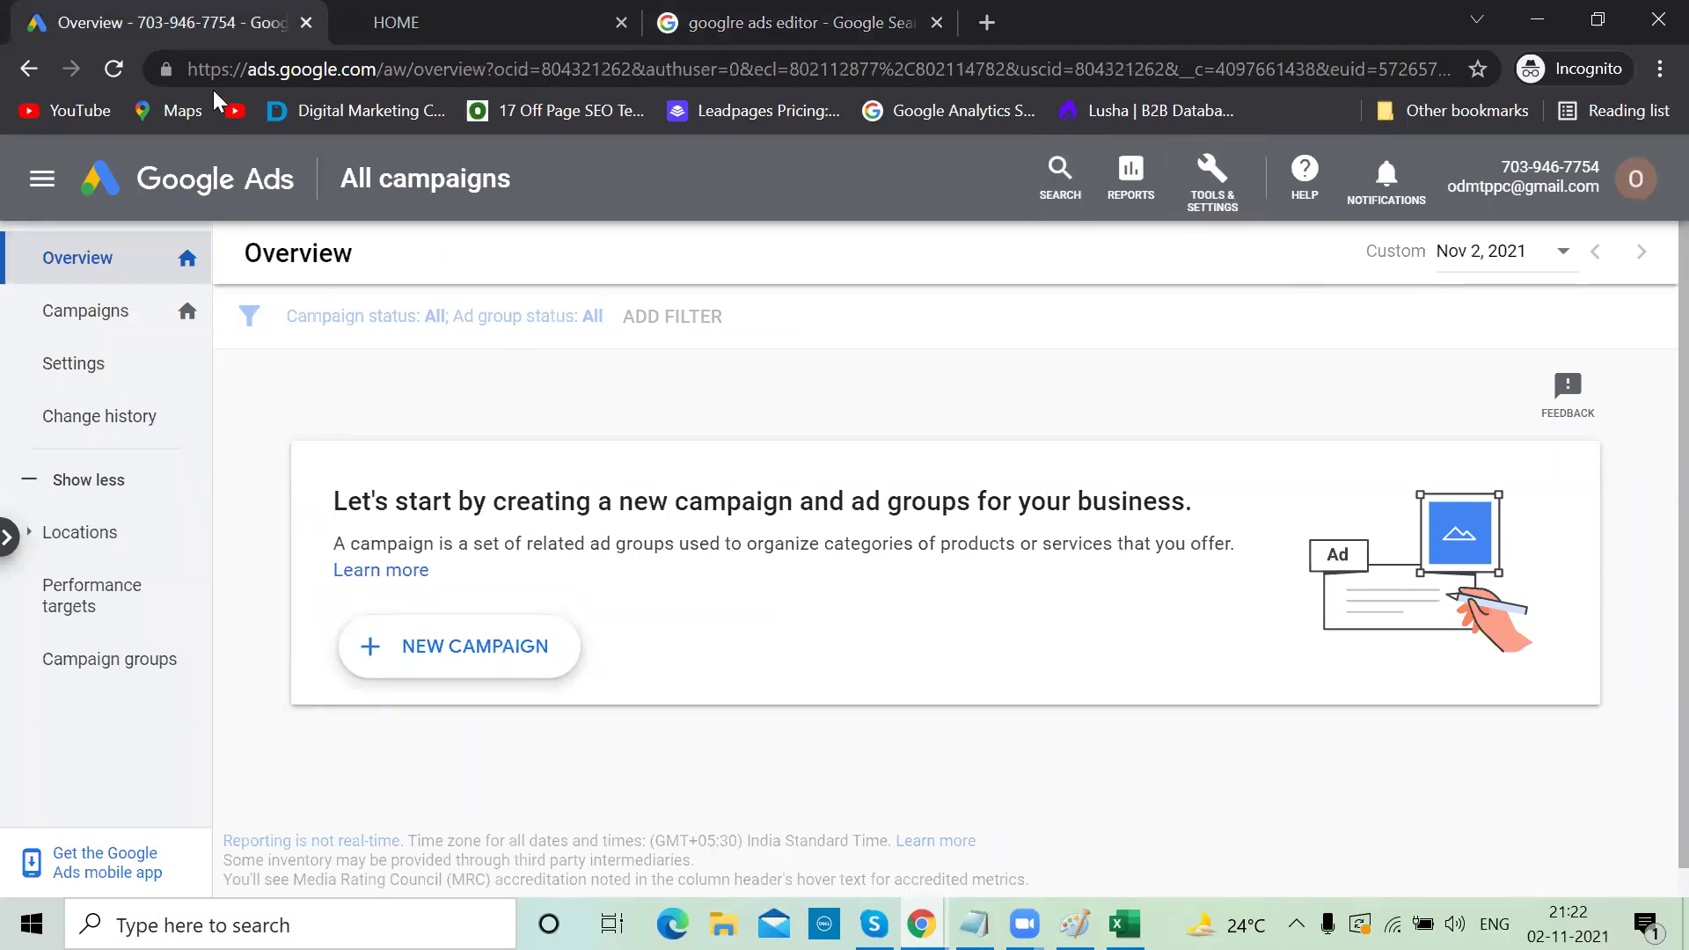
Reload Google Ads to show the Wedding Client account and check the linked accounts list
{"action": "left_click", "coordinate": [114, 69]}
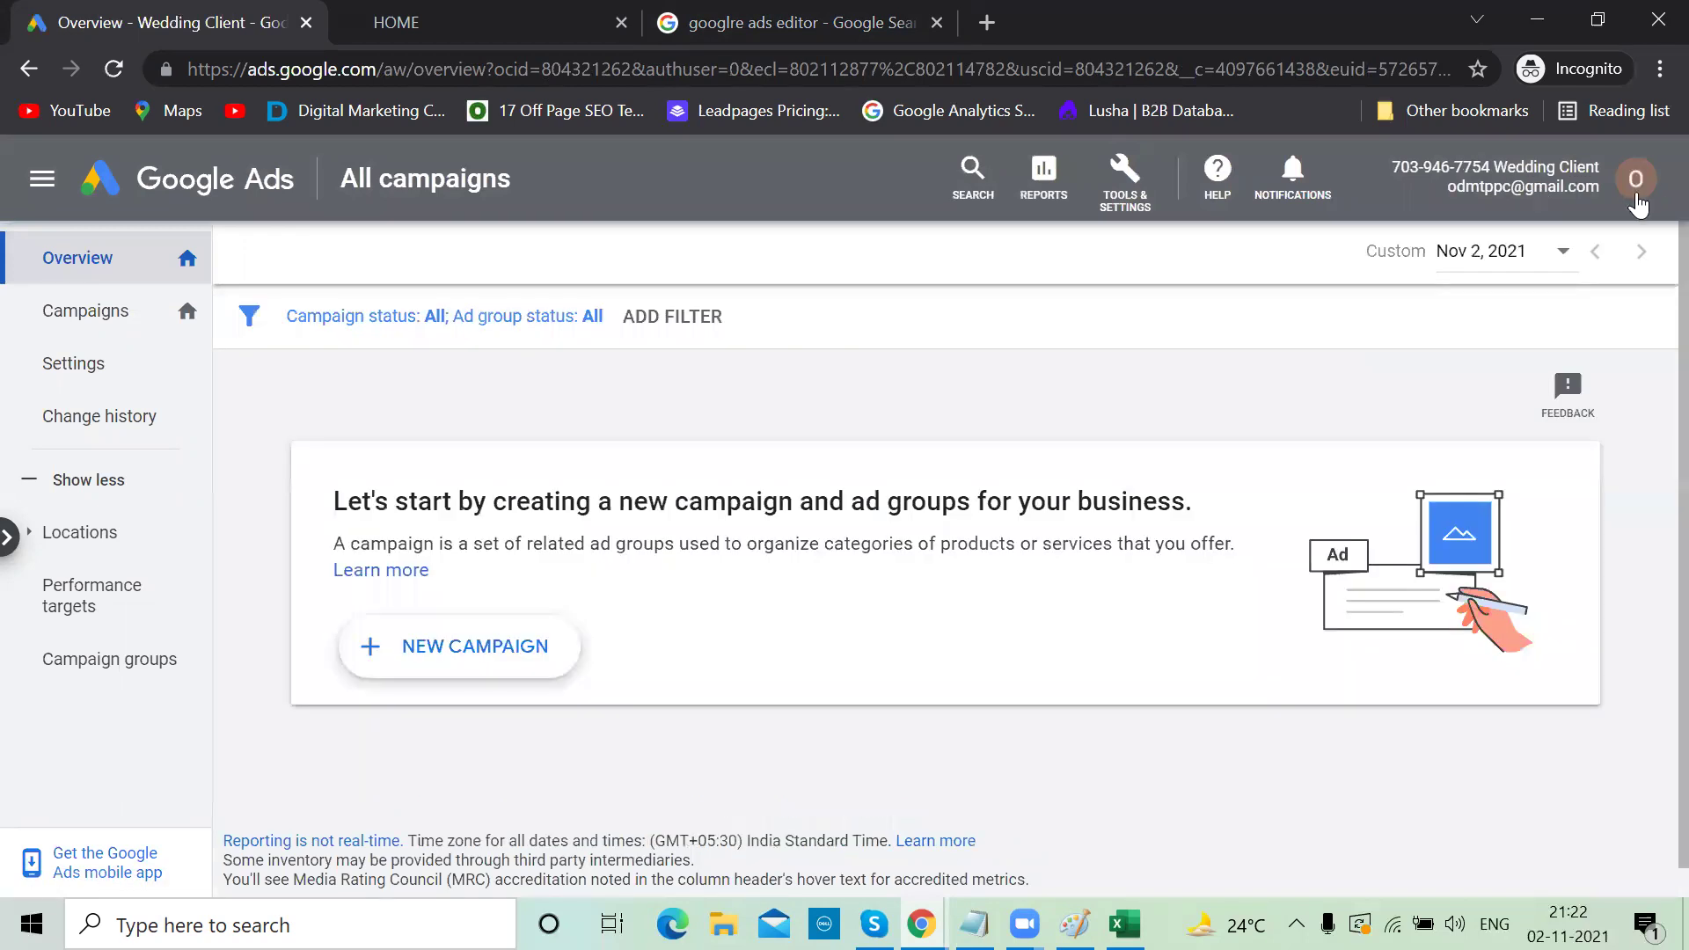
{"action": "left_click", "coordinate": [1638, 187]}
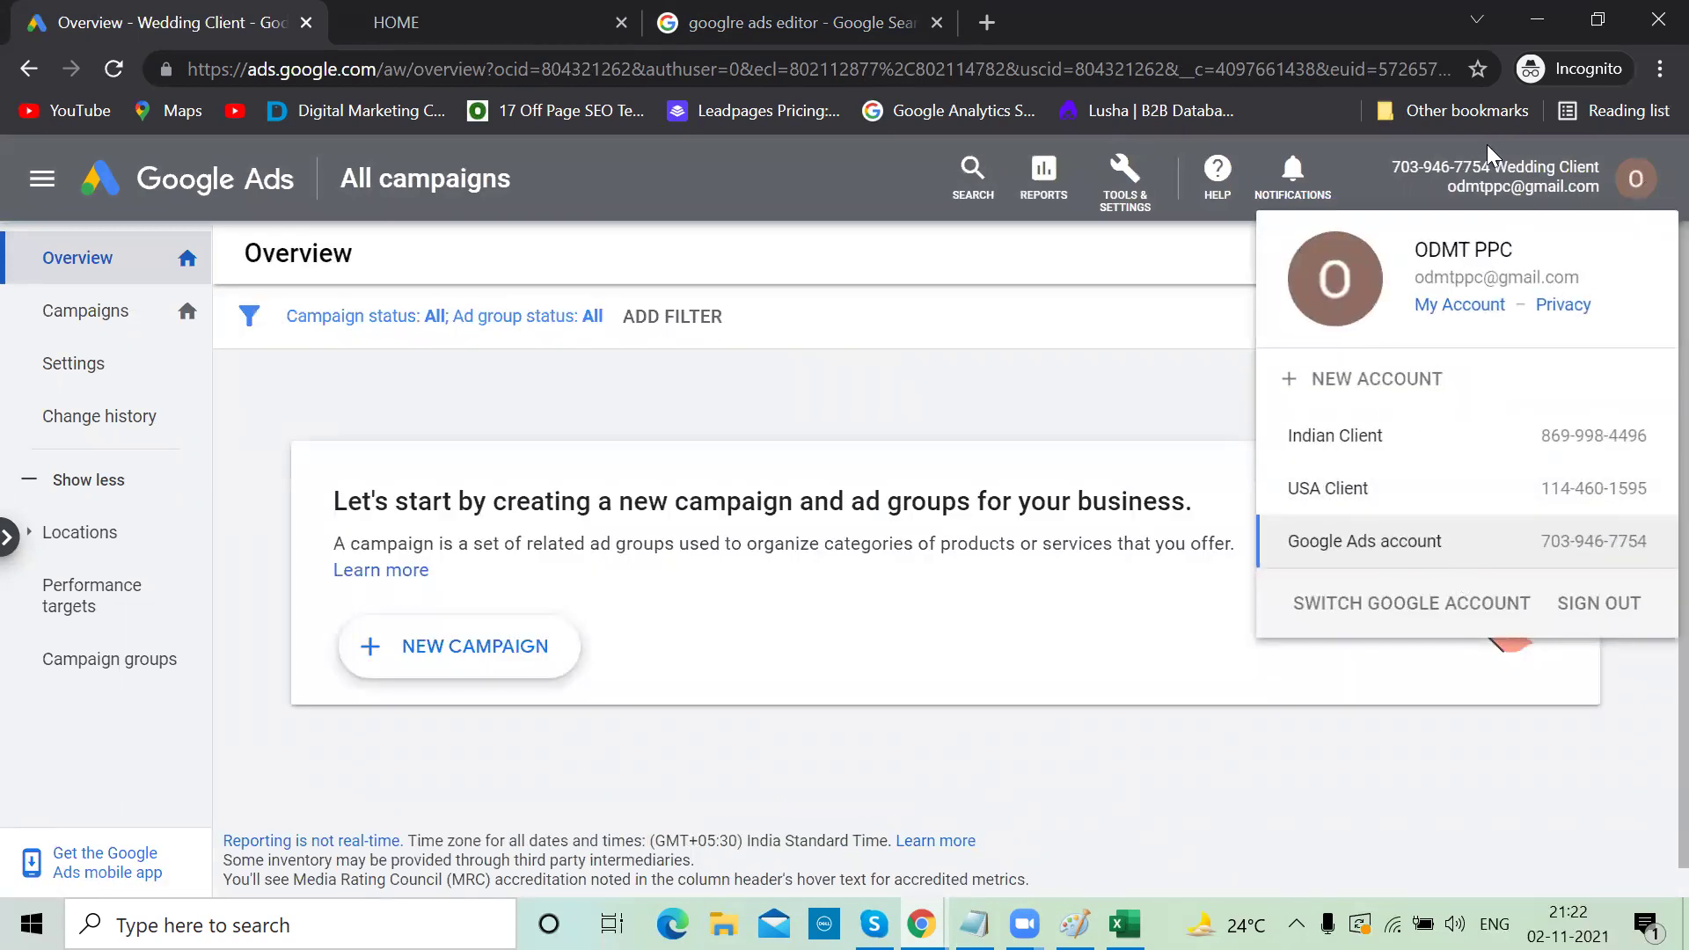
{"action": "left_click", "coordinate": [1079, 346]}
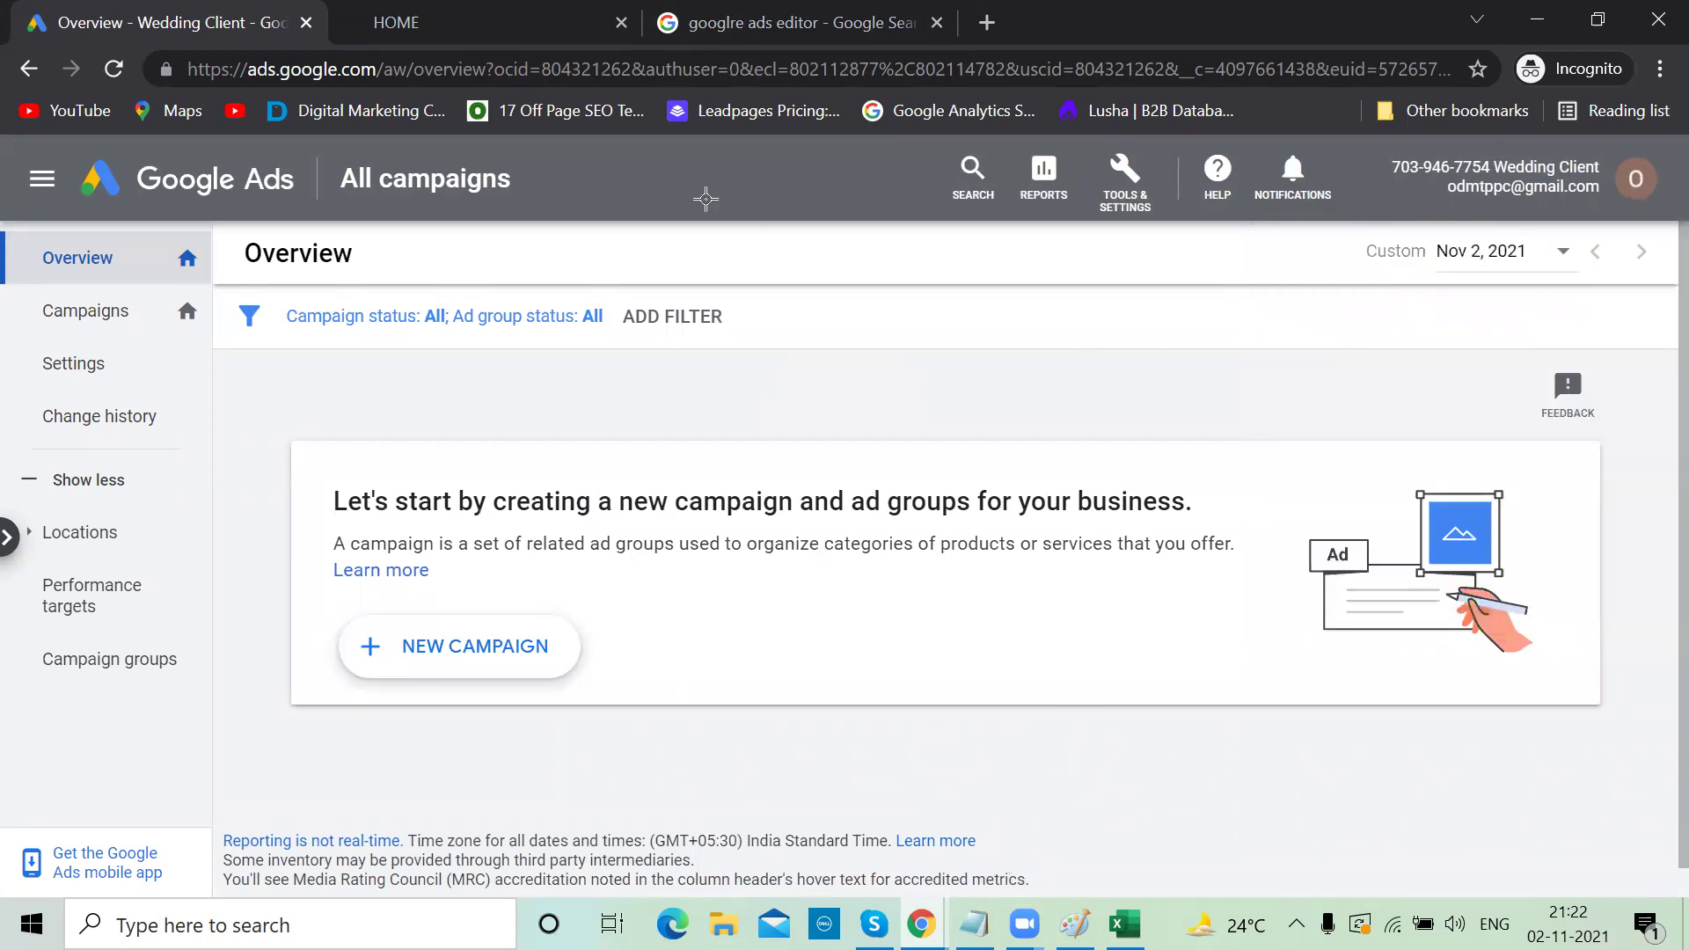
{"action": "key", "text": "alt+Tab"}
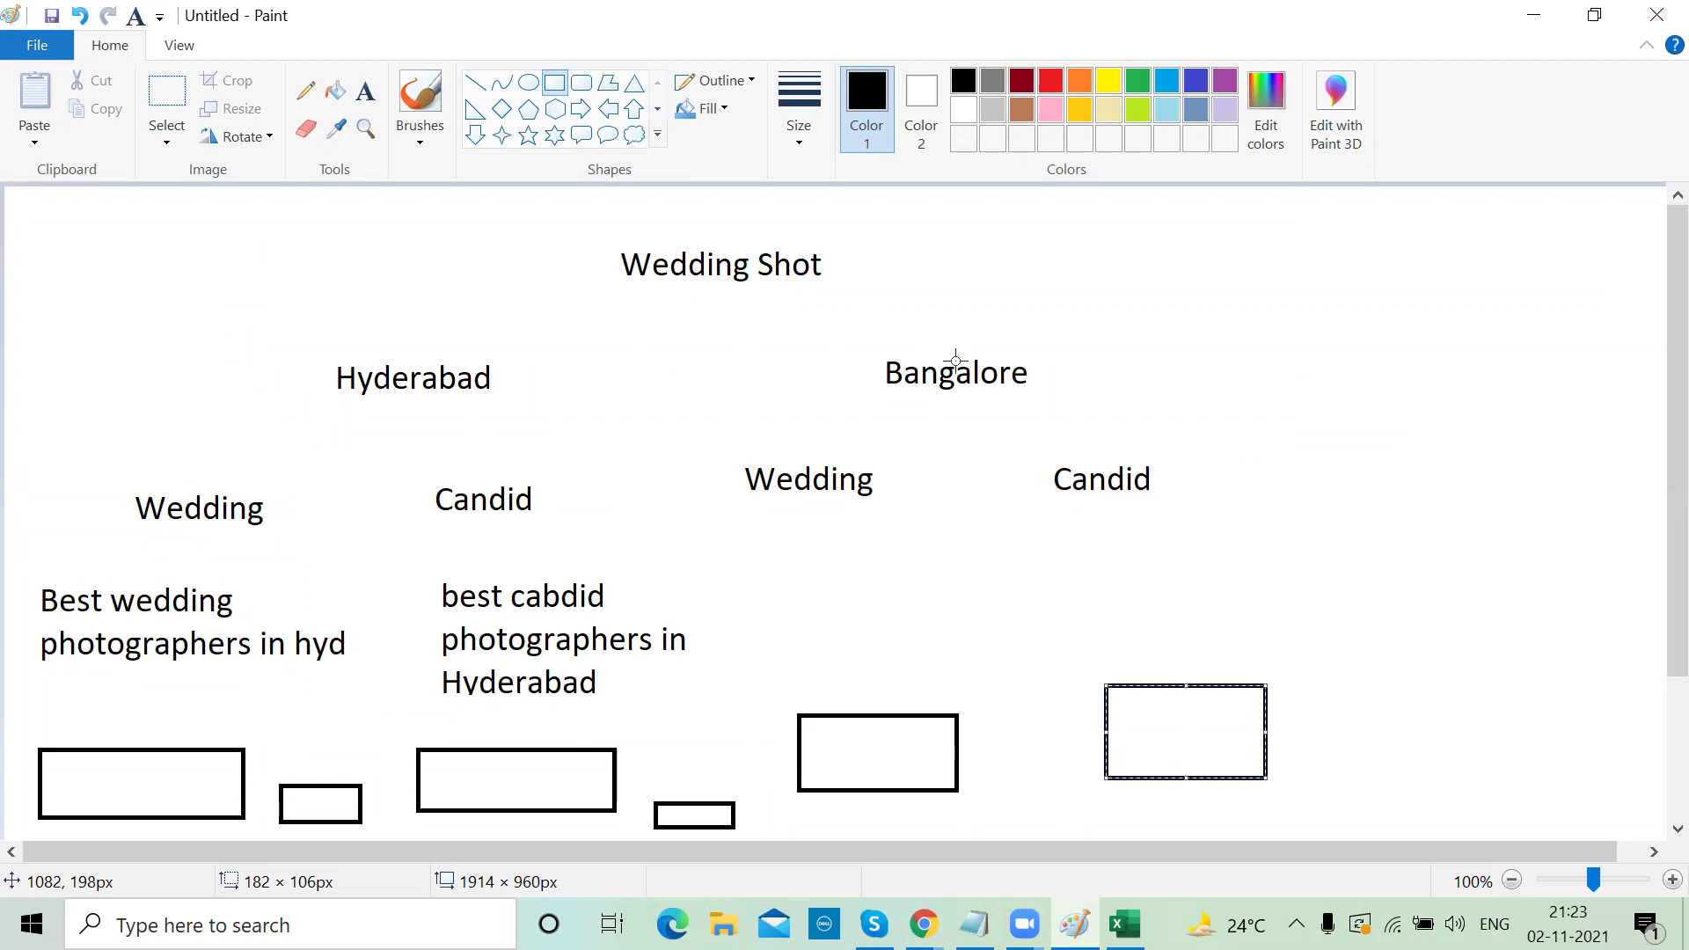
{"action": "left_click", "coordinate": [1533, 15]}
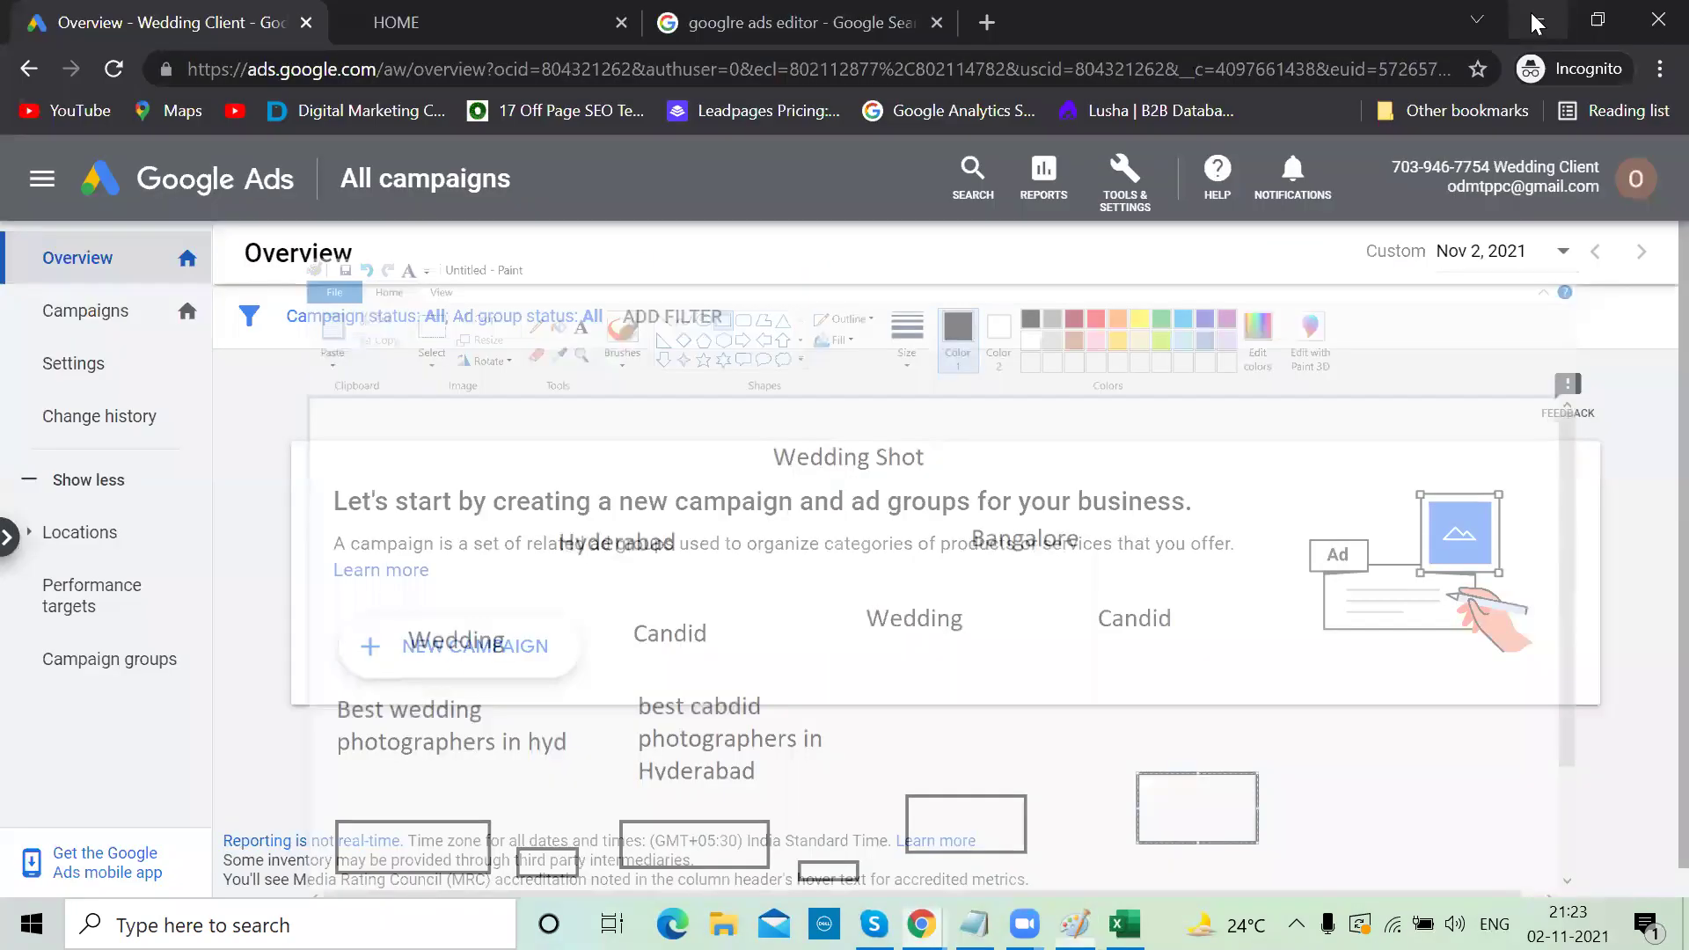
Create a new Search campaign without goal guidance, skipping the feedback survey
{"action": "left_click", "coordinate": [99, 337]}
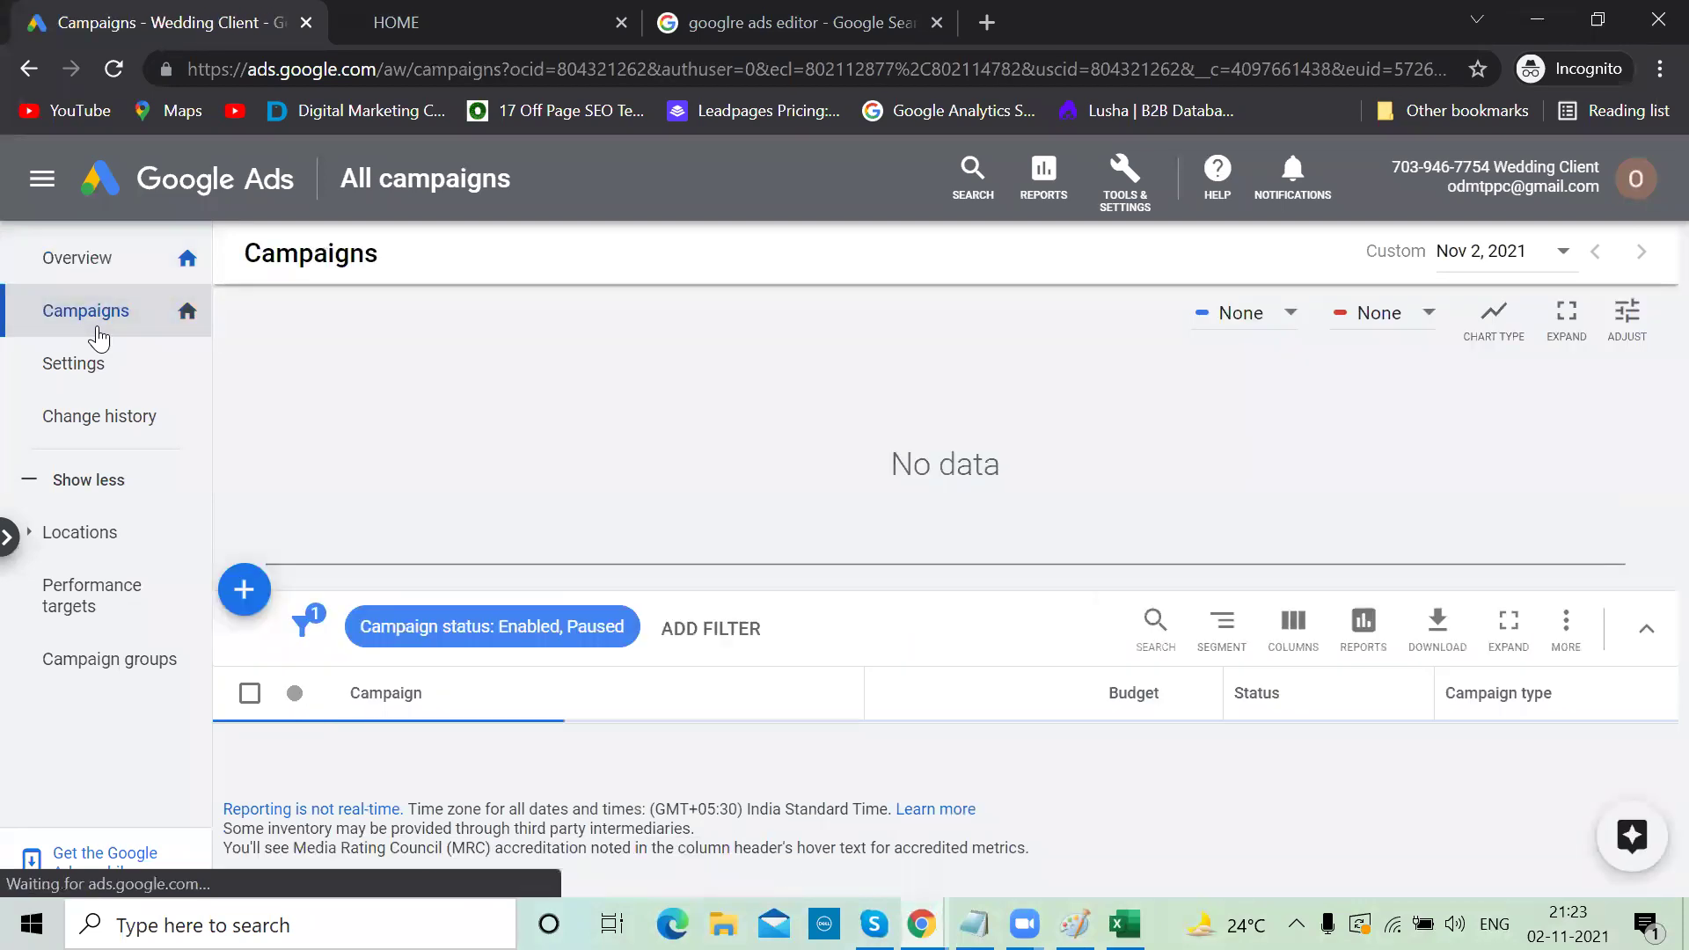
{"action": "left_click", "coordinate": [247, 605]}
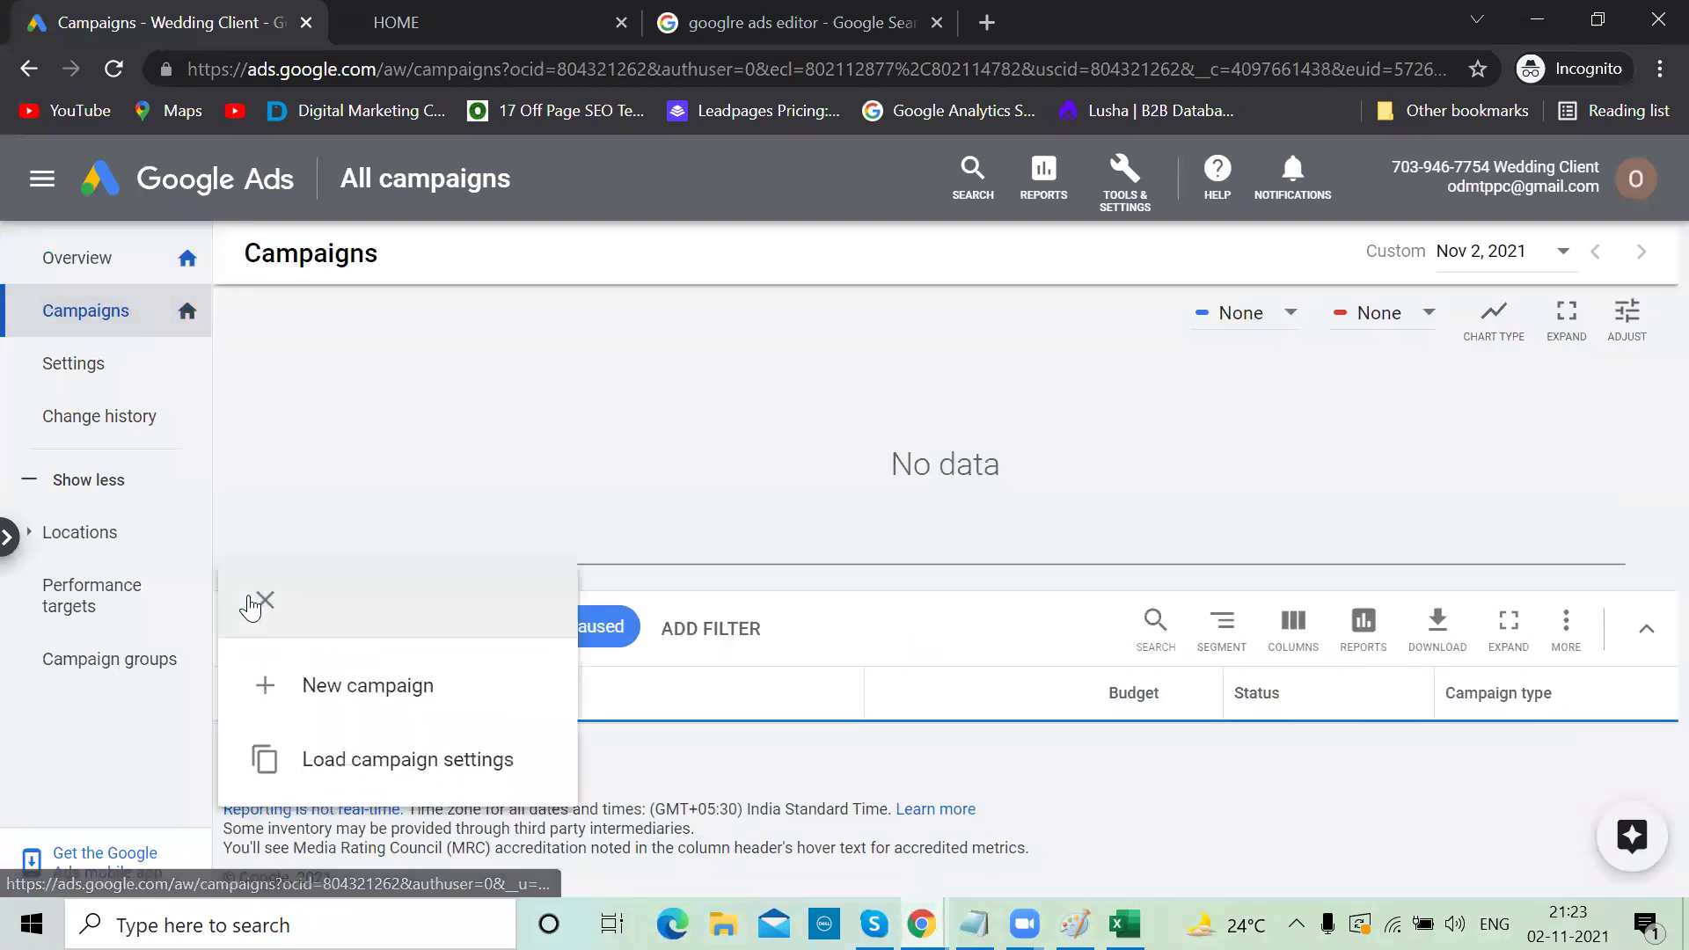
{"action": "left_click", "coordinate": [340, 695]}
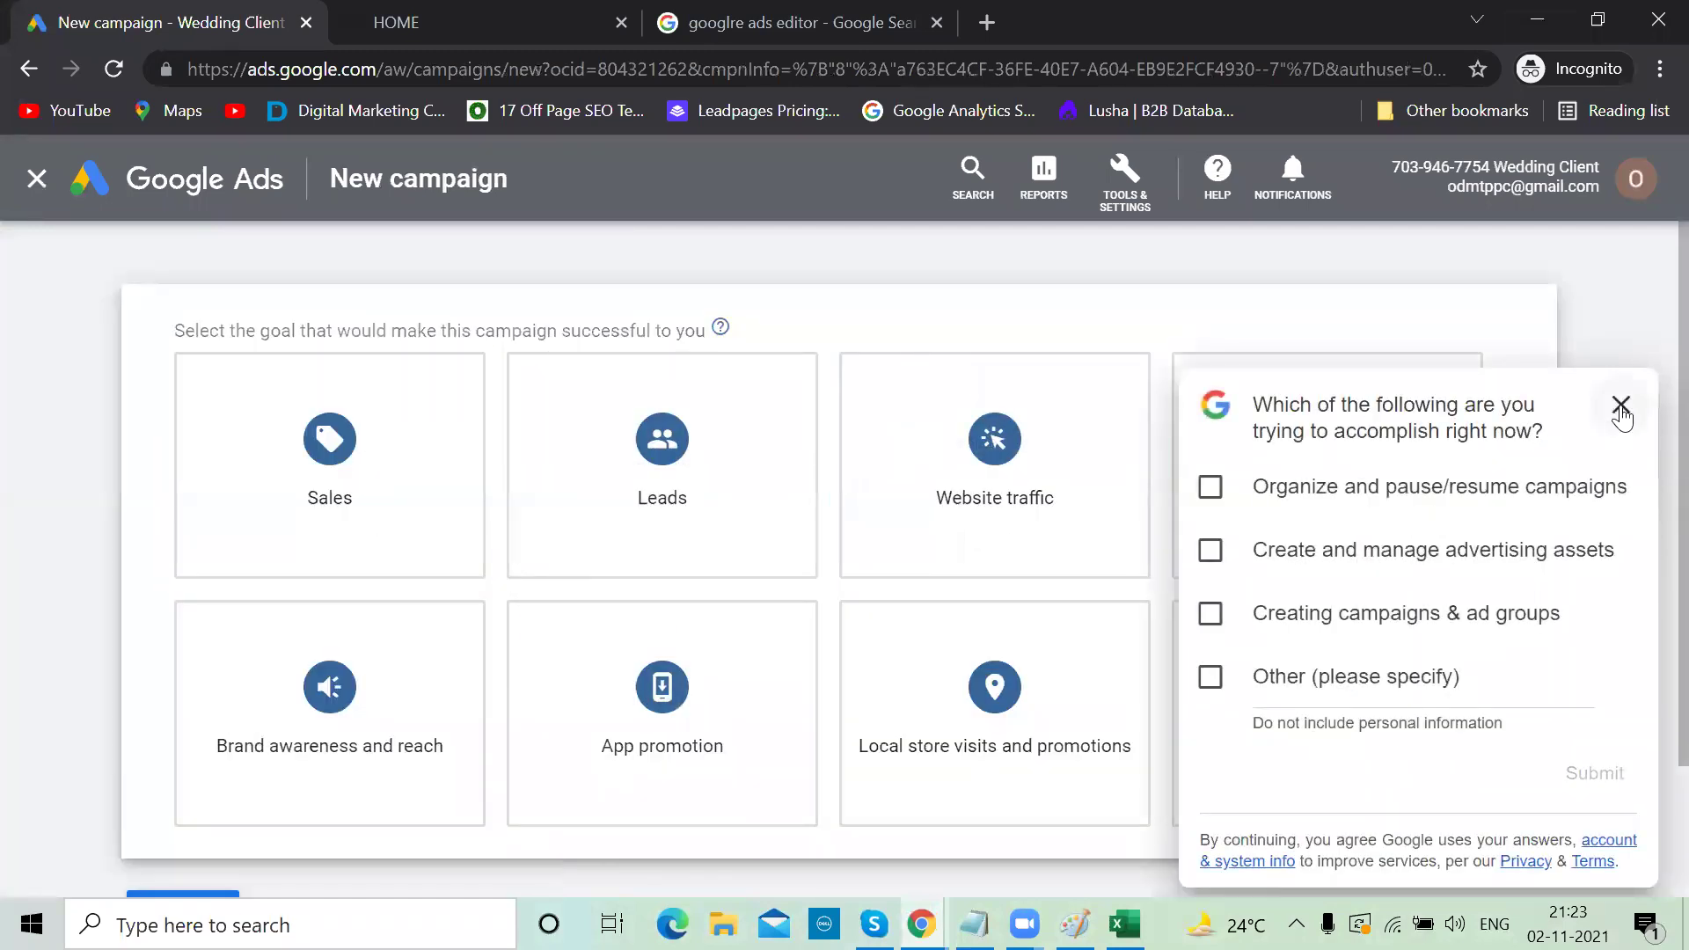
{"action": "left_click", "coordinate": [1621, 405]}
{"action": "scroll", "coordinate": [1623, 409], "scroll_direction": "down", "scroll_amount": 2}
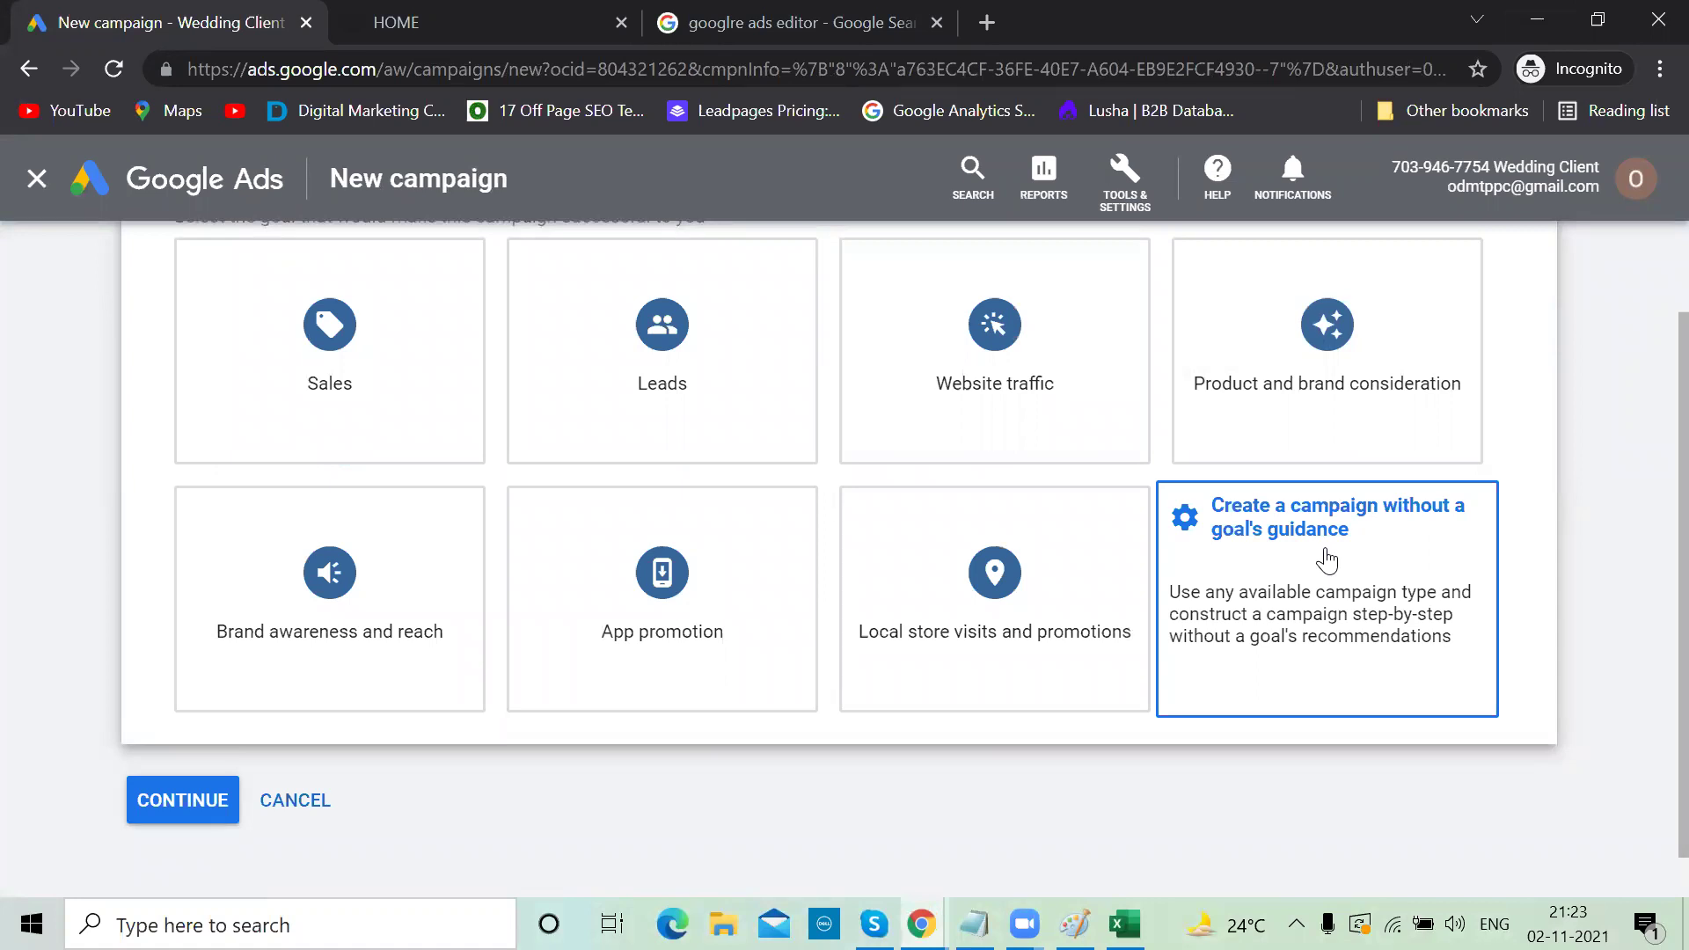
{"action": "left_click", "coordinate": [1328, 561]}
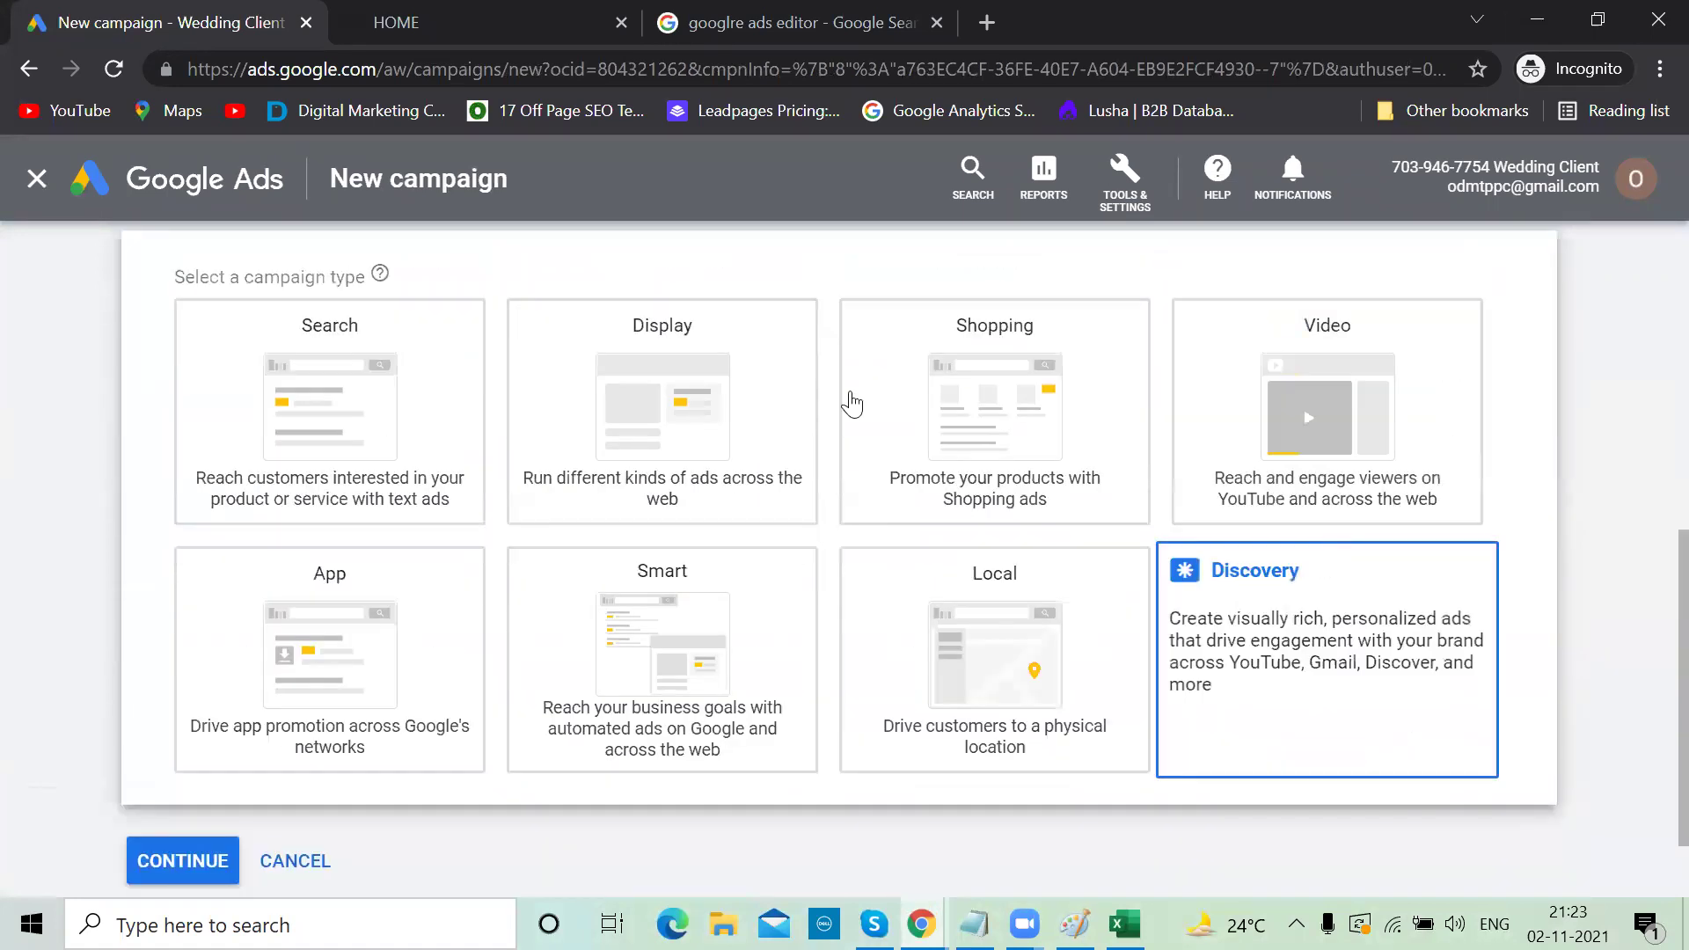
{"action": "left_click", "coordinate": [339, 374]}
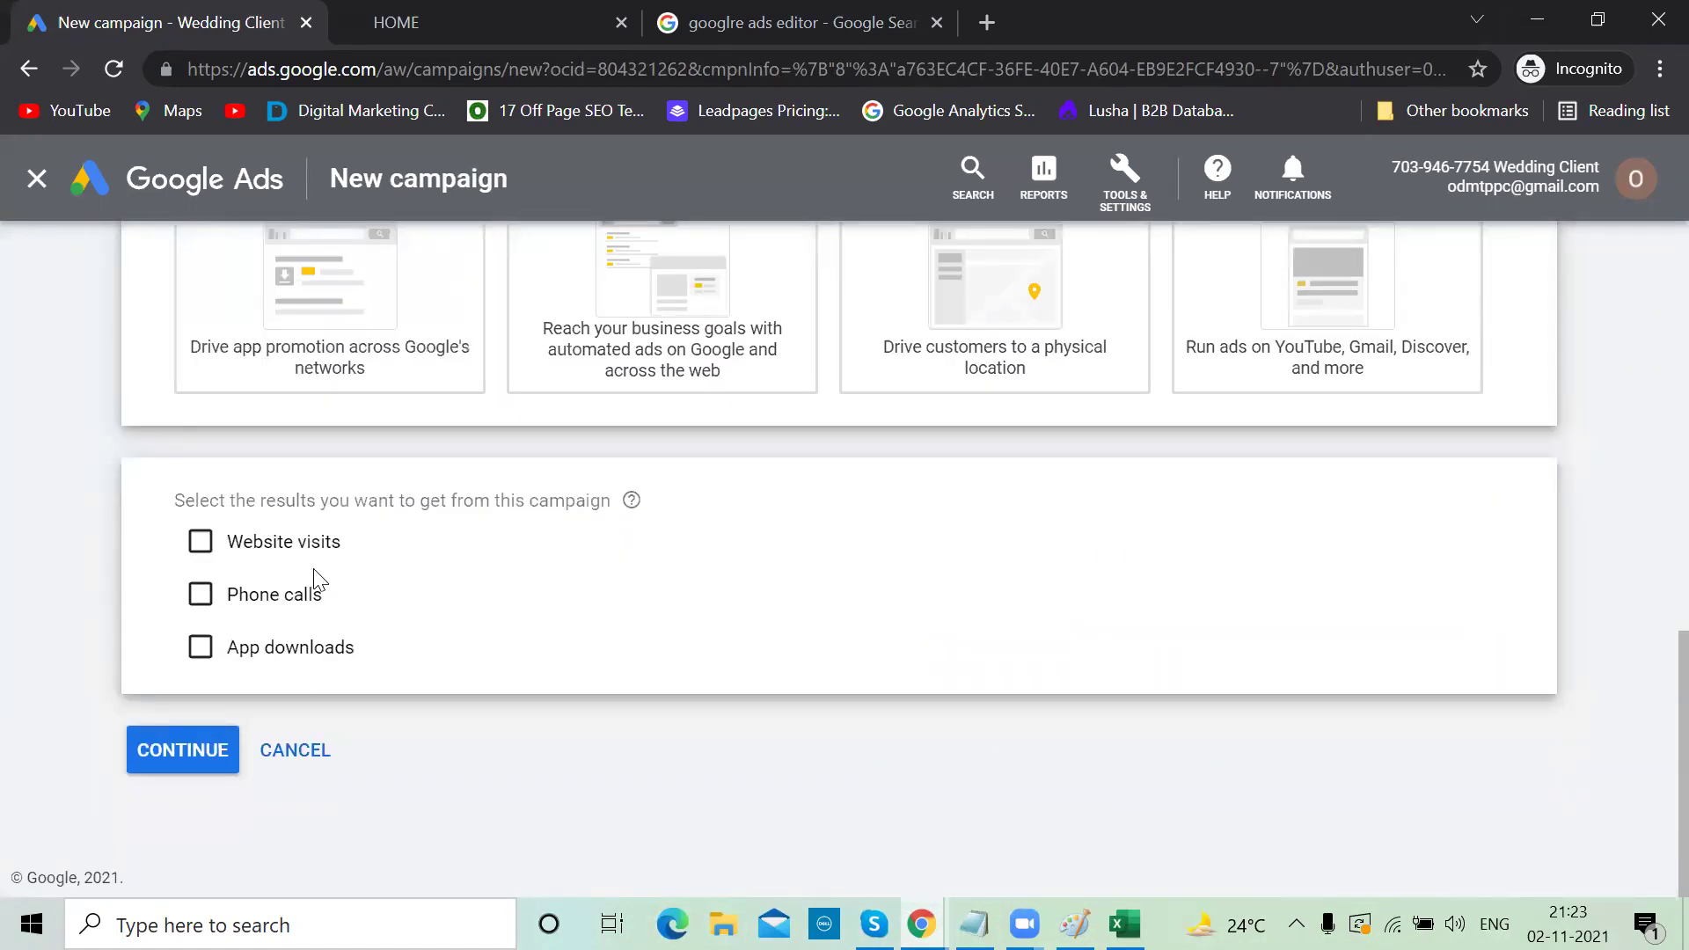
{"action": "left_click", "coordinate": [151, 746]}
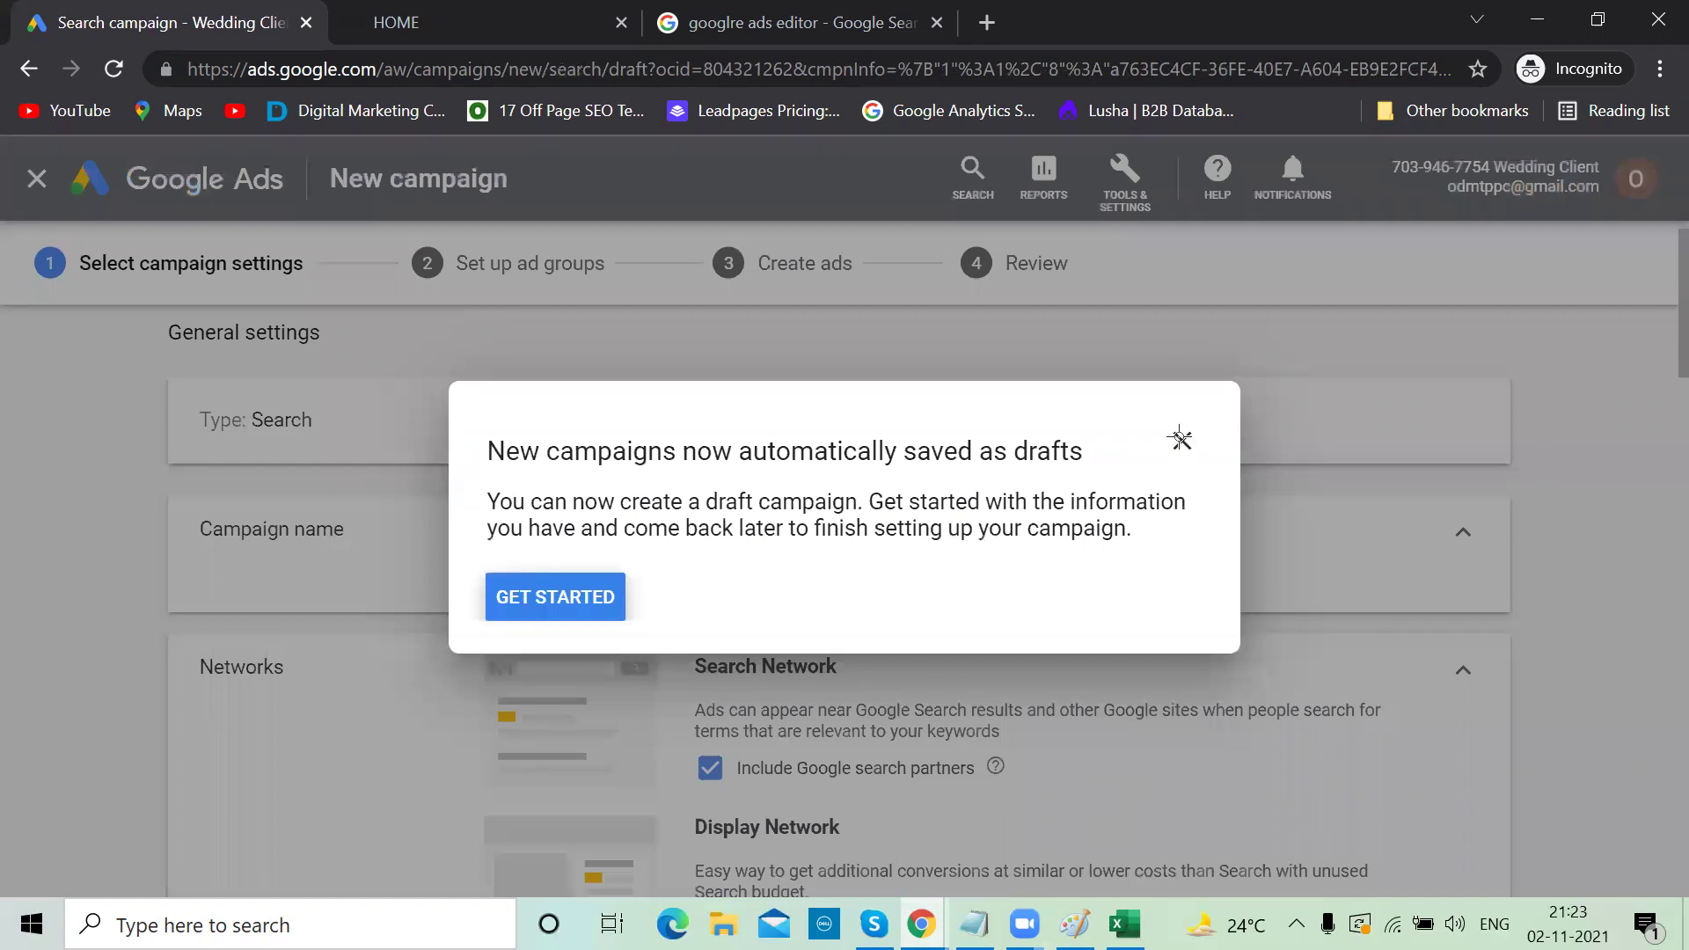
Leave the guided setup and rename the campaign from Search-1 to Hyderabad-Wedding
{"action": "left_click", "coordinate": [1180, 438]}
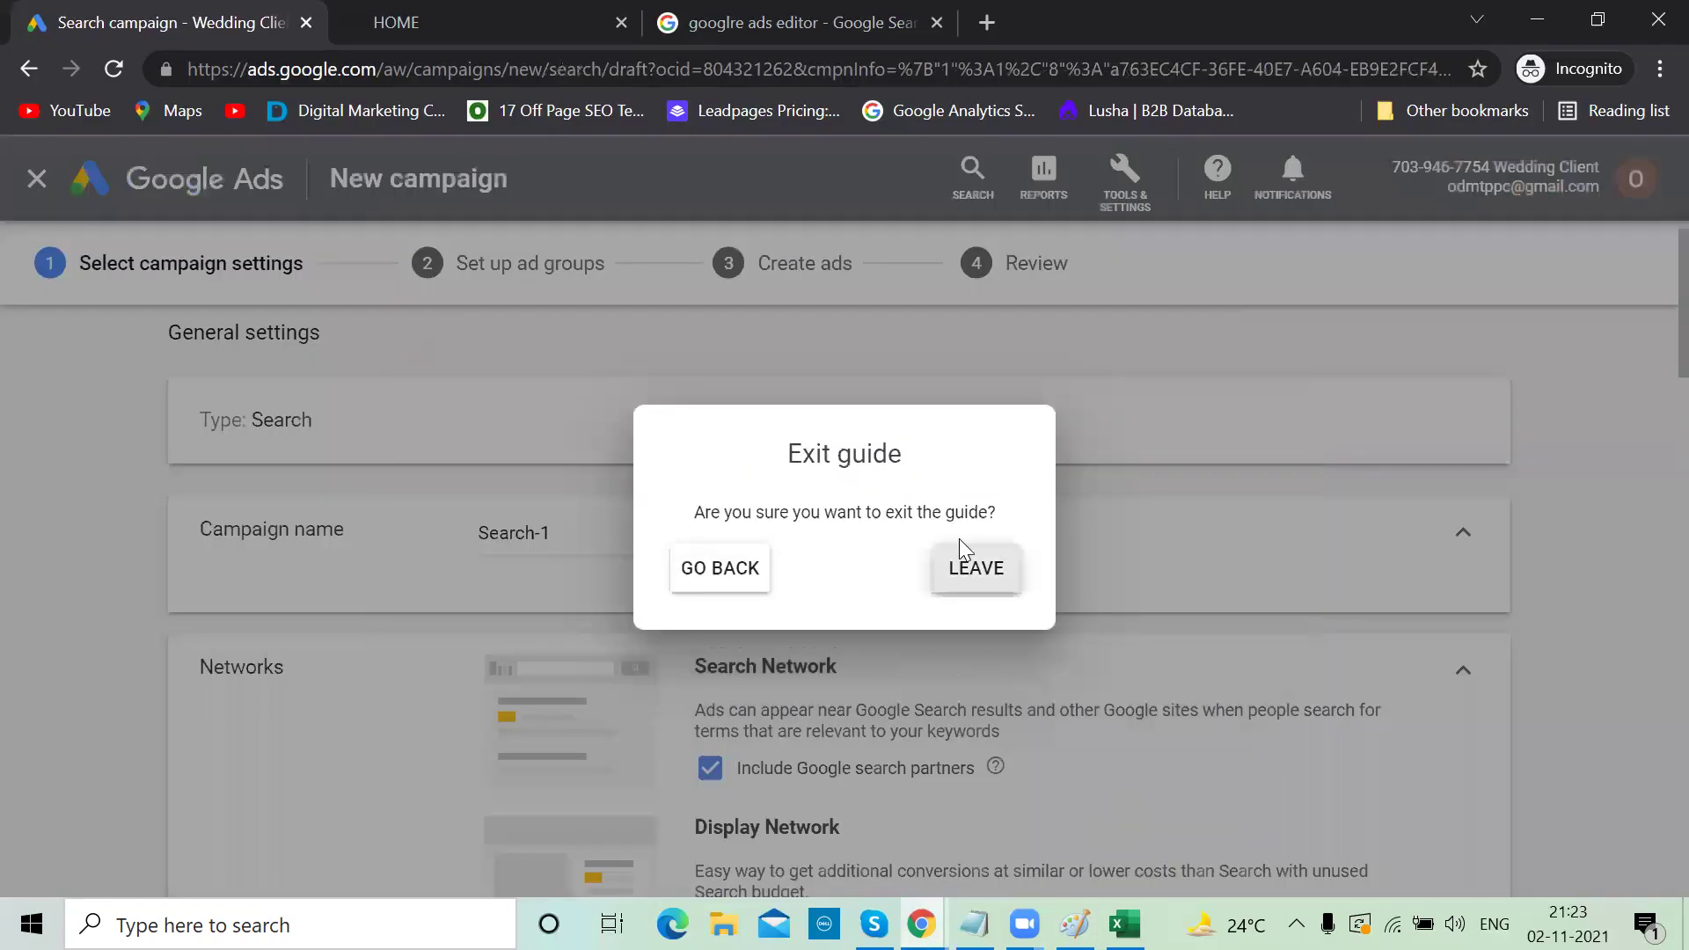
{"action": "left_click", "coordinate": [959, 540]}
{"action": "left_click", "coordinate": [601, 538]}
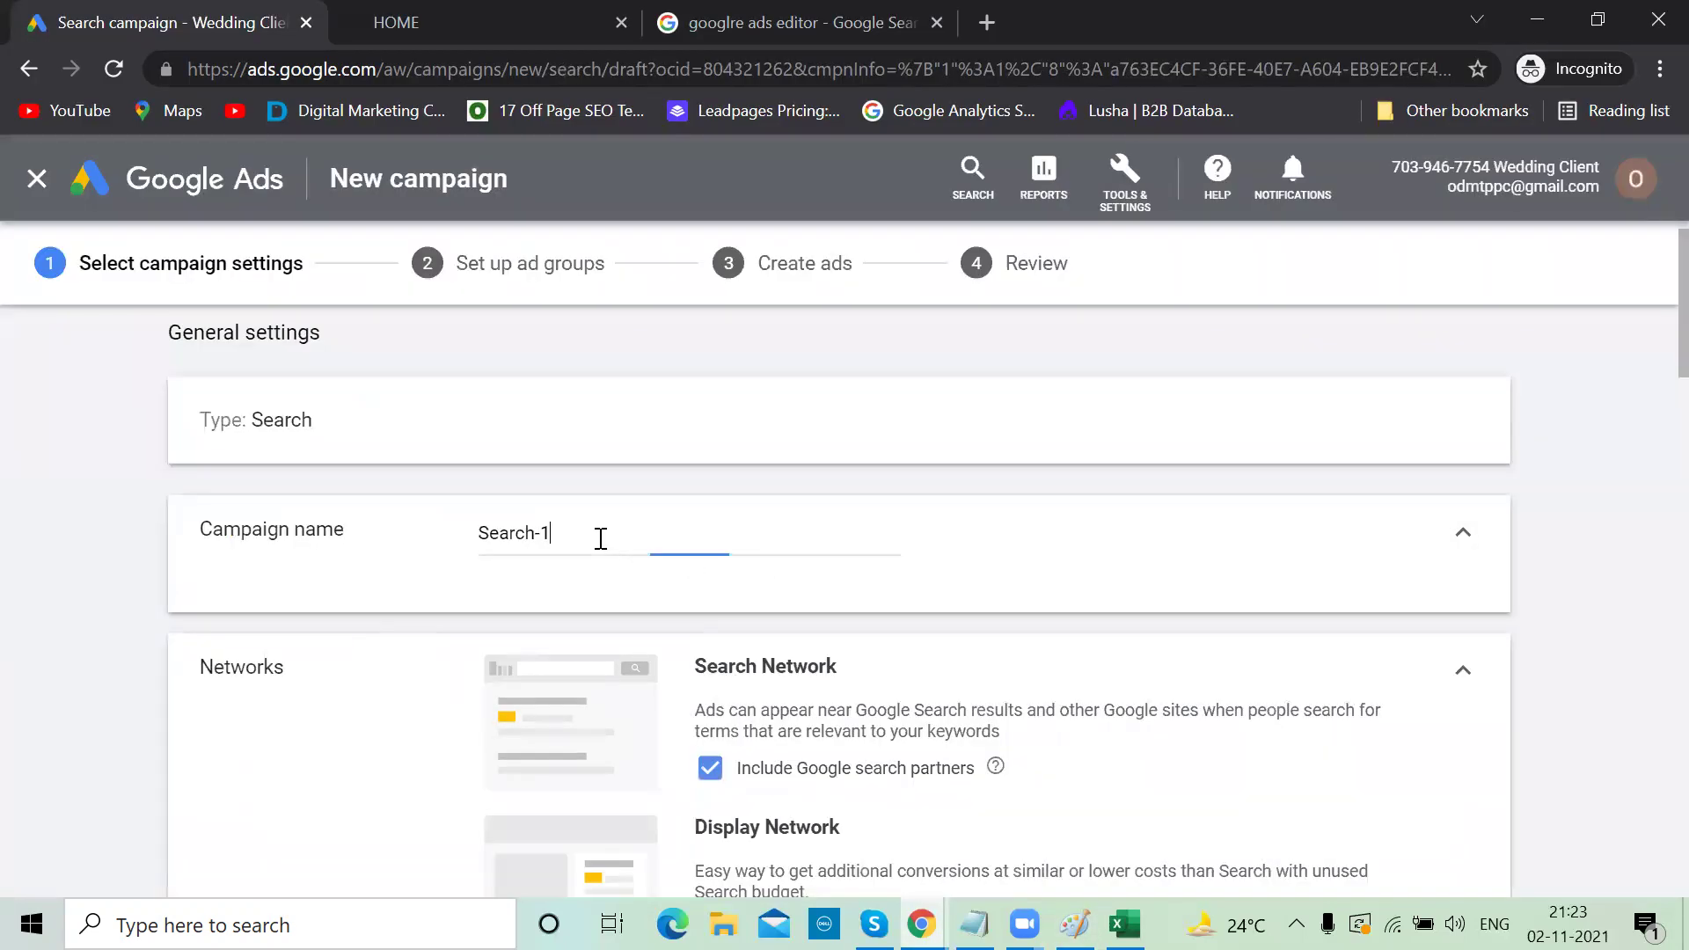
{"action": "key", "text": "ctrl+a"}
{"action": "type", "text": "Hyderabad"}
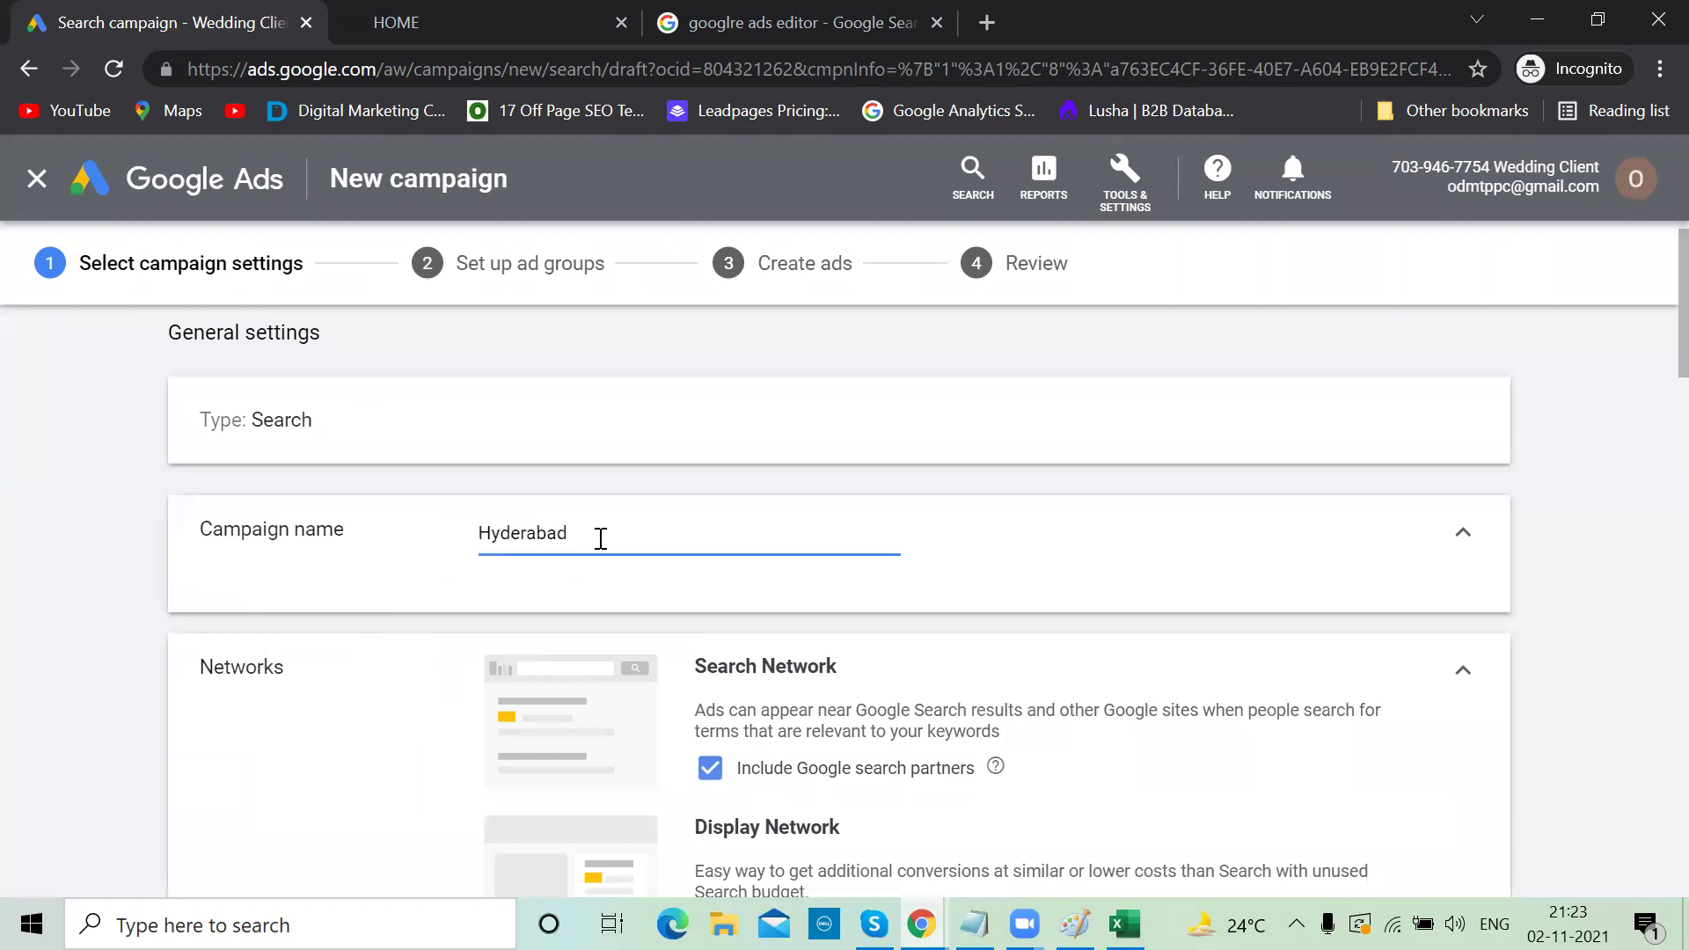
{"action": "type", "text": "-Wedding"}
Note 'Search Text CPC' in the Notepad click-funnel notes
{"action": "scroll", "coordinate": [973, 536], "scroll_direction": "down", "scroll_amount": 1}
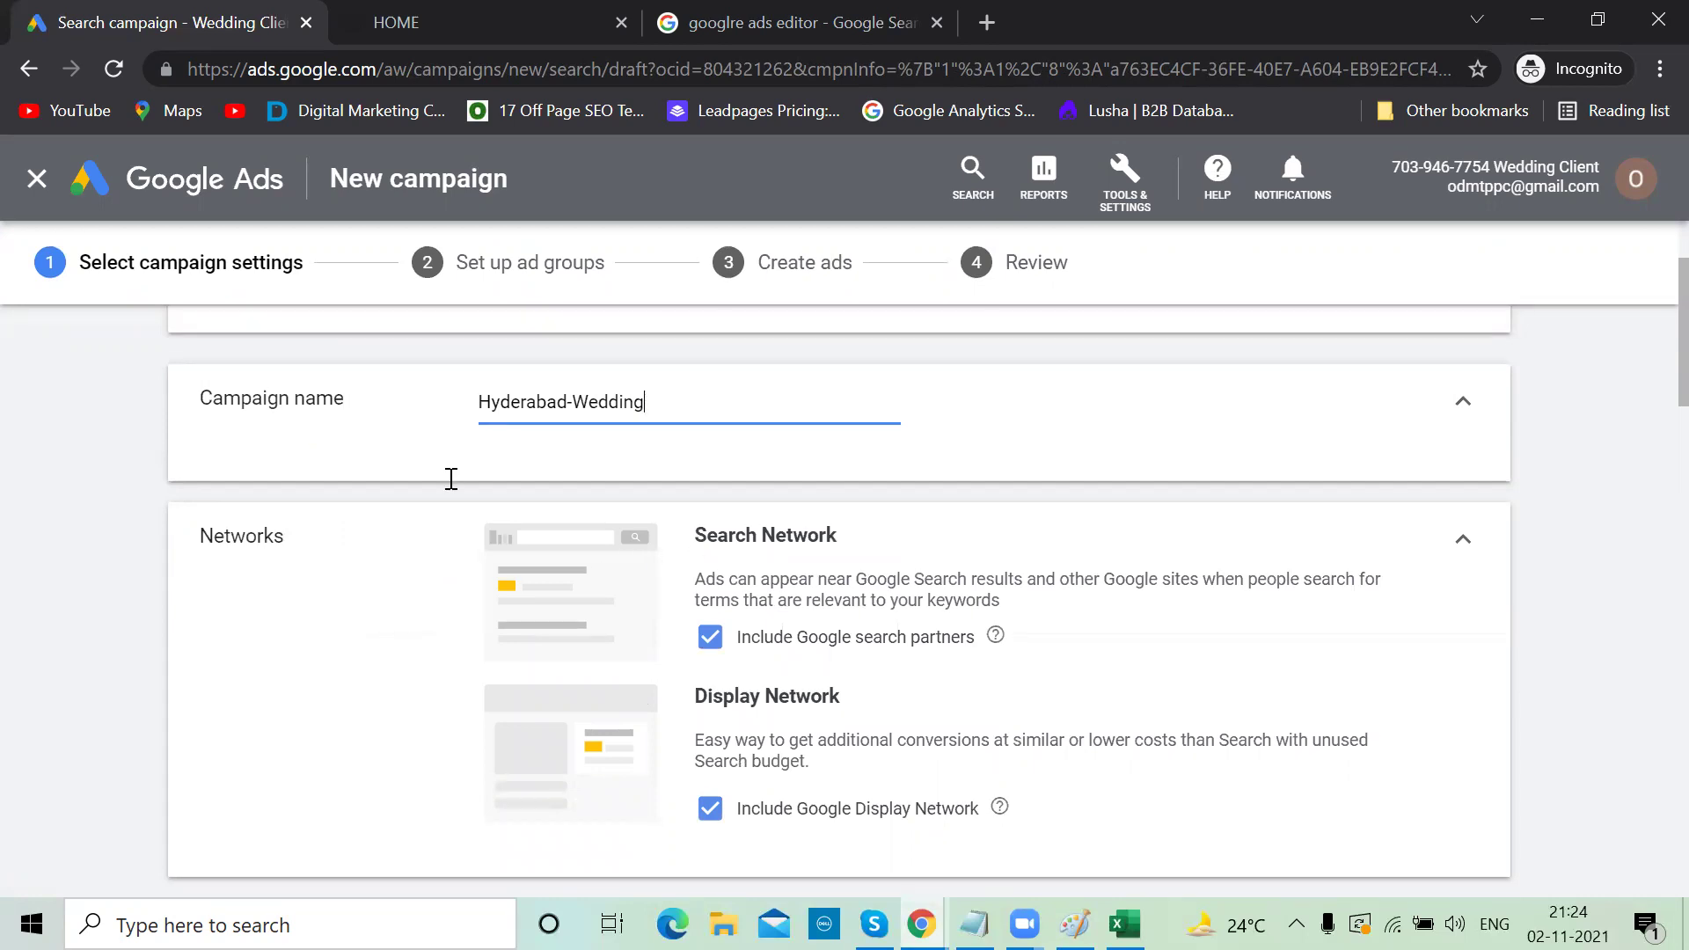
{"action": "key", "text": "alt+Tab"}
{"action": "type", "text": "Search "}
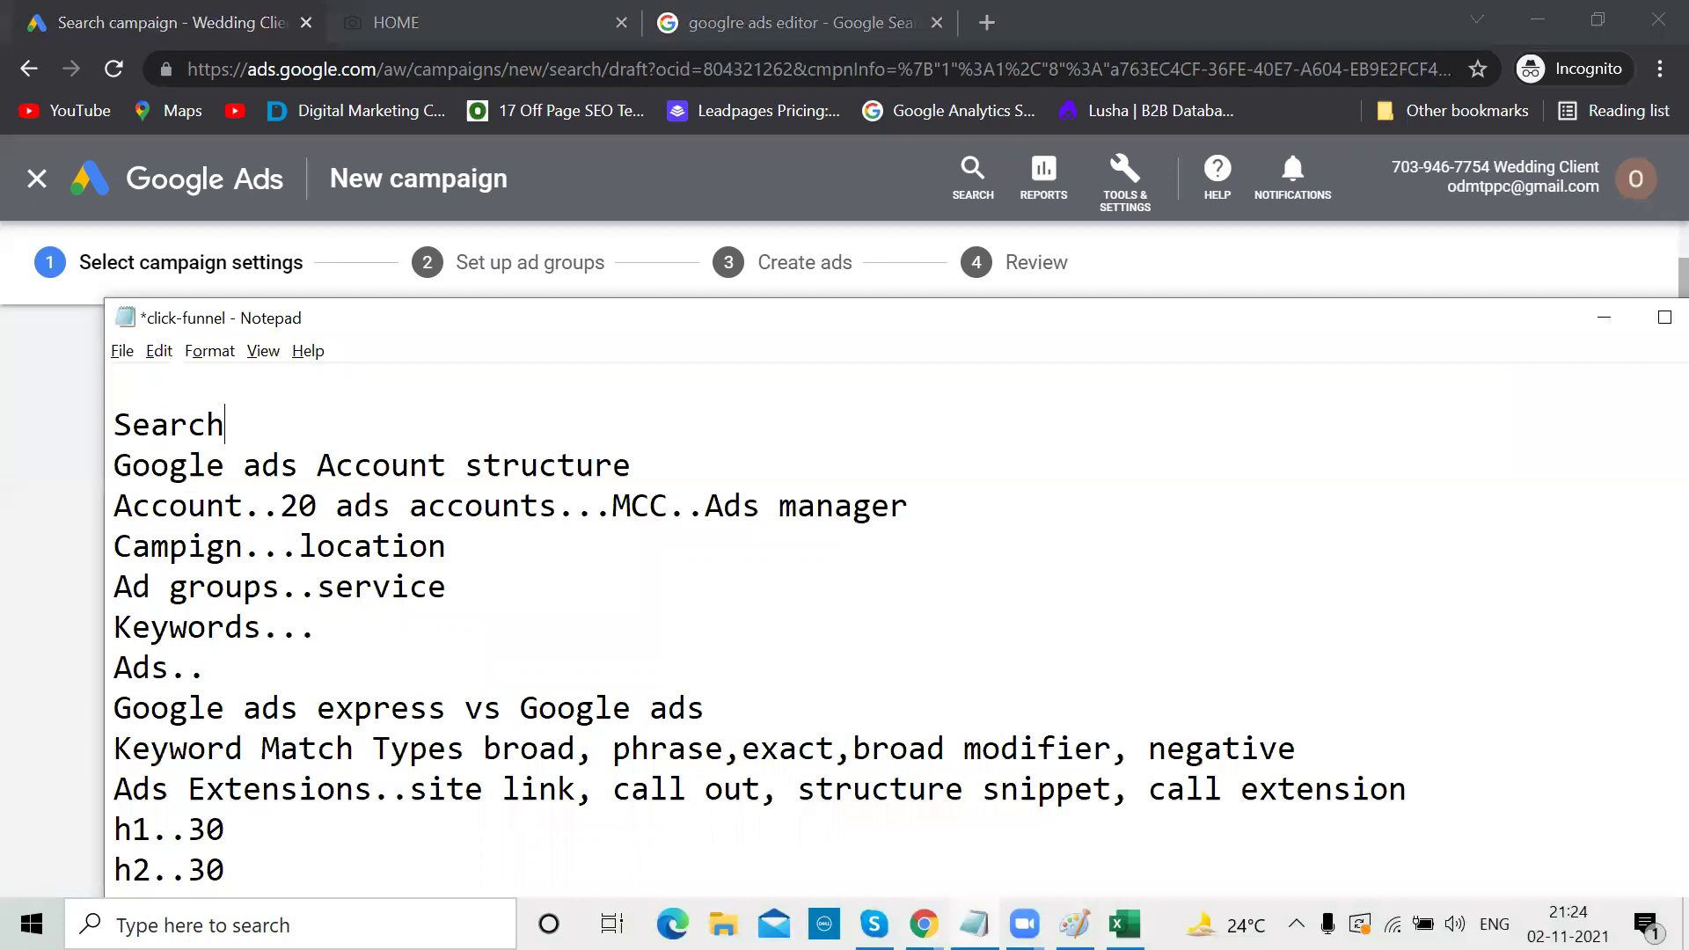
{"action": "type", "text": " Text  CPC"}
Append 'SERP/Search Partner/Display' to the notes' first line and highlight Search Partner/Display
{"action": "key", "text": "Return"}
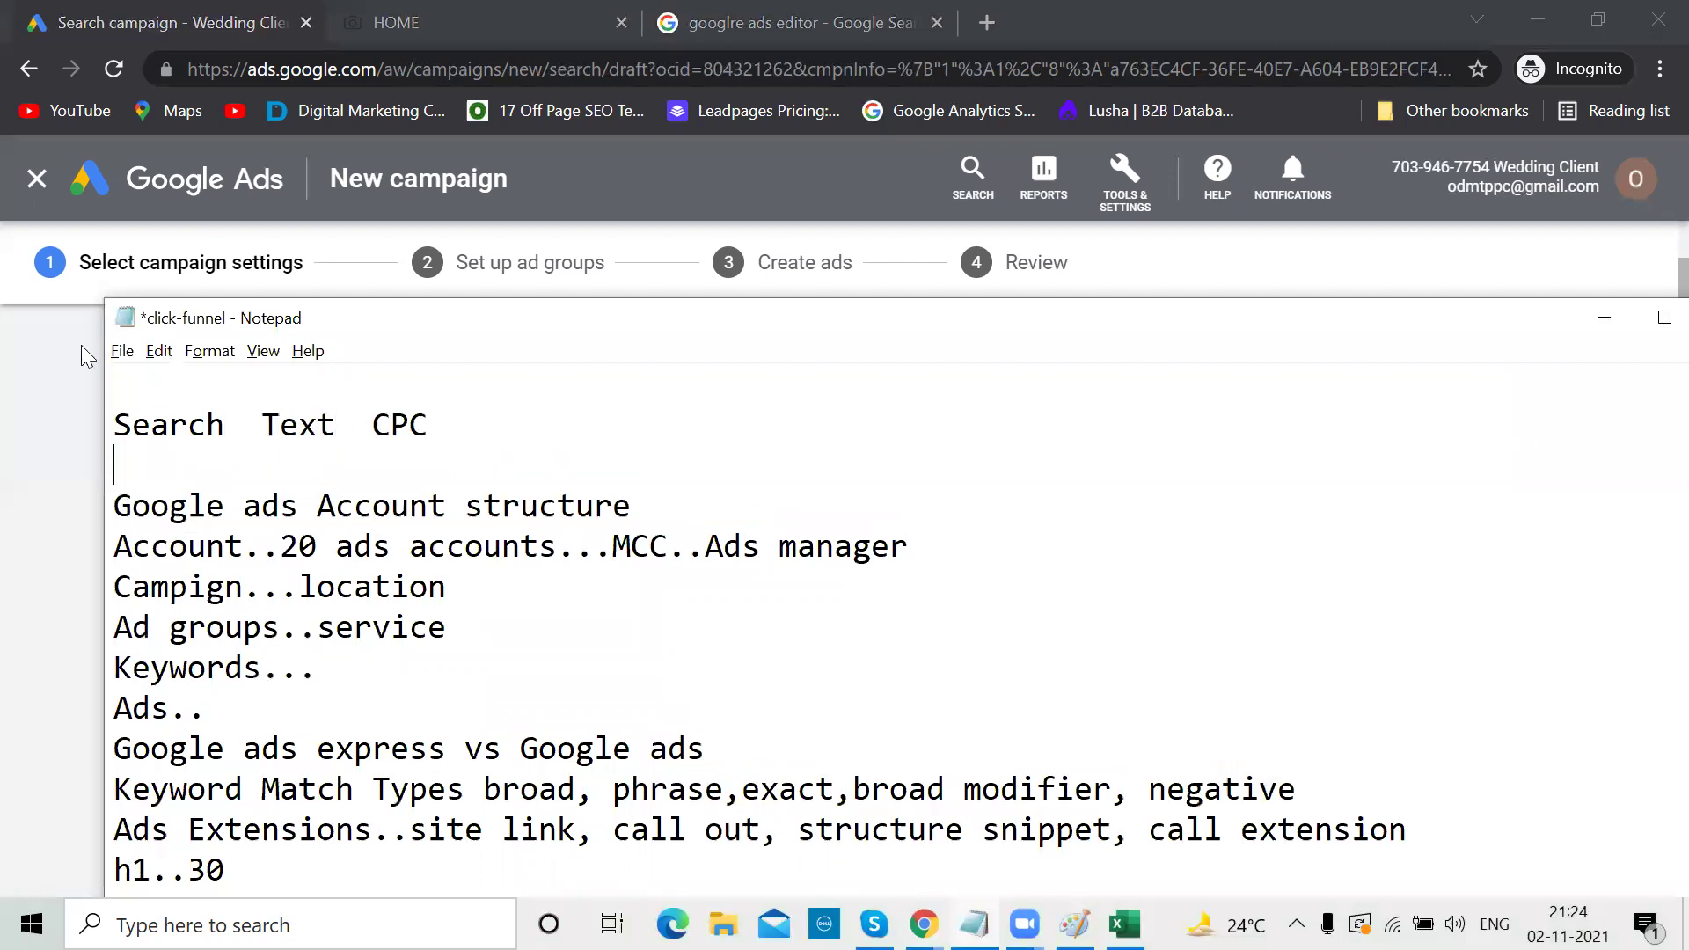
{"action": "left_click", "coordinate": [457, 414]}
{"action": "type", "text": "SERP/Search "}
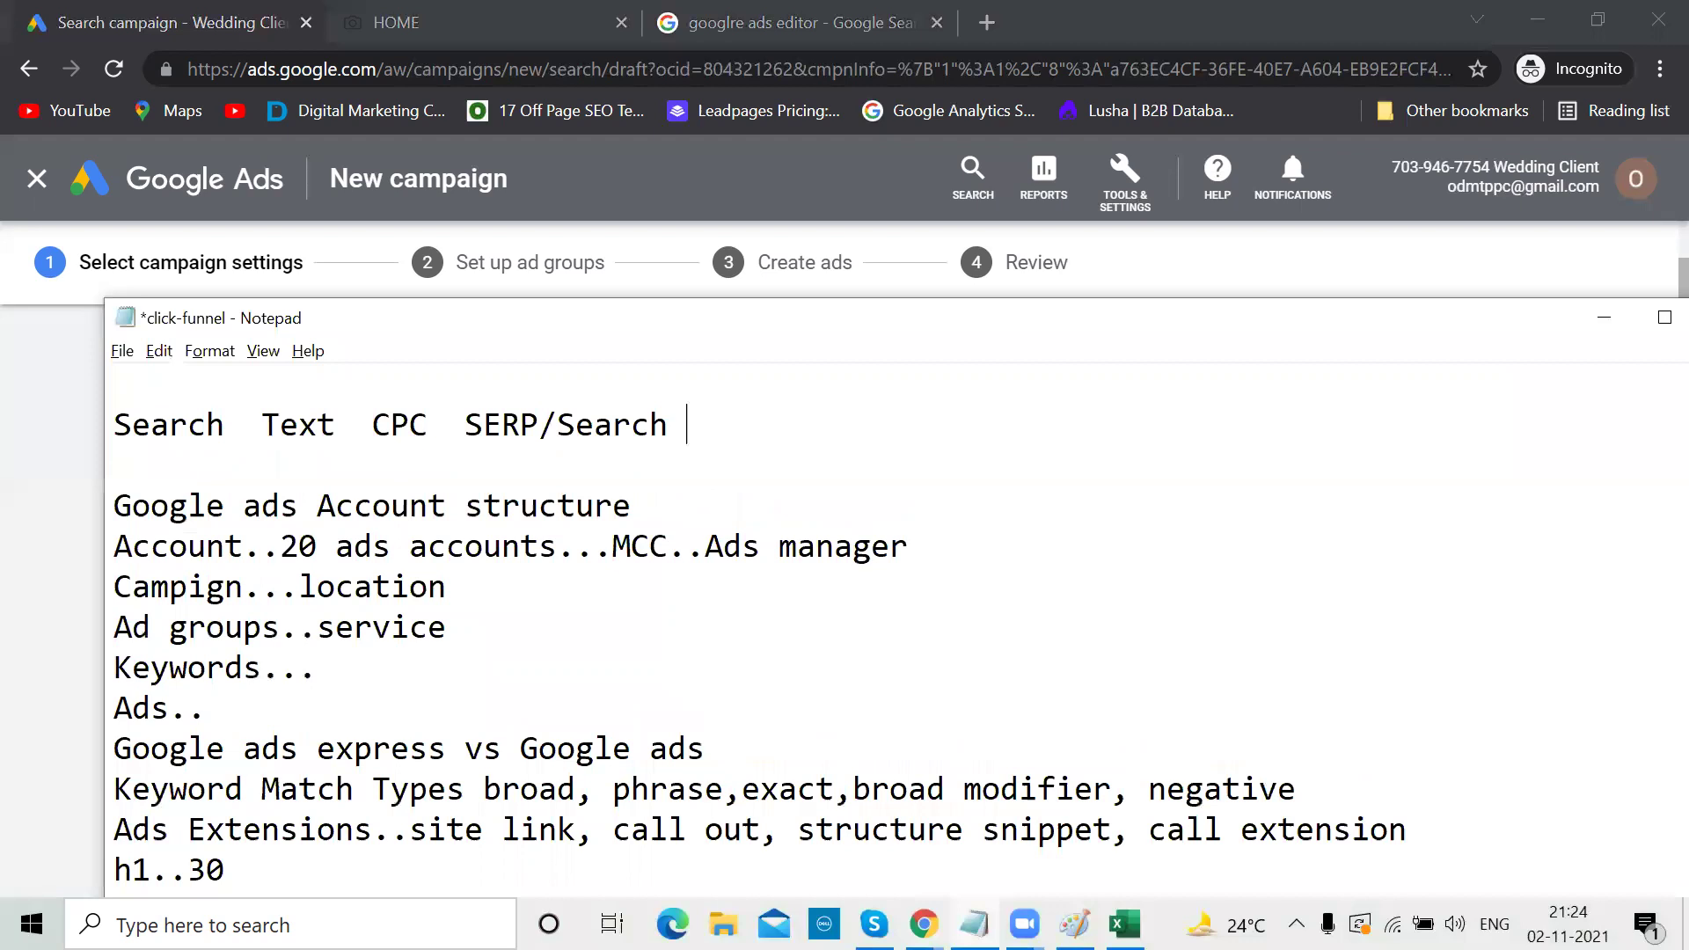
{"action": "type", "text": "Partner/"}
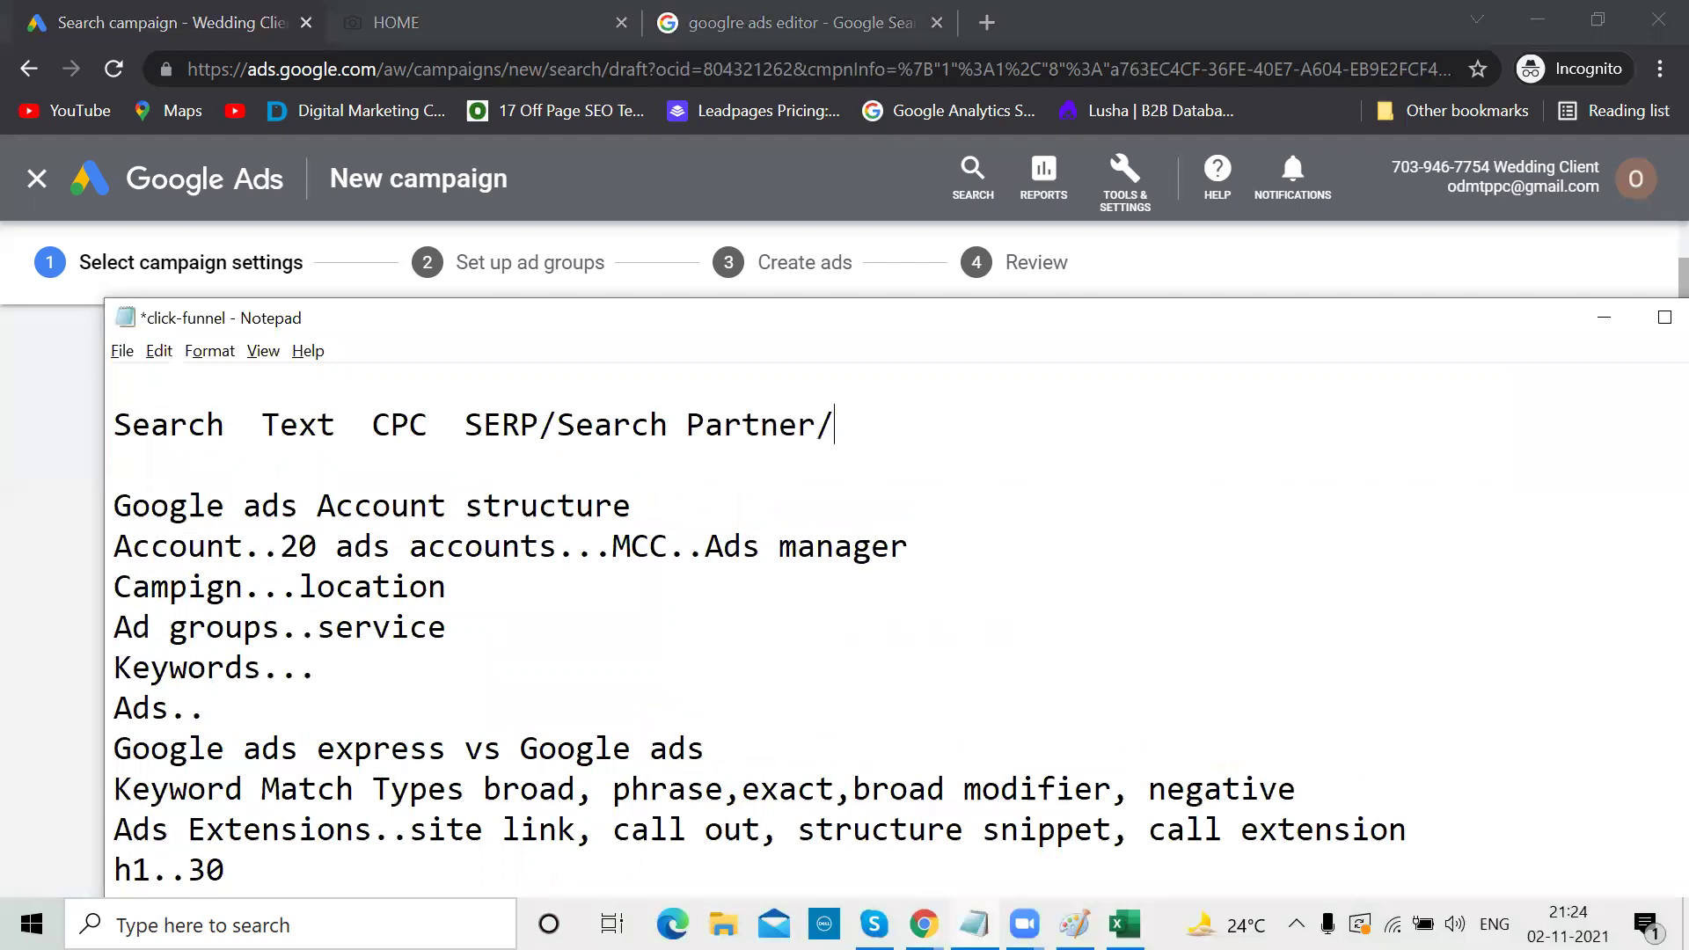
{"action": "type", "text": "Display"}
{"action": "left_click_drag", "start_coordinate": [557, 428], "coordinate": [966, 425]}
{"action": "key", "text": "alt+Tab"}
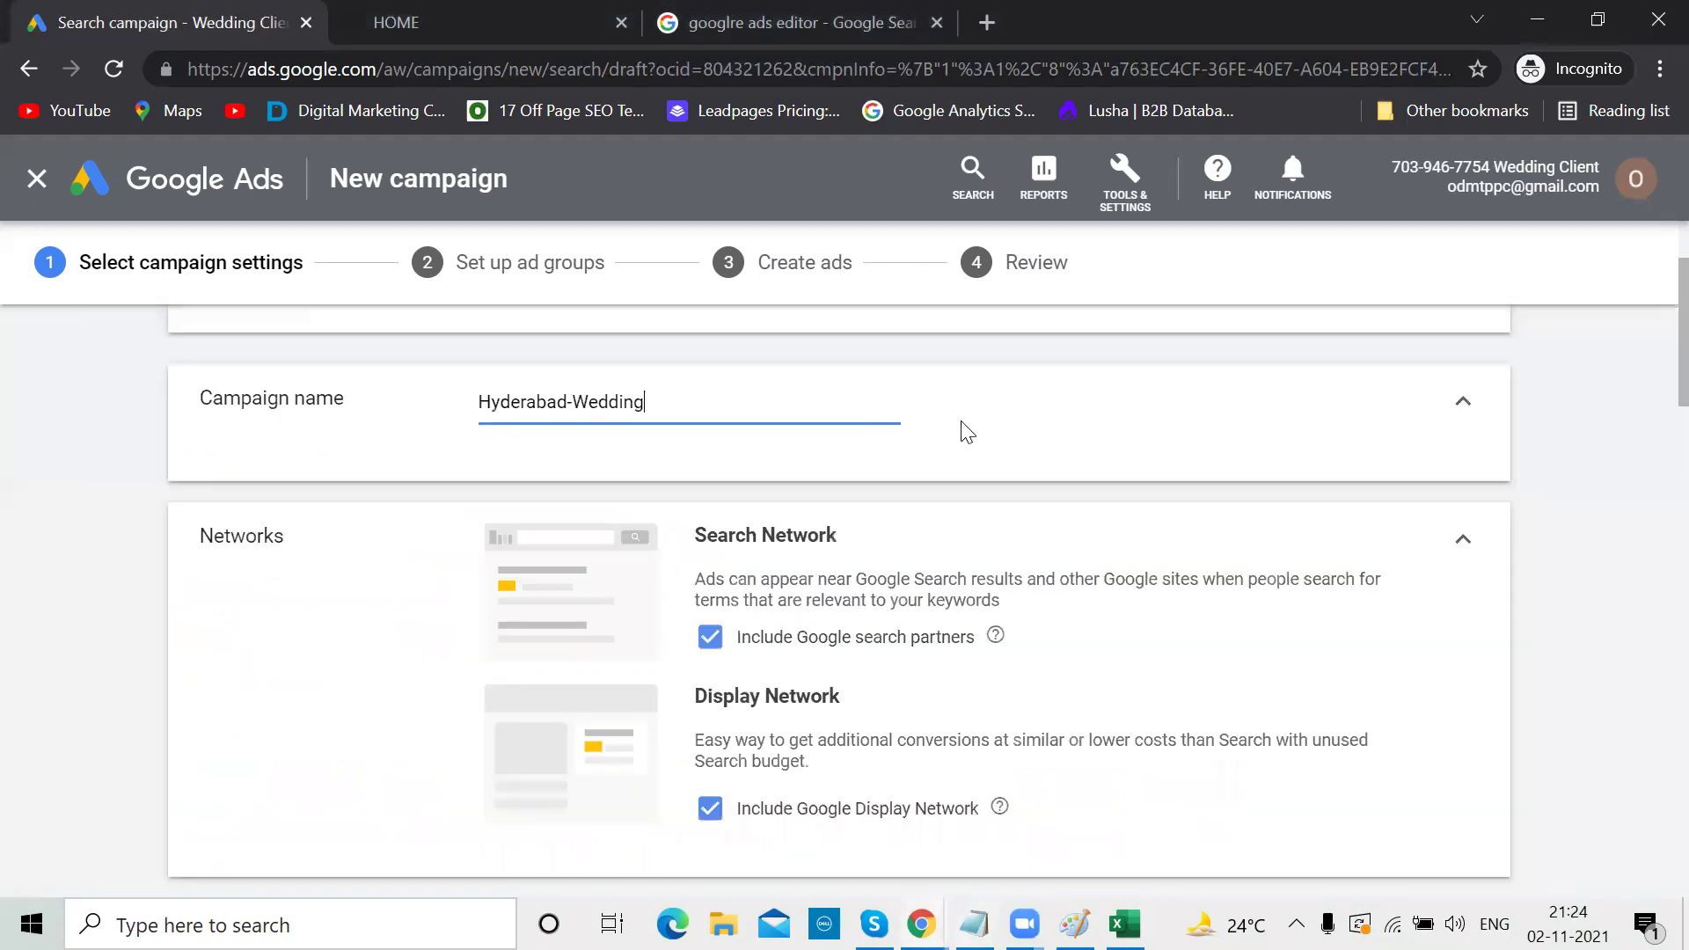
Untick Google search partners and Google Display Network, then expand the additional campaign settings
{"action": "scroll", "coordinate": [966, 558], "scroll_direction": "down", "scroll_amount": 2}
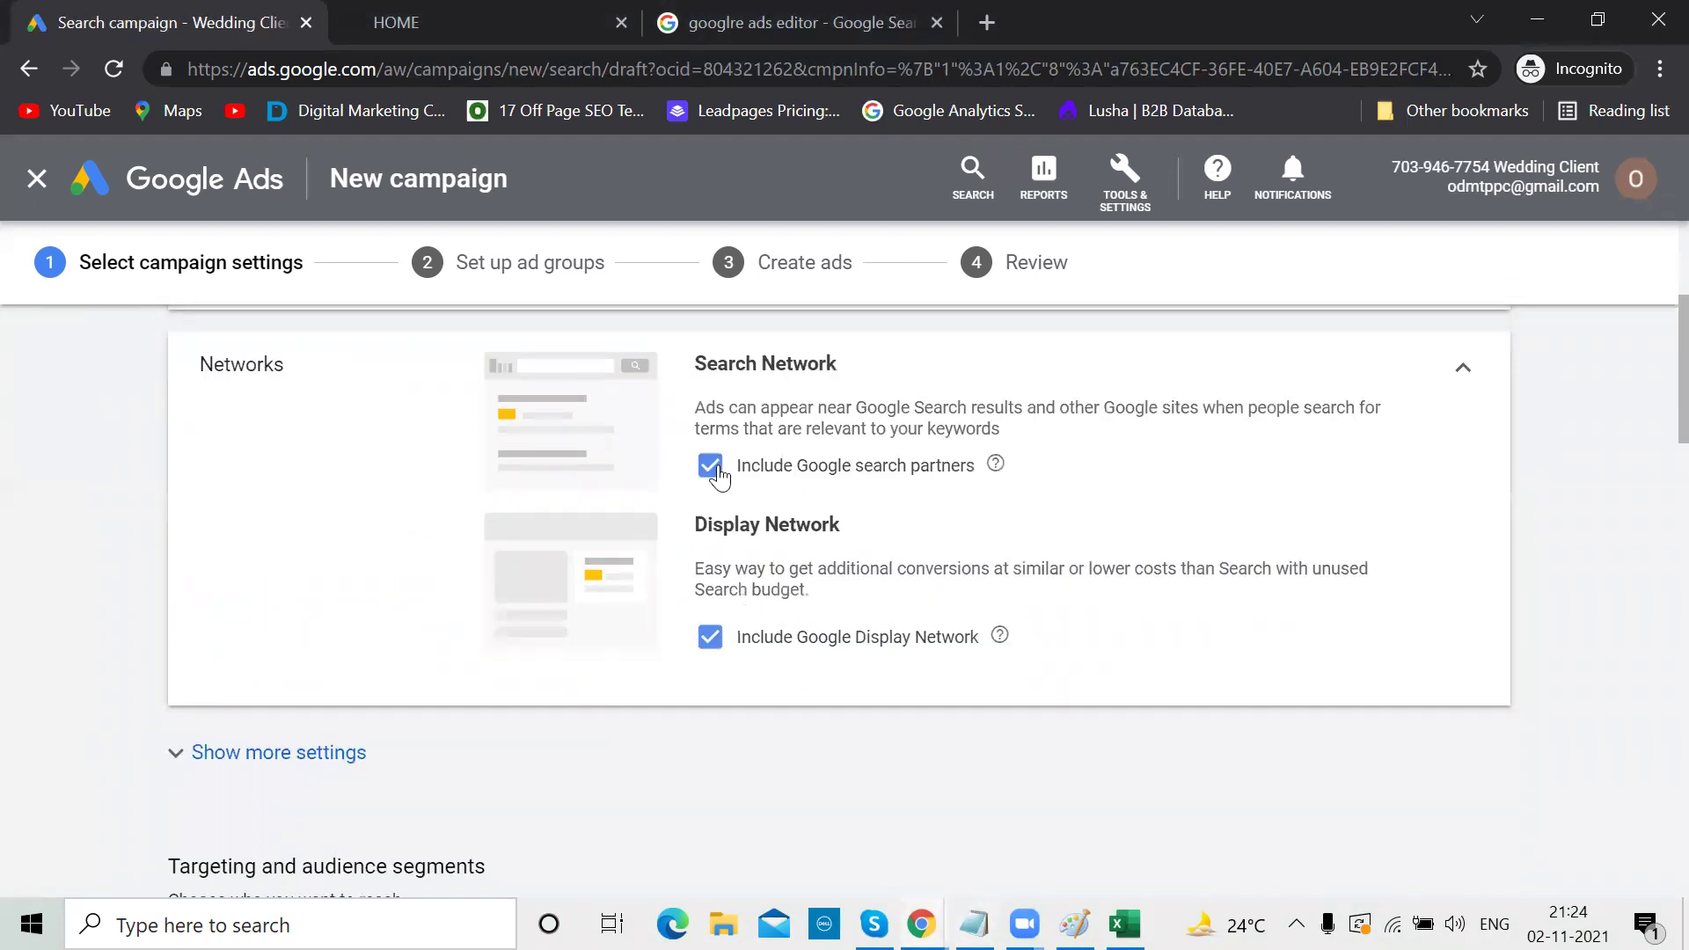
{"action": "left_click", "coordinate": [711, 466]}
{"action": "left_click", "coordinate": [711, 659]}
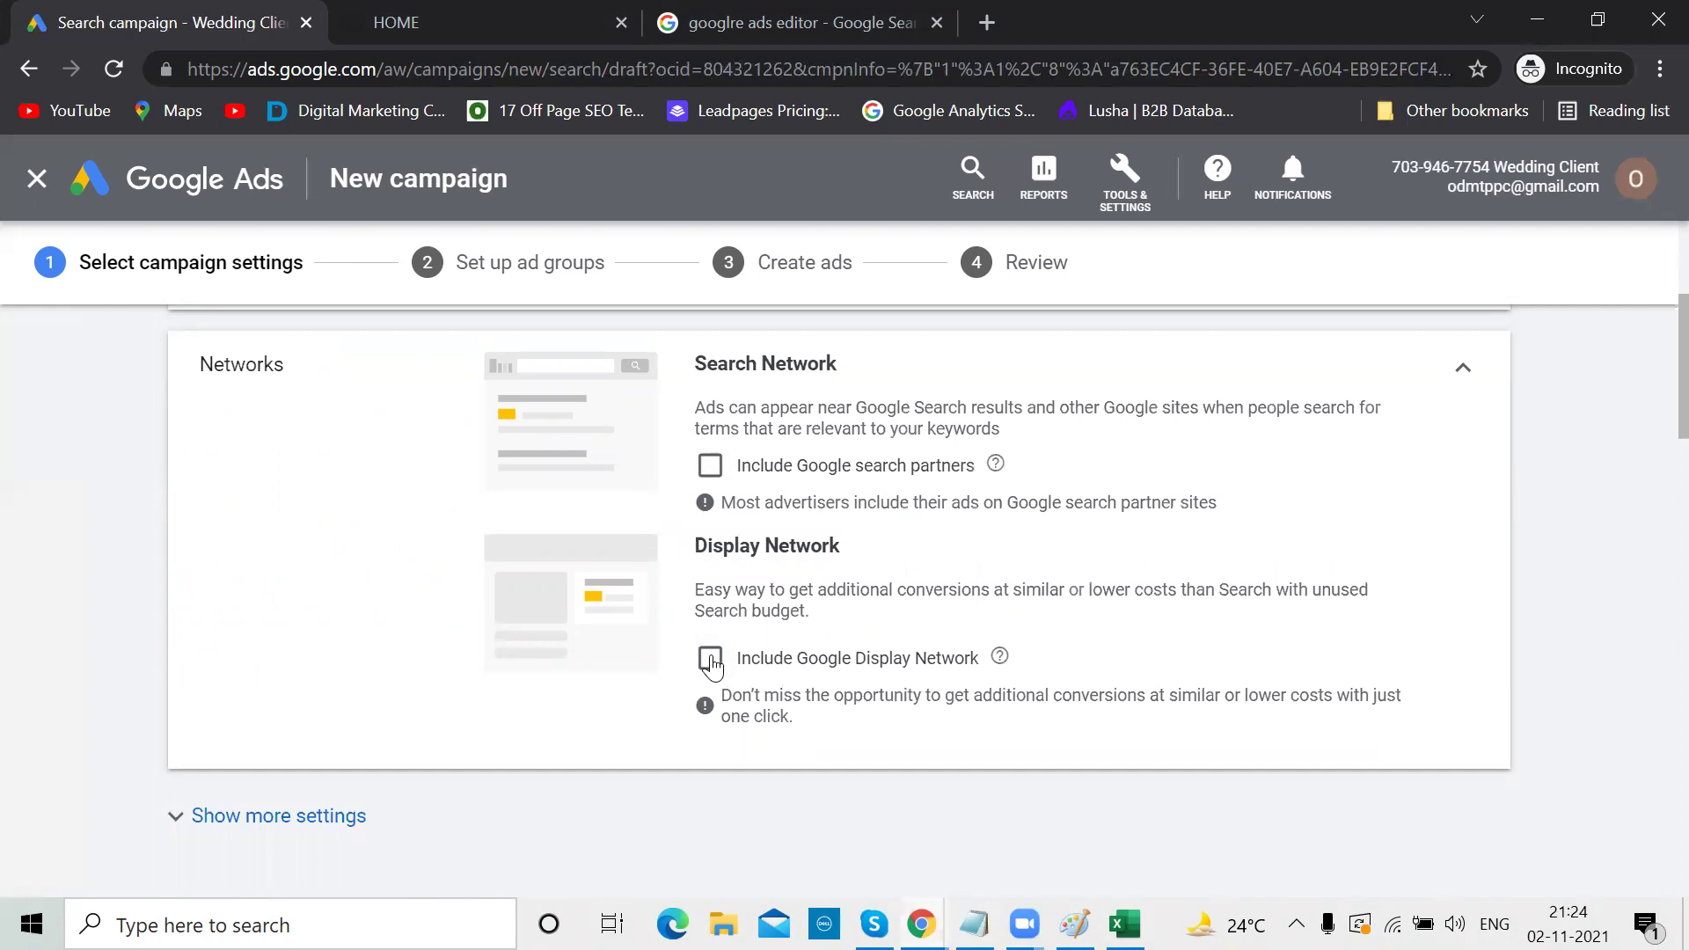
{"action": "scroll", "coordinate": [711, 660], "scroll_direction": "up", "scroll_amount": 4}
{"action": "scroll", "coordinate": [710, 660], "scroll_direction": "down", "scroll_amount": 6}
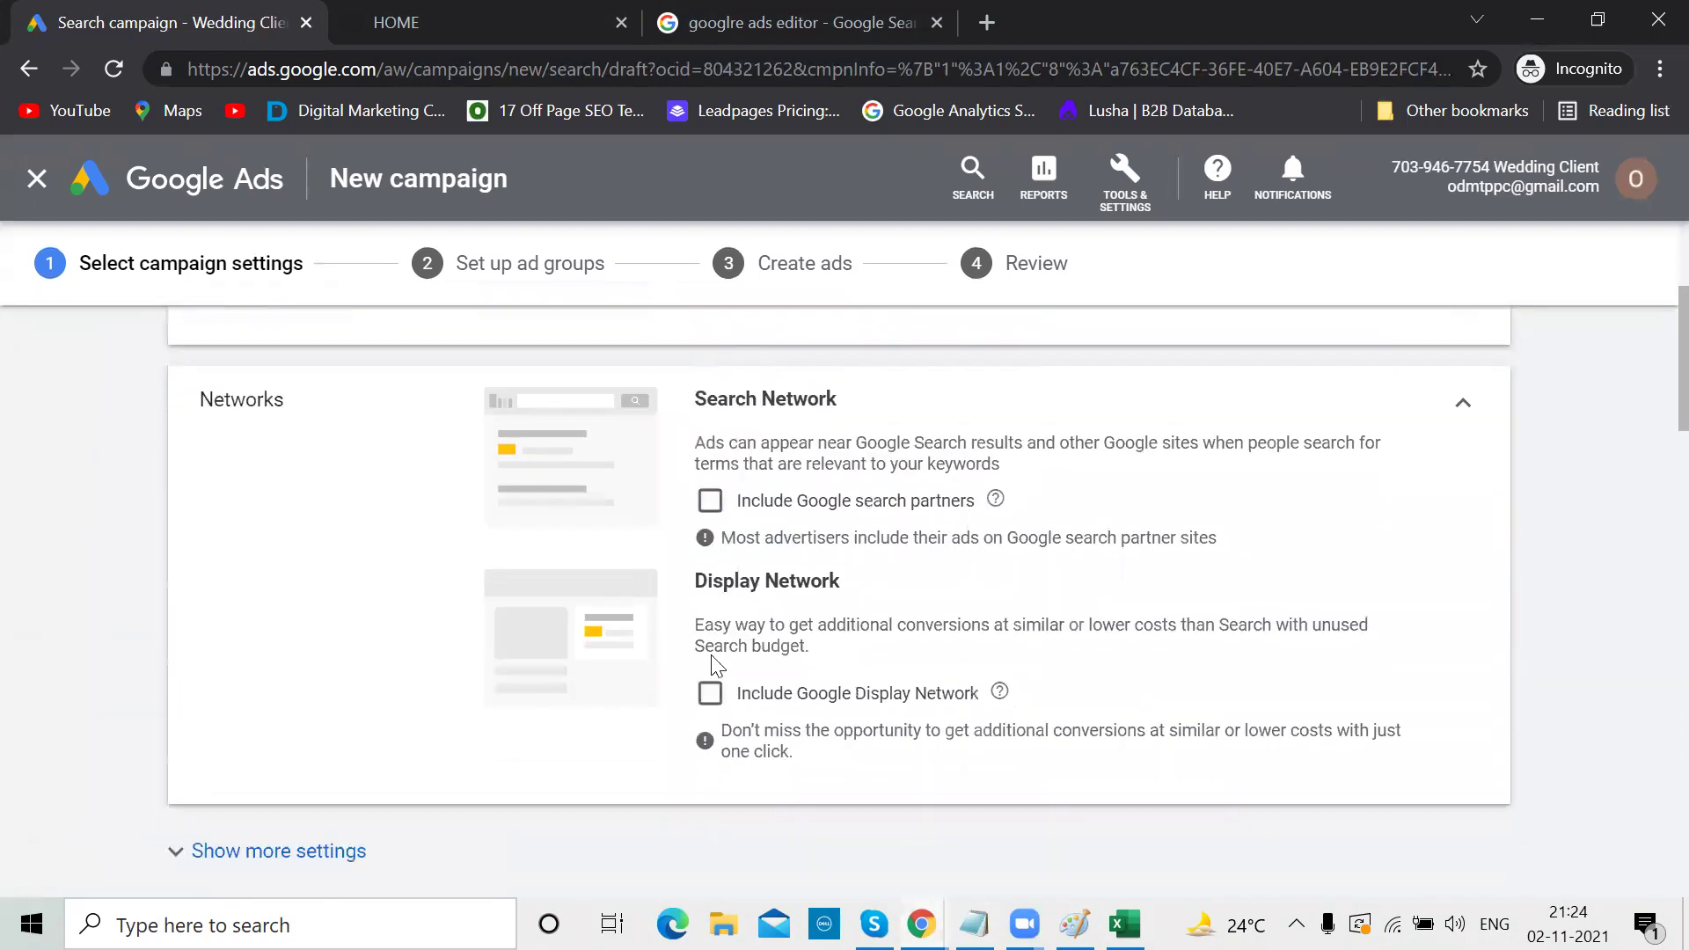
{"action": "scroll", "coordinate": [561, 679], "scroll_direction": "down", "scroll_amount": 2}
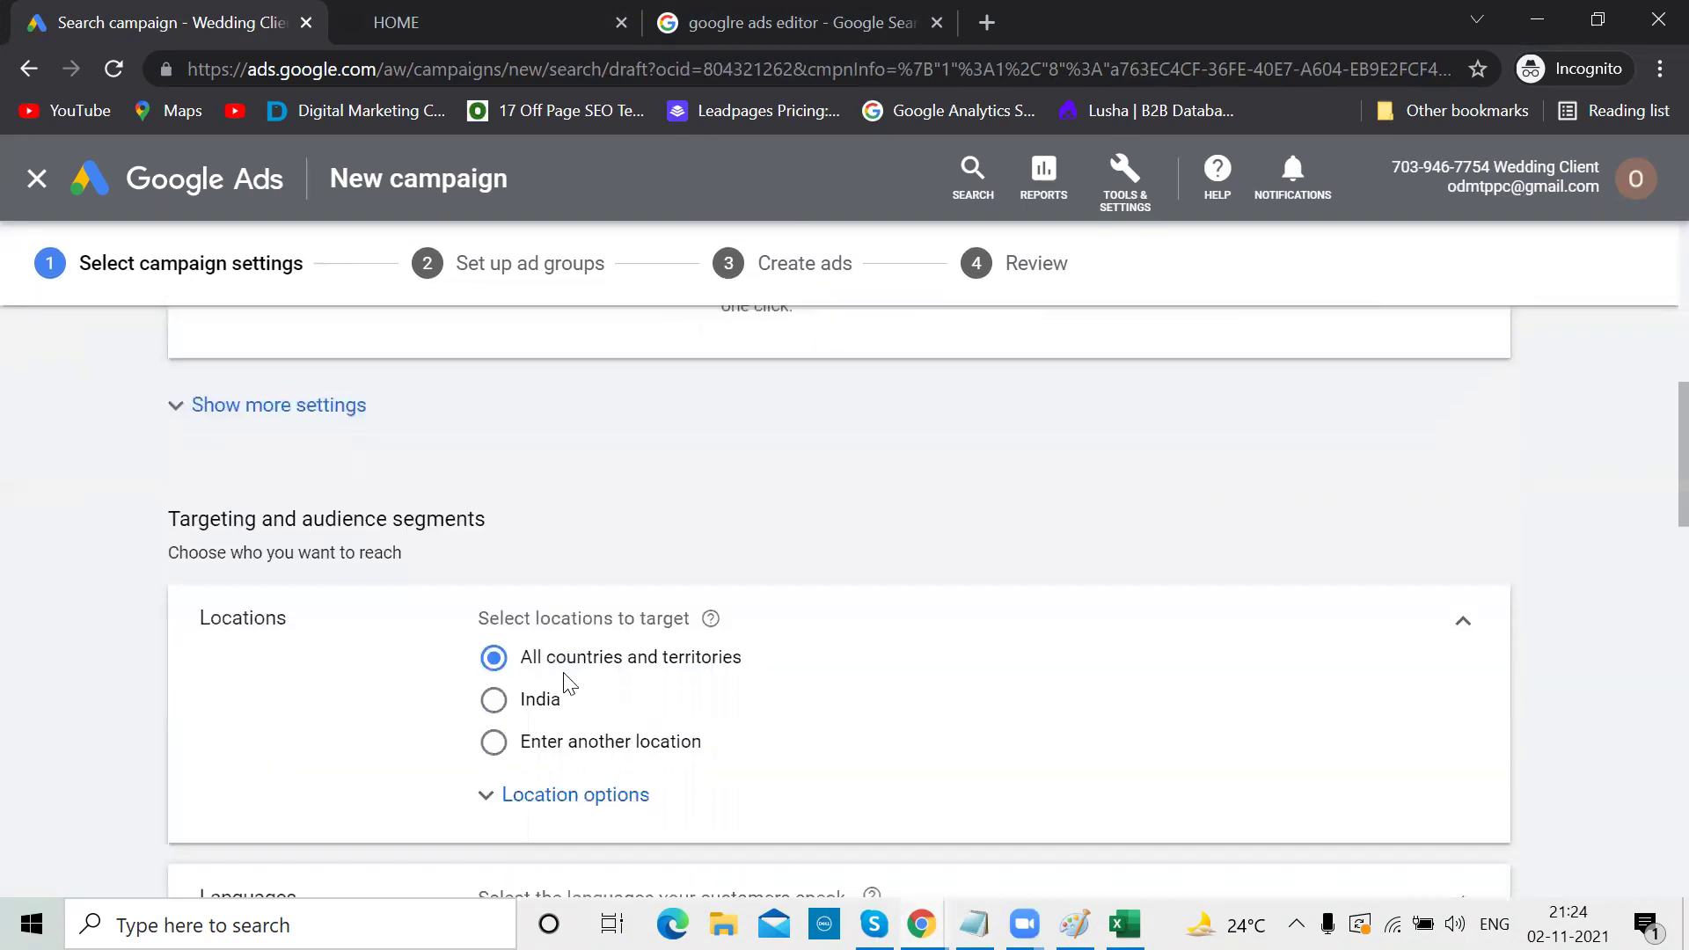
{"action": "left_click", "coordinate": [174, 412]}
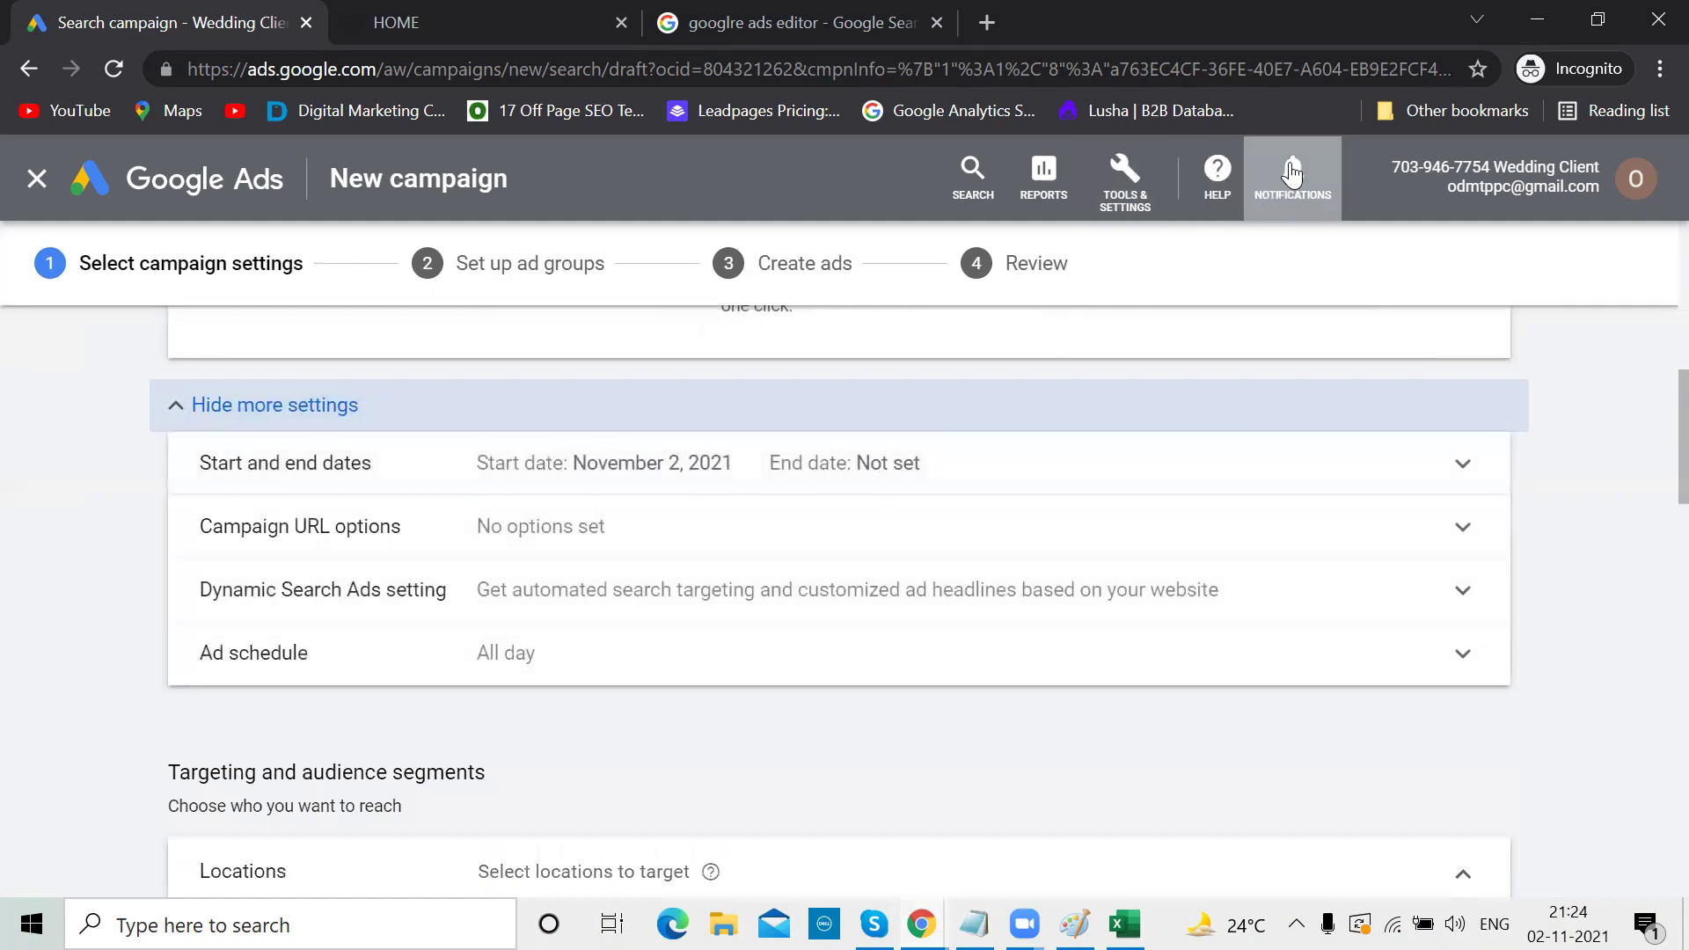
{"action": "left_click", "coordinate": [1636, 178]}
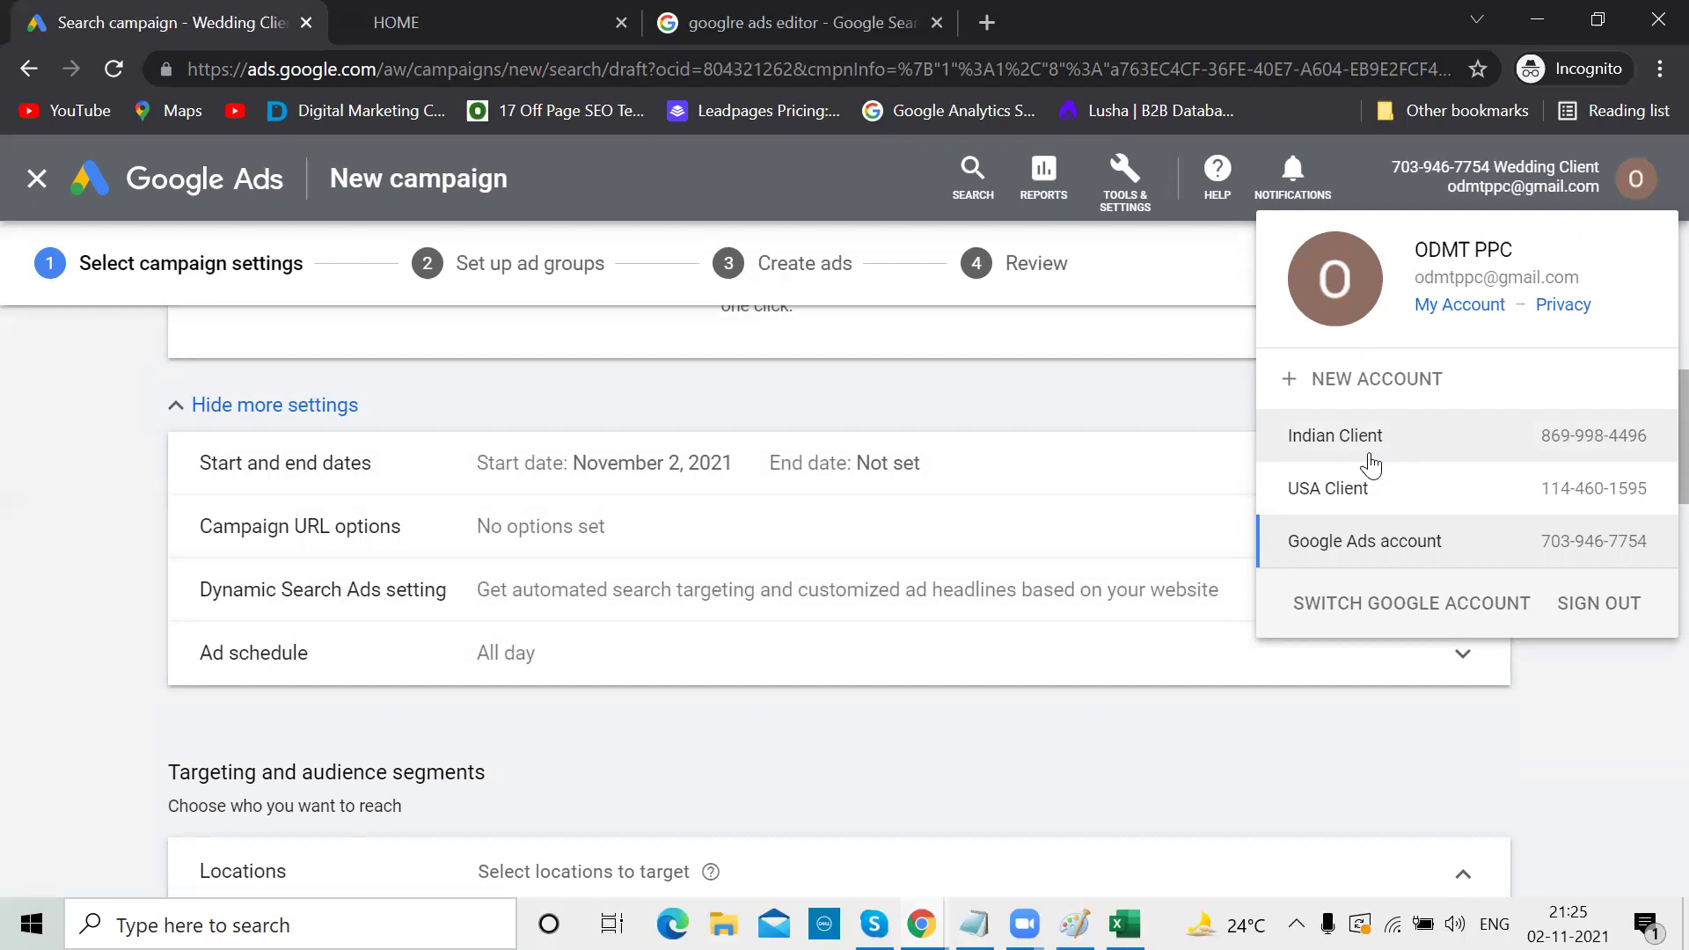
{"action": "left_click", "coordinate": [992, 690]}
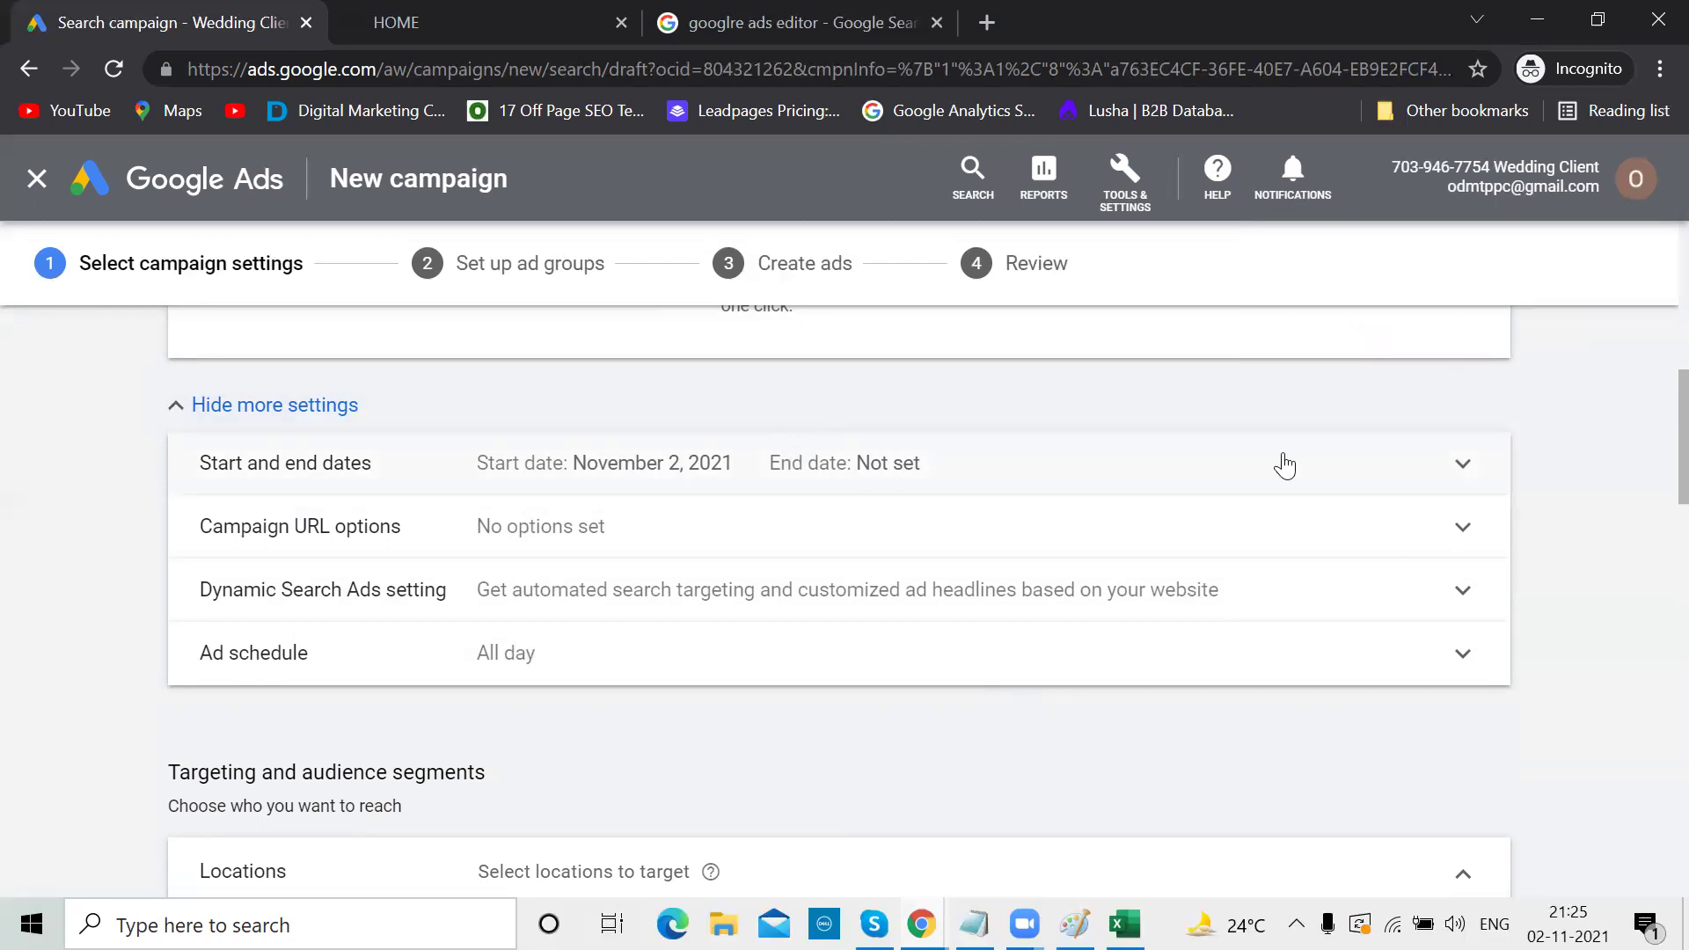
{"action": "left_click", "coordinate": [1465, 468]}
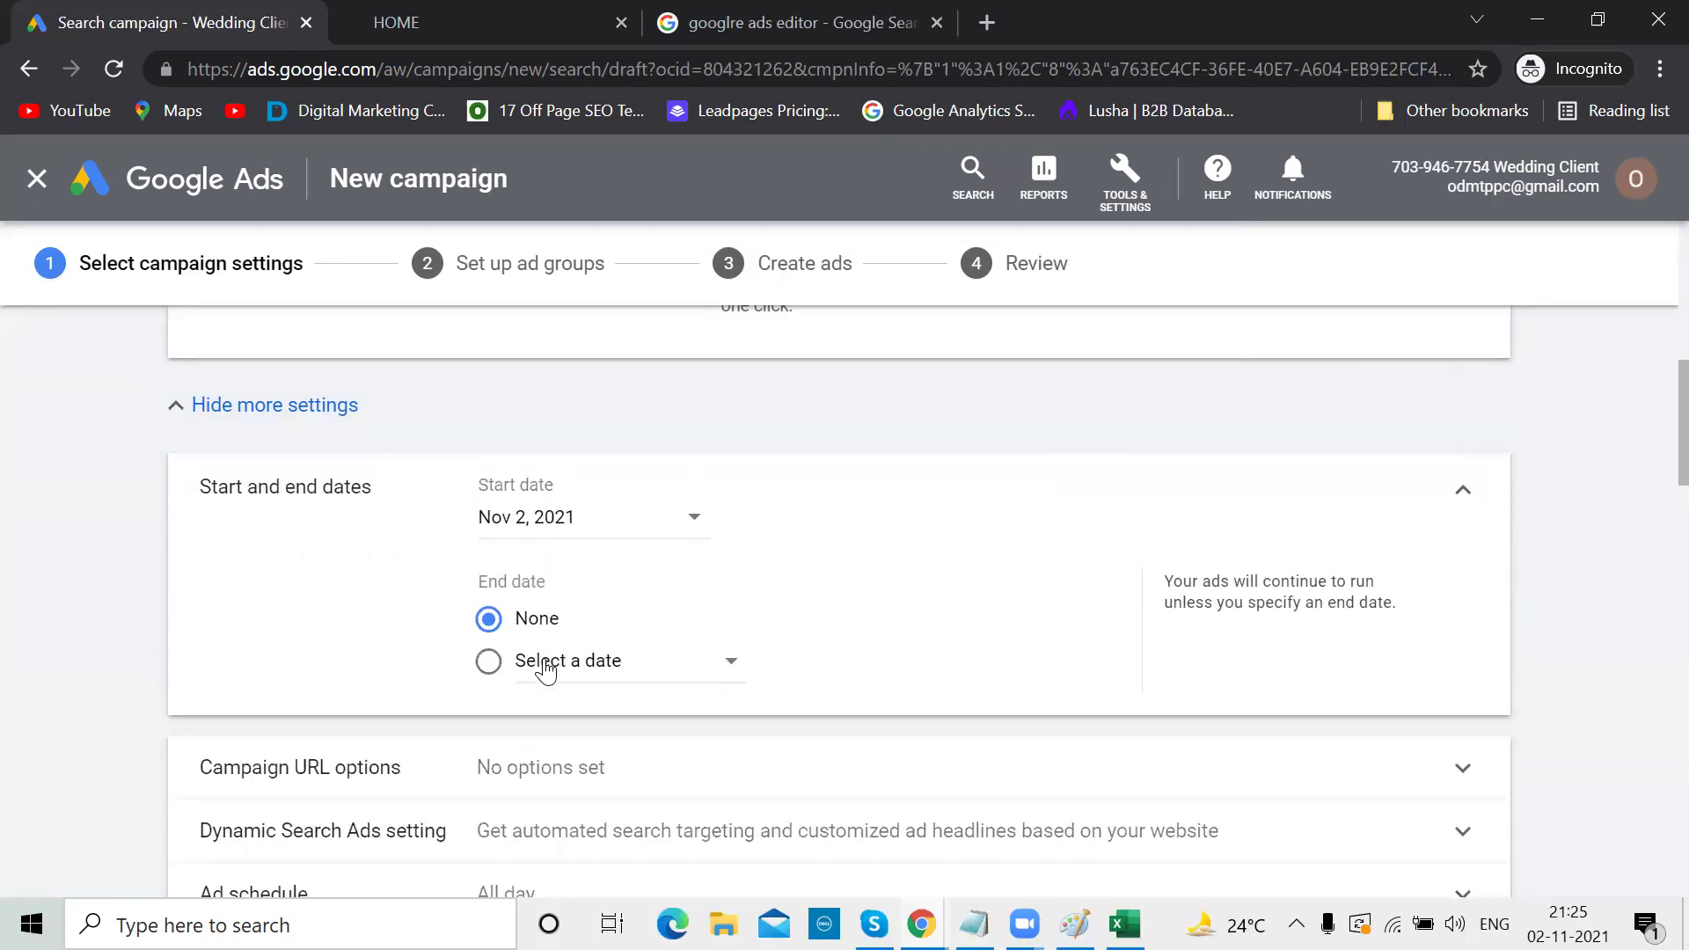
{"action": "left_click", "coordinate": [1464, 494]}
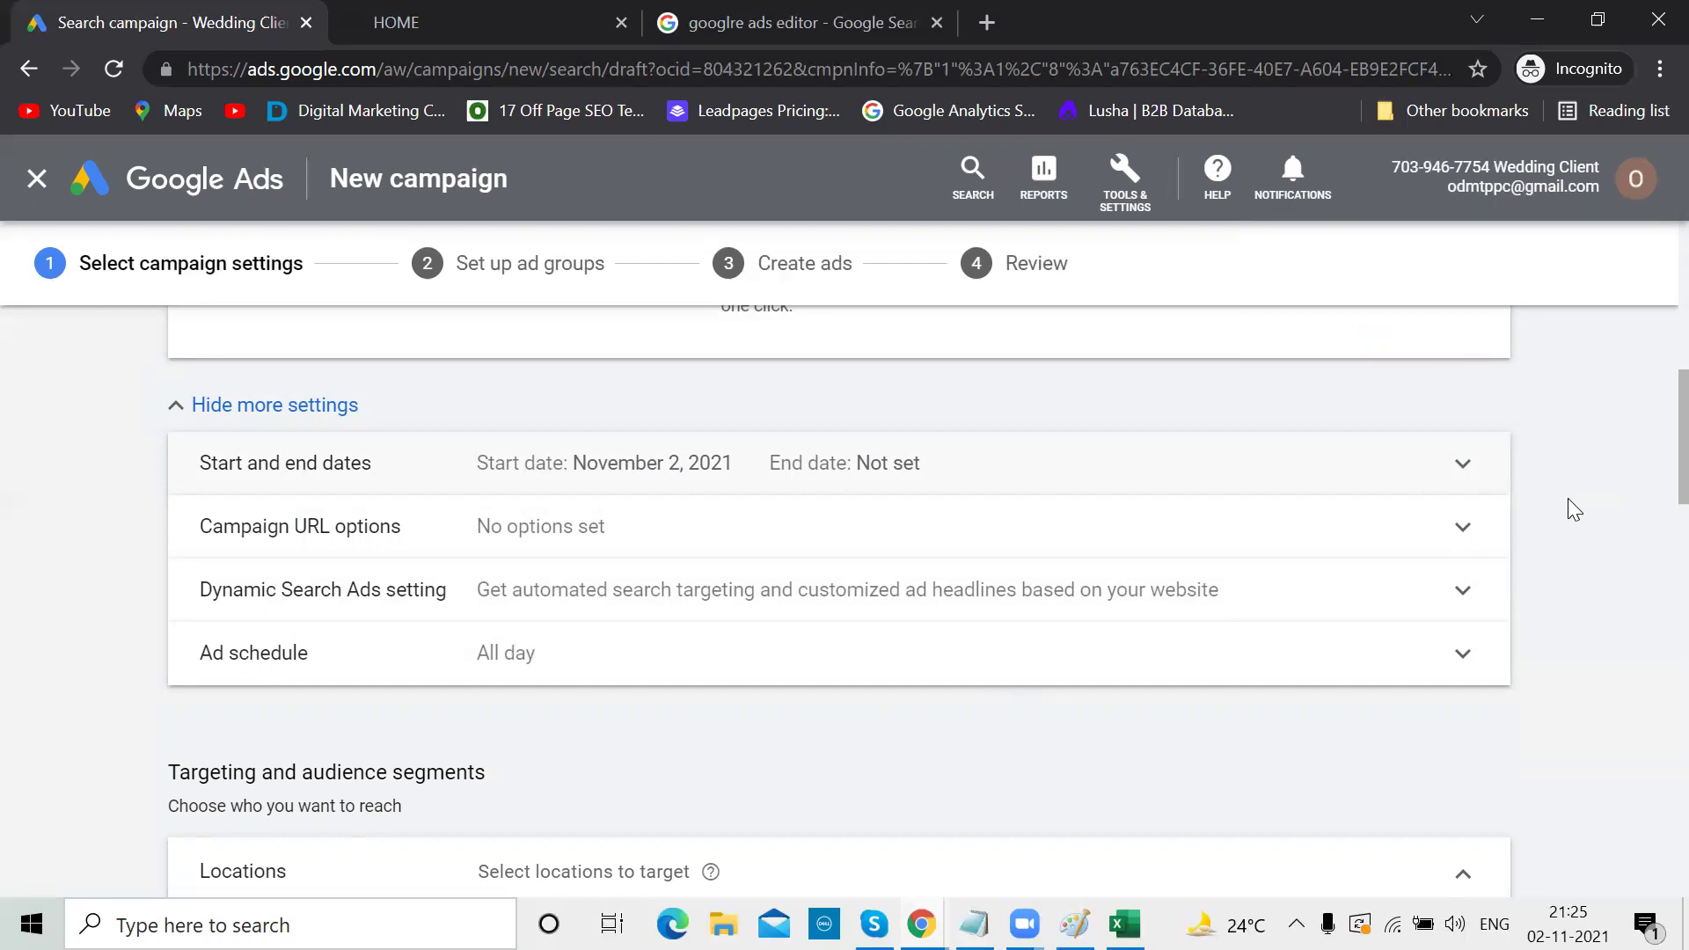
{"action": "left_click", "coordinate": [1634, 176]}
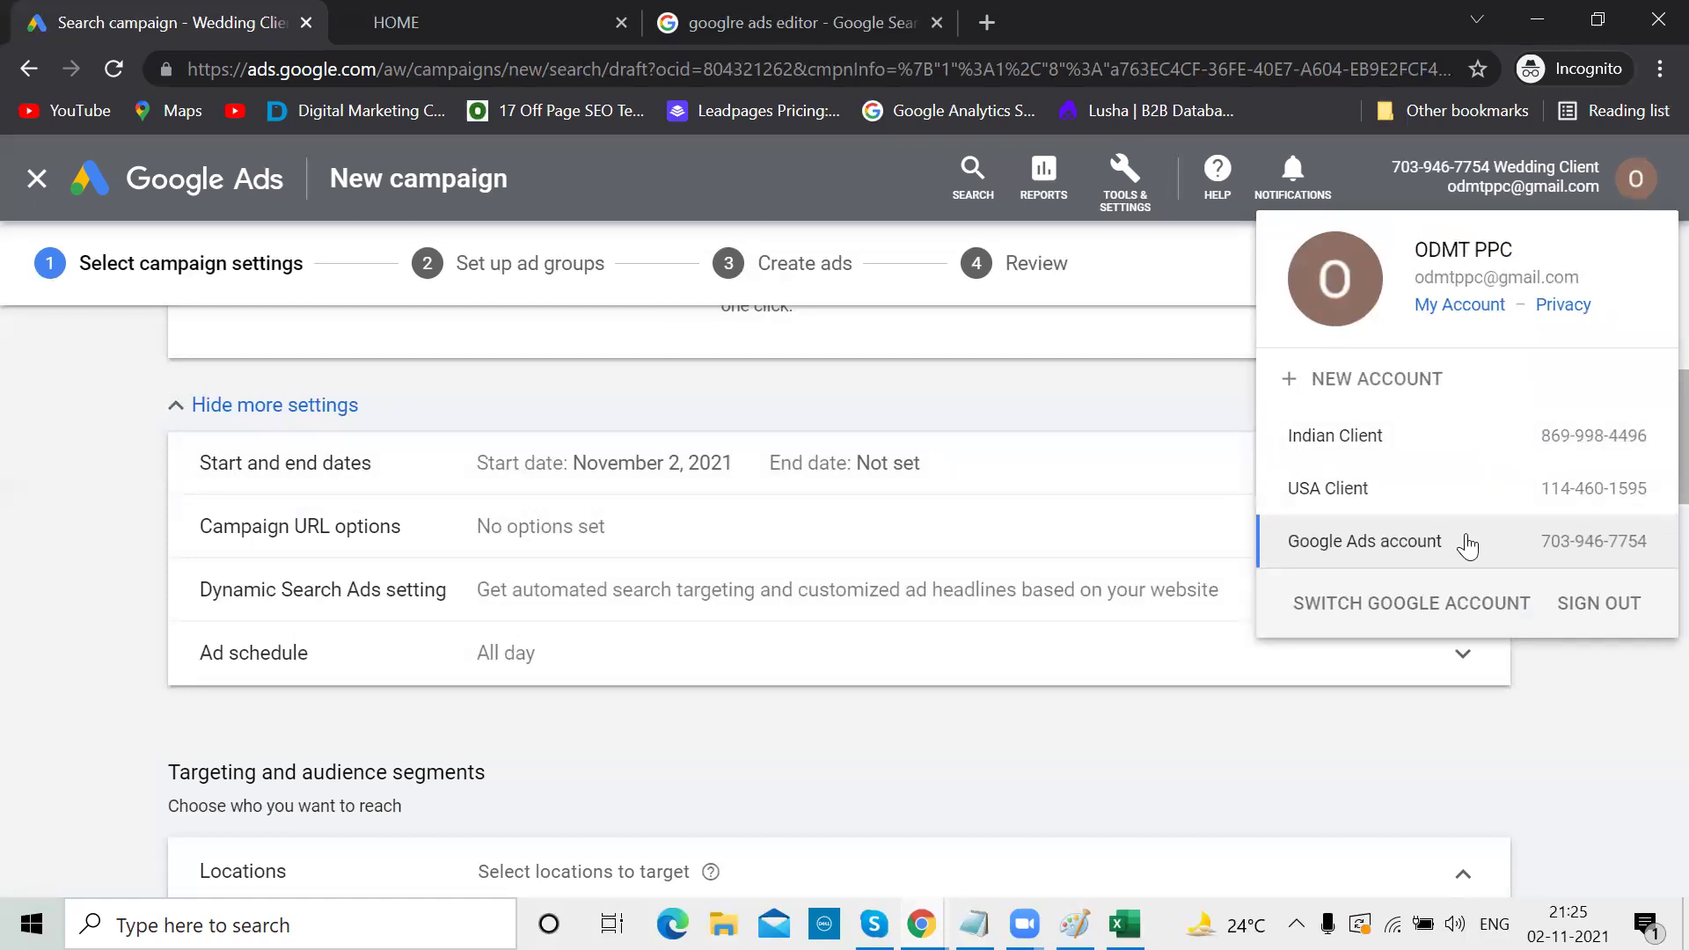
{"action": "left_click", "coordinate": [1566, 665]}
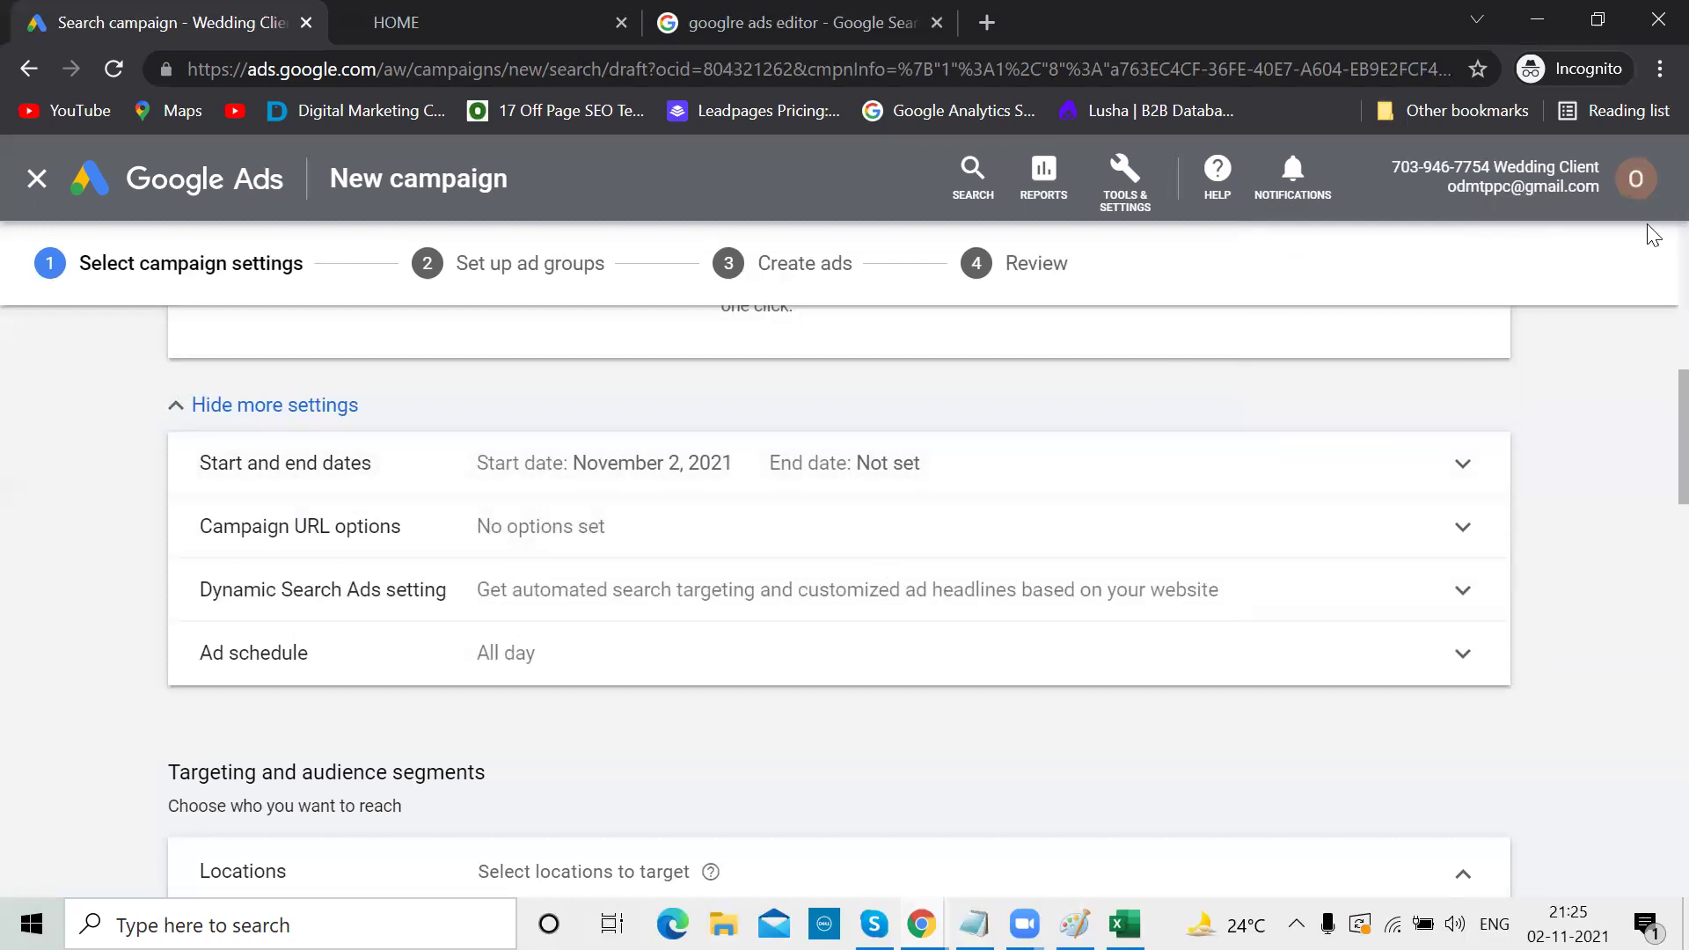
{"action": "left_click", "coordinate": [1632, 184]}
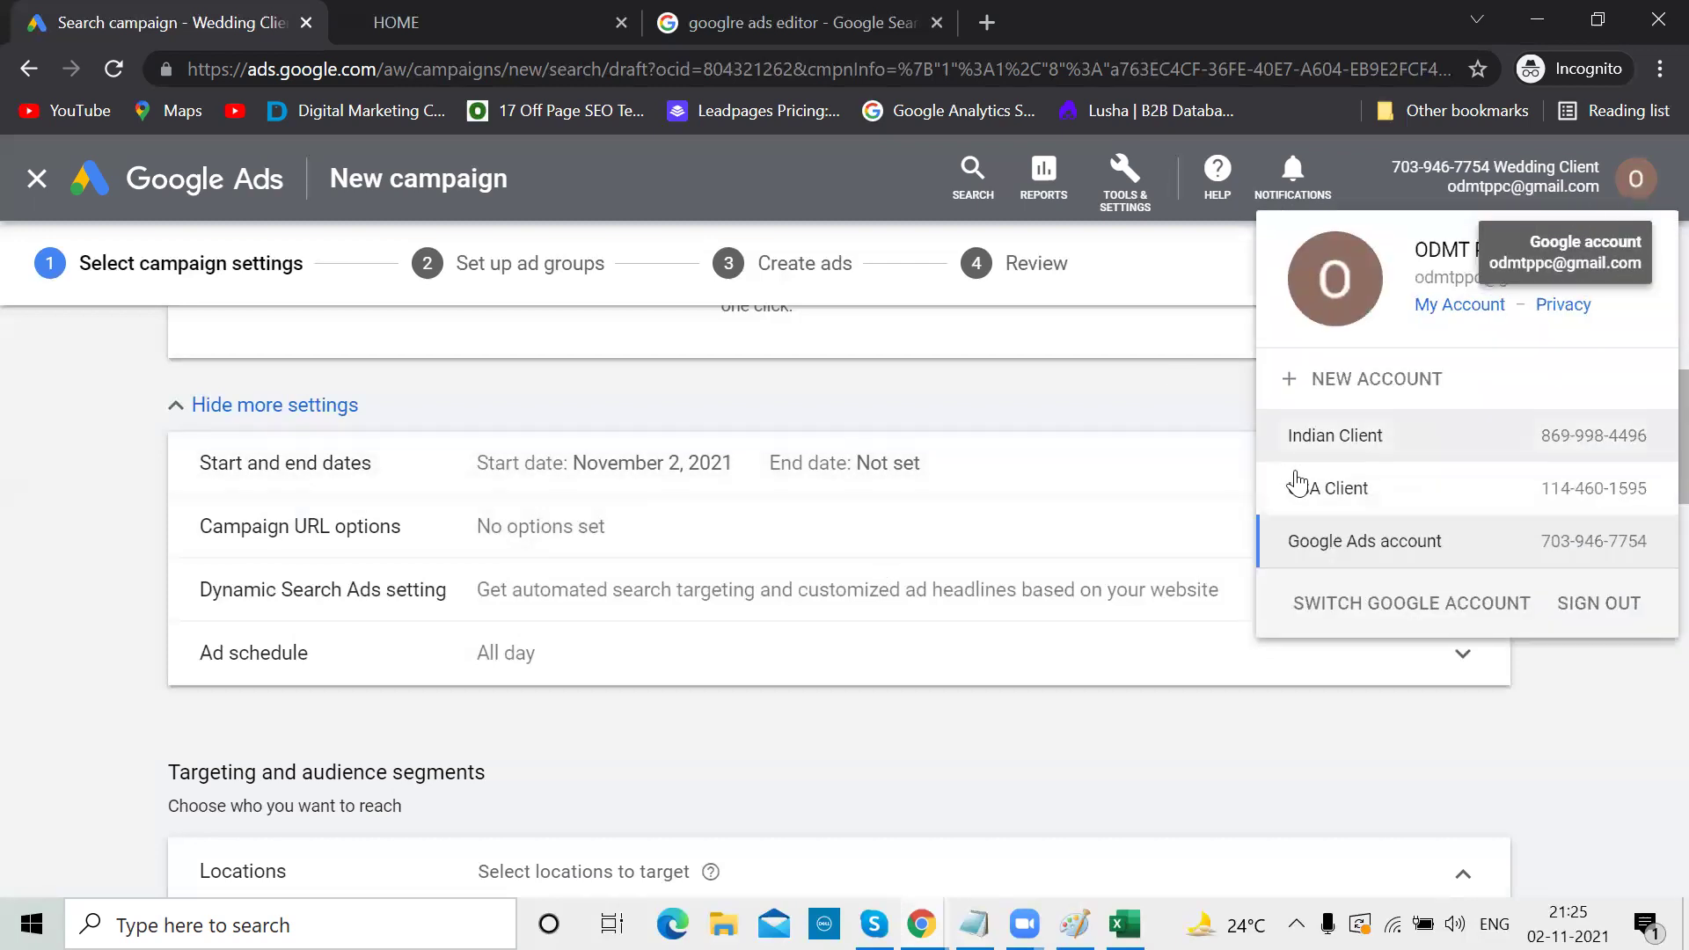
{"action": "left_click", "coordinate": [1511, 687]}
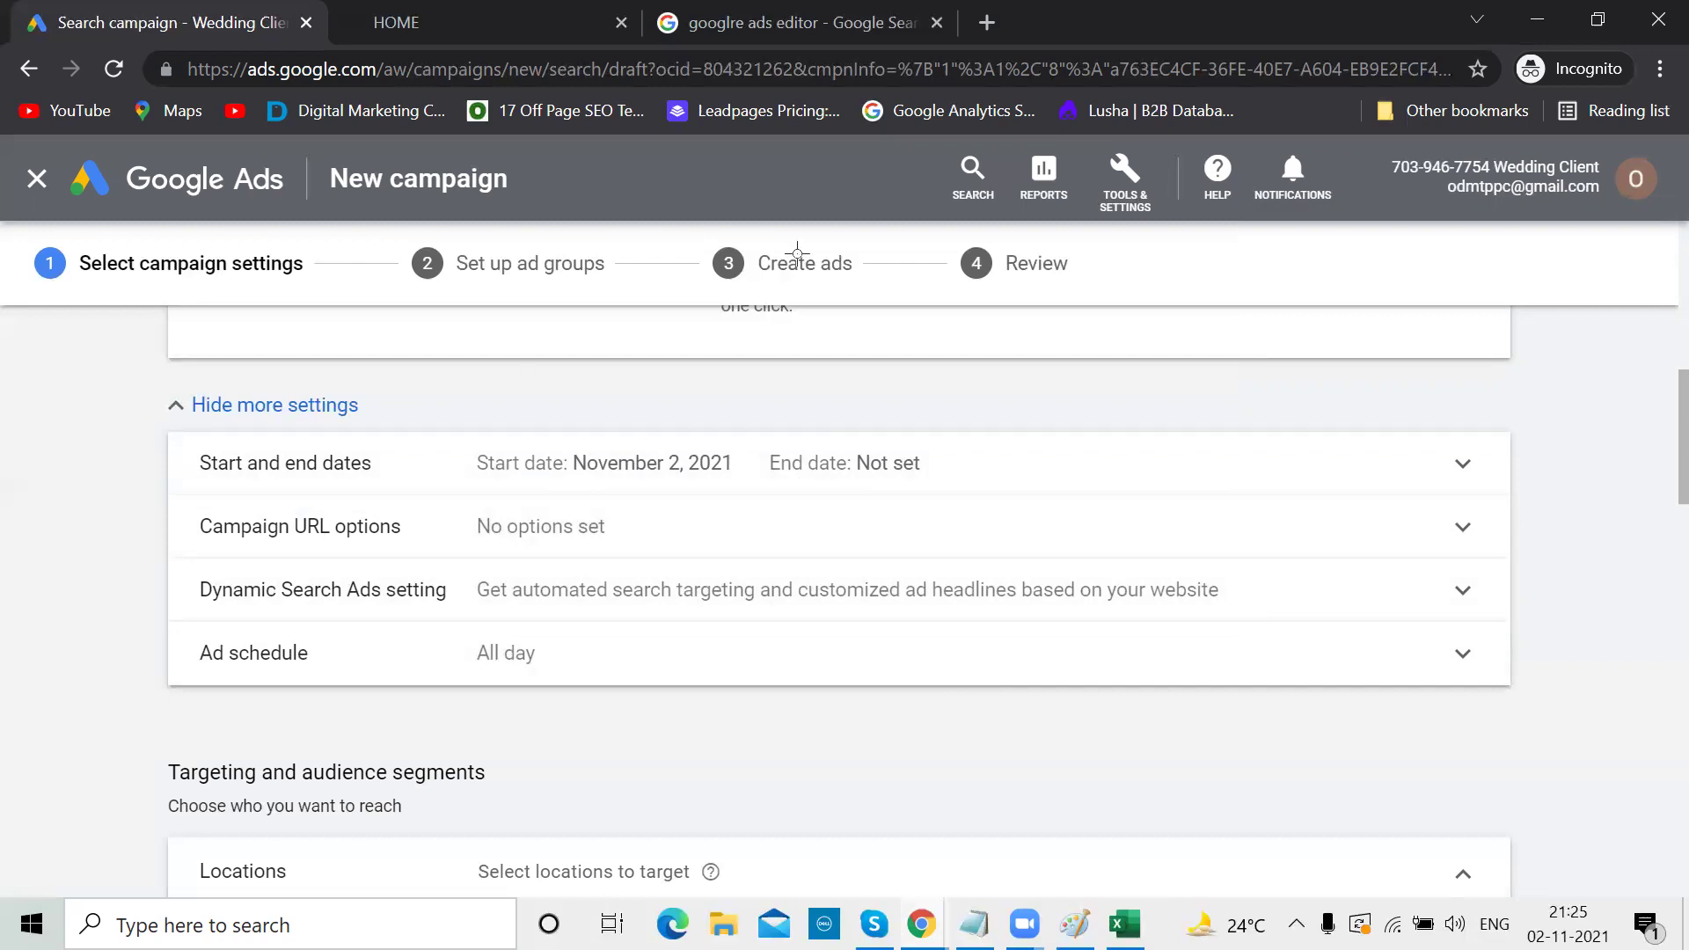
{"action": "key", "text": "alt+Tab"}
Pencil-circle Wedding Shot and Hyderabad in the Paint plan, adding '1,00,000' beside Wedding Shot
{"action": "mouse_move", "coordinate": [865, 245]}
{"action": "left_mouse_down"}
{"action": "mouse_move", "coordinate": [803, 224]}
{"action": "mouse_move", "coordinate": [619, 231]}
{"action": "mouse_move", "coordinate": [713, 314]}
{"action": "mouse_move", "coordinate": [886, 249]}
{"action": "mouse_move", "coordinate": [843, 239]}
{"action": "left_mouse_up"}
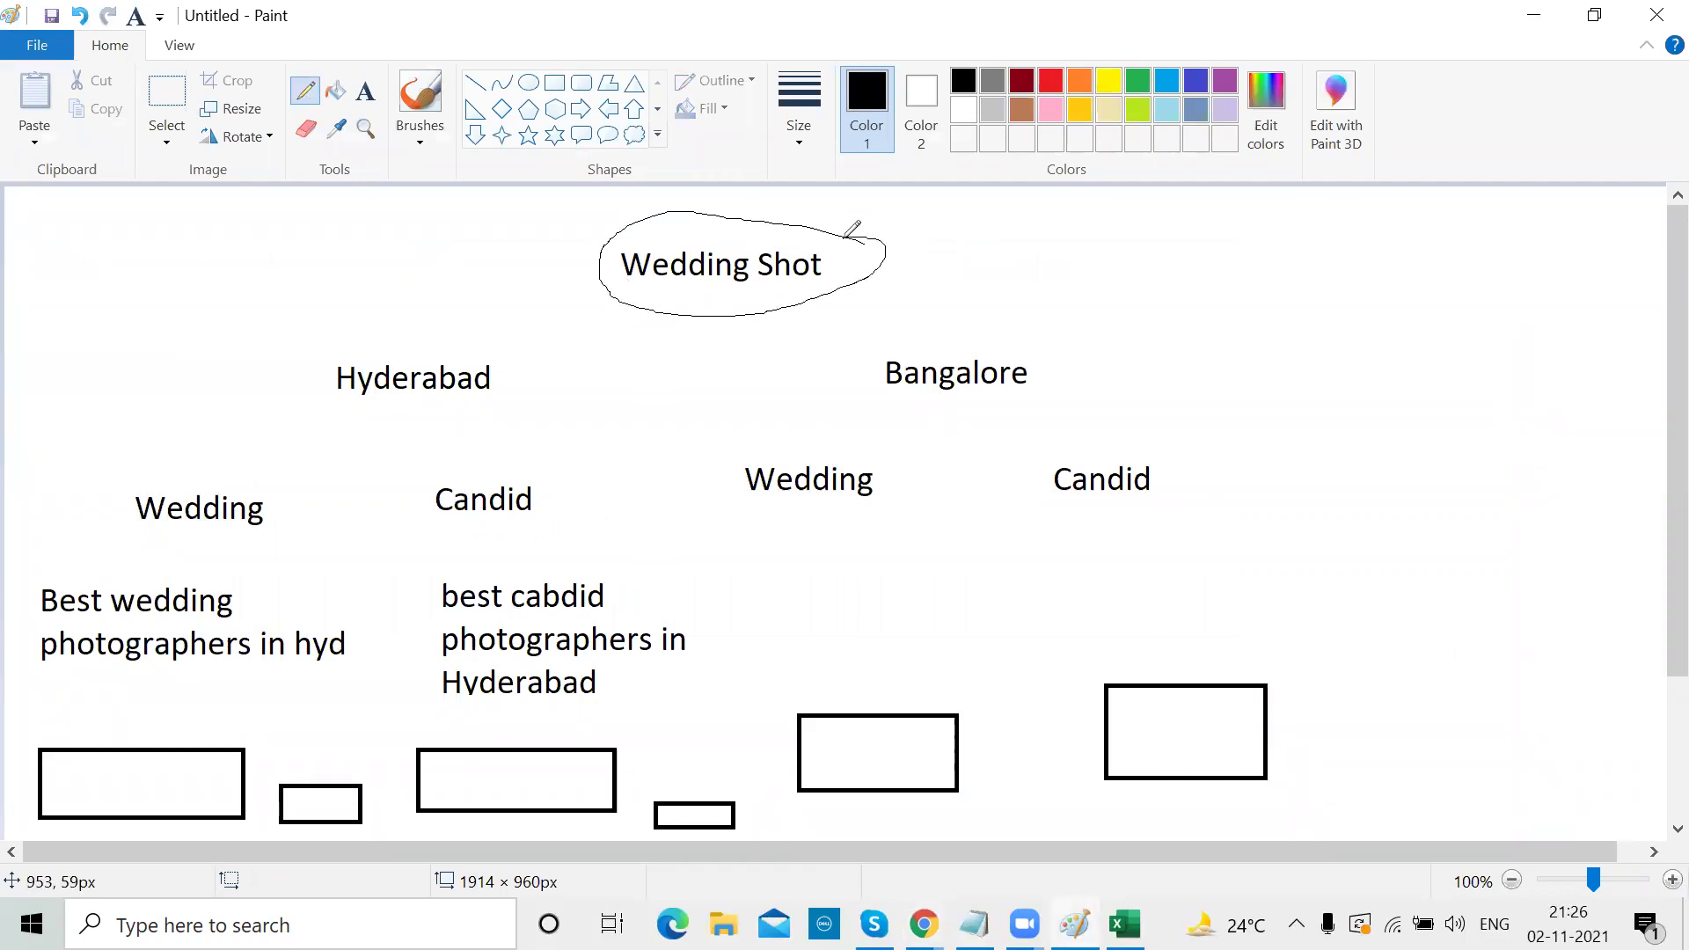
{"action": "left_click", "coordinate": [365, 90]}
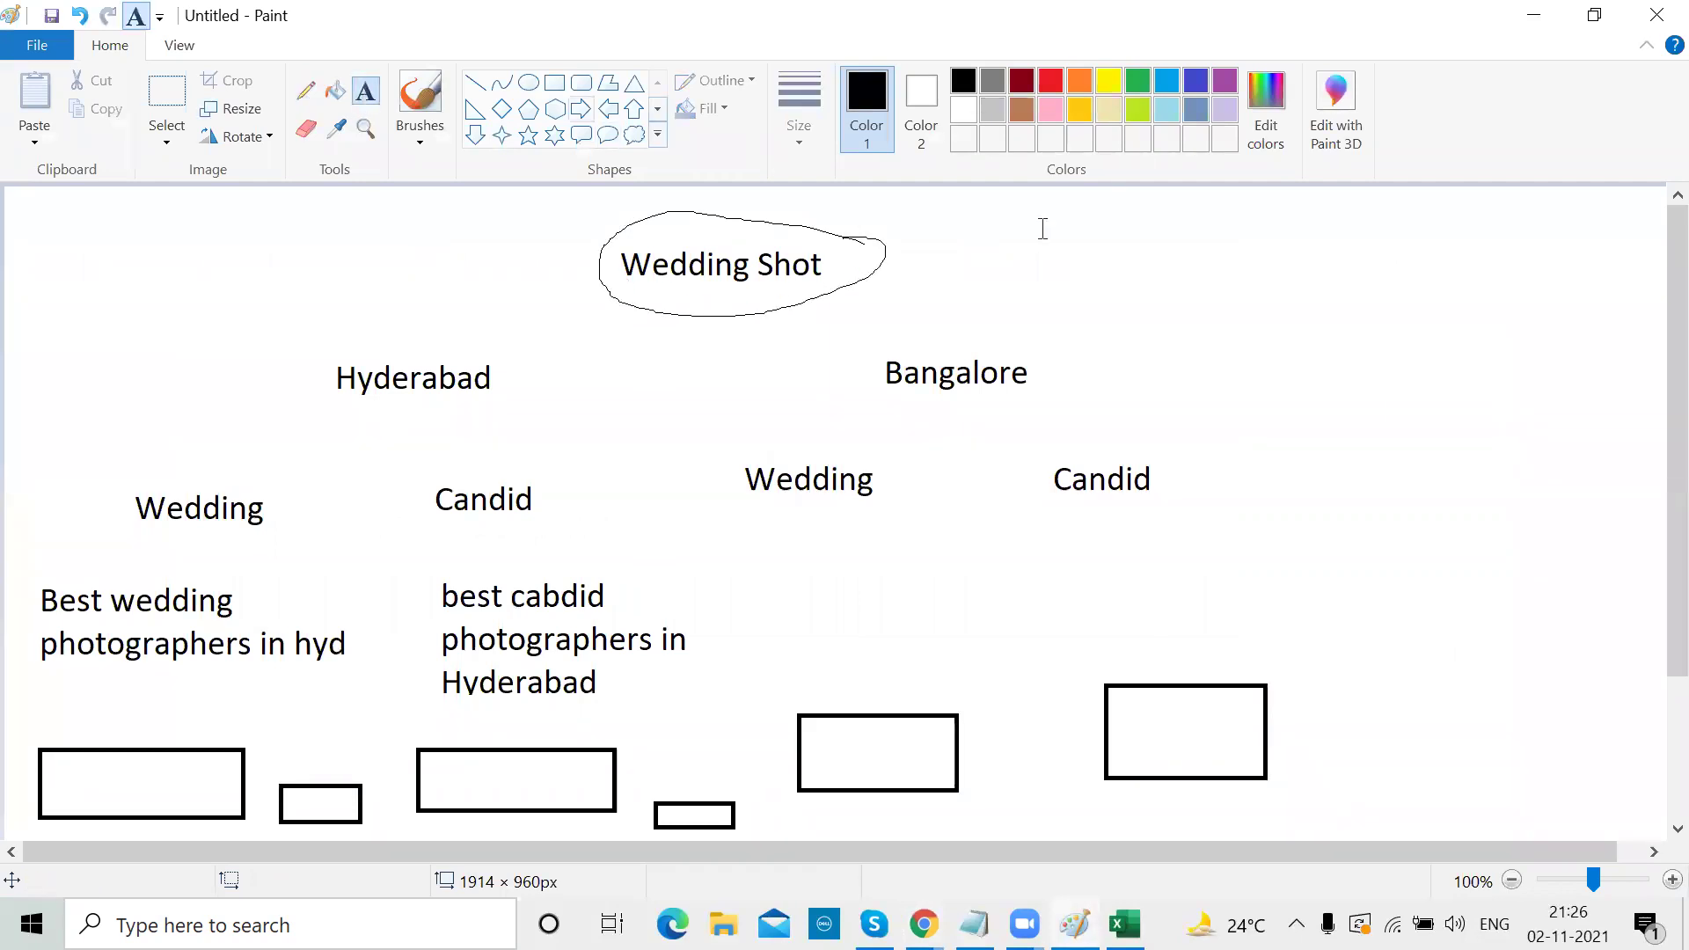
{"action": "left_click", "coordinate": [947, 226]}
{"action": "type", "text": "1,00,000"}
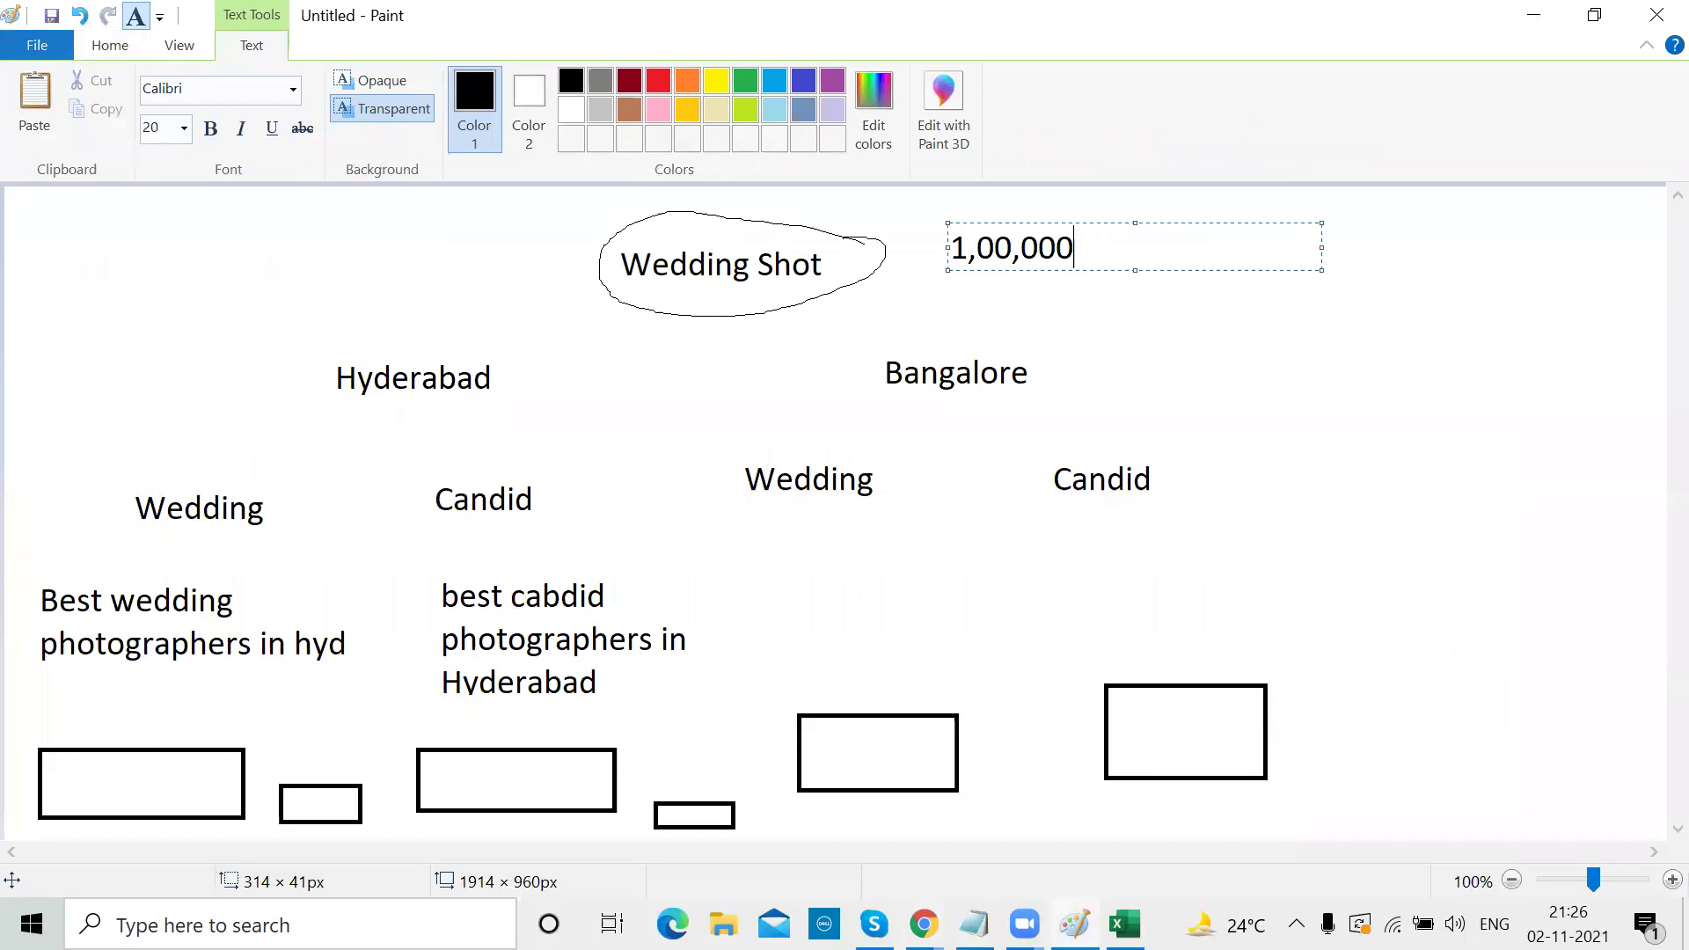
{"action": "left_click", "coordinate": [1493, 295]}
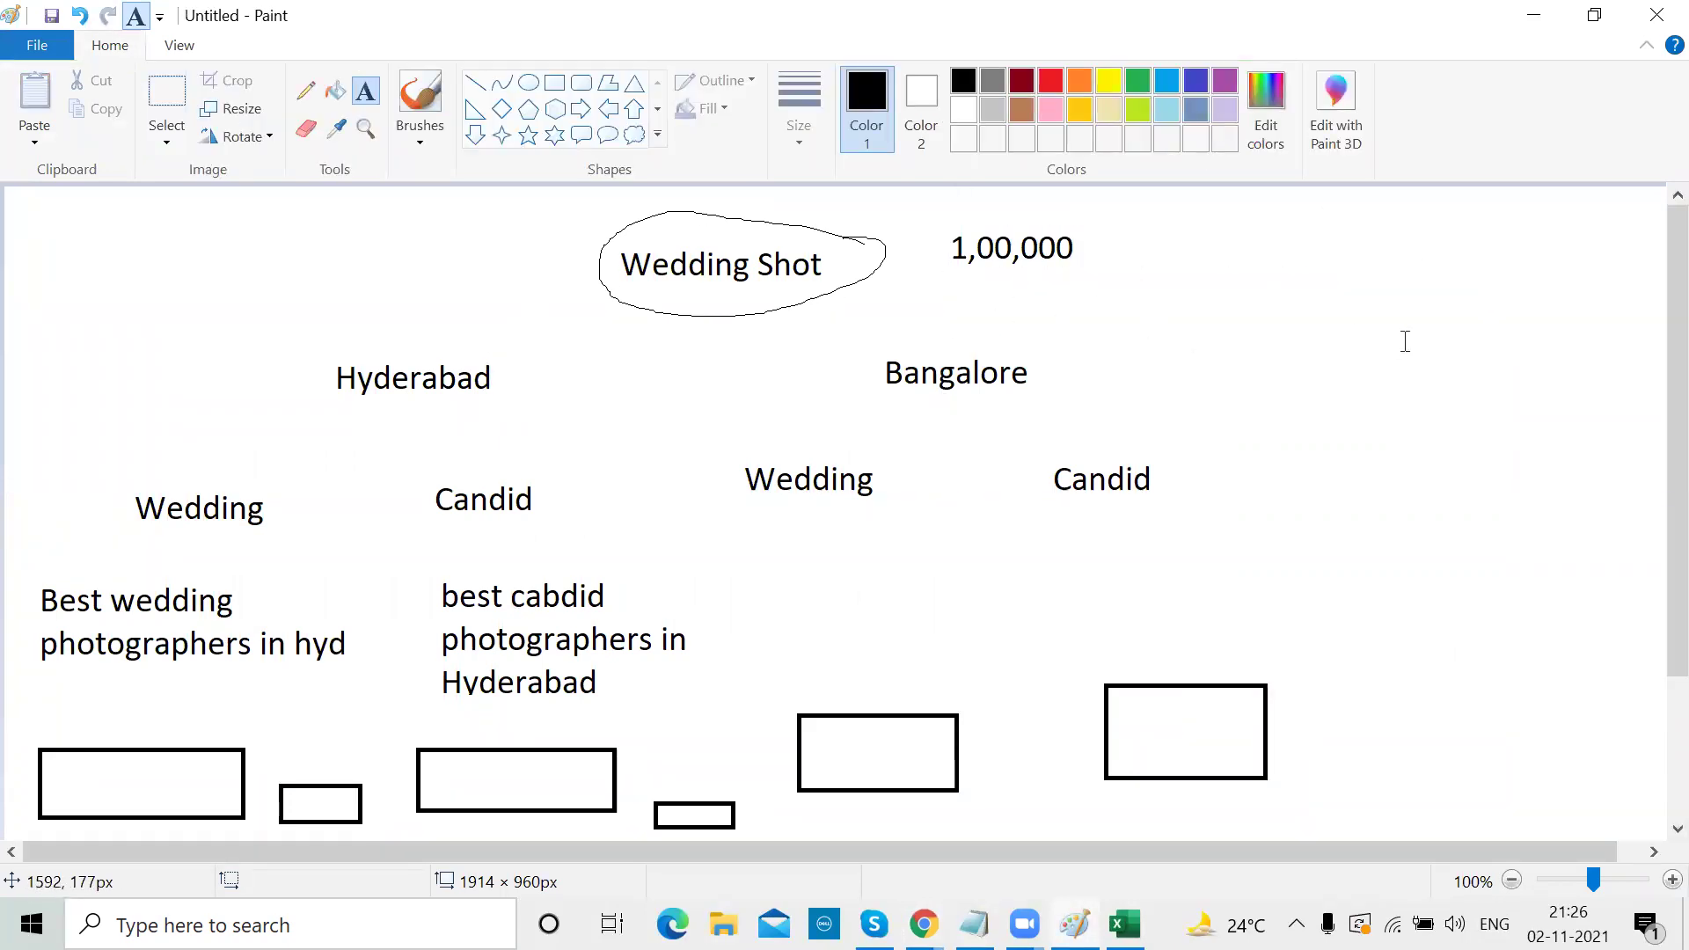
{"action": "left_click", "coordinate": [305, 90]}
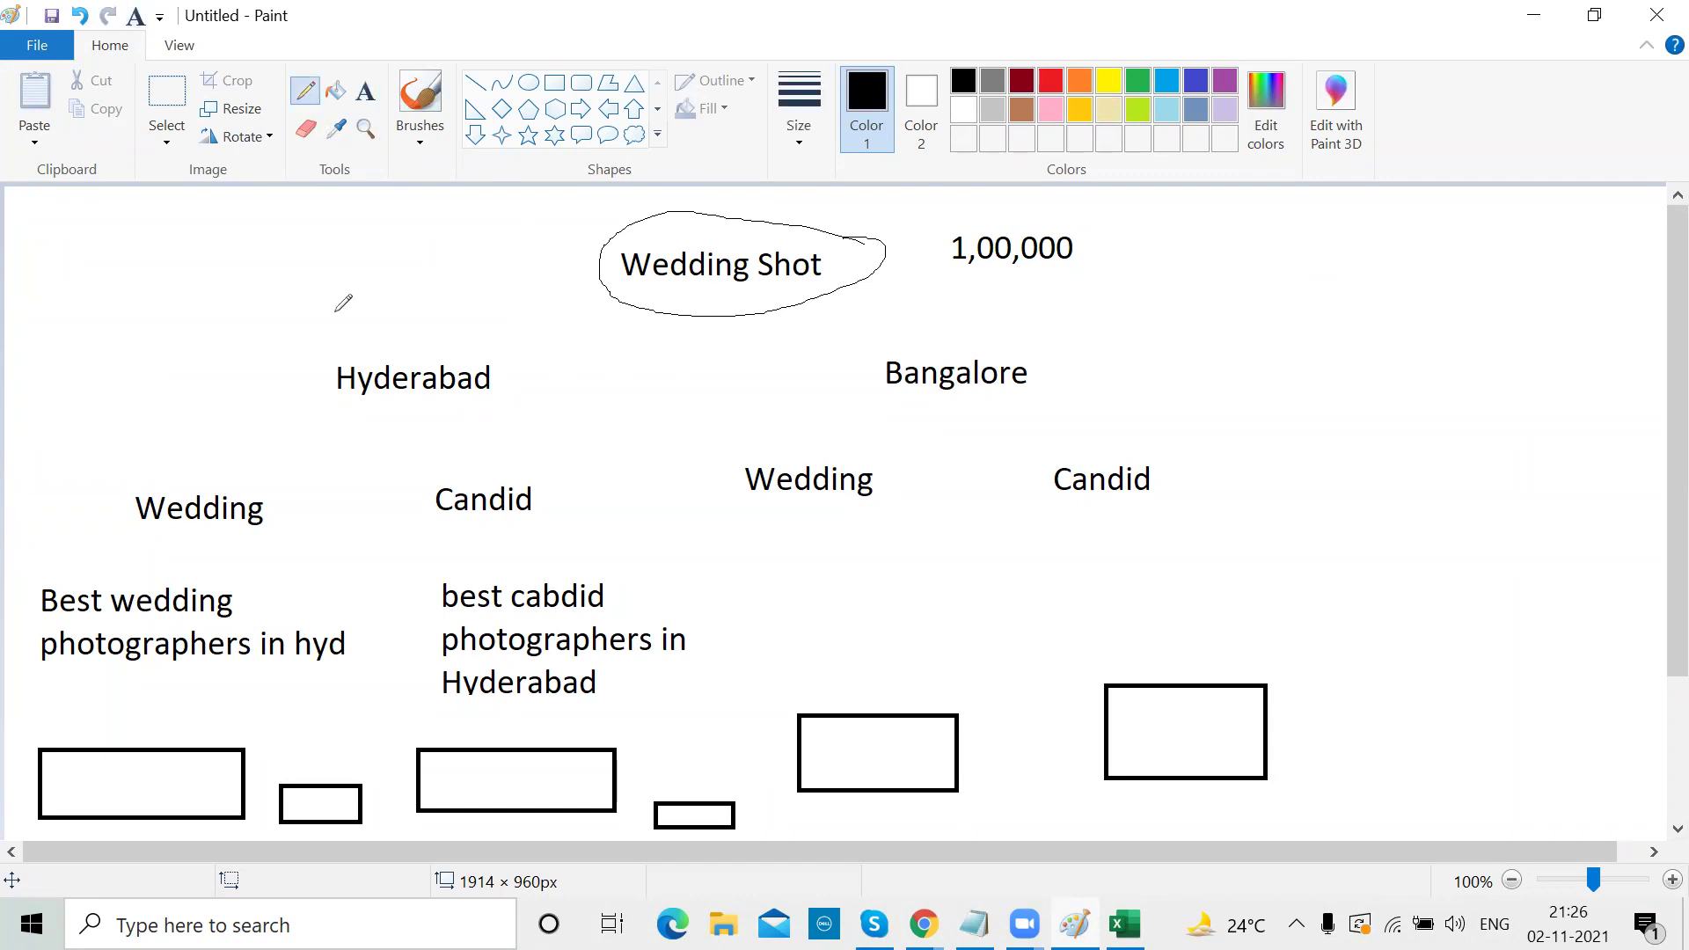
{"action": "mouse_move", "coordinate": [339, 380]}
{"action": "left_mouse_down"}
{"action": "mouse_move", "coordinate": [320, 379]}
{"action": "mouse_move", "coordinate": [543, 341]}
{"action": "mouse_move", "coordinate": [356, 428]}
{"action": "mouse_move", "coordinate": [324, 384]}
{"action": "left_mouse_up"}
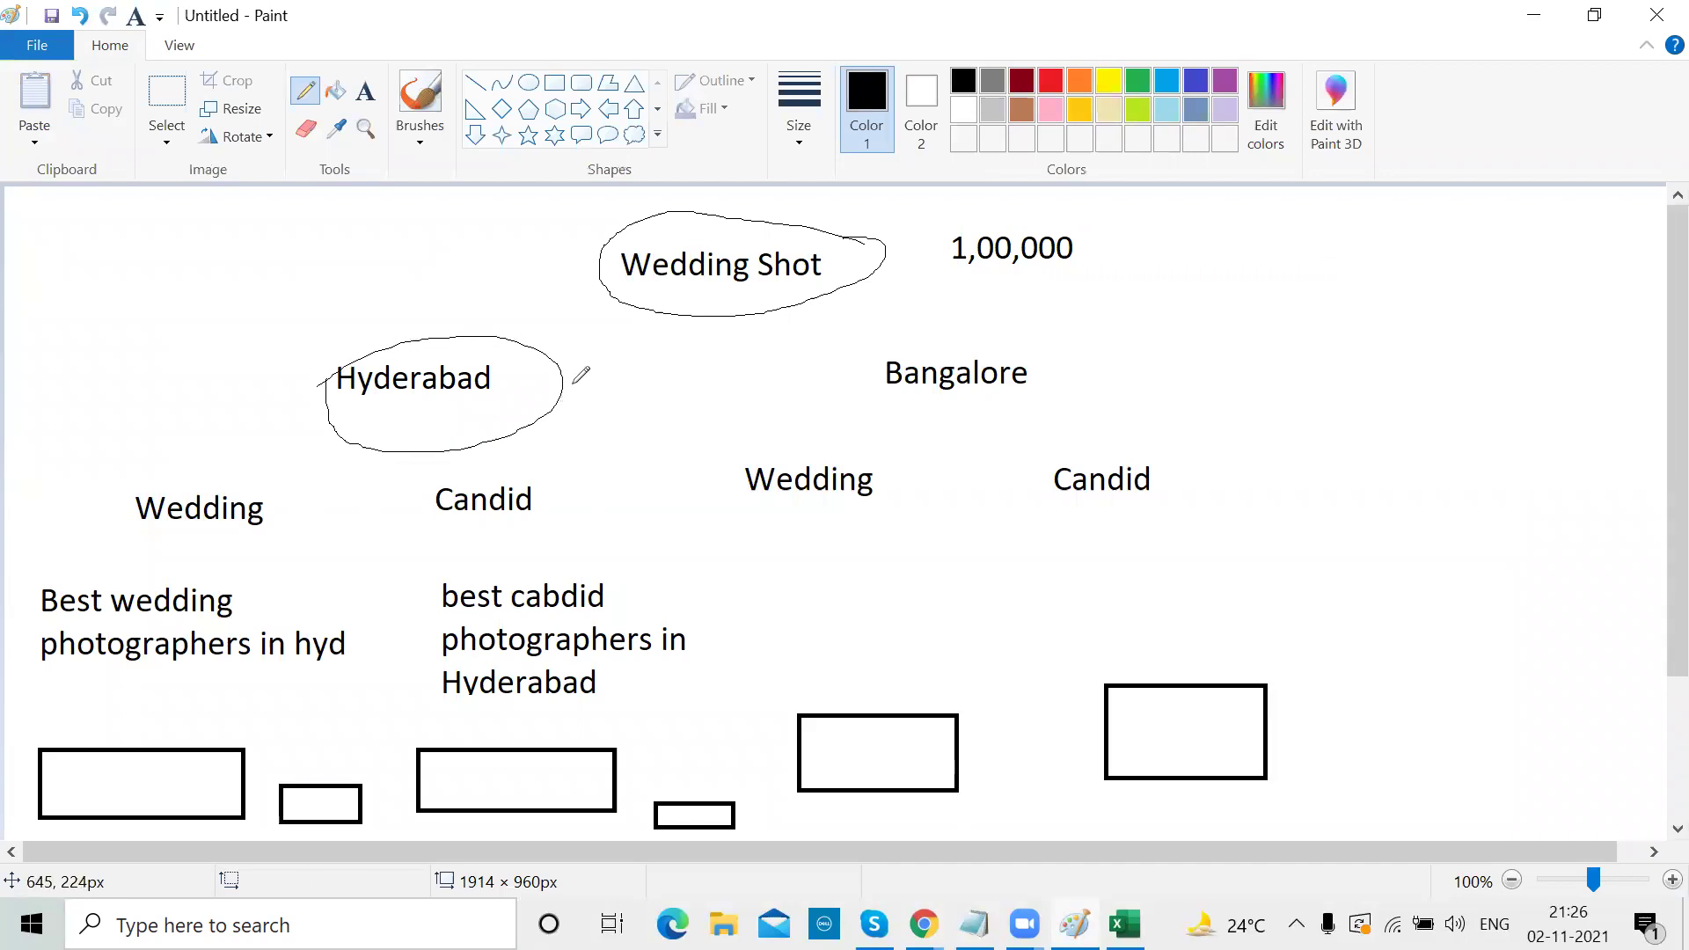
Minimize Paint and glance at the client account list in Google Ads
{"action": "left_click", "coordinate": [1533, 15]}
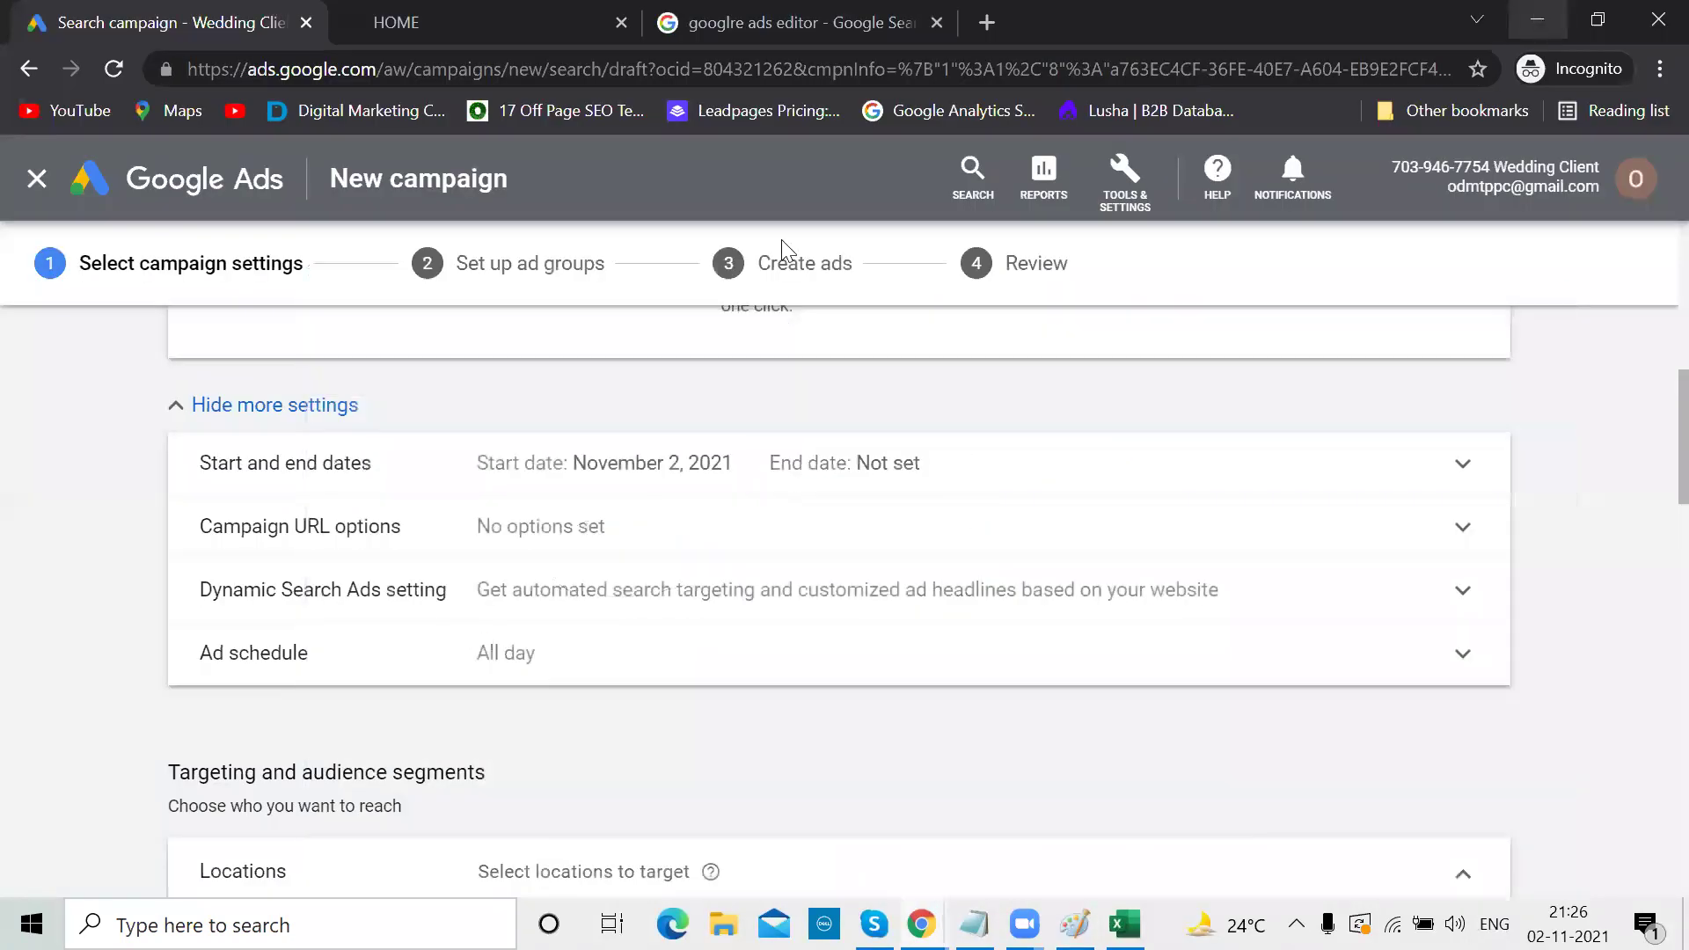
{"action": "left_click", "coordinate": [1633, 182]}
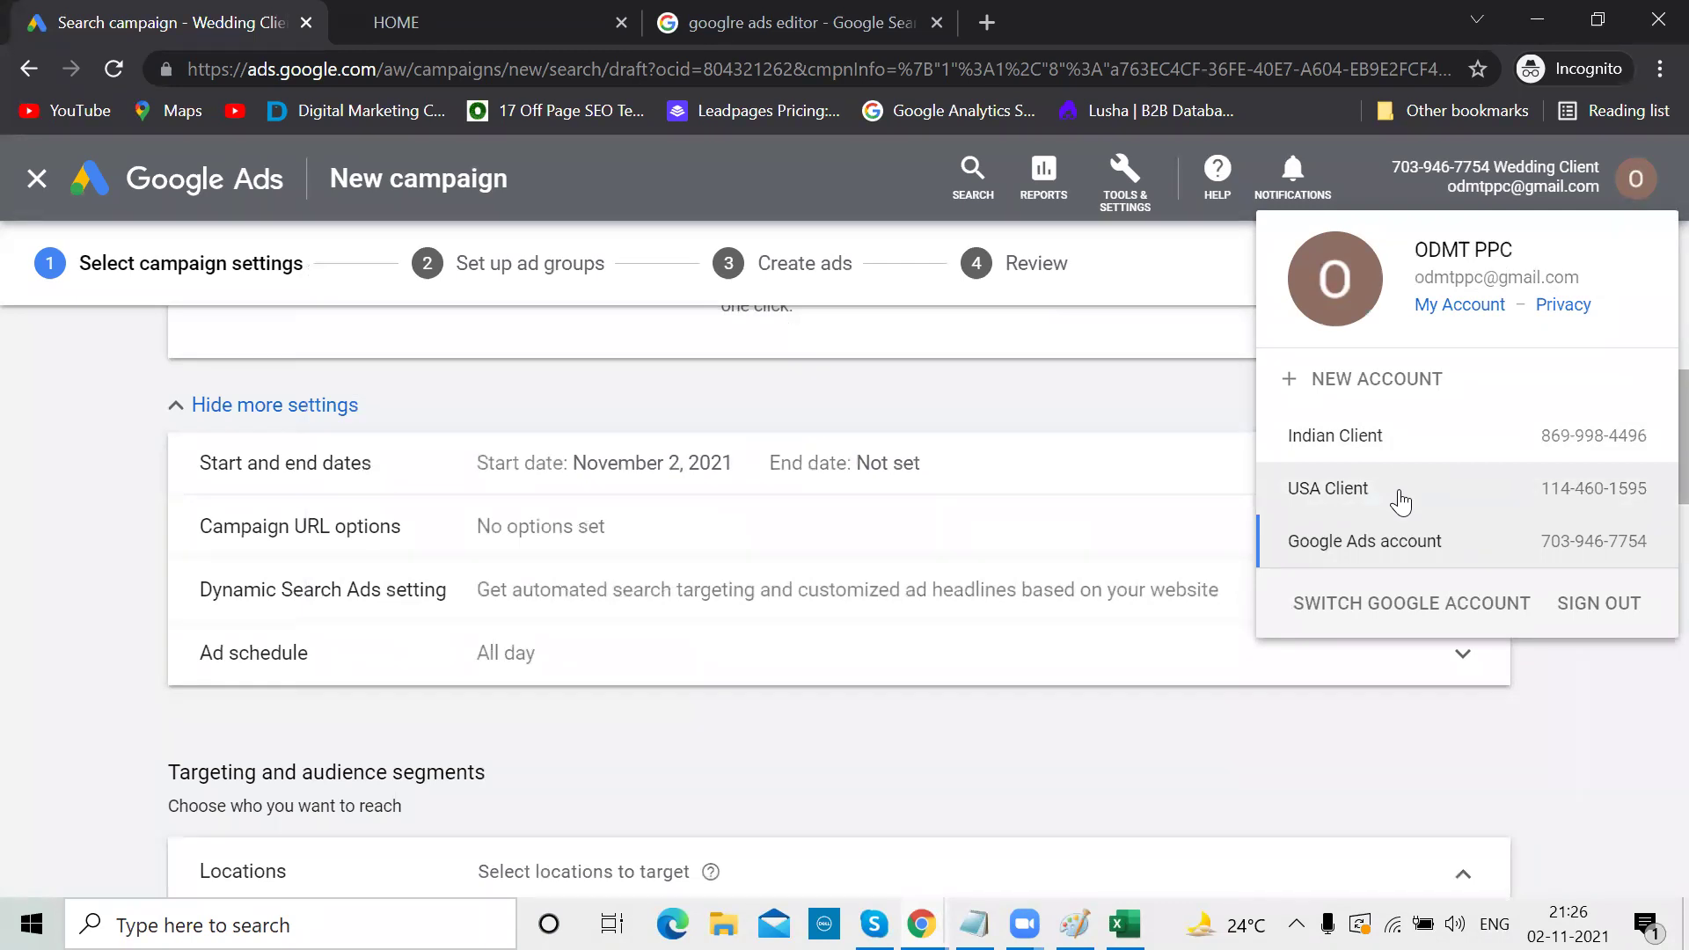
{"action": "left_click", "coordinate": [1166, 737]}
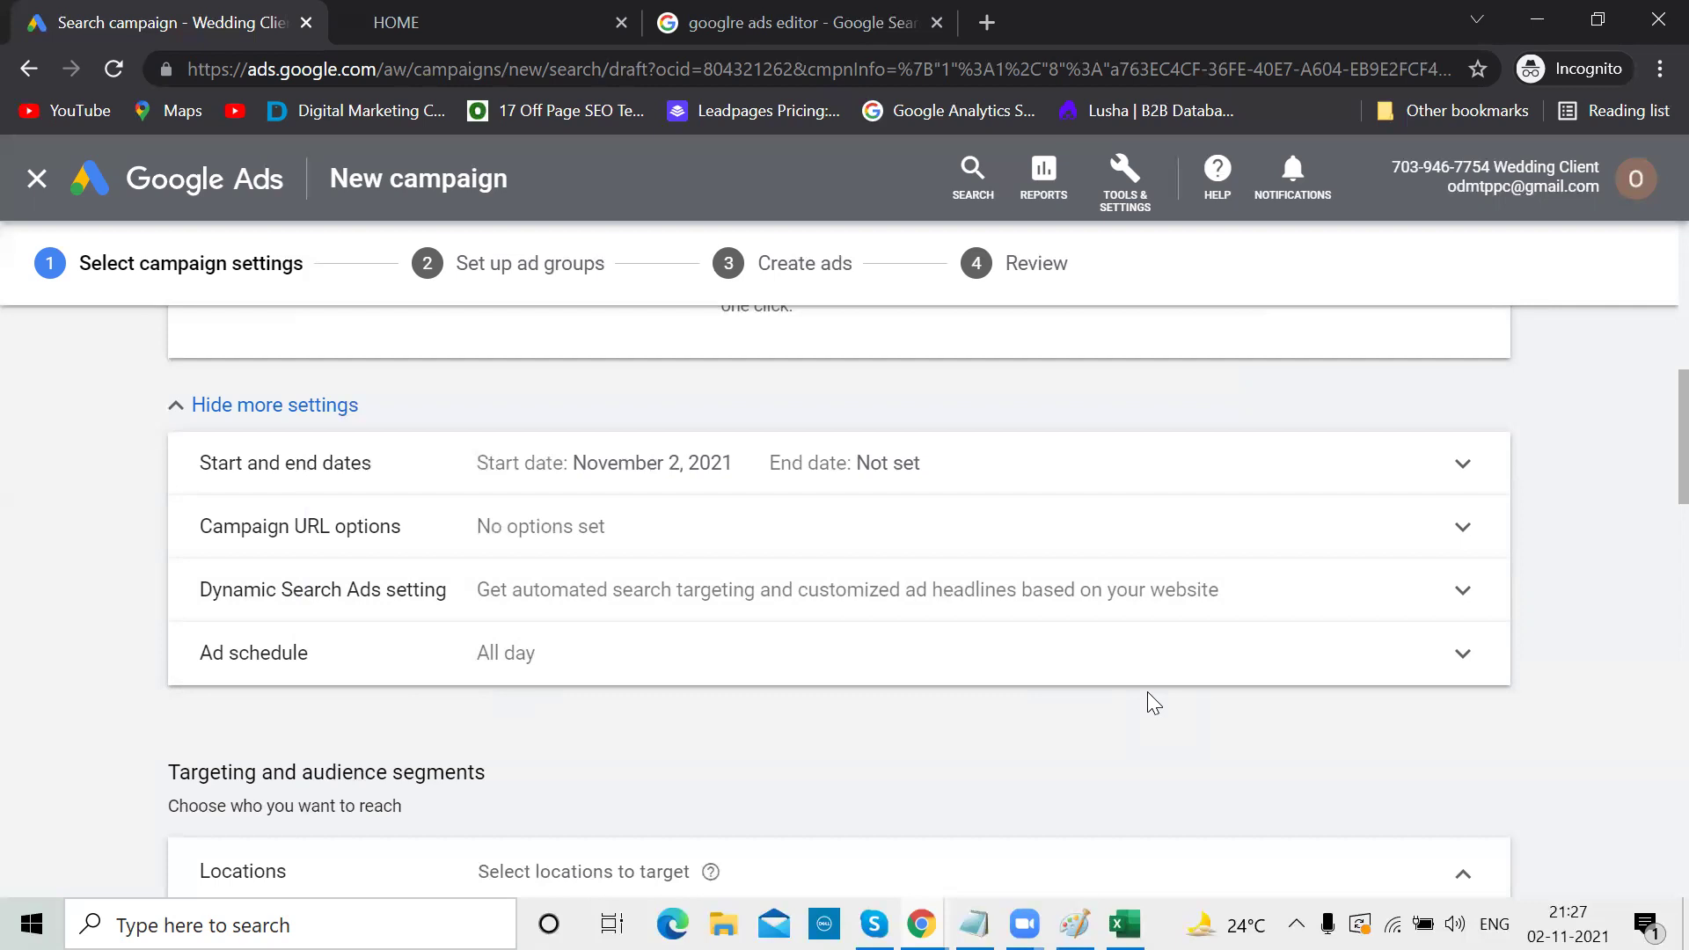
Set the first ad schedule row to Mondays - Fridays, 09:00 to 20:00
{"action": "left_click", "coordinate": [1446, 660]}
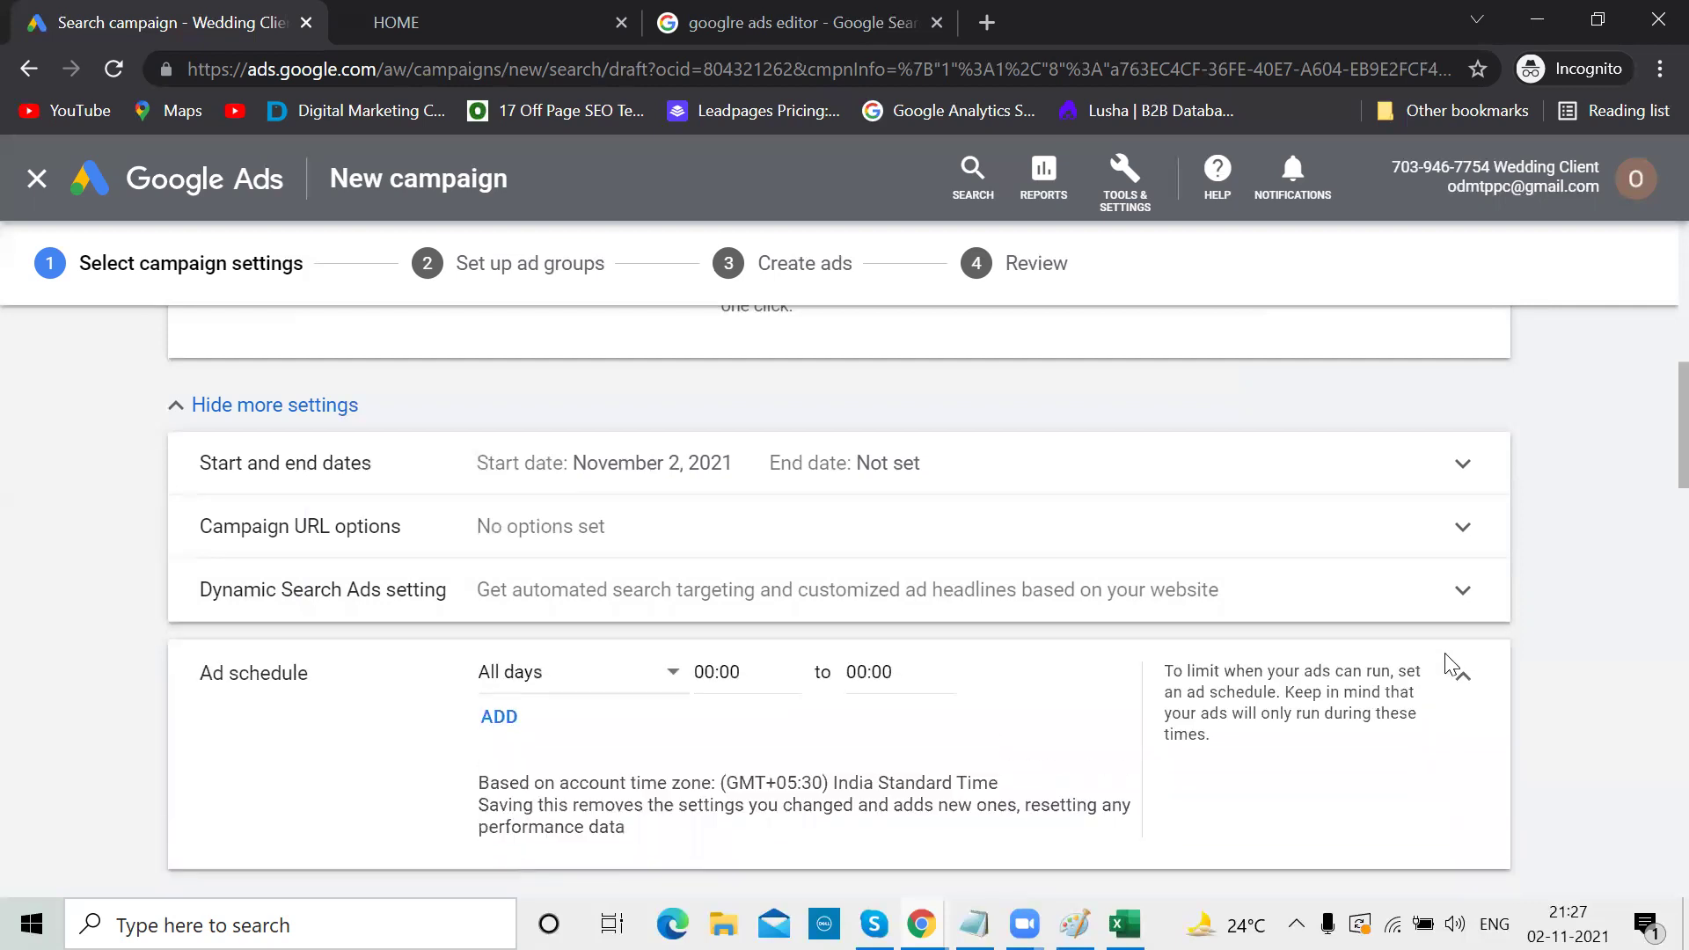
{"action": "left_click", "coordinate": [669, 683]}
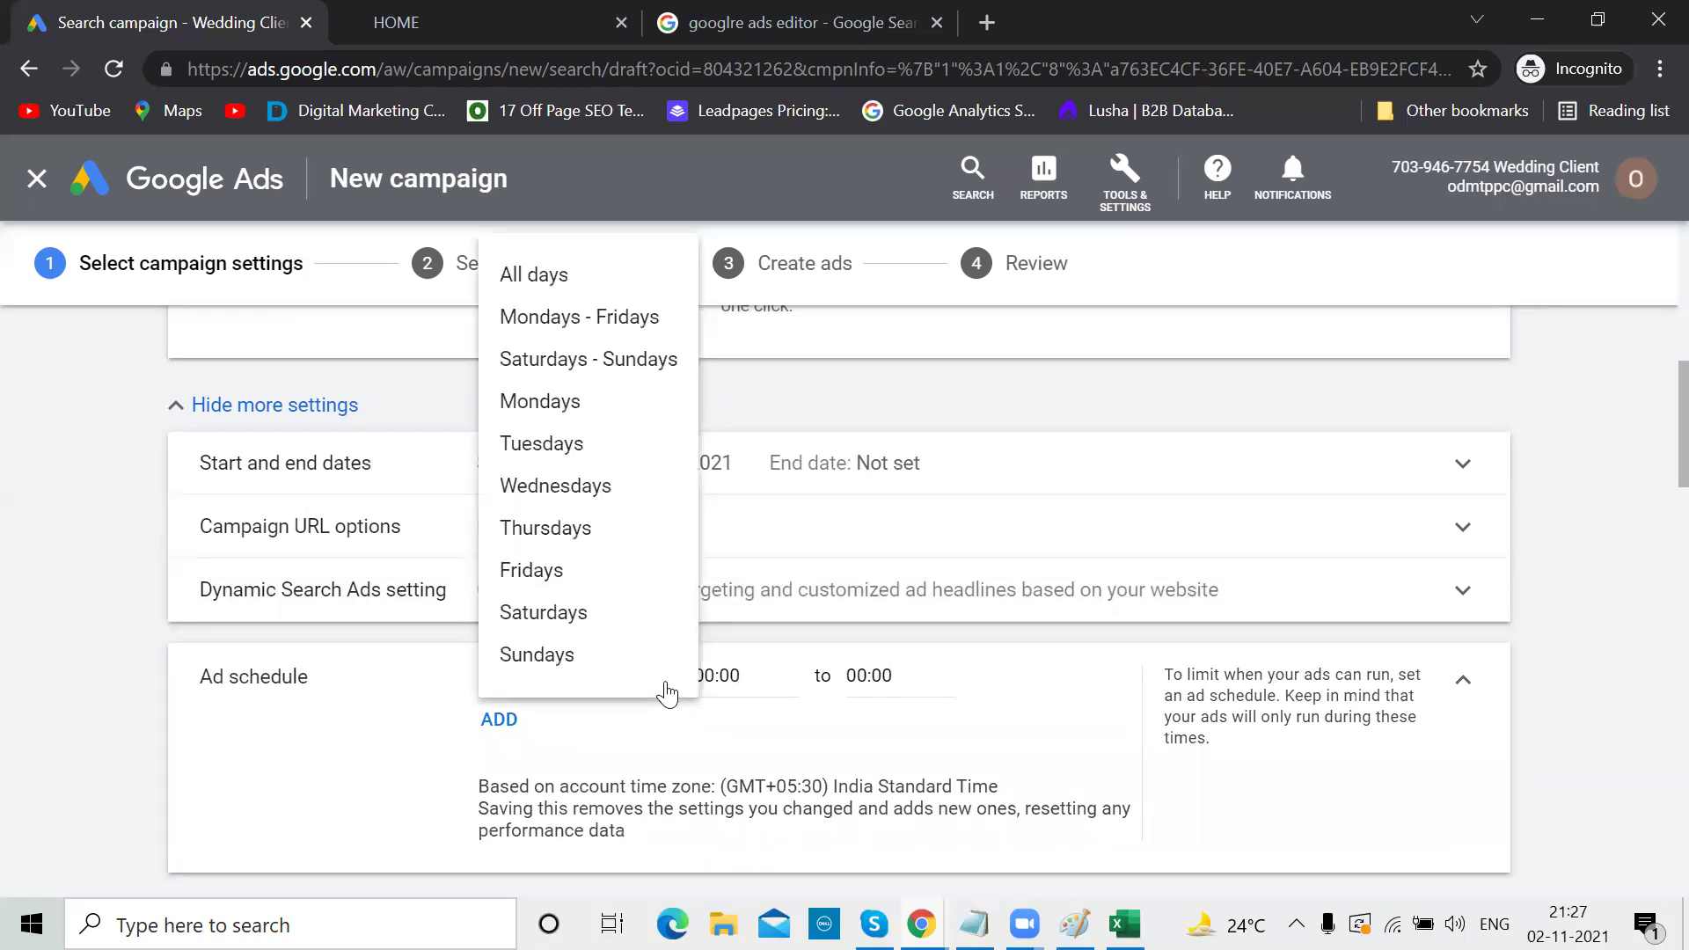
{"action": "left_click", "coordinate": [628, 319]}
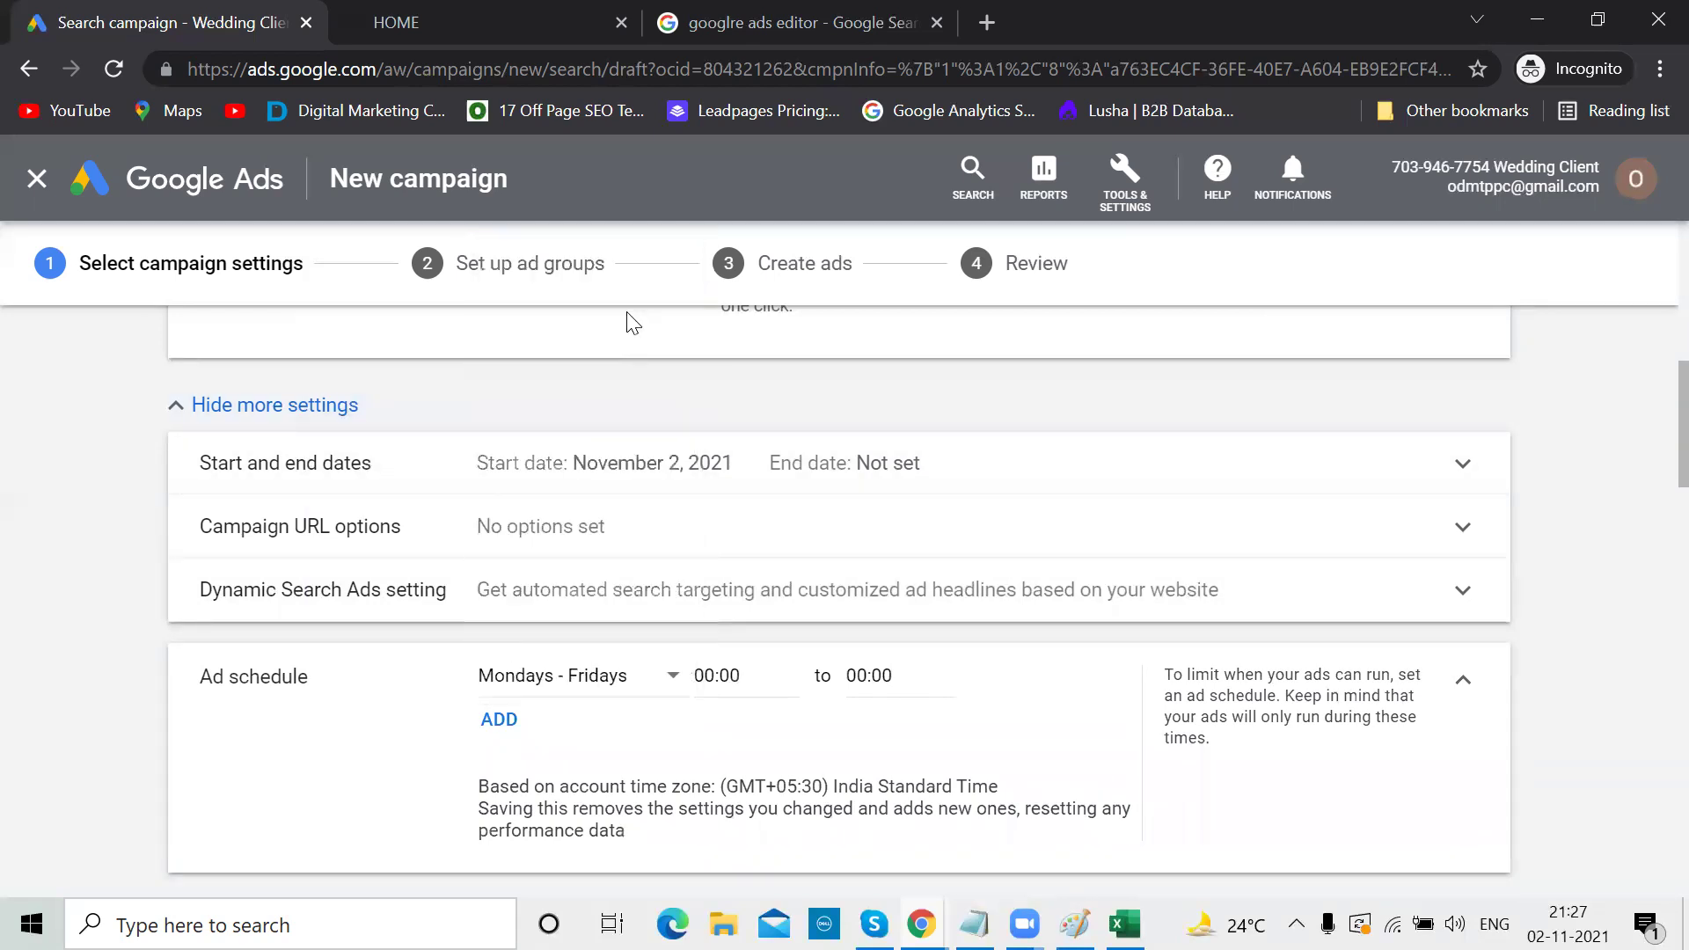
{"action": "left_click", "coordinate": [711, 676]}
{"action": "scroll", "coordinate": [719, 596], "scroll_direction": "down", "scroll_amount": 12}
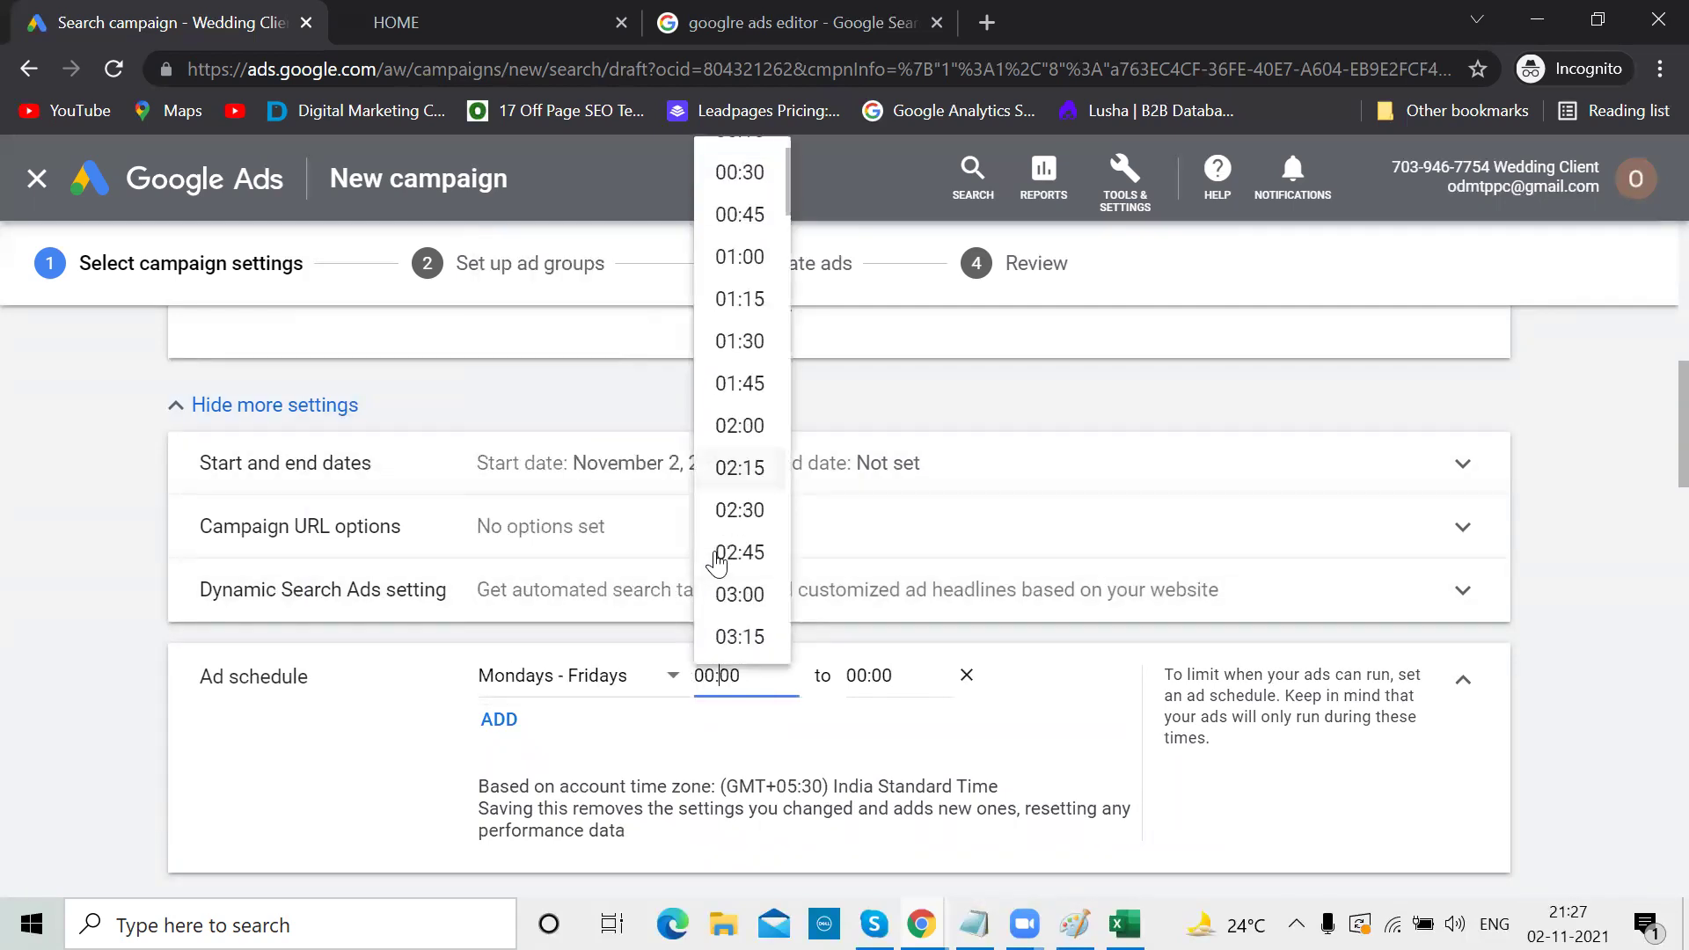
{"action": "scroll", "coordinate": [717, 561], "scroll_direction": "down", "scroll_amount": 2}
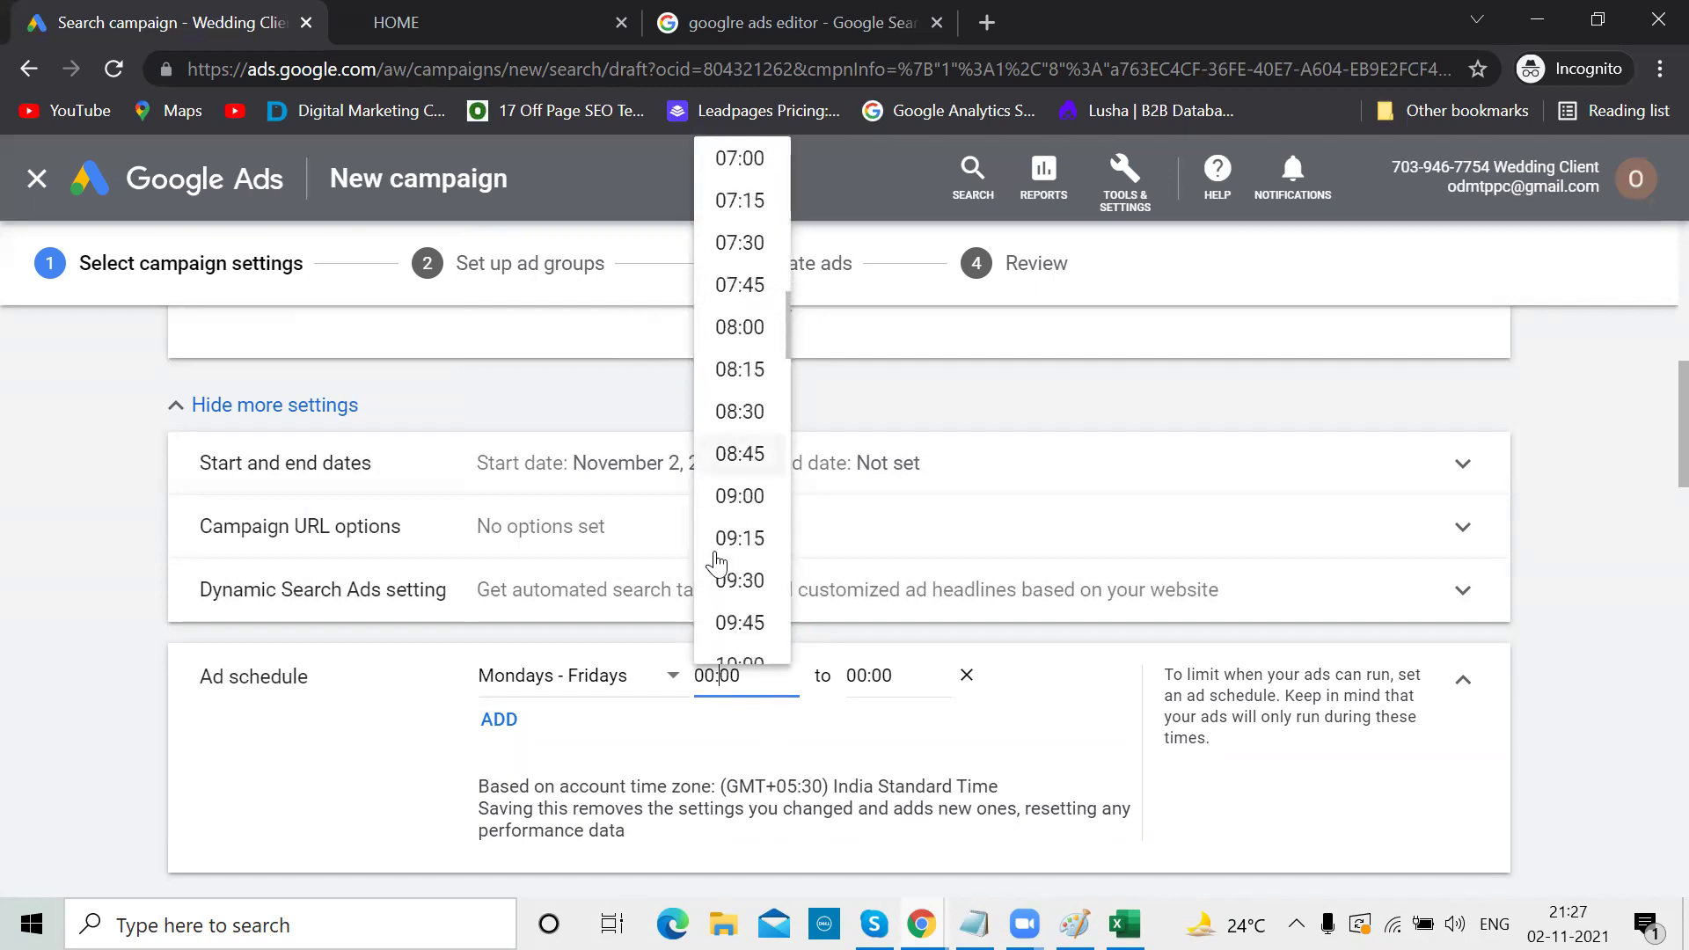
{"action": "left_click", "coordinate": [748, 421]}
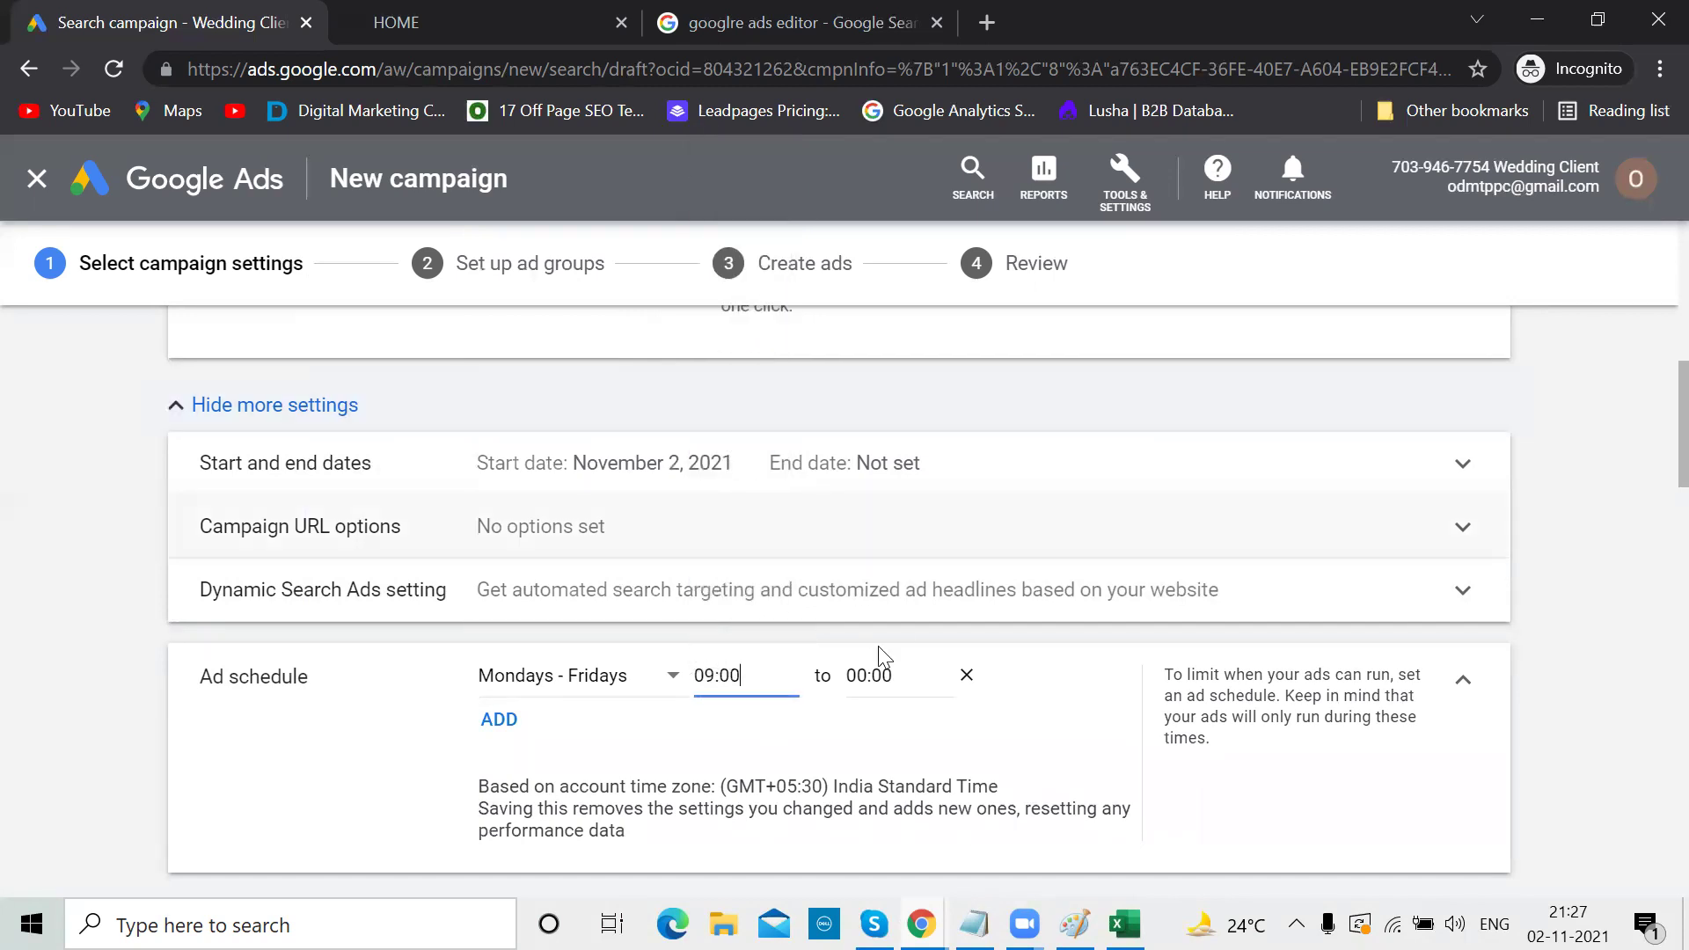
{"action": "left_click", "coordinate": [860, 676]}
{"action": "scroll", "coordinate": [911, 545], "scroll_direction": "down", "scroll_amount": 20}
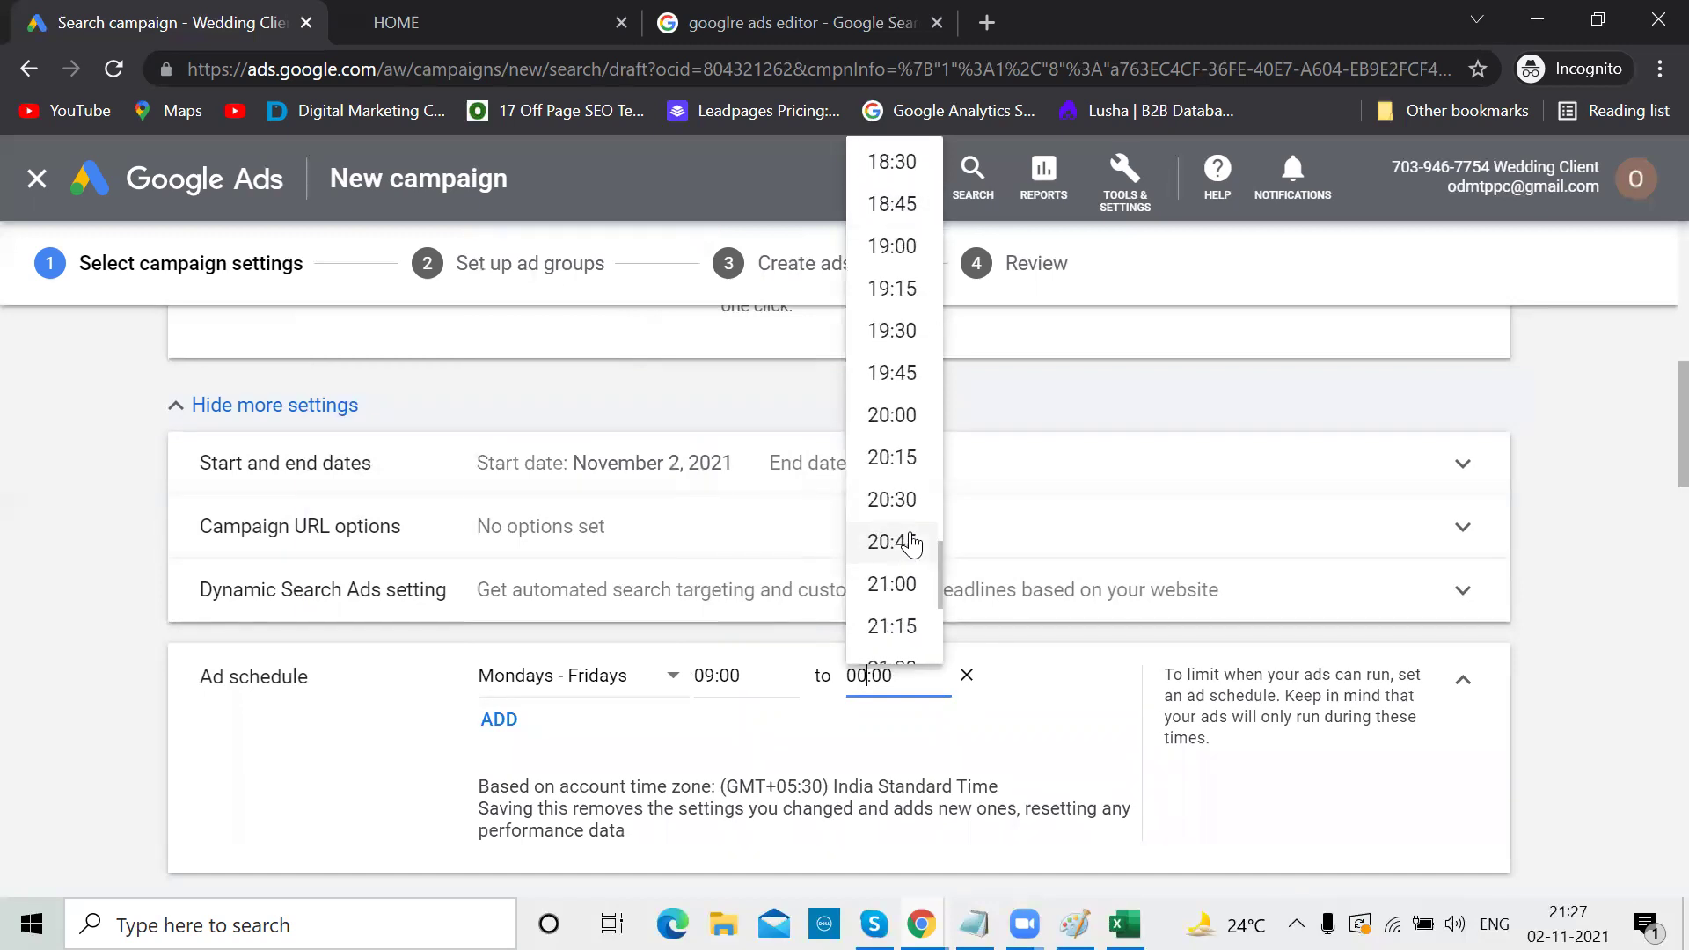
{"action": "left_click", "coordinate": [893, 425]}
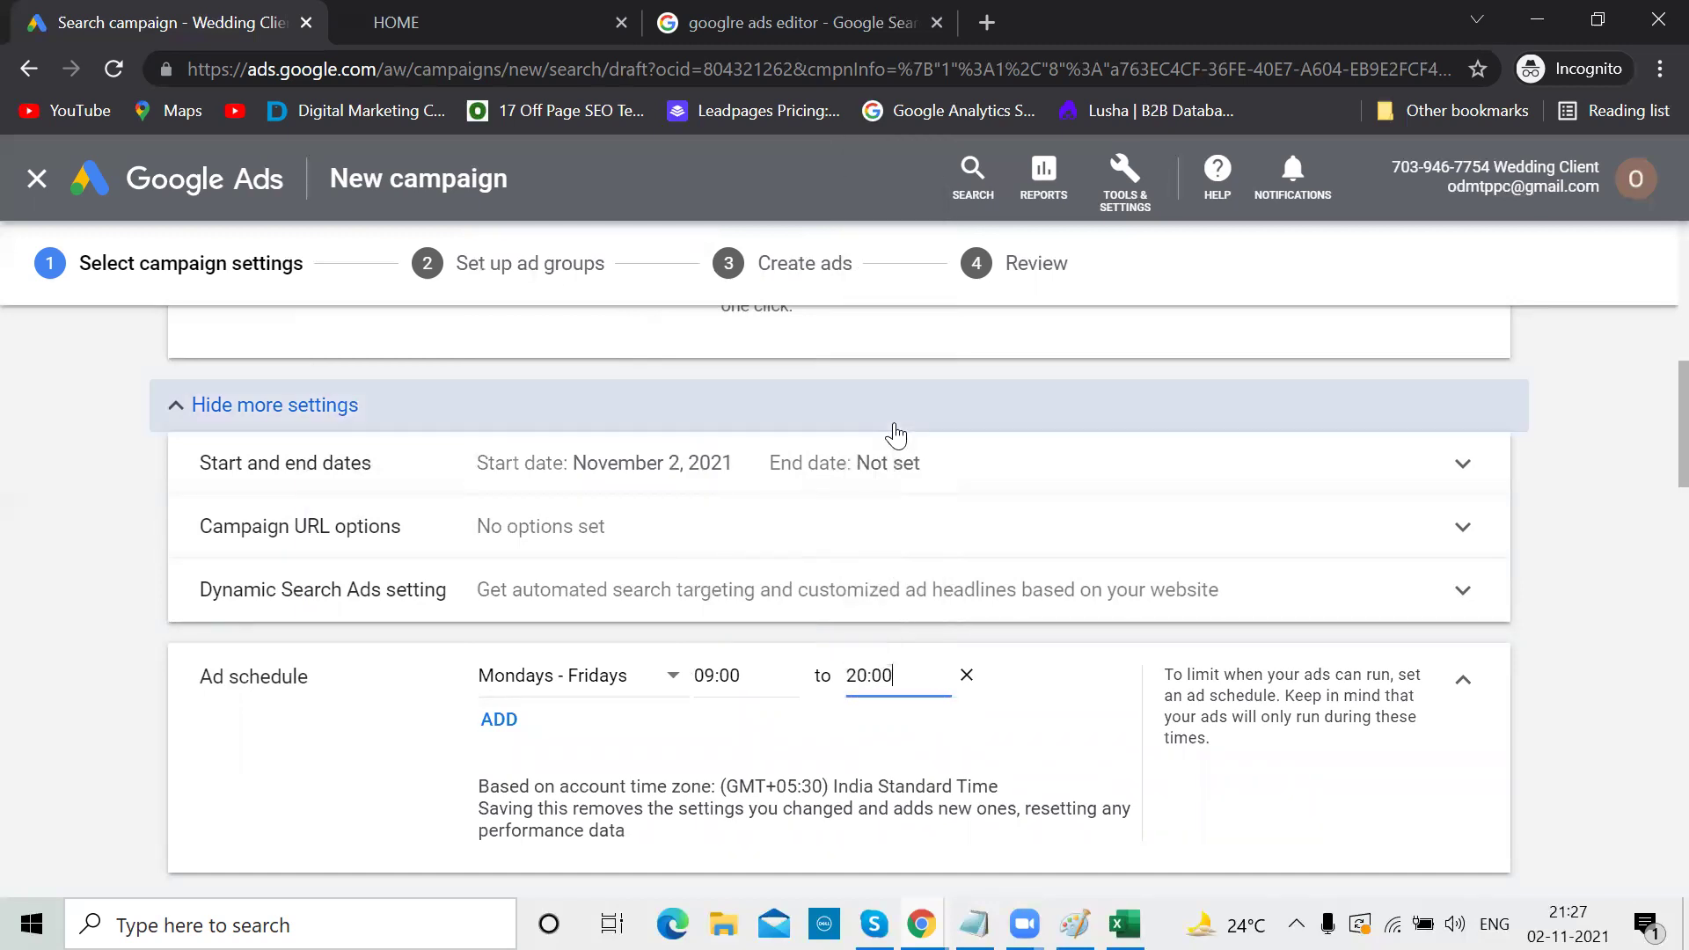
Add a second schedule row for Saturdays - Sundays, 09:30 to 10:30
{"action": "left_click", "coordinate": [498, 719]}
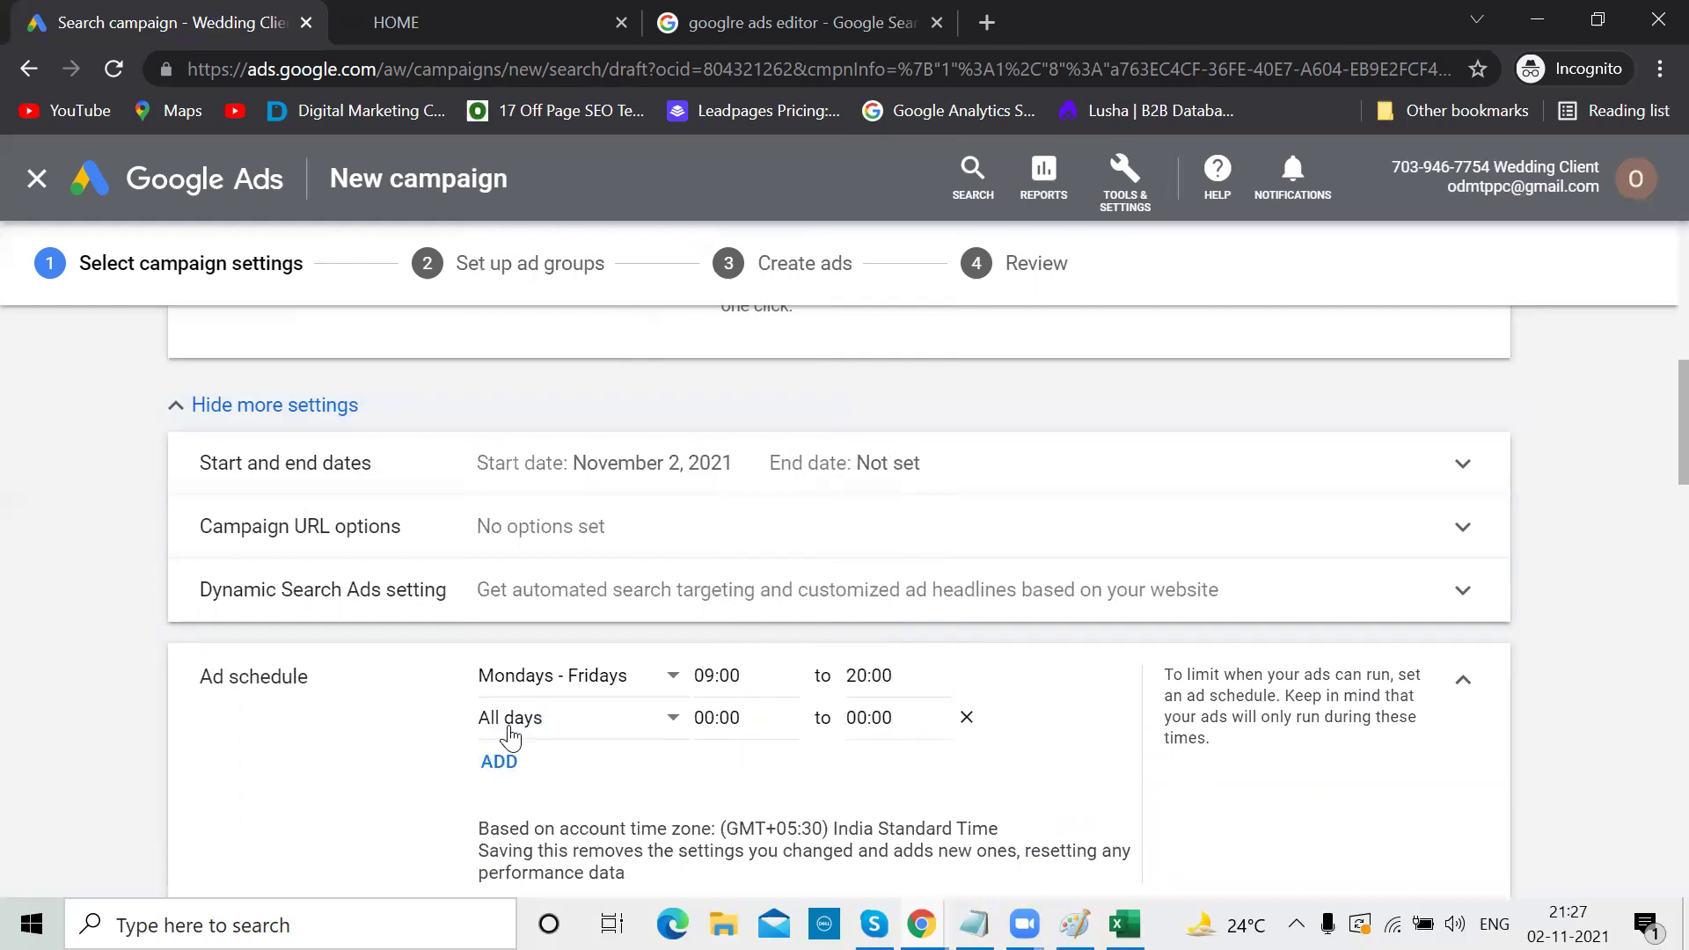
{"action": "left_click", "coordinate": [671, 717]}
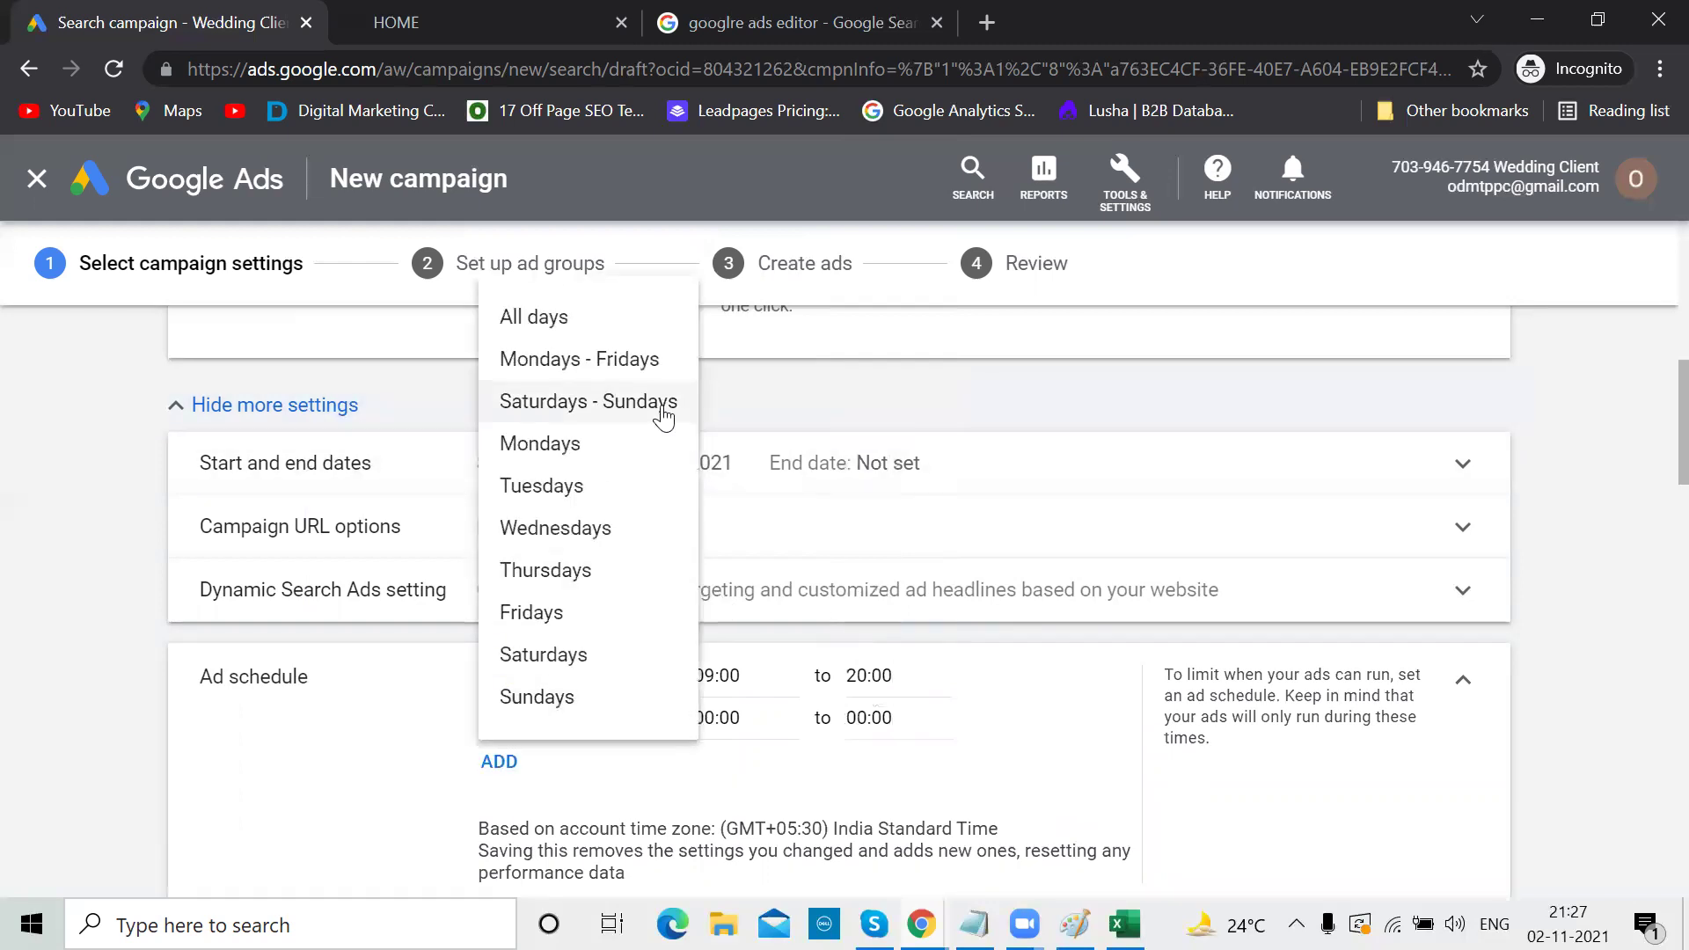
{"action": "left_click", "coordinate": [637, 424]}
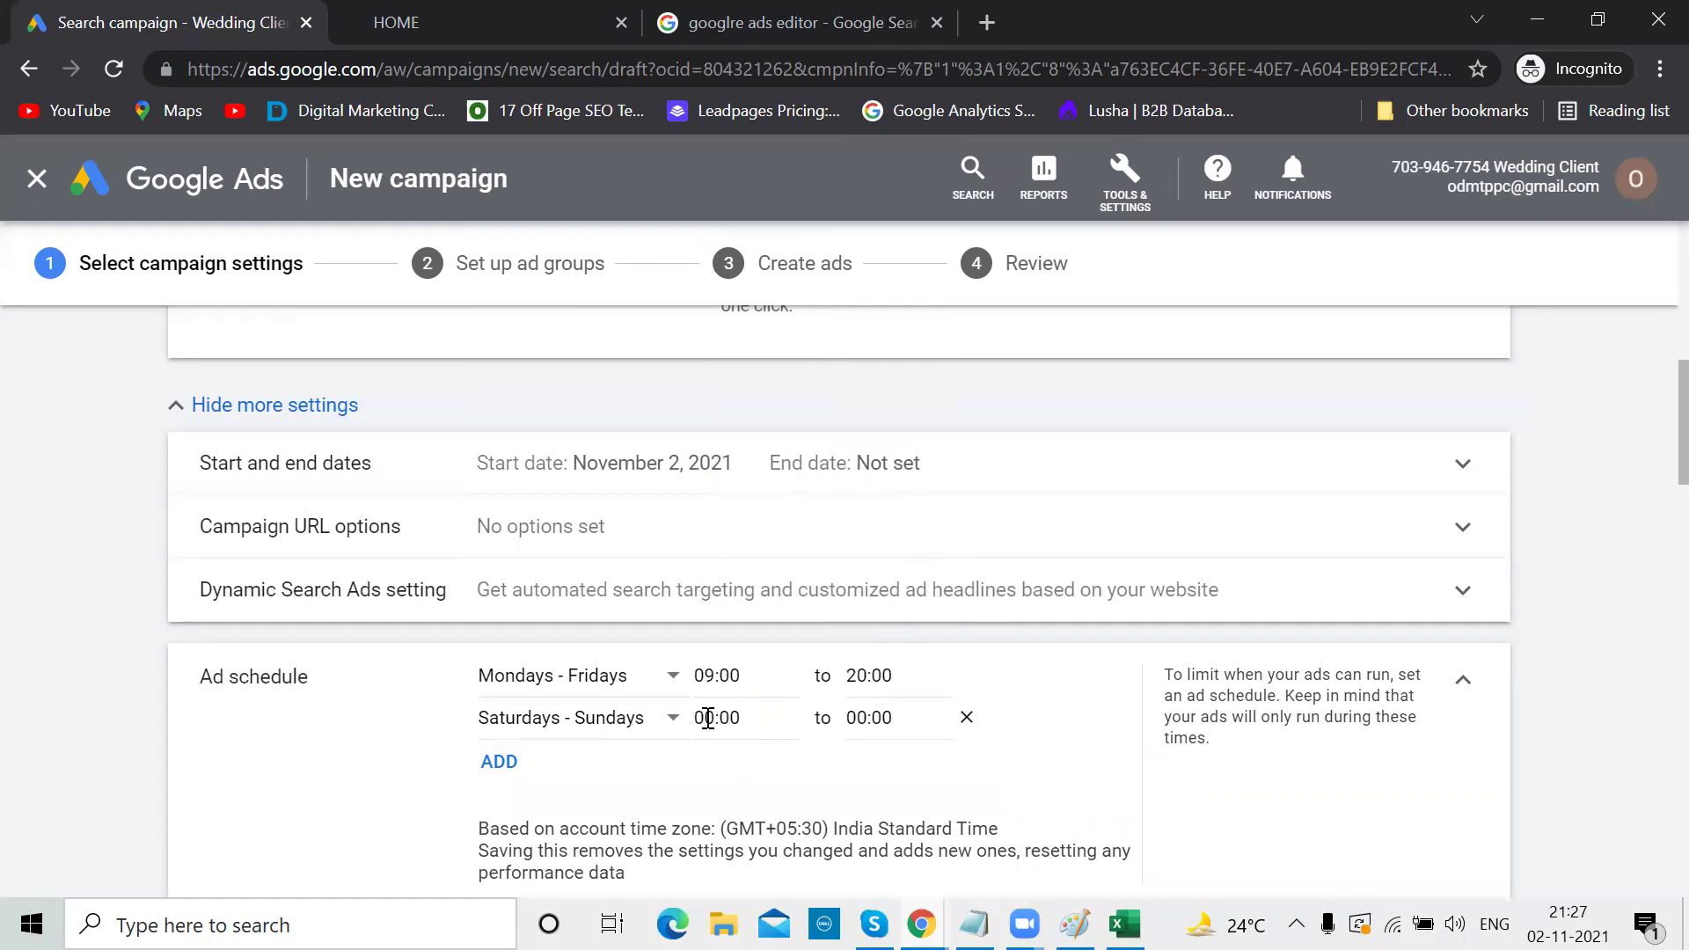
{"action": "left_click", "coordinate": [709, 718]}
{"action": "scroll", "coordinate": [746, 545], "scroll_direction": "down", "scroll_amount": 10}
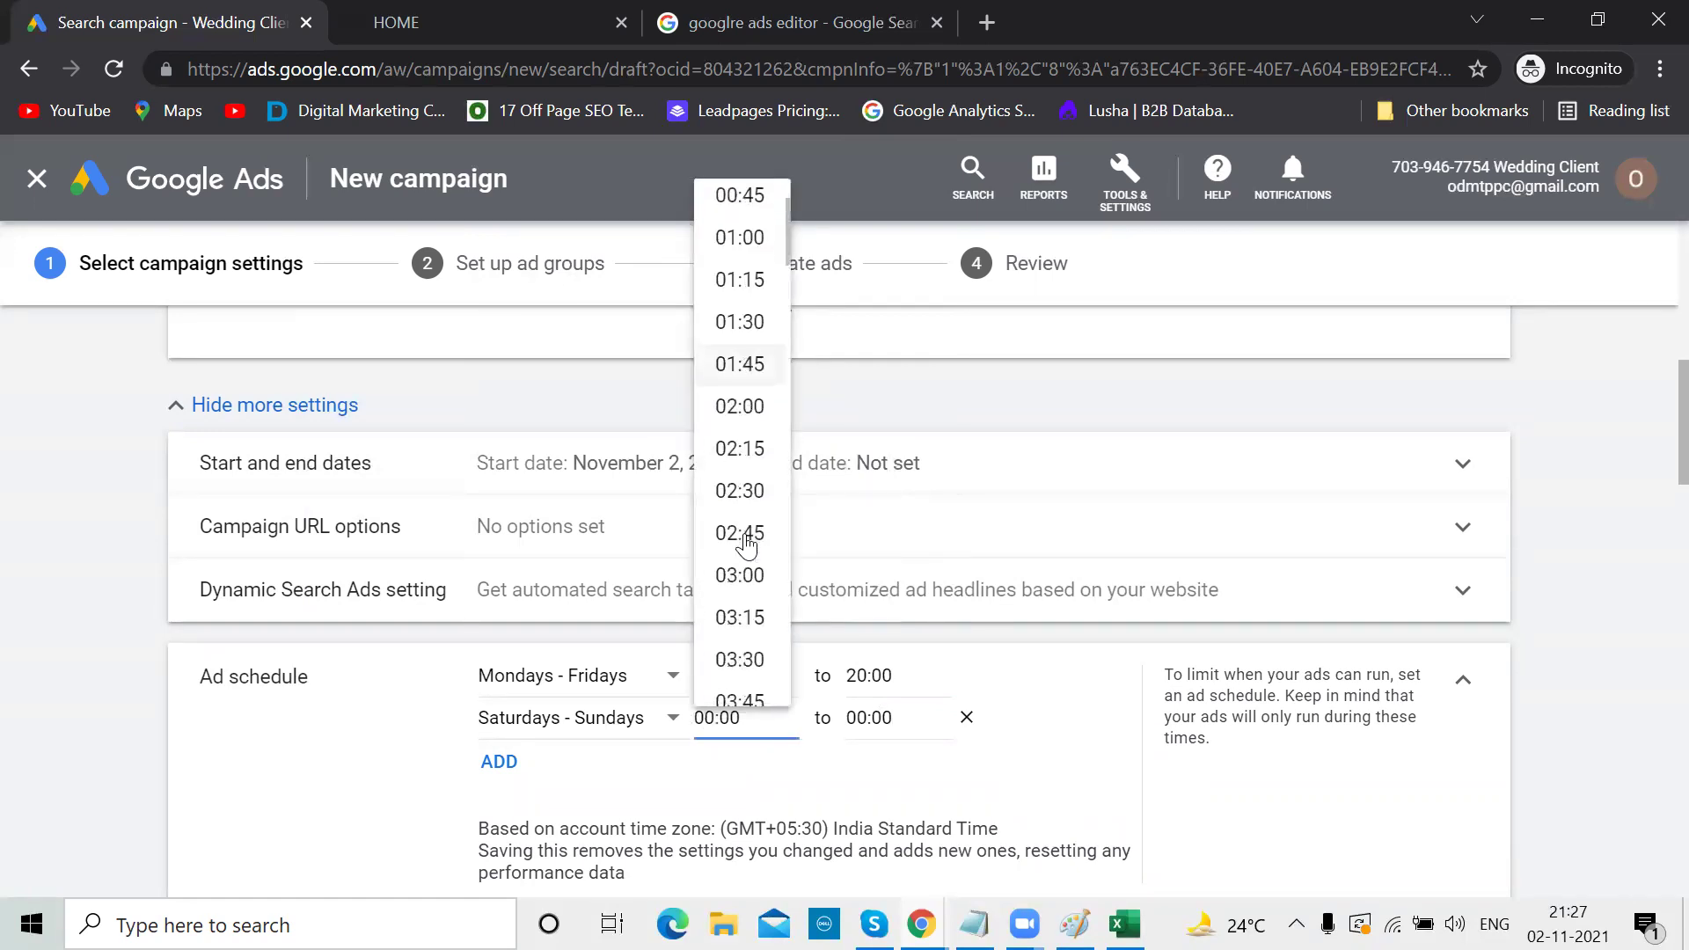
{"action": "scroll", "coordinate": [746, 546], "scroll_direction": "down", "scroll_amount": 5}
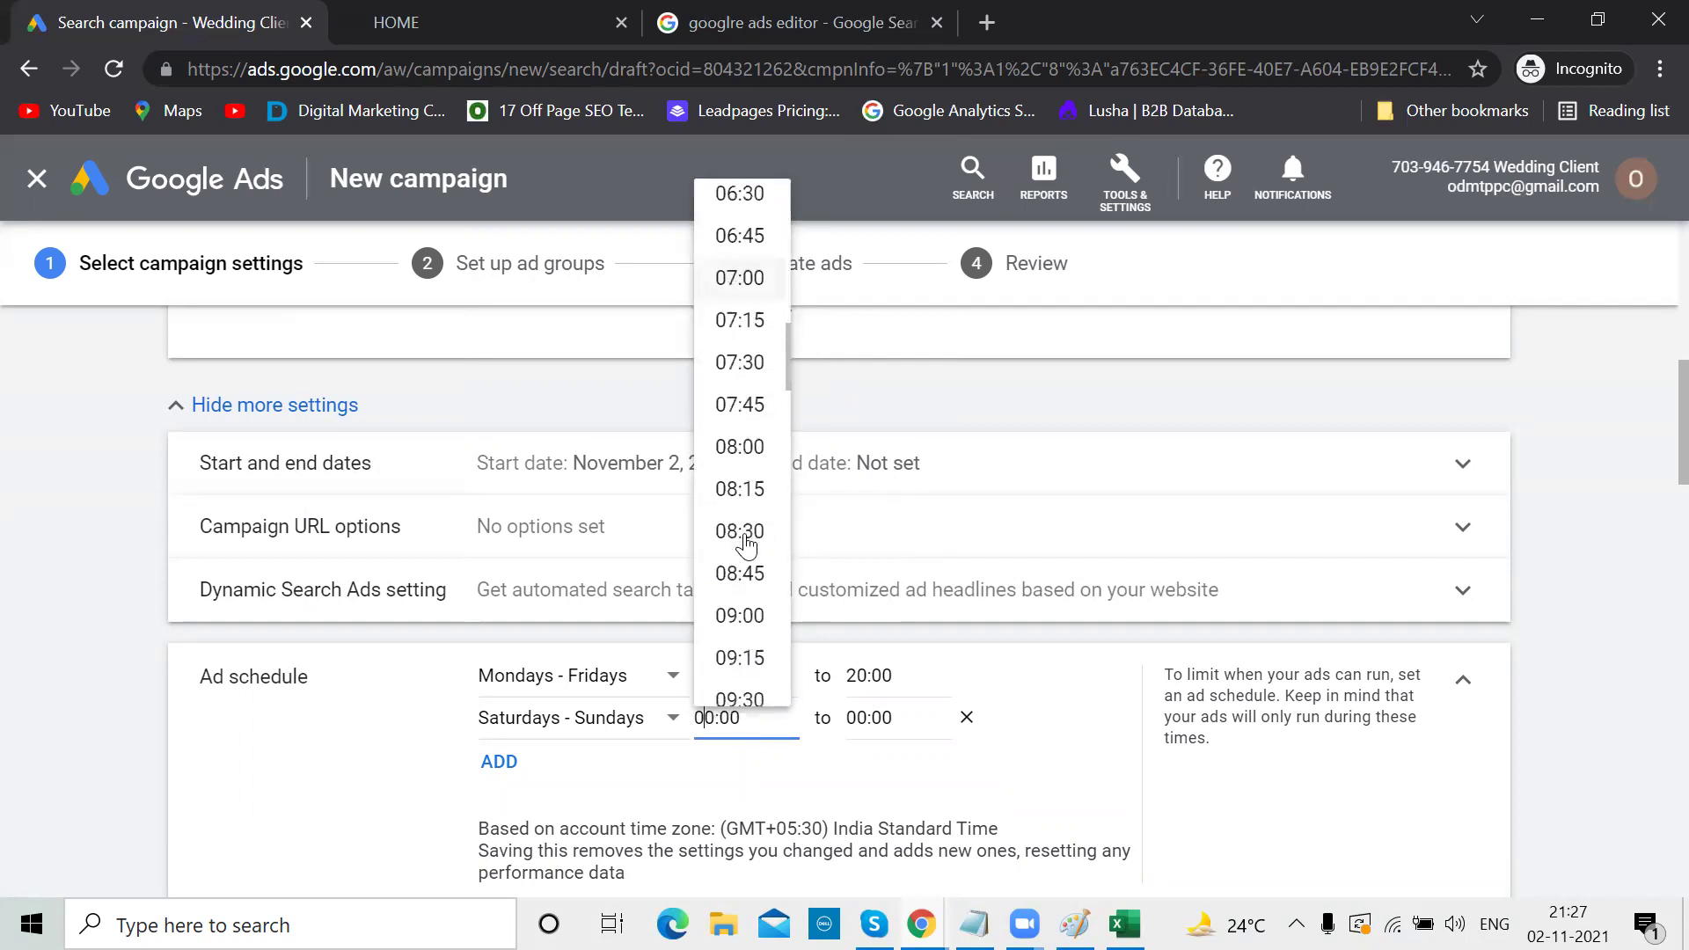
{"action": "left_click", "coordinate": [746, 536]}
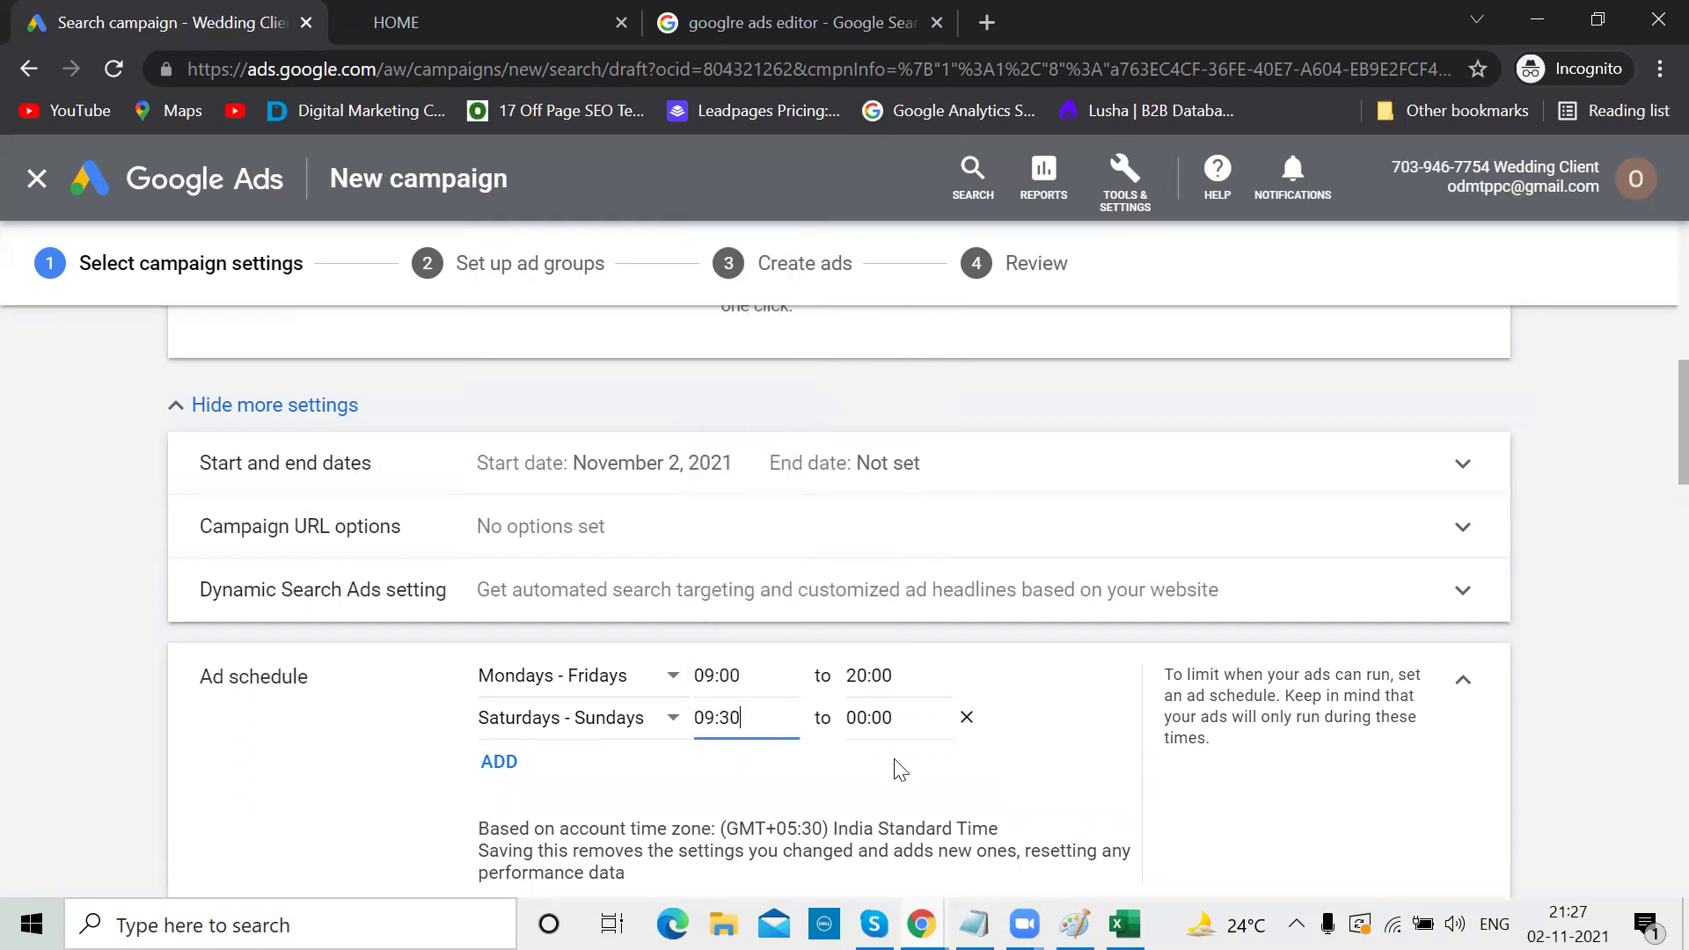
{"action": "left_click", "coordinate": [867, 718]}
{"action": "scroll", "coordinate": [894, 574], "scroll_direction": "down", "scroll_amount": 18}
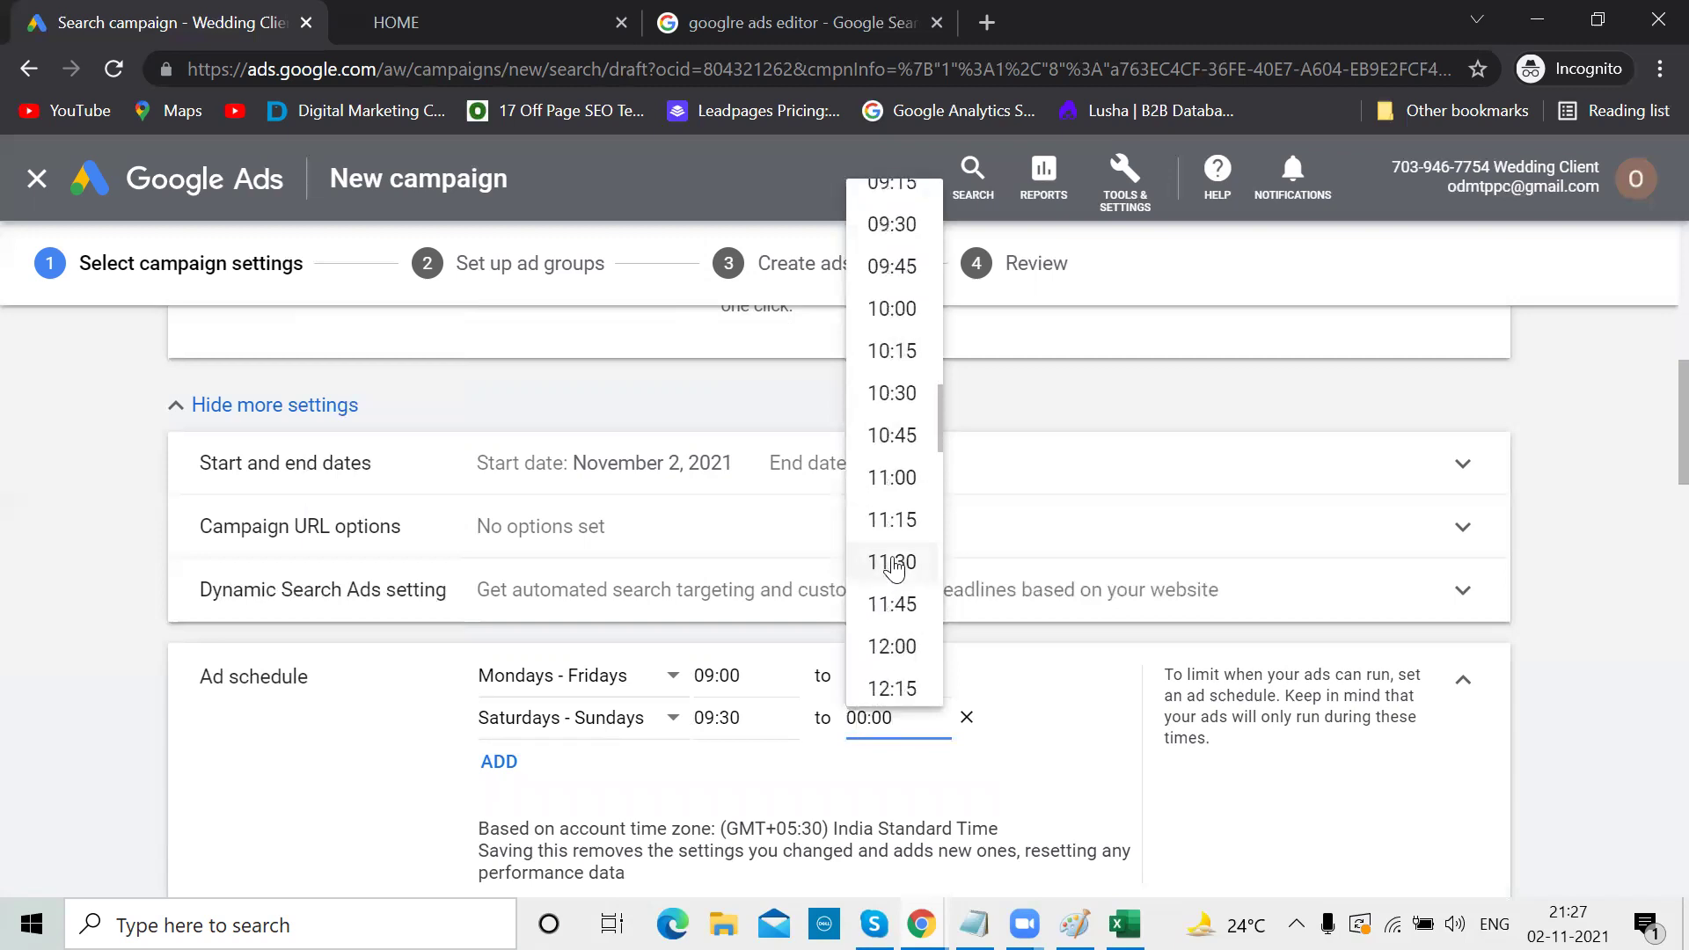
{"action": "left_click", "coordinate": [893, 393]}
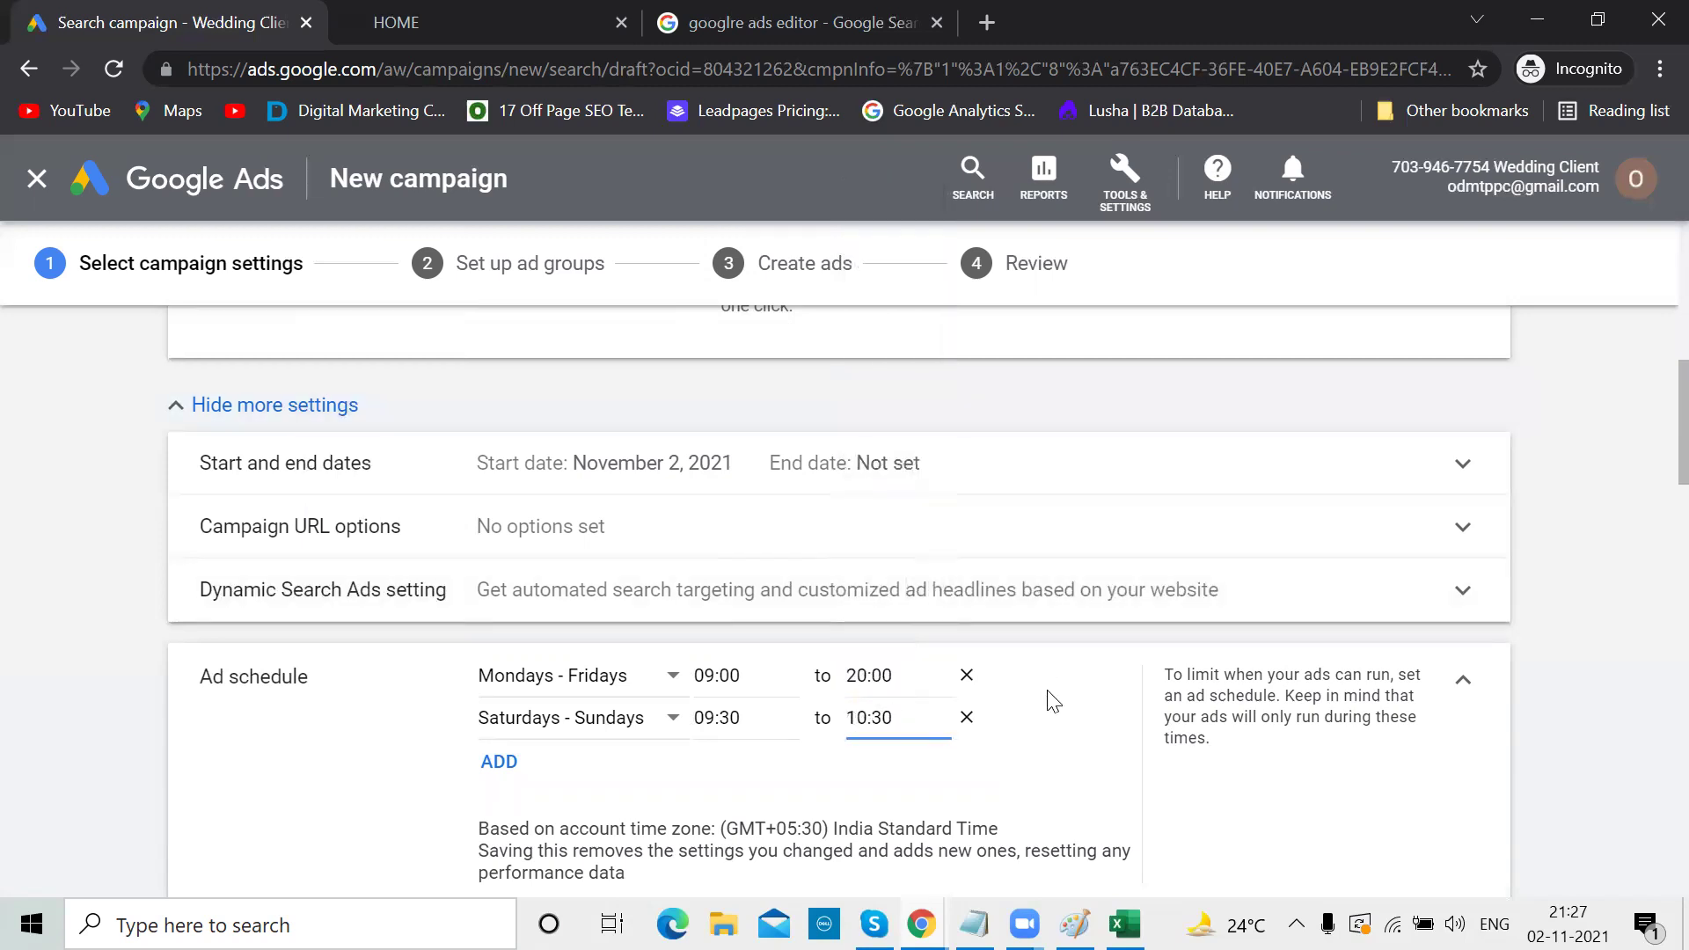
{"action": "scroll", "coordinate": [1053, 701], "scroll_direction": "down", "scroll_amount": 2}
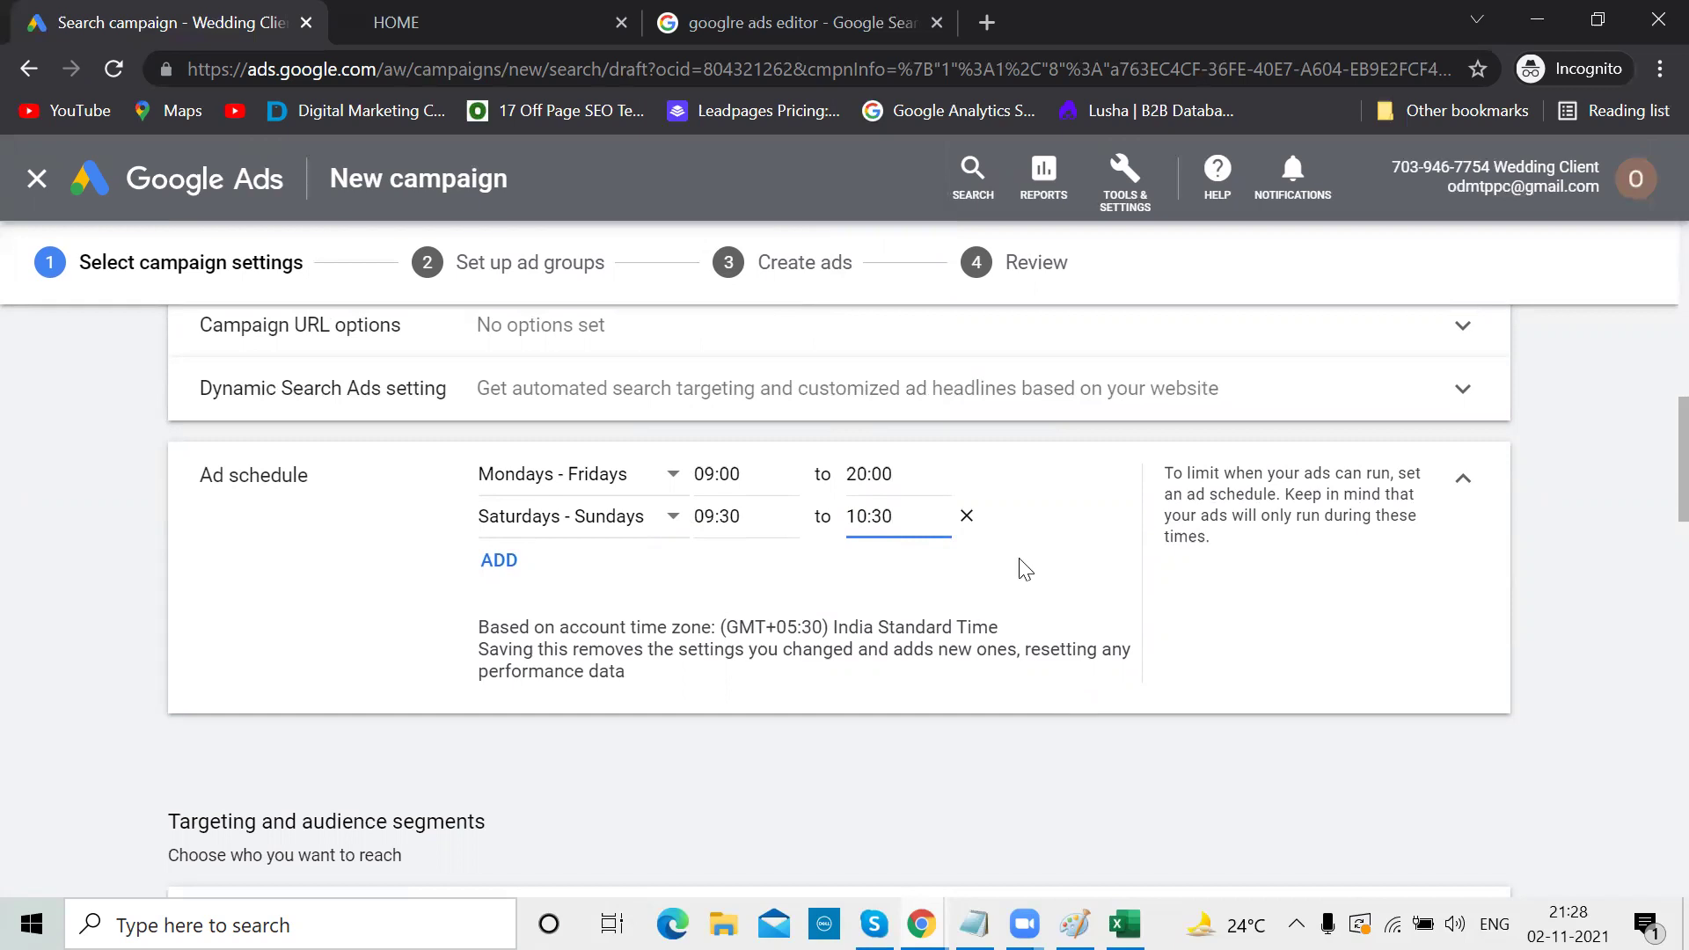
Delete both schedule rows so ads run All days, 00:00 to 00:00
{"action": "left_click", "coordinate": [966, 516]}
{"action": "left_click", "coordinate": [967, 476]}
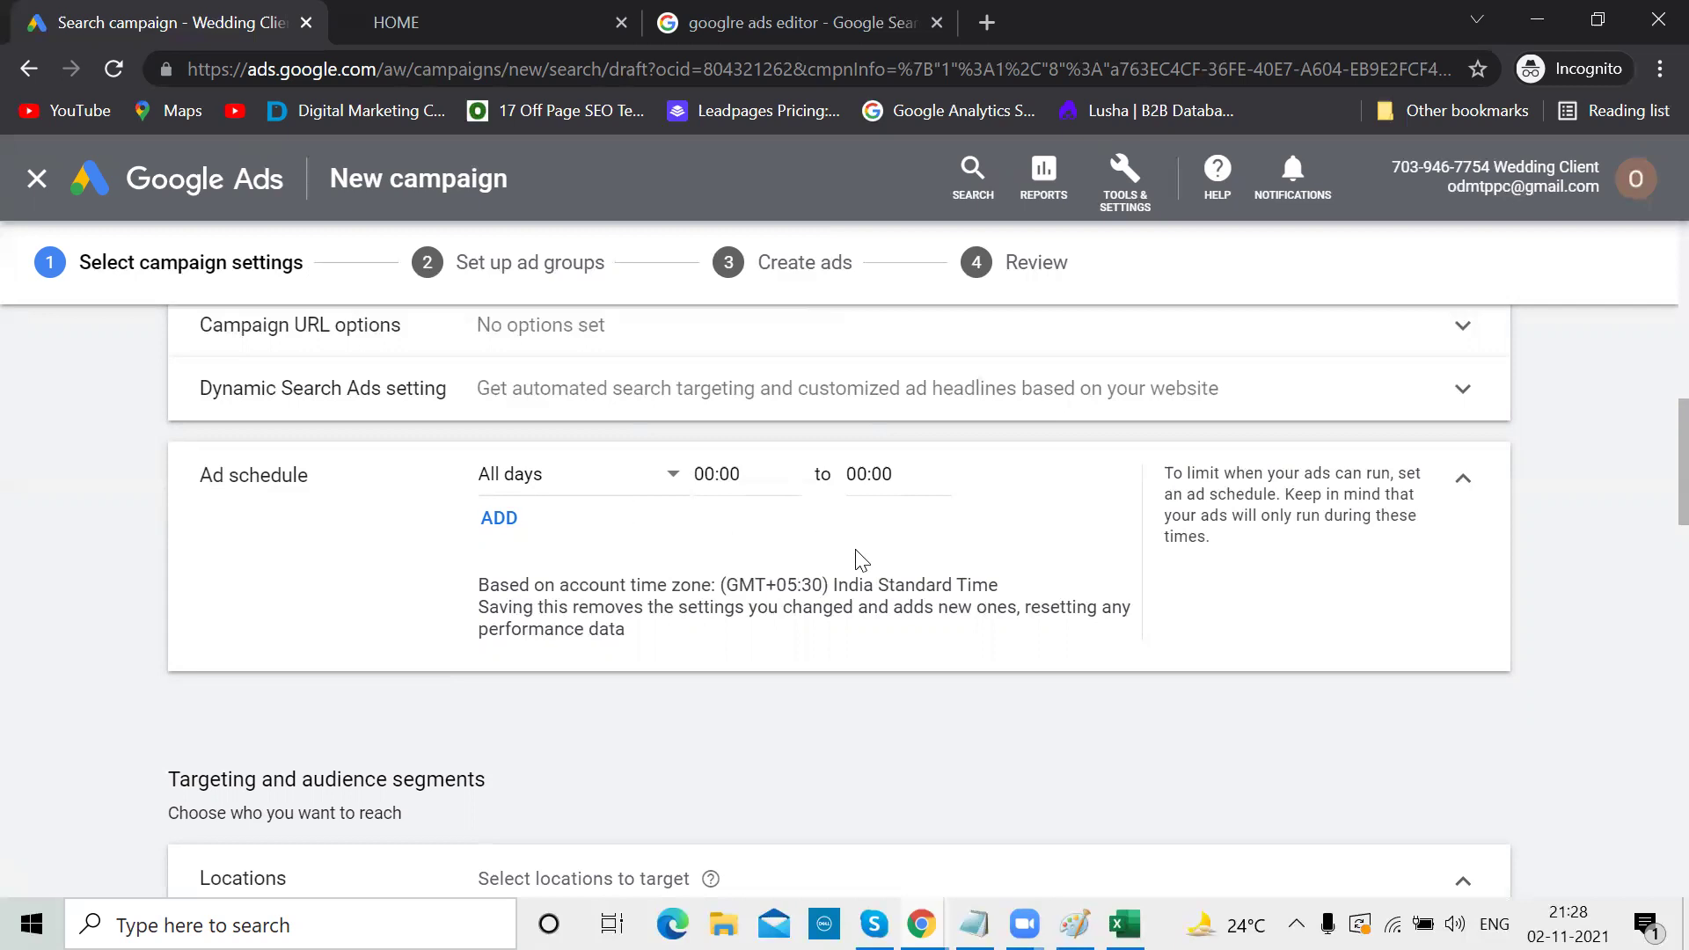
{"action": "scroll", "coordinate": [857, 559], "scroll_direction": "down", "scroll_amount": 3}
{"action": "scroll", "coordinate": [855, 549], "scroll_direction": "up", "scroll_amount": 10}
{"action": "scroll", "coordinate": [855, 549], "scroll_direction": "down", "scroll_amount": 10}
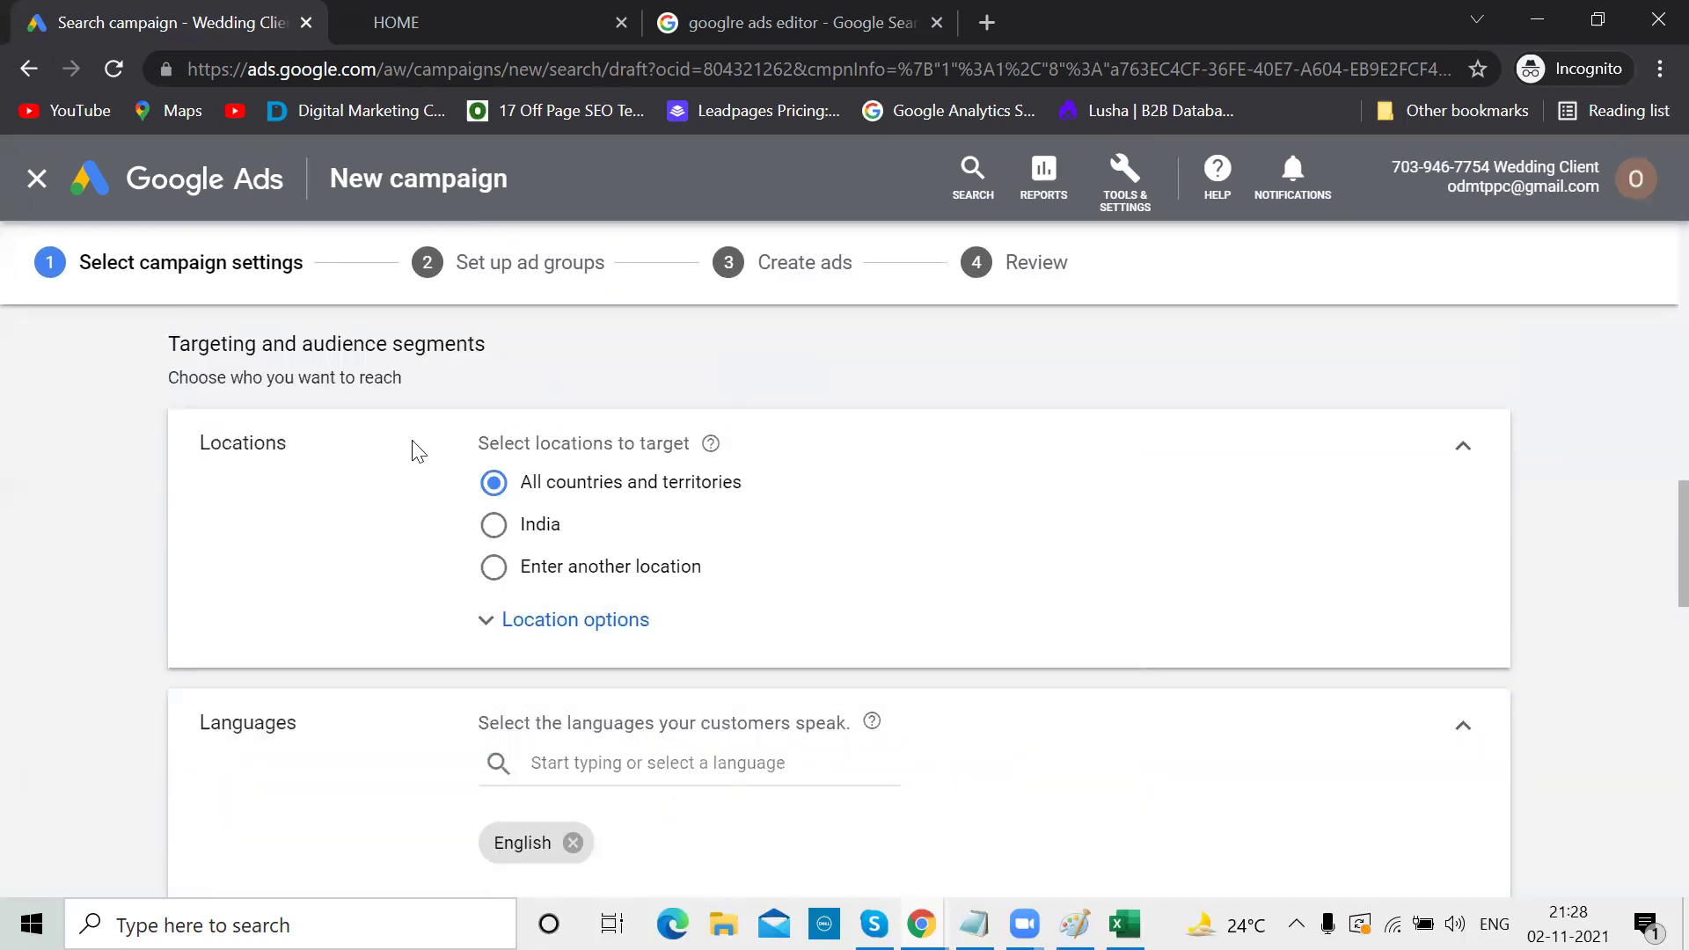
{"action": "scroll", "coordinate": [691, 437], "scroll_direction": "up", "scroll_amount": 10}
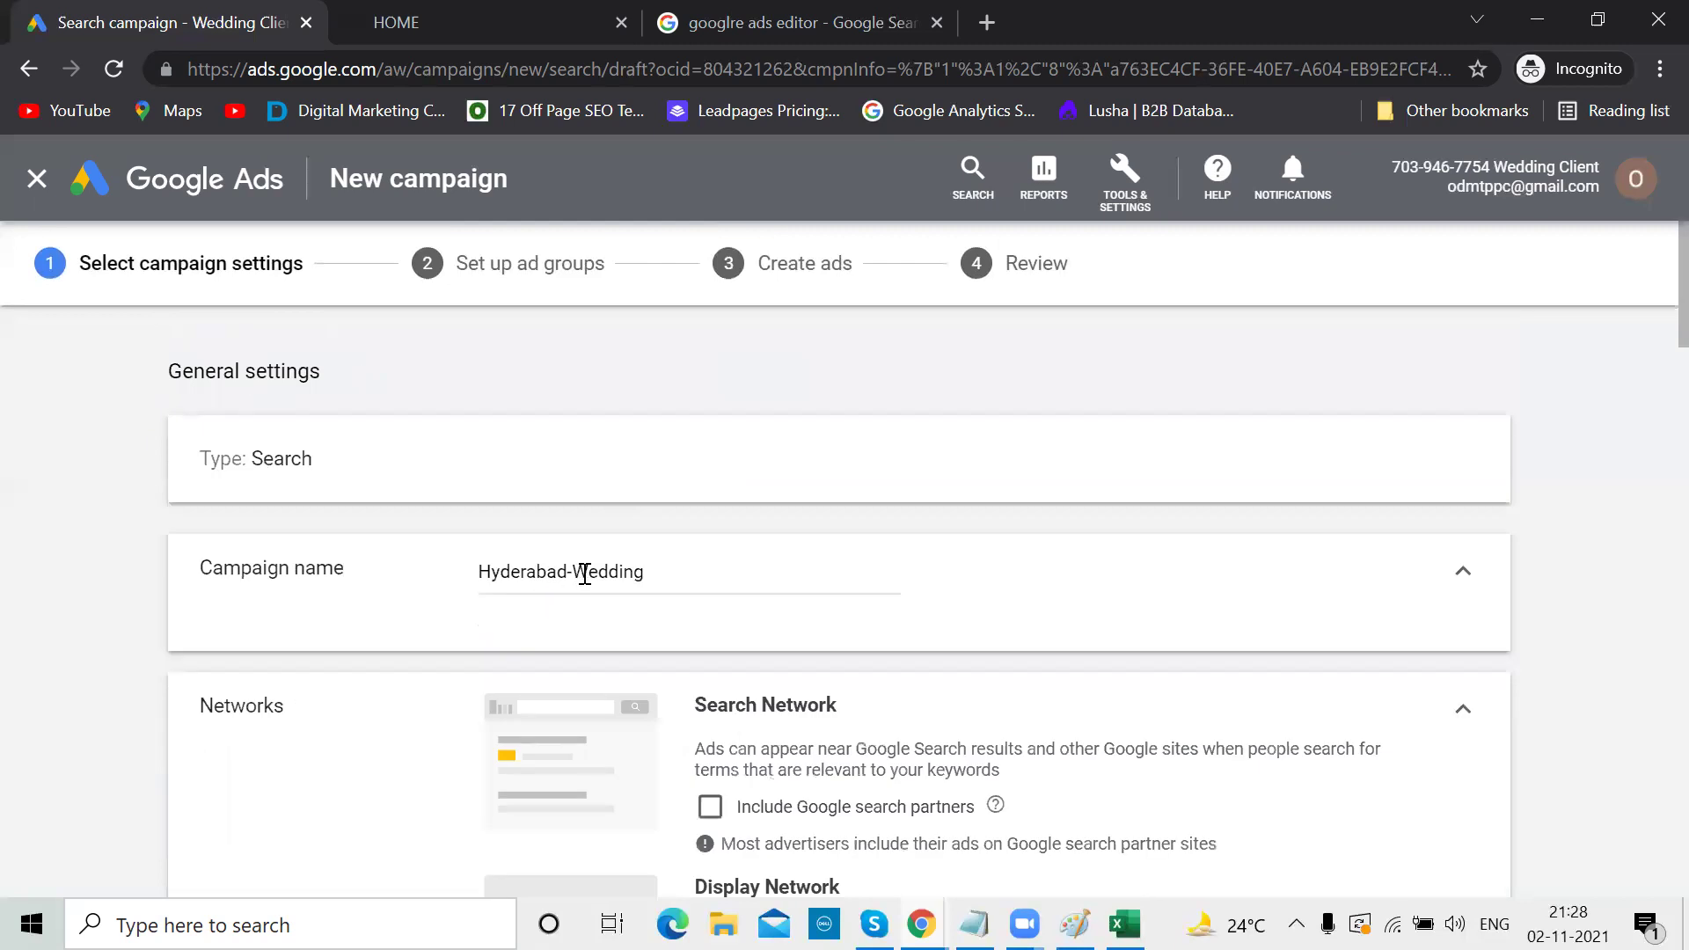
{"action": "scroll", "coordinate": [584, 574], "scroll_direction": "down", "scroll_amount": 12}
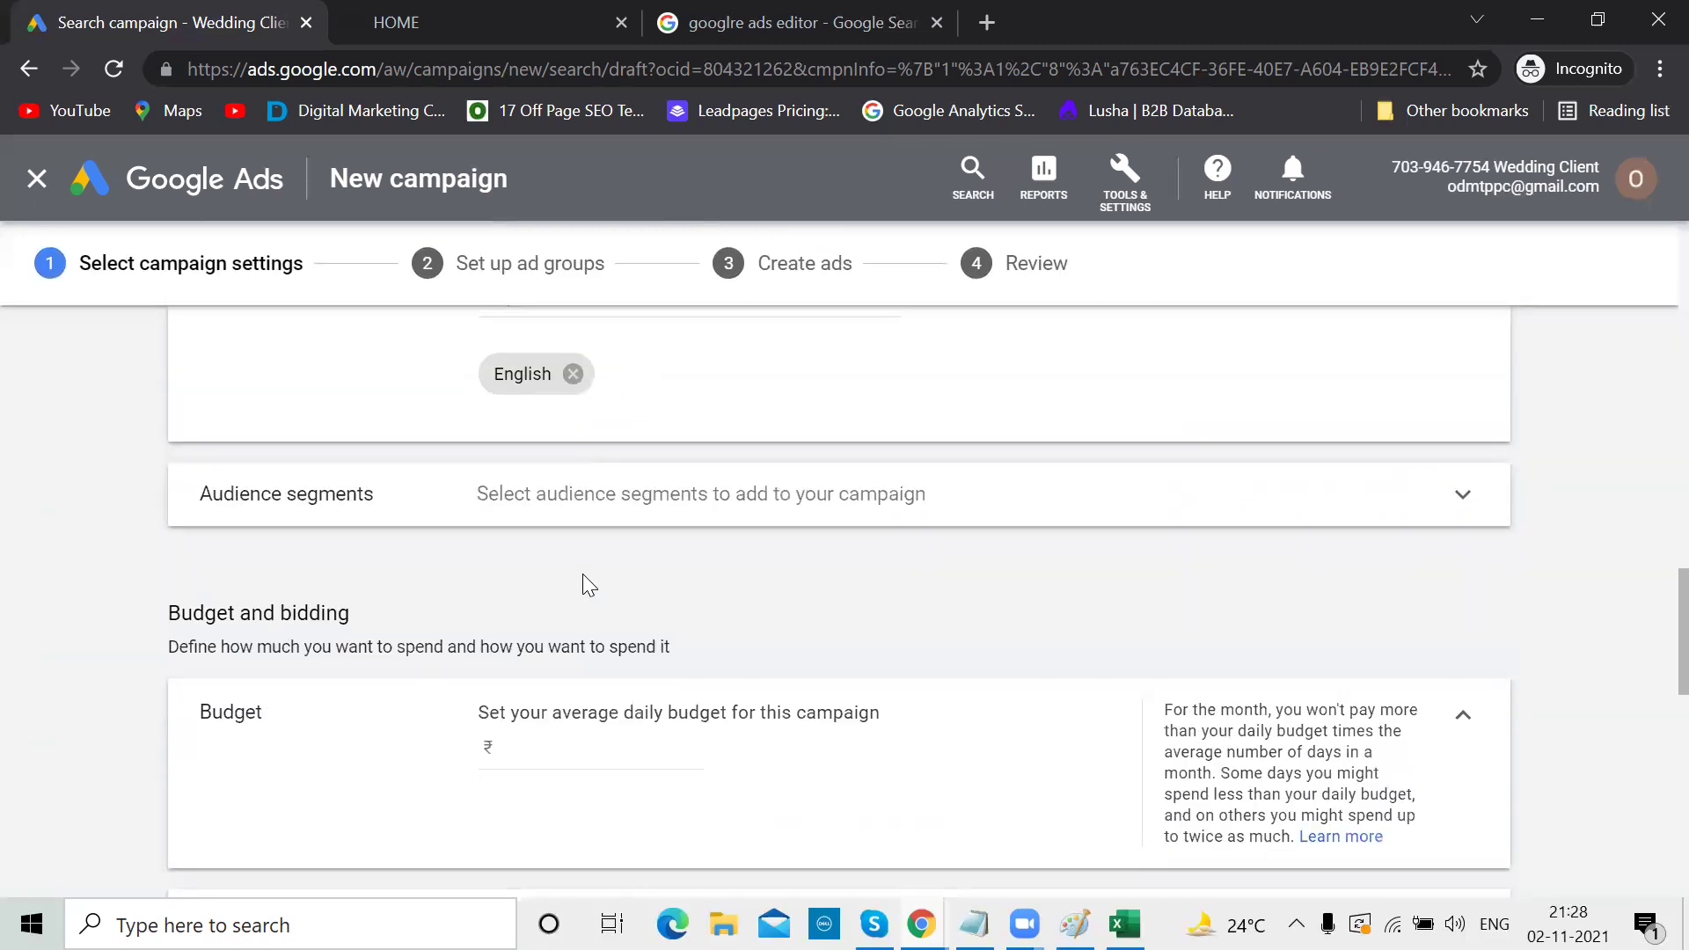
{"action": "scroll", "coordinate": [584, 581], "scroll_direction": "up", "scroll_amount": 2}
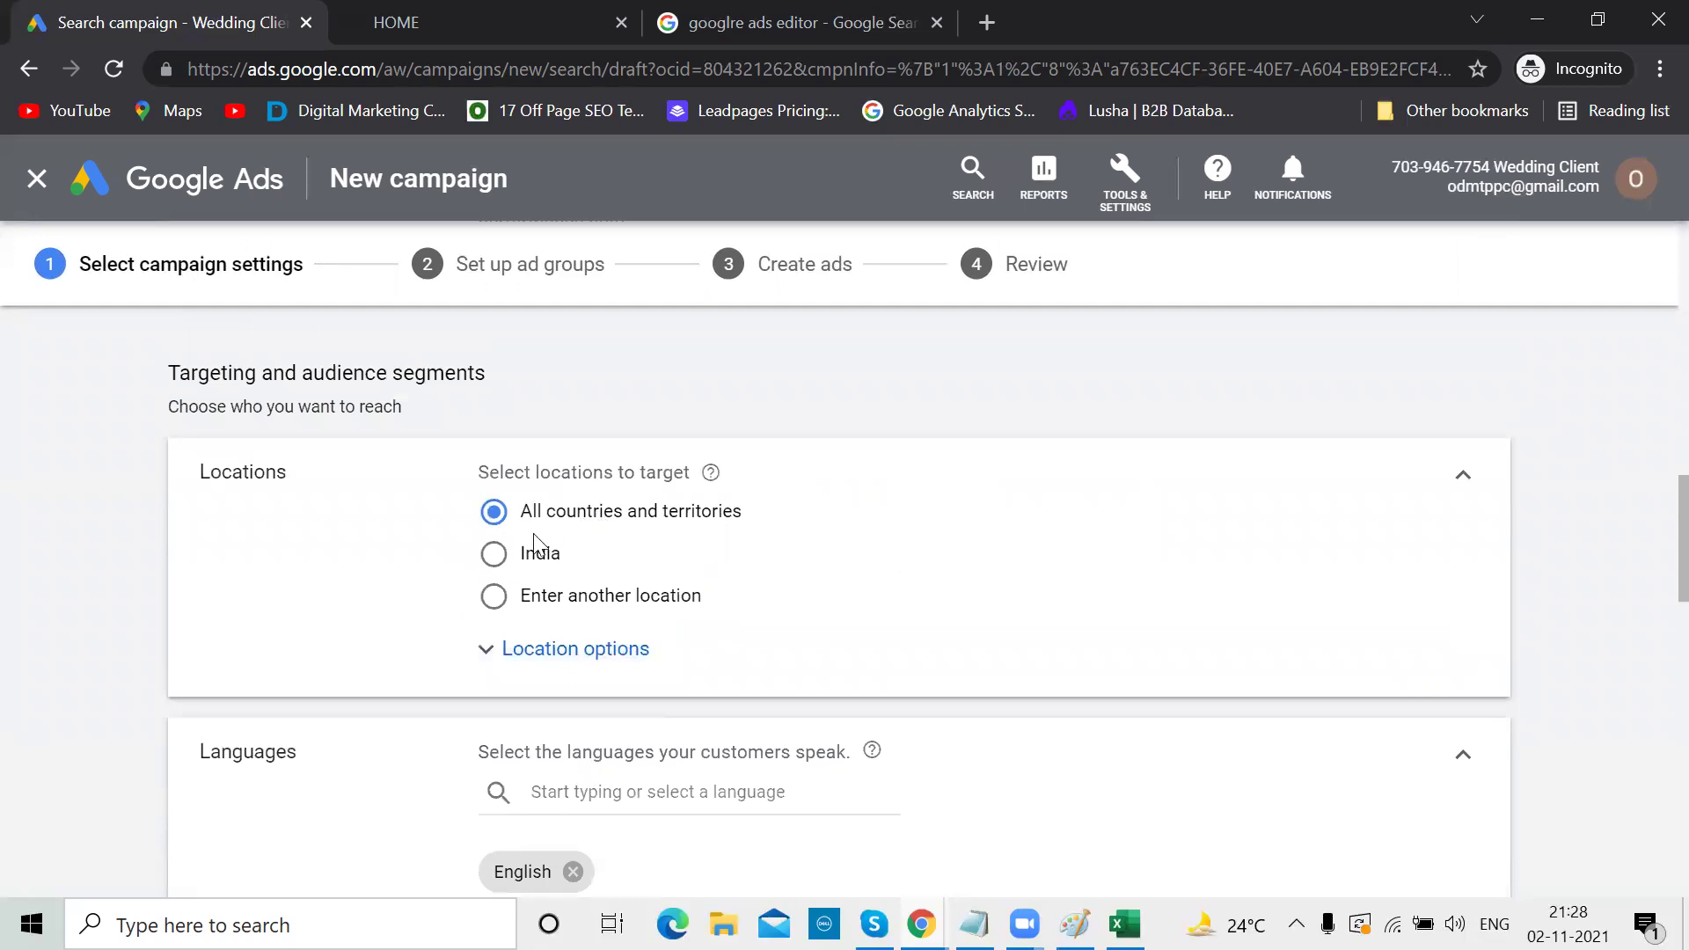
Search 'hyderabad', target Hyderabad, Telangana, and open the Advanced location search
{"action": "left_click", "coordinate": [497, 601]}
{"action": "left_click", "coordinate": [650, 660]}
{"action": "type", "text": "hyderabad"}
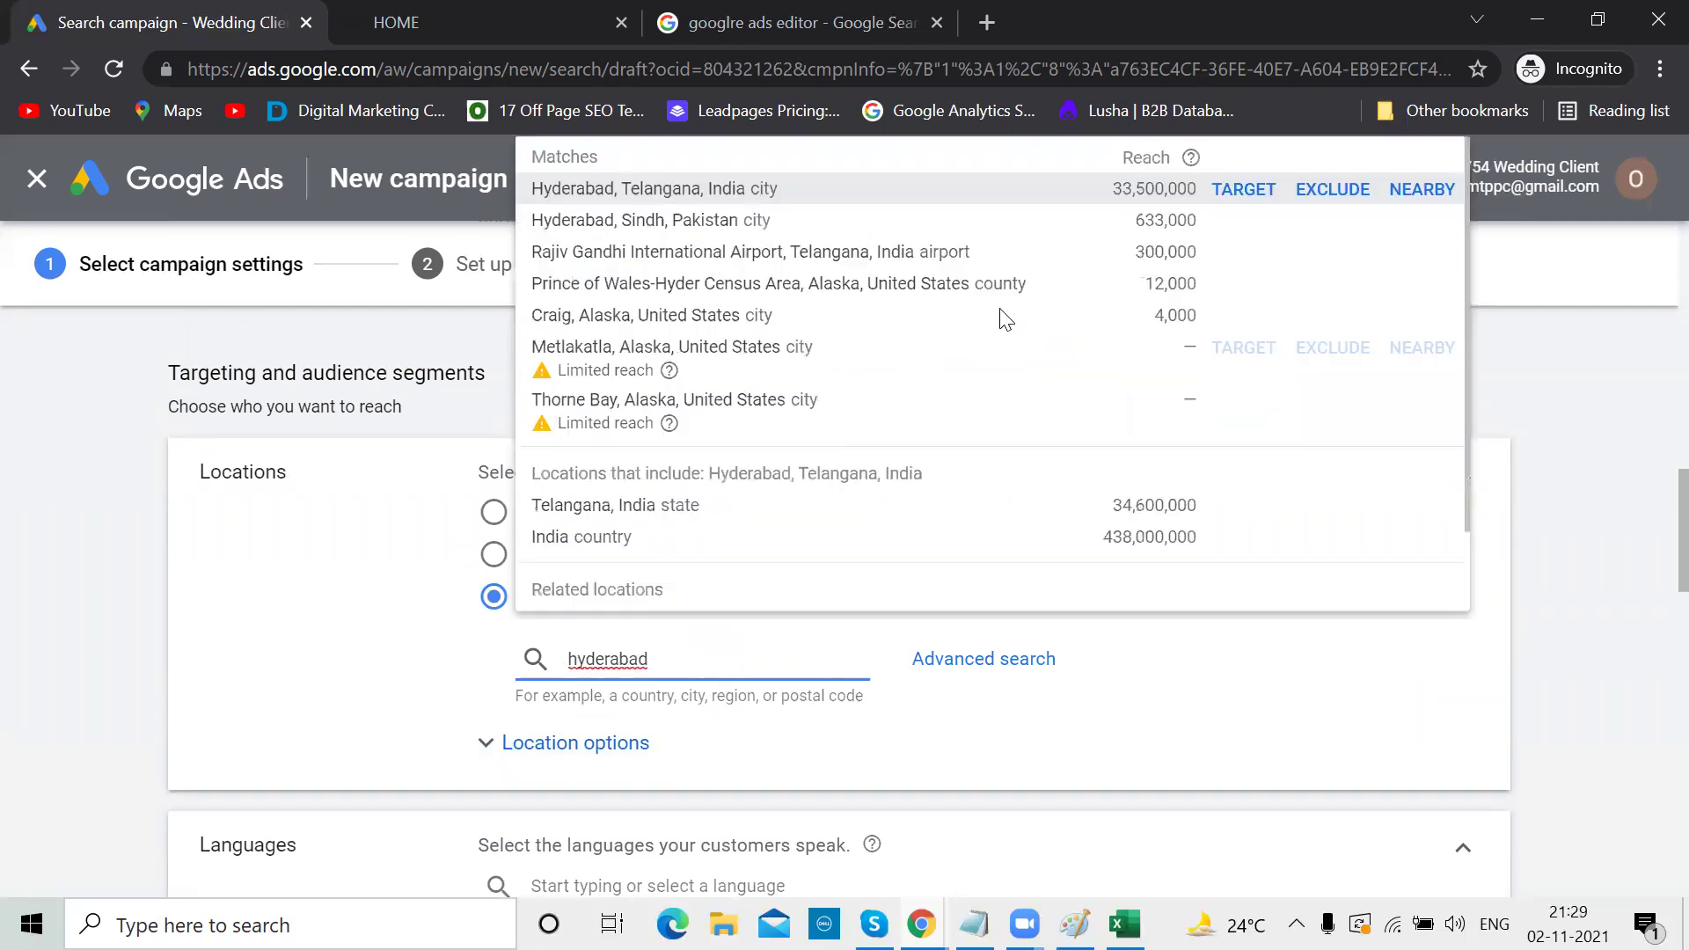
{"action": "left_click", "coordinate": [1234, 208]}
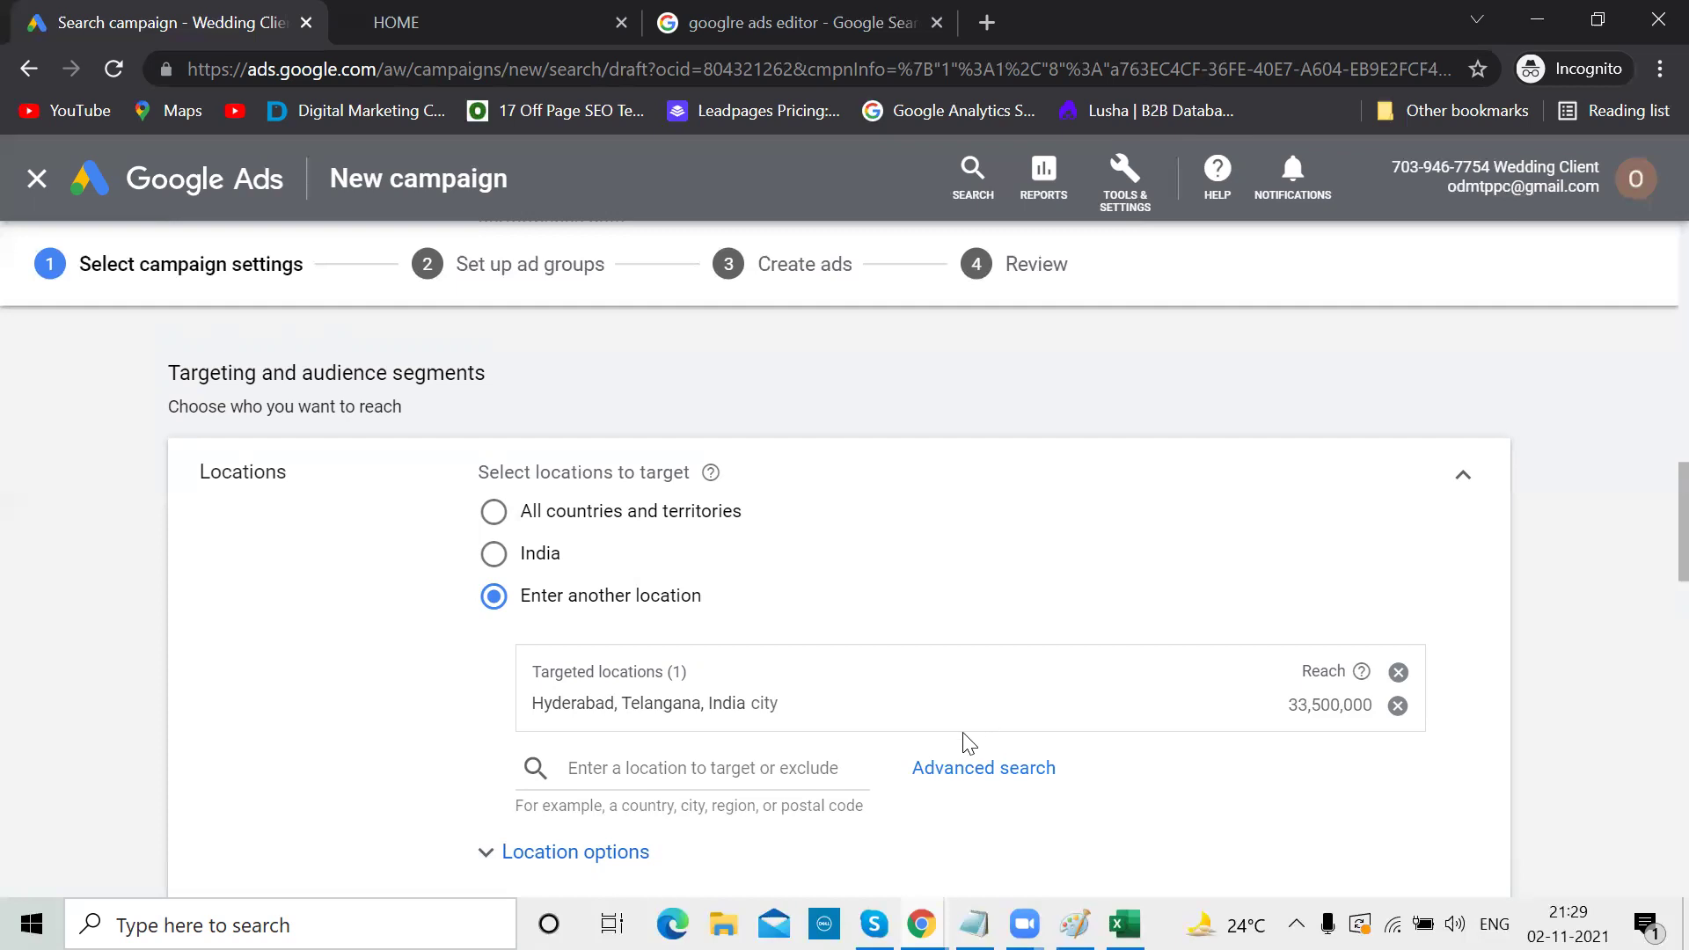
{"action": "left_click", "coordinate": [959, 778]}
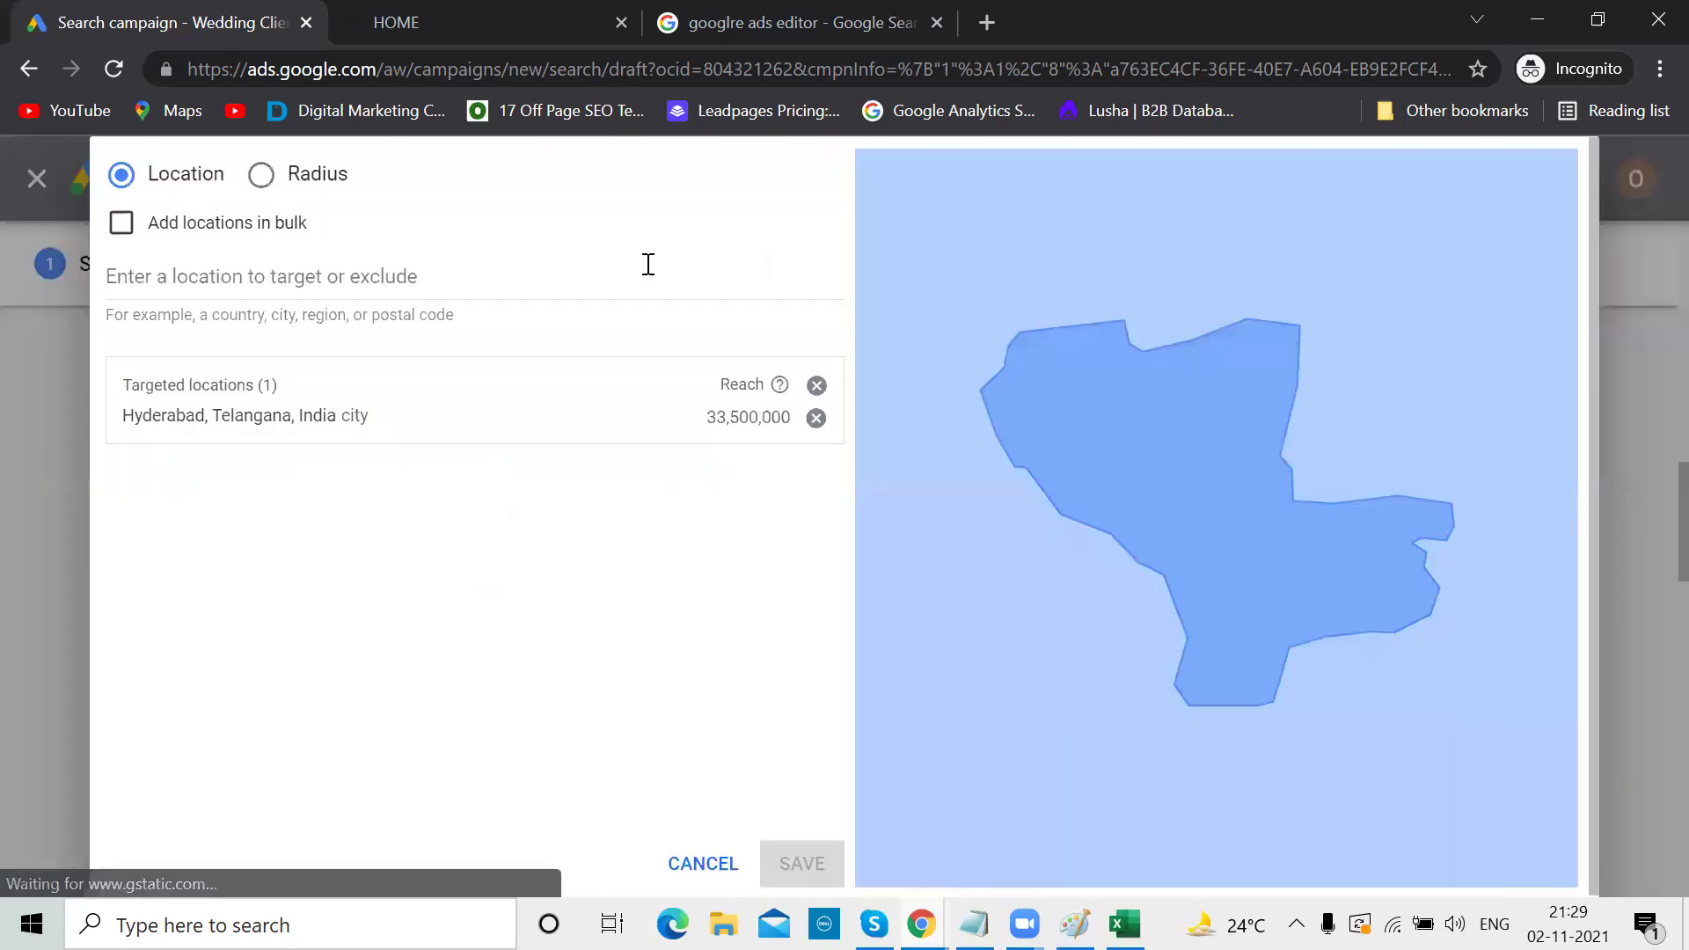
Target a 5 km radius around Panjagutta and save the location targets
{"action": "left_click", "coordinate": [264, 180]}
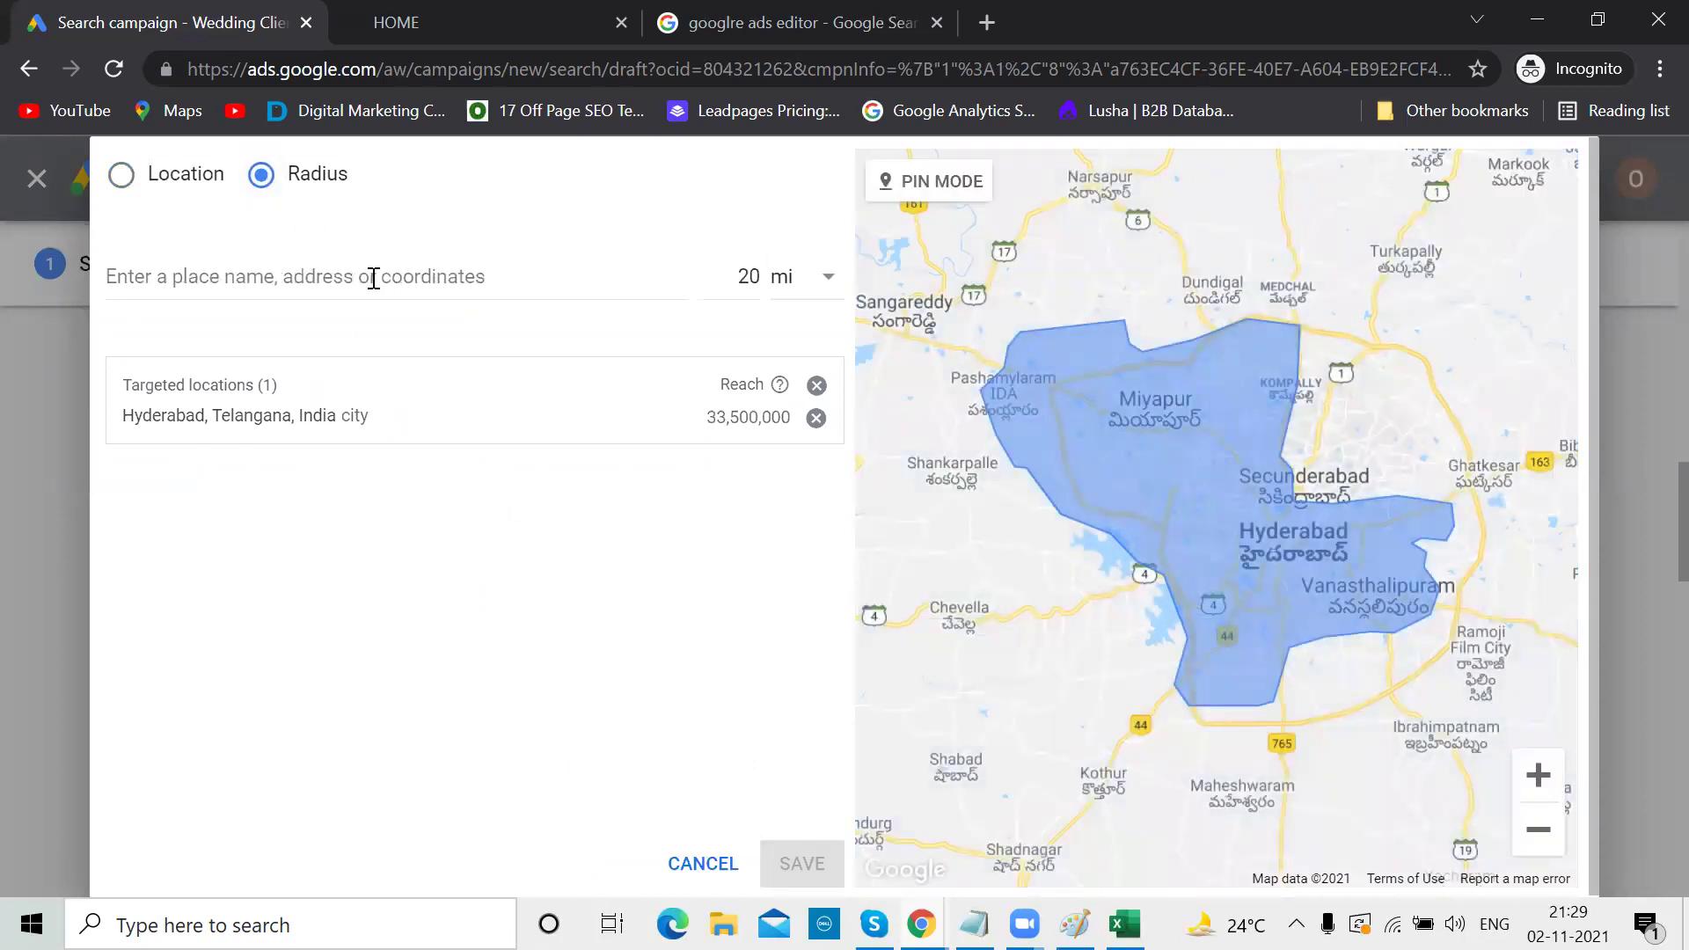
{"action": "left_click", "coordinate": [825, 281]}
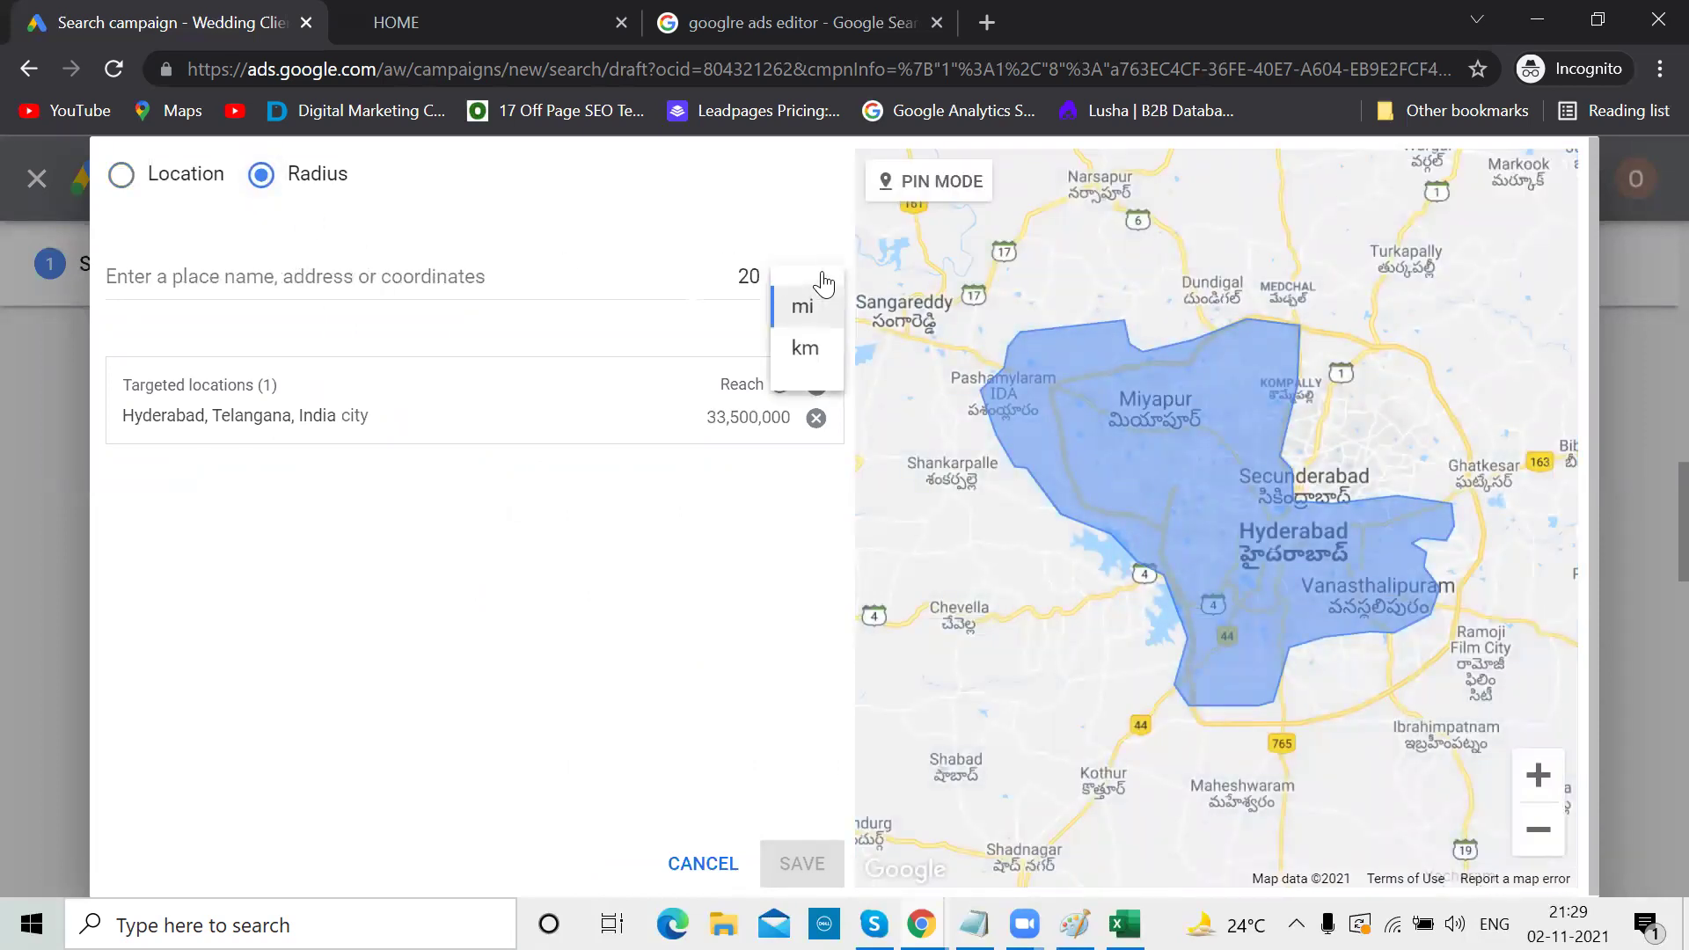
{"action": "left_click", "coordinate": [803, 348]}
{"action": "left_click", "coordinate": [762, 280]}
{"action": "key", "text": "BackSpace"}
{"action": "key", "text": "BackSpace"}
{"action": "type", "text": "5"}
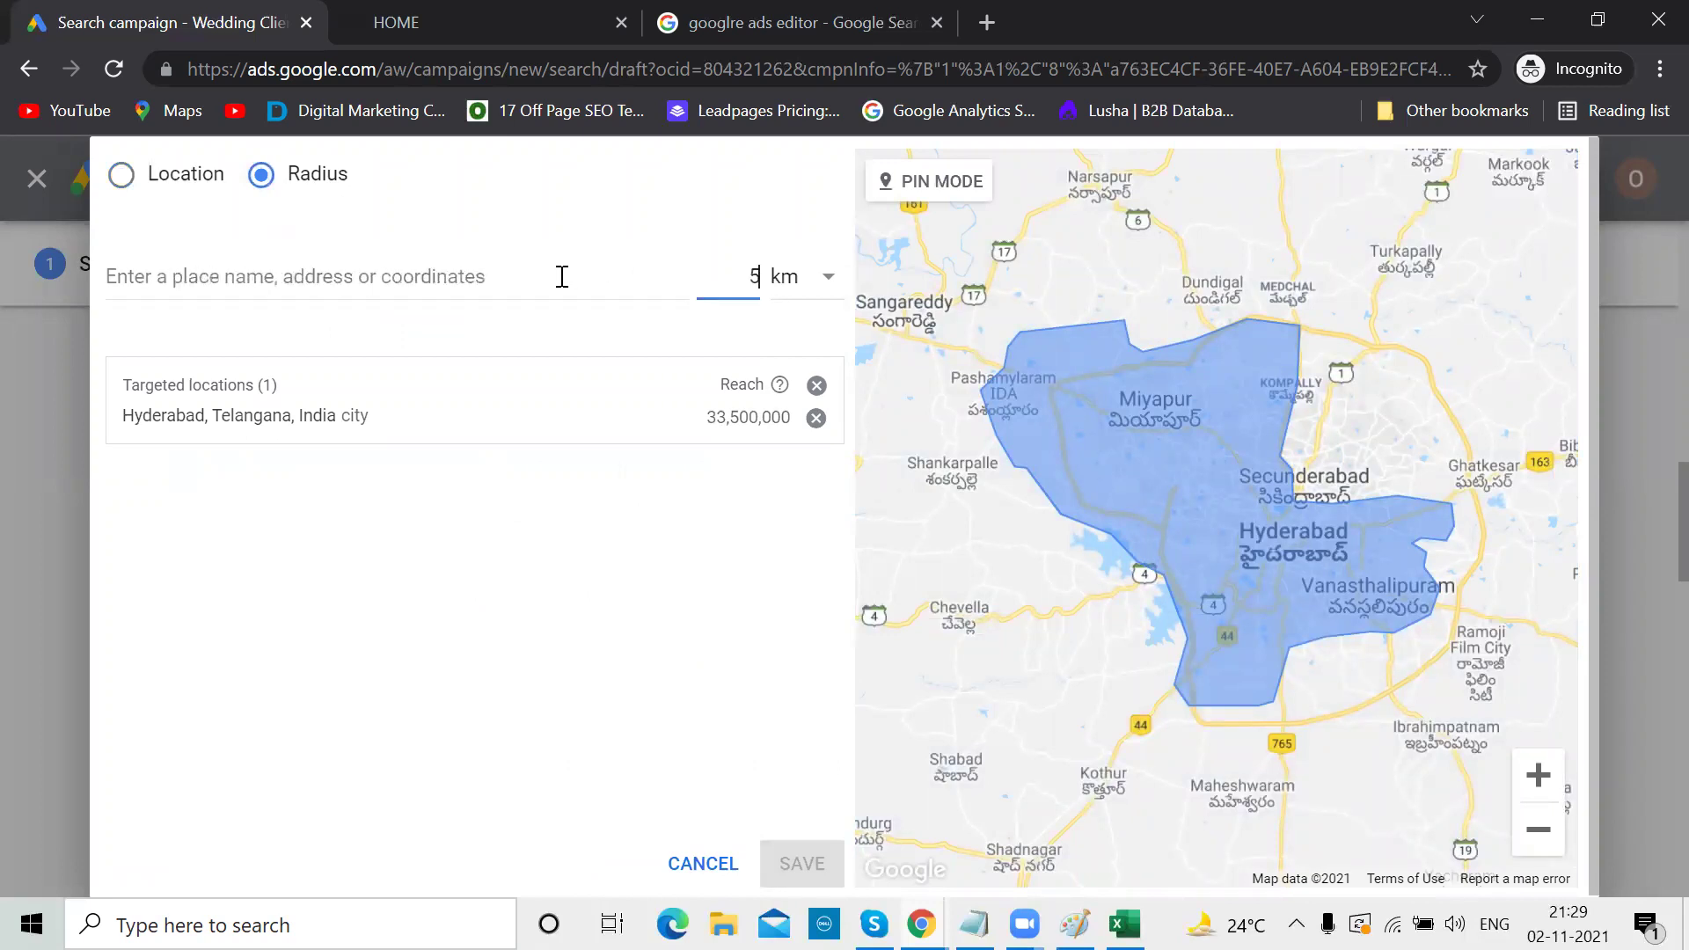
{"action": "left_click", "coordinate": [562, 276]}
{"action": "type", "text": "panjagutta"}
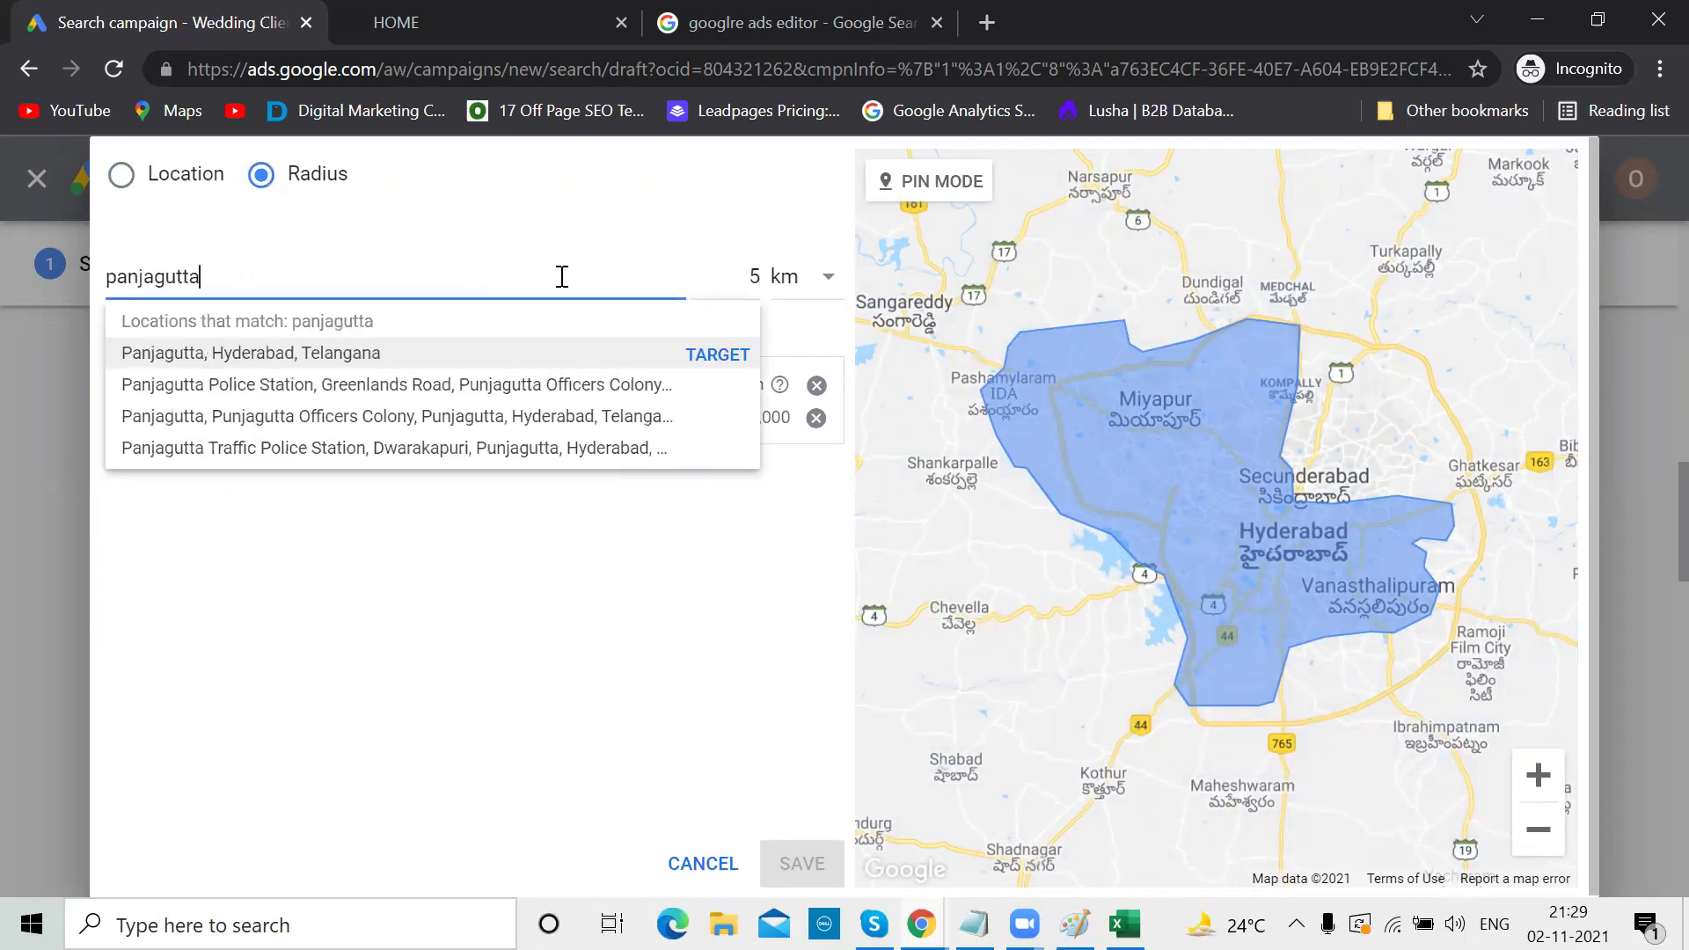
{"action": "left_click", "coordinate": [697, 353]}
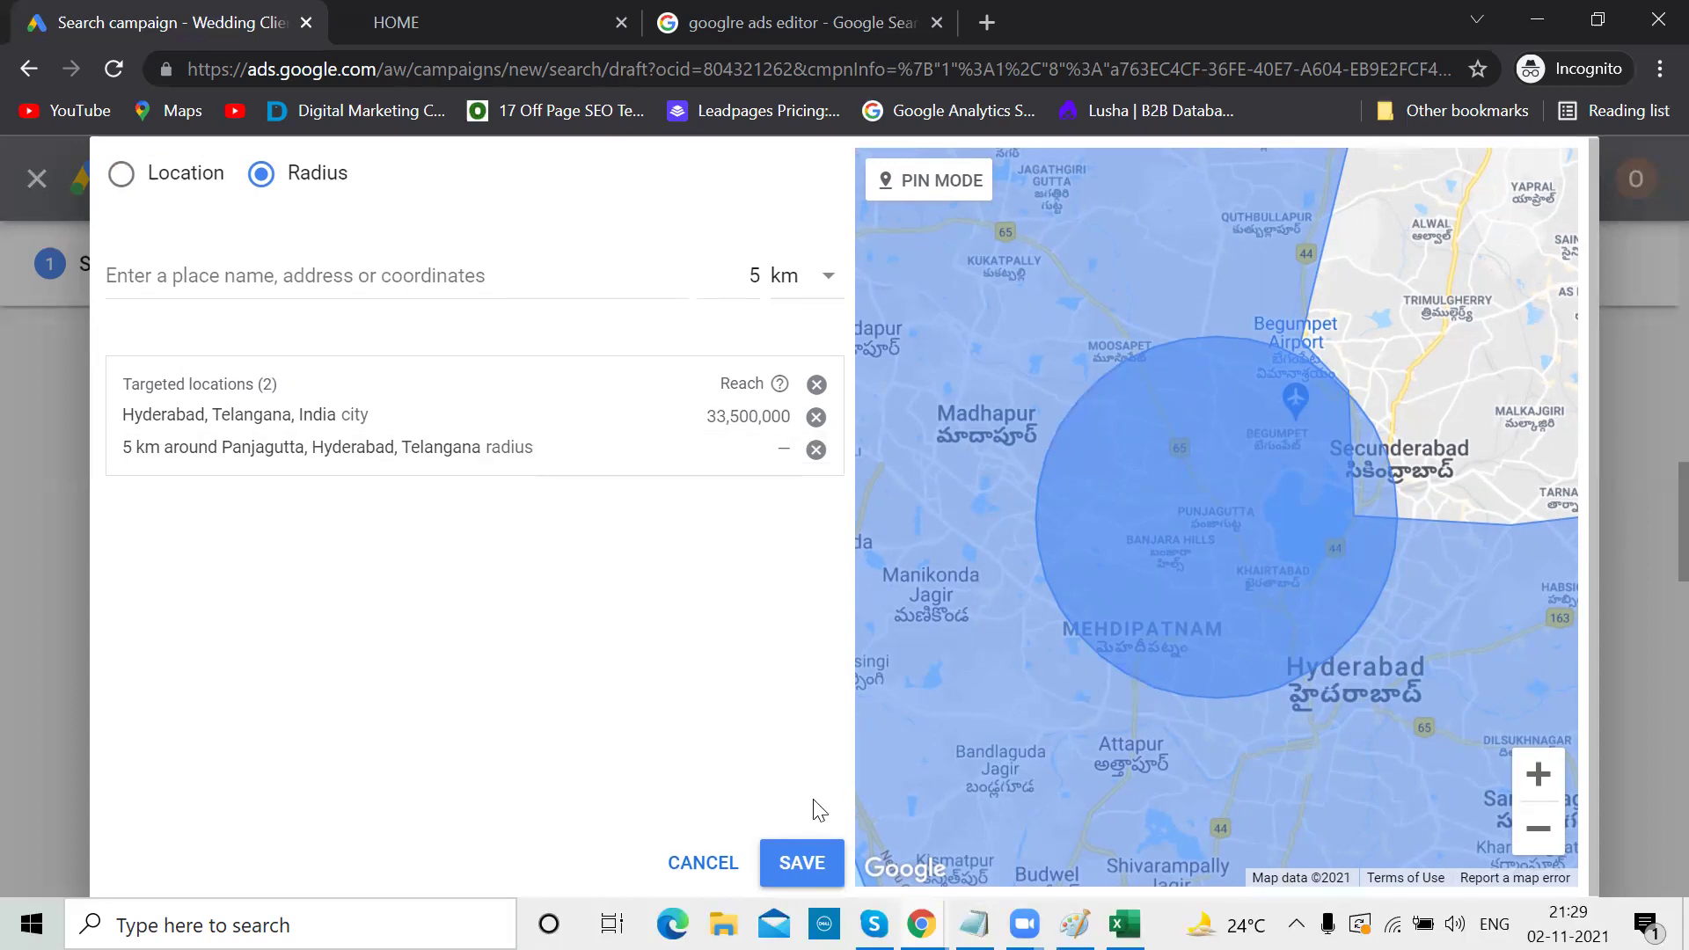
{"action": "left_click", "coordinate": [802, 860]}
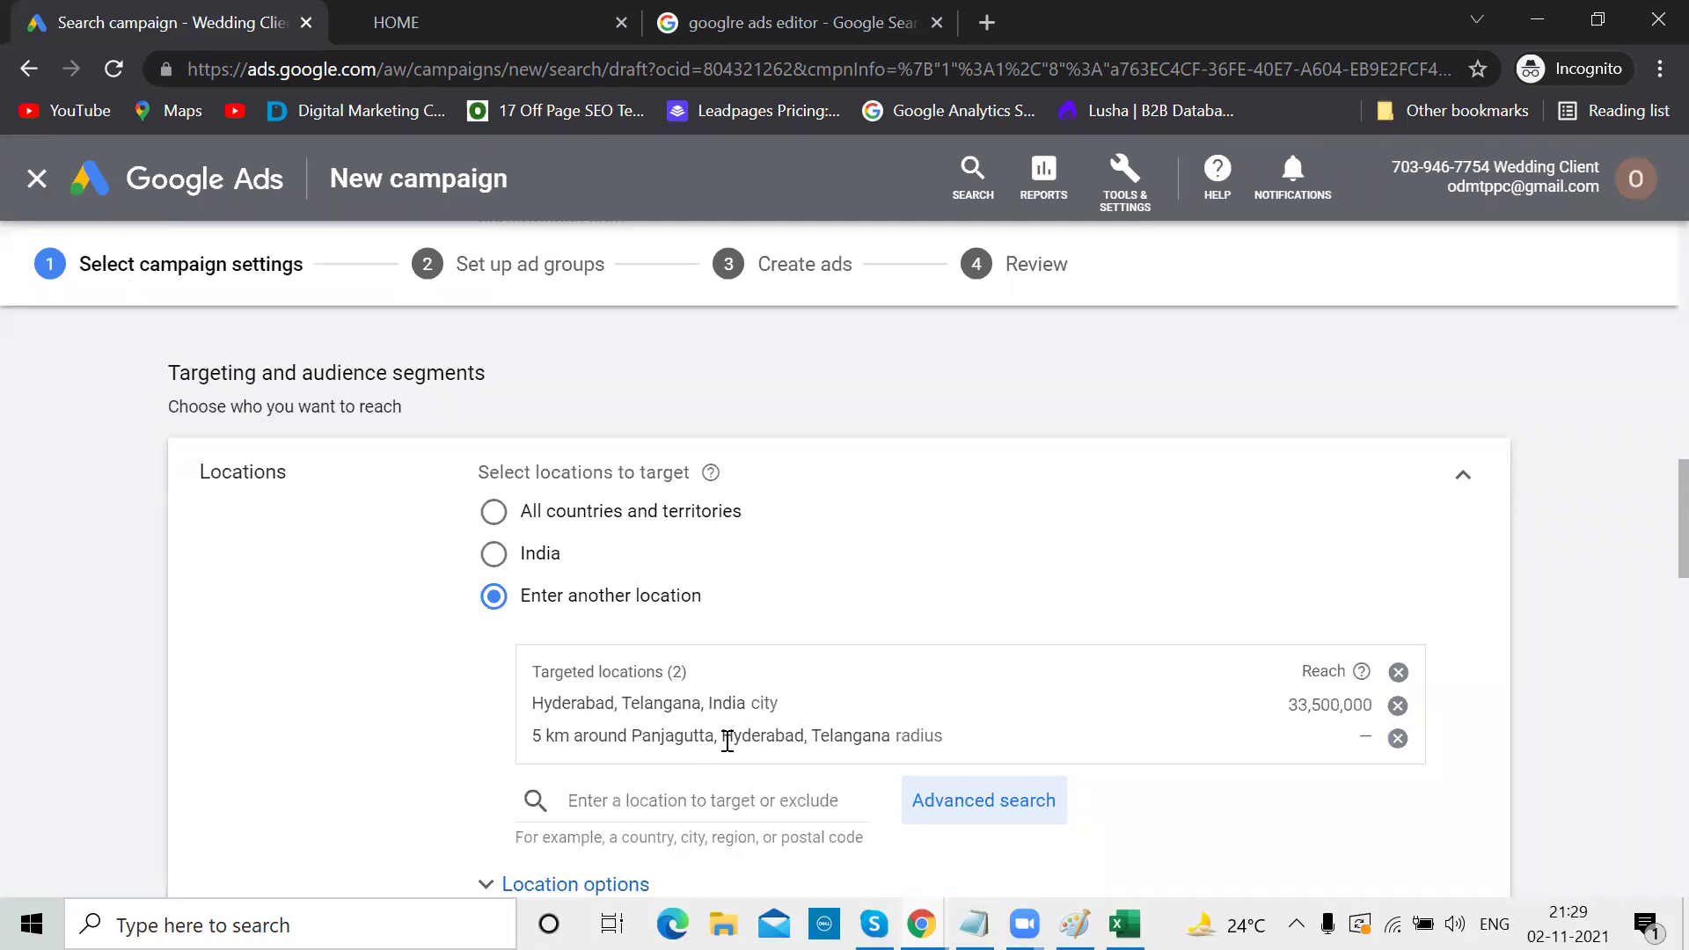
Remove the 5 km Panjagutta radius target and bring the Notepad click-funnel notes forward
{"action": "scroll", "coordinate": [704, 764], "scroll_direction": "down", "scroll_amount": 1}
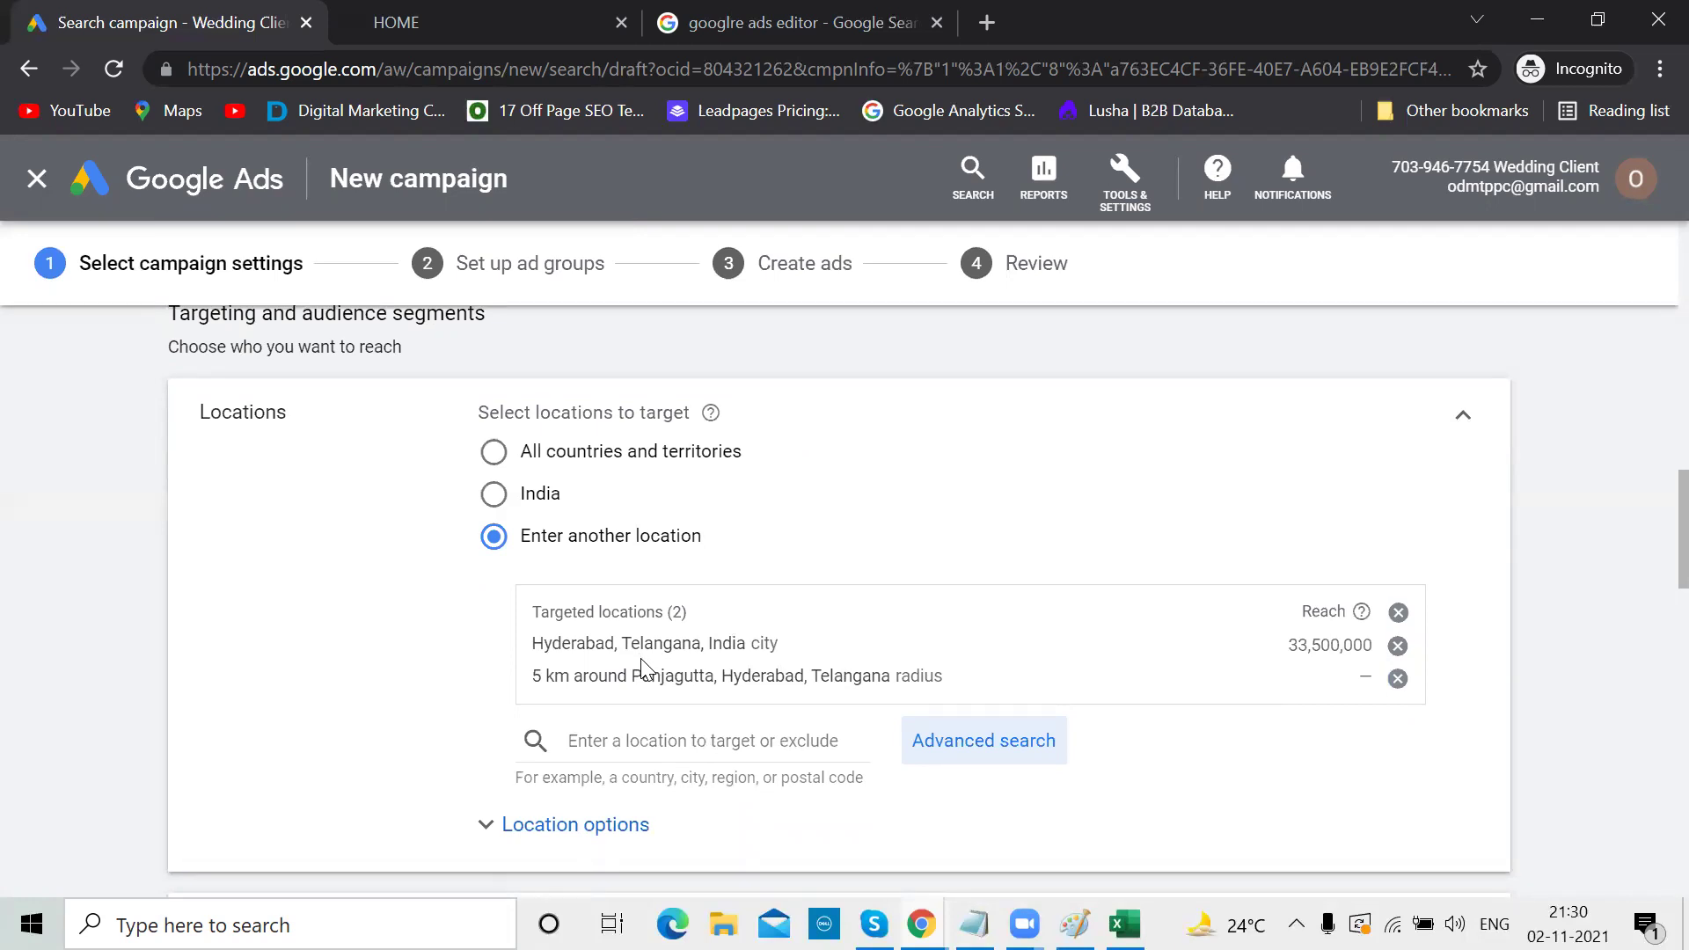
{"action": "left_click", "coordinate": [1398, 679]}
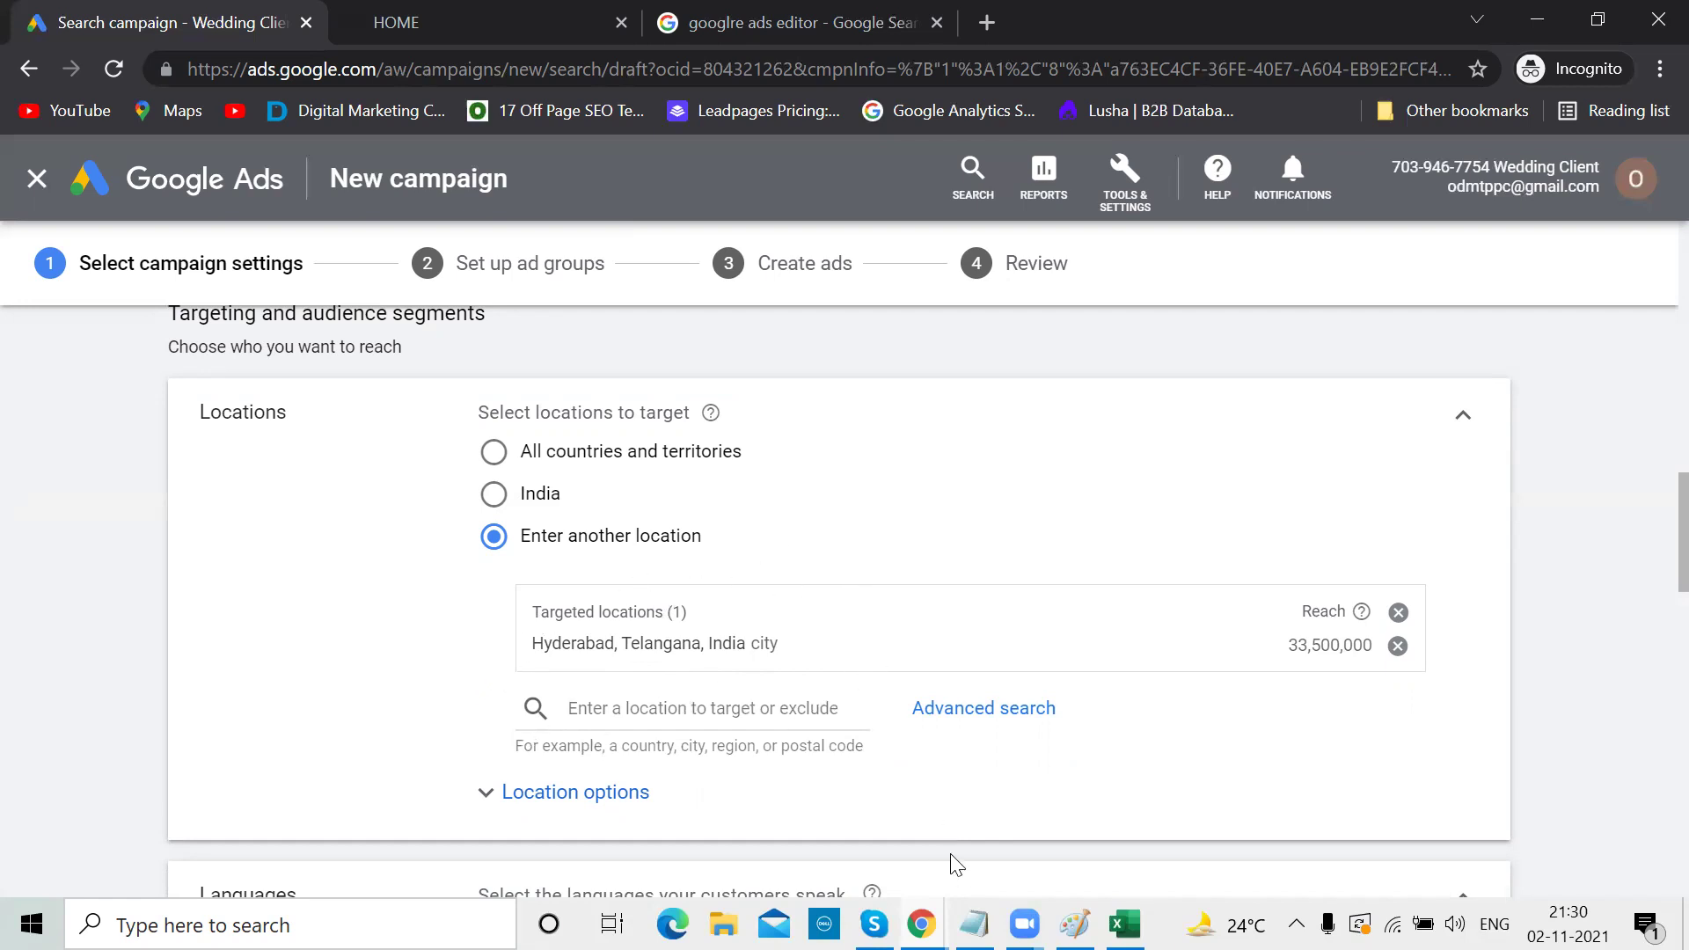
{"action": "left_click", "coordinate": [975, 923]}
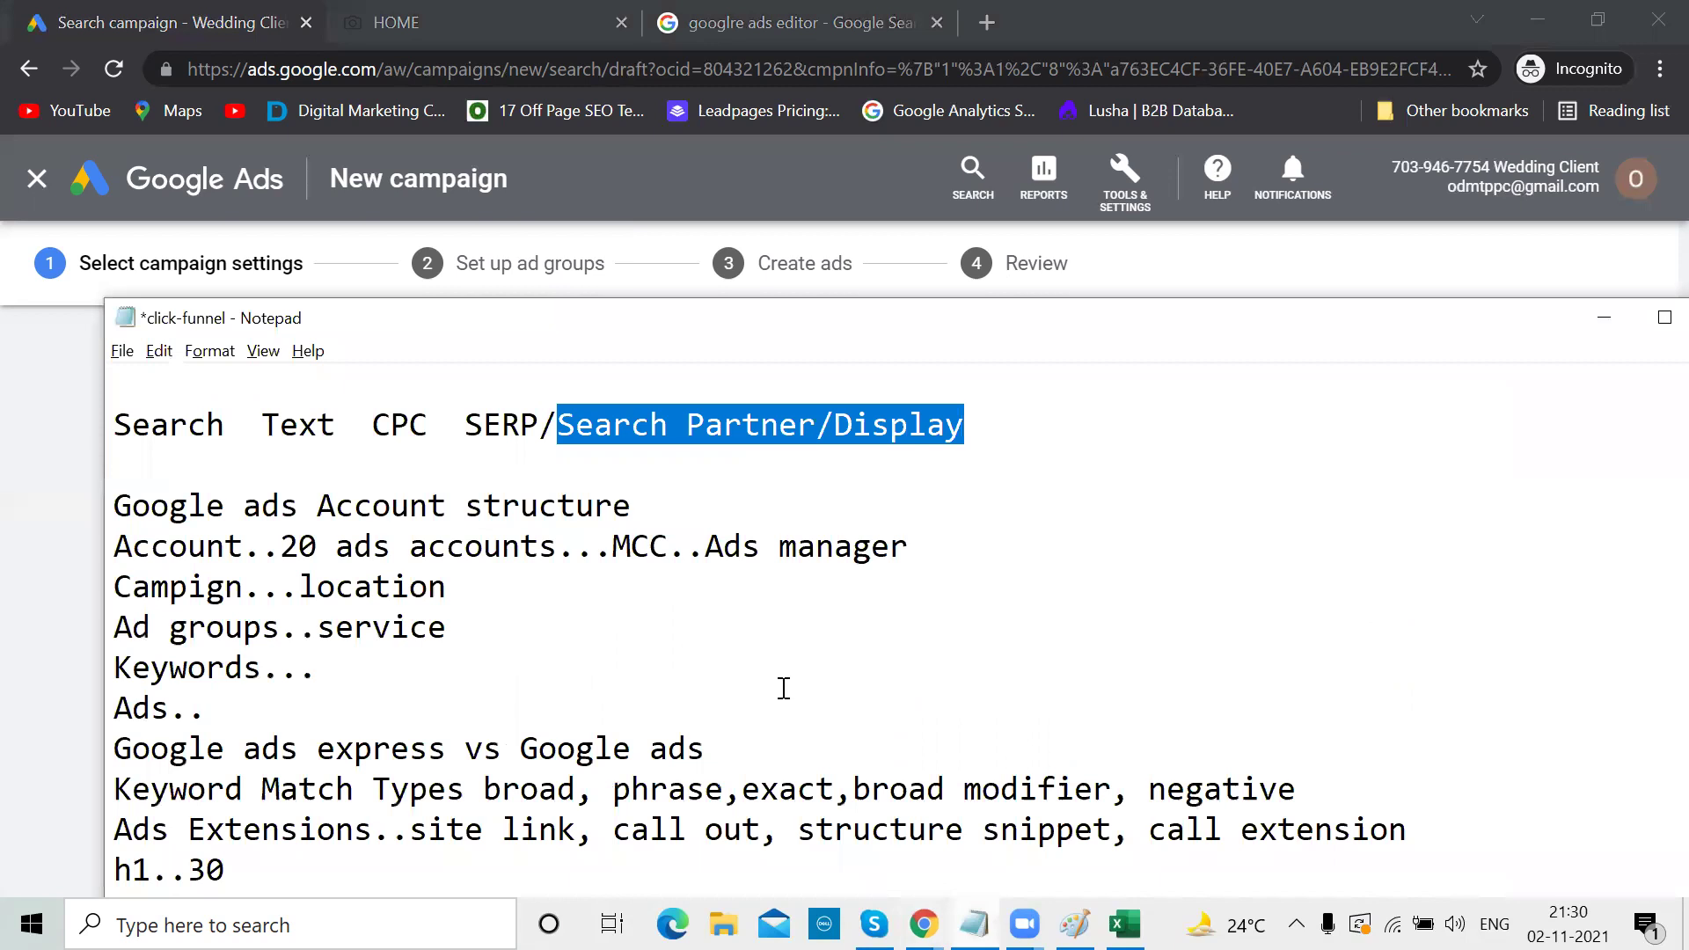
Type 'wedding photographers in Hyderabad' at the end of the maximized click-funnel notes
{"action": "key", "text": "ctrl+End"}
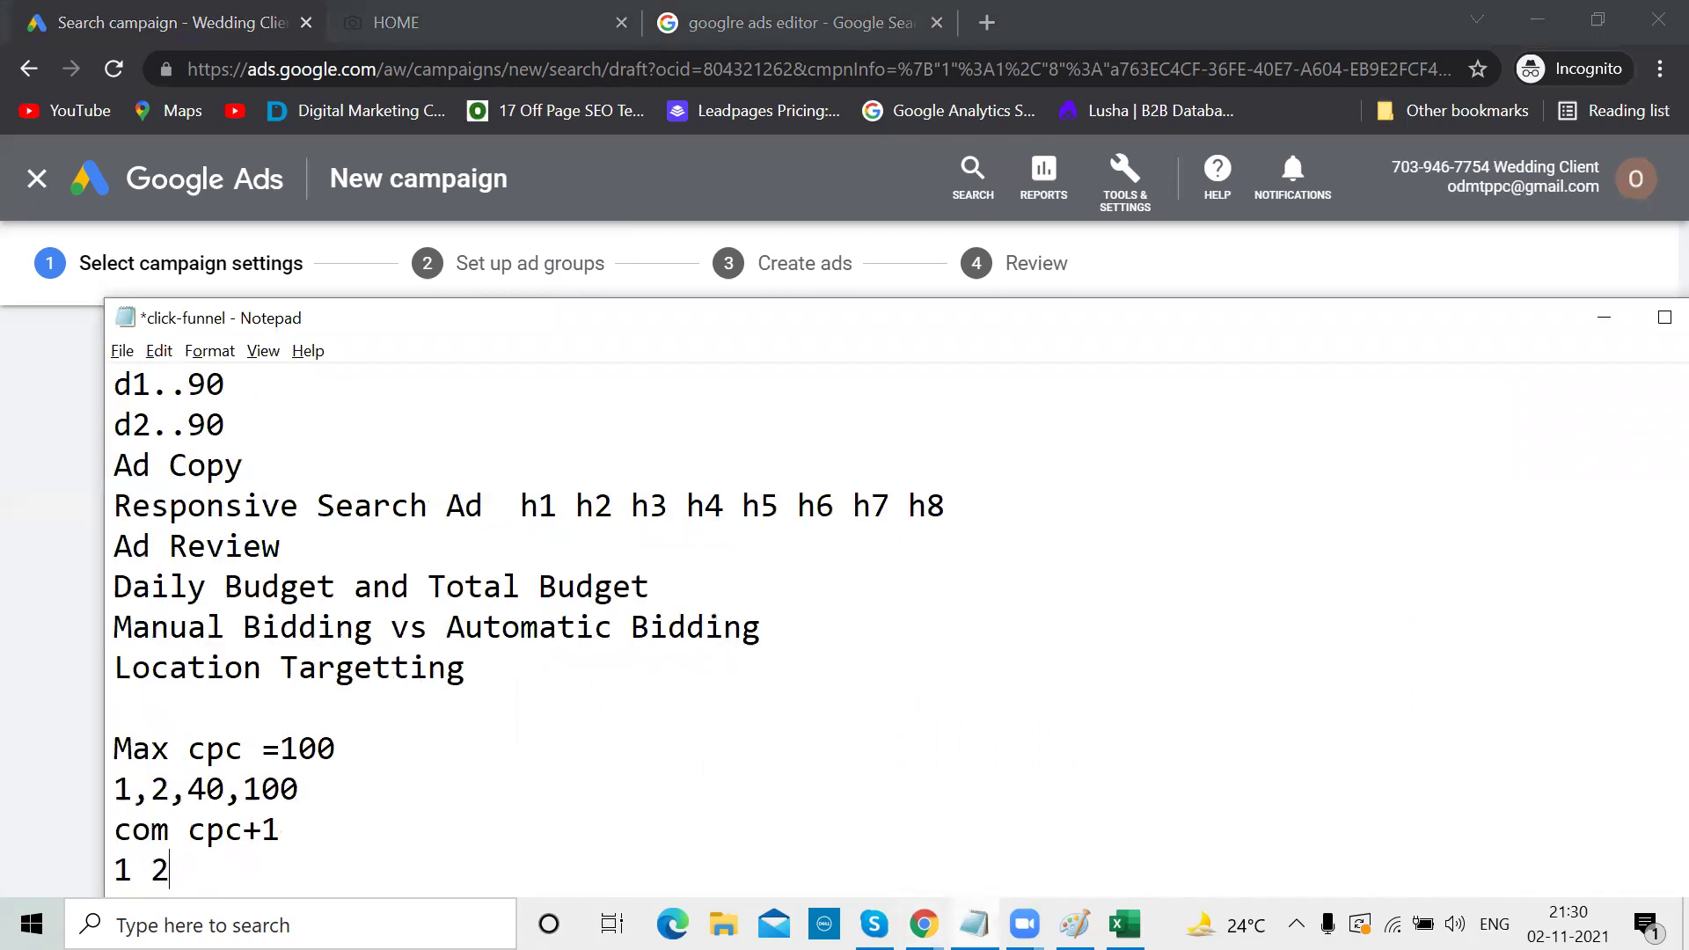
{"action": "double_click", "coordinate": [935, 335]}
{"action": "type", "text": "wedding photo"}
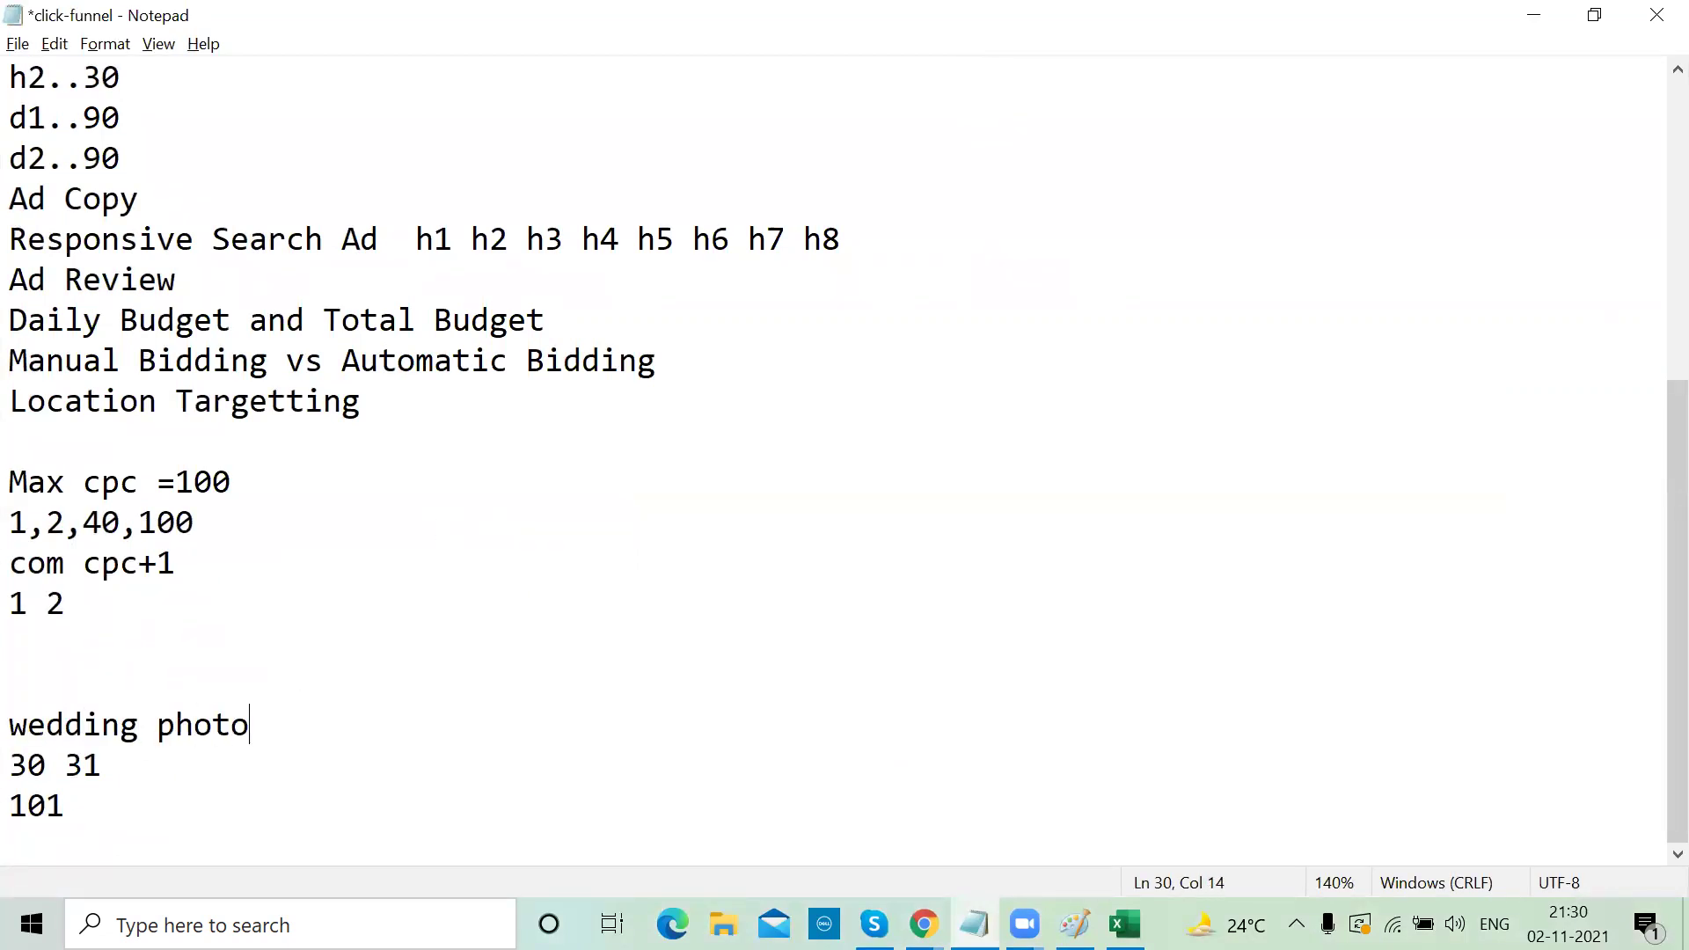
{"action": "type", "text": "graphers in H"}
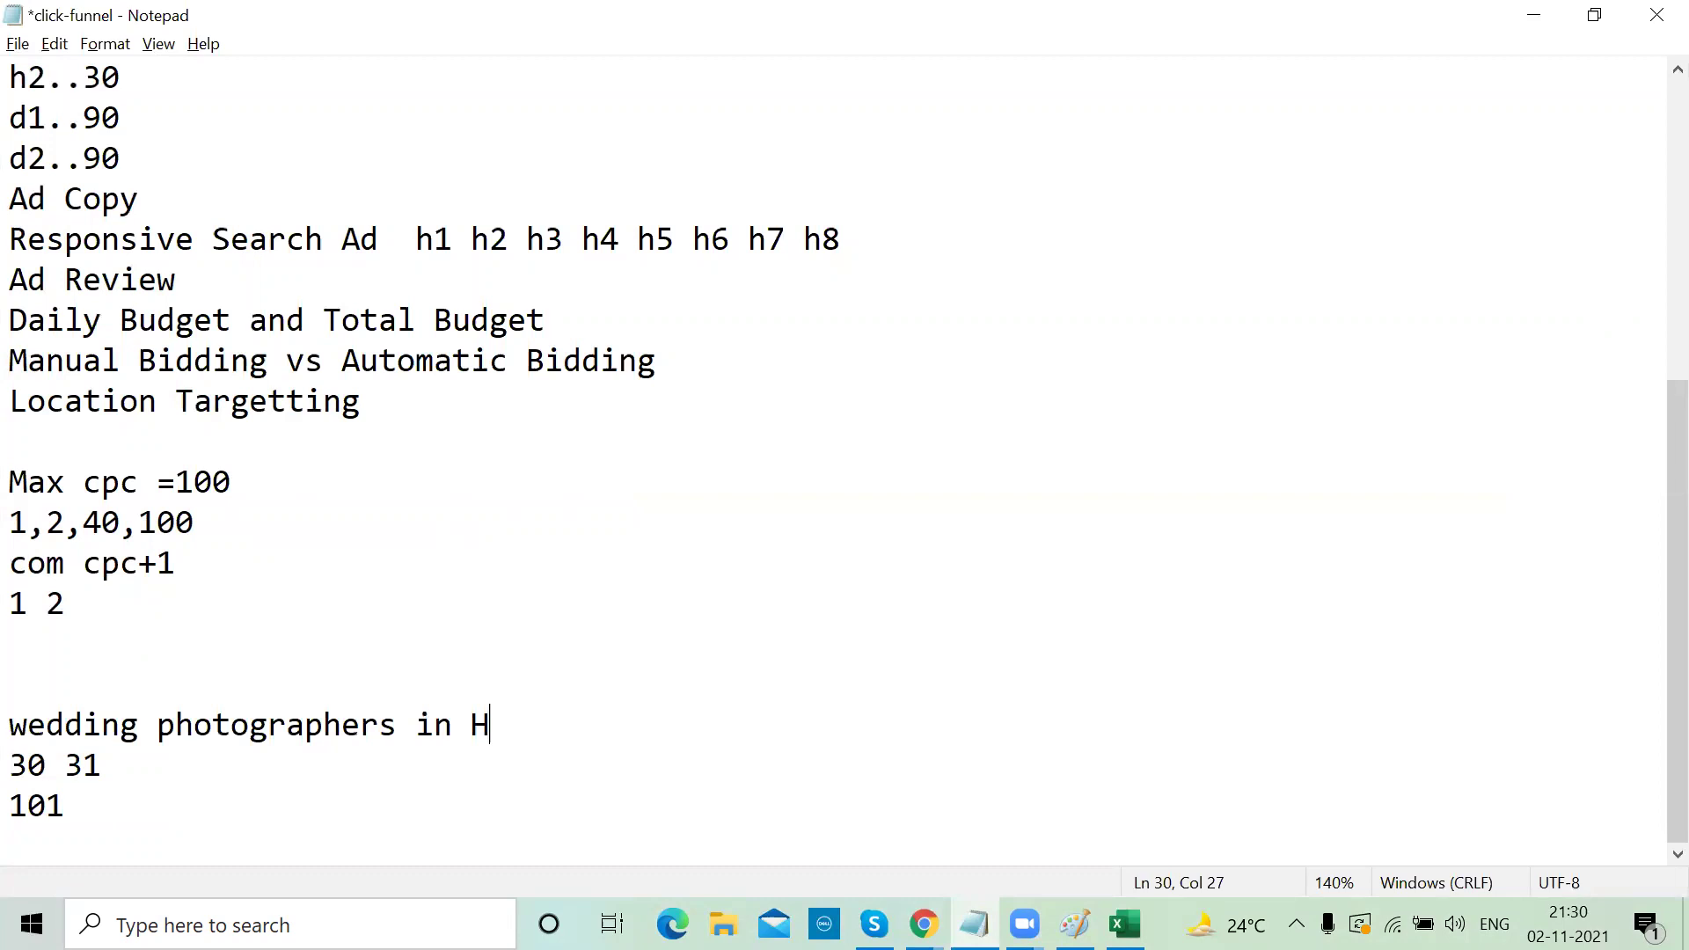
{"action": "type", "text": "yderabad"}
{"action": "key", "text": "BackSpace"}
{"action": "type", "text": "ad"}
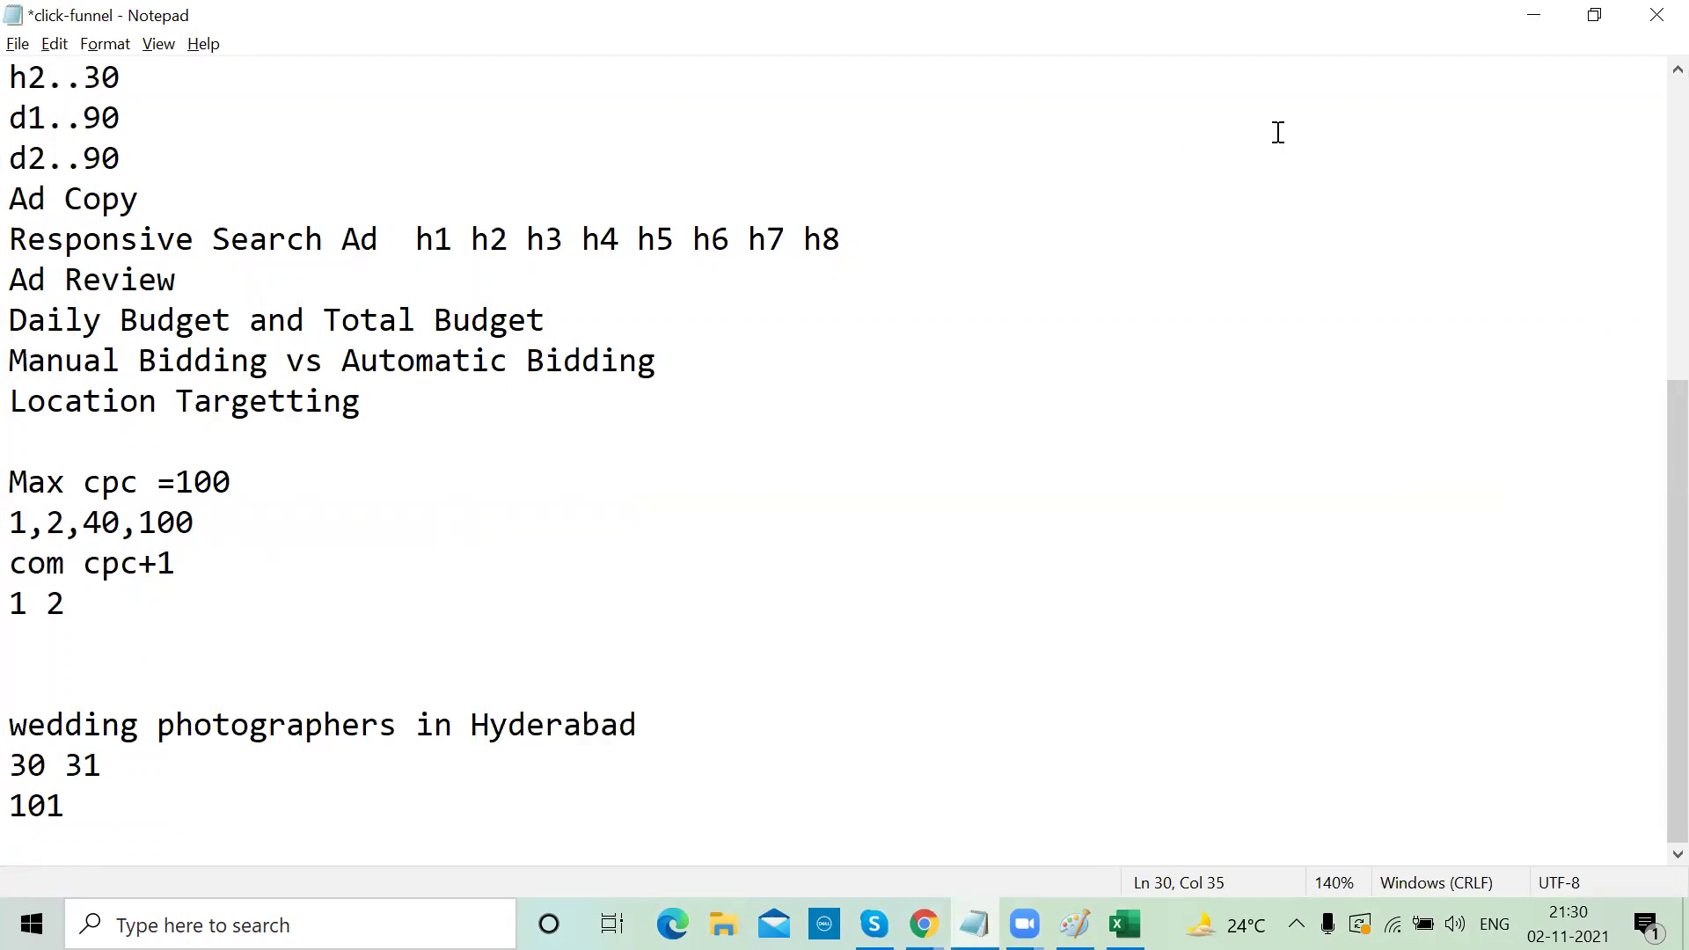
{"action": "left_click", "coordinate": [1536, 18]}
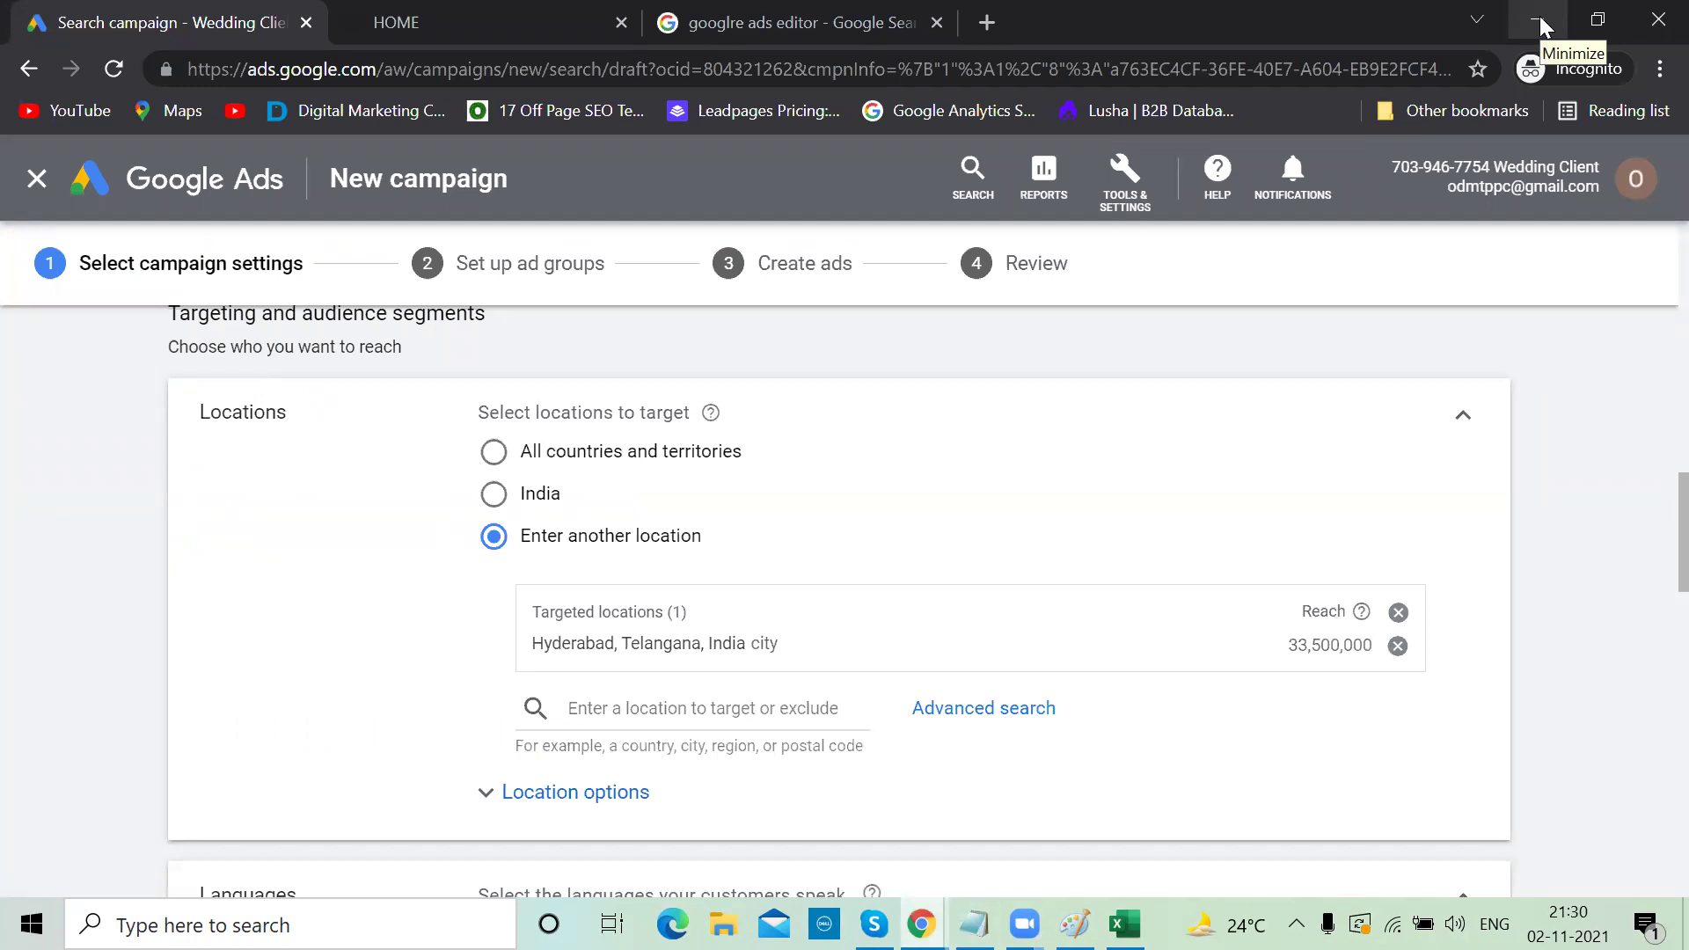
Compare the notes with the campaign page, selecting the 'wedding photographers in Hyderabad' line
{"action": "key", "text": "alt+Tab"}
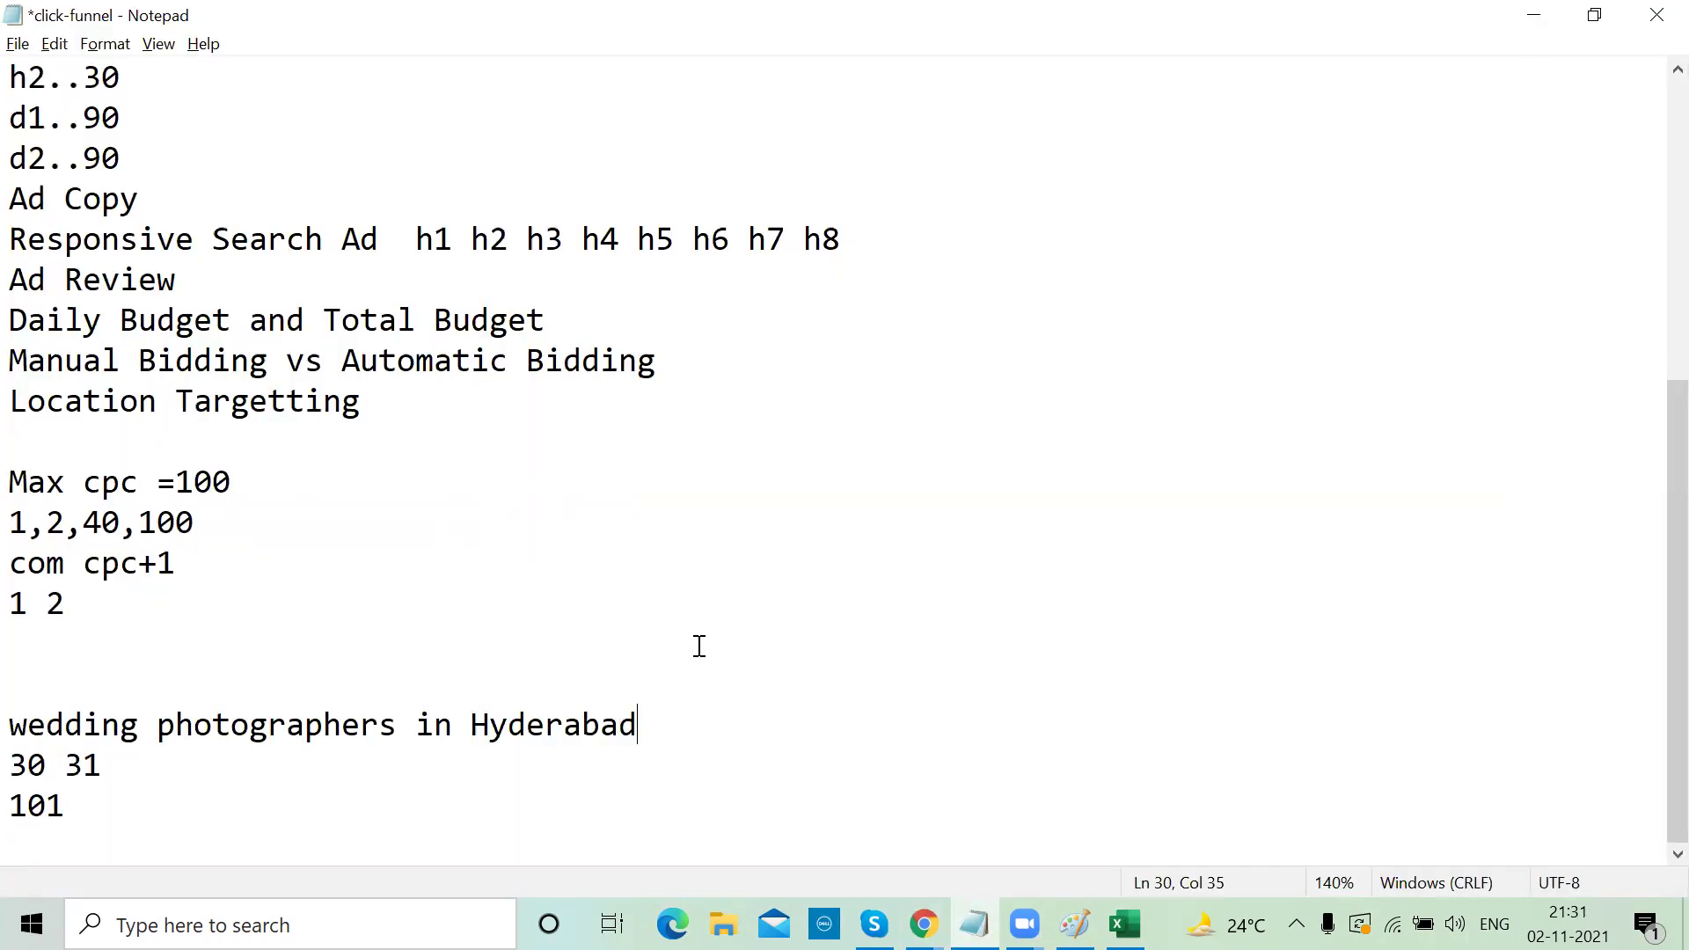
{"action": "type", "text": "..."}
{"action": "key", "text": "alt+Tab"}
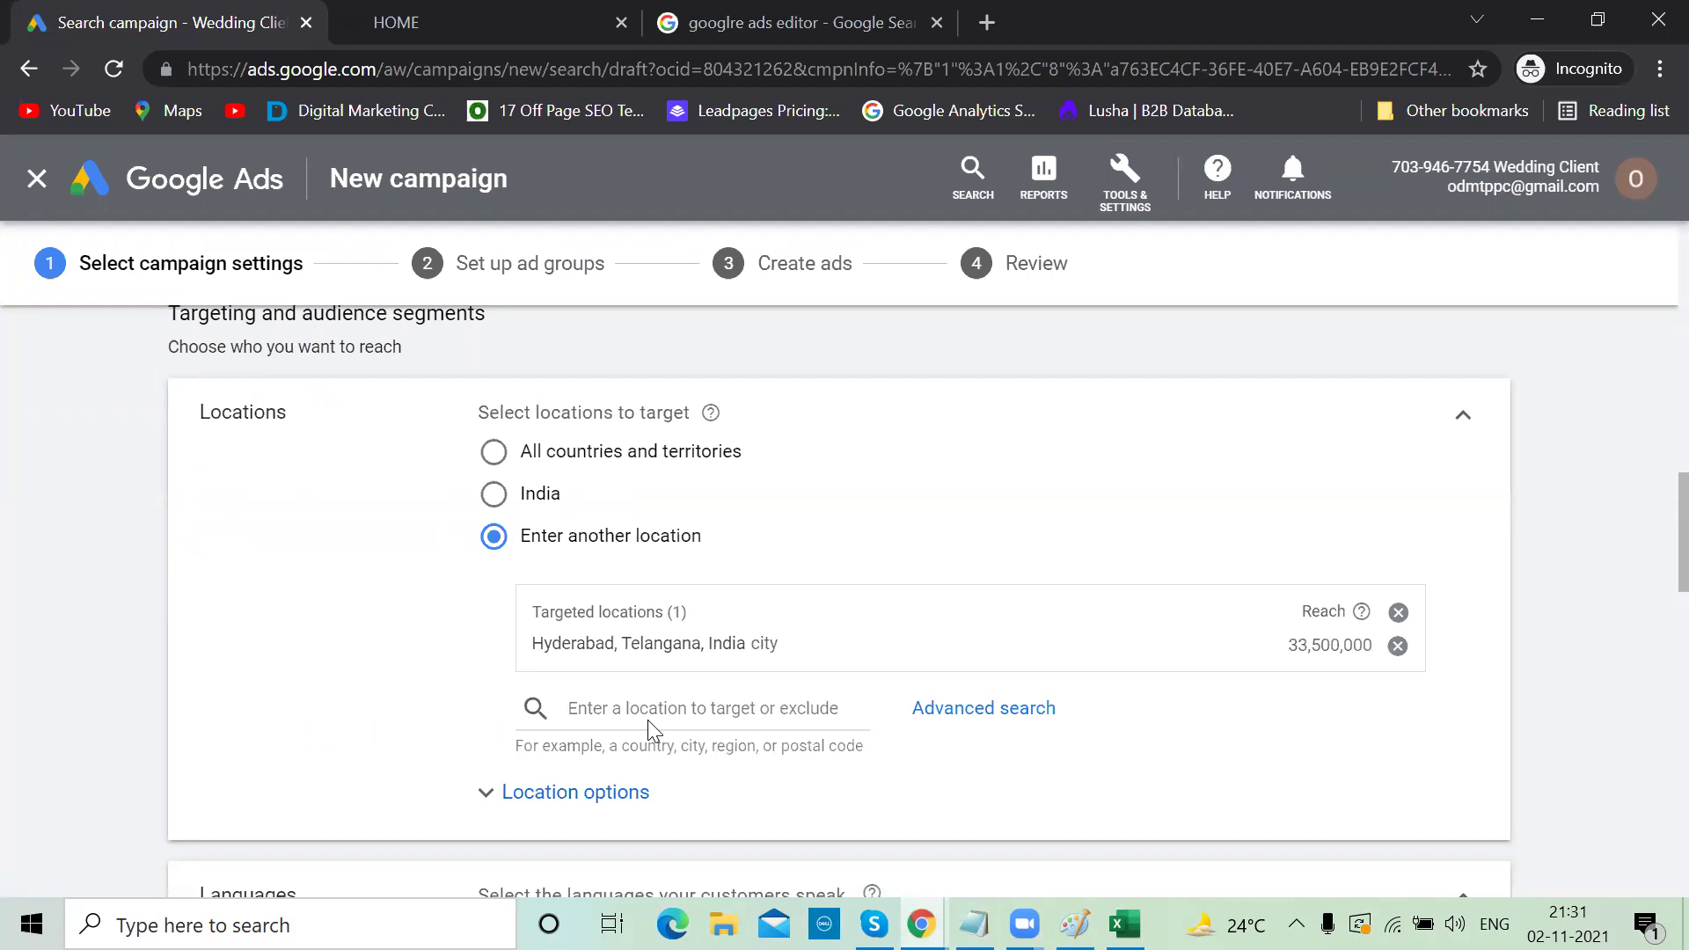
{"action": "key", "text": "alt+Tab"}
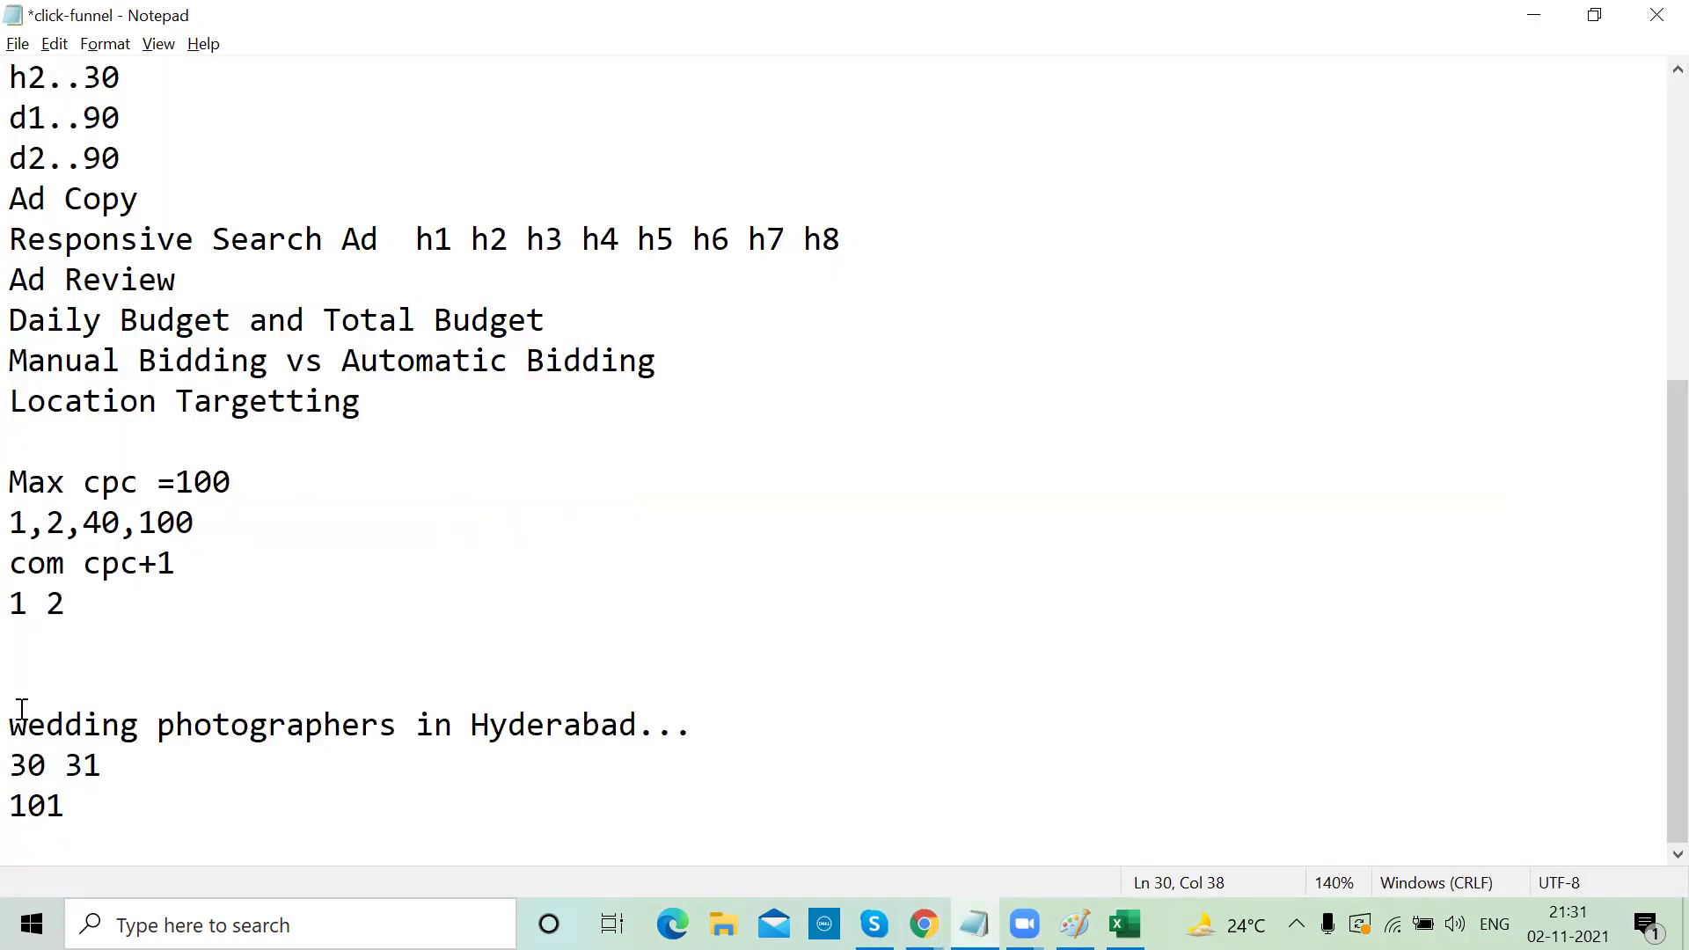
{"action": "left_click_drag", "start_coordinate": [8, 724], "coordinate": [388, 712]}
{"action": "left_click", "coordinate": [628, 700]}
{"action": "left_click", "coordinate": [640, 725], "text": "shift"}
{"action": "left_click", "coordinate": [704, 743]}
{"action": "key", "text": "alt+Tab"}
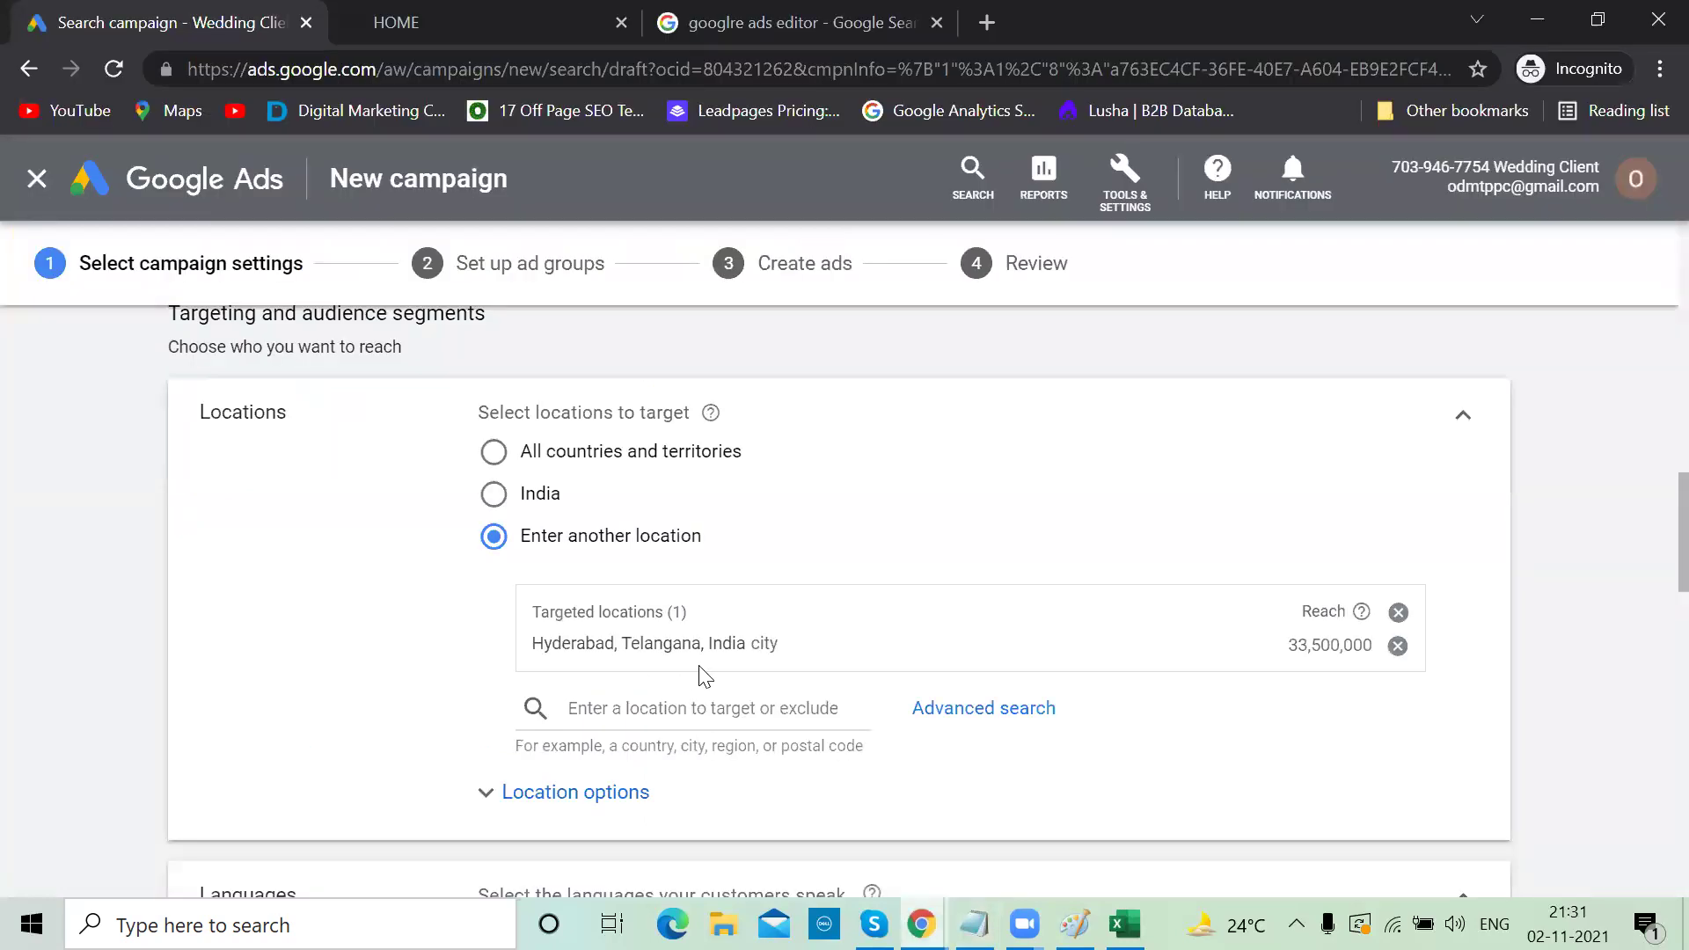
{"action": "key", "text": "alt+Tab"}
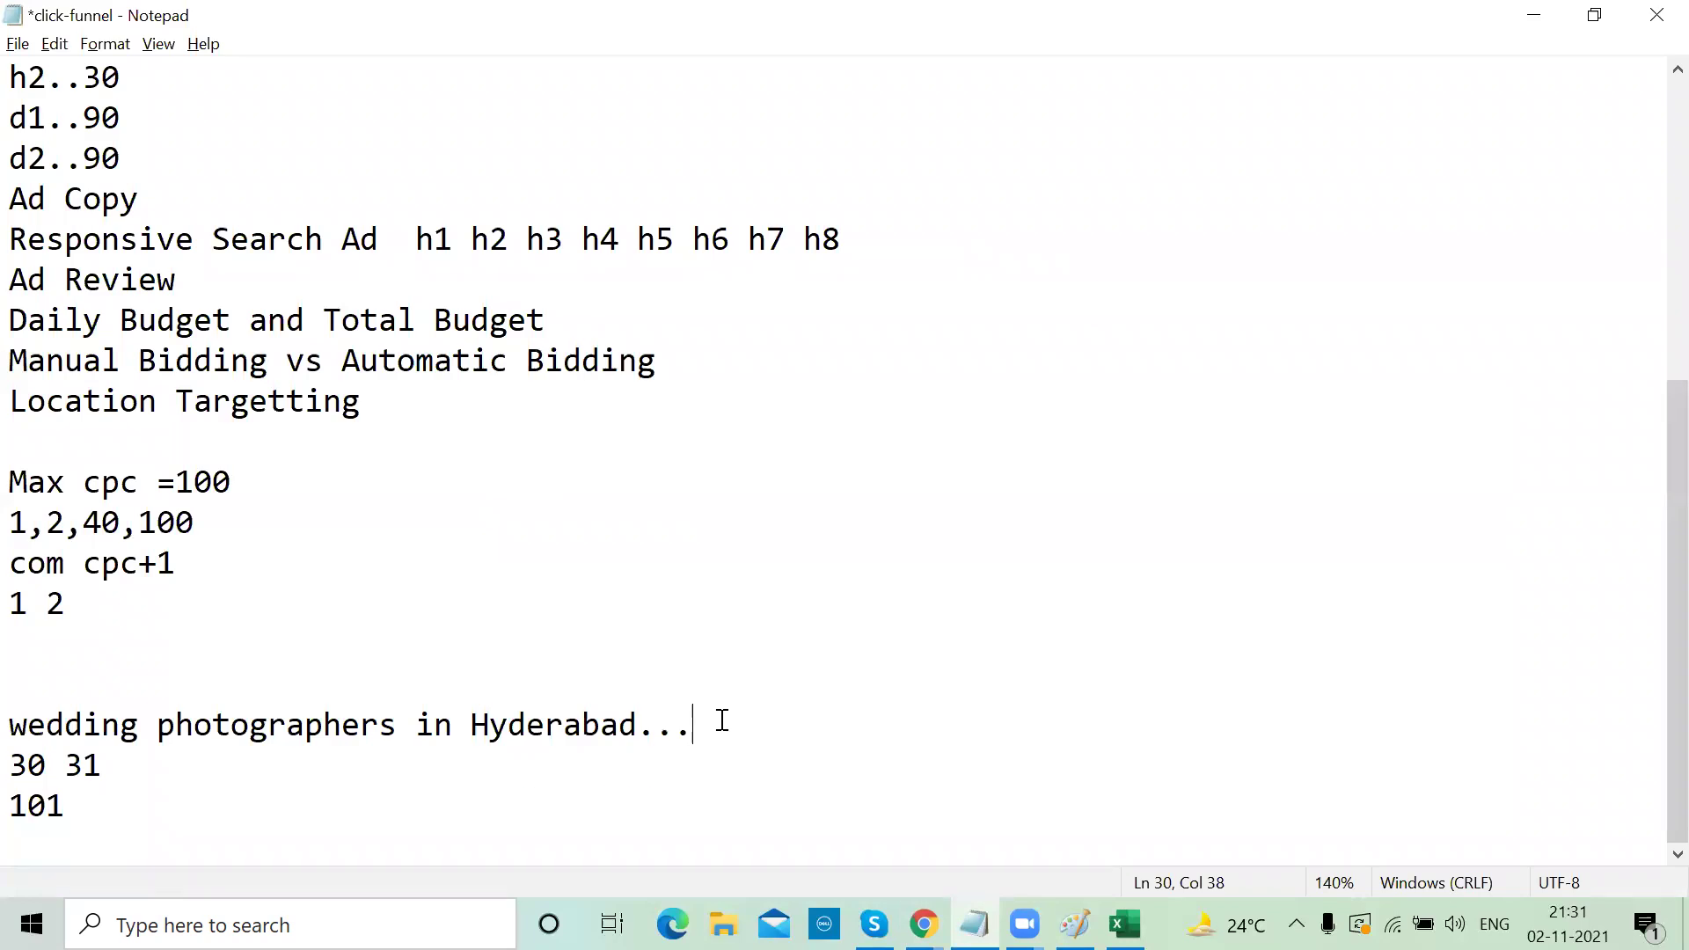
Add 'kurnool' on a new line below the Hyderabad note
{"action": "key", "text": "Return"}
{"action": "type", "text": "kurnool"}
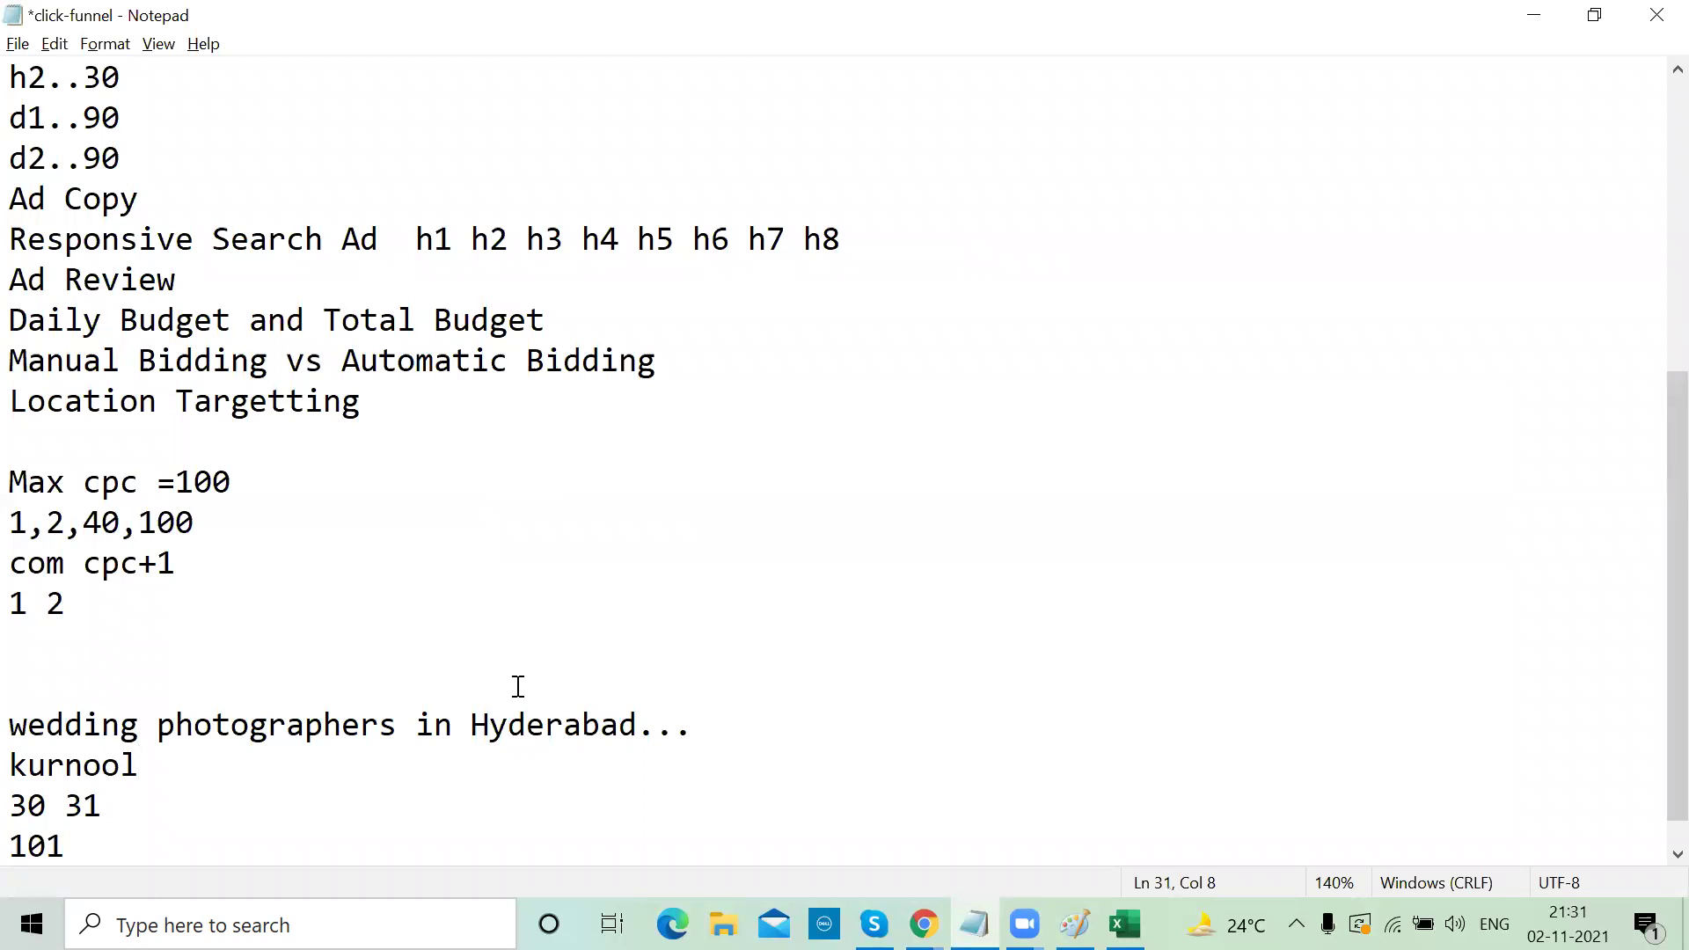
{"action": "key", "text": "alt+Tab"}
{"action": "key", "text": "alt+Tab"}
{"action": "key", "text": "alt+Tab"}
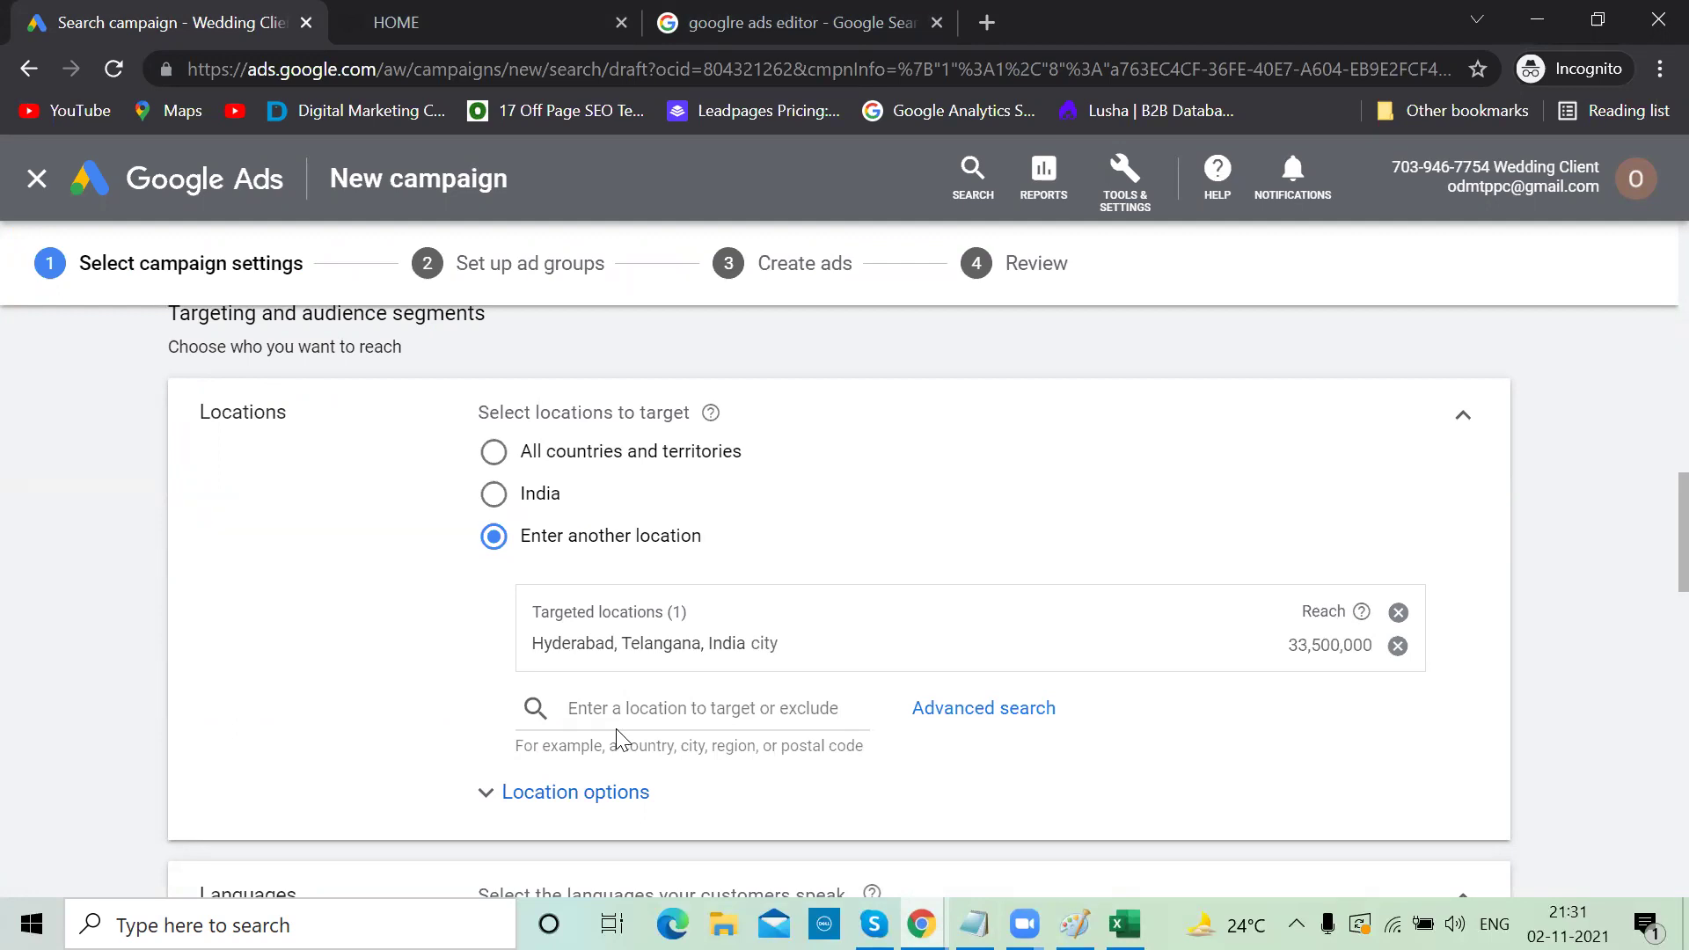
{"action": "key", "text": "alt+Tab"}
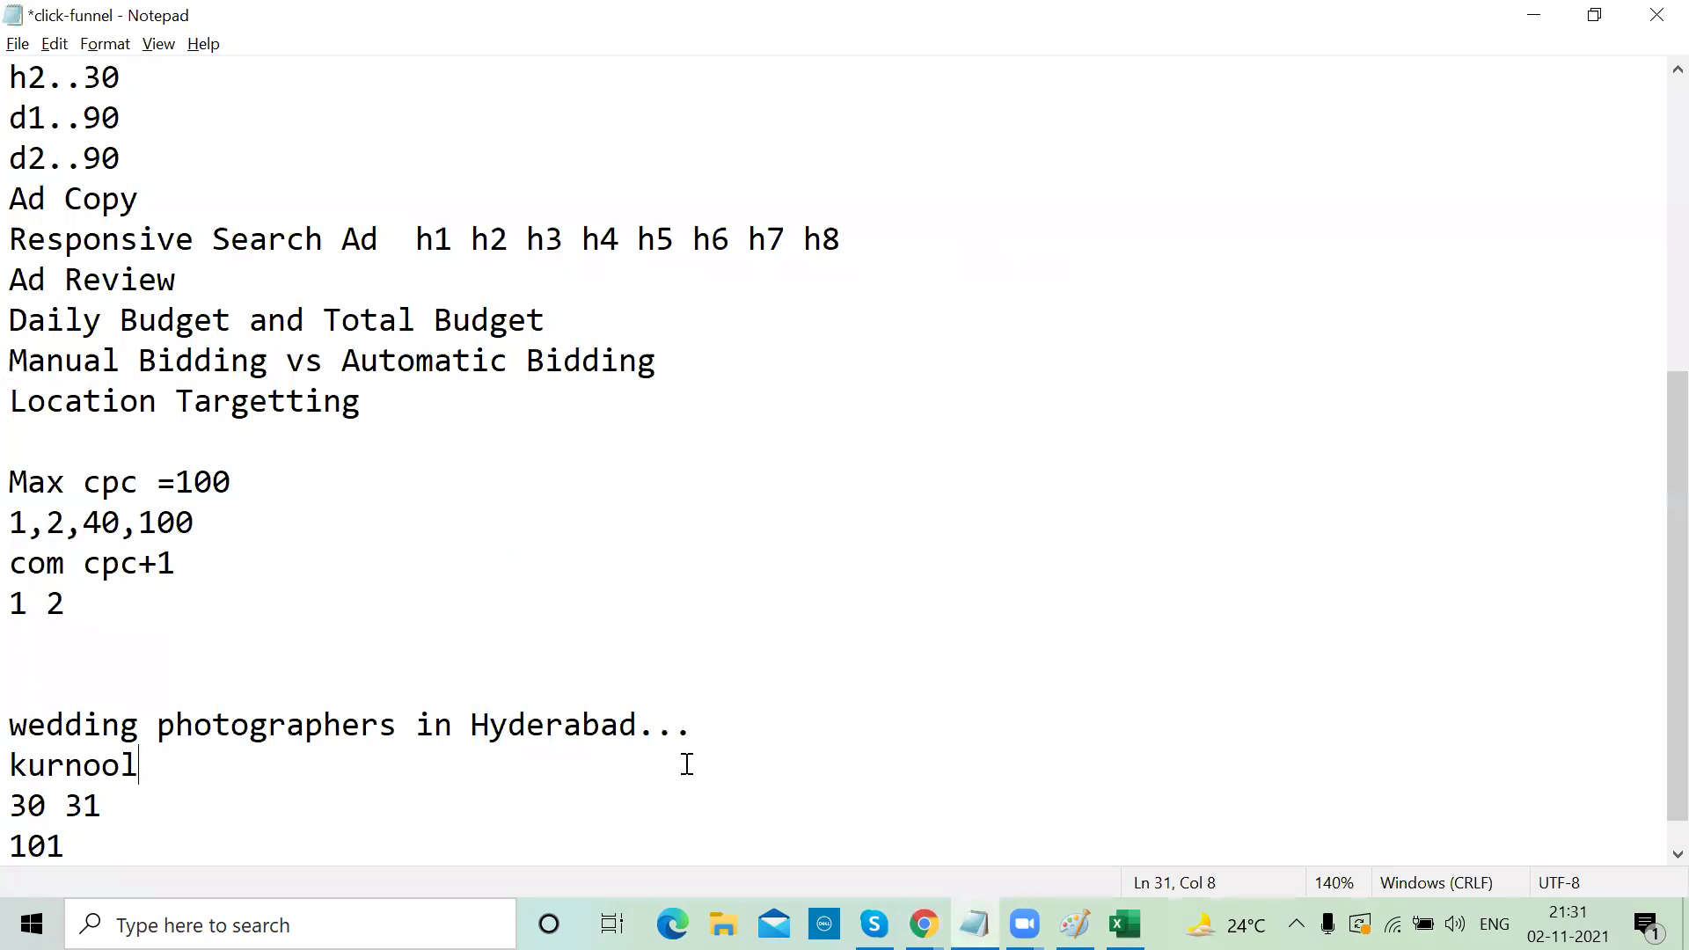
{"action": "key", "text": "alt+Tab"}
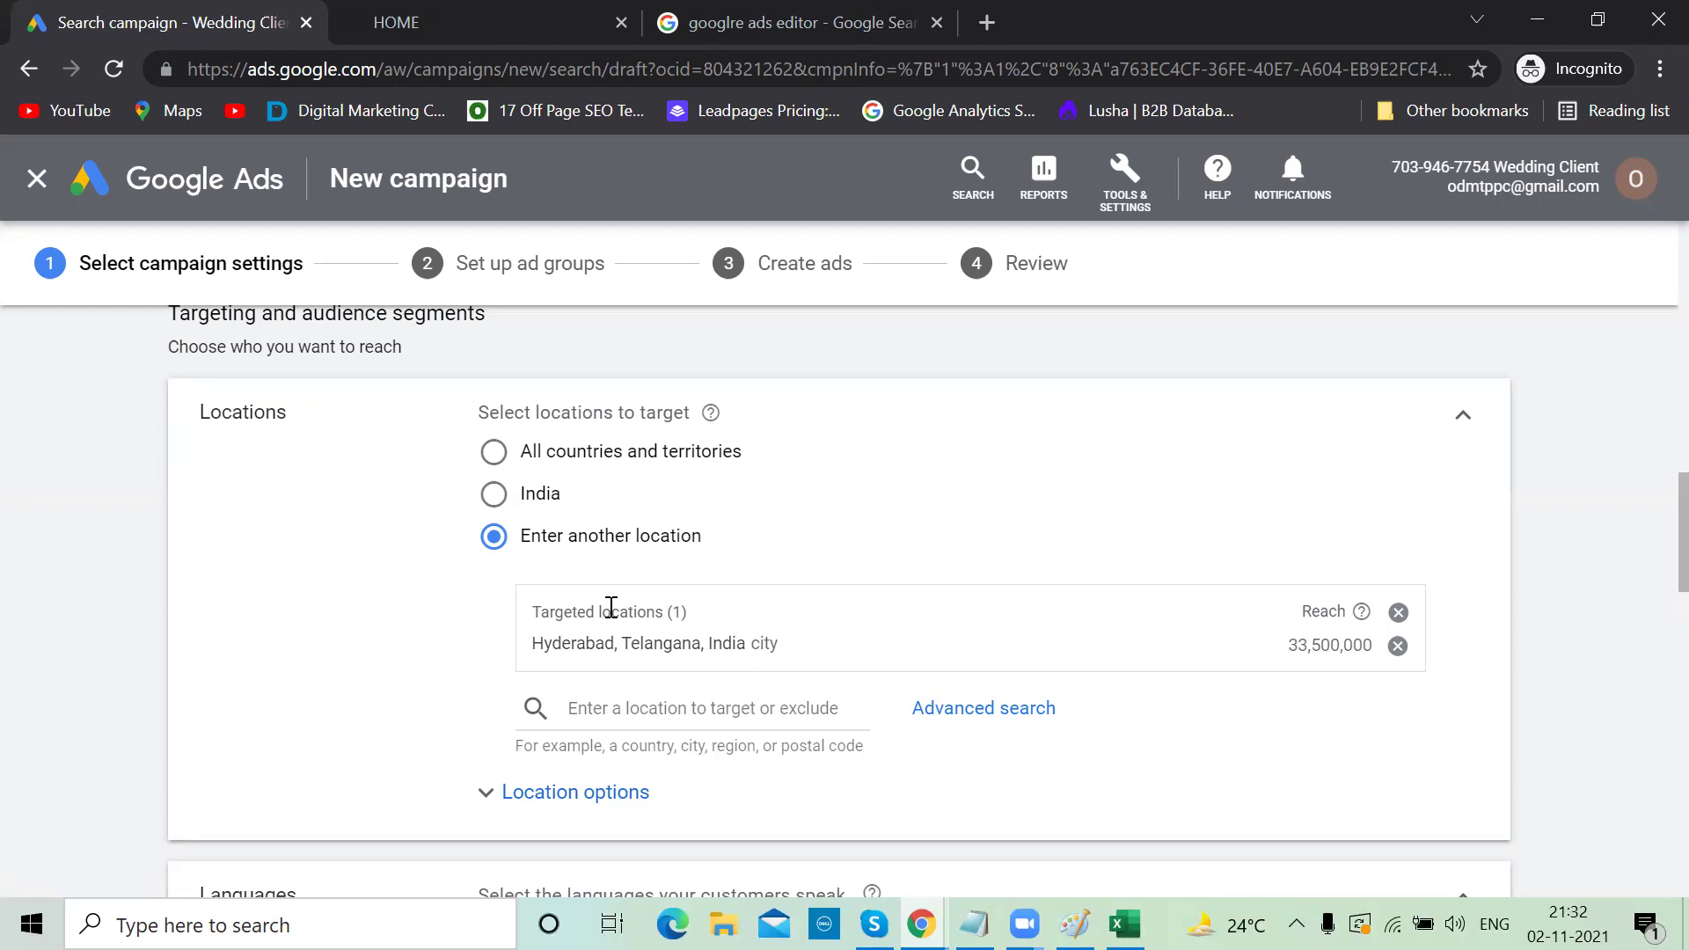
Expand Location options under Hyderabad while cross-checking the Hyderabad keyword line in Notepad
{"action": "scroll", "coordinate": [820, 695], "scroll_direction": "down", "scroll_amount": 2}
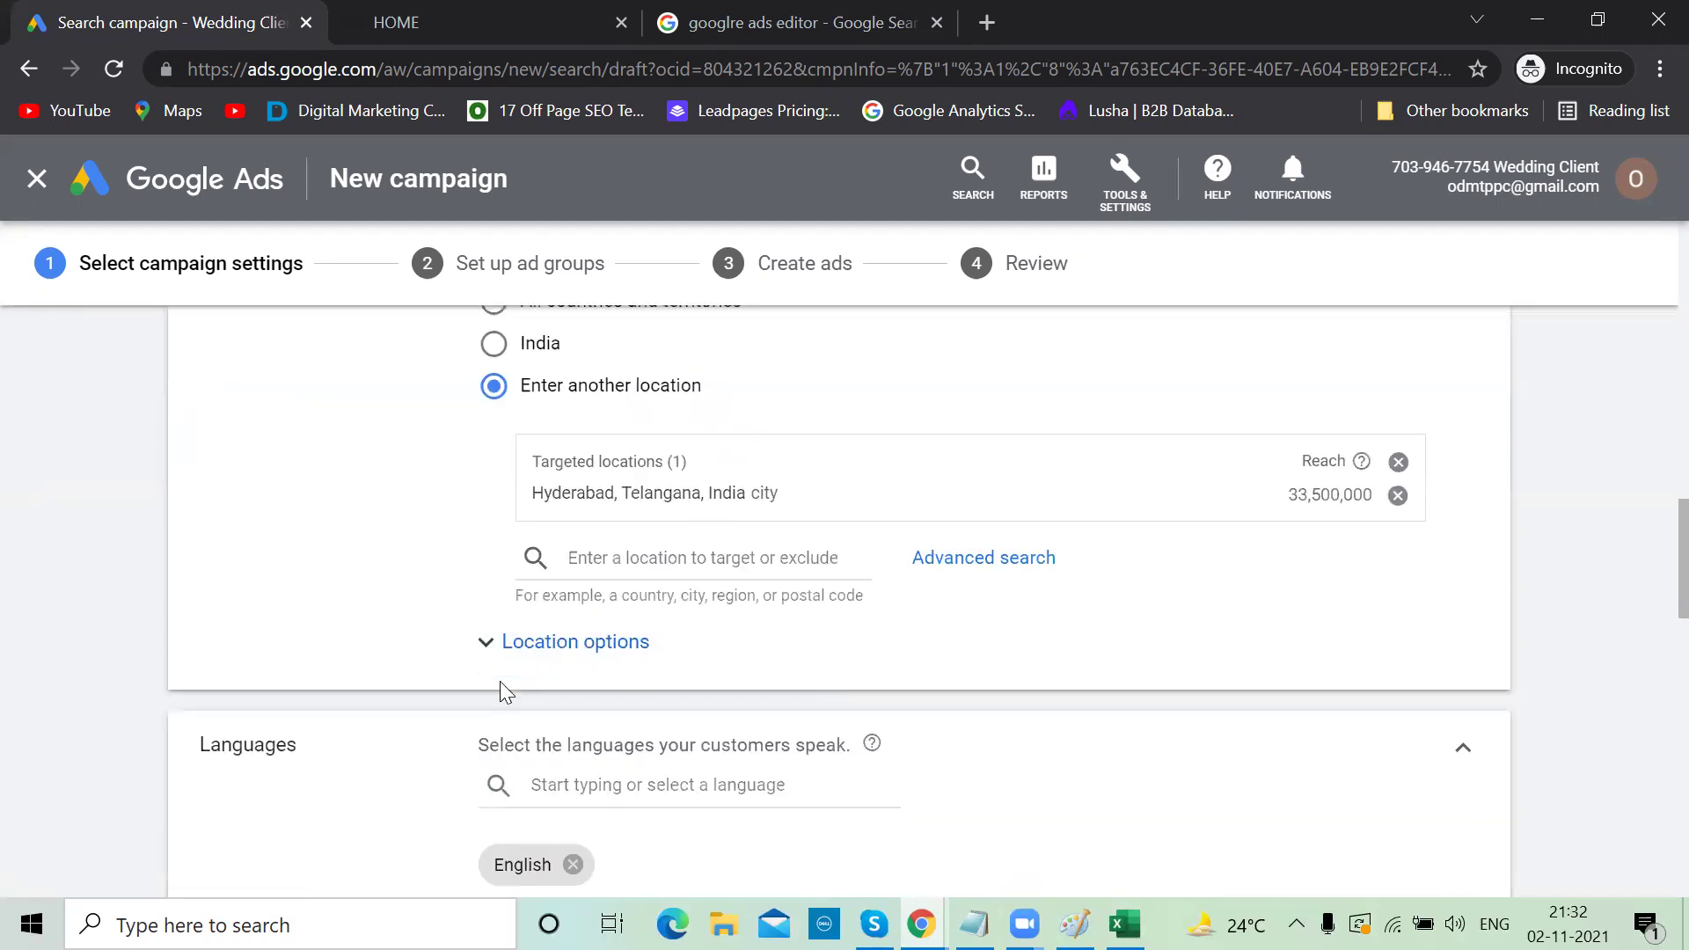
{"action": "left_click", "coordinate": [479, 656]}
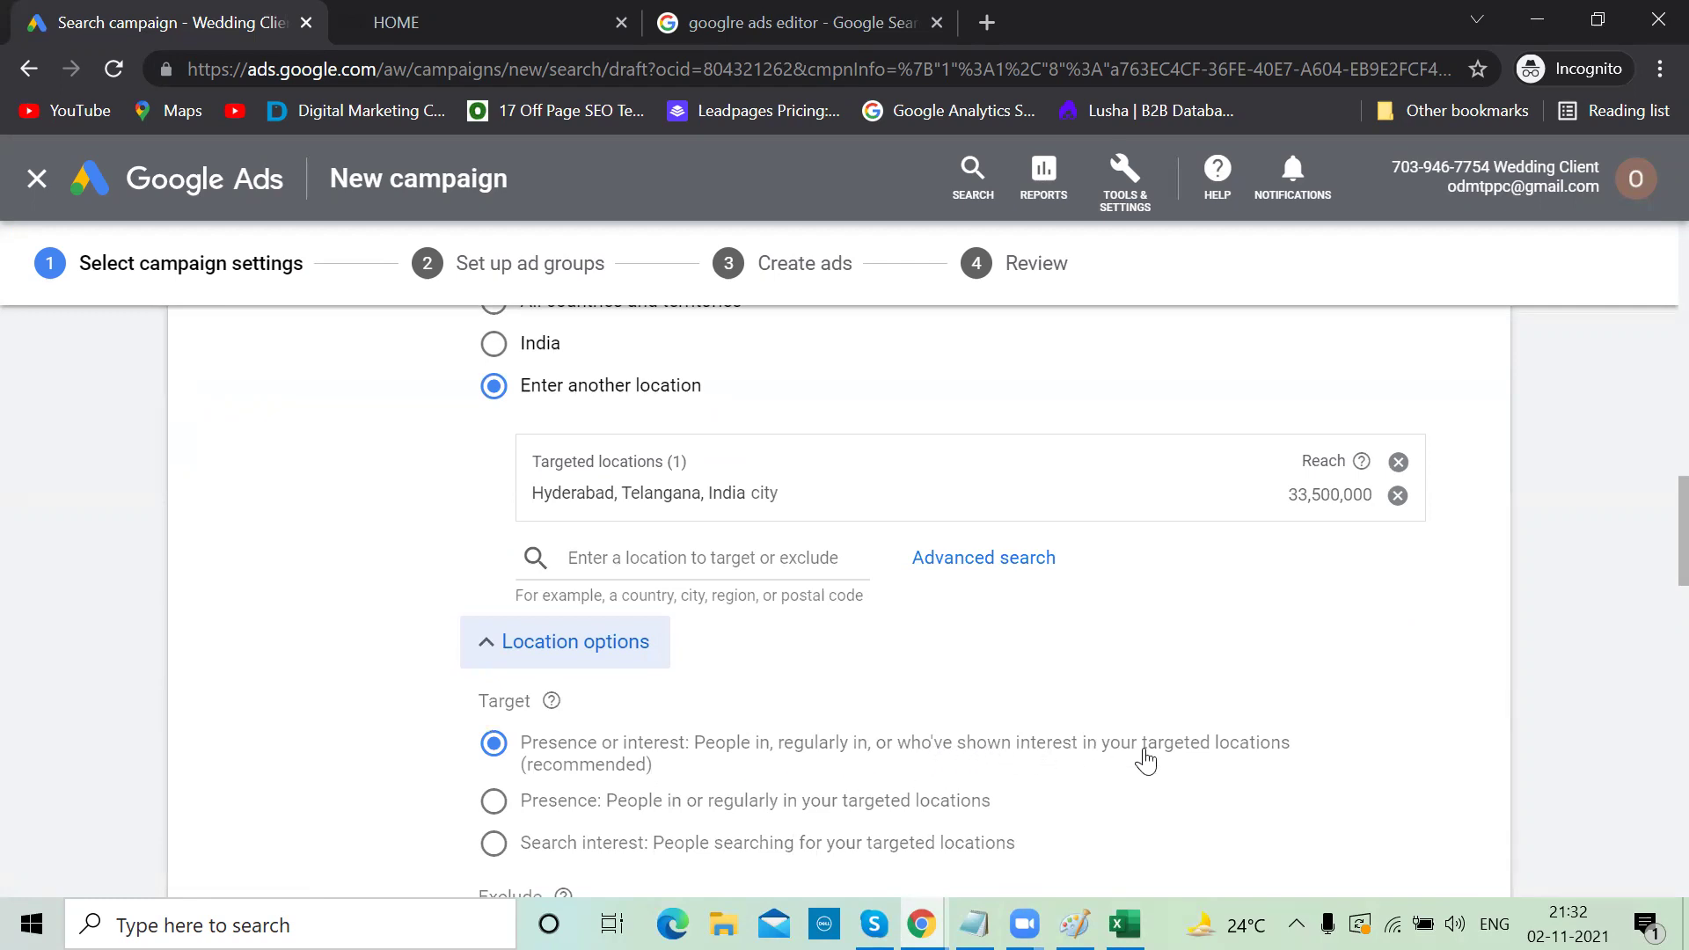
{"action": "key", "text": "alt+Tab"}
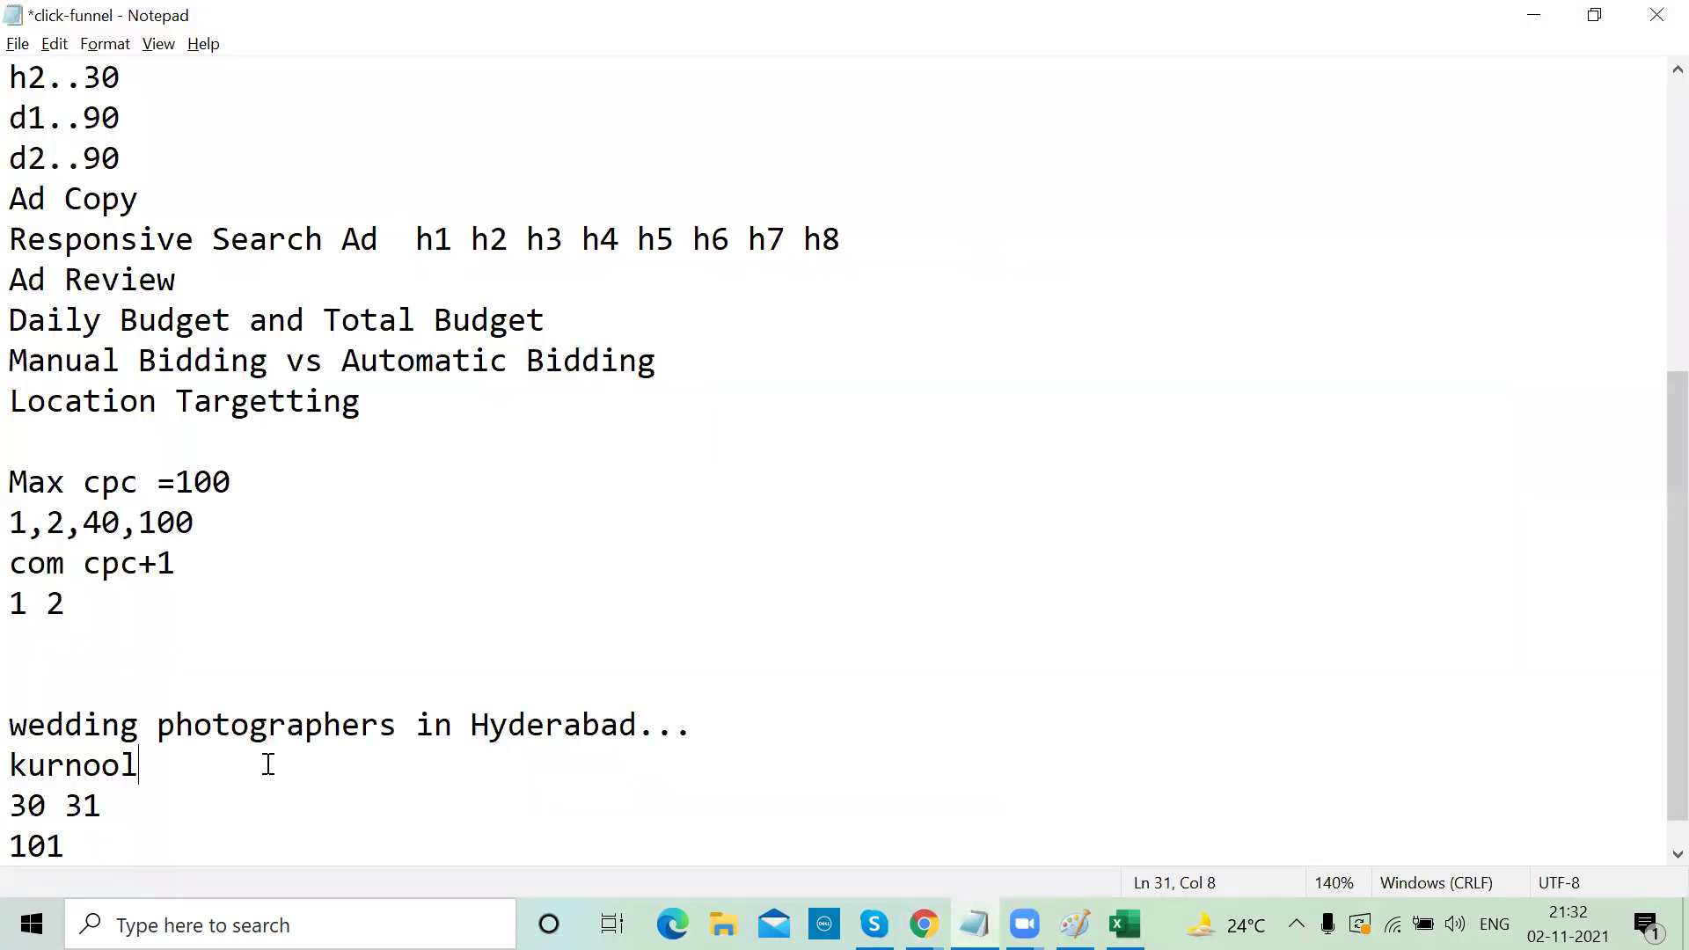
{"action": "left_click_drag", "start_coordinate": [643, 724], "coordinate": [16, 711]}
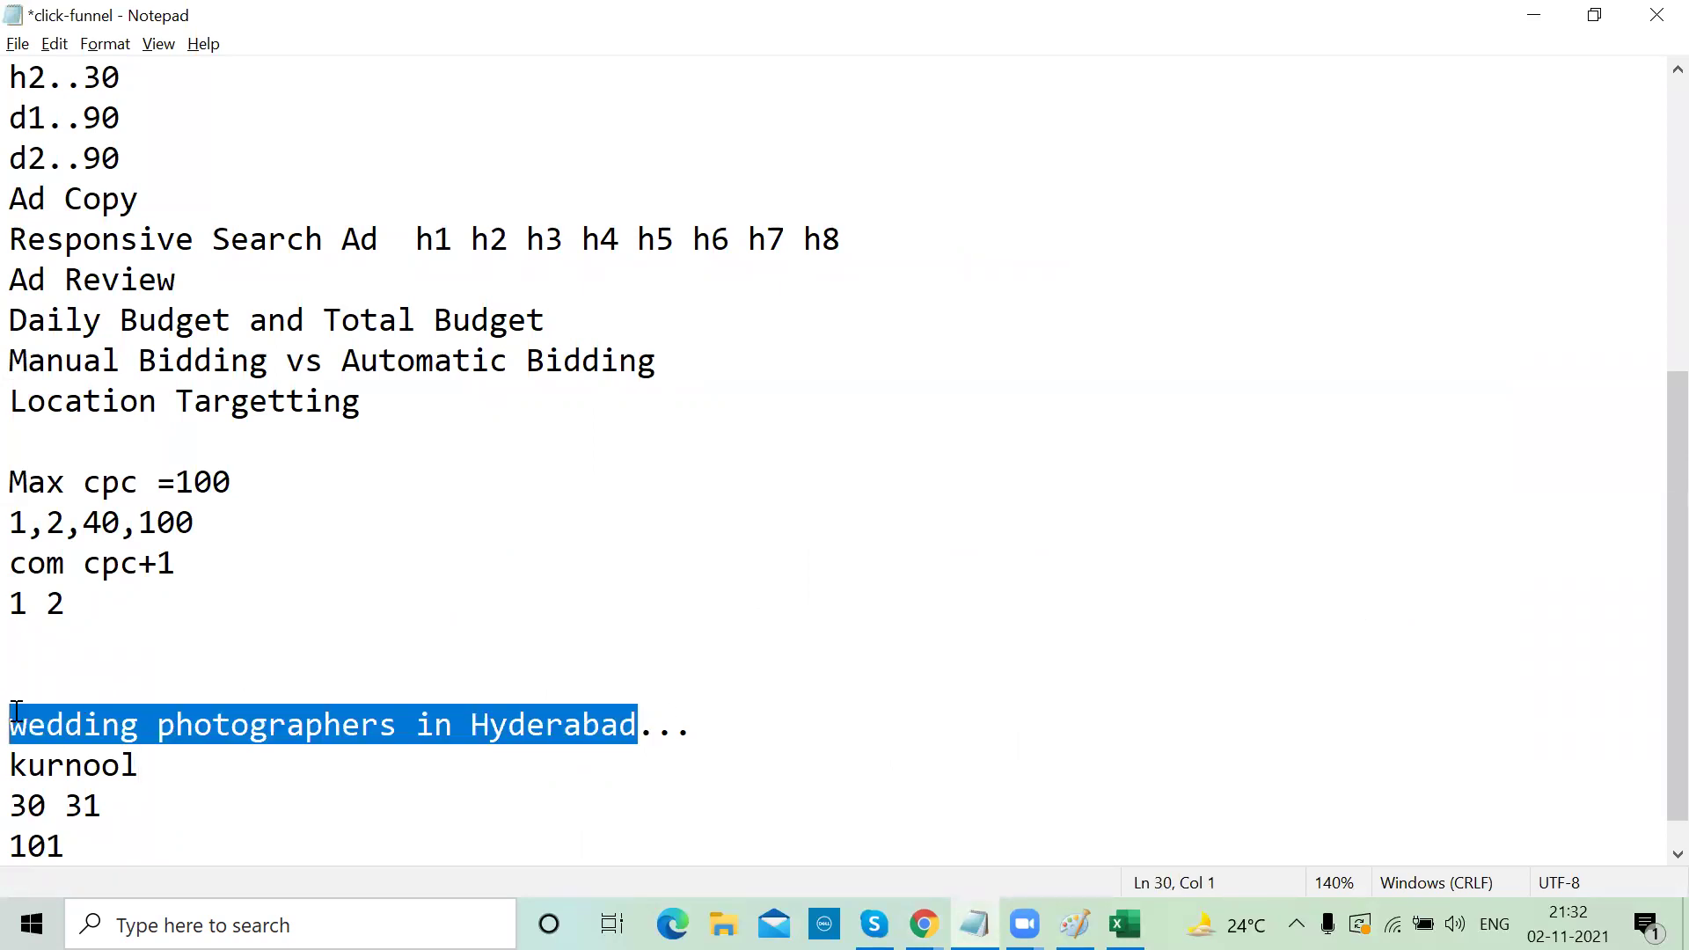
{"action": "key", "text": "alt+Tab"}
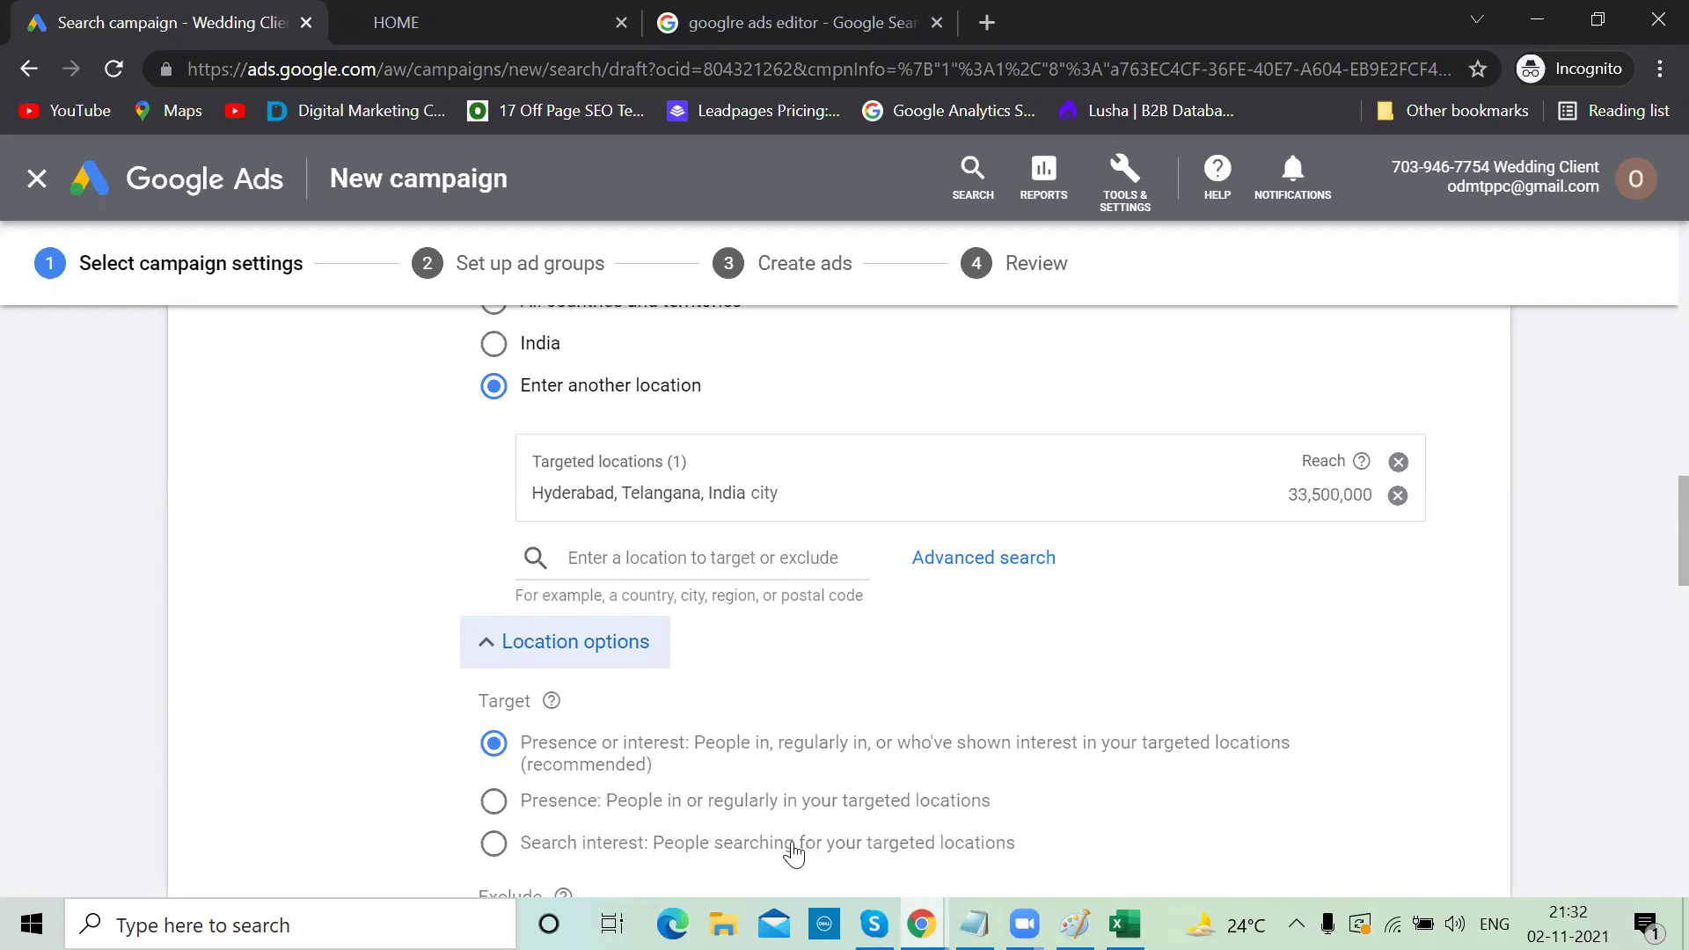
{"action": "key", "text": "alt+Tab"}
{"action": "left_click", "coordinate": [717, 736]}
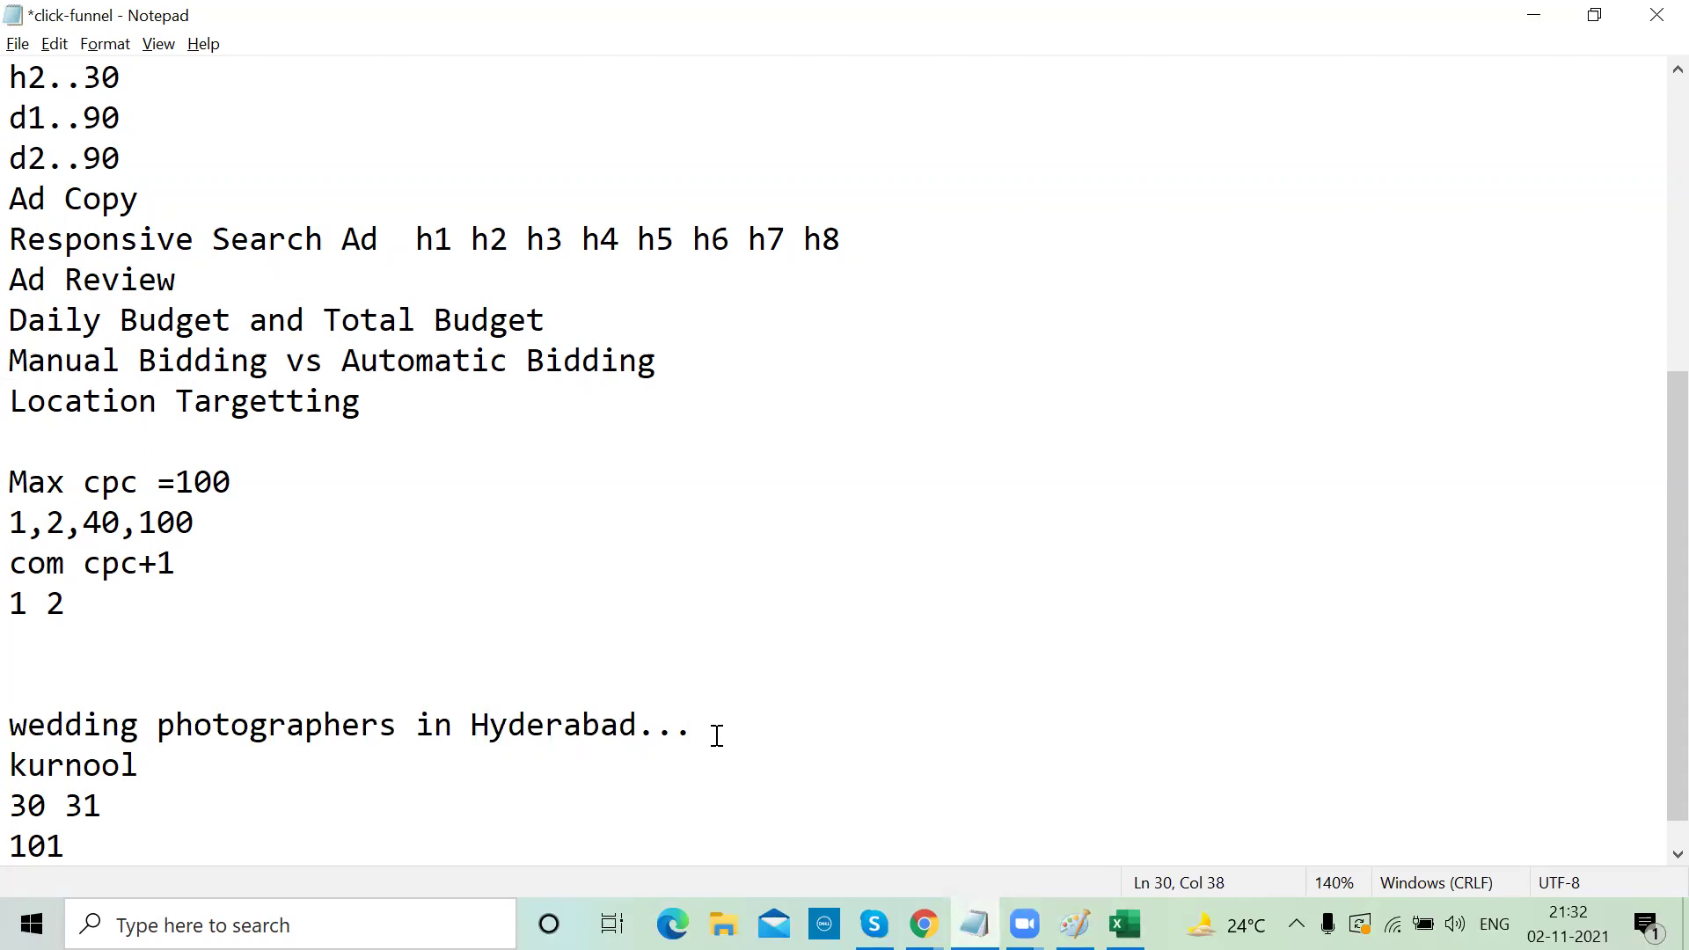
{"action": "left_click", "coordinate": [1537, 18]}
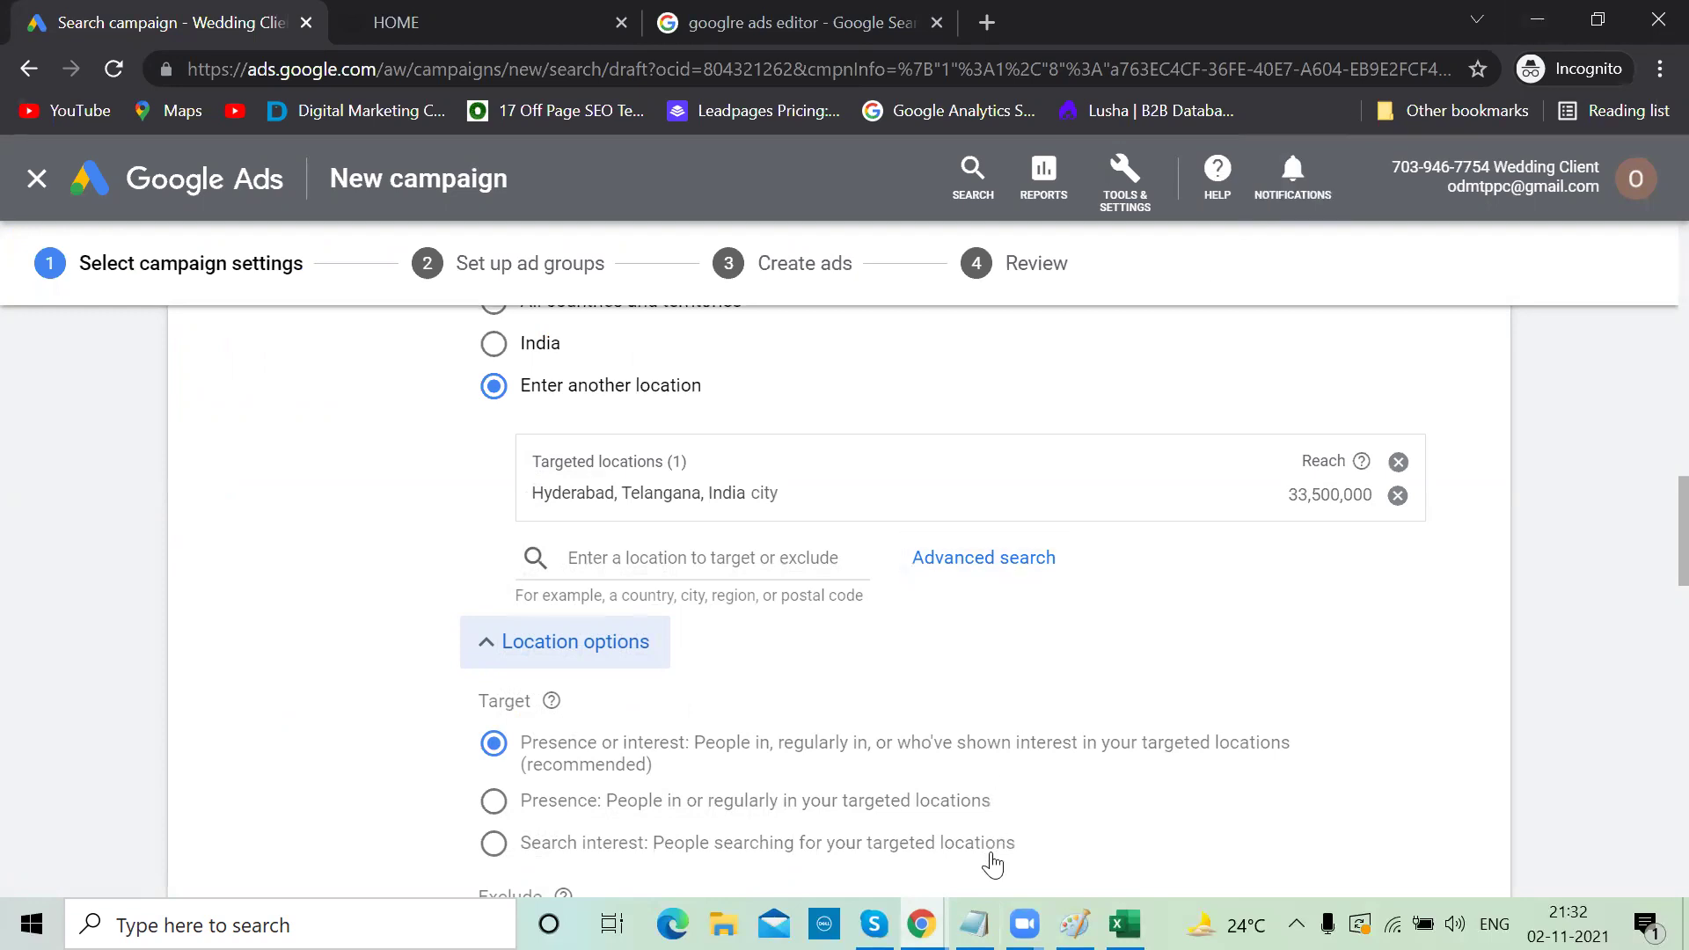
{"action": "left_click", "coordinate": [975, 925]}
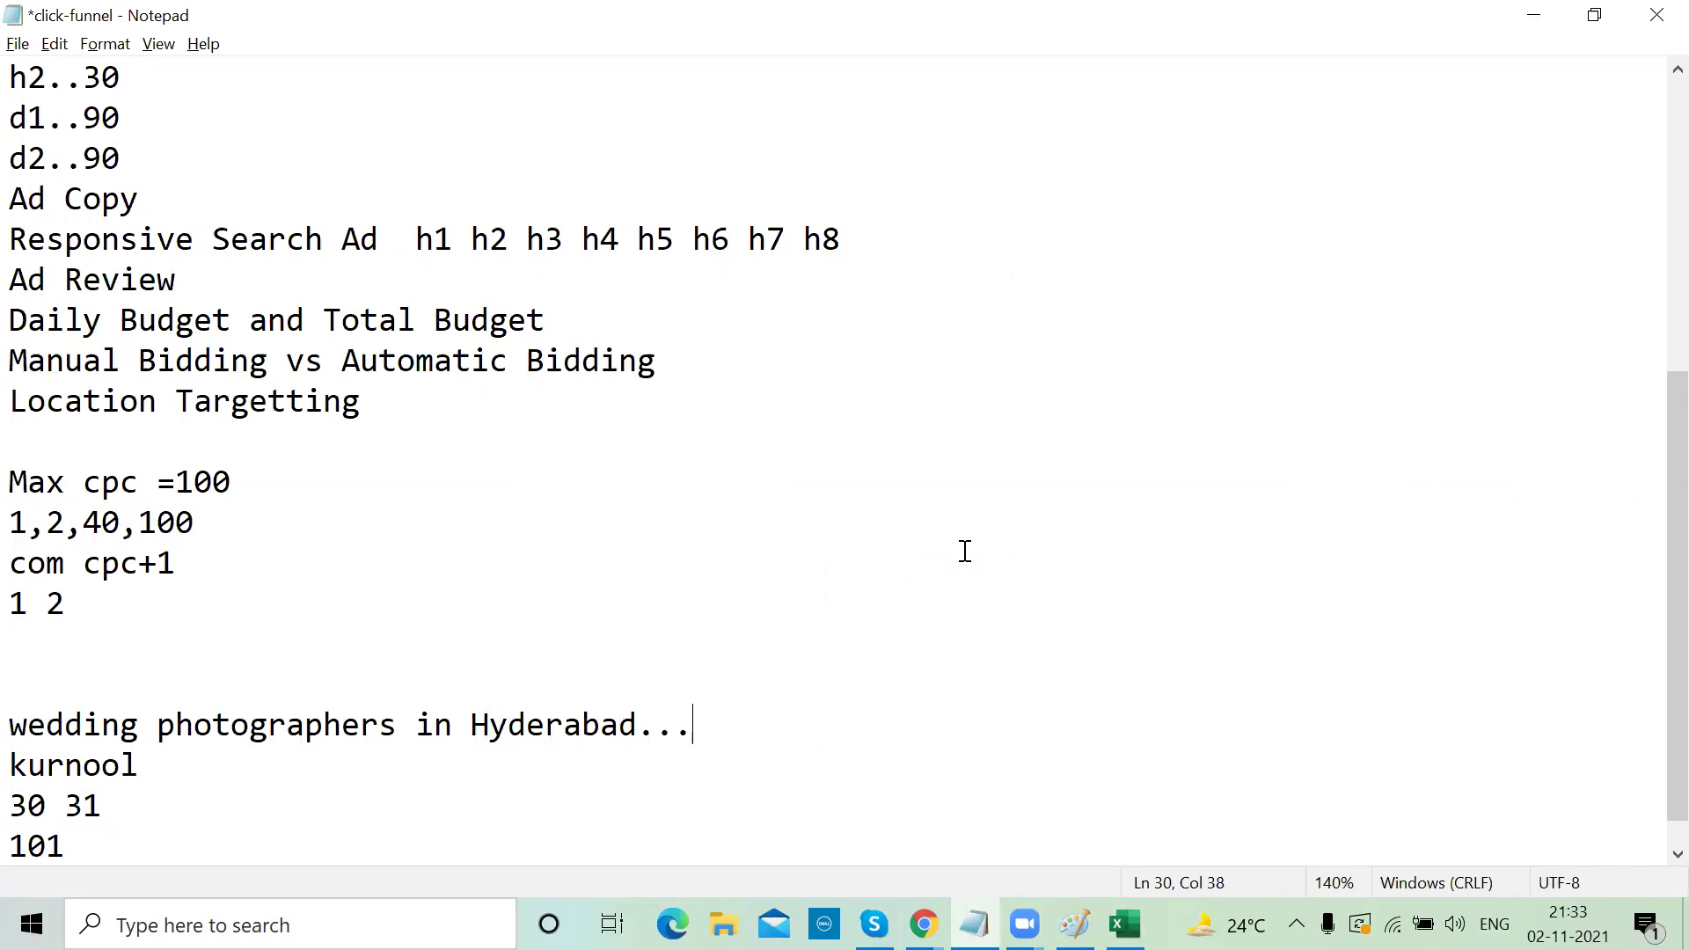
Add 'dubai' on a new line below kurnool in the notes
{"action": "left_click", "coordinate": [167, 765]}
{"action": "key", "text": "Return"}
{"action": "type", "text": "dubai"}
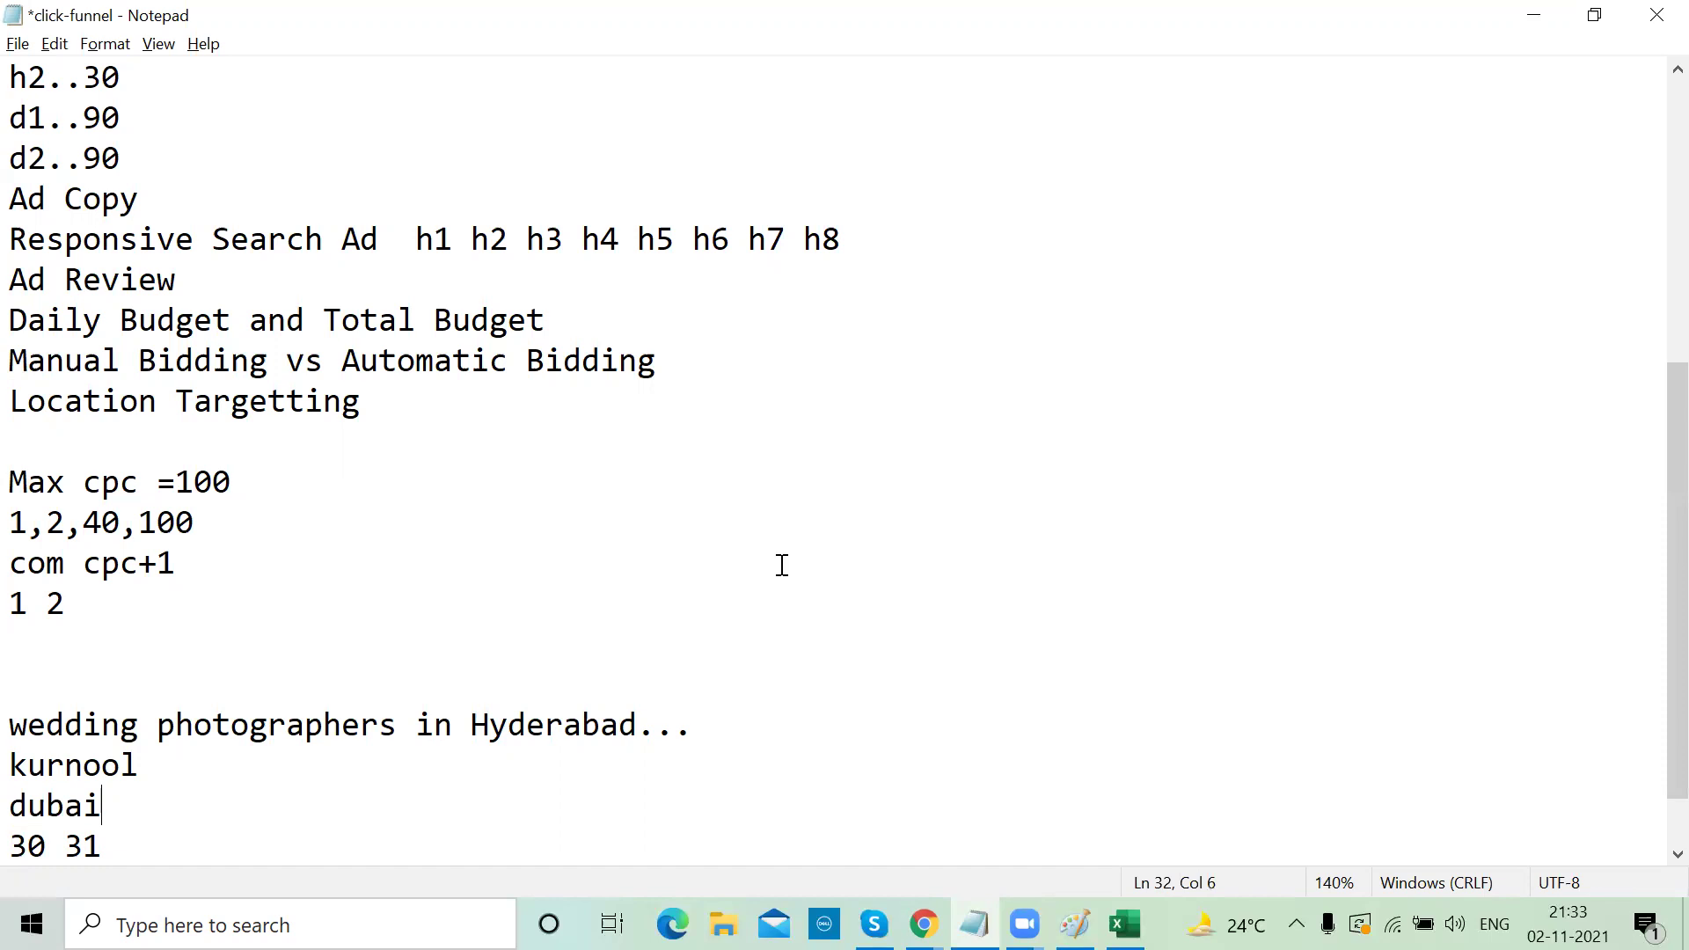
{"action": "left_click", "coordinate": [1533, 15]}
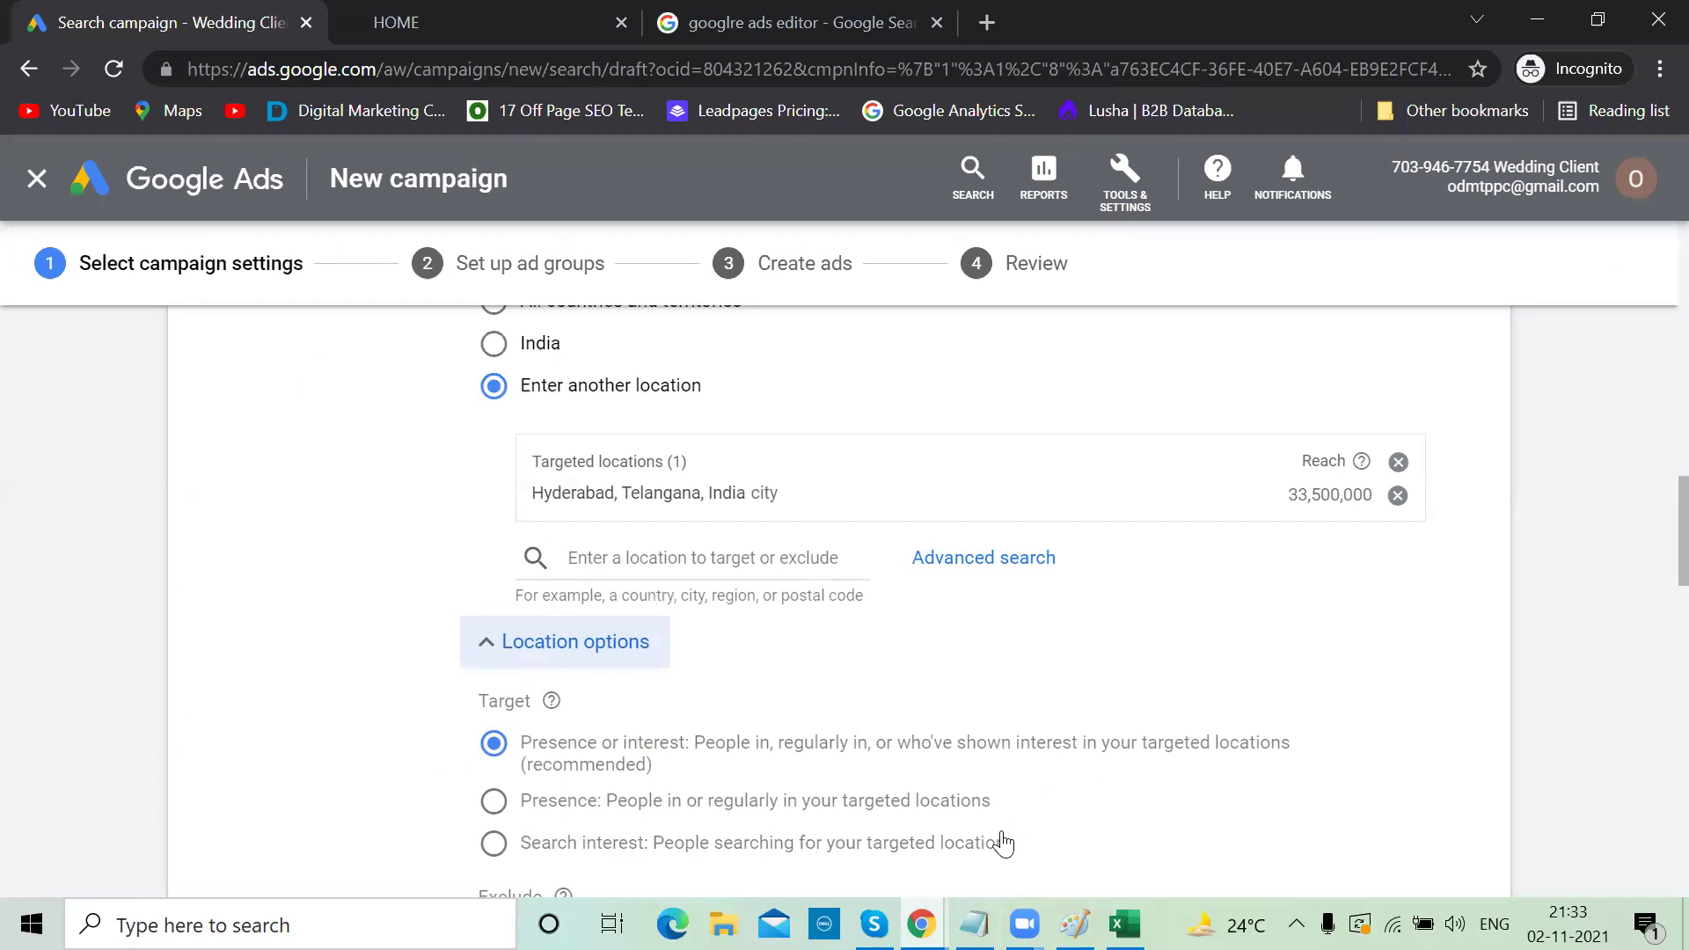
Select the kurnool and dubai lines in the notes, then return to Google Ads
{"action": "key", "text": "alt+Tab"}
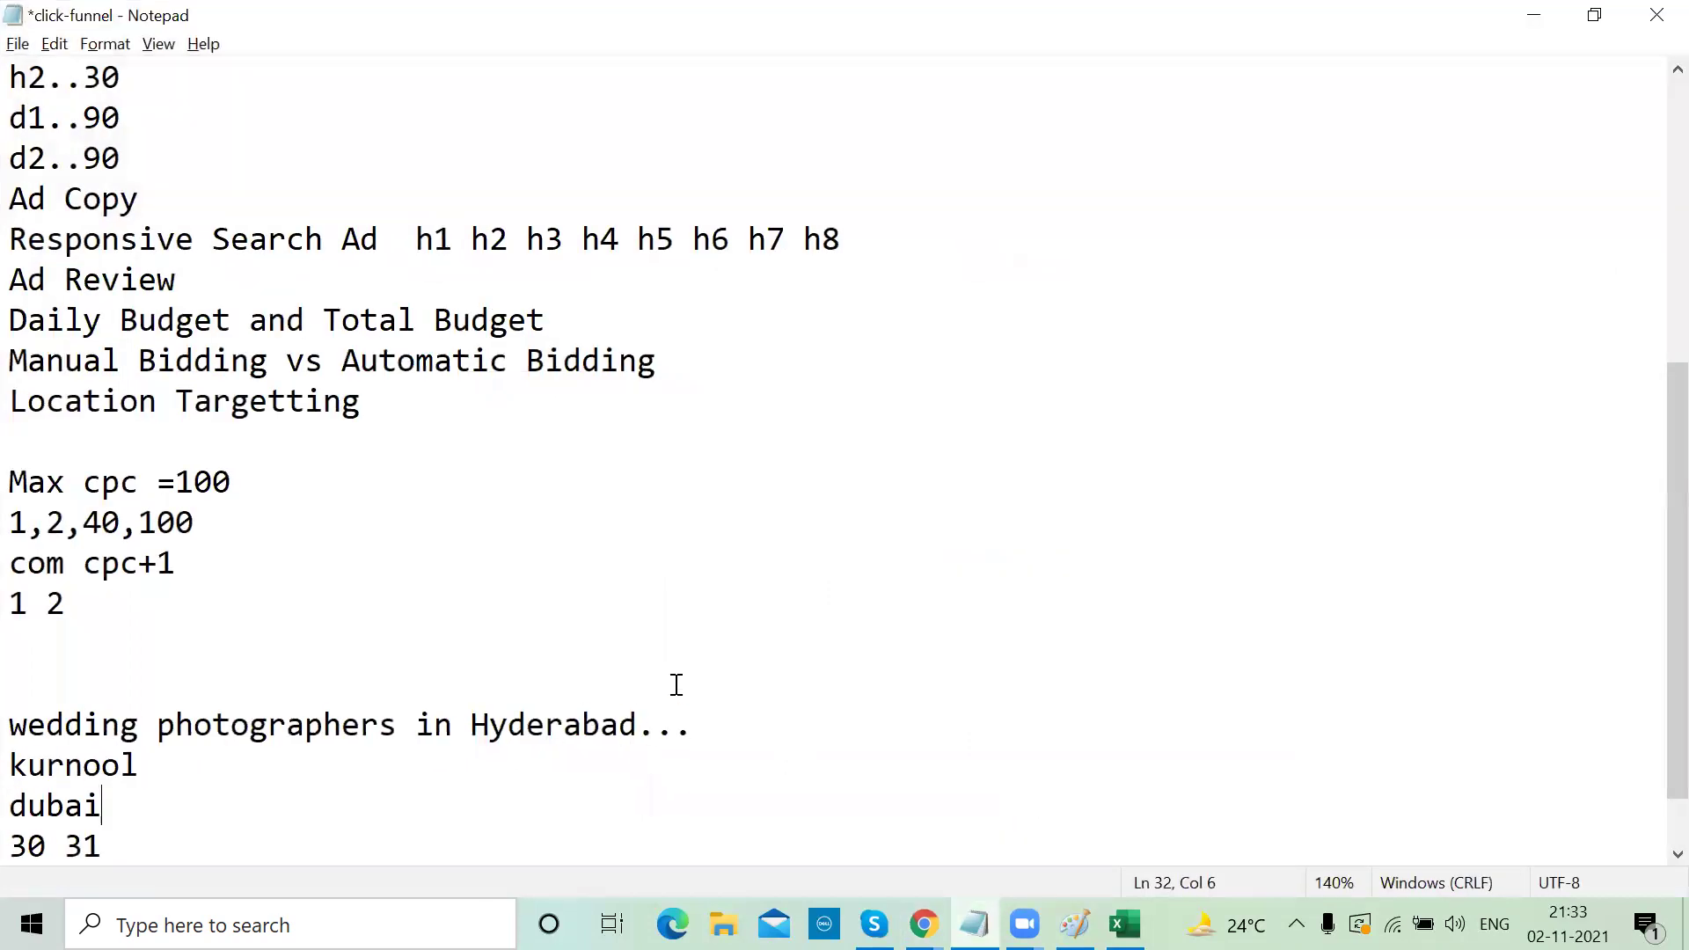
{"action": "left_click", "coordinate": [708, 726]}
{"action": "left_click_drag", "start_coordinate": [106, 801], "coordinate": [14, 774]}
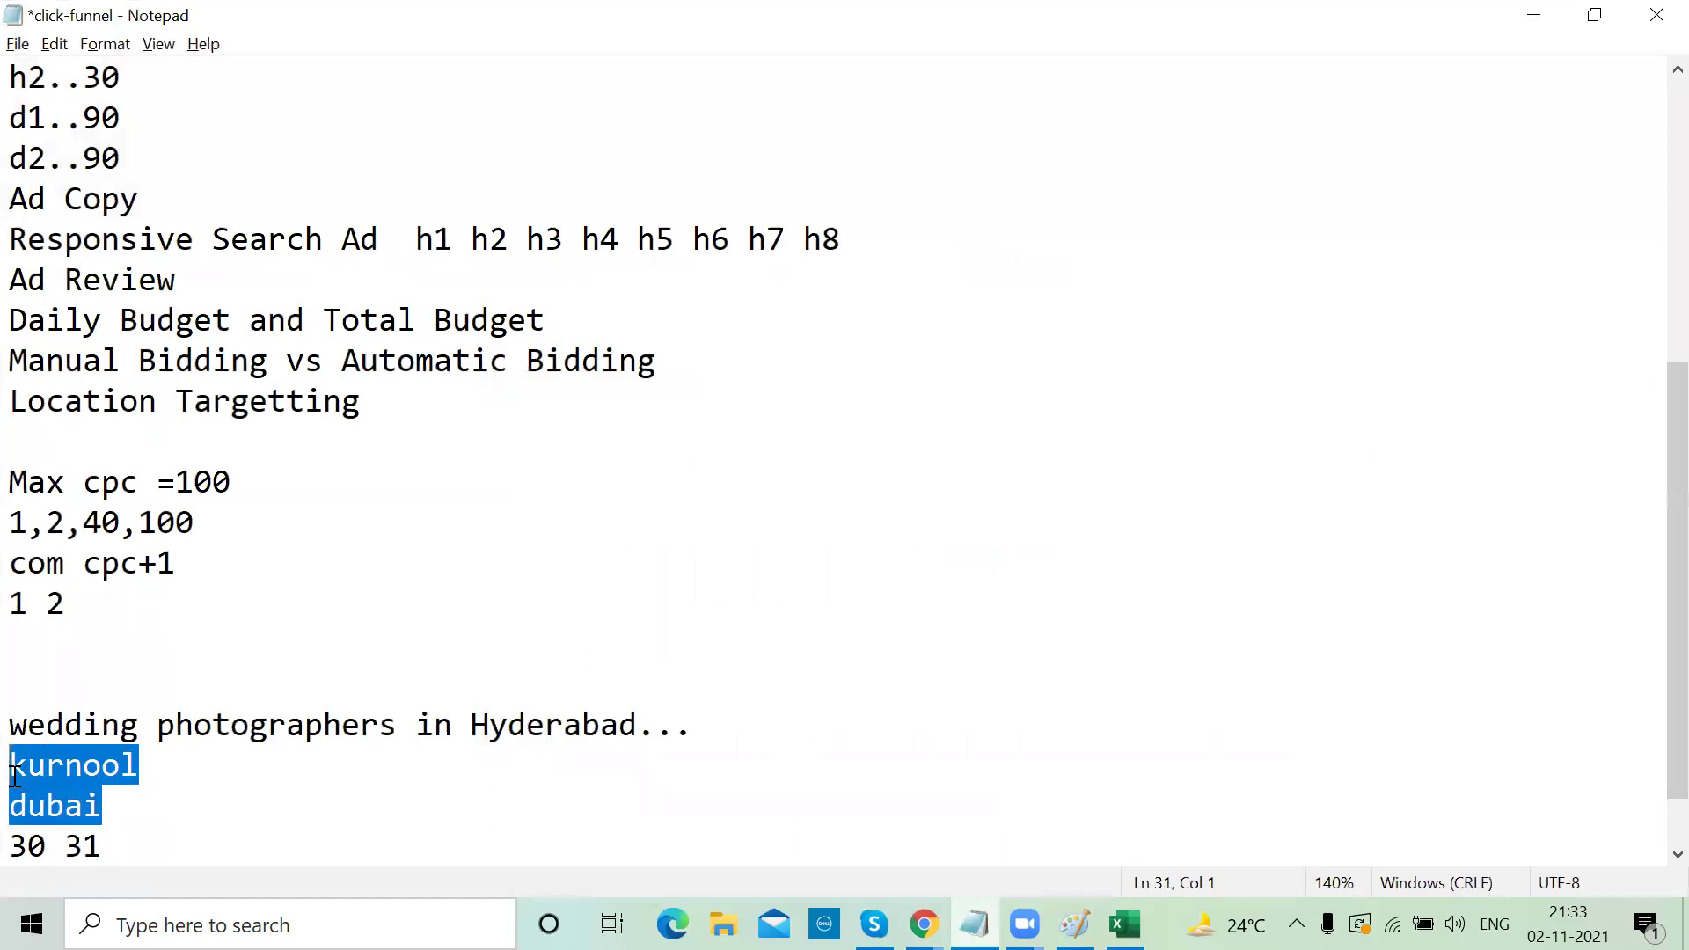
{"action": "left_click", "coordinate": [118, 799]}
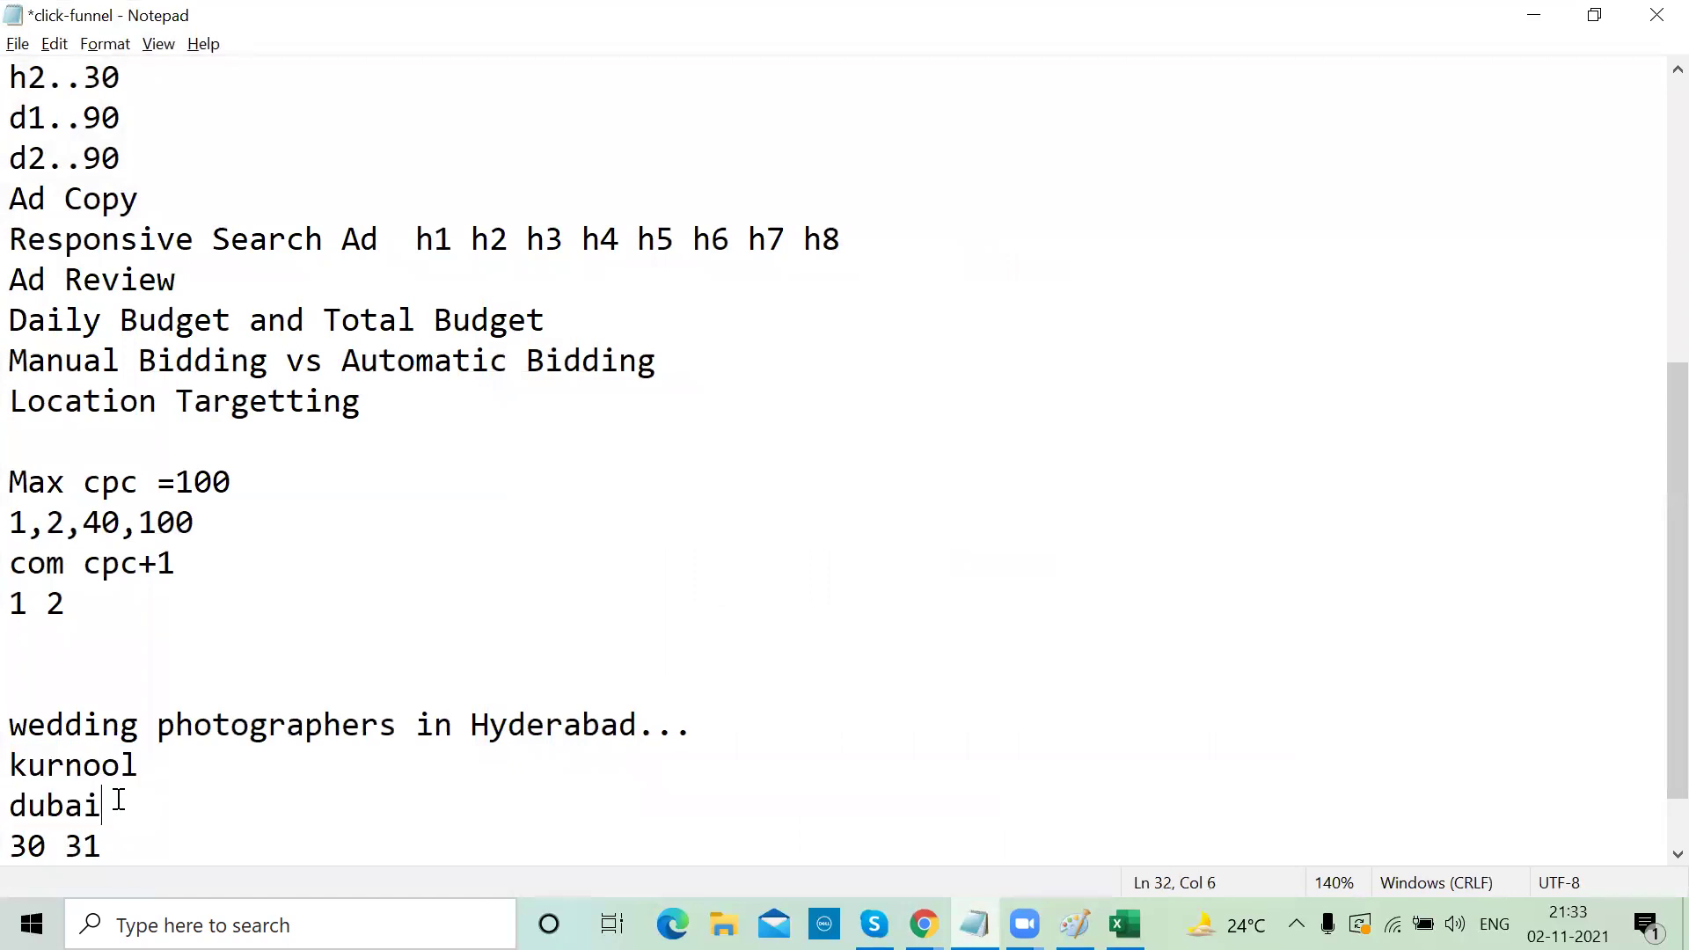
{"action": "left_click_drag", "start_coordinate": [117, 799], "coordinate": [8, 764]}
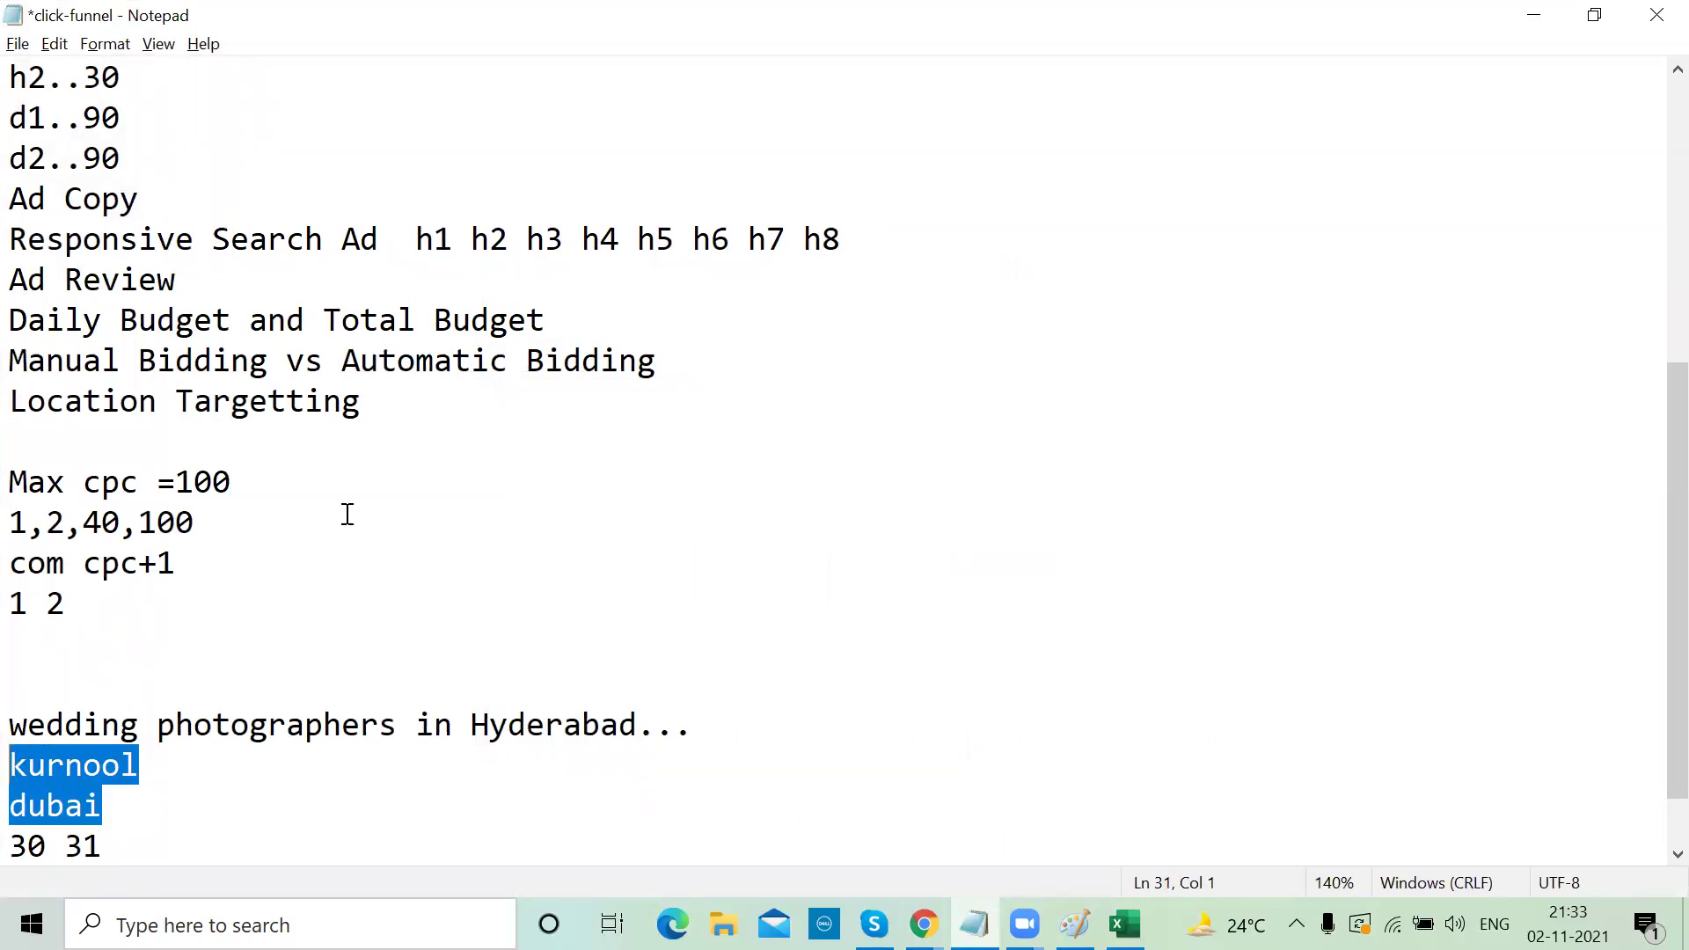
{"action": "left_click", "coordinate": [1548, 21]}
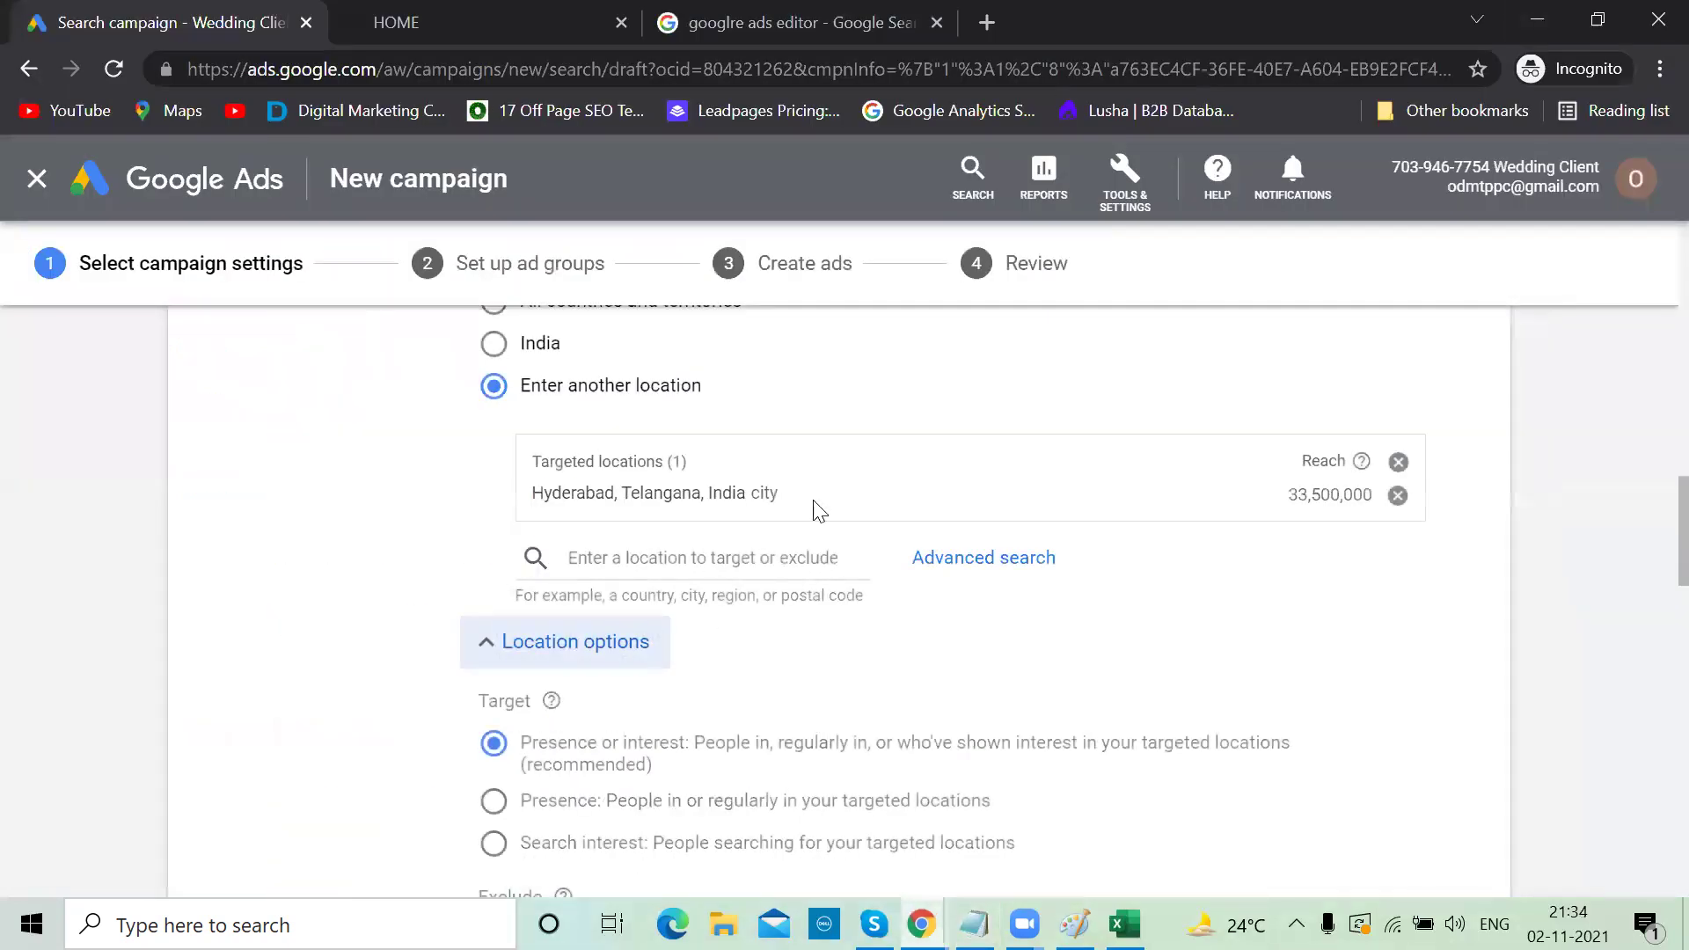
Set the location Target option to 'Presence: People in or regularly in your targeted locations'
{"action": "scroll", "coordinate": [911, 583], "scroll_direction": "down", "scroll_amount": 1}
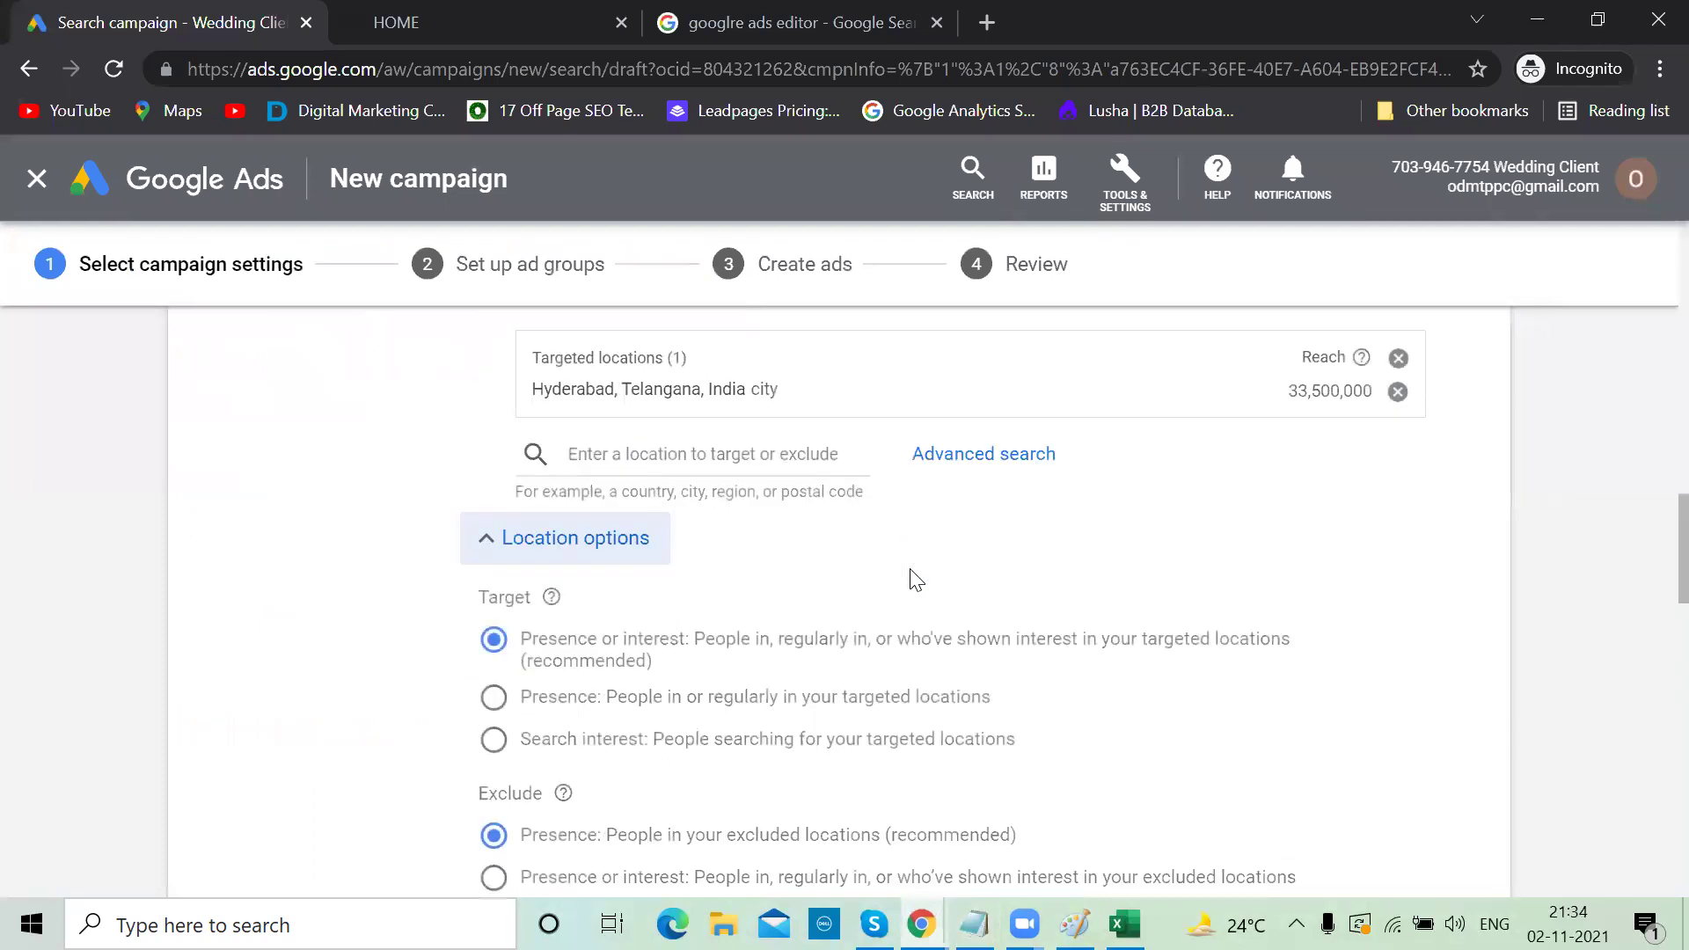
{"action": "left_click", "coordinate": [493, 689]}
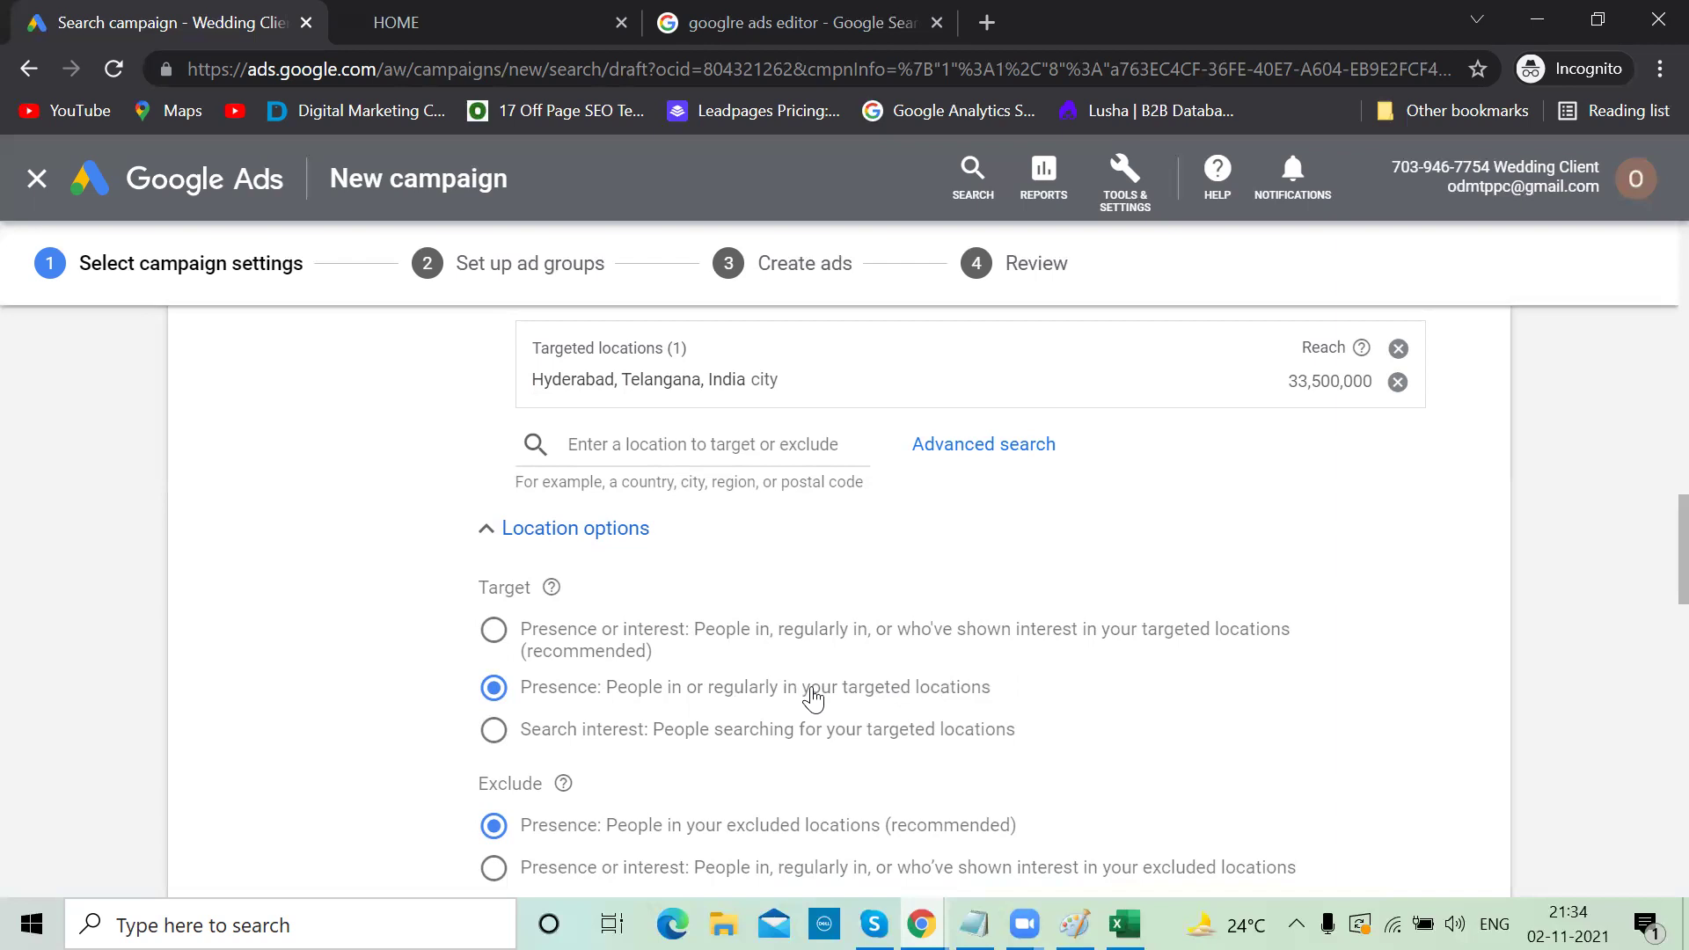
{"action": "scroll", "coordinate": [932, 634], "scroll_direction": "up", "scroll_amount": 1}
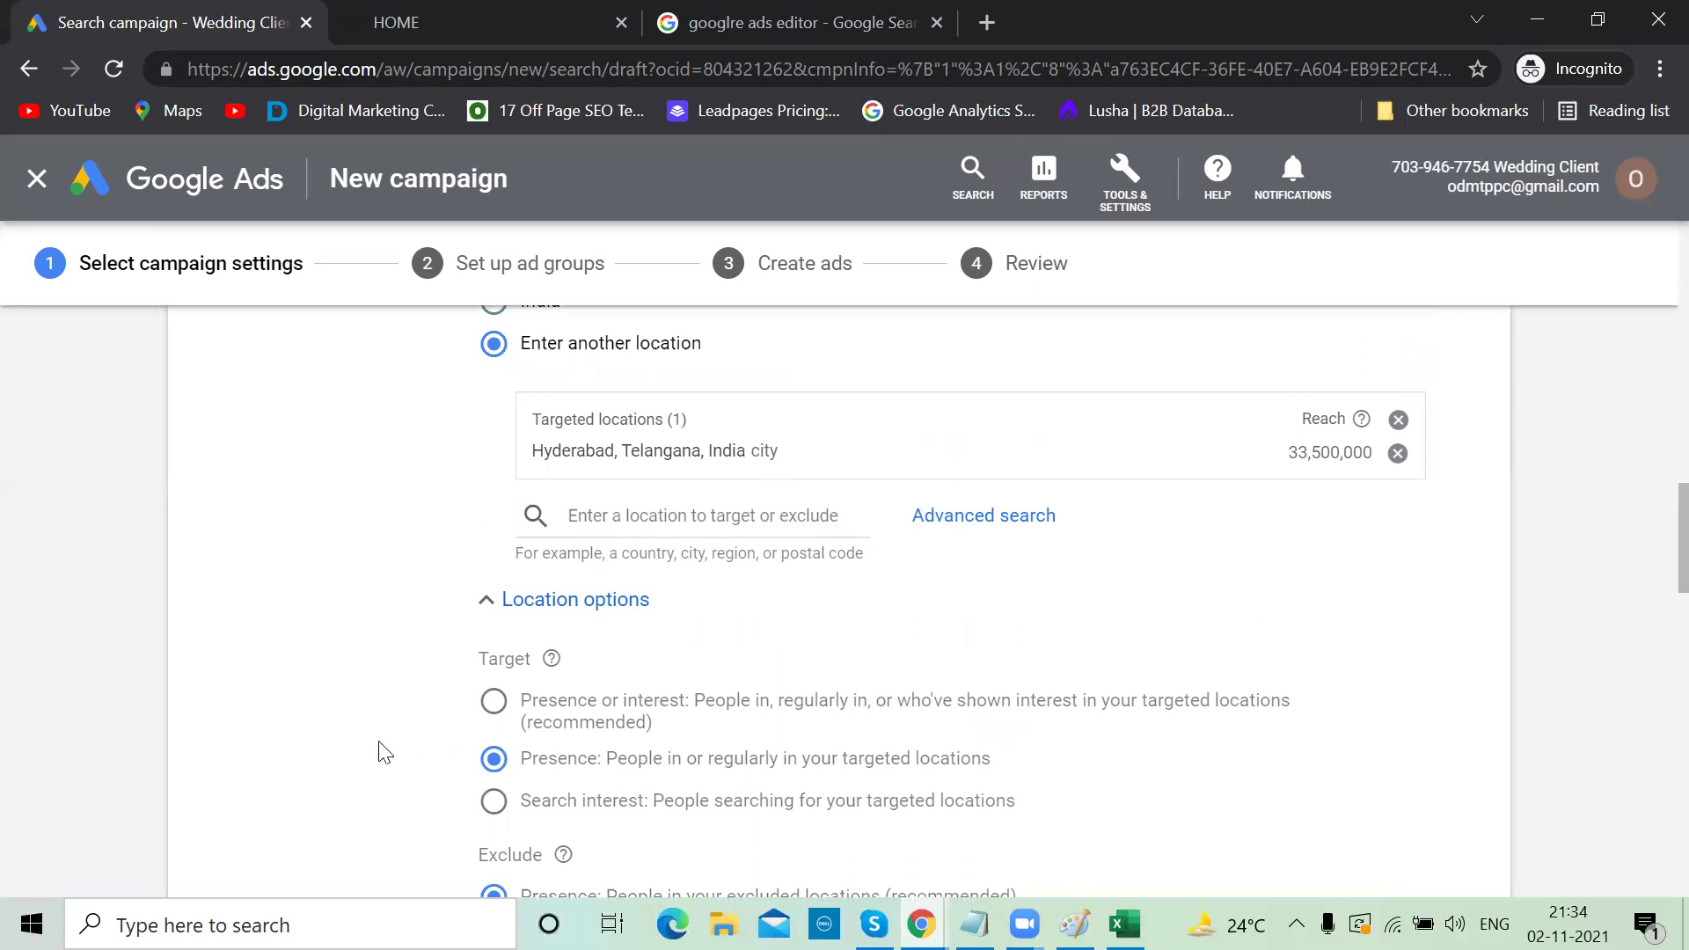
{"action": "scroll", "coordinate": [384, 752], "scroll_direction": "down", "scroll_amount": 2}
{"action": "scroll", "coordinate": [384, 752], "scroll_direction": "up", "scroll_amount": 4}
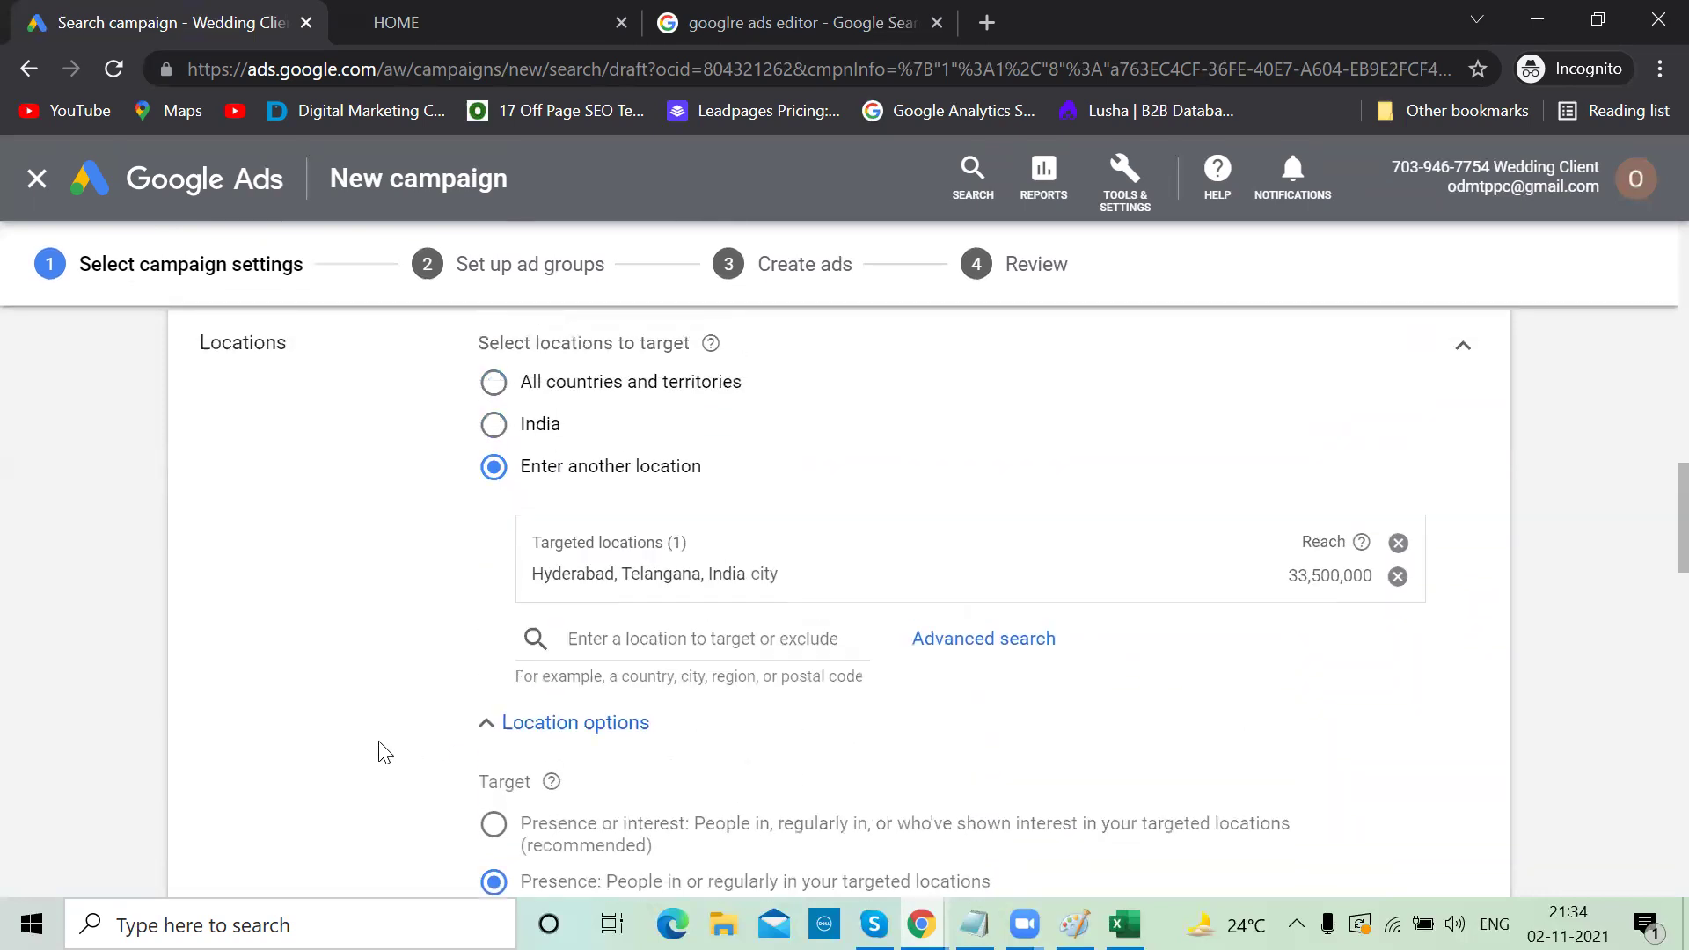
{"action": "scroll", "coordinate": [385, 752], "scroll_direction": "down", "scroll_amount": 8}
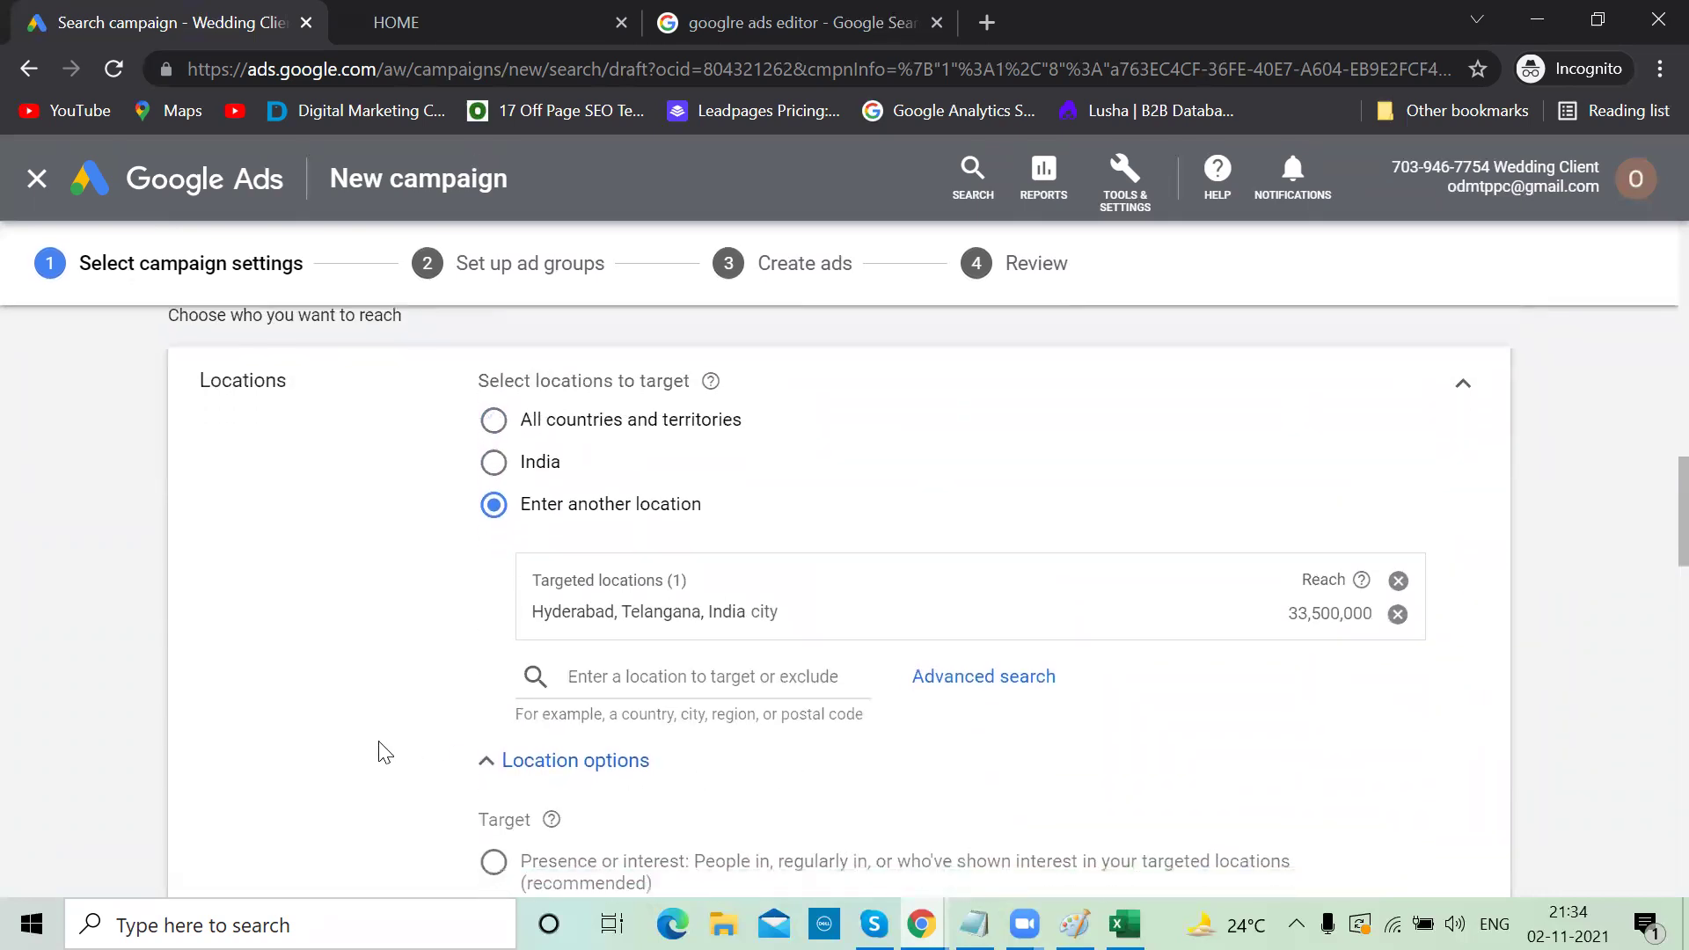
{"action": "scroll", "coordinate": [379, 741], "scroll_direction": "down", "scroll_amount": 1}
{"action": "scroll", "coordinate": [378, 741], "scroll_direction": "up", "scroll_amount": 2}
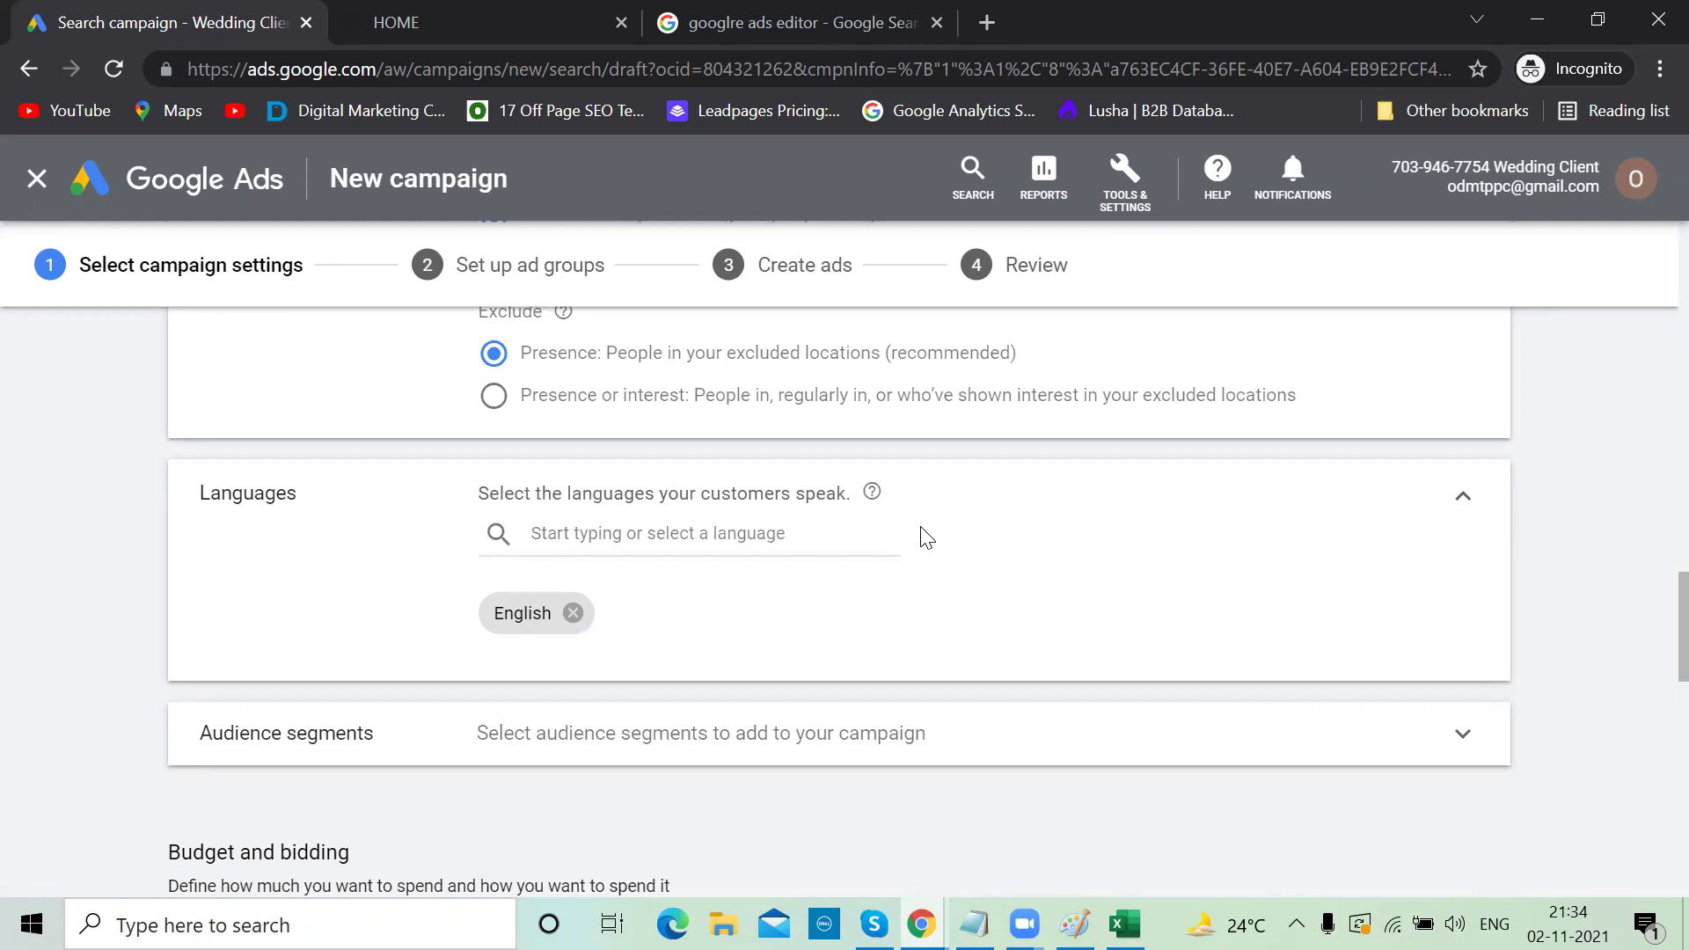
{"action": "left_click", "coordinate": [804, 18]}
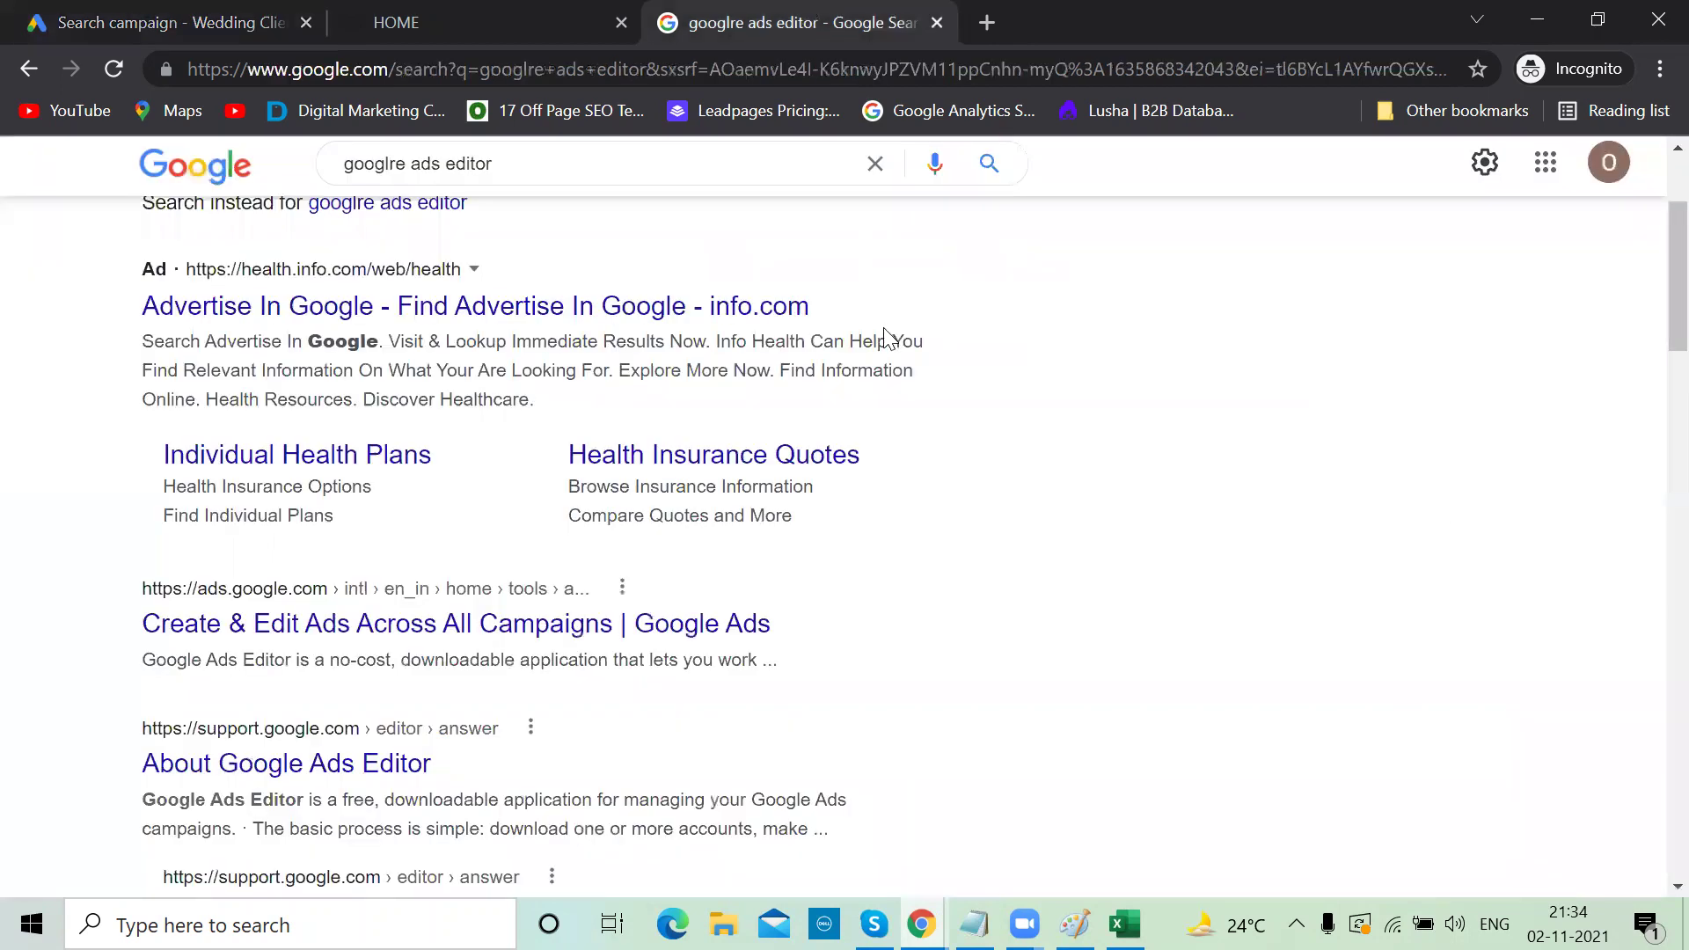
{"action": "left_click", "coordinate": [1485, 202]}
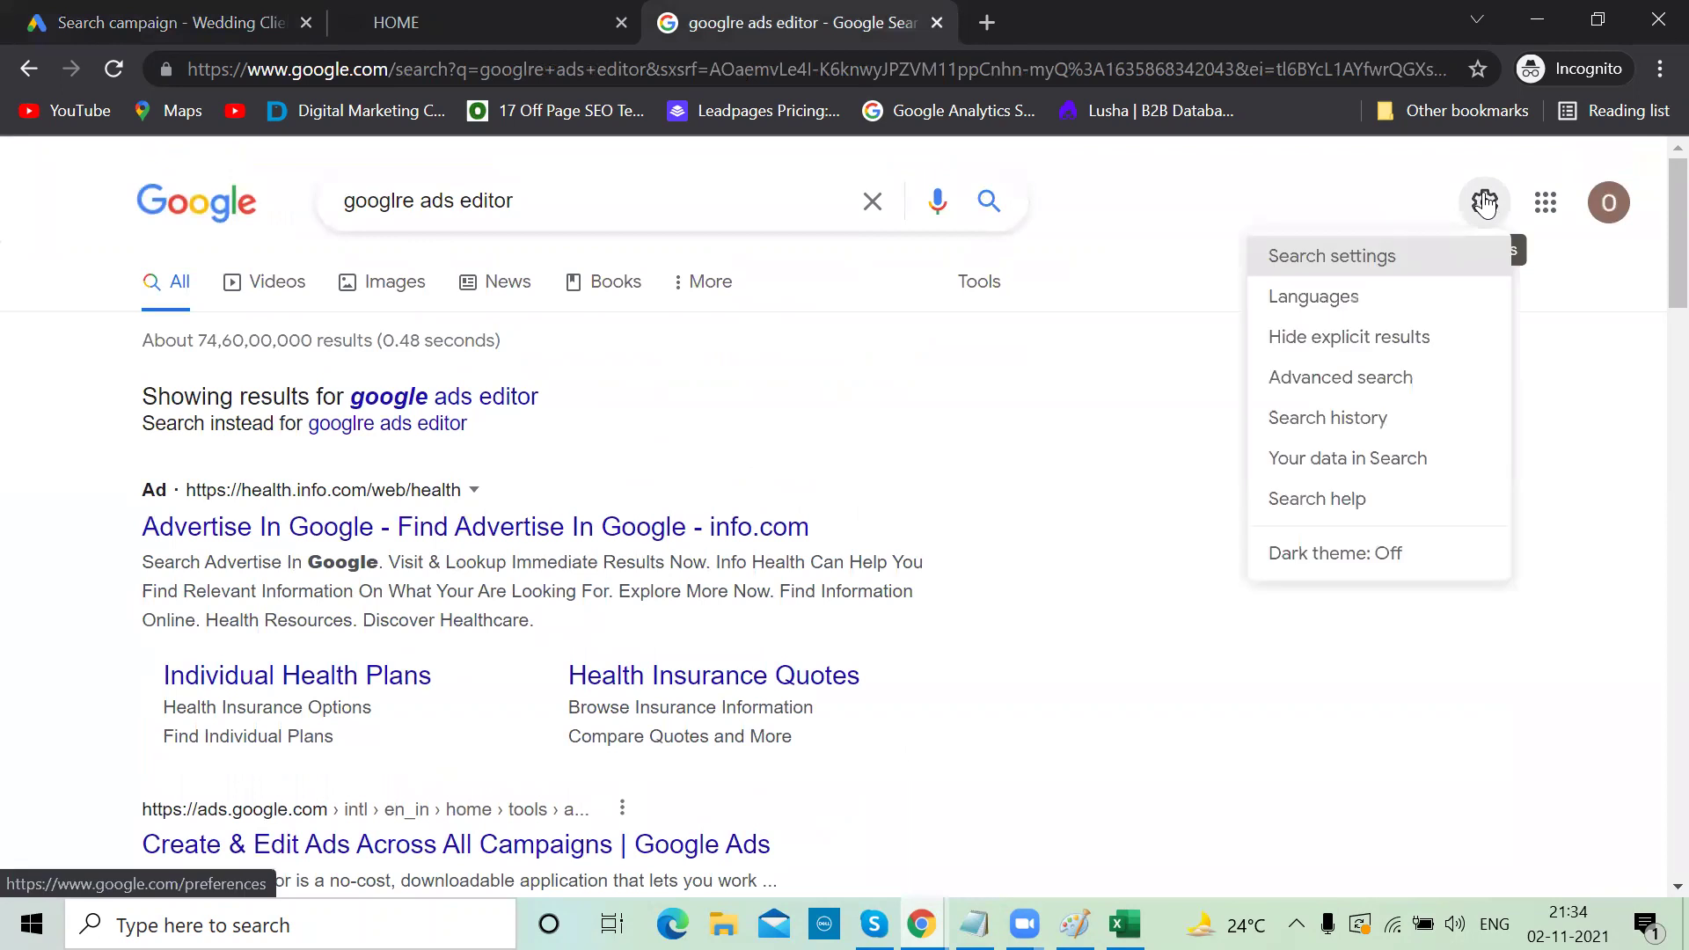
{"action": "left_click", "coordinate": [1332, 310]}
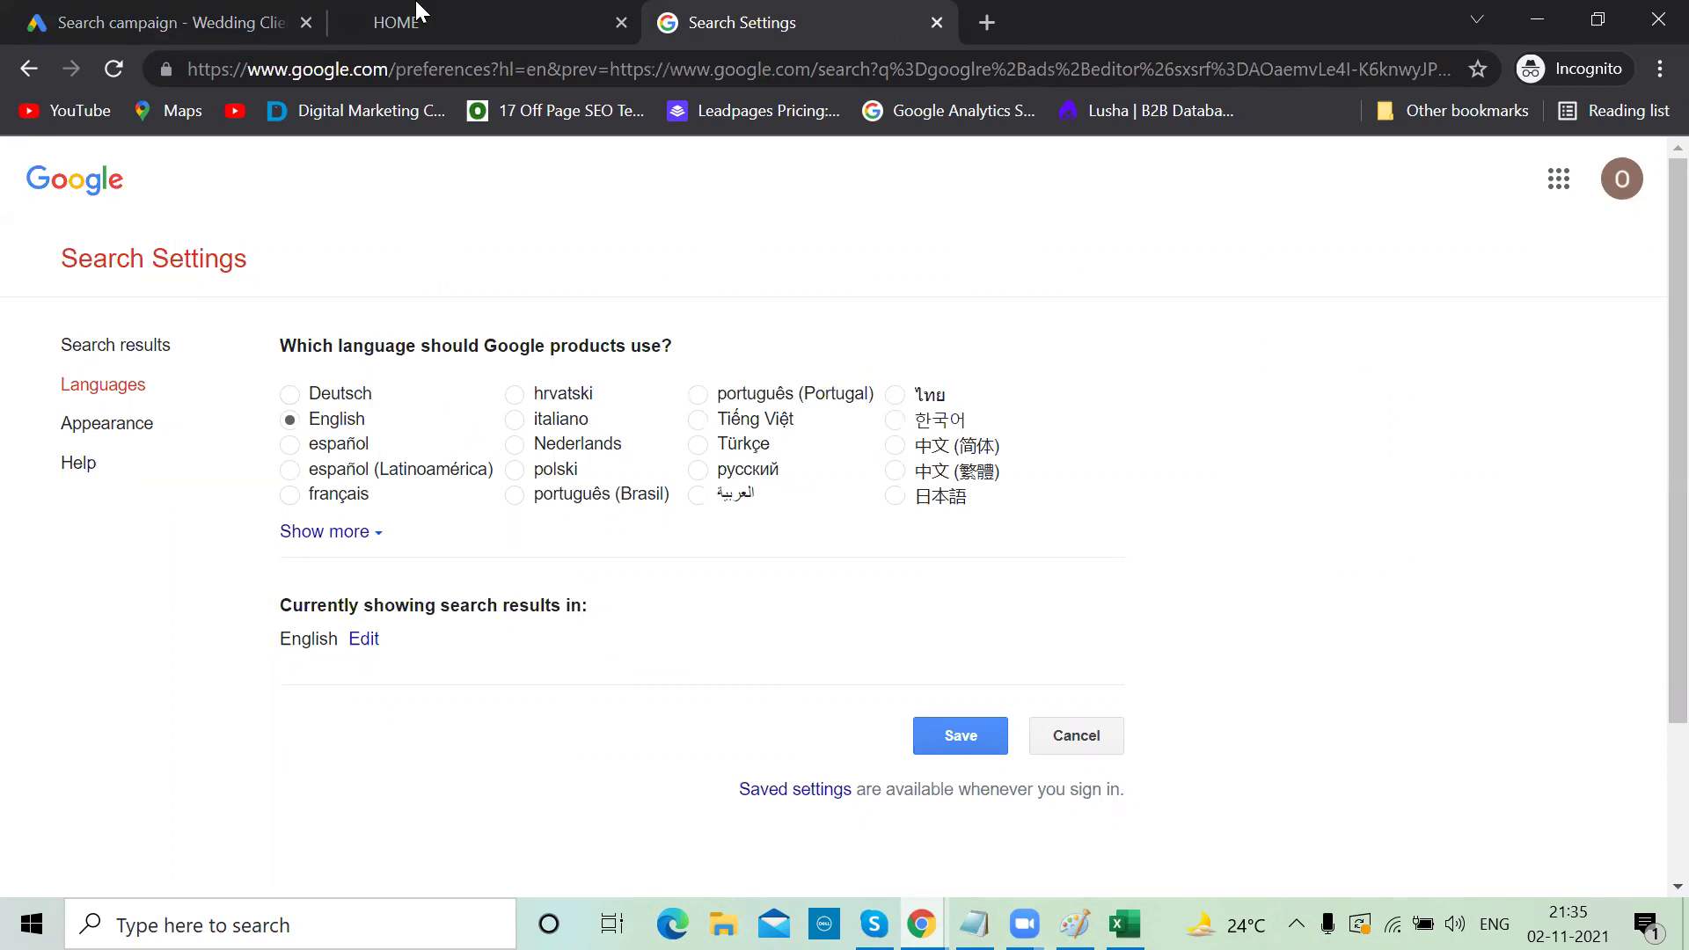
{"action": "left_click", "coordinate": [201, 13]}
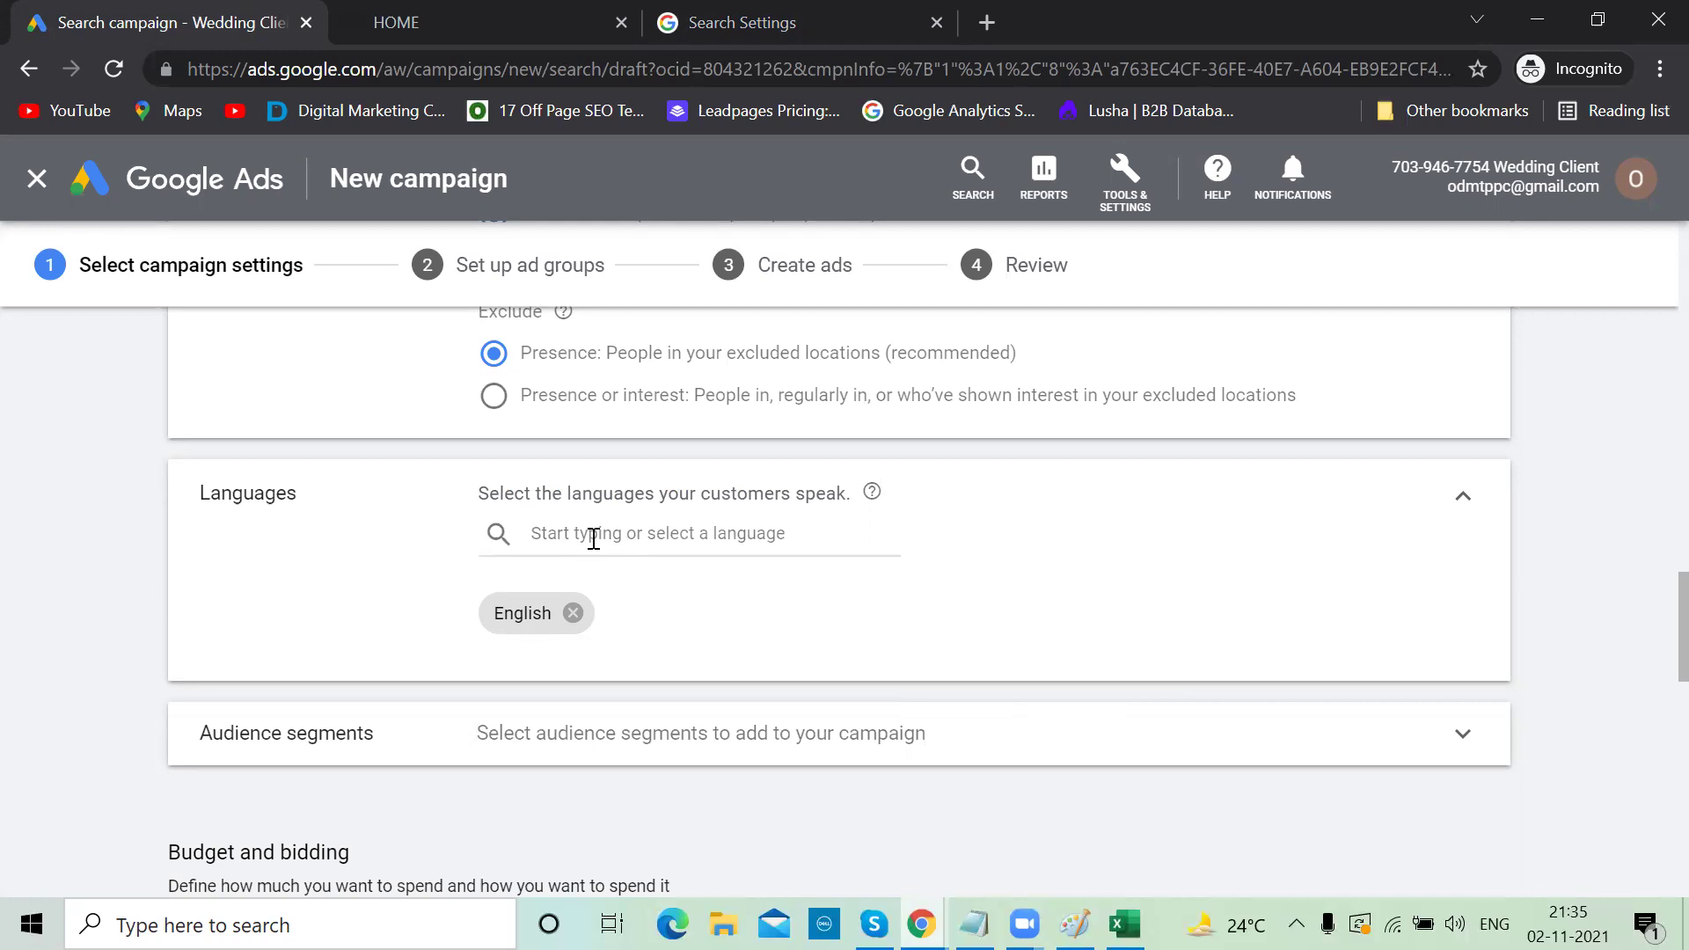
{"action": "left_click", "coordinate": [594, 536]}
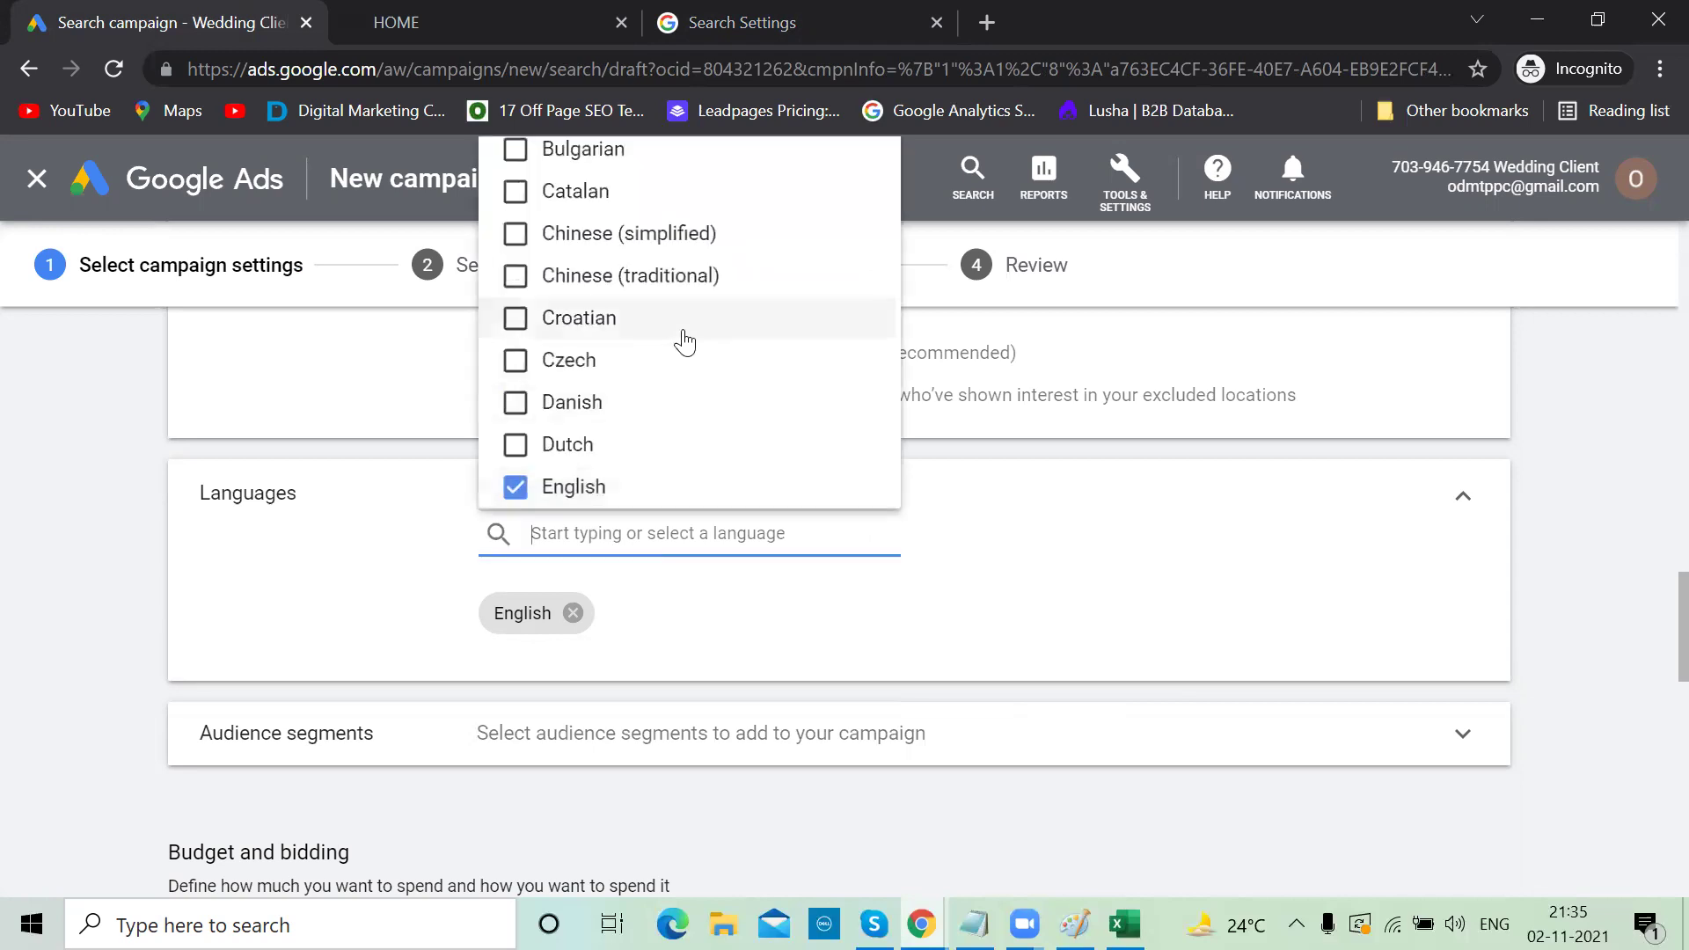
{"action": "scroll", "coordinate": [684, 341], "scroll_direction": "down", "scroll_amount": 5}
{"action": "scroll", "coordinate": [684, 341], "scroll_direction": "down", "scroll_amount": 4}
{"action": "scroll", "coordinate": [683, 340], "scroll_direction": "up", "scroll_amount": 5}
{"action": "left_click", "coordinate": [92, 566]}
{"action": "scroll", "coordinate": [374, 607], "scroll_direction": "down", "scroll_amount": 2}
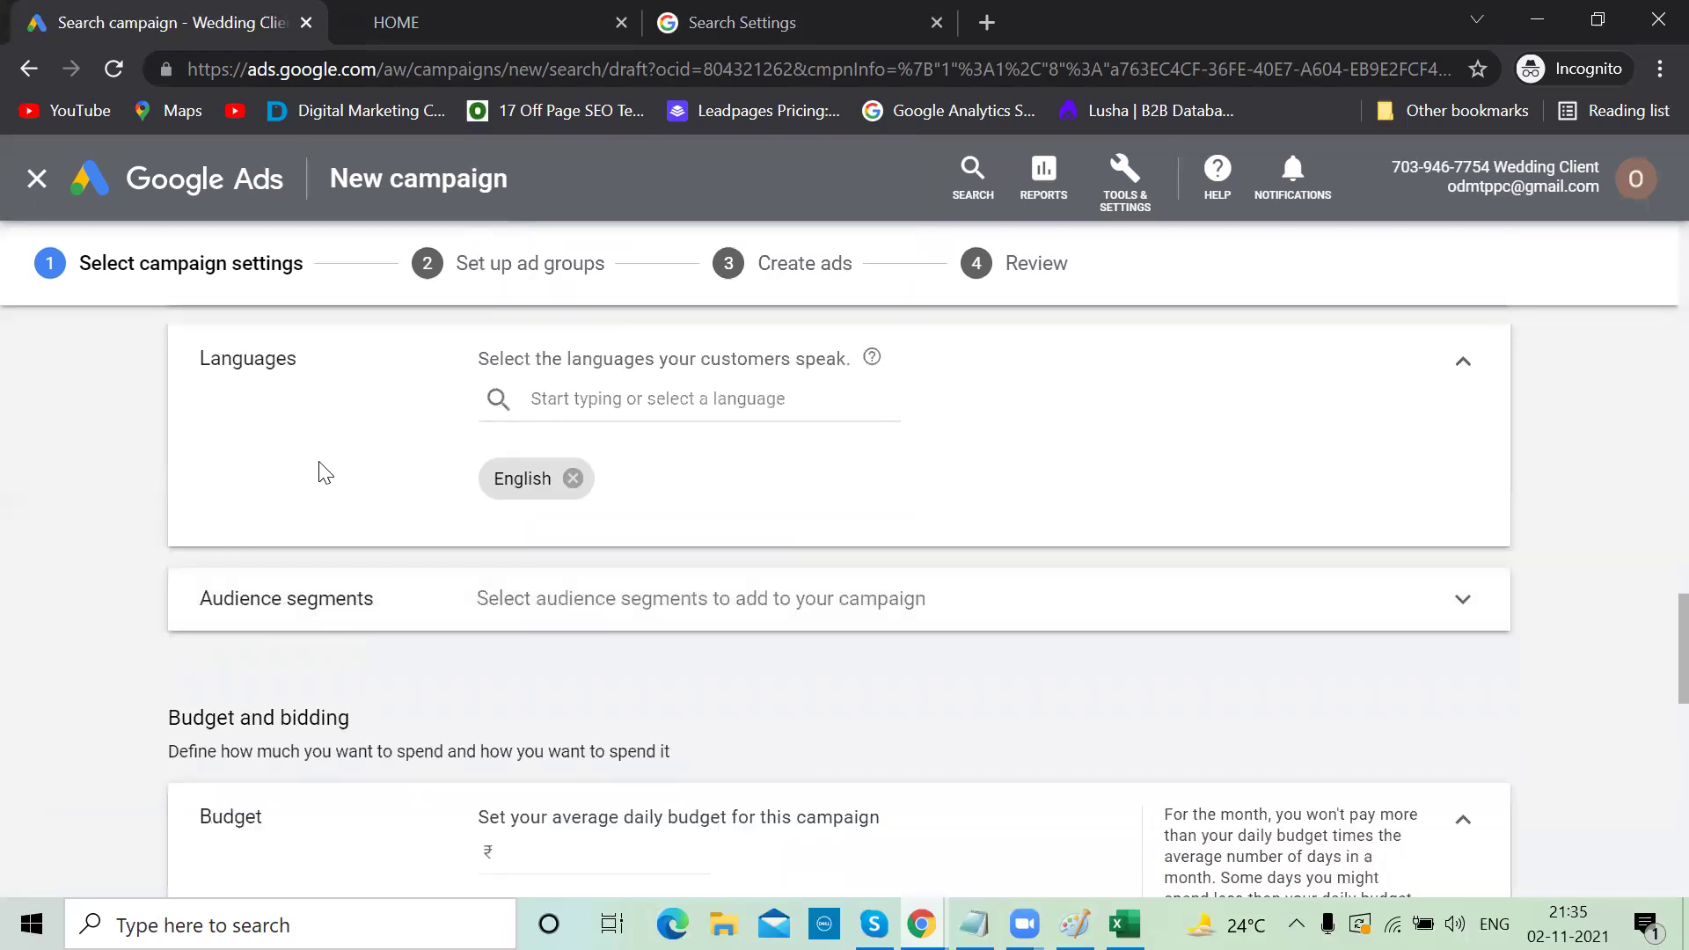
{"action": "scroll", "coordinate": [319, 471], "scroll_direction": "up", "scroll_amount": 2}
{"action": "scroll", "coordinate": [319, 471], "scroll_direction": "down", "scroll_amount": 2}
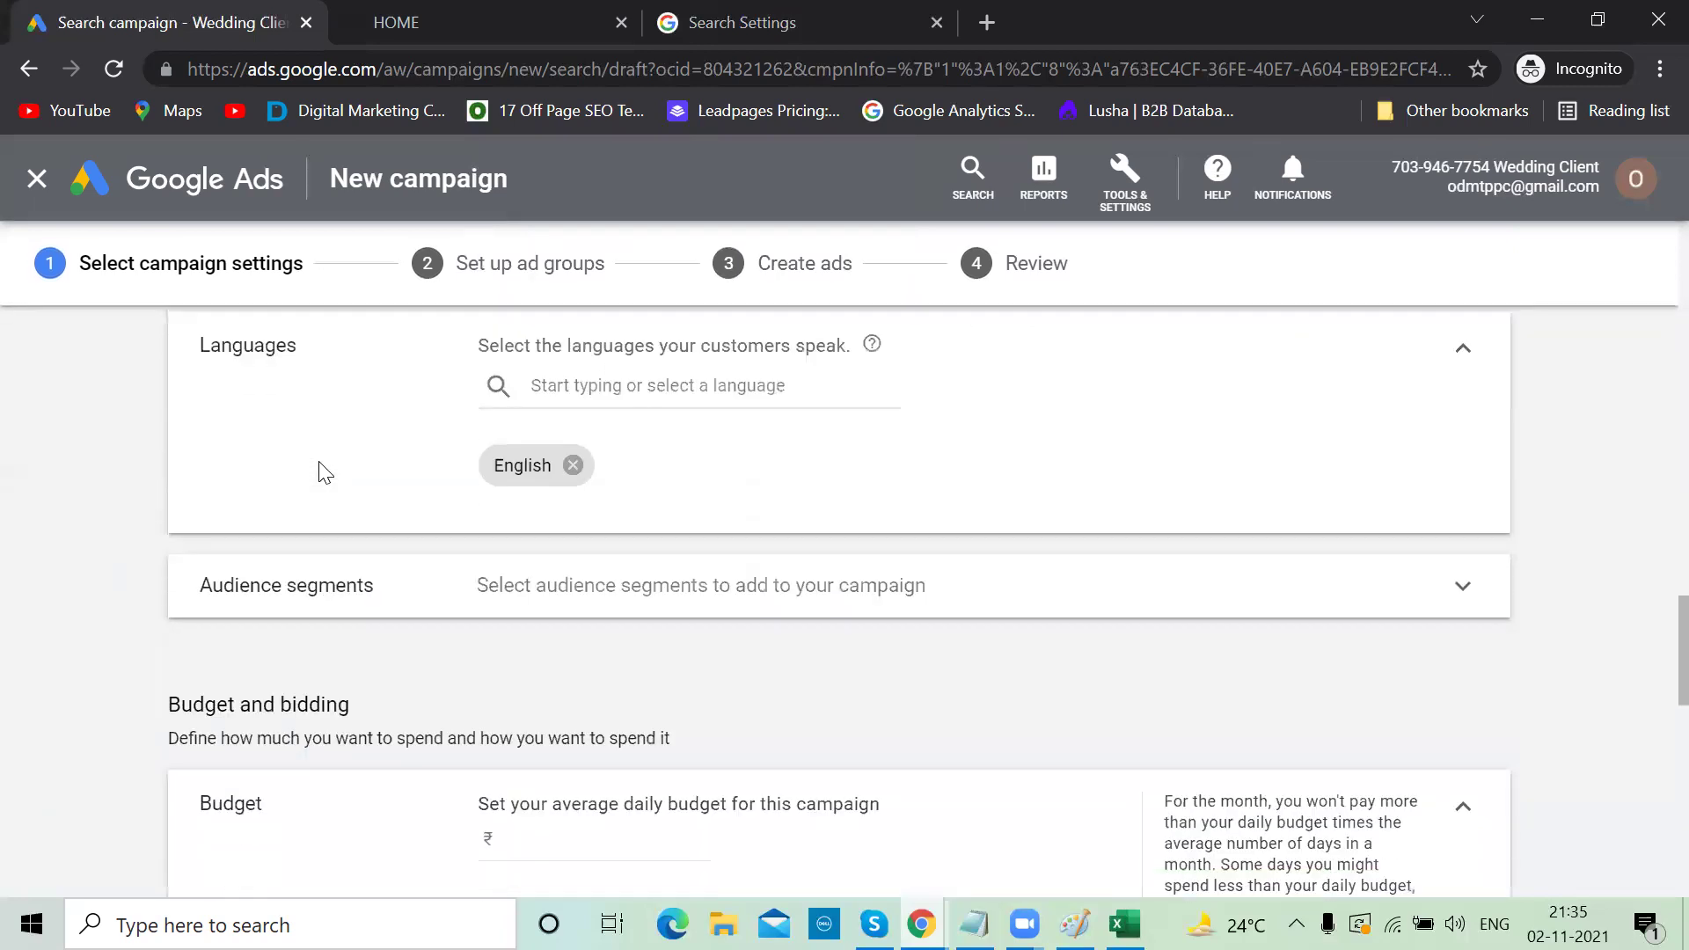
{"action": "left_click", "coordinate": [1465, 580]}
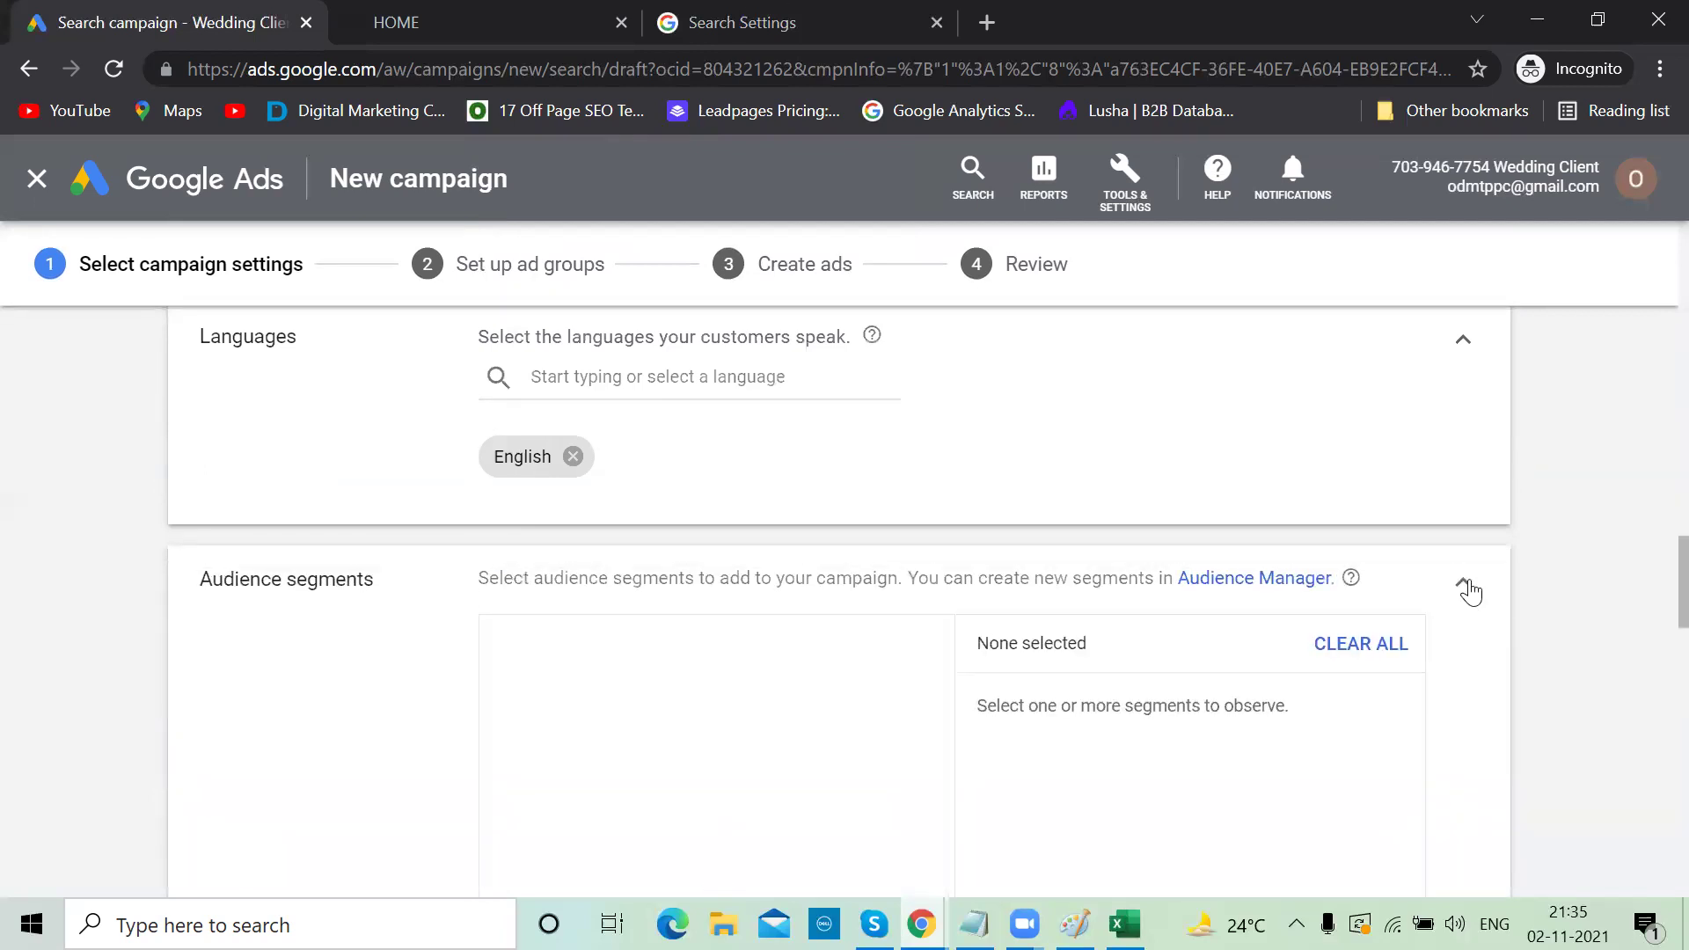
{"action": "scroll", "coordinate": [1474, 591], "scroll_direction": "down", "scroll_amount": 2}
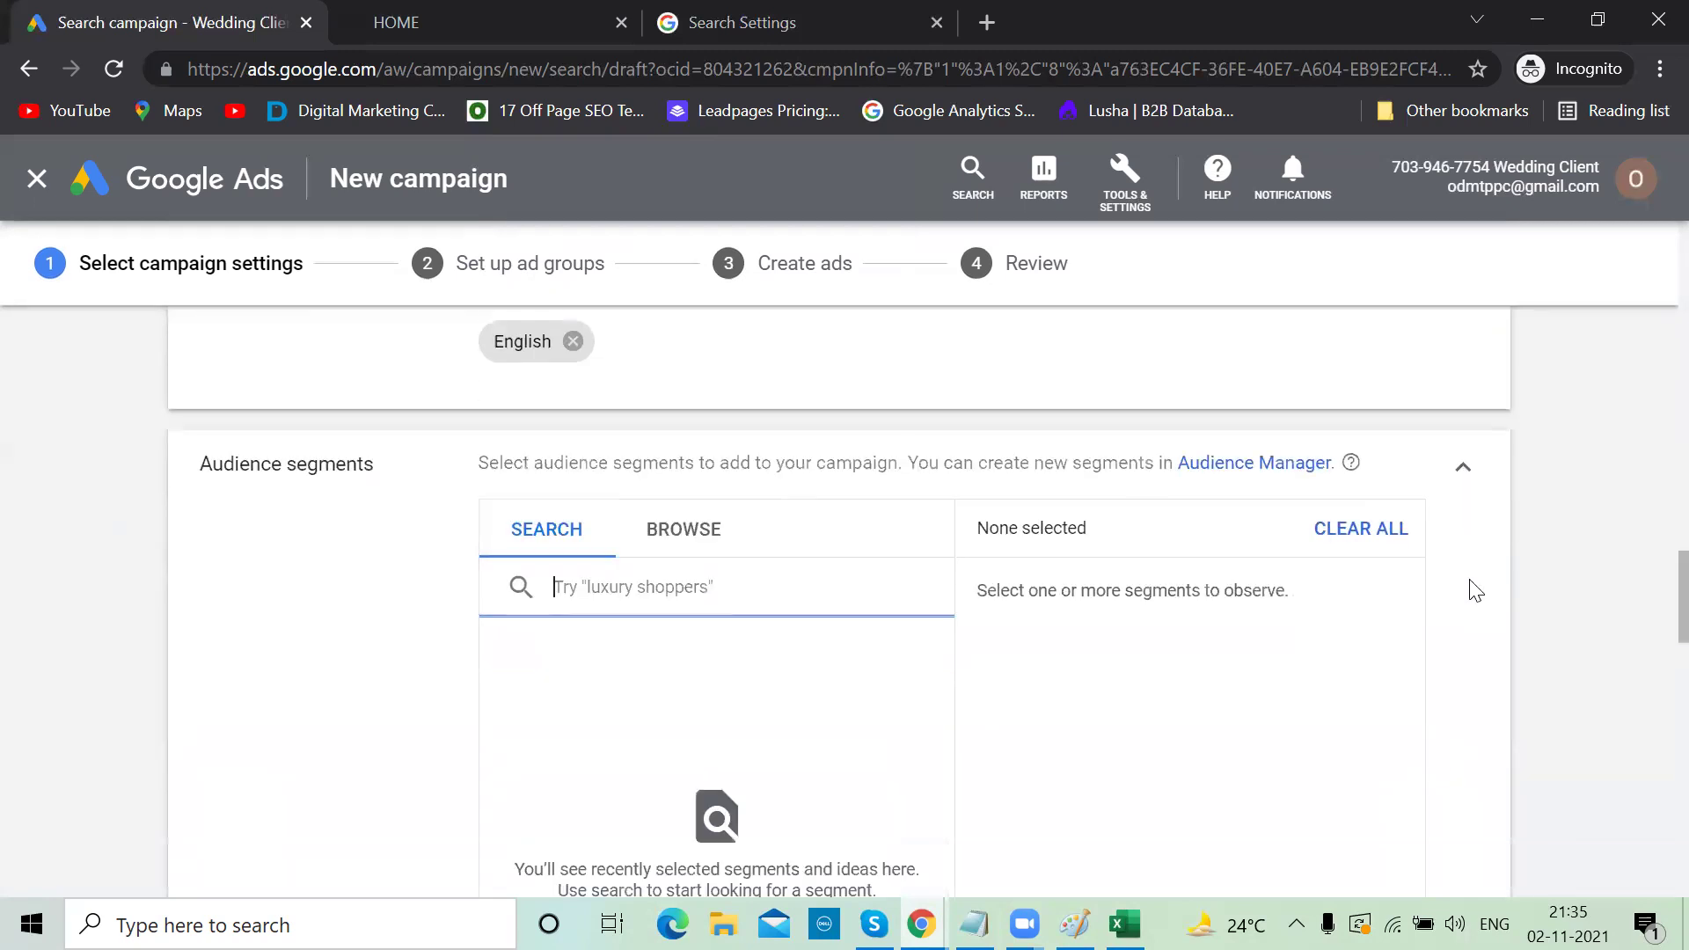
{"action": "scroll", "coordinate": [1475, 590], "scroll_direction": "up", "scroll_amount": 1}
{"action": "left_click", "coordinate": [1457, 518]}
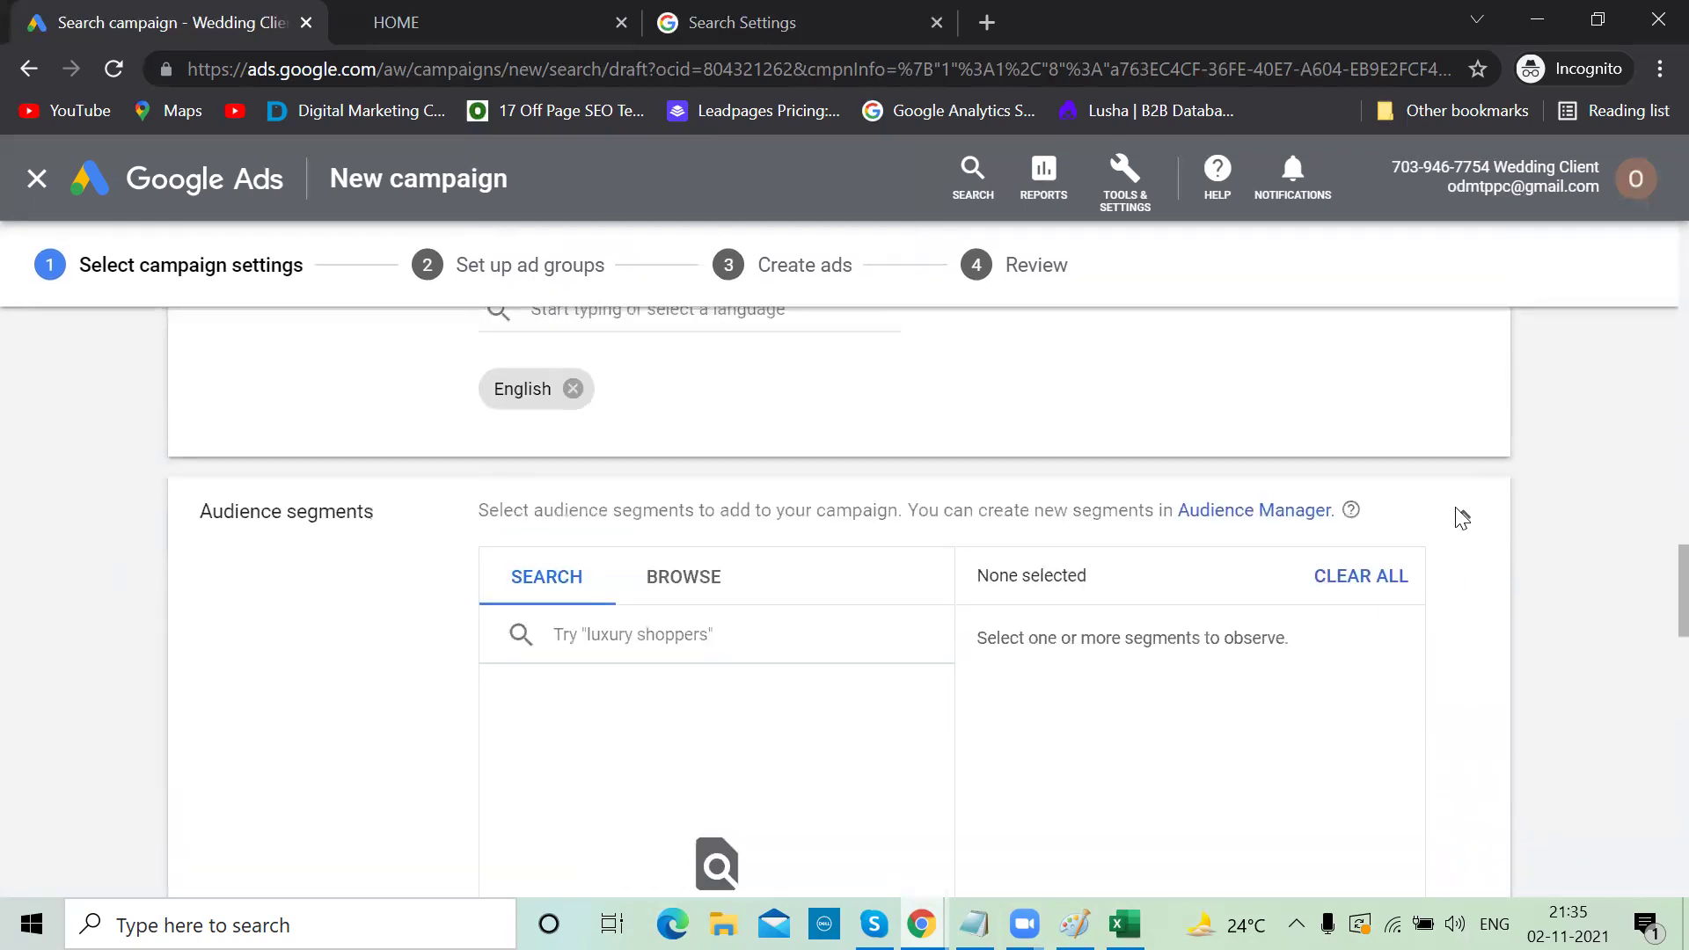
{"action": "scroll", "coordinate": [1457, 517], "scroll_direction": "down", "scroll_amount": 2}
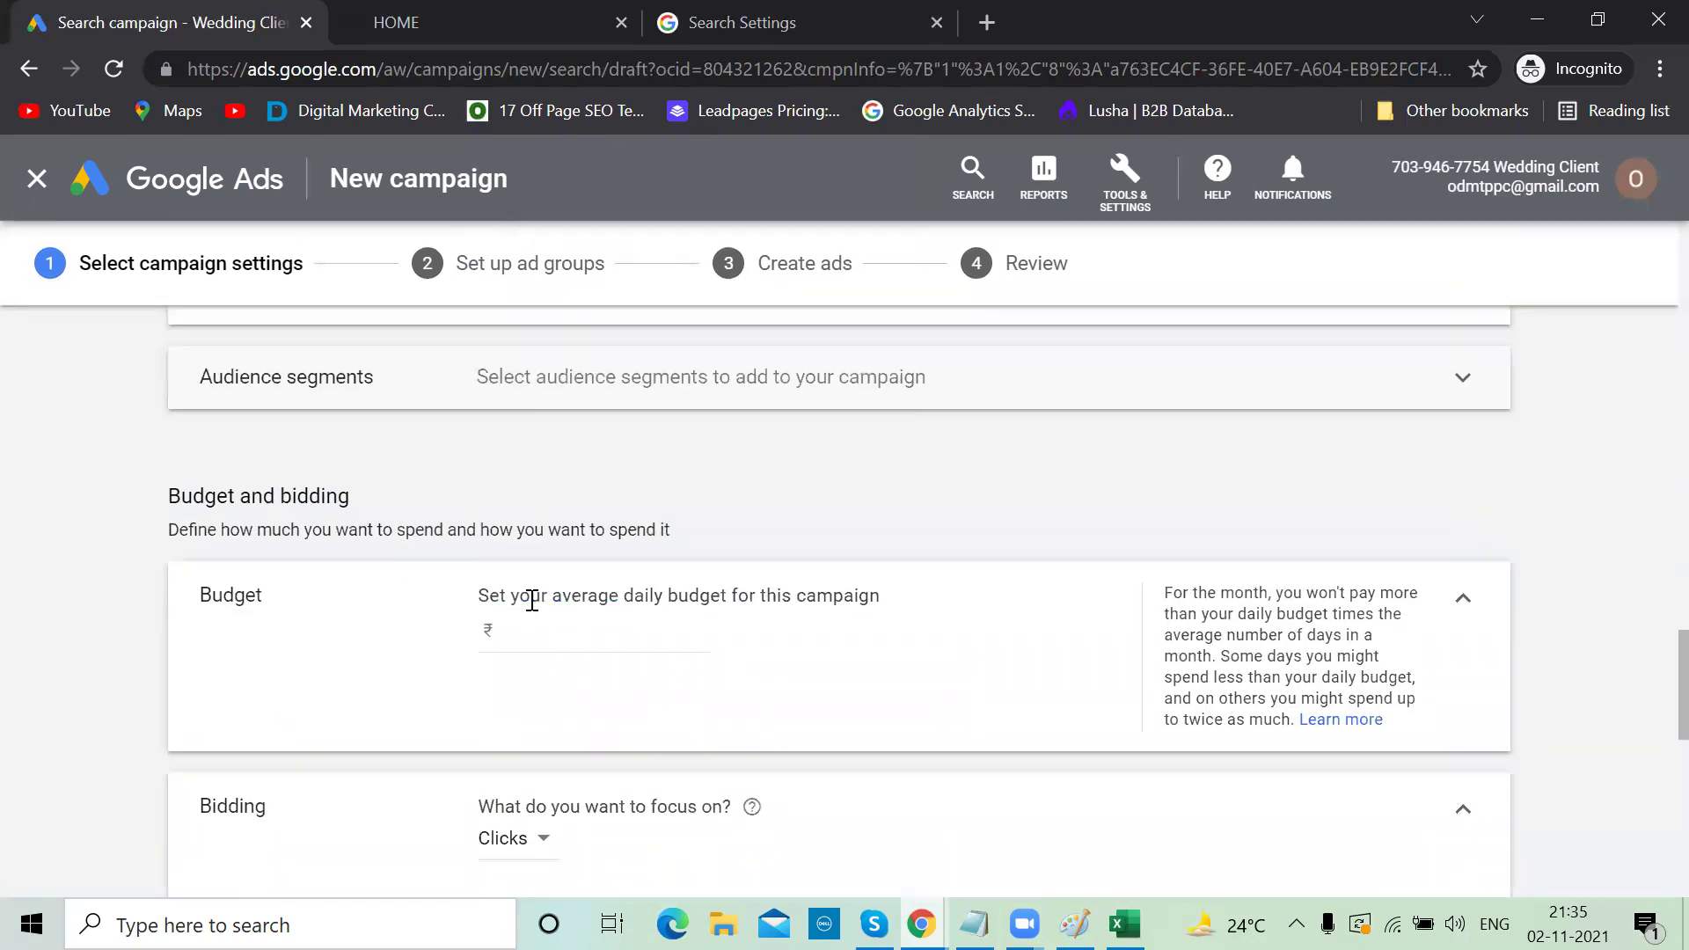
Enter 1000 as the campaign's average daily budget
{"action": "left_click", "coordinate": [562, 631]}
{"action": "type", "text": "1000"}
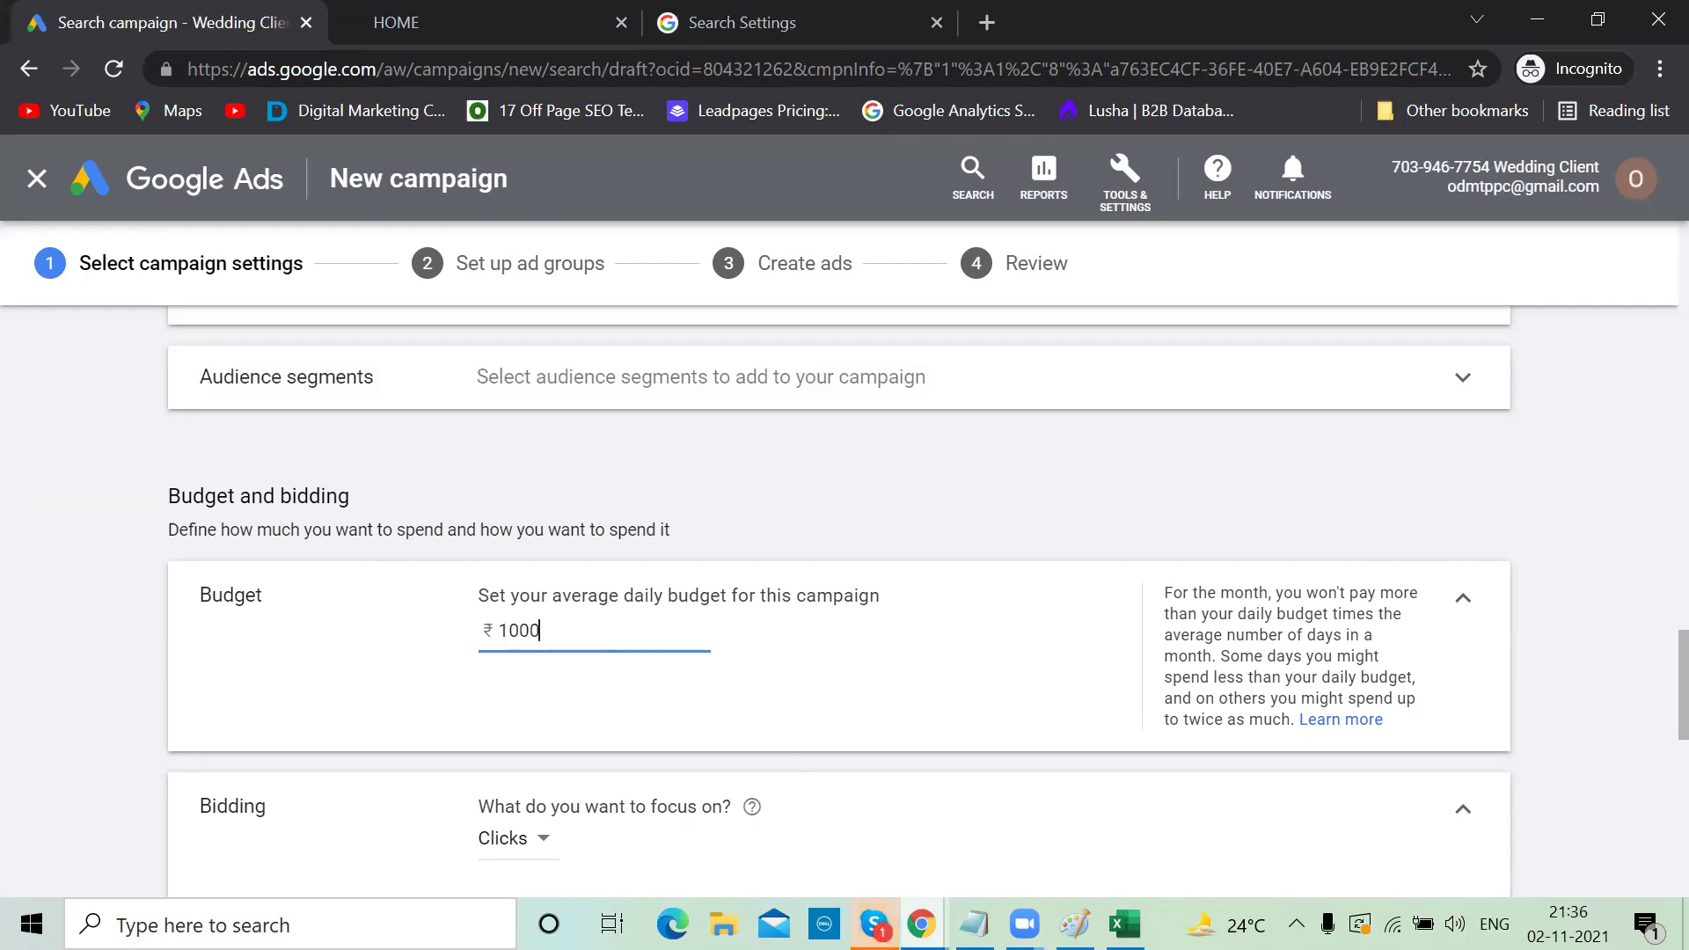
Dismiss the Skype preview and bring the click-funnel notes in Notepad to the front
{"action": "mouse_move", "coordinate": [874, 924]}
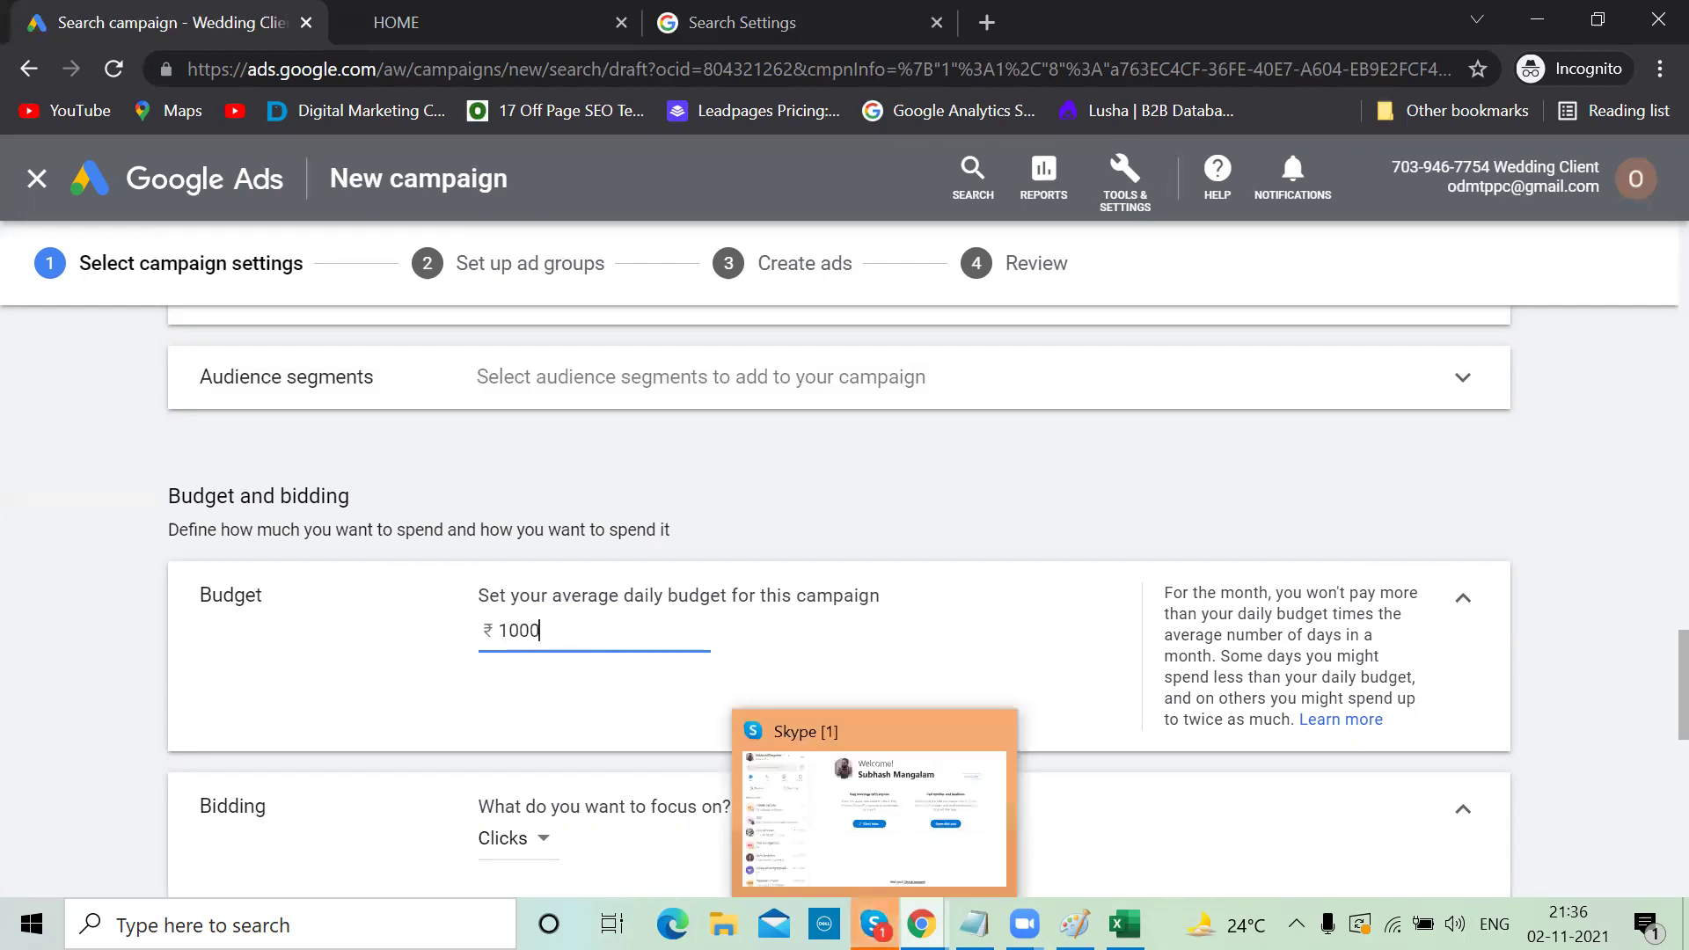
{"action": "left_click", "coordinate": [994, 731]}
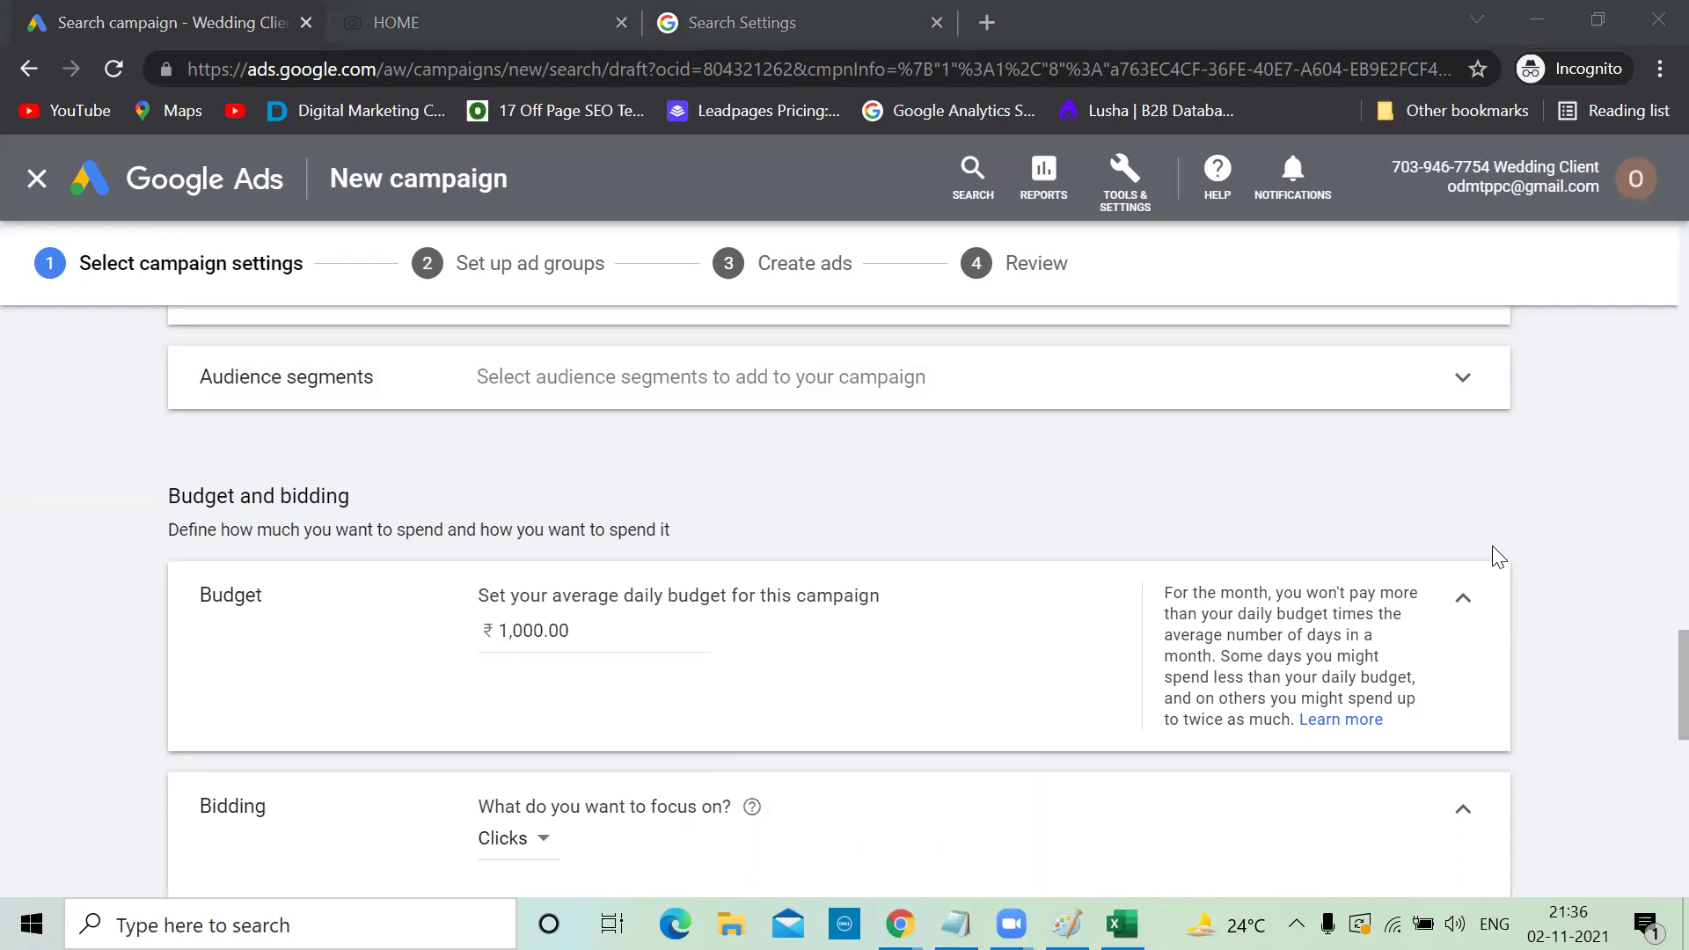
{"action": "left_click", "coordinate": [1287, 458]}
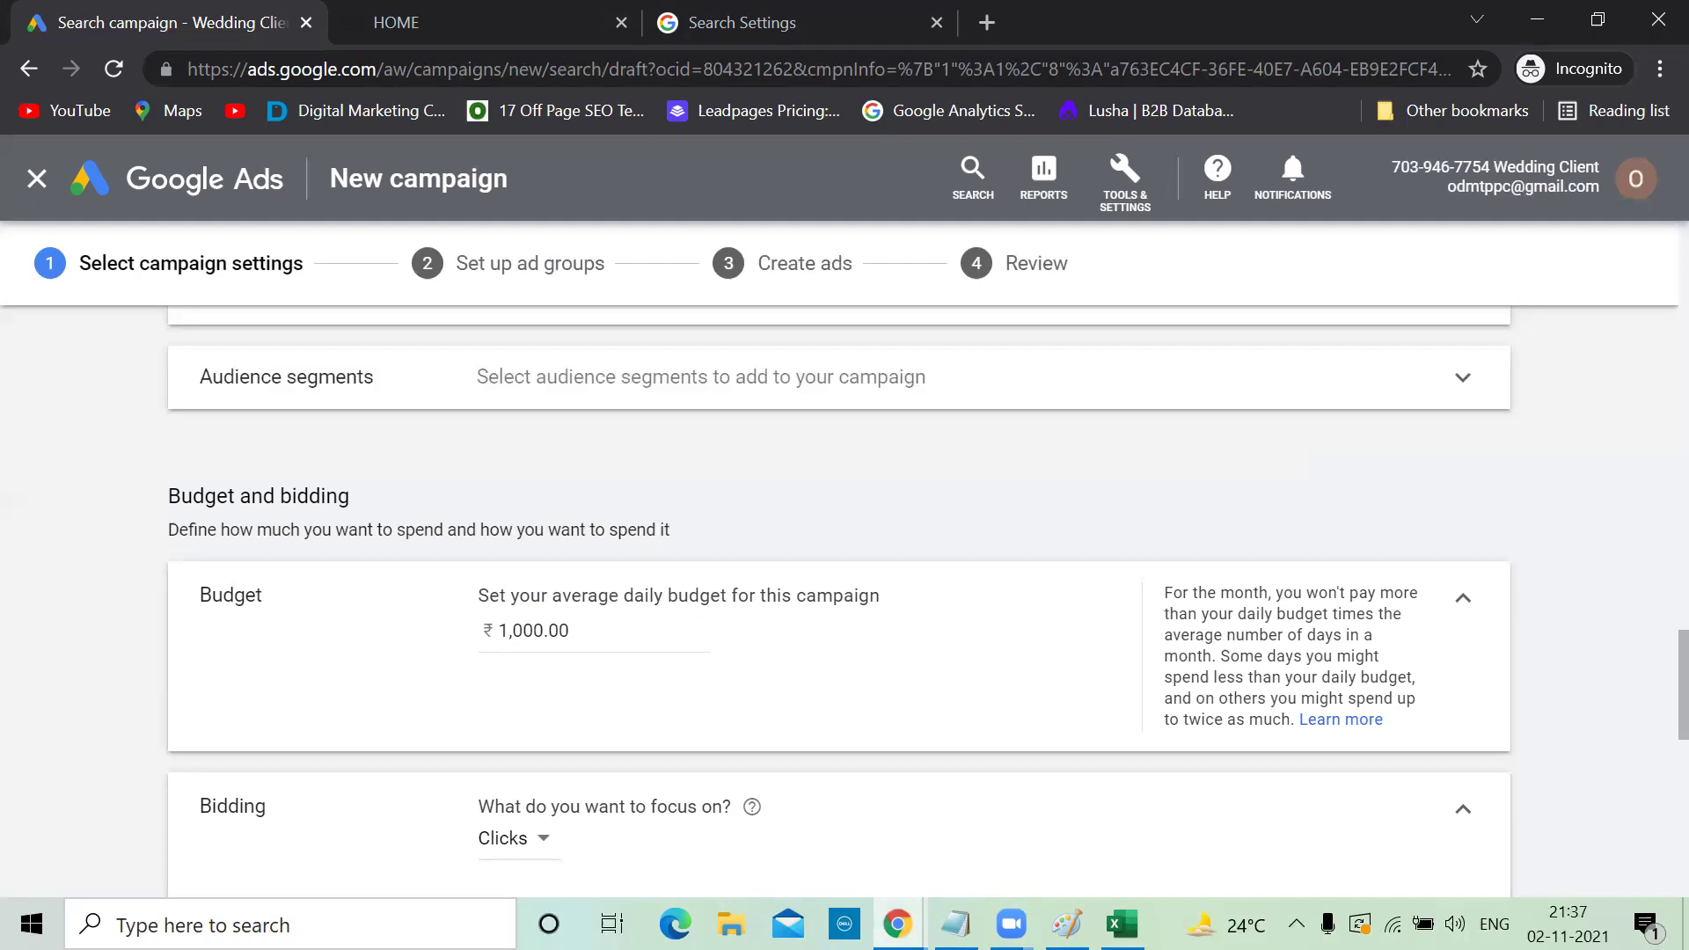
{"action": "left_click", "coordinate": [955, 924]}
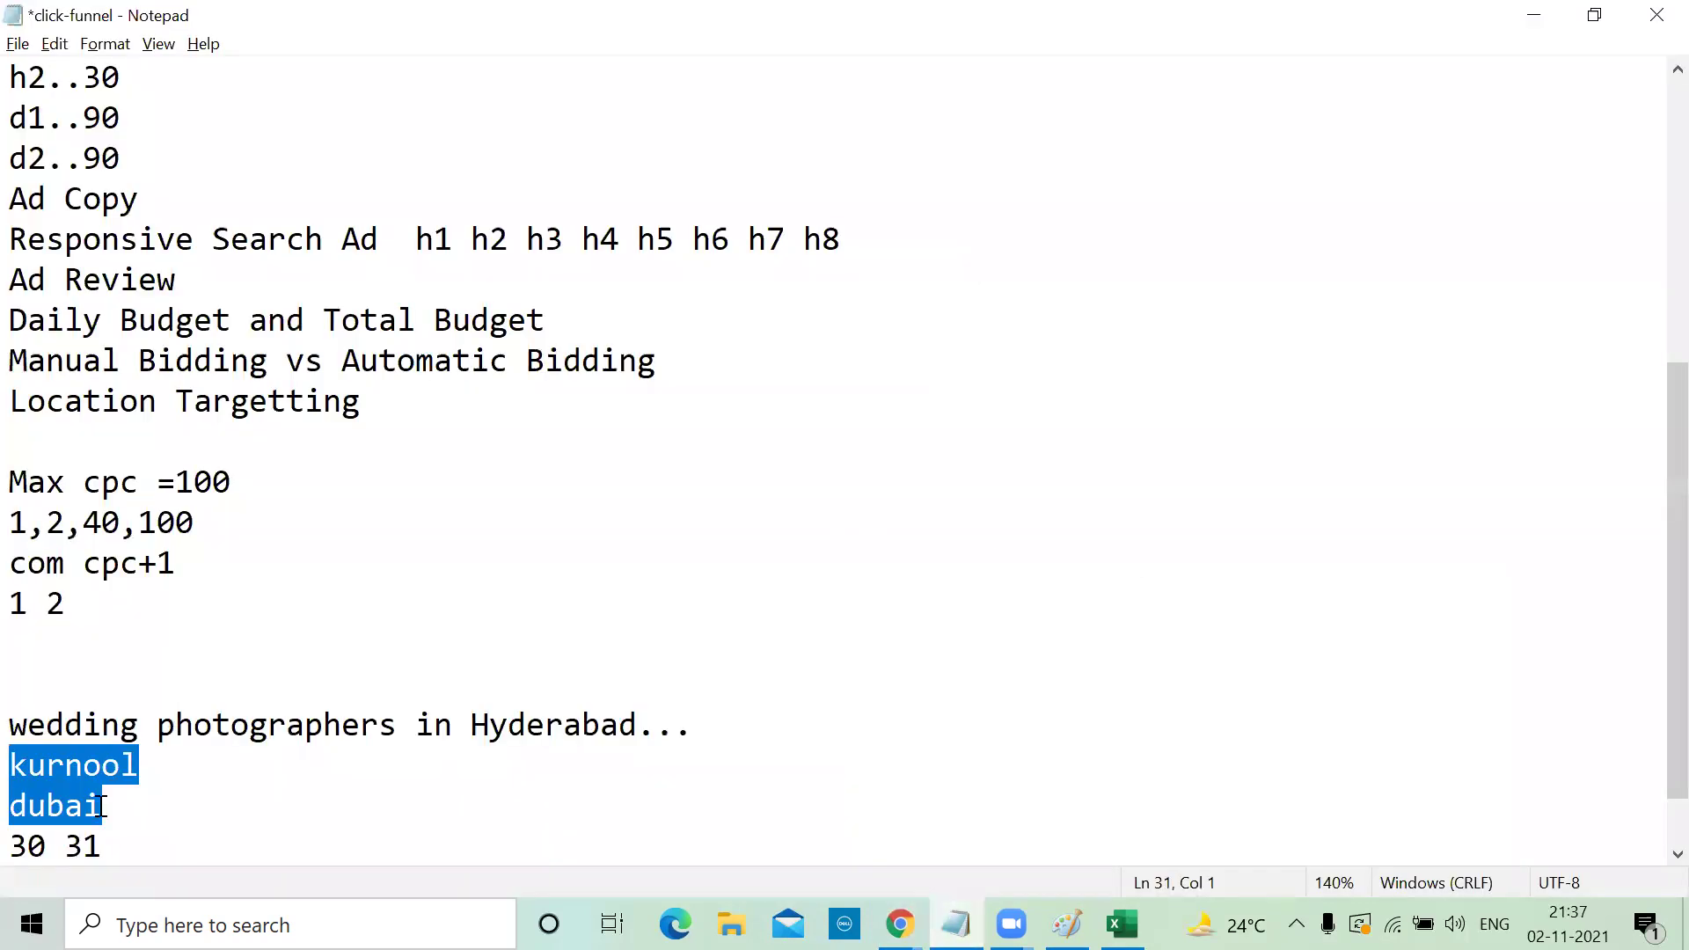
Add lines '101', 'CPC 100' and 'Daily Budget 1000' to the notes
{"action": "key", "text": "End"}
{"action": "key", "text": "Return"}
{"action": "type", "text": "101"}
{"action": "key", "text": "Return"}
{"action": "key", "text": "Return"}
{"action": "key", "text": "Return"}
{"action": "key", "text": "Return"}
{"action": "key", "text": "Return"}
{"action": "key", "text": "Return"}
{"action": "type", "text": "CPC  100"}
{"action": "key", "text": "Return"}
{"action": "type", "text": "Daily Budget 1000"}
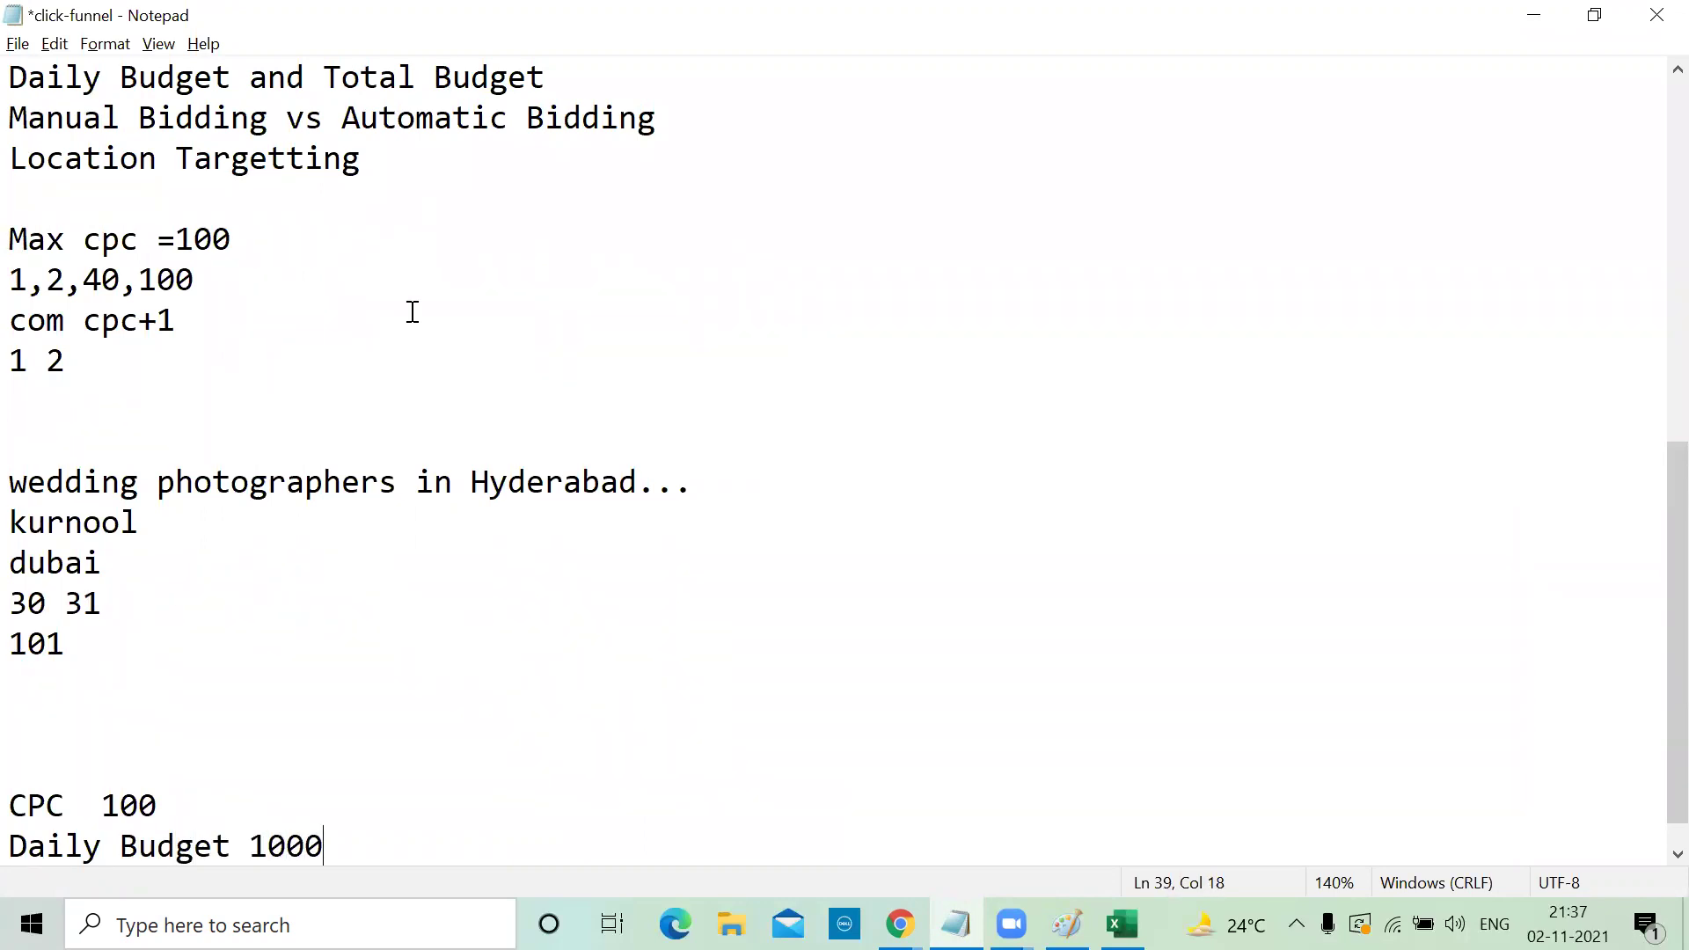
{"action": "left_click", "coordinate": [102, 805]}
{"action": "left_click", "coordinate": [342, 837]}
Add a clicks note reading '10 clicks' below the daily budget line
{"action": "key", "text": "Return"}
{"action": "key", "text": "Return"}
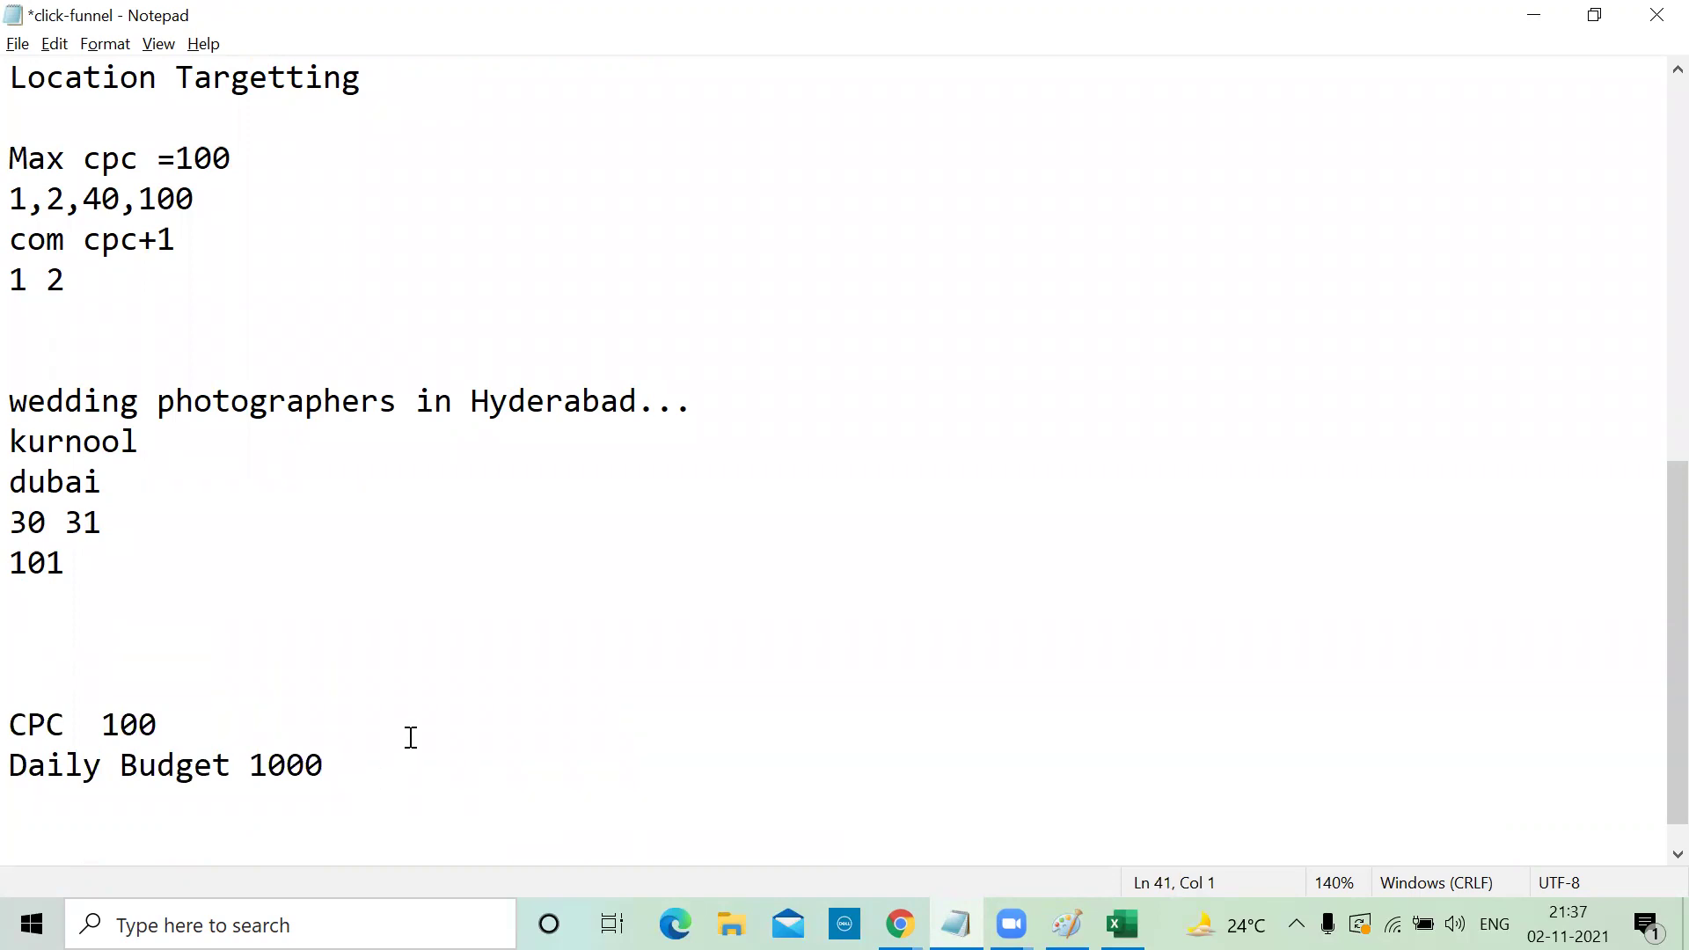
{"action": "left_click", "coordinate": [103, 723]}
{"action": "left_click", "coordinate": [345, 762]}
{"action": "key", "text": "Return"}
{"action": "type", "text": "clicks"}
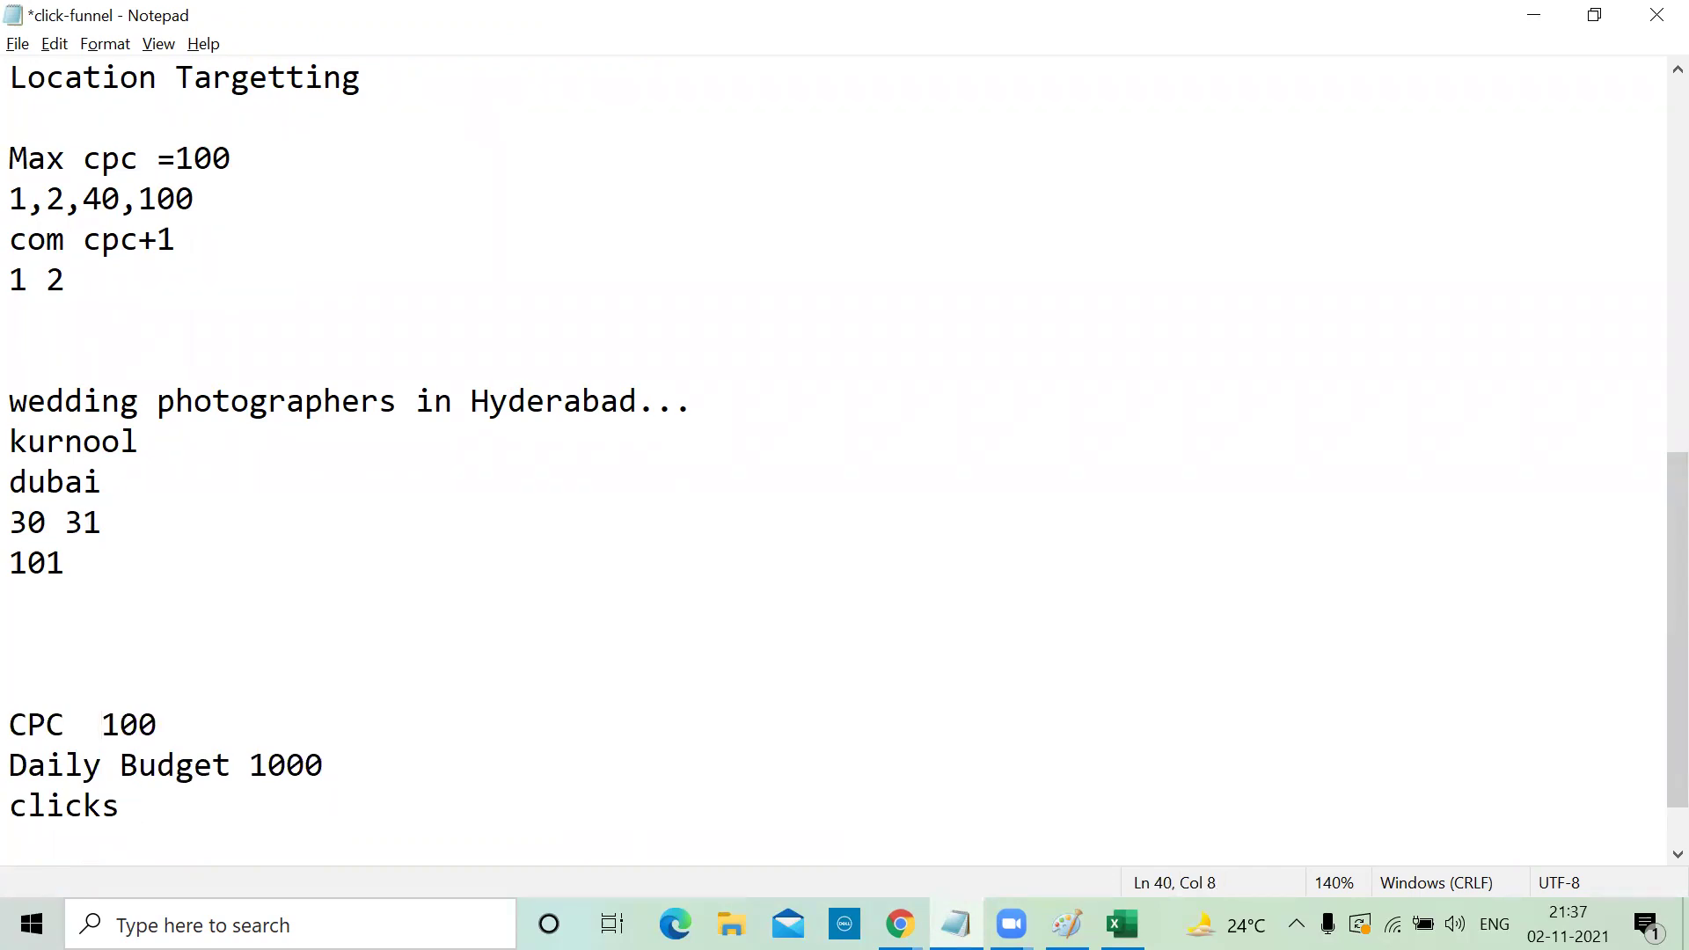
{"action": "type", "text": "10 clicks"}
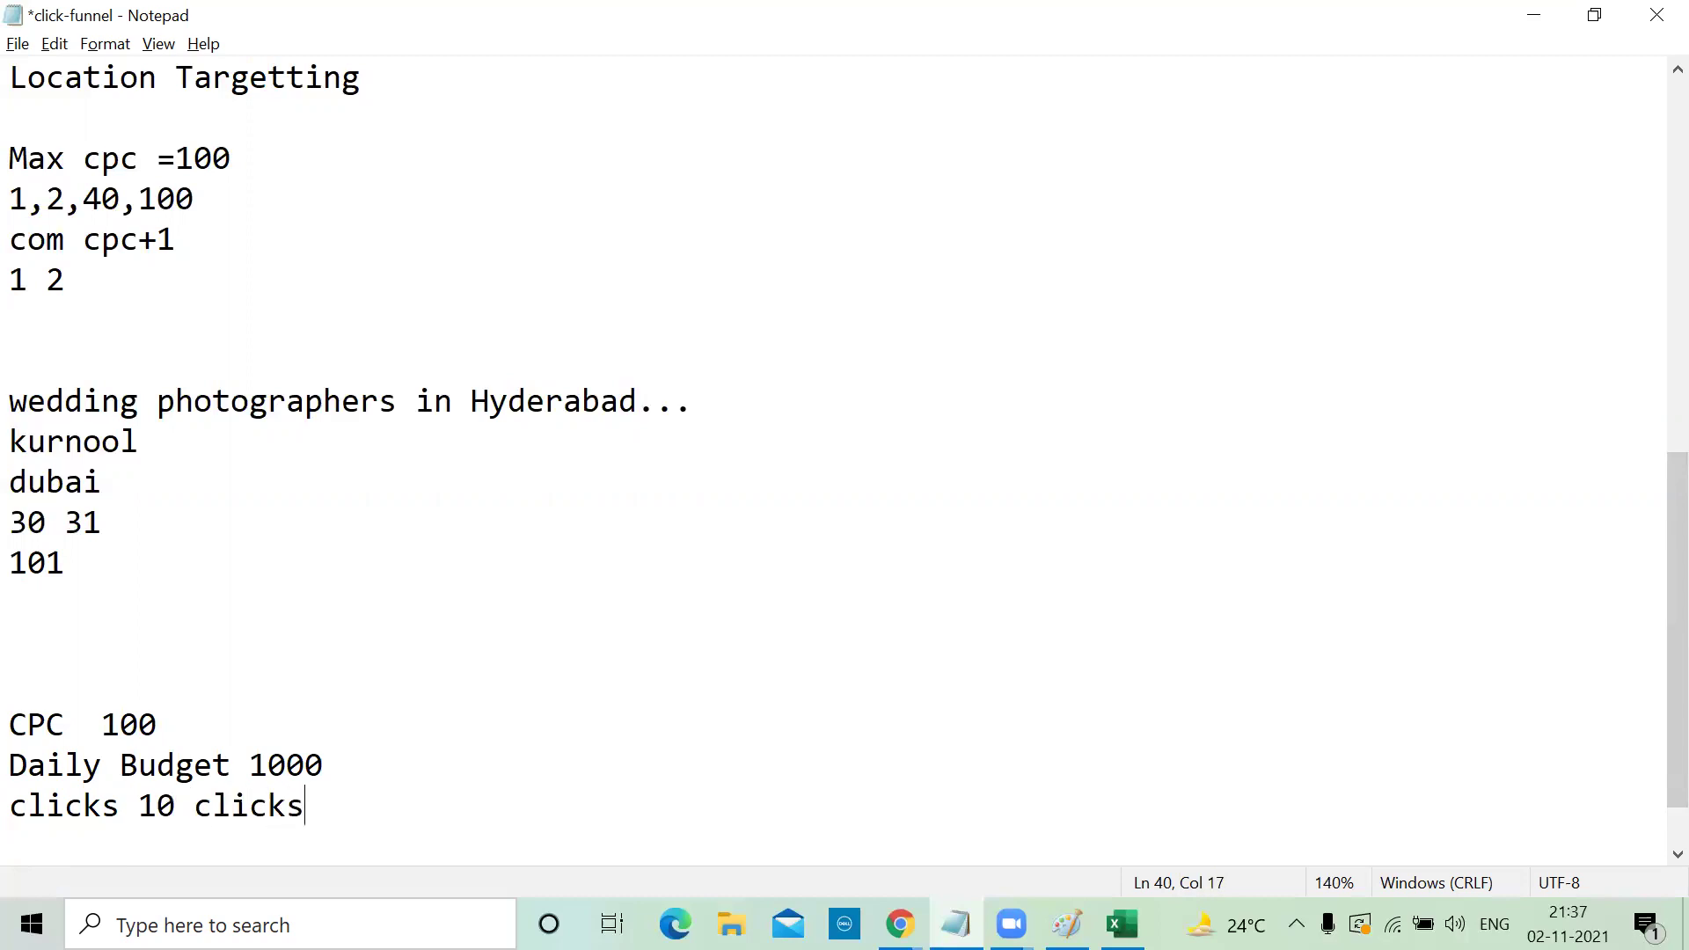
Start a day-by-day tally with lines Day1 through Day4
{"action": "key", "text": "Return"}
{"action": "key", "text": "Return"}
{"action": "type", "text": "Day1"}
{"action": "key", "text": "Return"}
{"action": "type", "text": "Day2"}
{"action": "key", "text": "Return"}
{"action": "type", "text": "F"}
{"action": "key", "text": "BackSpace"}
{"action": "type", "text": "Day3"}
{"action": "key", "text": "Return"}
{"action": "type", "text": "Day4"}
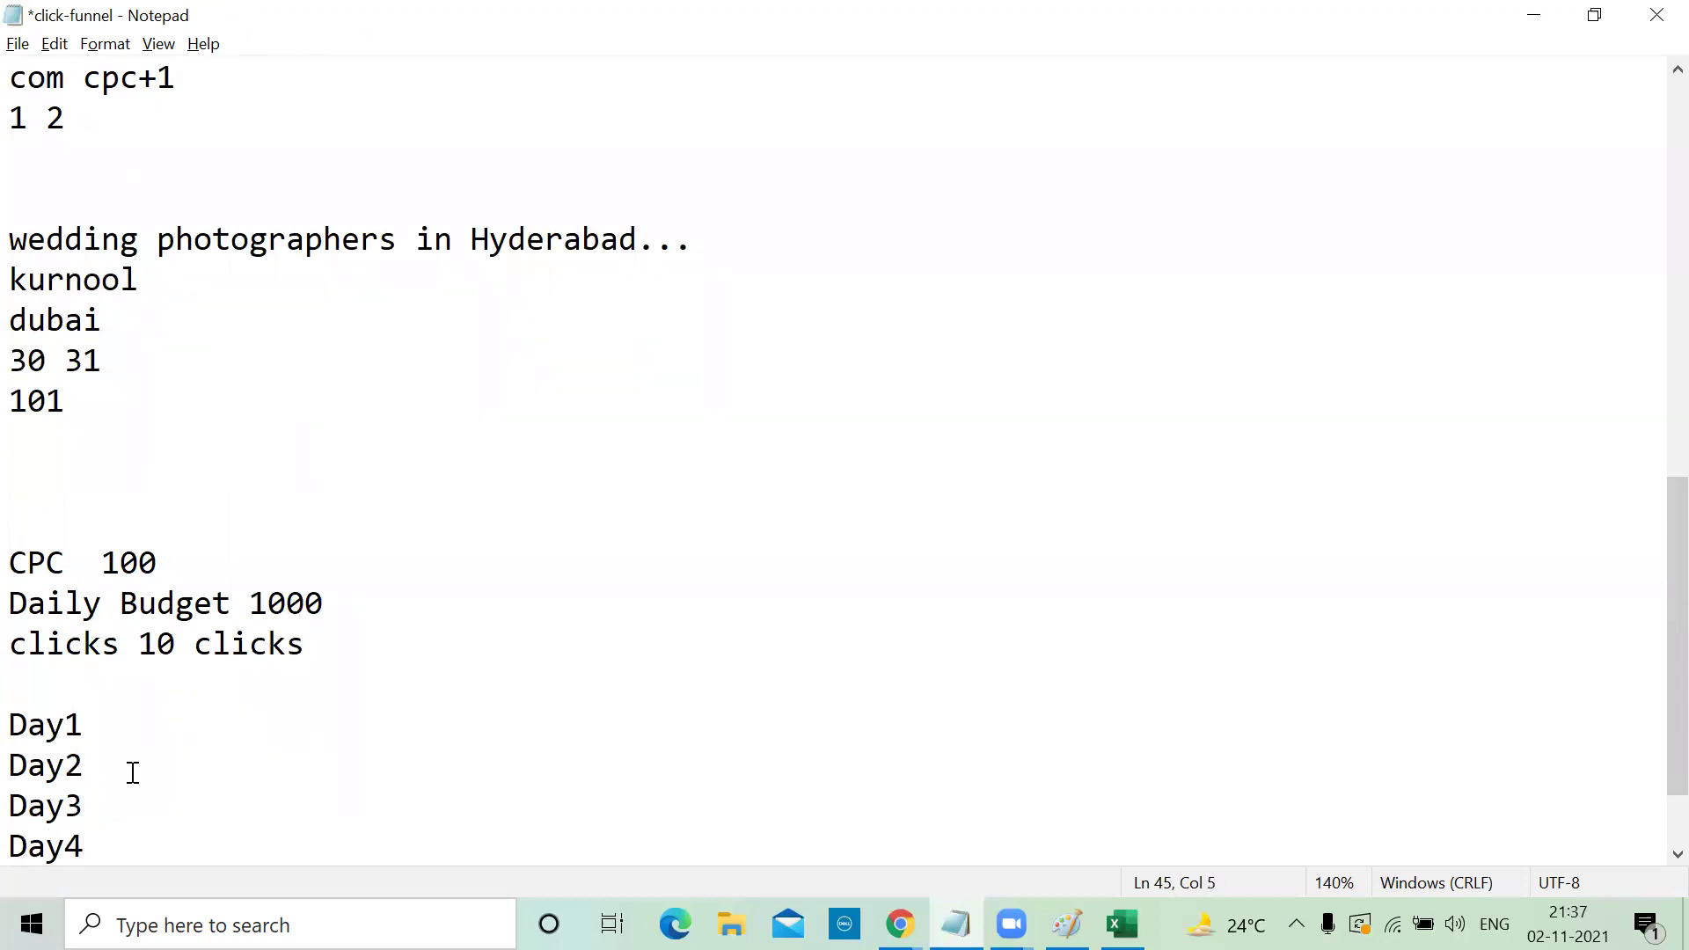
Fill the tally: Day1 5 clicks 500, Day2 2 clicks 200, Day3 10 clicks 1000, Day4 20 clicks 2000
{"action": "left_click", "coordinate": [104, 729]}
{"action": "type", "text": "5 clicks"}
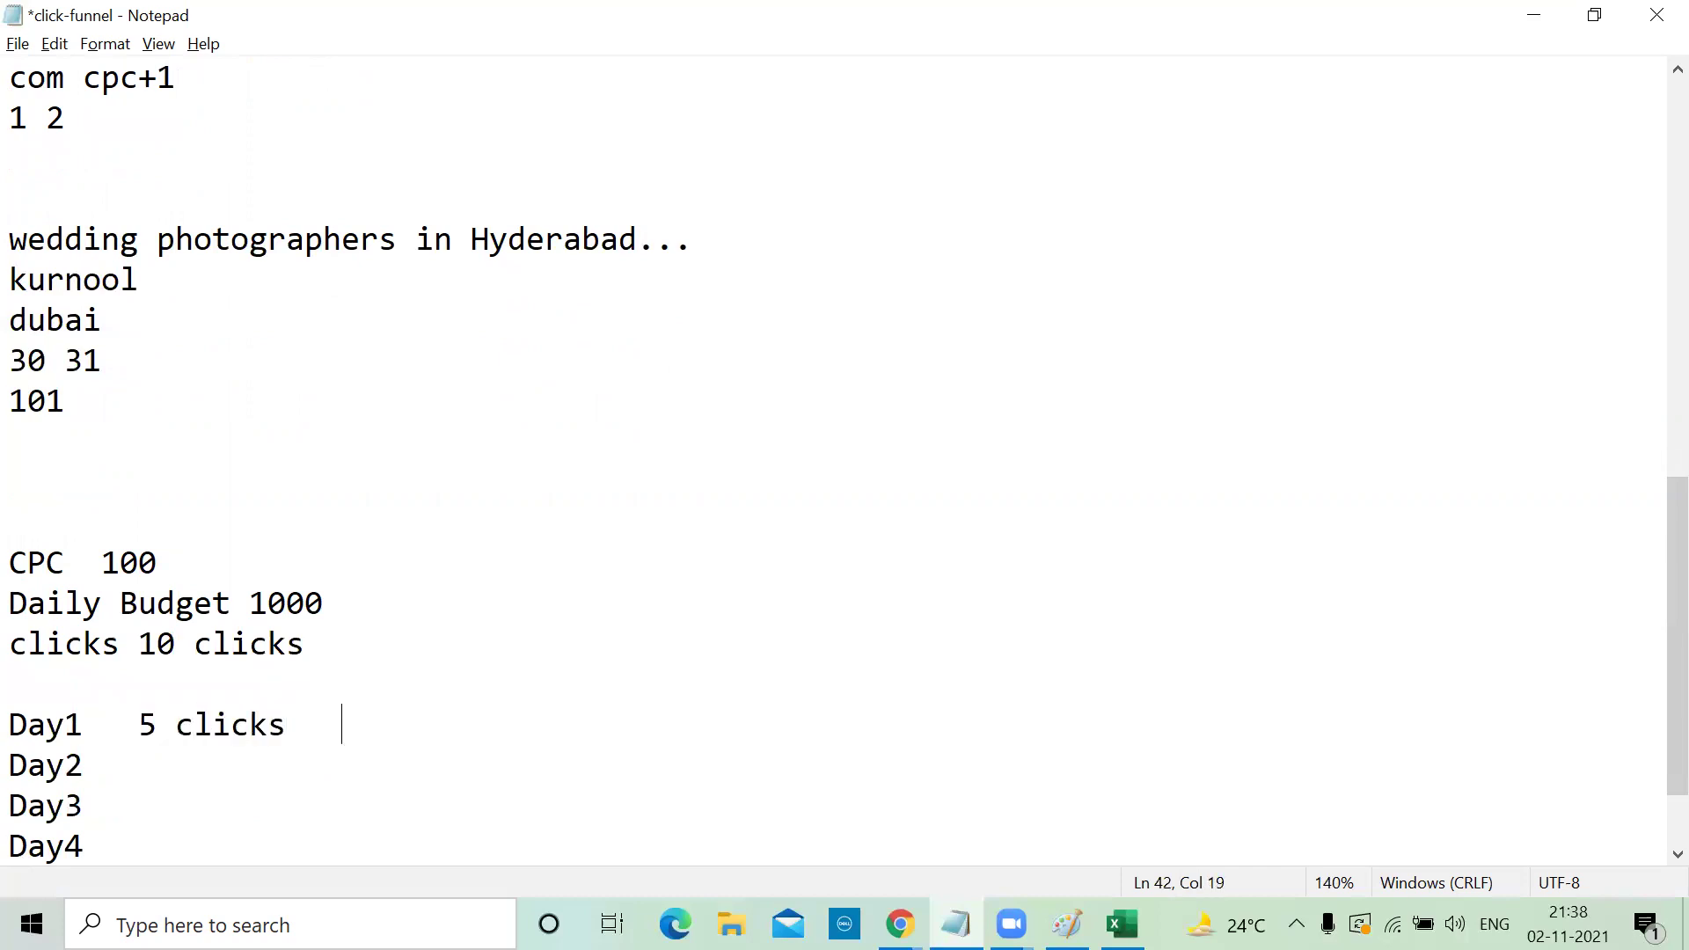
{"action": "type", "text": "   500"}
{"action": "left_click", "coordinate": [115, 766]}
{"action": "type", "text": "2 clicks   "}
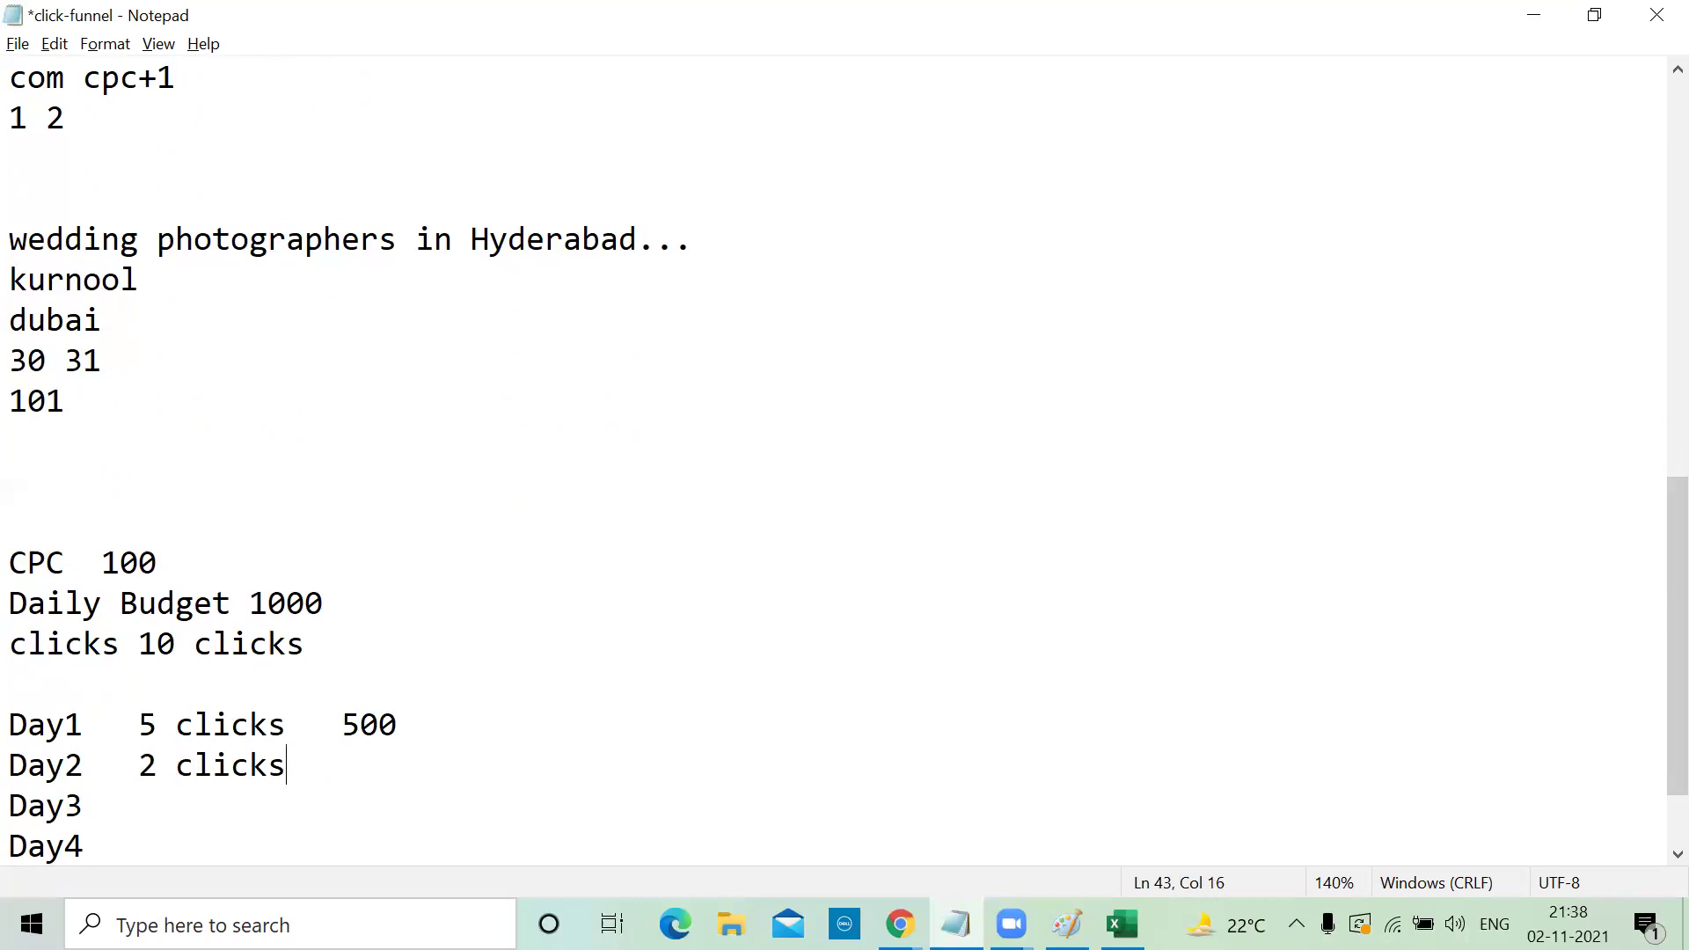
{"action": "type", "text": "200"}
{"action": "left_click", "coordinate": [328, 603]}
{"action": "left_click", "coordinate": [103, 797]}
{"action": "type", "text": "10 clicks  1000"}
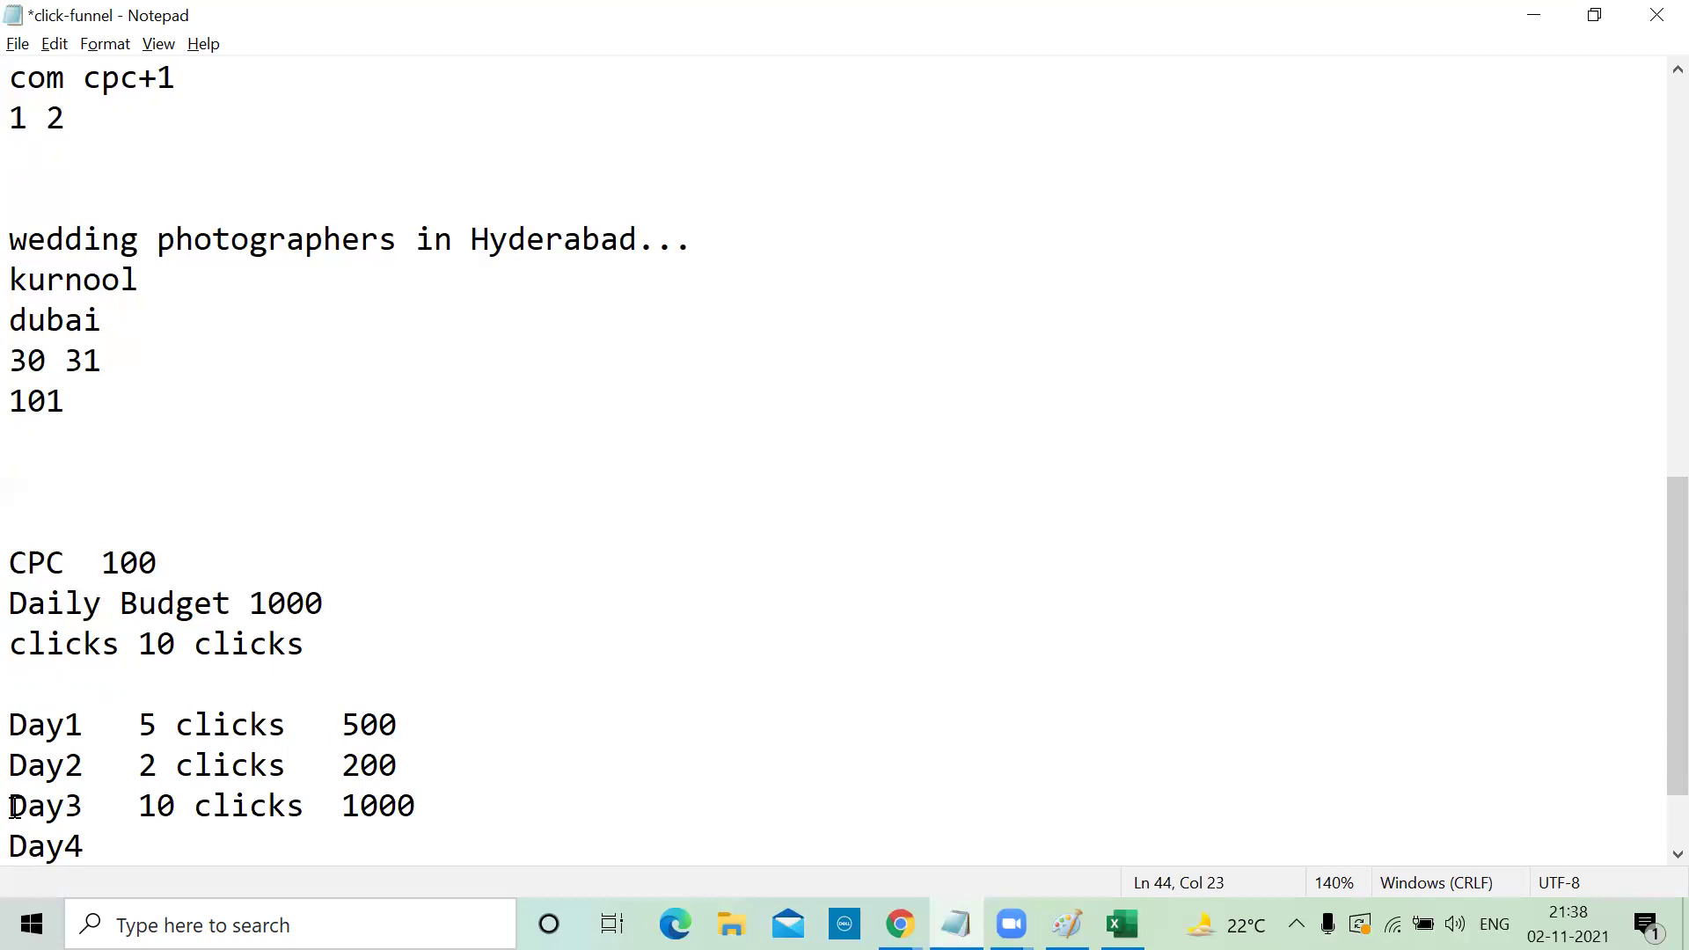
{"action": "left_click", "coordinate": [94, 850]}
{"action": "type", "text": "20 clicks   "}
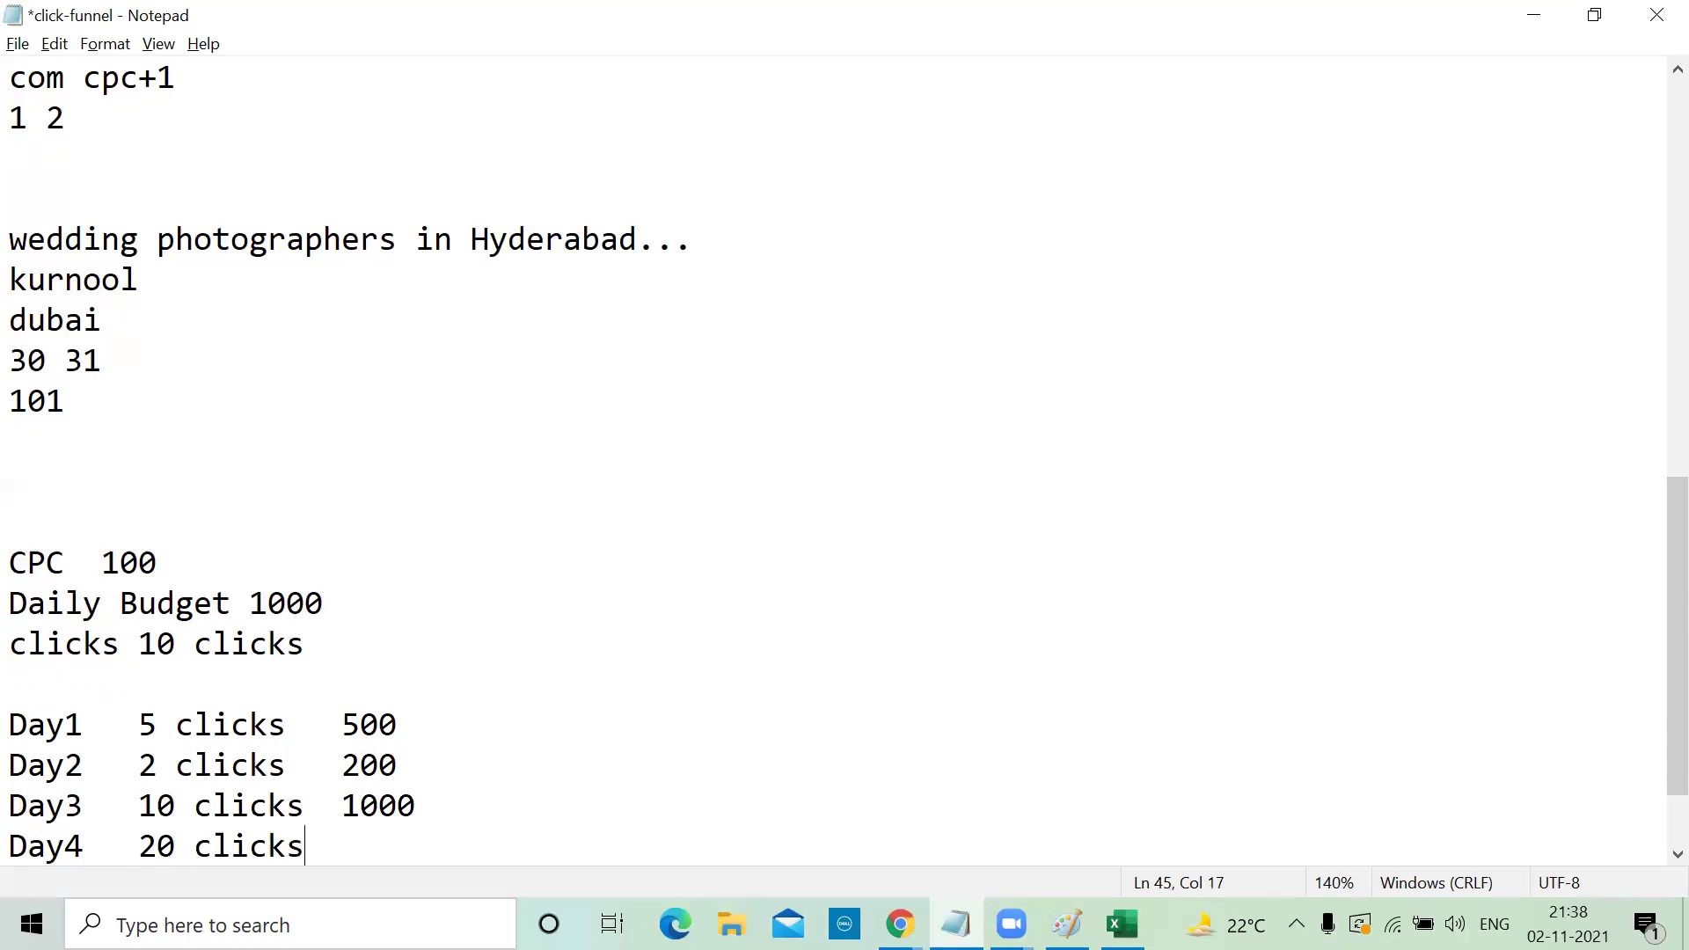
{"action": "type", "text": "2000"}
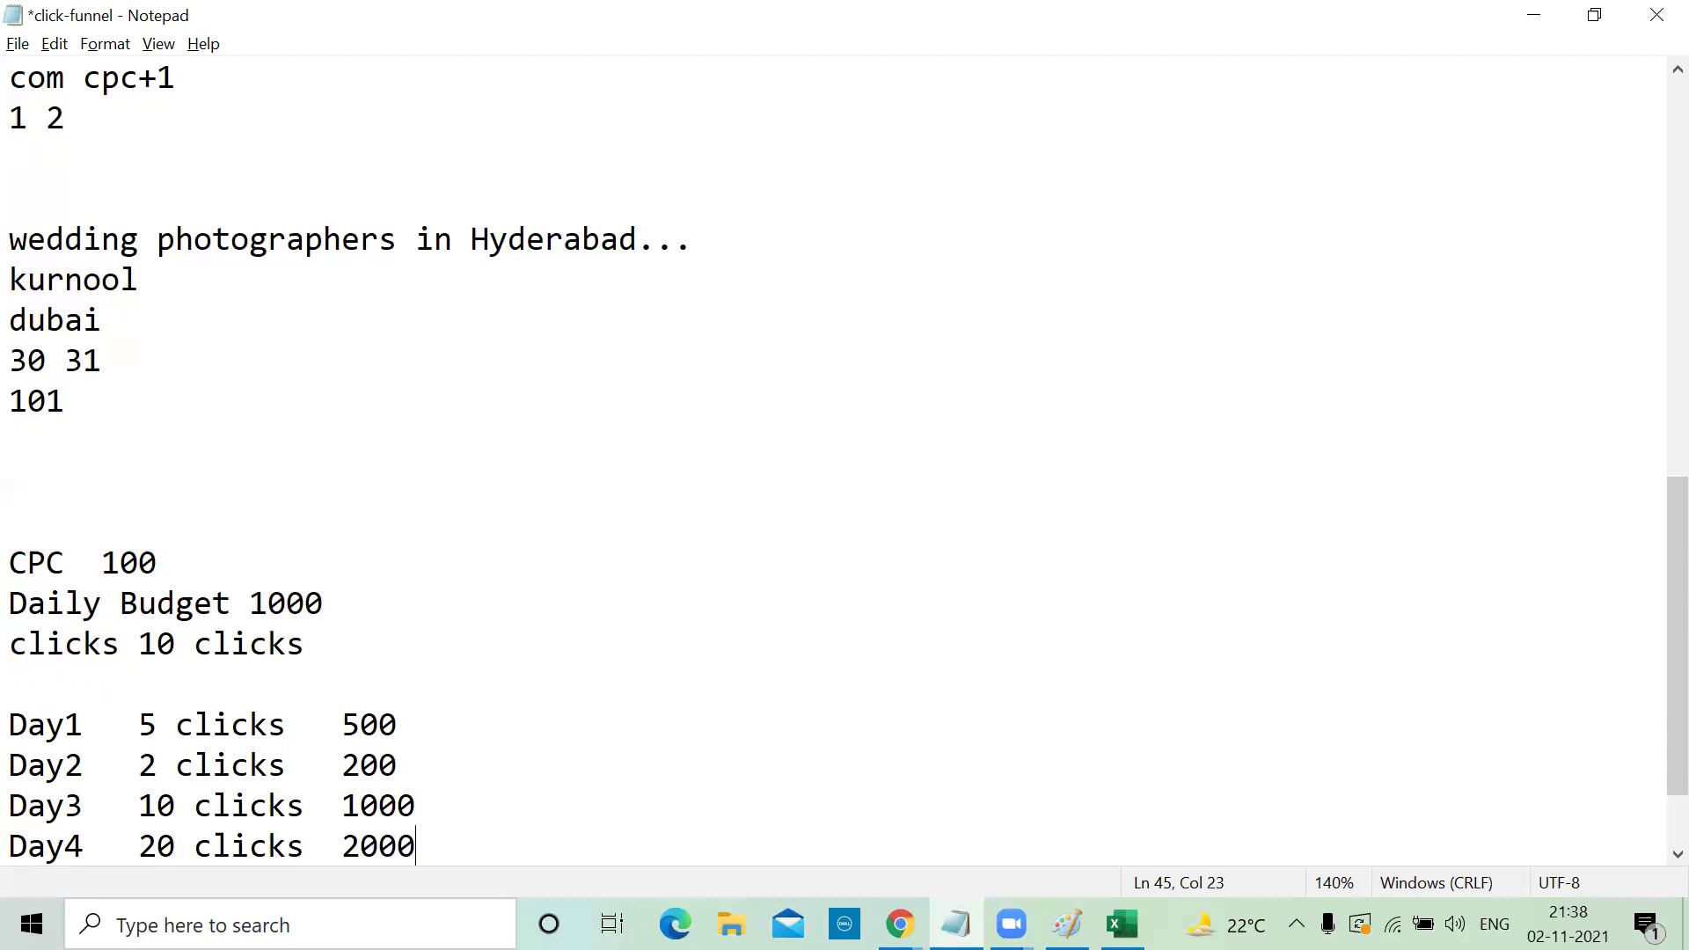
{"action": "key", "text": "Return"}
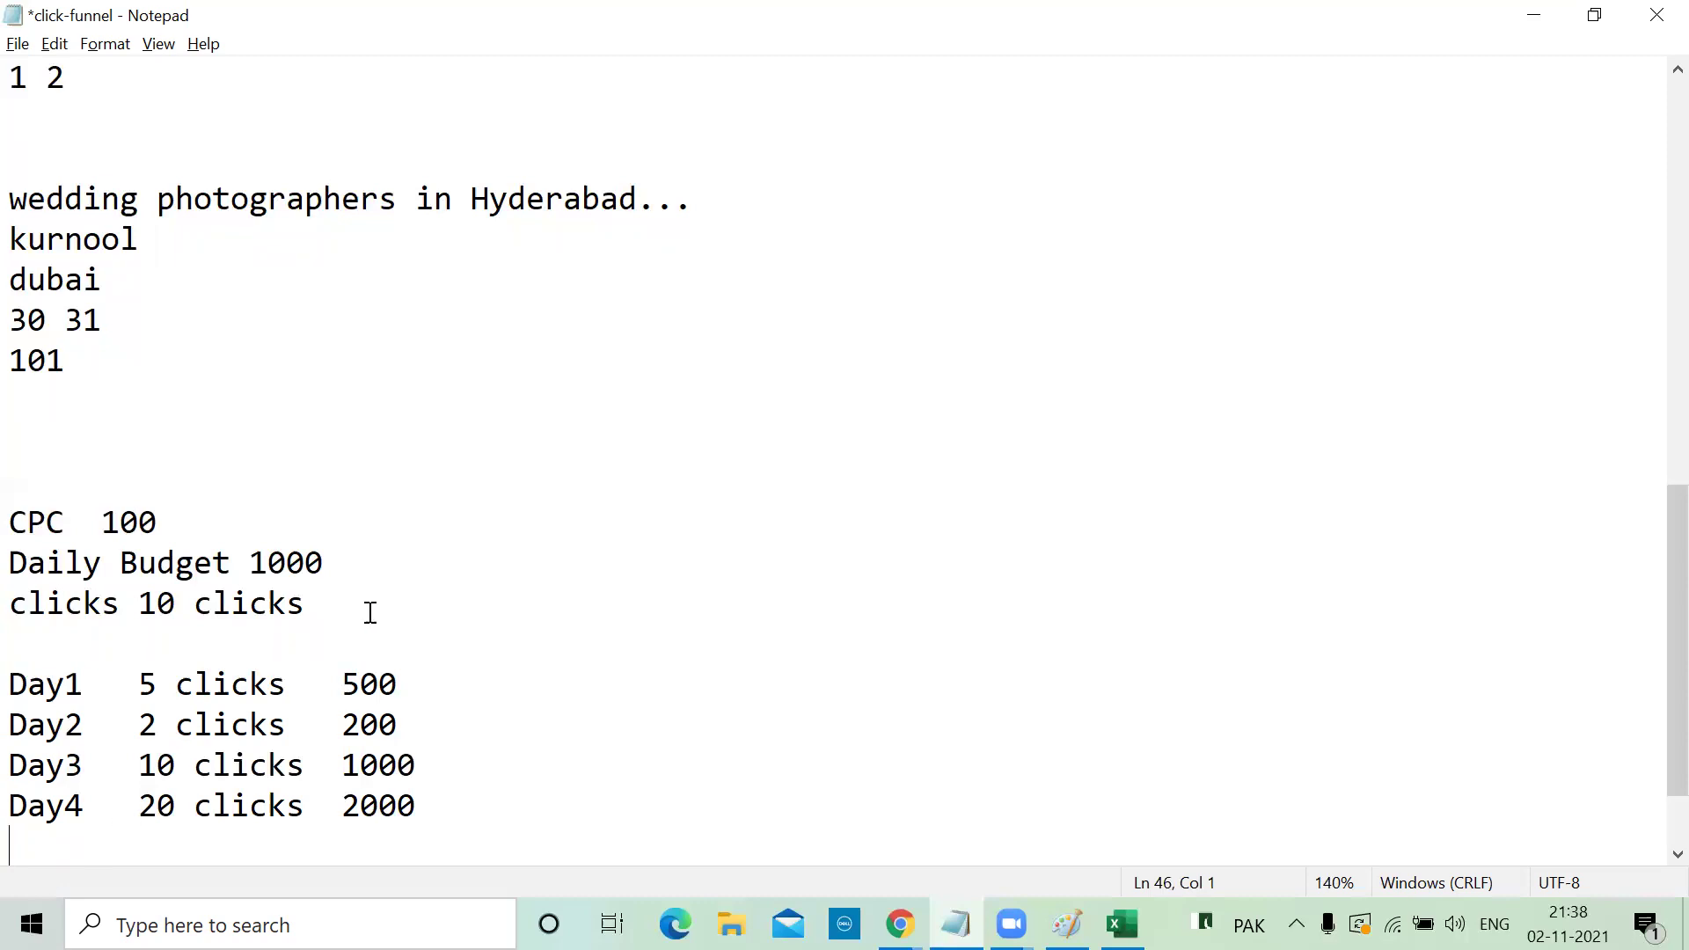
Extend the Daily Budget line to read 1000x30 = 30,000, less, 1000, twice
{"action": "left_click", "coordinate": [344, 560]}
{"action": "left_click_drag", "start_coordinate": [414, 684], "coordinate": [341, 726]}
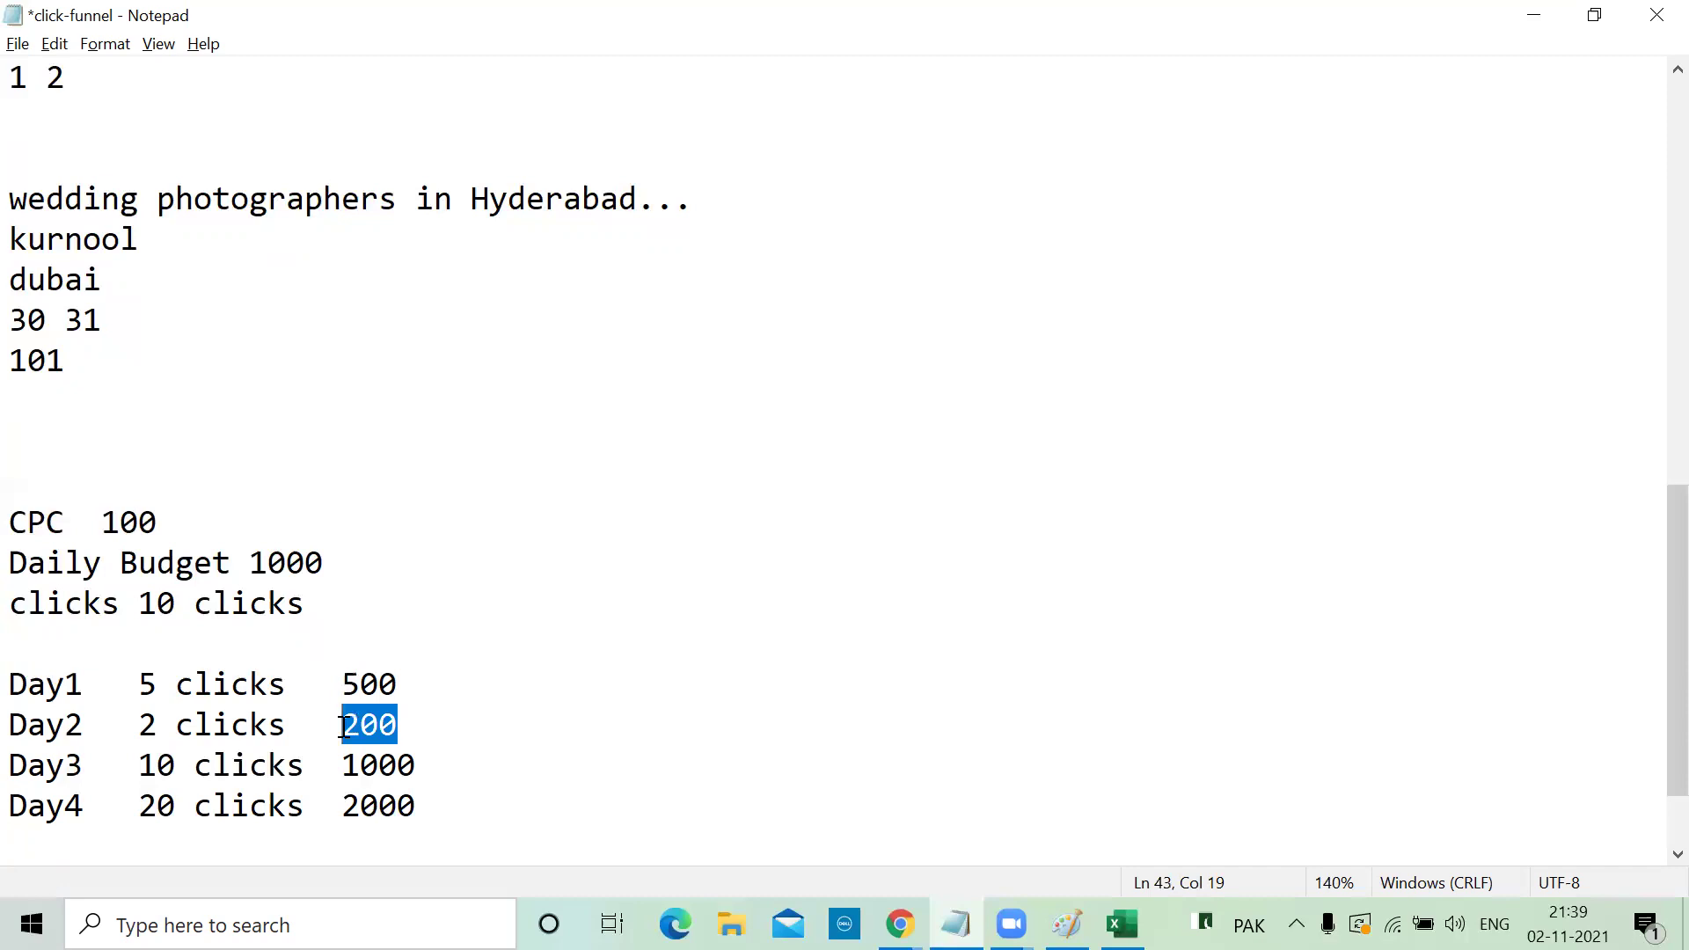
{"action": "left_click", "coordinate": [295, 808]}
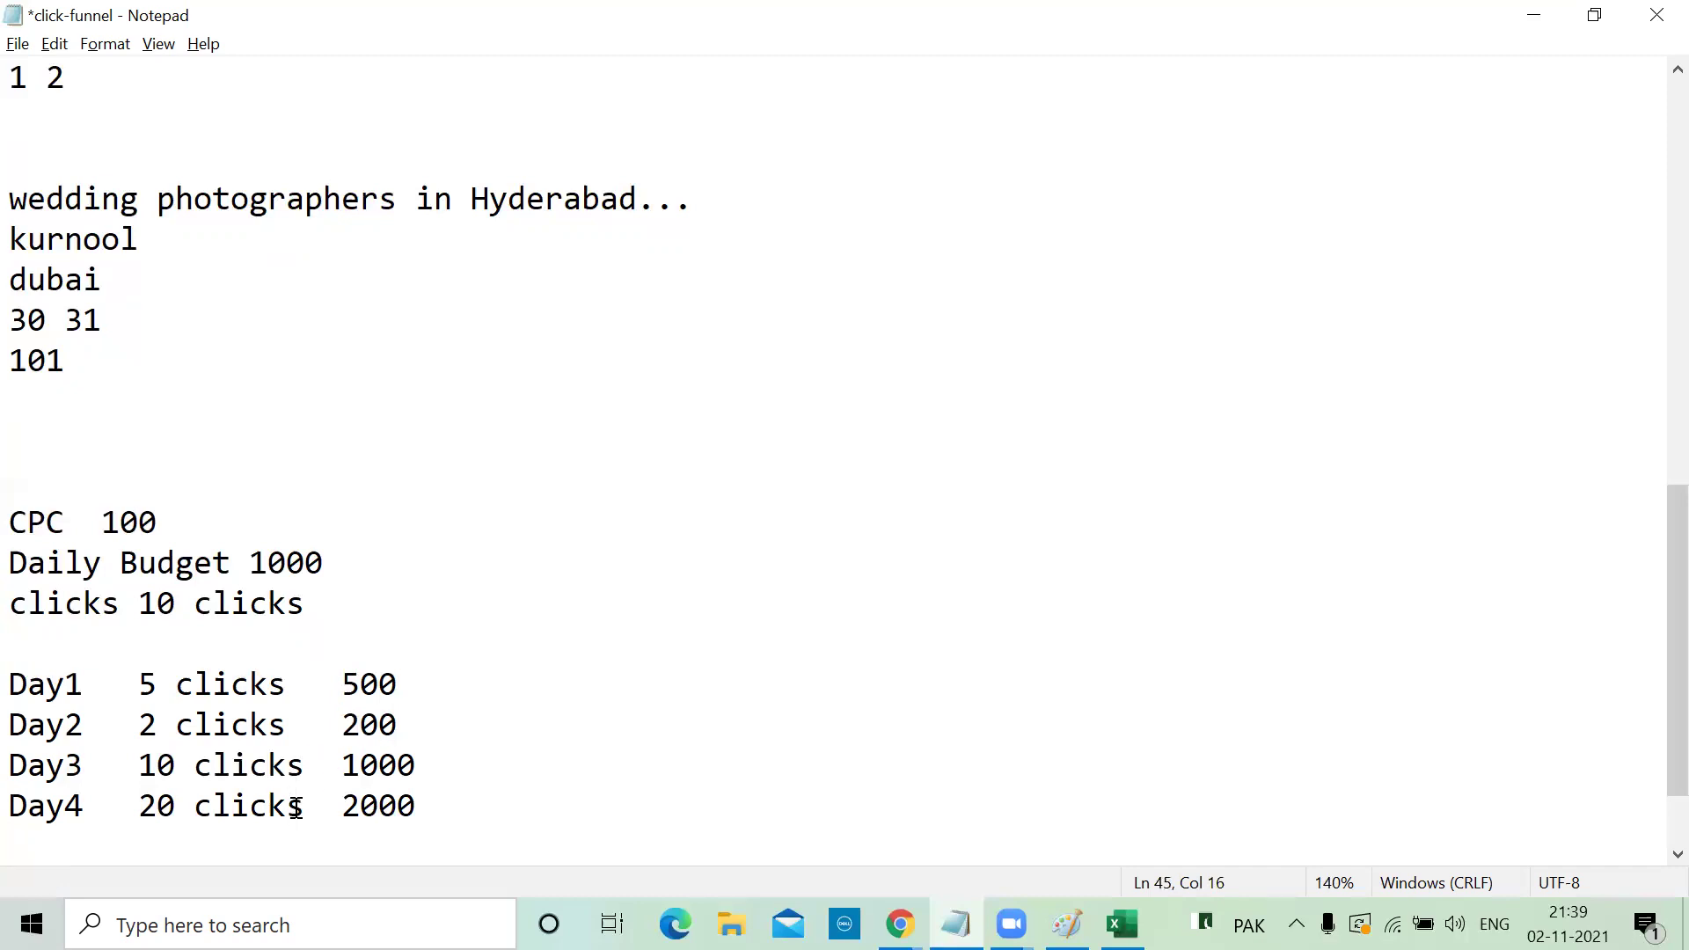
{"action": "left_click", "coordinate": [332, 564]}
{"action": "type", "text": "less, 100"}
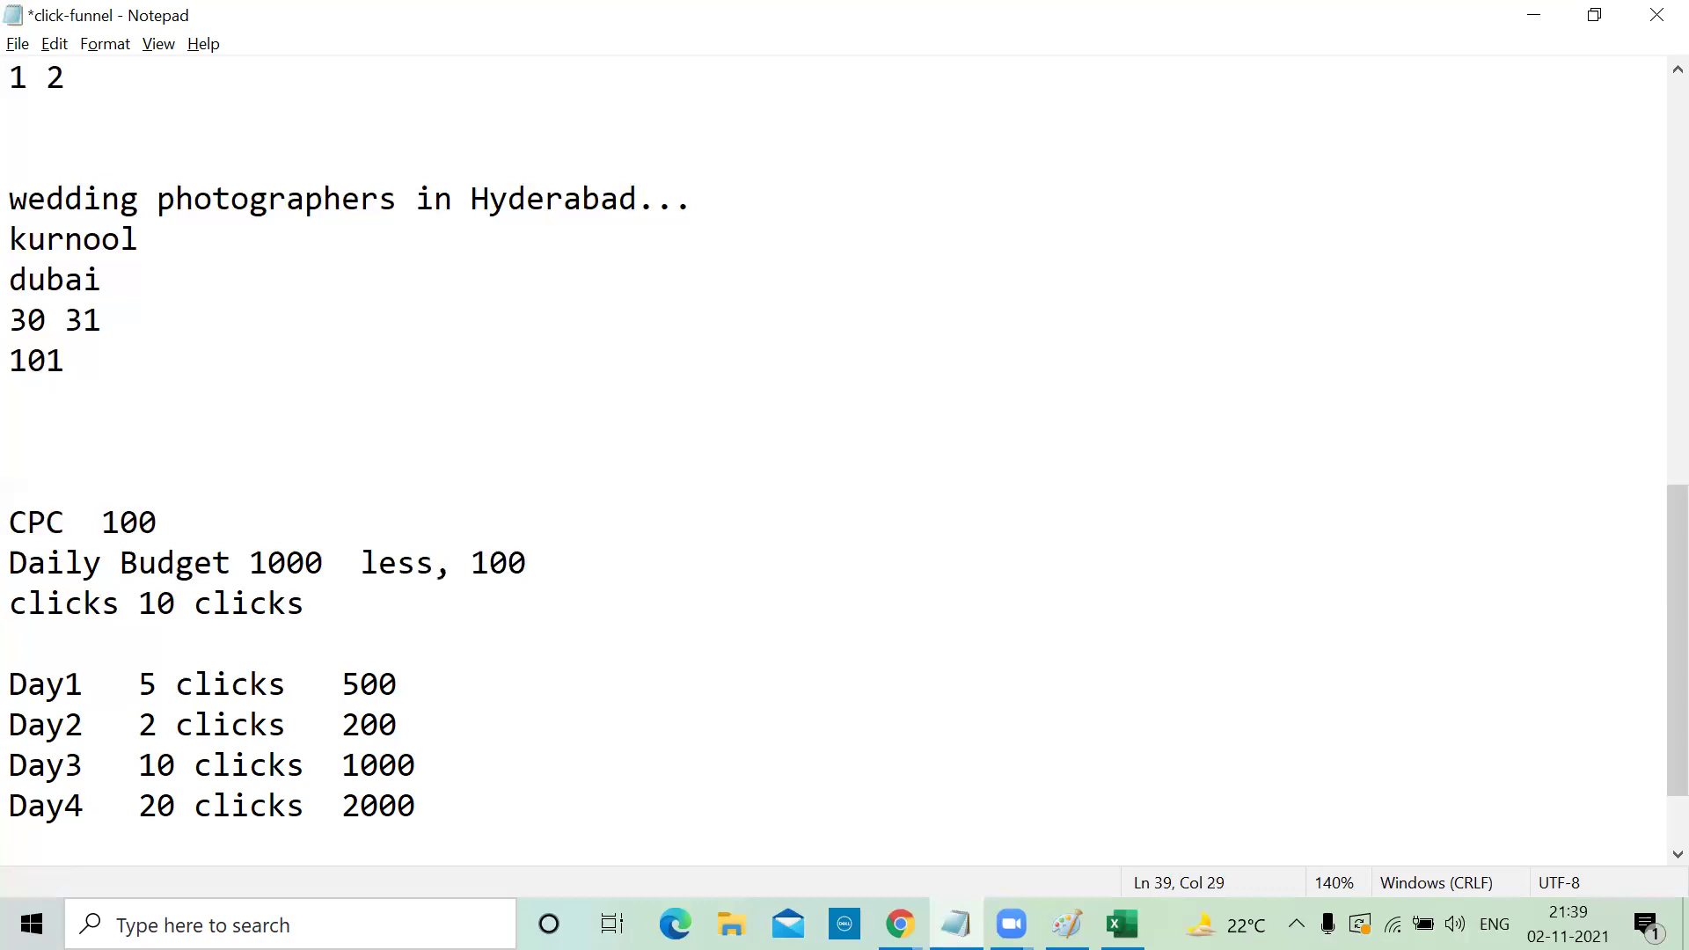
{"action": "type", "text": "0, twice"}
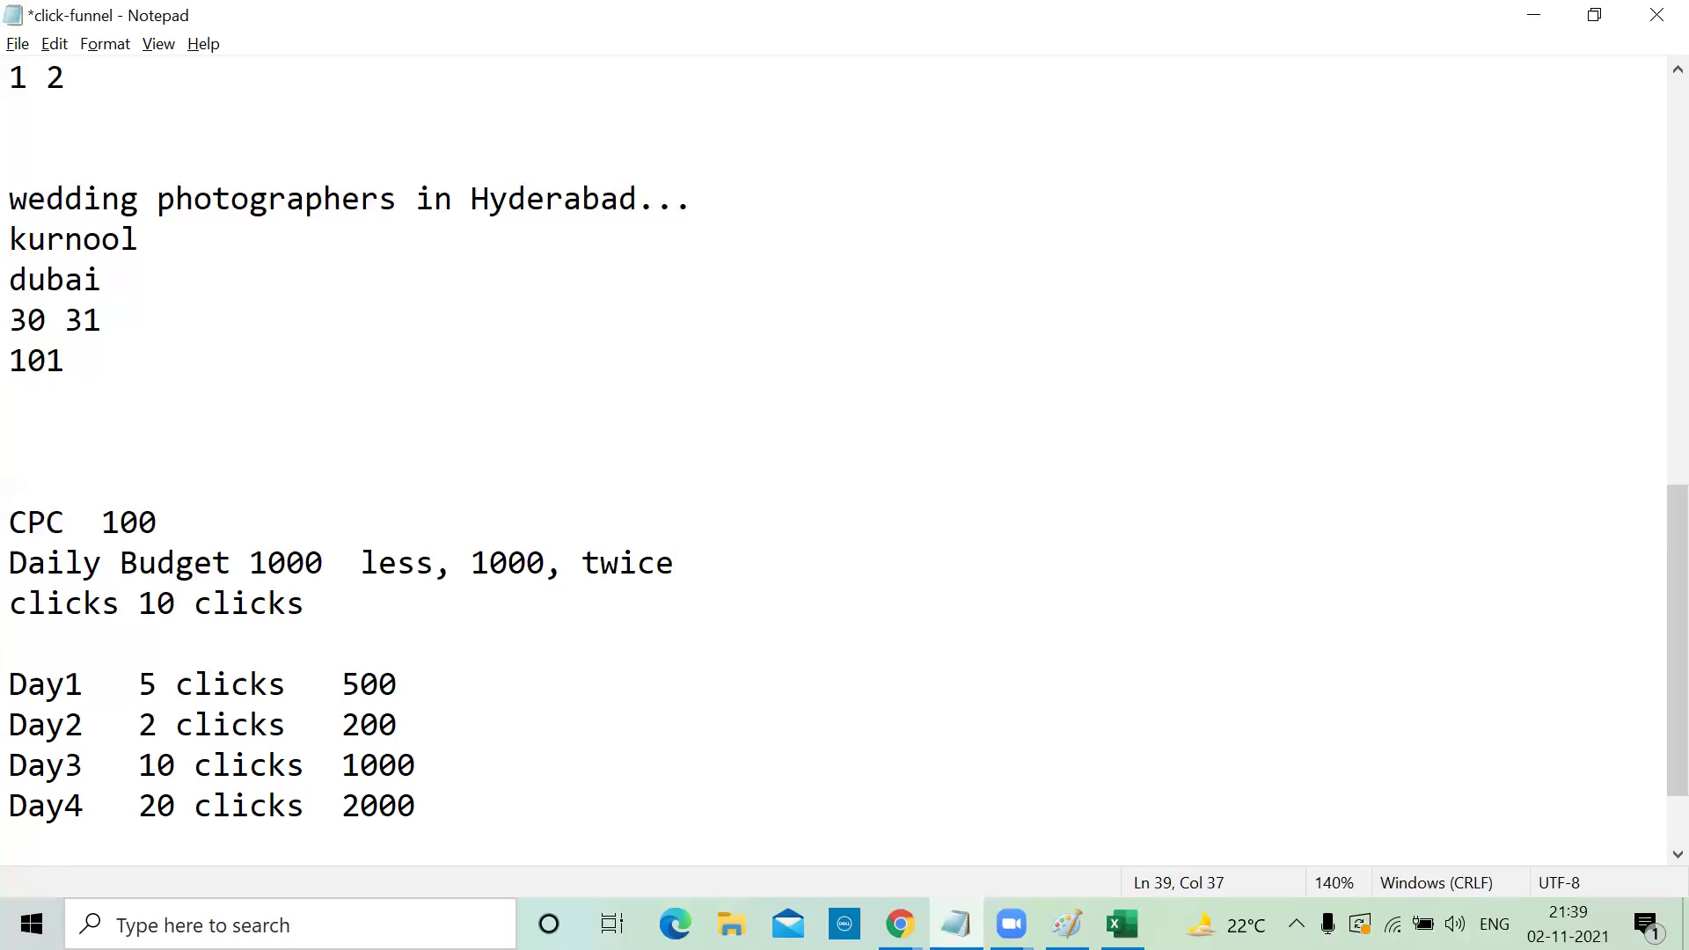
{"action": "left_click", "coordinate": [325, 554]}
{"action": "type", "text": "x30 = 30,000"}
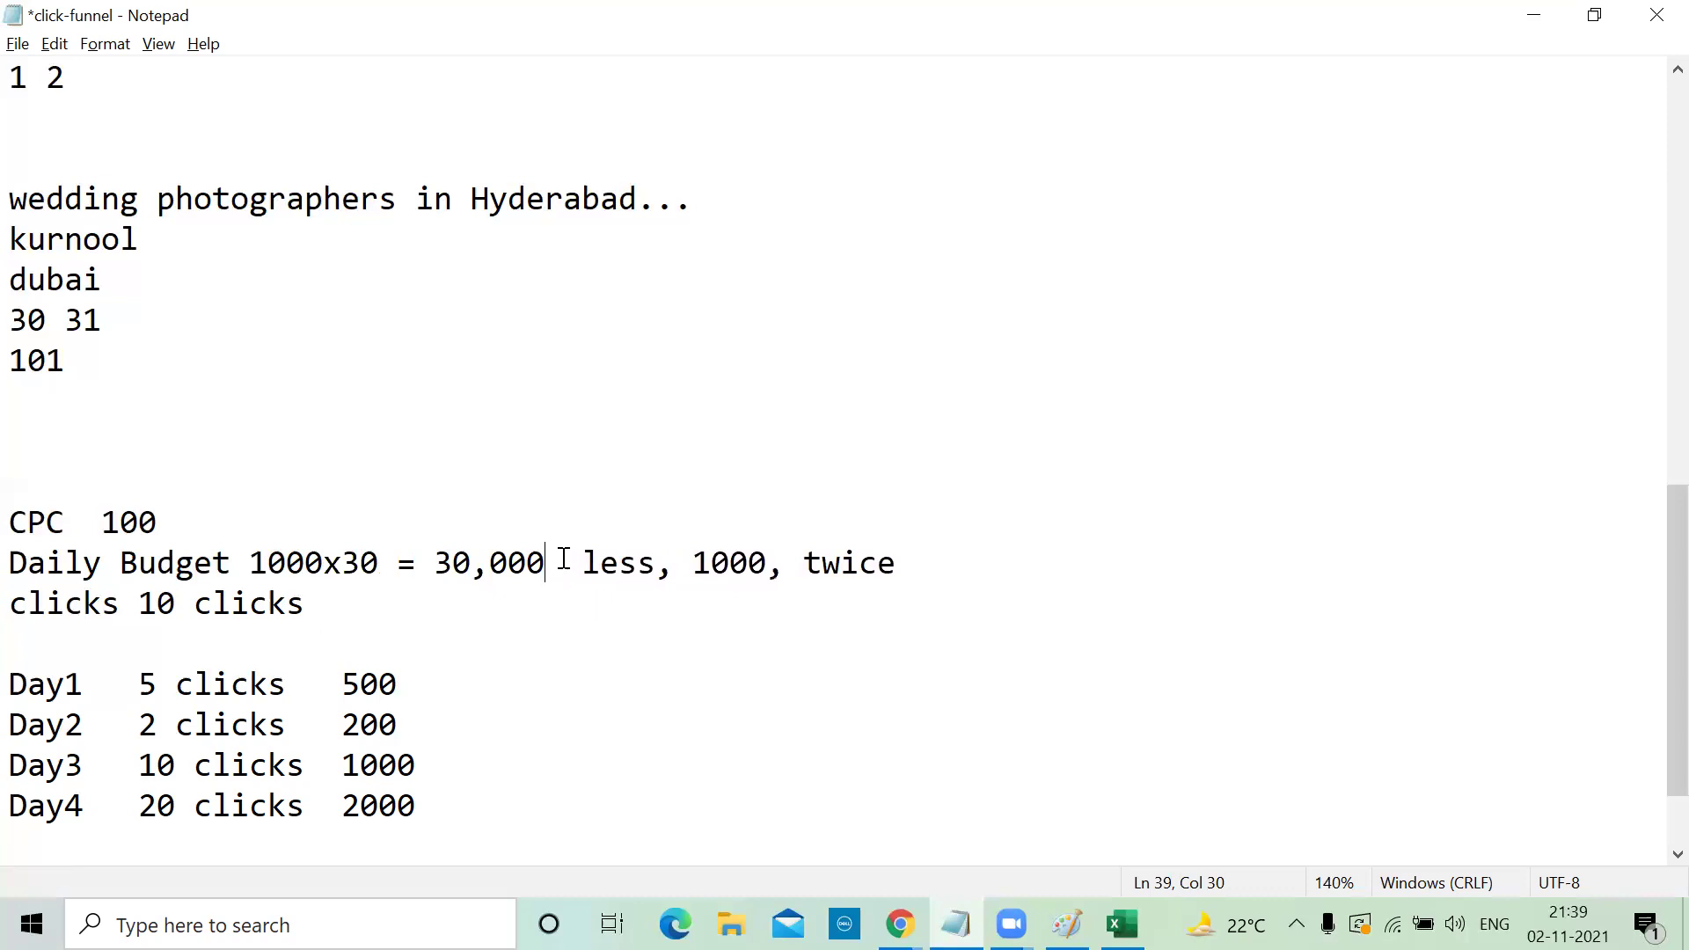
Add a 'Da3 30.............' line below Day4, then minimize the notes
{"action": "left_click", "coordinate": [422, 802]}
{"action": "key", "text": "Return"}
{"action": "type", "text": "Da3 30............."}
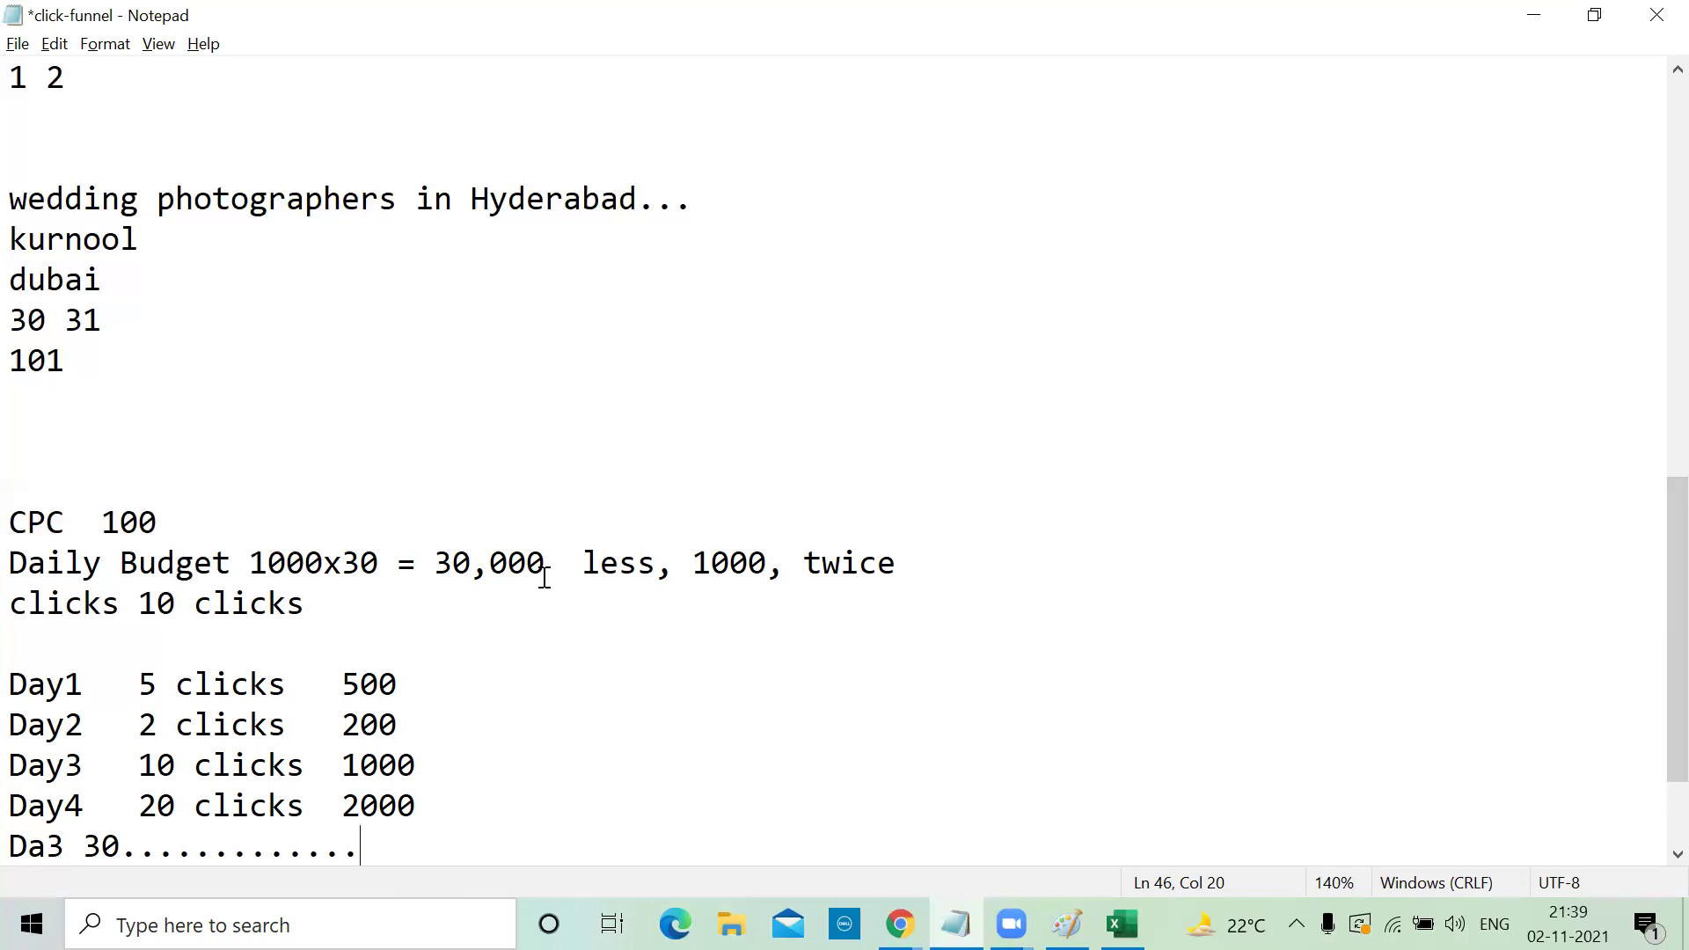
{"action": "scroll", "coordinate": [502, 724], "scroll_direction": "down", "scroll_amount": 2}
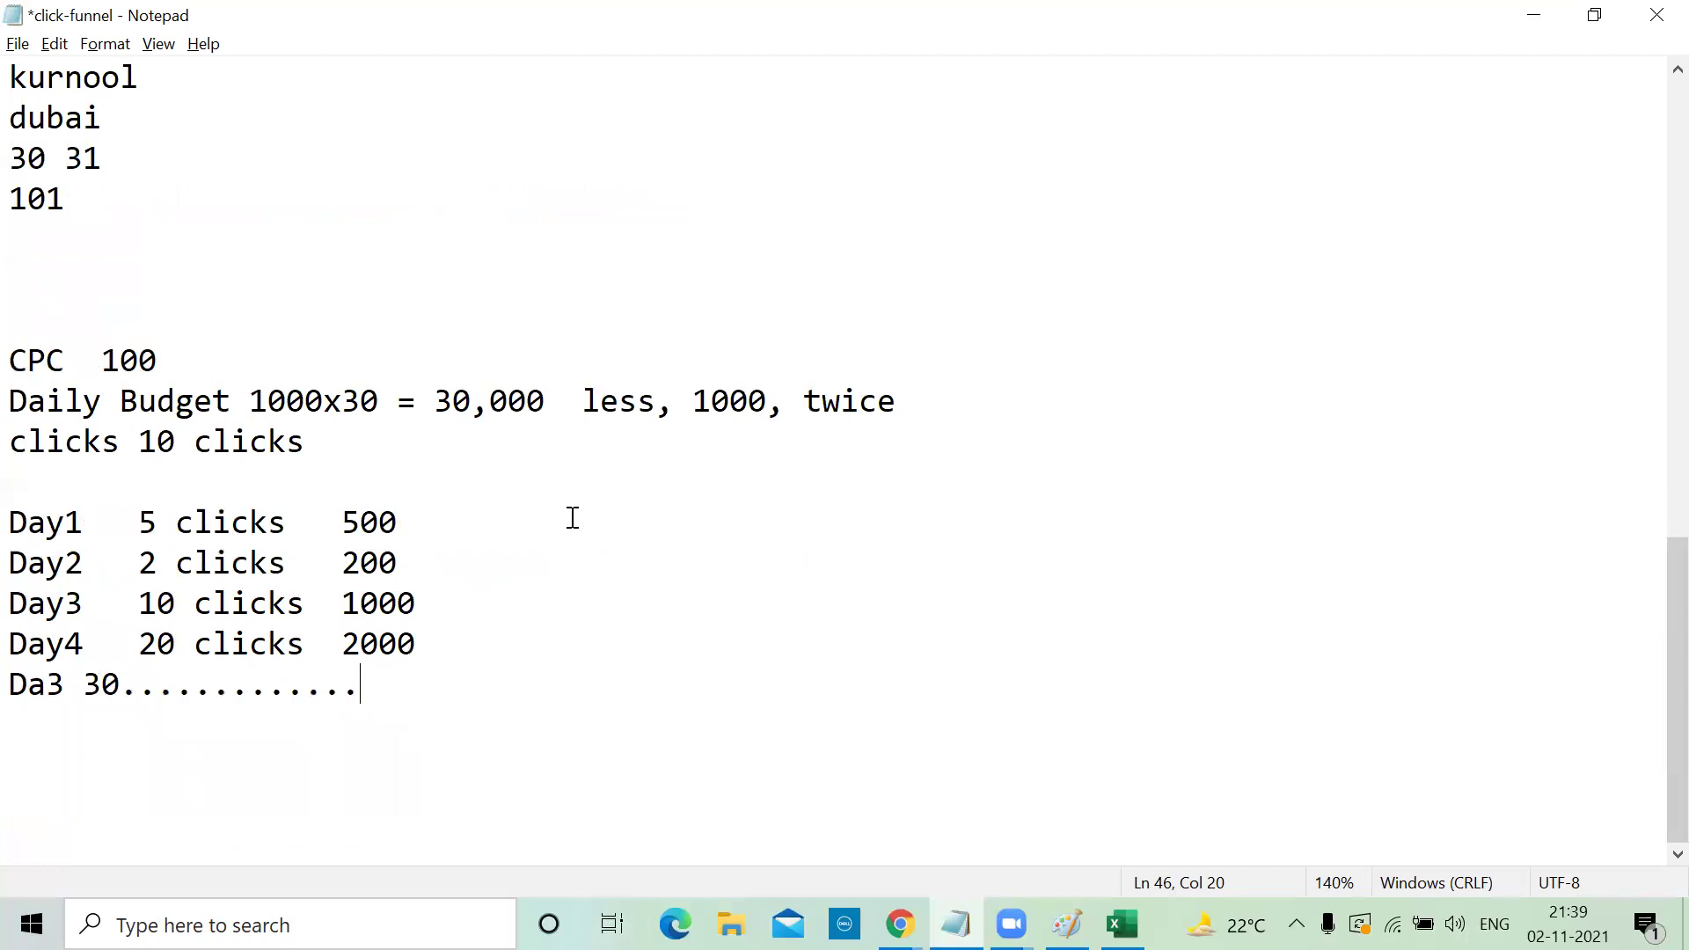
{"action": "left_click_drag", "start_coordinate": [417, 643], "coordinate": [343, 645]}
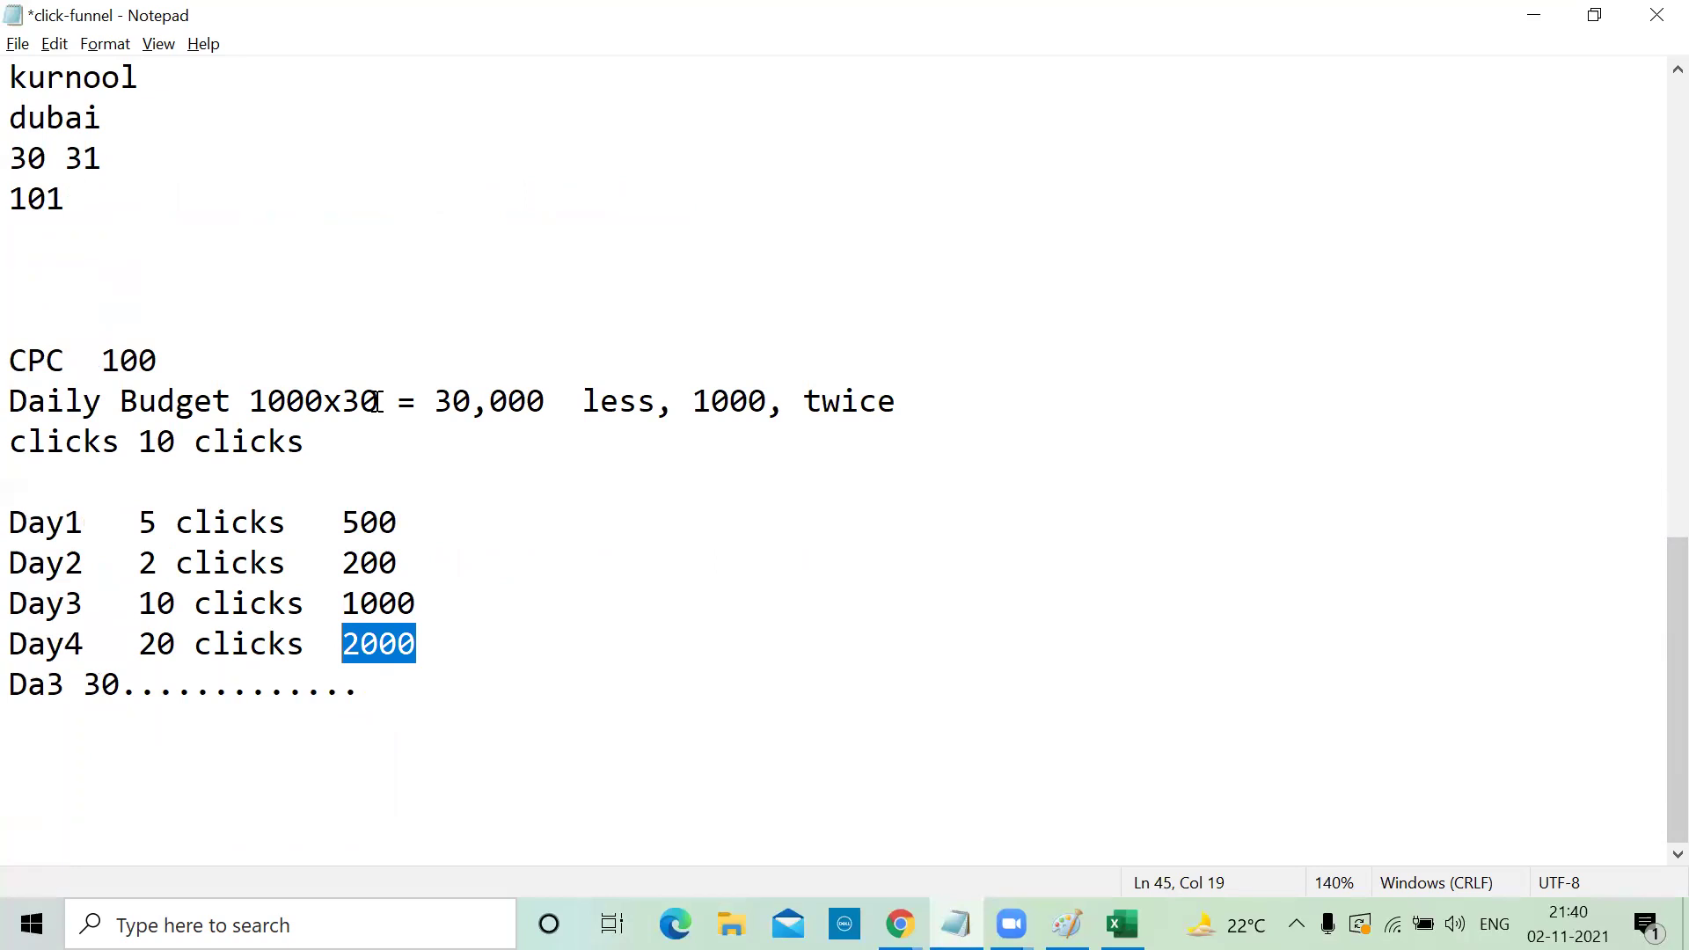
{"action": "left_click", "coordinate": [1528, 20]}
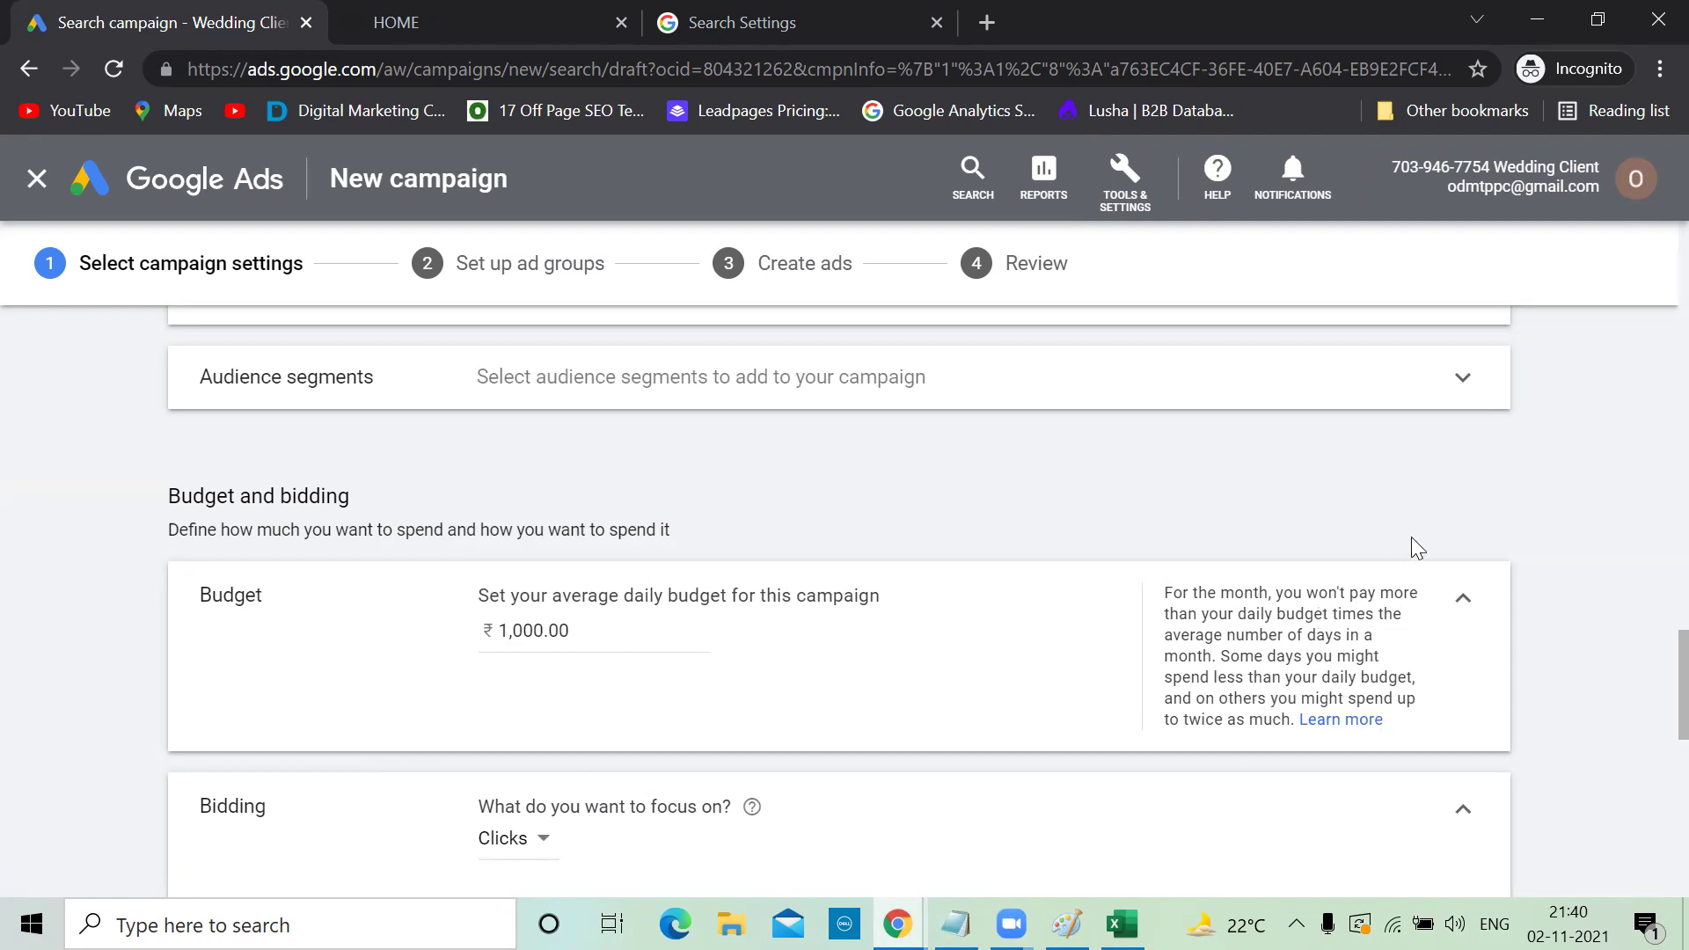
In Bidding, switch to 'Or, select a bid strategy directly' and show the bid strategy list
{"action": "scroll", "coordinate": [1418, 540], "scroll_direction": "down", "scroll_amount": 3}
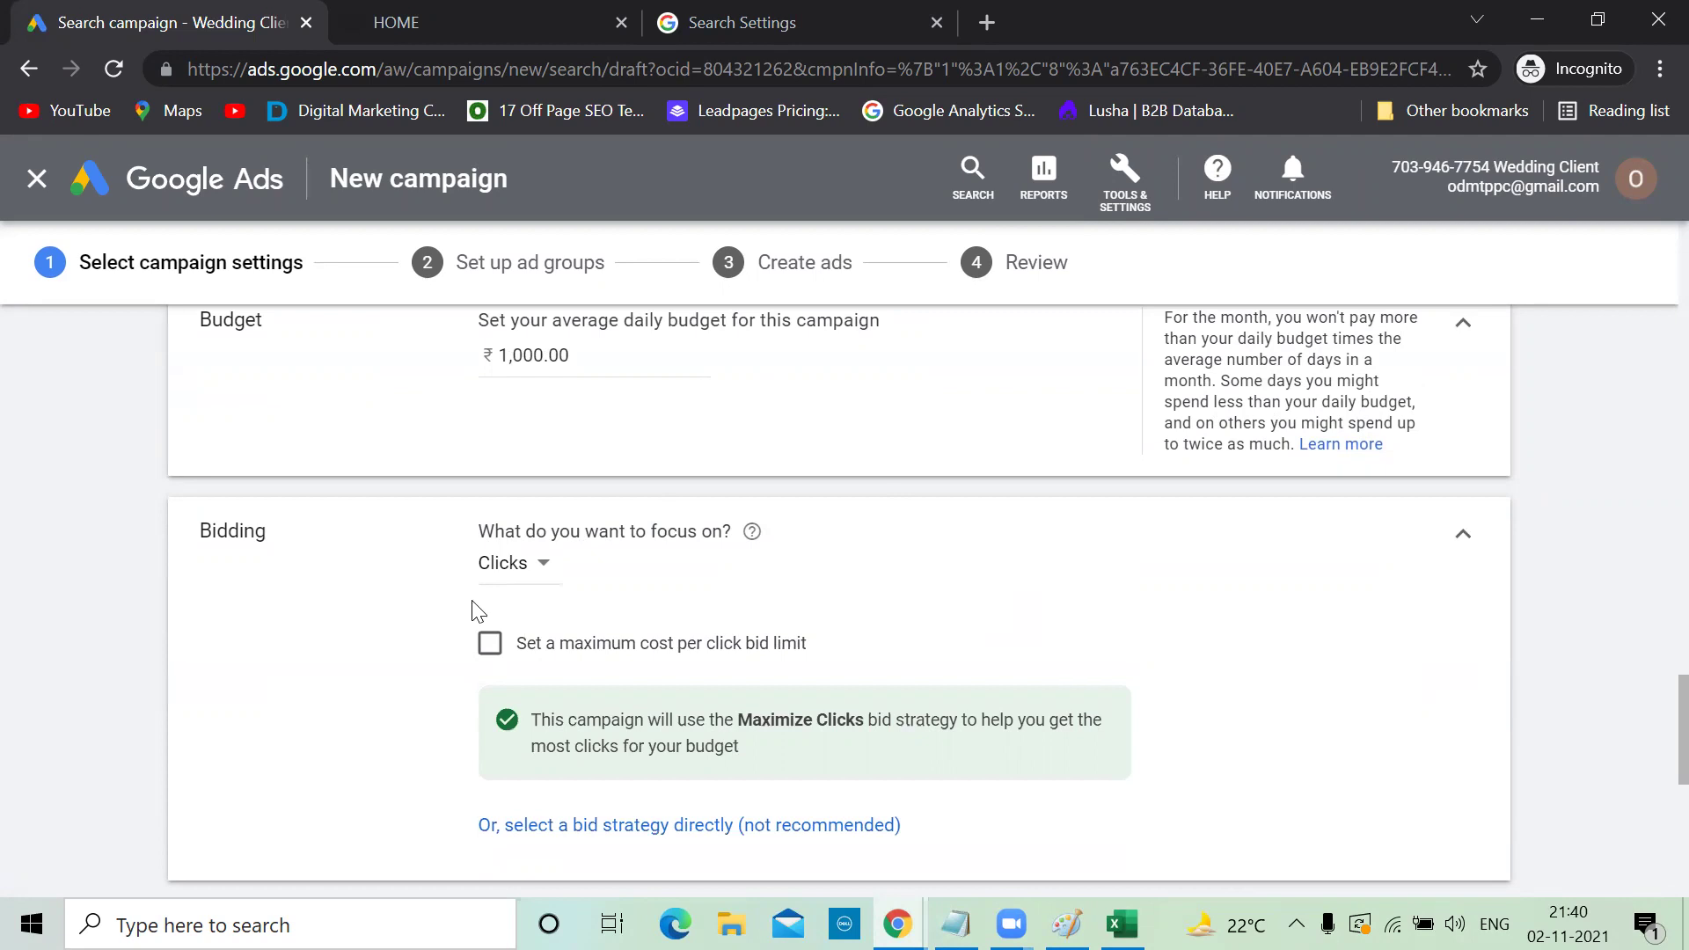
{"action": "scroll", "coordinate": [645, 594], "scroll_direction": "down", "scroll_amount": 1}
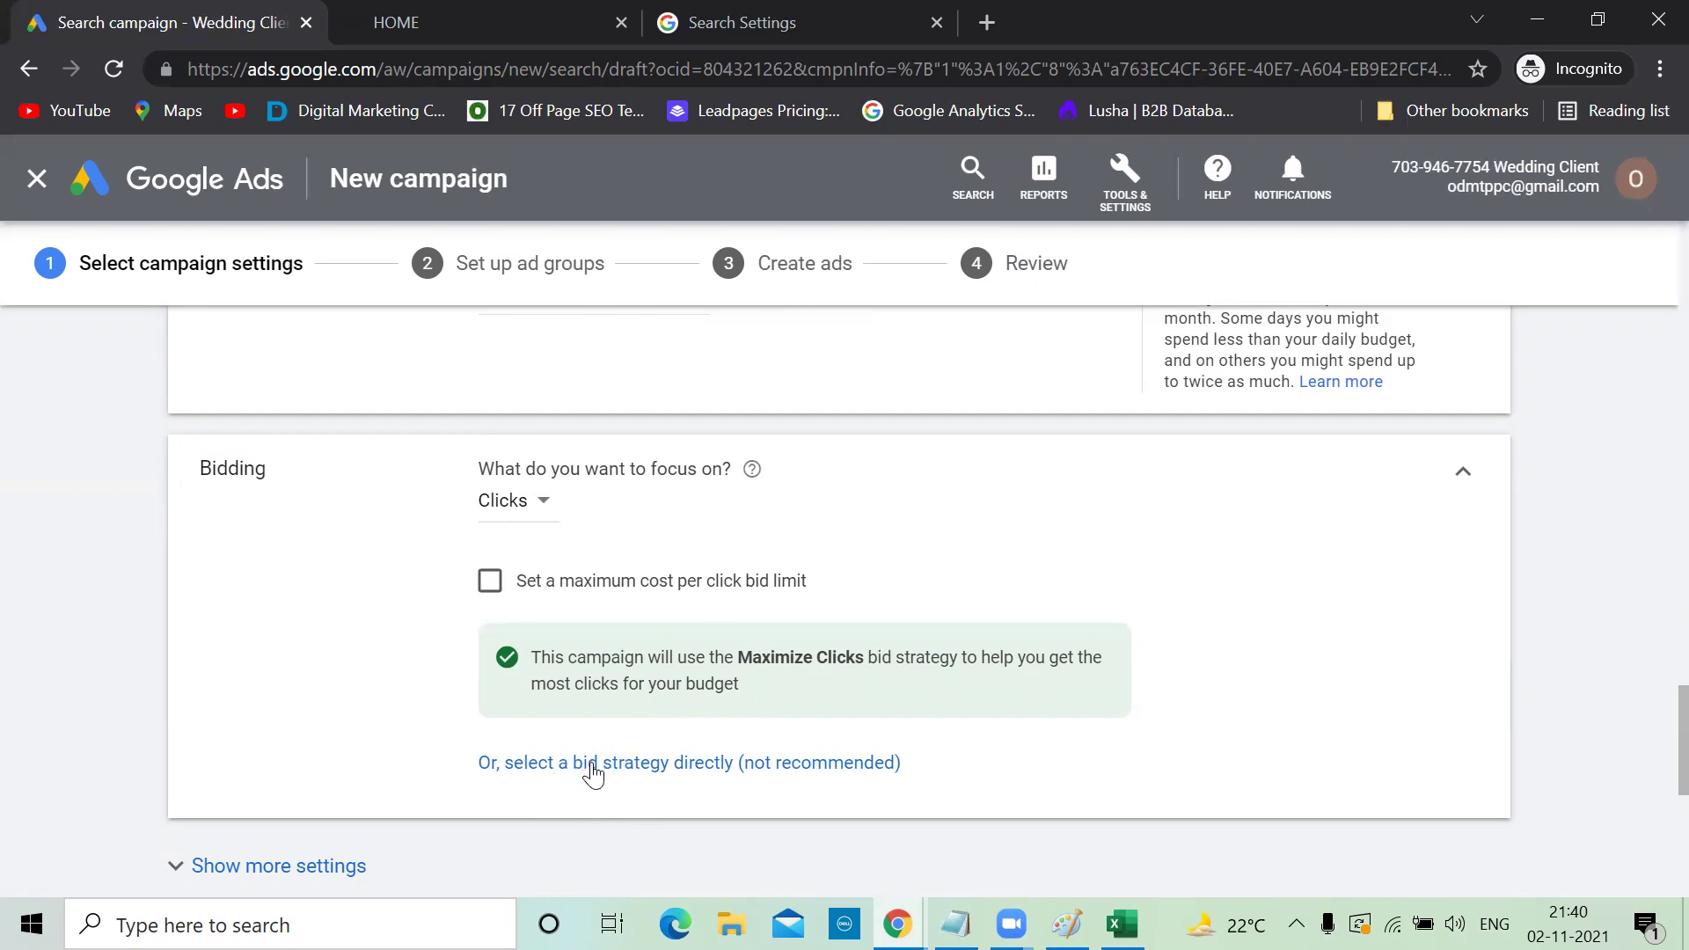
{"action": "left_click", "coordinate": [593, 762]}
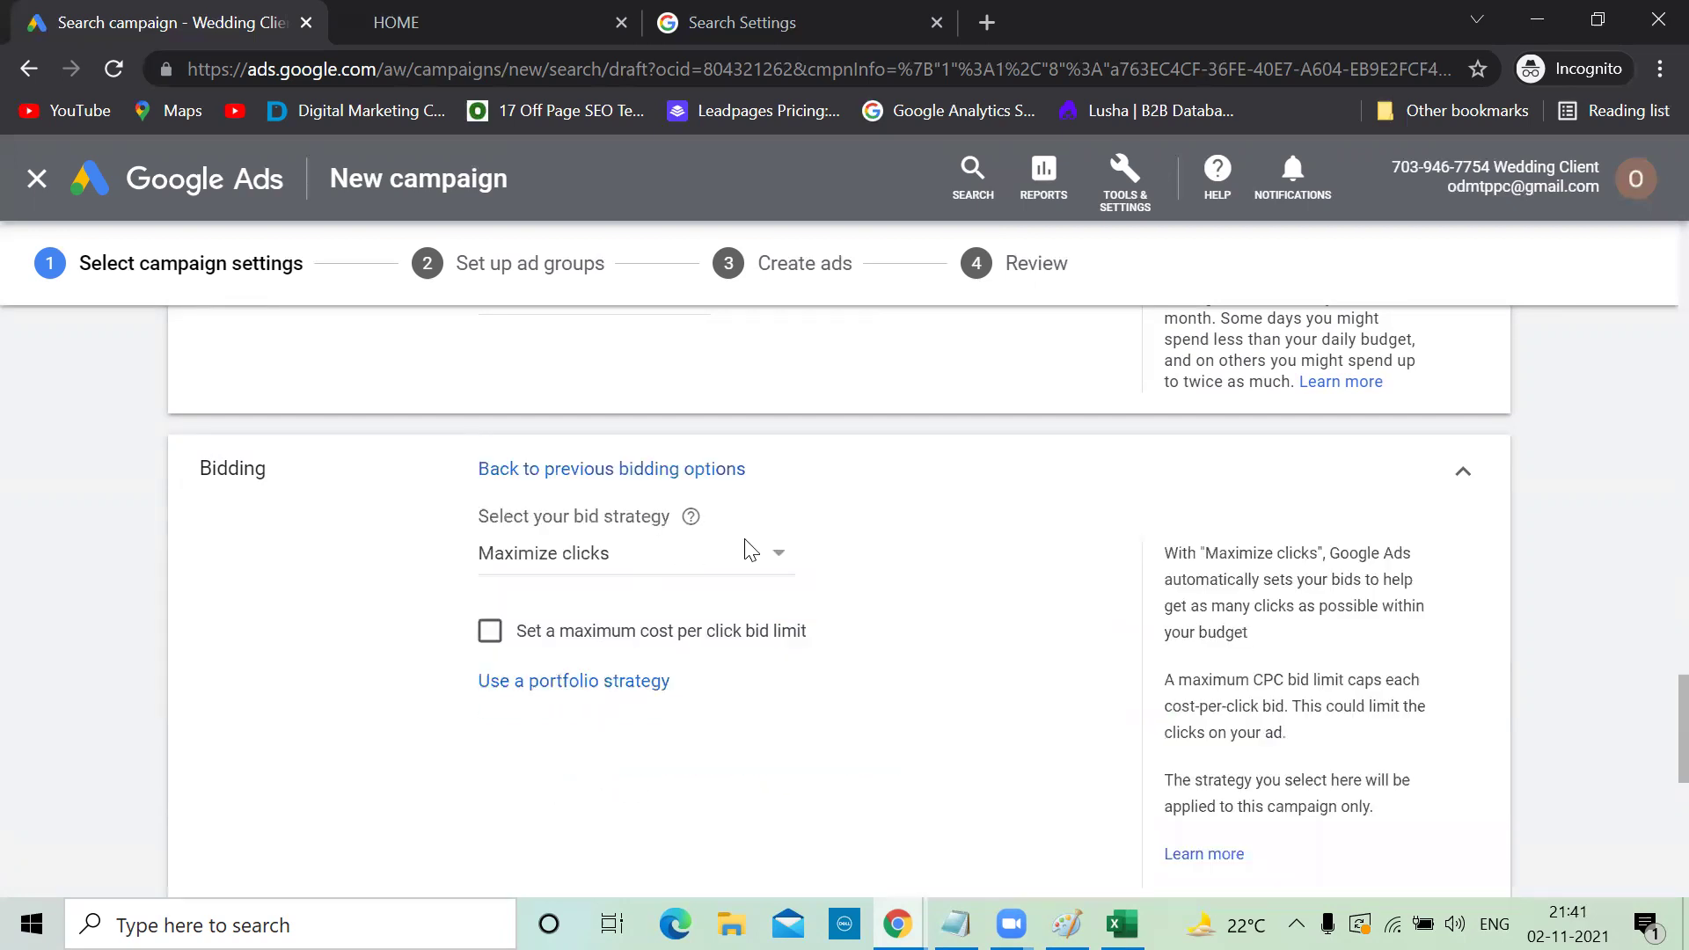
{"action": "left_click", "coordinate": [773, 557]}
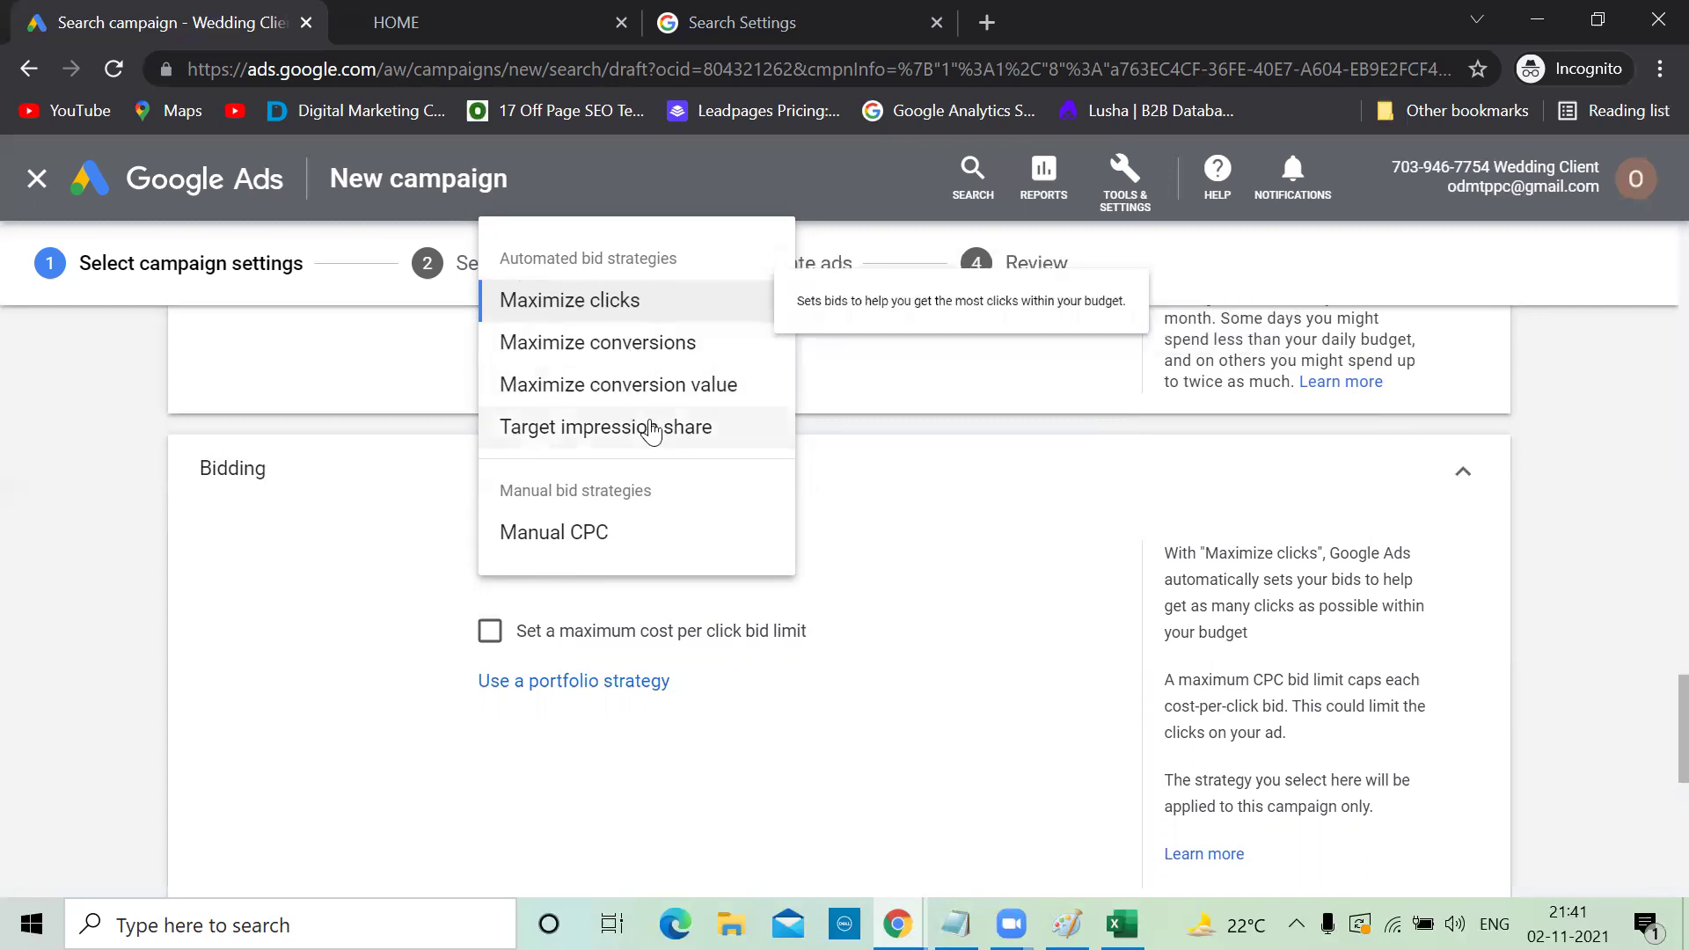
Keep Maximize clicks, enable a maximum cost-per-click bid limit, and bring up the Keyword Stats spreadsheet
{"action": "left_click", "coordinate": [610, 299]}
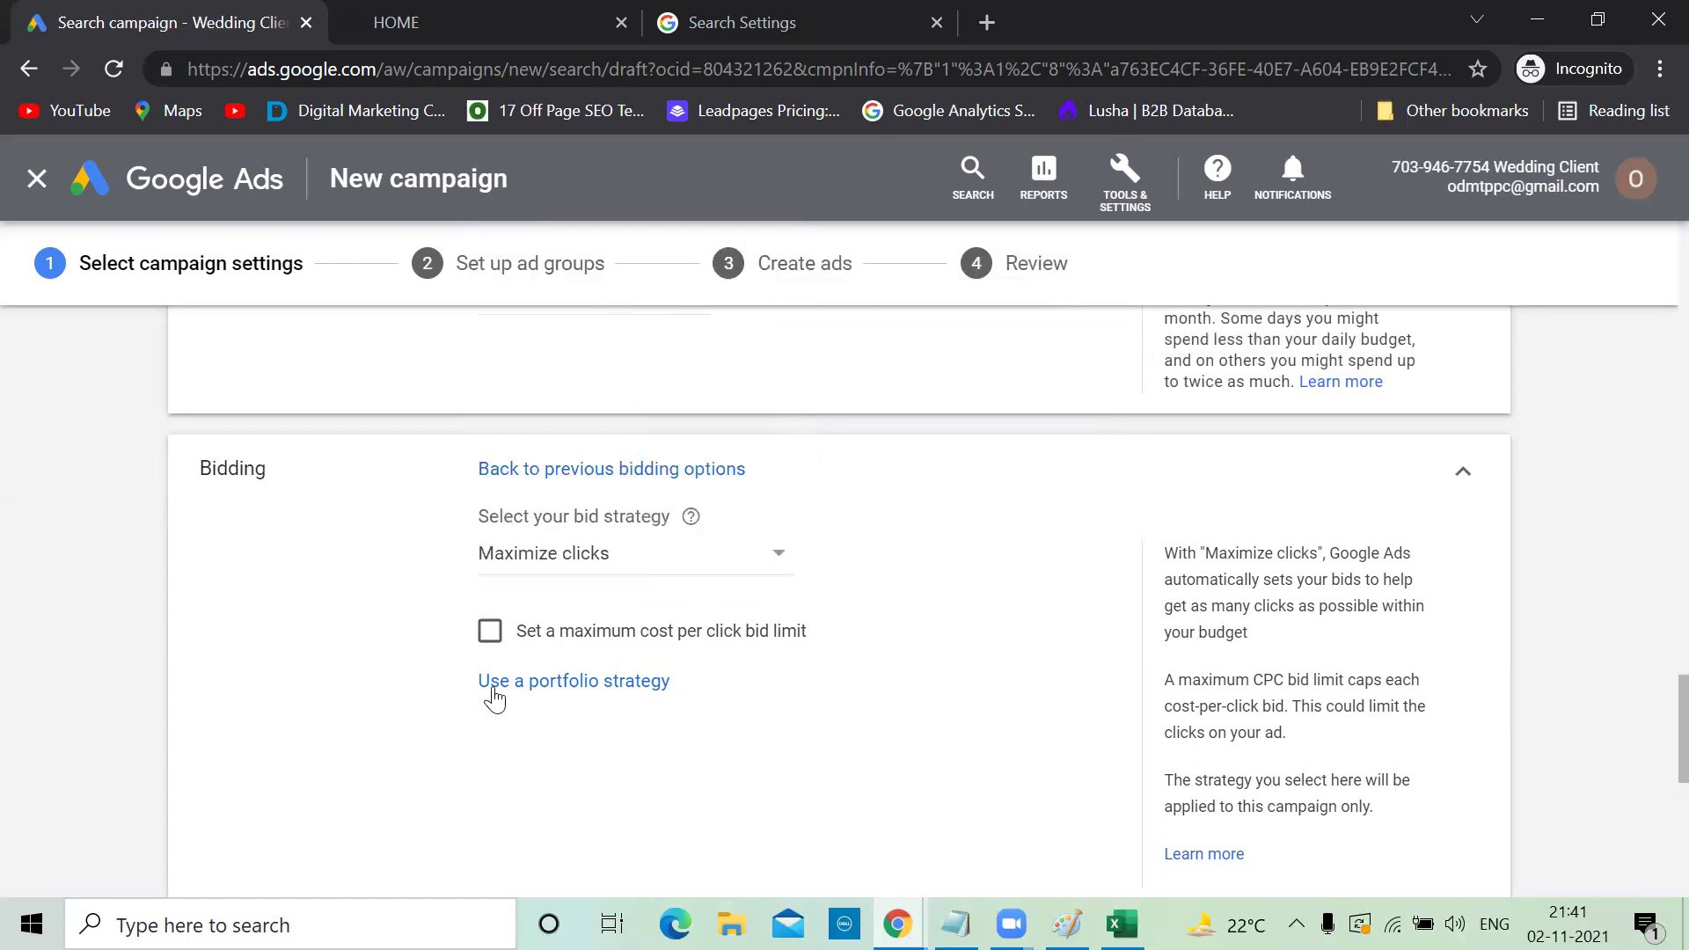
{"action": "left_click", "coordinate": [489, 631]}
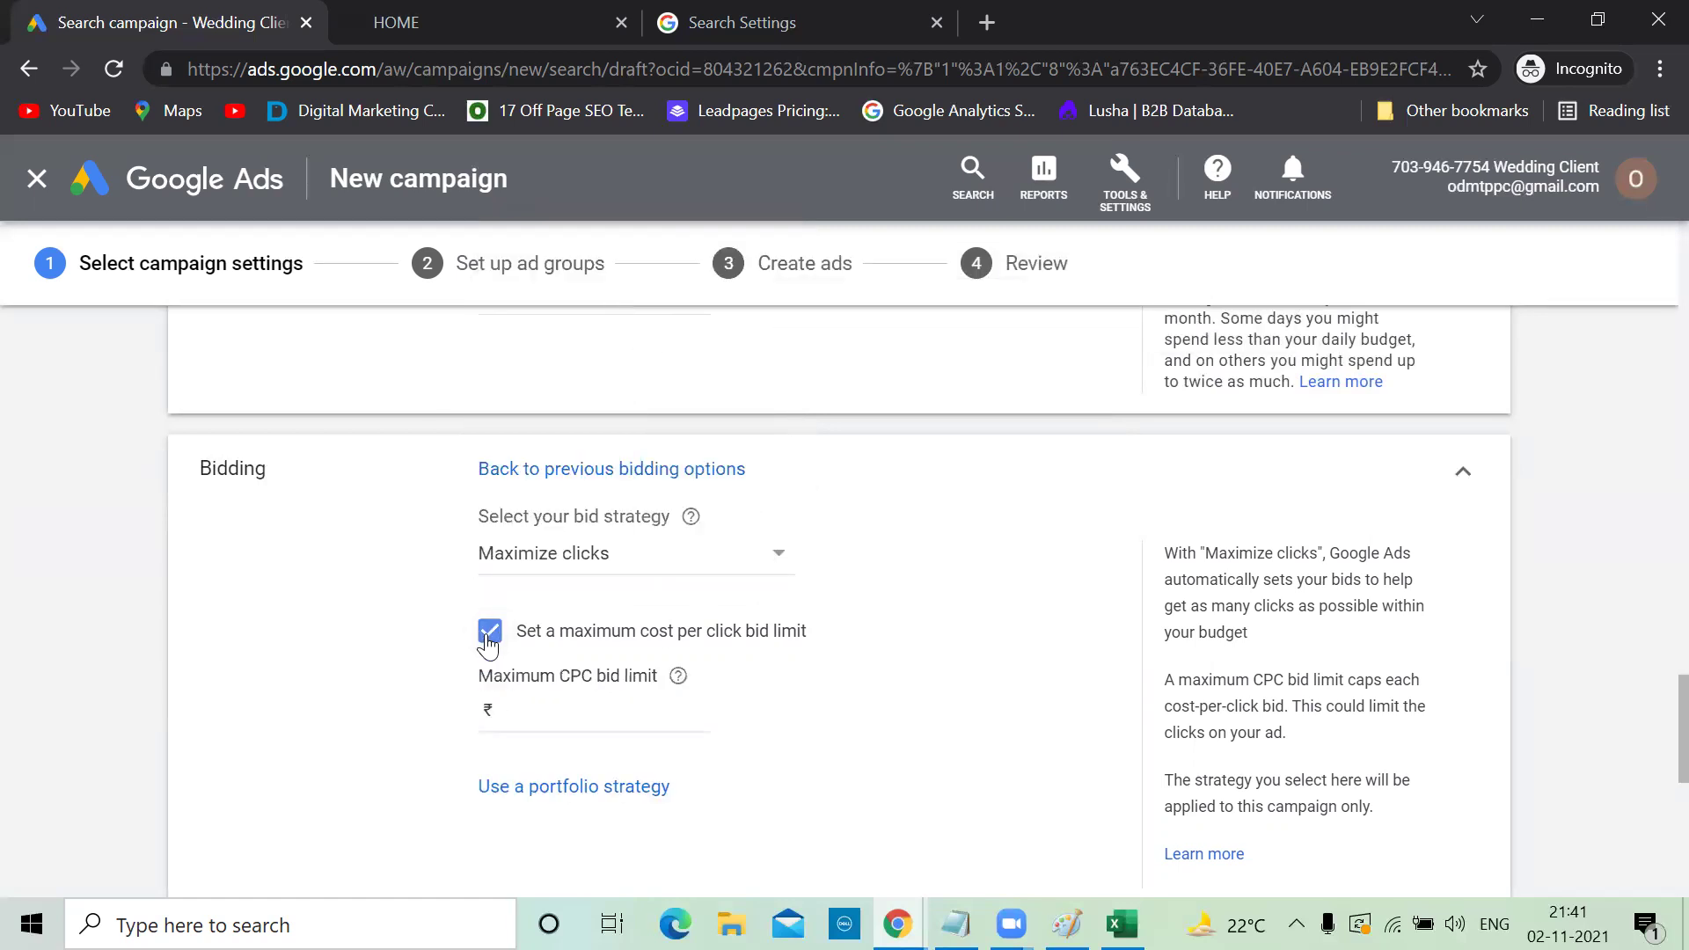
{"action": "left_click", "coordinate": [522, 704]}
{"action": "scroll", "coordinate": [620, 709], "scroll_direction": "down", "scroll_amount": 1}
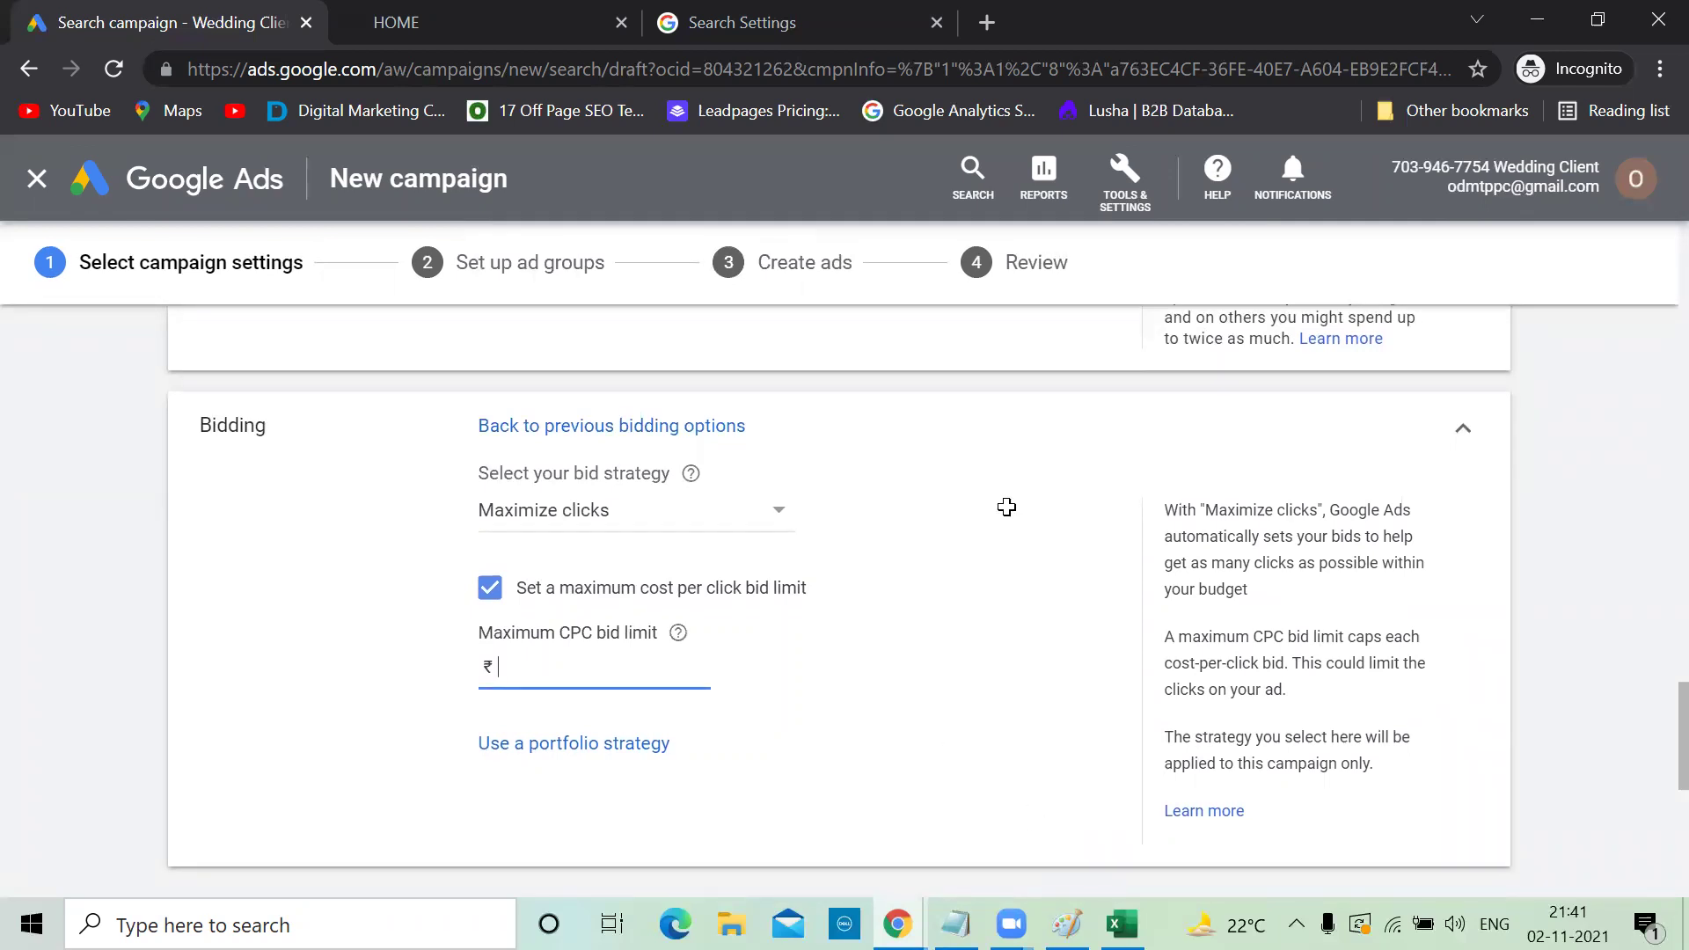
{"action": "key", "text": "alt+Tab"}
{"action": "left_click_drag", "start_coordinate": [1094, 851], "coordinate": [950, 642]}
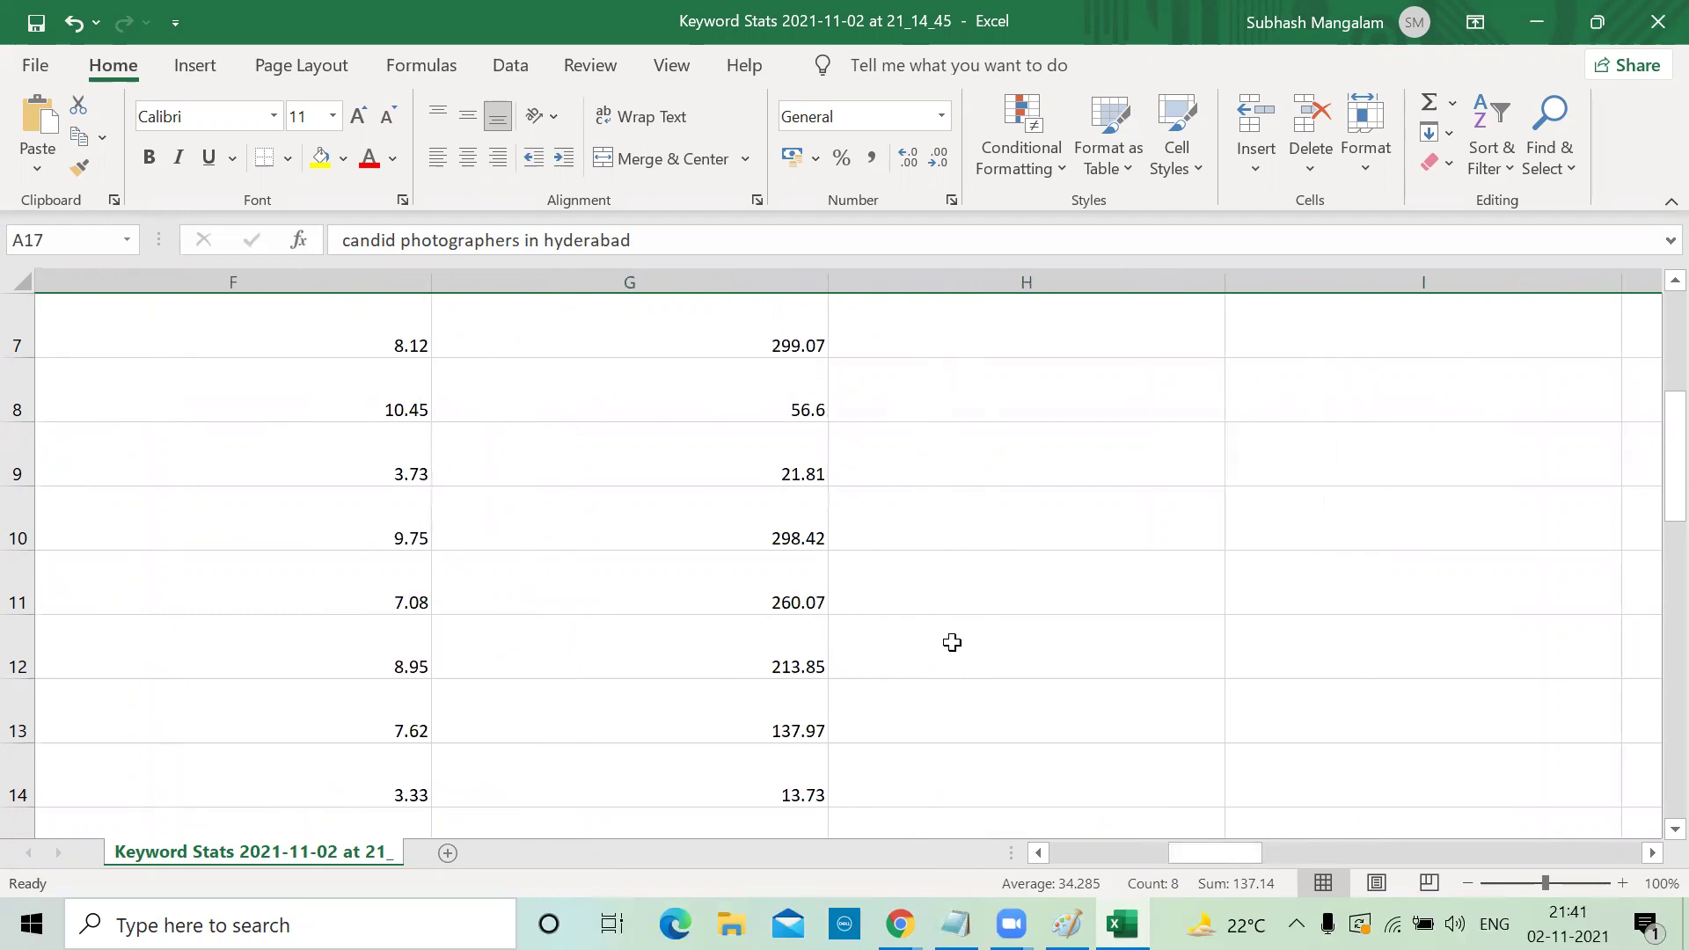
Review the Excel top-of-page bid ranges, then set the Google Ads maximum CPC bid limit to ₹100
{"action": "scroll", "coordinate": [829, 601], "scroll_direction": "up", "scroll_amount": 2}
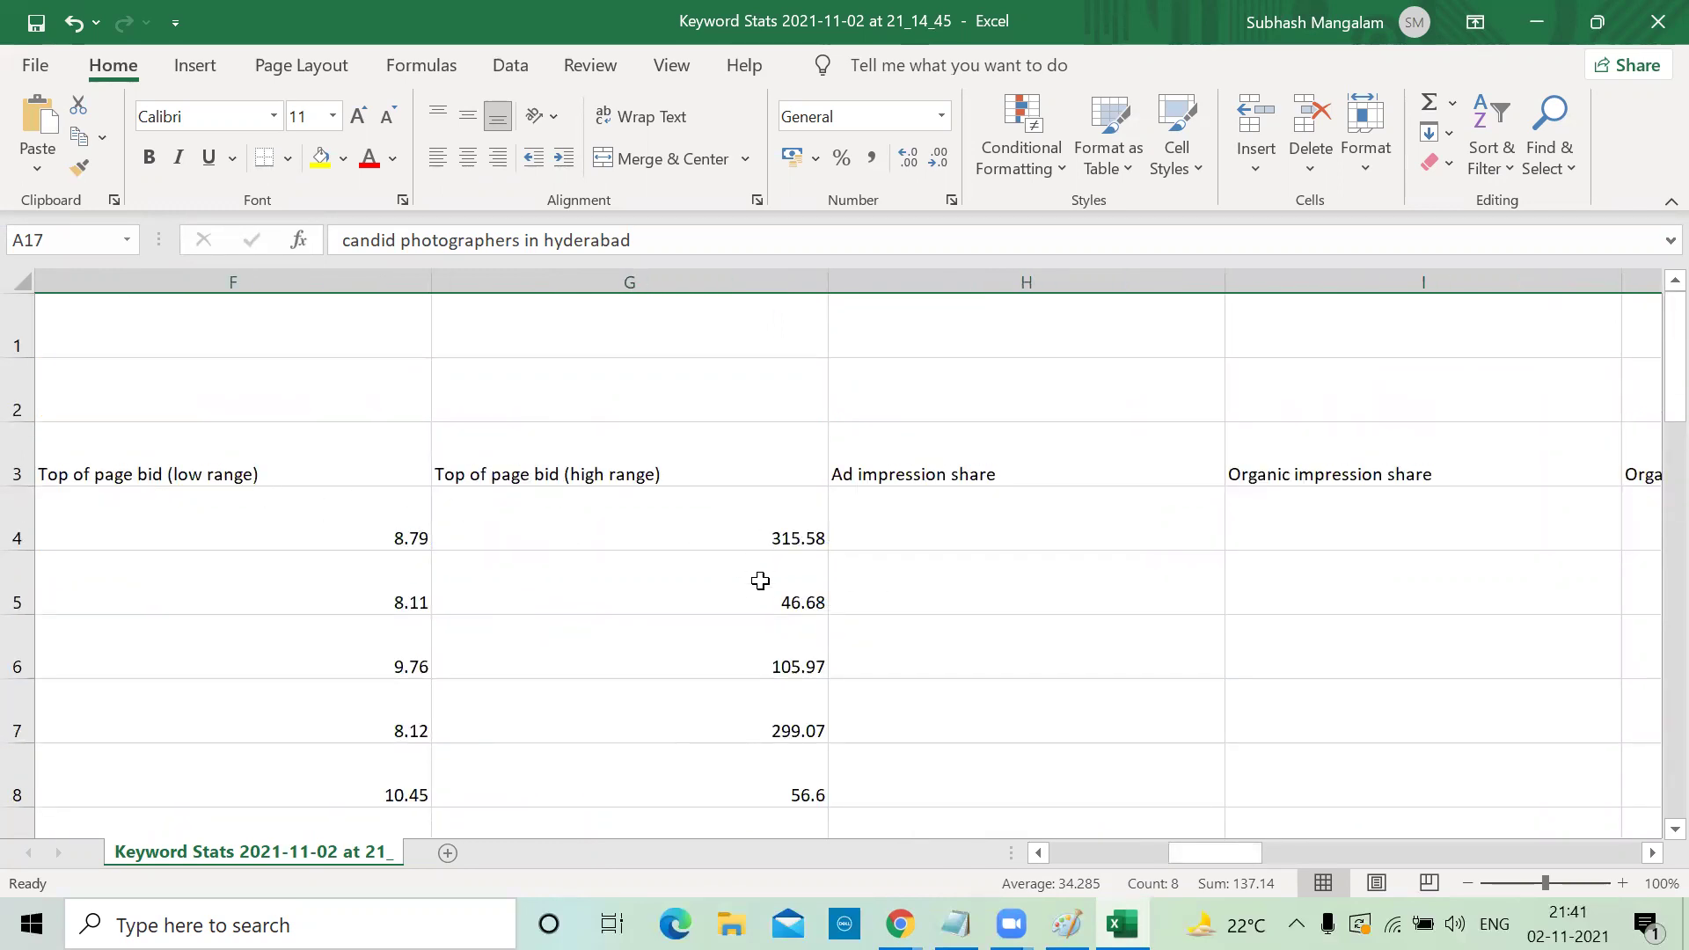
{"action": "scroll", "coordinate": [758, 655], "scroll_direction": "down", "scroll_amount": 2}
{"action": "scroll", "coordinate": [758, 655], "scroll_direction": "down", "scroll_amount": 4}
{"action": "scroll", "coordinate": [759, 655], "scroll_direction": "up", "scroll_amount": 2}
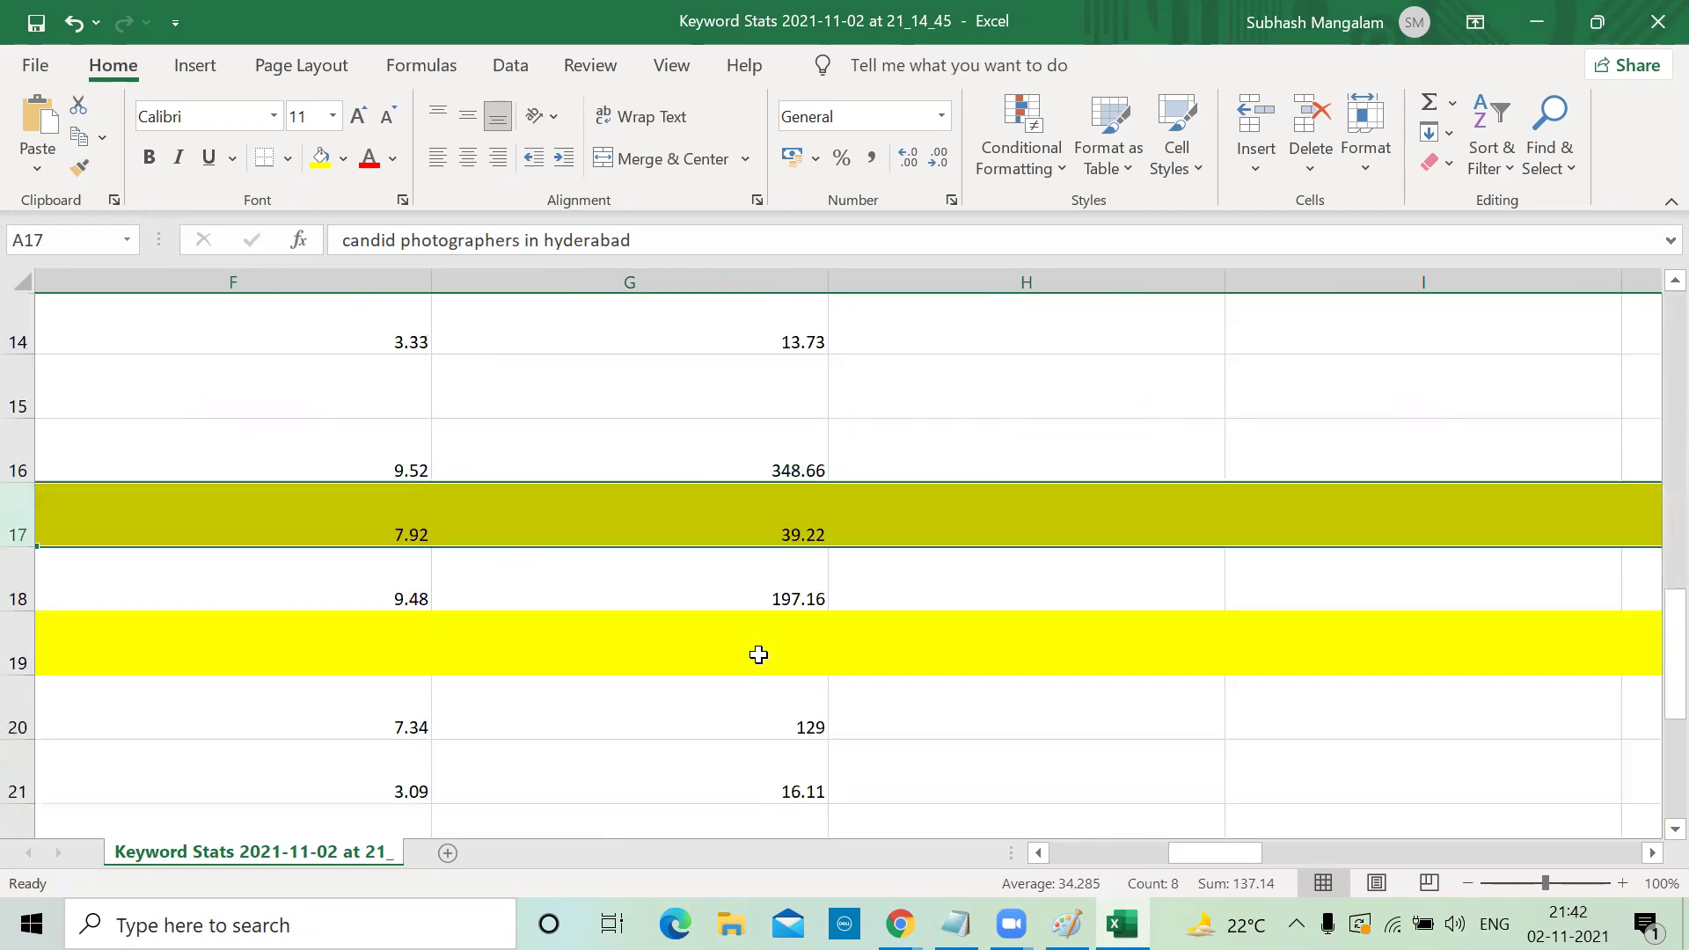
{"action": "scroll", "coordinate": [758, 656], "scroll_direction": "up", "scroll_amount": 4}
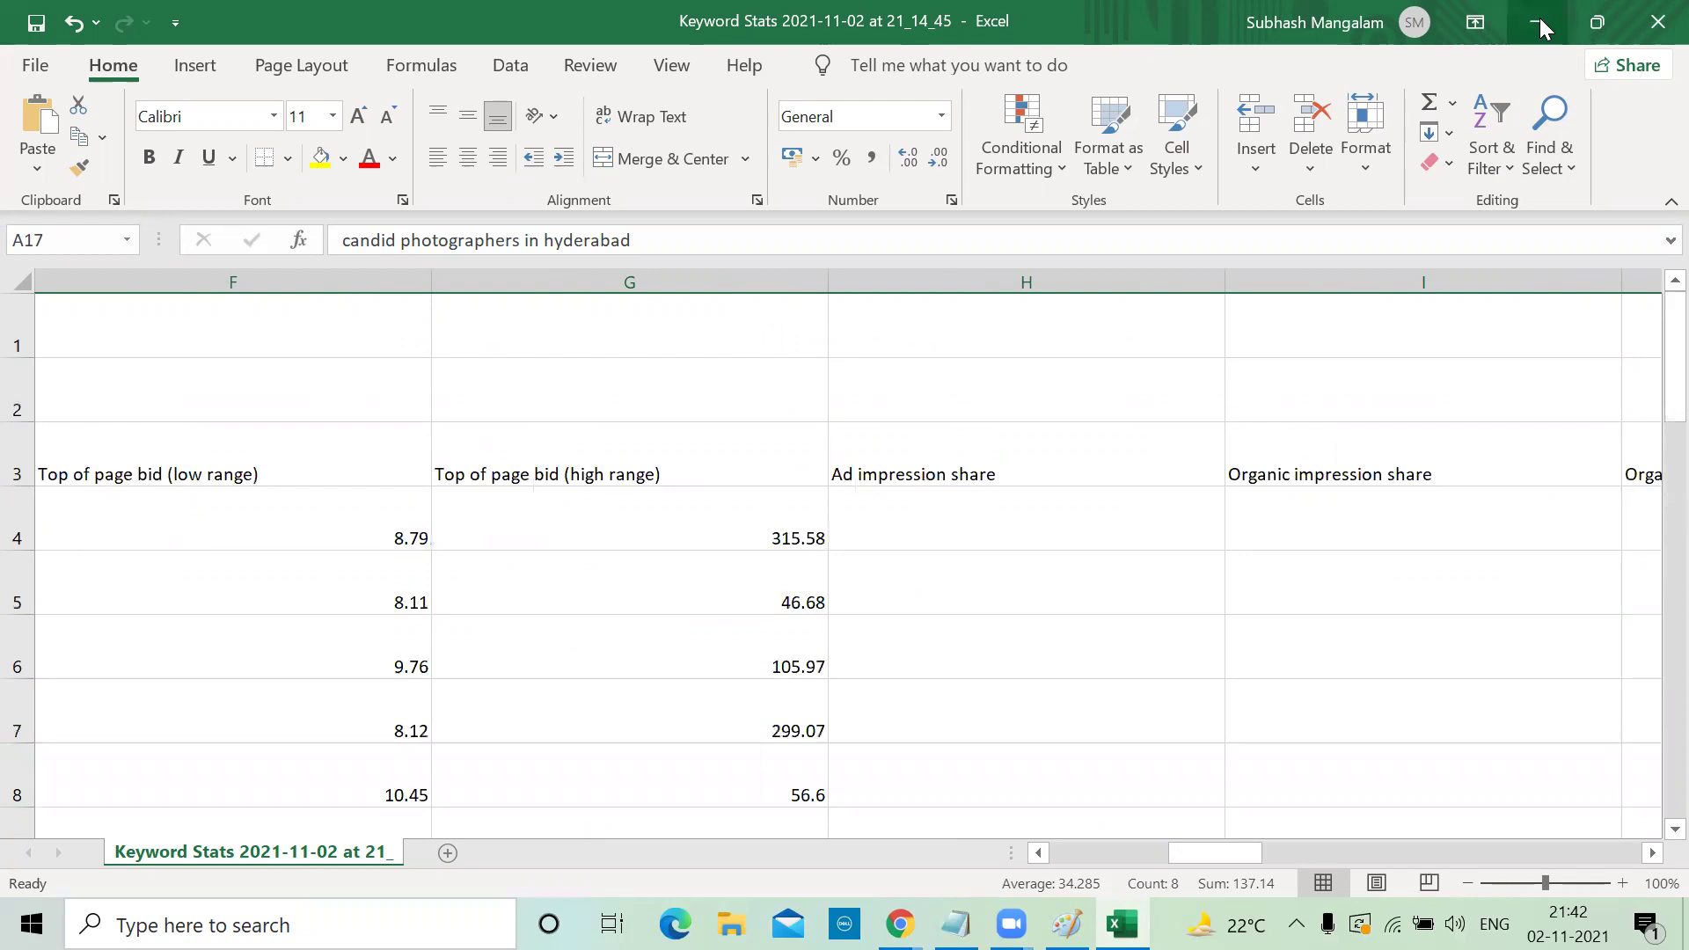
{"action": "left_click", "coordinate": [1540, 28]}
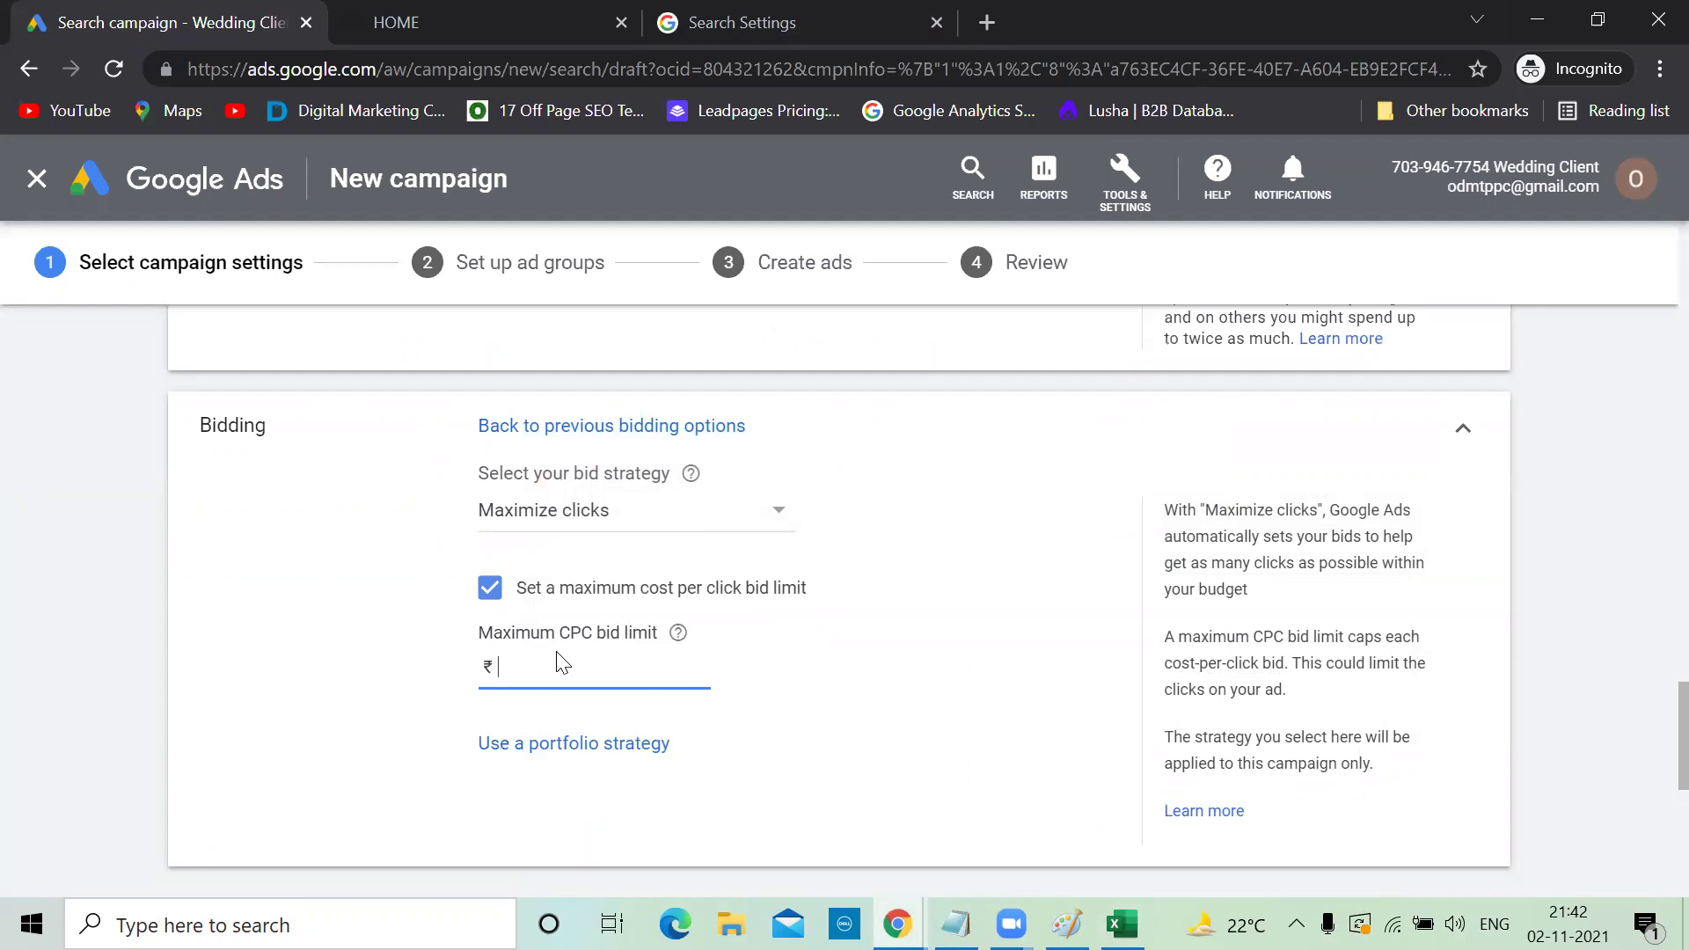
{"action": "type", "text": "100"}
In Notepad, add lines 'max cpc = 100', '1 2 3 100', '20 21' and '90 91' below Da3
{"action": "key", "text": "alt+Tab"}
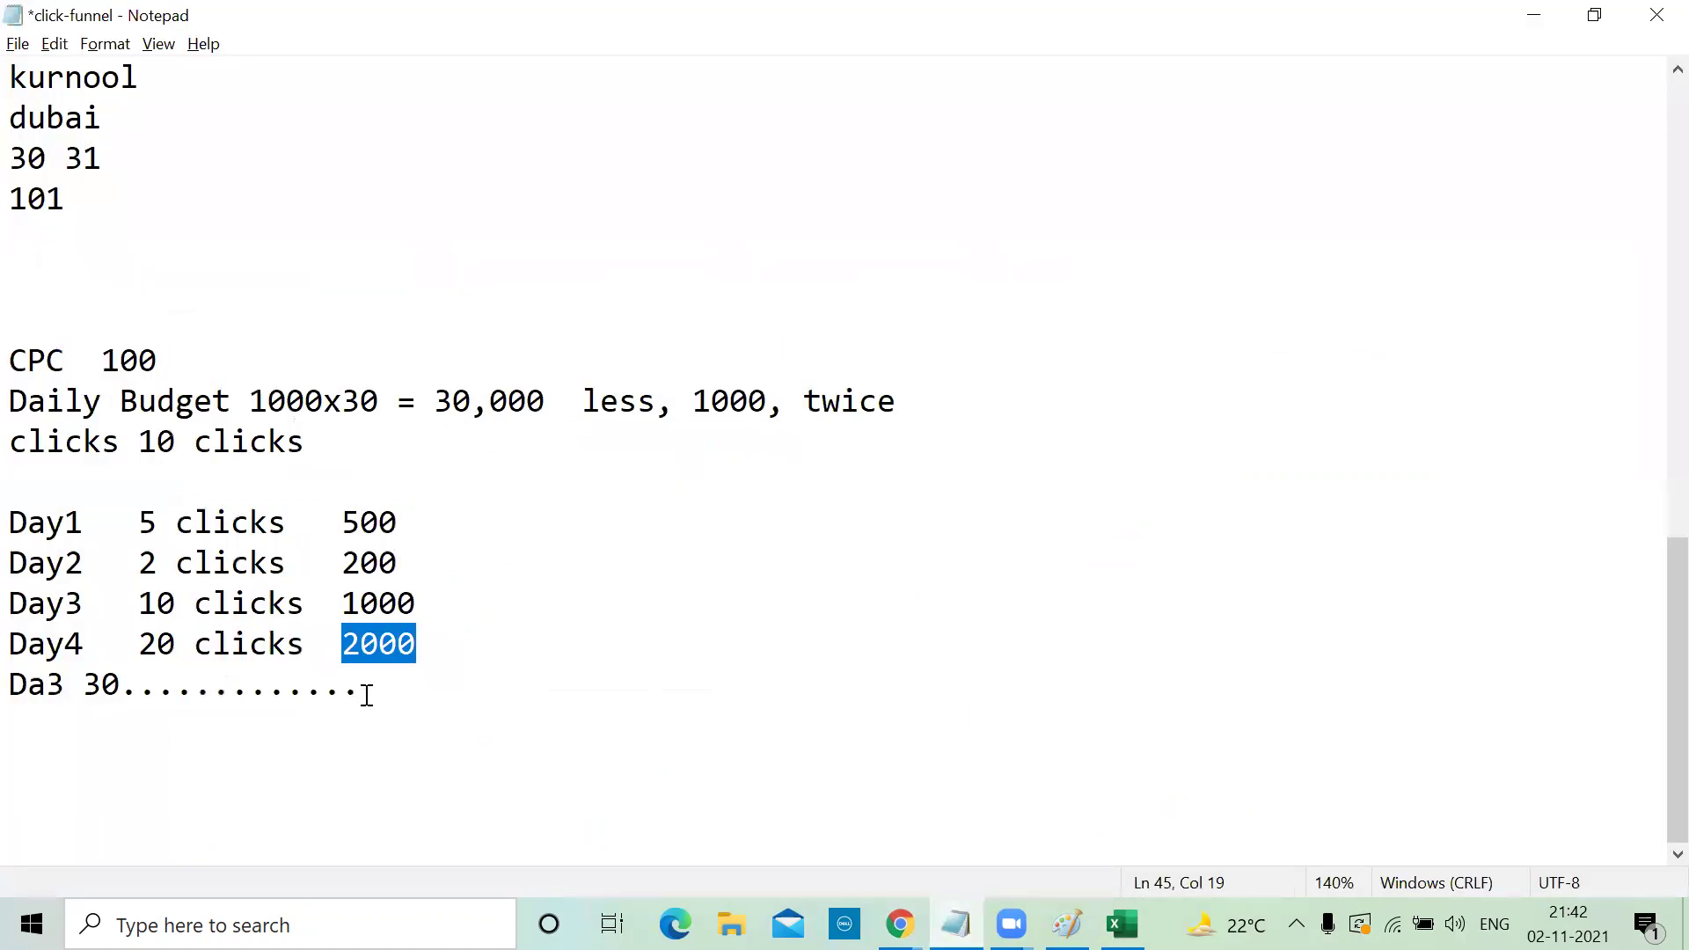
{"action": "left_click", "coordinate": [431, 685]}
{"action": "key", "text": "Return"}
{"action": "key", "text": "Return"}
{"action": "type", "text": "max cp"}
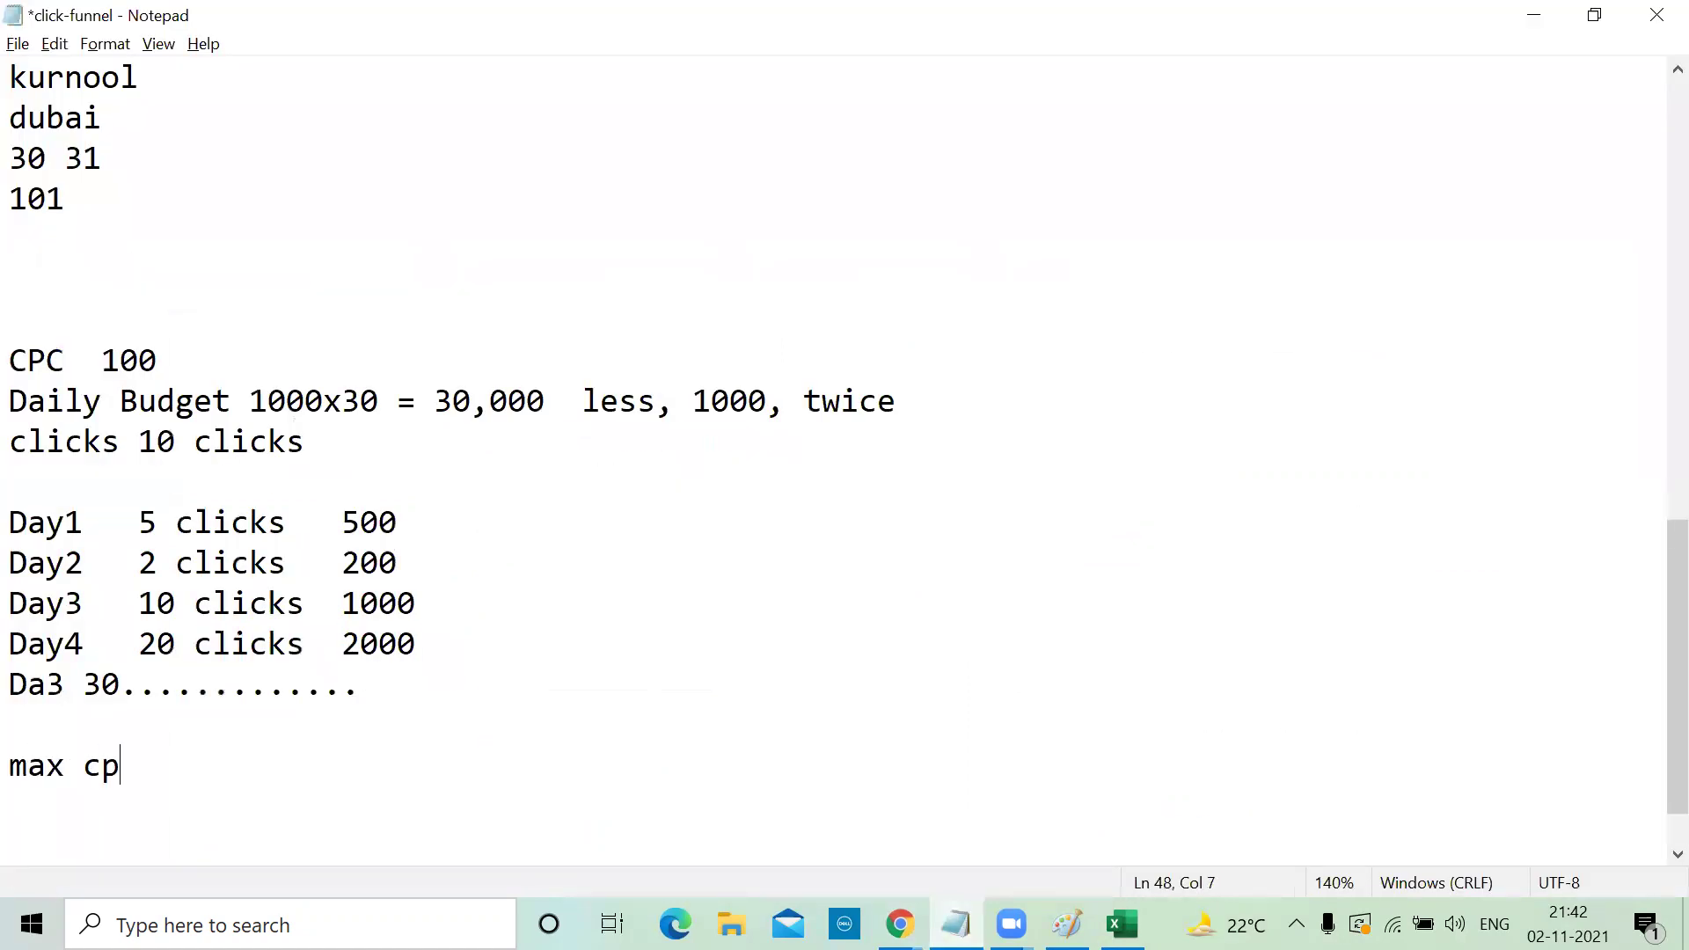
{"action": "type", "text": "c = 100"}
{"action": "key", "text": "Return"}
{"action": "type", "text": "1"}
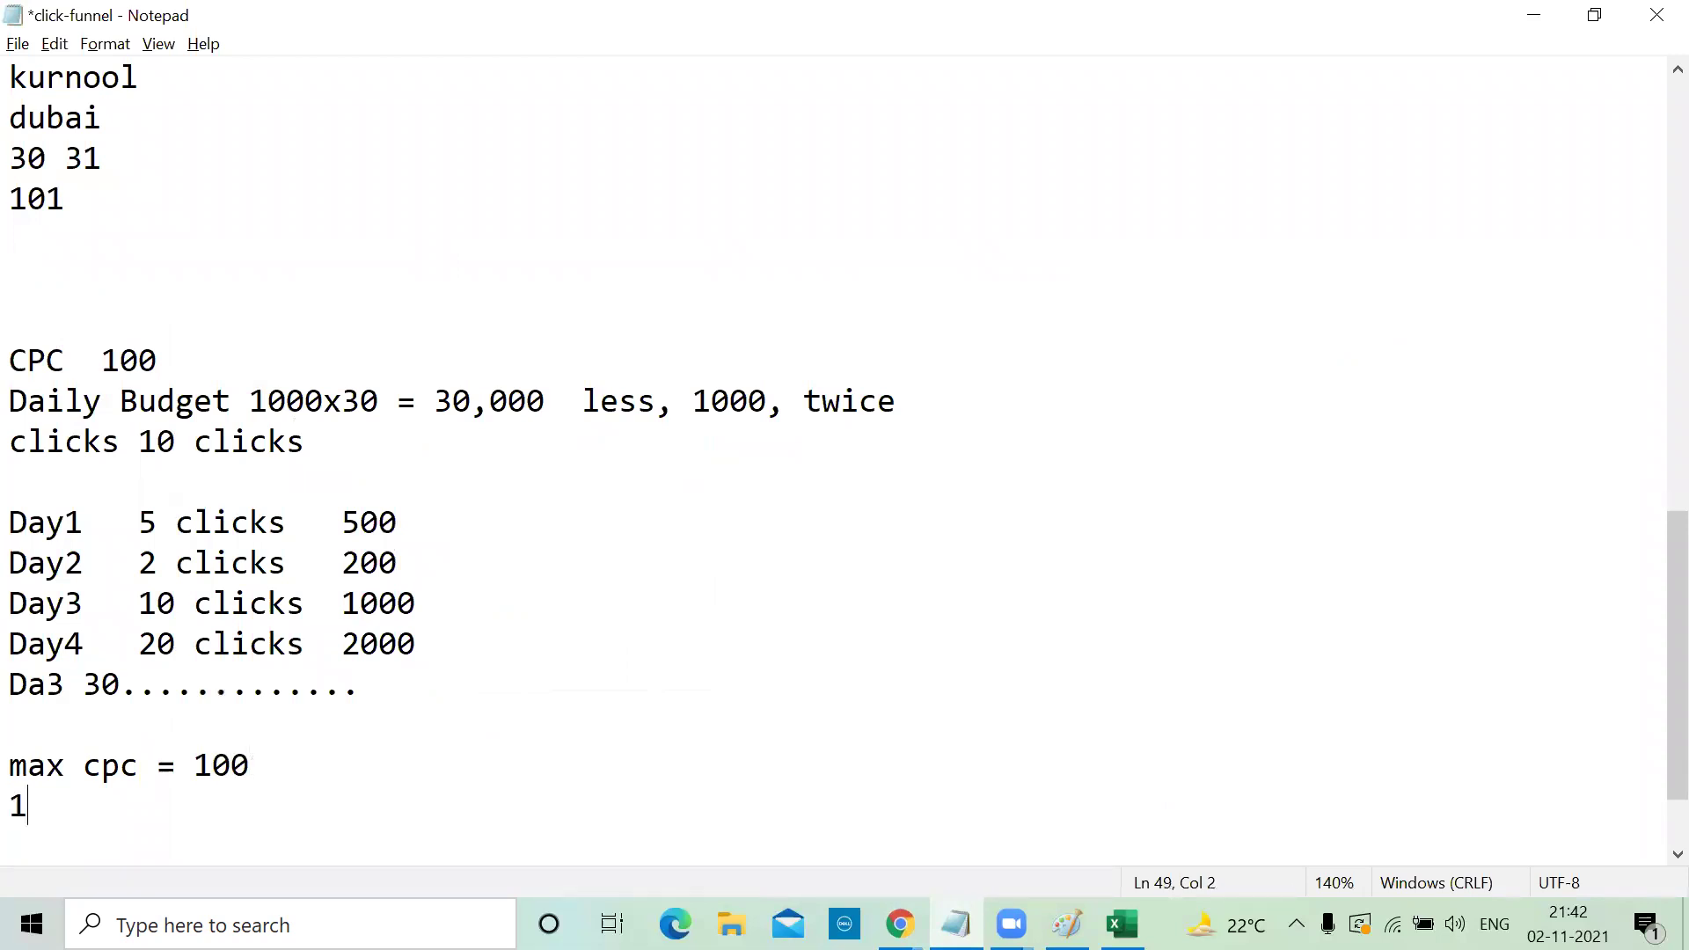
{"action": "type", "text": " 2 3 100"}
{"action": "key", "text": "Return"}
{"action": "key", "text": "Return"}
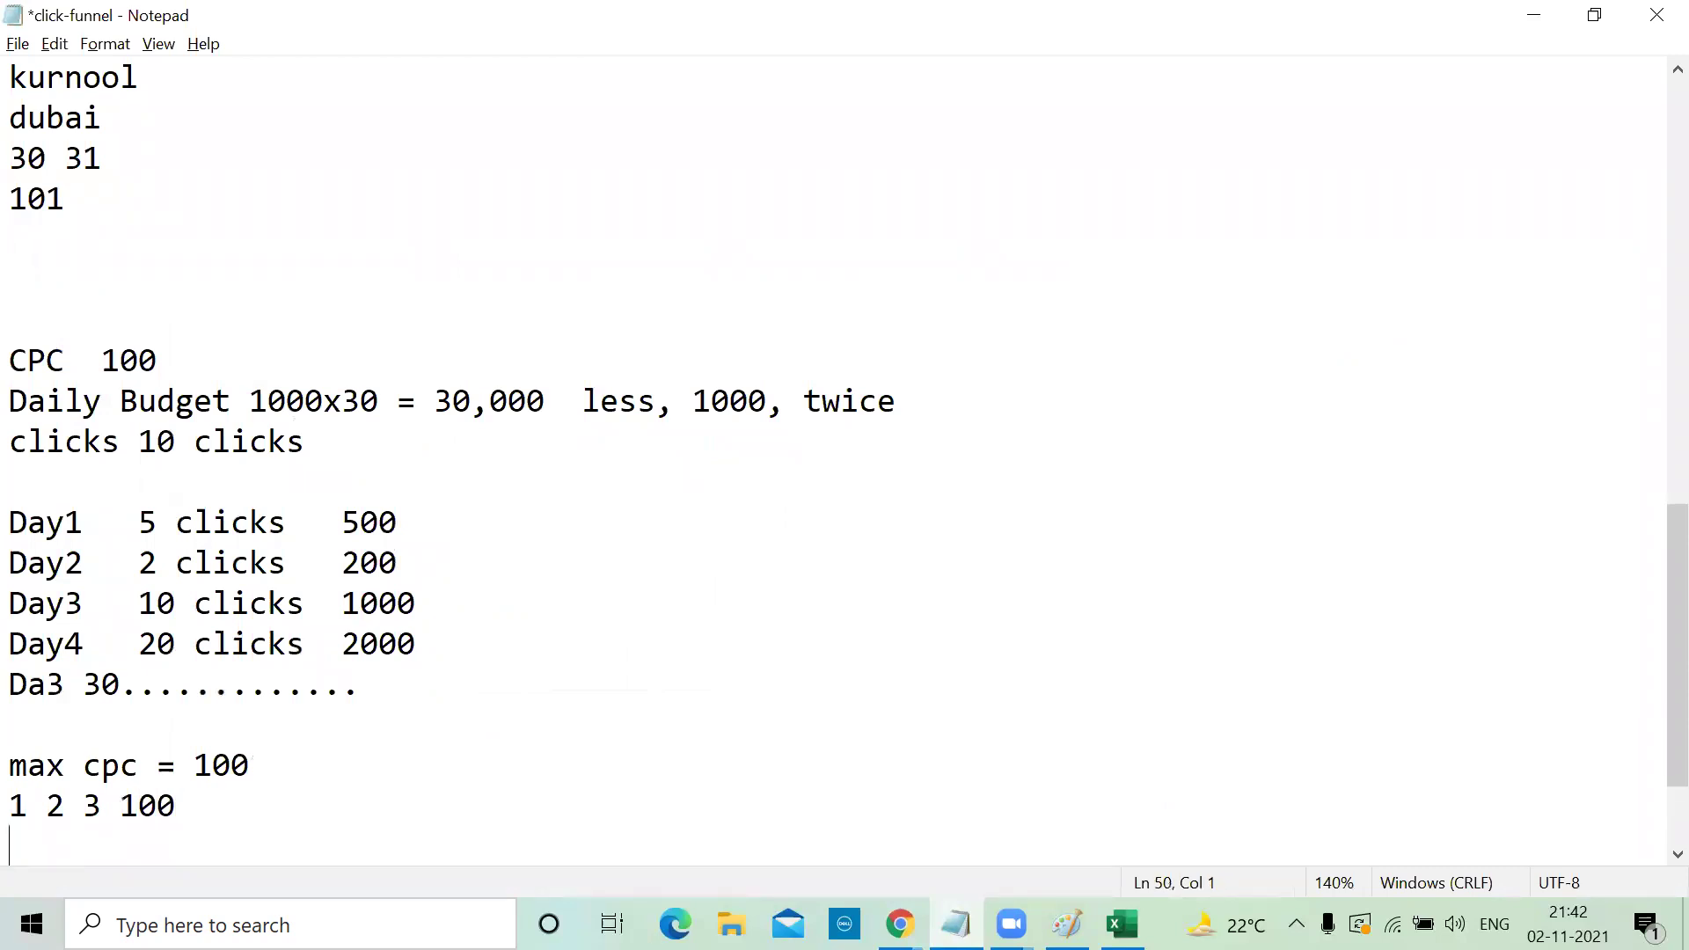
{"action": "type", "text": "20"}
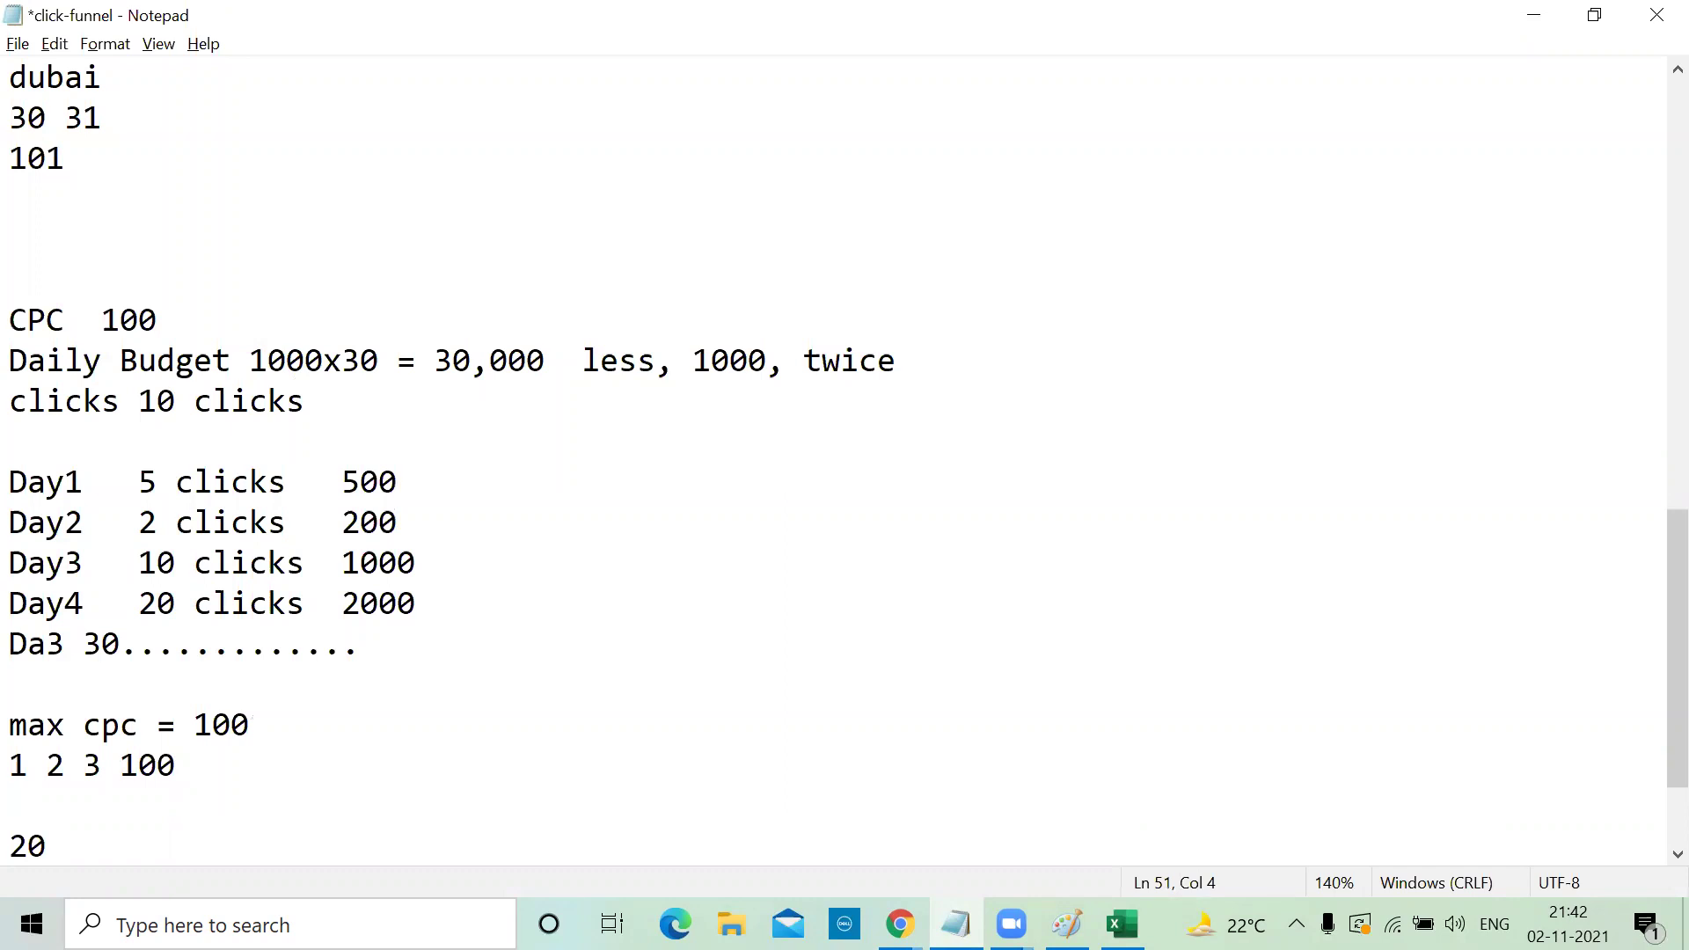
{"action": "type", "text": " 21"}
{"action": "key", "text": "Return"}
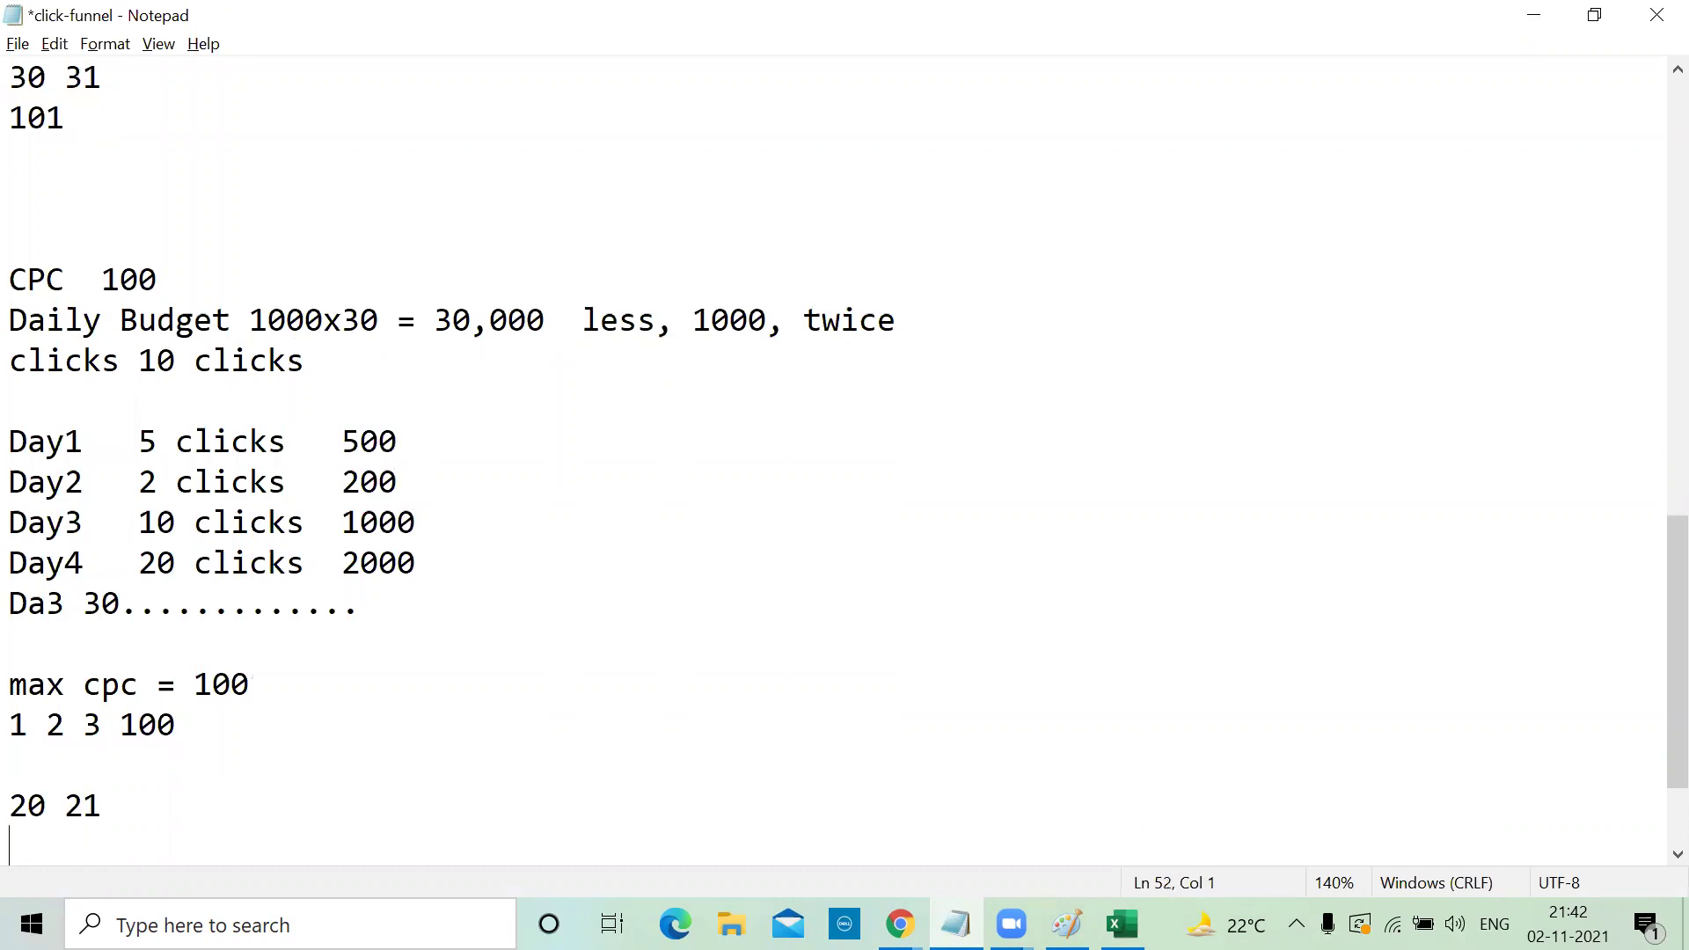
{"action": "type", "text": "90  91"}
Confirm the ₹100.00 max CPC limit in Google Ads, then scroll through the Excel Keyword Stats sheet
{"action": "left_click", "coordinate": [1536, 14]}
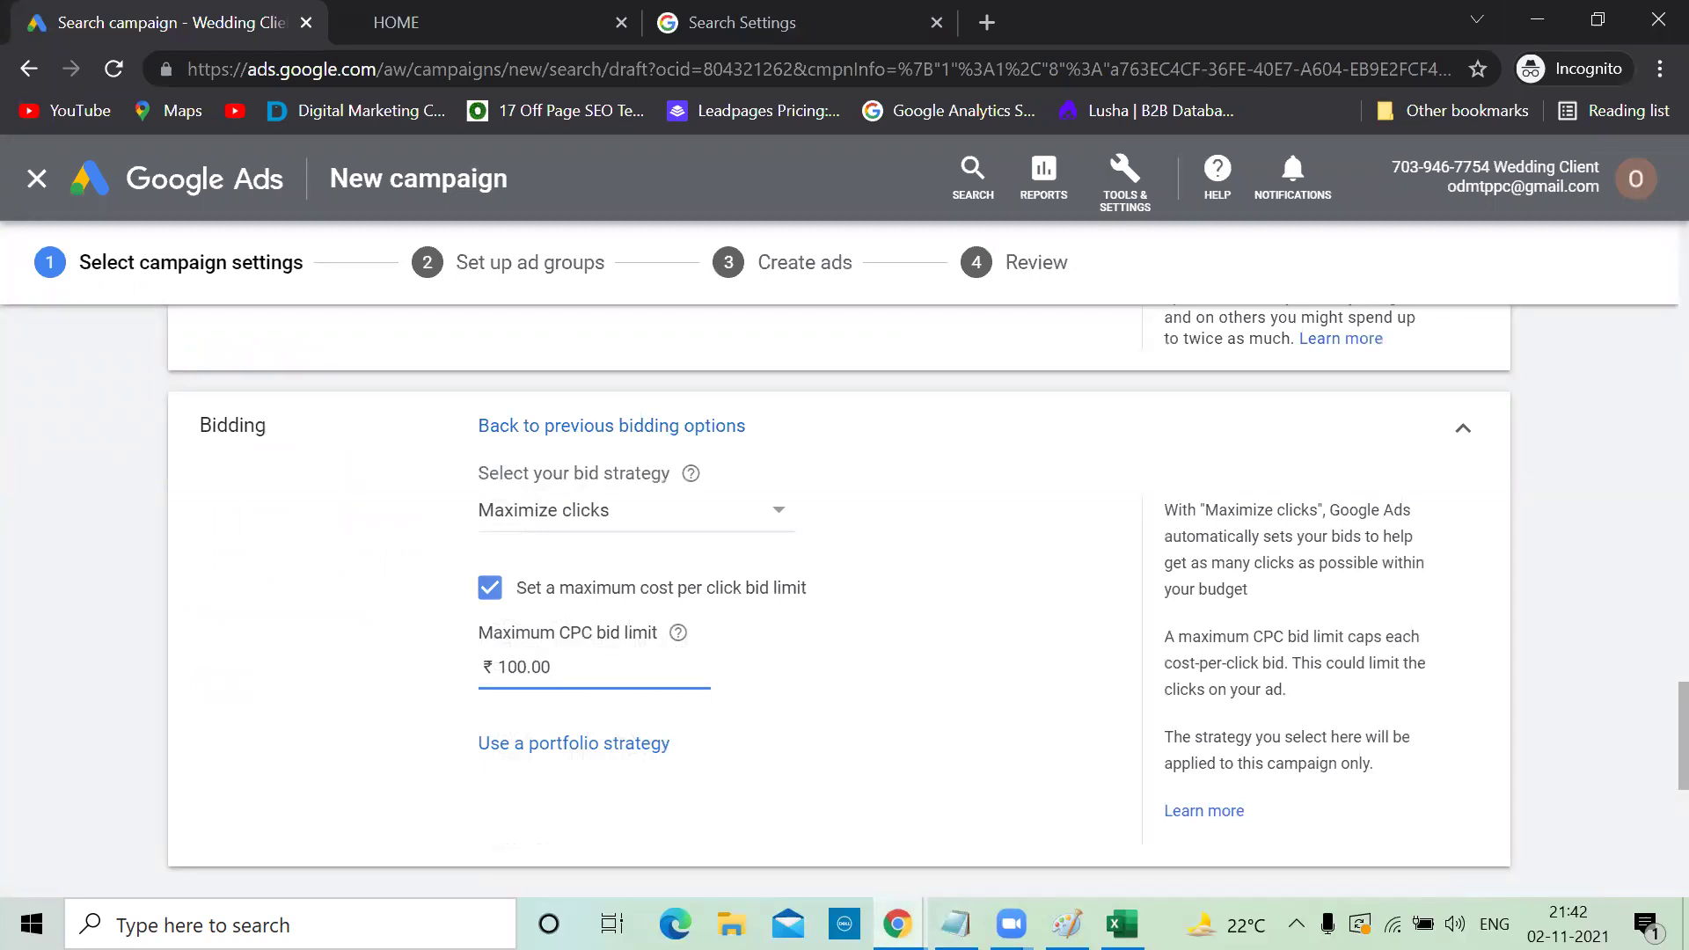
{"action": "key", "text": "alt+Tab"}
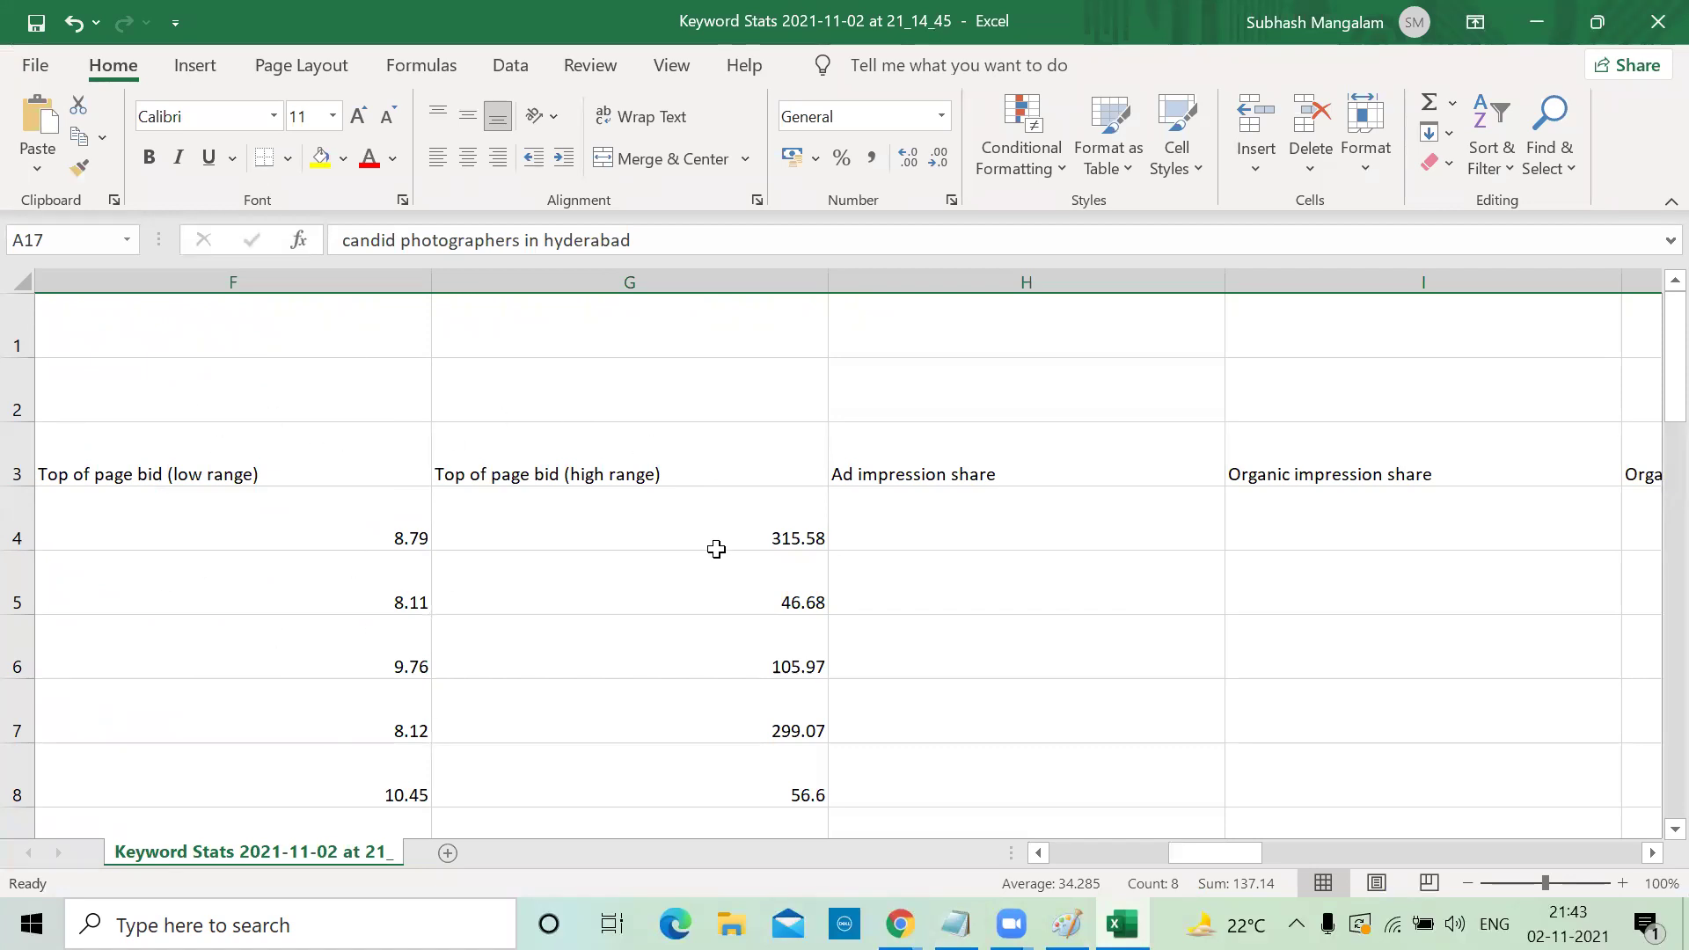
{"action": "scroll", "coordinate": [315, 677], "scroll_direction": "down", "scroll_amount": 5}
{"action": "scroll", "coordinate": [315, 677], "scroll_direction": "down", "scroll_amount": 4}
{"action": "scroll", "coordinate": [315, 678], "scroll_direction": "up", "scroll_amount": 9}
Expand 'Show more settings' to reveal Conversions and Ad rotation (Optimize), then bring up the Paint sketch
{"action": "left_click", "coordinate": [1550, 23]}
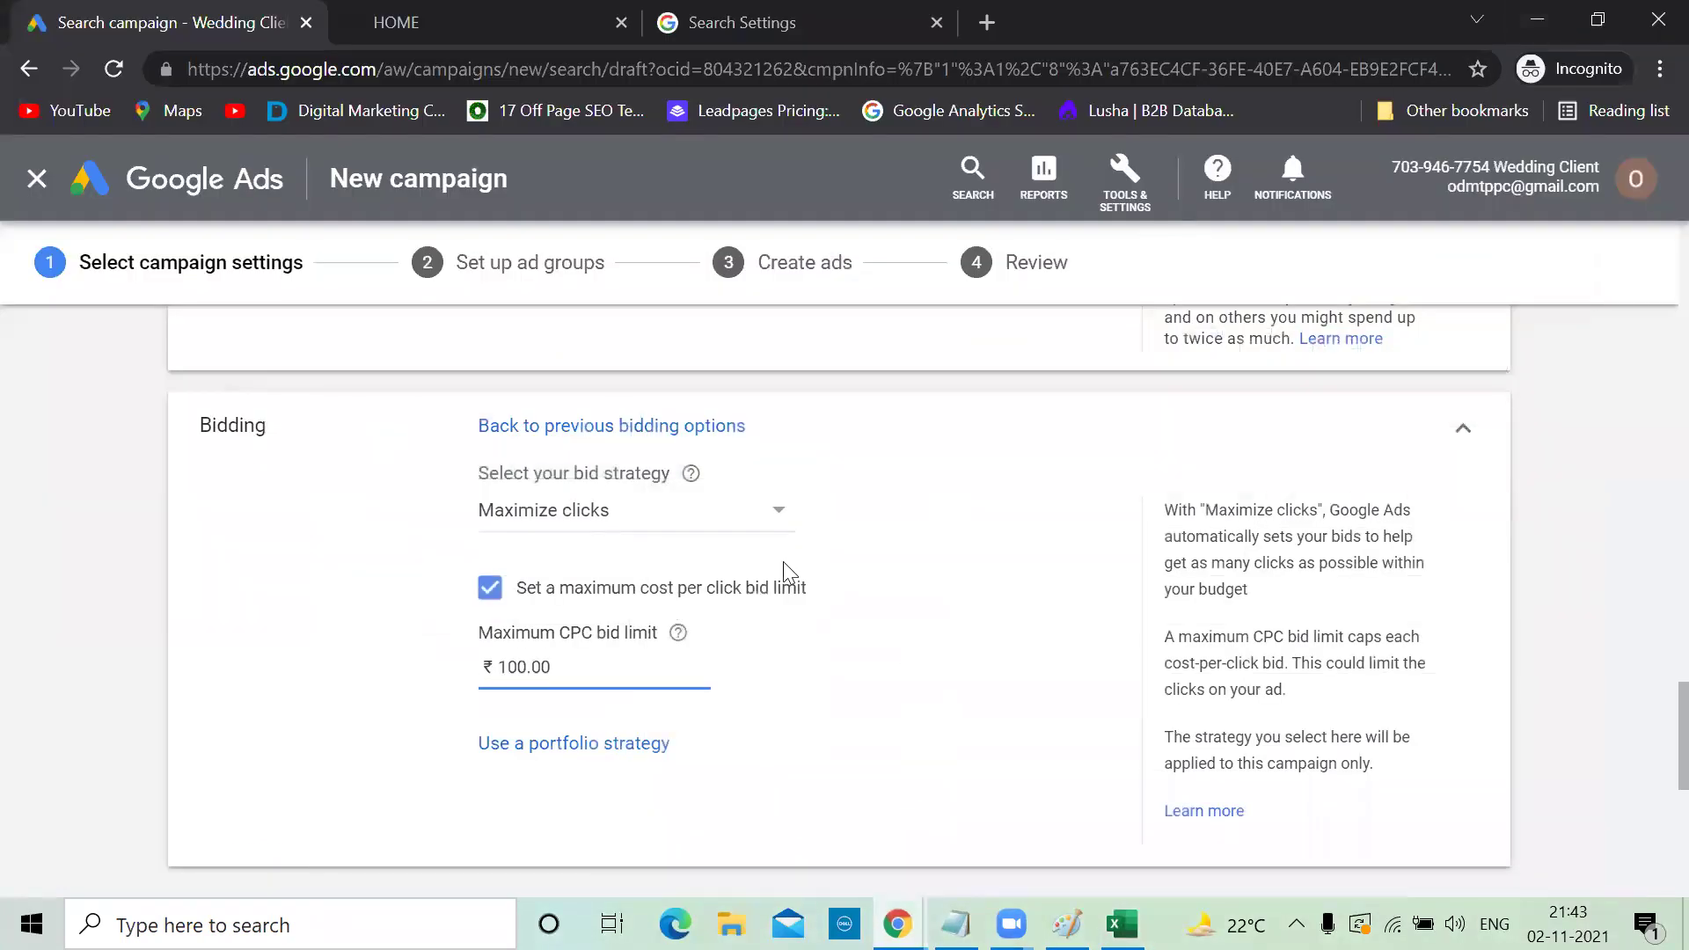
{"action": "scroll", "coordinate": [634, 658], "scroll_direction": "down", "scroll_amount": 4}
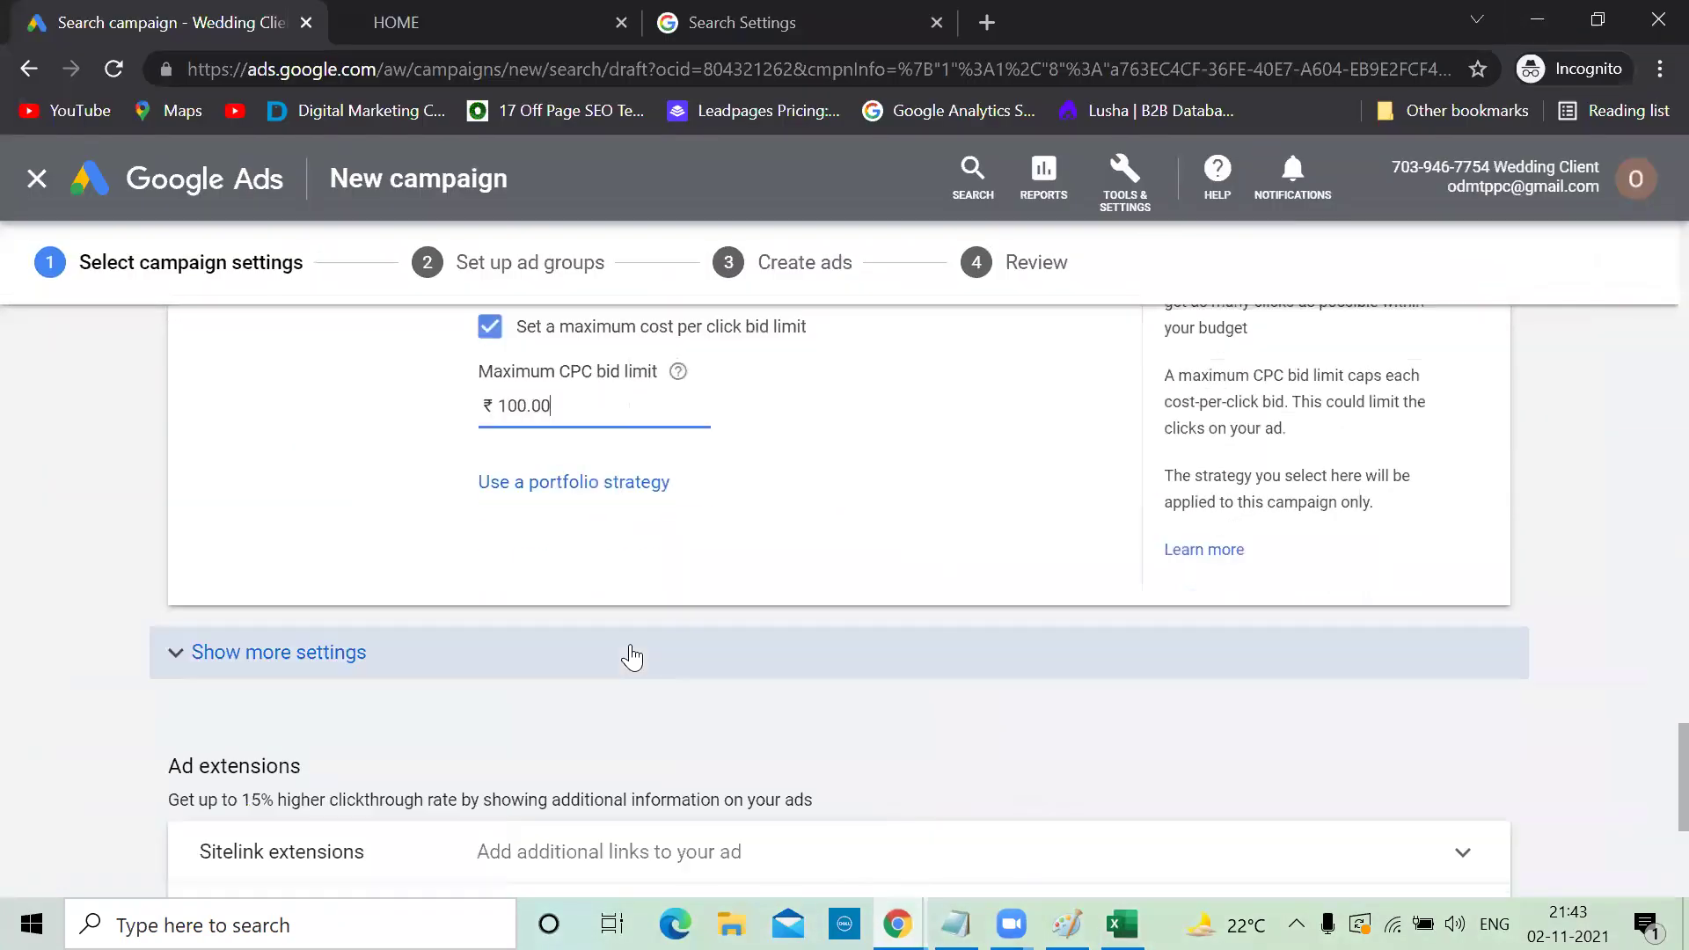
{"action": "left_click", "coordinate": [182, 561]}
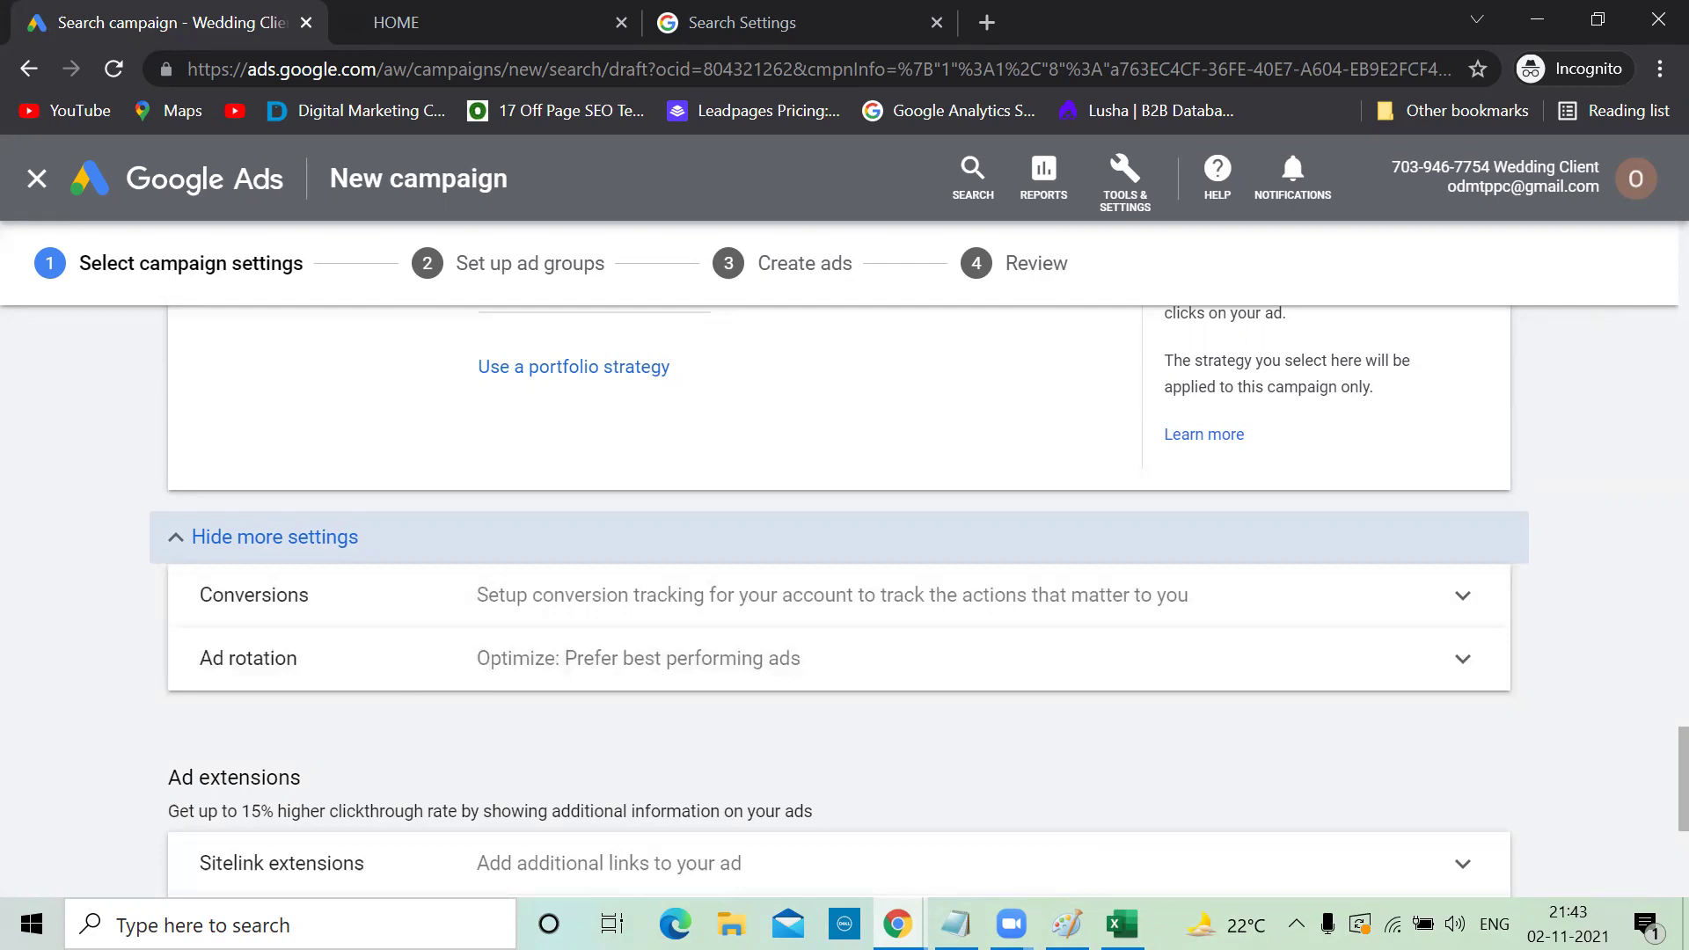
{"action": "key", "text": "alt+Tab"}
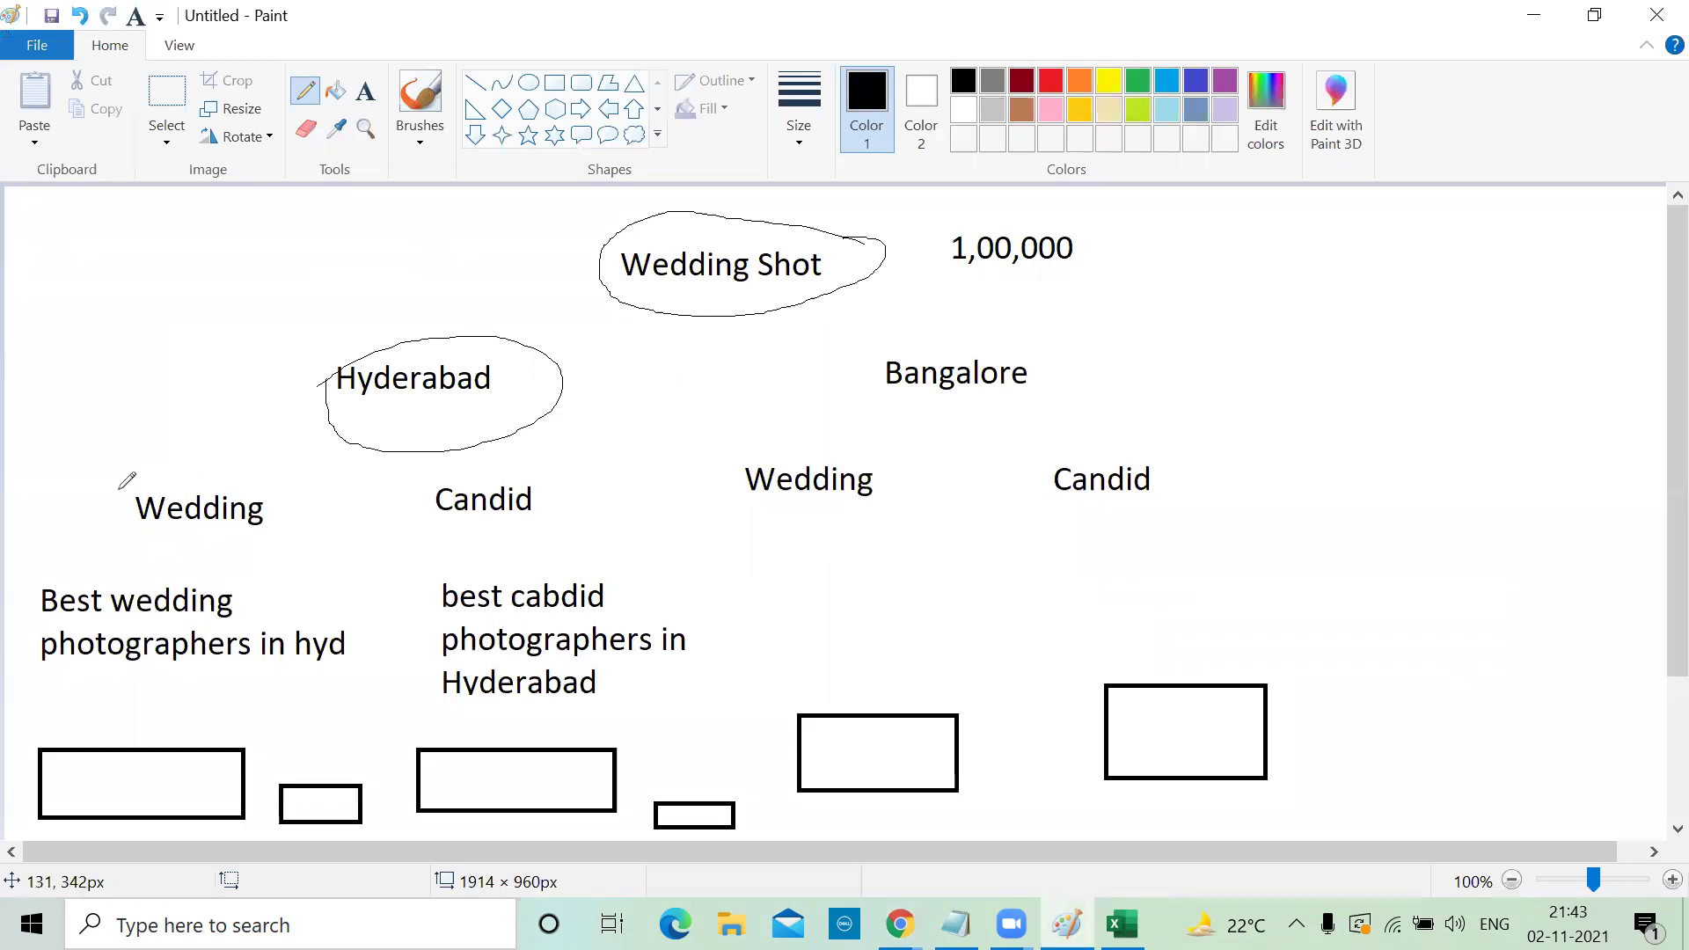
Circle 'Best wedding photographers in hyd' in Paint, mark the two boxes below, and return to Google Ads
{"action": "mouse_move", "coordinate": [208, 576]}
{"action": "left_mouse_down"}
{"action": "mouse_move", "coordinate": [101, 523]}
{"action": "mouse_move", "coordinate": [44, 651]}
{"action": "mouse_move", "coordinate": [231, 655]}
{"action": "mouse_move", "coordinate": [196, 566]}
{"action": "left_mouse_up"}
{"action": "left_click_drag", "start_coordinate": [65, 743], "coordinate": [140, 710]}
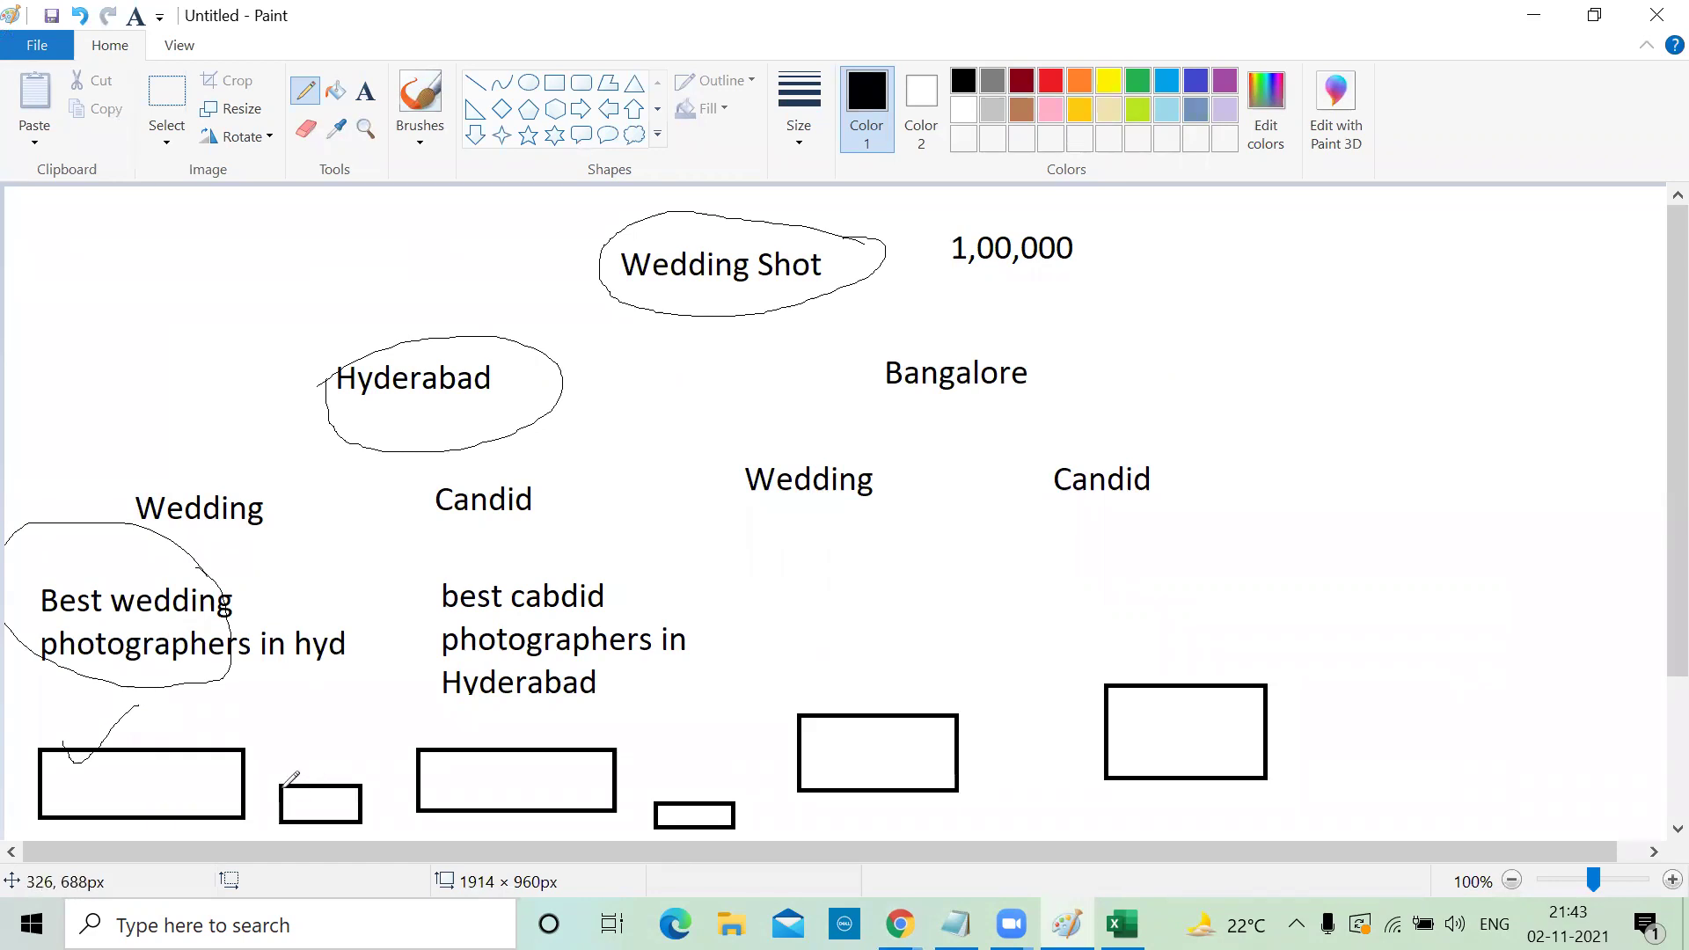
{"action": "left_click_drag", "start_coordinate": [277, 782], "coordinate": [318, 763]}
{"action": "left_click", "coordinate": [1527, 16]}
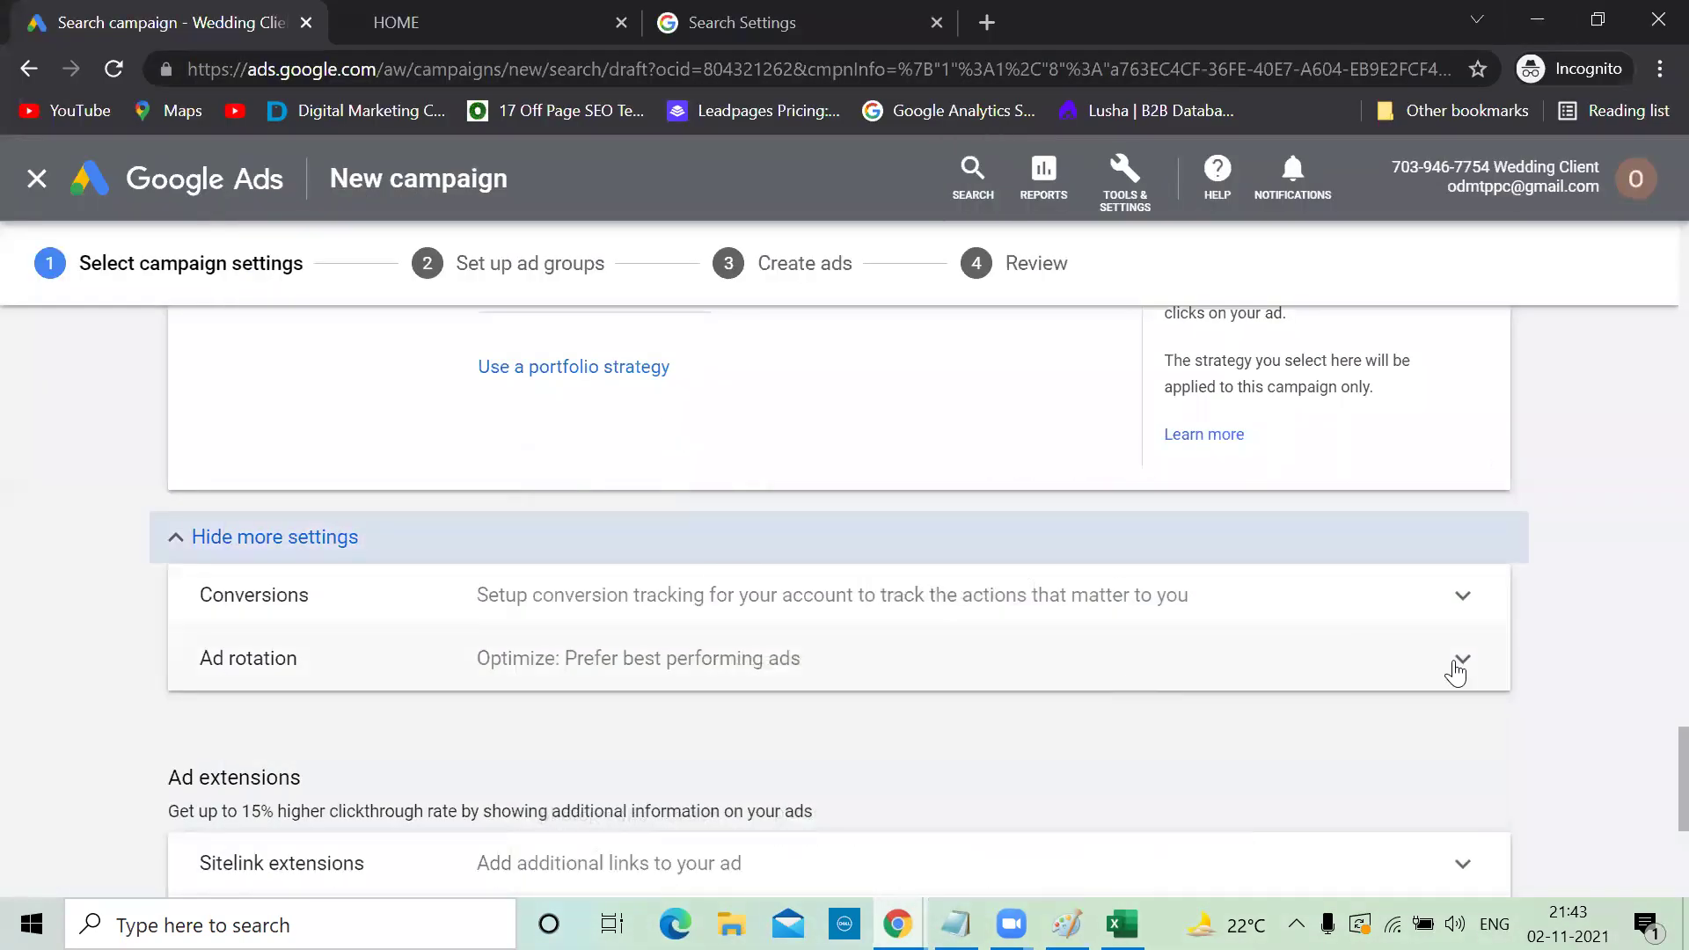
{"action": "left_click", "coordinate": [1456, 659]}
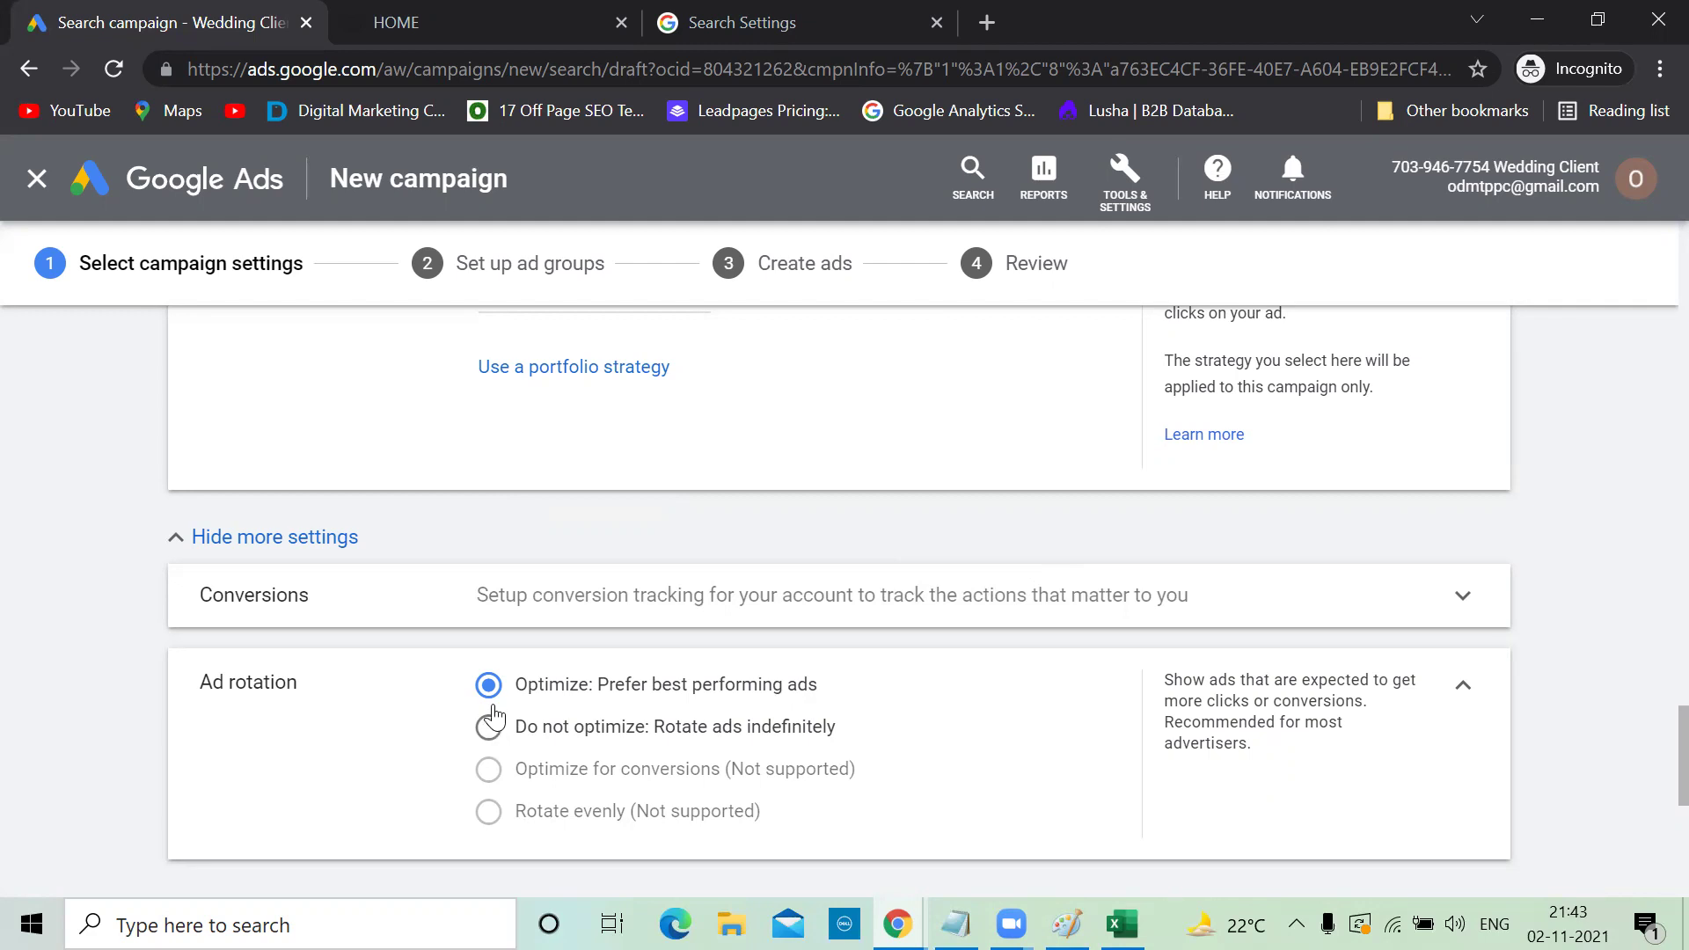
{"action": "left_click", "coordinate": [1461, 691]}
{"action": "scroll", "coordinate": [1460, 695], "scroll_direction": "down", "scroll_amount": 3}
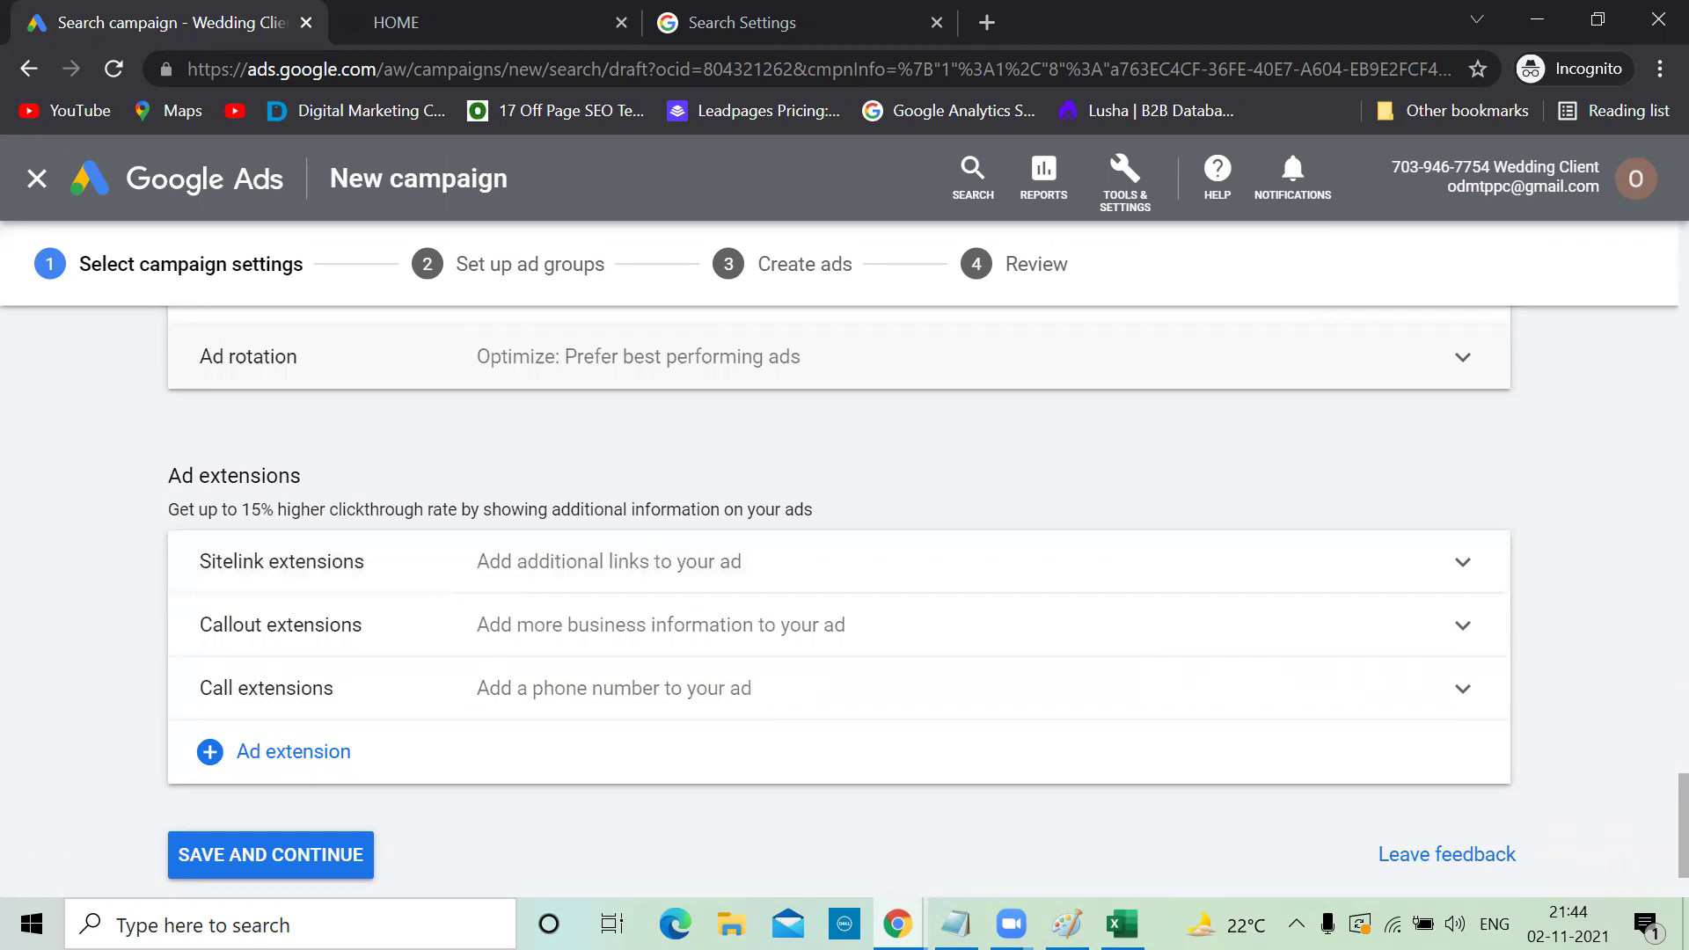
{"action": "left_click", "coordinate": [746, 841]}
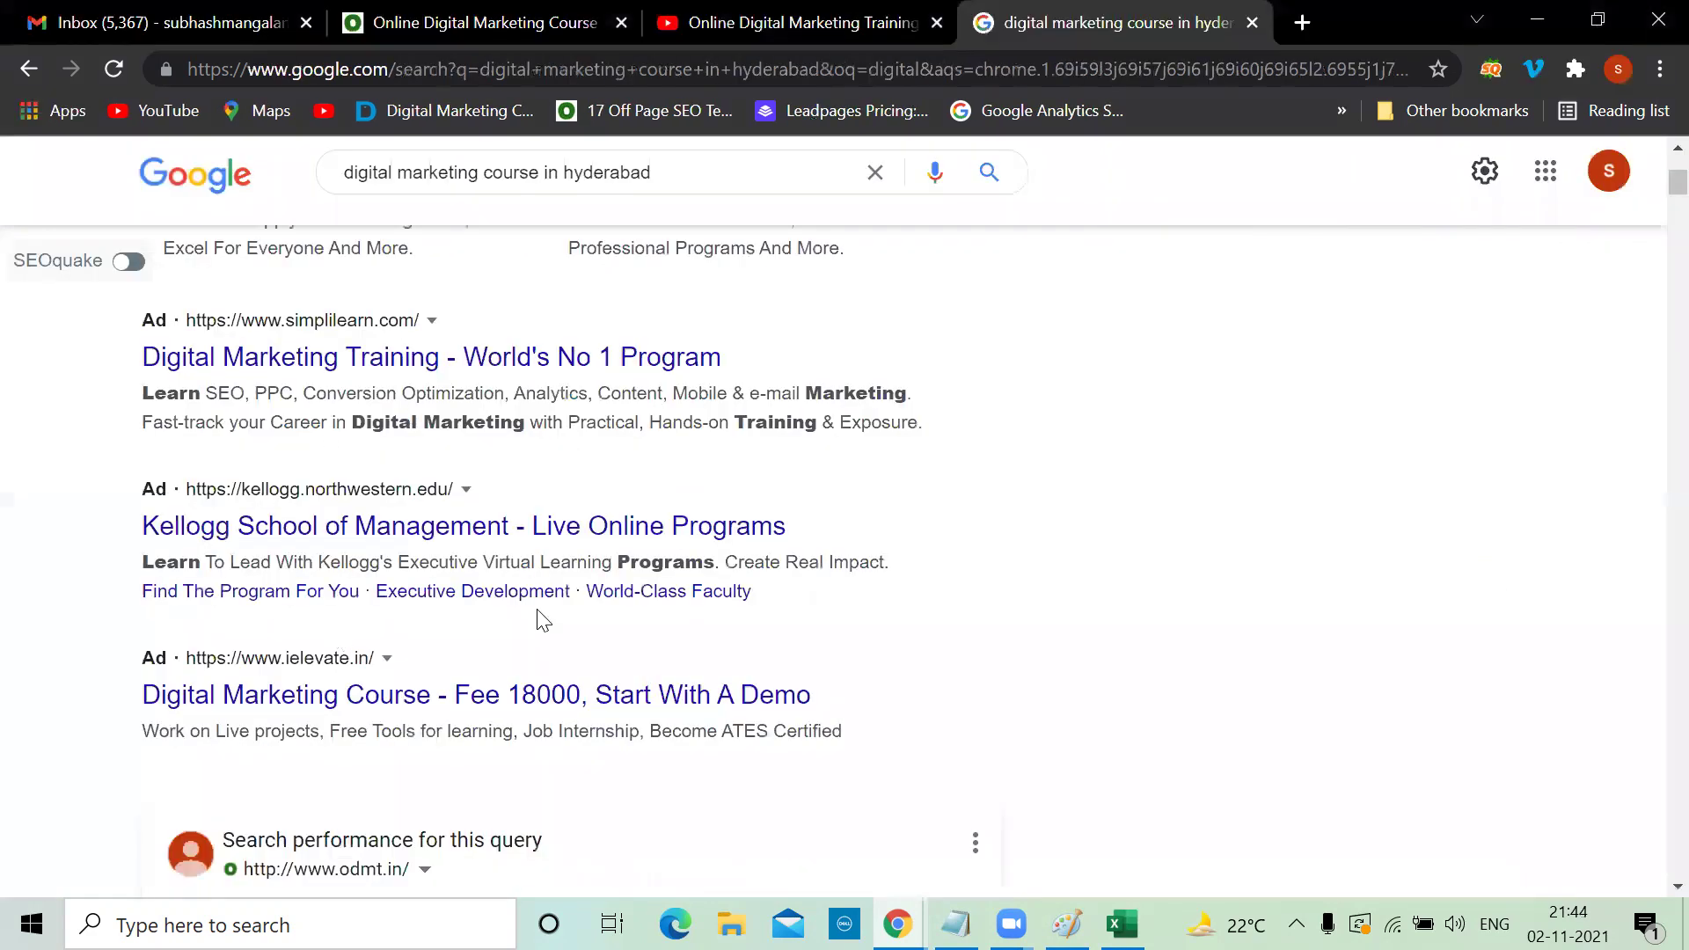
{"action": "left_click", "coordinate": [1527, 21]}
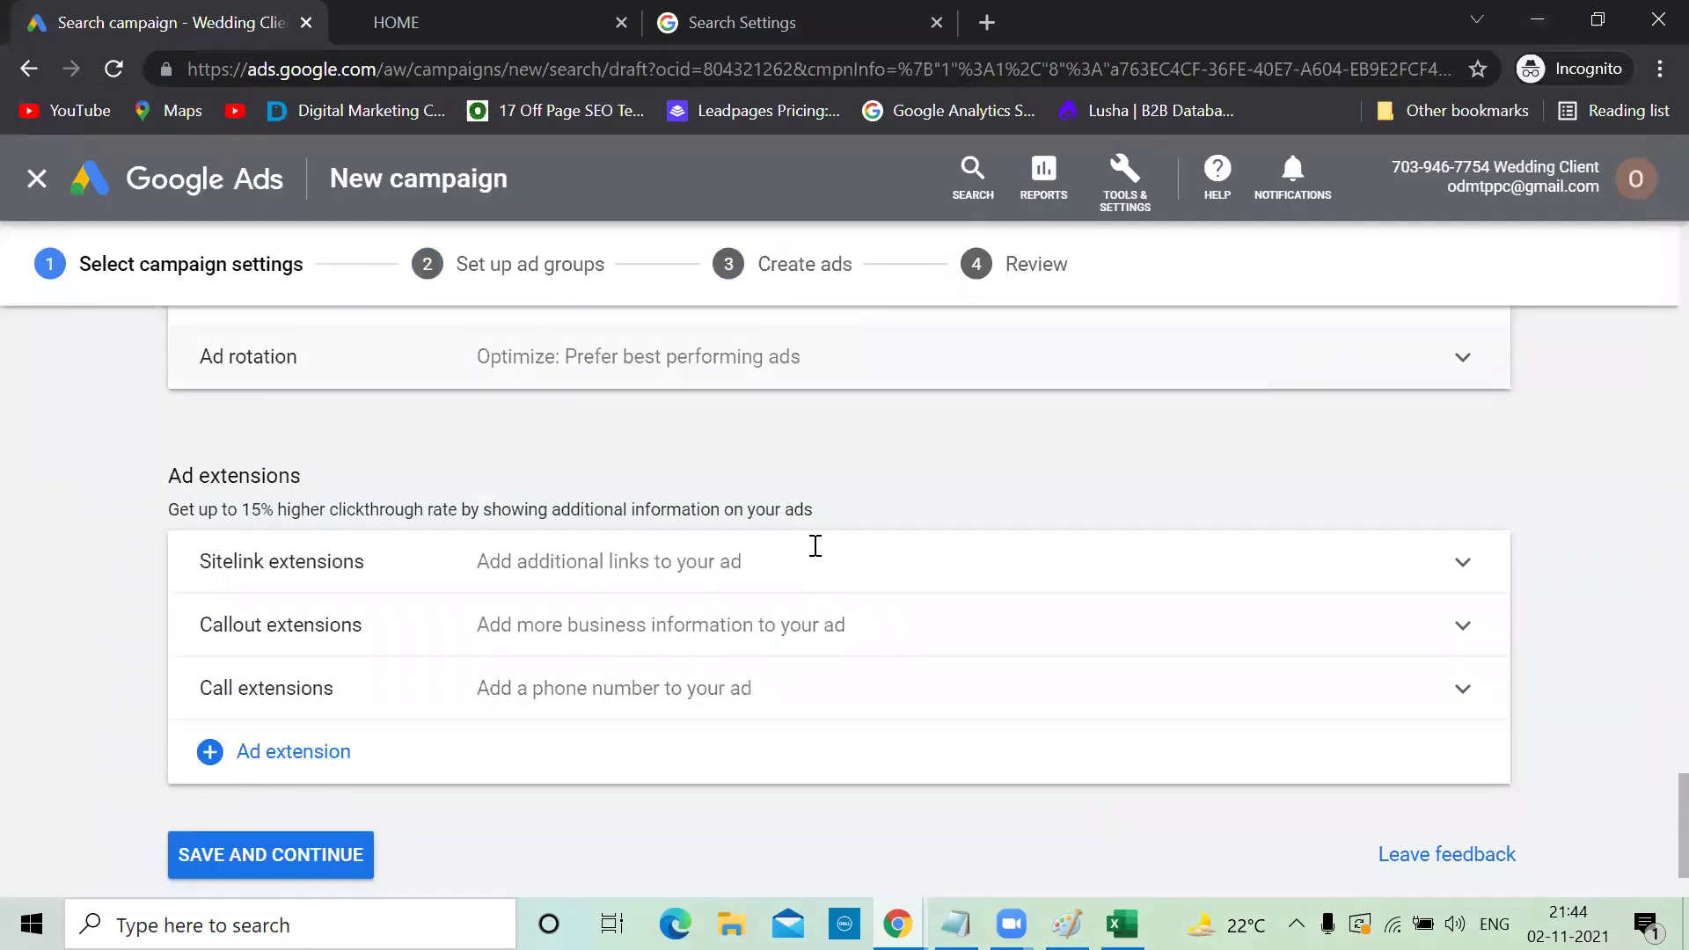
Scroll through the Notepad budget and CPC notes, then minimize Notepad to reveal the campaign page
{"action": "key", "text": "alt+Tab"}
{"action": "scroll", "coordinate": [816, 547], "scroll_direction": "down", "scroll_amount": 1}
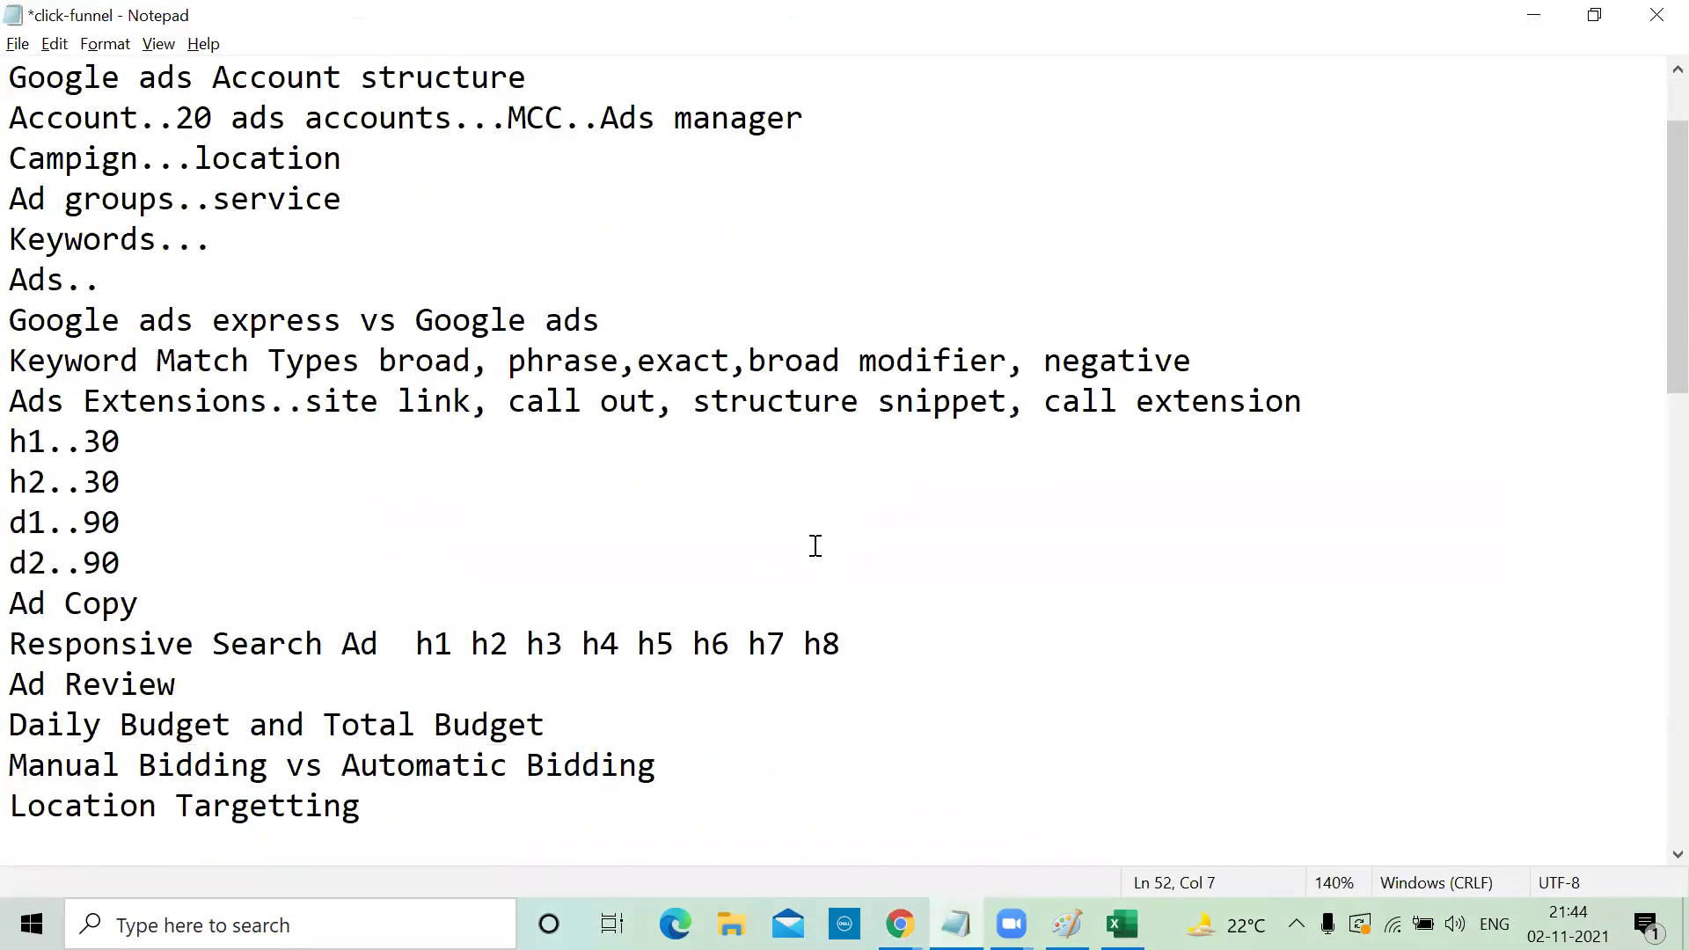
{"action": "scroll", "coordinate": [815, 546], "scroll_direction": "up", "scroll_amount": 1}
{"action": "scroll", "coordinate": [816, 546], "scroll_direction": "down", "scroll_amount": 4}
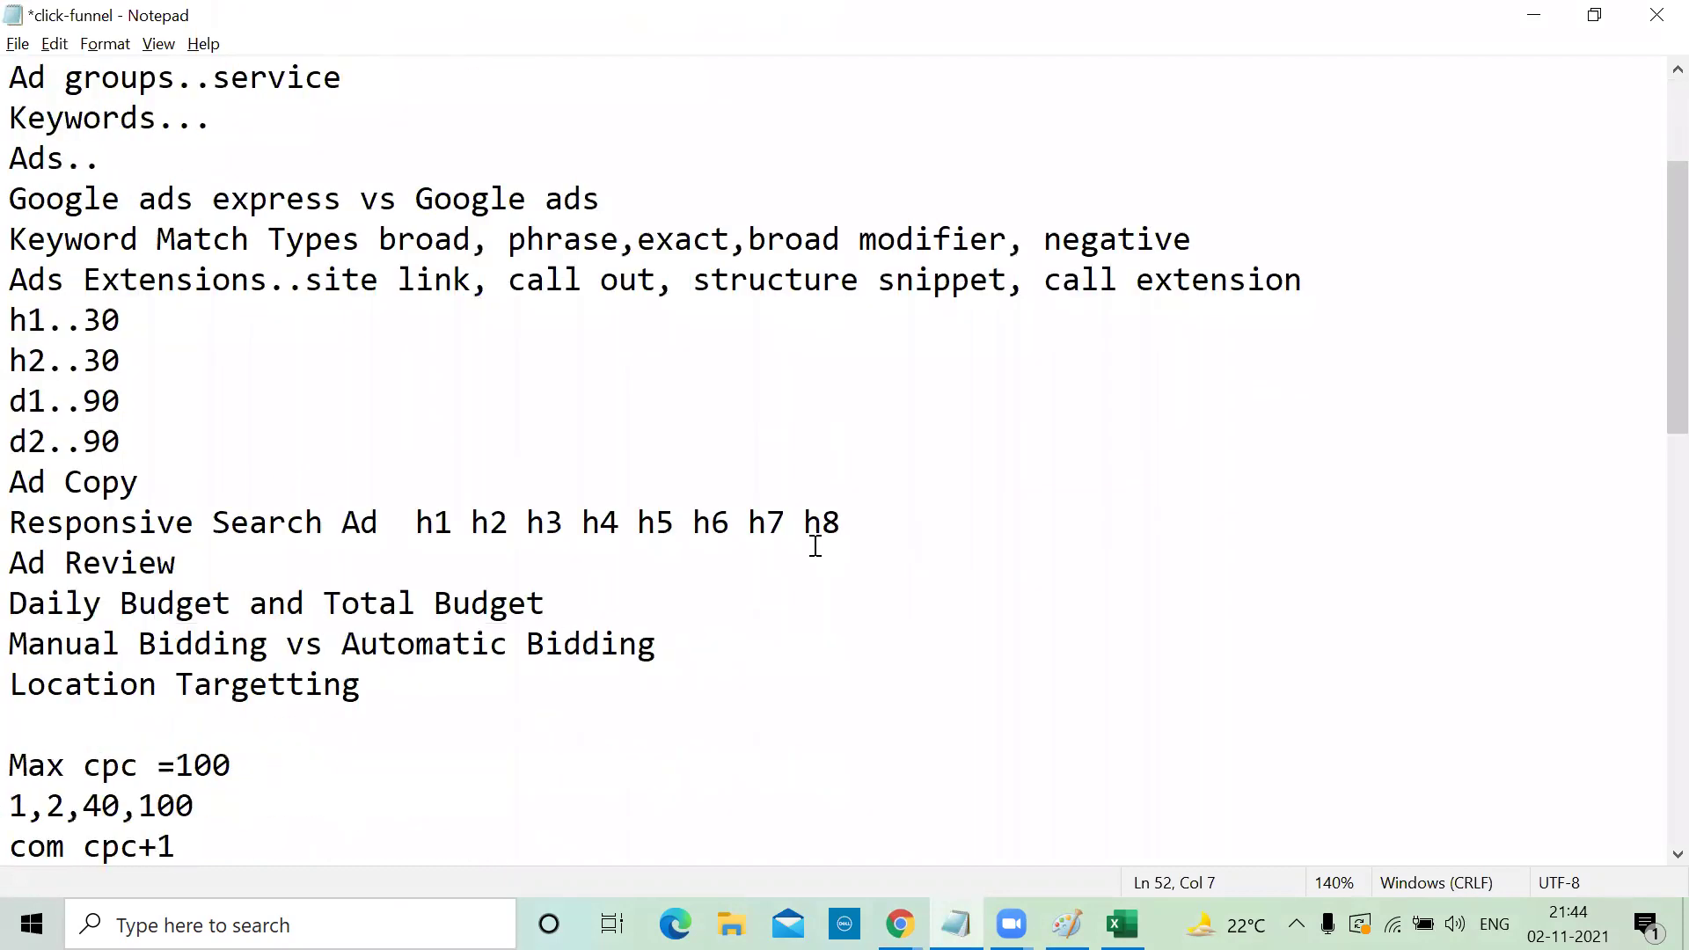
{"action": "scroll", "coordinate": [816, 546], "scroll_direction": "down", "scroll_amount": 8}
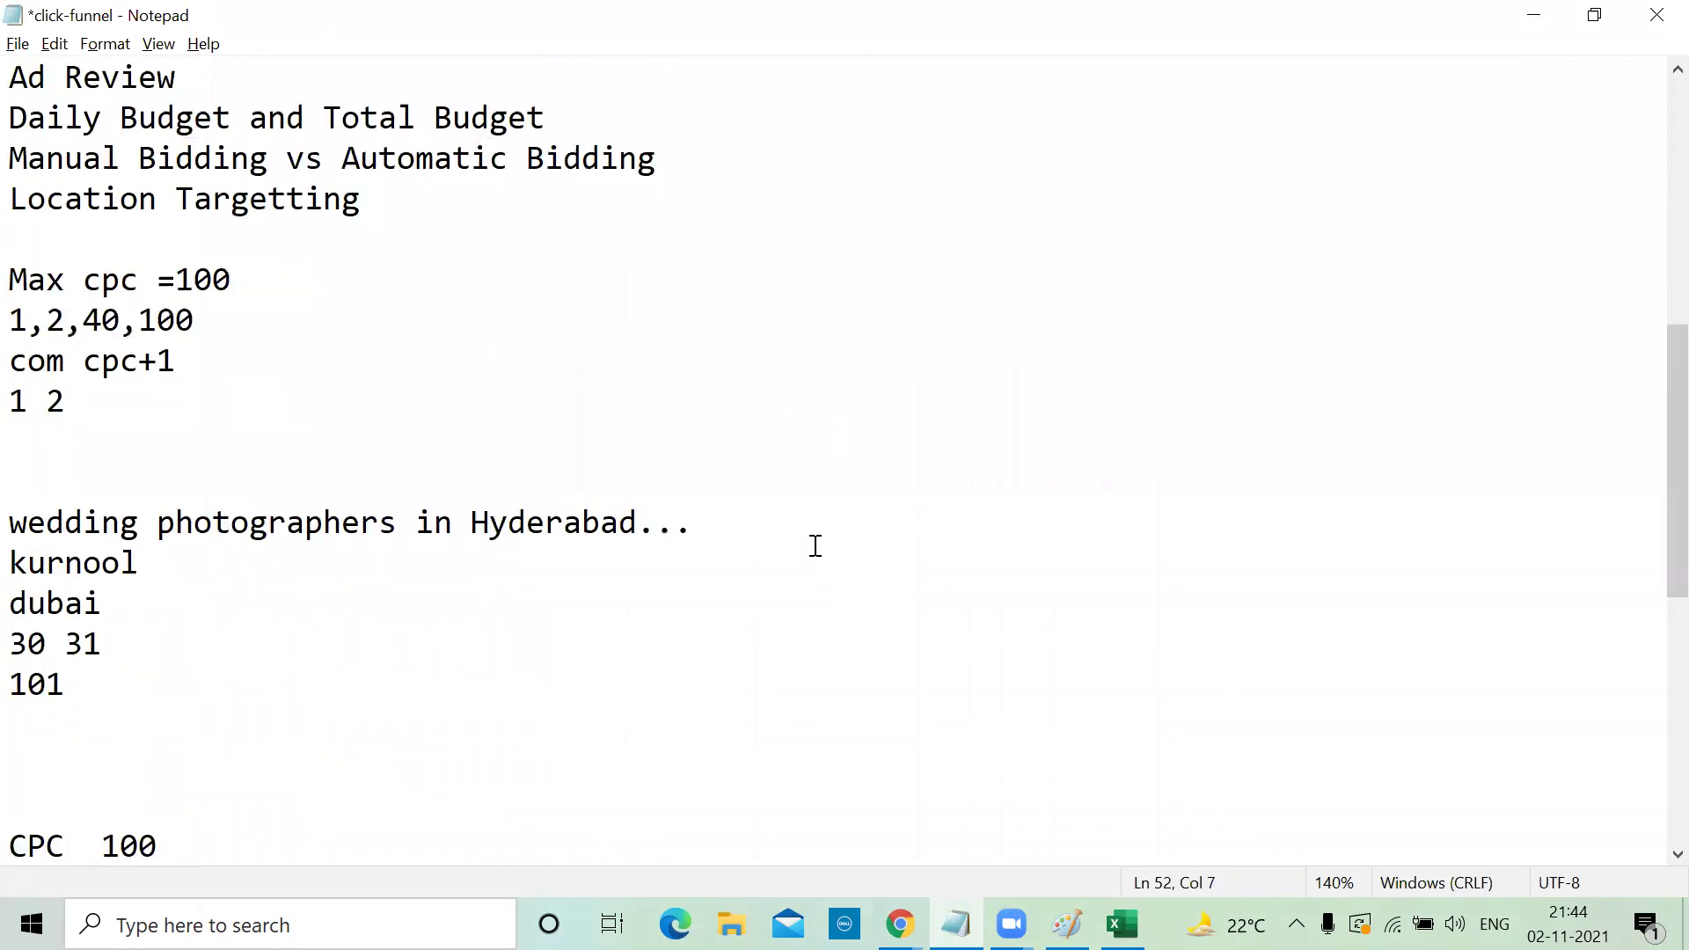
{"action": "scroll", "coordinate": [816, 547], "scroll_direction": "up", "scroll_amount": 1}
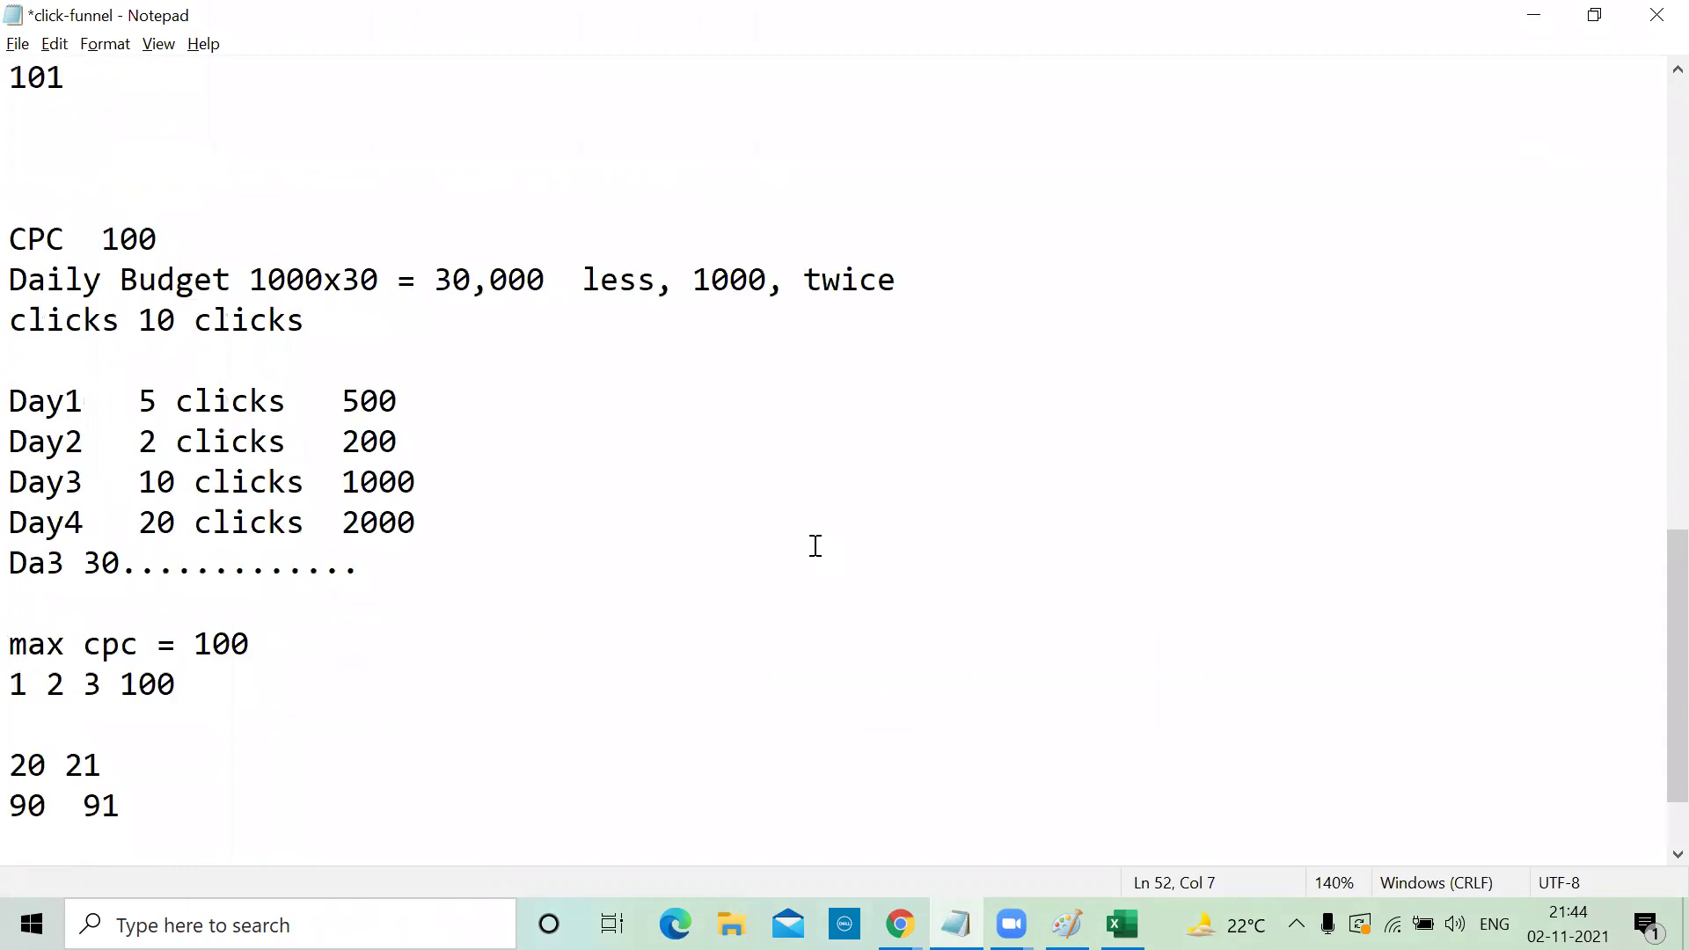
{"action": "left_click", "coordinate": [1535, 19]}
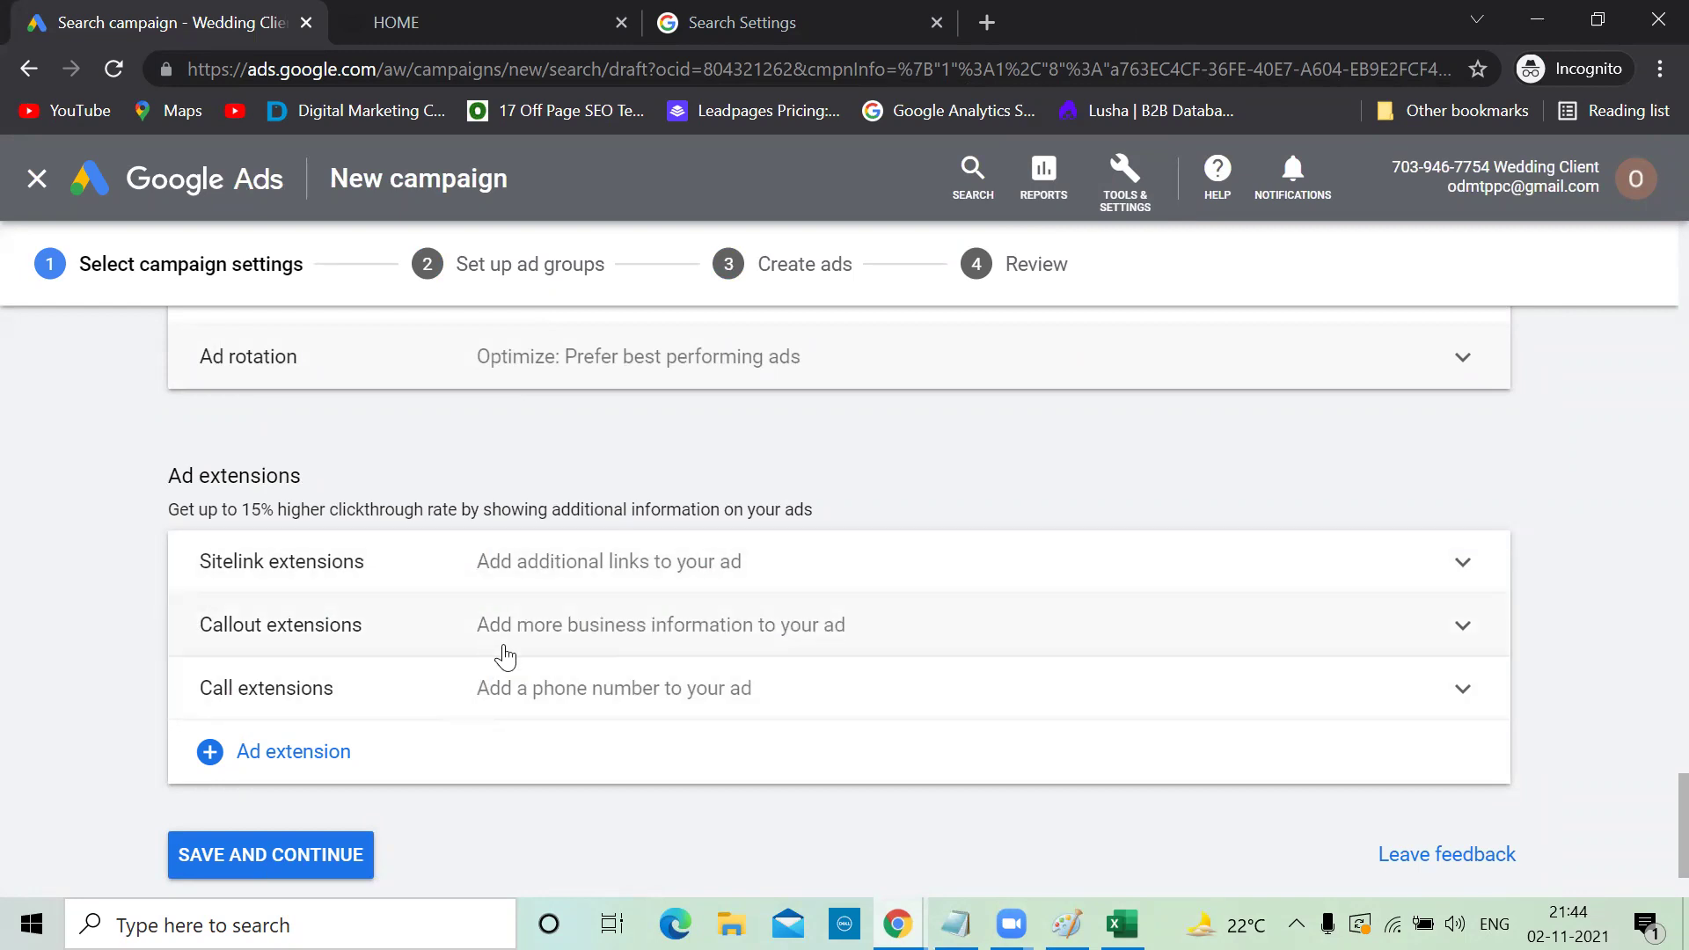
Check the sitelink extension form without adding any, then save campaign settings and continue to ad groups
{"action": "left_click", "coordinate": [1461, 568]}
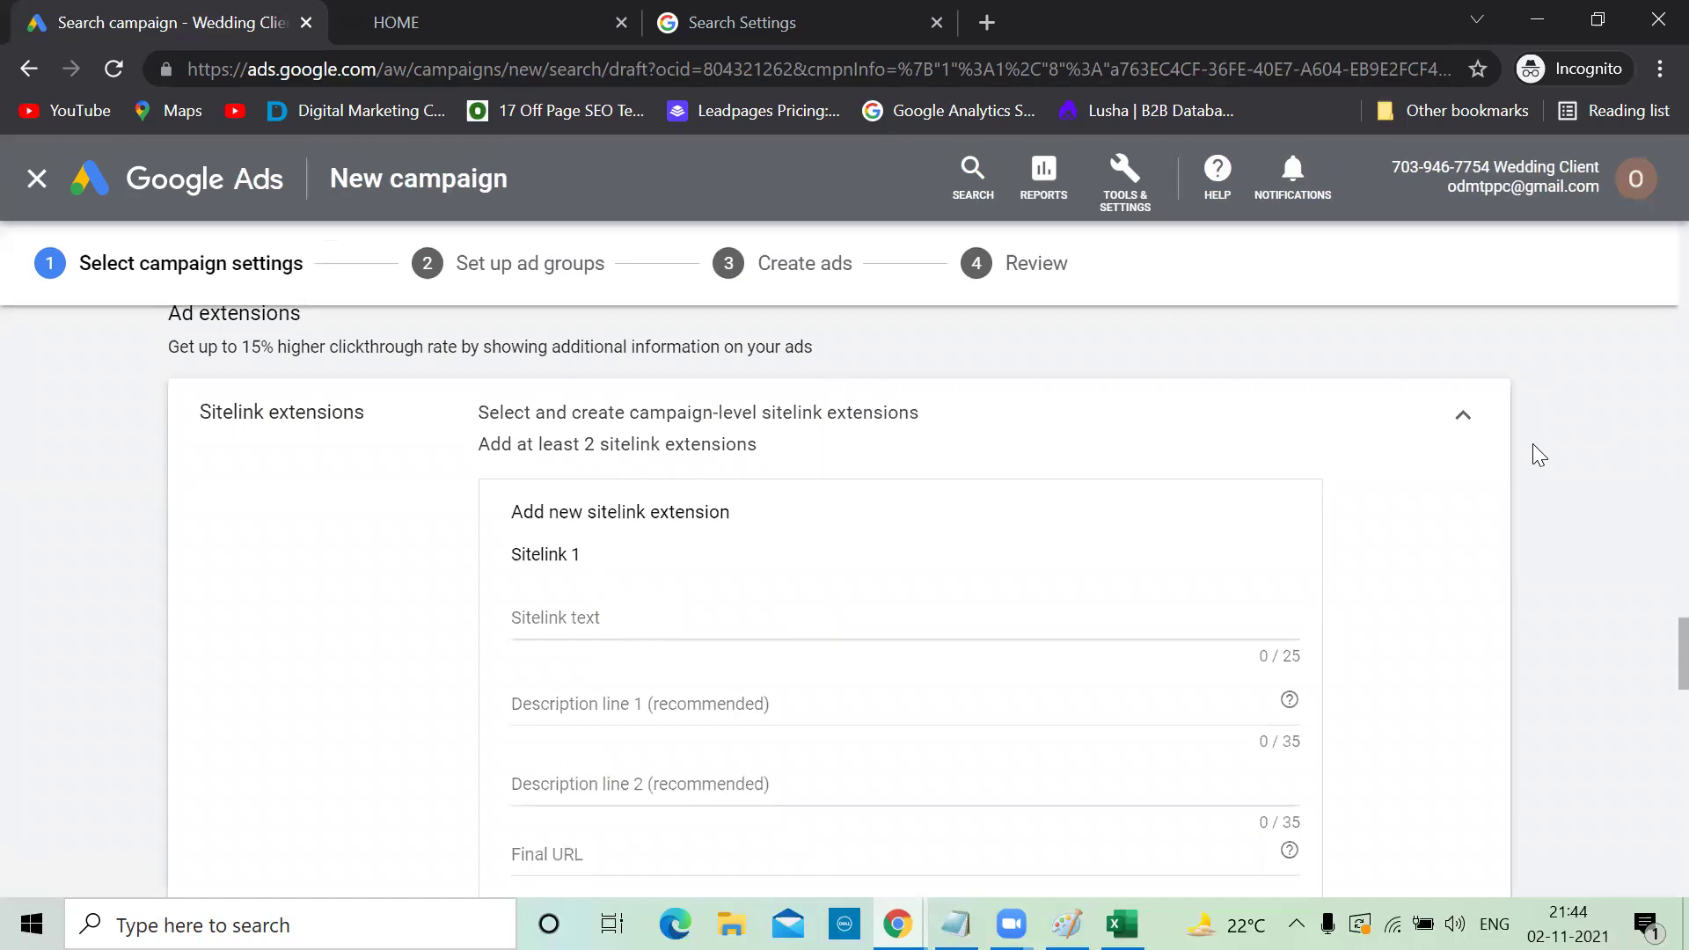
{"action": "left_click", "coordinate": [1463, 417]}
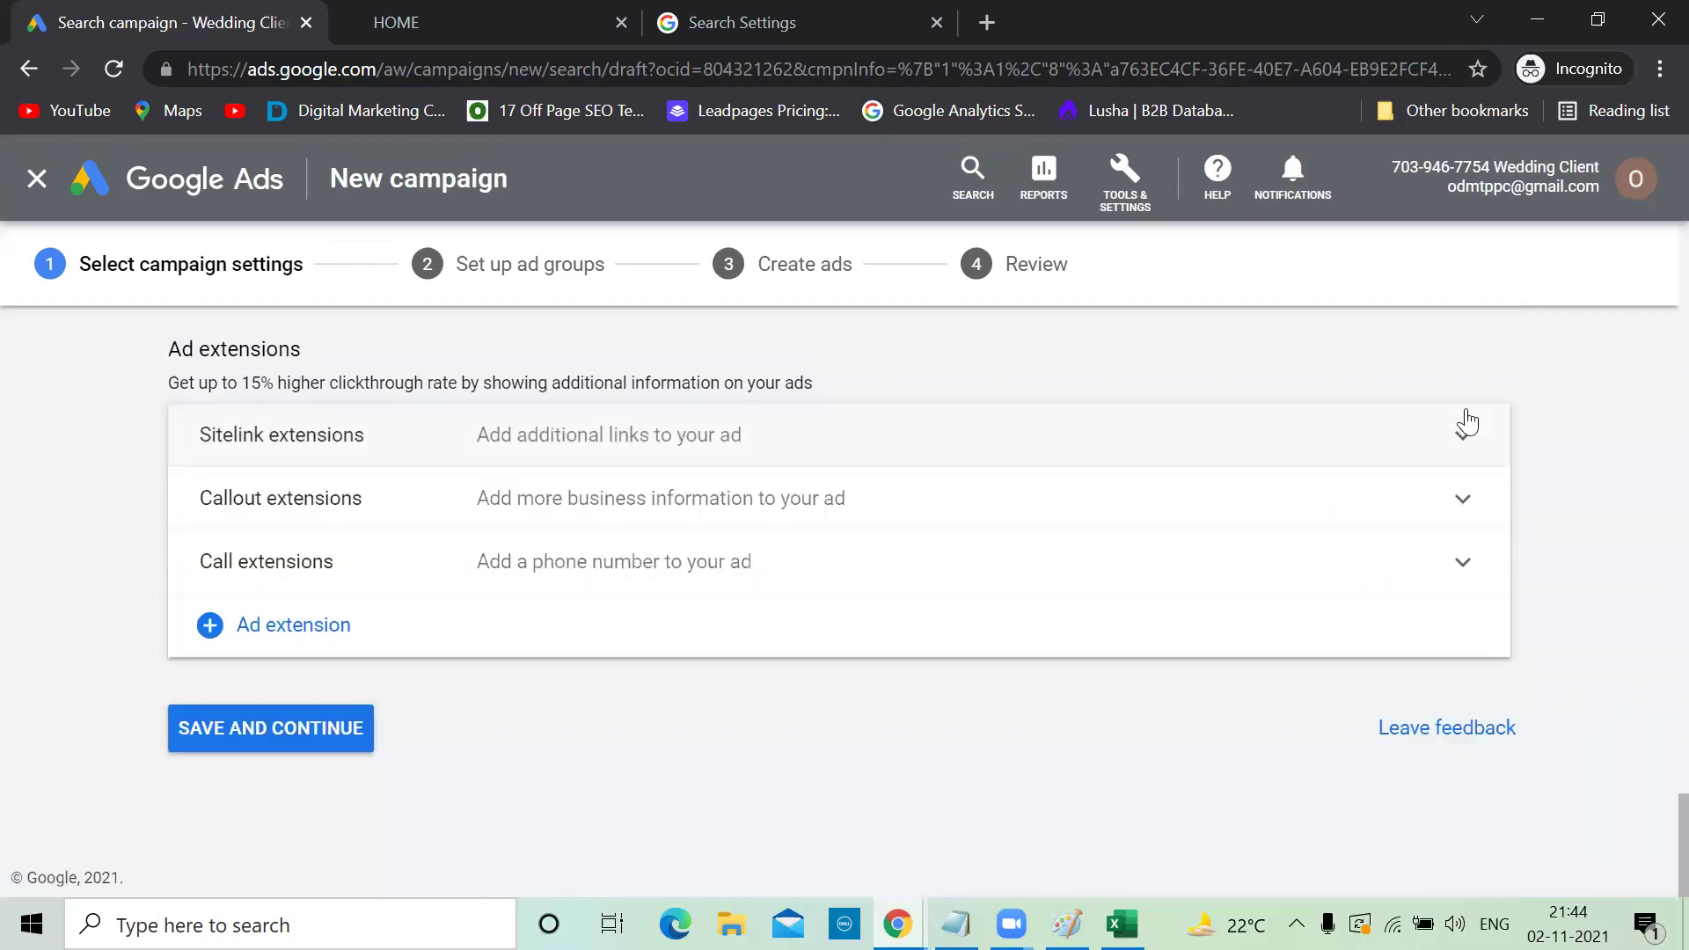
{"action": "left_click", "coordinate": [314, 725]}
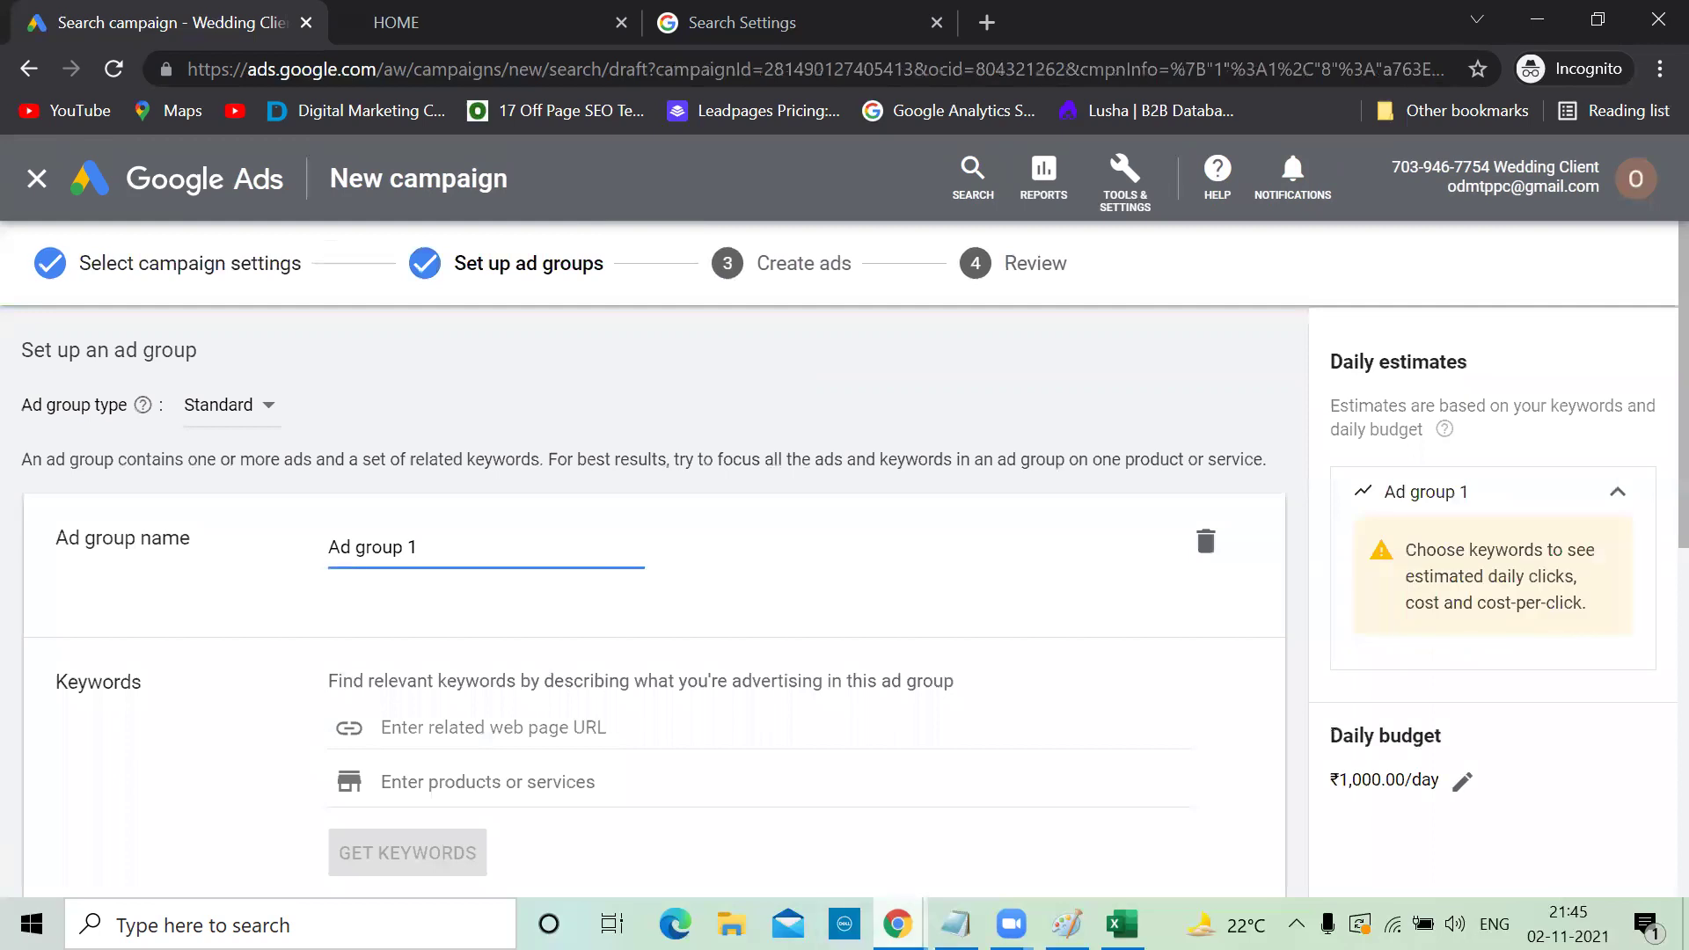
{"action": "key", "text": "alt+Tab"}
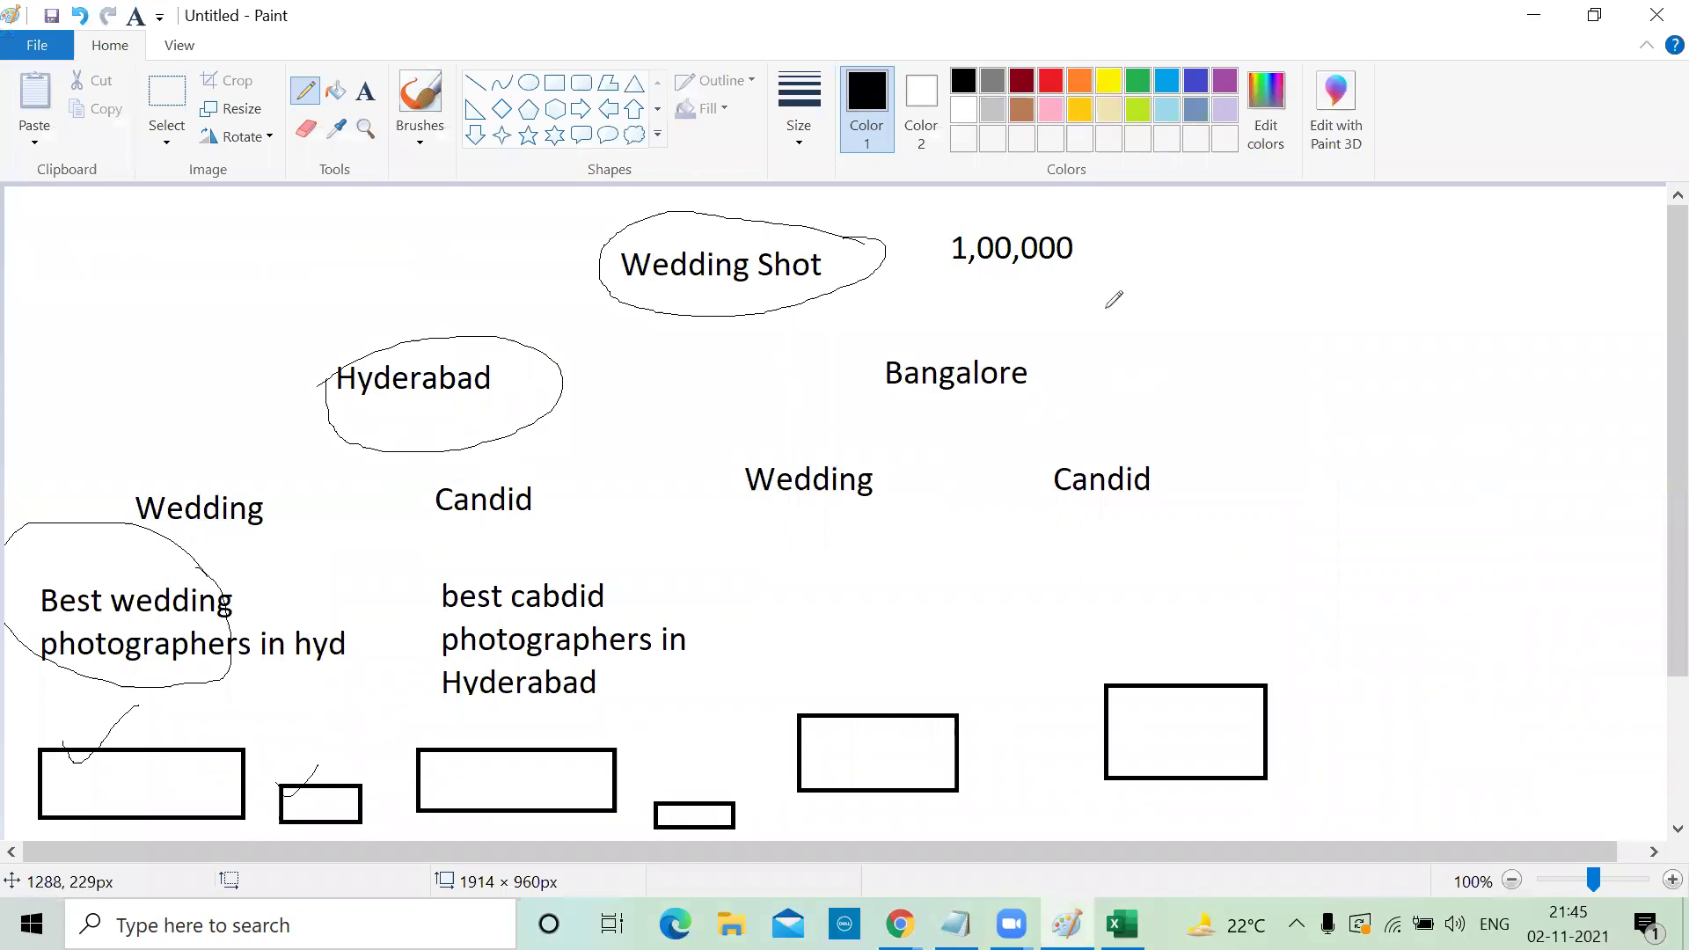
{"action": "left_click_drag", "start_coordinate": [872, 256], "coordinate": [972, 206]}
{"action": "left_click", "coordinate": [1535, 16]}
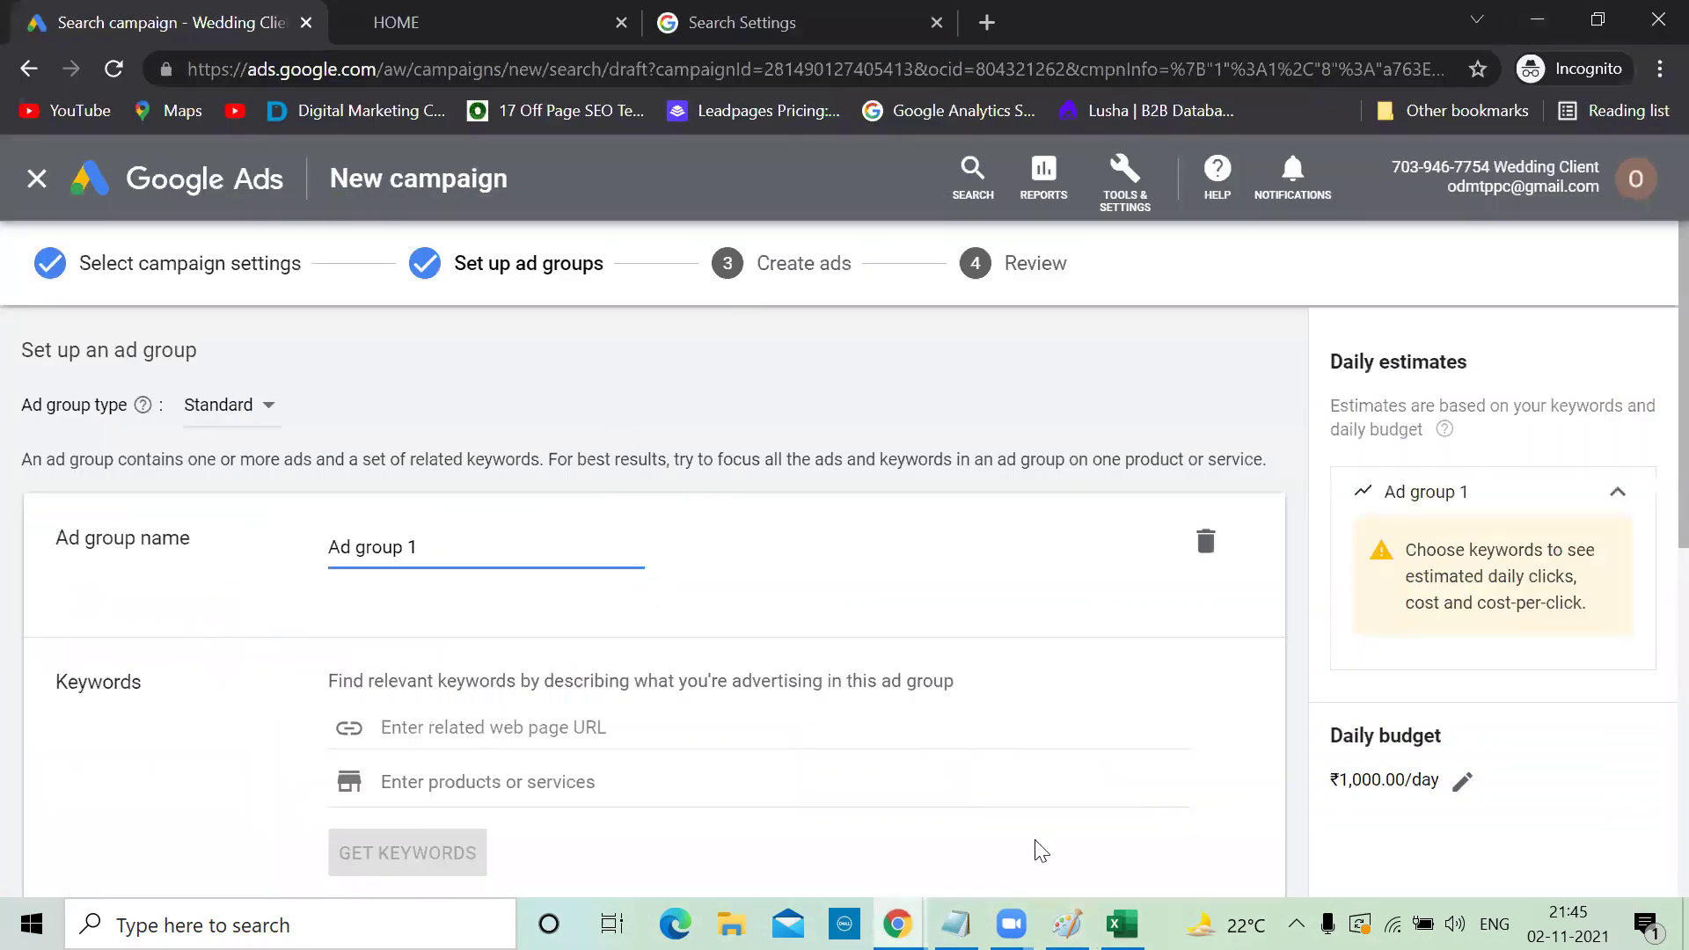
{"action": "key", "text": "alt+Tab"}
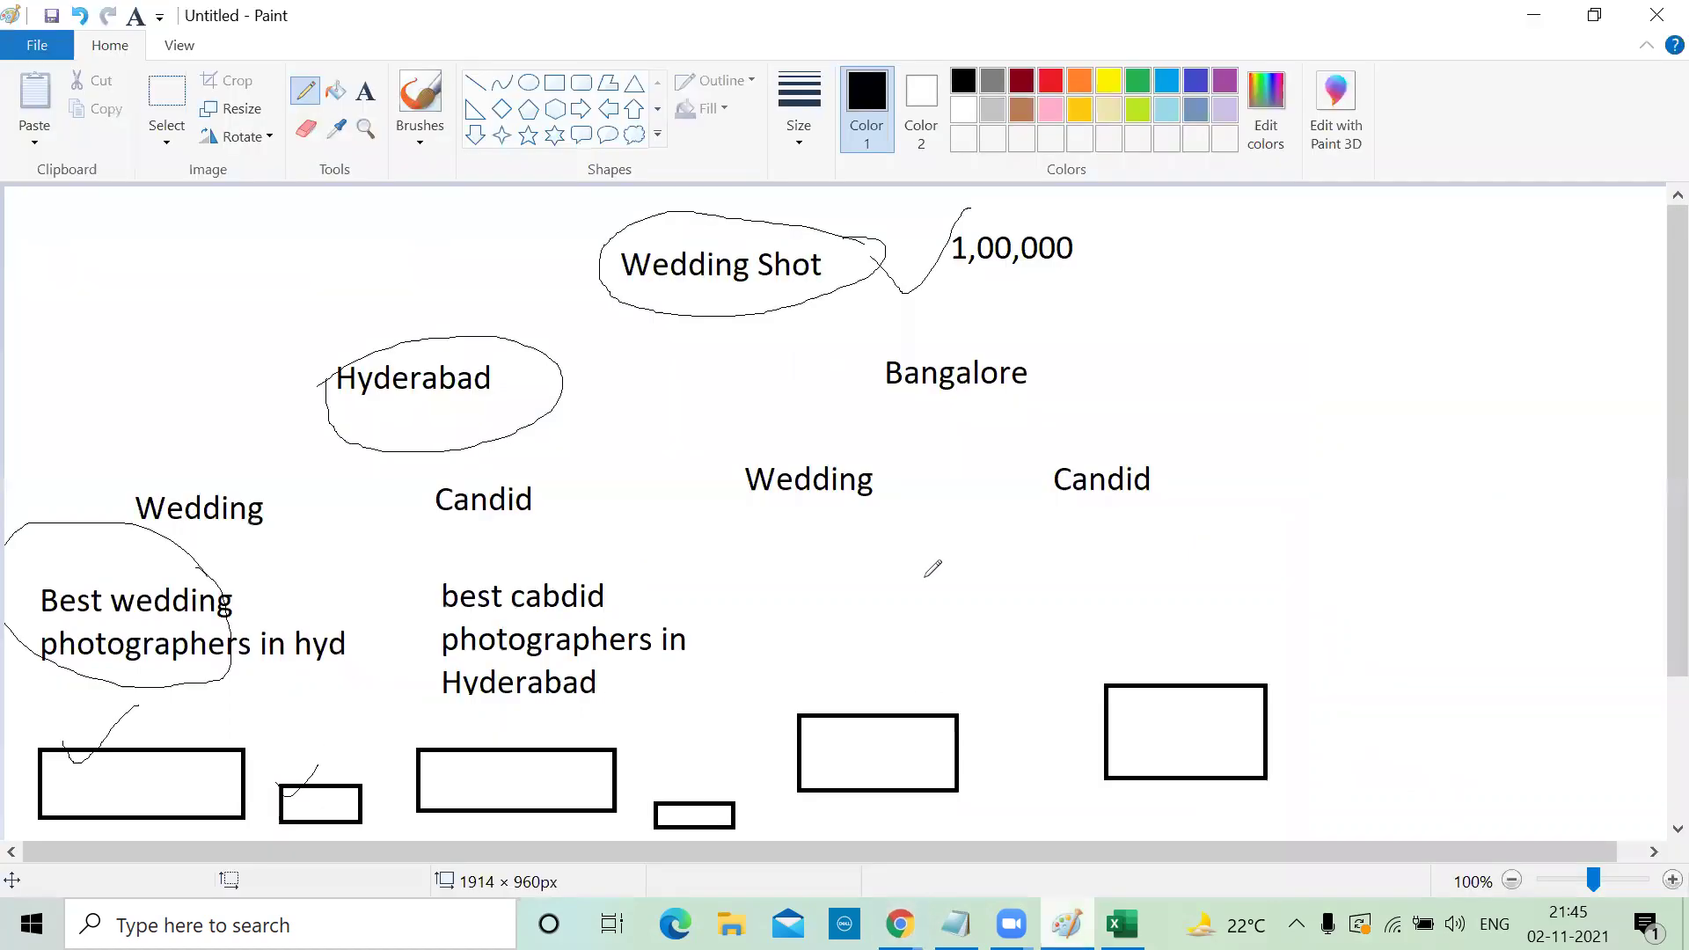
{"action": "left_click_drag", "start_coordinate": [339, 387], "coordinate": [403, 333]}
Rename Ad group 1 to 'Wedding' and place the cursor in its keyword box
{"action": "left_click", "coordinate": [1533, 15]}
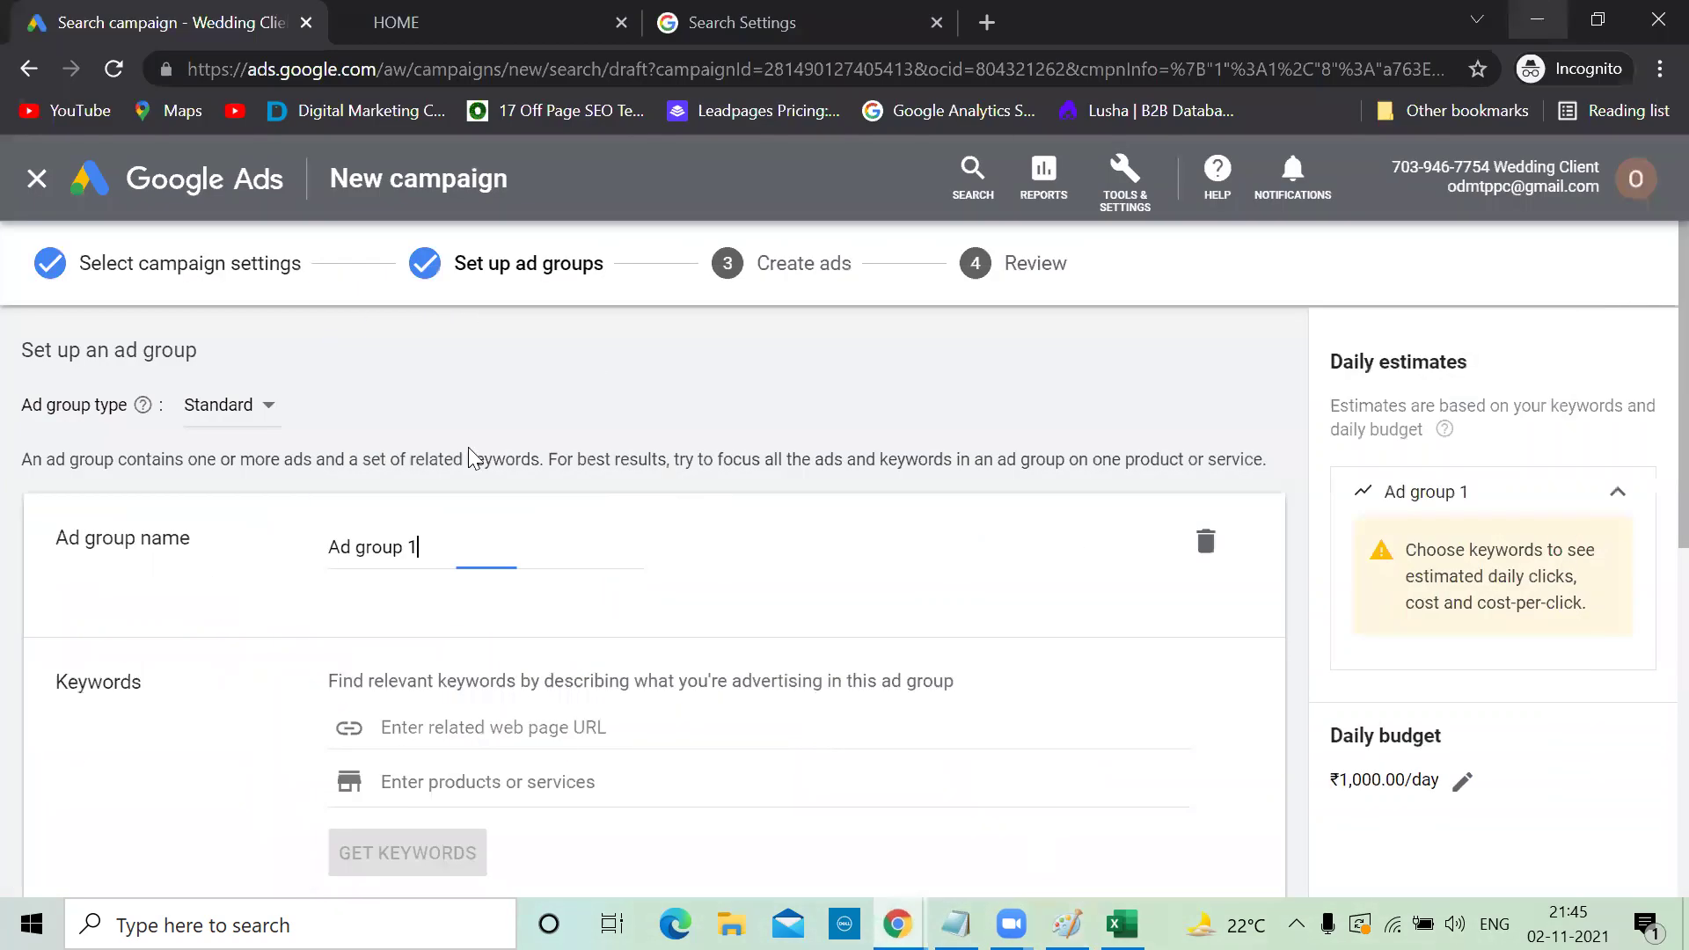
{"action": "key", "text": "ctrl+a"}
{"action": "type", "text": "Wedding"}
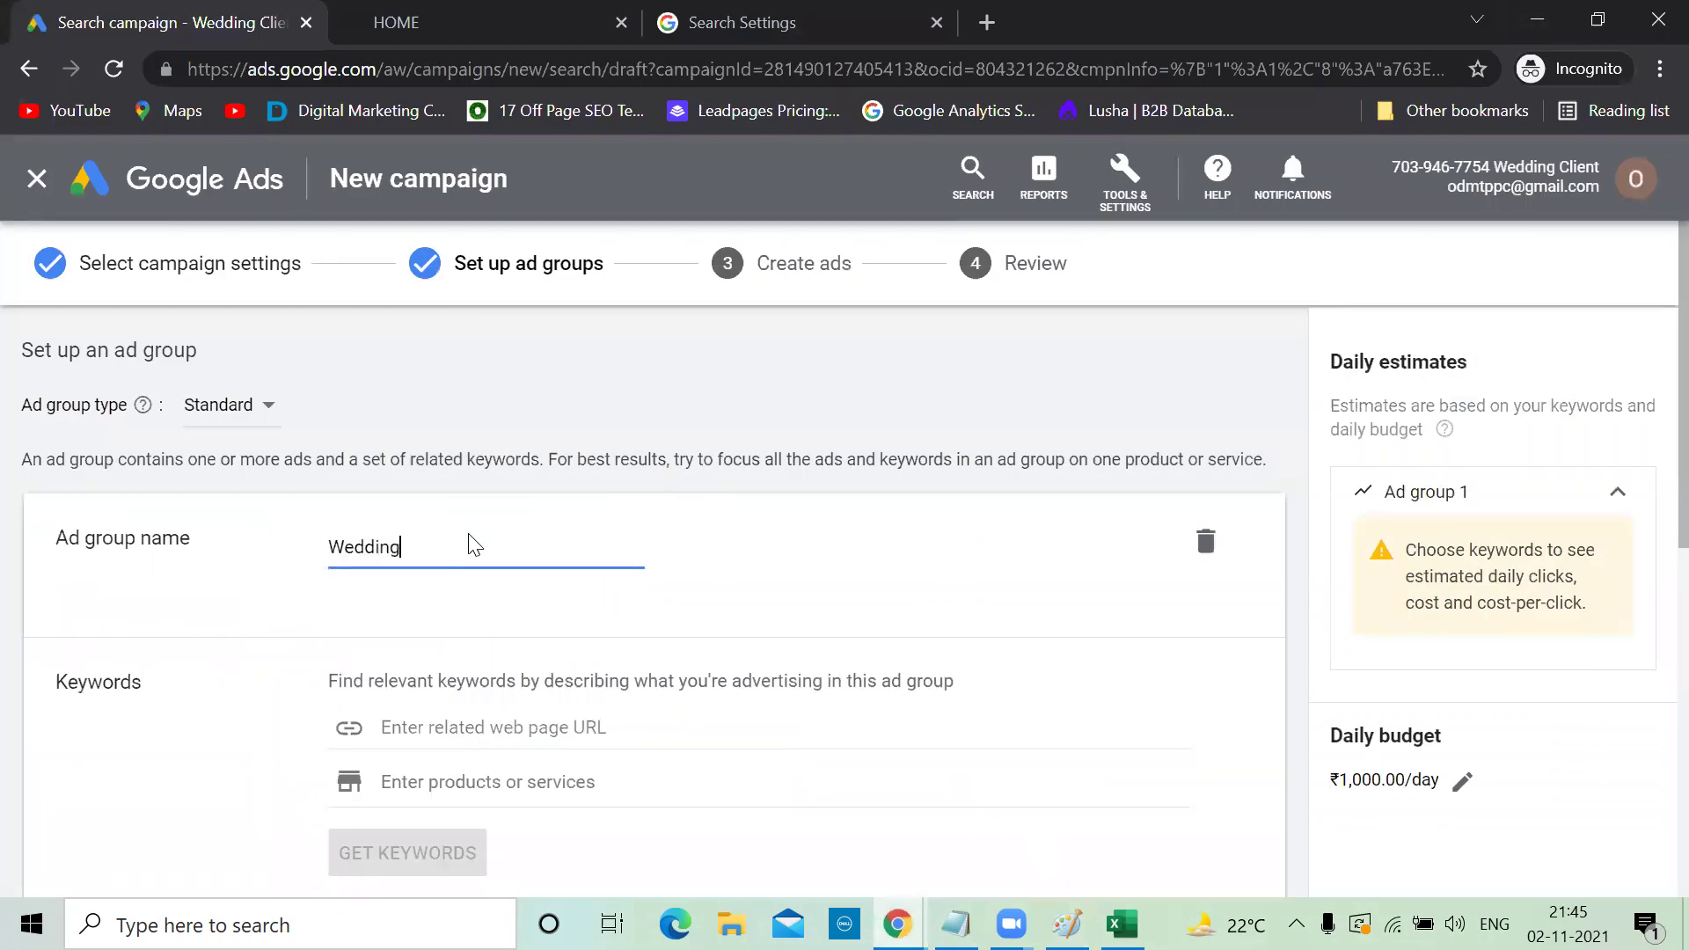
{"action": "scroll", "coordinate": [671, 686], "scroll_direction": "down", "scroll_amount": 5}
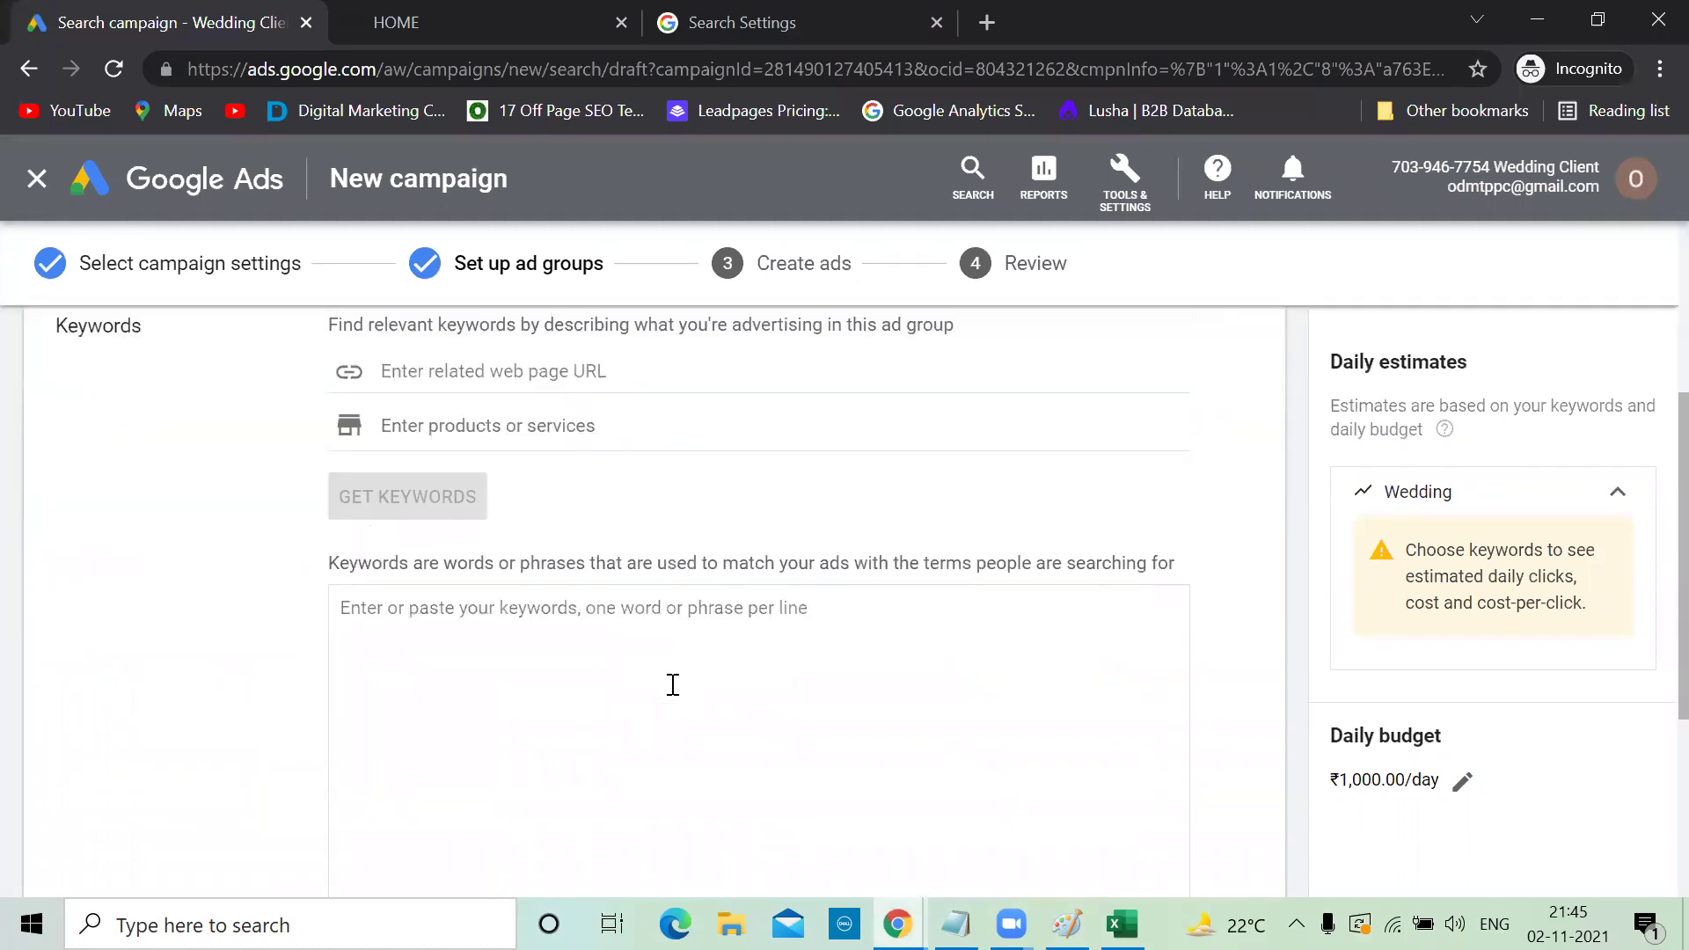
{"action": "left_click", "coordinate": [420, 562]}
{"action": "scroll", "coordinate": [423, 570], "scroll_direction": "down", "scroll_amount": 4}
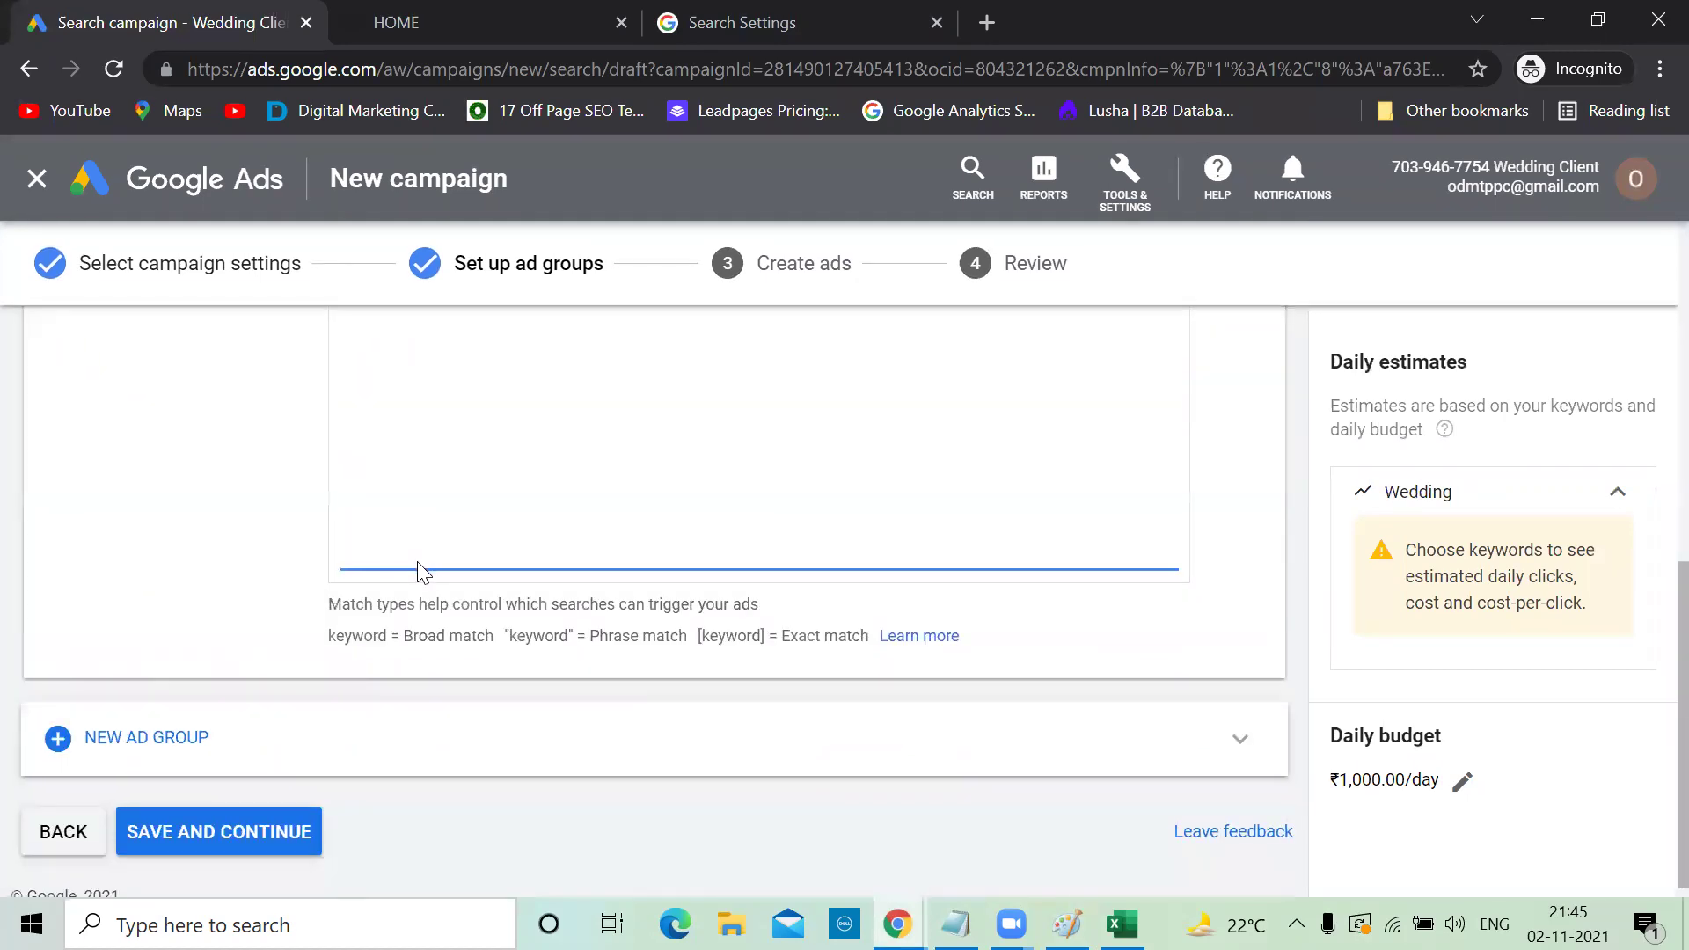
{"action": "scroll", "coordinate": [420, 568], "scroll_direction": "up", "scroll_amount": 8}
{"action": "scroll", "coordinate": [420, 563], "scroll_direction": "down", "scroll_amount": 6}
{"action": "scroll", "coordinate": [419, 561], "scroll_direction": "down", "scroll_amount": 3}
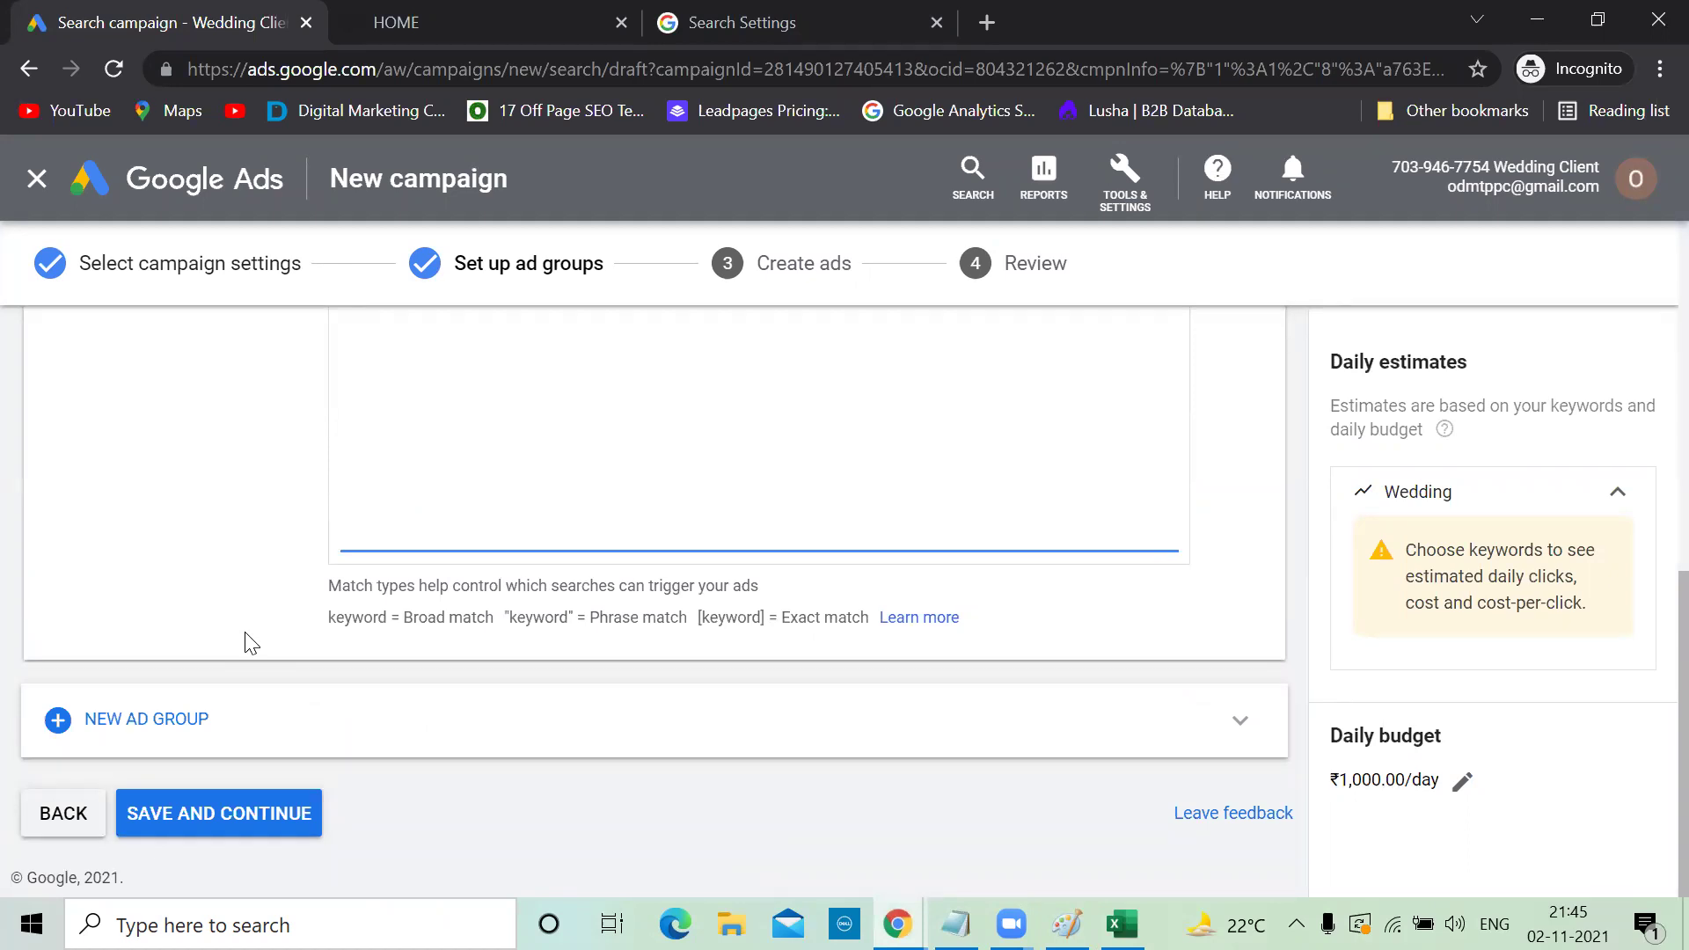
Add a second ad group named 'Candid', then bring up the Excel Keyword Stats sheet
{"action": "left_click", "coordinate": [88, 721]}
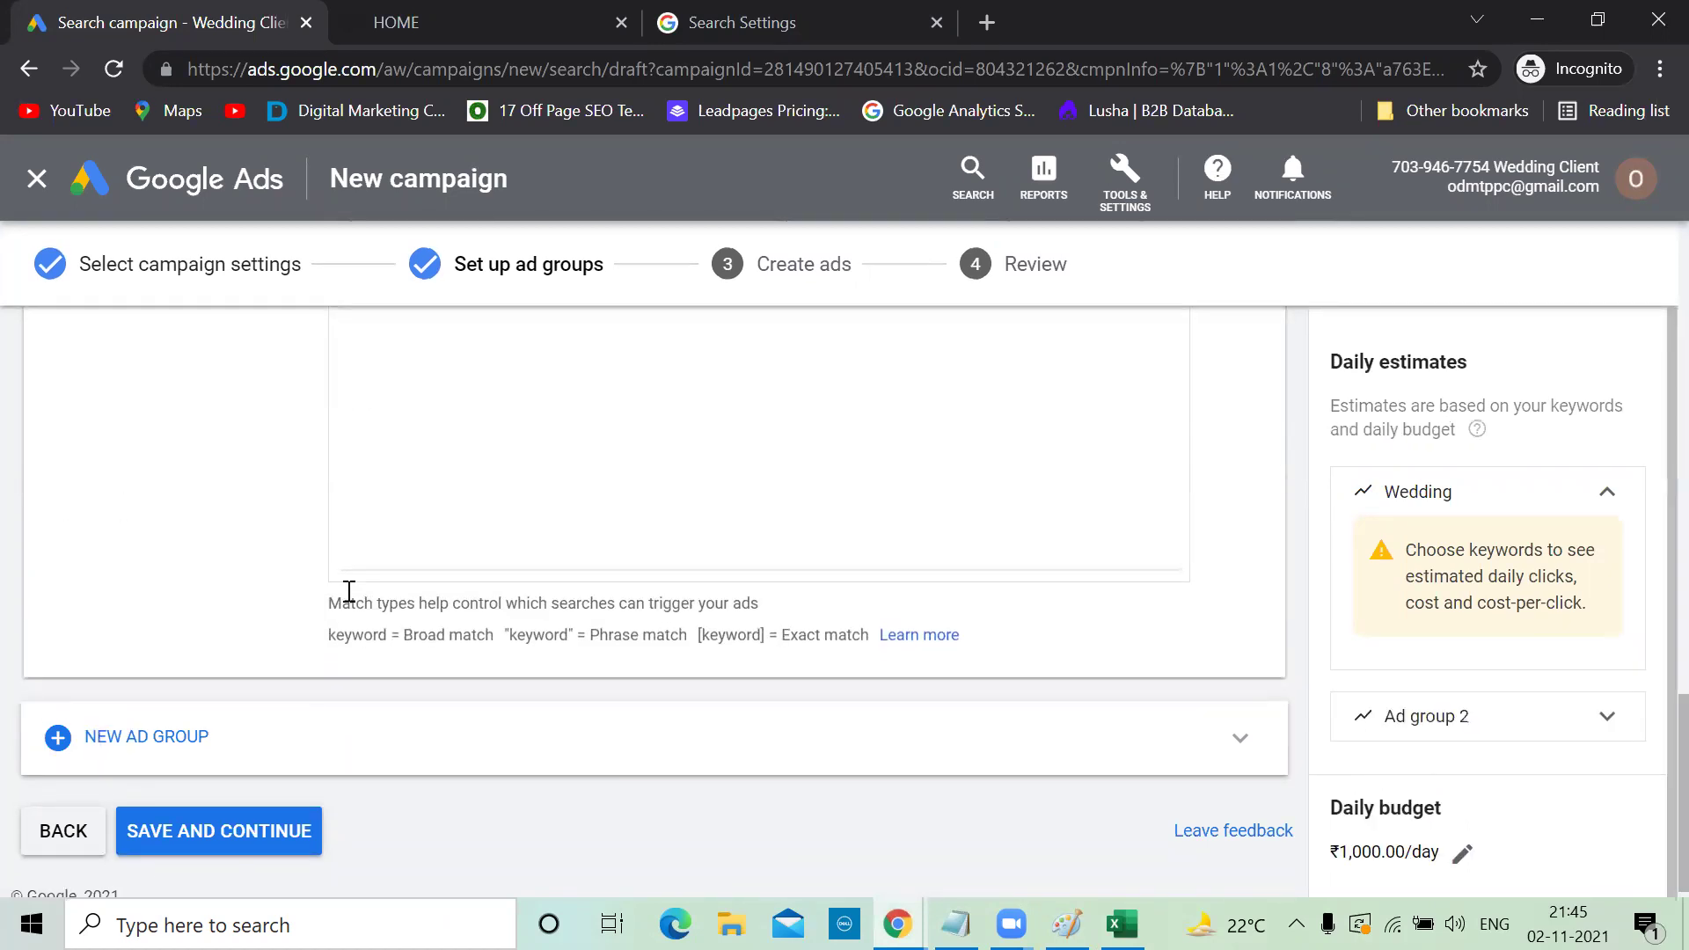
{"action": "scroll", "coordinate": [349, 591], "scroll_direction": "up", "scroll_amount": 8}
{"action": "scroll", "coordinate": [347, 590], "scroll_direction": "up", "scroll_amount": 3}
{"action": "scroll", "coordinate": [346, 589], "scroll_direction": "down", "scroll_amount": 10}
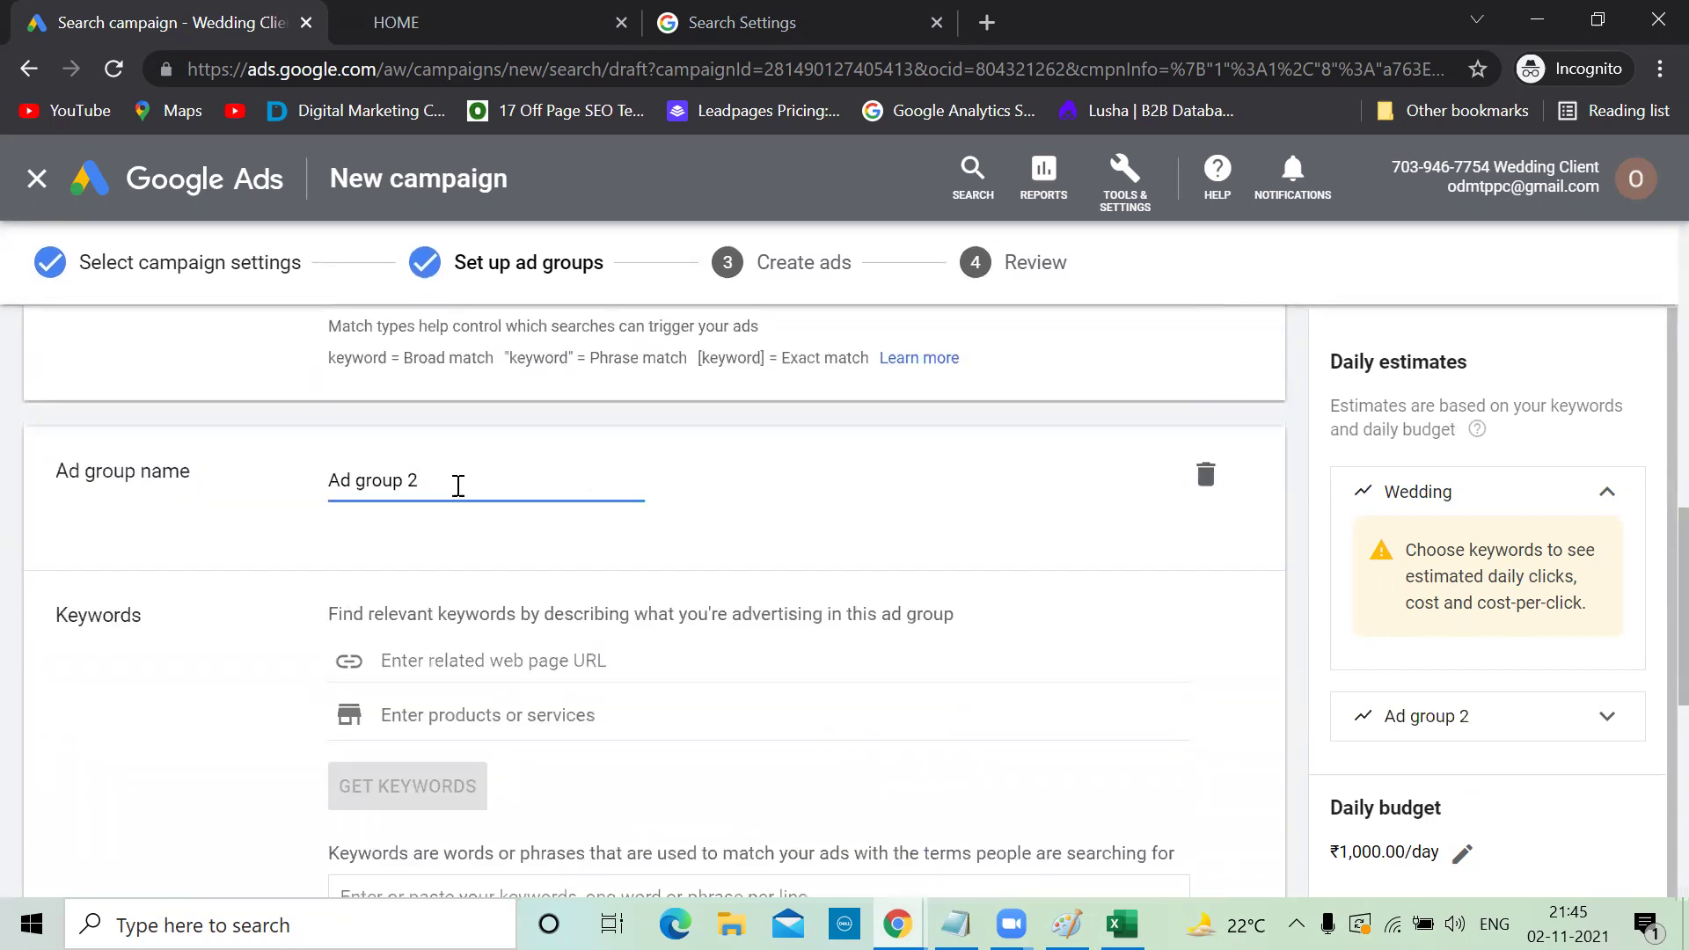
{"action": "left_click_drag", "start_coordinate": [437, 480], "coordinate": [276, 486]}
{"action": "type", "text": "Candid"}
{"action": "scroll", "coordinate": [346, 563], "scroll_direction": "down", "scroll_amount": 4}
{"action": "left_click", "coordinate": [350, 566]}
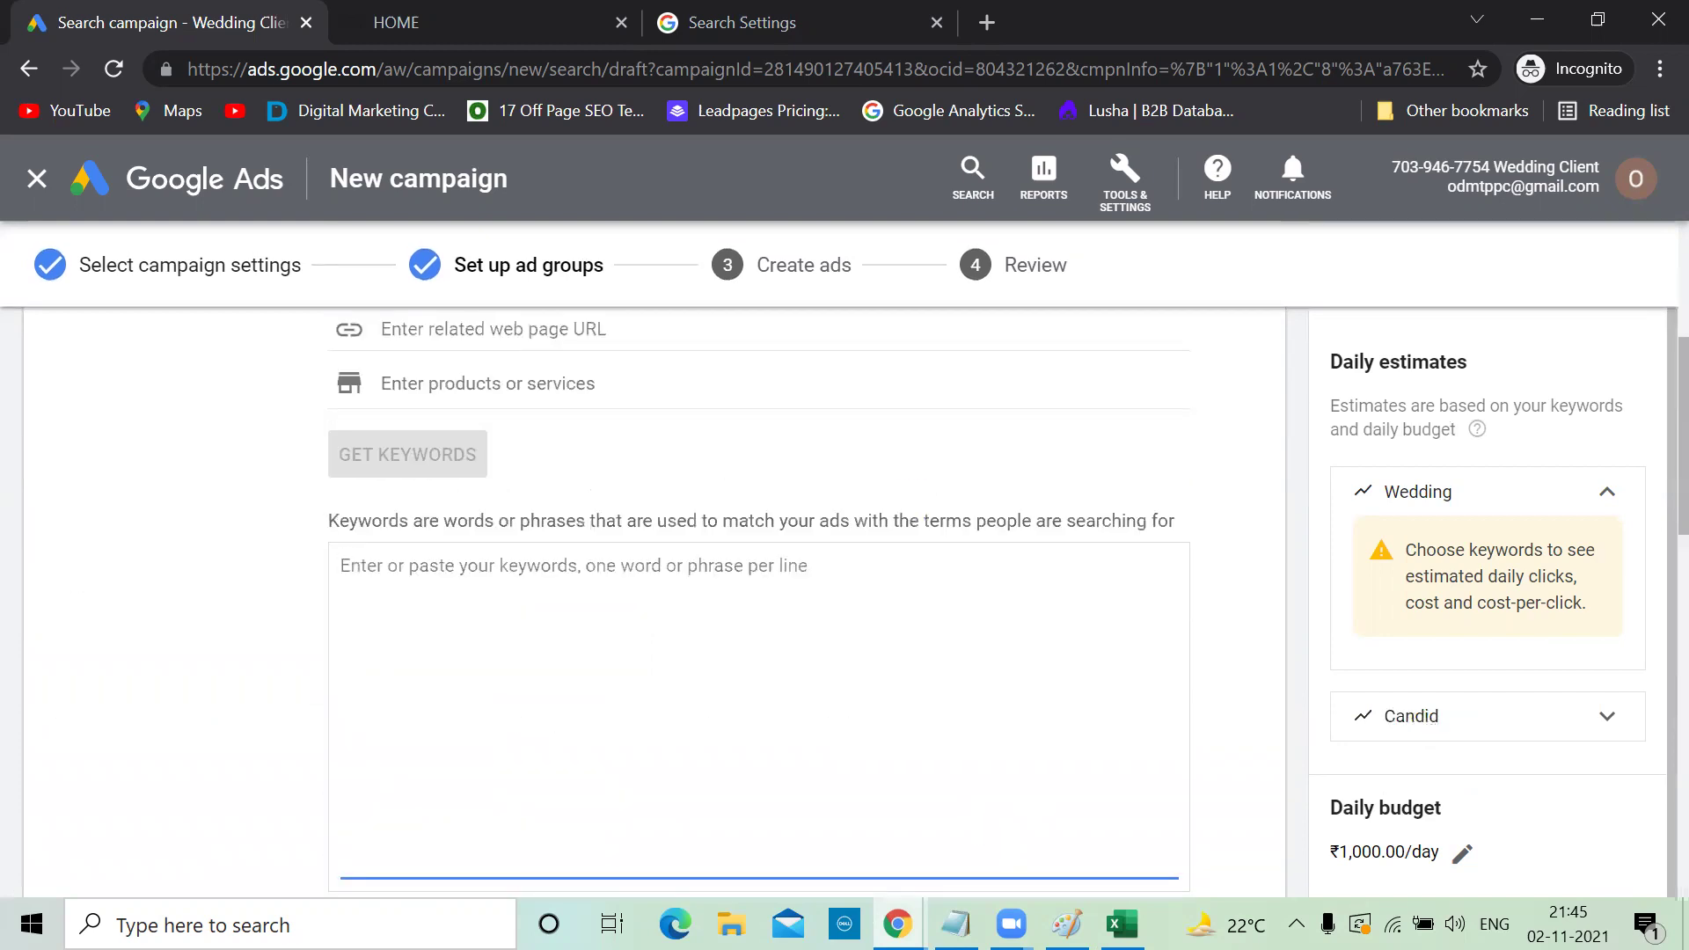
{"action": "key", "text": "alt+Tab"}
{"action": "left_click_drag", "start_coordinate": [1214, 852], "coordinate": [977, 851]}
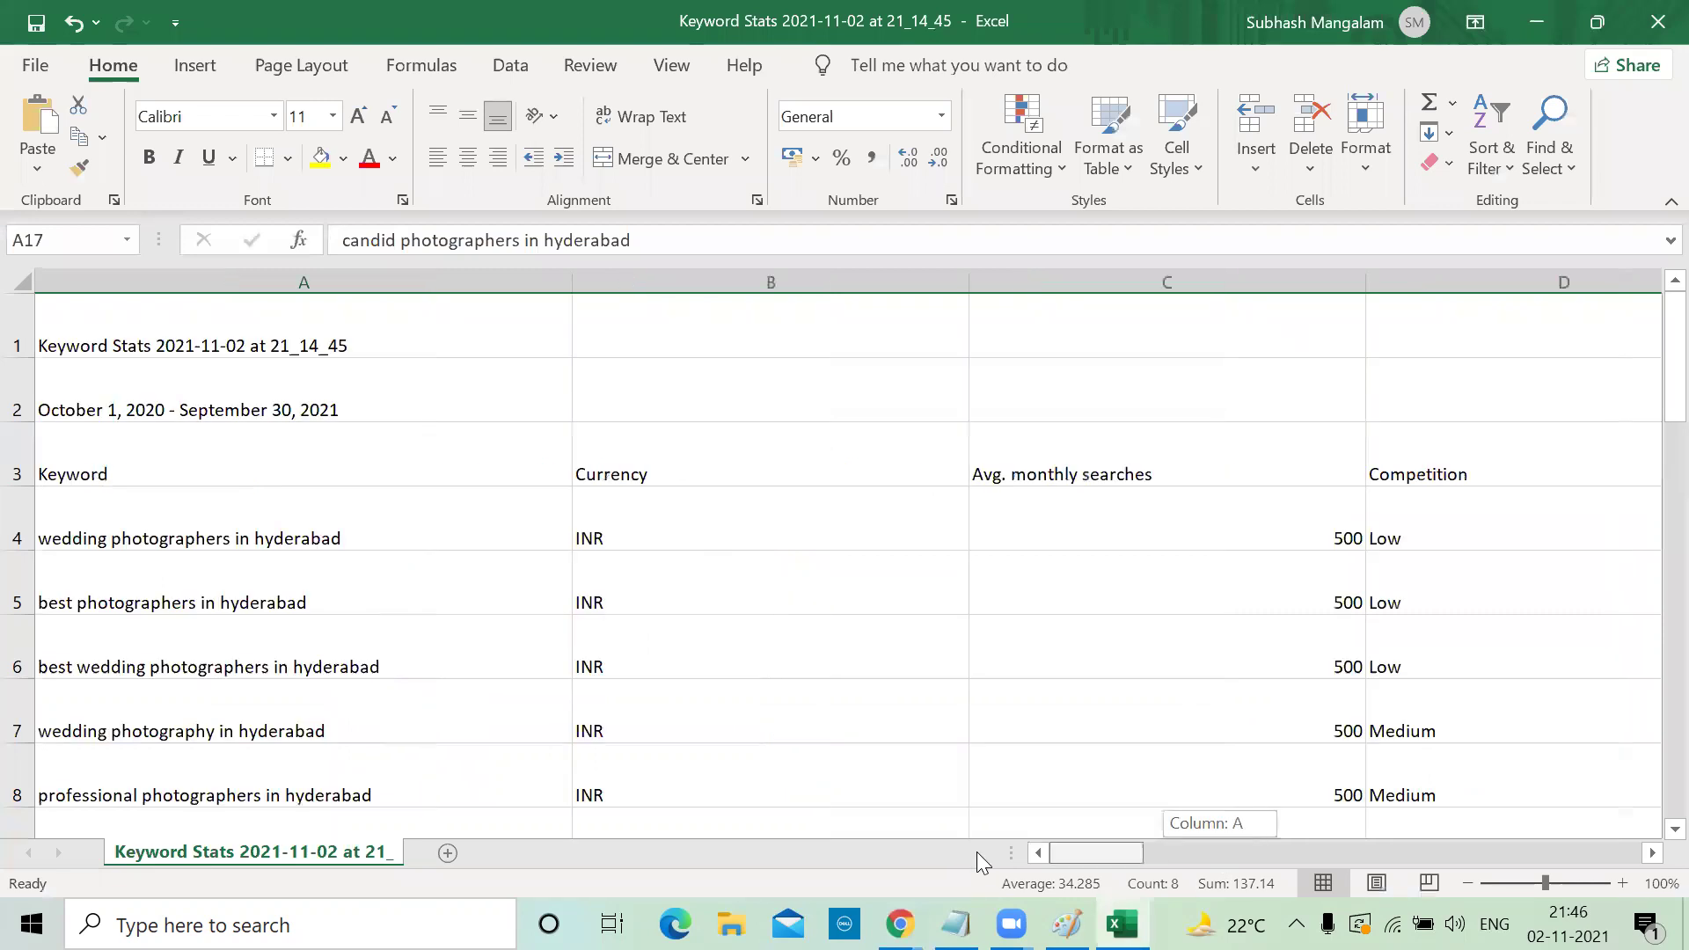
Copy the thirteen wedding keywords in Excel cells A4:A16 and return to Google Ads
{"action": "left_click", "coordinate": [197, 528]}
{"action": "key", "text": "shift+Down"}
{"action": "key", "text": "shift+Down"}
{"action": "key", "text": "shift+Down"}
{"action": "key", "text": "shift+Down"}
{"action": "key", "text": "shift+Down"}
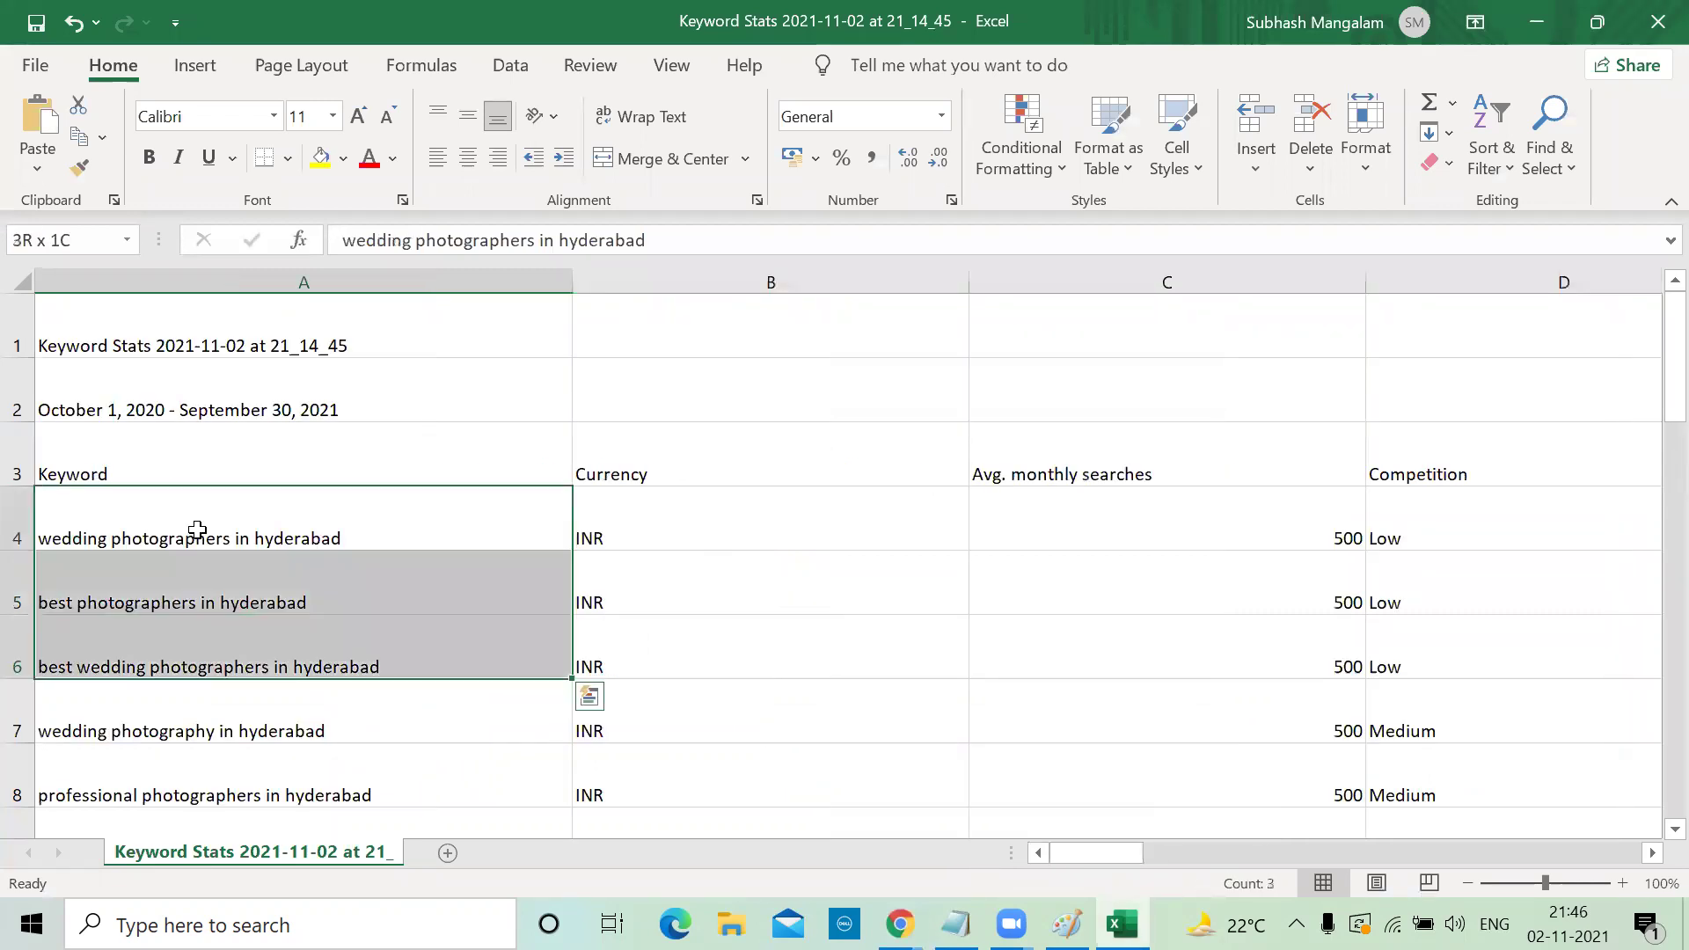
{"action": "key", "text": "shift+Down"}
{"action": "key", "text": "shift+Down"}
{"action": "key", "text": "shift+Down"}
{"action": "key", "text": "shift+Down"}
{"action": "key", "text": "shift+Down"}
{"action": "key", "text": "shift+Down"}
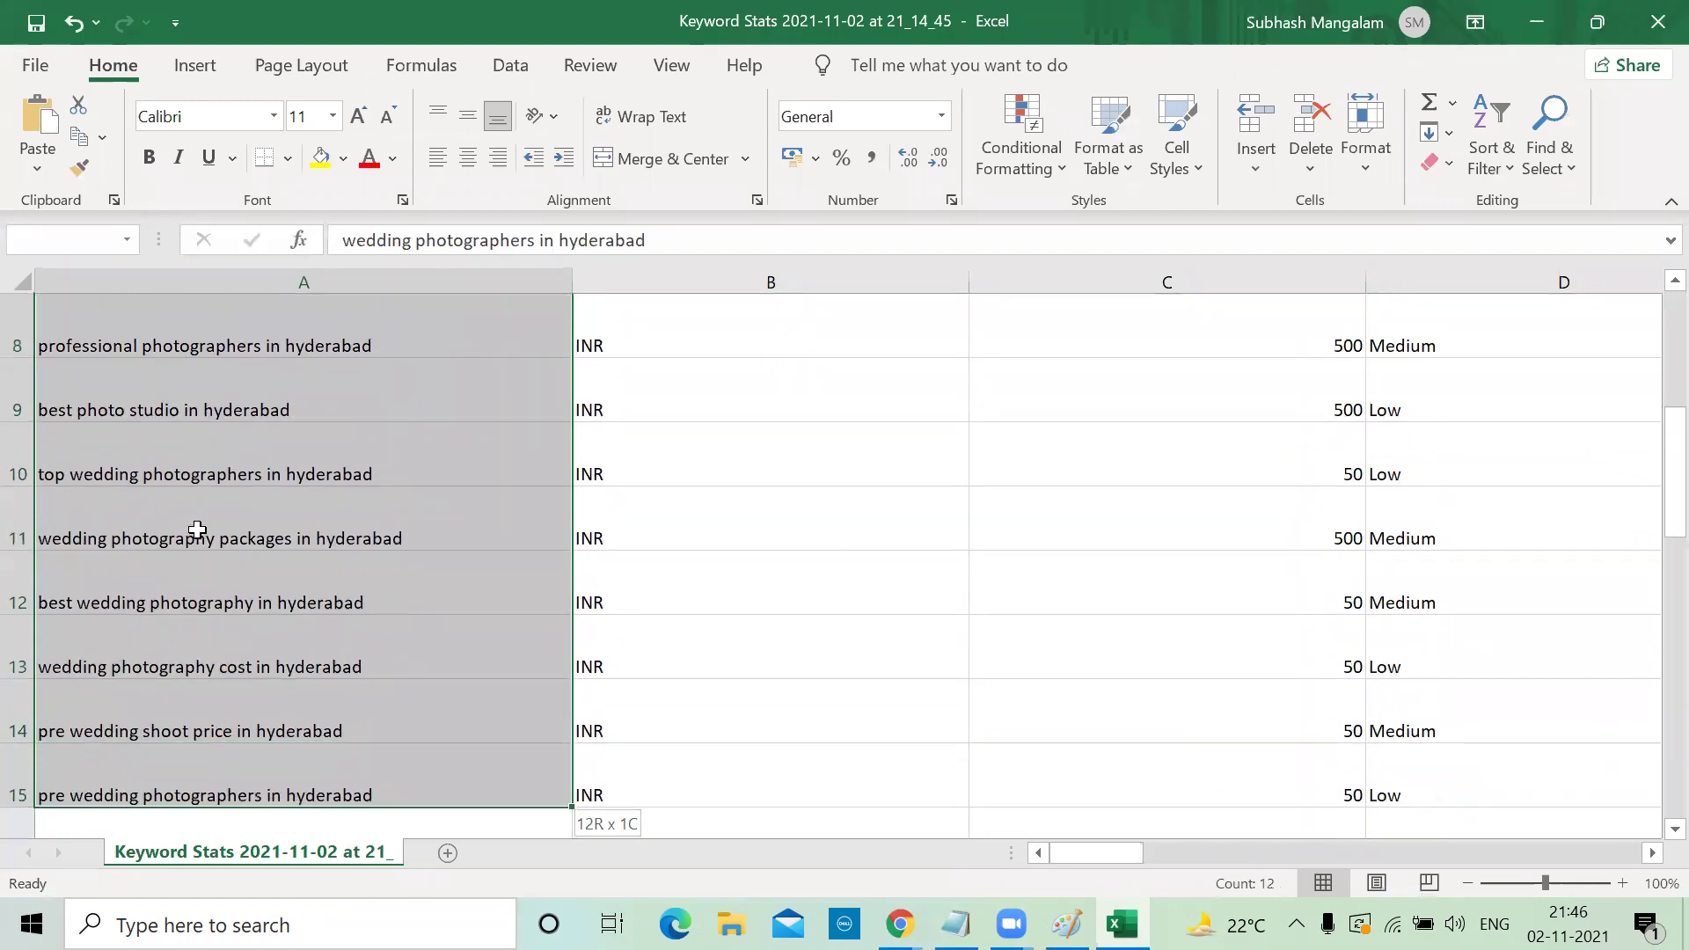
{"action": "key", "text": "shift+Down"}
{"action": "key", "text": "shift+Up"}
{"action": "key", "text": "shift+Down"}
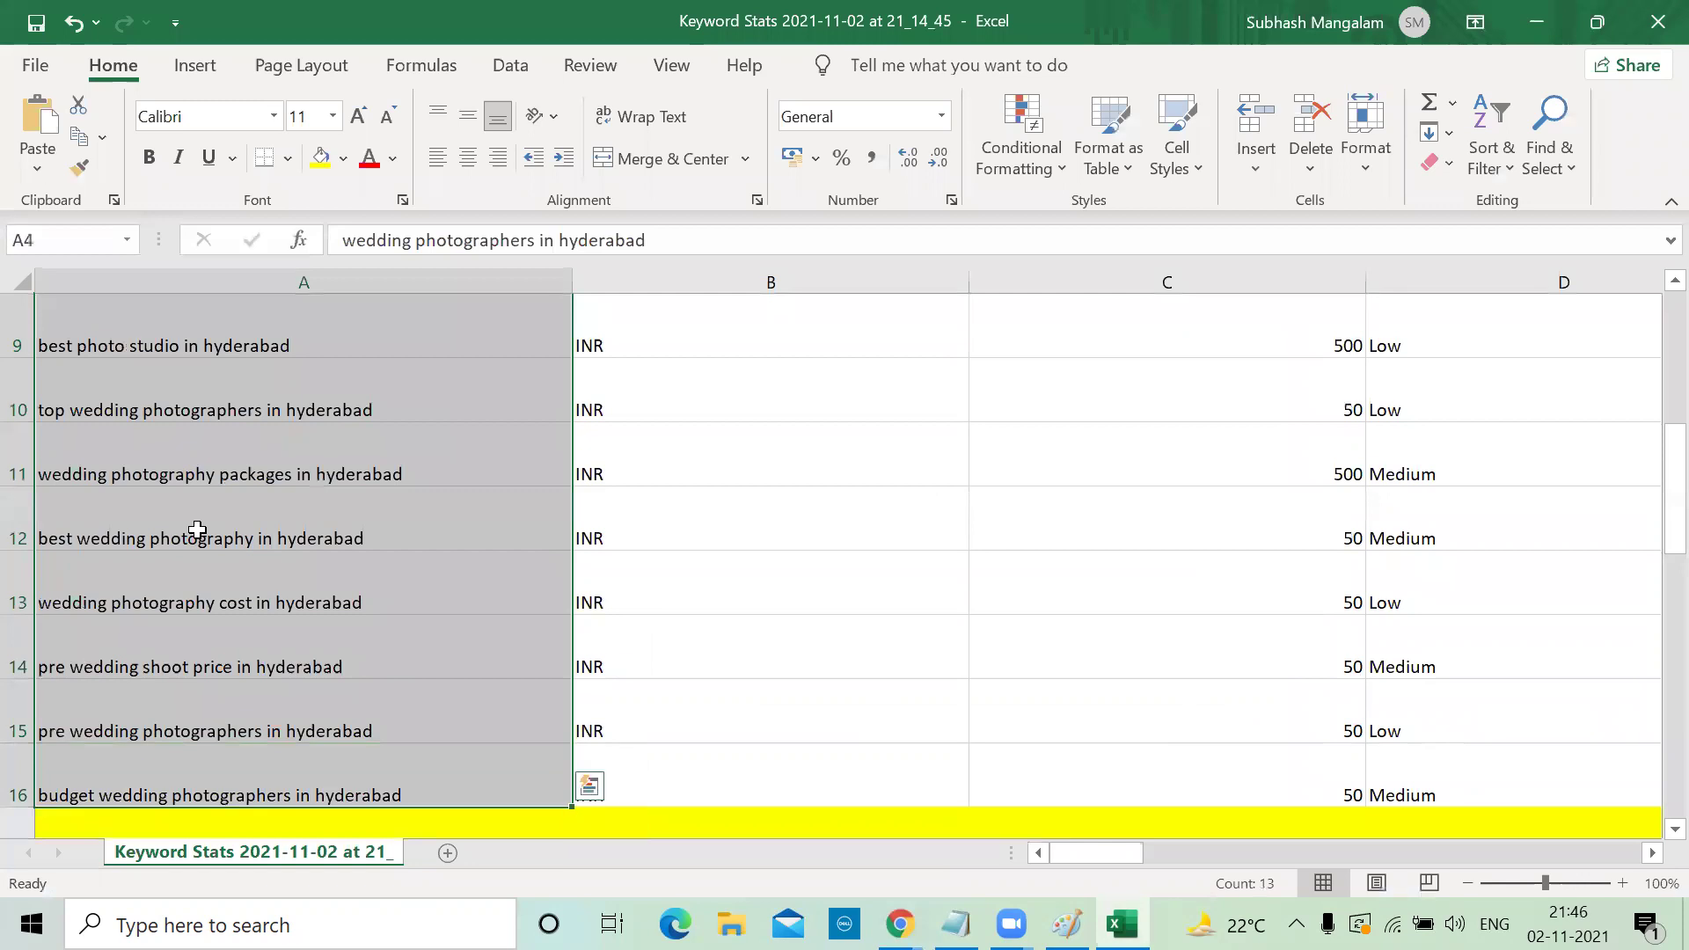
{"action": "key", "text": "ctrl+c"}
{"action": "key", "text": "alt+Tab"}
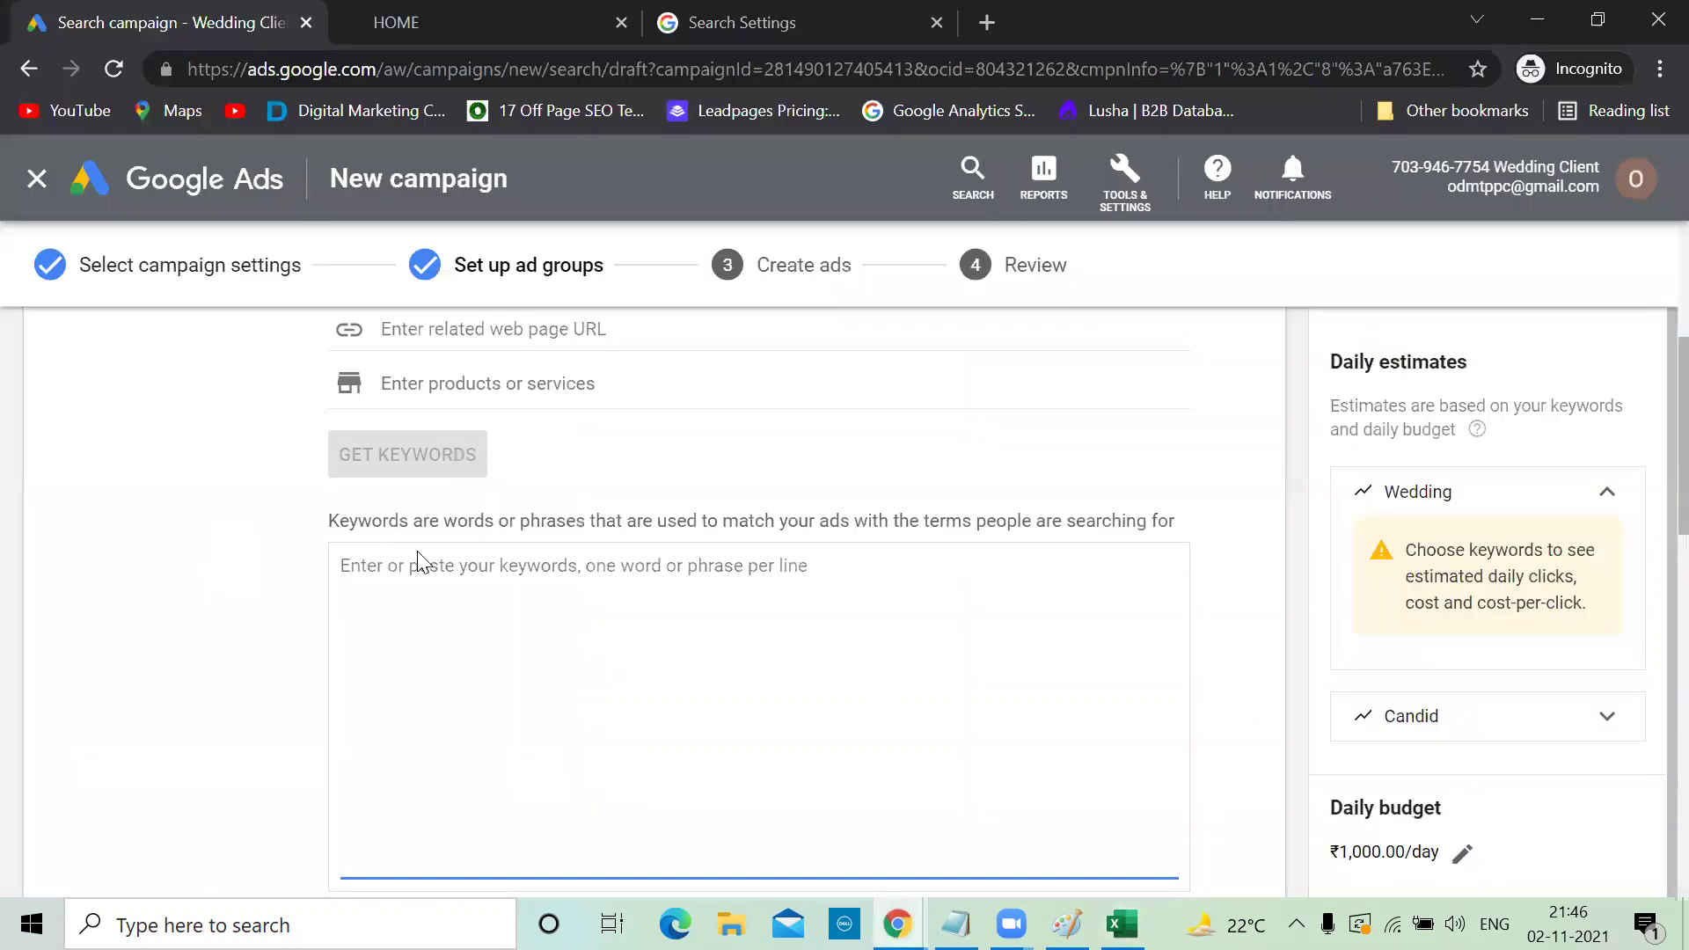
Paste the thirteen keywords into the Wedding ad group and quote the first one
{"action": "key", "text": "ctrl+v"}
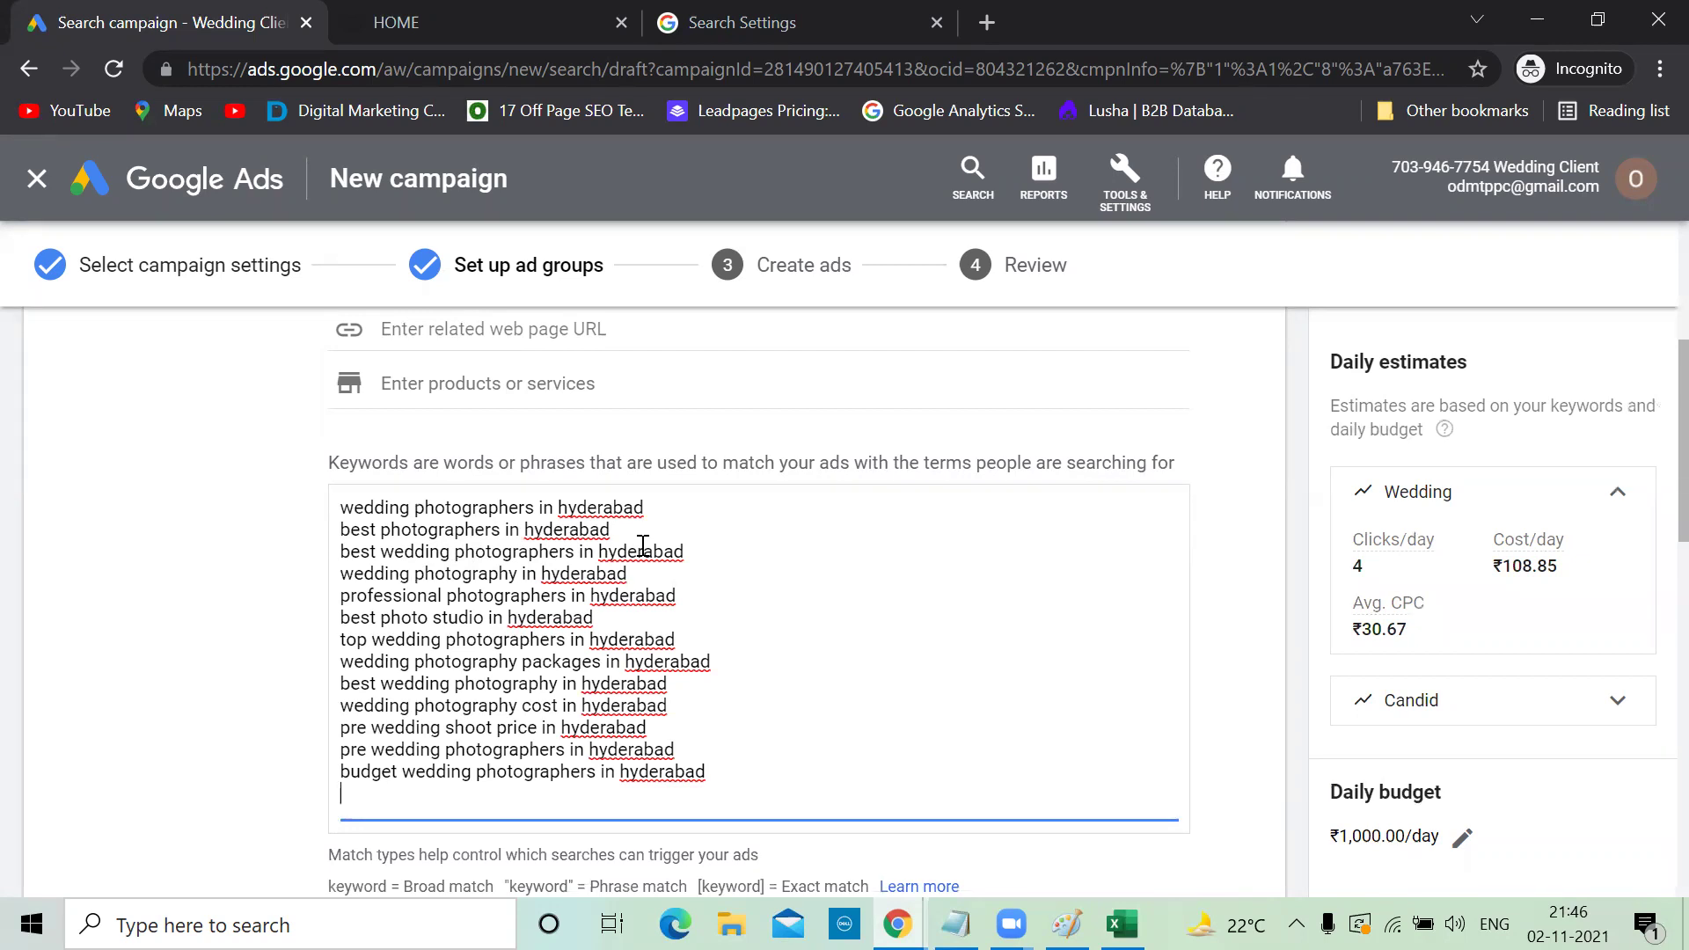
{"action": "left_click", "coordinate": [343, 508]}
{"action": "type", "text": "\""}
{"action": "left_click", "coordinate": [660, 508]}
{"action": "type", "text": "\""}
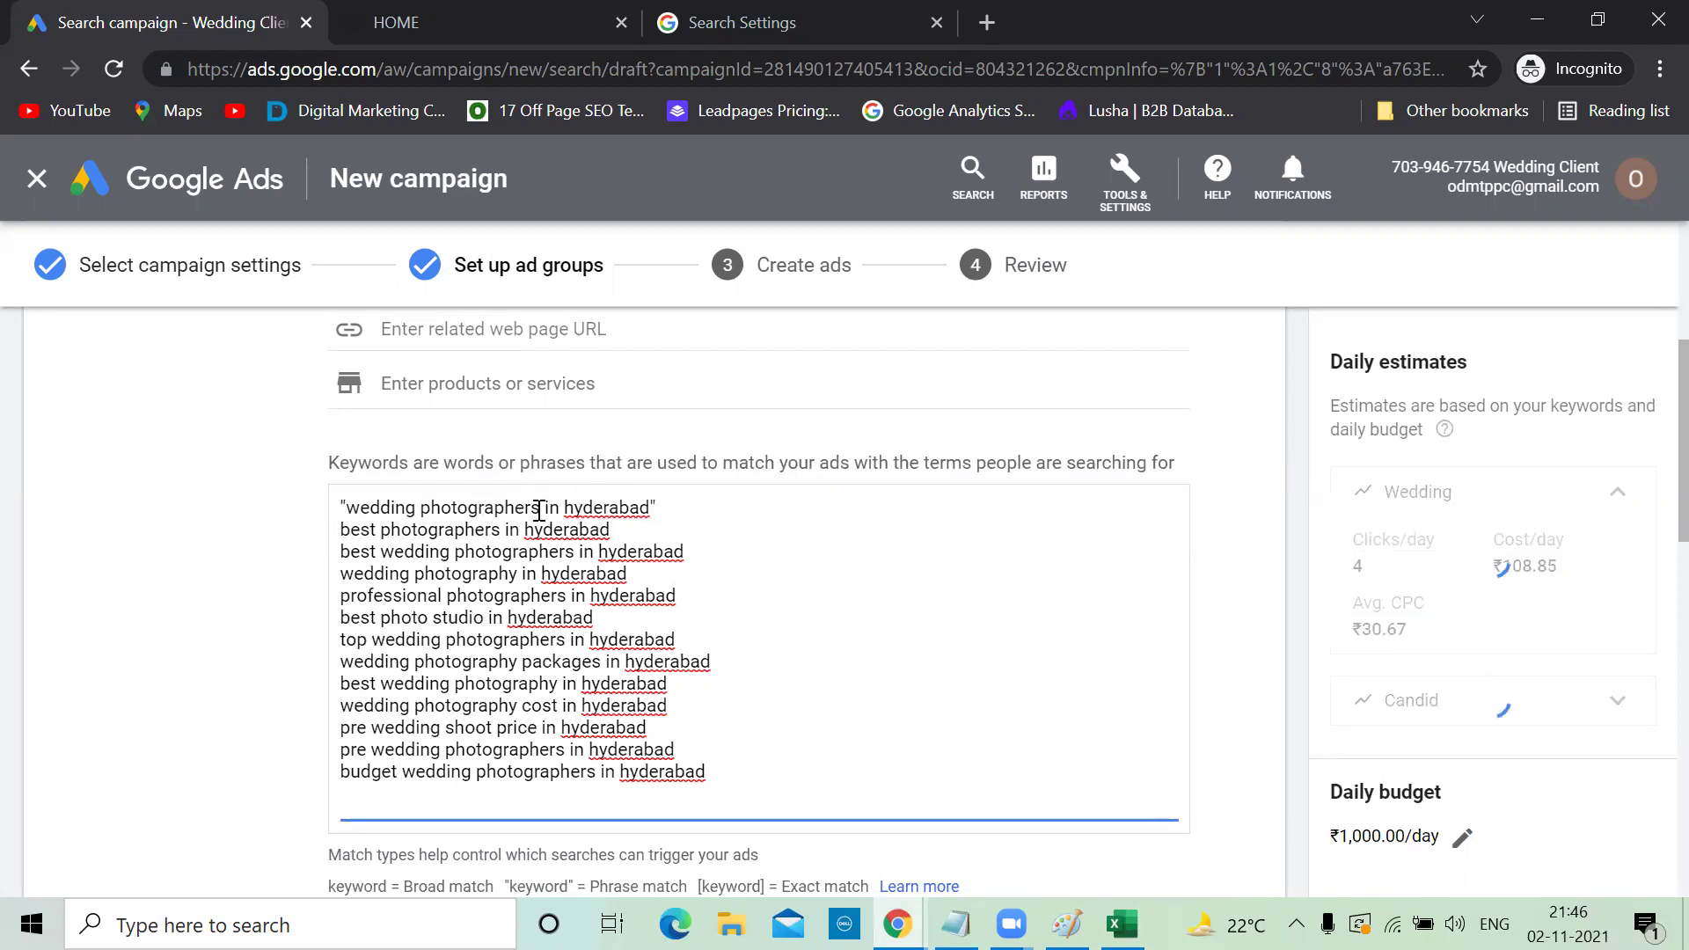
Wrap the second and third keywords in double quotes for phrase match
{"action": "left_click", "coordinate": [343, 533]}
{"action": "type", "text": "\""}
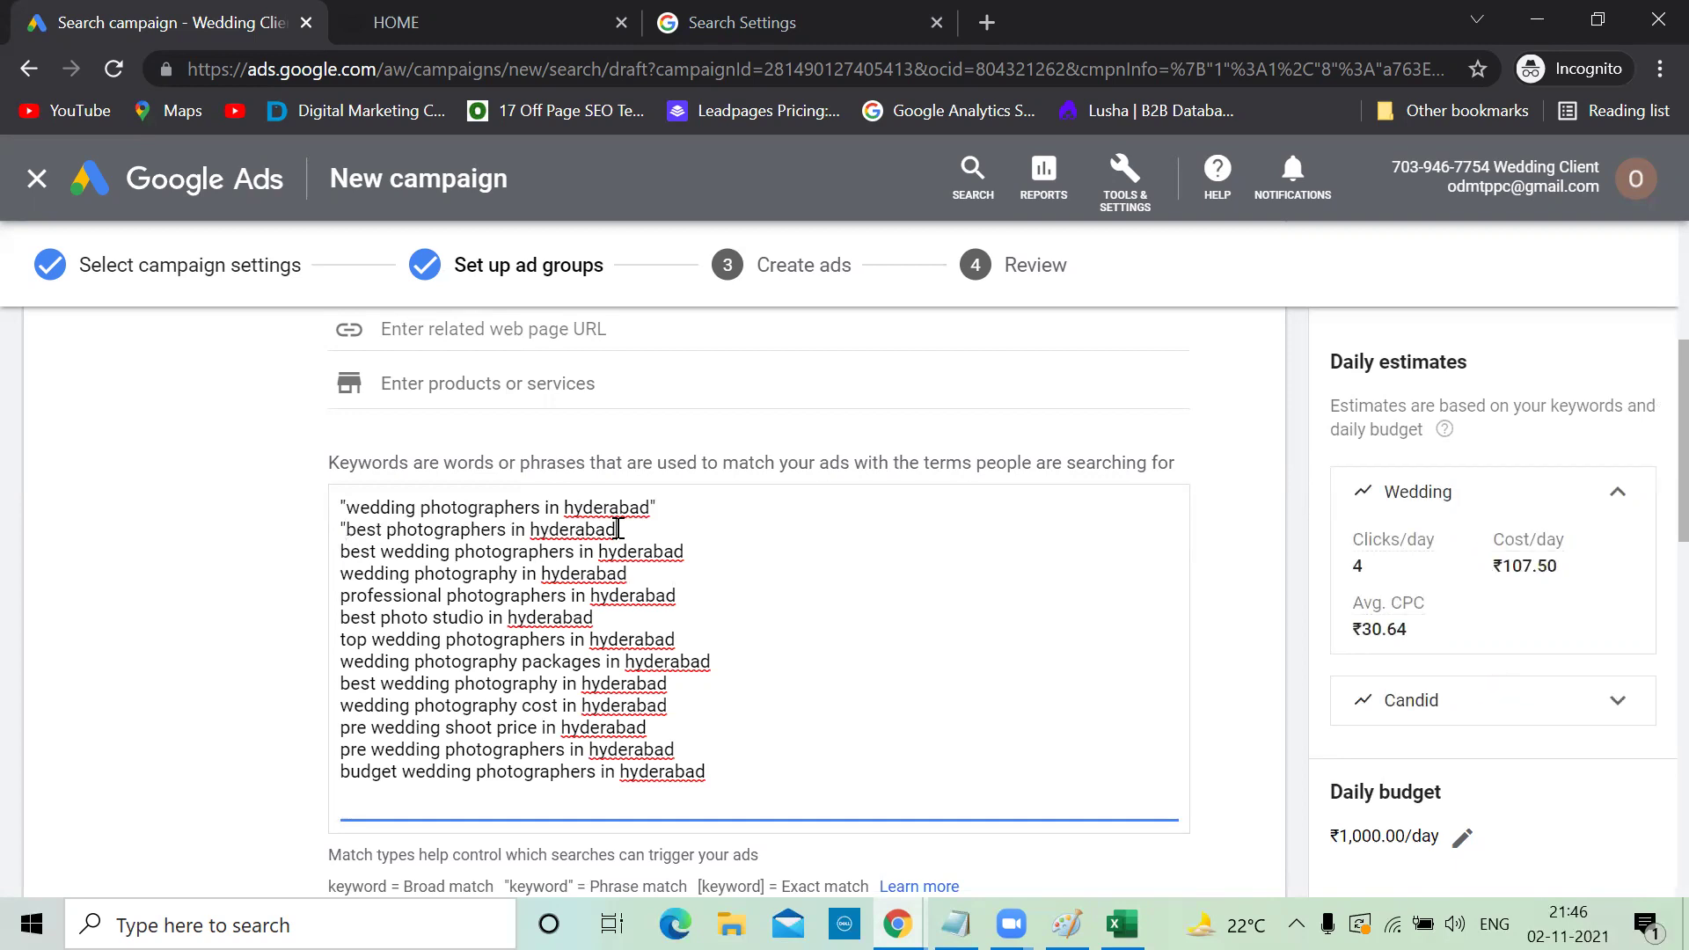
{"action": "left_click", "coordinate": [621, 528]}
{"action": "type", "text": "\""}
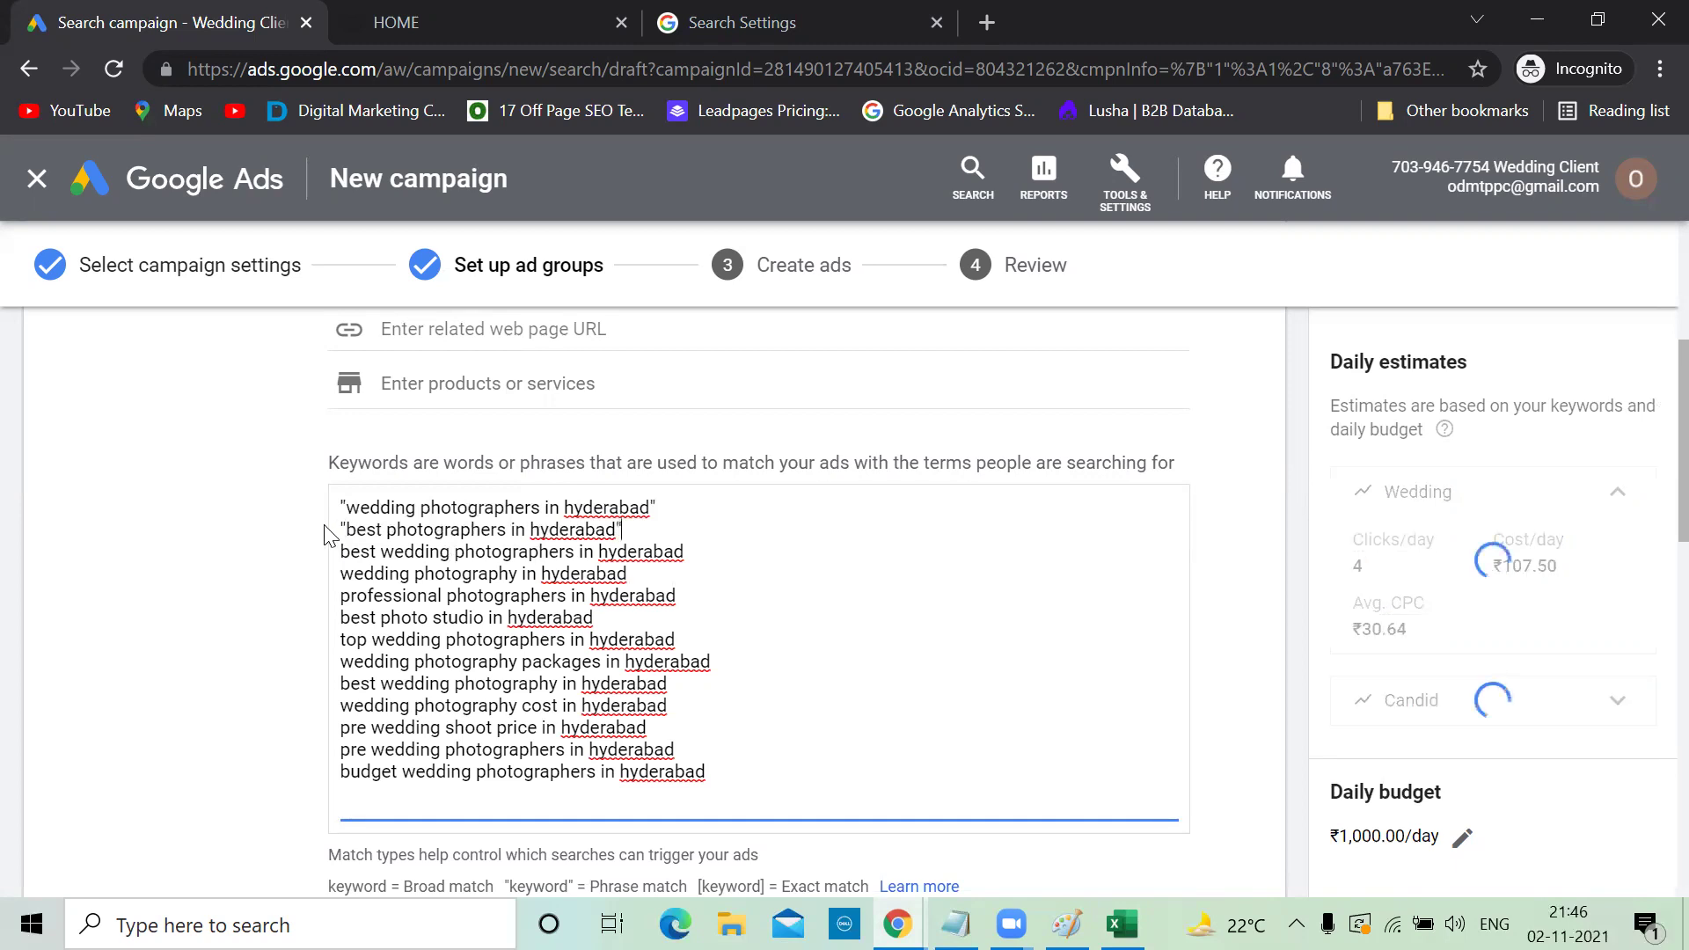
{"action": "left_click", "coordinate": [343, 552]}
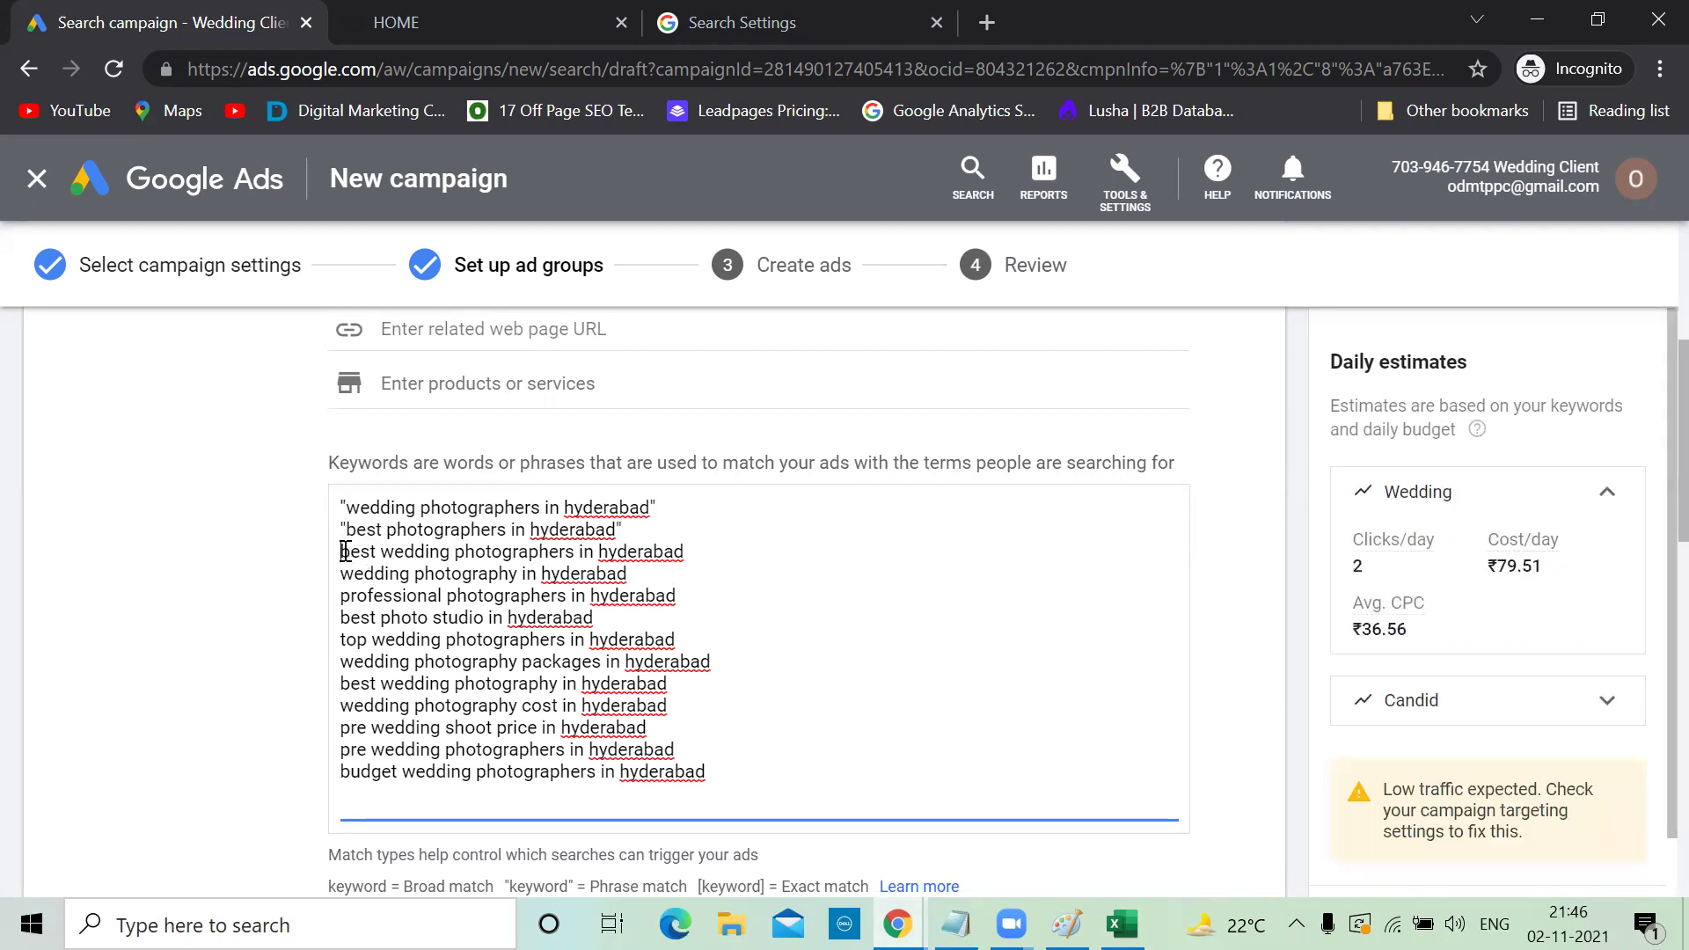
{"action": "type", "text": "\""}
{"action": "left_click", "coordinate": [695, 555]}
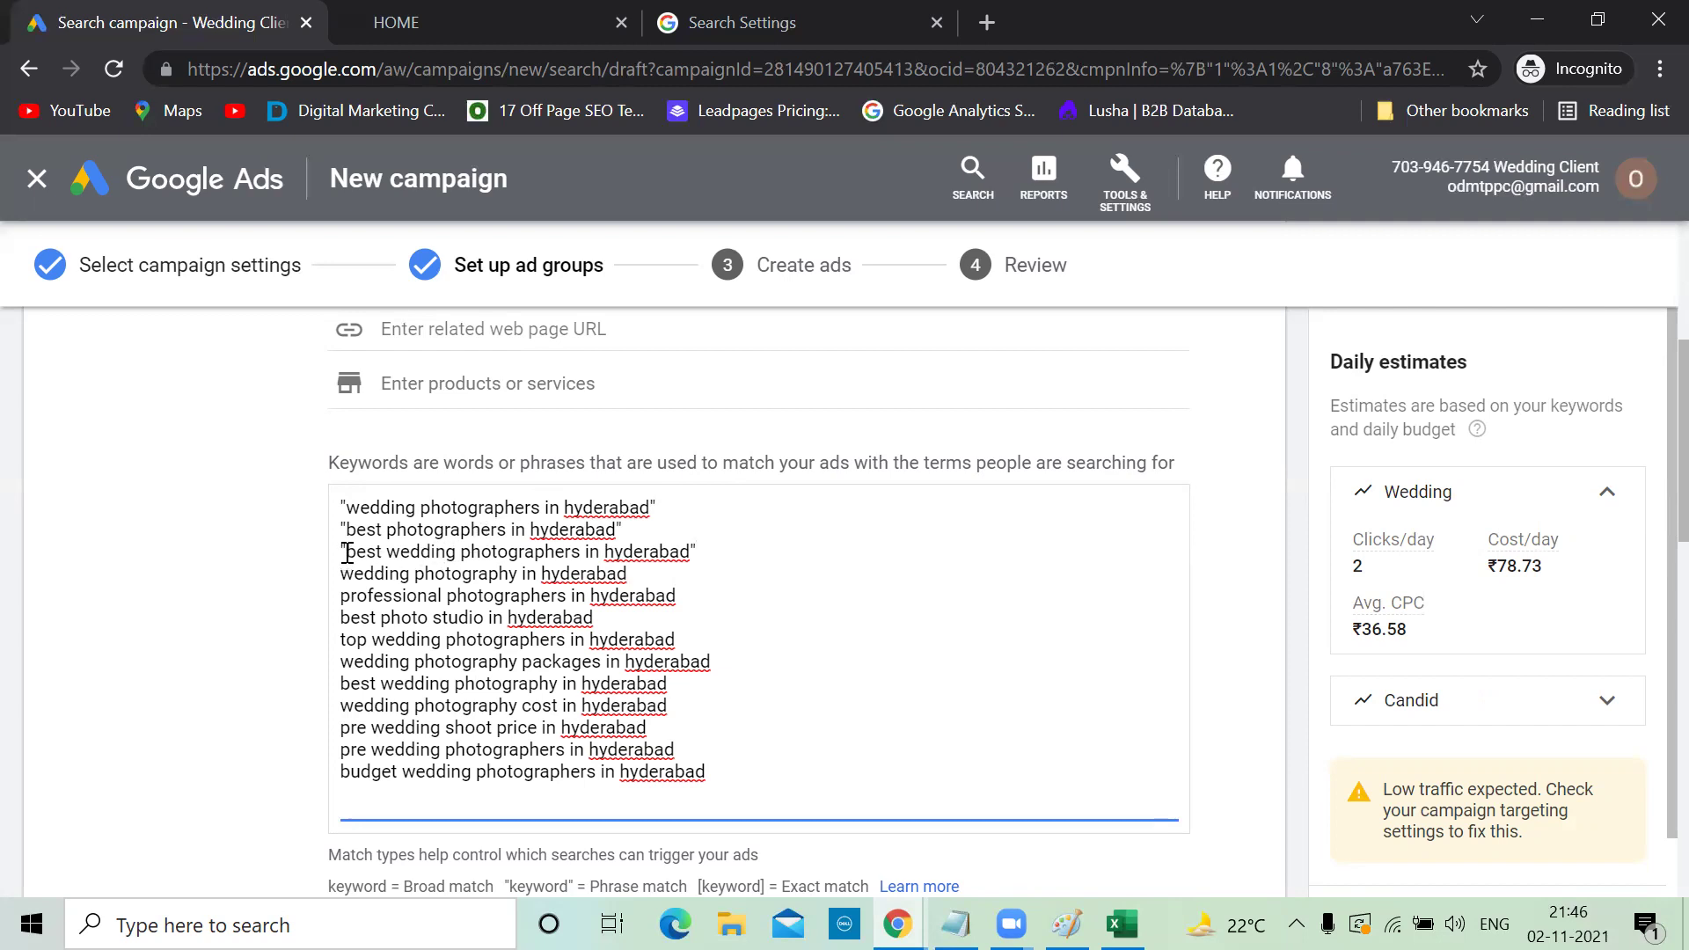
{"action": "left_click_drag", "start_coordinate": [345, 553], "coordinate": [697, 551]}
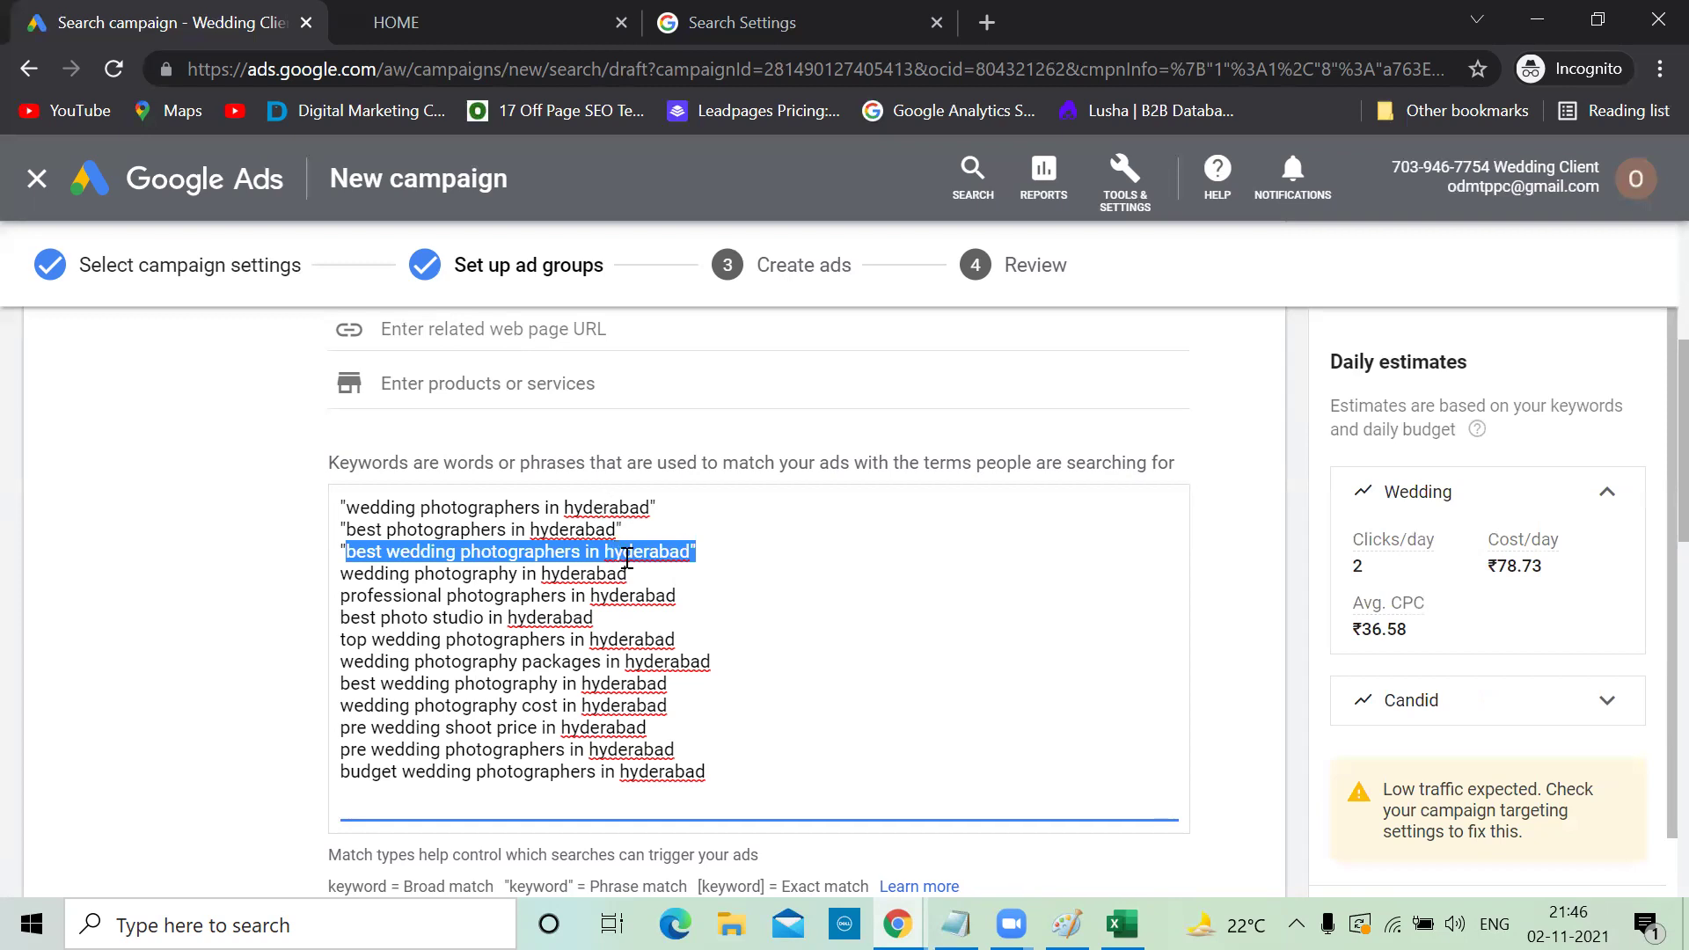
{"action": "left_click", "coordinate": [708, 552]}
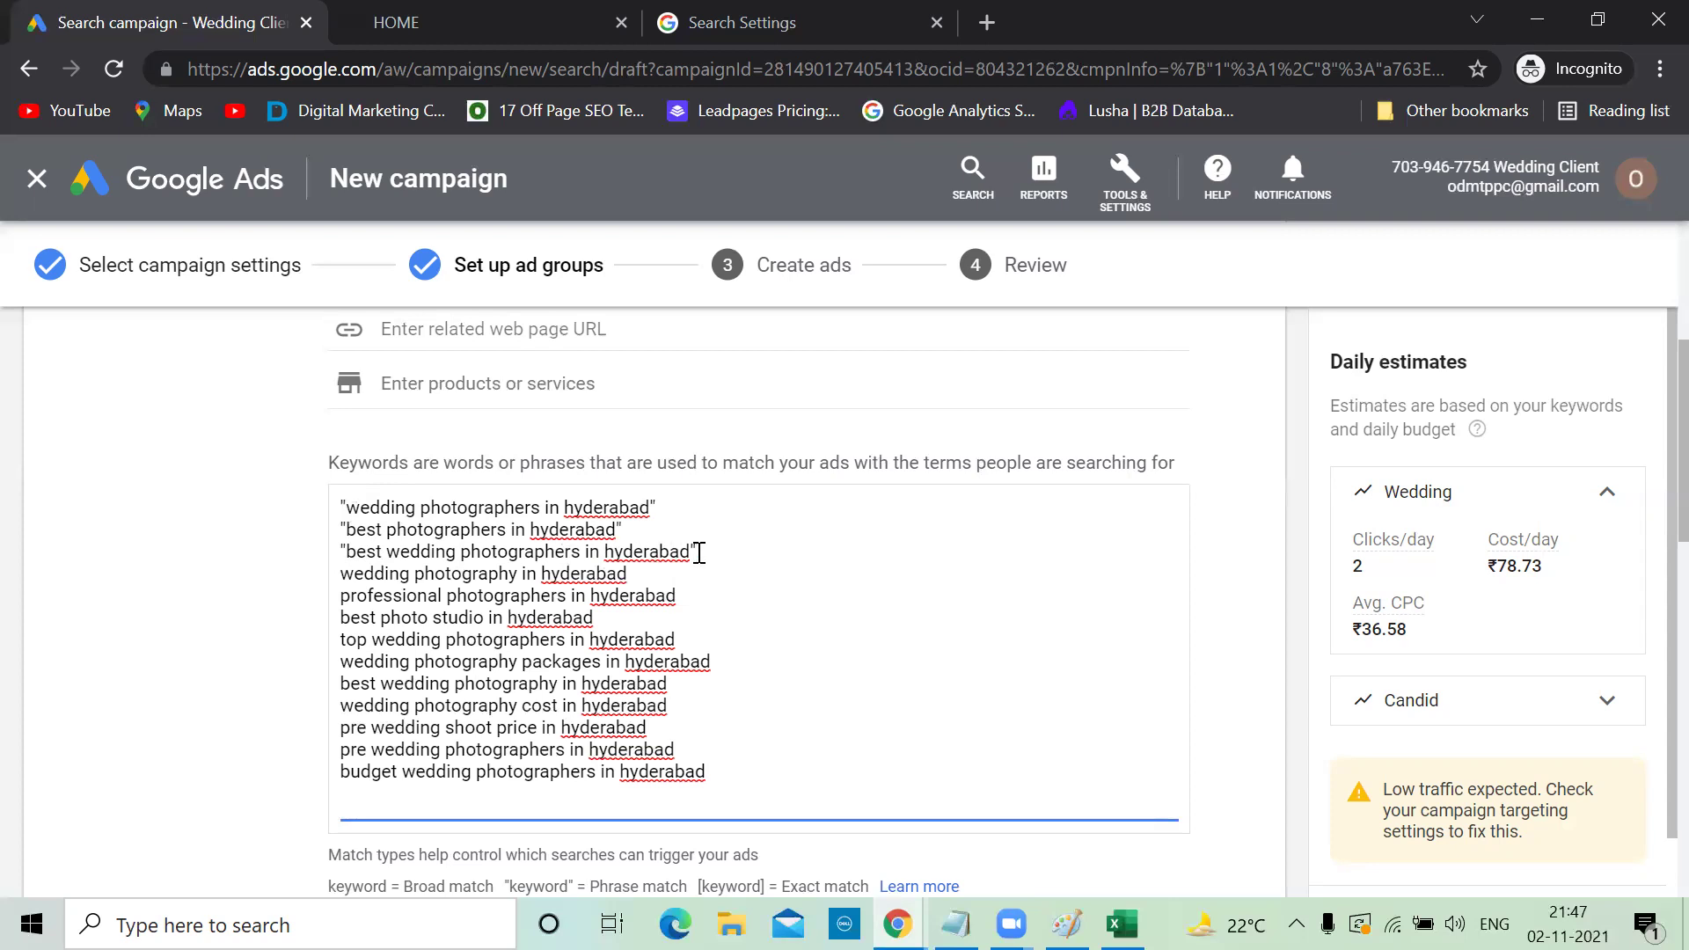
Delete the best wedding photographers, top wedding photographers and best wedding photography in hyderabad keywords
{"action": "left_click_drag", "start_coordinate": [699, 553], "coordinate": [341, 556]}
{"action": "key", "text": "BackSpace"}
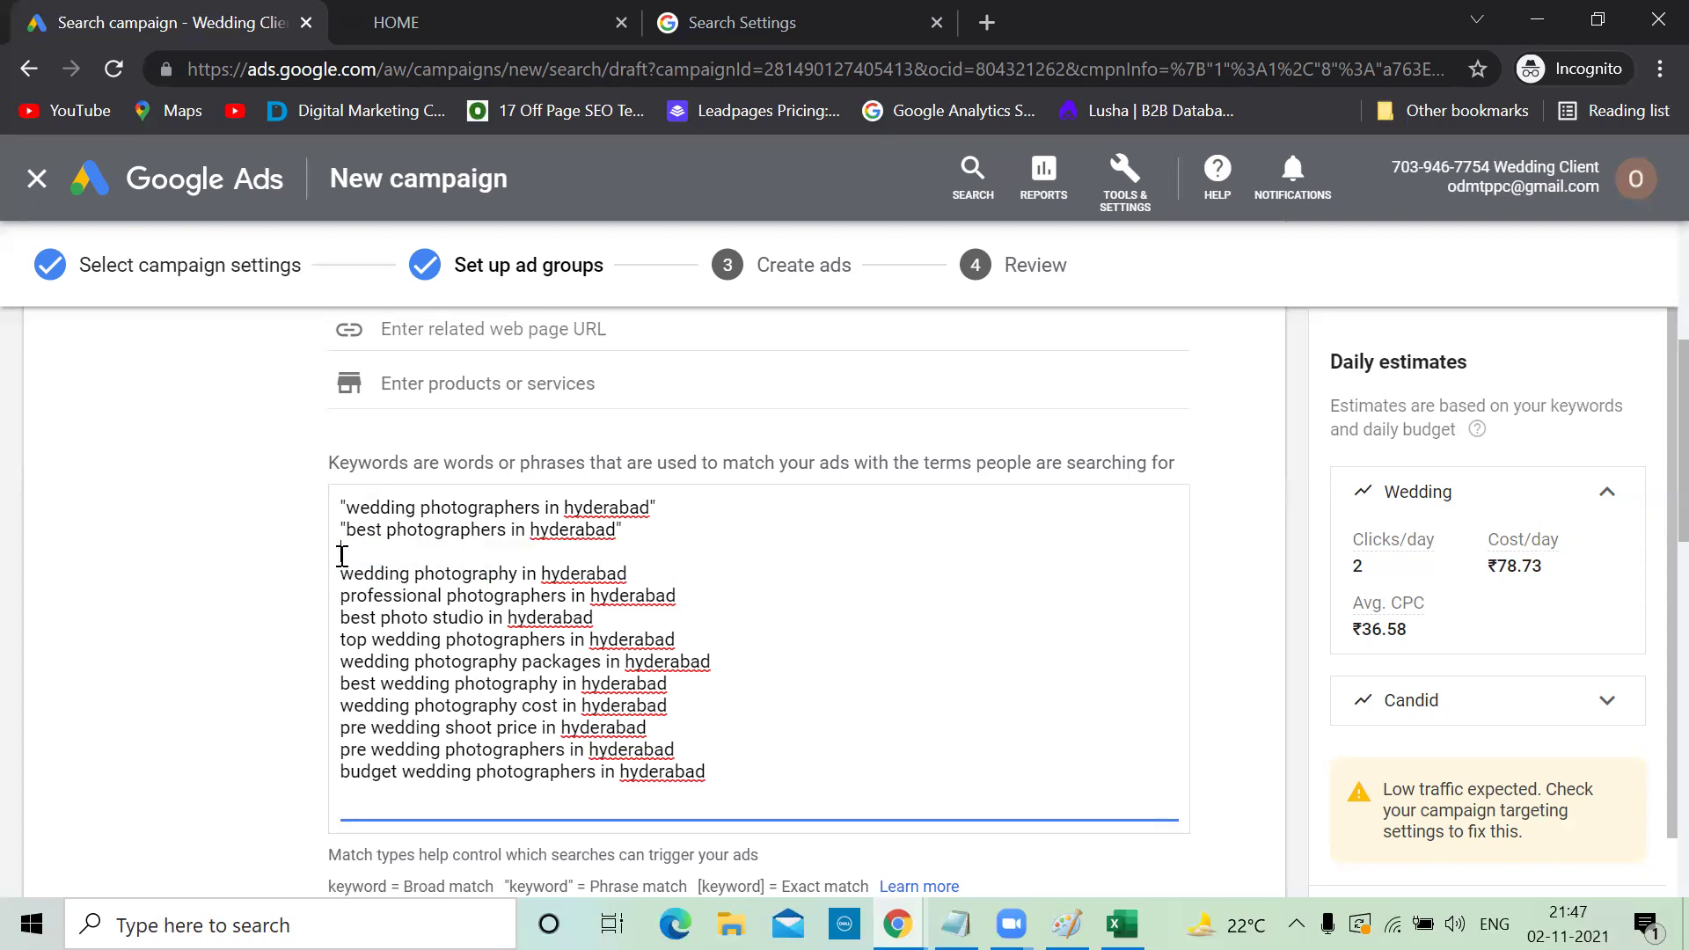
{"action": "key", "text": "BackSpace"}
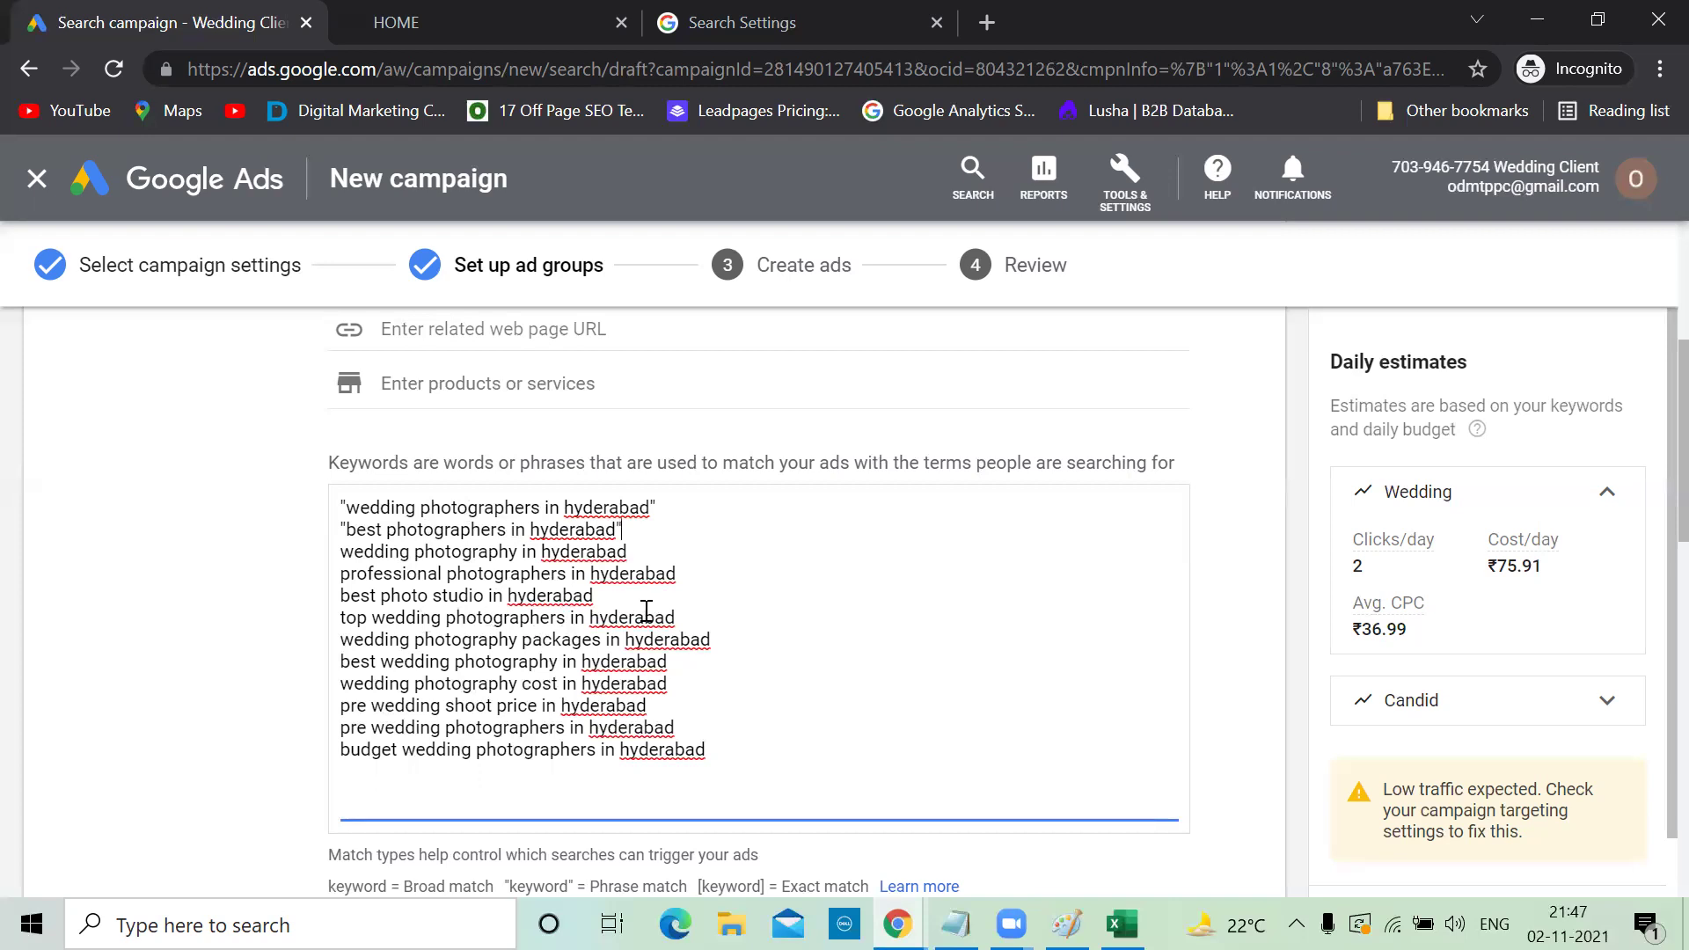
{"action": "left_click_drag", "start_coordinate": [678, 613], "coordinate": [335, 632]}
{"action": "key", "text": "BackSpace"}
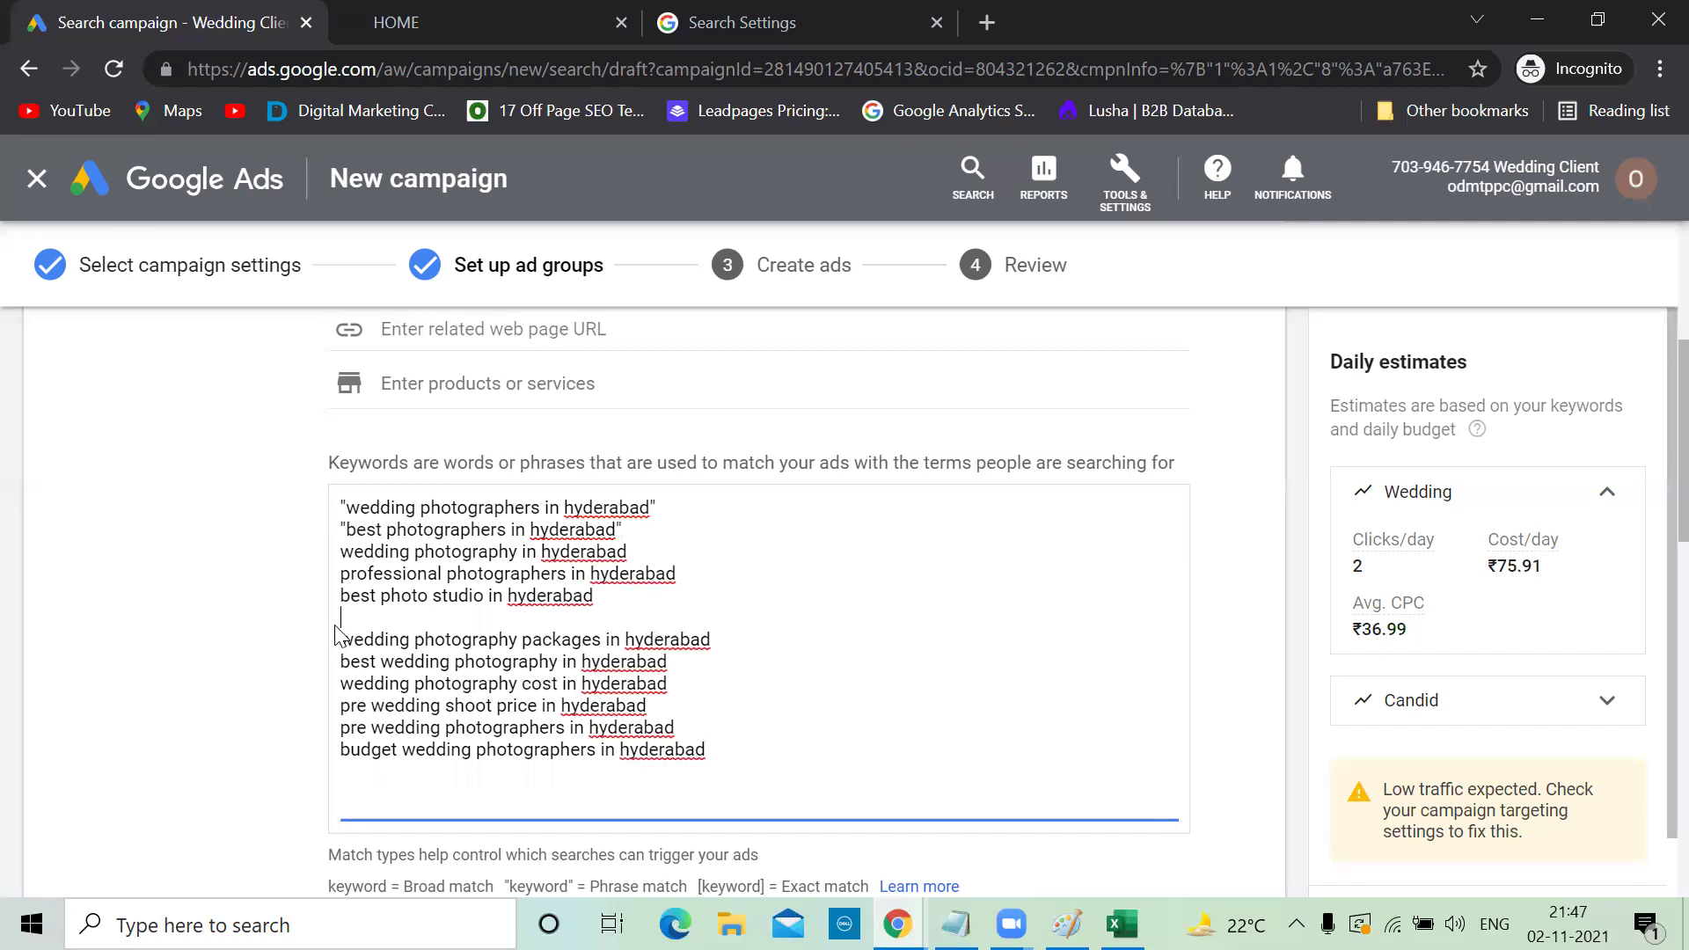
{"action": "key", "text": "BackSpace"}
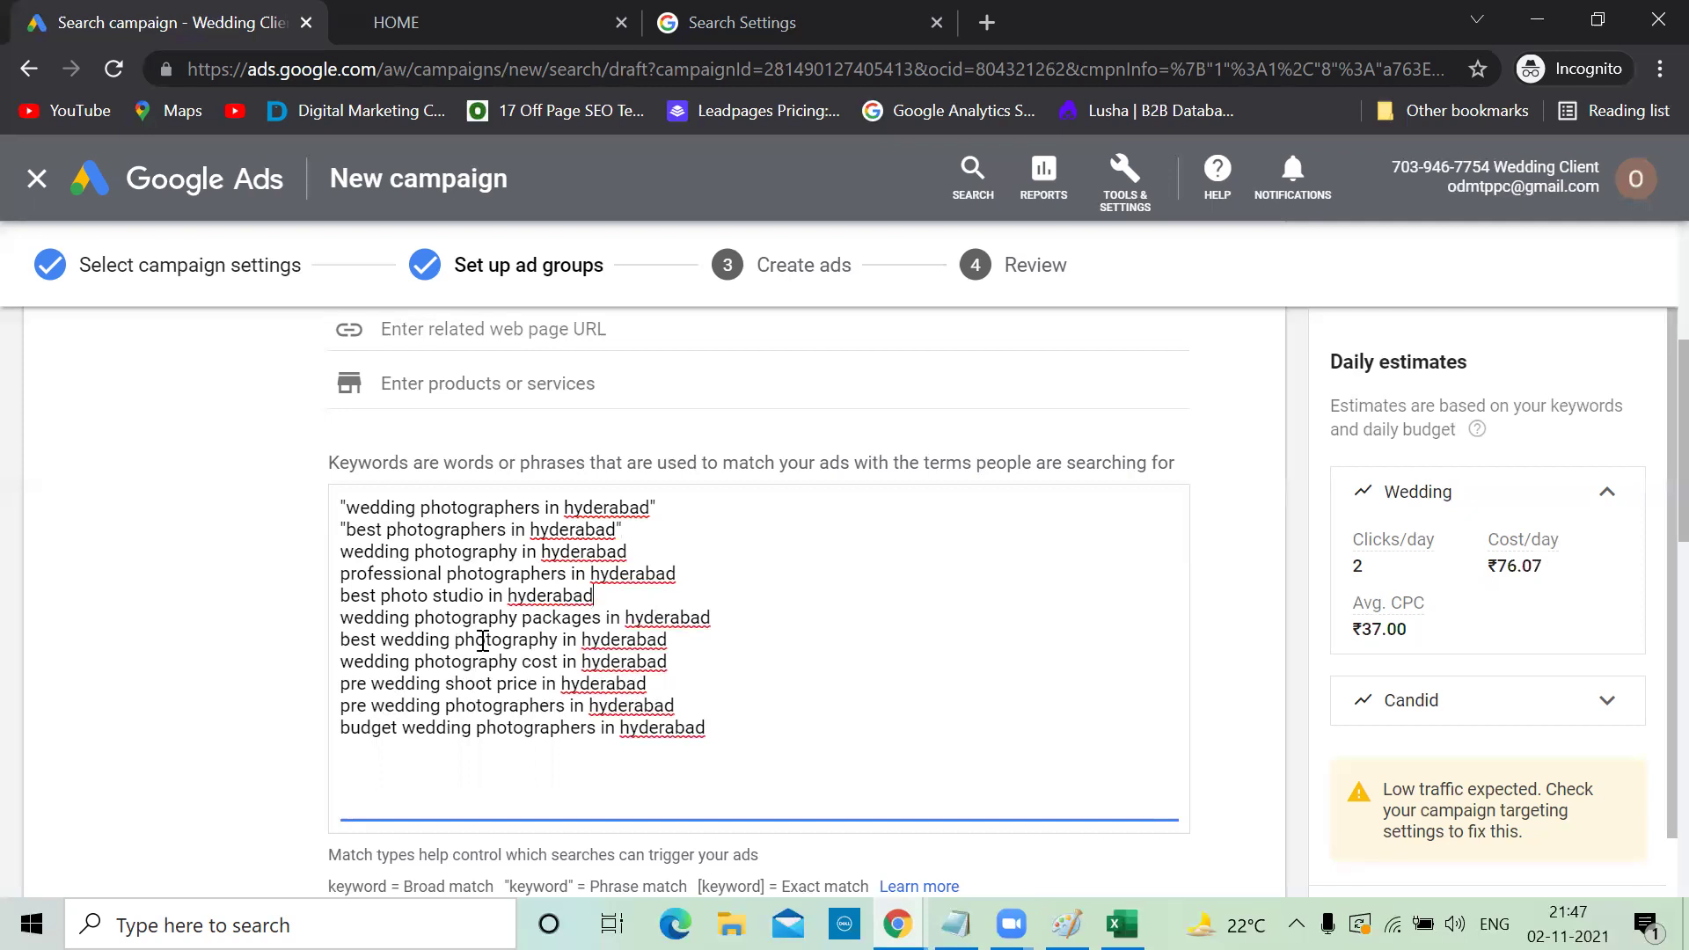
{"action": "left_click_drag", "start_coordinate": [668, 636], "coordinate": [339, 656]}
{"action": "key", "text": "BackSpace"}
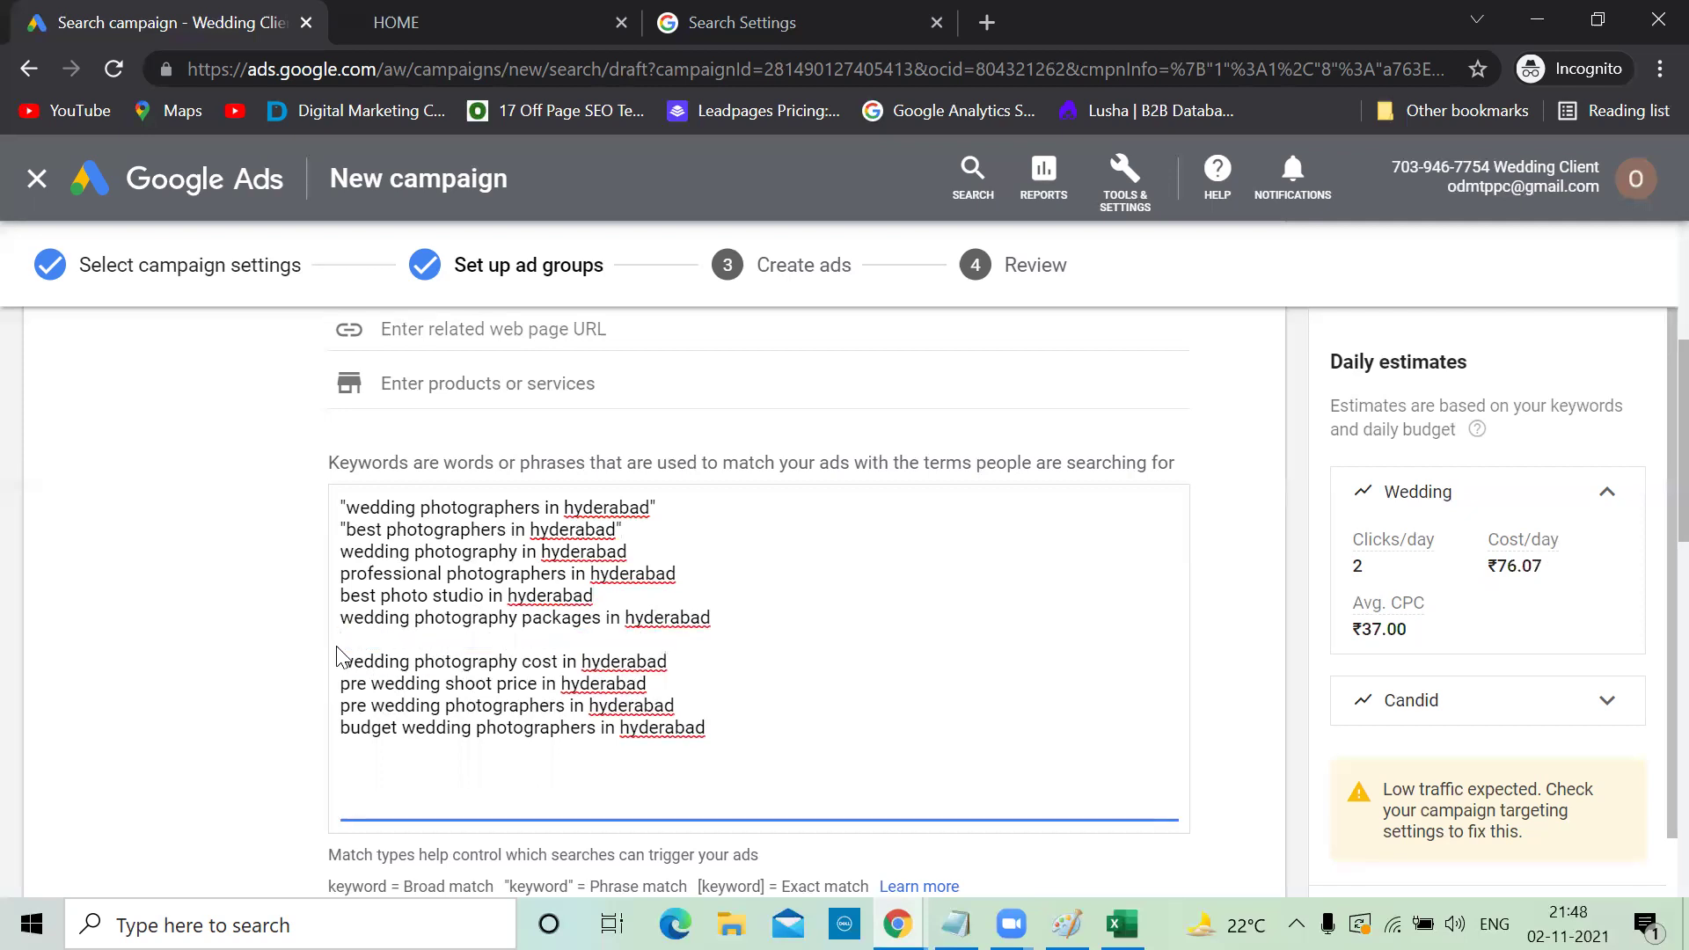
{"action": "key", "text": "BackSpace"}
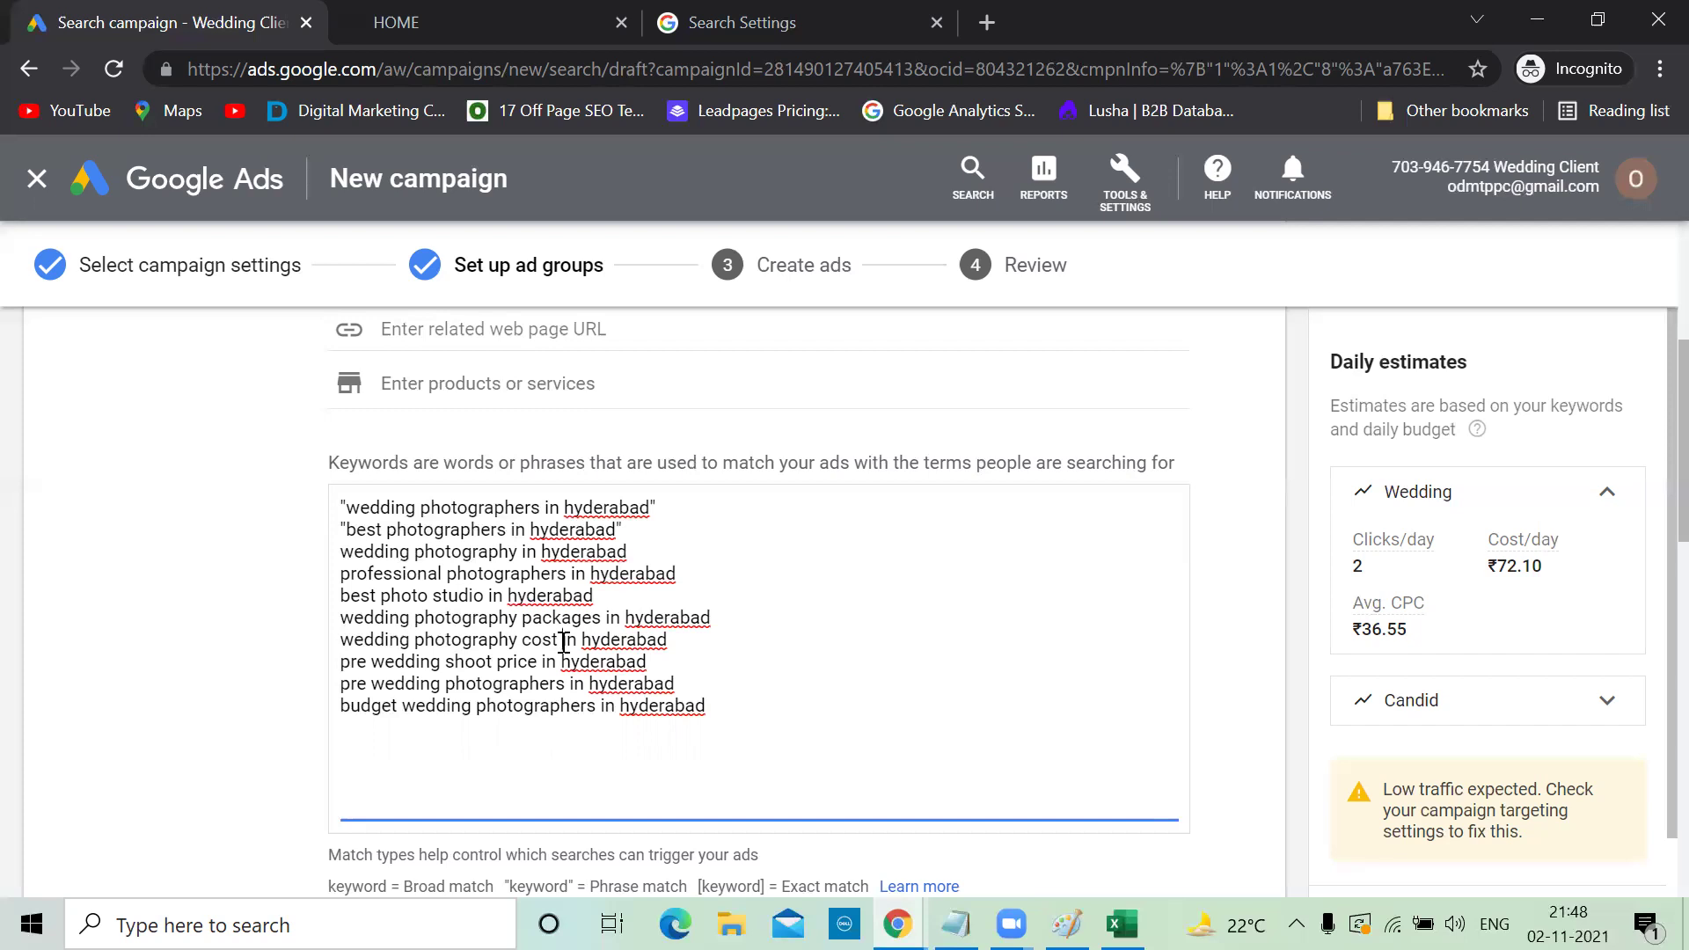
{"action": "left_click_drag", "start_coordinate": [682, 640], "coordinate": [336, 642]}
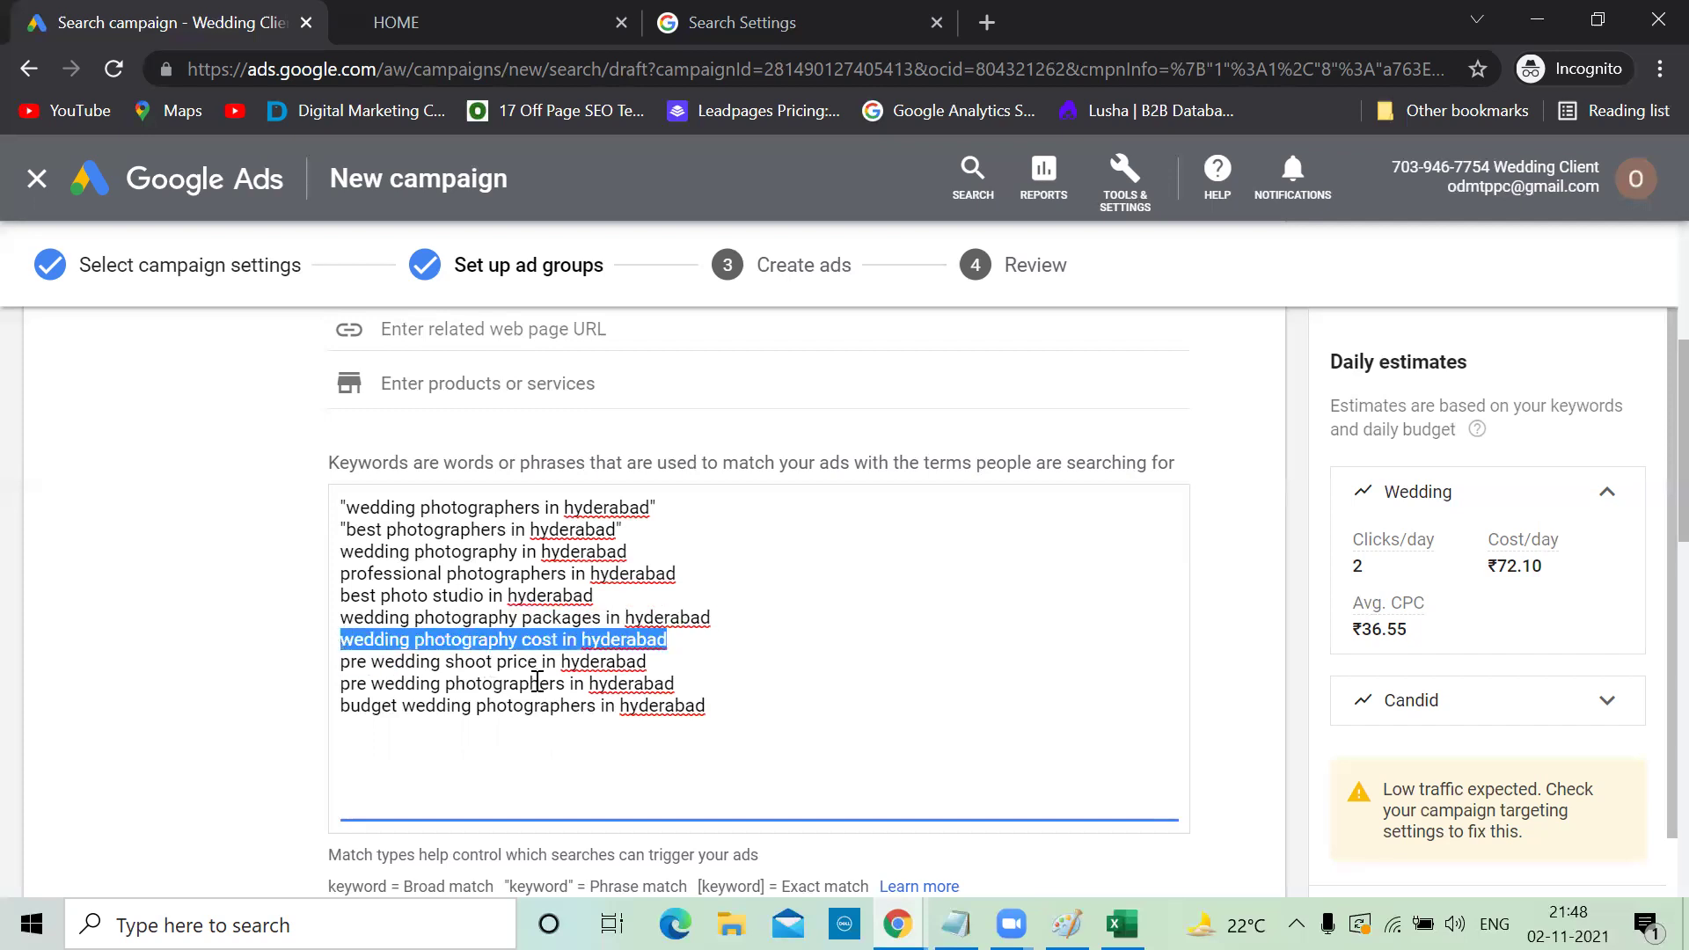
{"action": "left_click", "coordinate": [541, 656]}
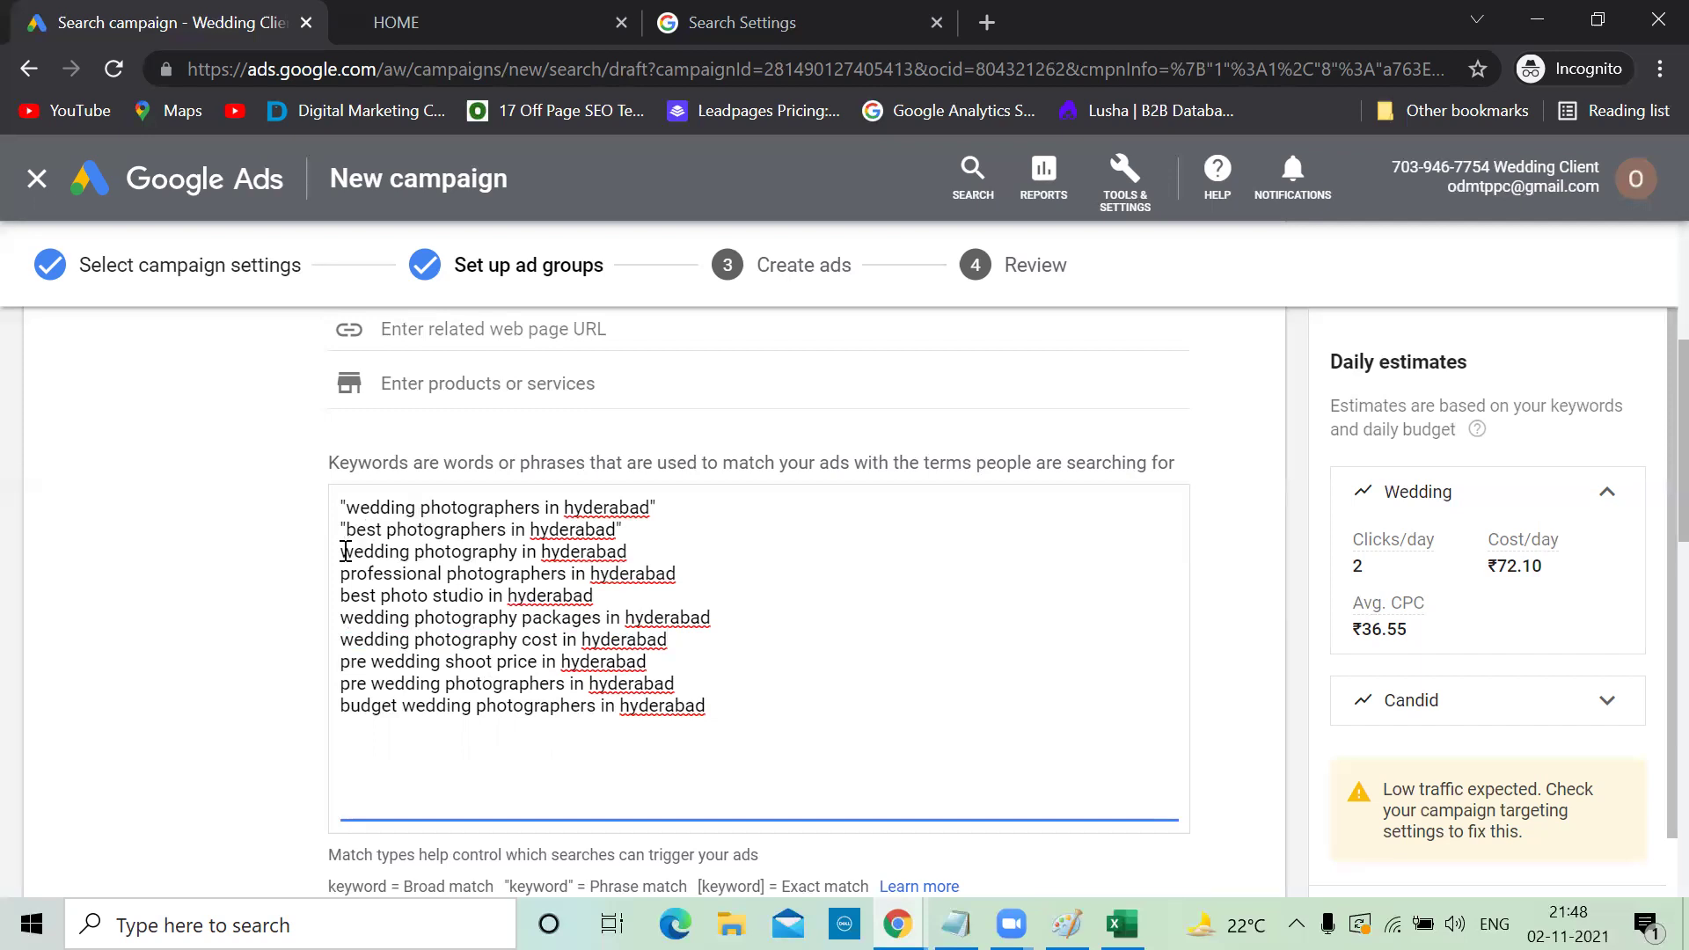
Quote 'wedding photography in hyderabad', 'professional photographers in hyderabad' and 'best photo studio in hyderabad' as phrase matches
{"action": "left_click", "coordinate": [342, 551]}
{"action": "type", "text": "\""}
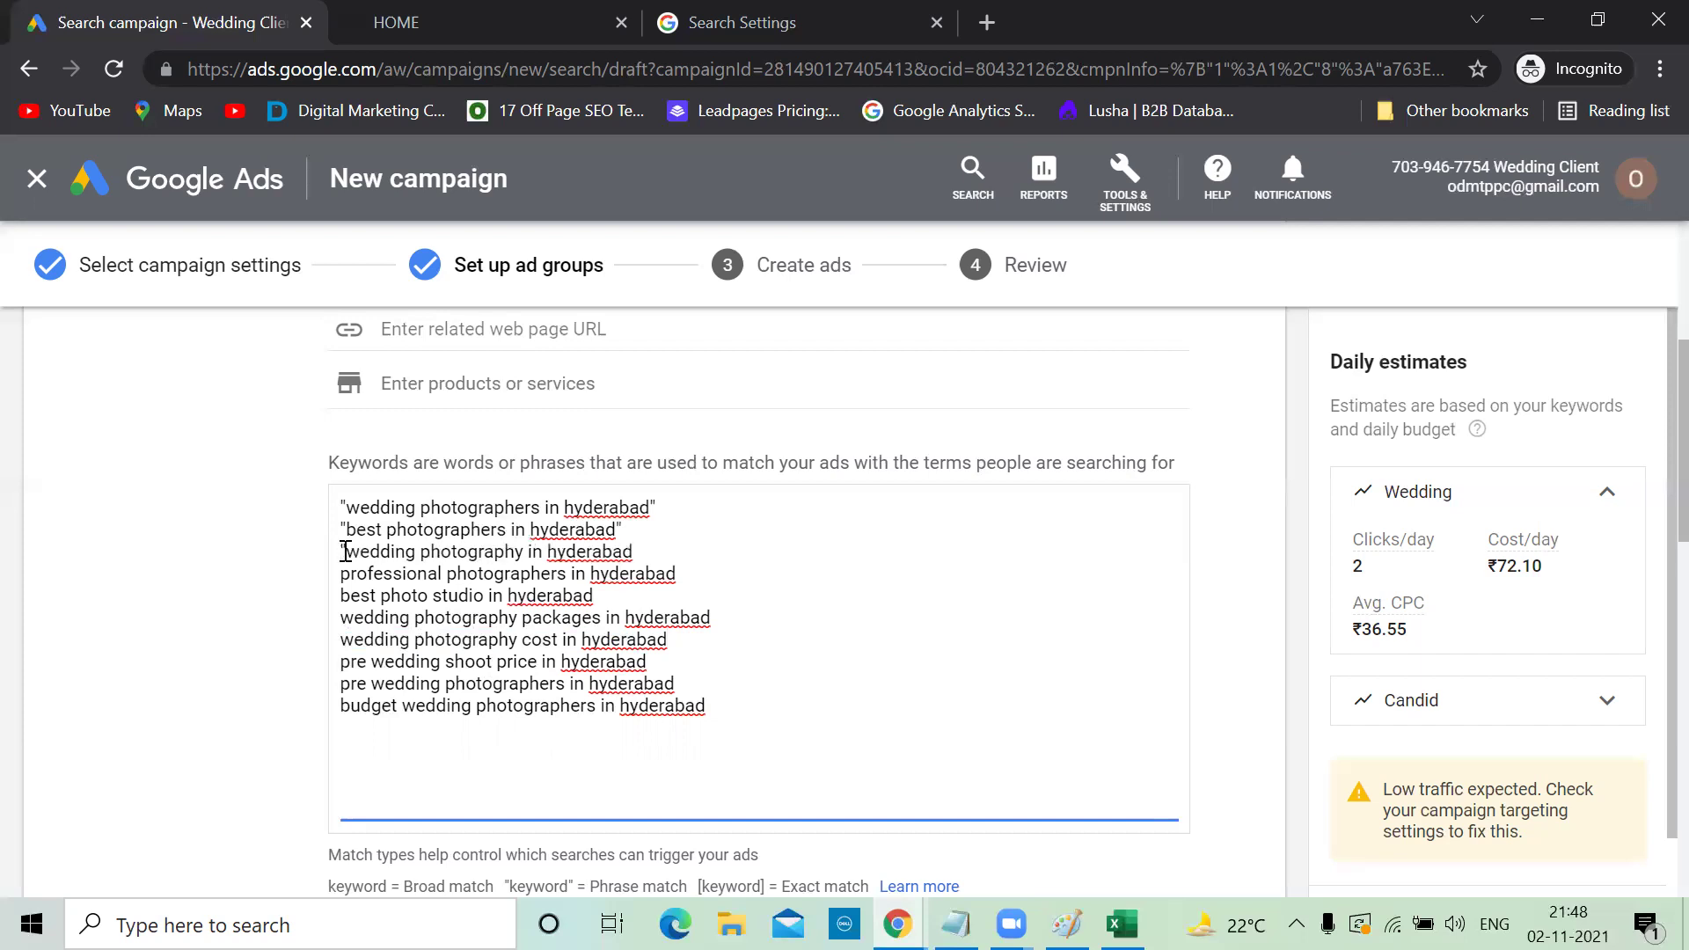
{"action": "left_click", "coordinate": [648, 552]}
{"action": "left_click", "coordinate": [342, 574]}
{"action": "type", "text": "\""}
{"action": "left_click", "coordinate": [695, 577]}
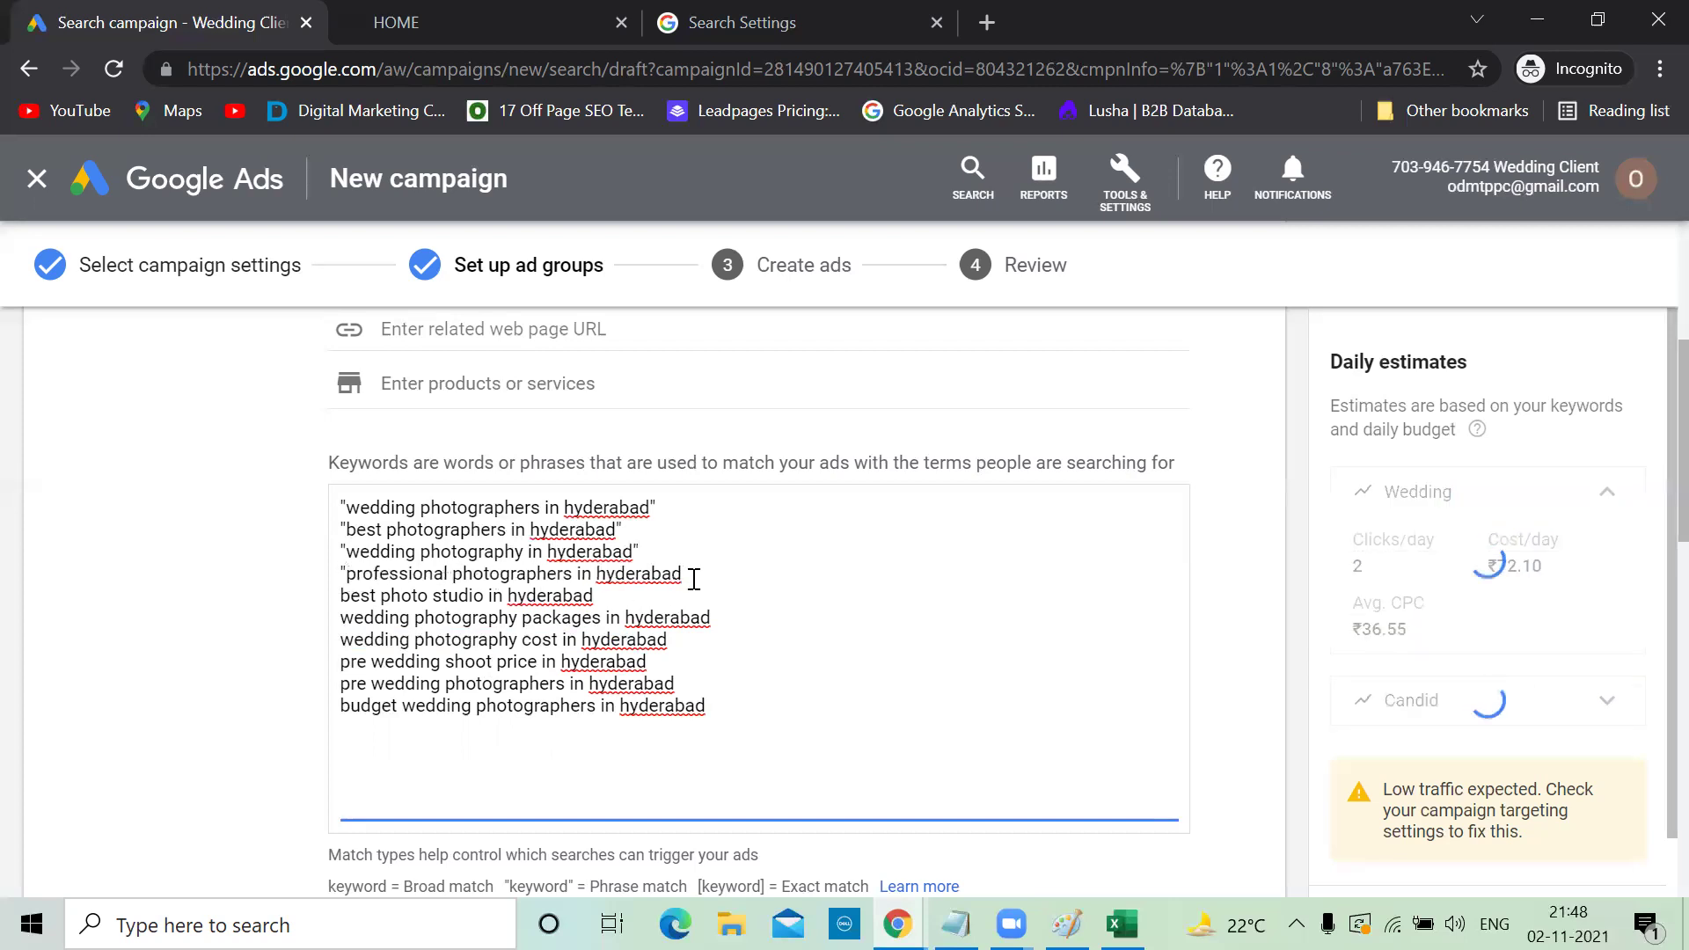
{"action": "type", "text": "\""}
{"action": "left_click", "coordinate": [342, 599]}
{"action": "type", "text": "\""}
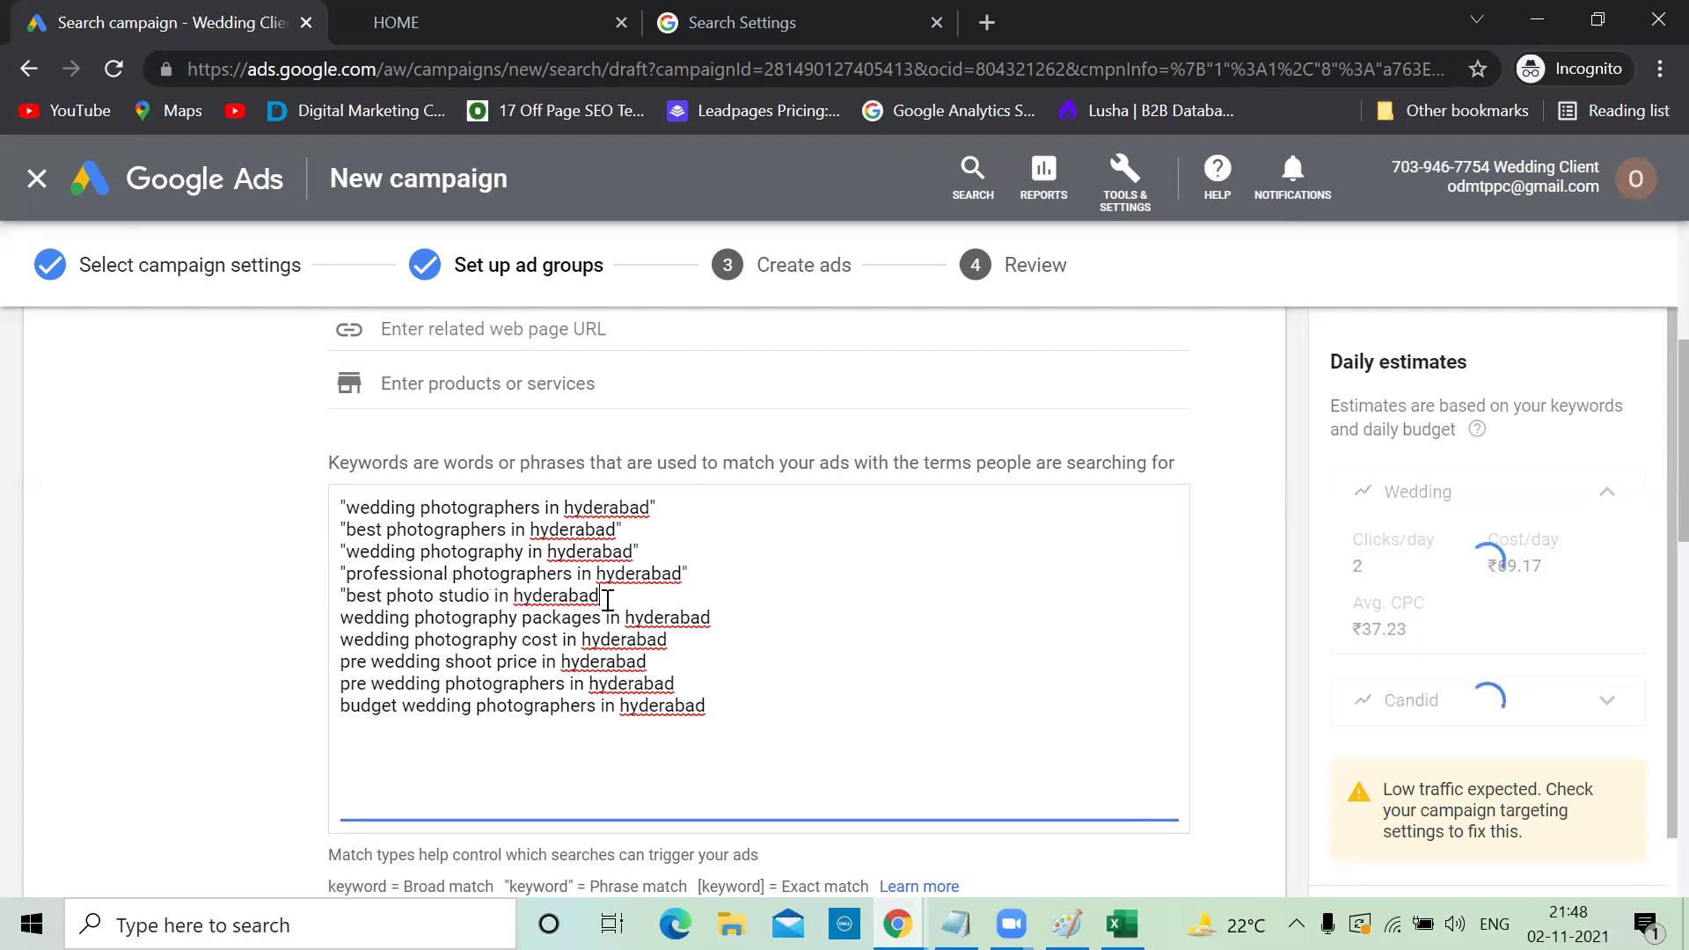
Quote the packages, cost, pre wedding shoot price, pre wedding and budget photographer keywords
{"action": "left_click", "coordinate": [344, 618]}
{"action": "type", "text": "\""}
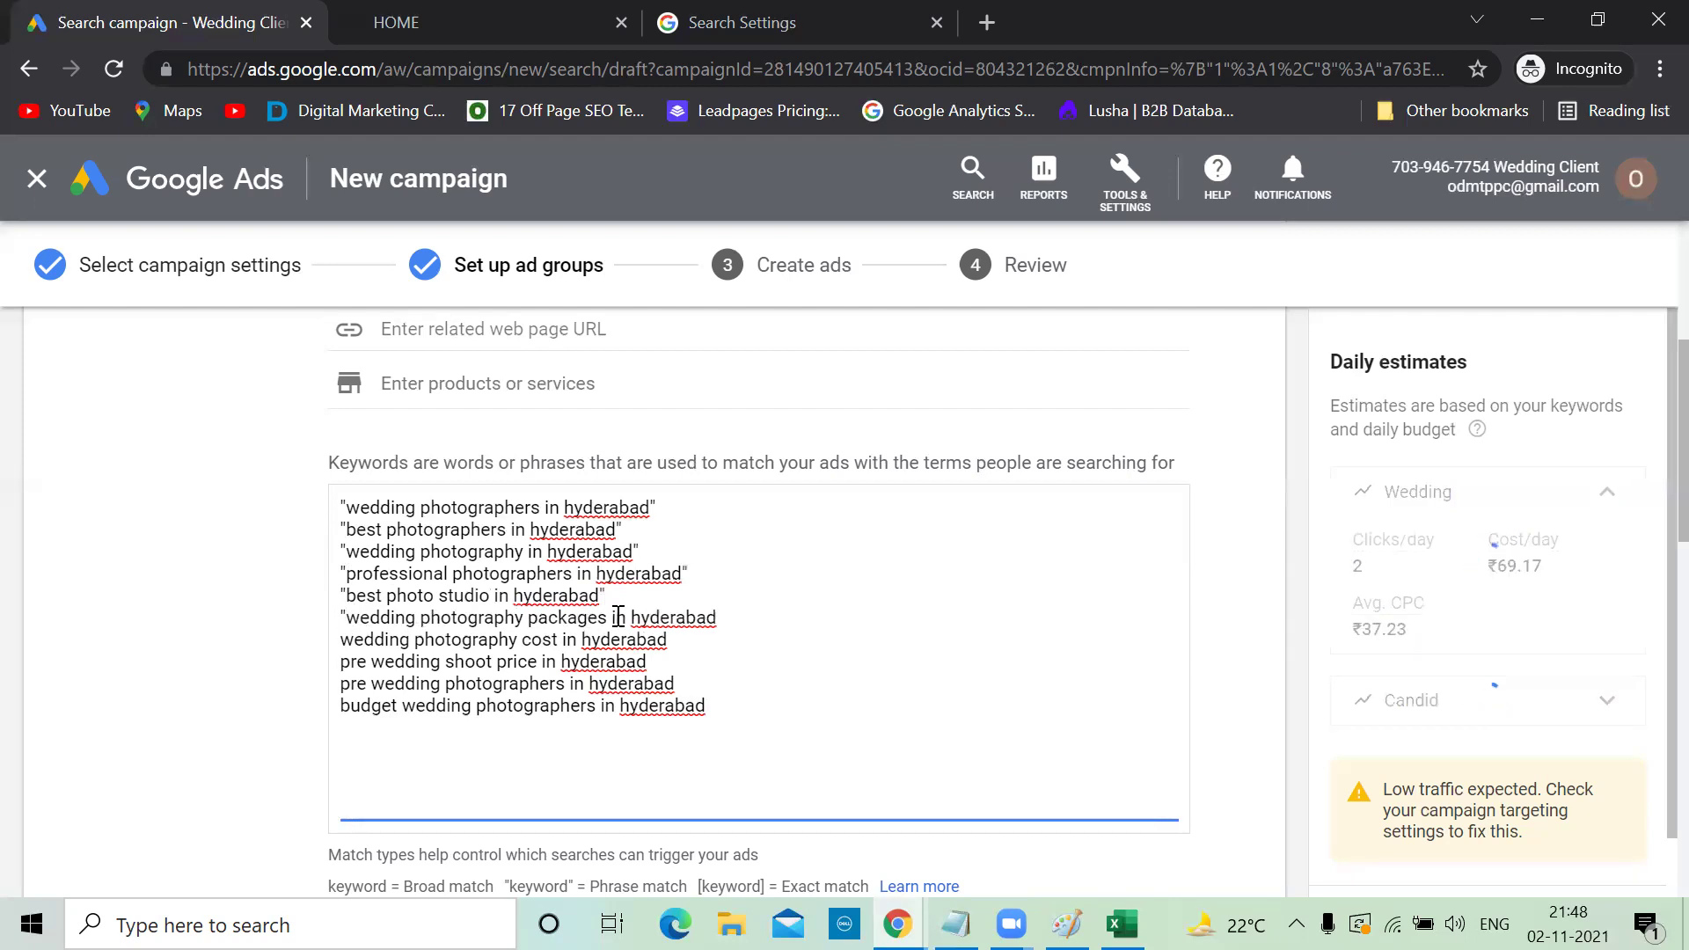
{"action": "left_click", "coordinate": [715, 616]}
{"action": "type", "text": "\""}
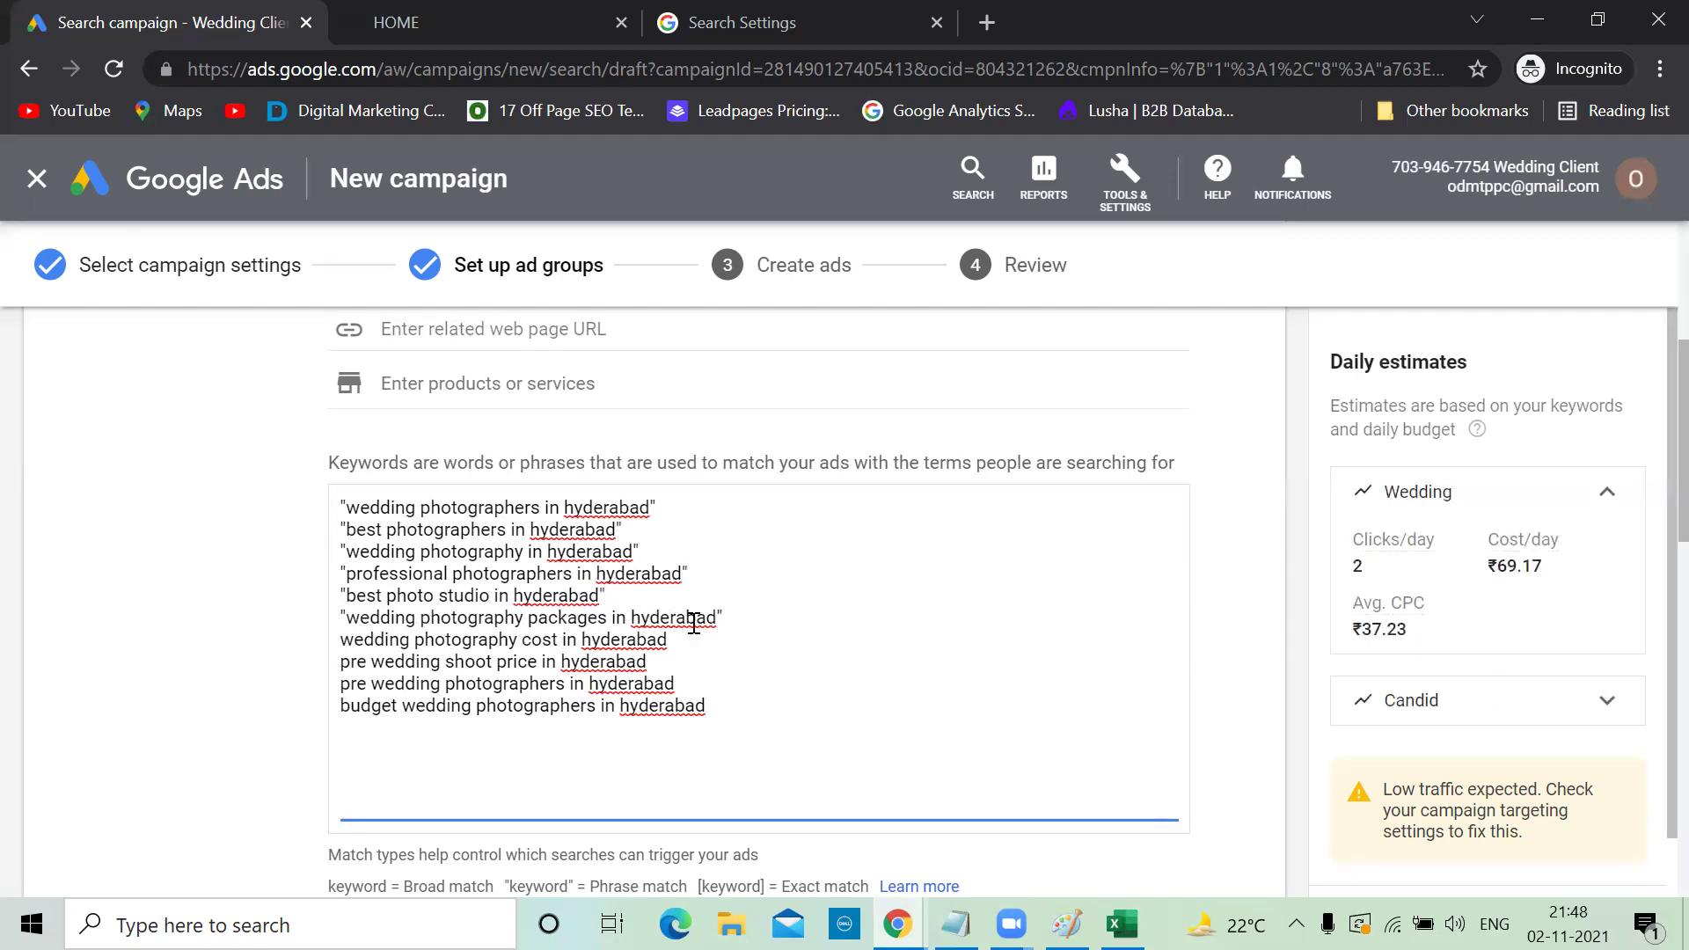
{"action": "left_click", "coordinate": [677, 633]}
{"action": "type", "text": "\" "}
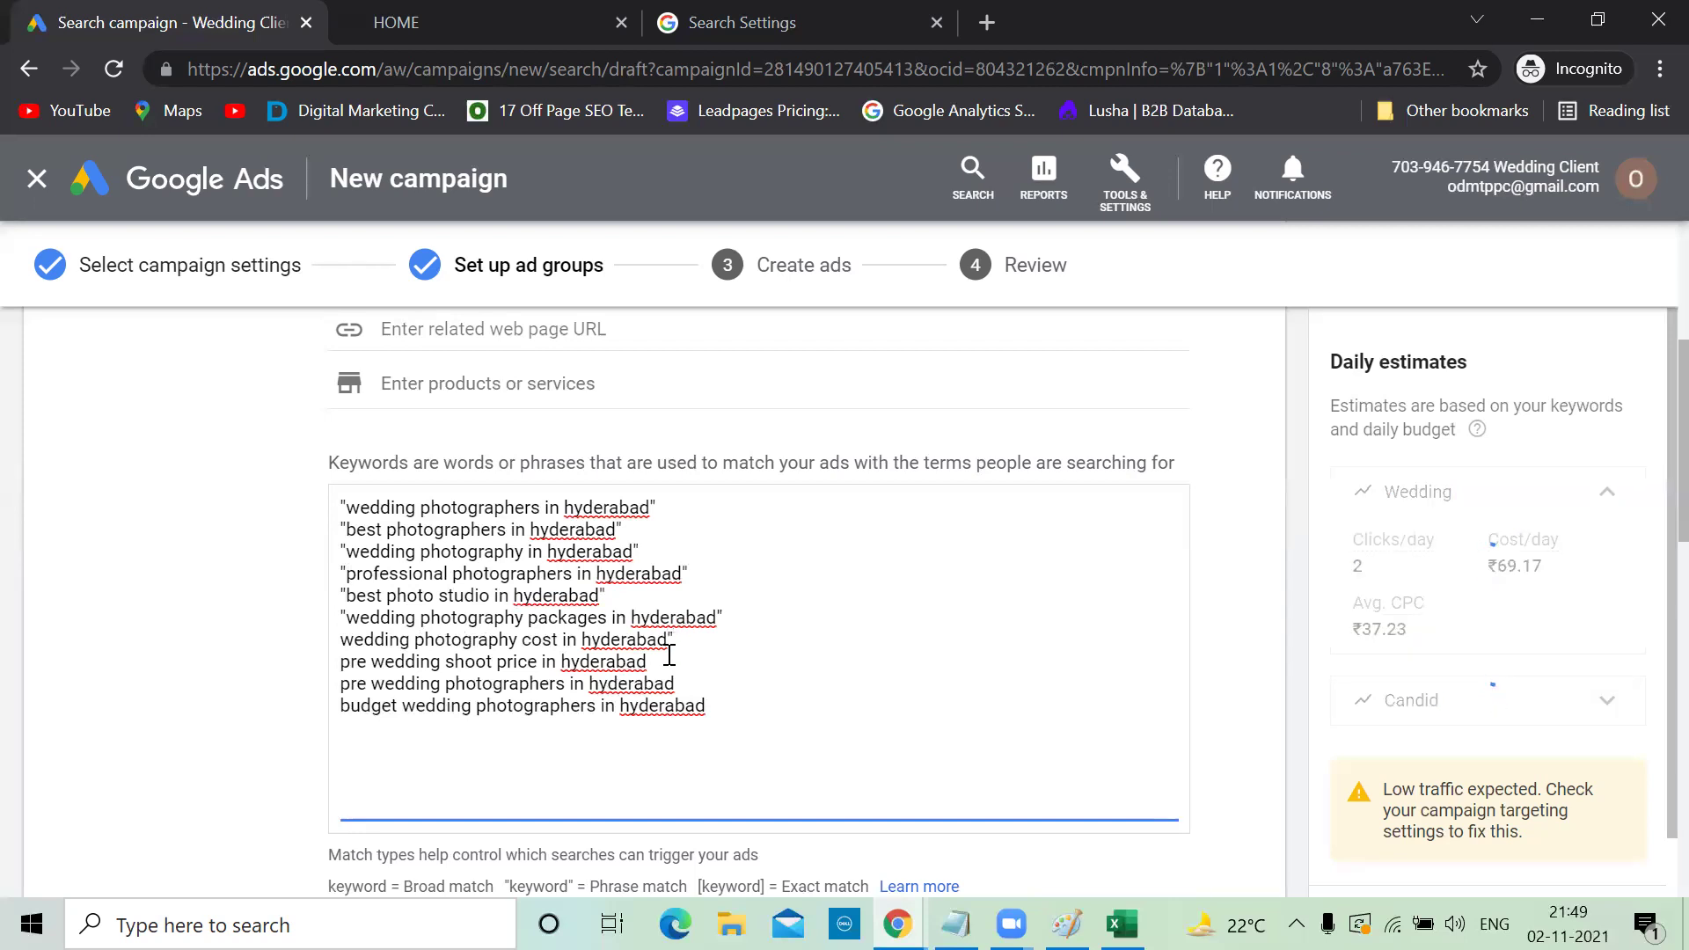
{"action": "type", "text": "\""}
{"action": "left_click", "coordinate": [692, 683]}
{"action": "type", "text": "\" \""}
{"action": "left_click", "coordinate": [343, 641]}
{"action": "type", "text": "\""}
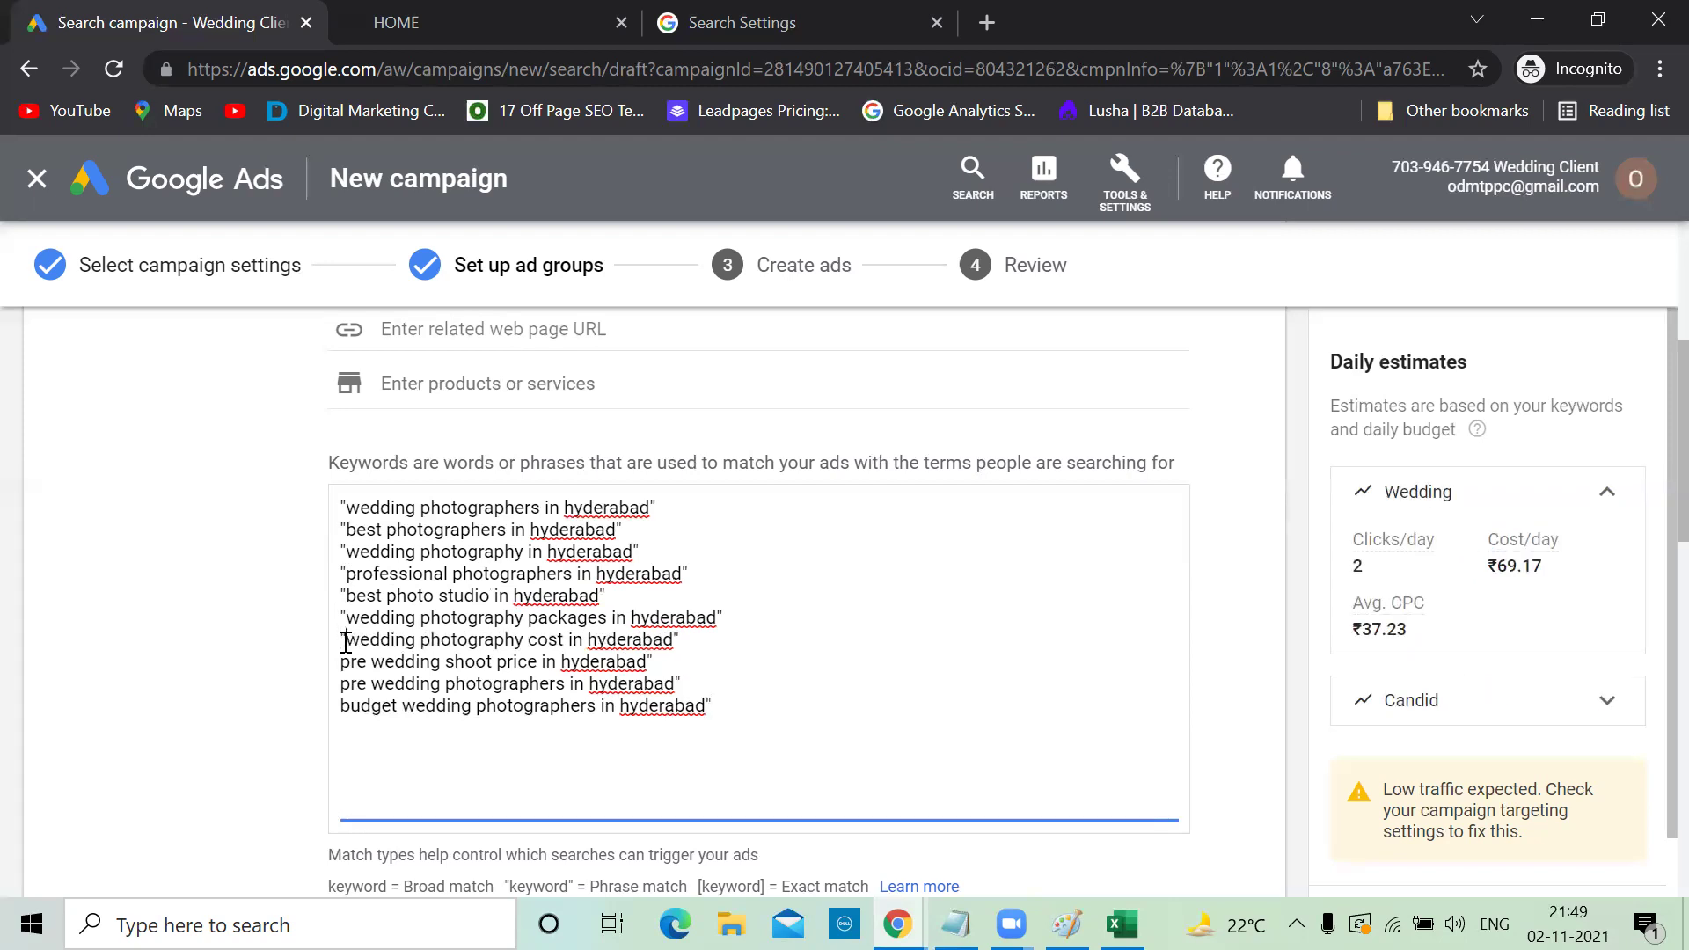
{"action": "left_click", "coordinate": [342, 661]}
{"action": "type", "text": "\""}
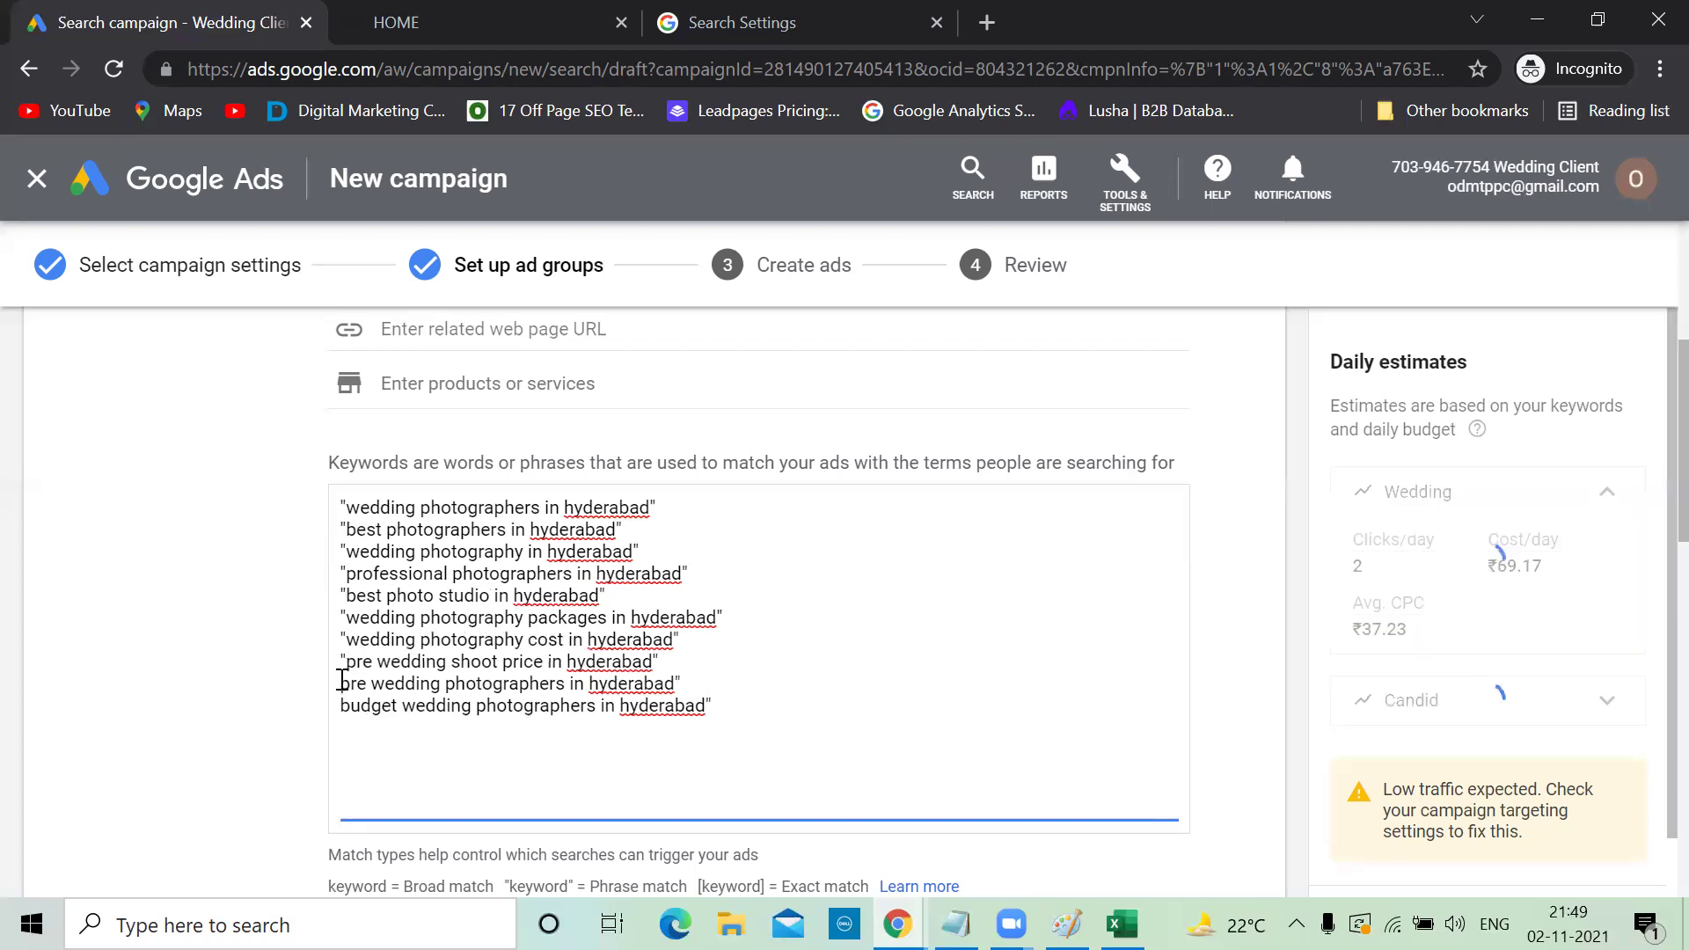
{"action": "left_click", "coordinate": [343, 684]}
{"action": "type", "text": "\""}
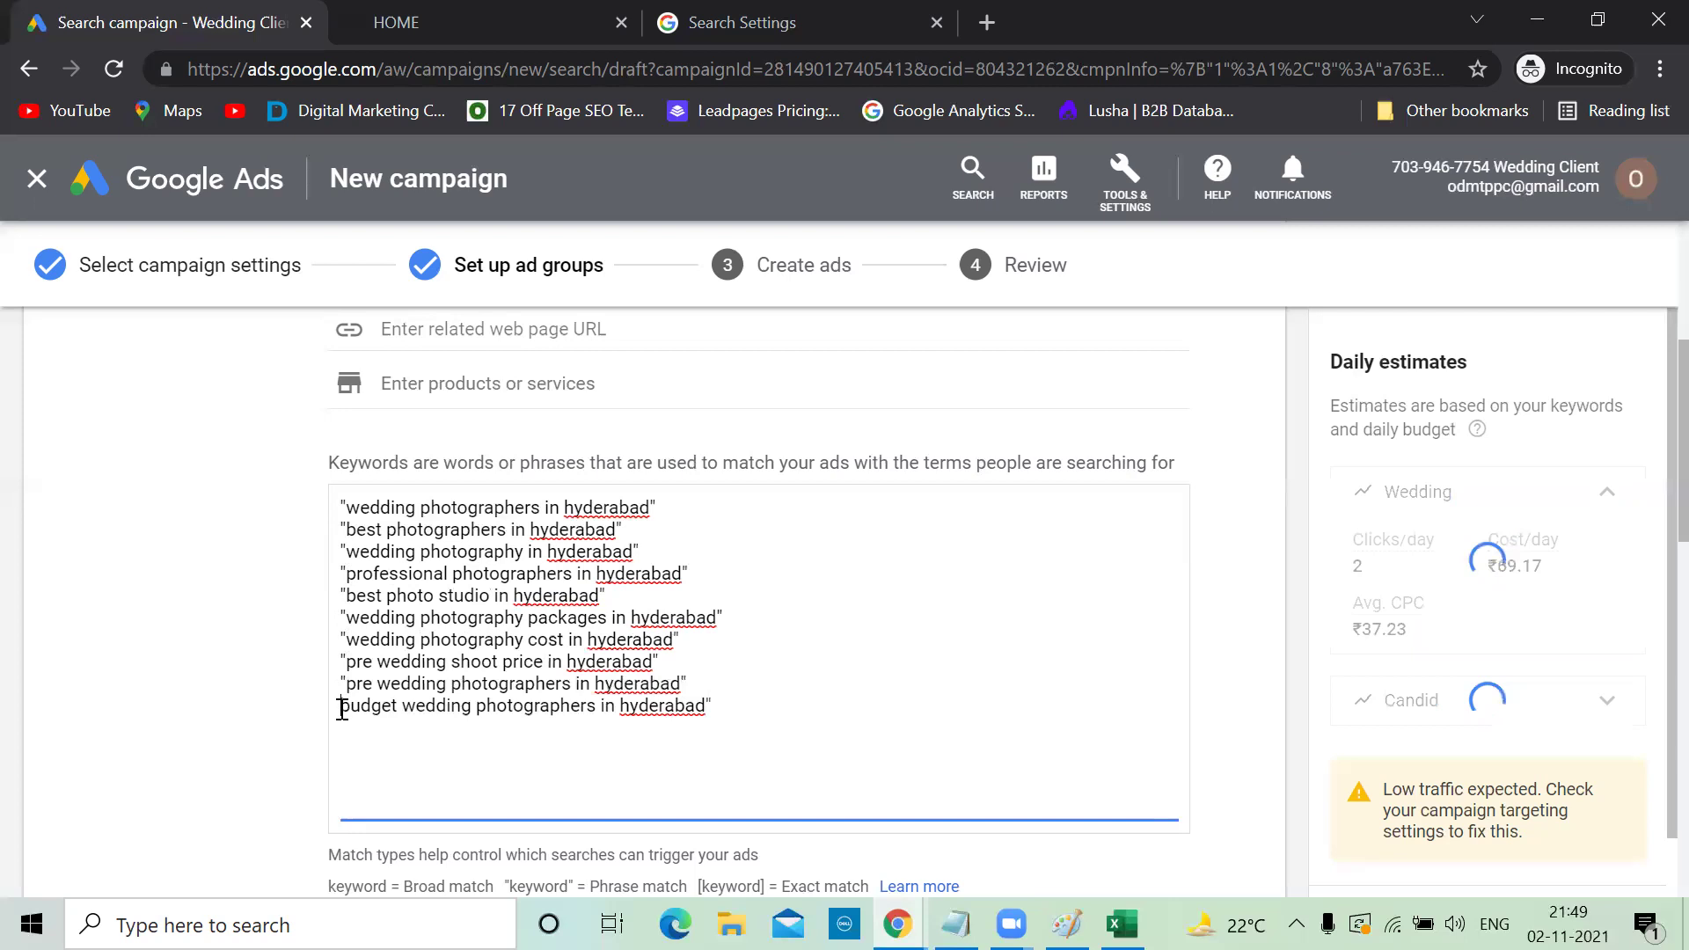
{"action": "left_click", "coordinate": [342, 705]}
Close the last Wedding quote and paste 'candid wedding photographers in hyderabad' into the Candid keywords
{"action": "type", "text": "\""}
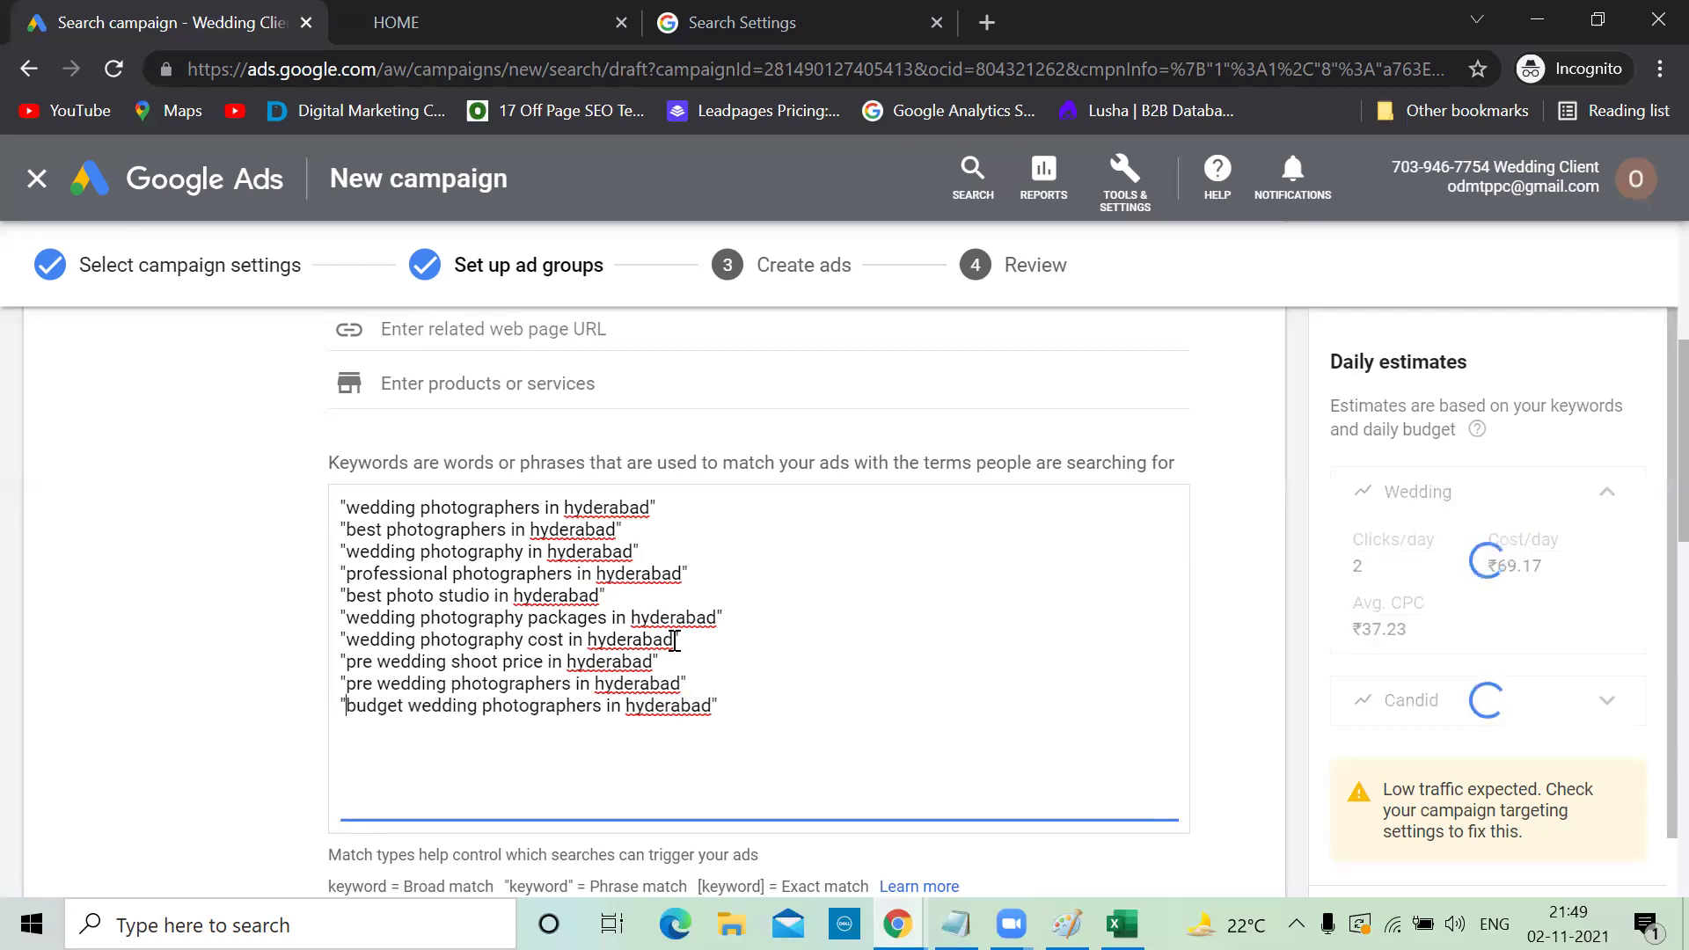
{"action": "scroll", "coordinate": [869, 658], "scroll_direction": "down", "scroll_amount": 3}
{"action": "scroll", "coordinate": [869, 664], "scroll_direction": "up", "scroll_amount": 3}
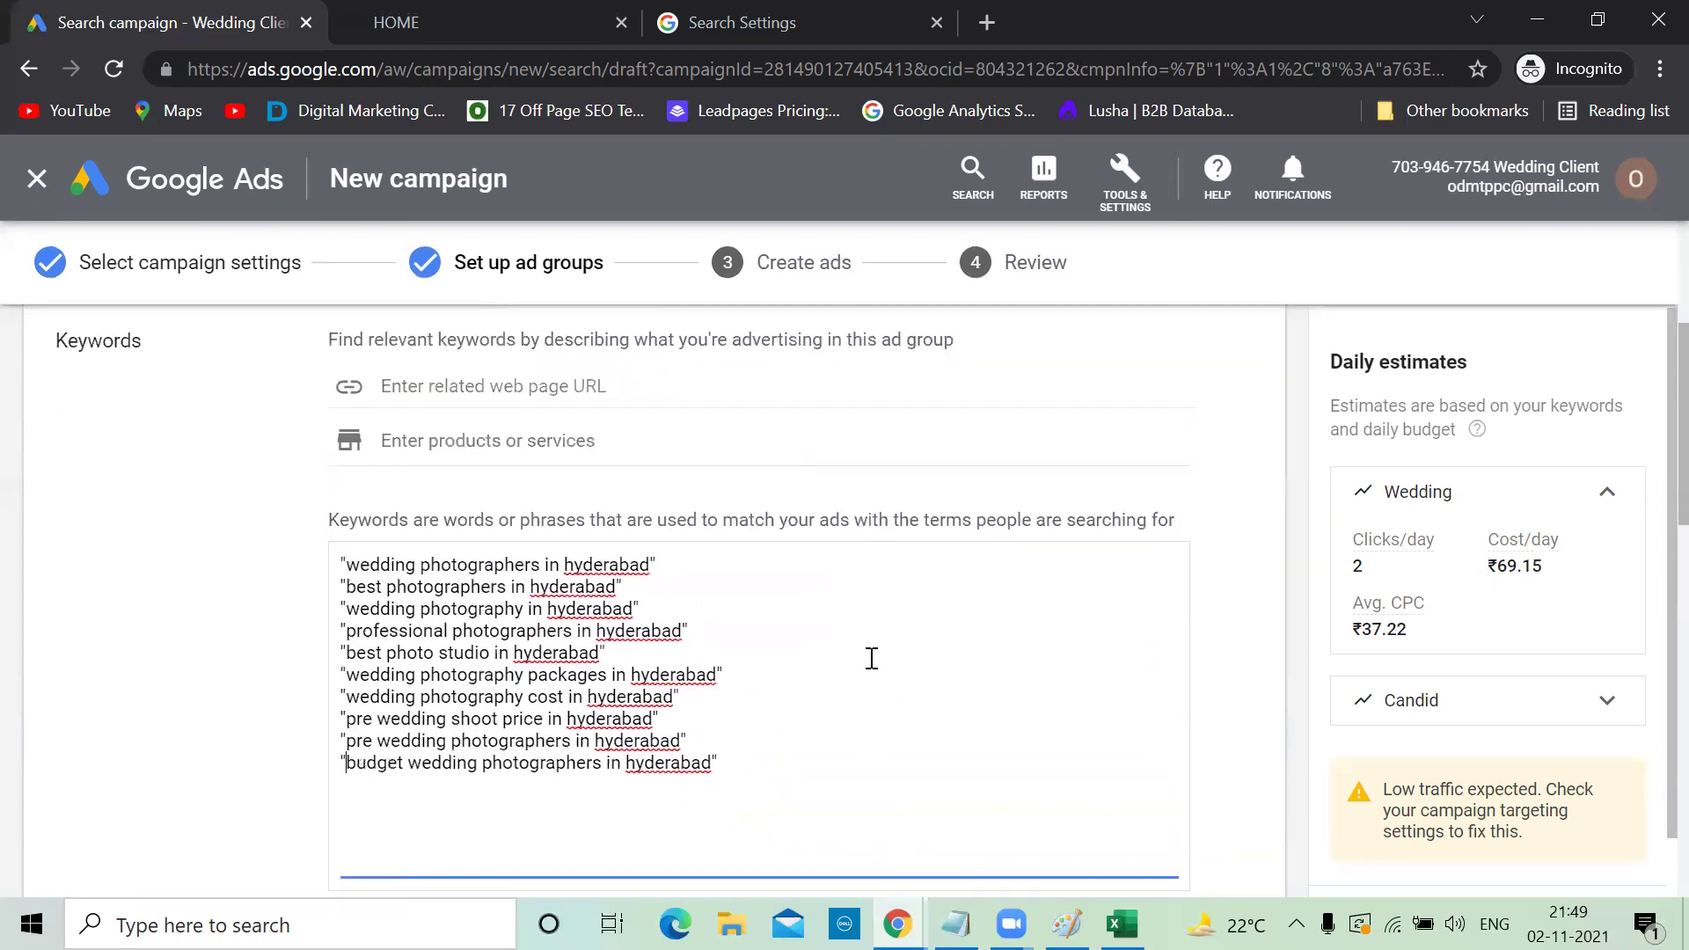
{"action": "scroll", "coordinate": [872, 658], "scroll_direction": "down", "scroll_amount": 5}
{"action": "scroll", "coordinate": [872, 658], "scroll_direction": "down", "scroll_amount": 3}
{"action": "left_click", "coordinate": [578, 653]}
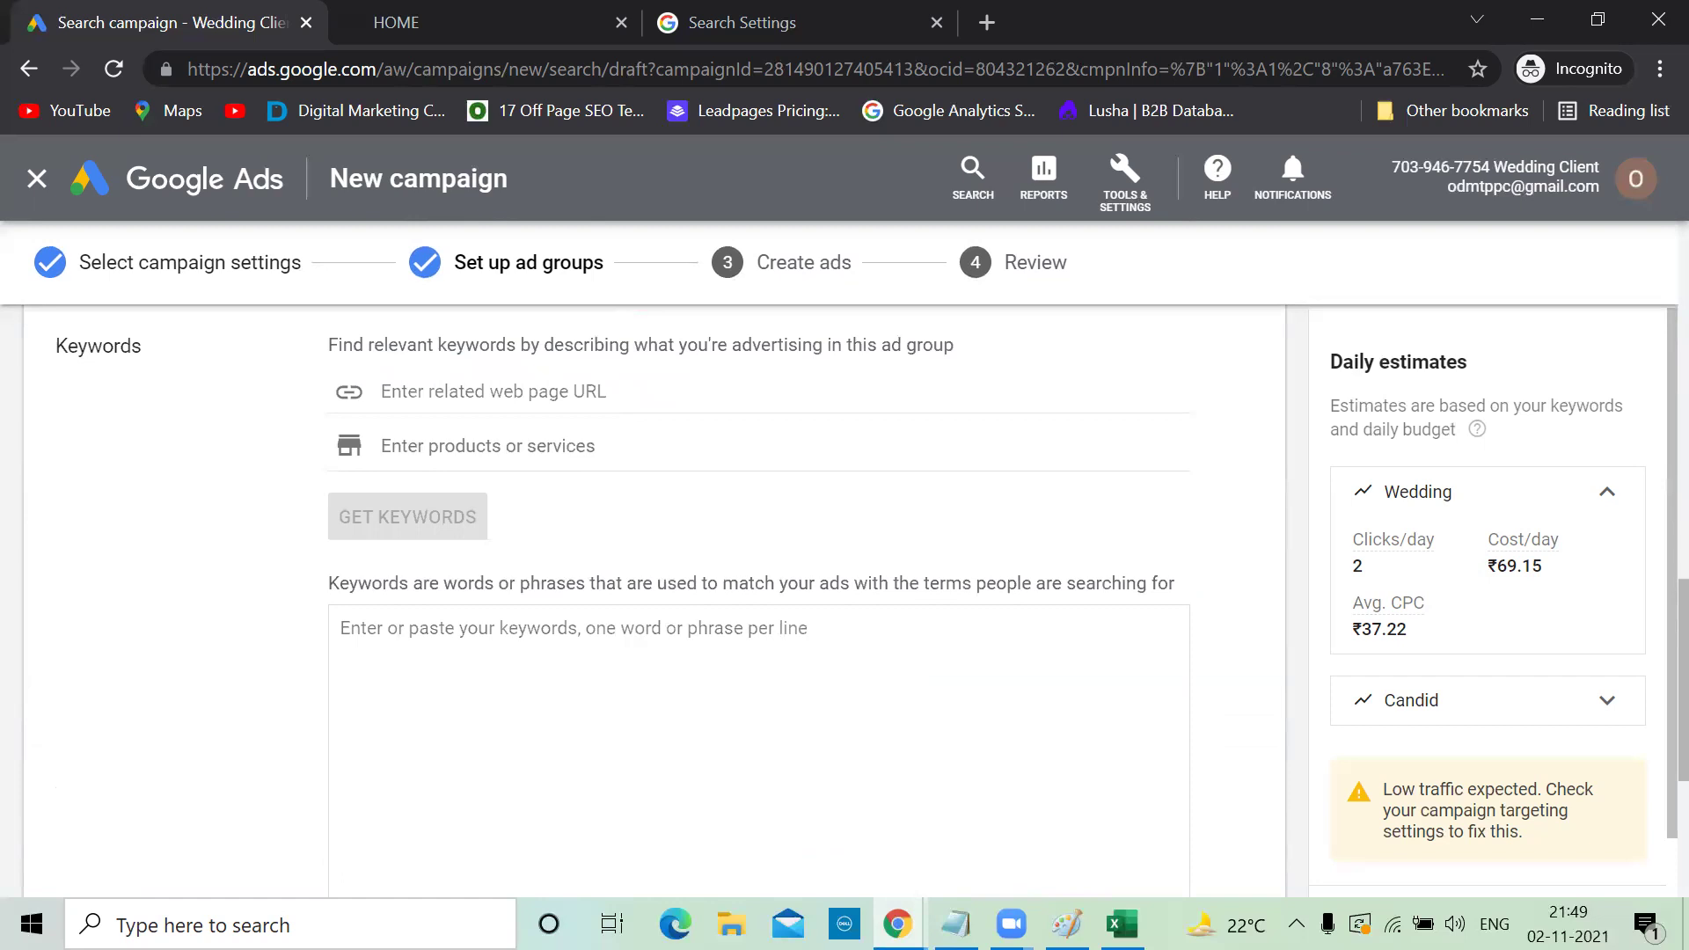
{"action": "key", "text": "alt+Tab"}
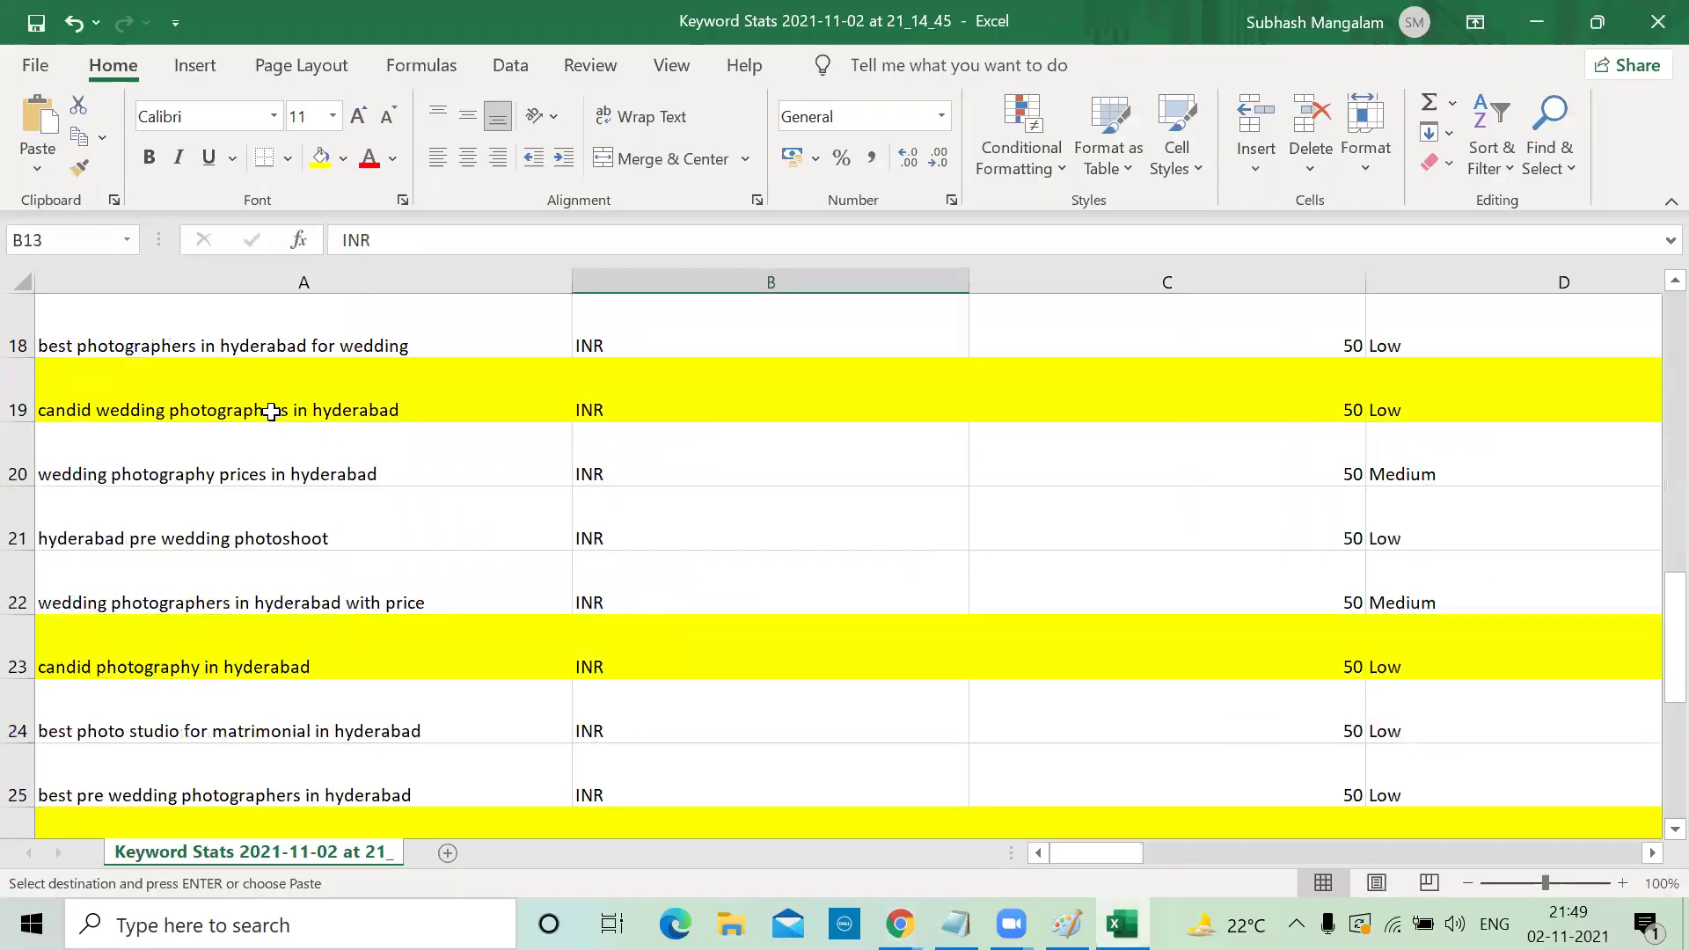
{"action": "left_click", "coordinate": [270, 410]}
{"action": "key", "text": "ctrl+c"}
{"action": "key", "text": "alt+Tab"}
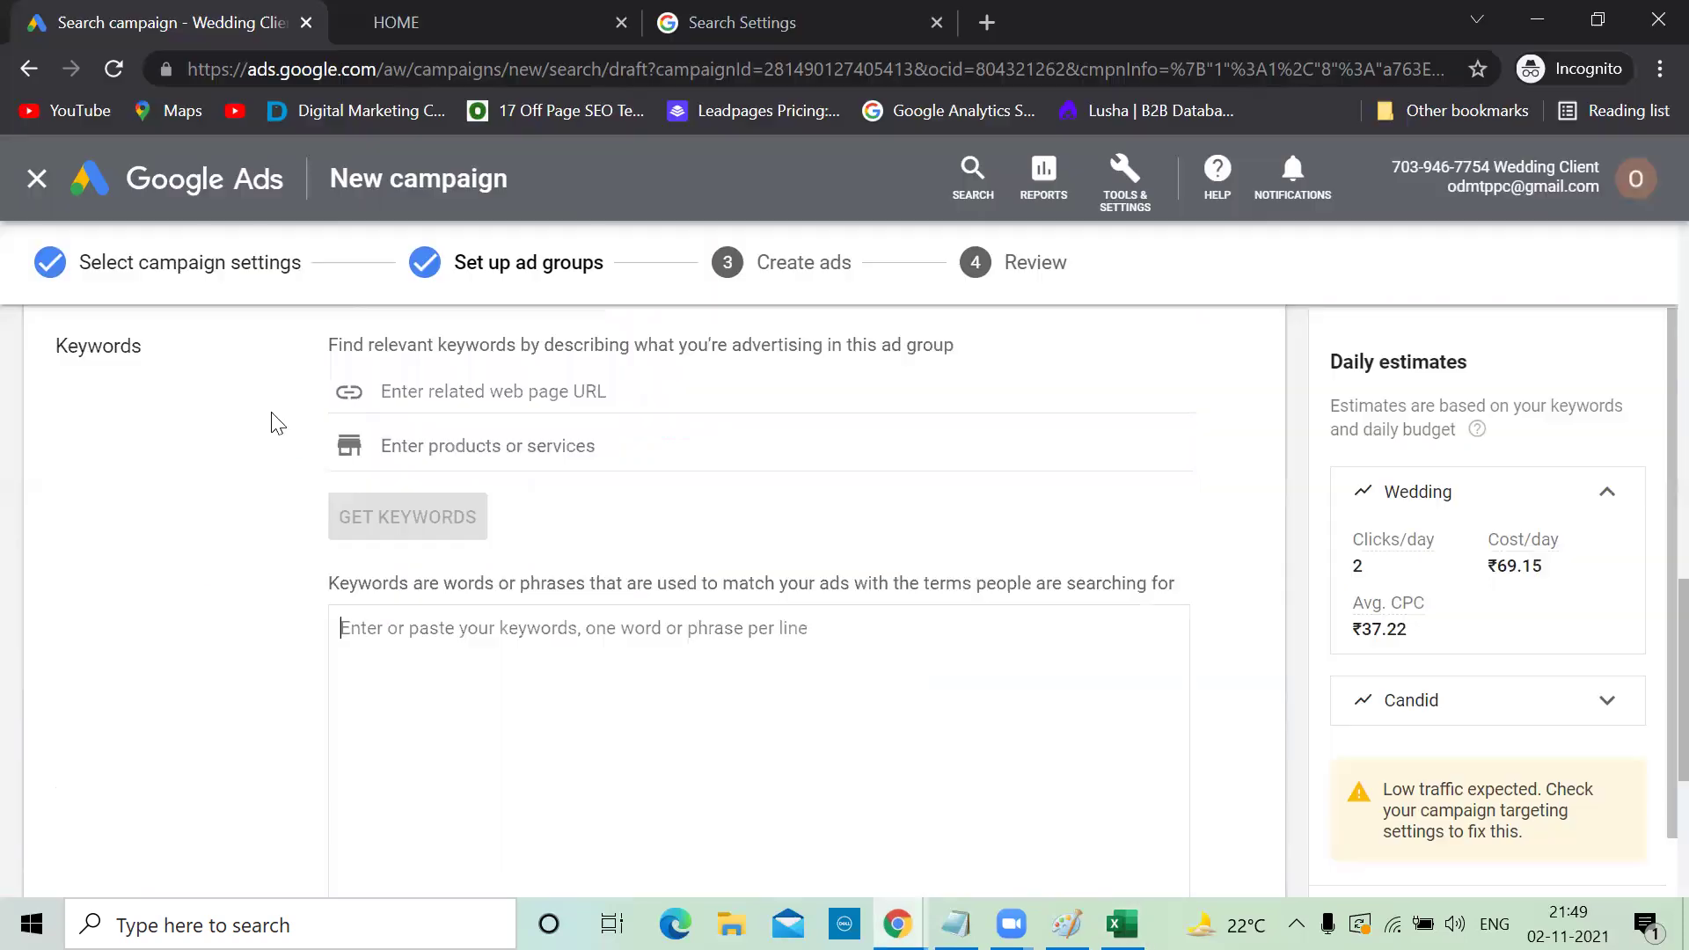
{"action": "key", "text": "ctrl+v"}
Add 'candid photography in hyderabad' and 'candid wedding photography hyderabad' from the spreadsheet as Candid keywords
{"action": "key", "text": "alt+Tab"}
{"action": "left_click", "coordinate": [132, 670]}
{"action": "key", "text": "ctrl+c"}
{"action": "key", "text": "alt+Tab"}
{"action": "key", "text": "ctrl+v"}
{"action": "key", "text": "alt+Tab"}
{"action": "scroll", "coordinate": [328, 680], "scroll_direction": "down", "scroll_amount": 1}
{"action": "scroll", "coordinate": [328, 680], "scroll_direction": "down", "scroll_amount": 2}
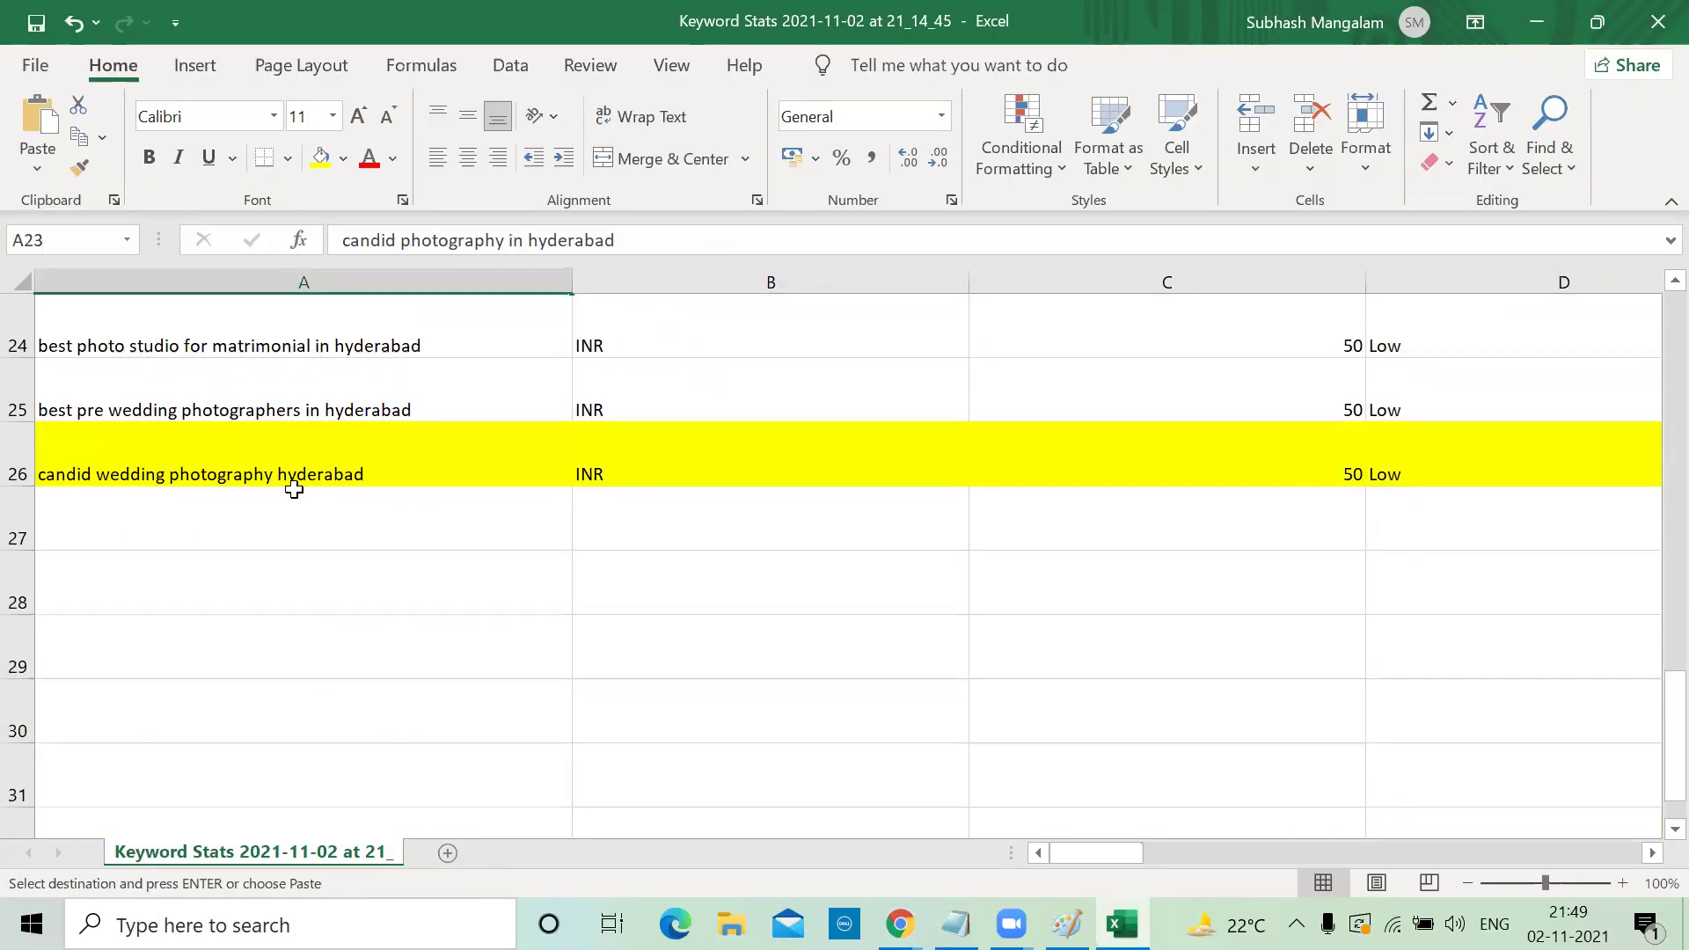
{"action": "left_click", "coordinate": [291, 480]}
{"action": "key", "text": "ctrl+c"}
{"action": "key", "text": "alt+Tab"}
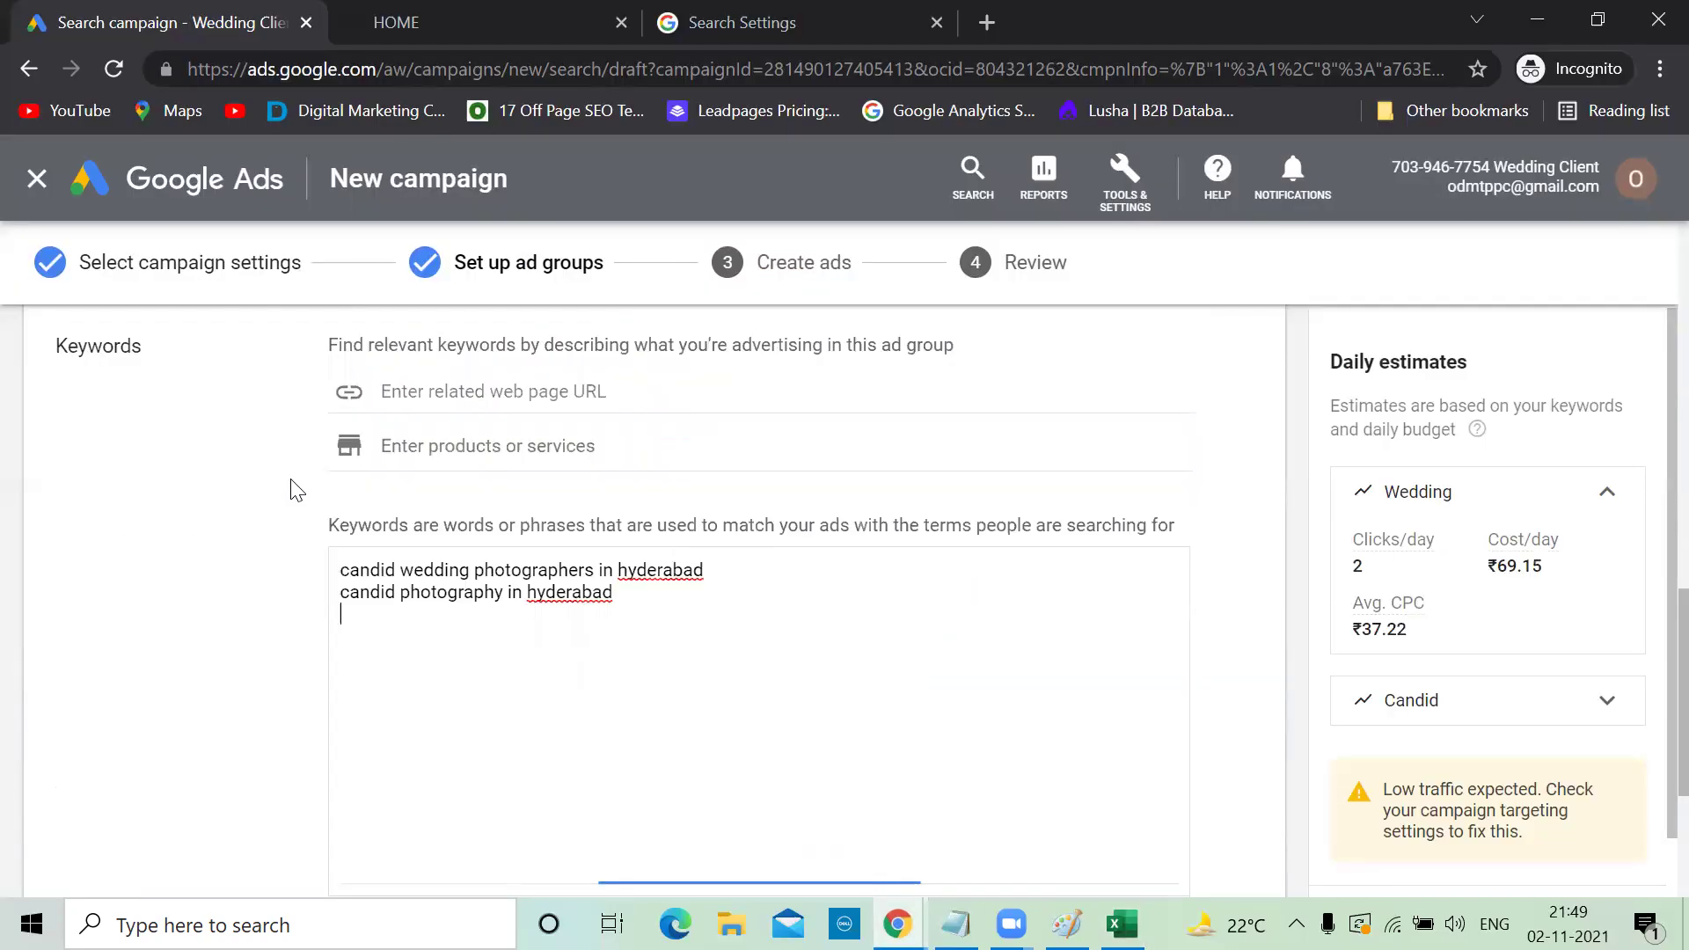
{"action": "key", "text": "ctrl+v"}
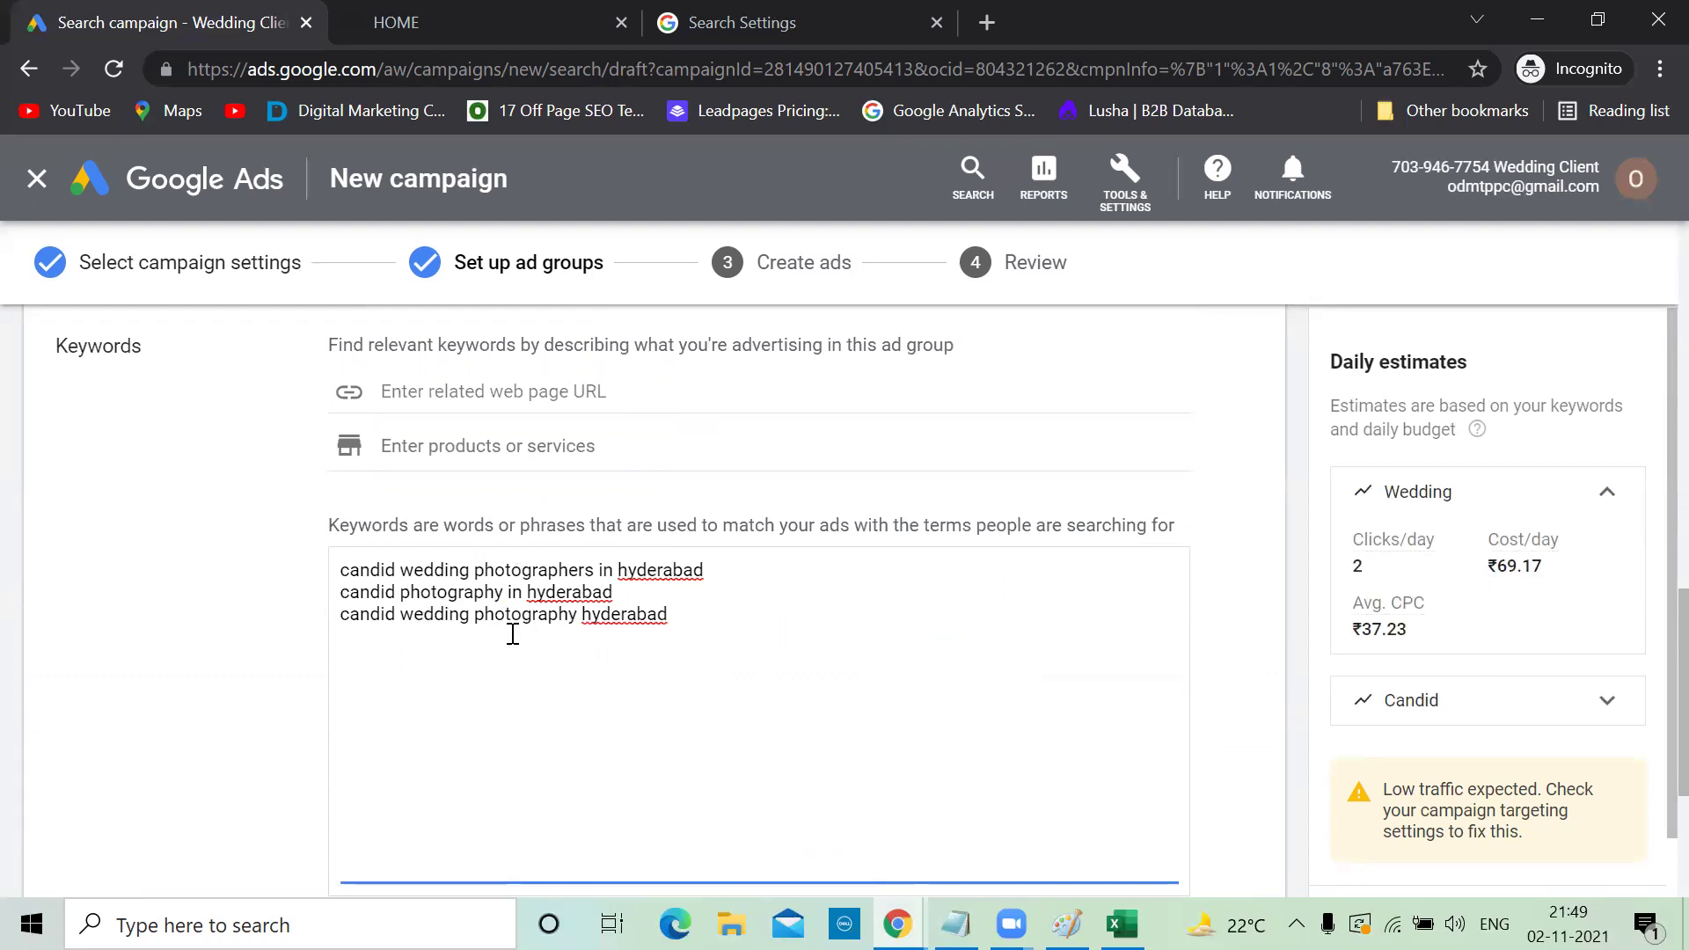
Put an opening double quote before each of the three Candid keywords
{"action": "left_click", "coordinate": [346, 573]}
{"action": "type", "text": "\""}
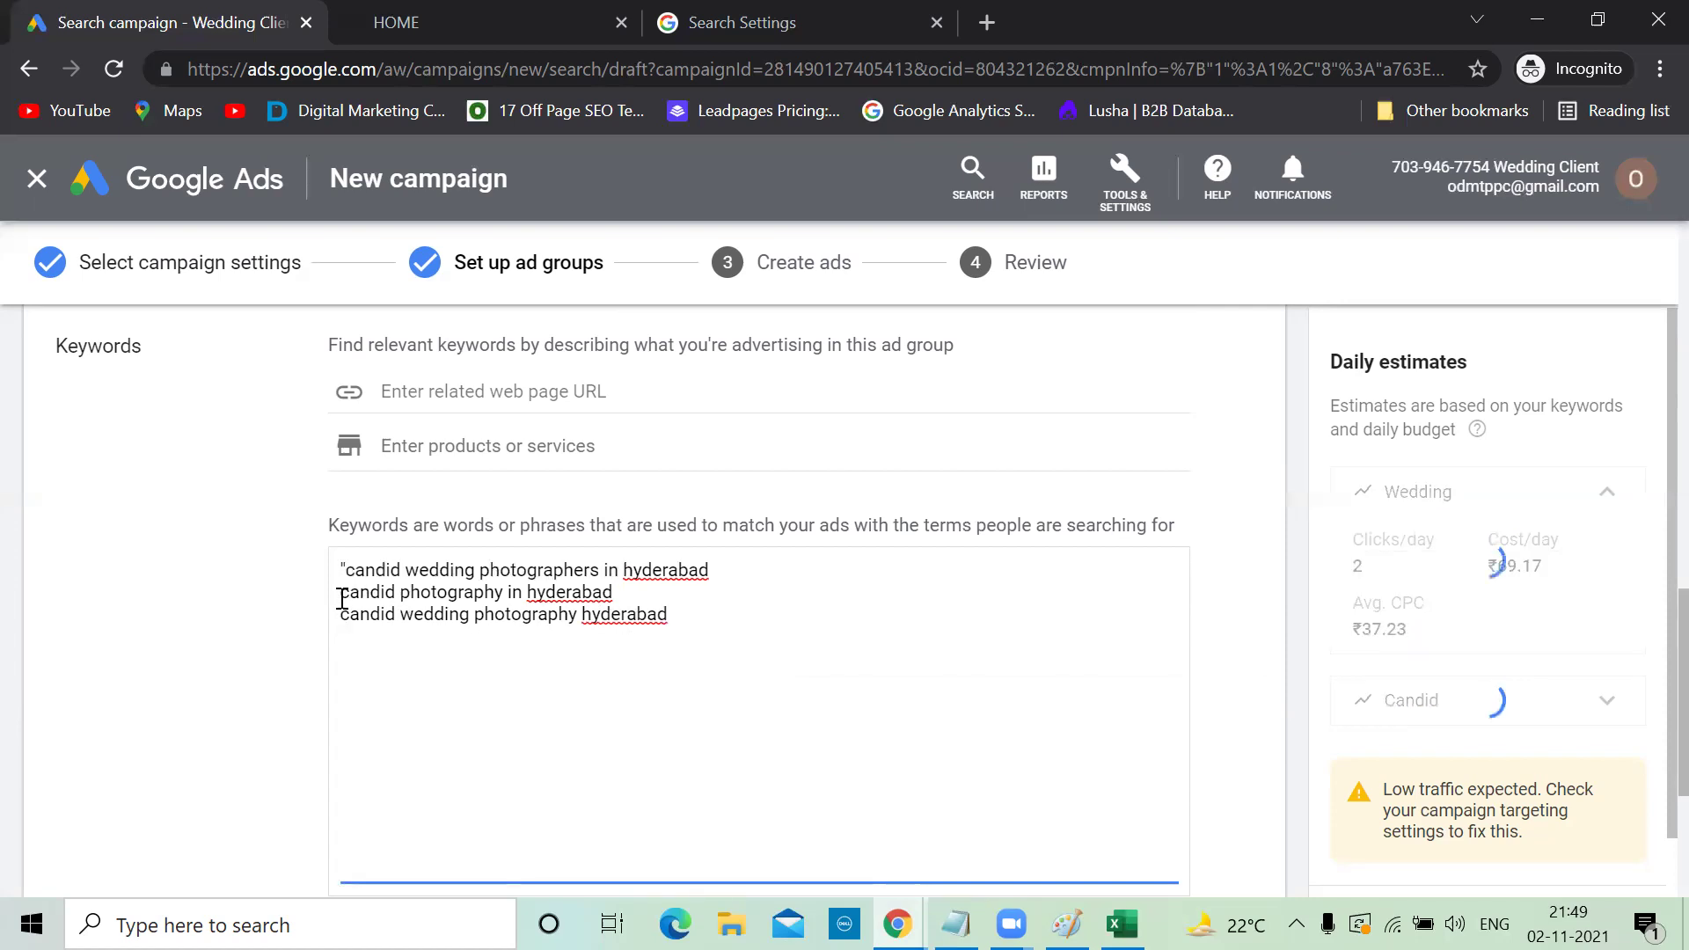
{"action": "type", "text": "\""}
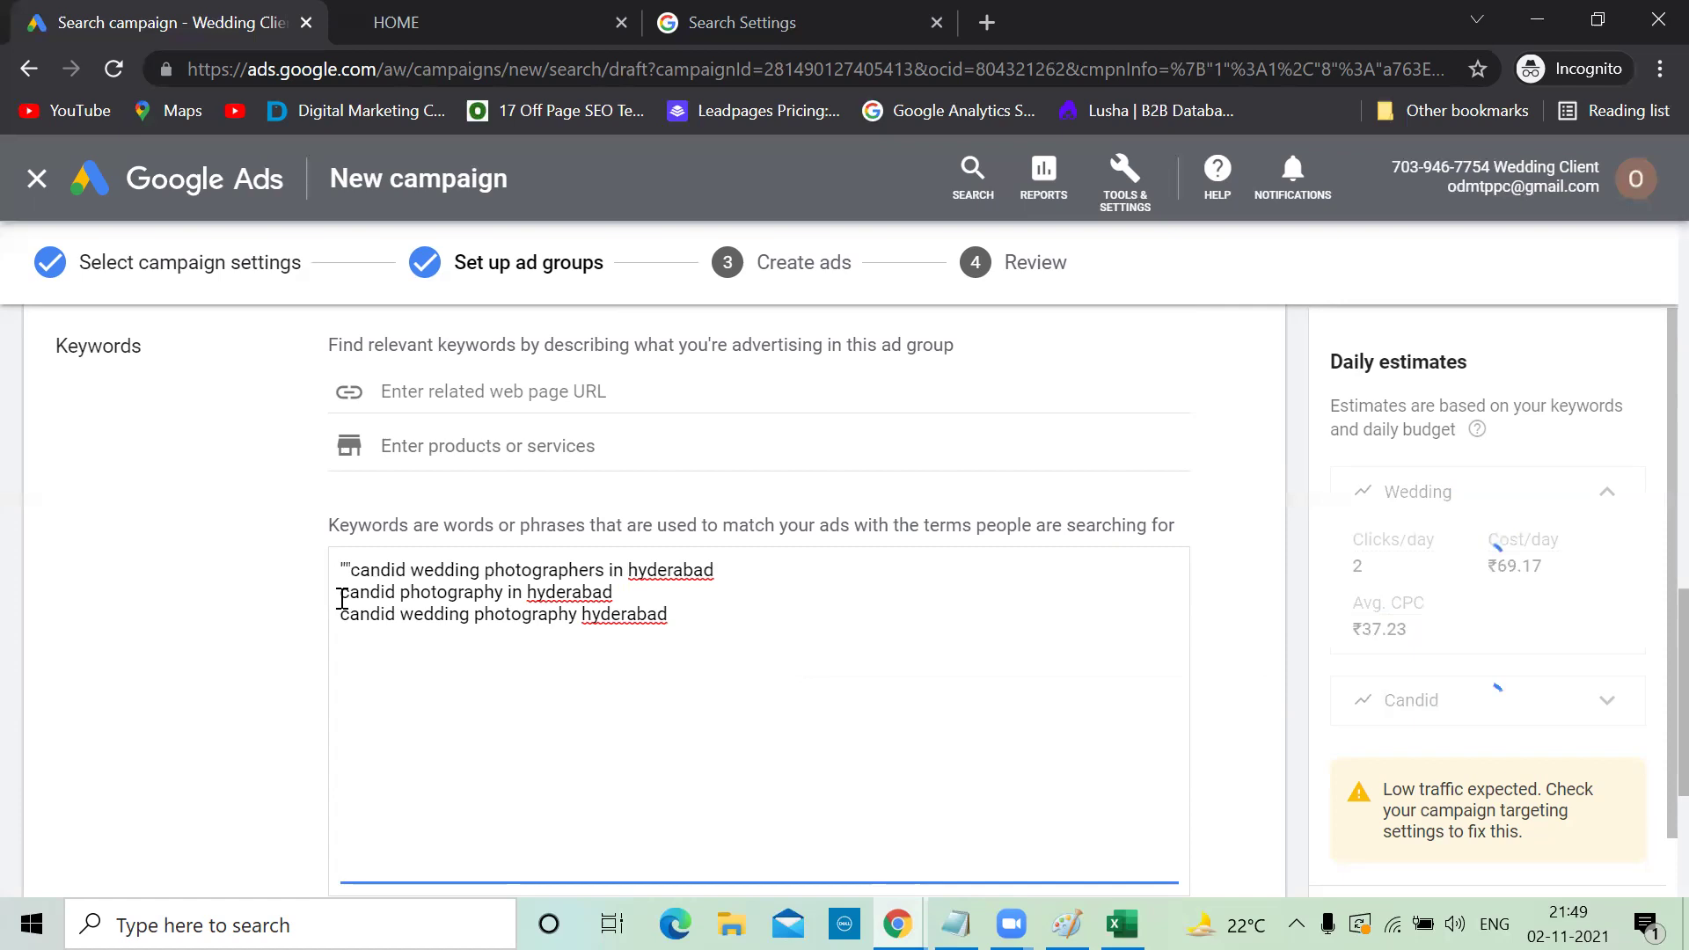
{"action": "key", "text": "BackSpace"}
{"action": "left_click", "coordinate": [341, 591]}
{"action": "type", "text": "\""}
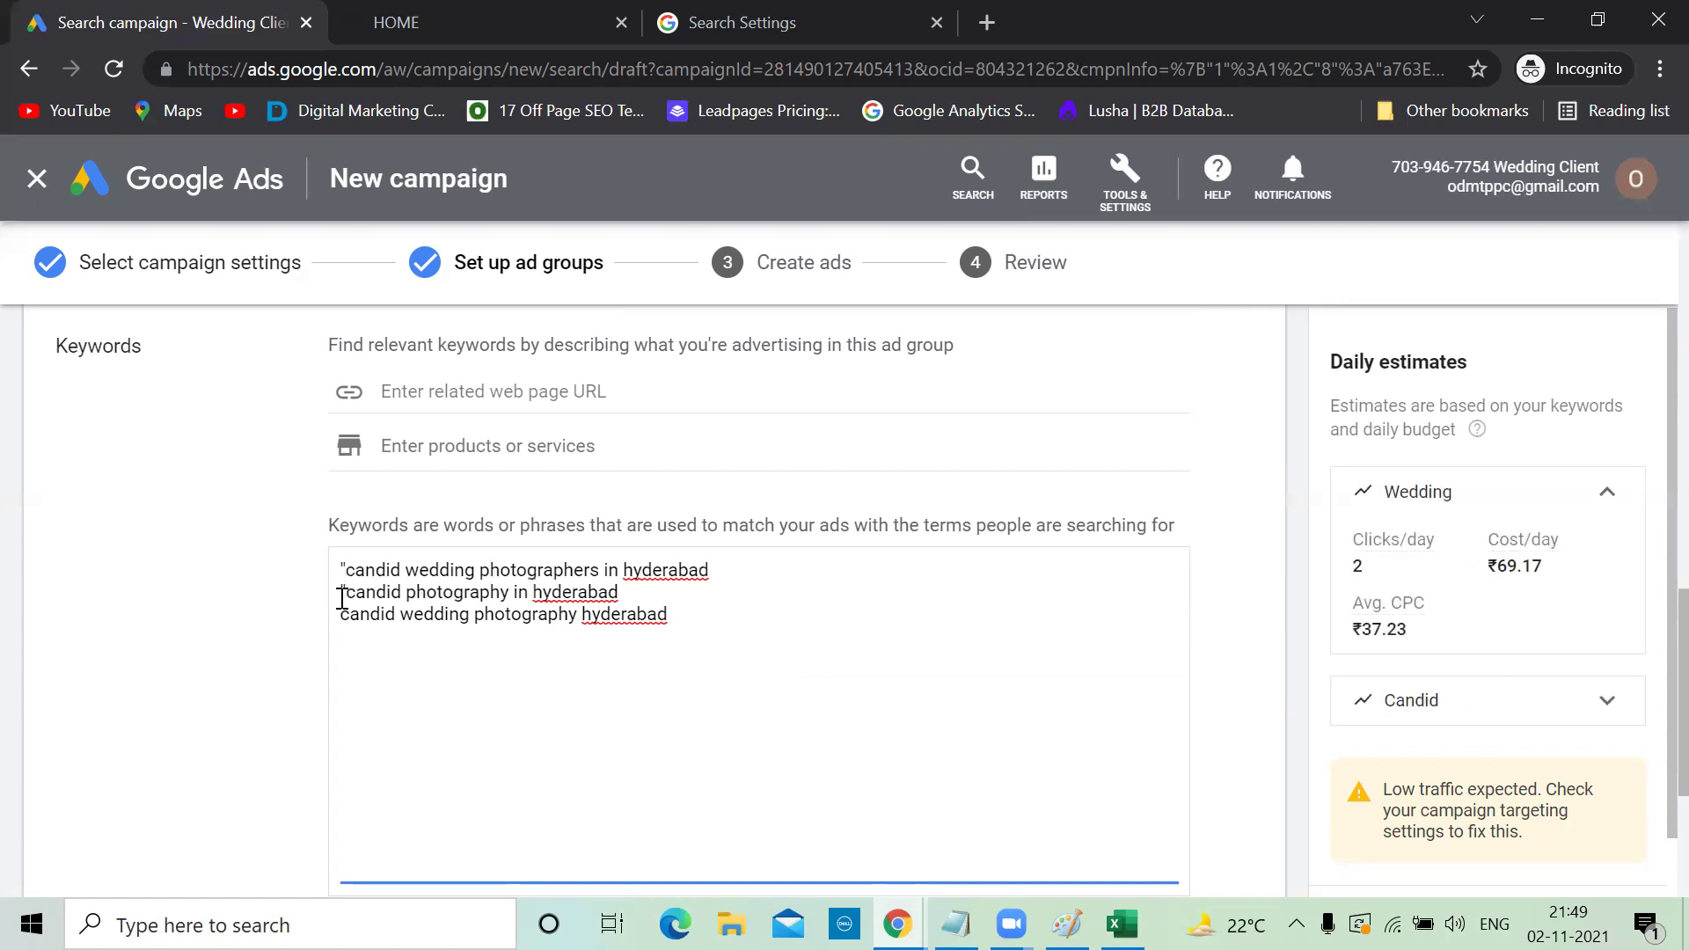
{"action": "left_click", "coordinate": [343, 613]}
{"action": "type", "text": "\""}
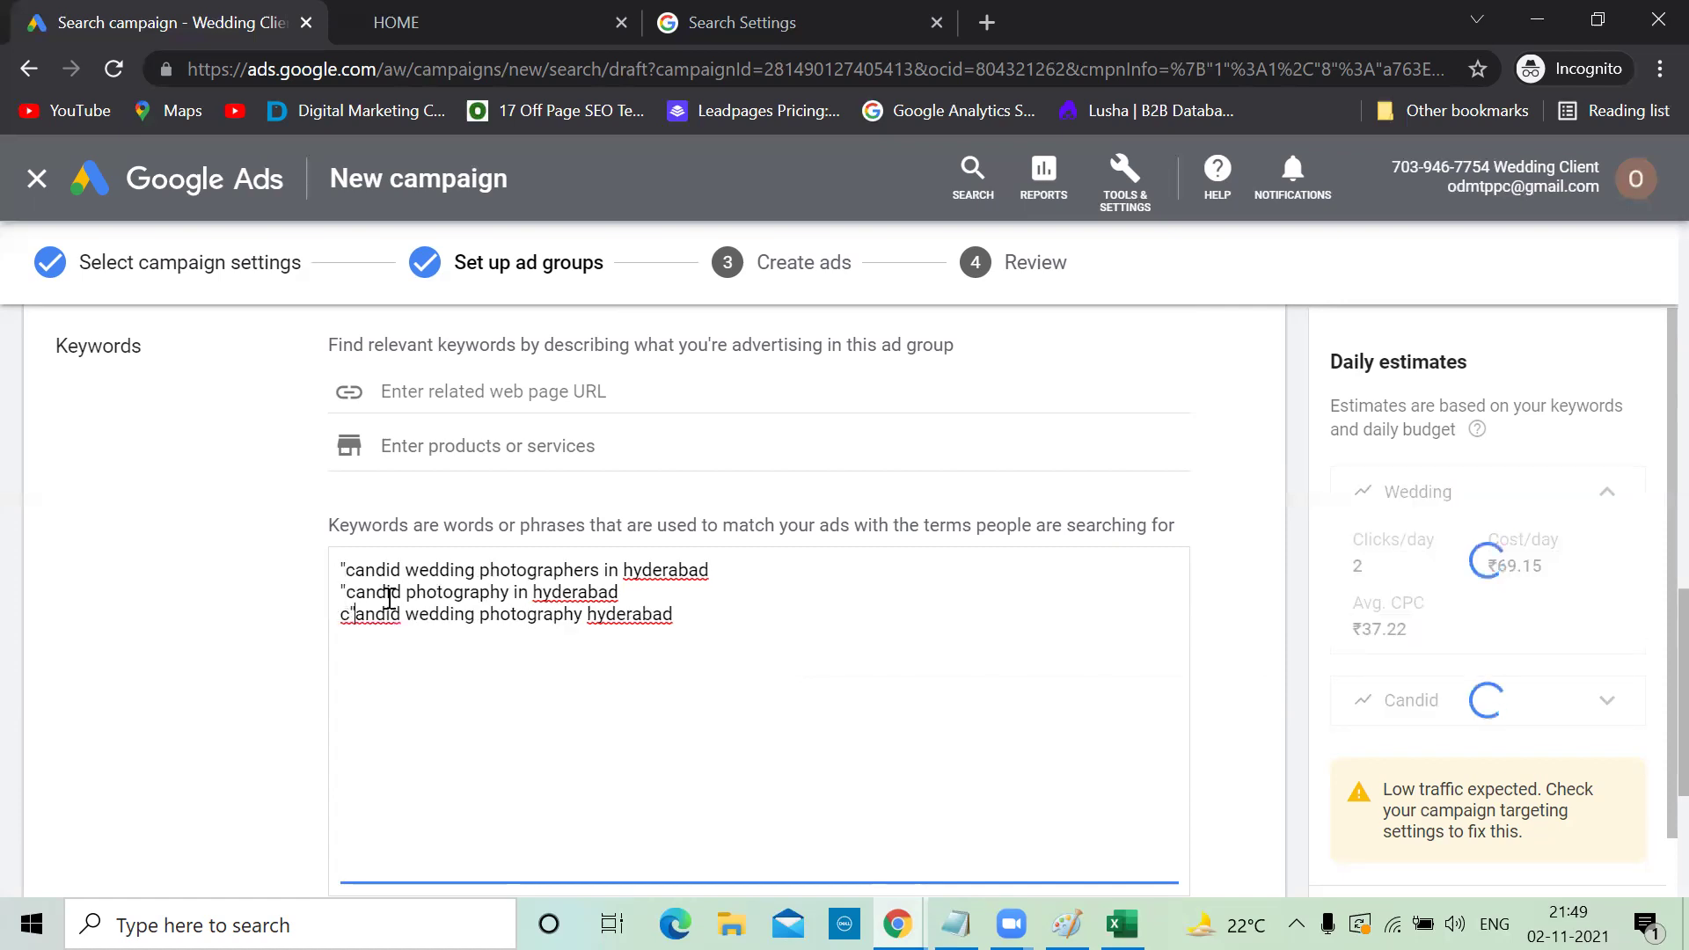
{"action": "key", "text": "BackSpace"}
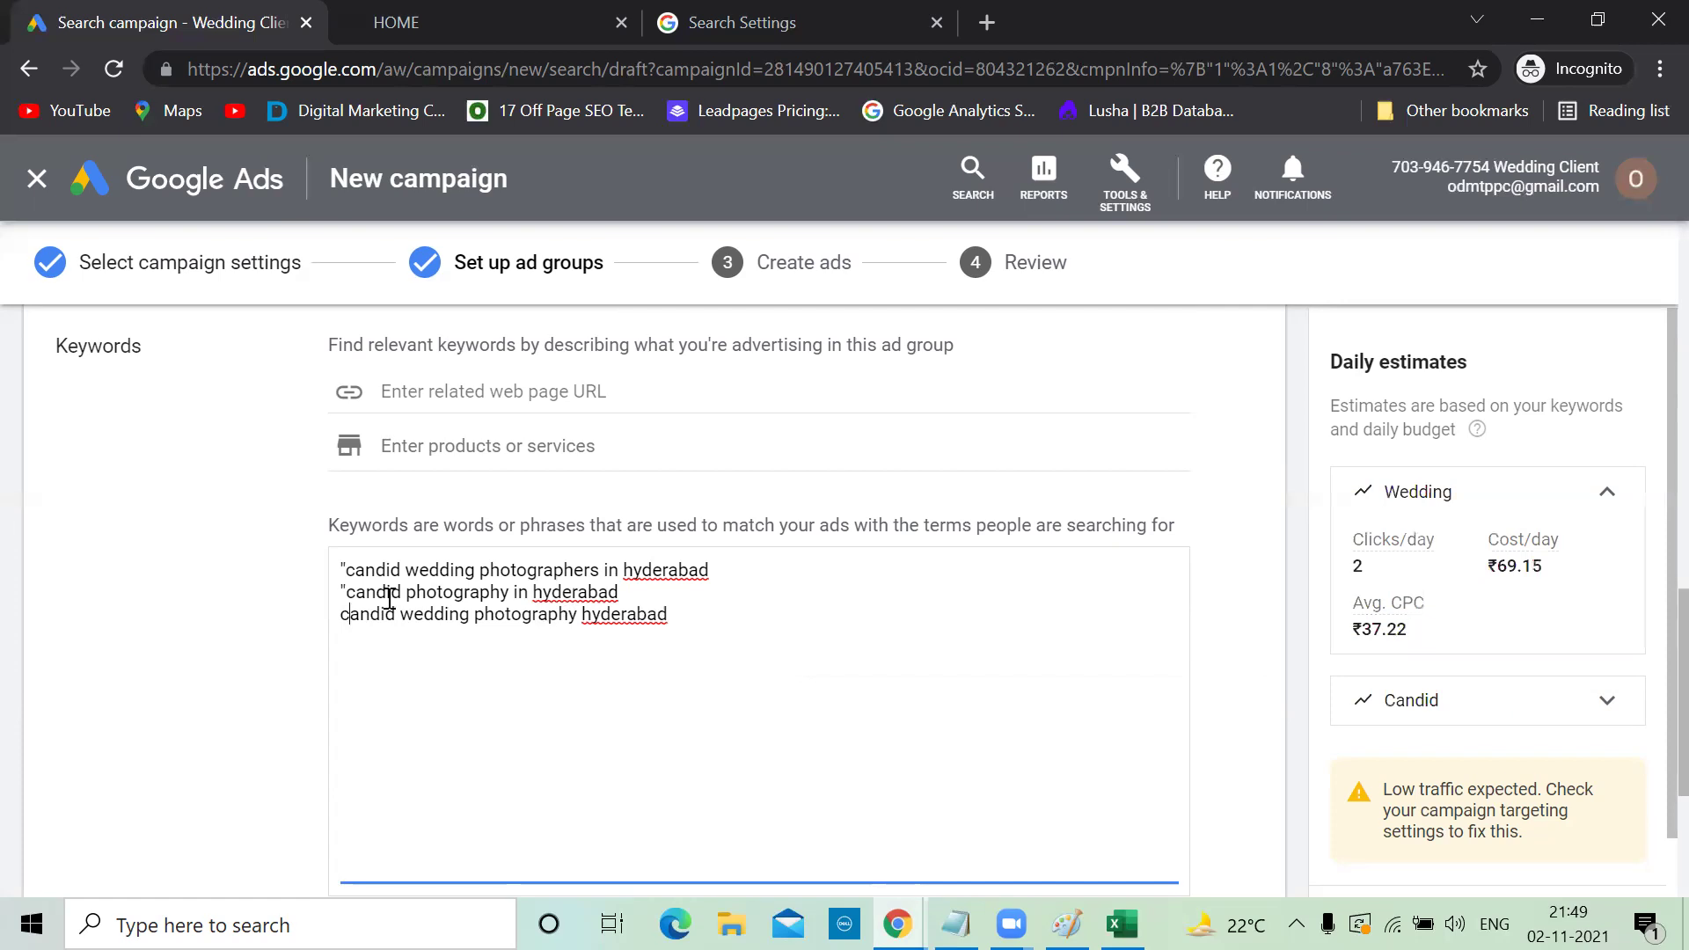
{"action": "type", "text": "\""}
{"action": "key", "text": "BackSpace"}
{"action": "type", "text": "\""}
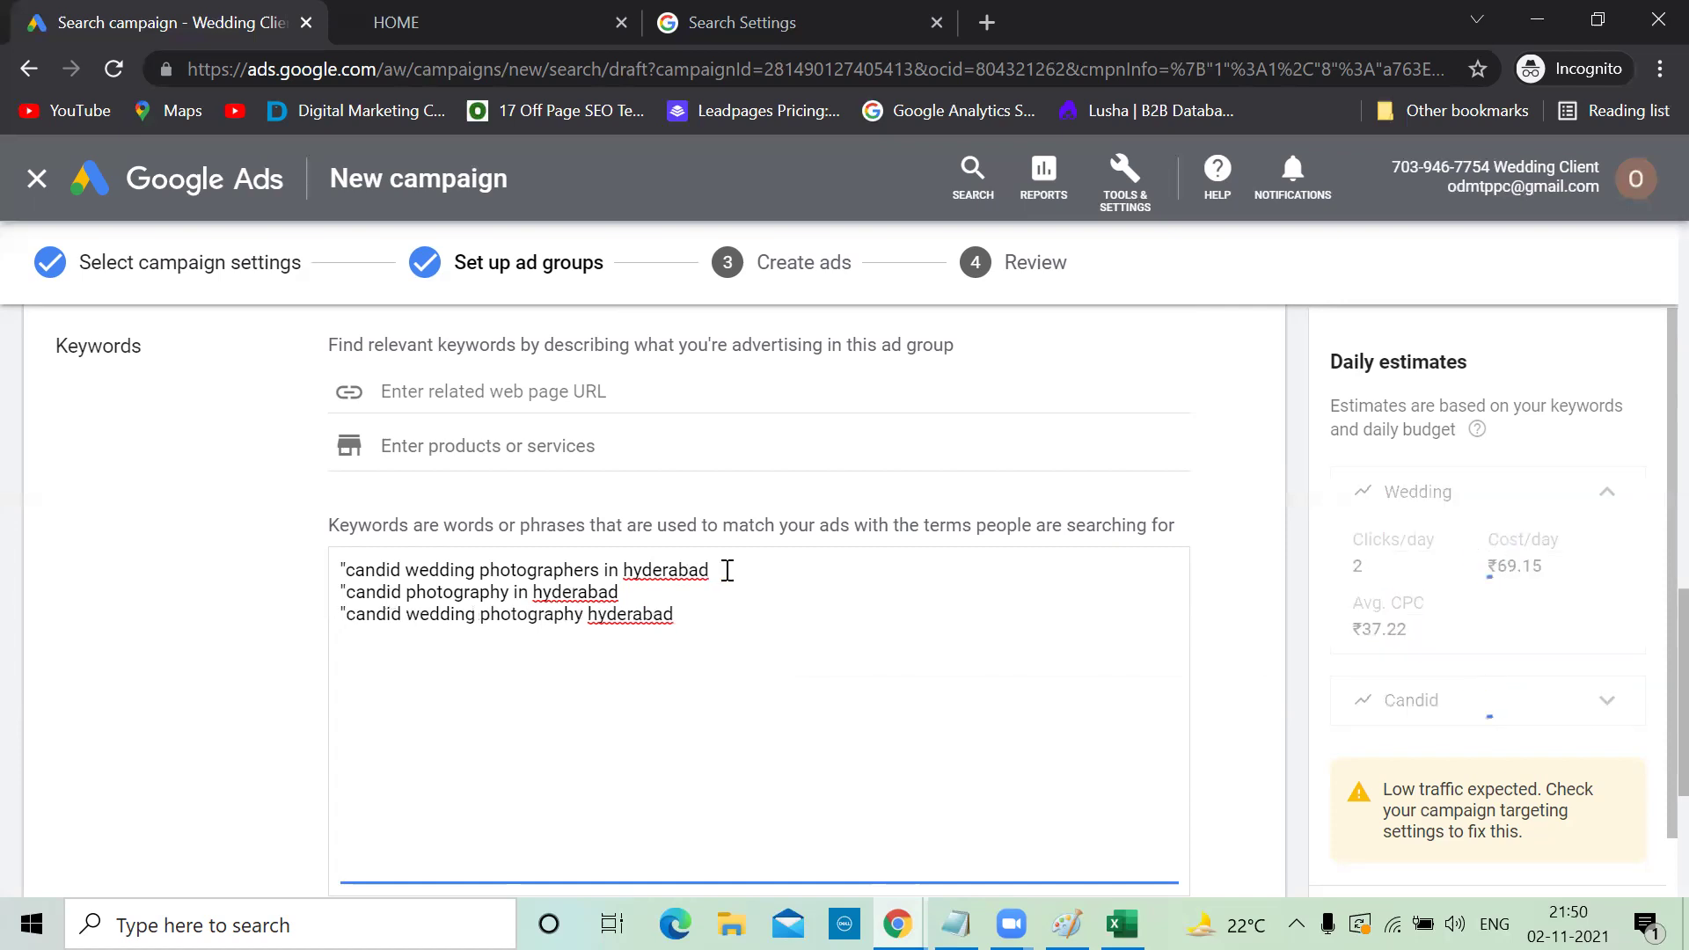
Add closing quotes to the Candid keywords and save the ad groups with Save and Continue
{"action": "left_click", "coordinate": [727, 570]}
{"action": "type", "text": "\""}
{"action": "key", "text": "Down"}
{"action": "type", "text": "\""}
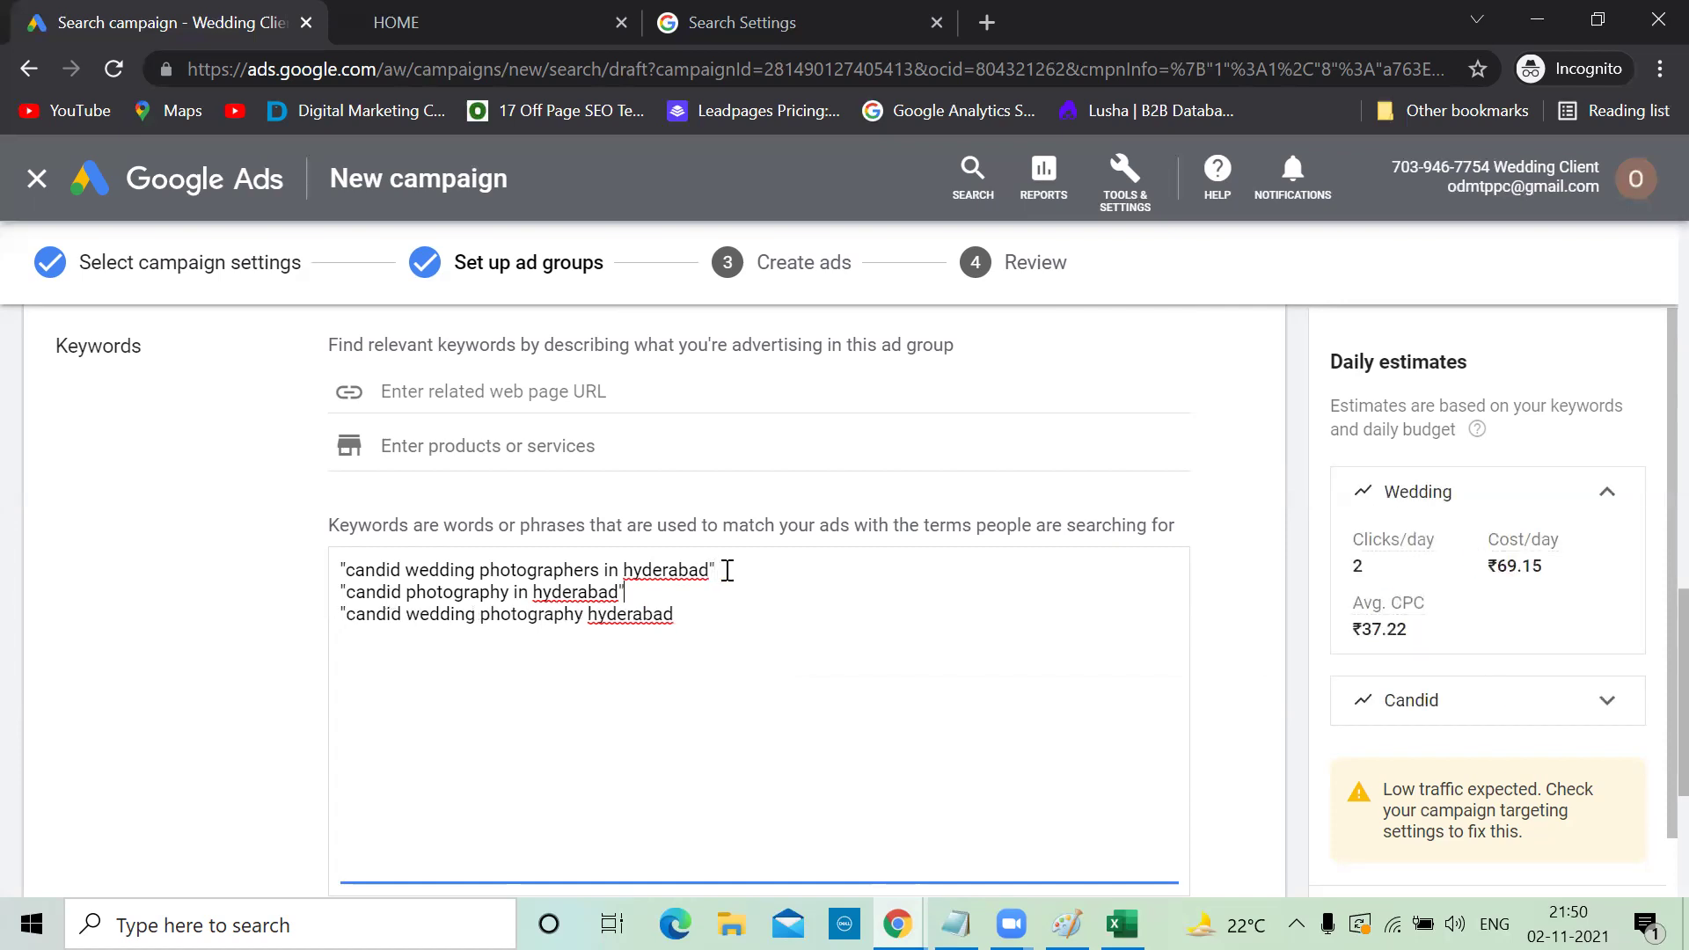
{"action": "key", "text": "Down"}
{"action": "key", "text": "Right"}
{"action": "key", "text": "Right"}
{"action": "key", "text": "Right"}
{"action": "key", "text": "Right"}
{"action": "key", "text": "Right"}
{"action": "scroll", "coordinate": [728, 571], "scroll_direction": "down", "scroll_amount": 3}
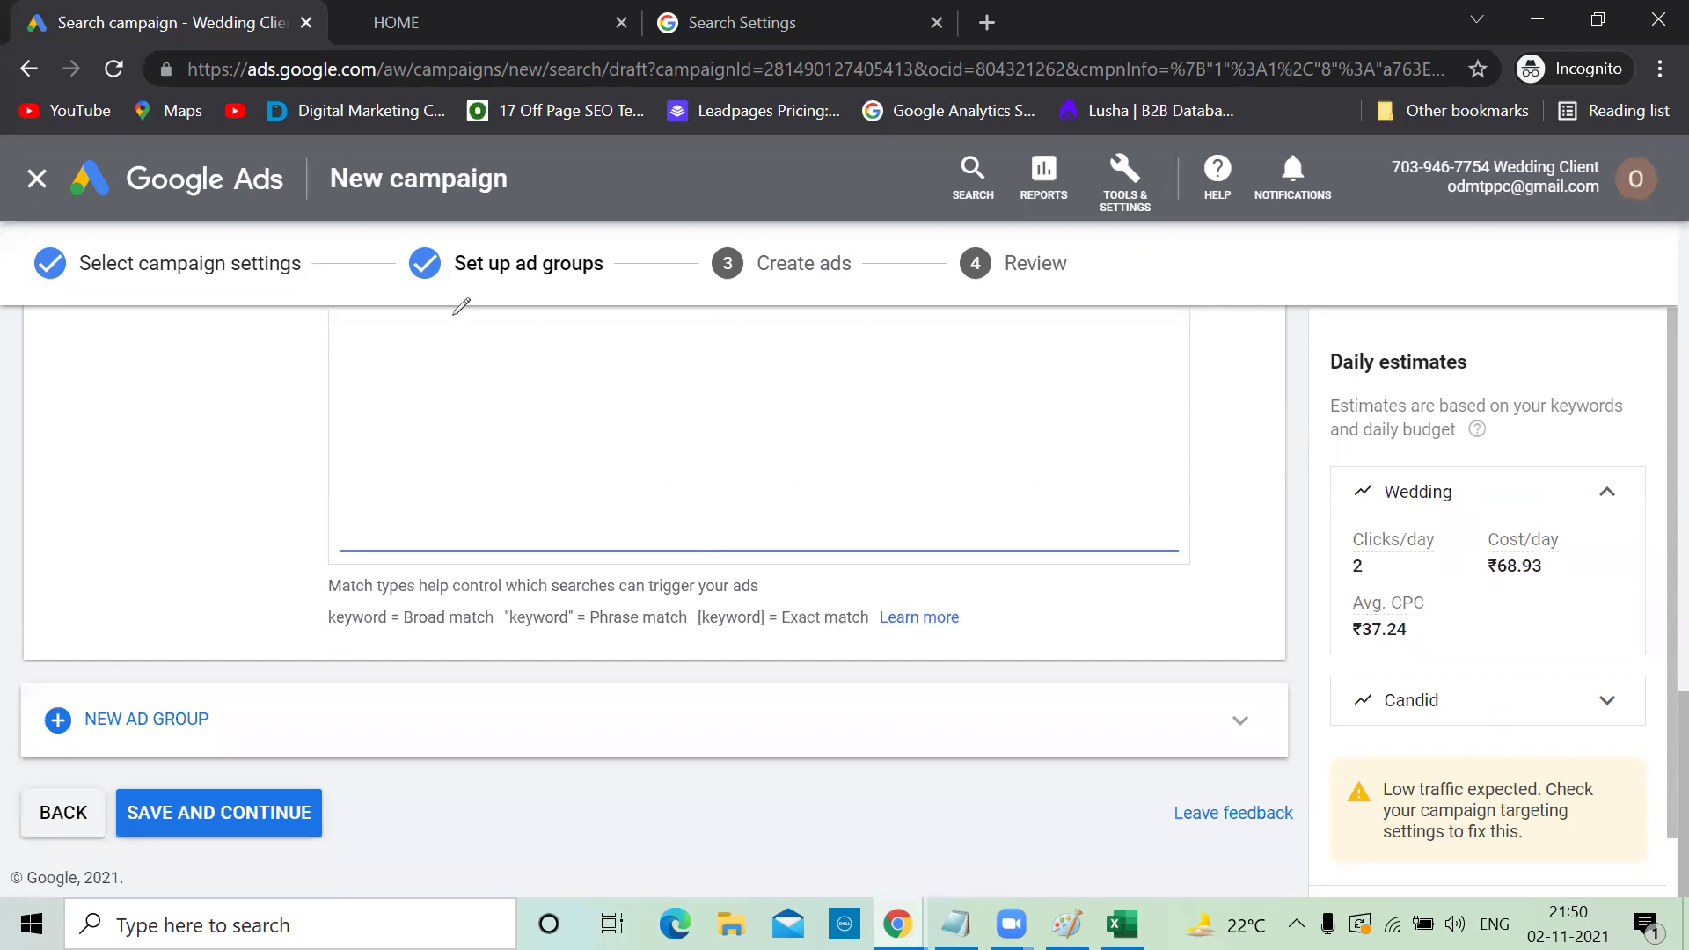
{"action": "key", "text": "alt+Tab"}
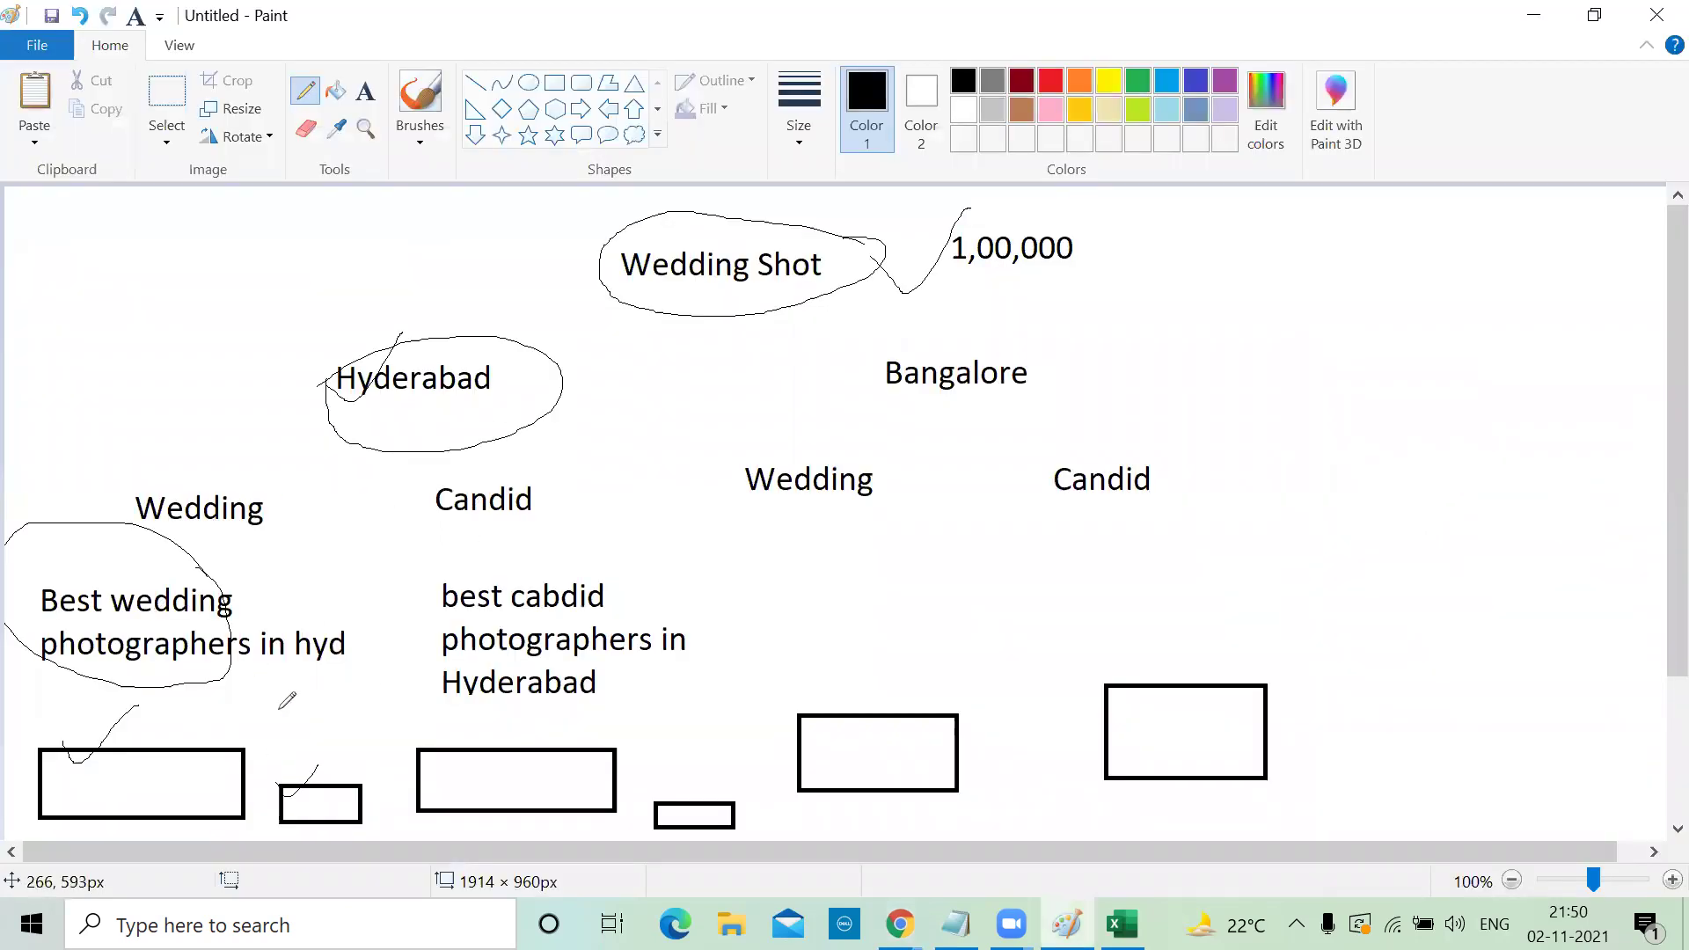
{"action": "left_click", "coordinate": [1531, 18]}
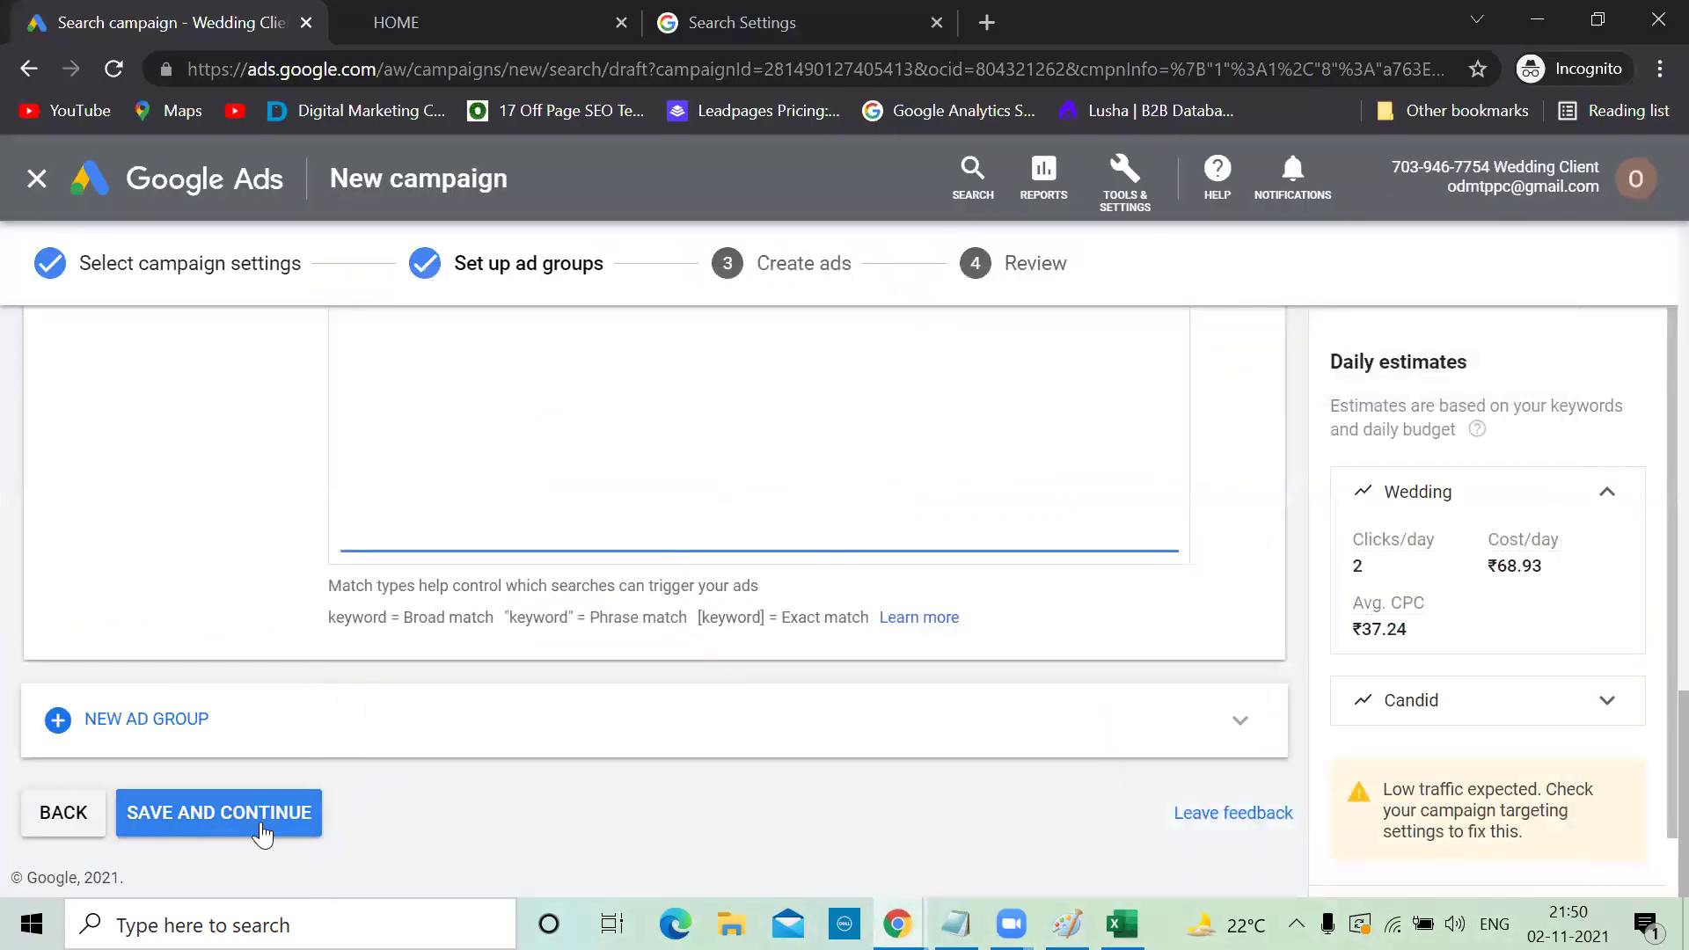
{"action": "left_click", "coordinate": [262, 825]}
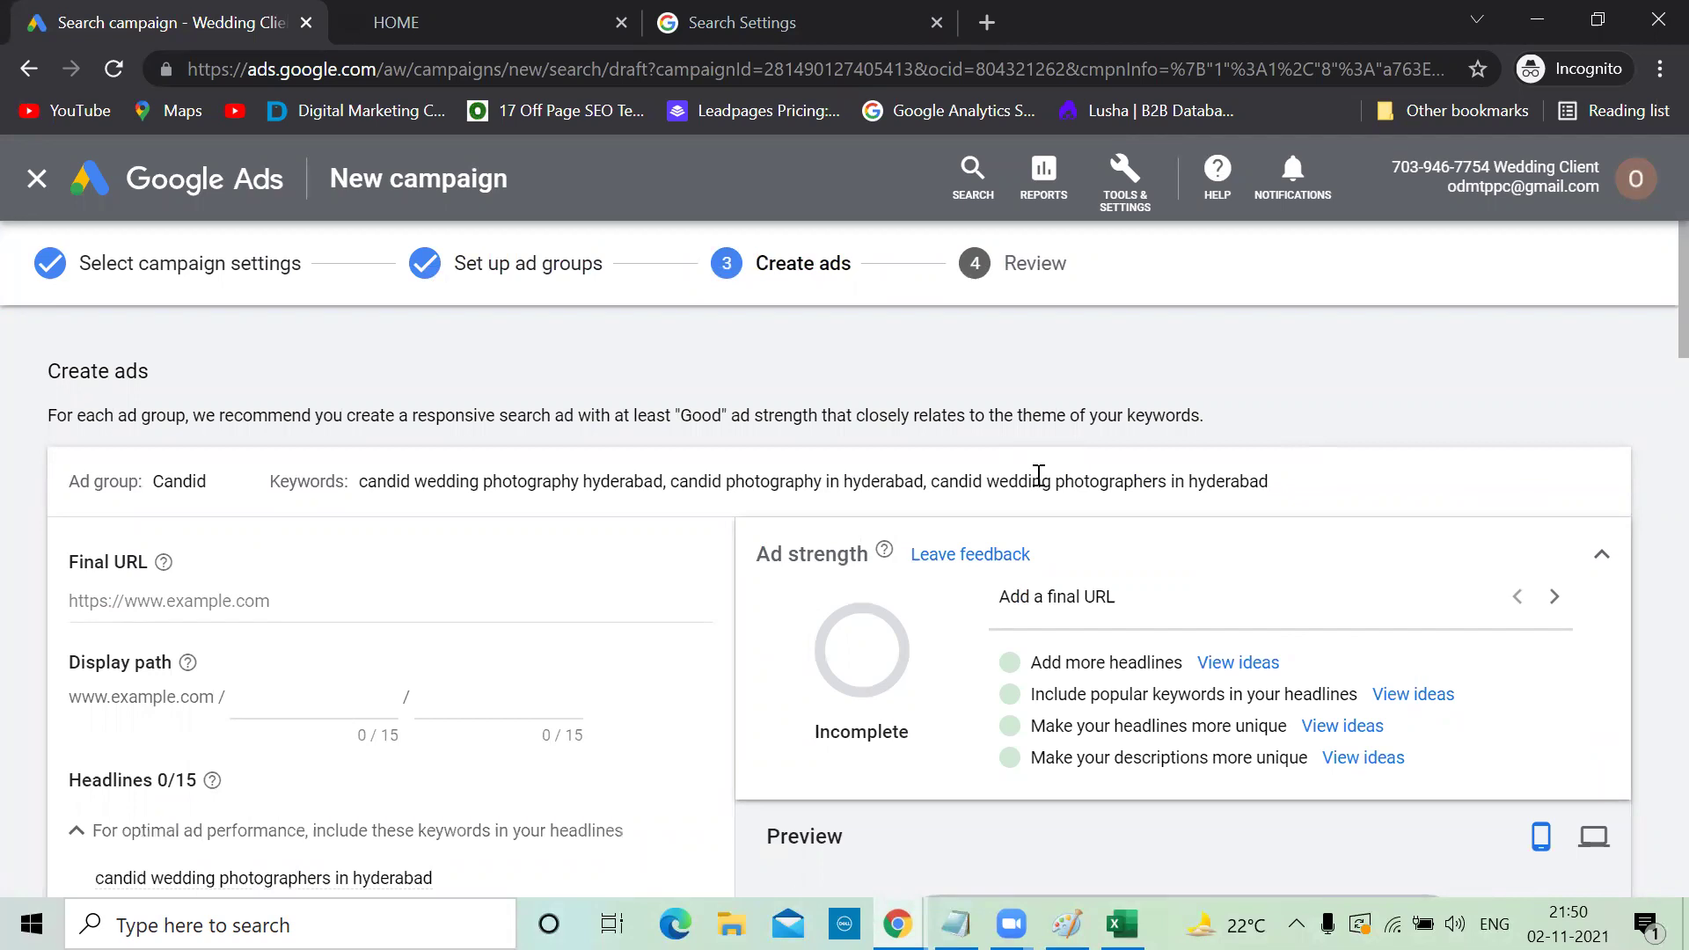
{"action": "left_click", "coordinate": [475, 13]}
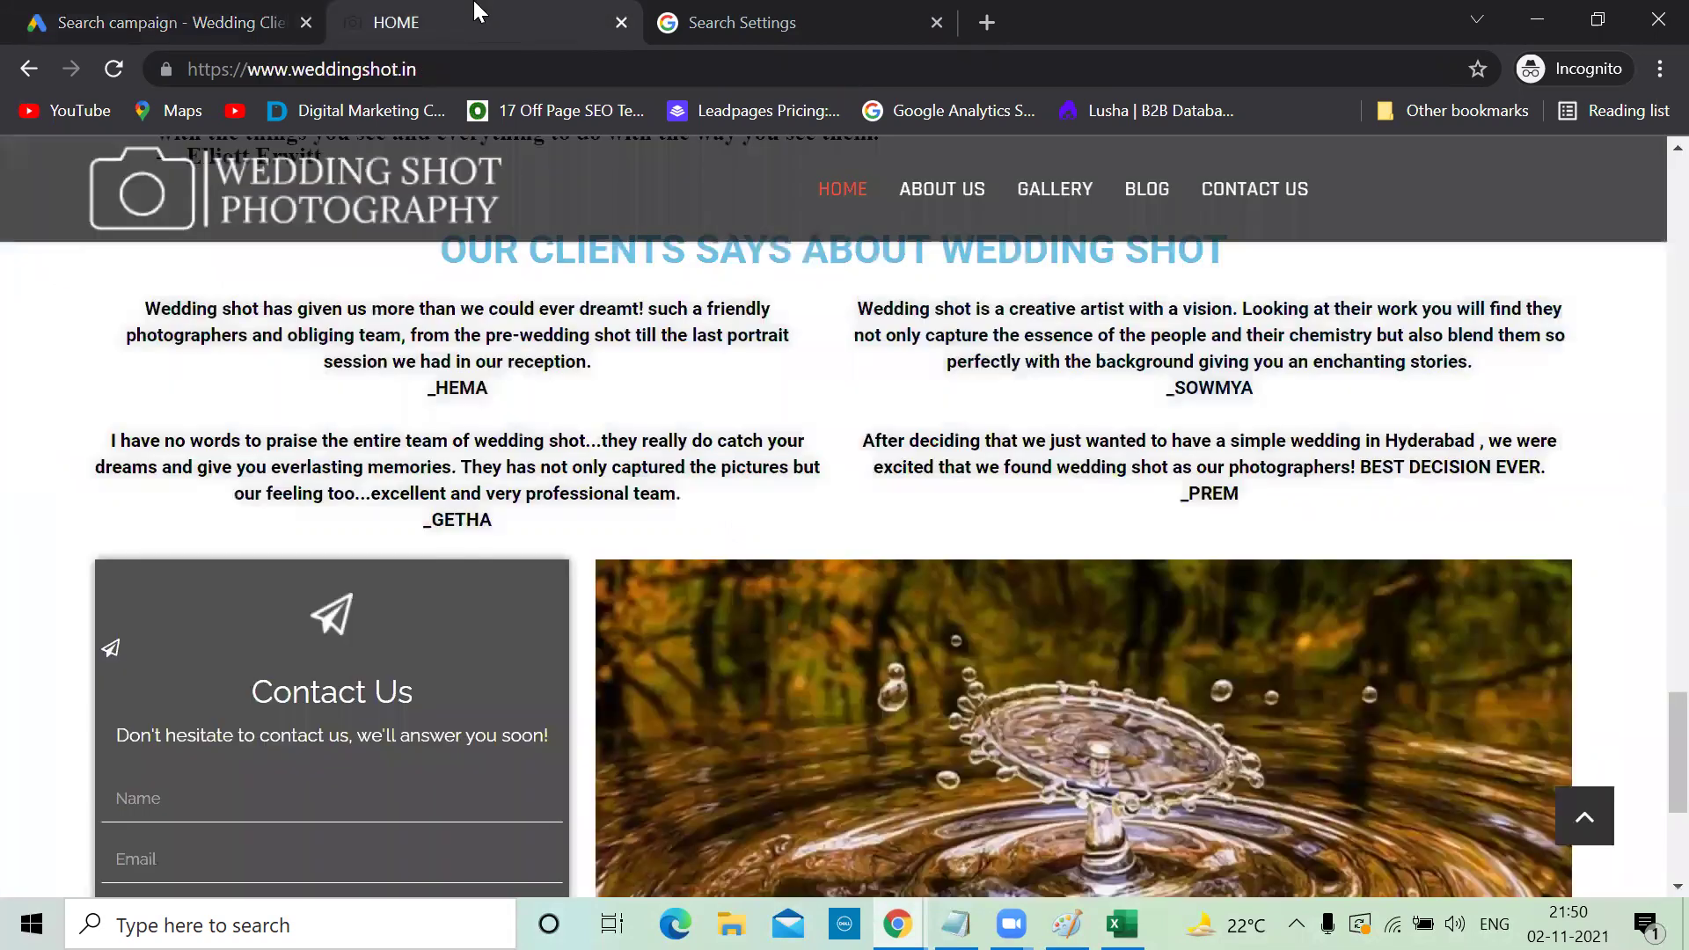
{"action": "scroll", "coordinate": [626, 264], "scroll_direction": "up", "scroll_amount": 10}
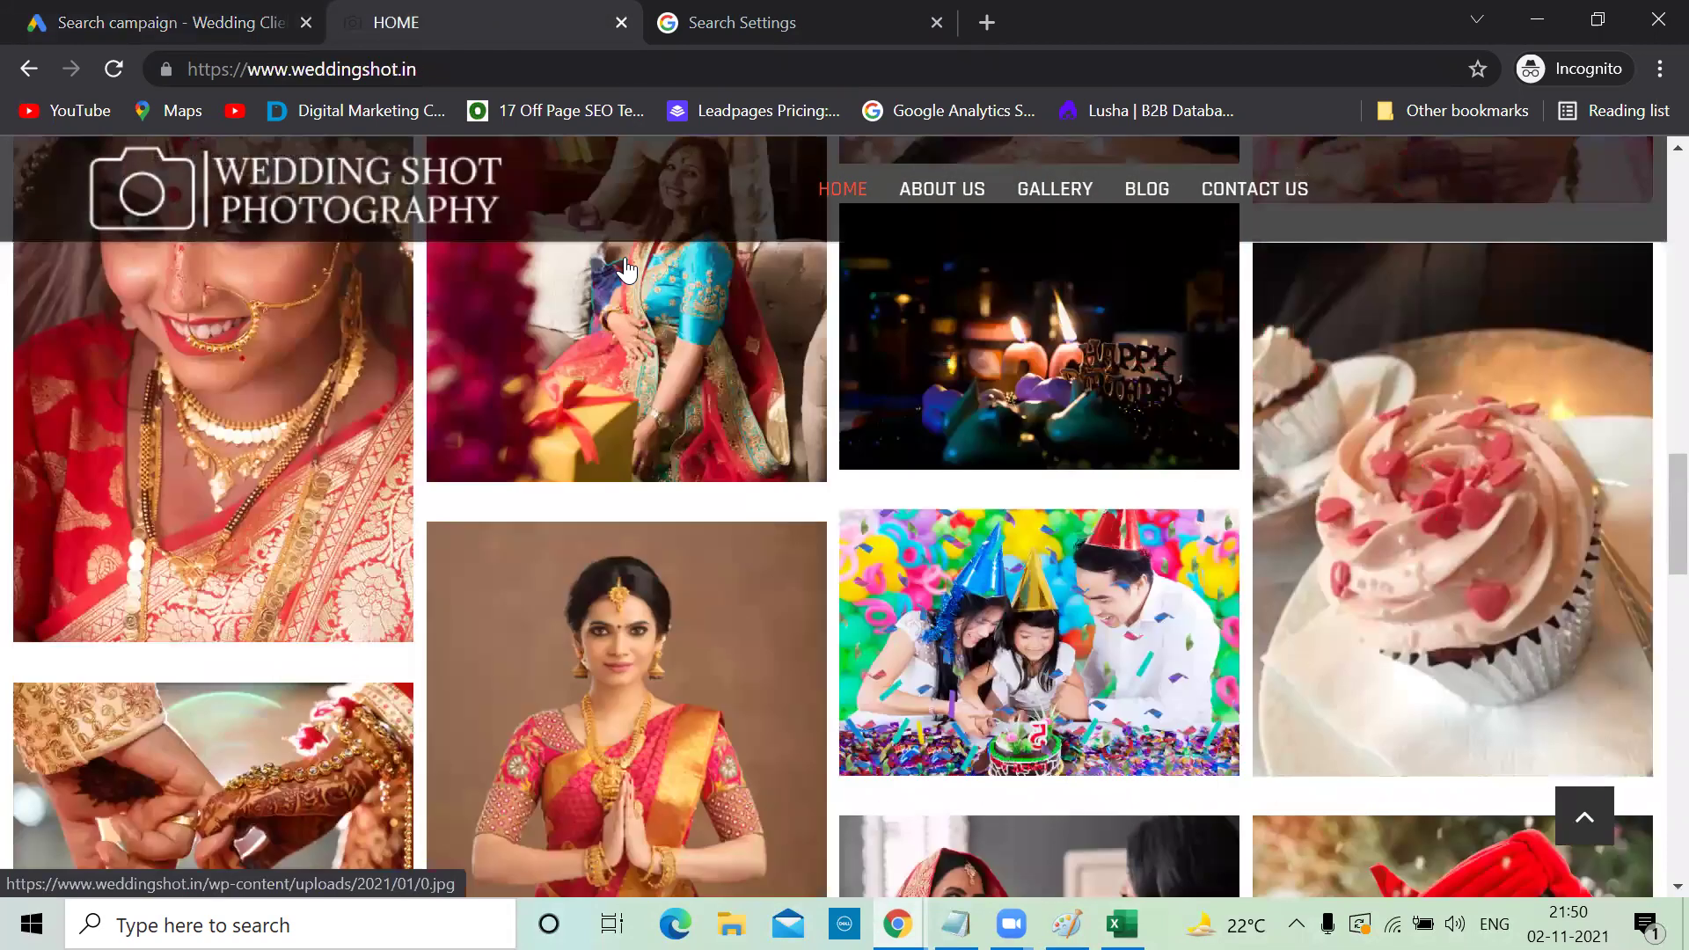
{"action": "scroll", "coordinate": [624, 264], "scroll_direction": "up", "scroll_amount": 10}
{"action": "left_click", "coordinate": [429, 76]}
{"action": "key", "text": "ctrl+c"}
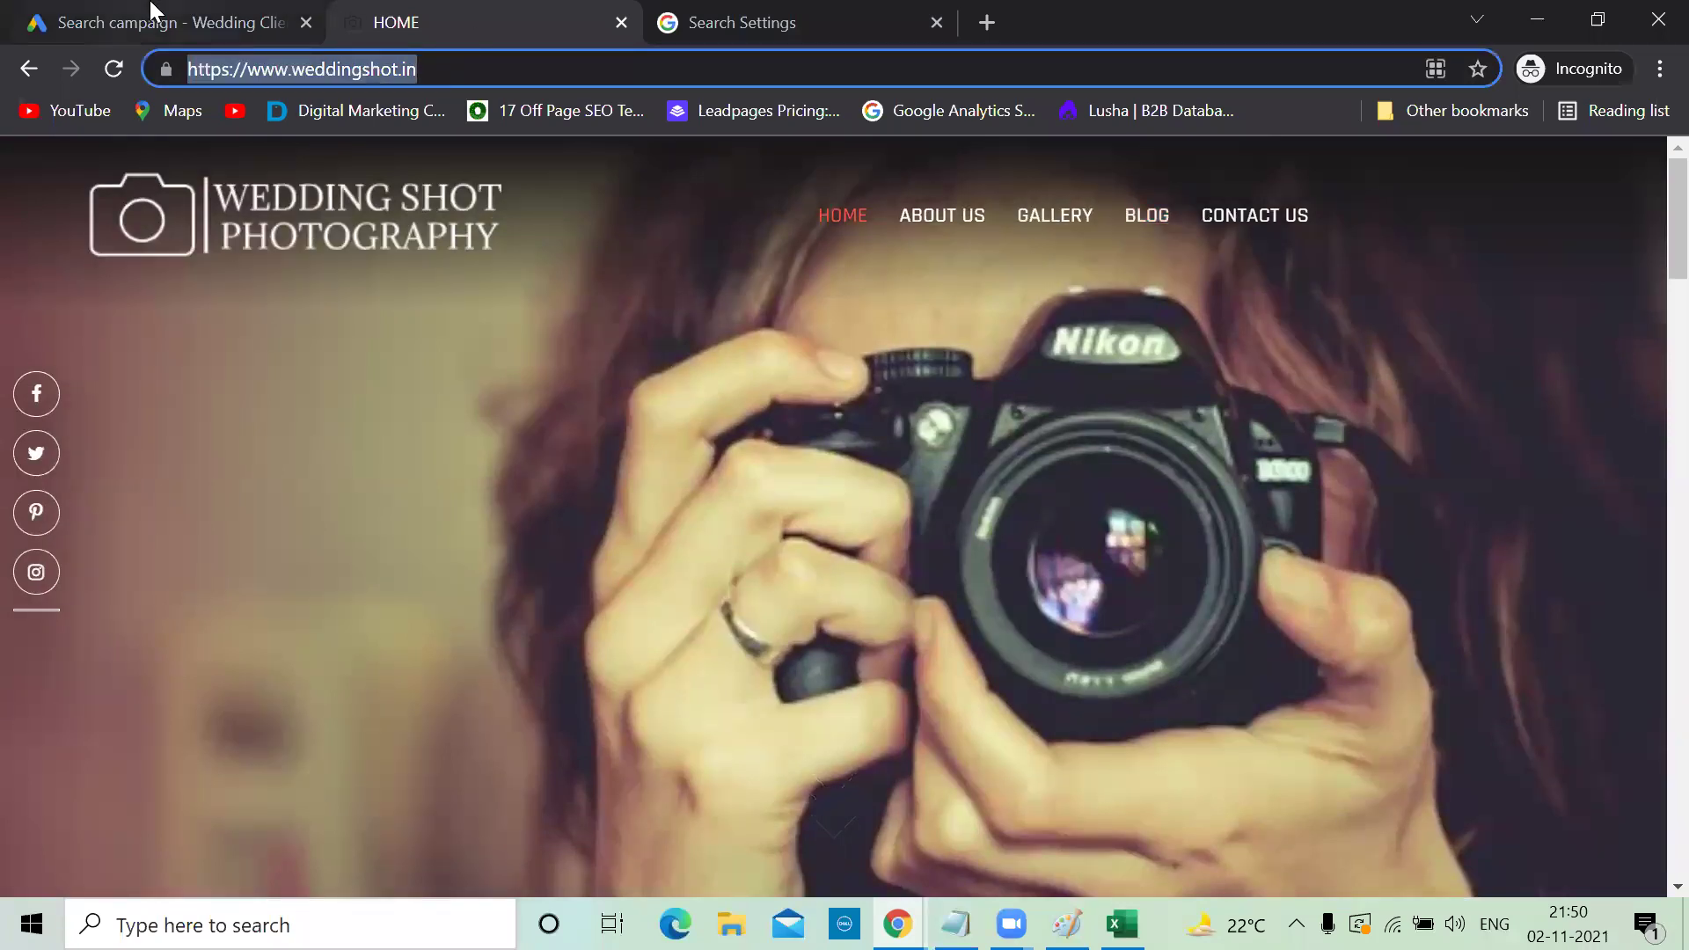
{"action": "left_click", "coordinate": [151, 11]}
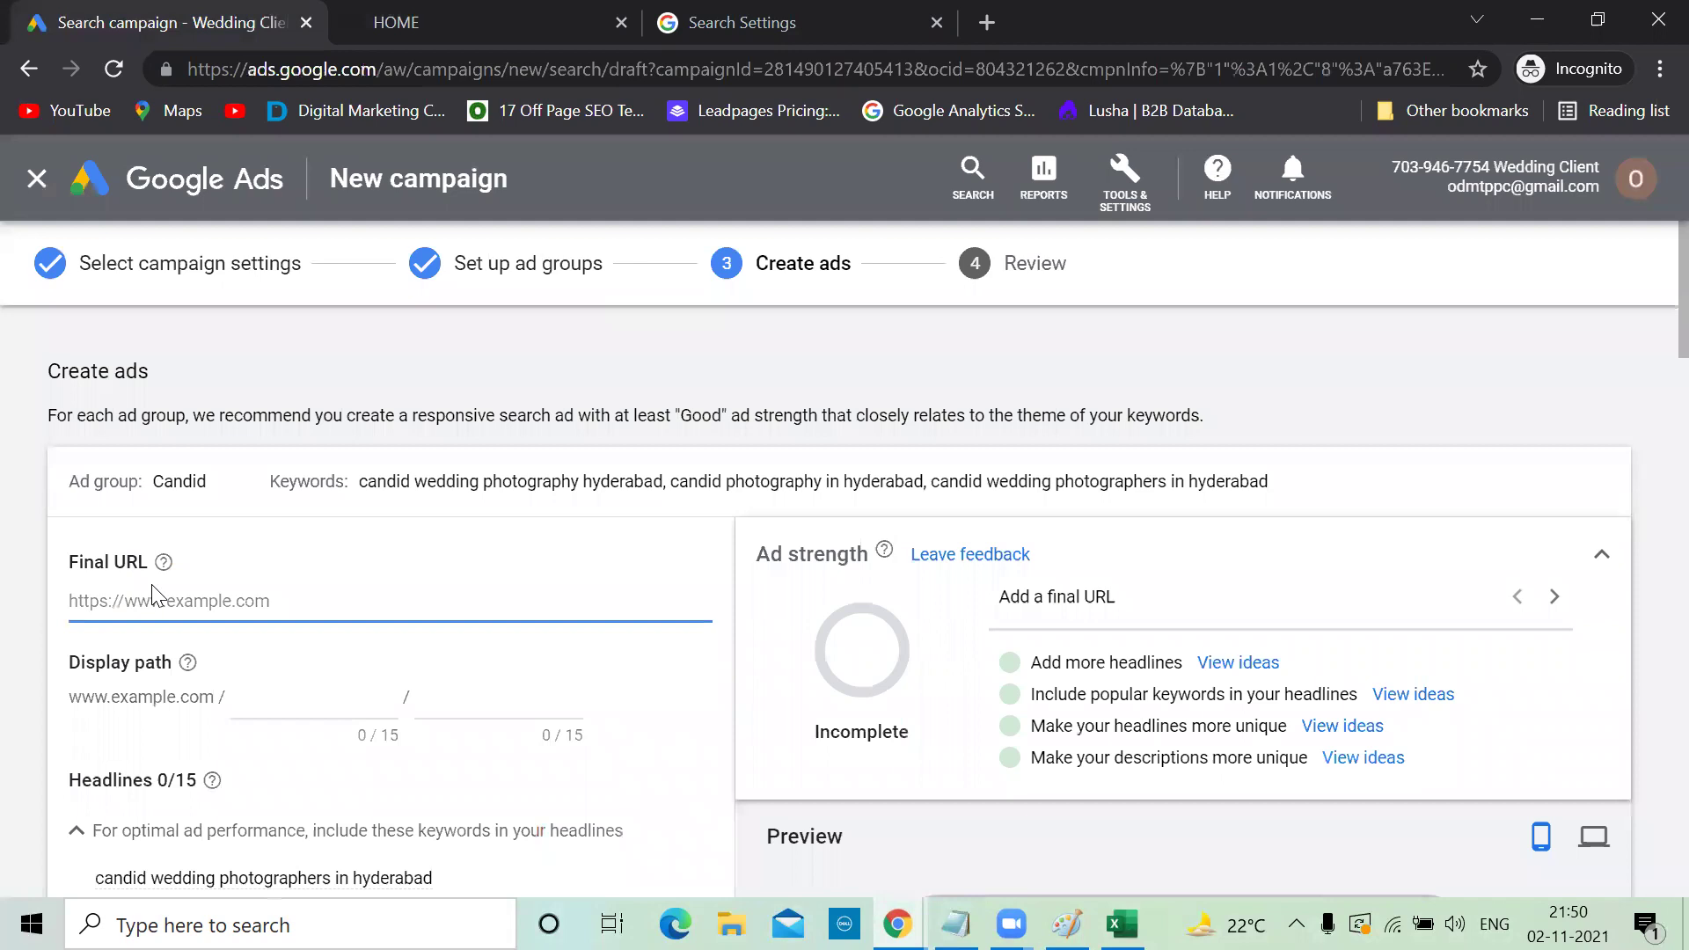
{"action": "key", "text": "ctrl+v"}
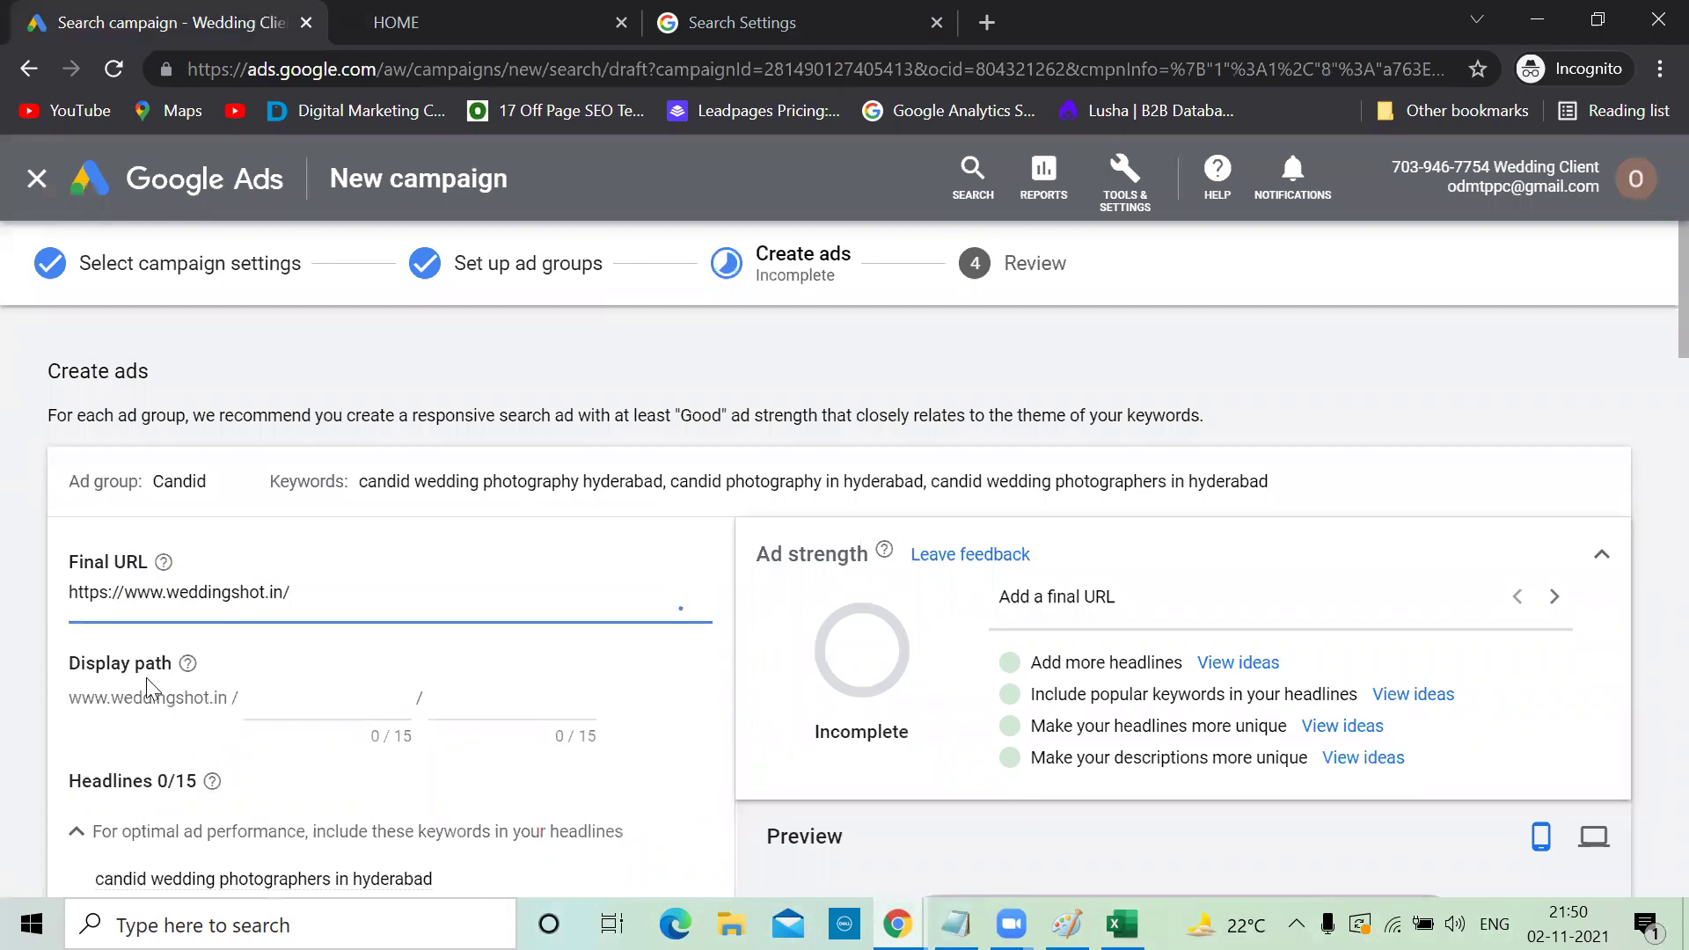
{"action": "scroll", "coordinate": [335, 686], "scroll_direction": "down", "scroll_amount": 1}
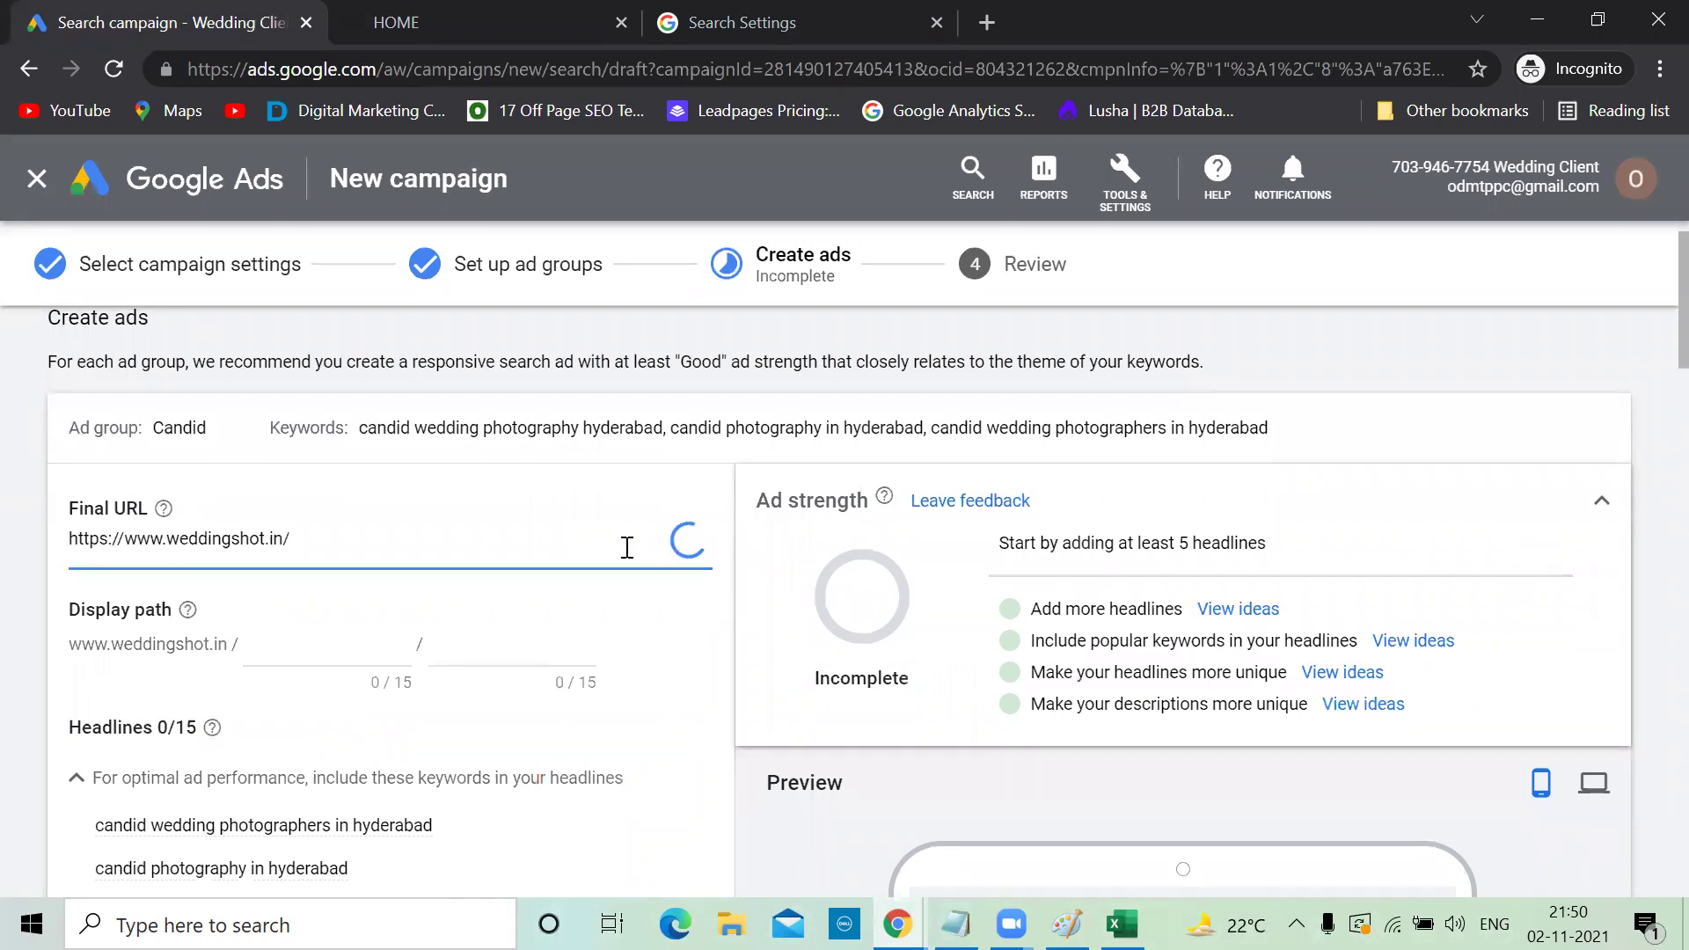
{"action": "key", "text": "alt+Tab"}
{"action": "scroll", "coordinate": [613, 502], "scroll_direction": "down", "scroll_amount": 1}
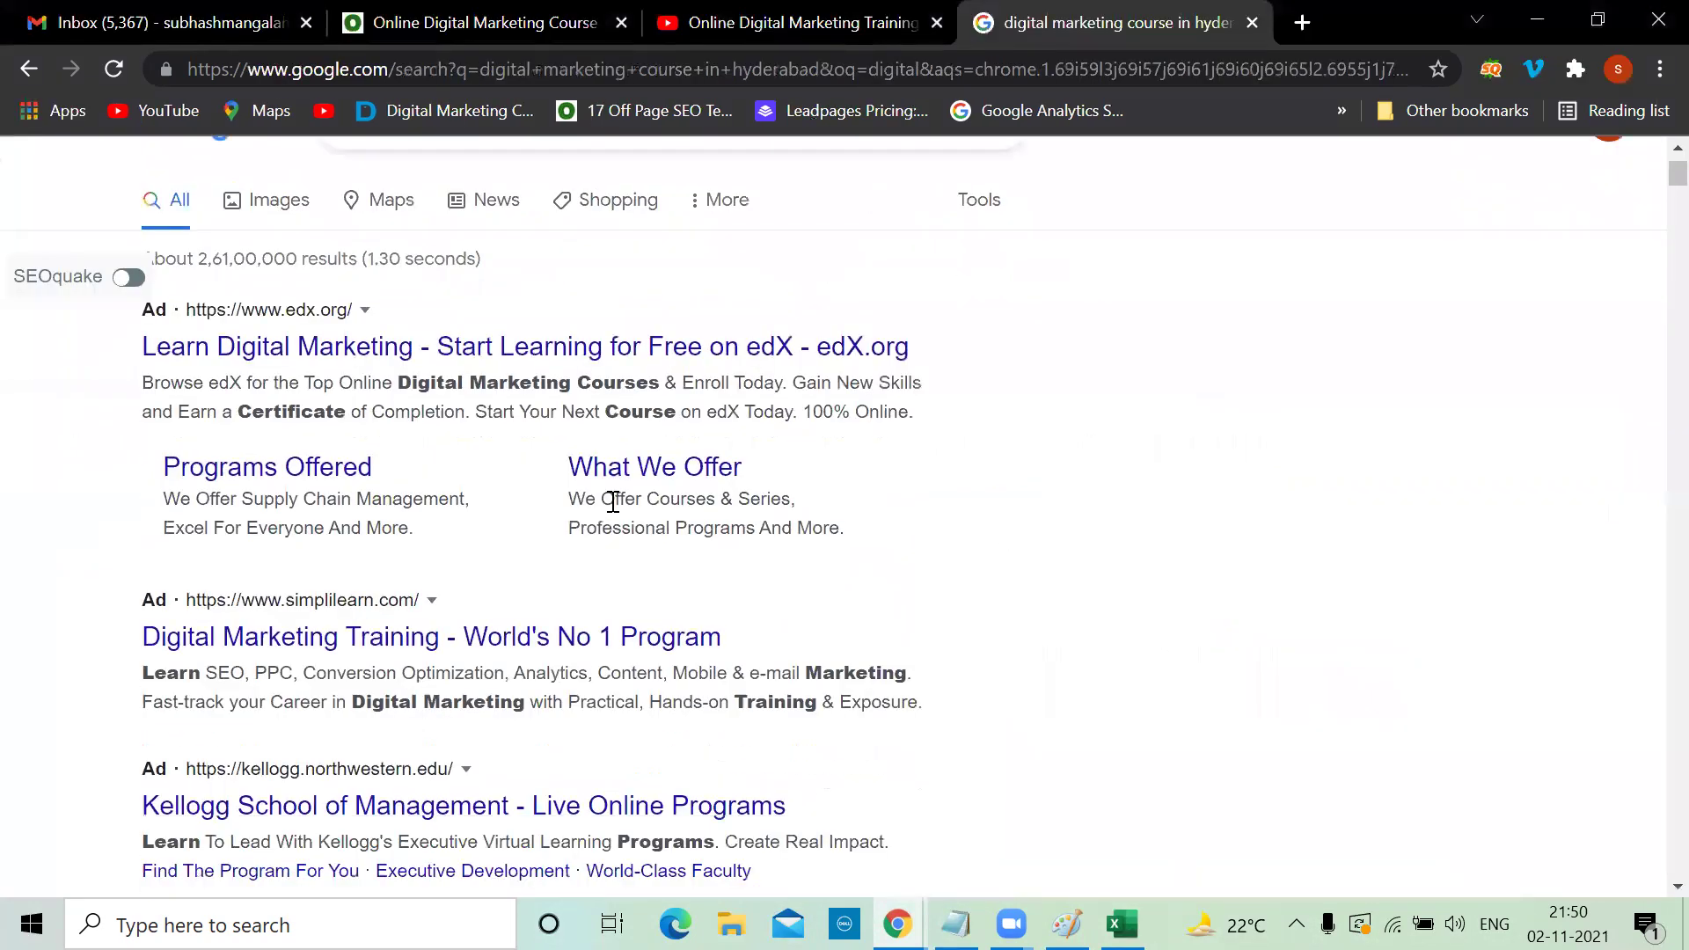
{"action": "scroll", "coordinate": [613, 502], "scroll_direction": "up", "scroll_amount": 1}
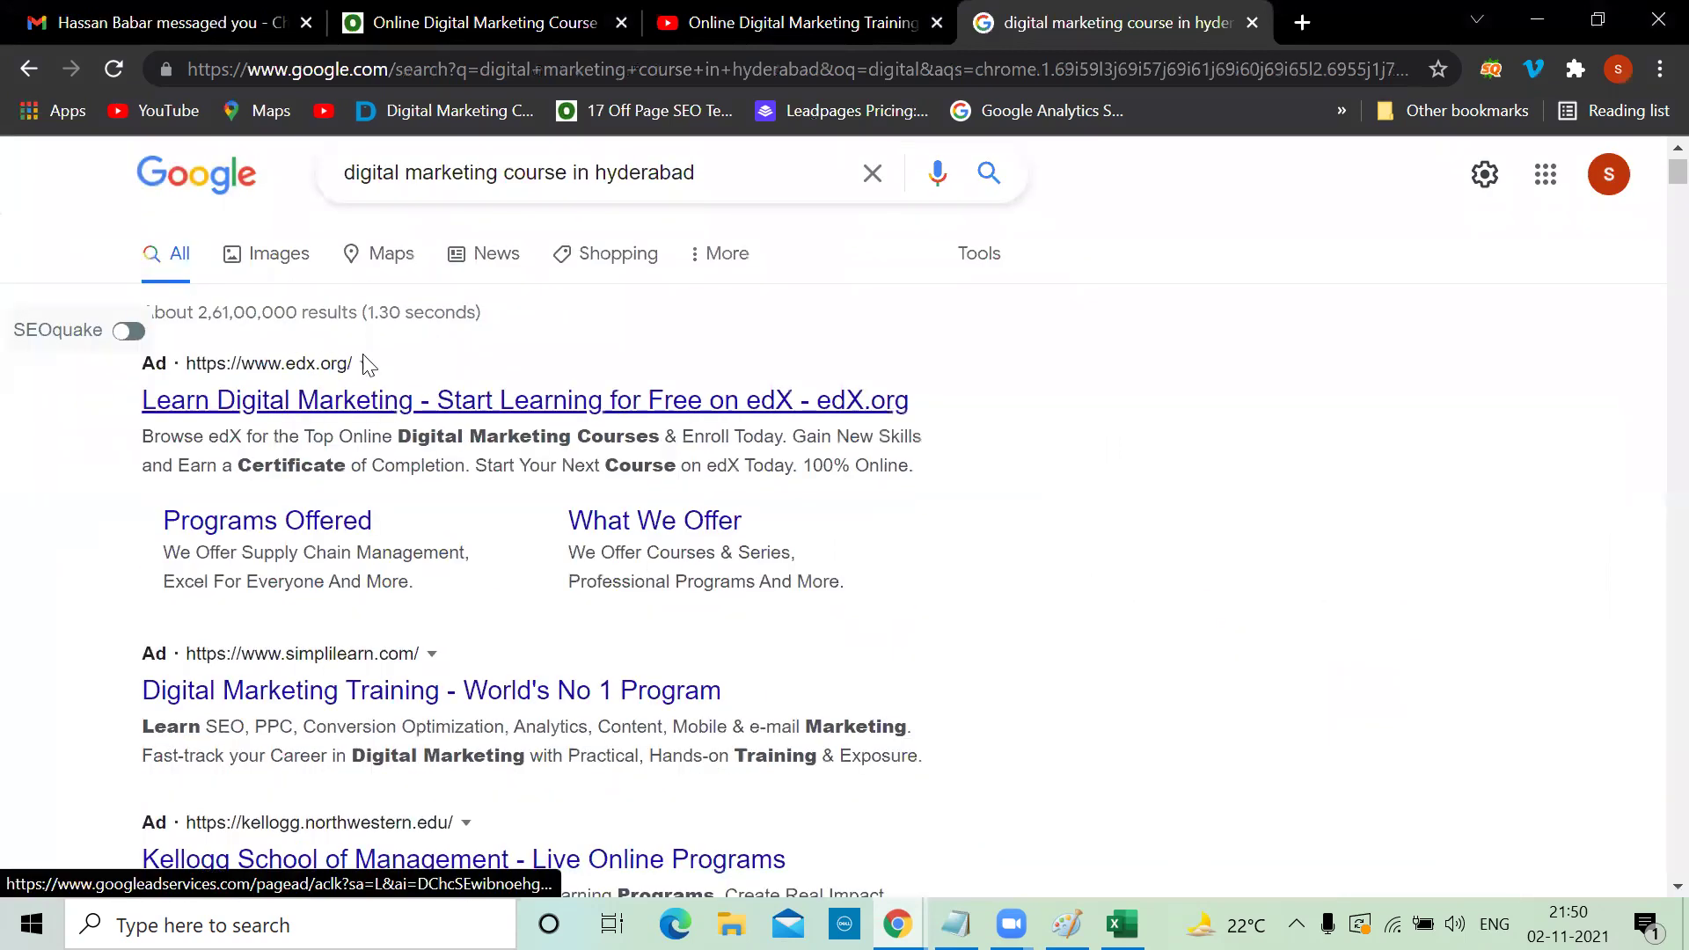
{"action": "scroll", "coordinate": [419, 615], "scroll_direction": "down", "scroll_amount": 2}
{"action": "scroll", "coordinate": [423, 617], "scroll_direction": "down", "scroll_amount": 5}
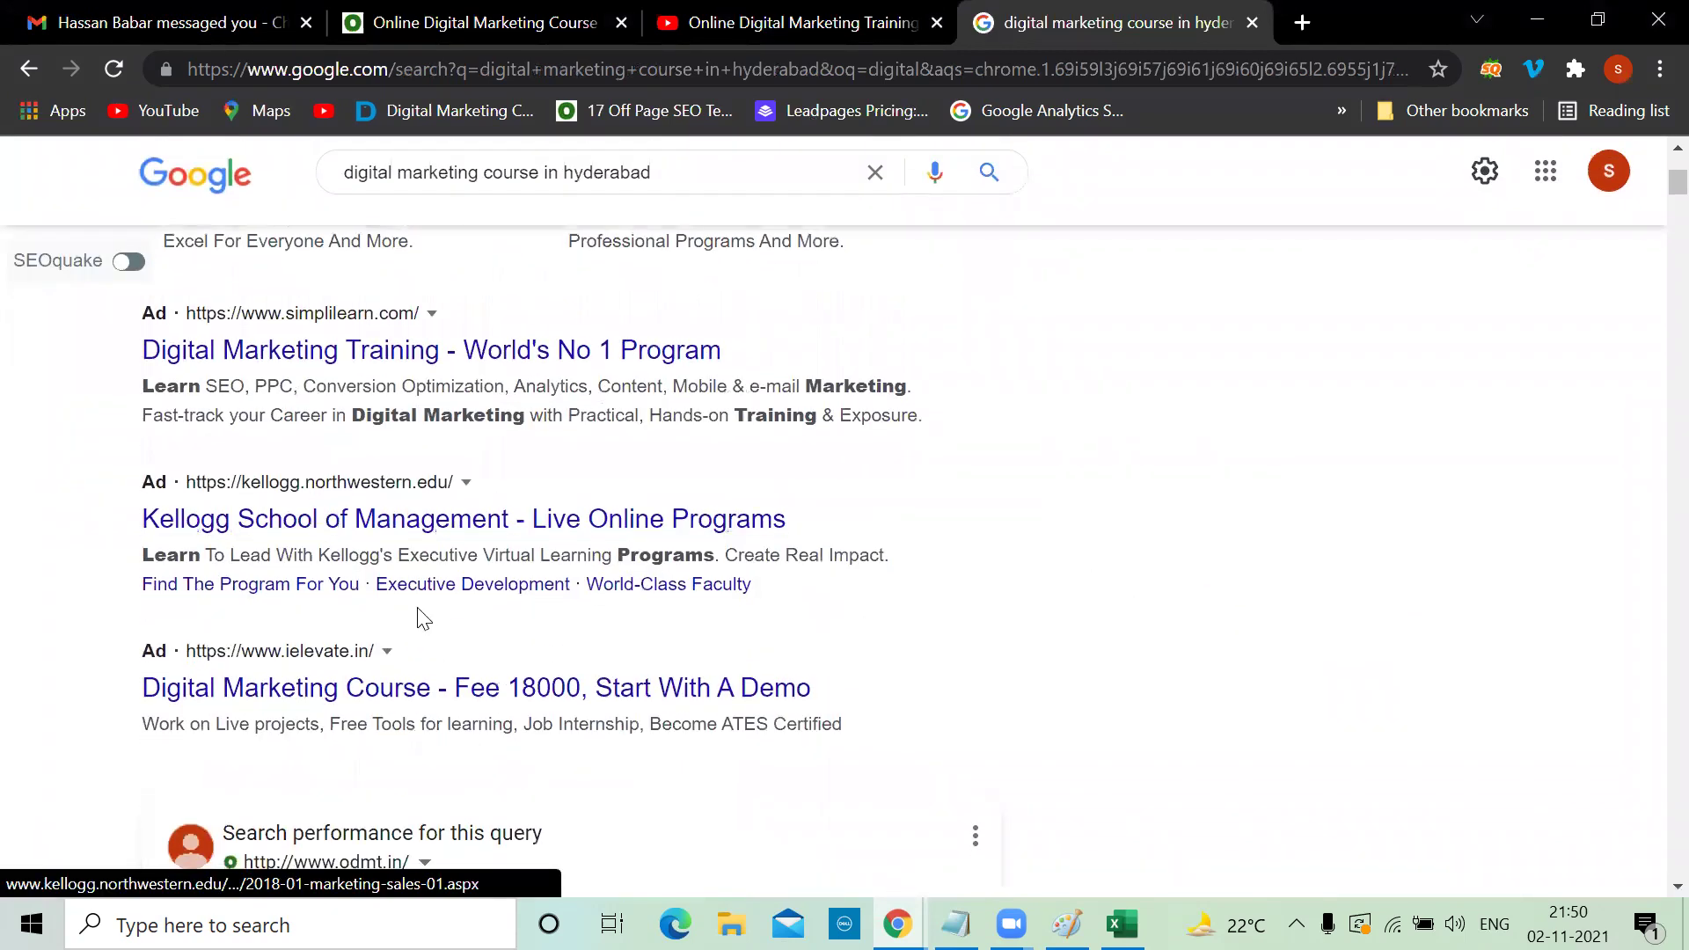
{"action": "scroll", "coordinate": [423, 618], "scroll_direction": "down", "scroll_amount": 20}
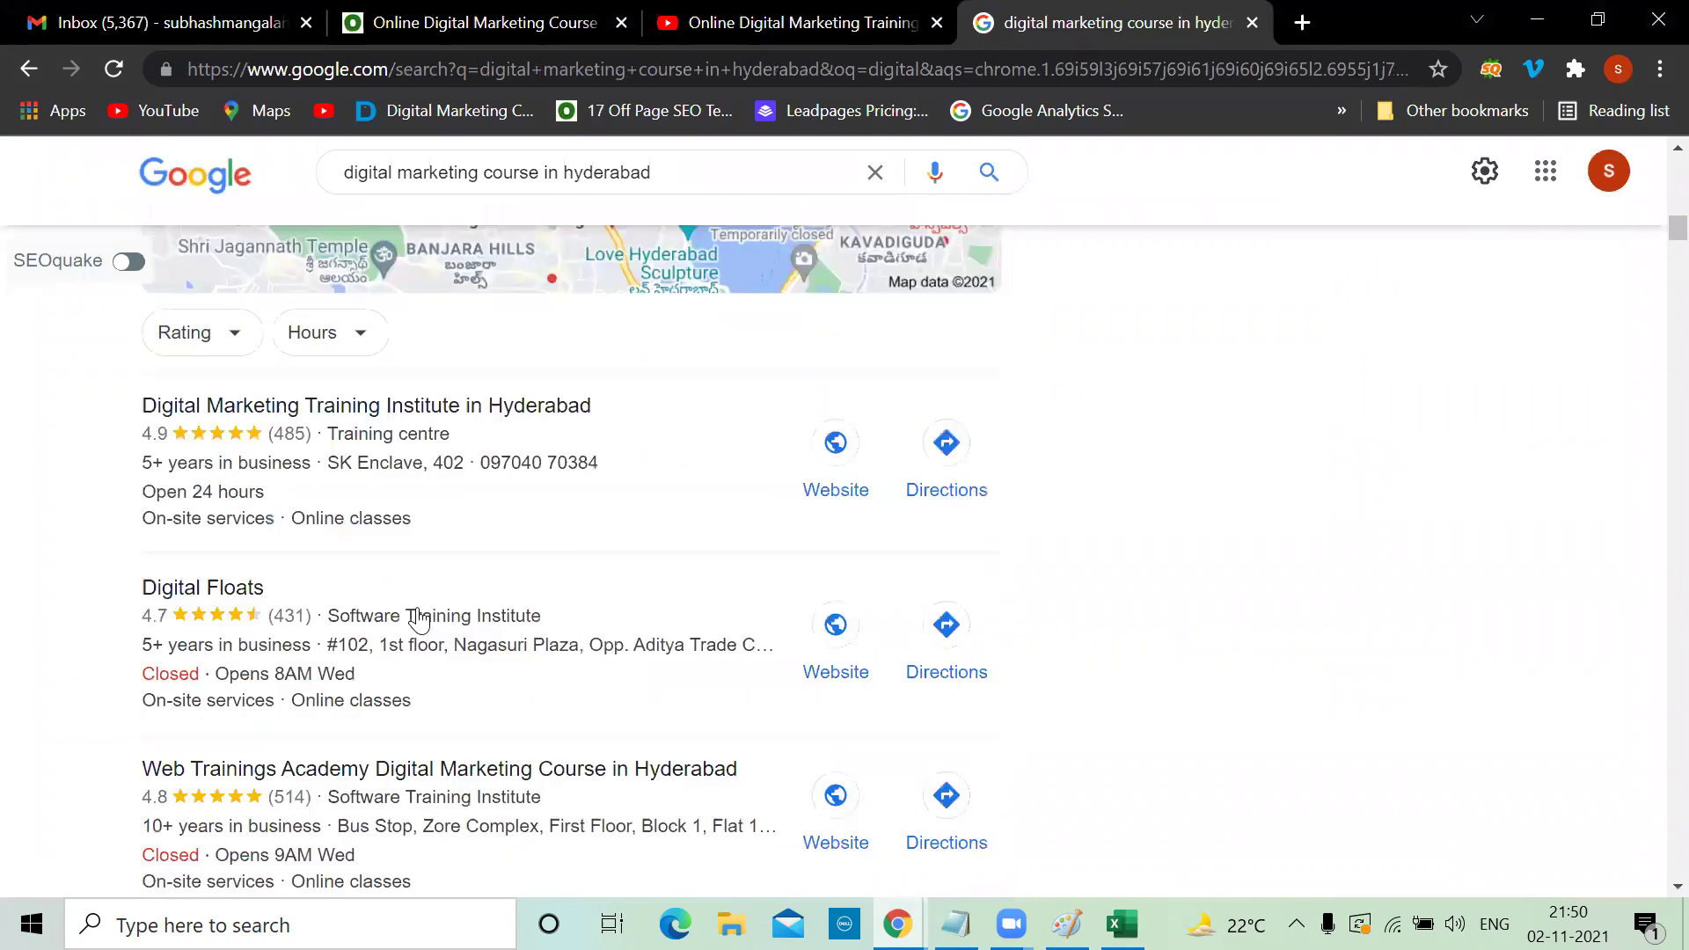
{"action": "scroll", "coordinate": [420, 607], "scroll_direction": "down", "scroll_amount": 20}
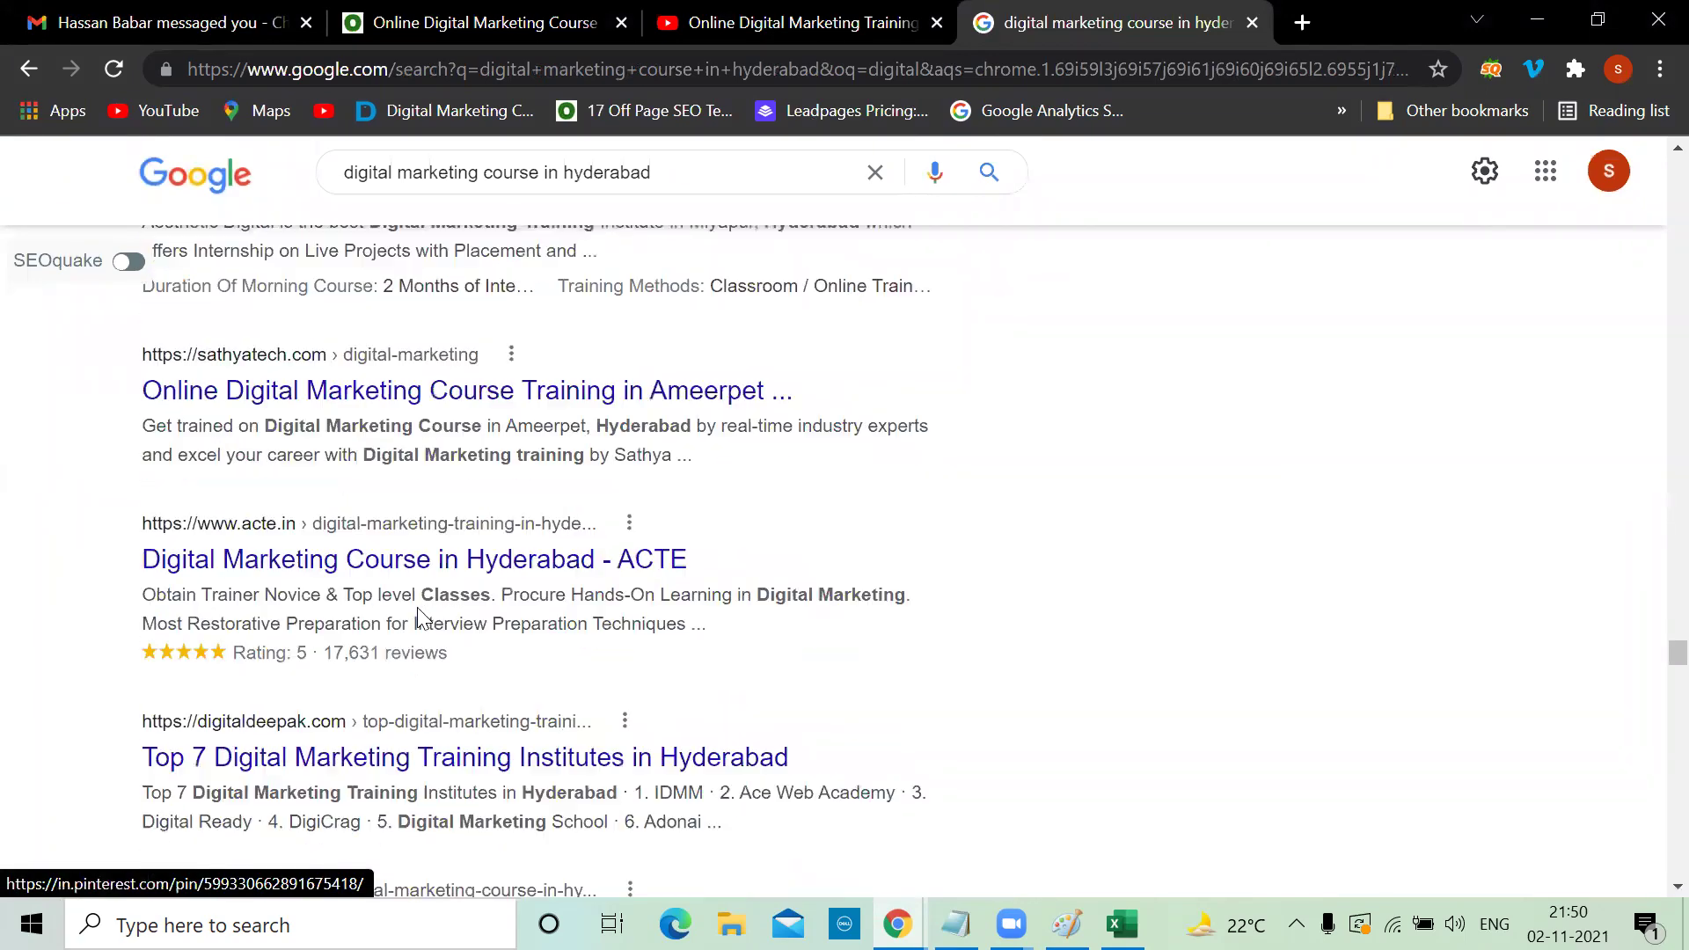
{"action": "scroll", "coordinate": [419, 618], "scroll_direction": "down", "scroll_amount": 18}
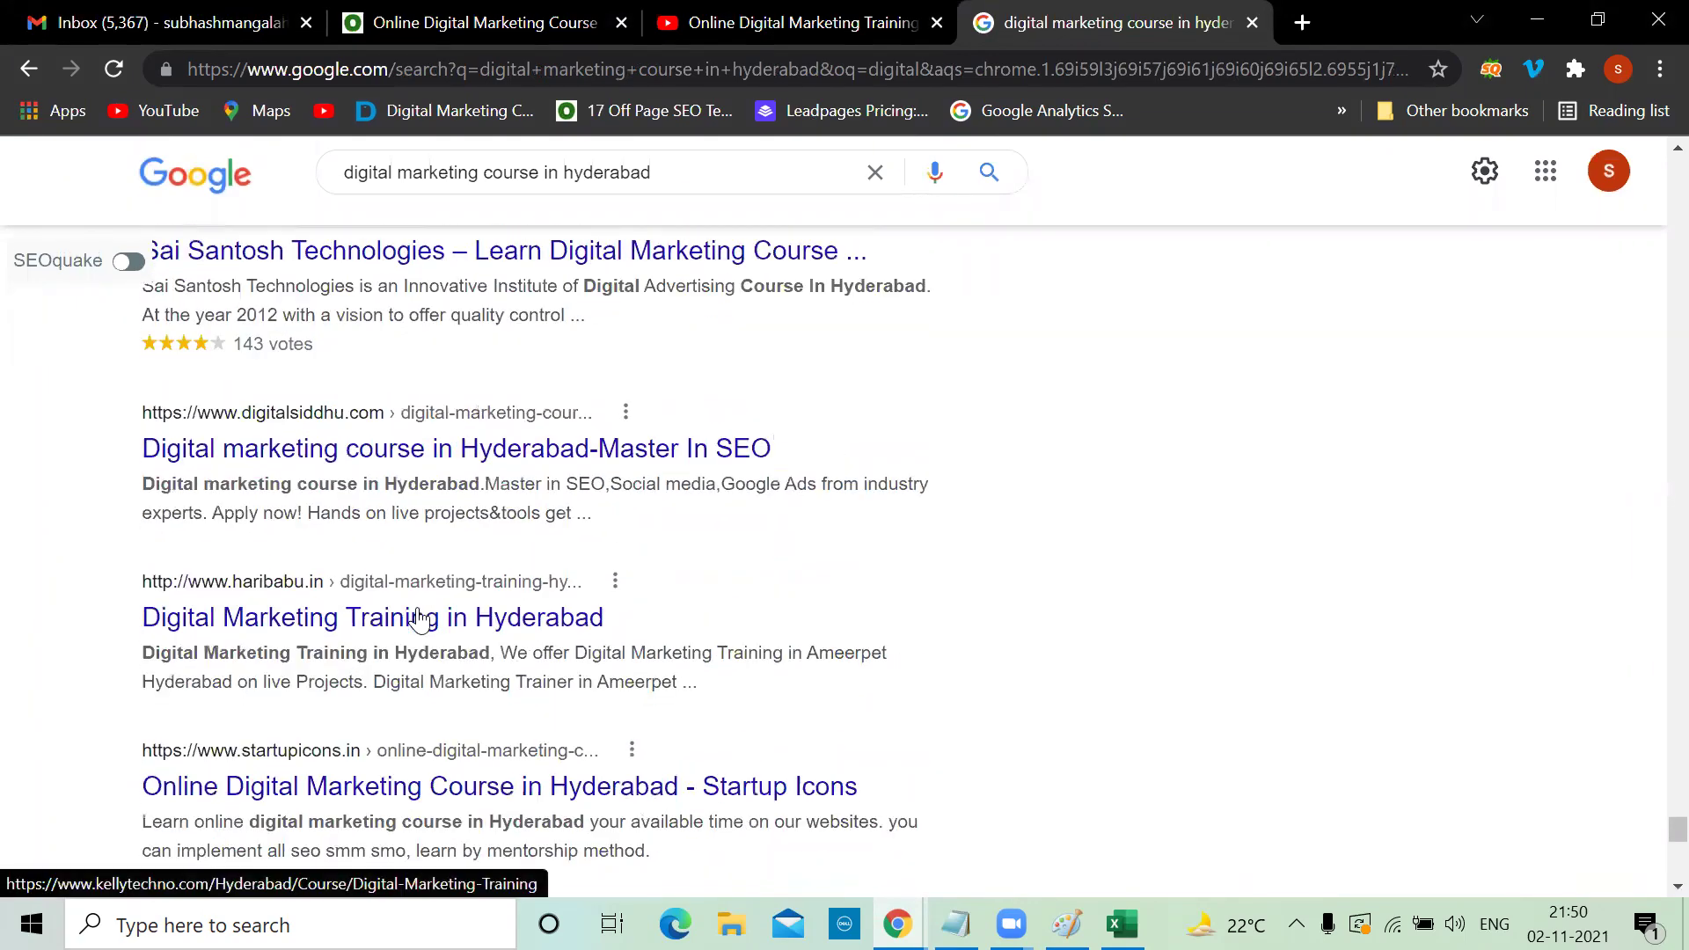
{"action": "scroll", "coordinate": [422, 618], "scroll_direction": "down", "scroll_amount": 5}
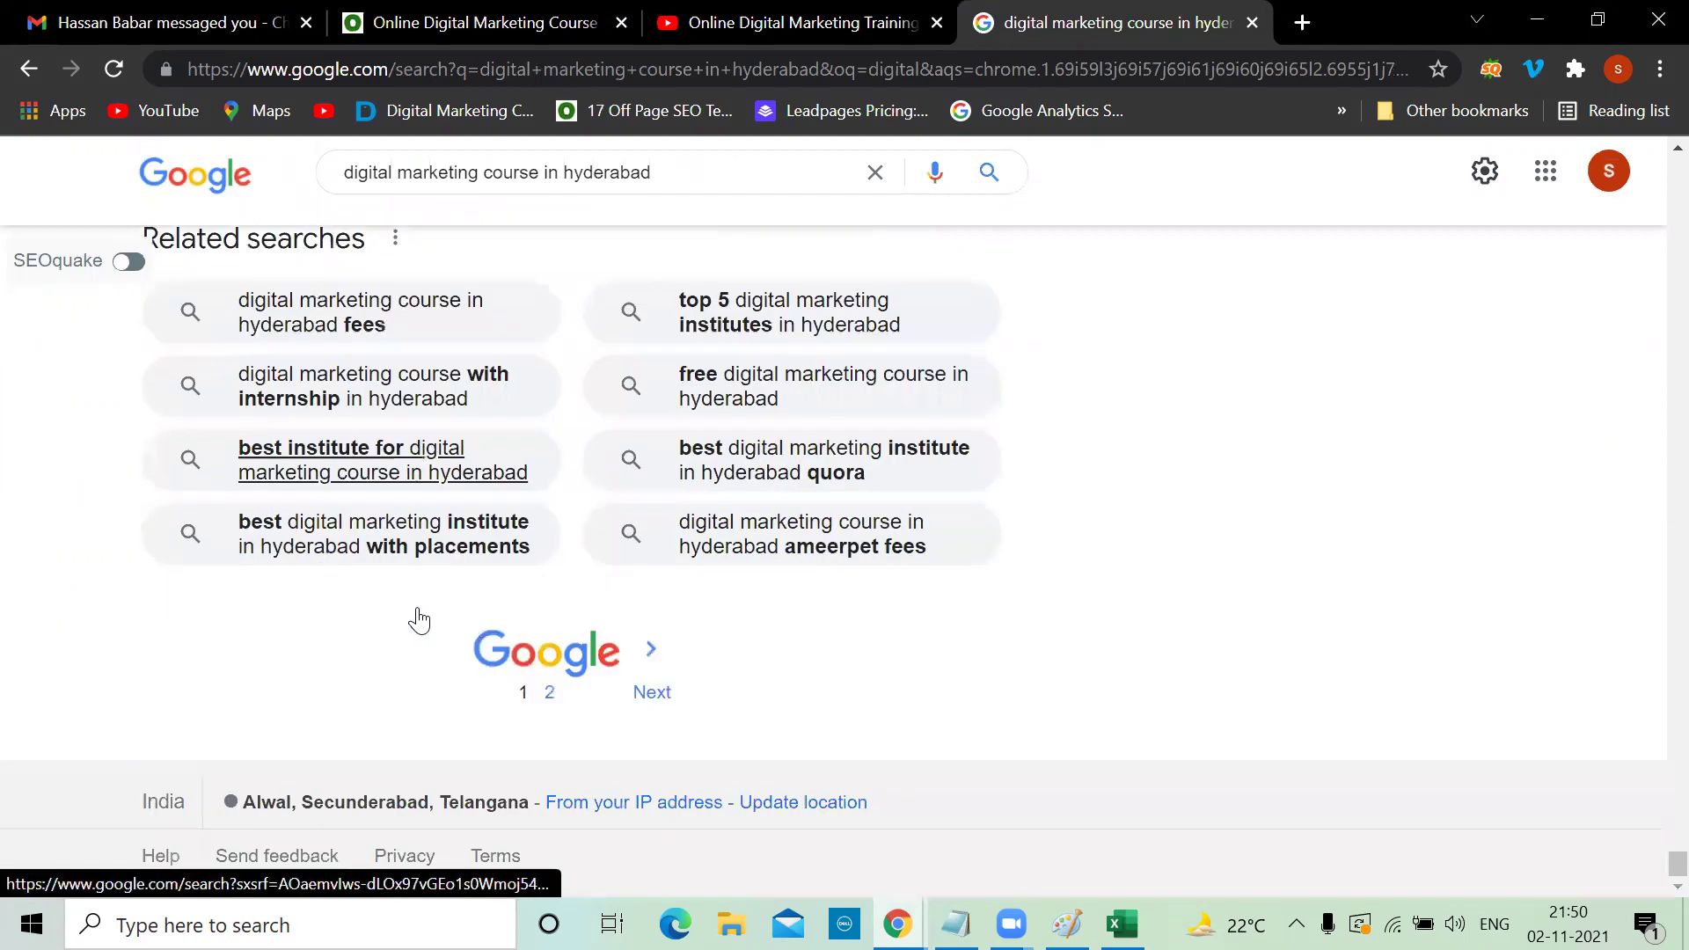
{"action": "key", "text": "alt+Tab"}
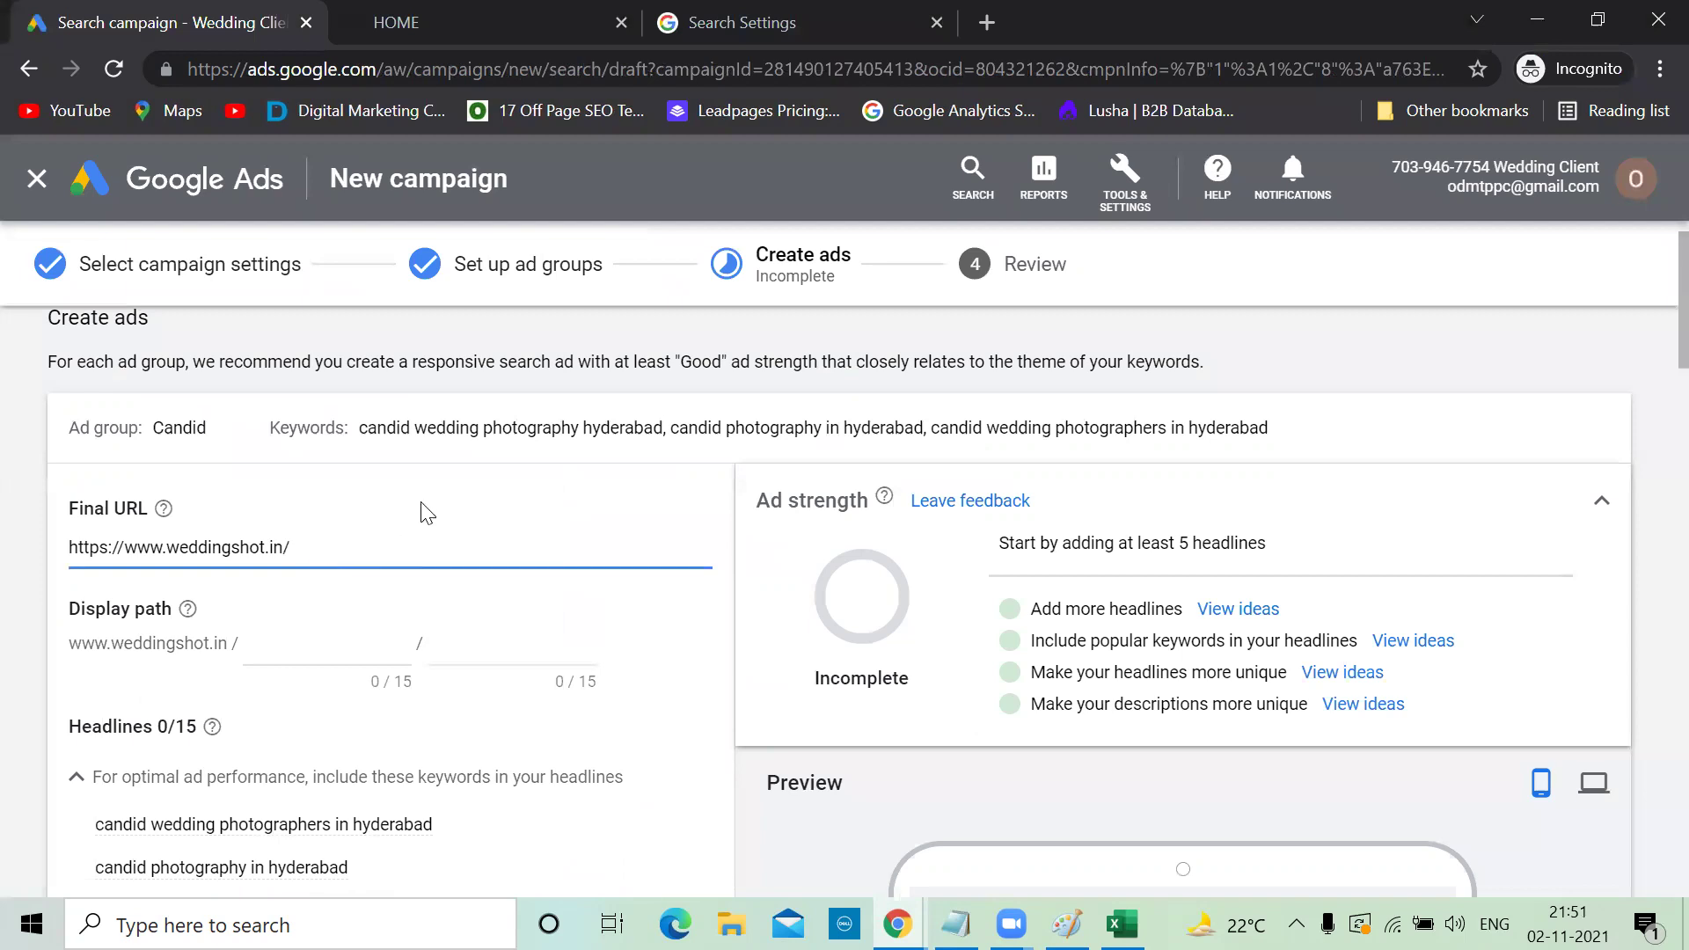
Enter 'wedding' and 'photography' as the two Display path parts of the Candid ad
{"action": "left_click", "coordinate": [286, 648]}
{"action": "type", "text": "wedding"}
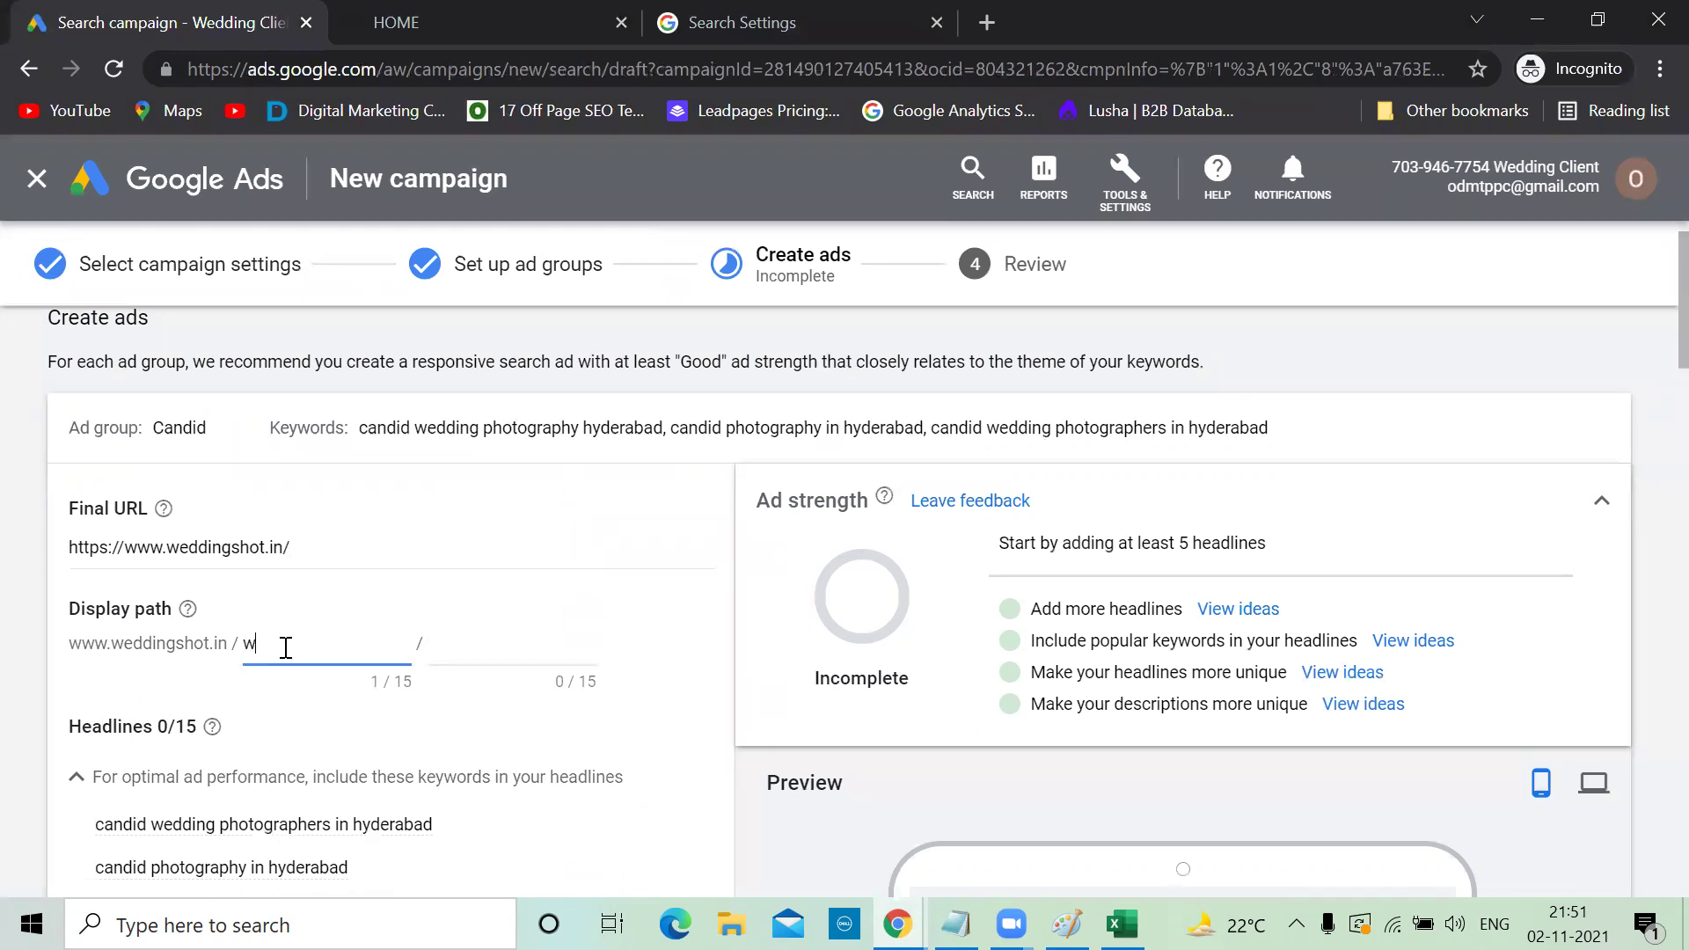
{"action": "left_click", "coordinate": [480, 642]}
{"action": "type", "text": "photography"}
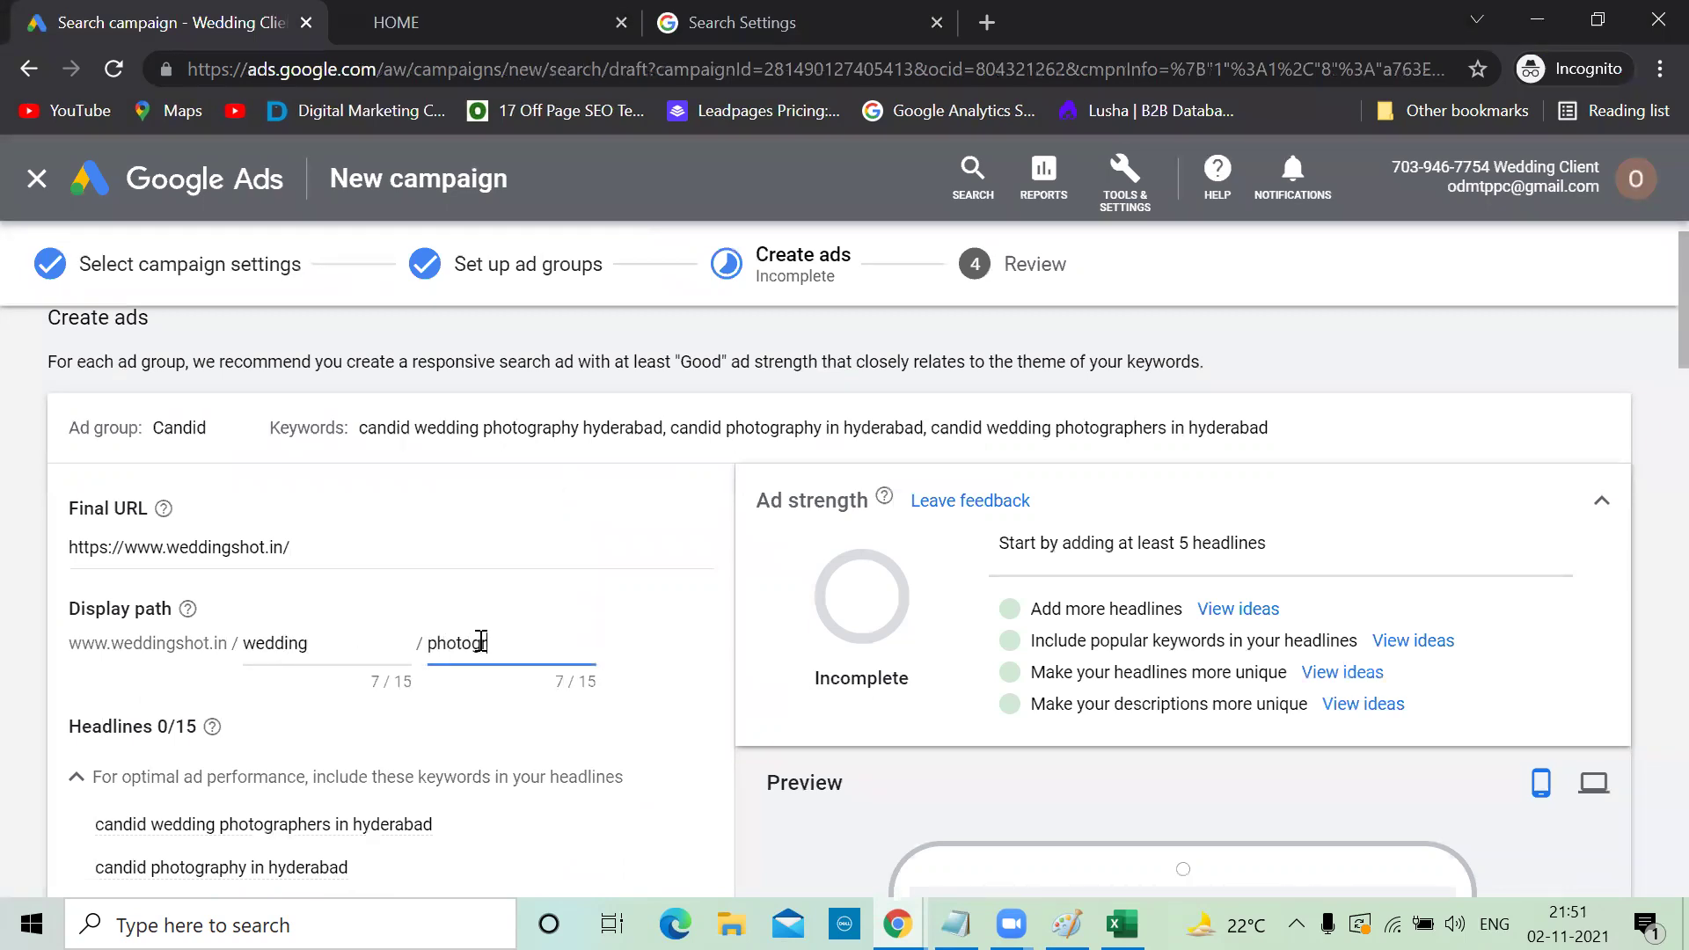
{"action": "left_click", "coordinate": [644, 630]}
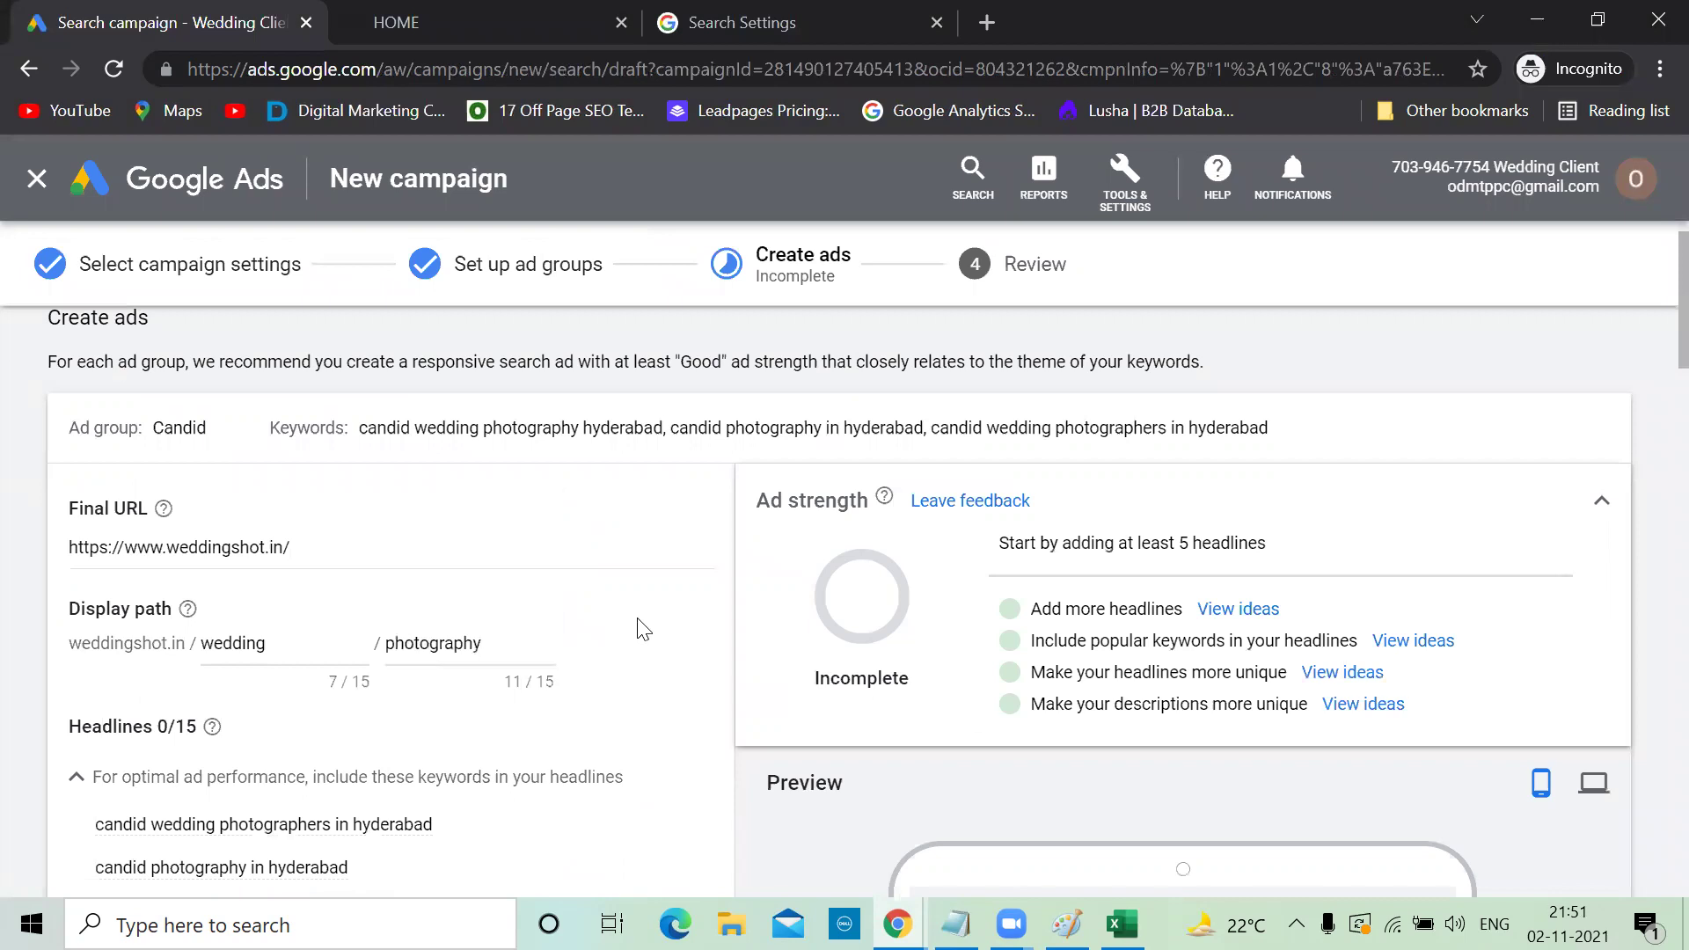
{"action": "scroll", "coordinate": [644, 630], "scroll_direction": "down", "scroll_amount": 4}
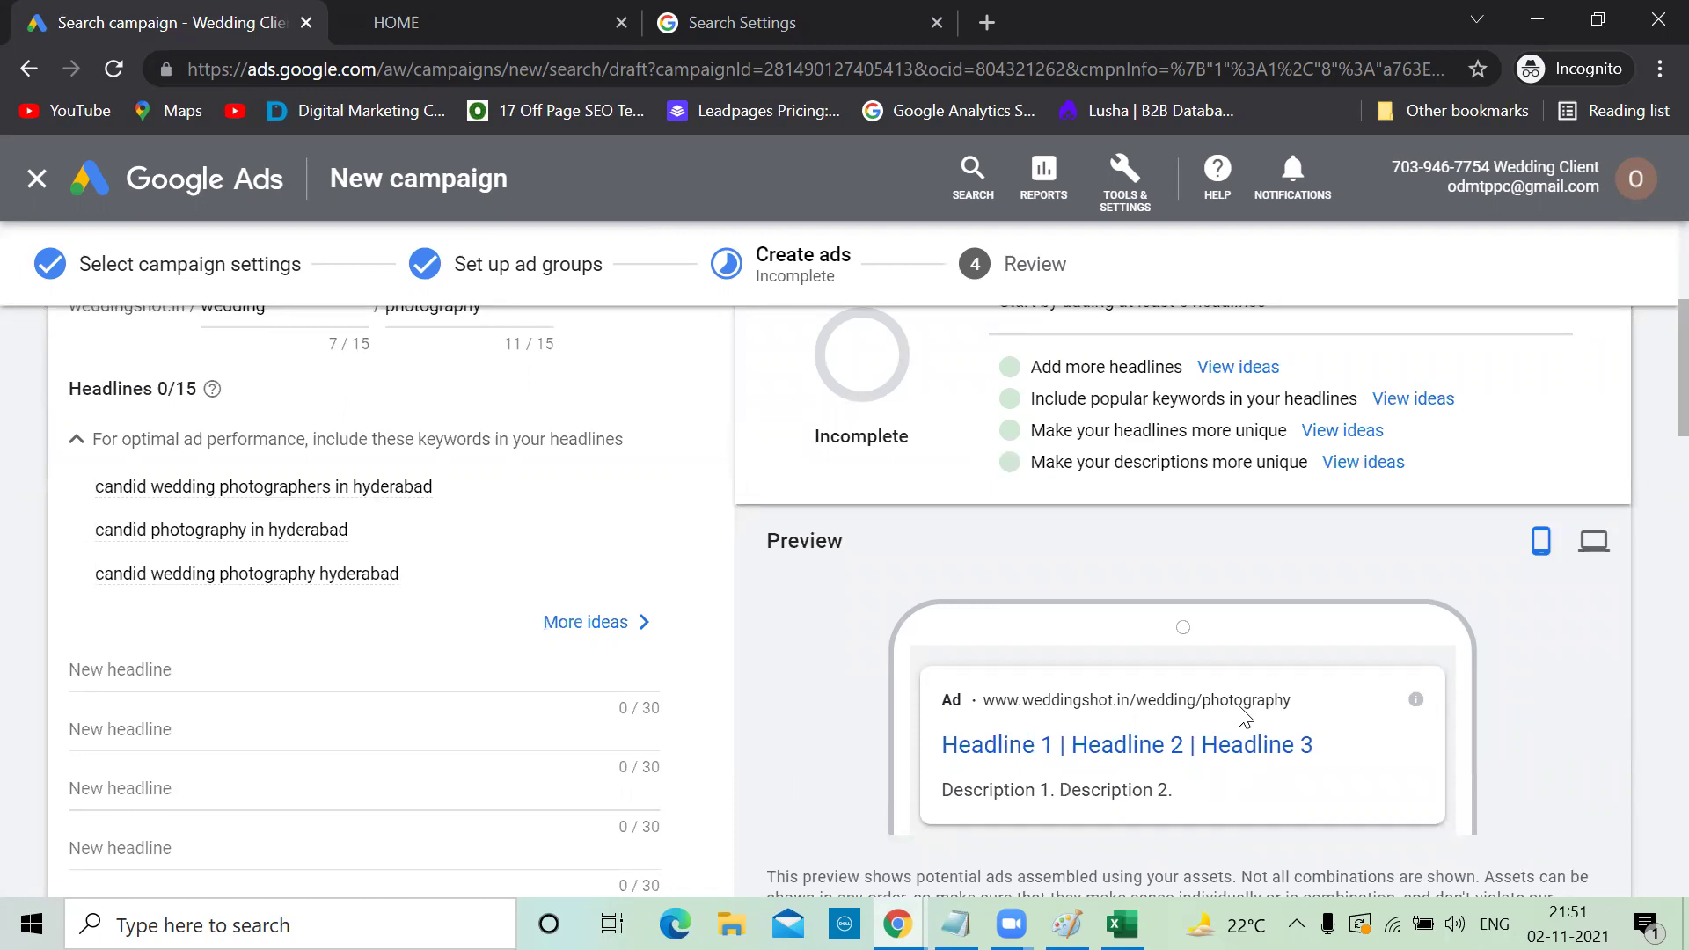
{"action": "scroll", "coordinate": [1244, 714], "scroll_direction": "up", "scroll_amount": 4}
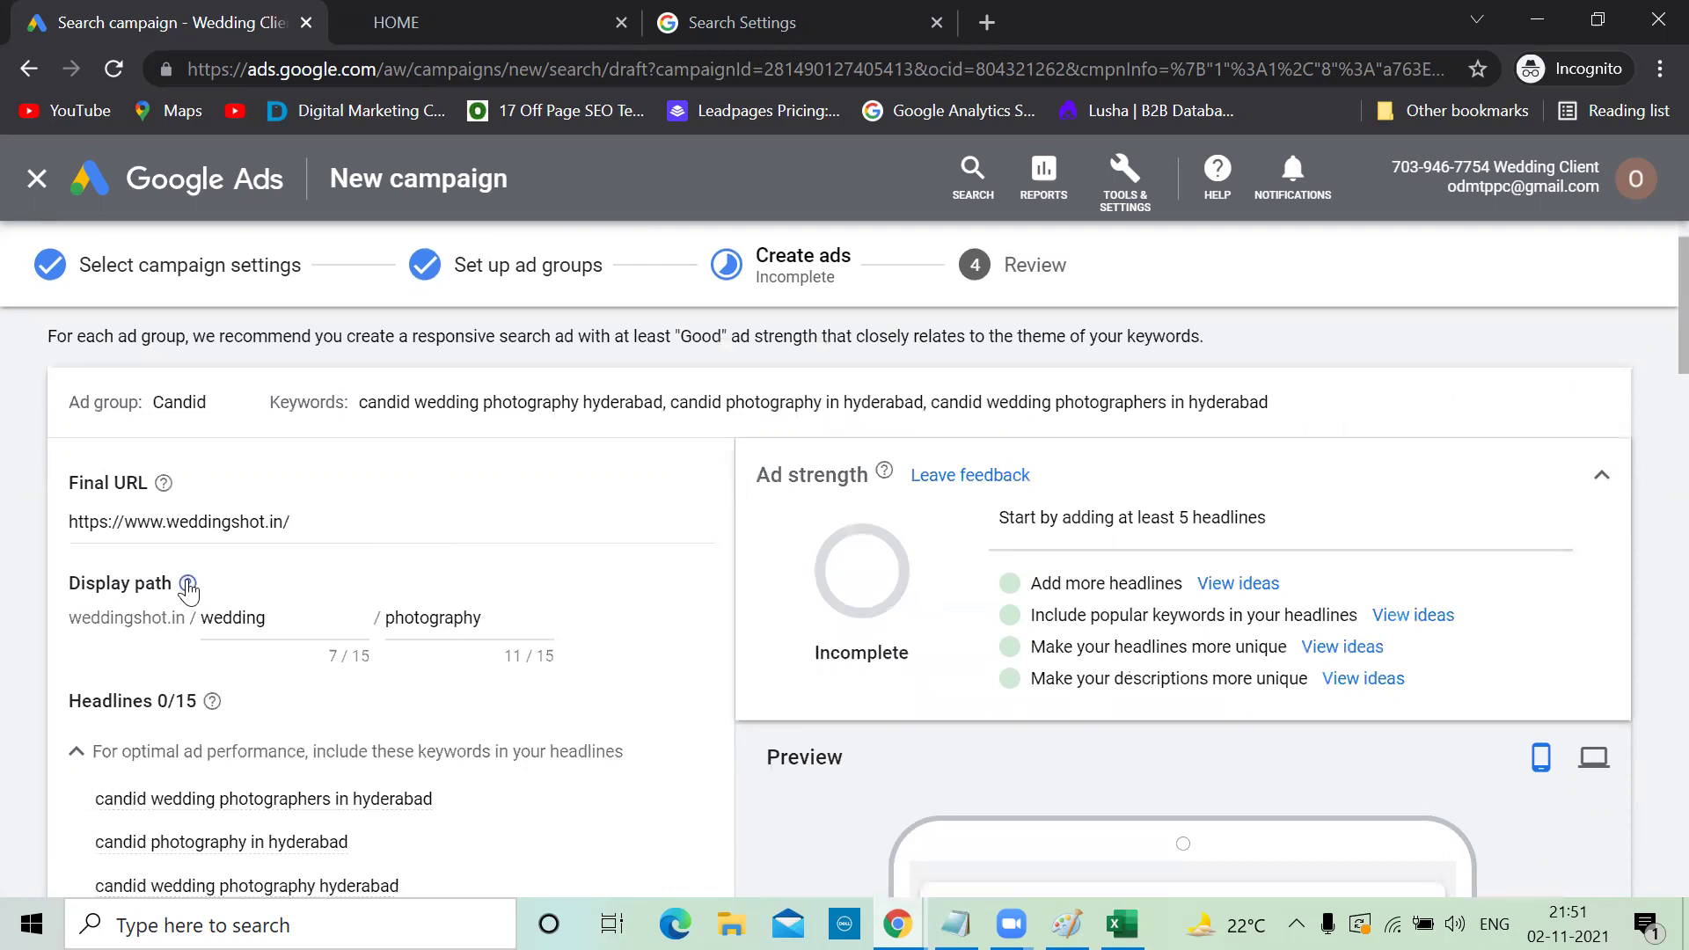
{"action": "mouse_move", "coordinate": [187, 585]}
{"action": "left_click", "coordinate": [528, 16]}
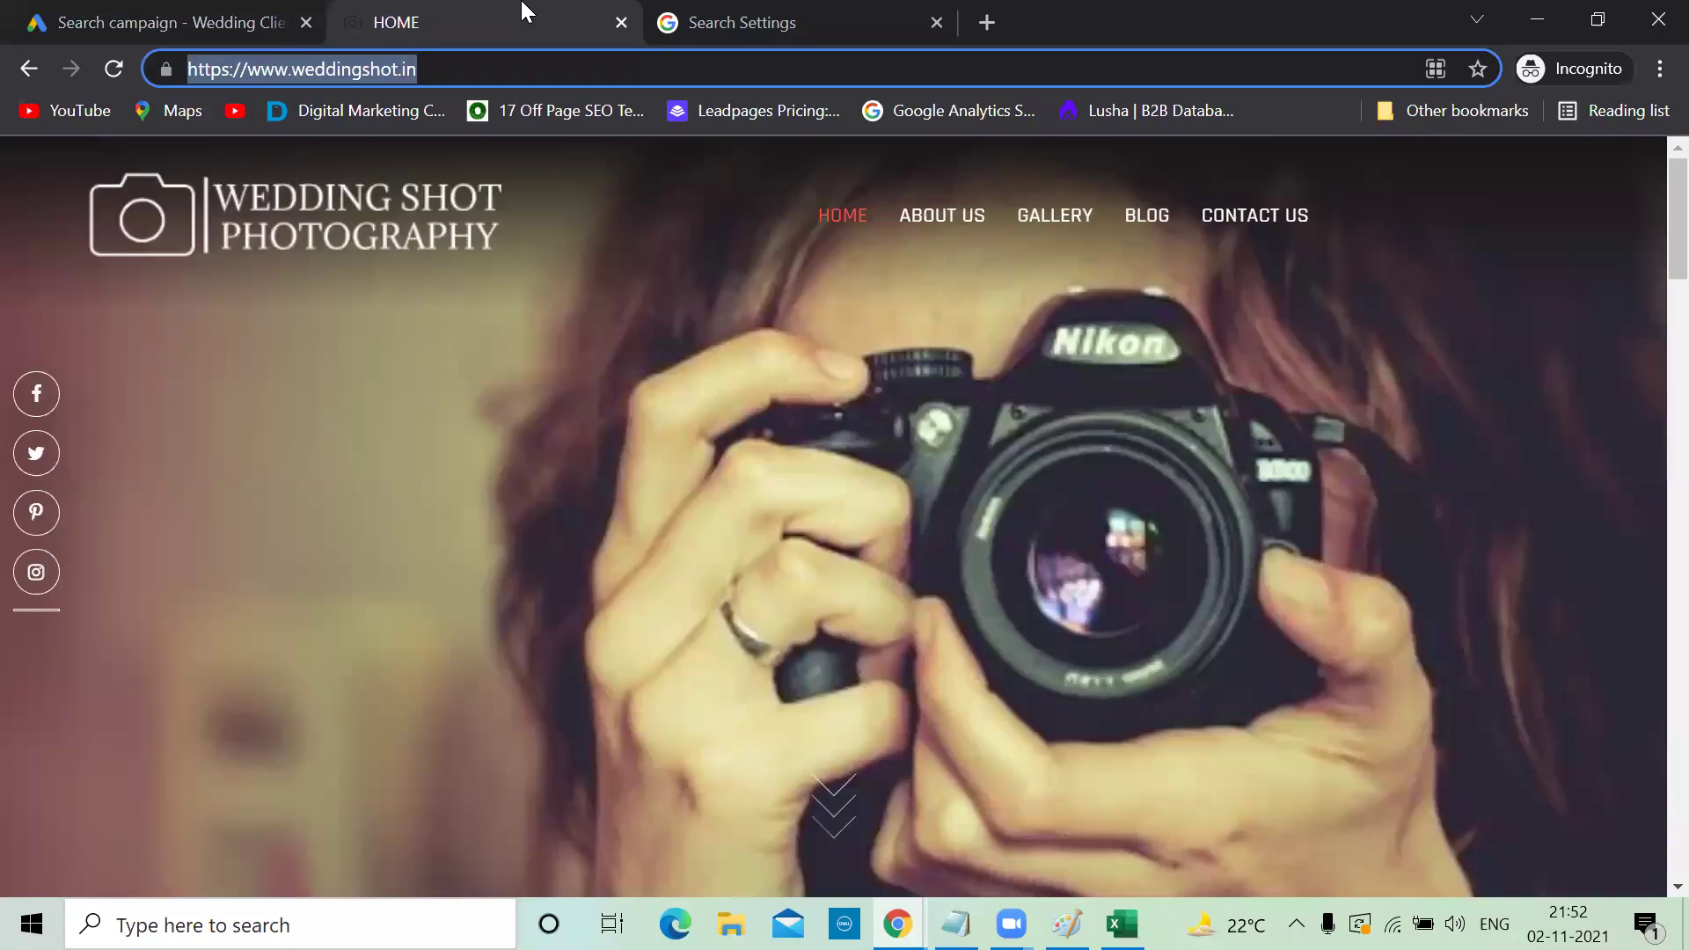
{"action": "scroll", "coordinate": [1012, 653], "scroll_direction": "down", "scroll_amount": 5}
{"action": "scroll", "coordinate": [1012, 653], "scroll_direction": "down", "scroll_amount": 15}
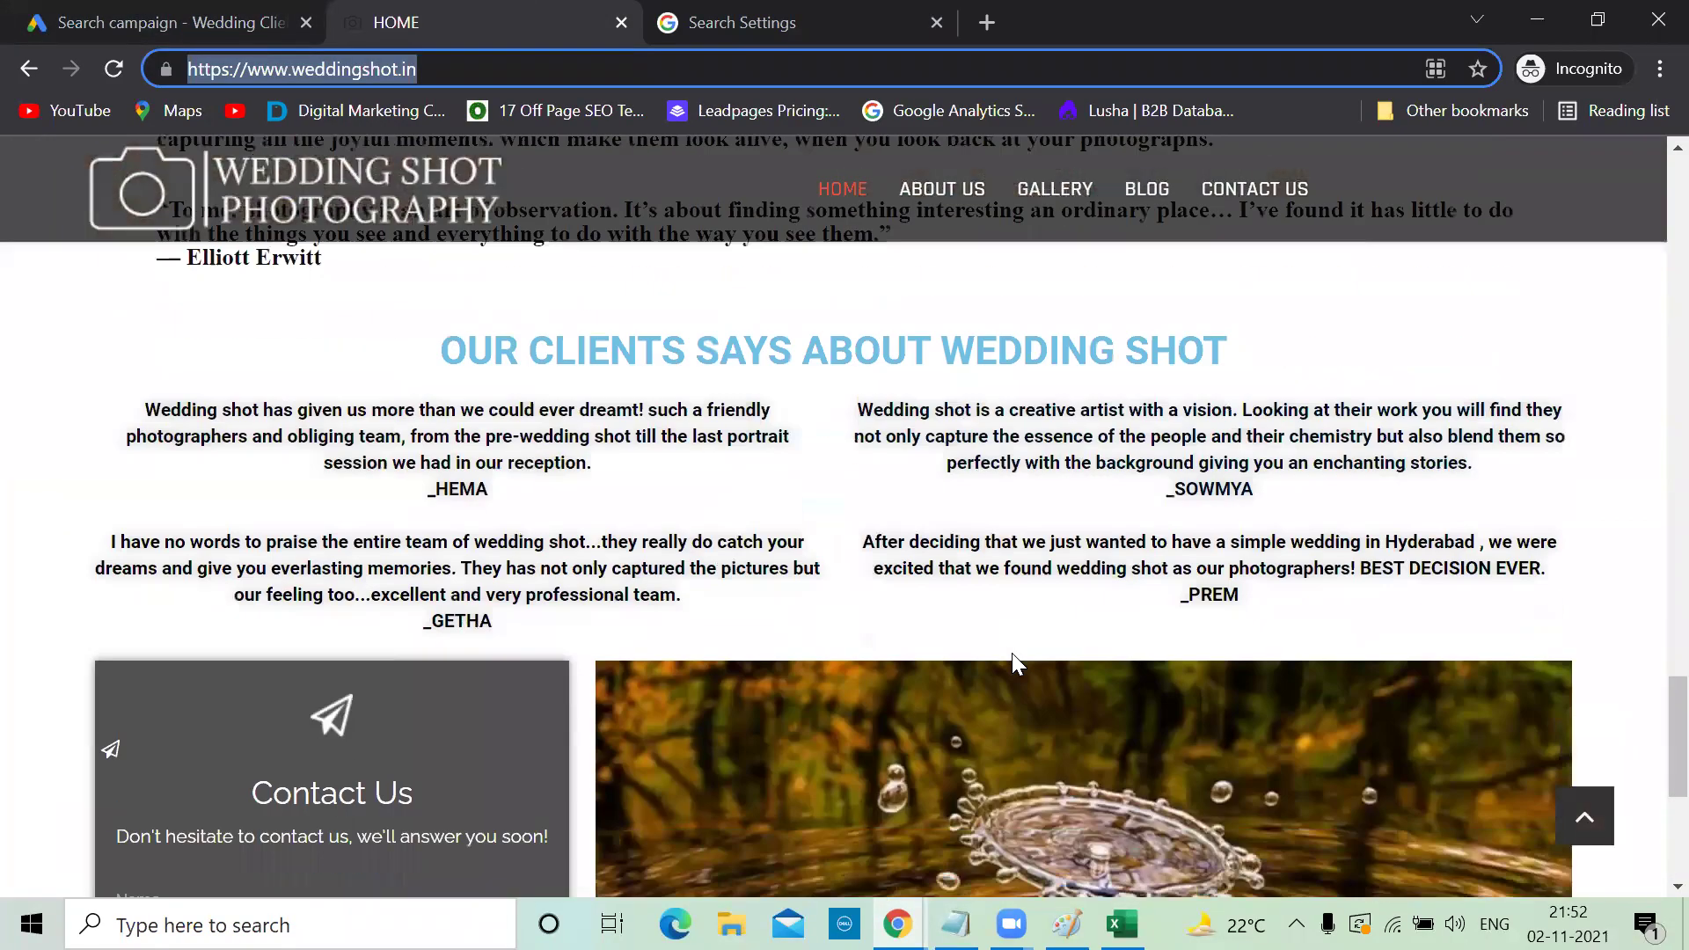
{"action": "scroll", "coordinate": [1011, 652], "scroll_direction": "up", "scroll_amount": 15}
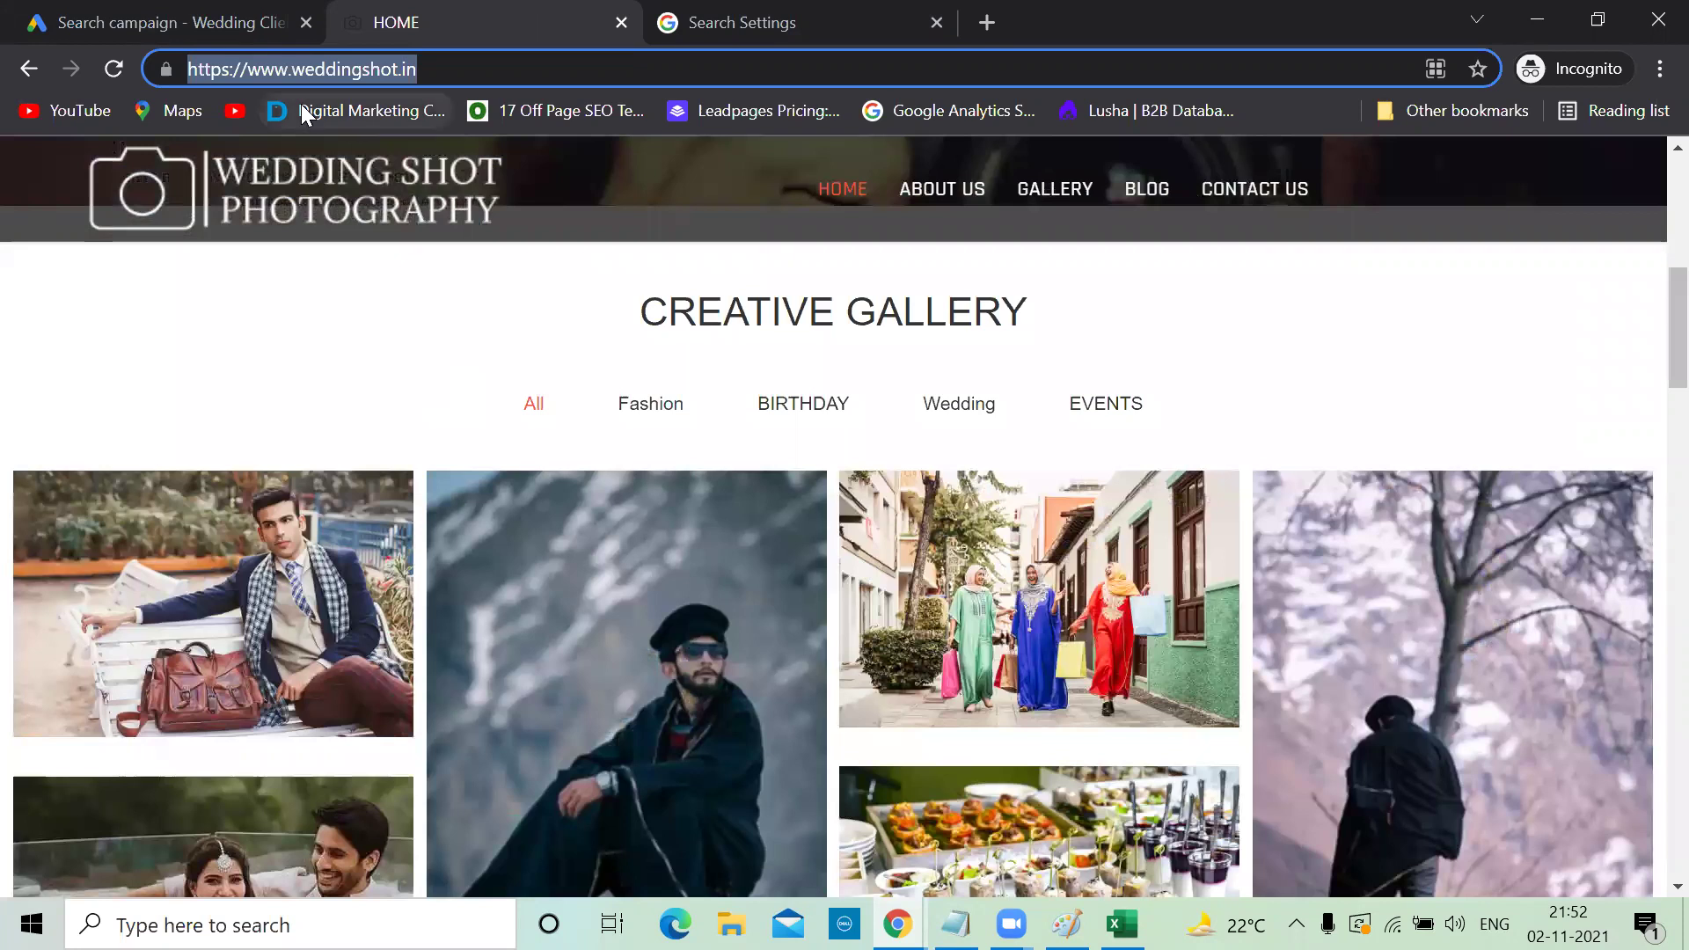
{"action": "left_click", "coordinate": [190, 23]}
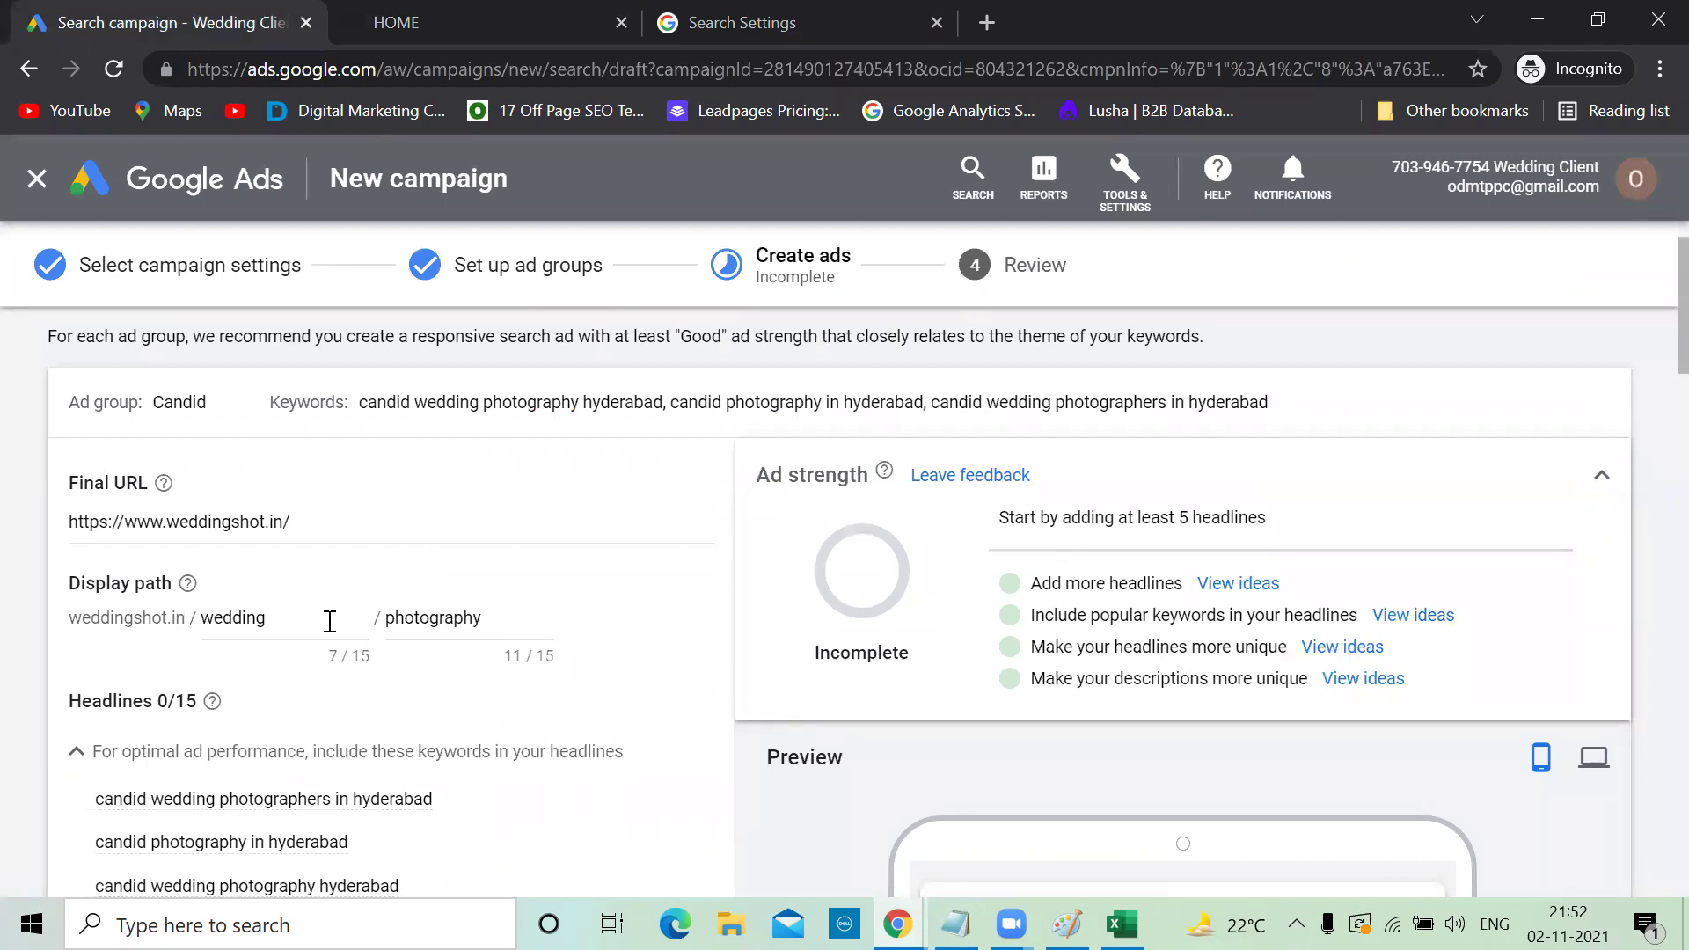
Change the first display path part from 'wedding' to 'Candid', giving weddingshot.in/candid/photography
{"action": "scroll", "coordinate": [330, 621], "scroll_direction": "down", "scroll_amount": 3}
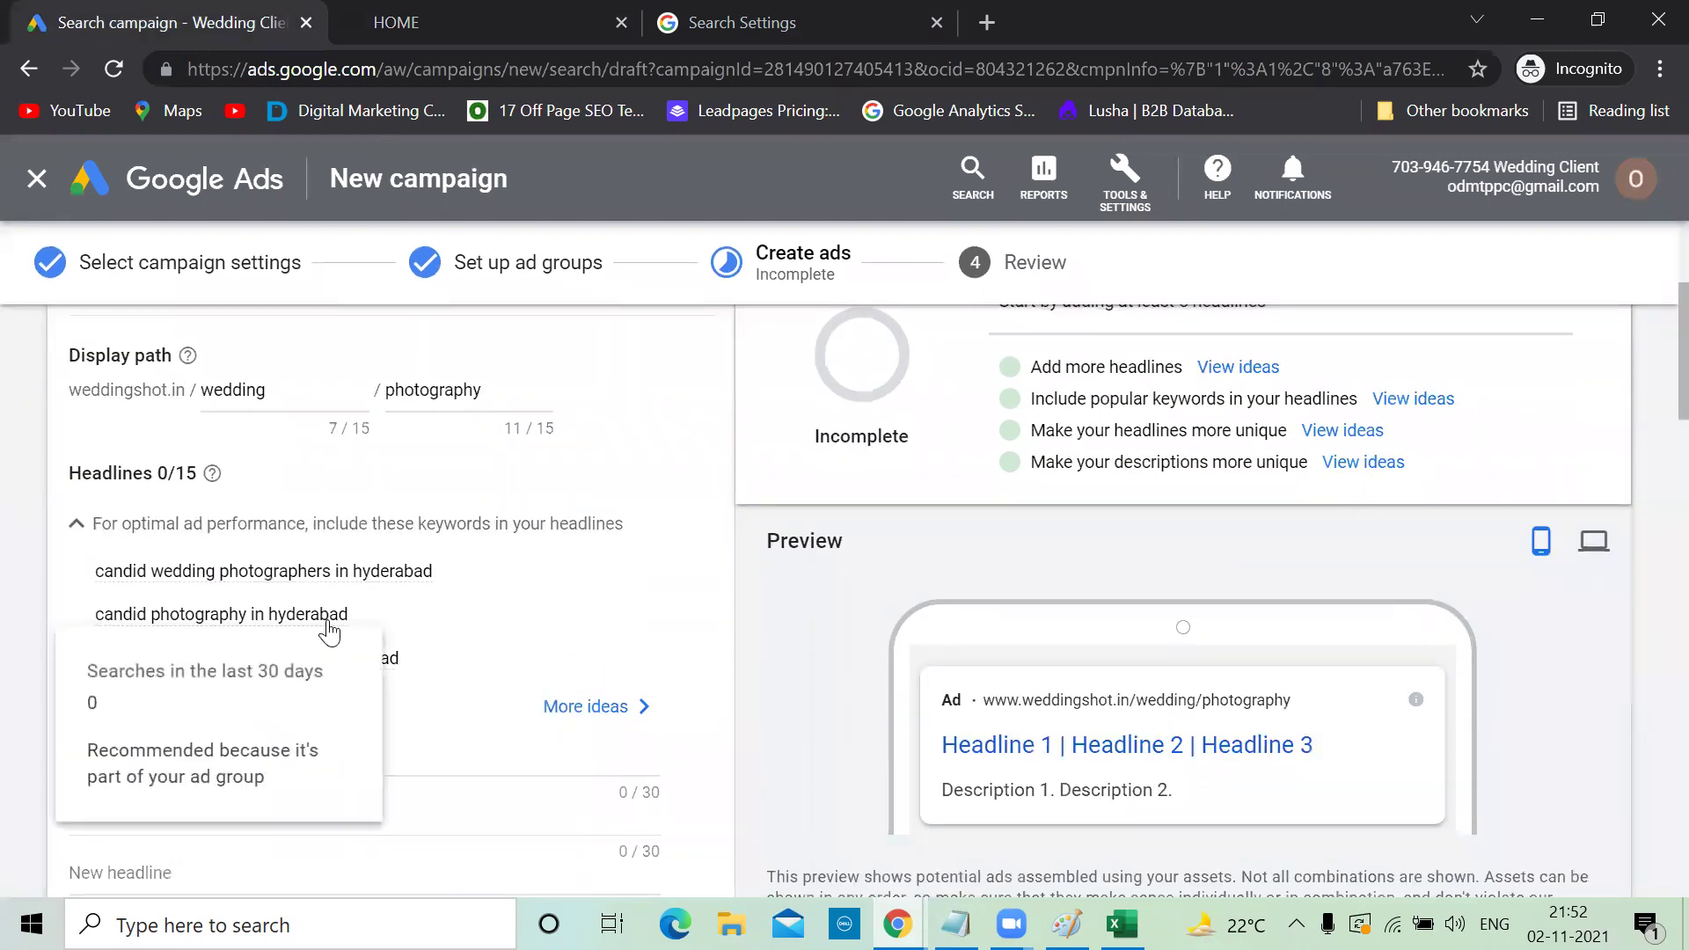
{"action": "scroll", "coordinate": [694, 604], "scroll_direction": "down", "scroll_amount": 4}
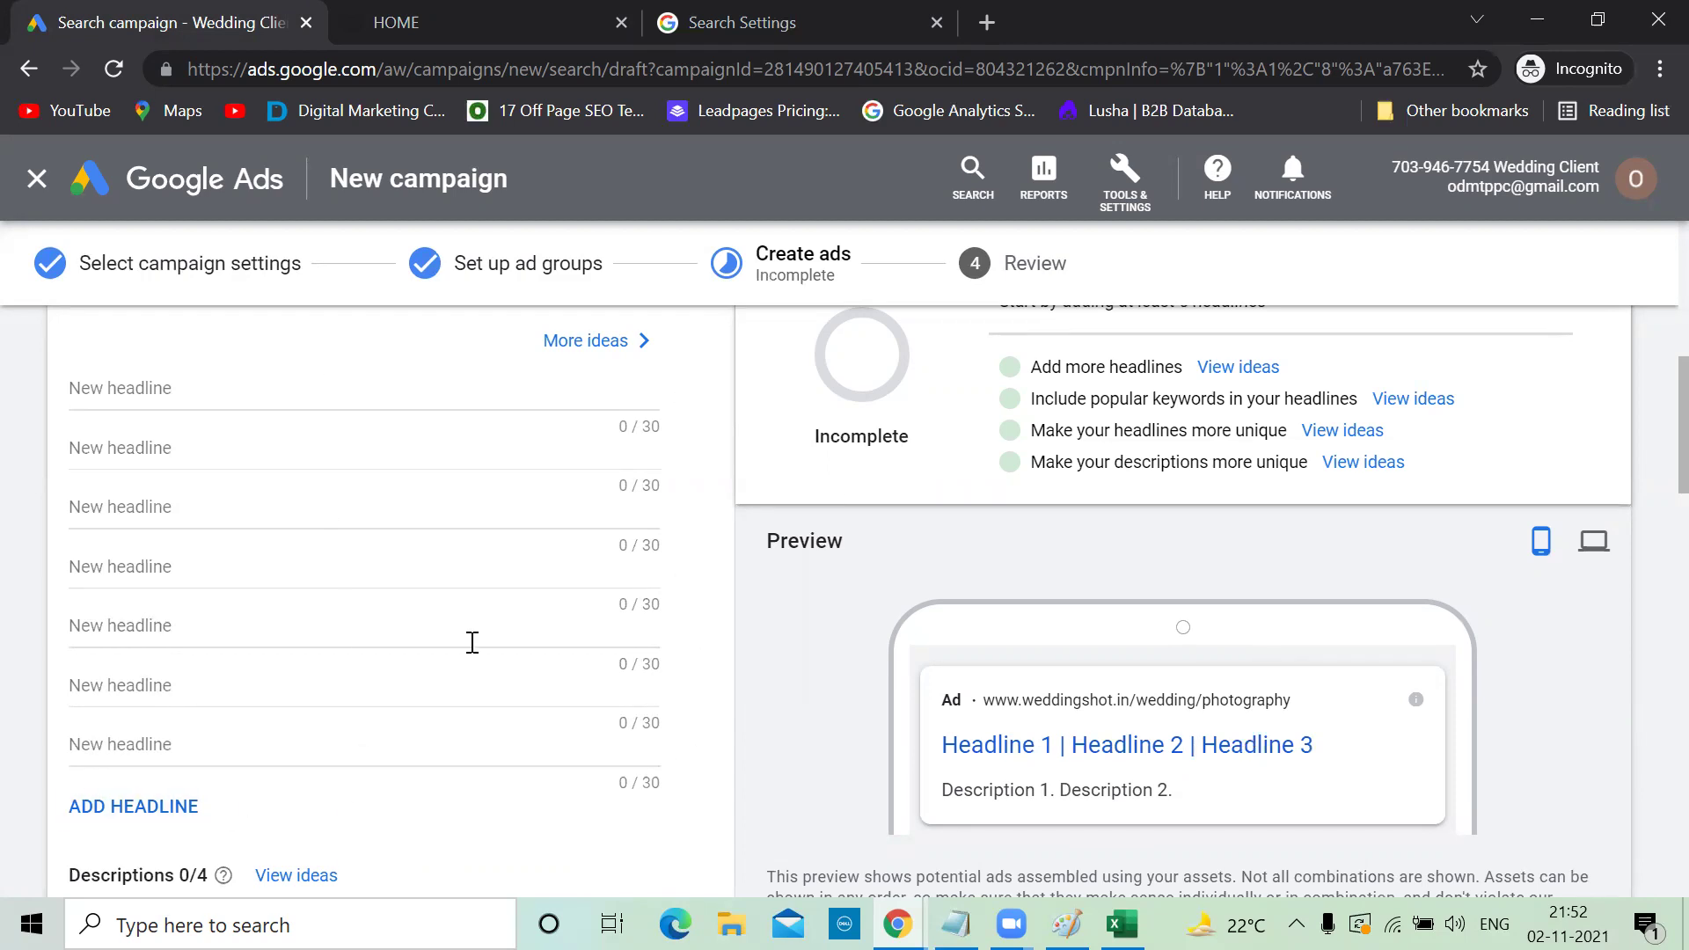
{"action": "scroll", "coordinate": [349, 543], "scroll_direction": "up", "scroll_amount": 2}
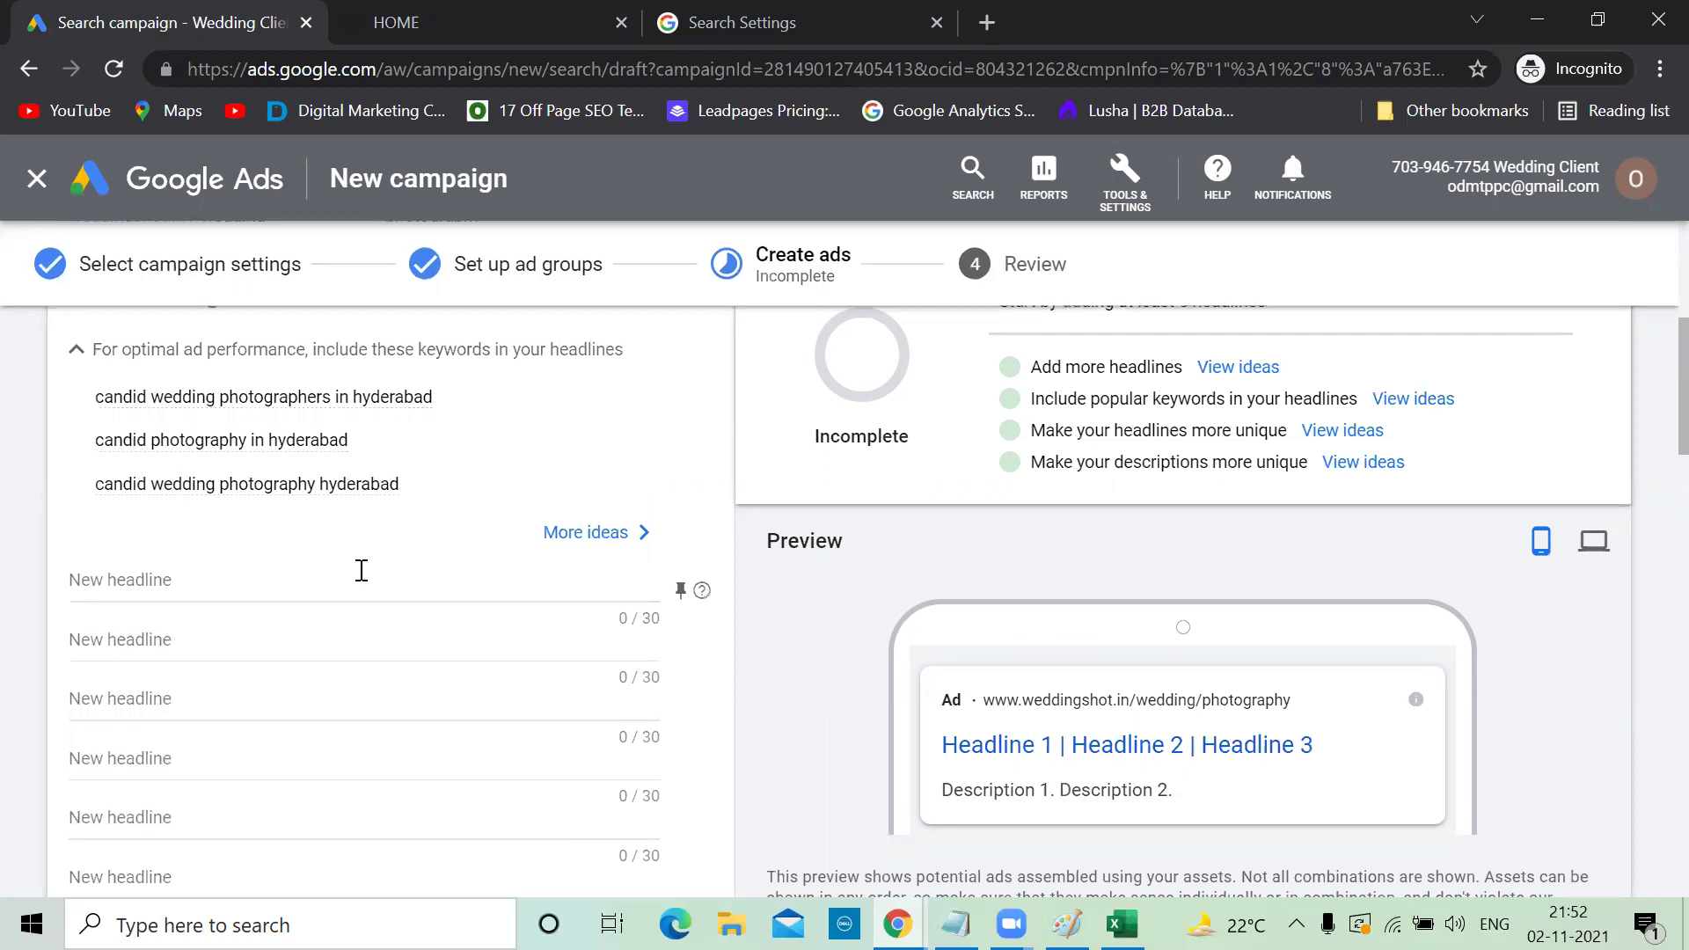
{"action": "scroll", "coordinate": [360, 574], "scroll_direction": "up", "scroll_amount": 3}
{"action": "scroll", "coordinate": [360, 574], "scroll_direction": "down", "scroll_amount": 2}
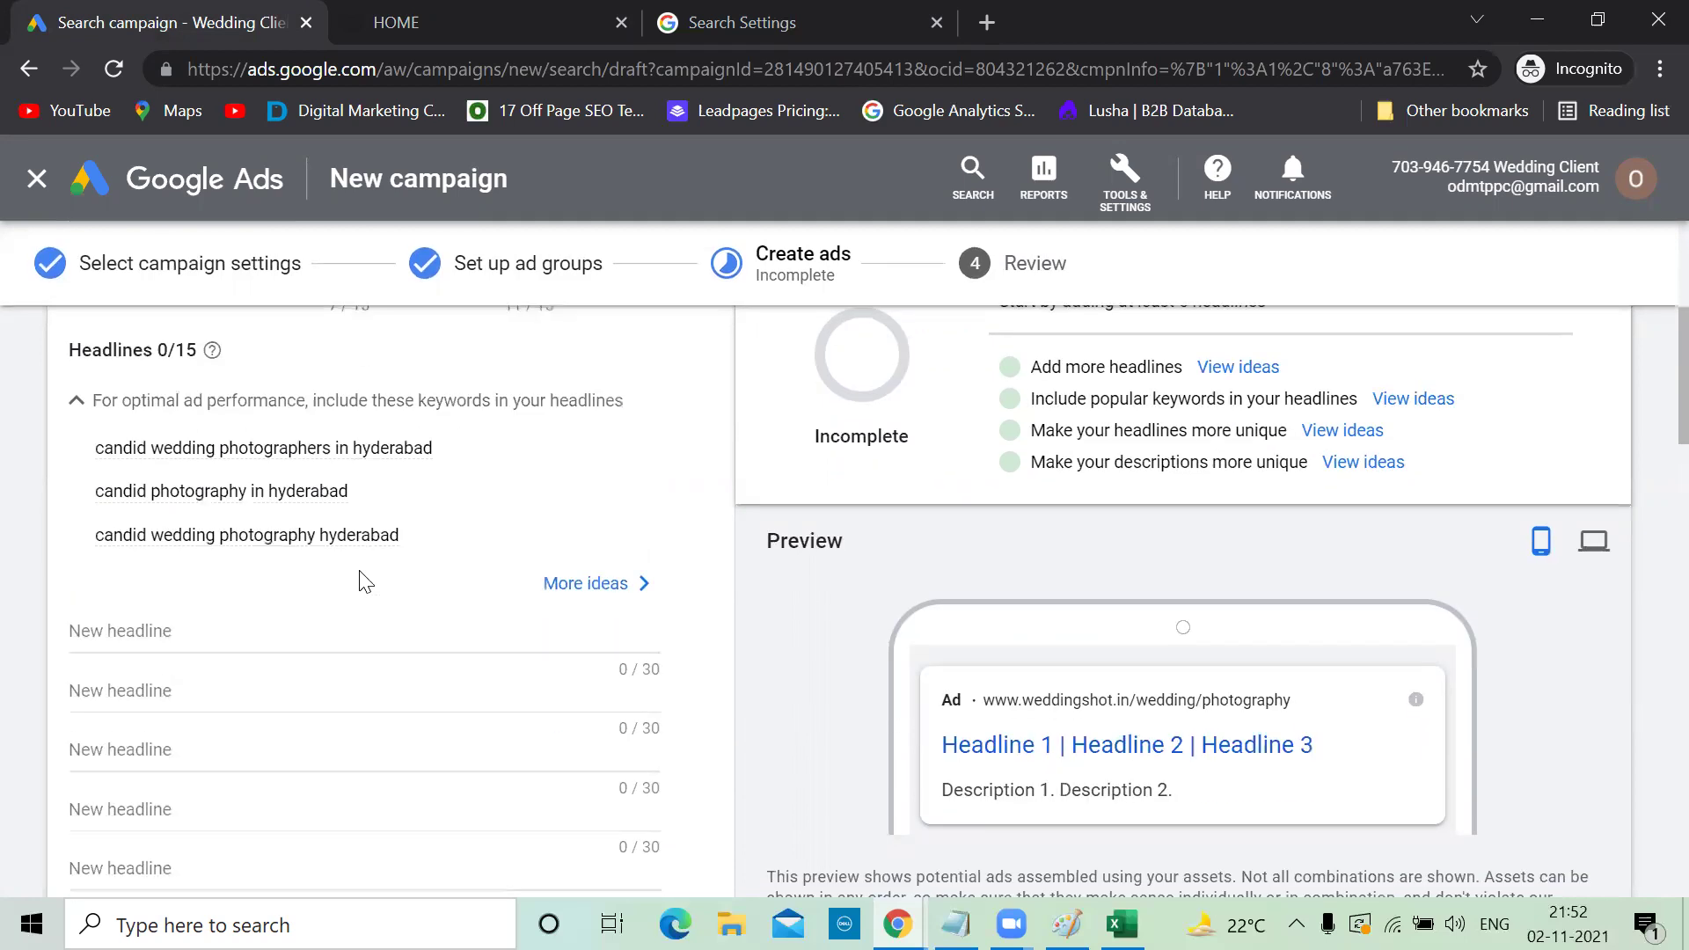
{"action": "left_click", "coordinate": [190, 636]}
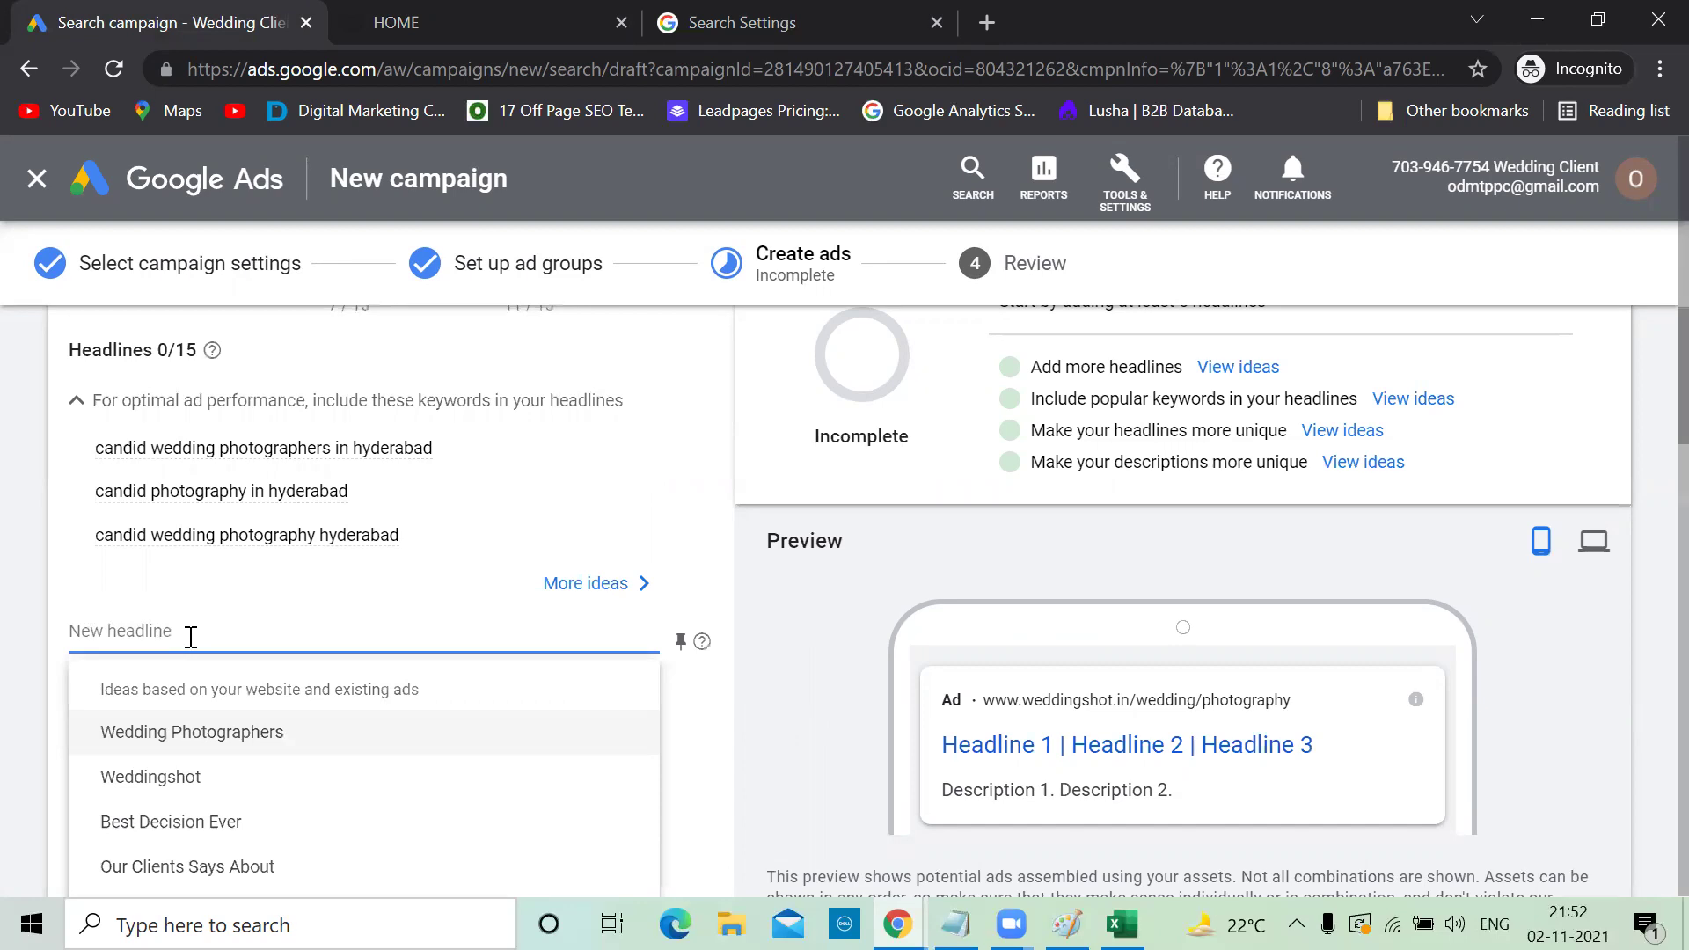
{"action": "scroll", "coordinate": [190, 636], "scroll_direction": "up", "scroll_amount": 4}
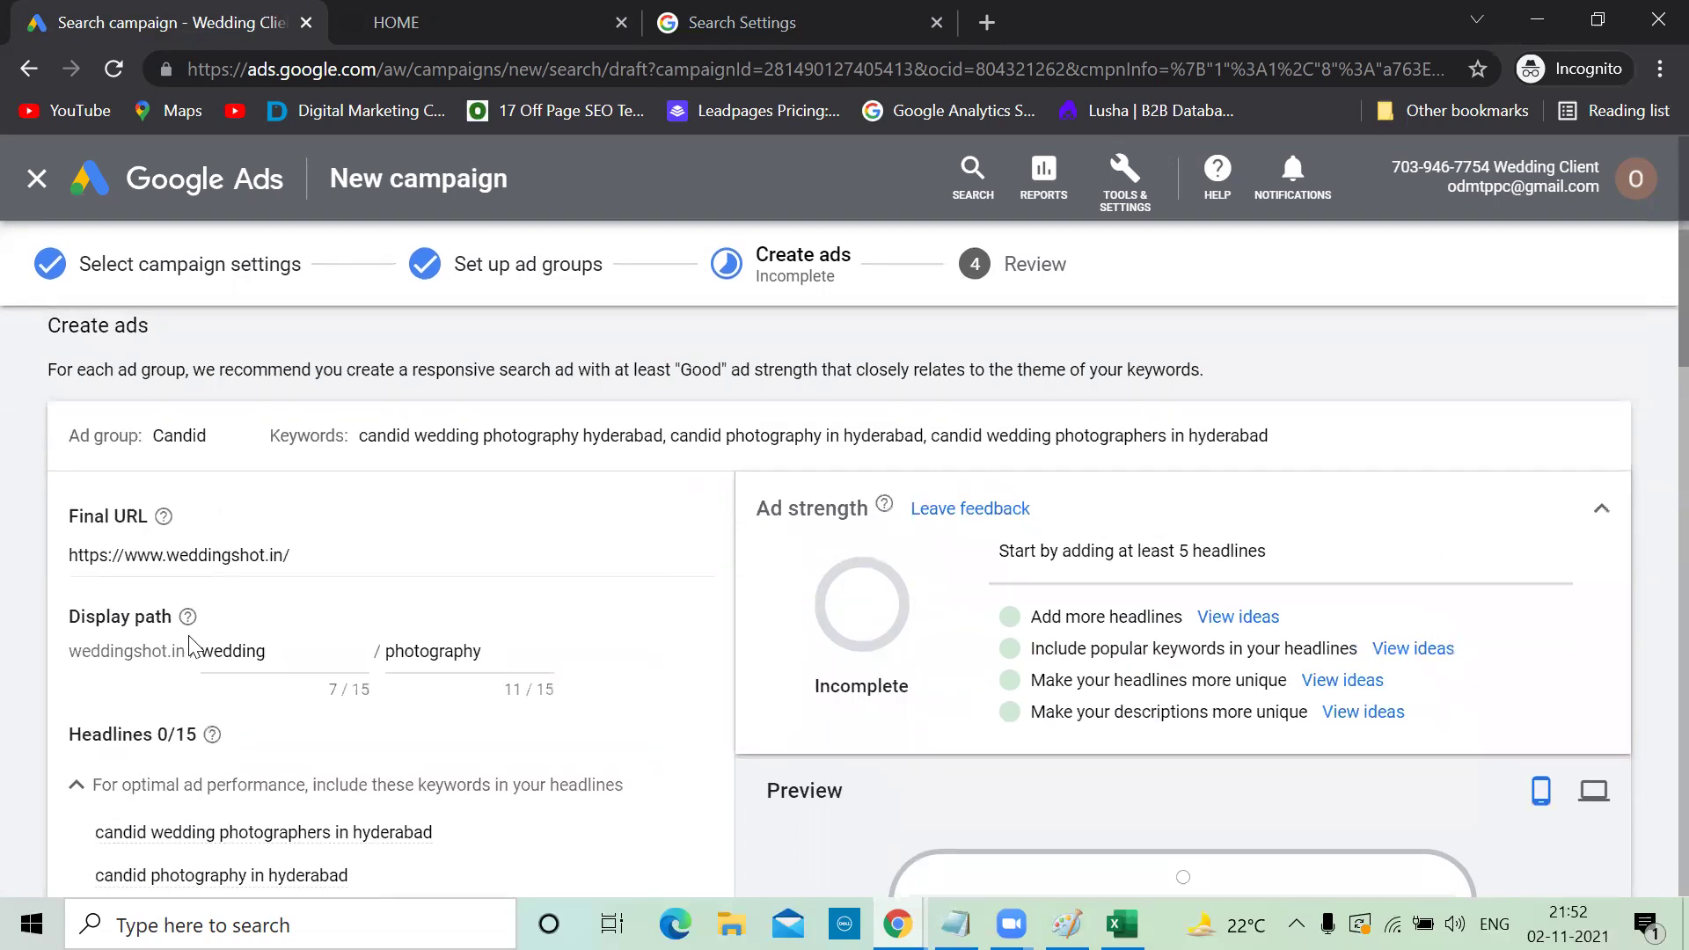
{"action": "scroll", "coordinate": [191, 645], "scroll_direction": "up", "scroll_amount": 1}
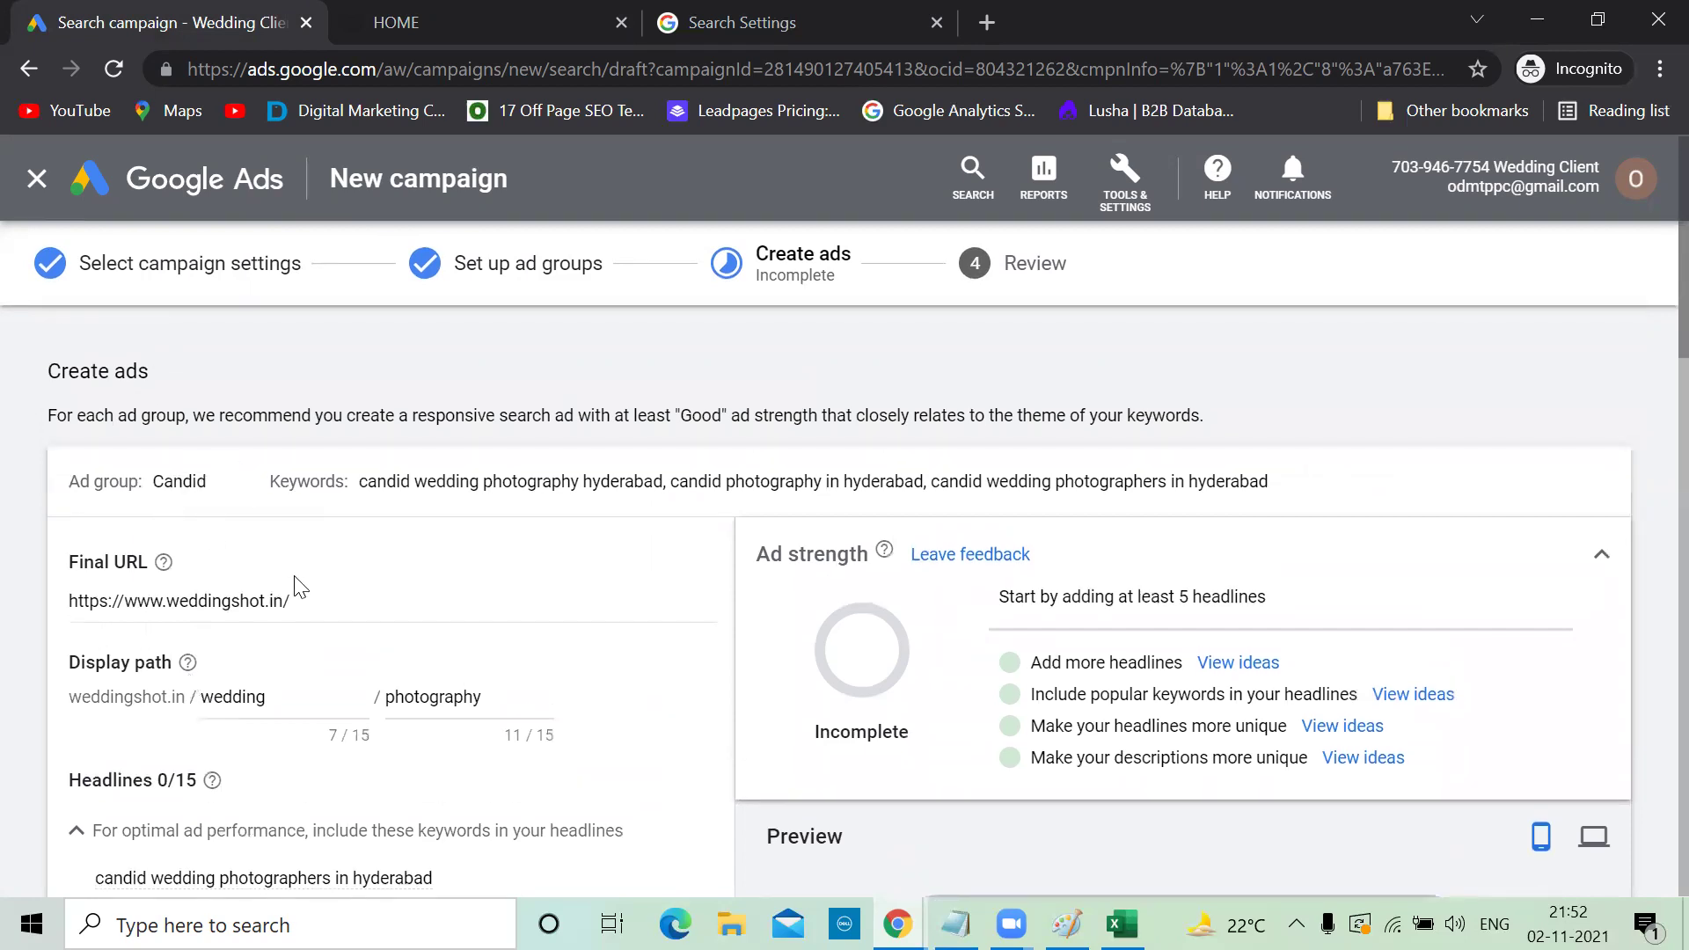
{"action": "left_click", "coordinate": [282, 698]}
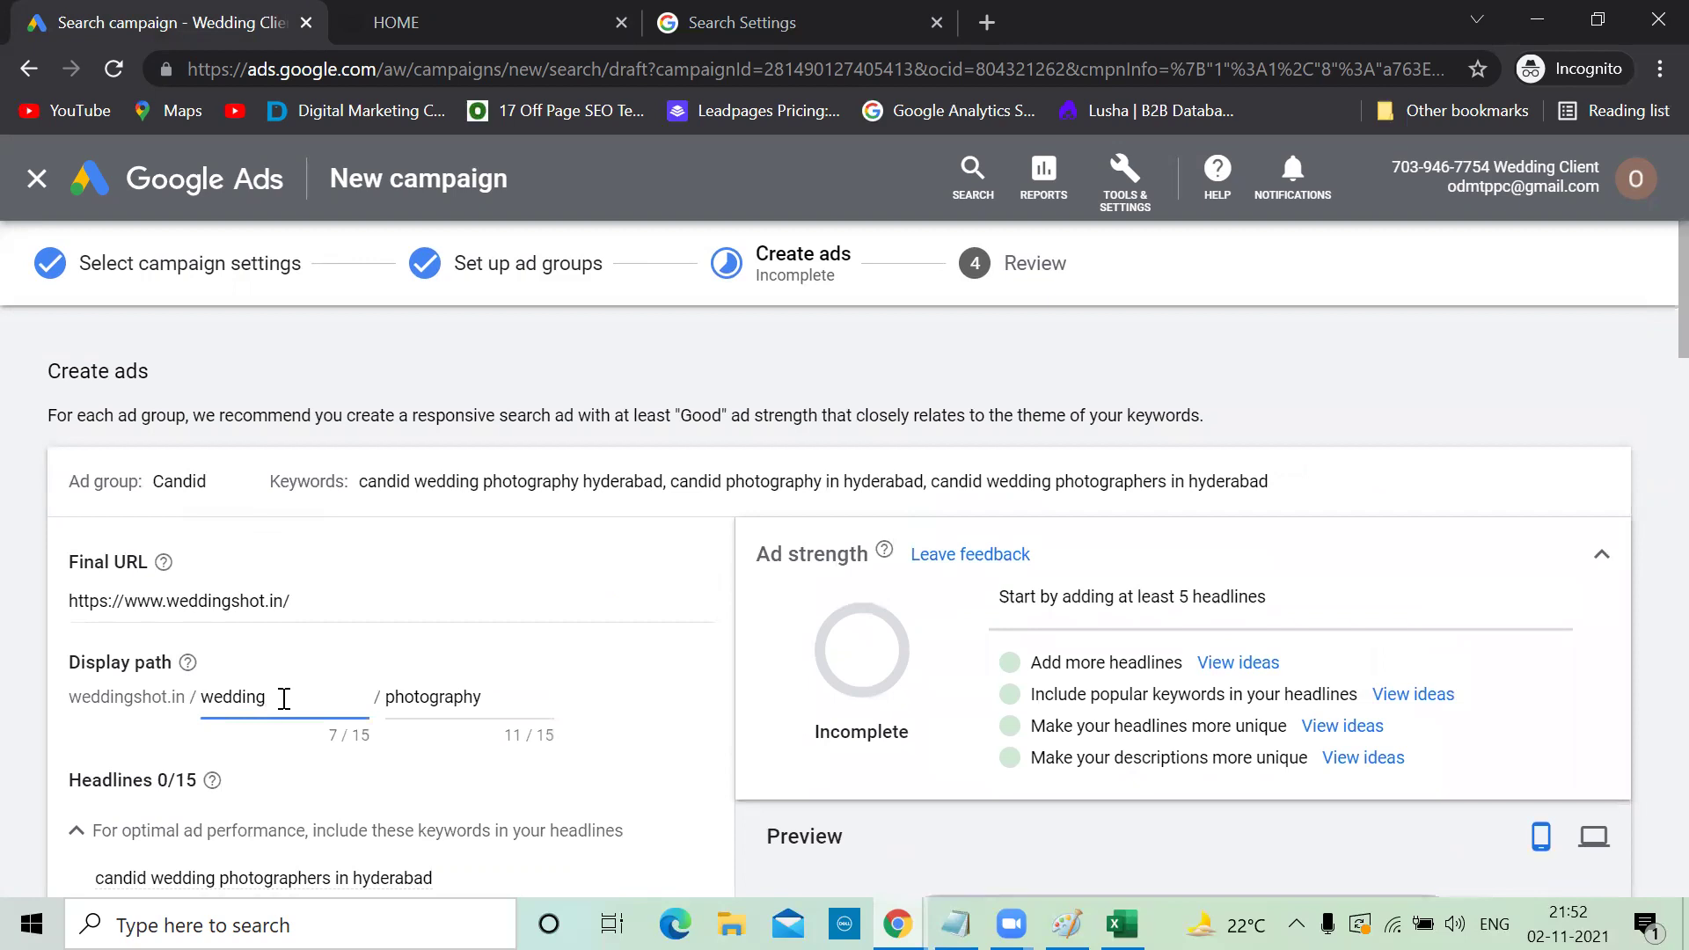
{"action": "key", "text": "BackSpace"}
{"action": "key", "text": "BackSpace"}
{"action": "key", "text": "BackSpace"}
{"action": "key", "text": "BackSpace"}
{"action": "key", "text": "BackSpace"}
{"action": "key", "text": "BackSpace"}
{"action": "key", "text": "BackSpace"}
{"action": "type", "text": "Candid"}
{"action": "scroll", "coordinate": [283, 616], "scroll_direction": "down", "scroll_amount": 5}
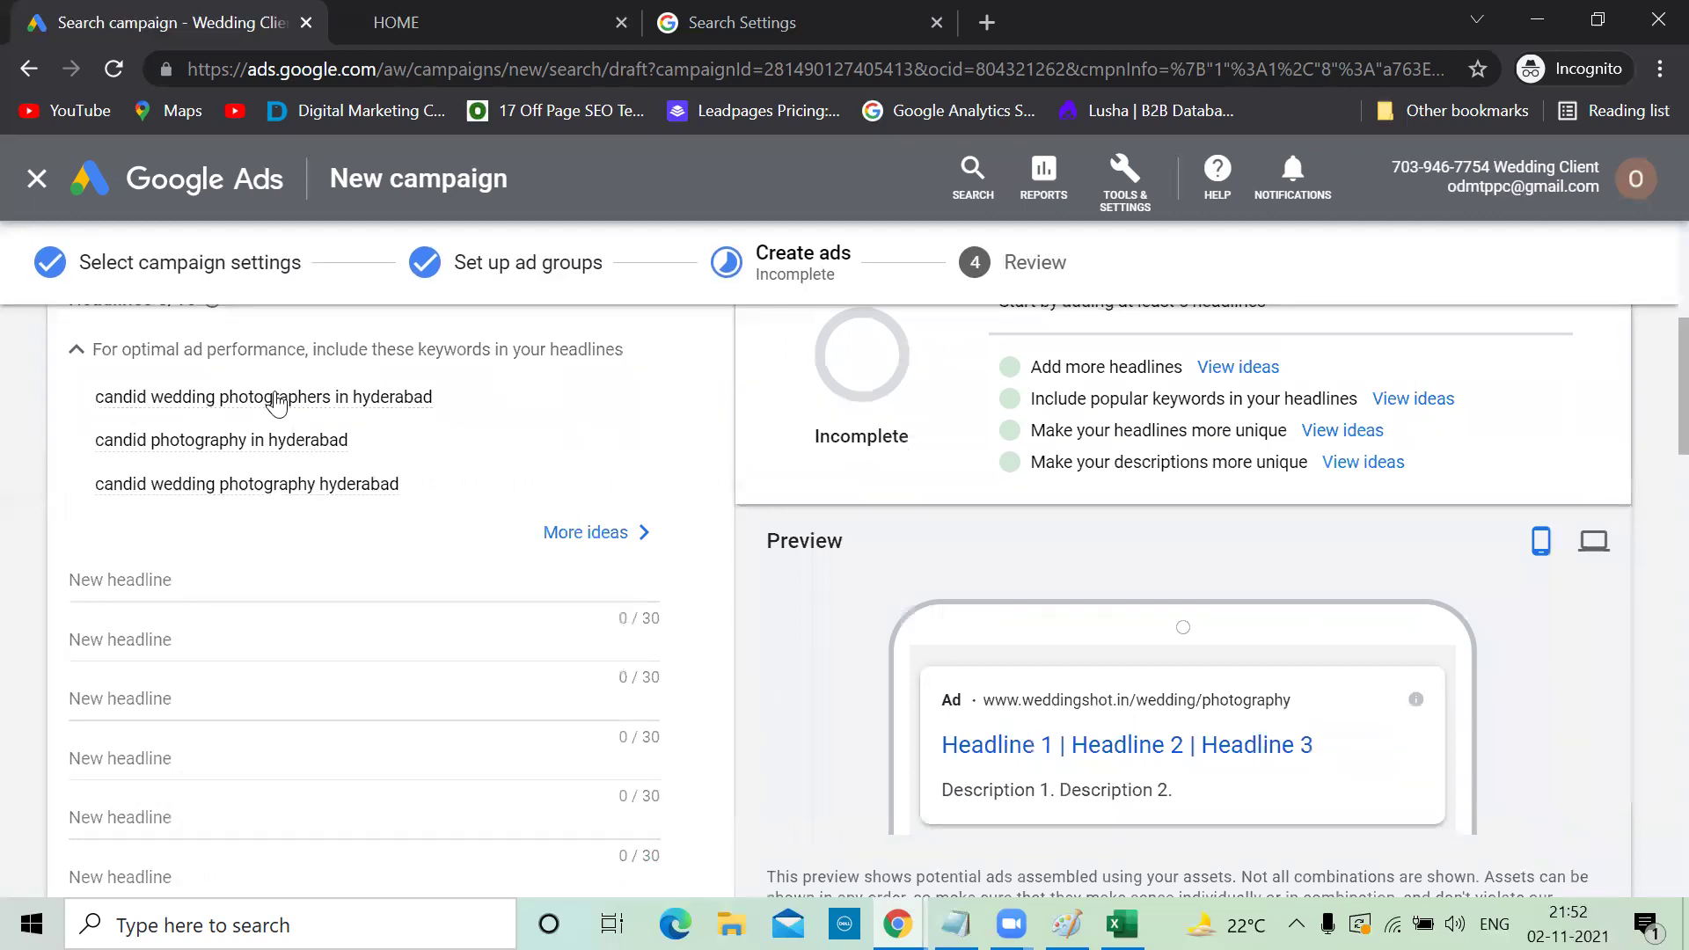
{"action": "mouse_move", "coordinate": [277, 405]}
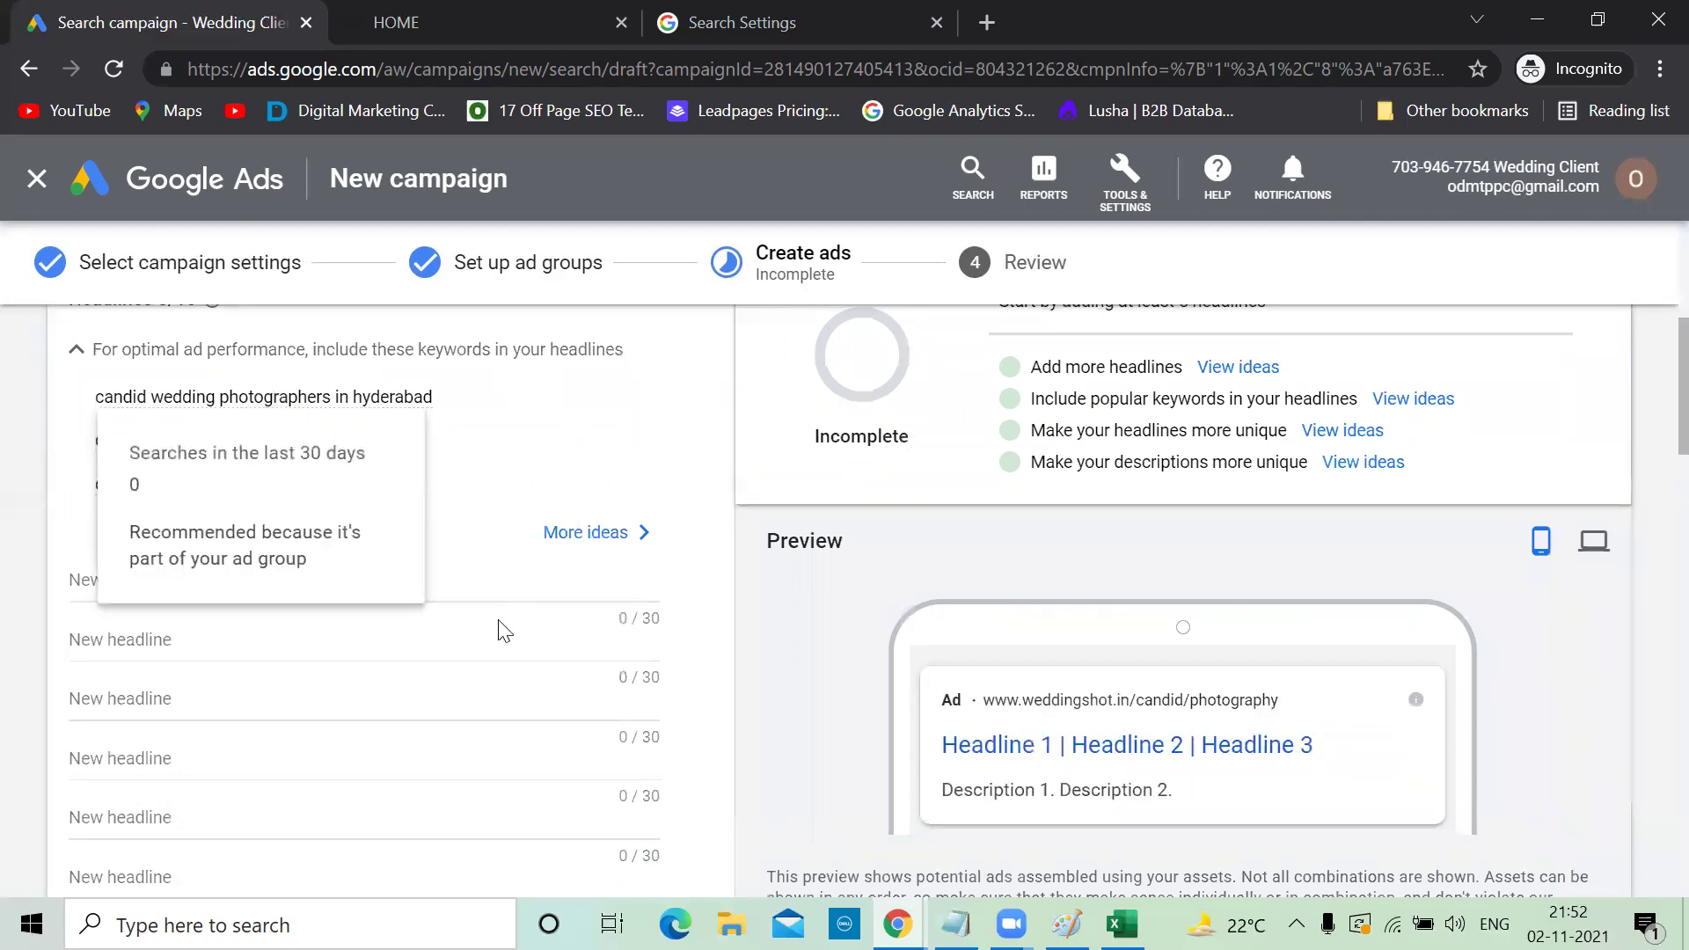
Make headline 1 'Candid Wedding Photographers' from the suggested keyword, trimmed and capitalised
{"action": "left_click", "coordinate": [584, 533]}
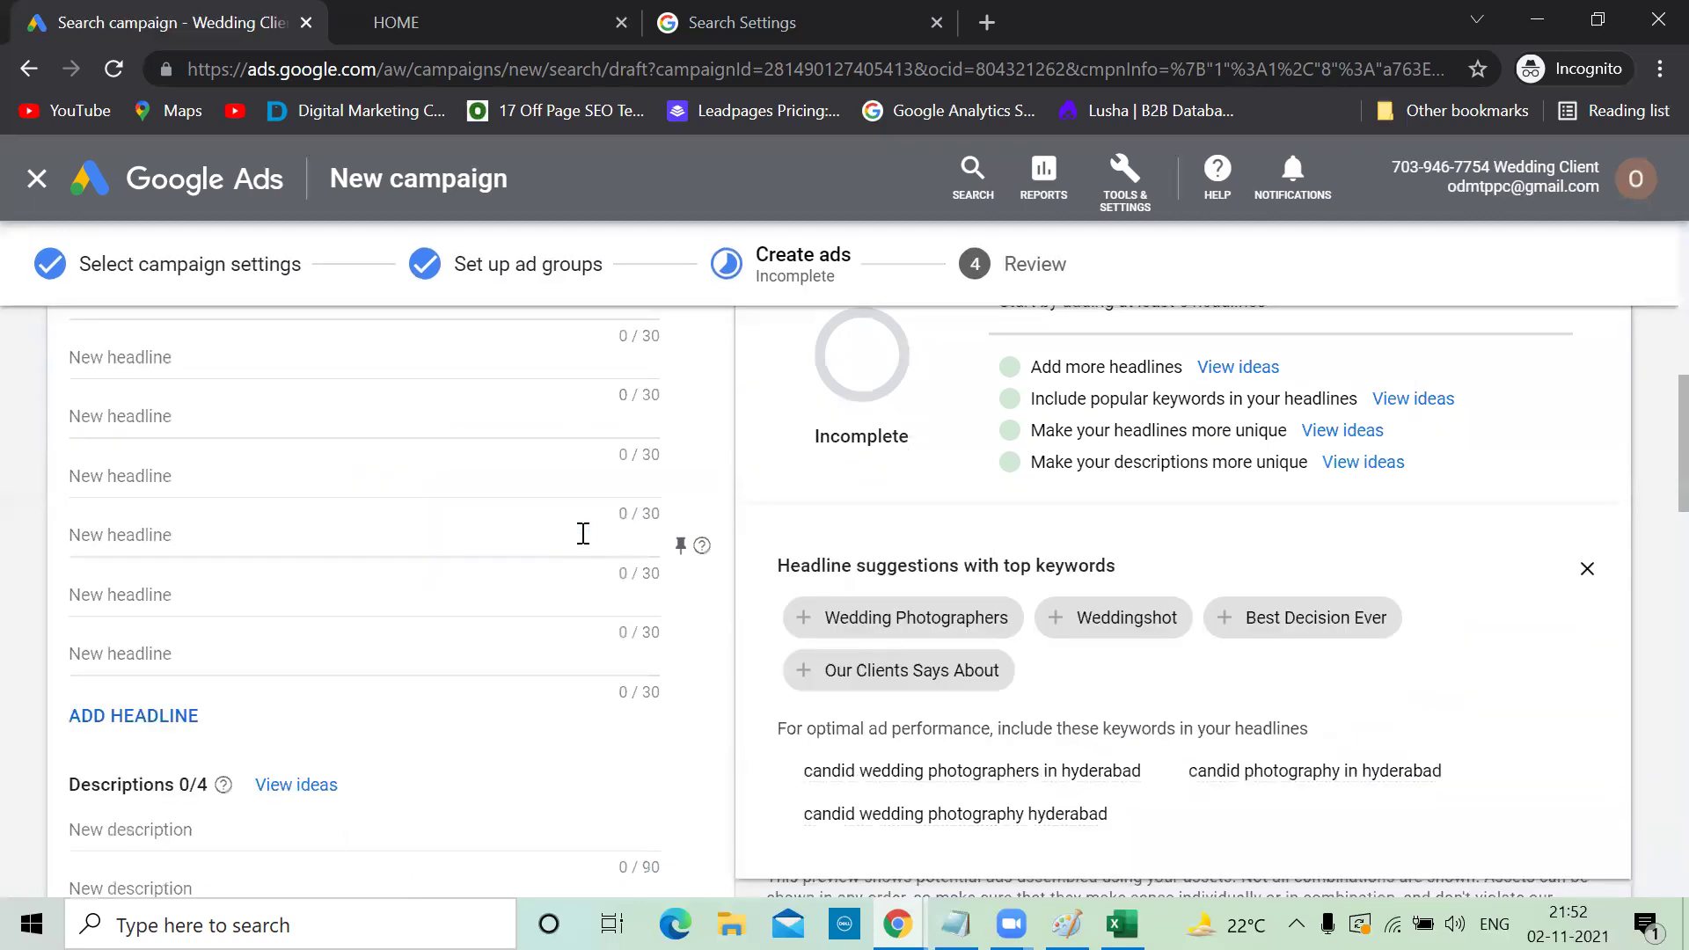
{"action": "scroll", "coordinate": [1067, 535], "scroll_direction": "down", "scroll_amount": 3}
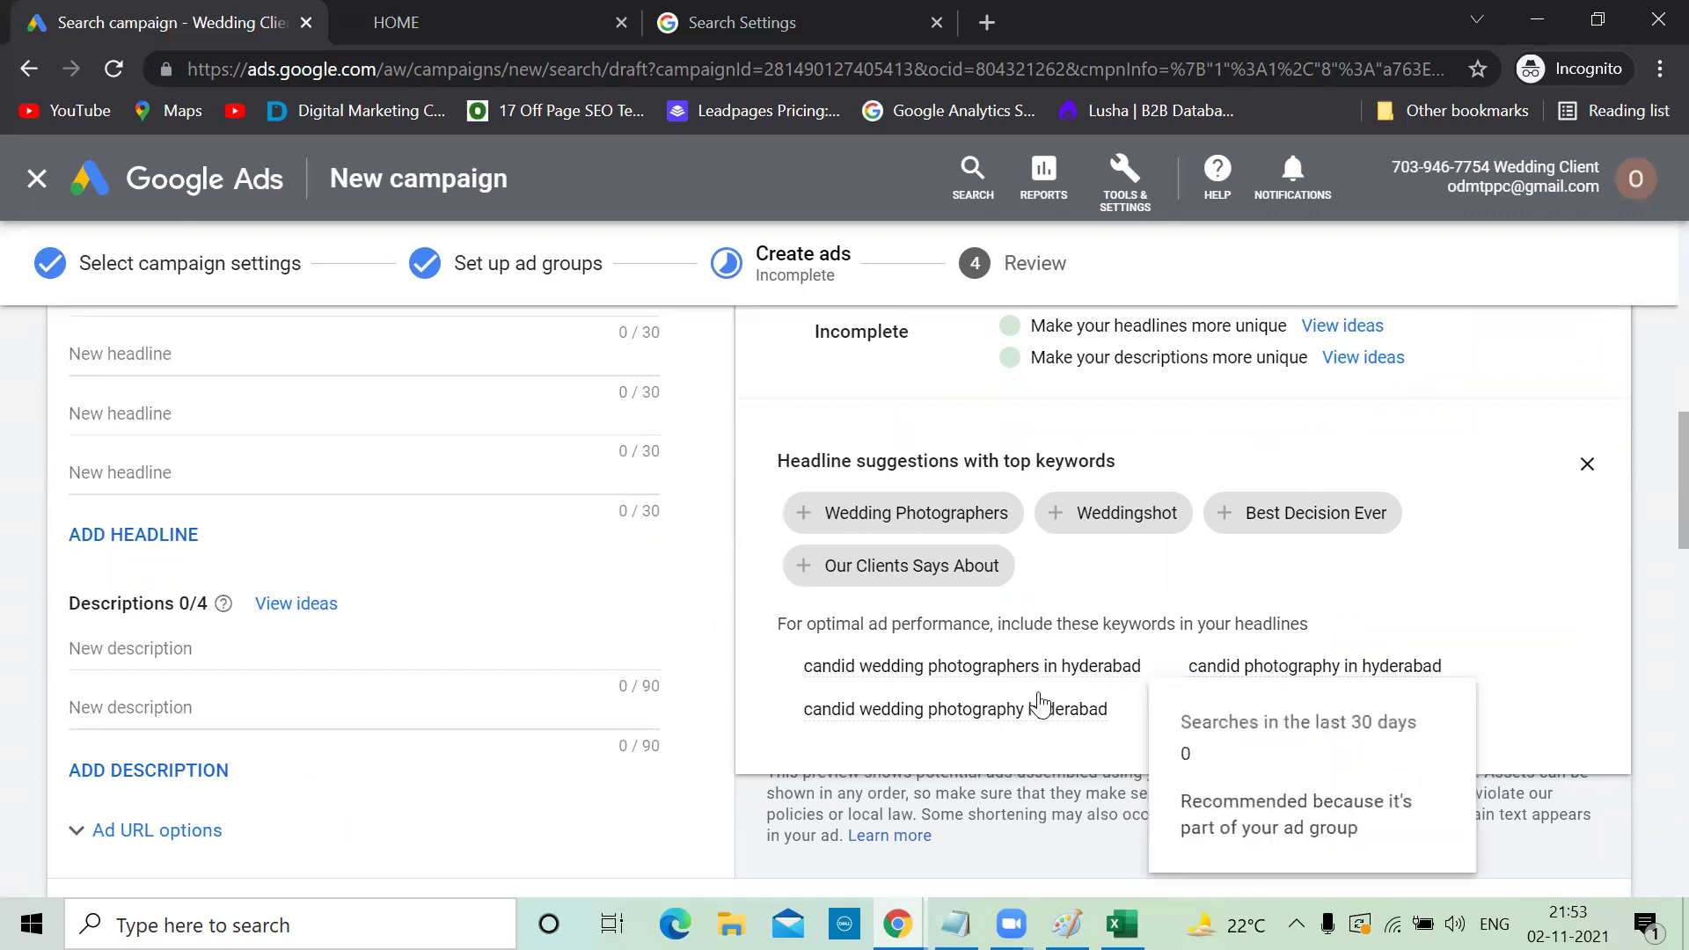
{"action": "triple_click", "coordinate": [994, 671]}
{"action": "key", "text": "ctrl+c"}
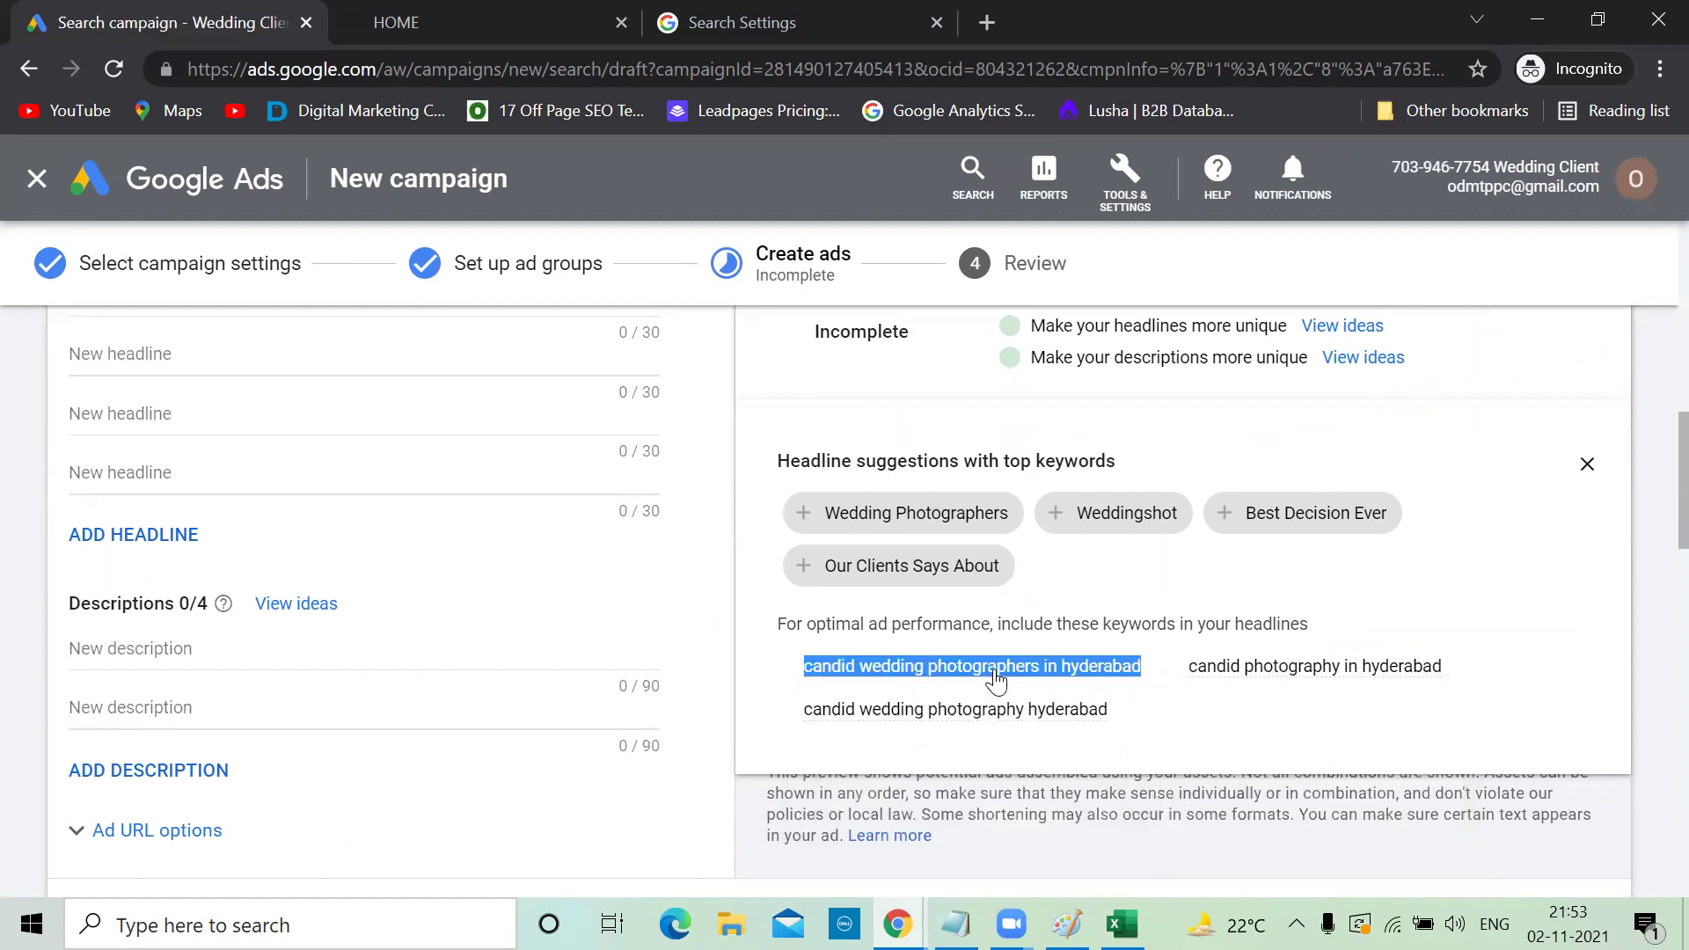
{"action": "scroll", "coordinate": [358, 524], "scroll_direction": "up", "scroll_amount": 2}
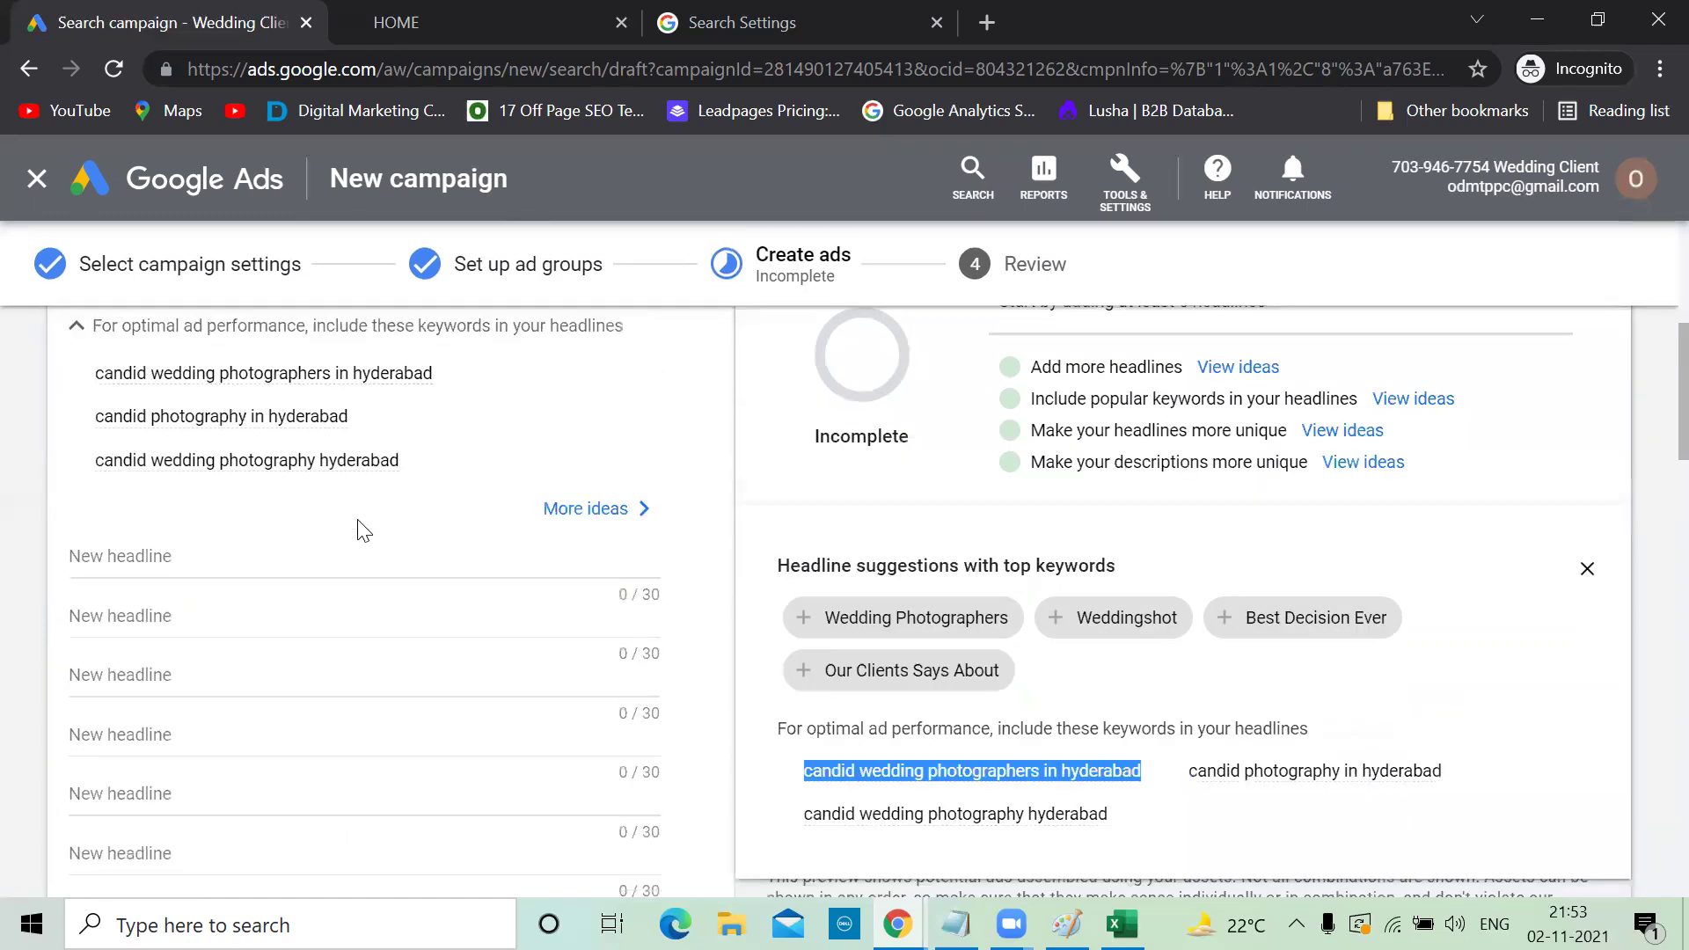
{"action": "left_click", "coordinate": [126, 579]}
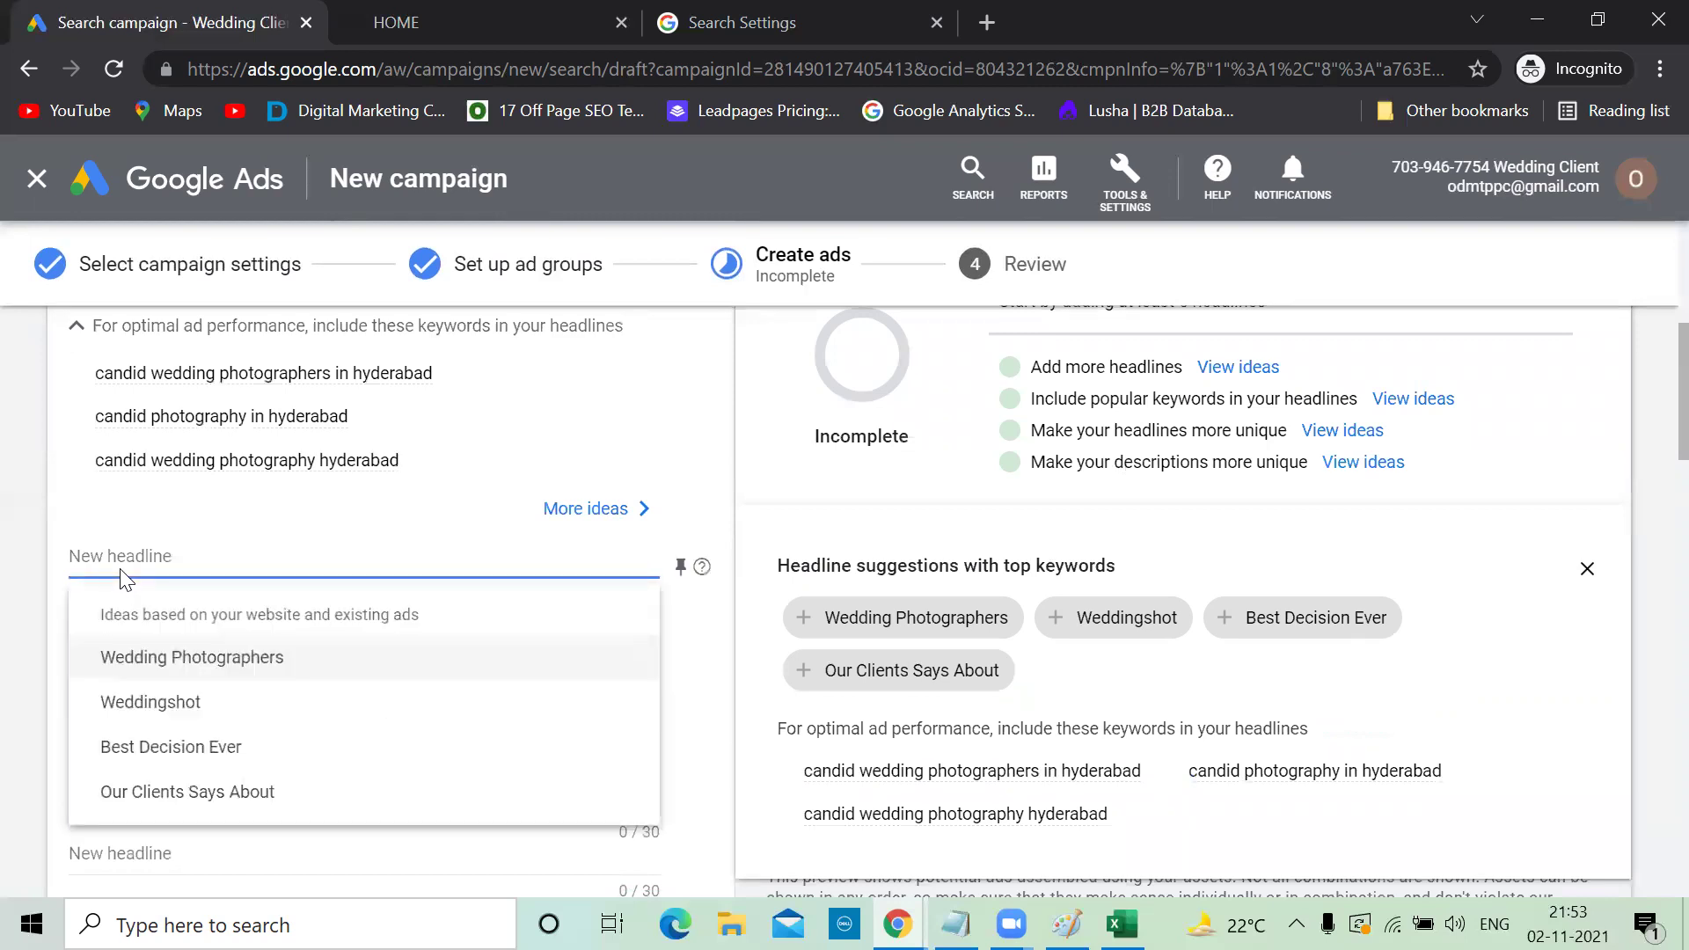
{"action": "key", "text": "ctrl+v"}
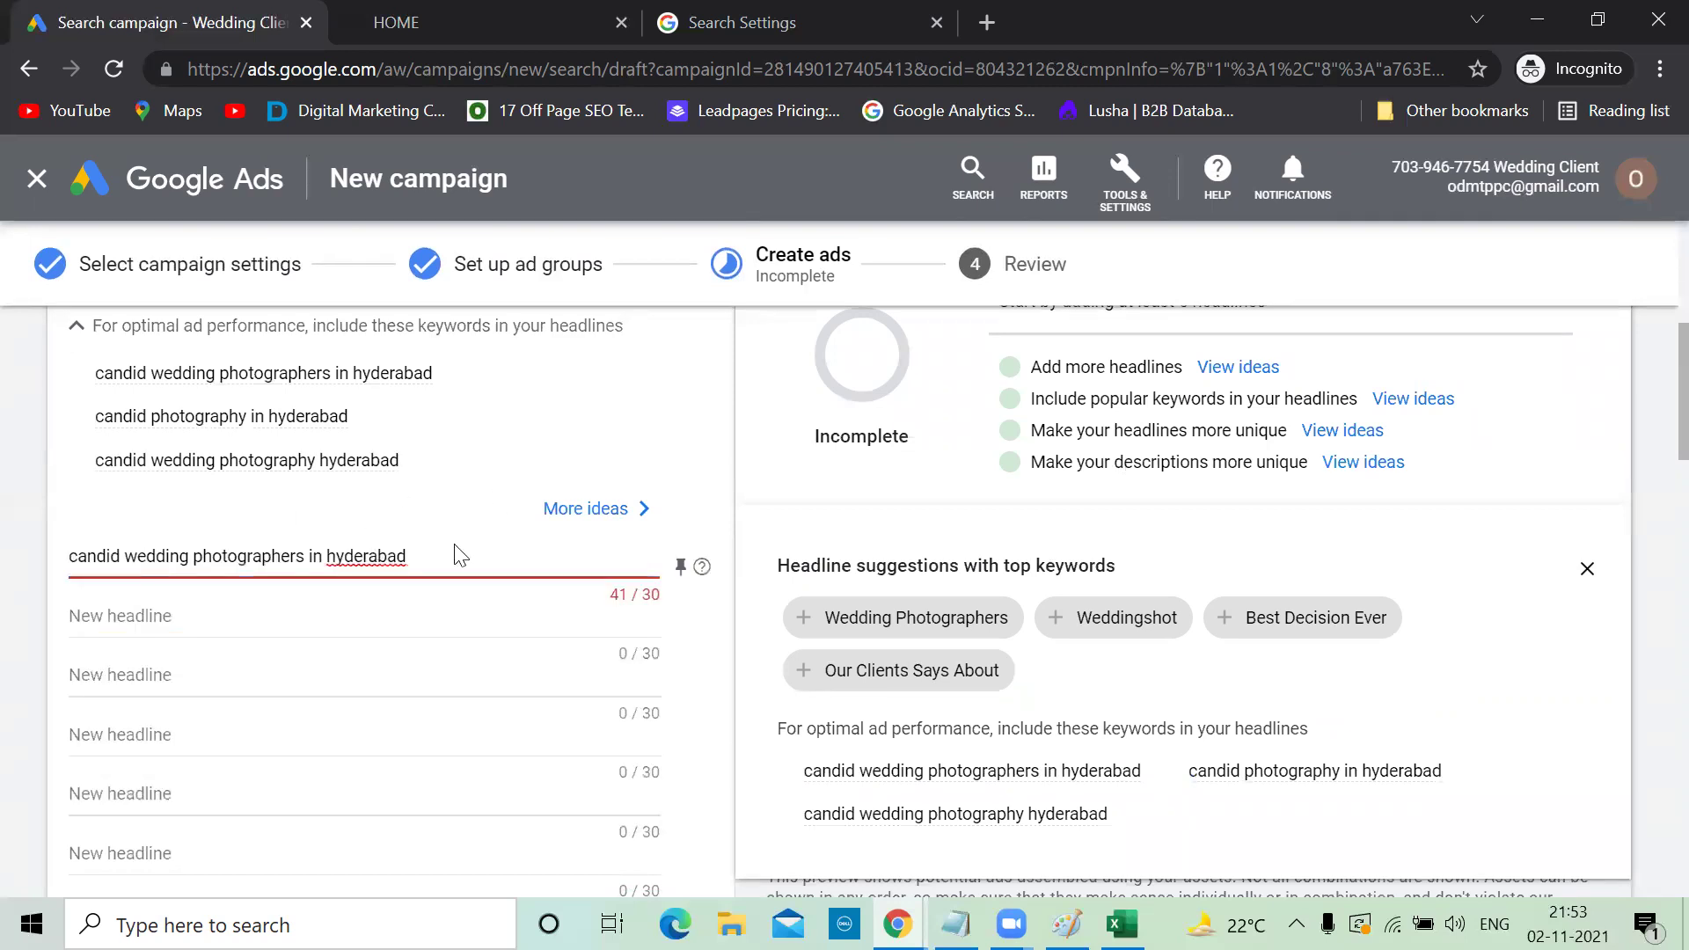
{"action": "key", "text": "BackSpace"}
{"action": "key", "text": "BackSpace"}
{"action": "key", "text": "BackSpace"}
{"action": "key", "text": "BackSpace"}
{"action": "key", "text": "BackSpace"}
{"action": "key", "text": "BackSpace"}
{"action": "key", "text": "BackSpace"}
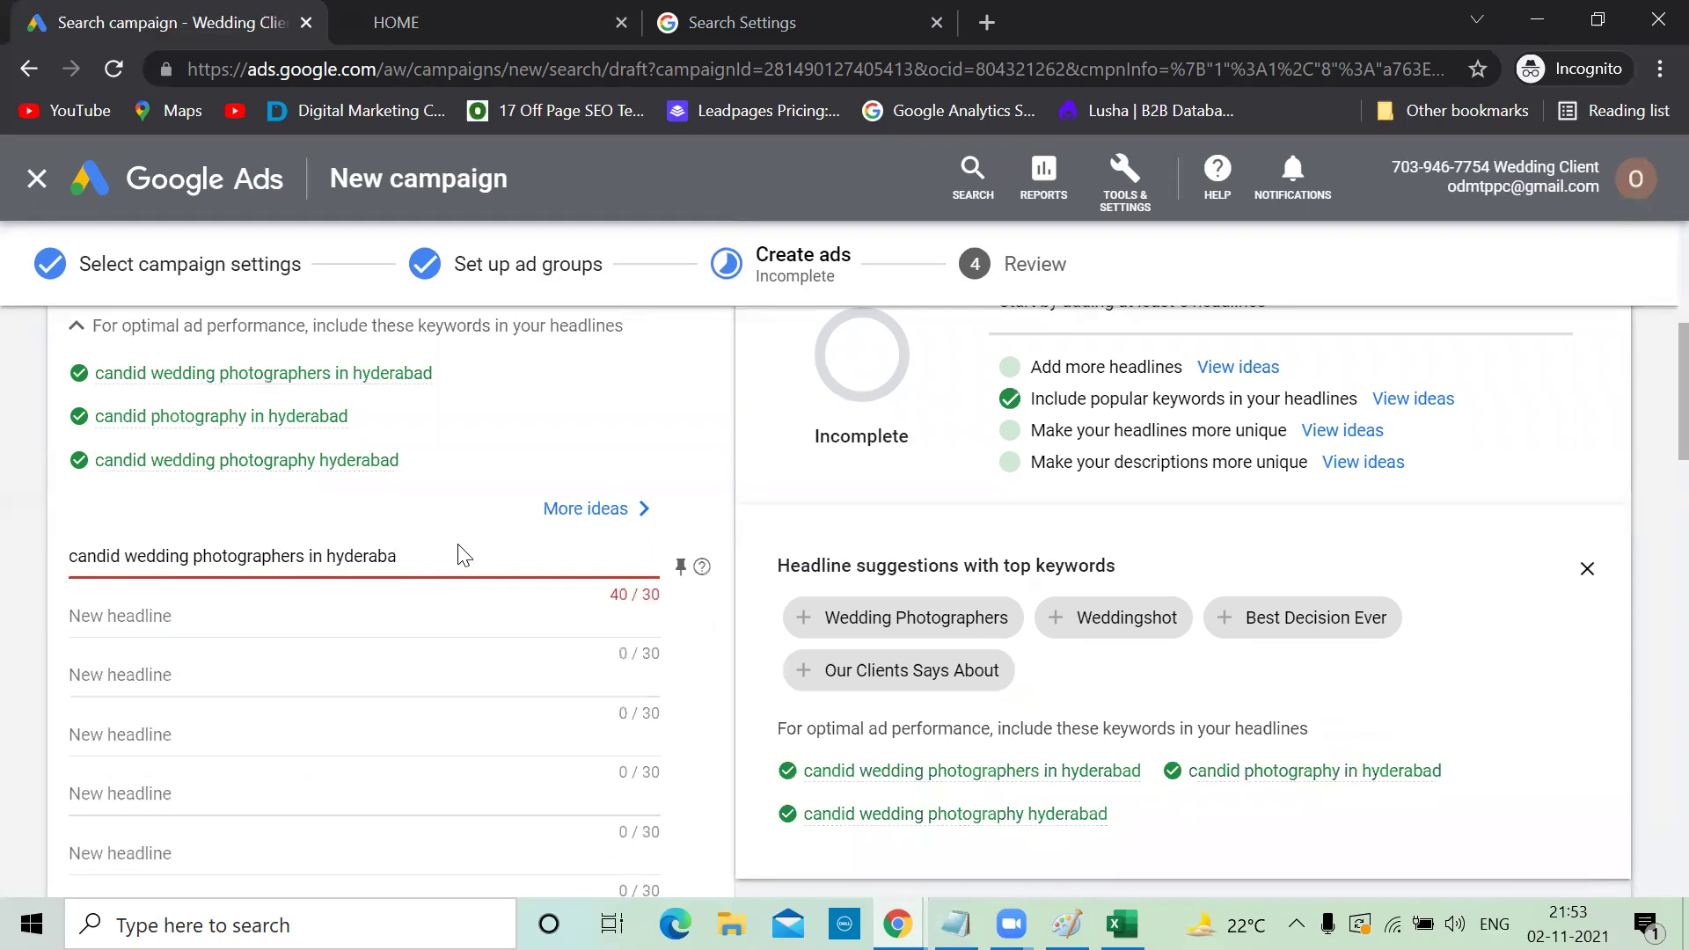
{"action": "key", "text": "BackSpace"}
{"action": "key", "text": "BackSpace"}
{"action": "key", "text": "BackSpace"}
{"action": "key", "text": "BackSpace"}
{"action": "key", "text": "BackSpace"}
{"action": "key", "text": "BackSpace"}
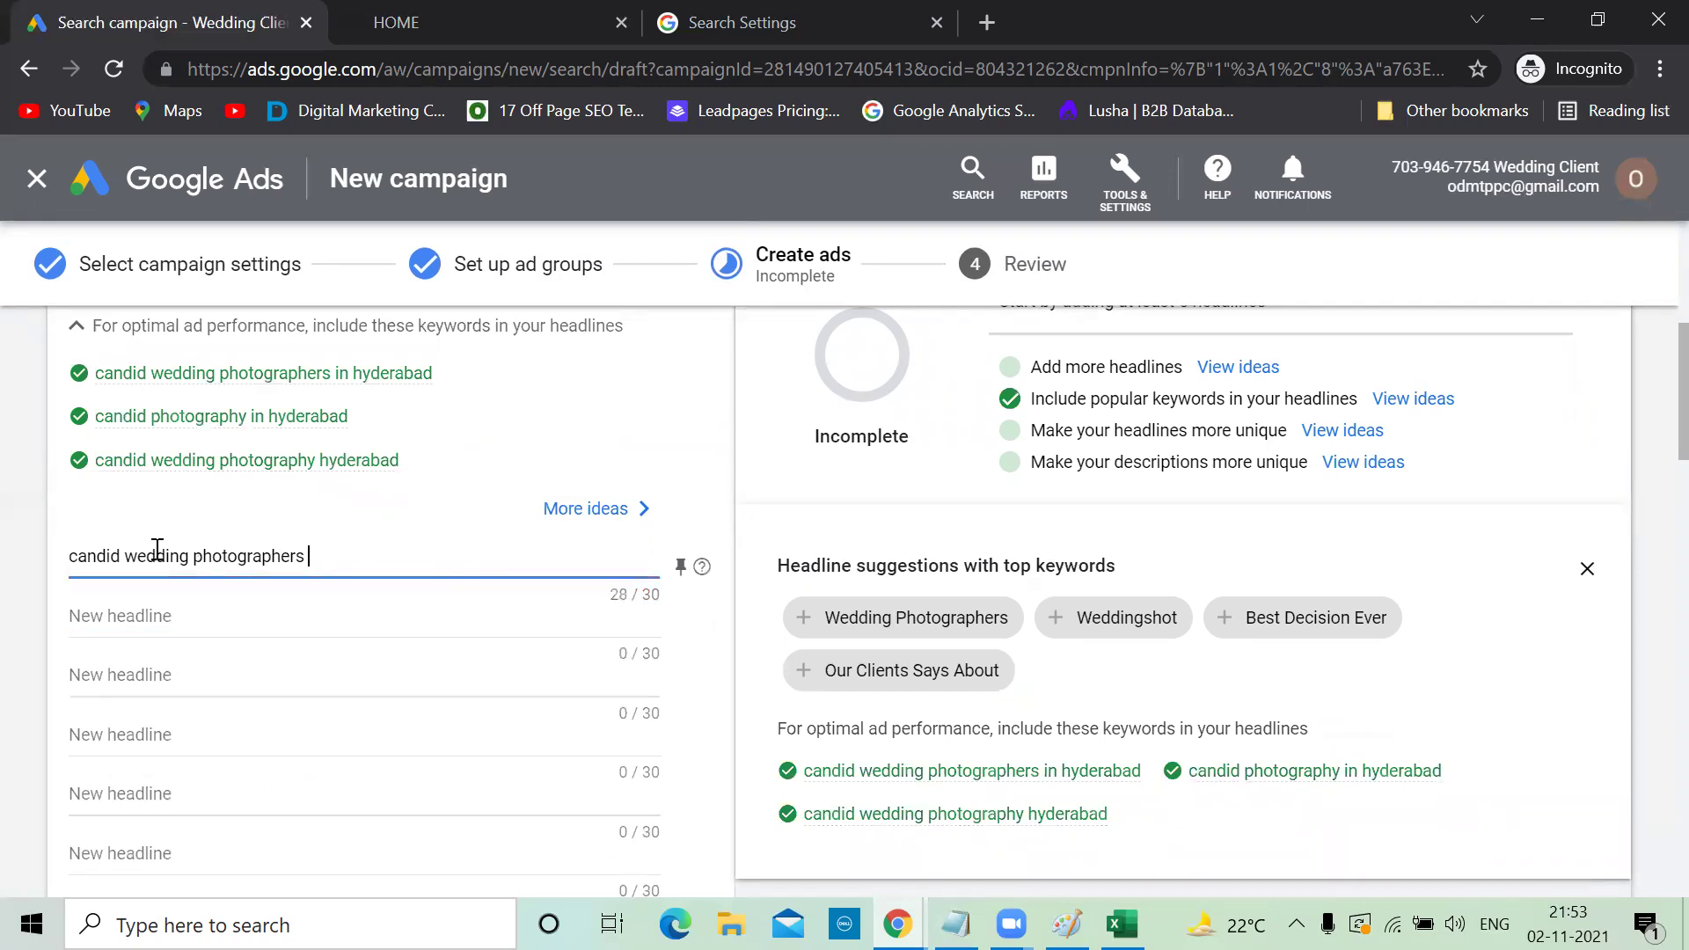
{"action": "left_click", "coordinate": [79, 556]}
{"action": "key", "text": "BackSpace"}
{"action": "type", "text": "C"}
{"action": "left_click", "coordinate": [138, 558]}
{"action": "key", "text": "BackSpace"}
{"action": "type", "text": "W"}
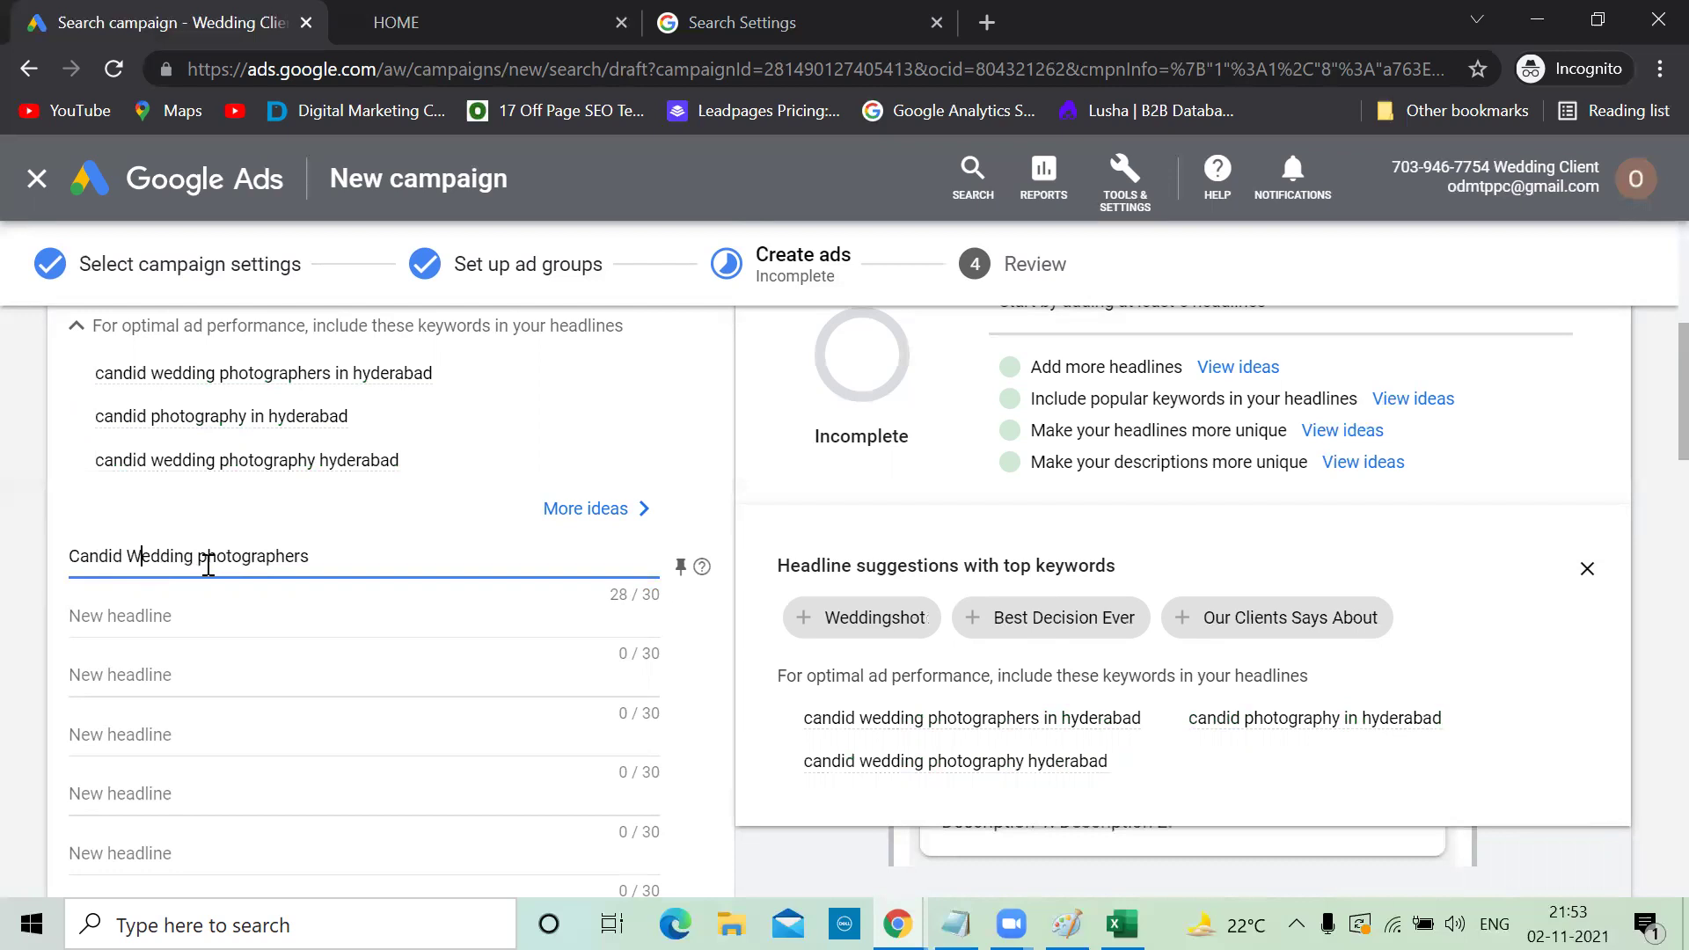
{"action": "left_click", "coordinate": [208, 556]}
{"action": "key", "text": "BackSpace"}
{"action": "type", "text": "P"}
Enter 'Attractive Packages' as the second headline
{"action": "left_click", "coordinate": [205, 616]}
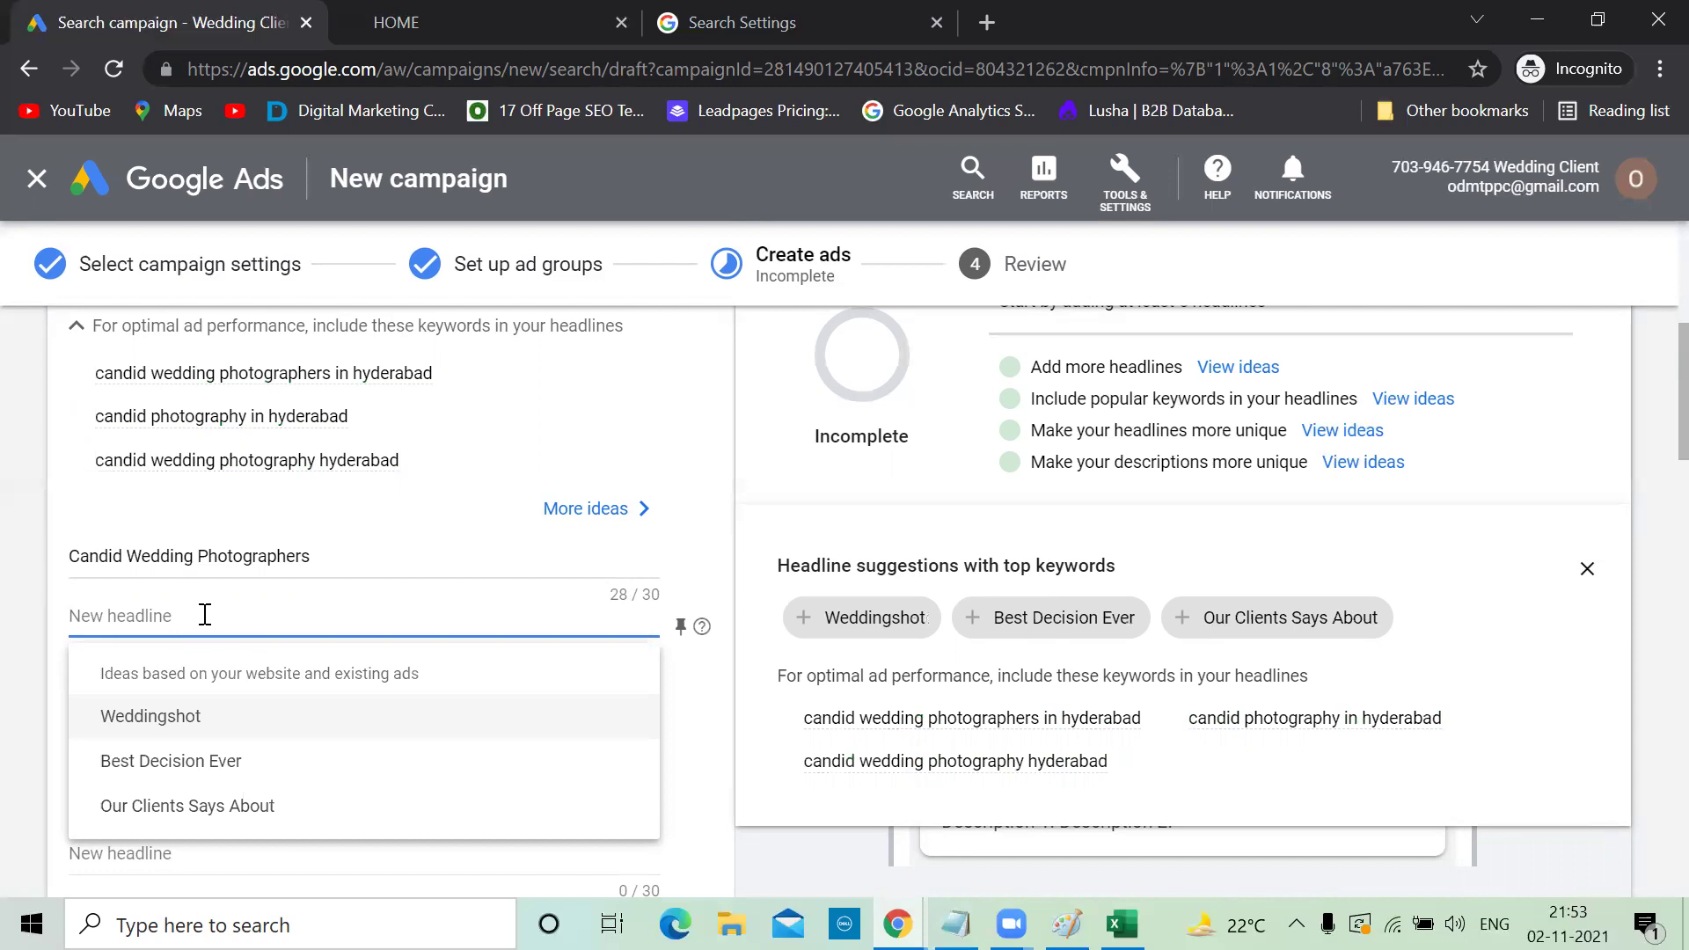
{"action": "type", "text": "Get Be"}
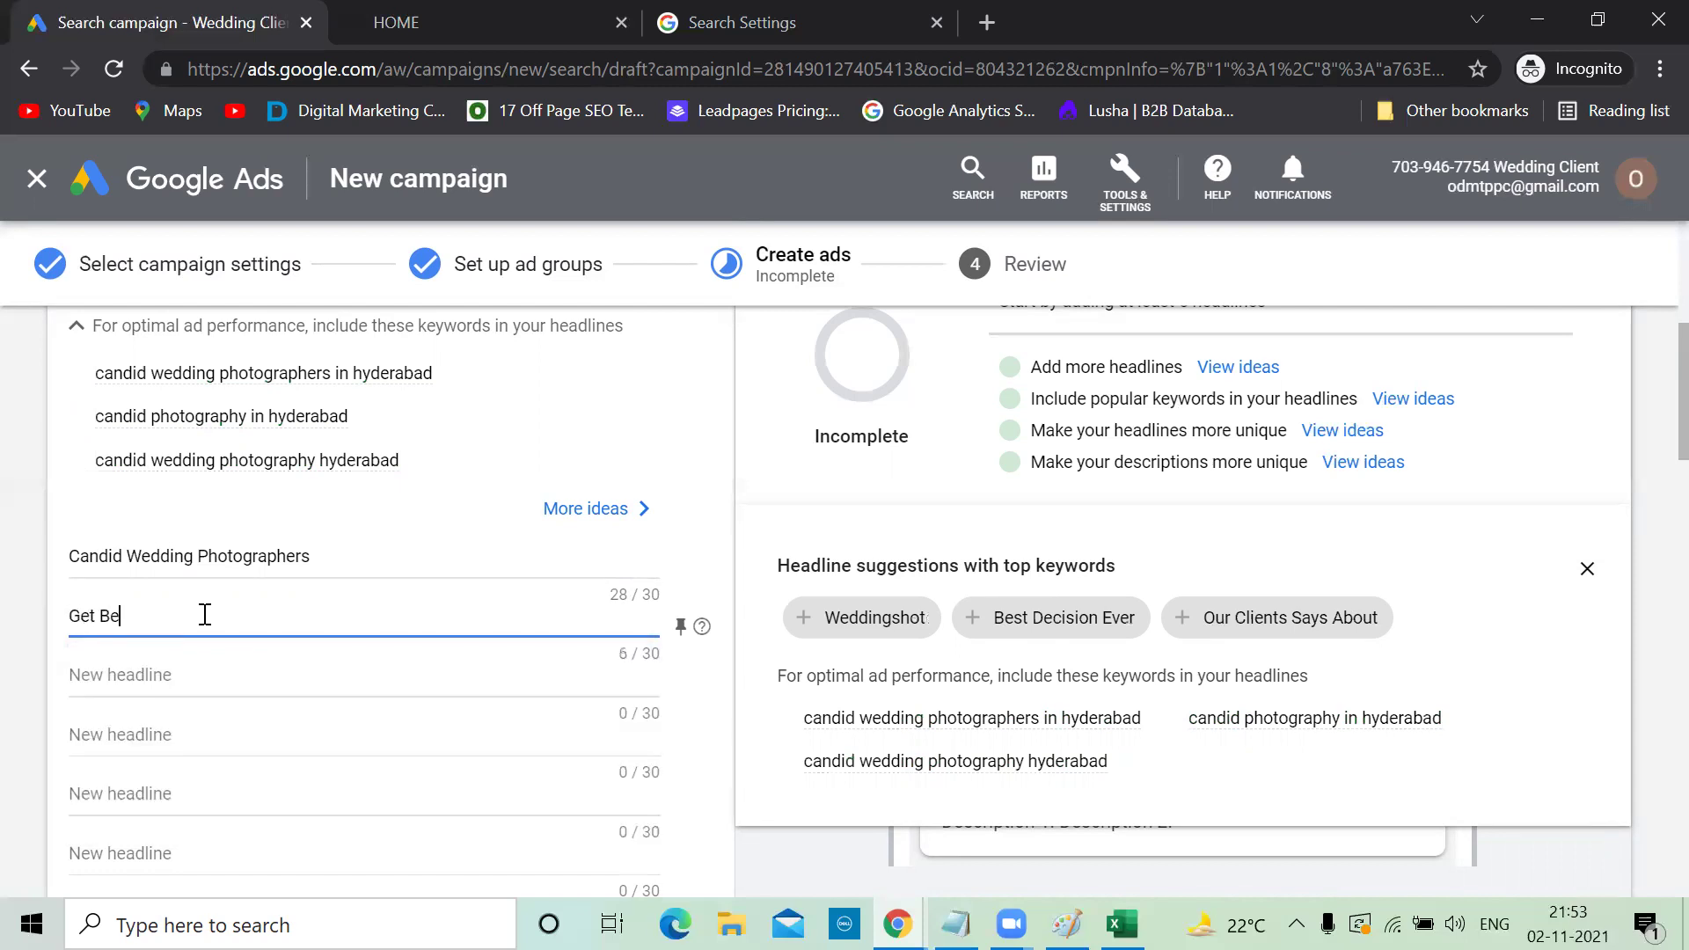
{"action": "type", "text": "st Photogra"}
{"action": "key", "text": "BackSpace"}
{"action": "key", "text": "BackSpace"}
{"action": "key", "text": "BackSpace"}
{"action": "key", "text": "BackSpace"}
{"action": "key", "text": "BackSpace"}
{"action": "key", "text": "BackSpace"}
{"action": "key", "text": "BackSpace"}
{"action": "key", "text": "BackSpace"}
{"action": "key", "text": "BackSpace"}
{"action": "key", "text": "BackSpace"}
{"action": "key", "text": "BackSpace"}
{"action": "key", "text": "BackSpace"}
{"action": "key", "text": "BackSpace"}
{"action": "key", "text": "BackSpace"}
{"action": "key", "text": "BackSpace"}
{"action": "key", "text": "BackSpace"}
{"action": "key", "text": "BackSpace"}
{"action": "type", "text": "Attractive Packages"}
{"action": "triple_click", "coordinate": [291, 555]}
{"action": "key", "text": "ctrl+c"}
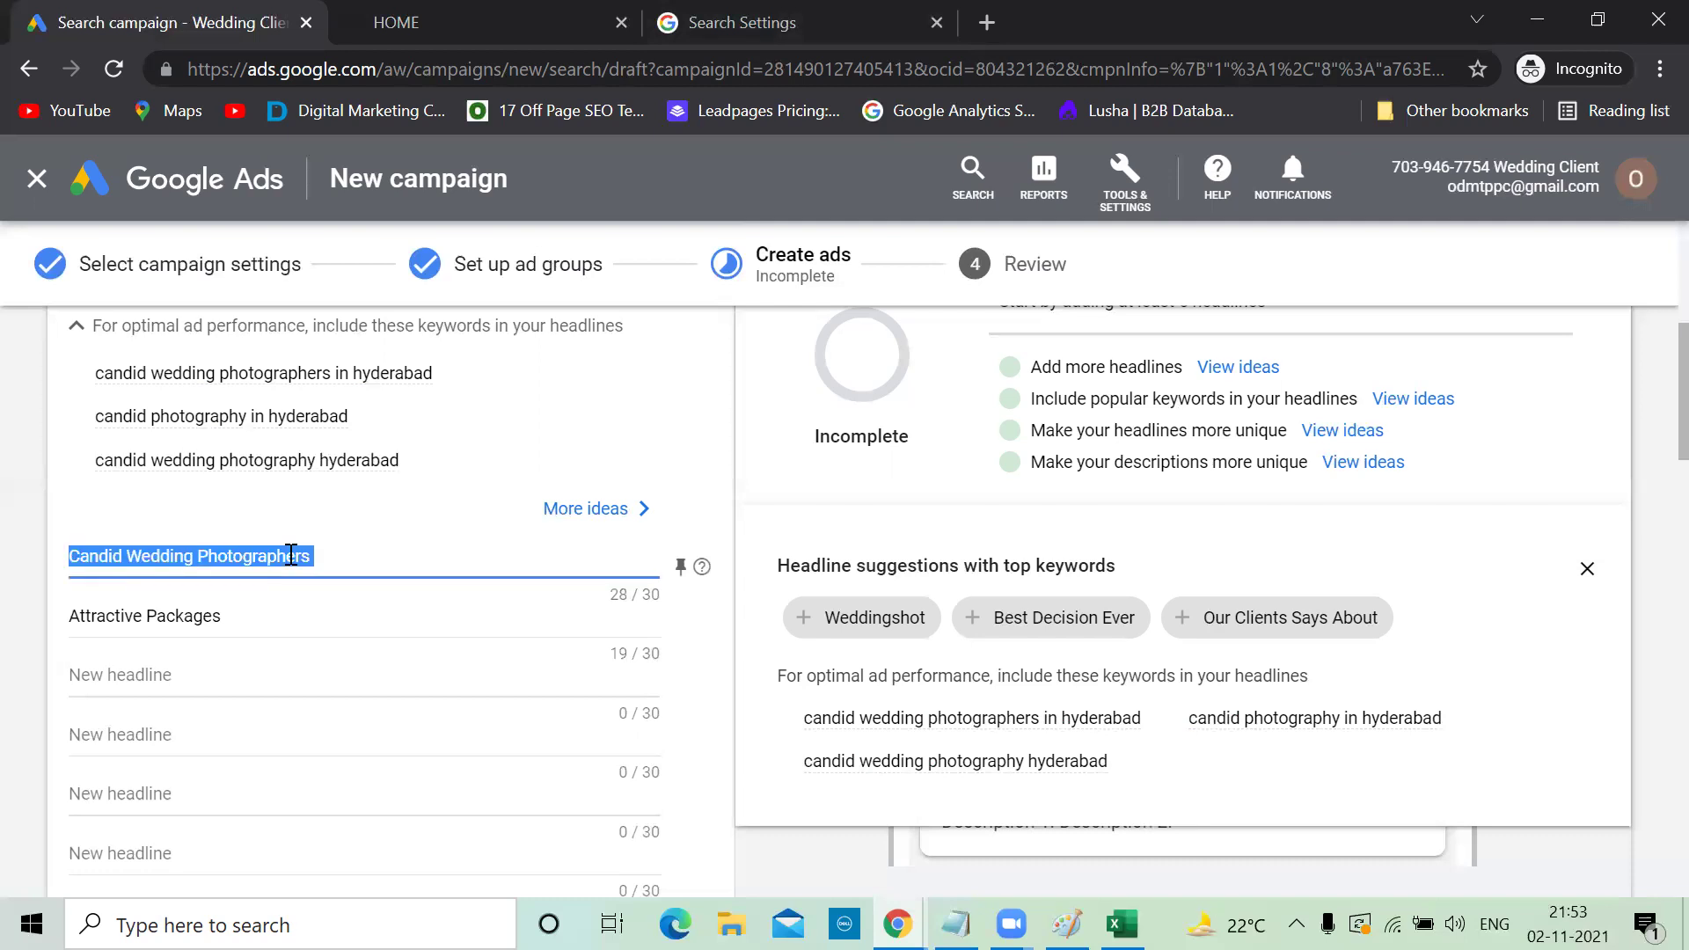
Search Google for 'Candid Wedding Photographers' by pasting it over the current query
{"action": "left_click", "coordinate": [750, 19]}
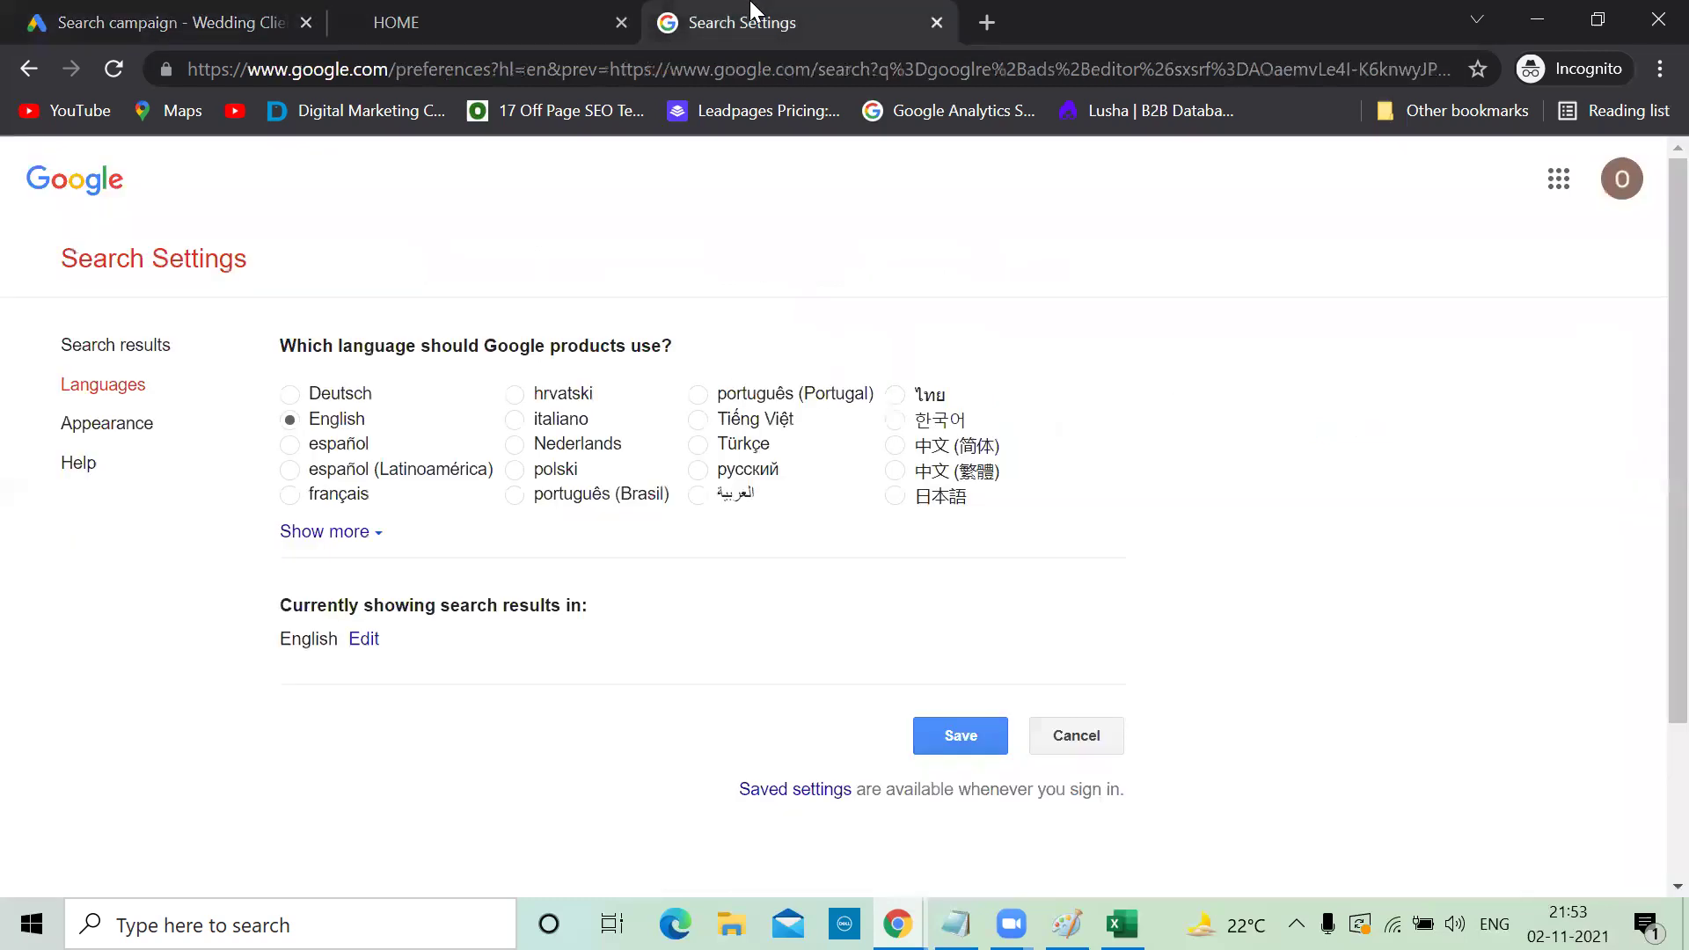
{"action": "mouse_move", "coordinate": [898, 924]}
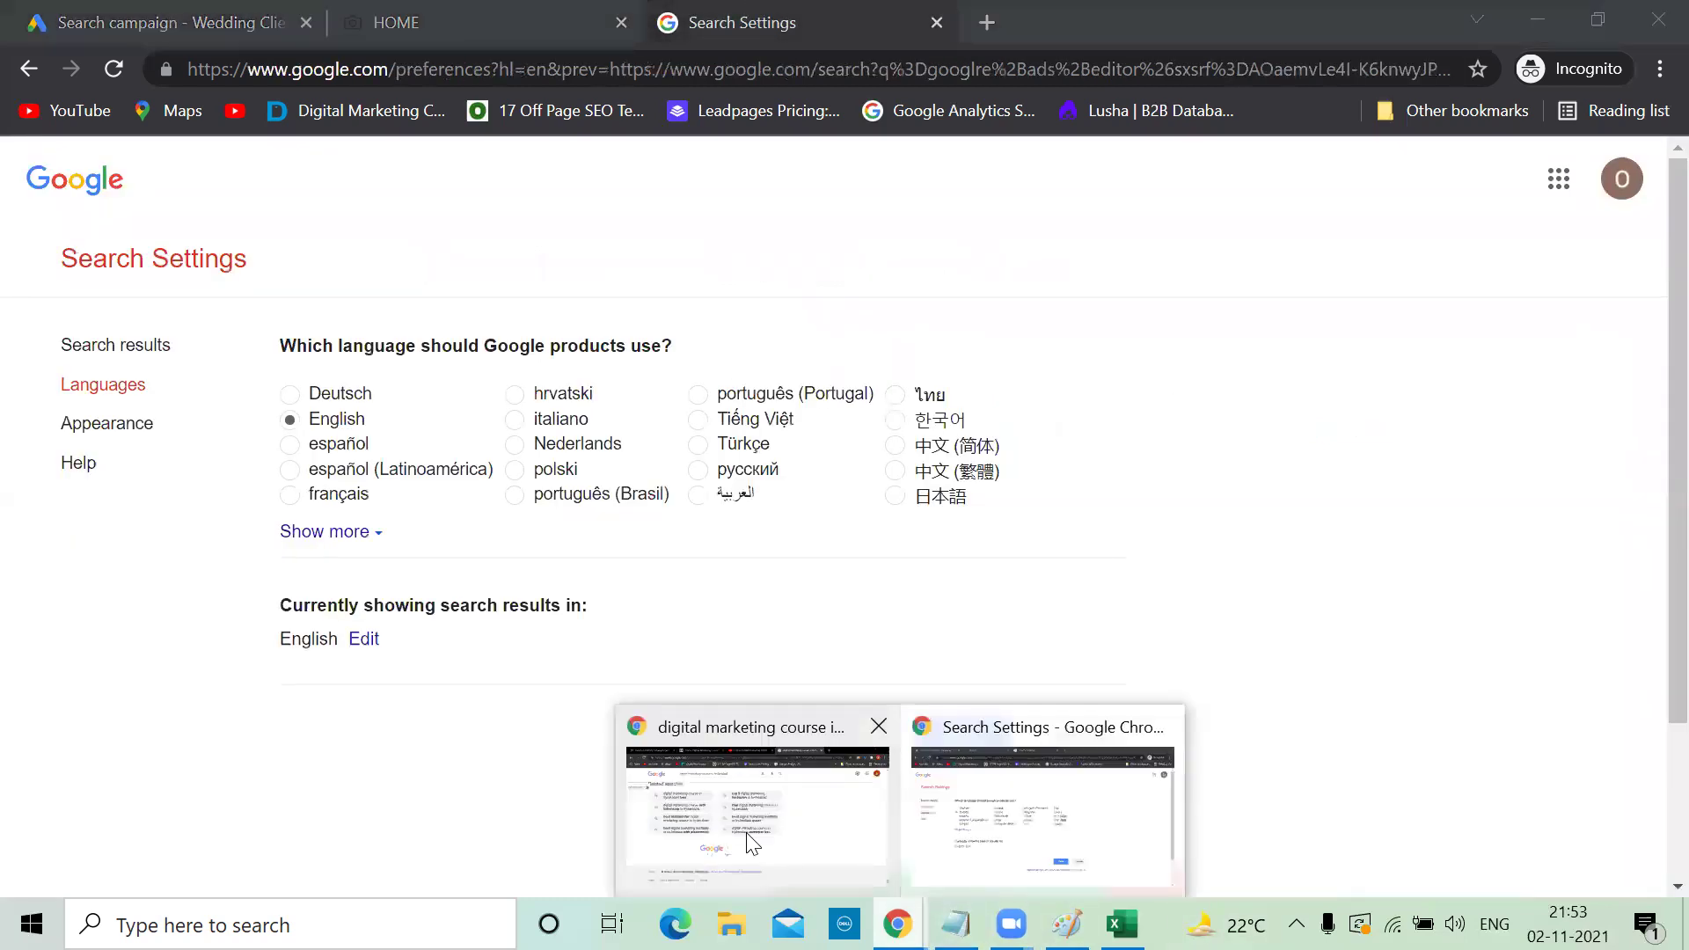
{"action": "left_click", "coordinate": [756, 805]}
{"action": "triple_click", "coordinate": [697, 172]}
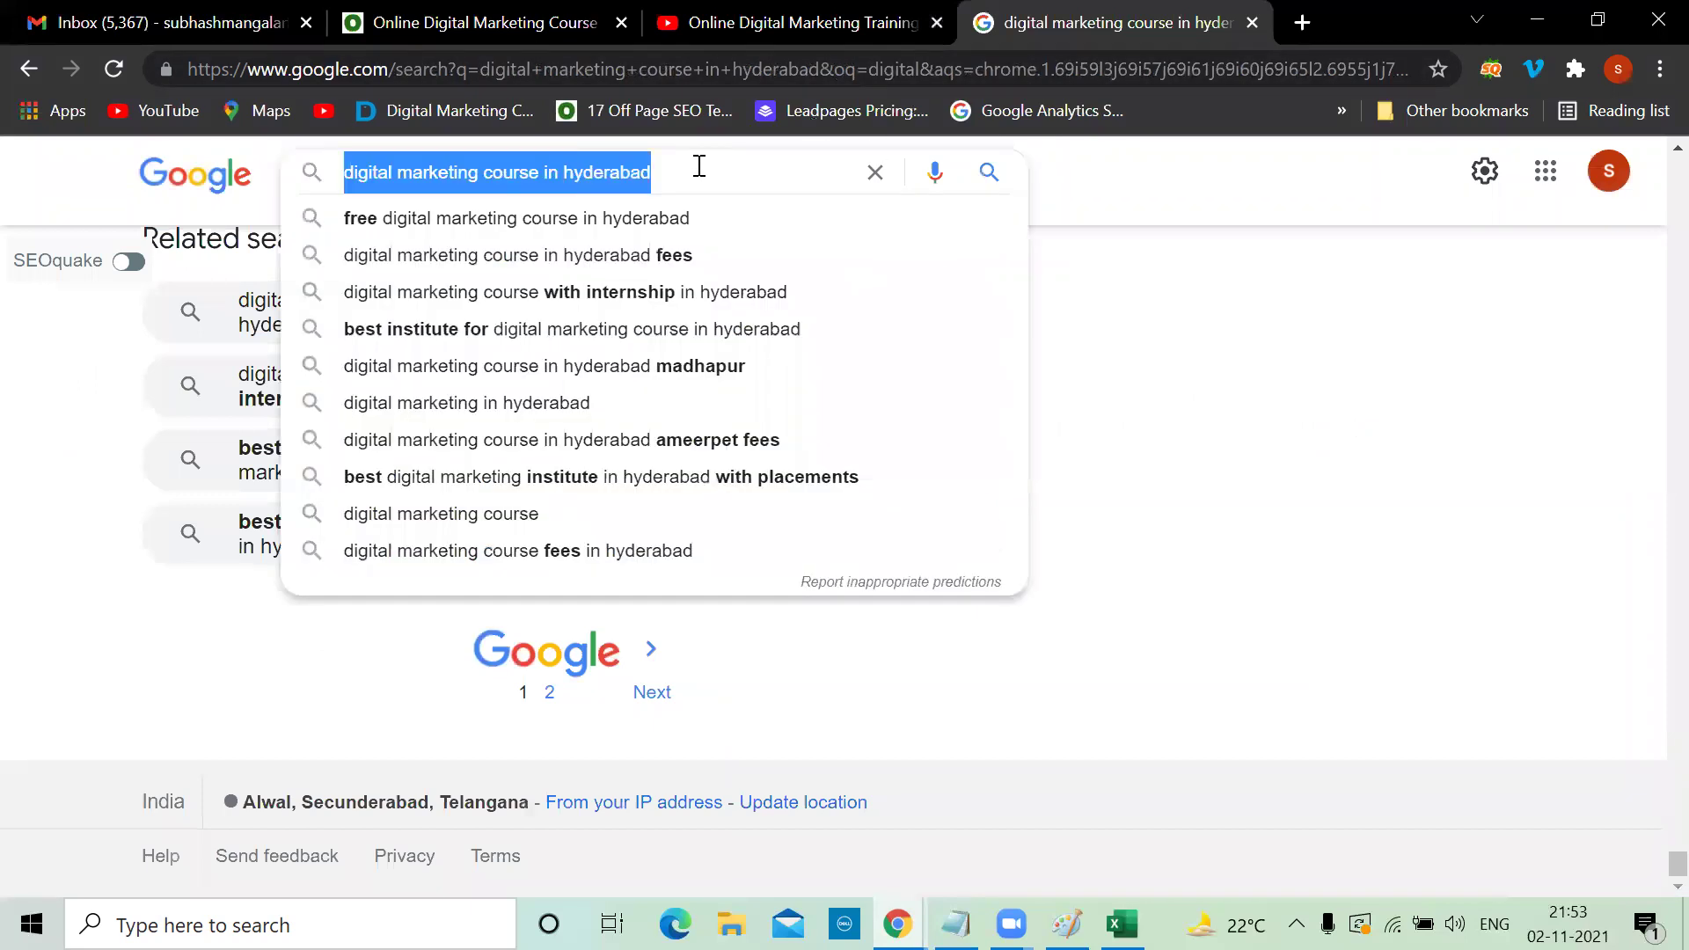
{"action": "key", "text": "ctrl+v"}
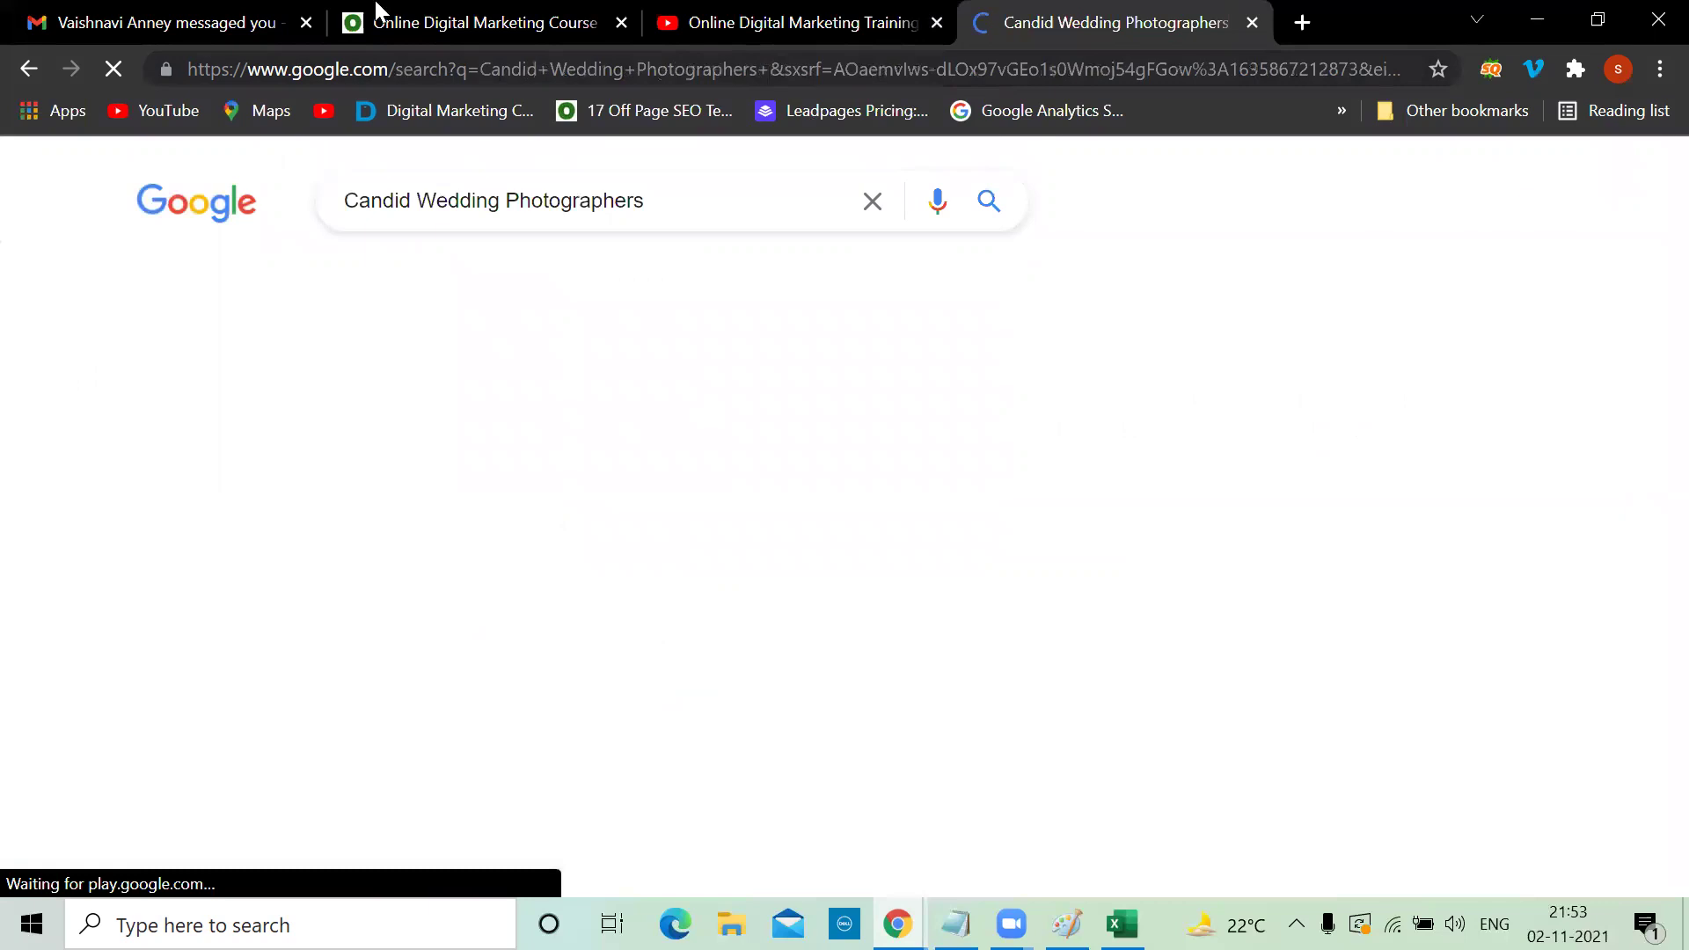
Set Google search results per page to 20 and save the preferences
{"action": "left_click", "coordinate": [306, 23]}
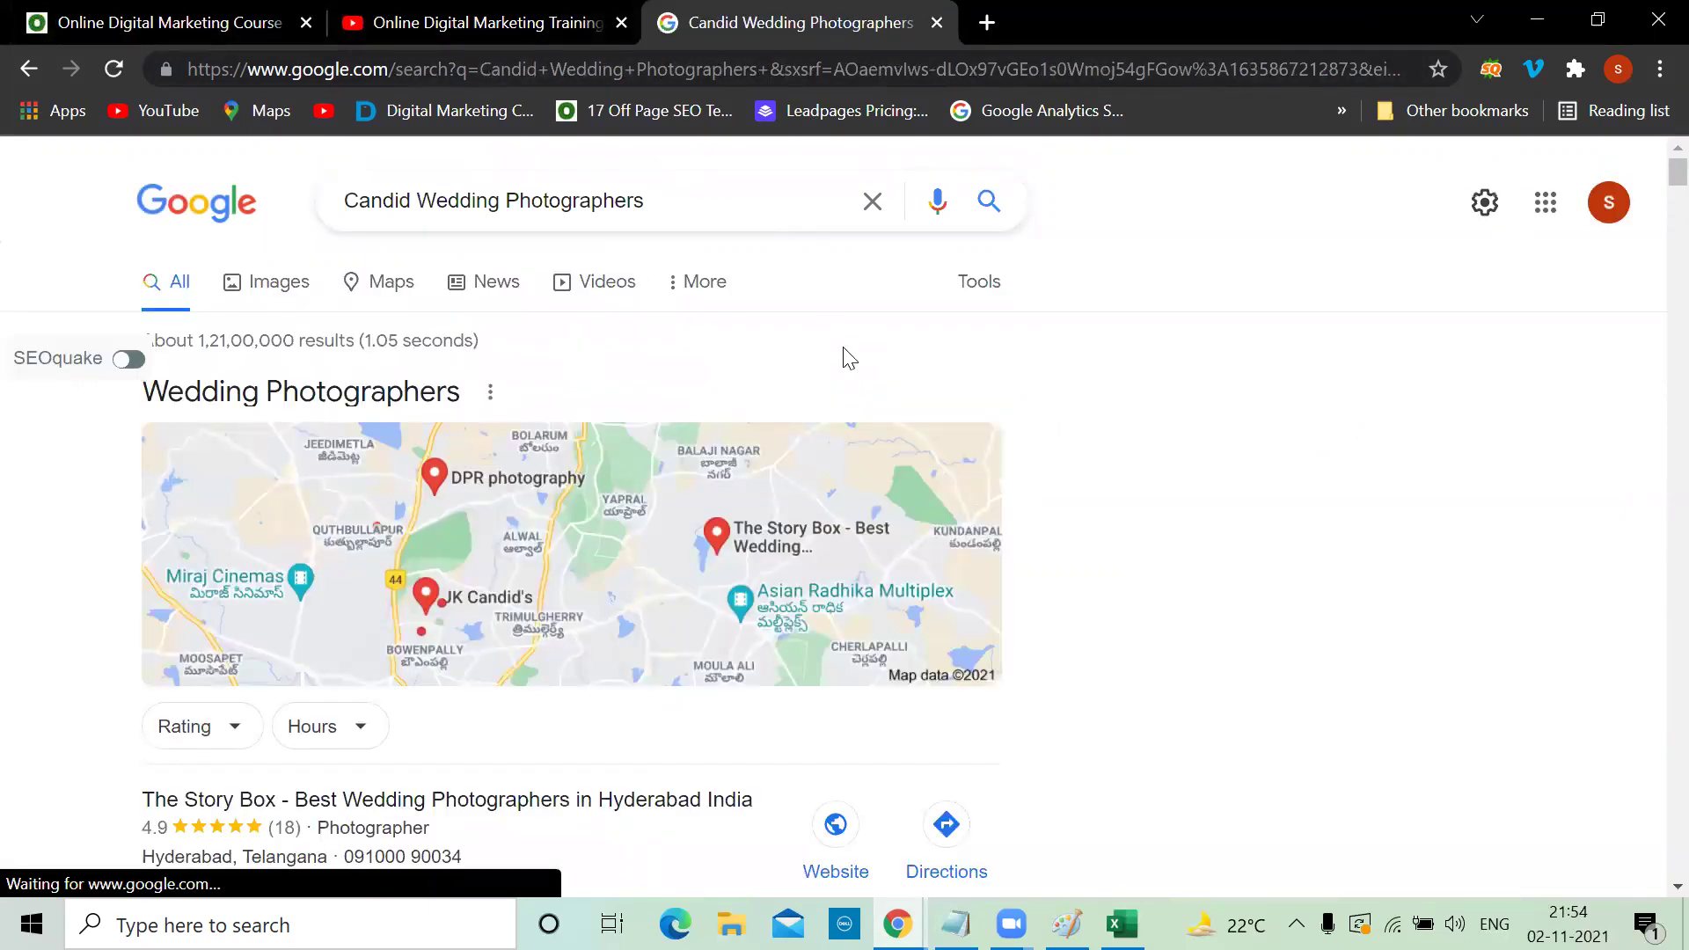
{"action": "left_click", "coordinate": [1487, 201]}
{"action": "left_click", "coordinate": [1299, 262]}
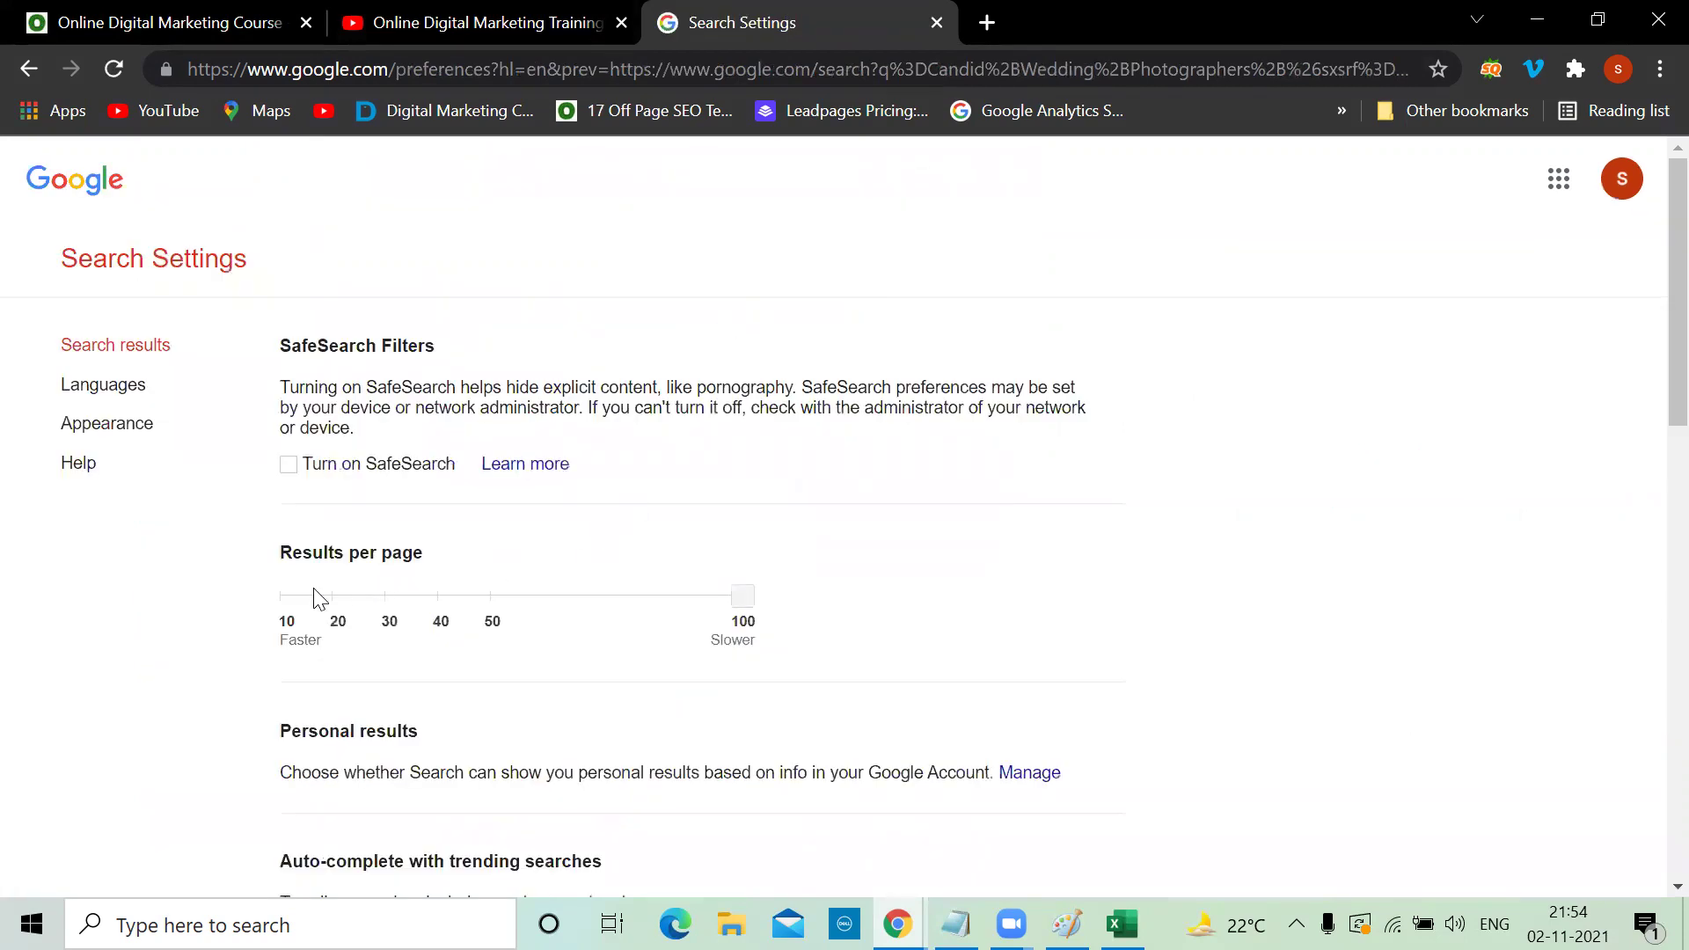
{"action": "left_click", "coordinate": [314, 596]}
{"action": "scroll", "coordinate": [822, 603], "scroll_direction": "down", "scroll_amount": 14}
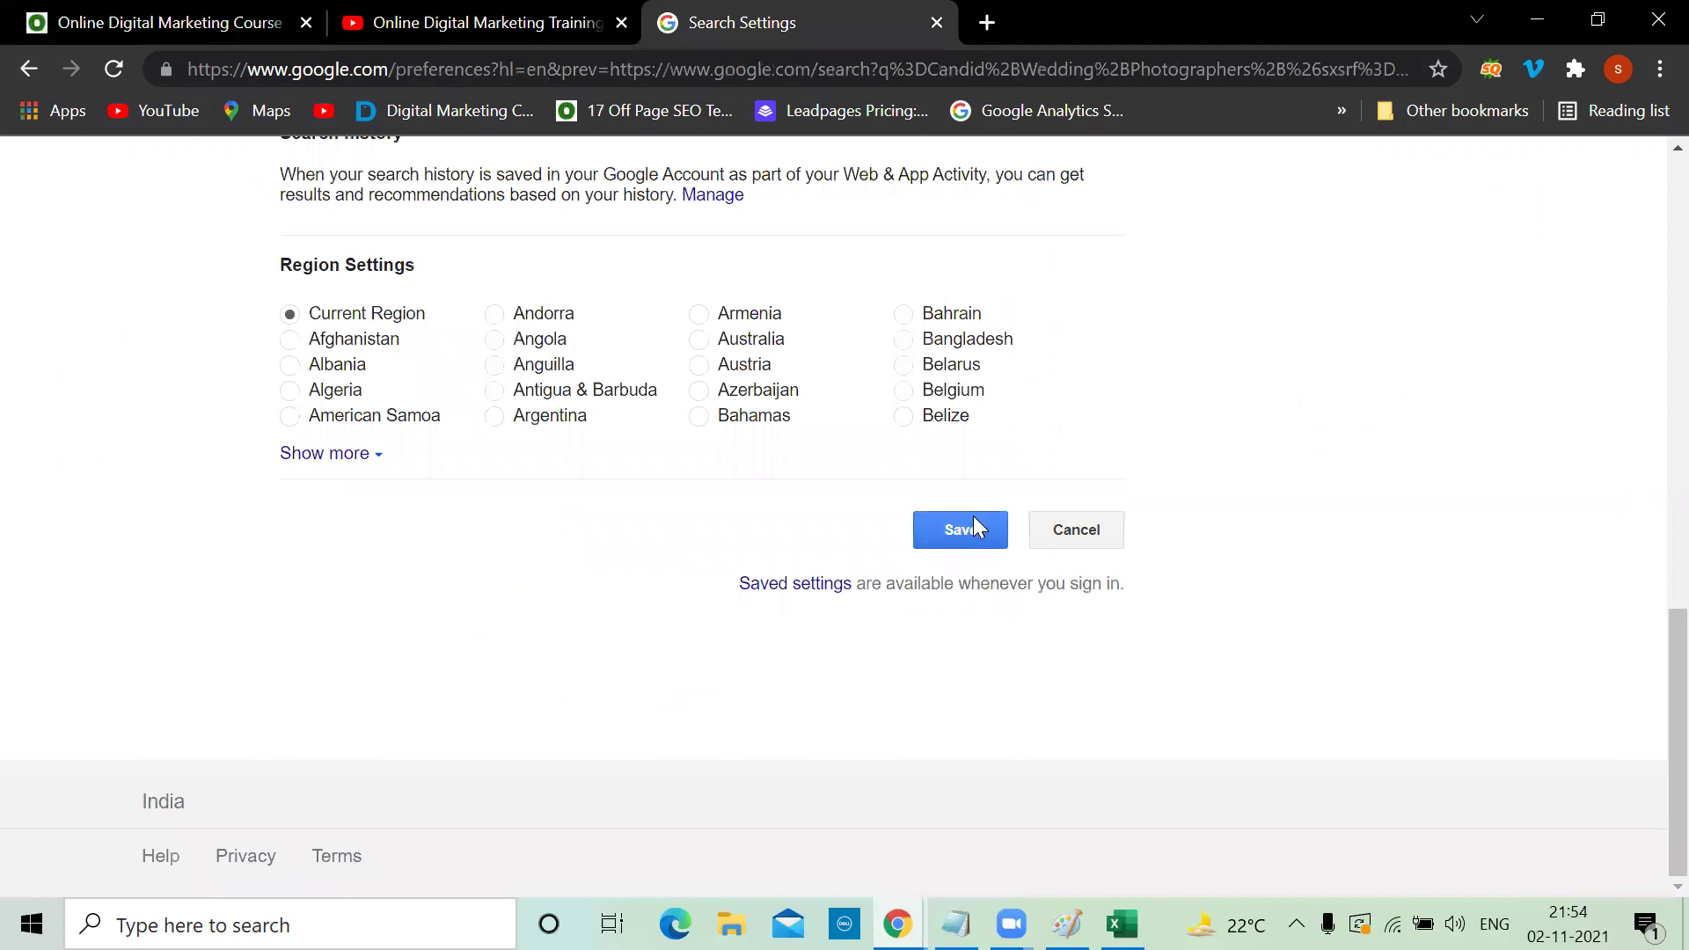
{"action": "left_click", "coordinate": [972, 532]}
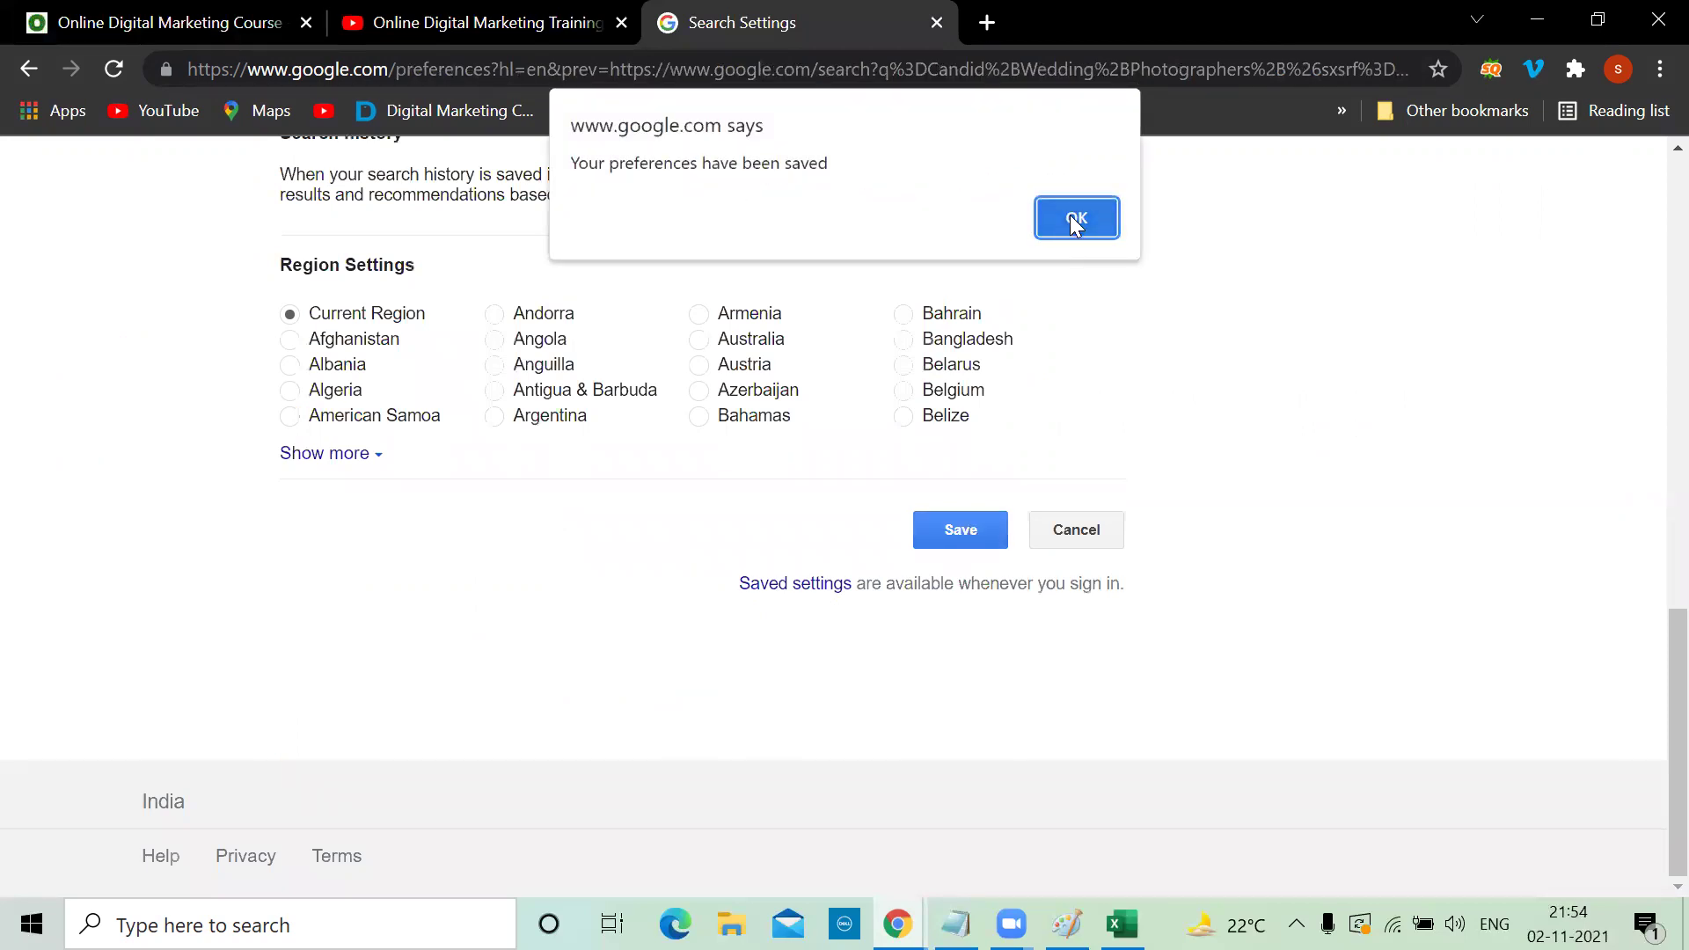
{"action": "left_click", "coordinate": [1072, 213]}
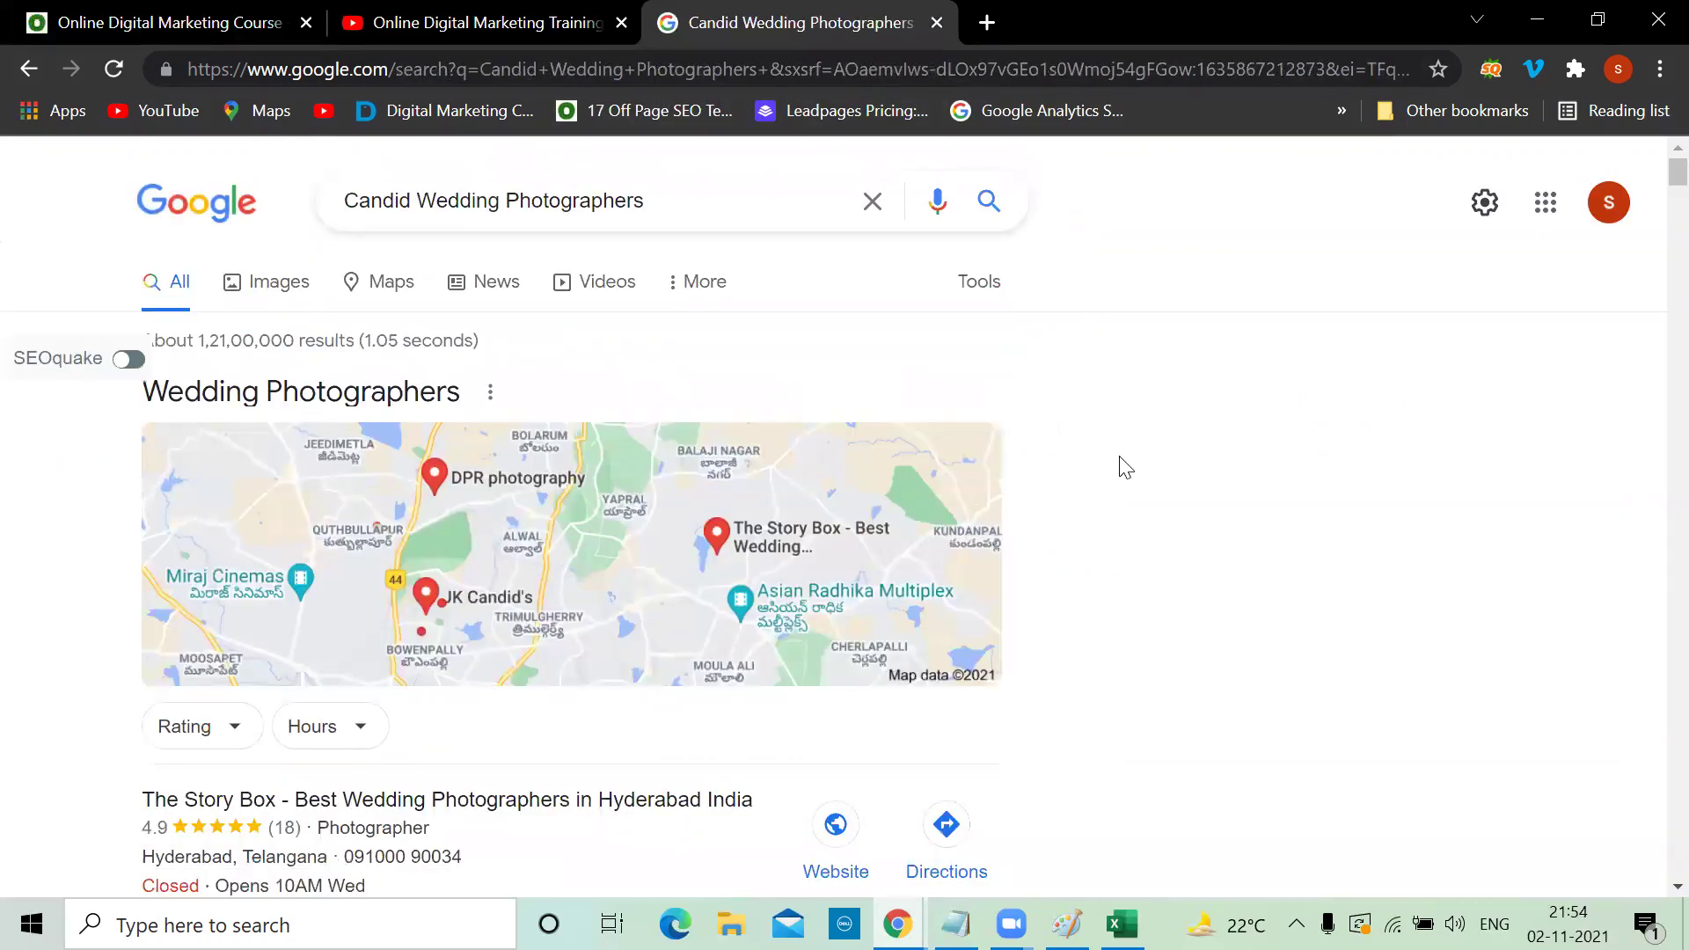
Reload the results, then drop 'Candid' and search for 'Wedding Photographers'
{"action": "scroll", "coordinate": [1121, 468], "scroll_direction": "down", "scroll_amount": 10}
{"action": "scroll", "coordinate": [1122, 467], "scroll_direction": "down", "scroll_amount": 10}
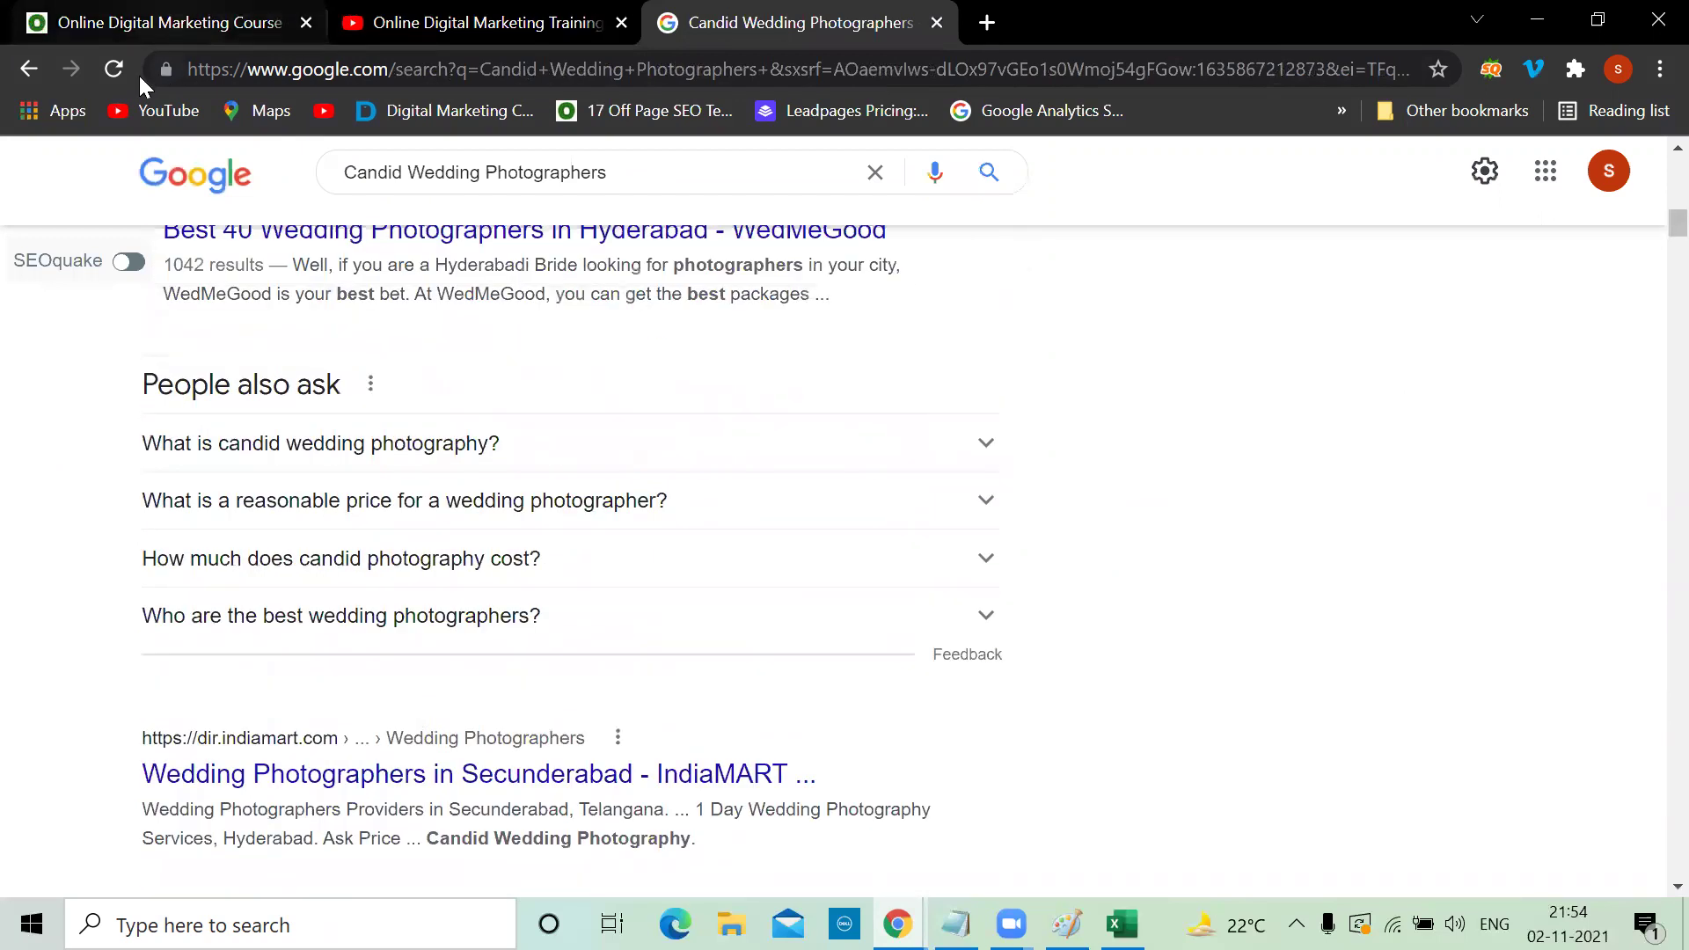
{"action": "left_click", "coordinate": [119, 78]}
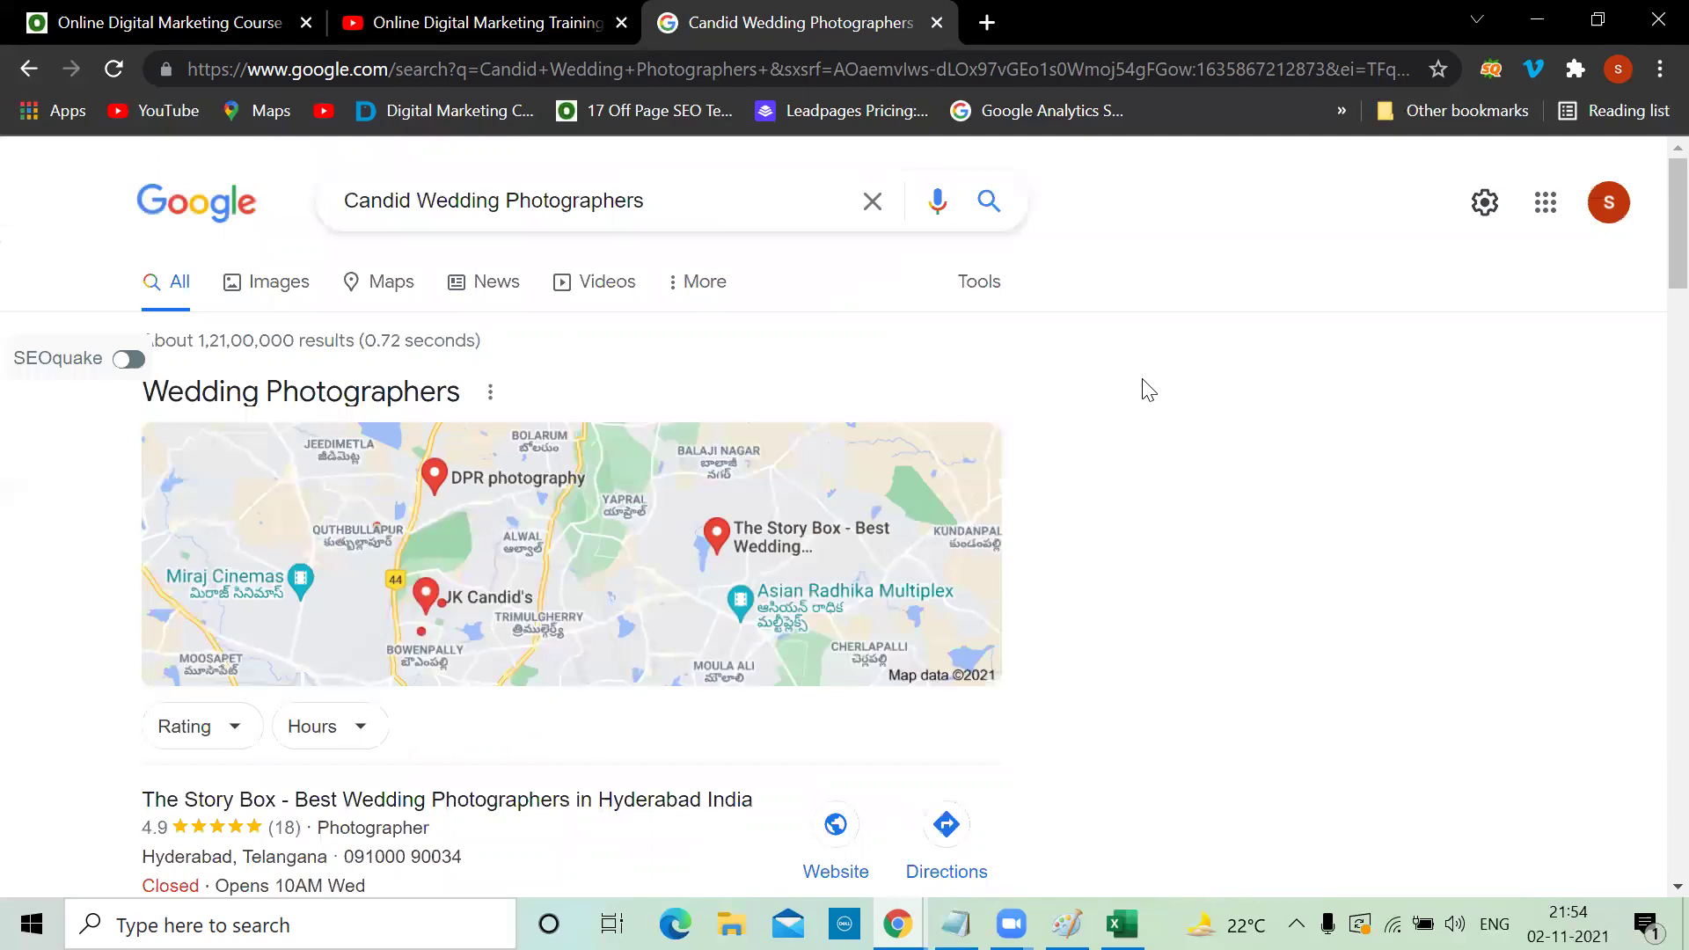
{"action": "scroll", "coordinate": [1148, 389], "scroll_direction": "down", "scroll_amount": 15}
{"action": "scroll", "coordinate": [1148, 390], "scroll_direction": "down", "scroll_amount": 4}
{"action": "scroll", "coordinate": [1148, 389], "scroll_direction": "up", "scroll_amount": 8}
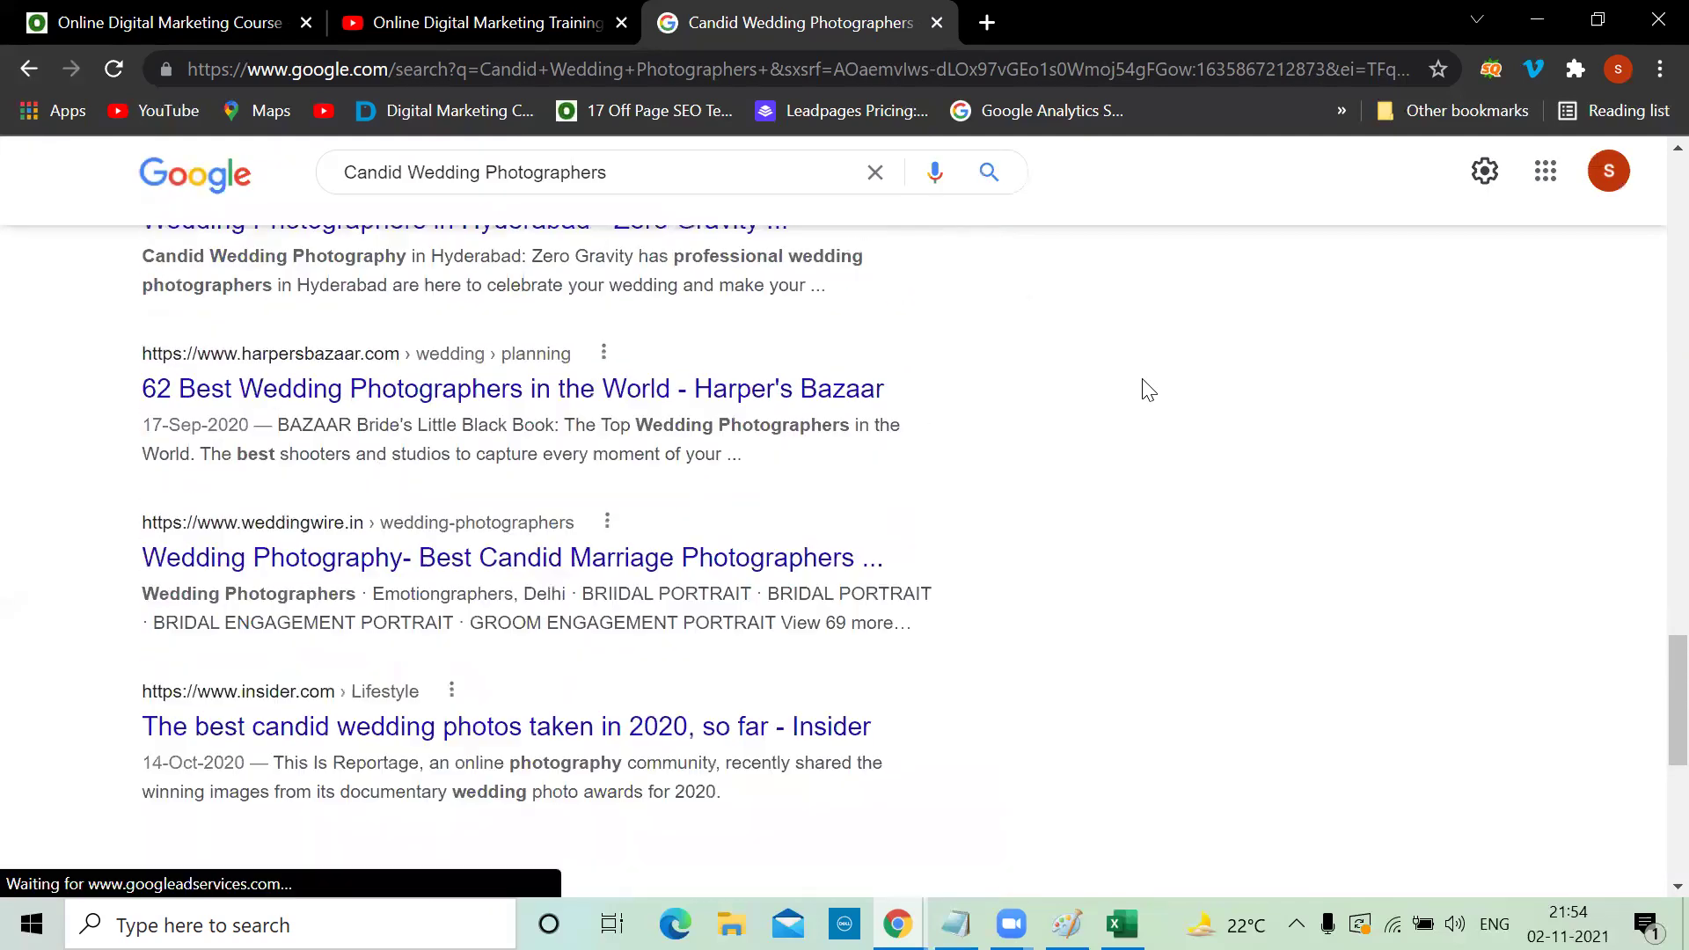
{"action": "scroll", "coordinate": [1148, 390], "scroll_direction": "up", "scroll_amount": 5}
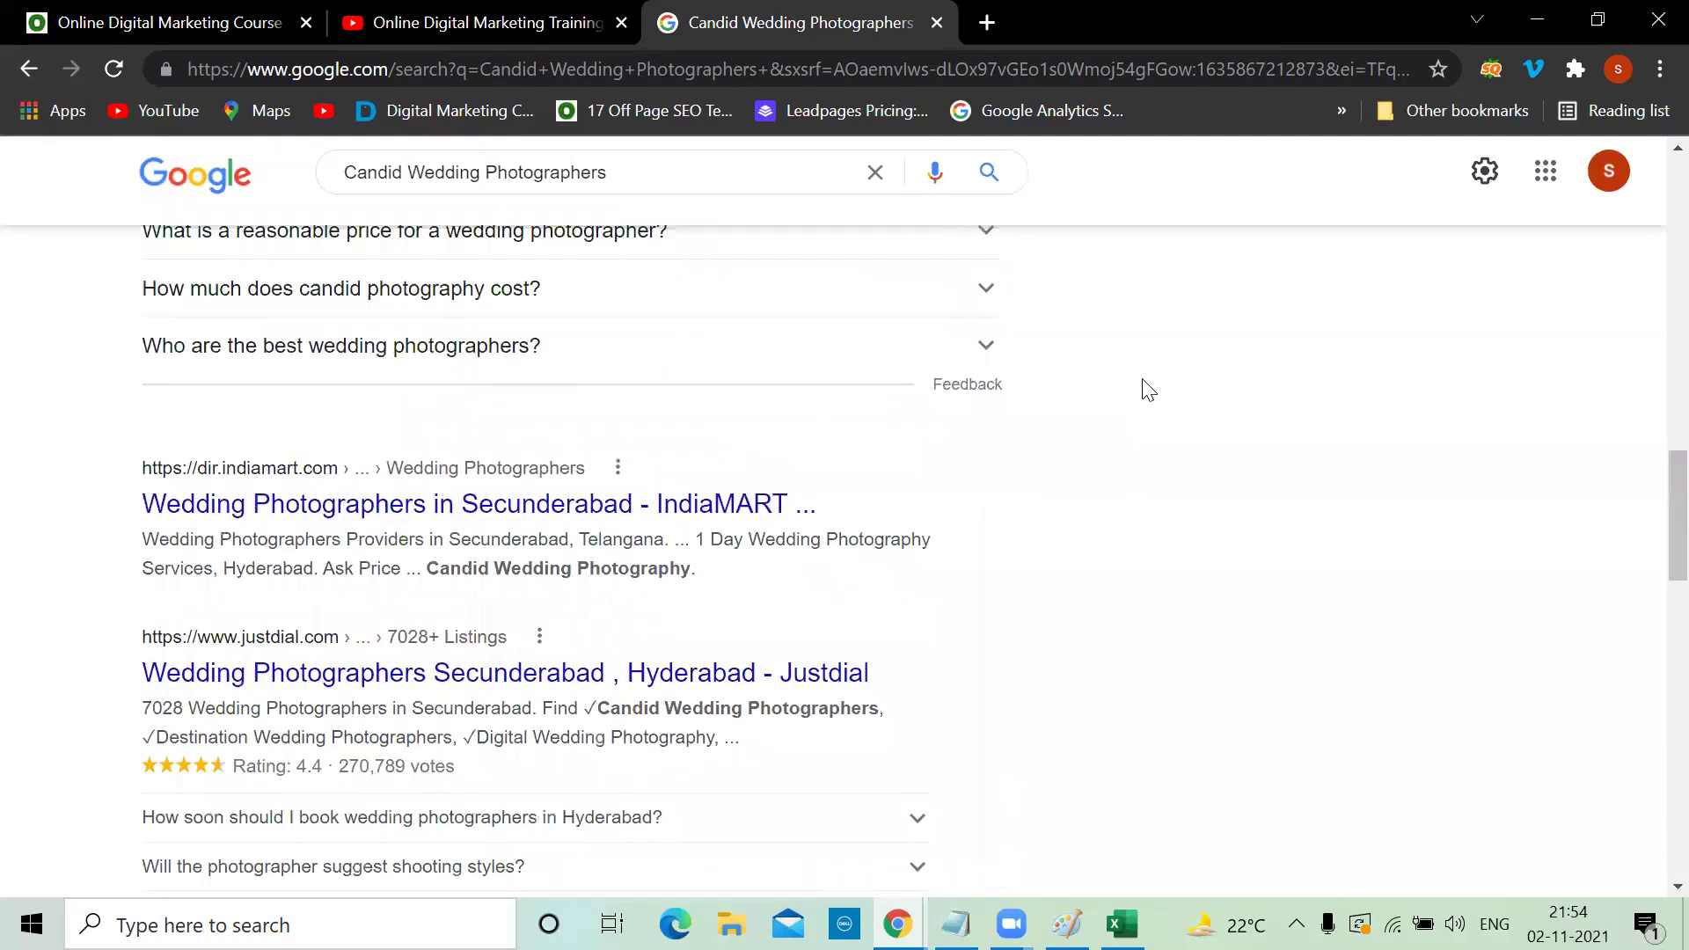
{"action": "left_click", "coordinate": [410, 173]}
{"action": "key", "text": "BackSpace"}
{"action": "key", "text": "BackSpace"}
{"action": "key", "text": "BackSpace"}
{"action": "key", "text": "BackSpace"}
{"action": "key", "text": "BackSpace"}
{"action": "key", "text": "BackSpace"}
{"action": "key", "text": "BackSpace"}
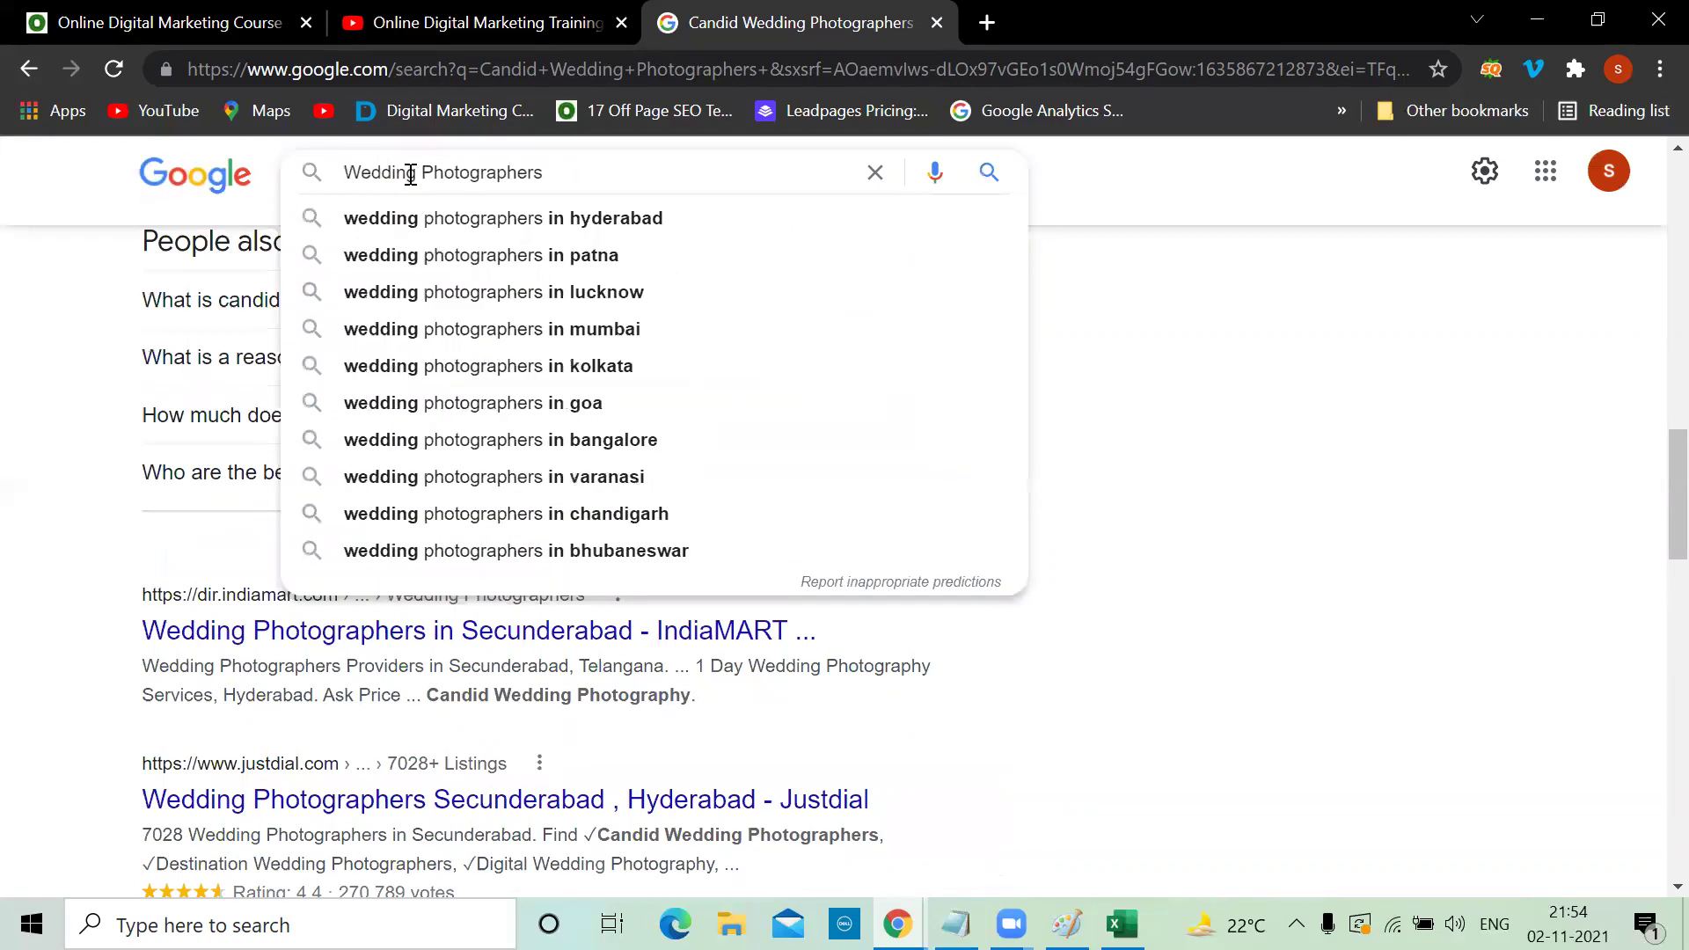
{"action": "key", "text": "Return"}
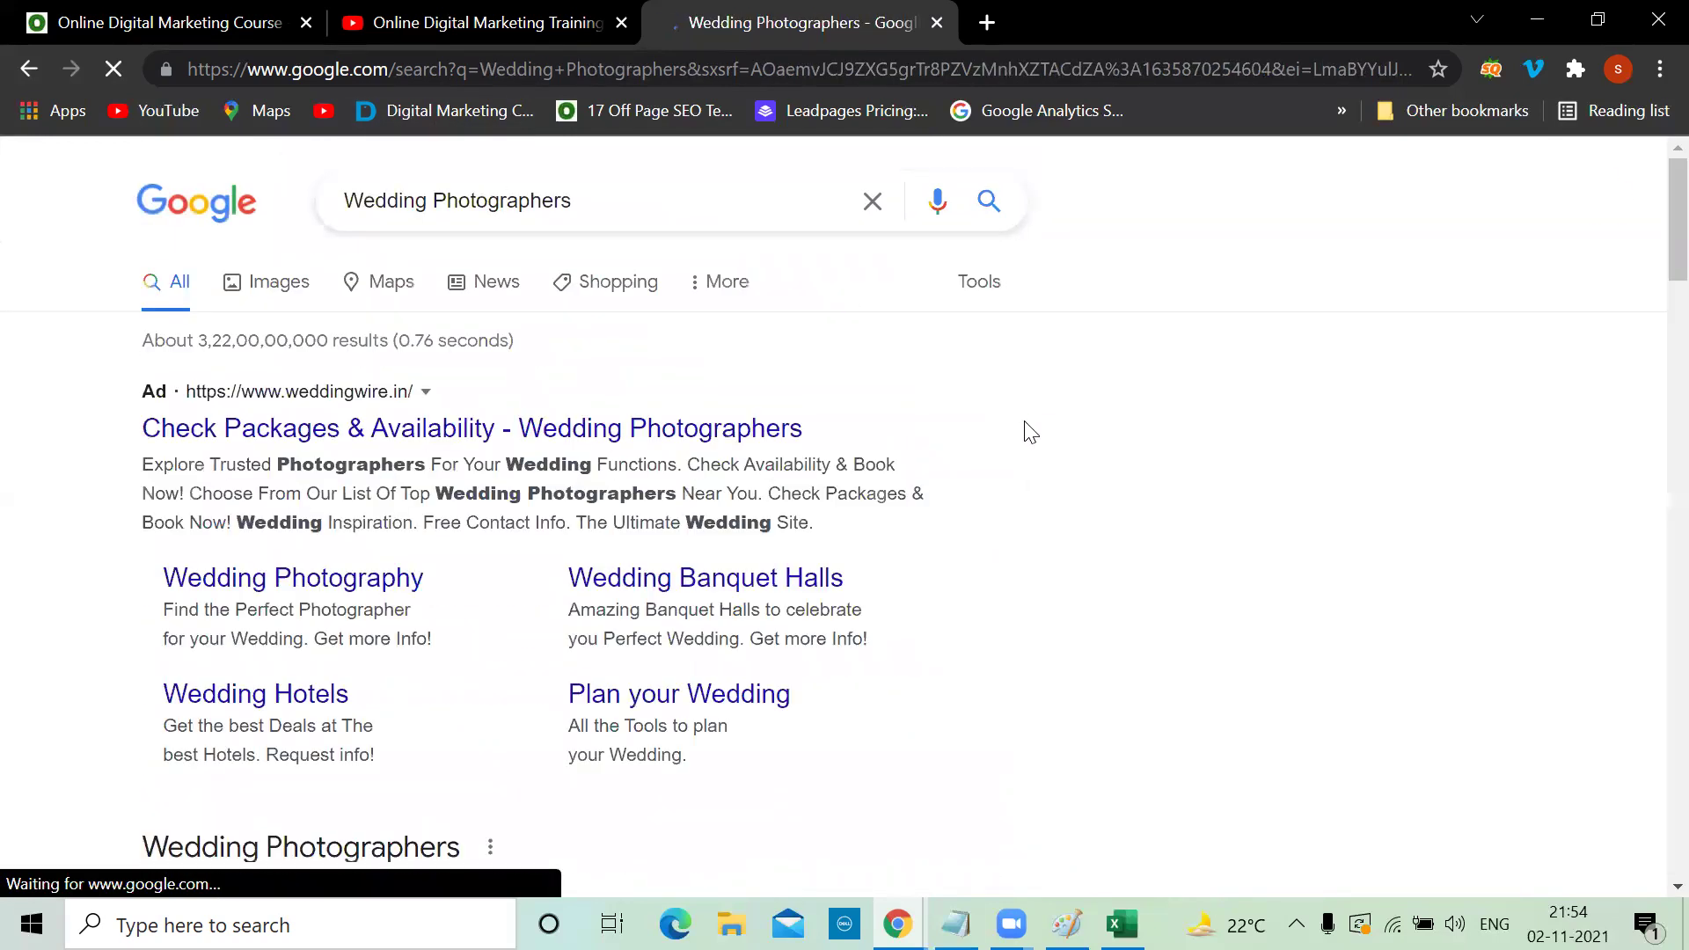
Search for 'Wedding Photographers hyderabad', review the competitor ads, and return to the incognito window
{"action": "scroll", "coordinate": [1031, 434], "scroll_direction": "down", "scroll_amount": 1}
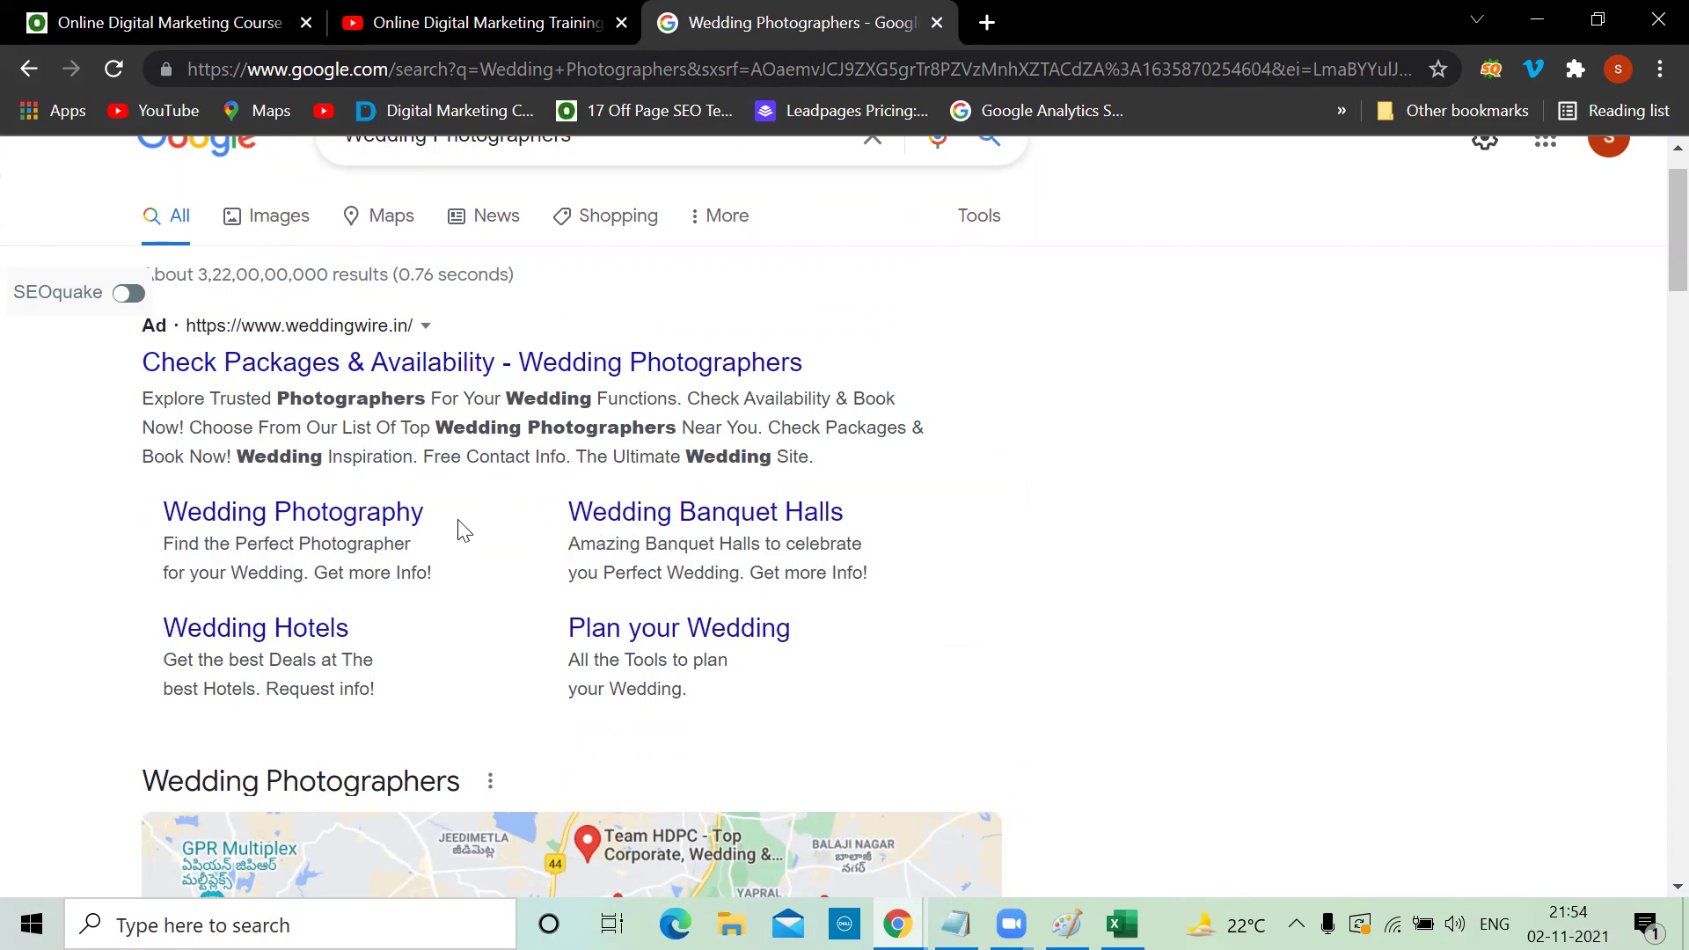
{"action": "left_click_drag", "start_coordinate": [1650, 211], "coordinate": [1652, 366]}
{"action": "left_click", "coordinate": [664, 182]}
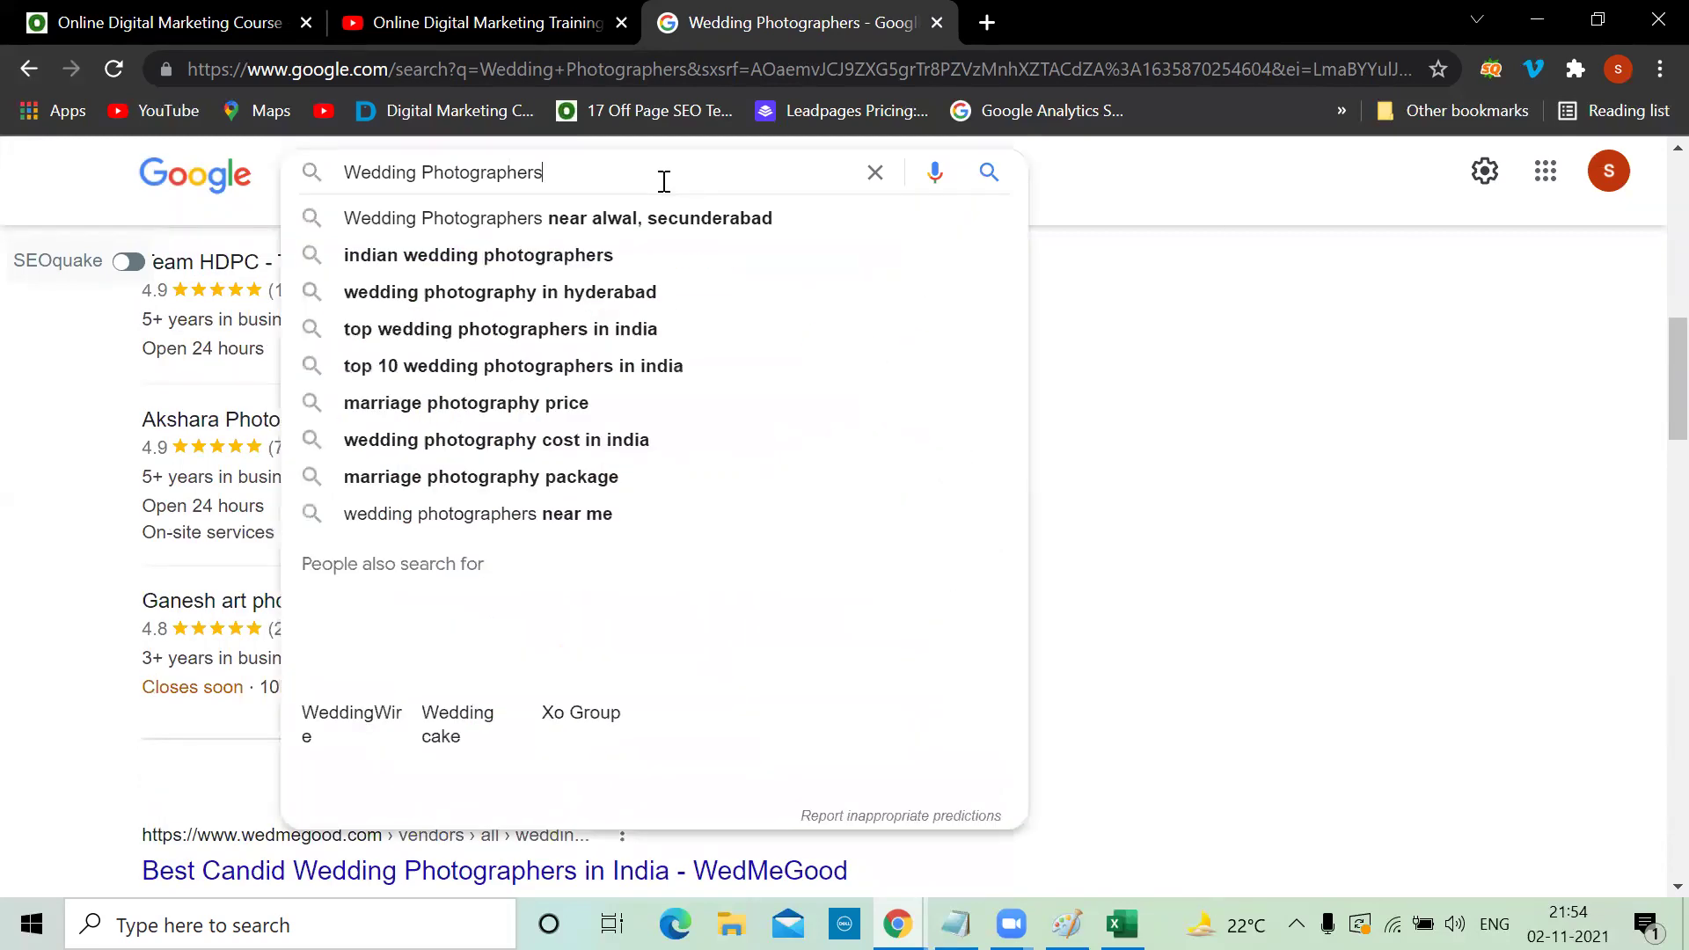
{"action": "type", "text": "hyderabad"}
{"action": "key", "text": "Return"}
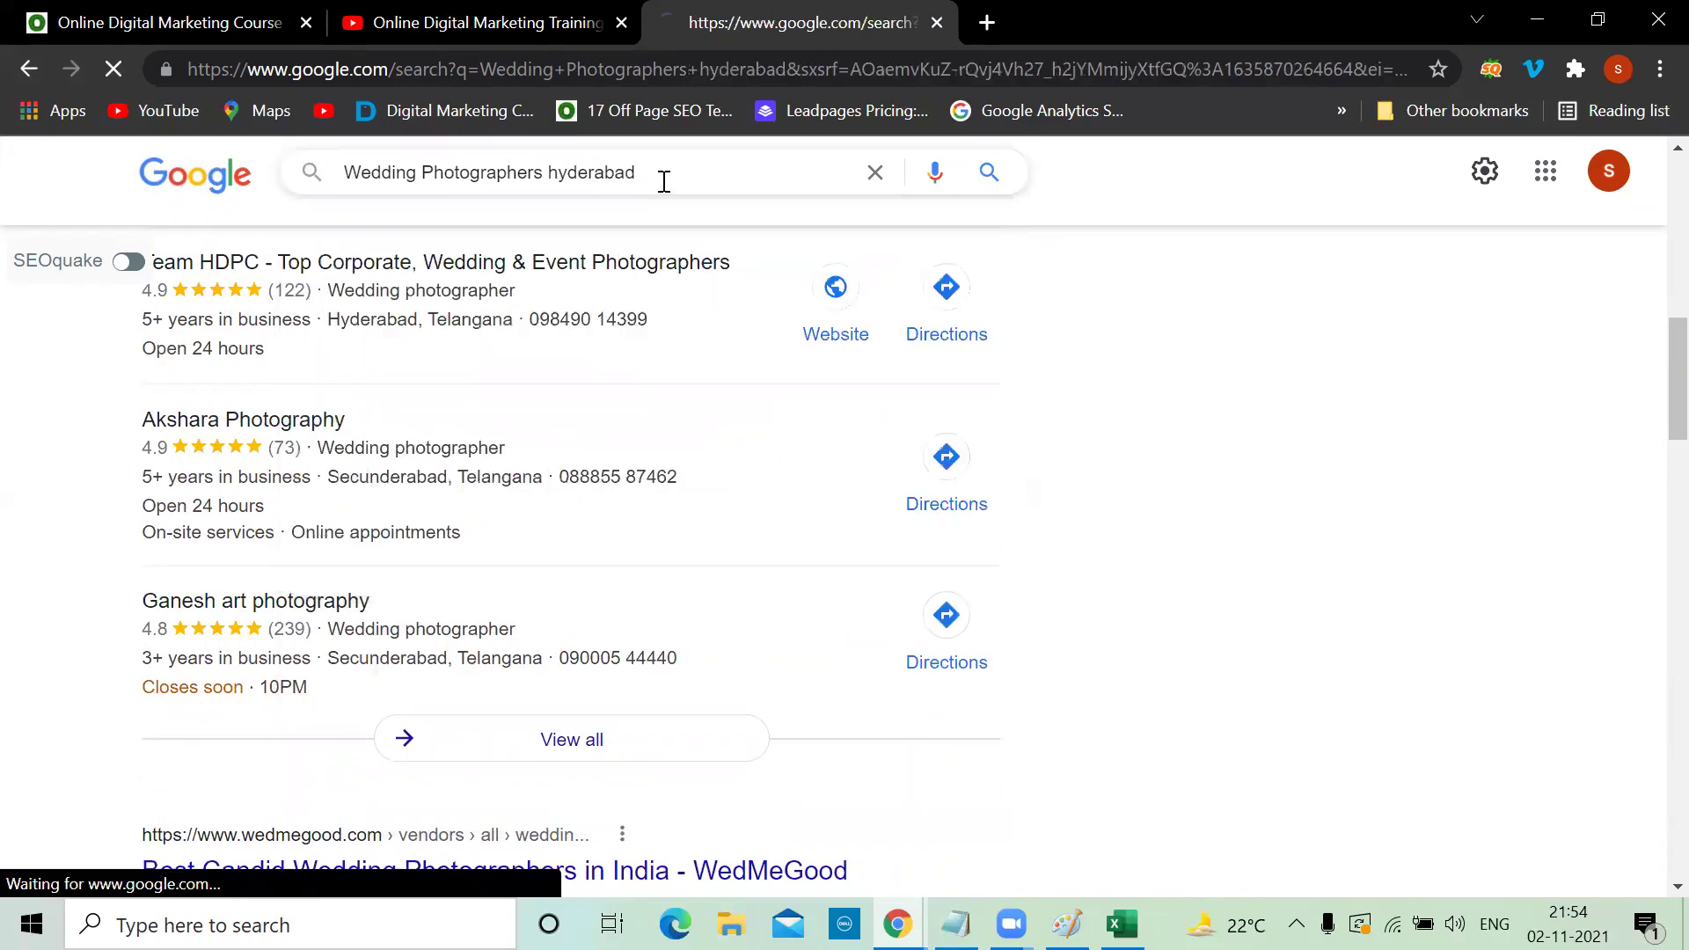
{"action": "scroll", "coordinate": [1314, 495], "scroll_direction": "down", "scroll_amount": 2}
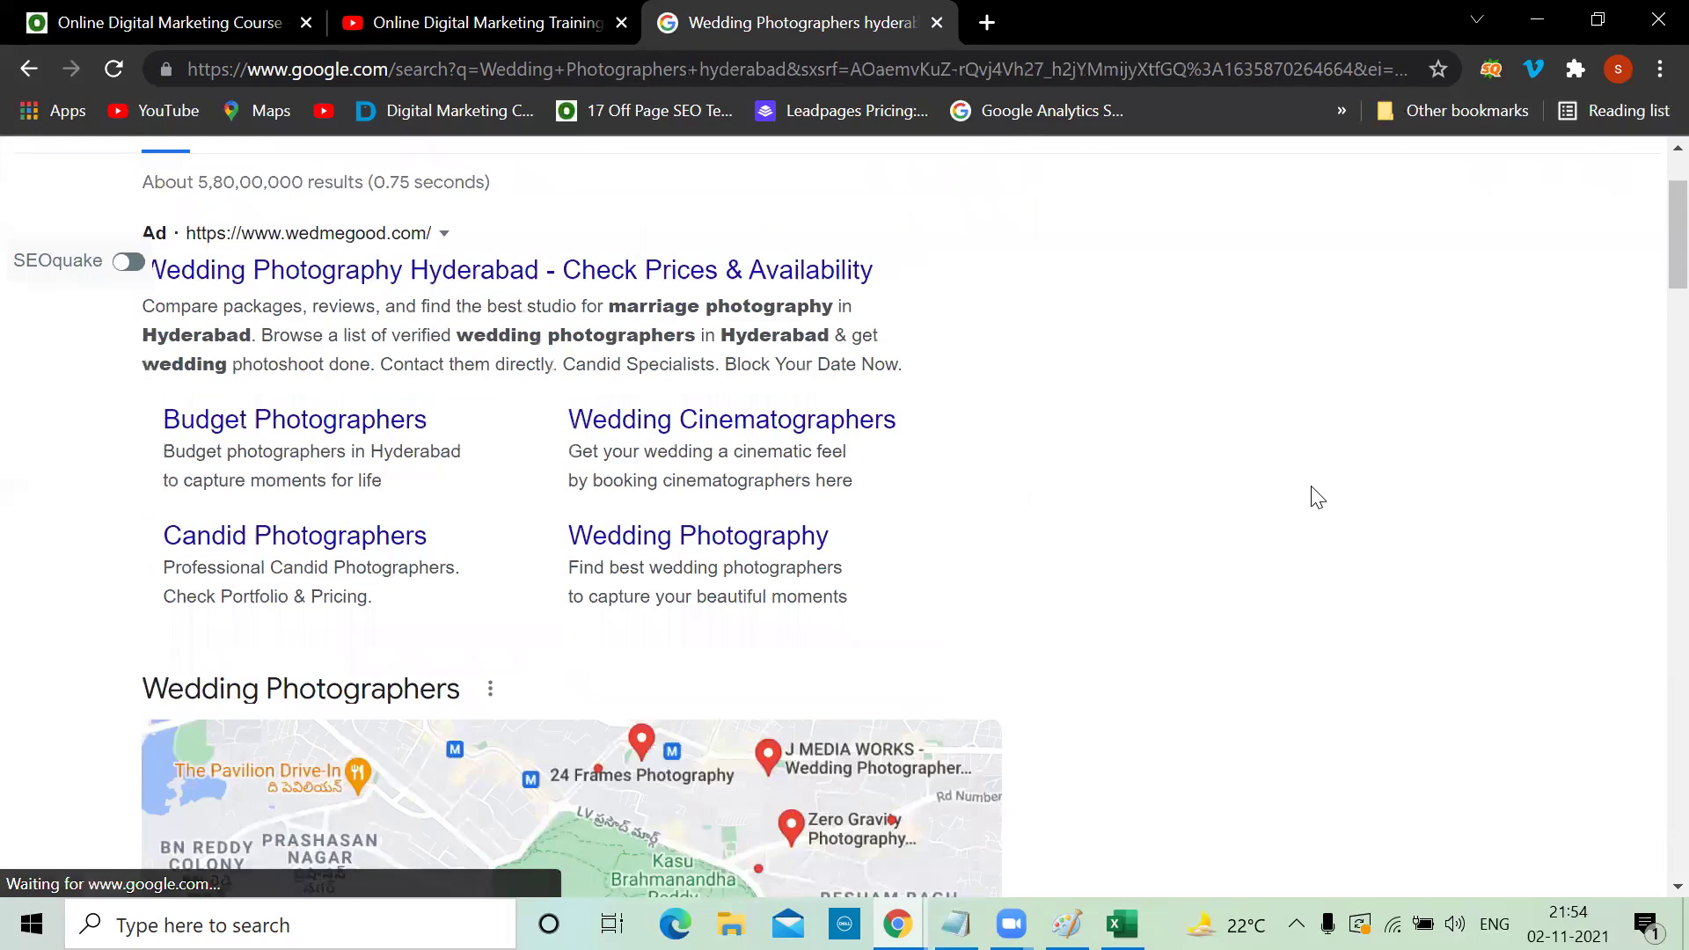
{"action": "scroll", "coordinate": [1314, 496], "scroll_direction": "down", "scroll_amount": 20}
{"action": "scroll", "coordinate": [1313, 495], "scroll_direction": "up", "scroll_amount": 5}
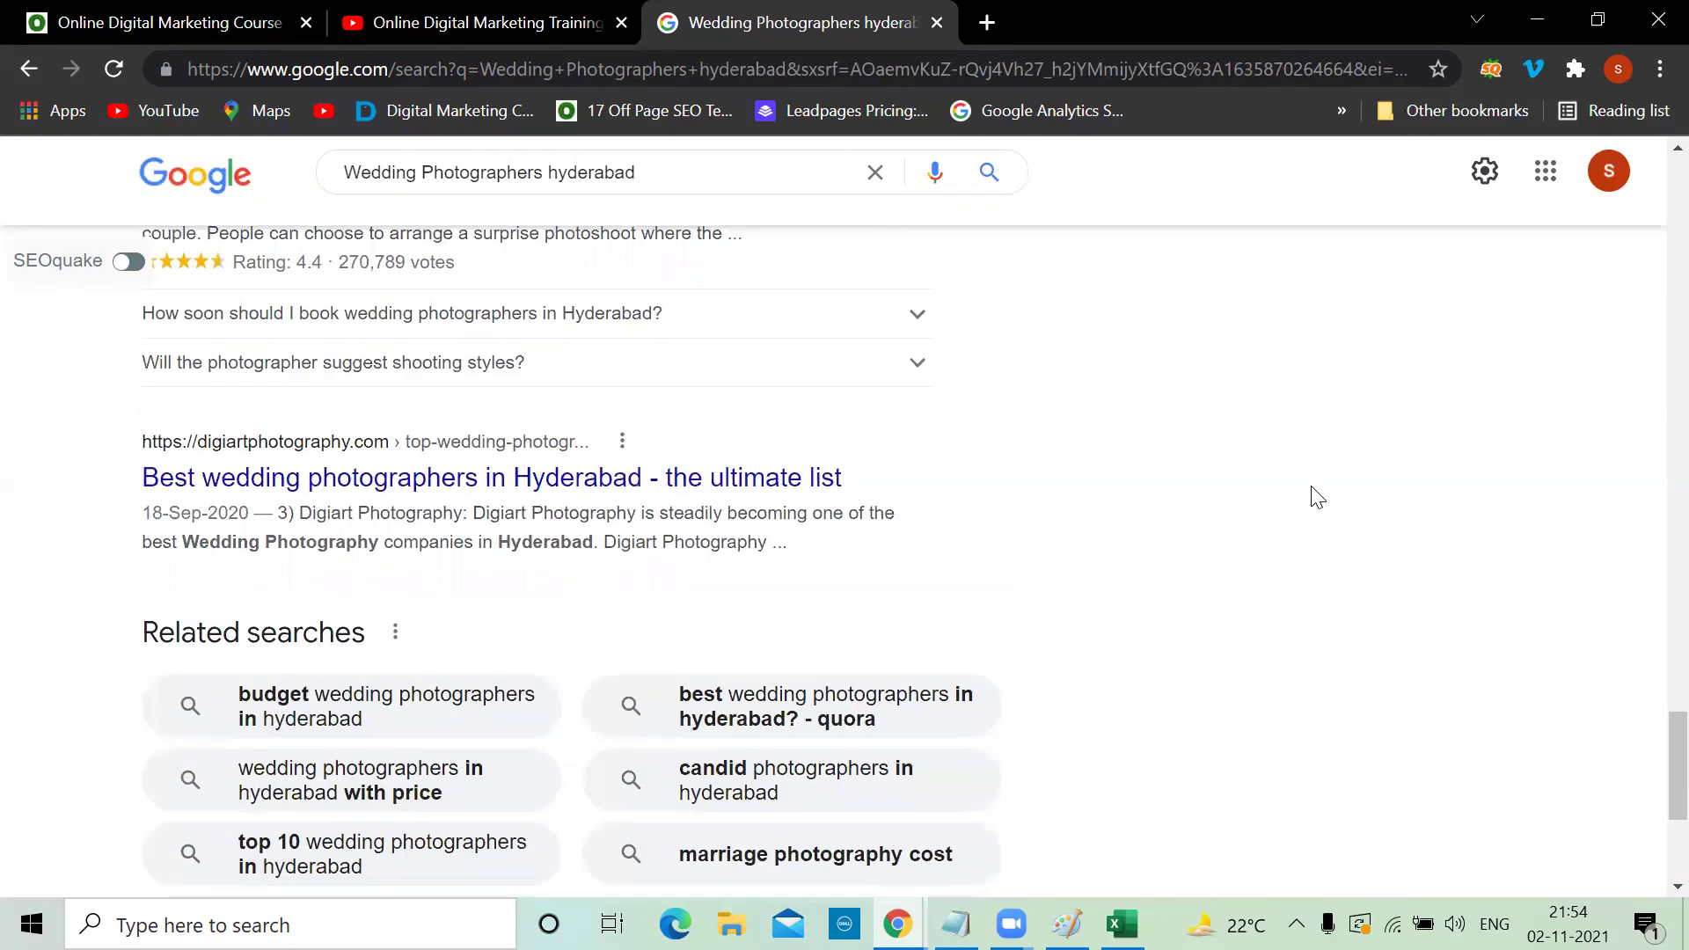
{"action": "scroll", "coordinate": [1317, 497], "scroll_direction": "up", "scroll_amount": 2}
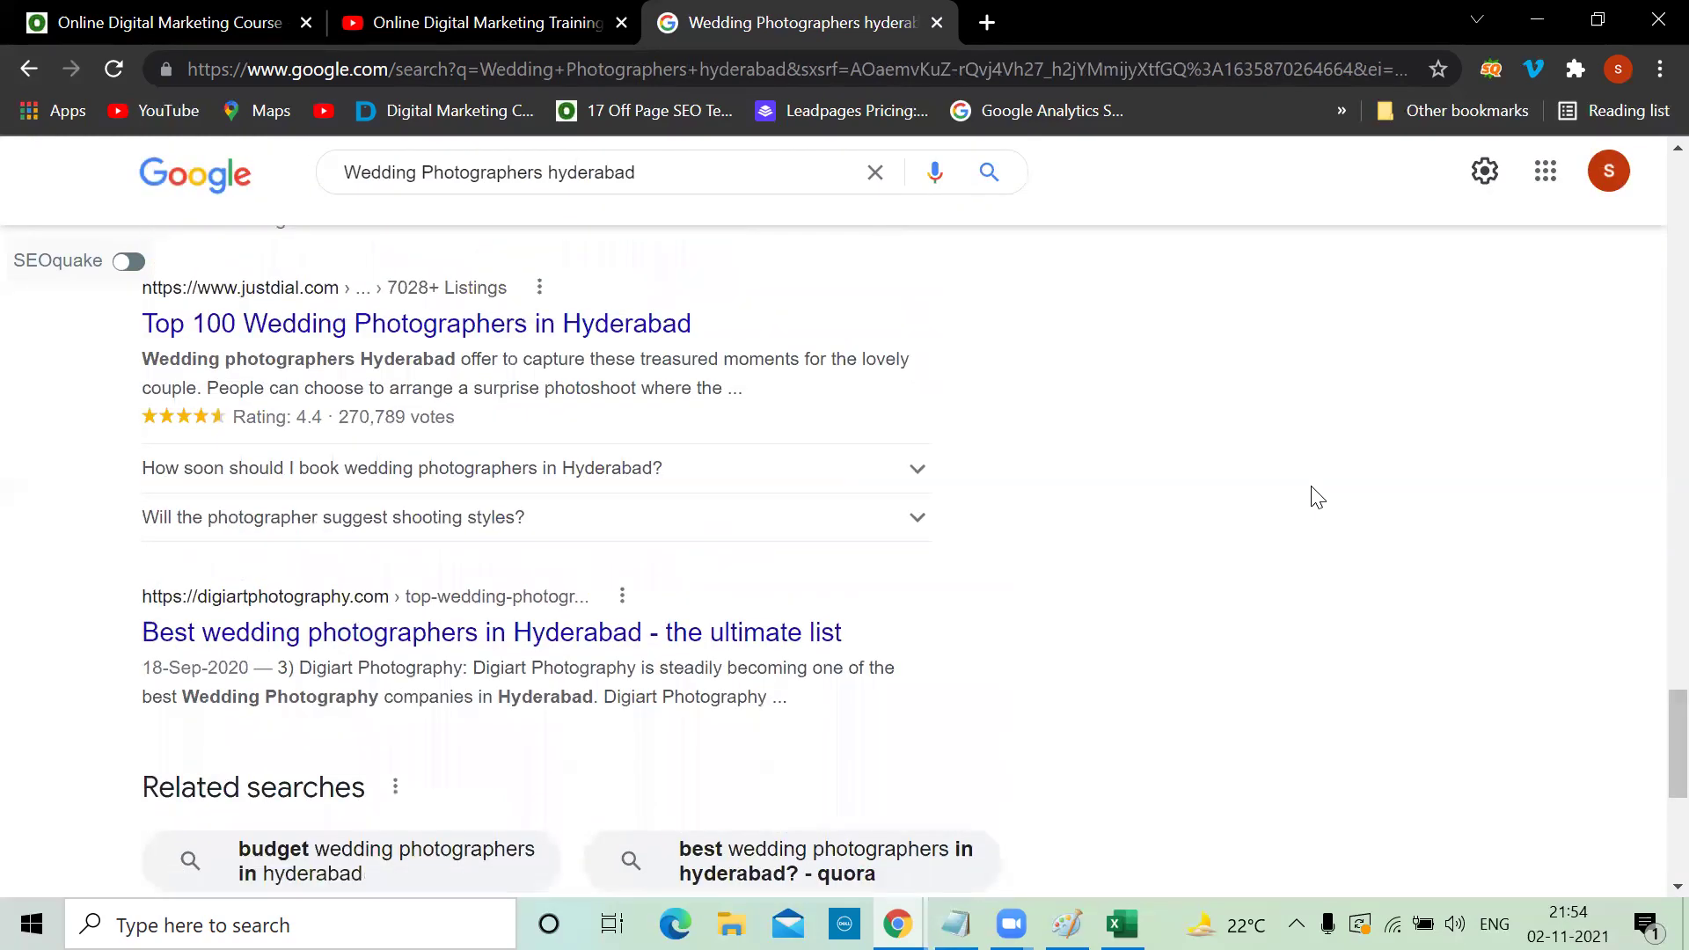
{"action": "scroll", "coordinate": [1317, 497], "scroll_direction": "up", "scroll_amount": 15}
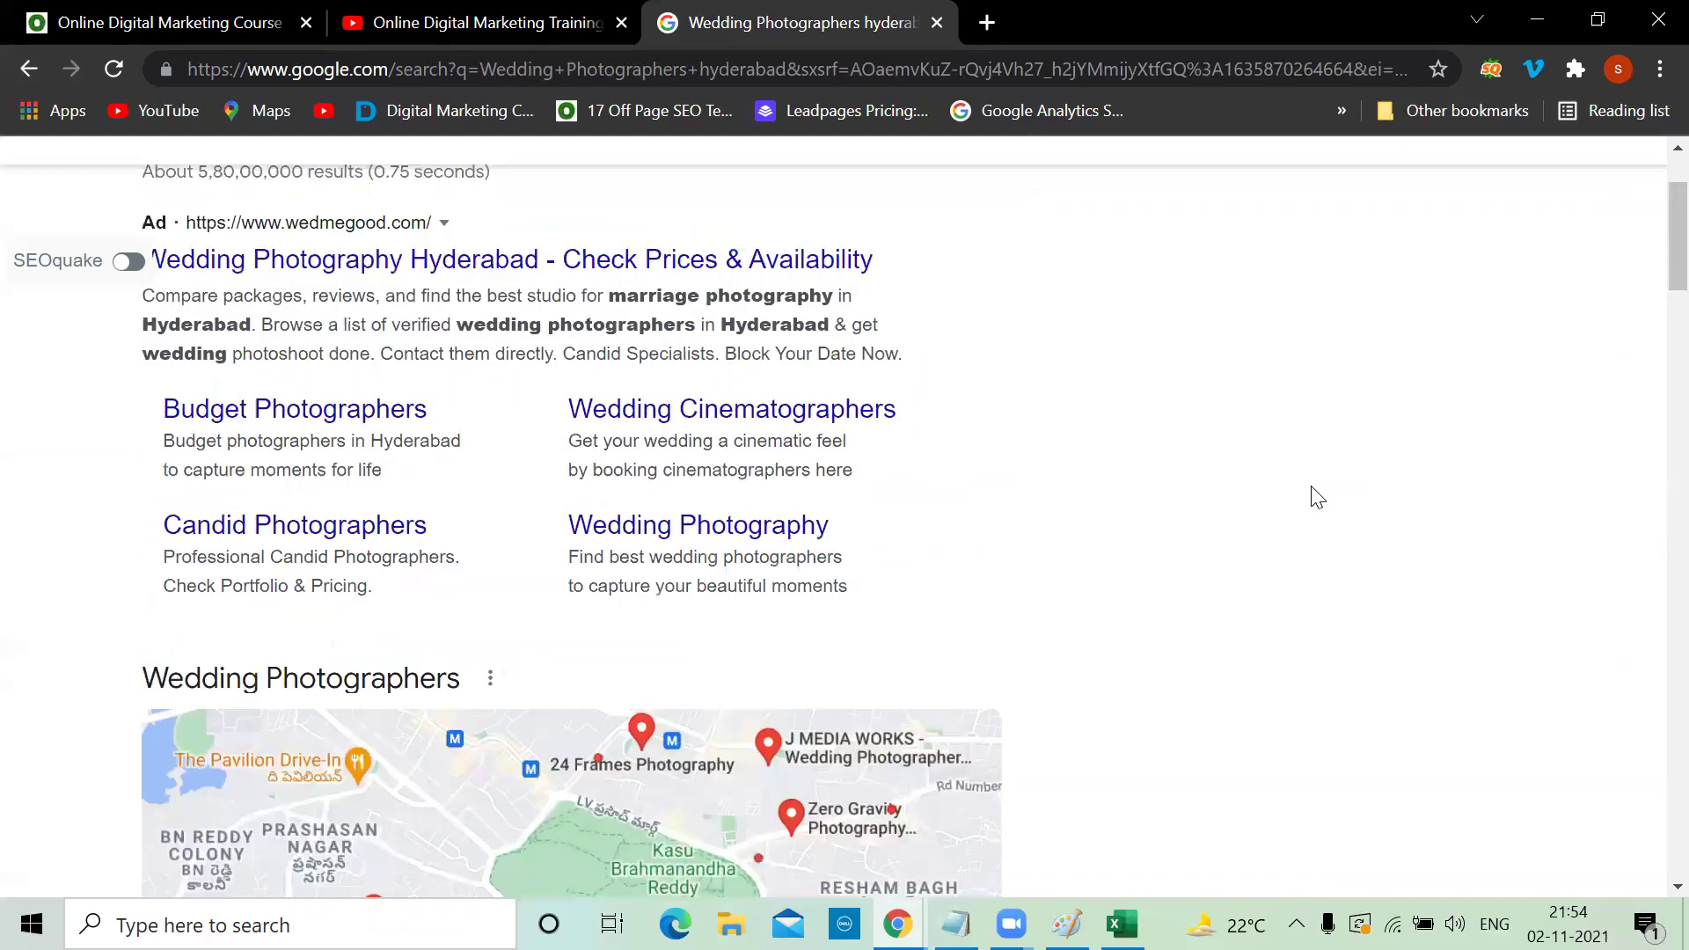
{"action": "scroll", "coordinate": [1317, 497], "scroll_direction": "up", "scroll_amount": 2}
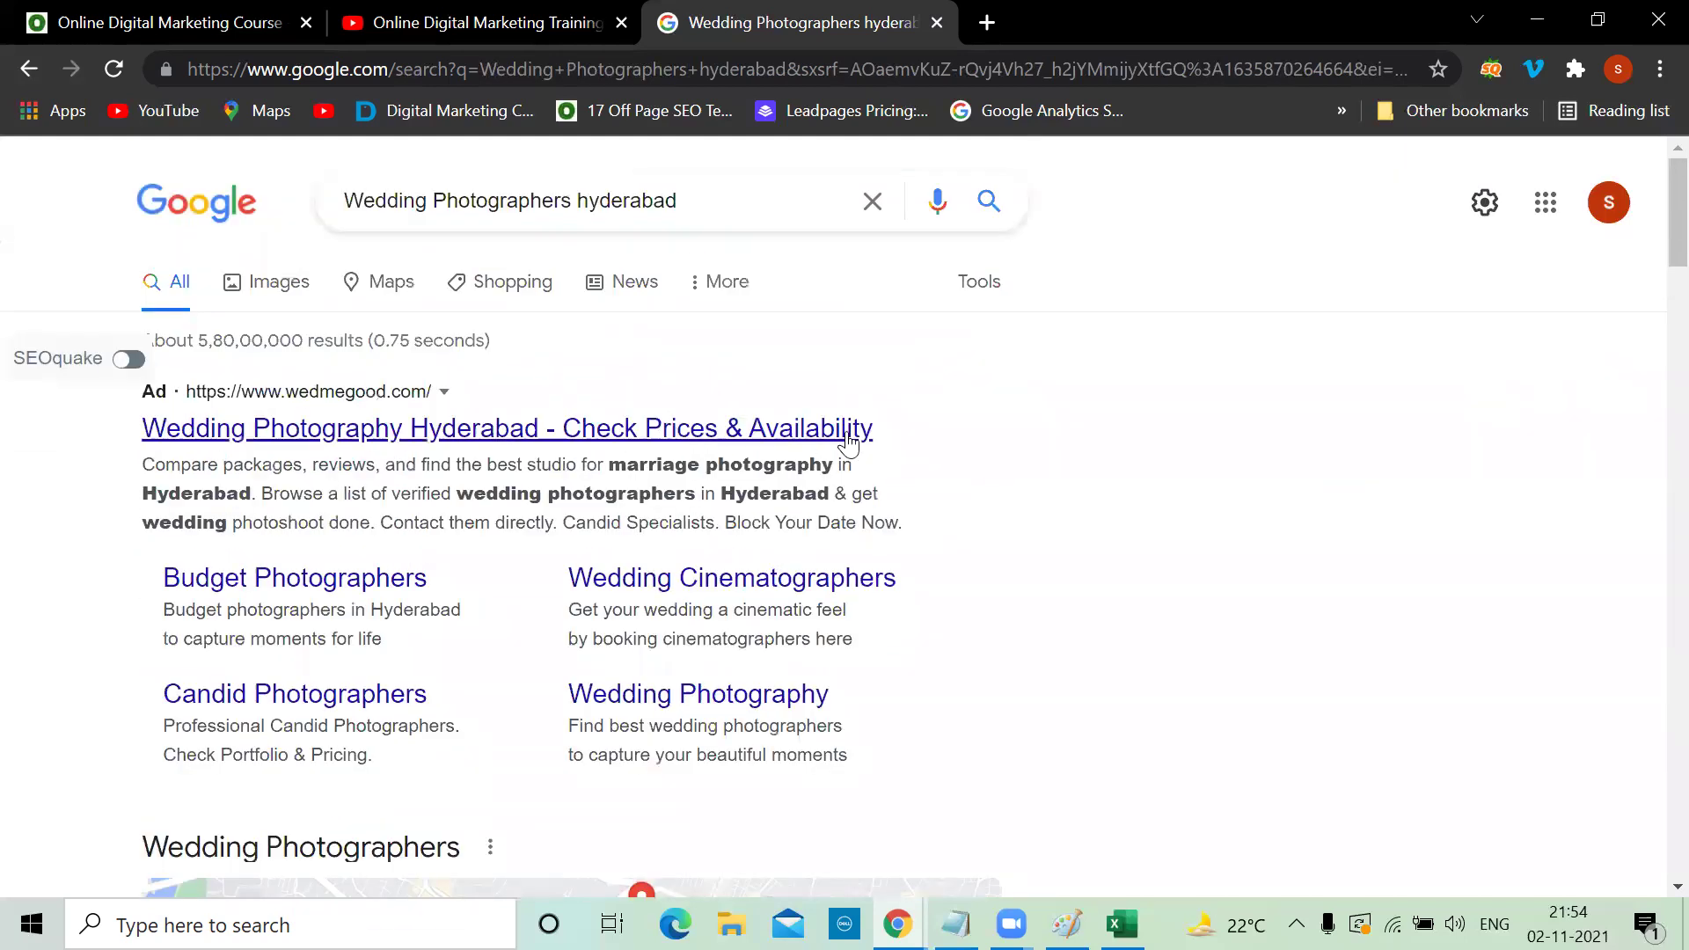
{"action": "key", "text": "alt+Tab"}
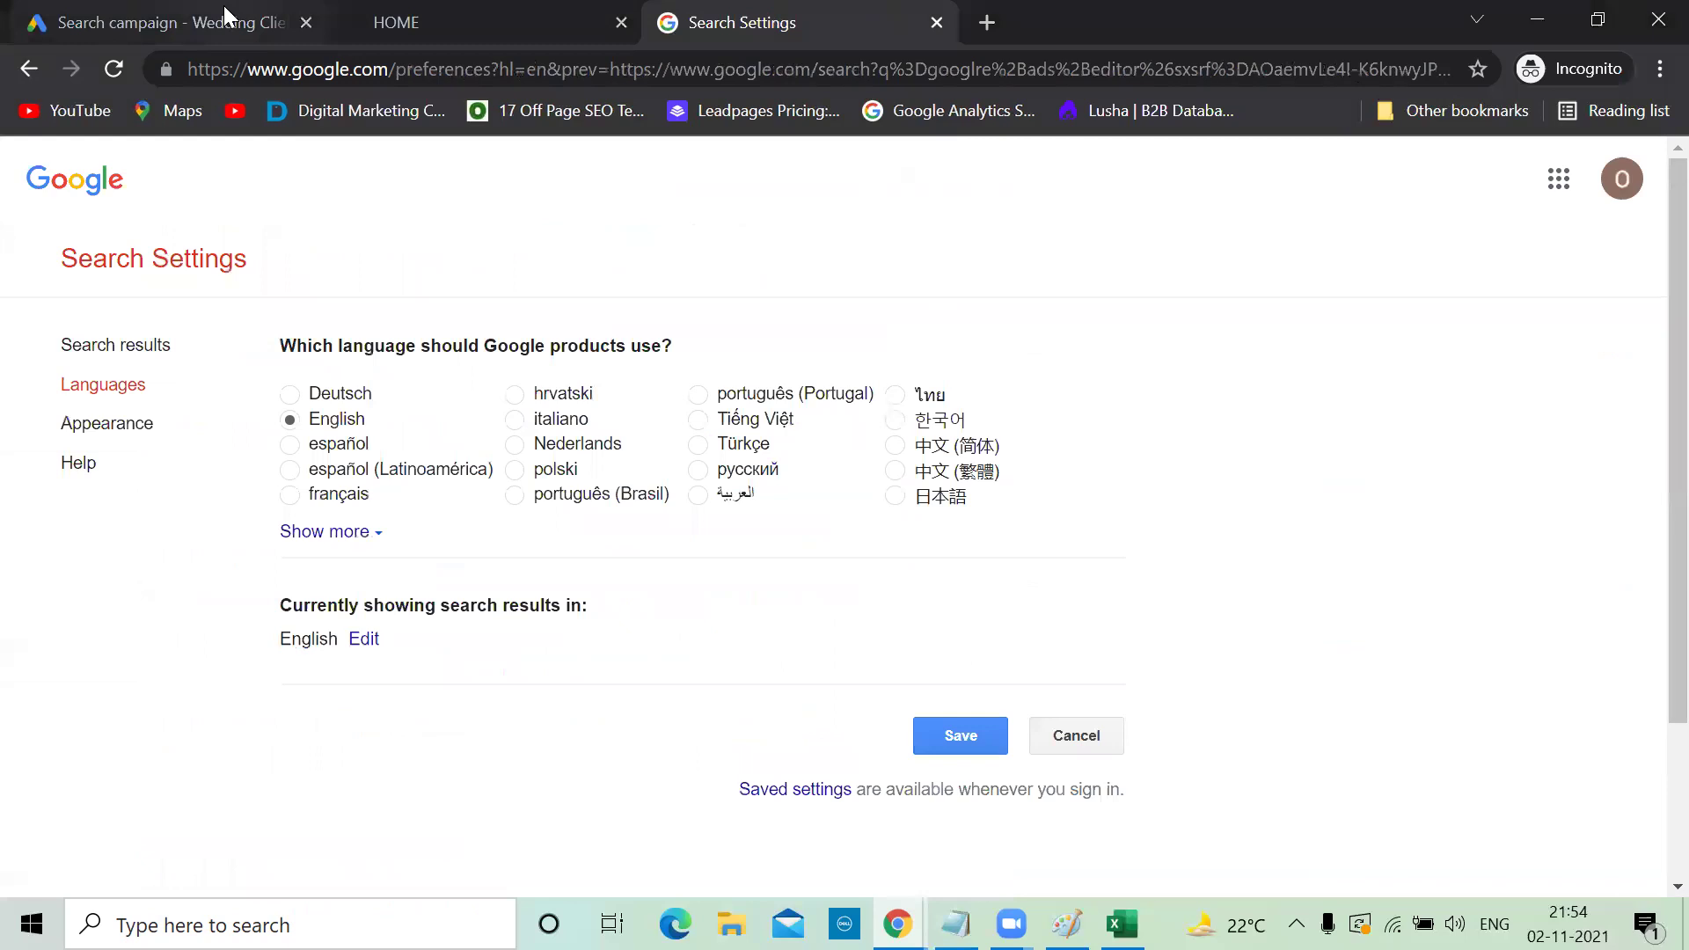
Type 'Check Prices abd Availablity' as the Candid ad's third headline
{"action": "left_click", "coordinate": [229, 18]}
{"action": "left_click", "coordinate": [307, 617]}
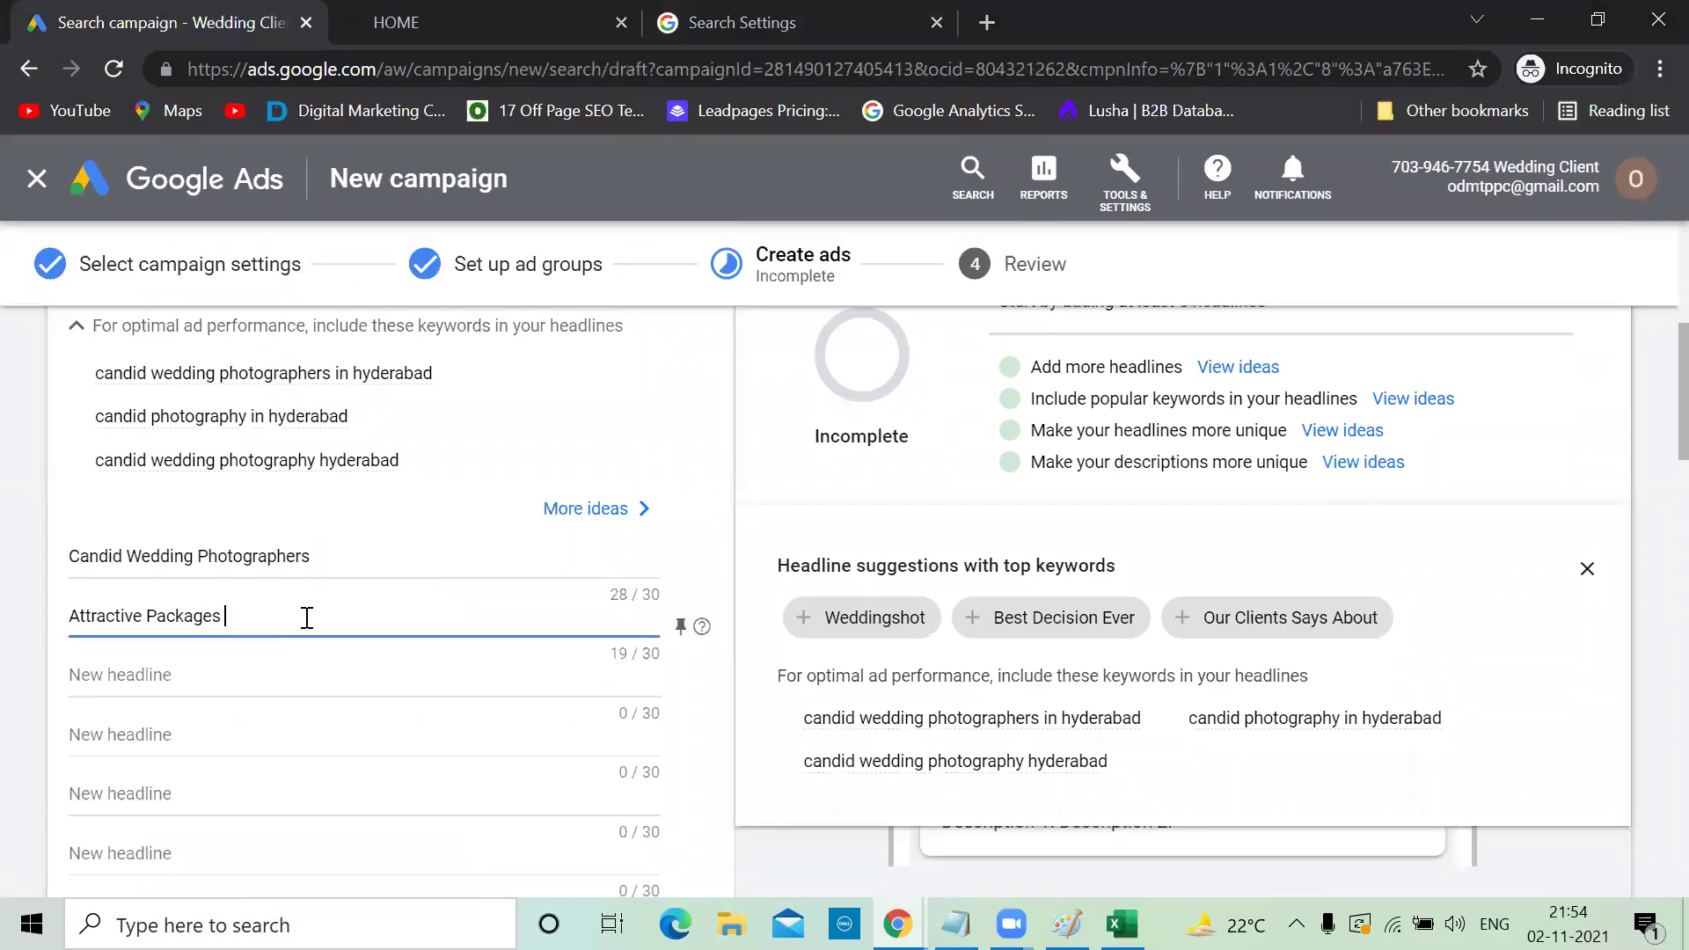
{"action": "left_click", "coordinate": [167, 690]}
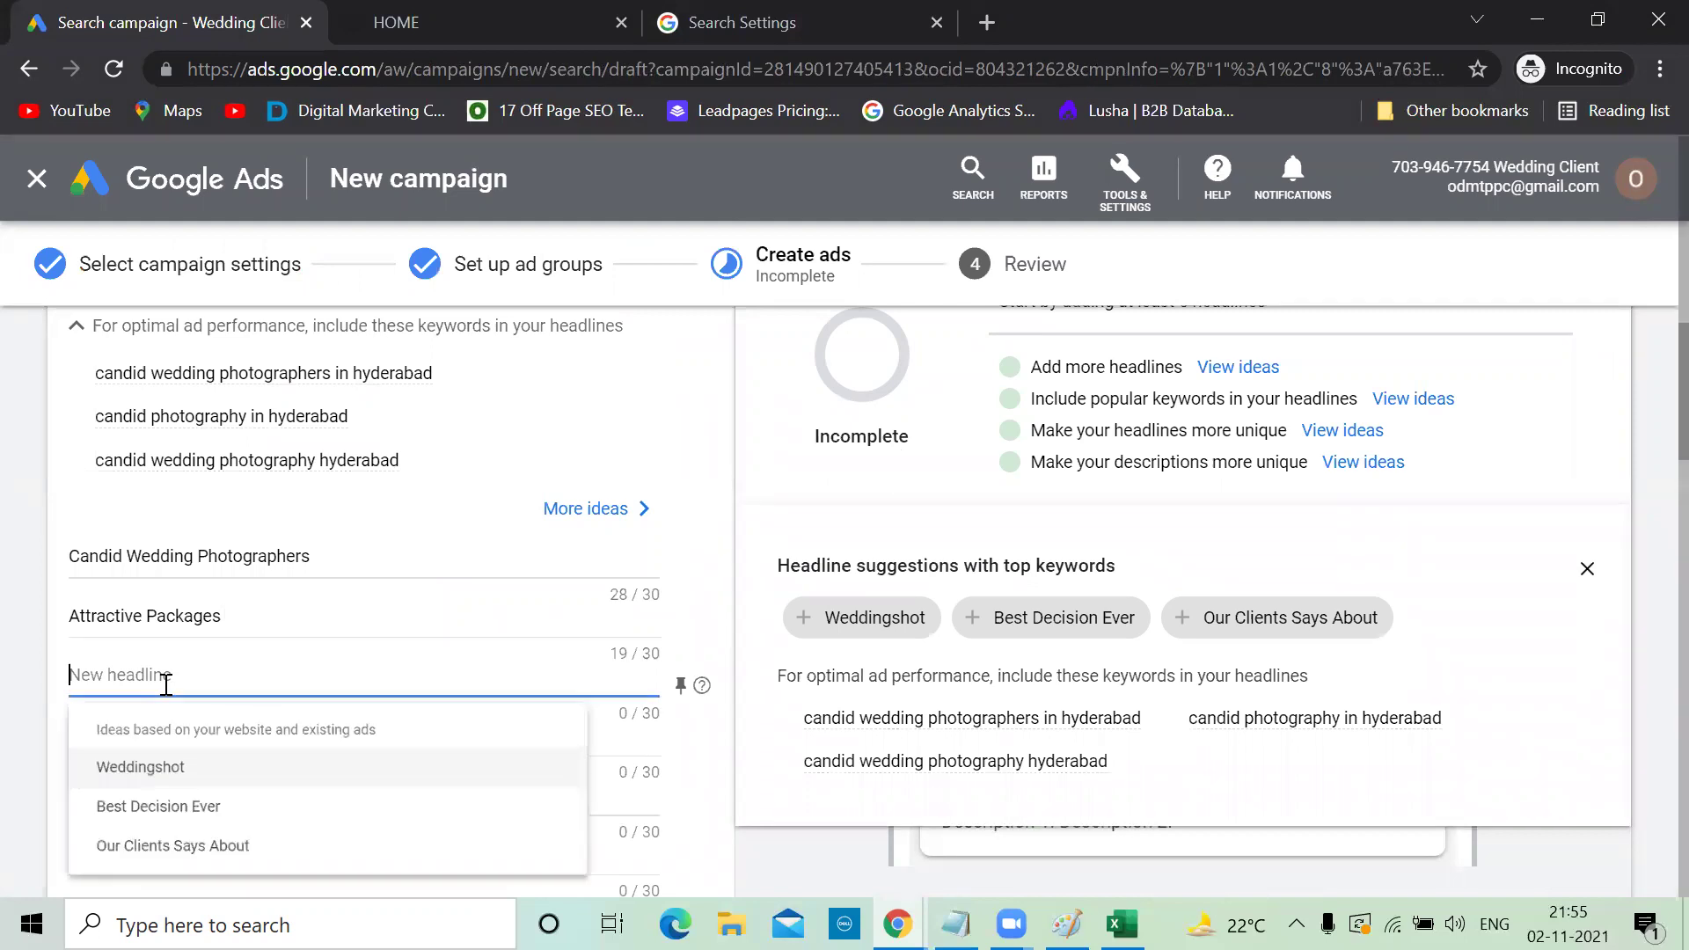
{"action": "key", "text": "alt+Tab"}
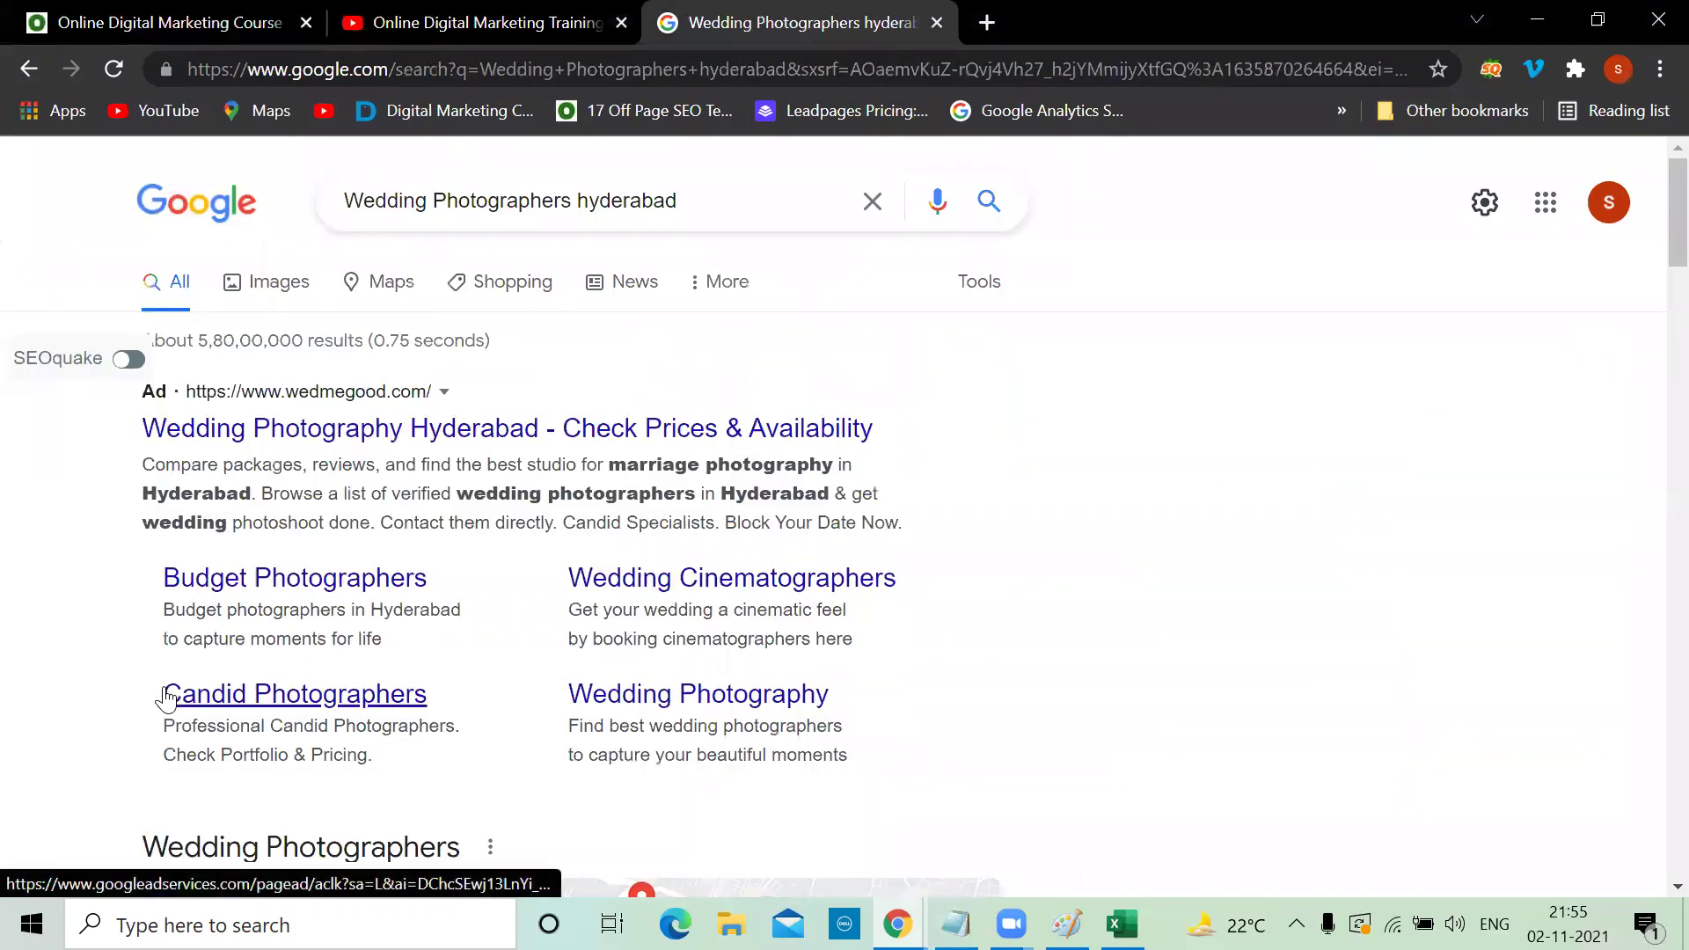
{"action": "key", "text": "alt+Tab"}
{"action": "type", "text": "Check Prices abd"}
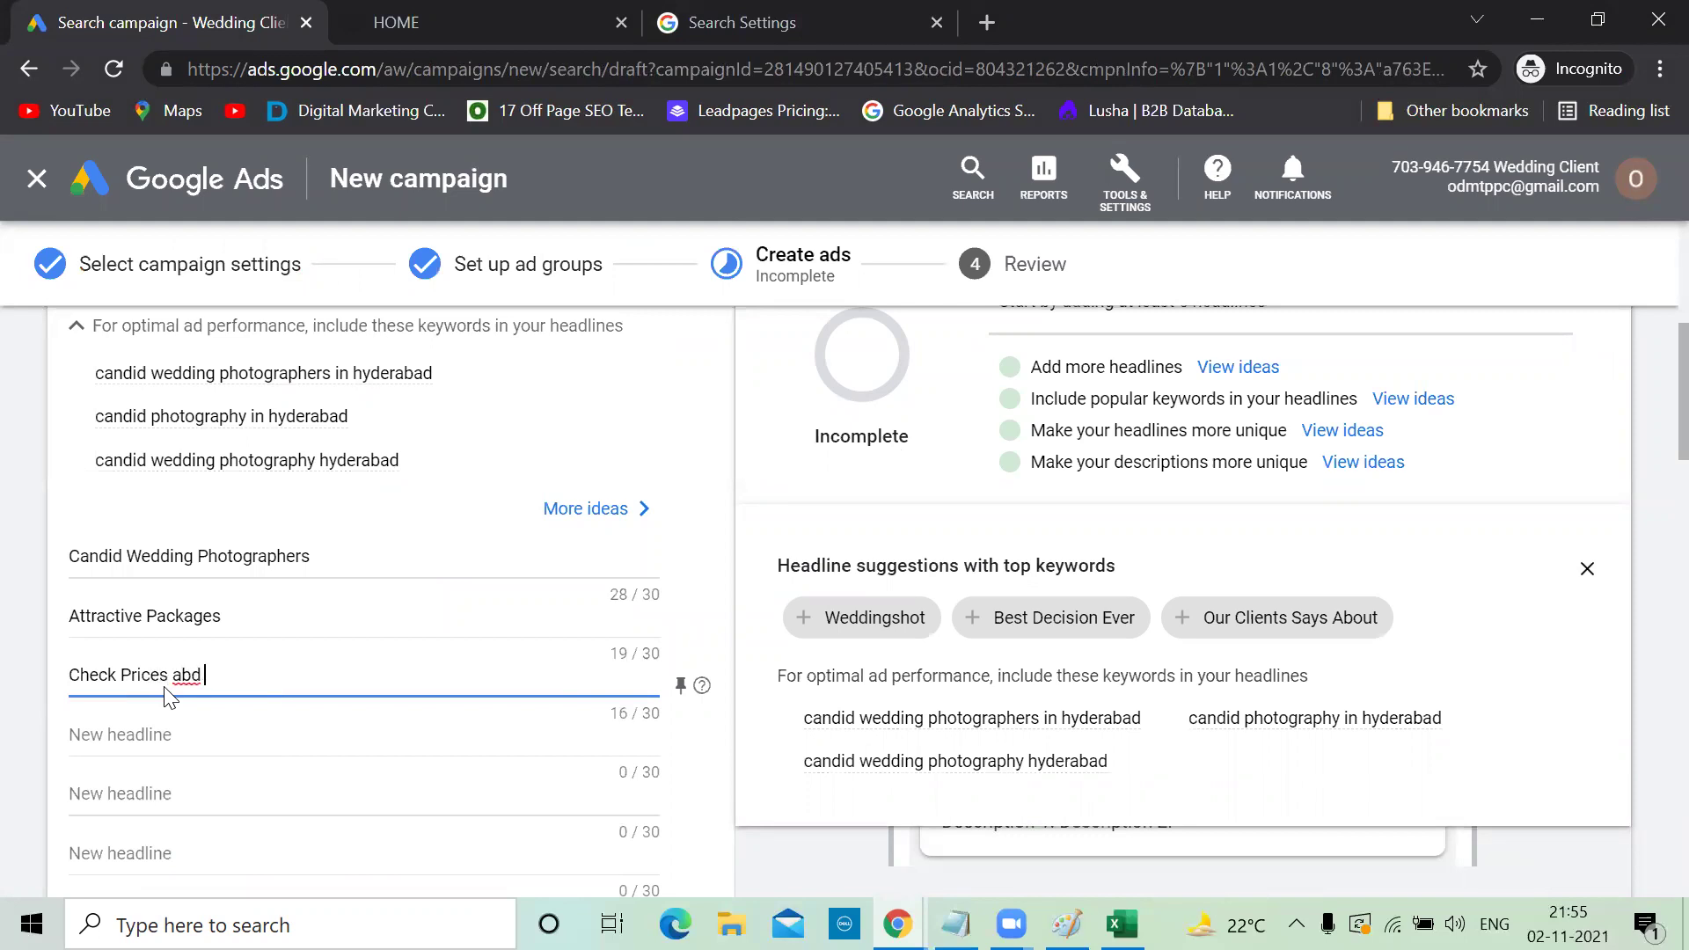
{"action": "type", "text": " Availablity"}
Correct the headline's spelling to 'Check Prices and Availability'
{"action": "left_click", "coordinate": [197, 674]}
{"action": "key", "text": "BackSpace"}
{"action": "type", "text": "n"}
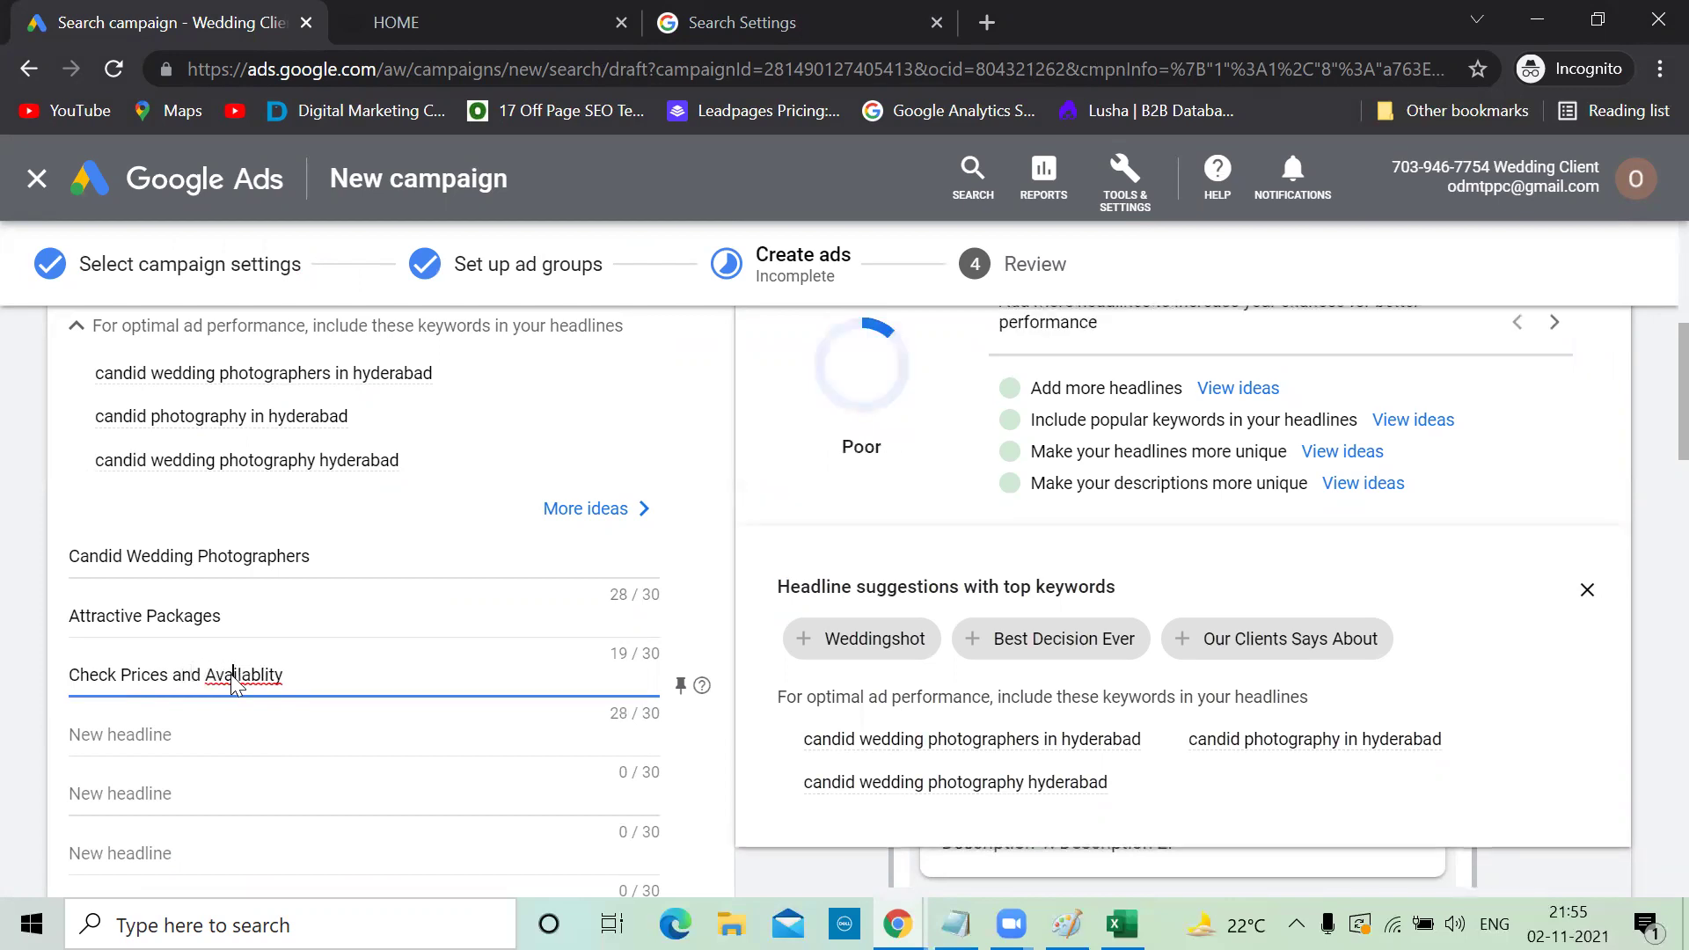
{"action": "right_click", "coordinate": [207, 684]}
{"action": "left_click", "coordinate": [320, 391]}
{"action": "scroll", "coordinate": [319, 754], "scroll_direction": "down", "scroll_amount": 1}
{"action": "scroll", "coordinate": [318, 754], "scroll_direction": "down", "scroll_amount": 3}
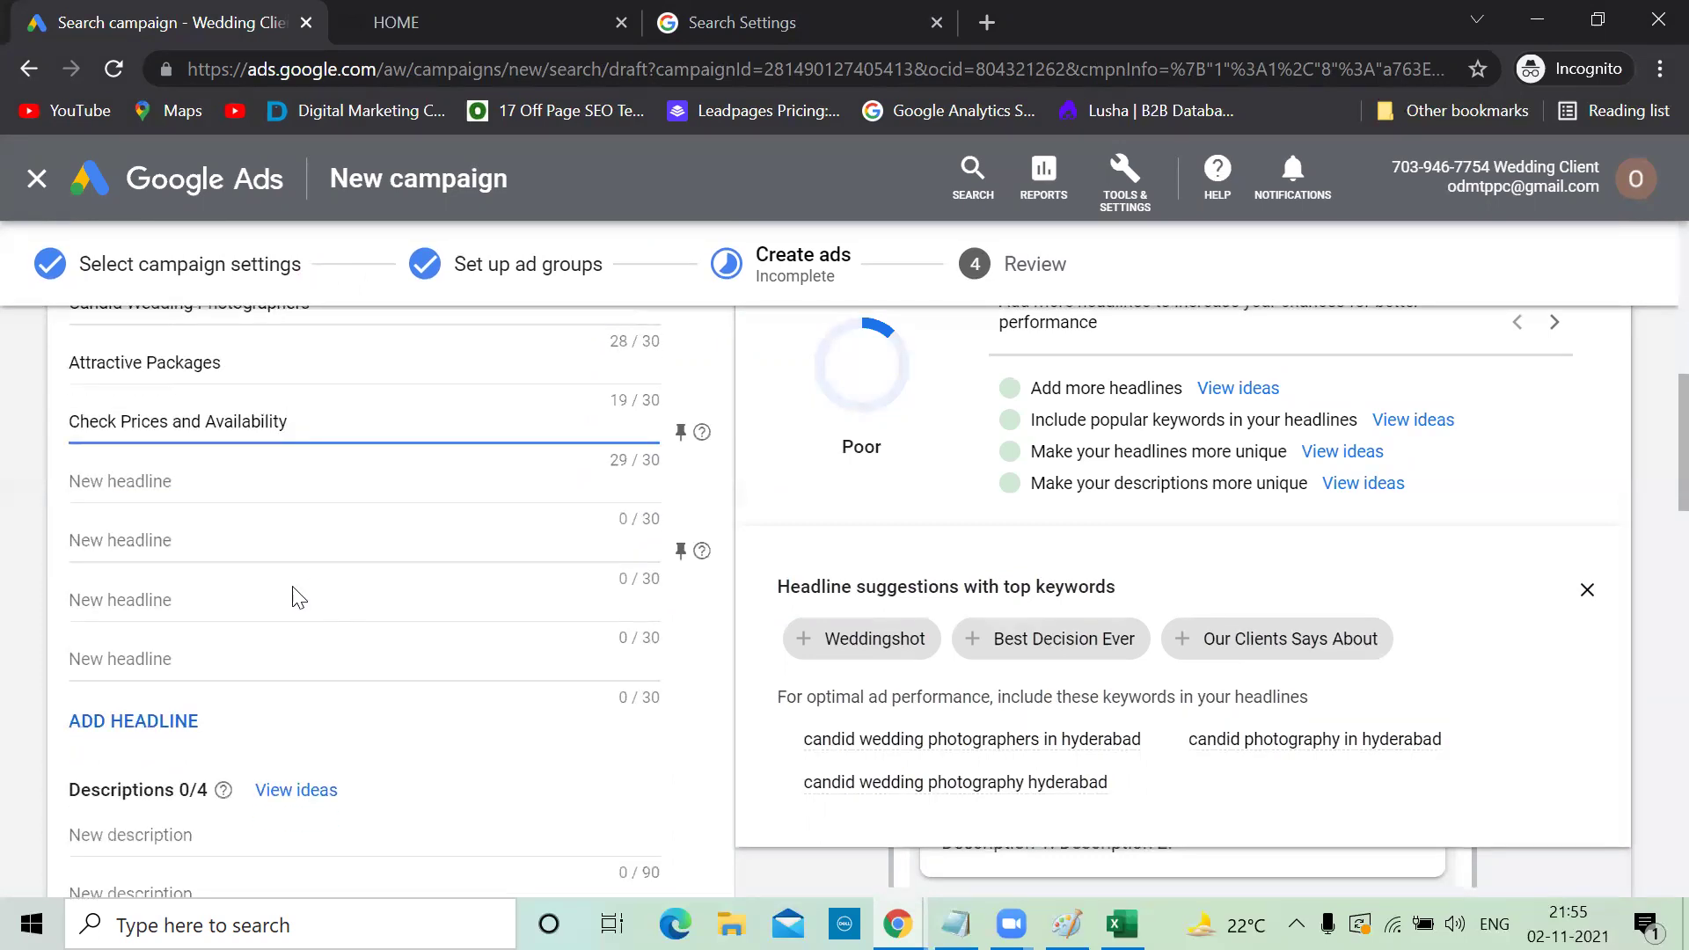
{"action": "scroll", "coordinate": [231, 519], "scroll_direction": "up", "scroll_amount": 2}
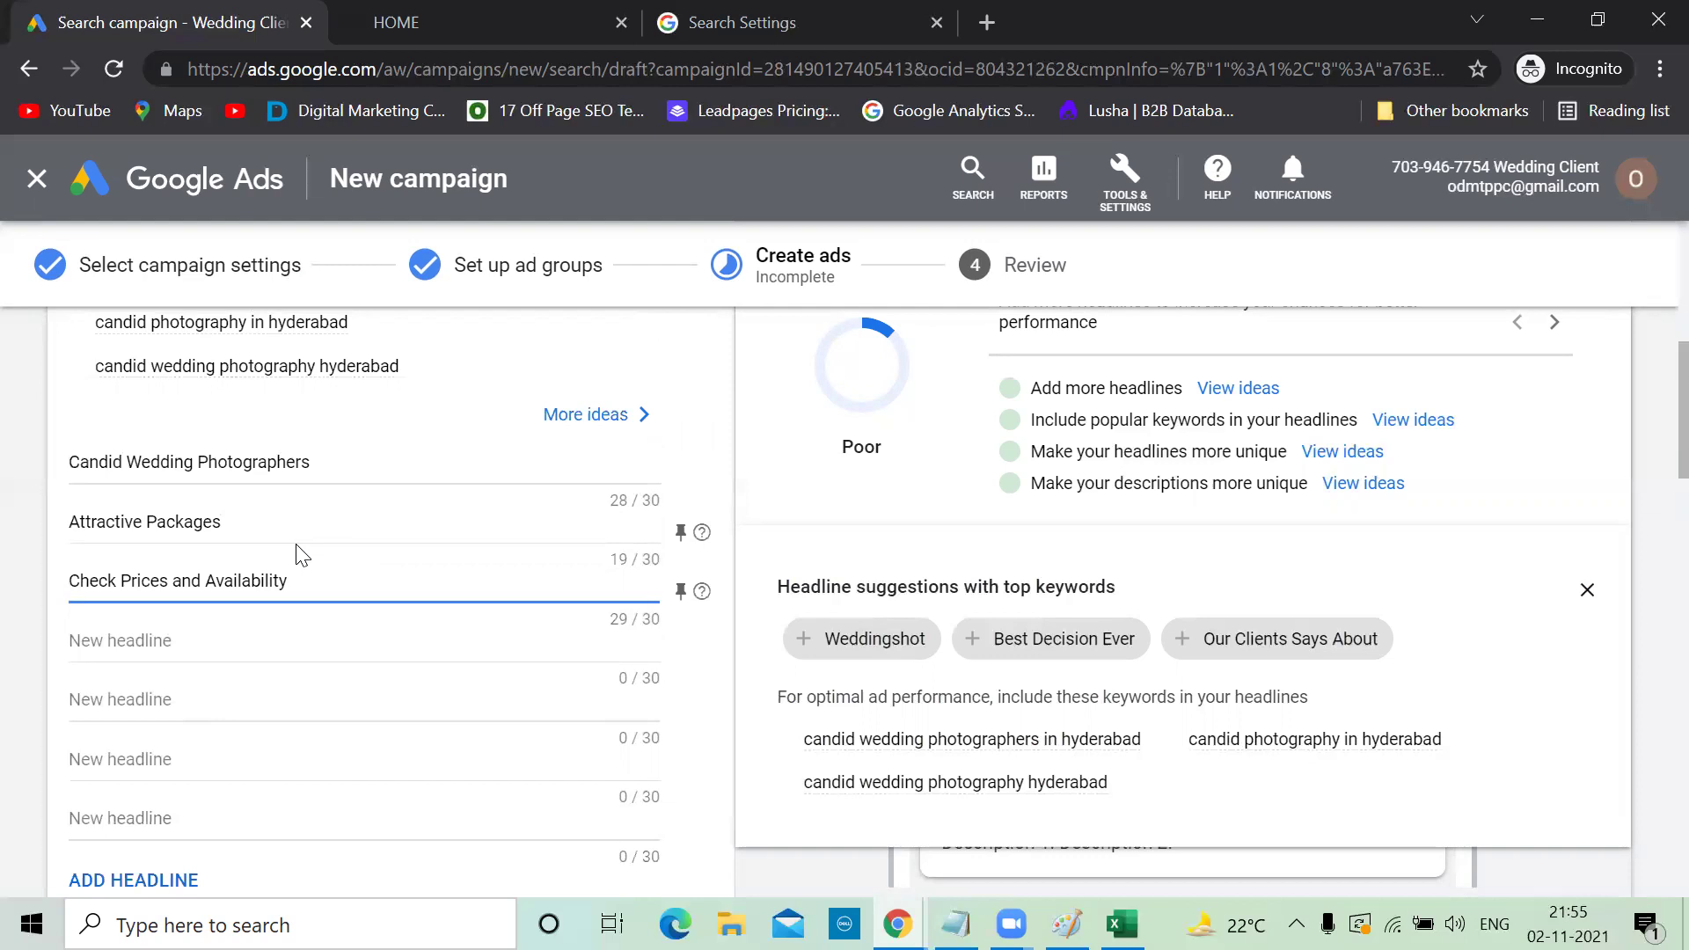
{"action": "scroll", "coordinate": [304, 554], "scroll_direction": "down", "scroll_amount": 3}
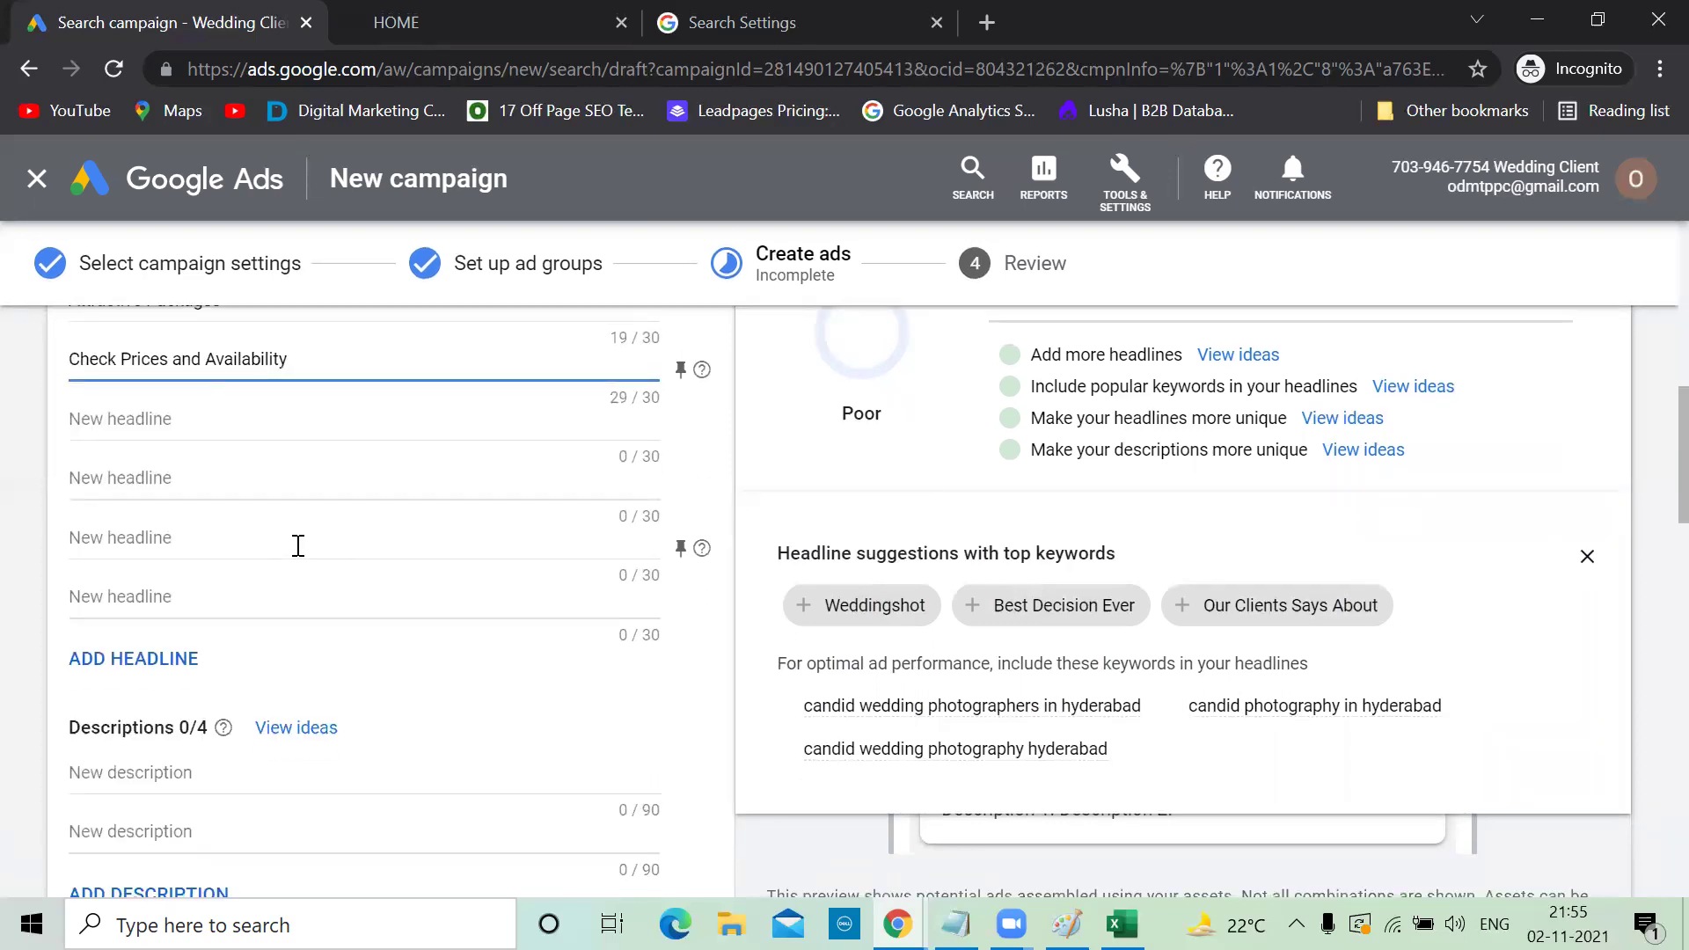
{"action": "scroll", "coordinate": [298, 550], "scroll_direction": "down", "scroll_amount": 2}
Enter descriptions 'Best Cadid Photographers in Hyderabad at affordable price' and 'Contact us Today', removing a stray 'h'
{"action": "left_click", "coordinate": [163, 648]}
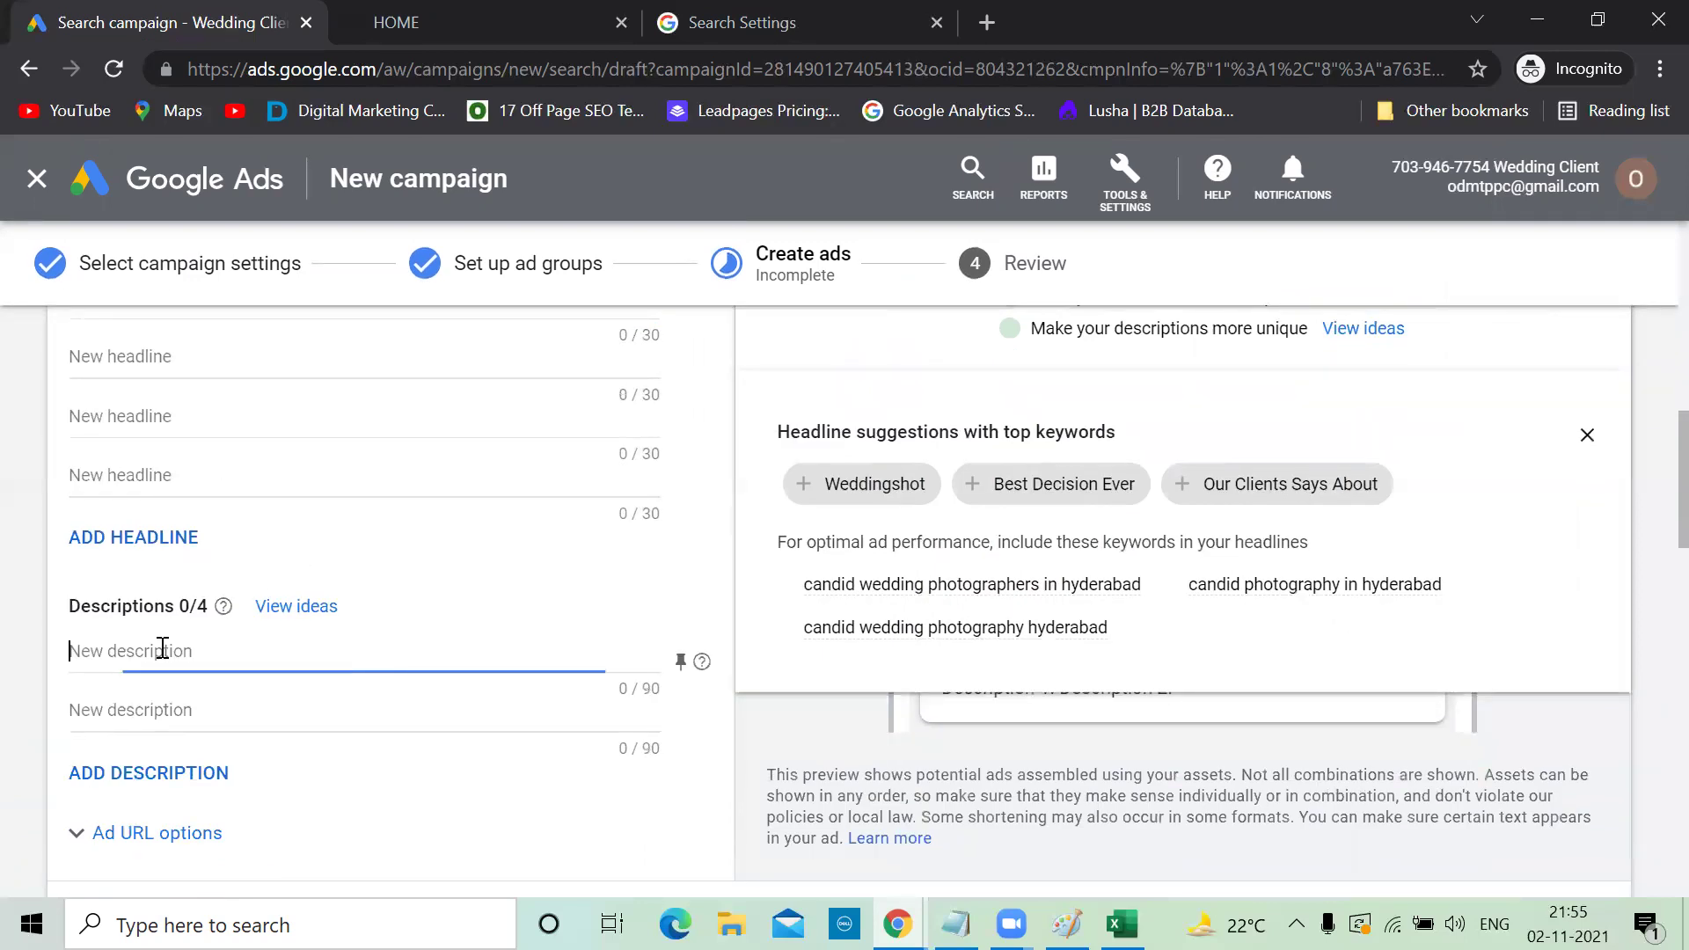
{"action": "type", "text": "Best Cadid Photographer"}
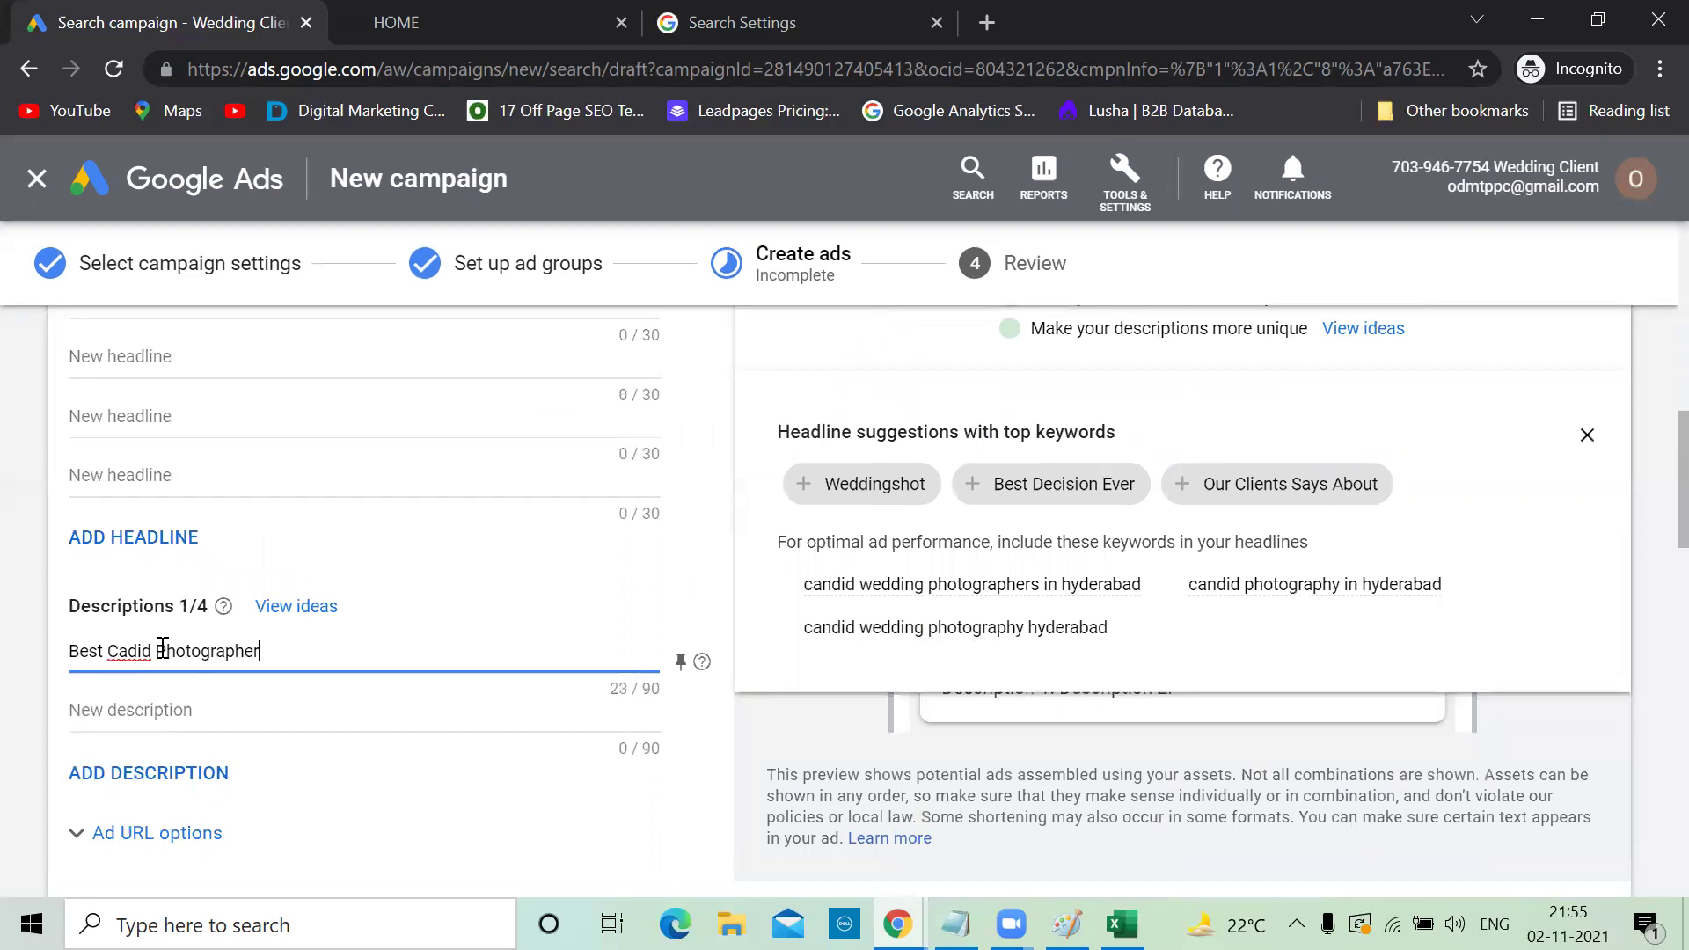
{"action": "type", "text": "s in Hyderabad at affo"}
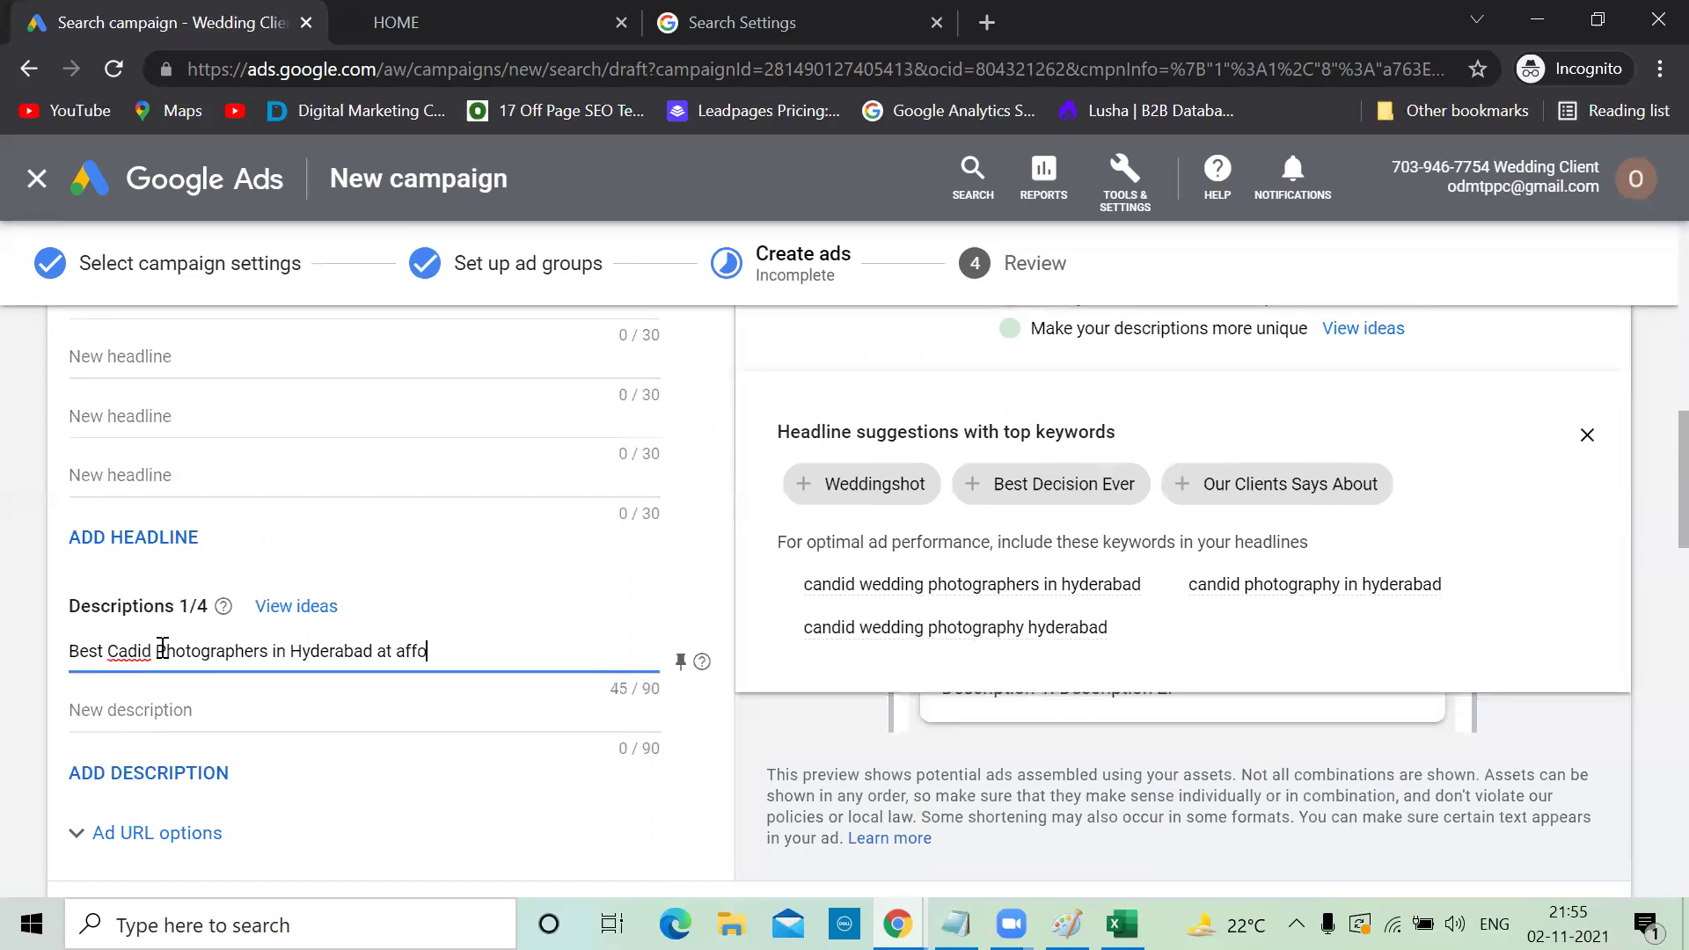
{"action": "type", "text": "rdable price"}
{"action": "left_click", "coordinate": [167, 729]}
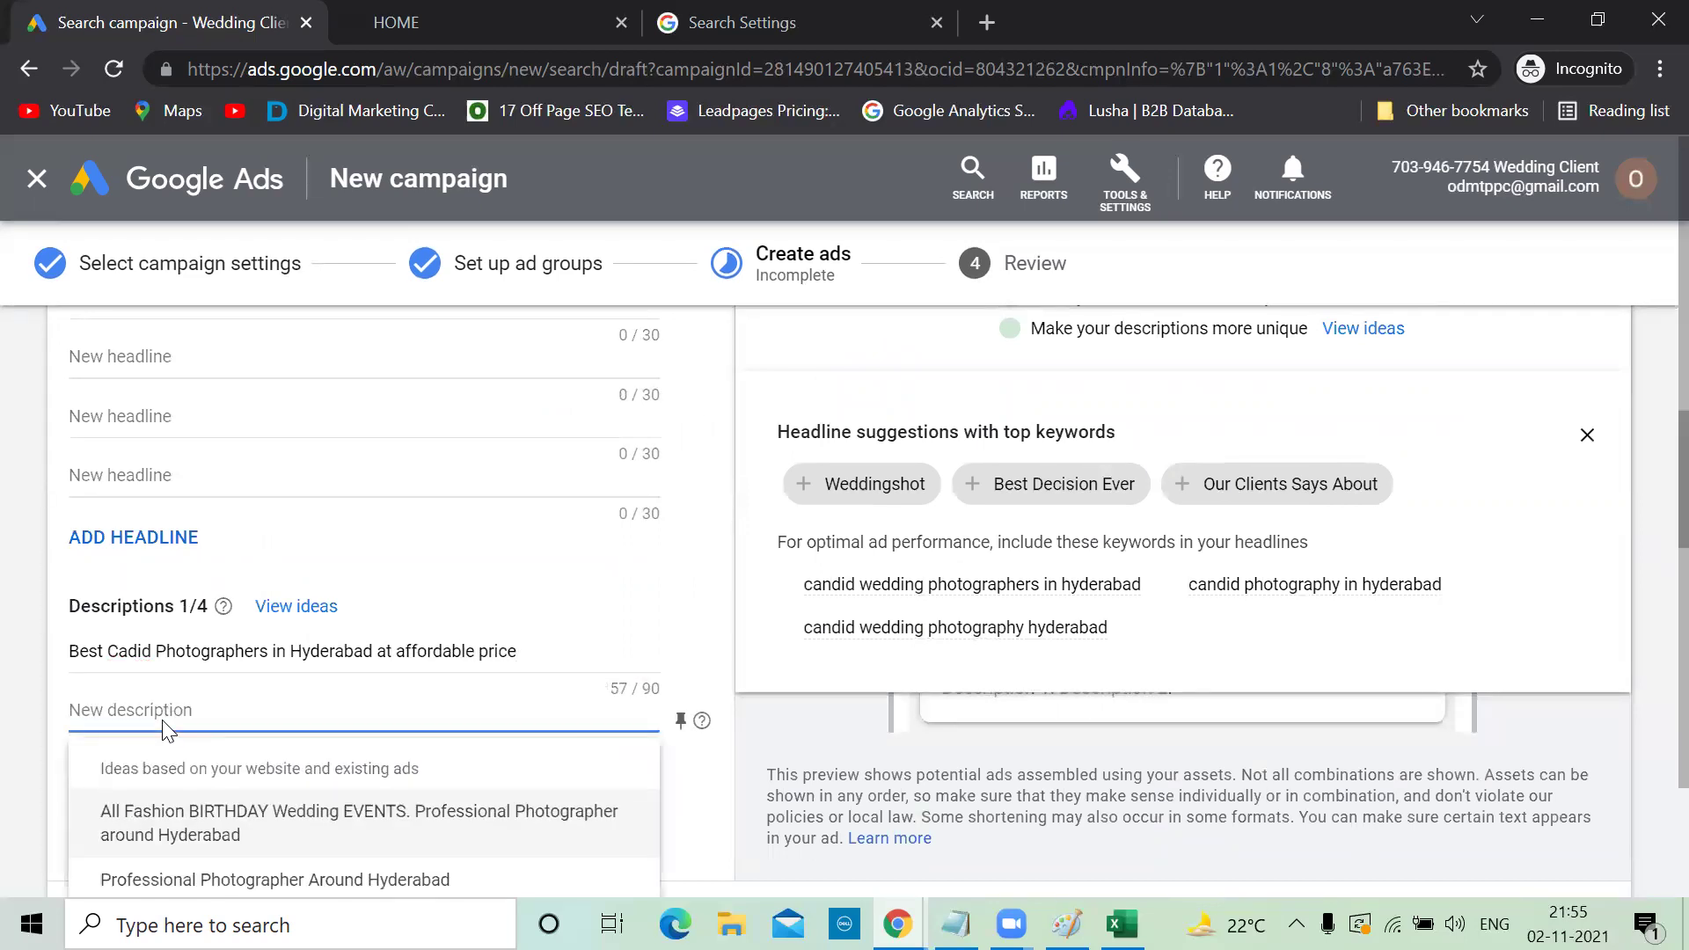
{"action": "type", "text": "Contact us Todayh"}
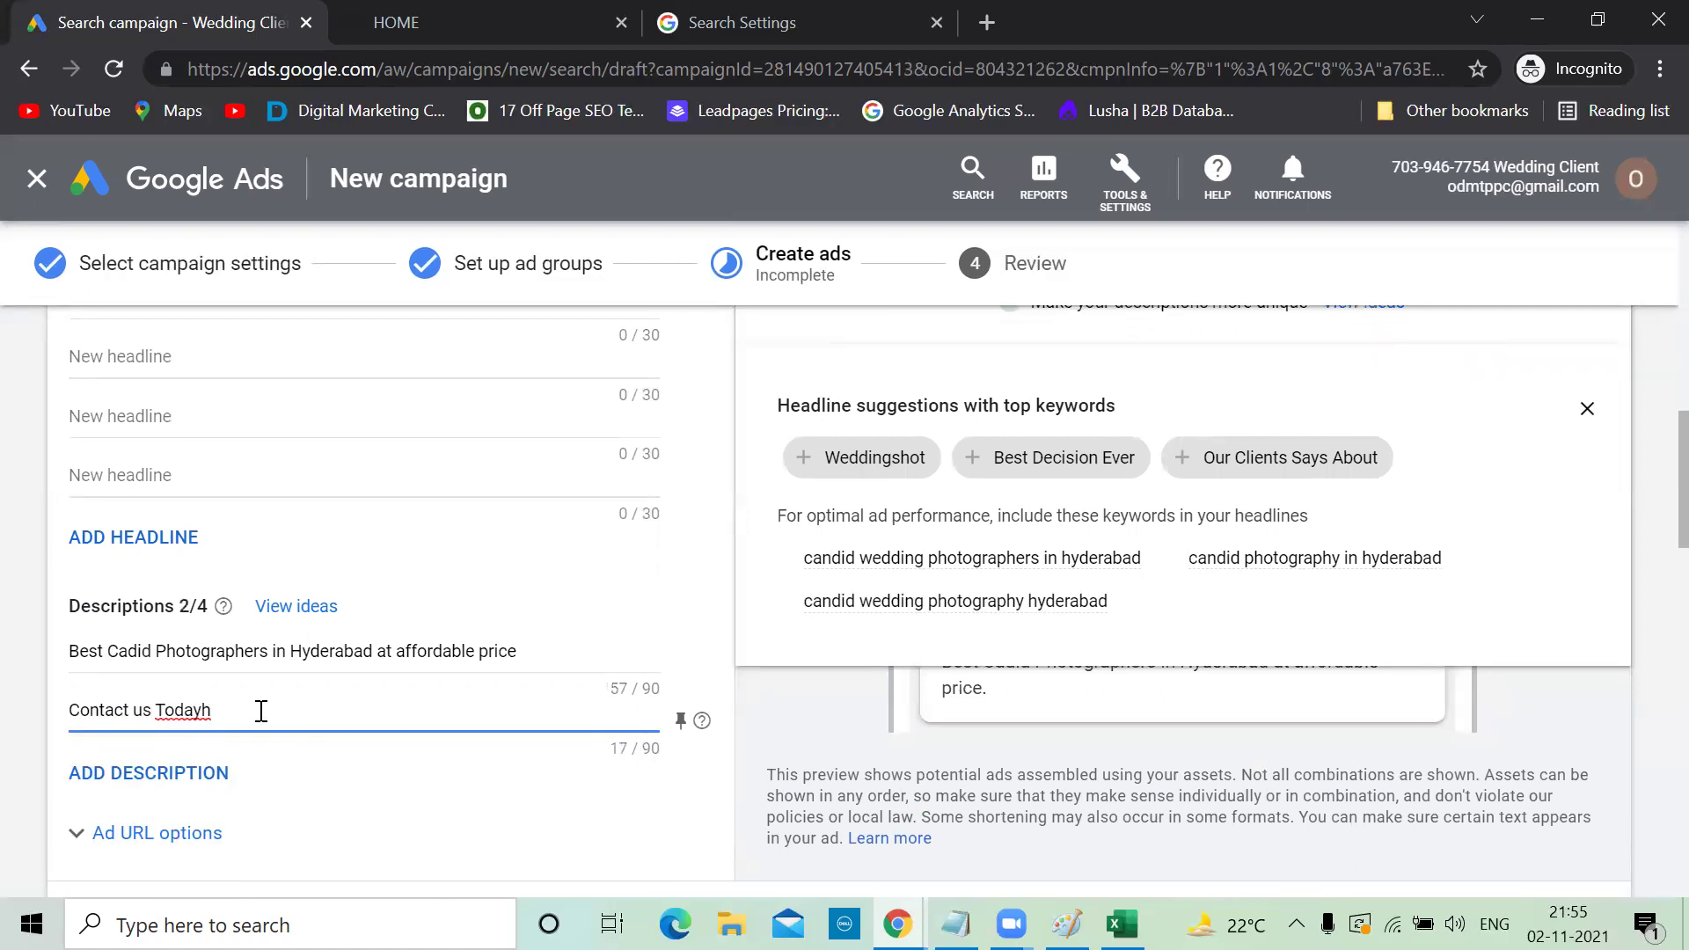
{"action": "key", "text": "BackSpace"}
{"action": "scroll", "coordinate": [263, 714], "scroll_direction": "up", "scroll_amount": 2}
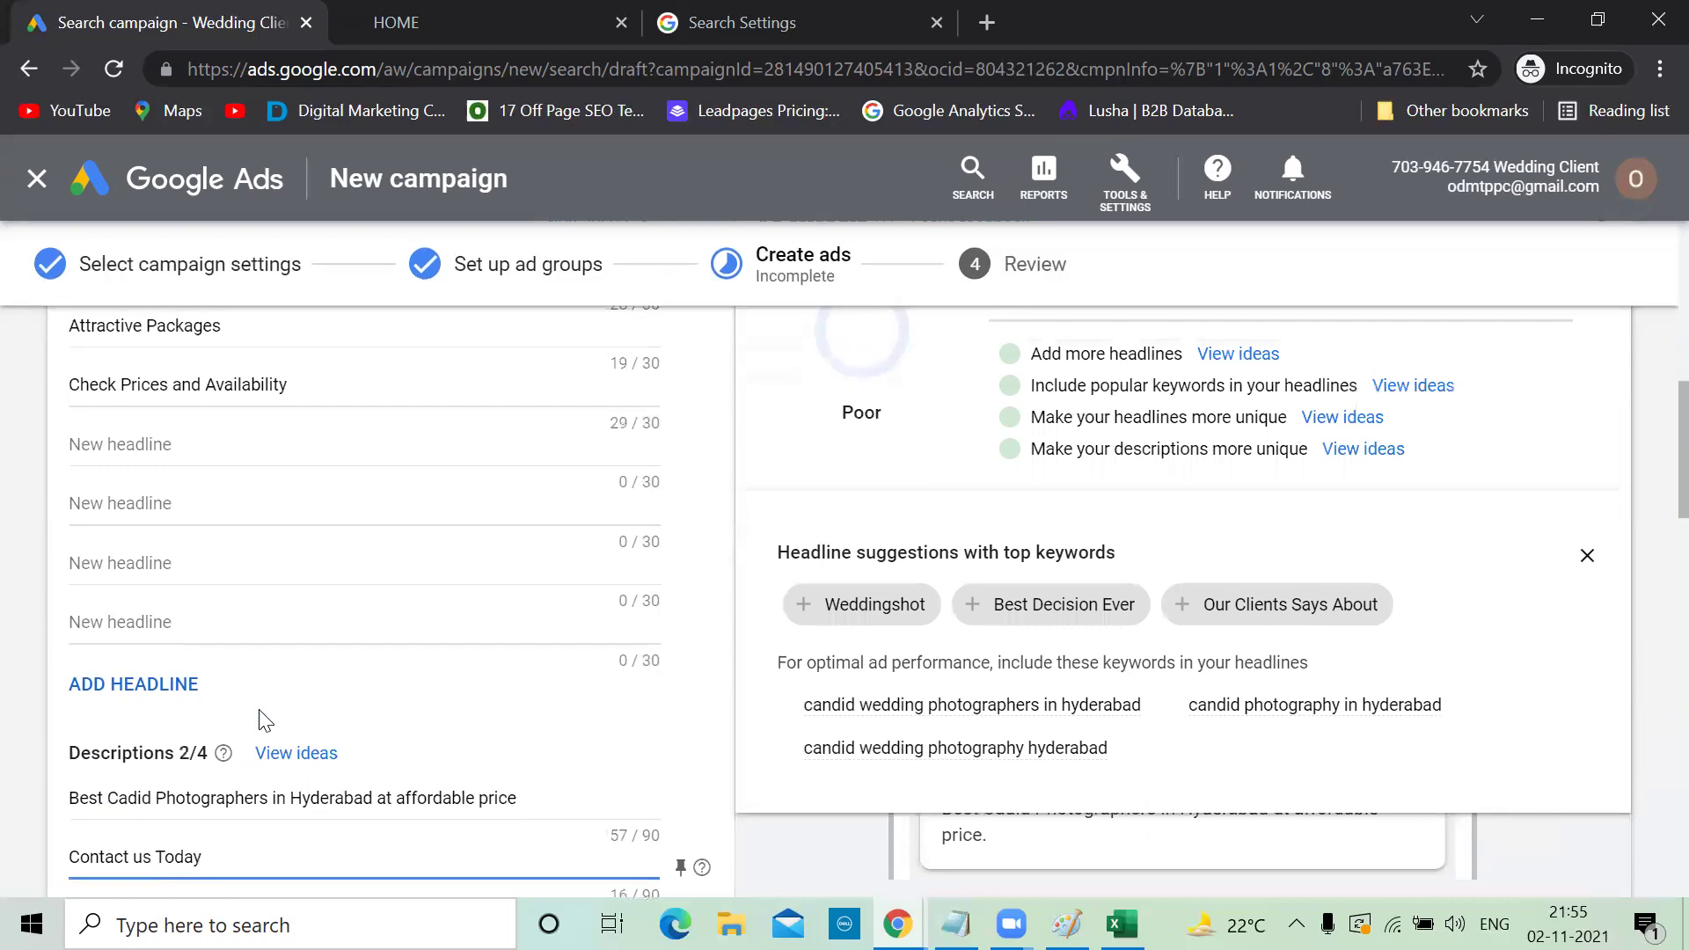
{"action": "scroll", "coordinate": [260, 715], "scroll_direction": "up", "scroll_amount": 2}
{"action": "scroll", "coordinate": [261, 719], "scroll_direction": "down", "scroll_amount": 5}
{"action": "scroll", "coordinate": [260, 722], "scroll_direction": "up", "scroll_amount": 10}
{"action": "scroll", "coordinate": [261, 719], "scroll_direction": "up", "scroll_amount": 2}
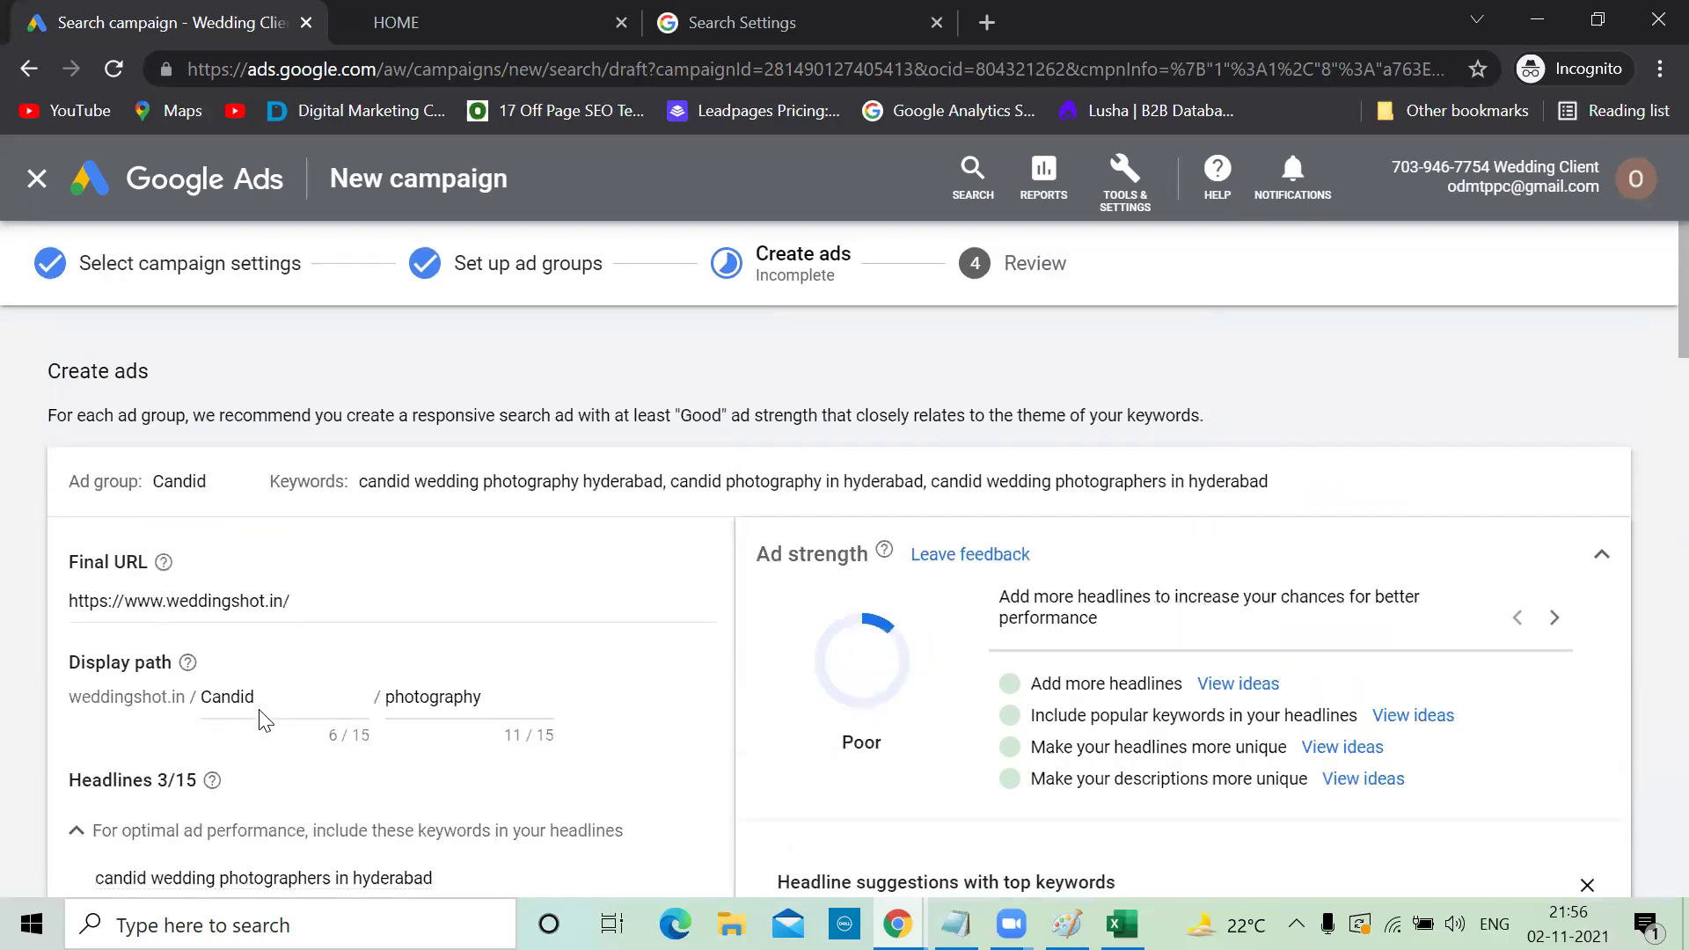
Review the Candid ad's headlines, including Attractive Packages, and save the ad with Done
{"action": "scroll", "coordinate": [261, 717], "scroll_direction": "down", "scroll_amount": 5}
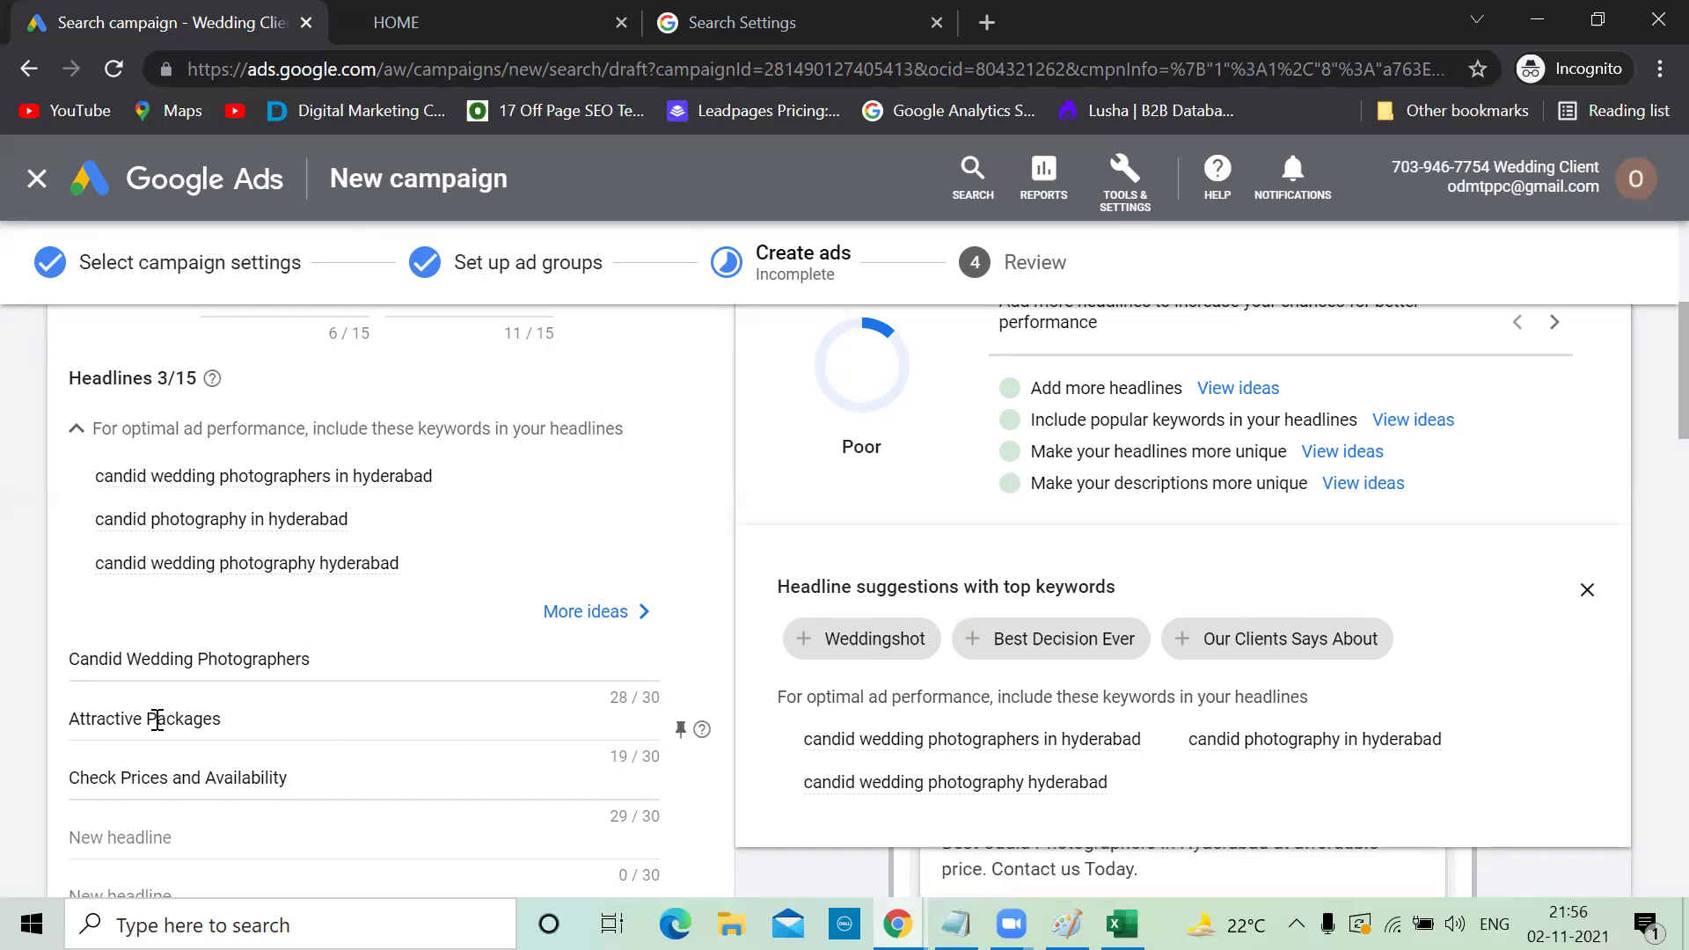
{"action": "left_click", "coordinate": [243, 711]}
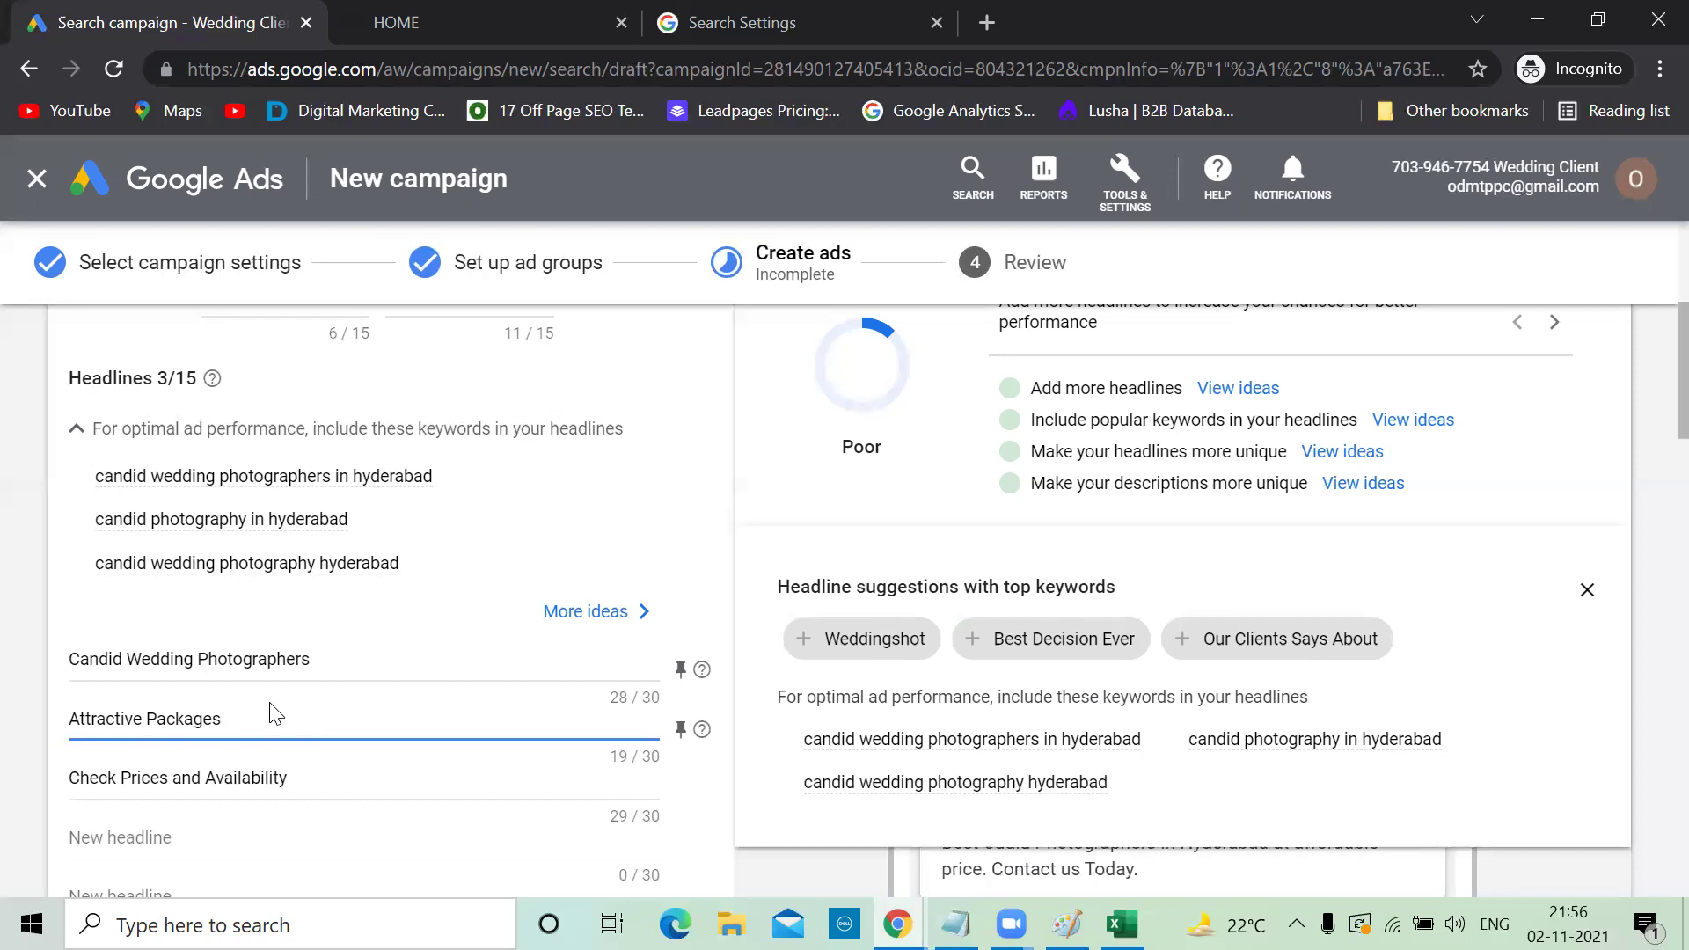
{"action": "scroll", "coordinate": [275, 713], "scroll_direction": "down", "scroll_amount": 15}
{"action": "left_click", "coordinate": [109, 468]}
Cancel the empty Wedding ad form
{"action": "scroll", "coordinate": [504, 501], "scroll_direction": "up", "scroll_amount": 3}
{"action": "scroll", "coordinate": [508, 510], "scroll_direction": "up", "scroll_amount": 10}
{"action": "scroll", "coordinate": [508, 511], "scroll_direction": "up", "scroll_amount": 1}
{"action": "scroll", "coordinate": [508, 512], "scroll_direction": "down", "scroll_amount": 12}
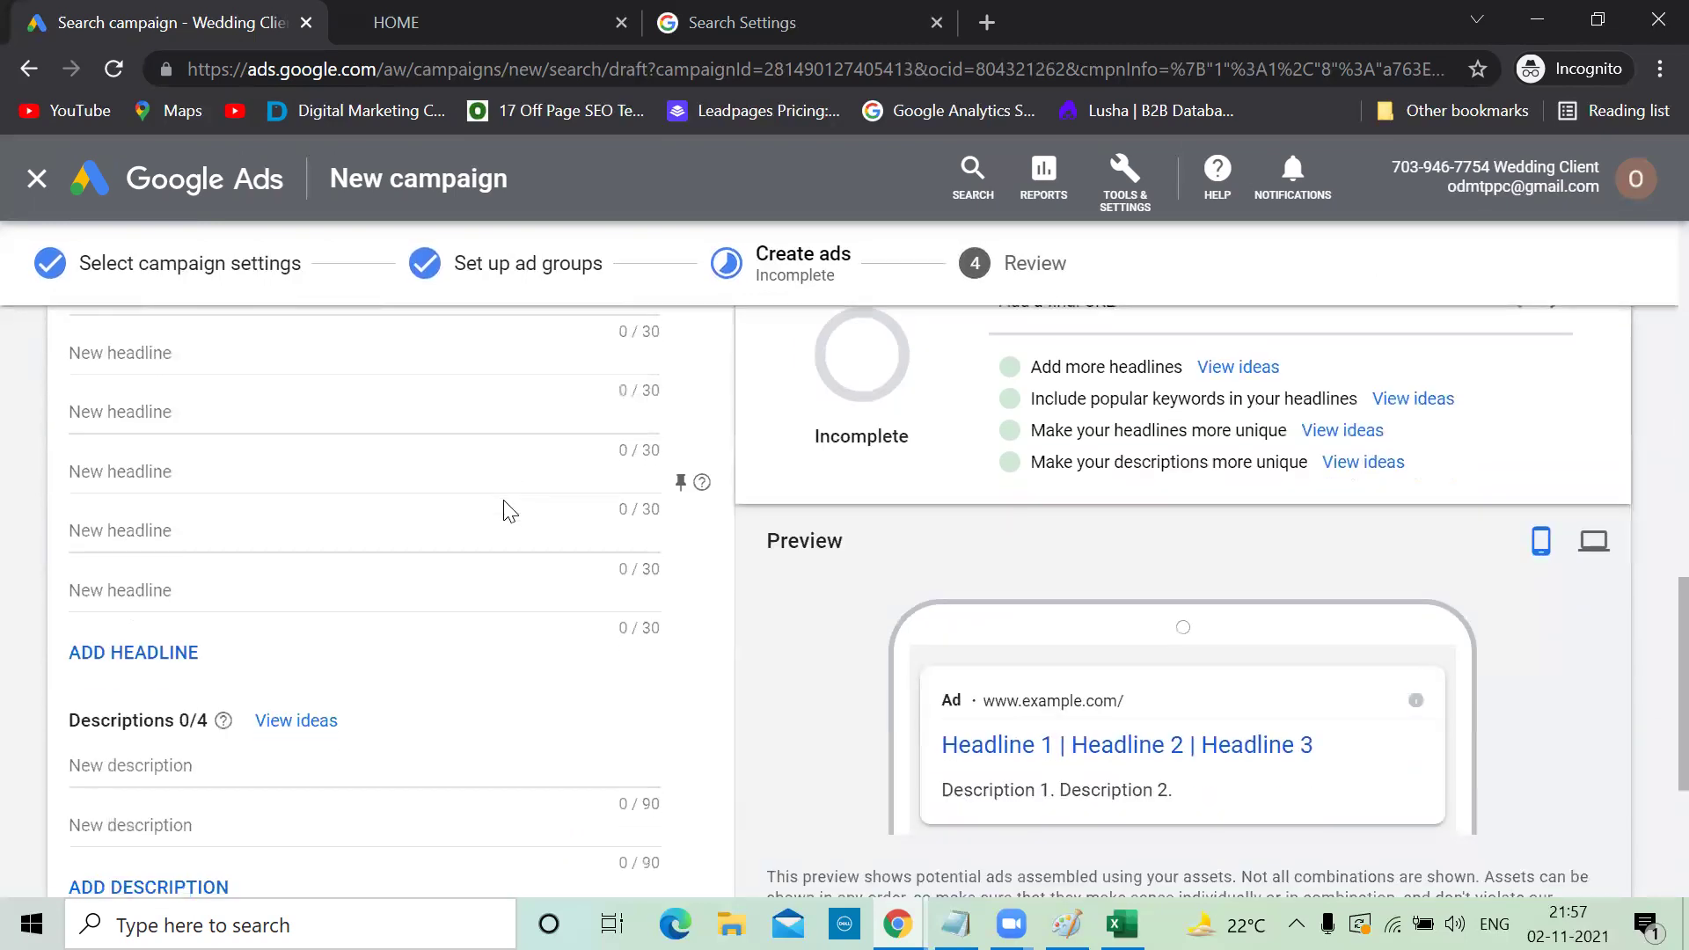
{"action": "scroll", "coordinate": [506, 502], "scroll_direction": "up", "scroll_amount": 4}
{"action": "scroll", "coordinate": [506, 502], "scroll_direction": "up", "scroll_amount": 4}
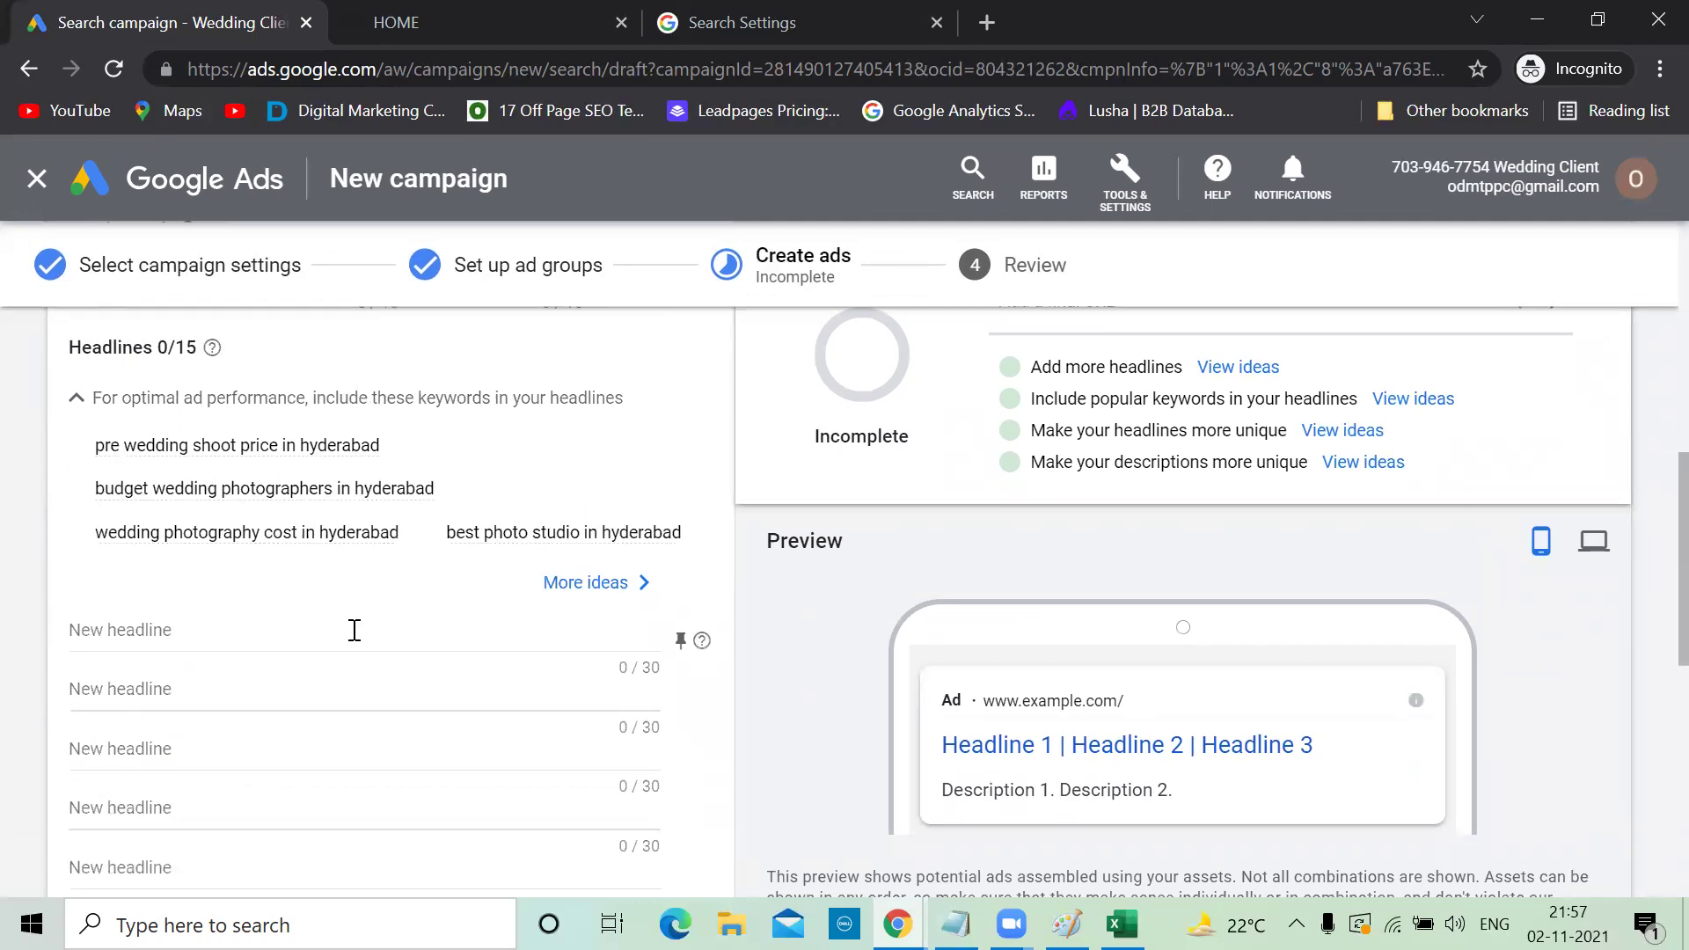
{"action": "scroll", "coordinate": [346, 656], "scroll_direction": "down", "scroll_amount": 10}
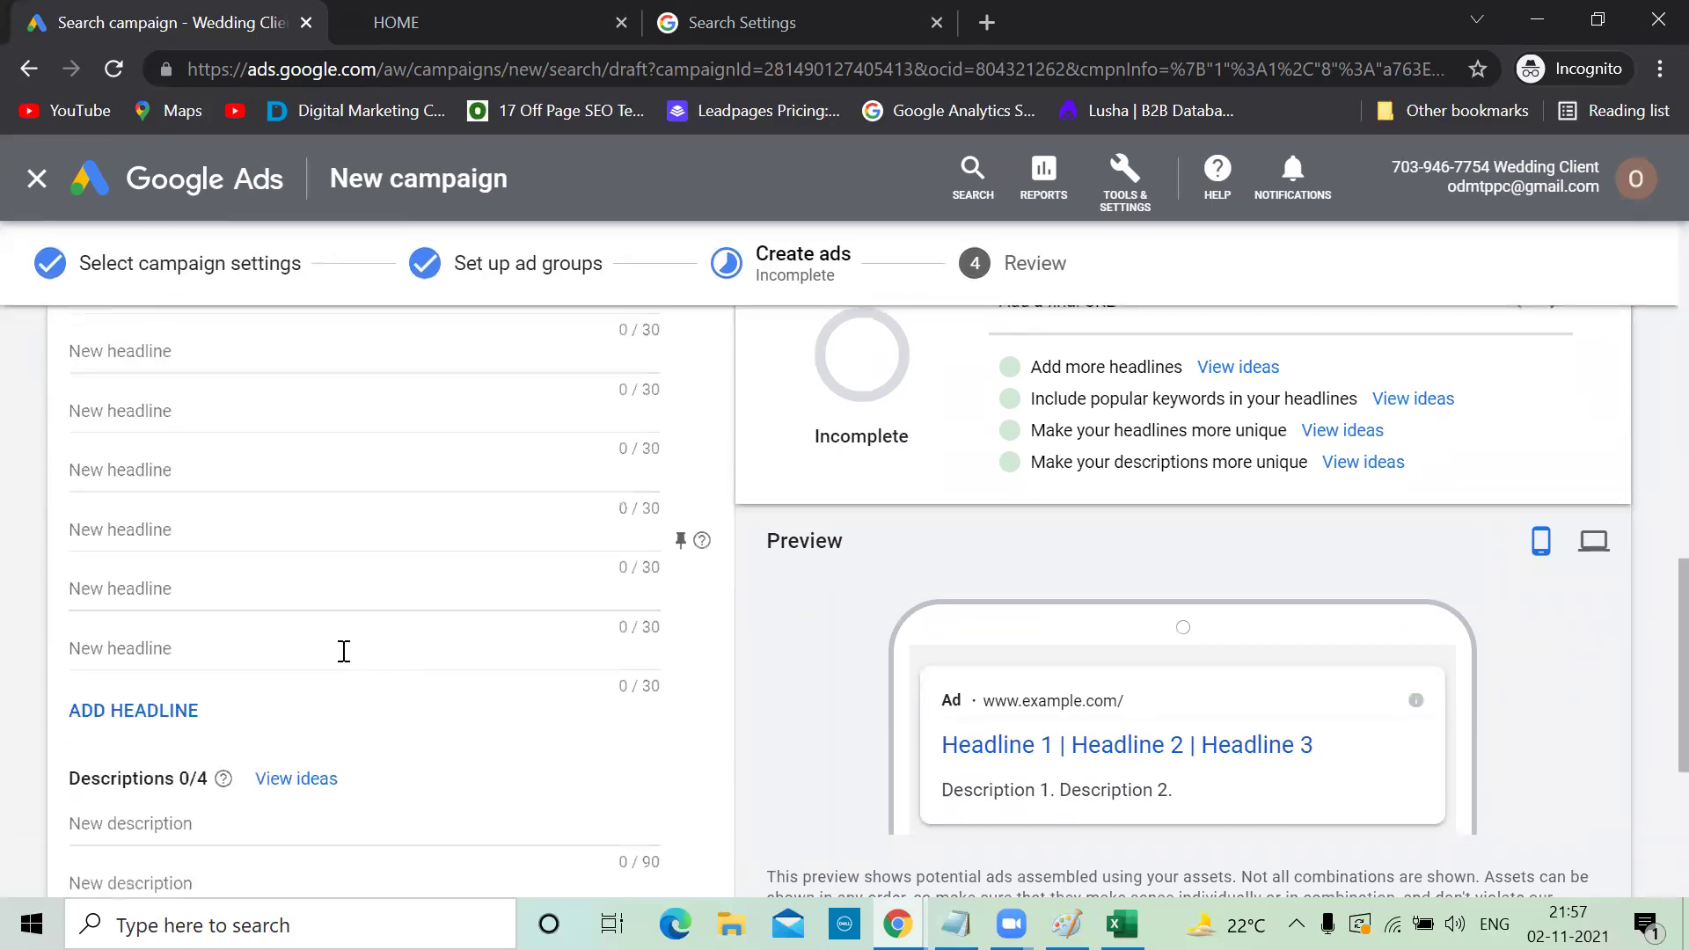
{"action": "scroll", "coordinate": [343, 664], "scroll_direction": "down", "scroll_amount": 3}
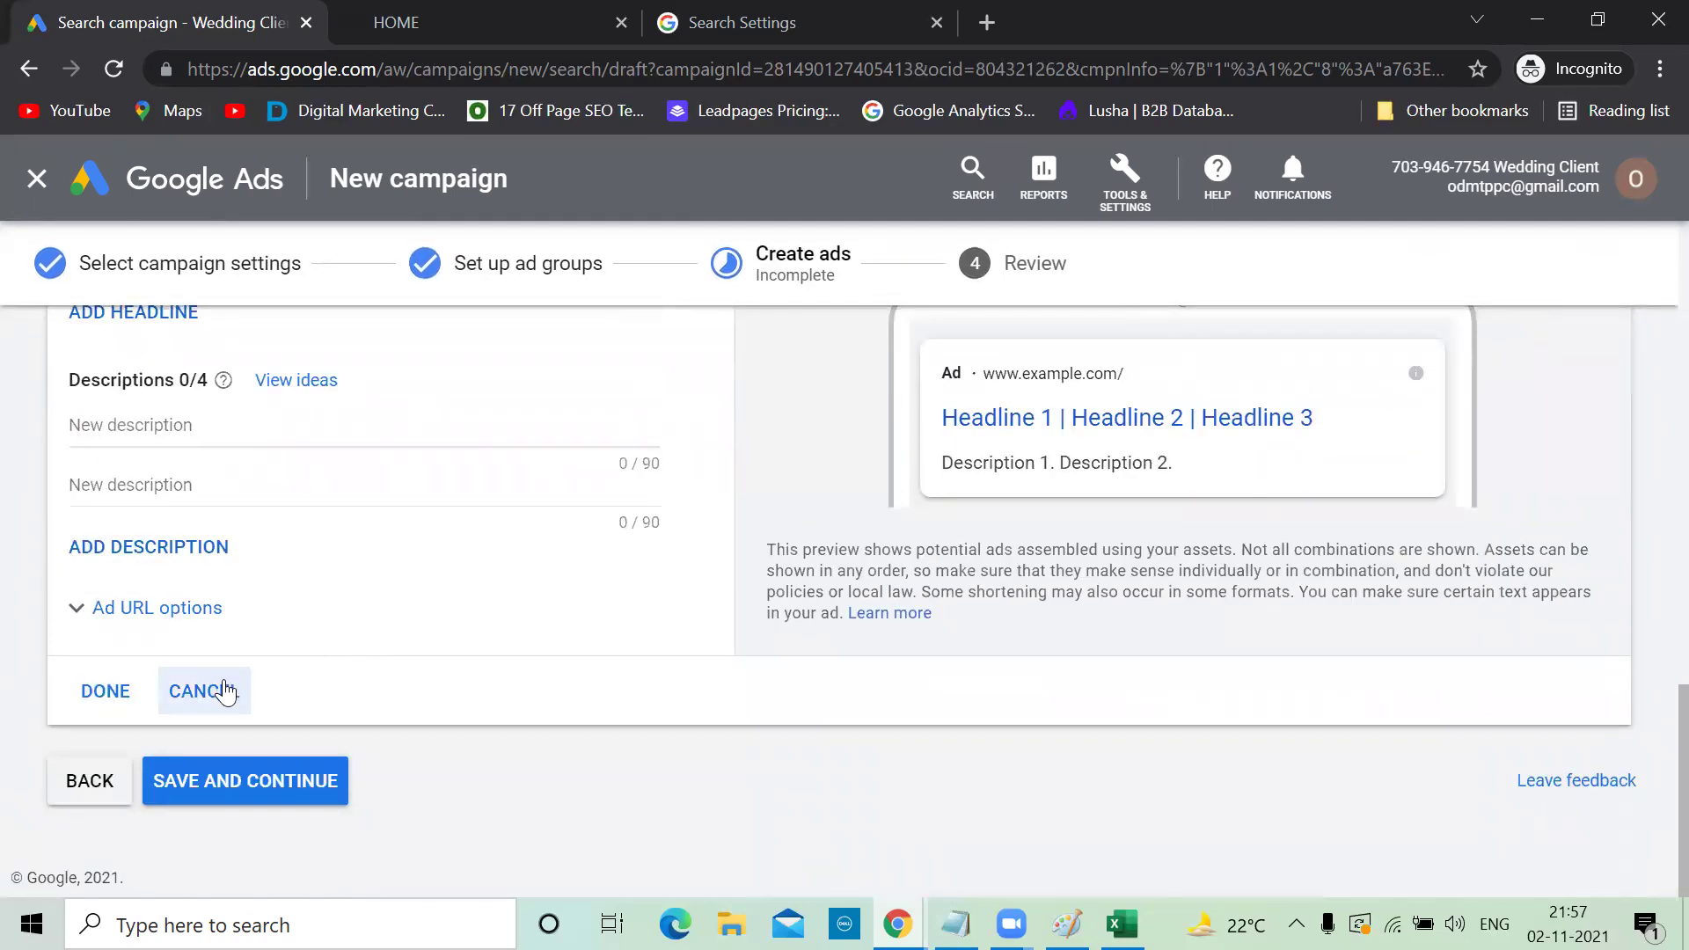
{"action": "left_click", "coordinate": [222, 690]}
Save and continue the Create ads step, then bring up the Paint planning sketch
{"action": "scroll", "coordinate": [230, 691], "scroll_direction": "up", "scroll_amount": 3}
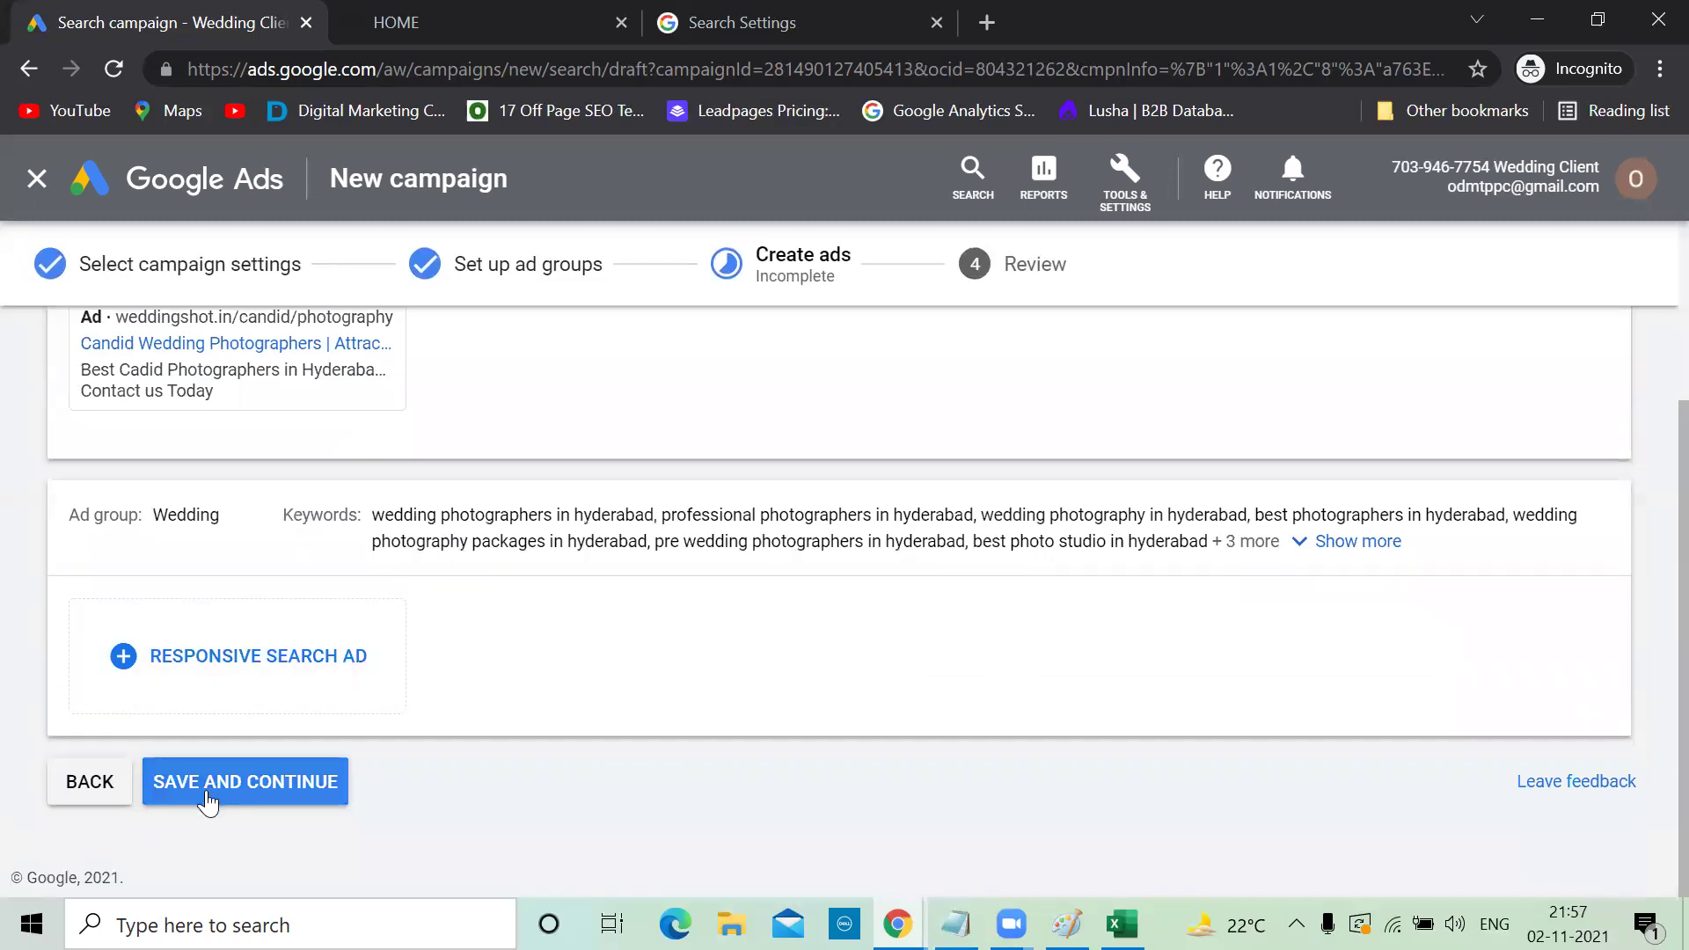
{"action": "left_click", "coordinate": [205, 790]}
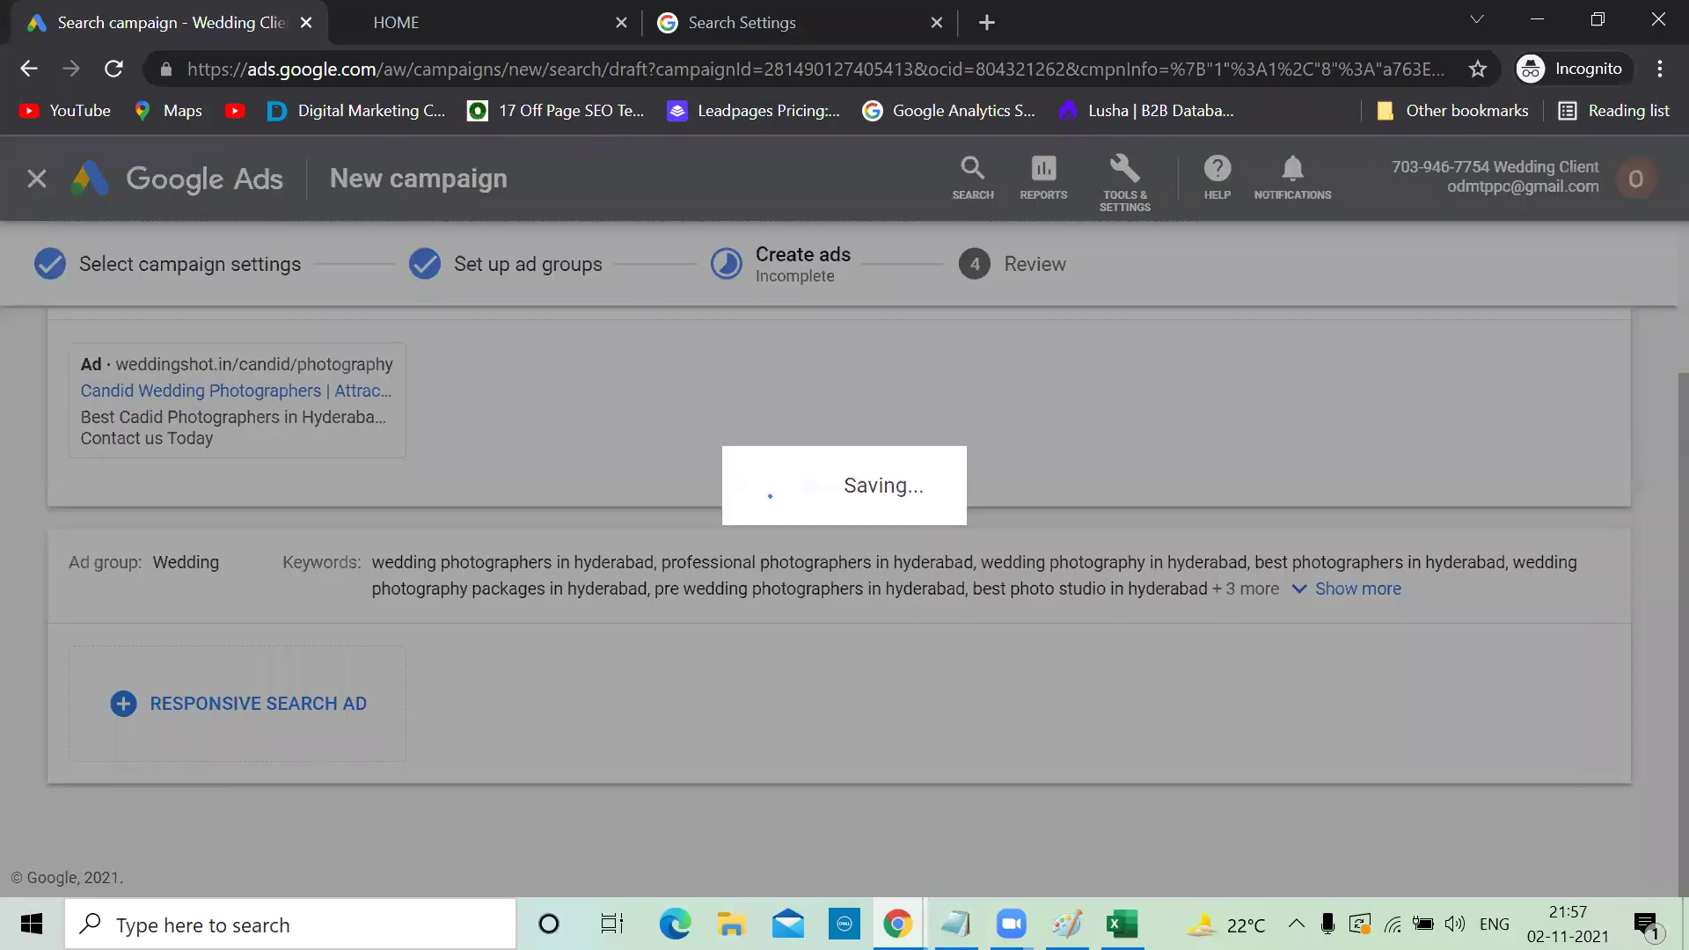
{"action": "left_click", "coordinate": [1067, 924]}
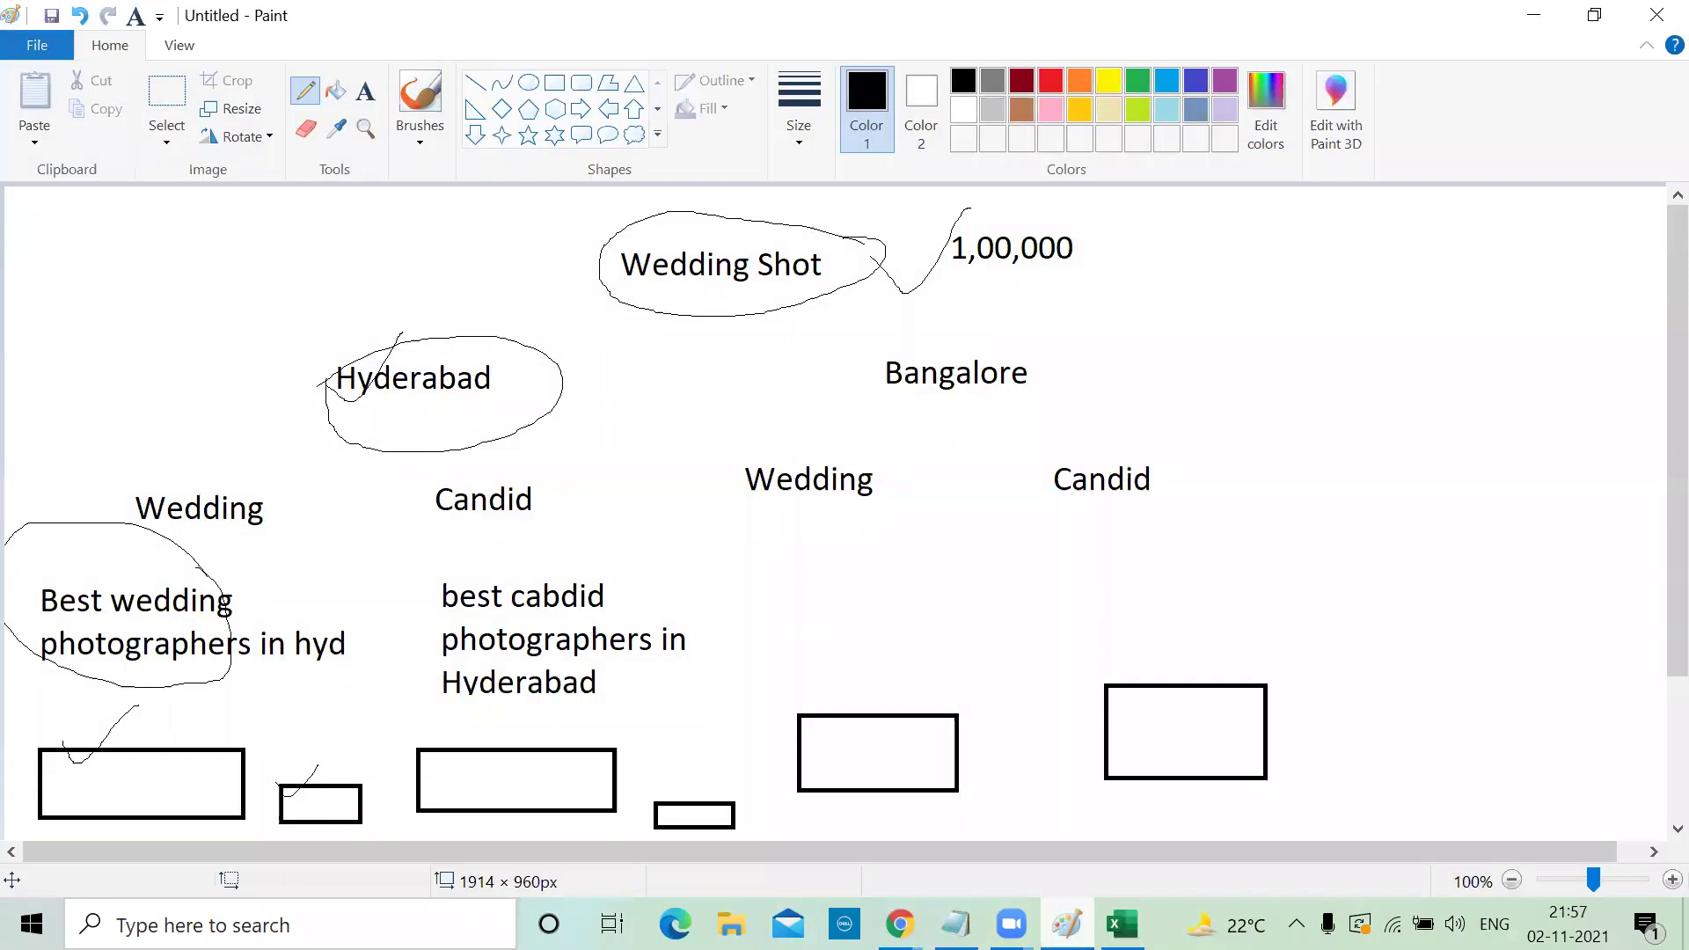
Mark up the sketch: circle Hyderabad, tick the Candid box, cross out the Wedding box
{"action": "mouse_move", "coordinate": [359, 331]}
{"action": "left_mouse_down"}
{"action": "mouse_move", "coordinate": [480, 481]}
{"action": "mouse_move", "coordinate": [459, 329]}
{"action": "mouse_move", "coordinate": [380, 337]}
{"action": "left_mouse_up"}
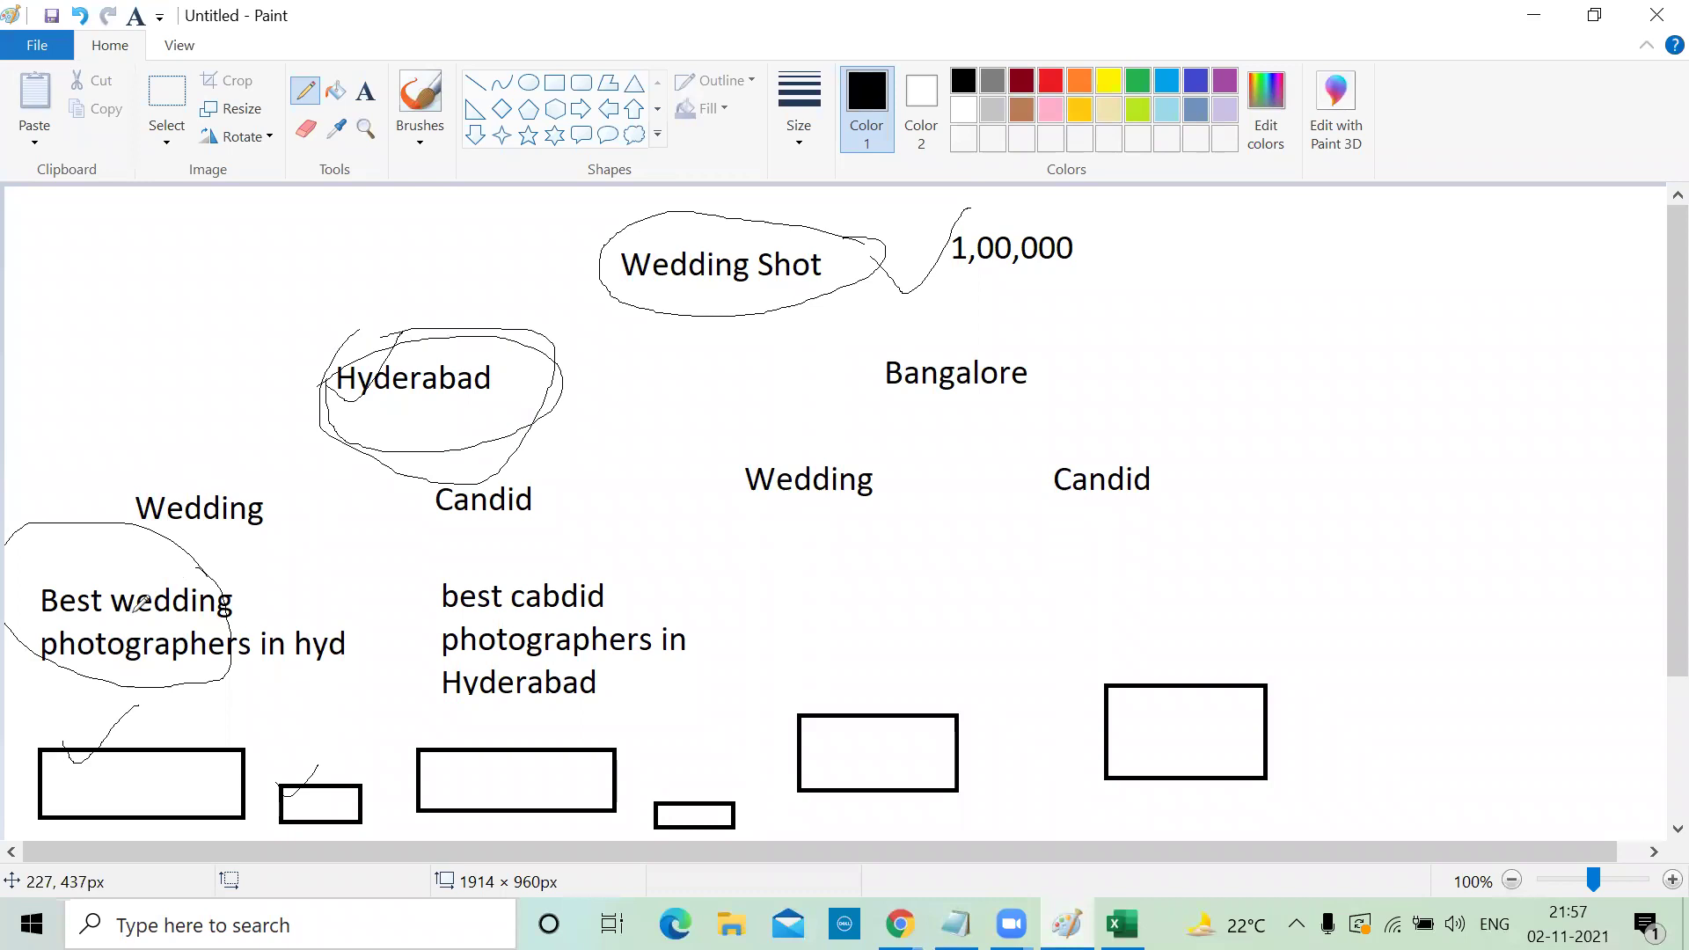
{"action": "scroll", "coordinate": [319, 603], "scroll_direction": "down", "scroll_amount": 3}
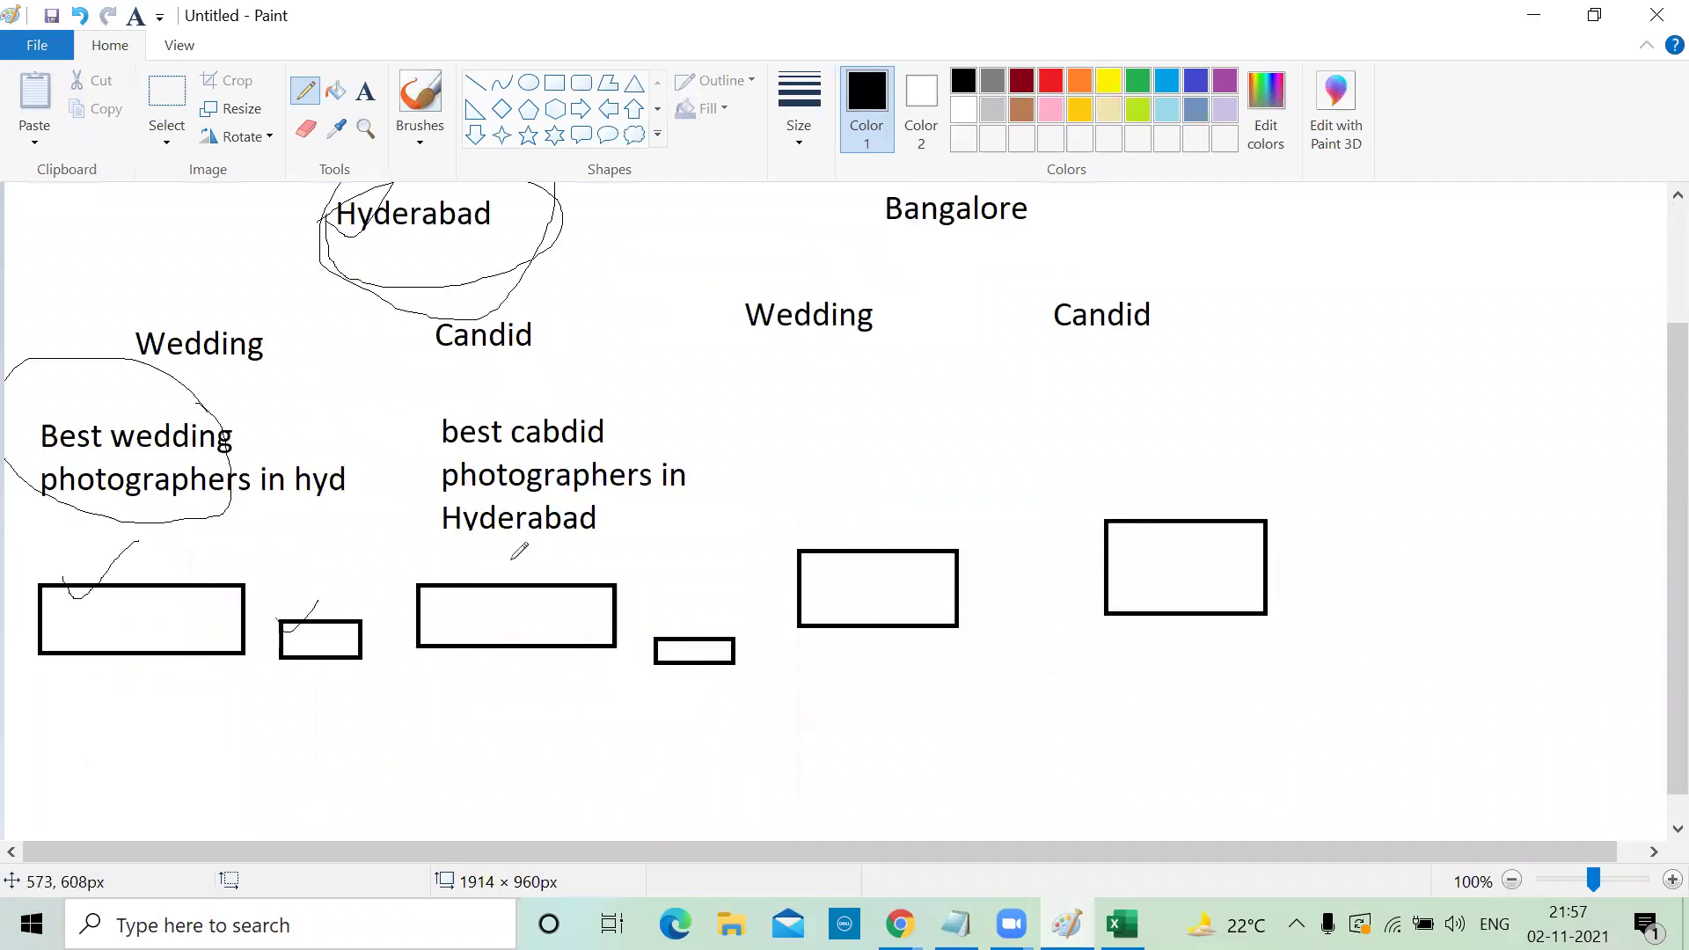
{"action": "mouse_move", "coordinate": [495, 590]}
{"action": "left_mouse_down"}
{"action": "mouse_move", "coordinate": [529, 598]}
{"action": "mouse_move", "coordinate": [581, 524]}
{"action": "left_mouse_up"}
{"action": "mouse_move", "coordinate": [237, 588]}
{"action": "left_mouse_down"}
{"action": "mouse_move", "coordinate": [179, 664]}
{"action": "mouse_move", "coordinate": [186, 627]}
{"action": "mouse_move", "coordinate": [218, 653]}
{"action": "left_mouse_up"}
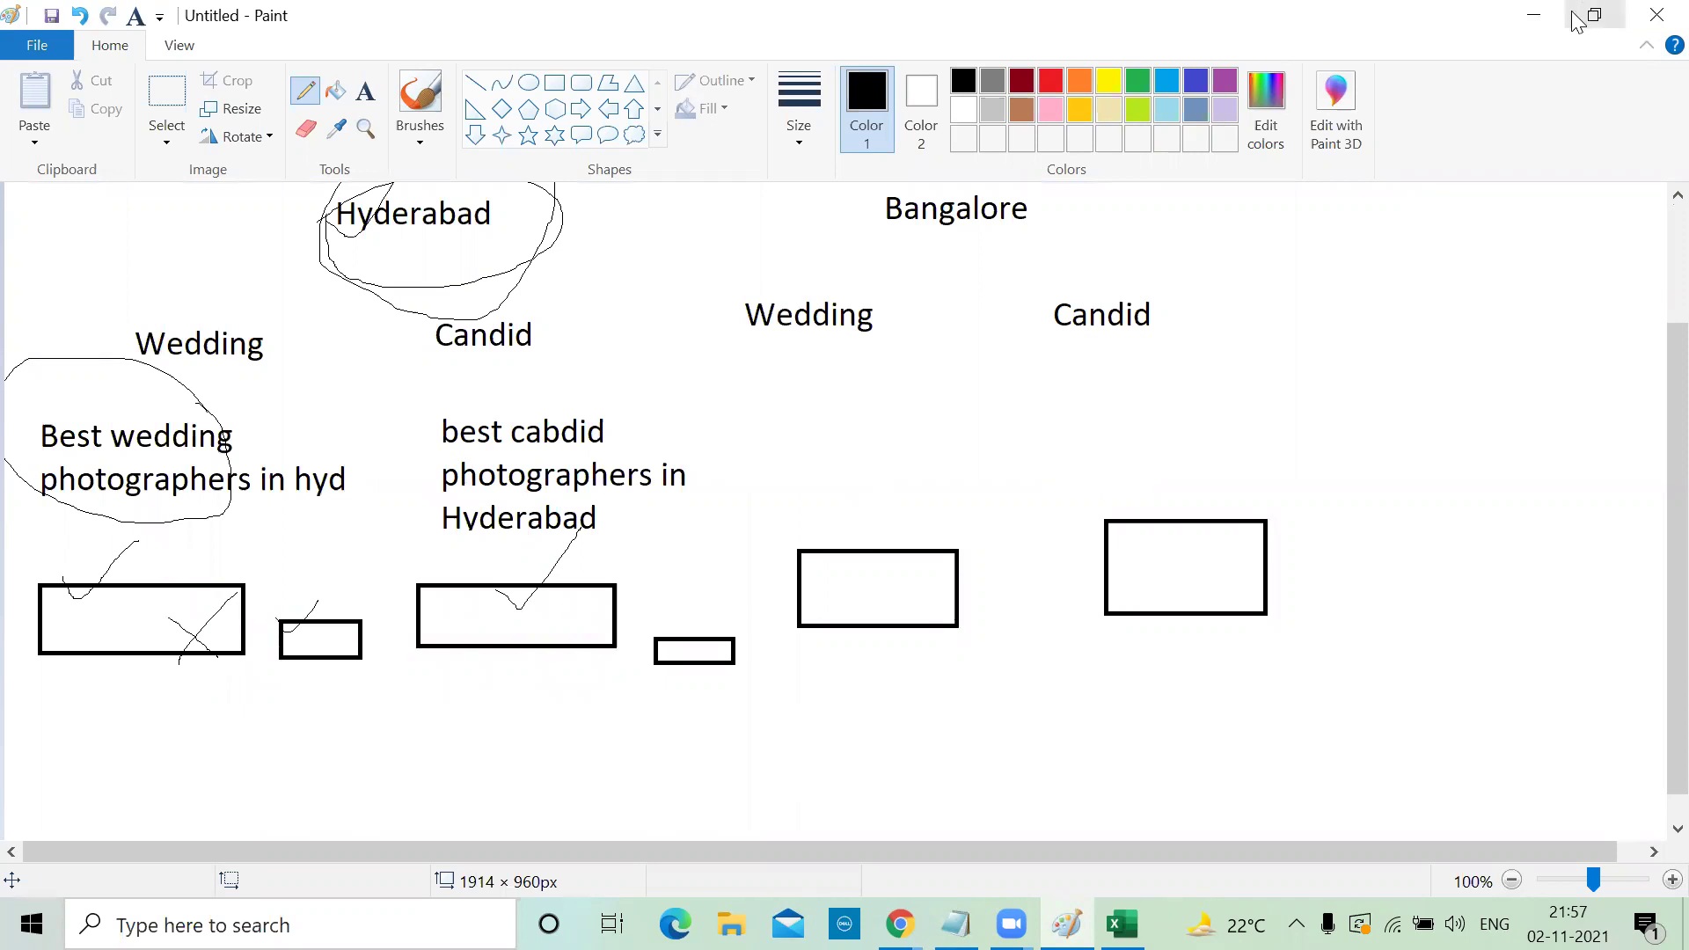
Minimize Paint and check the Review summary: Hyderabad, ₹1,000.00/day, 2 ad groups, 13 keywords, 1 ad
{"action": "left_click", "coordinate": [1534, 17]}
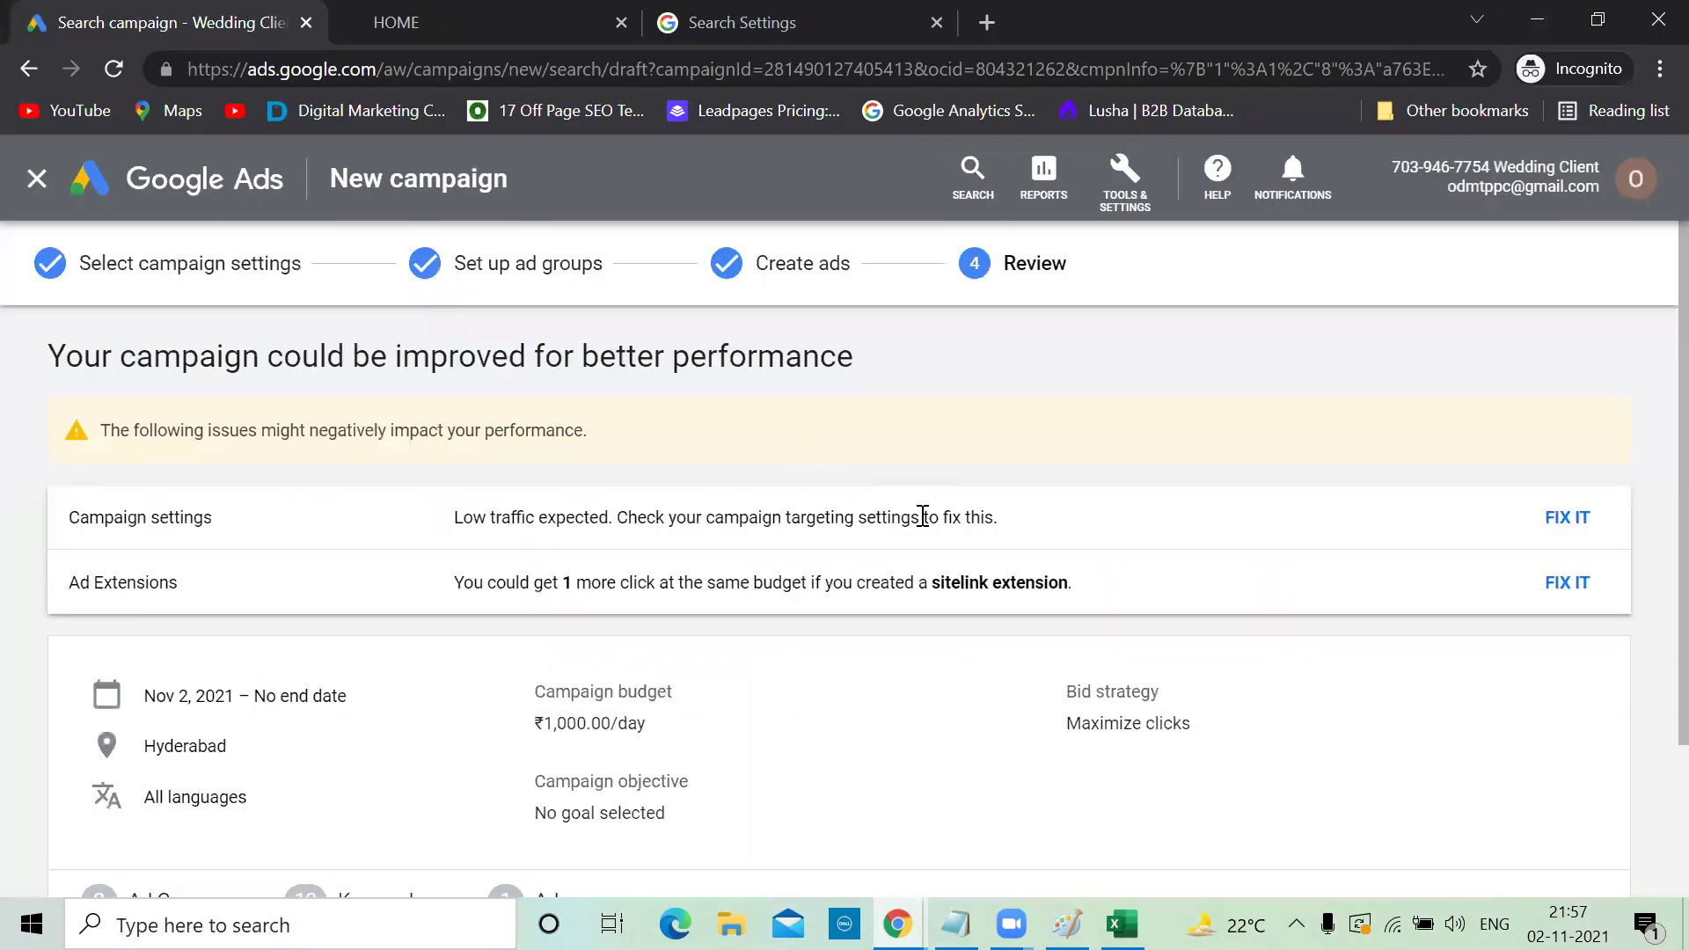
{"action": "scroll", "coordinate": [922, 516], "scroll_direction": "down", "scroll_amount": 1}
{"action": "scroll", "coordinate": [922, 517], "scroll_direction": "up", "scroll_amount": 1}
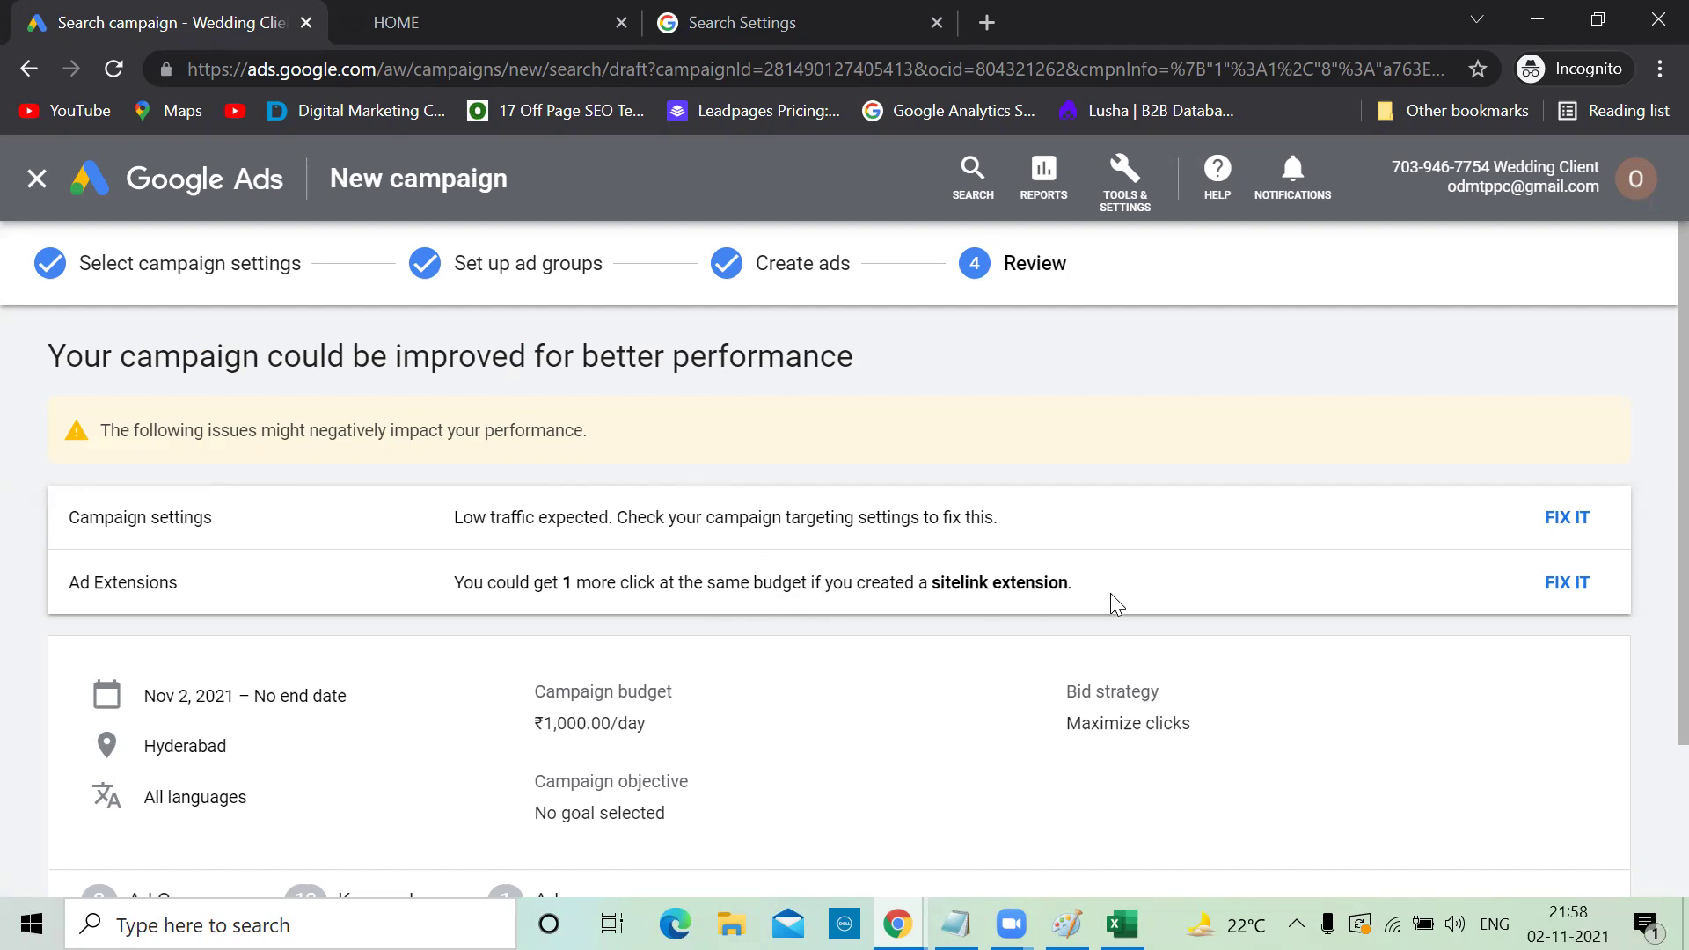
{"action": "scroll", "coordinate": [1110, 603], "scroll_direction": "down", "scroll_amount": 3}
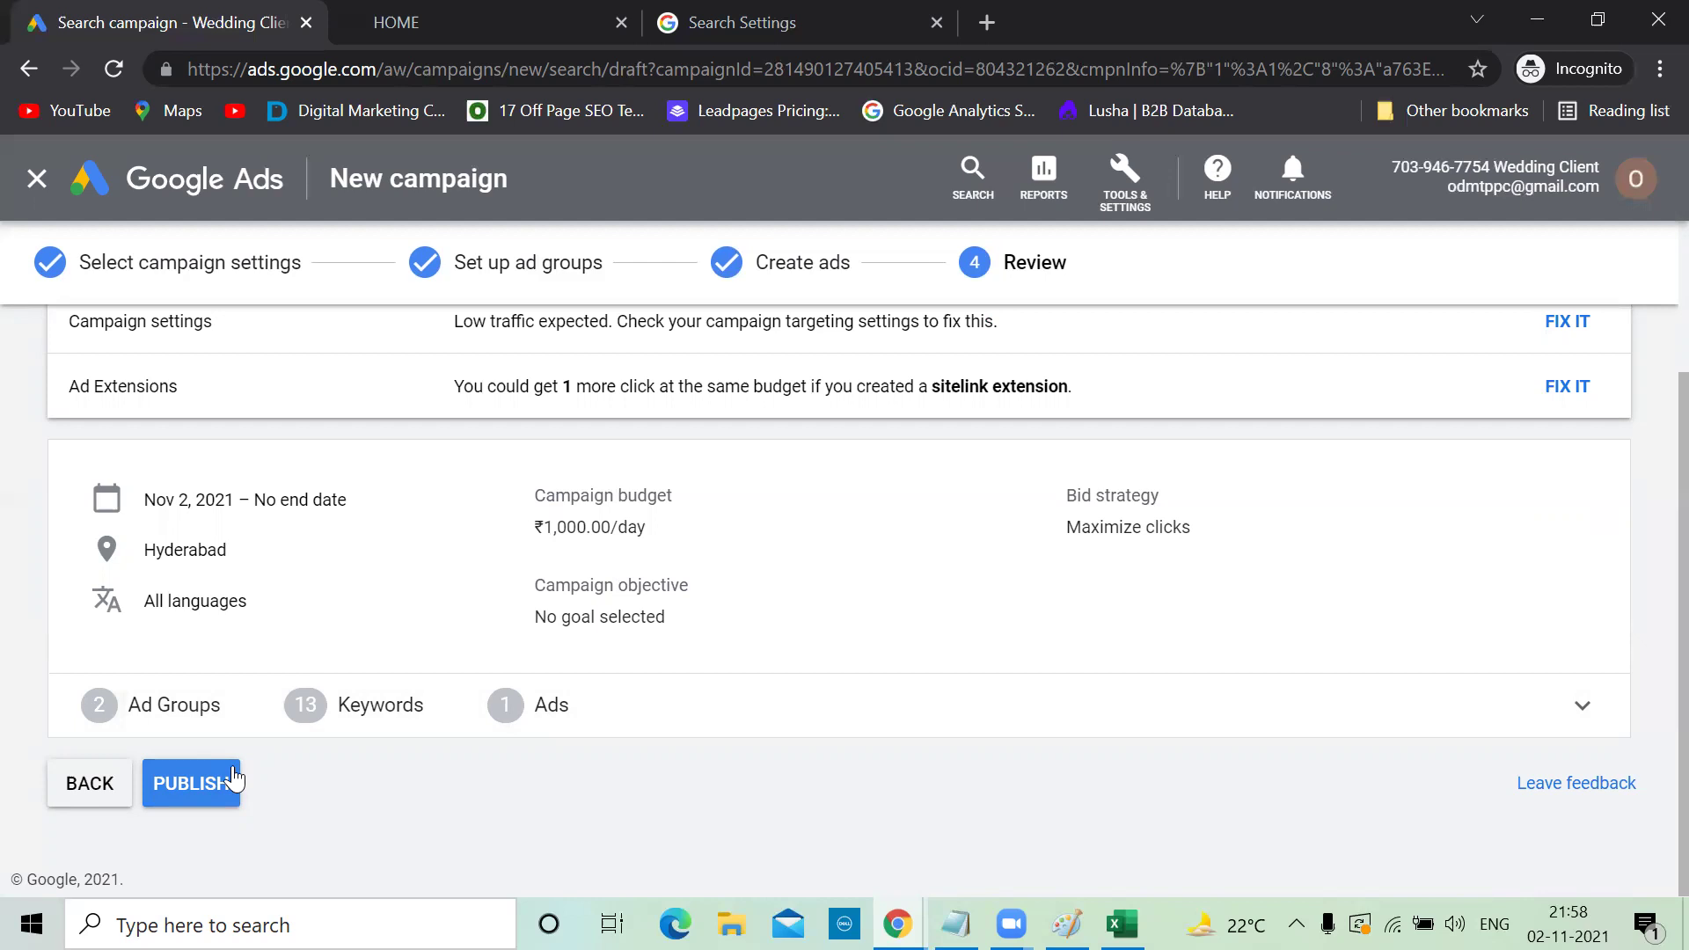
Publish the Hyderabad-Wedding campaign and go to the All campaigns overview
{"action": "left_click", "coordinate": [196, 781]}
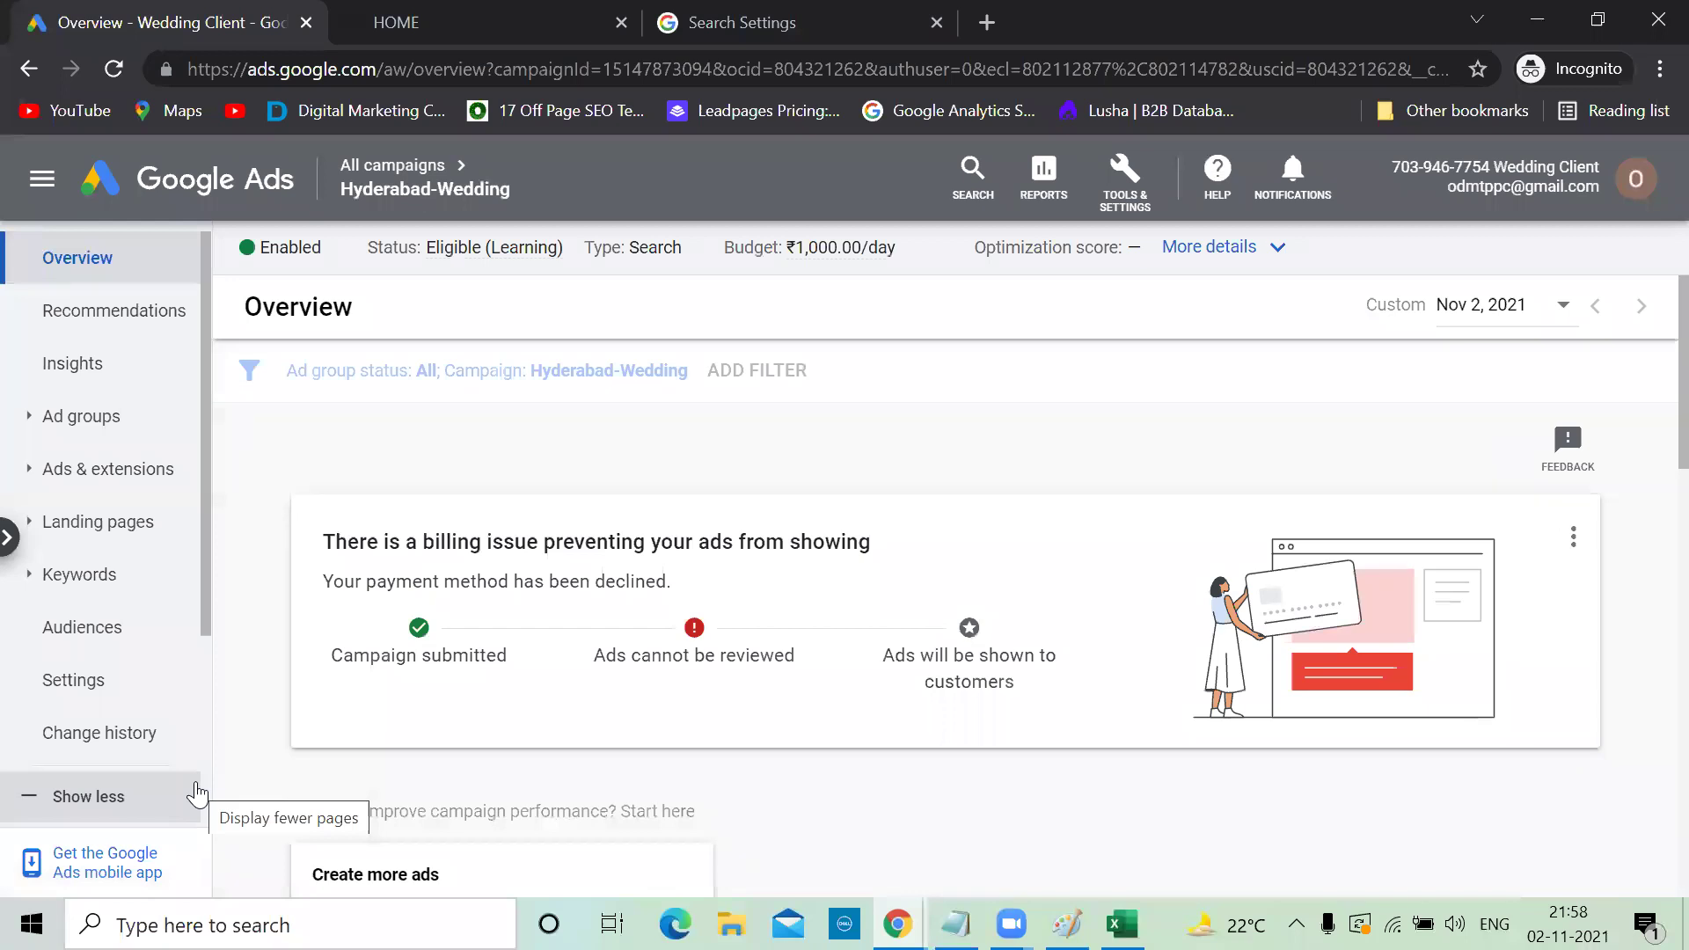
{"action": "scroll", "coordinate": [476, 604], "scroll_direction": "down", "scroll_amount": 1}
{"action": "scroll", "coordinate": [476, 604], "scroll_direction": "up", "scroll_amount": 1}
{"action": "scroll", "coordinate": [476, 605], "scroll_direction": "down", "scroll_amount": 3}
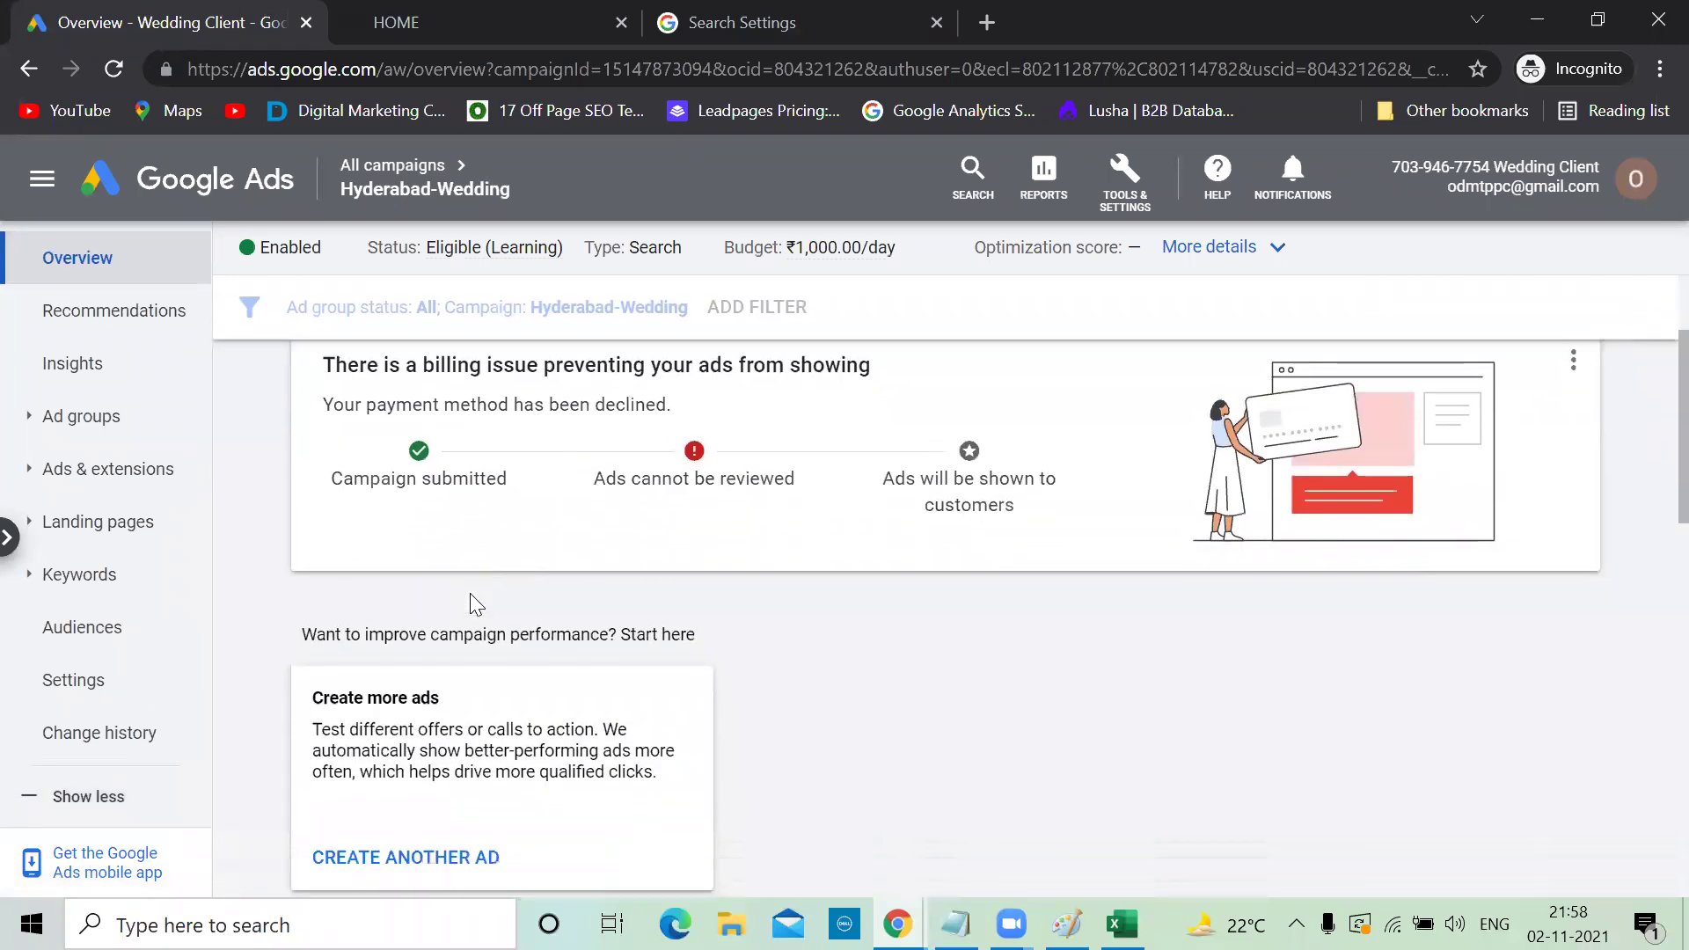
{"action": "scroll", "coordinate": [476, 604], "scroll_direction": "up", "scroll_amount": 3}
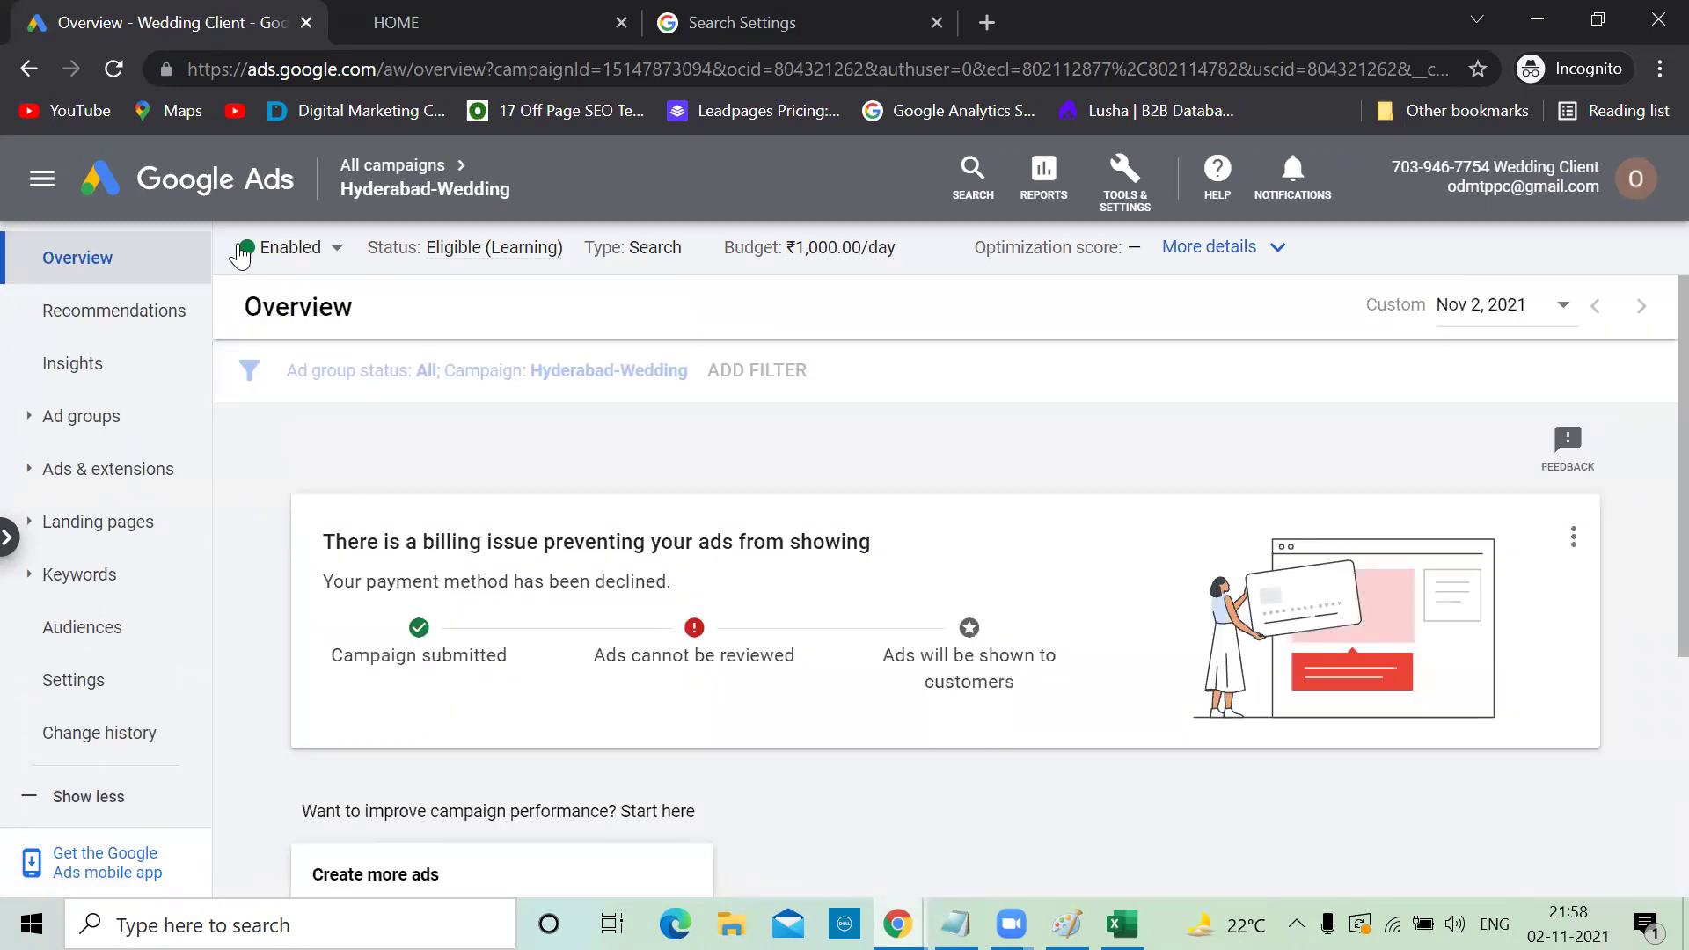
{"action": "left_click", "coordinate": [187, 191]}
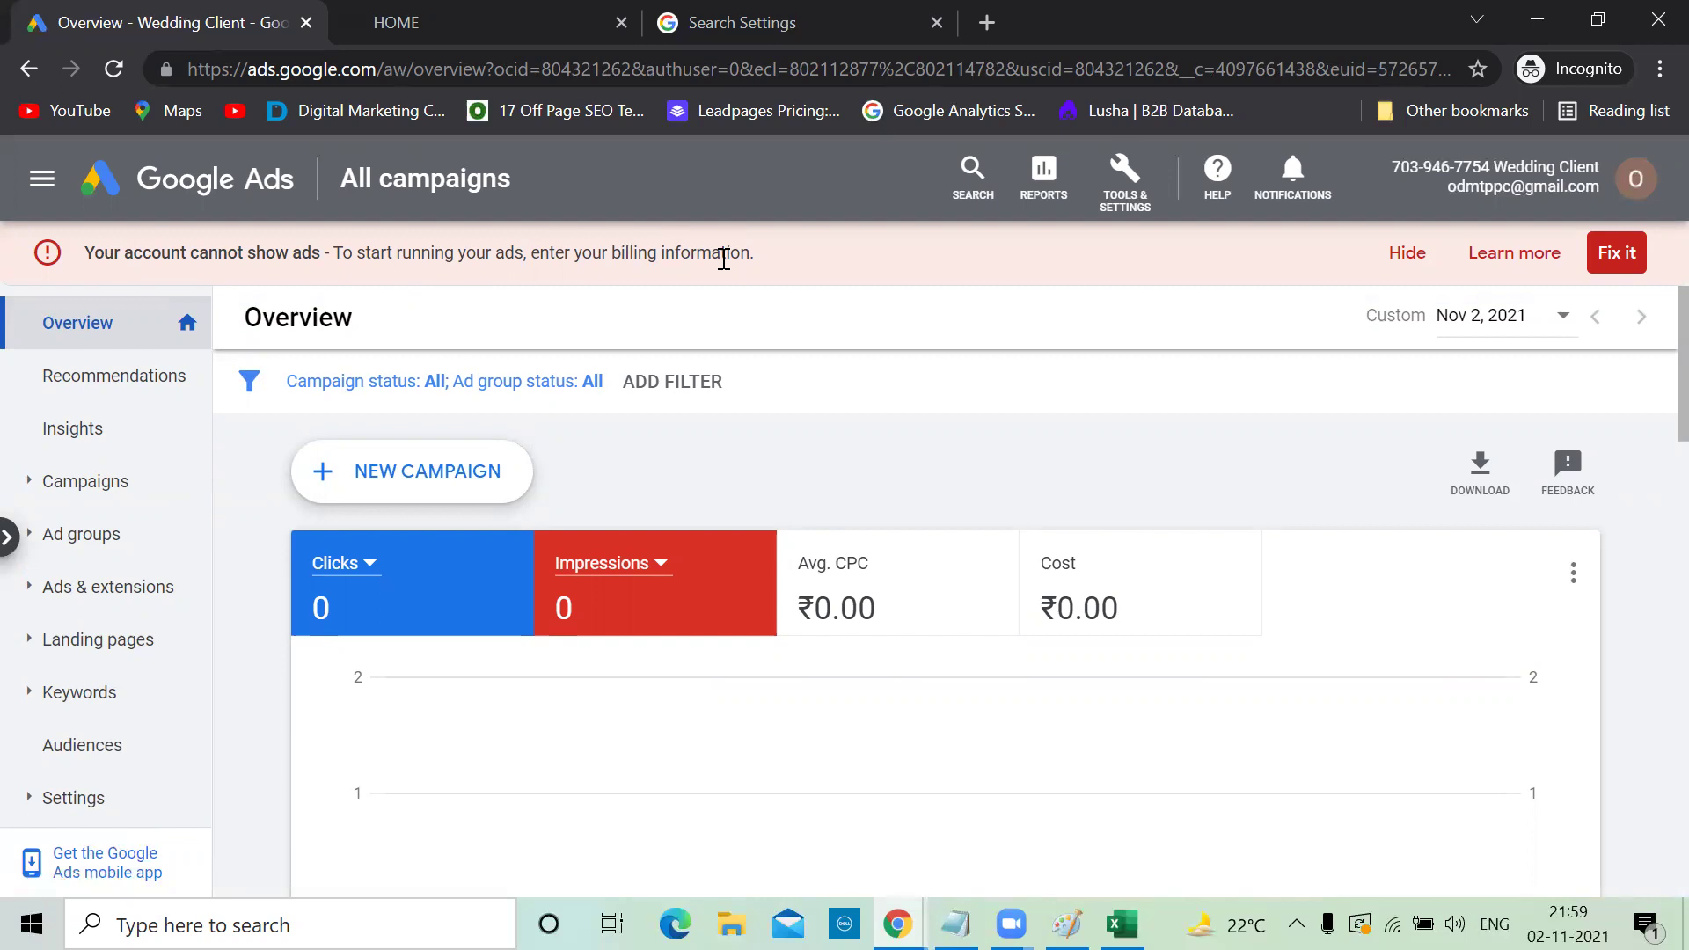
Review the Billing Summary's India NetBanking payment setup, then add to the Notepad budget notes
{"action": "left_click", "coordinate": [1120, 196]}
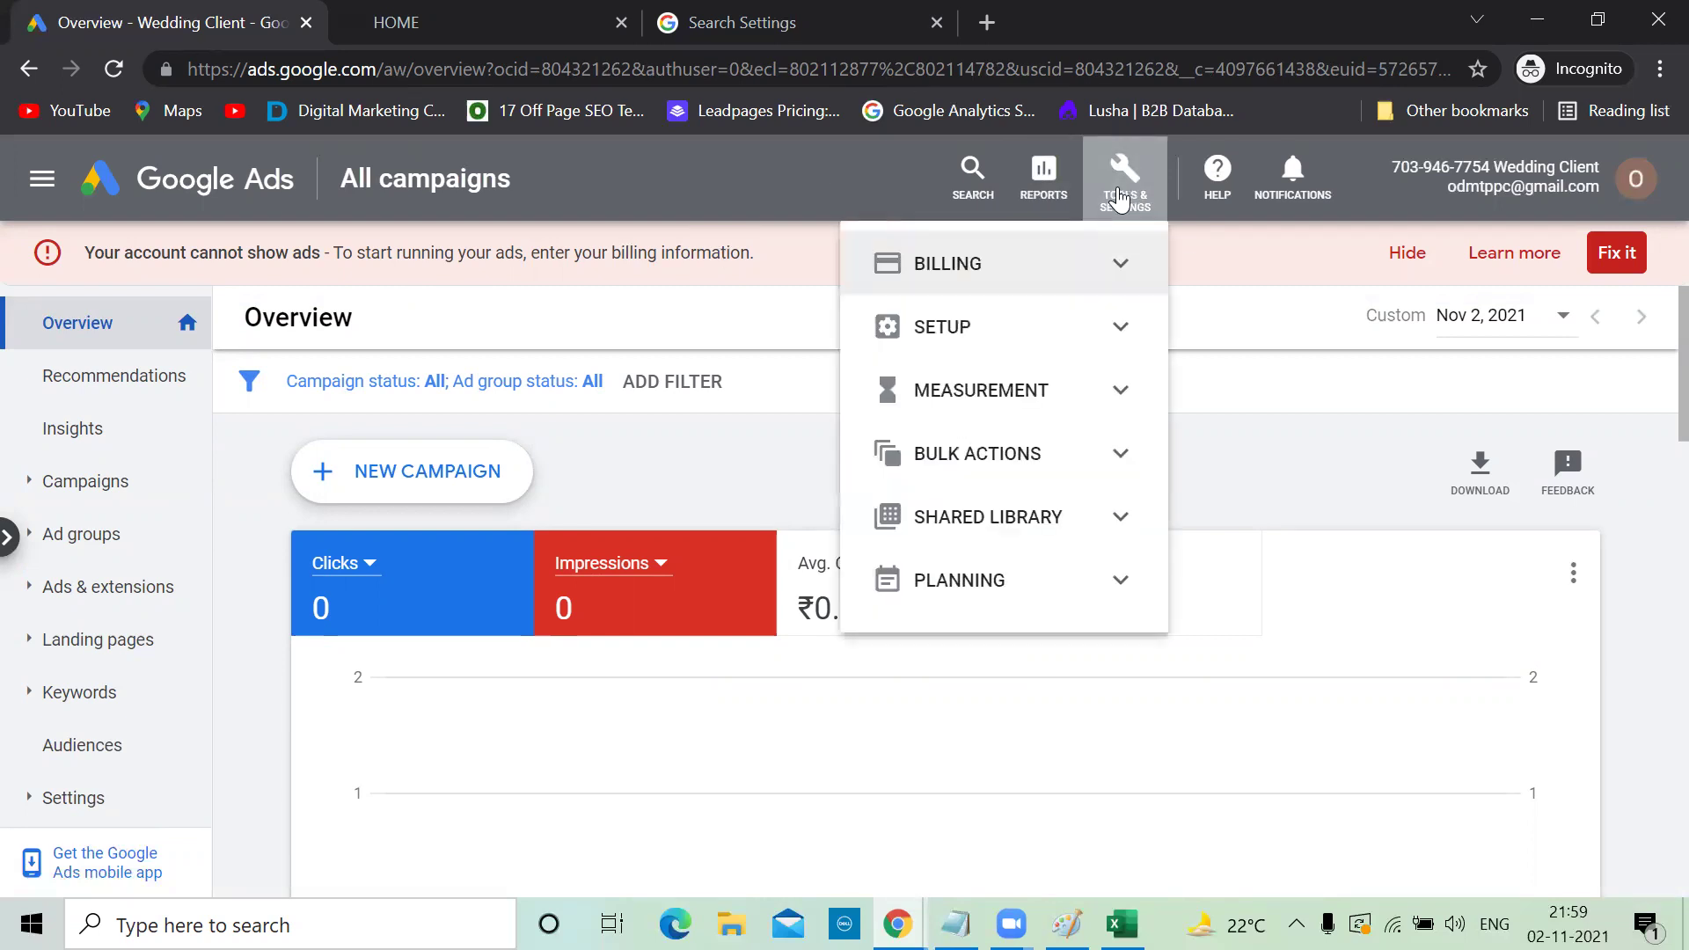
{"action": "left_click", "coordinate": [1097, 265]}
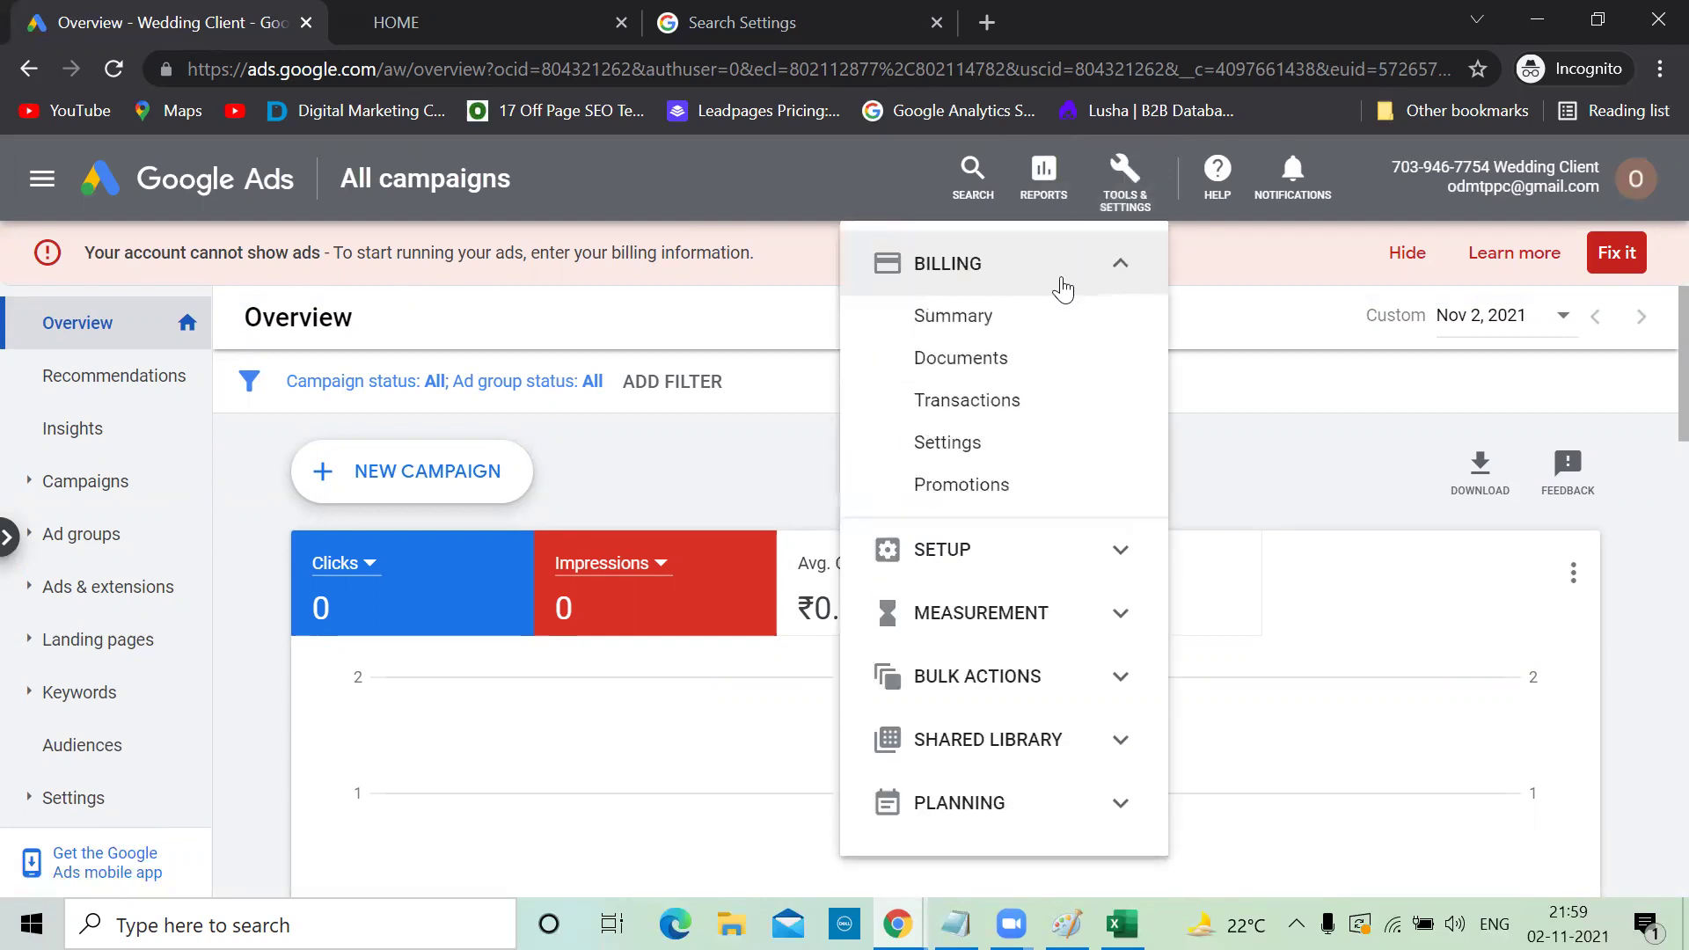
{"action": "left_click", "coordinate": [991, 318]}
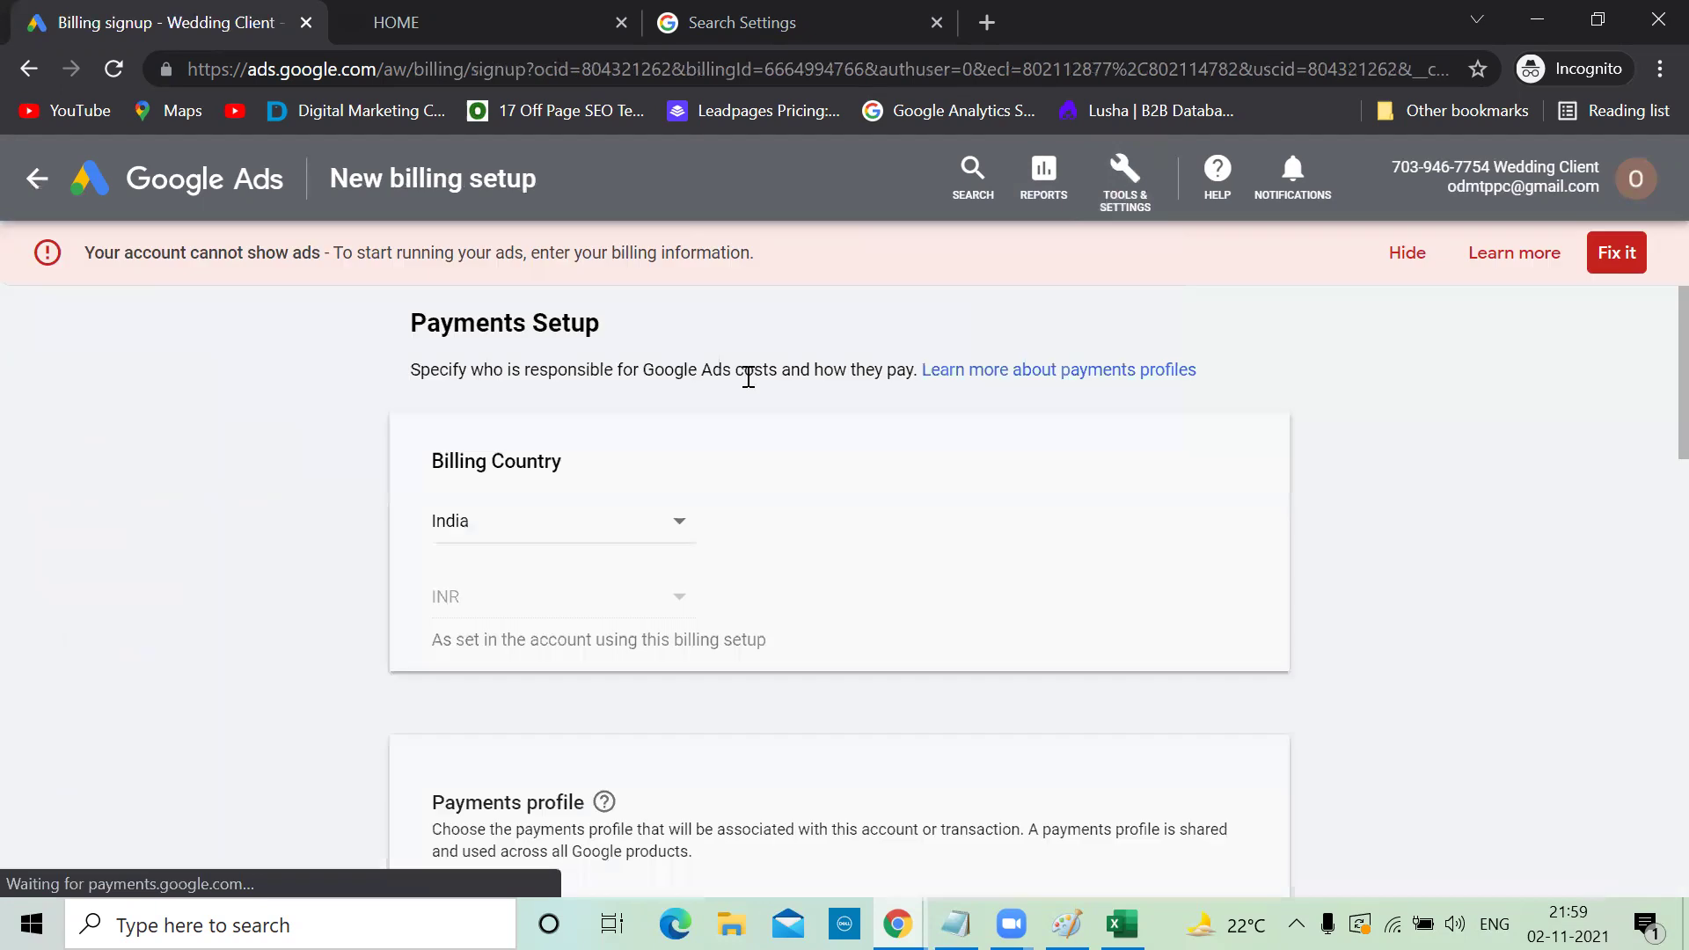
{"action": "scroll", "coordinate": [774, 418], "scroll_direction": "down", "scroll_amount": 2}
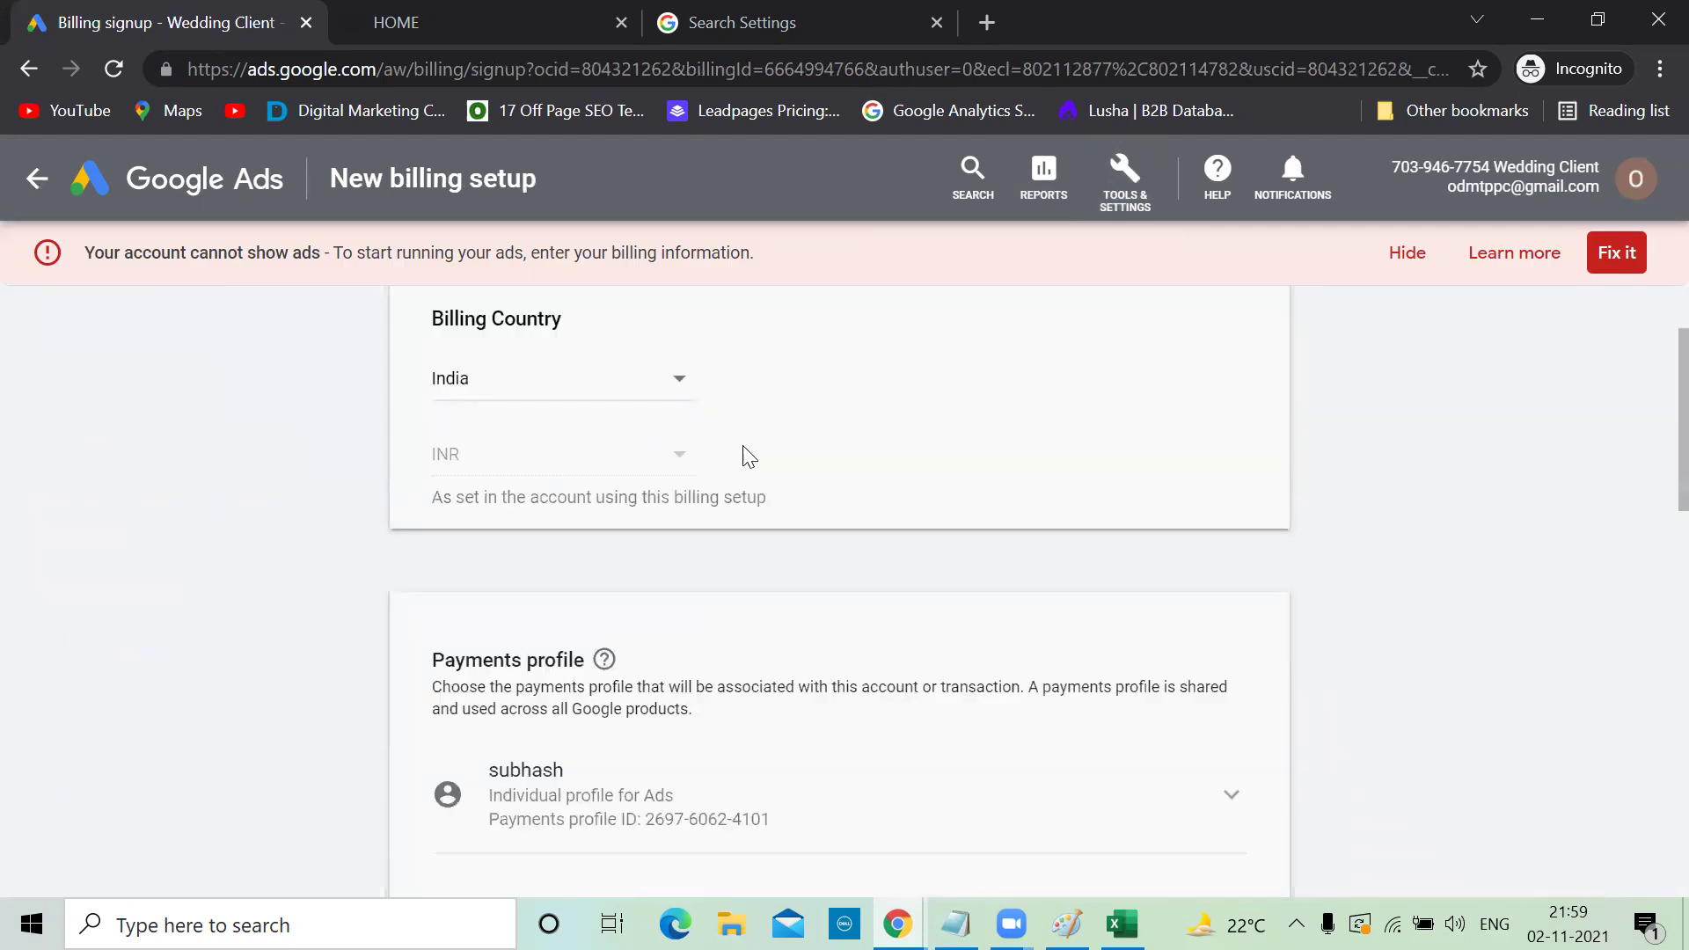
{"action": "scroll", "coordinate": [749, 457], "scroll_direction": "down", "scroll_amount": 5}
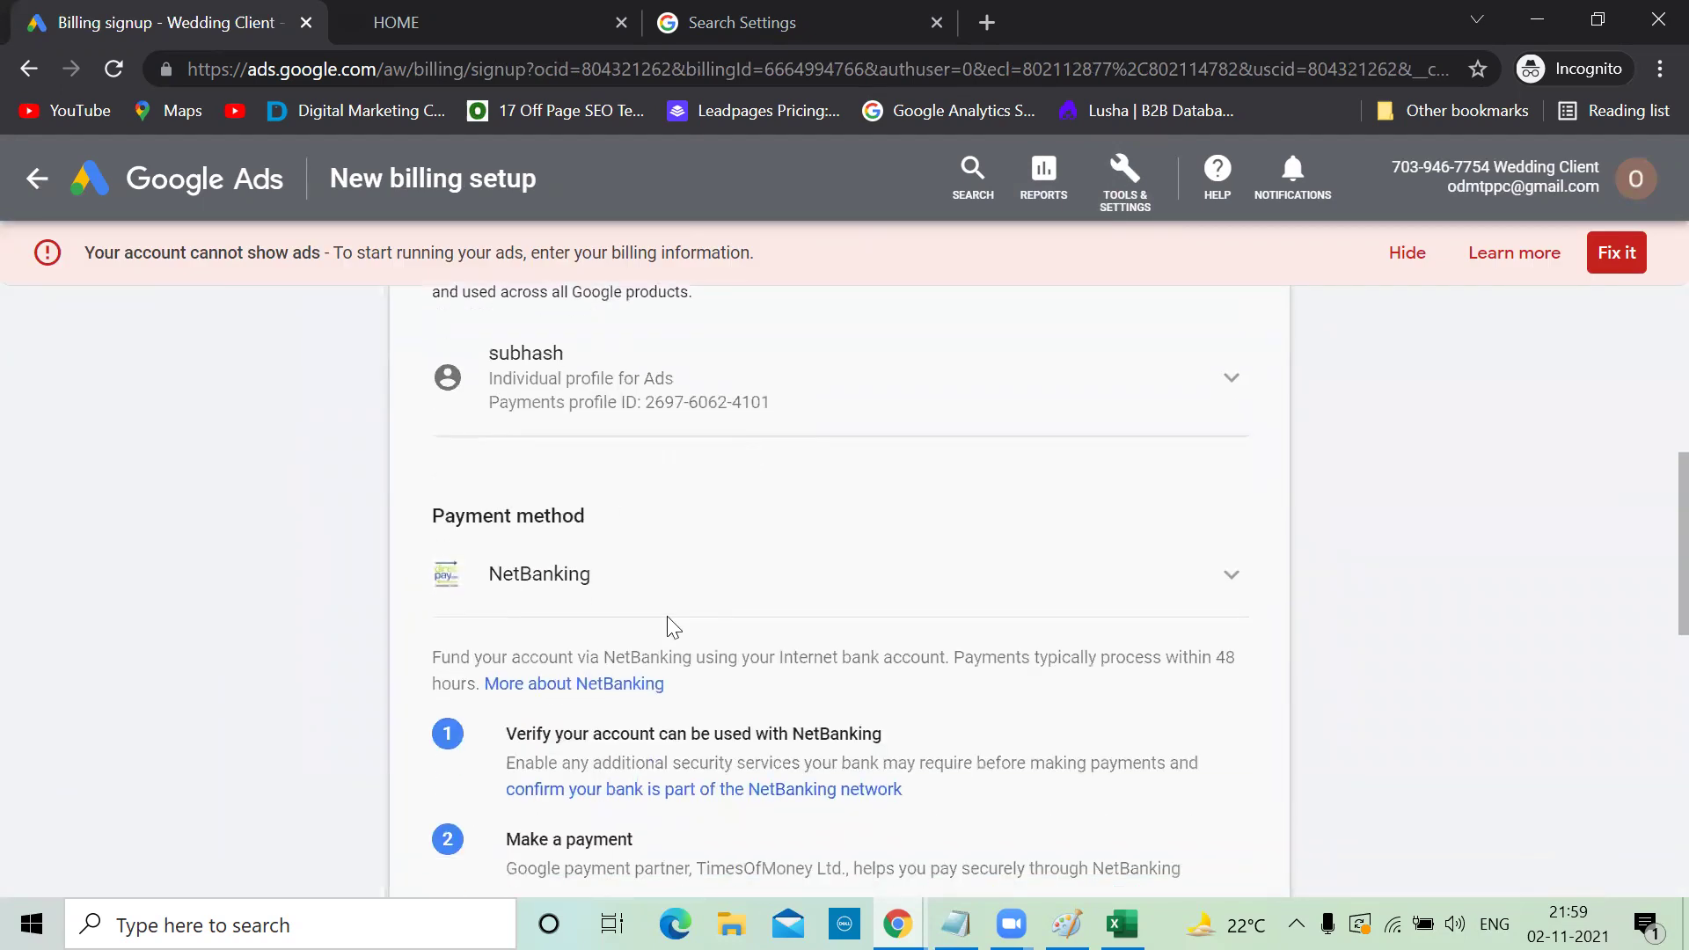
{"action": "scroll", "coordinate": [510, 577], "scroll_direction": "up", "scroll_amount": 5}
{"action": "scroll", "coordinate": [510, 577], "scroll_direction": "down", "scroll_amount": 3}
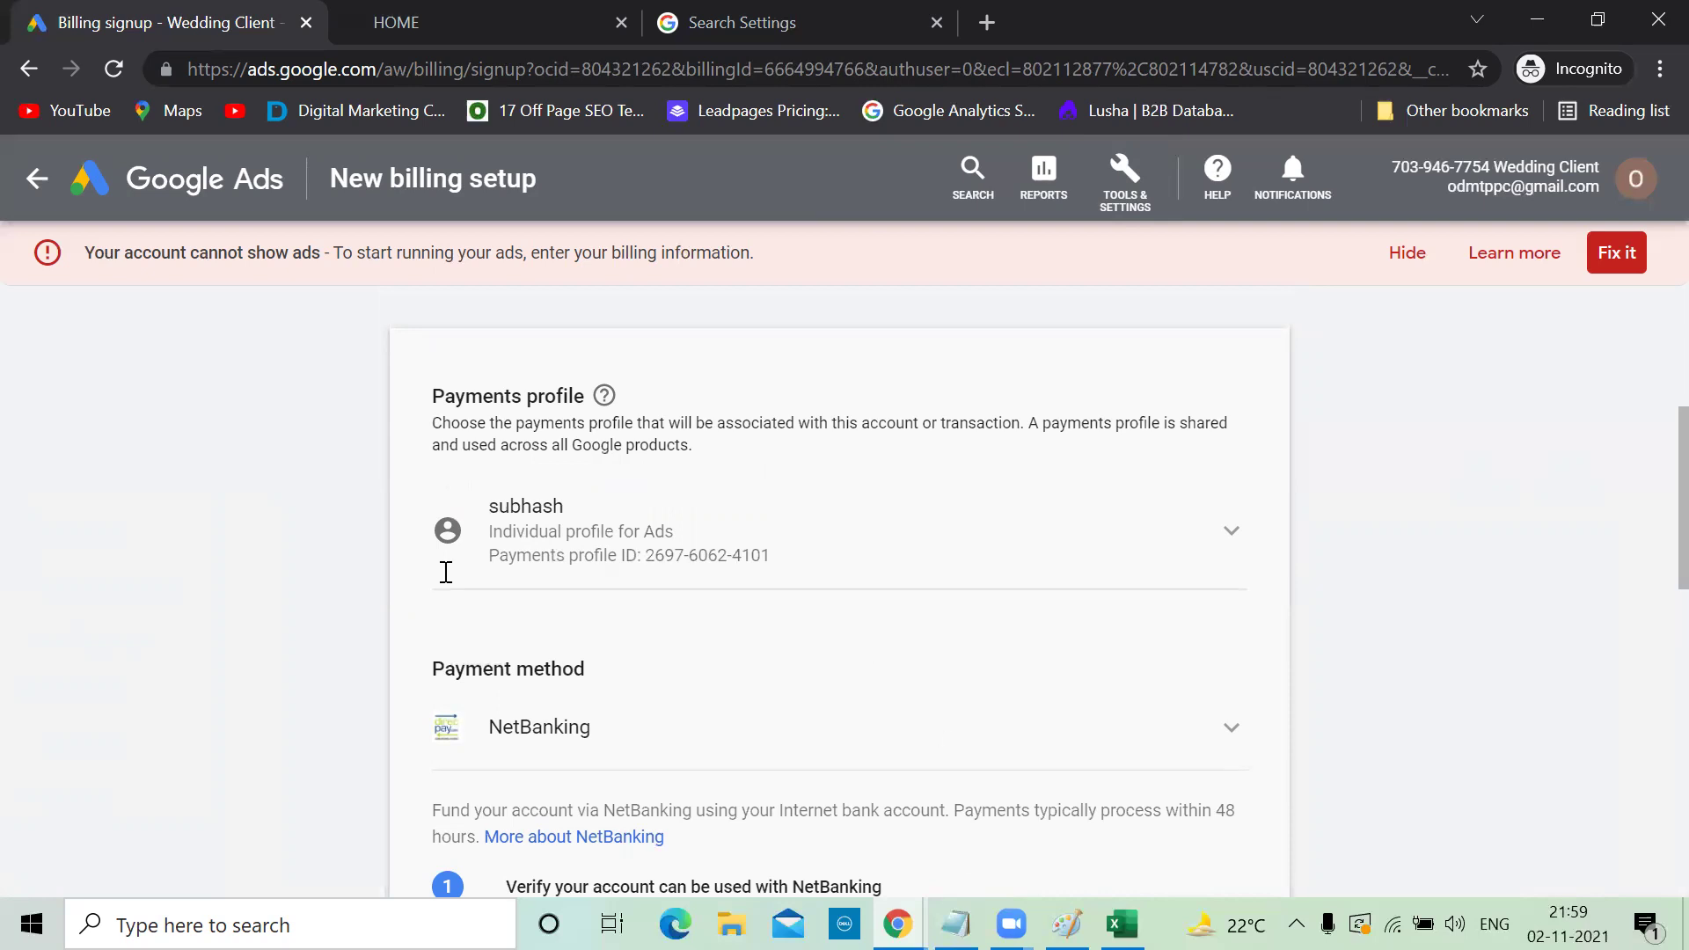
{"action": "key", "text": "alt+Tab"}
{"action": "type", "text": "000"}
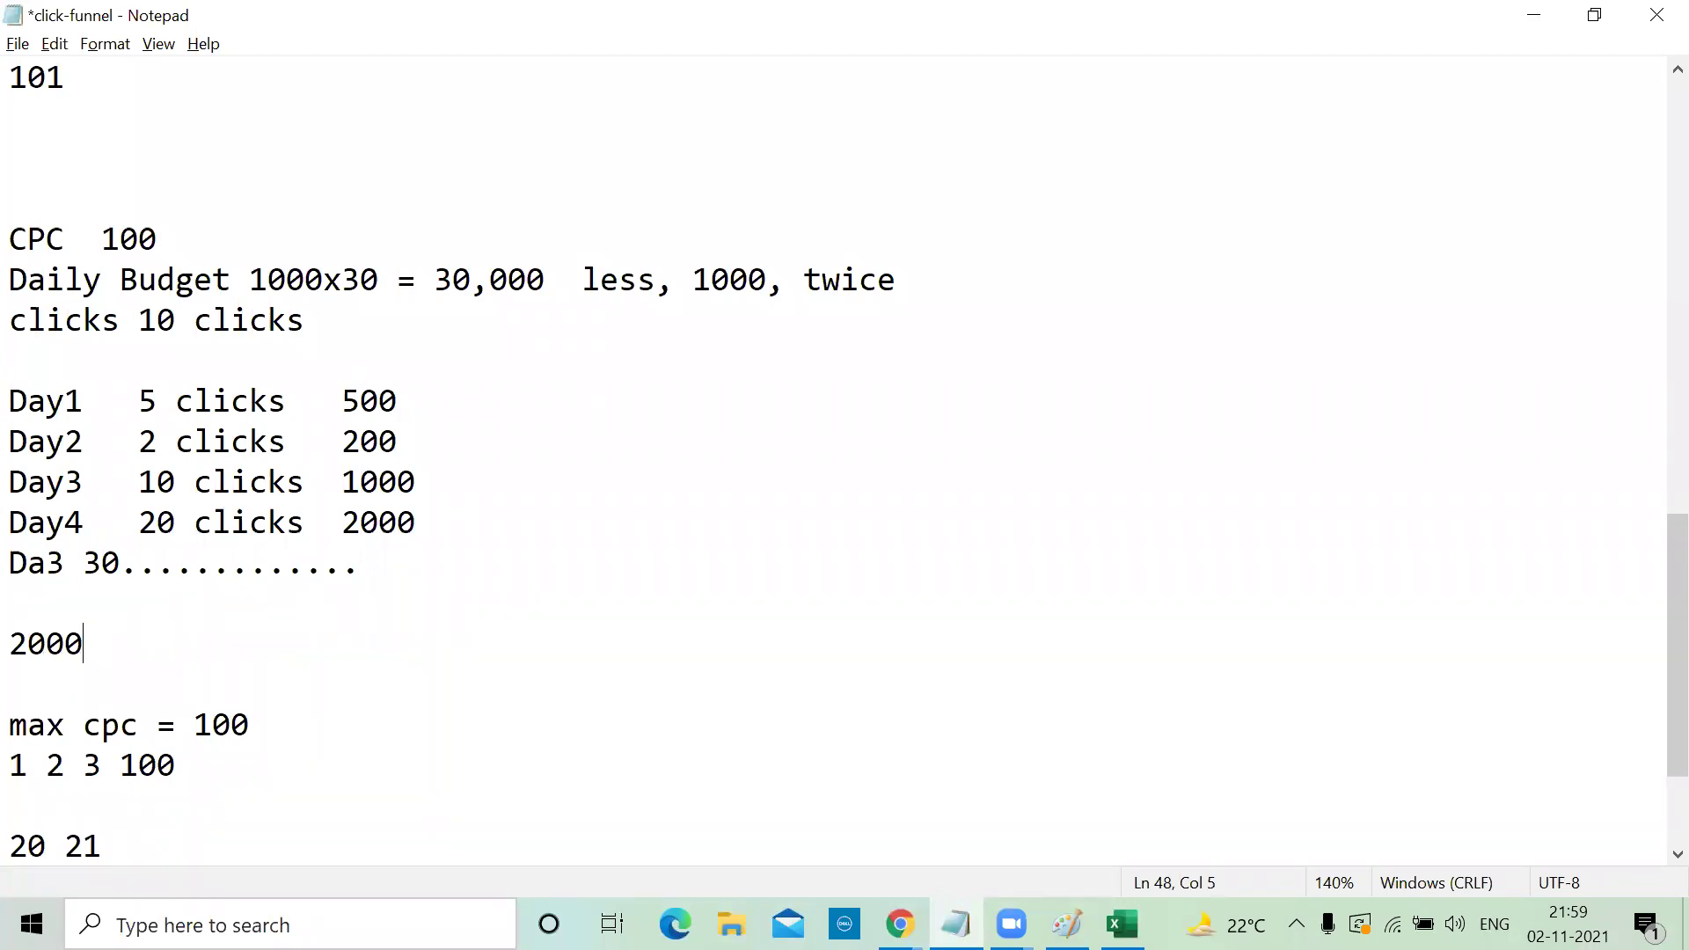
{"action": "type", "text": "...."}
Complete the budget note as 2000....400 and add 1600 on the line below
{"action": "type", "text": "400"}
{"action": "left_click_drag", "start_coordinate": [158, 643], "coordinate": [241, 643]}
{"action": "left_click", "coordinate": [242, 643]}
{"action": "key", "text": "Return"}
{"action": "type", "text": "1600"}
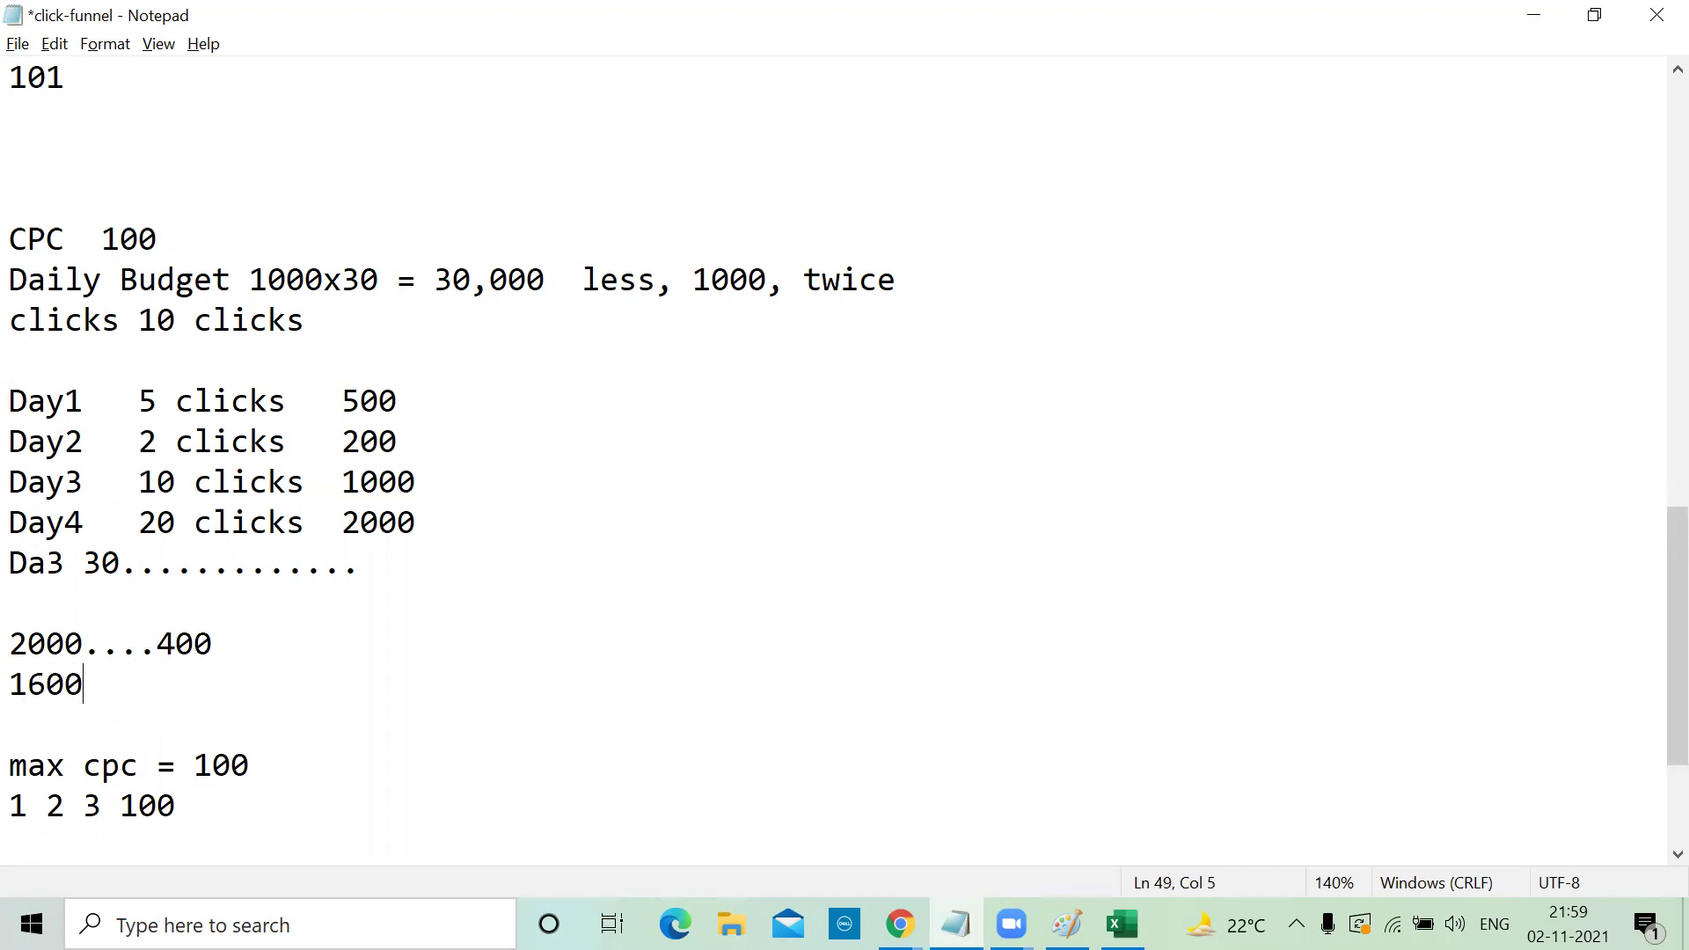
{"action": "left_click", "coordinate": [1536, 25]}
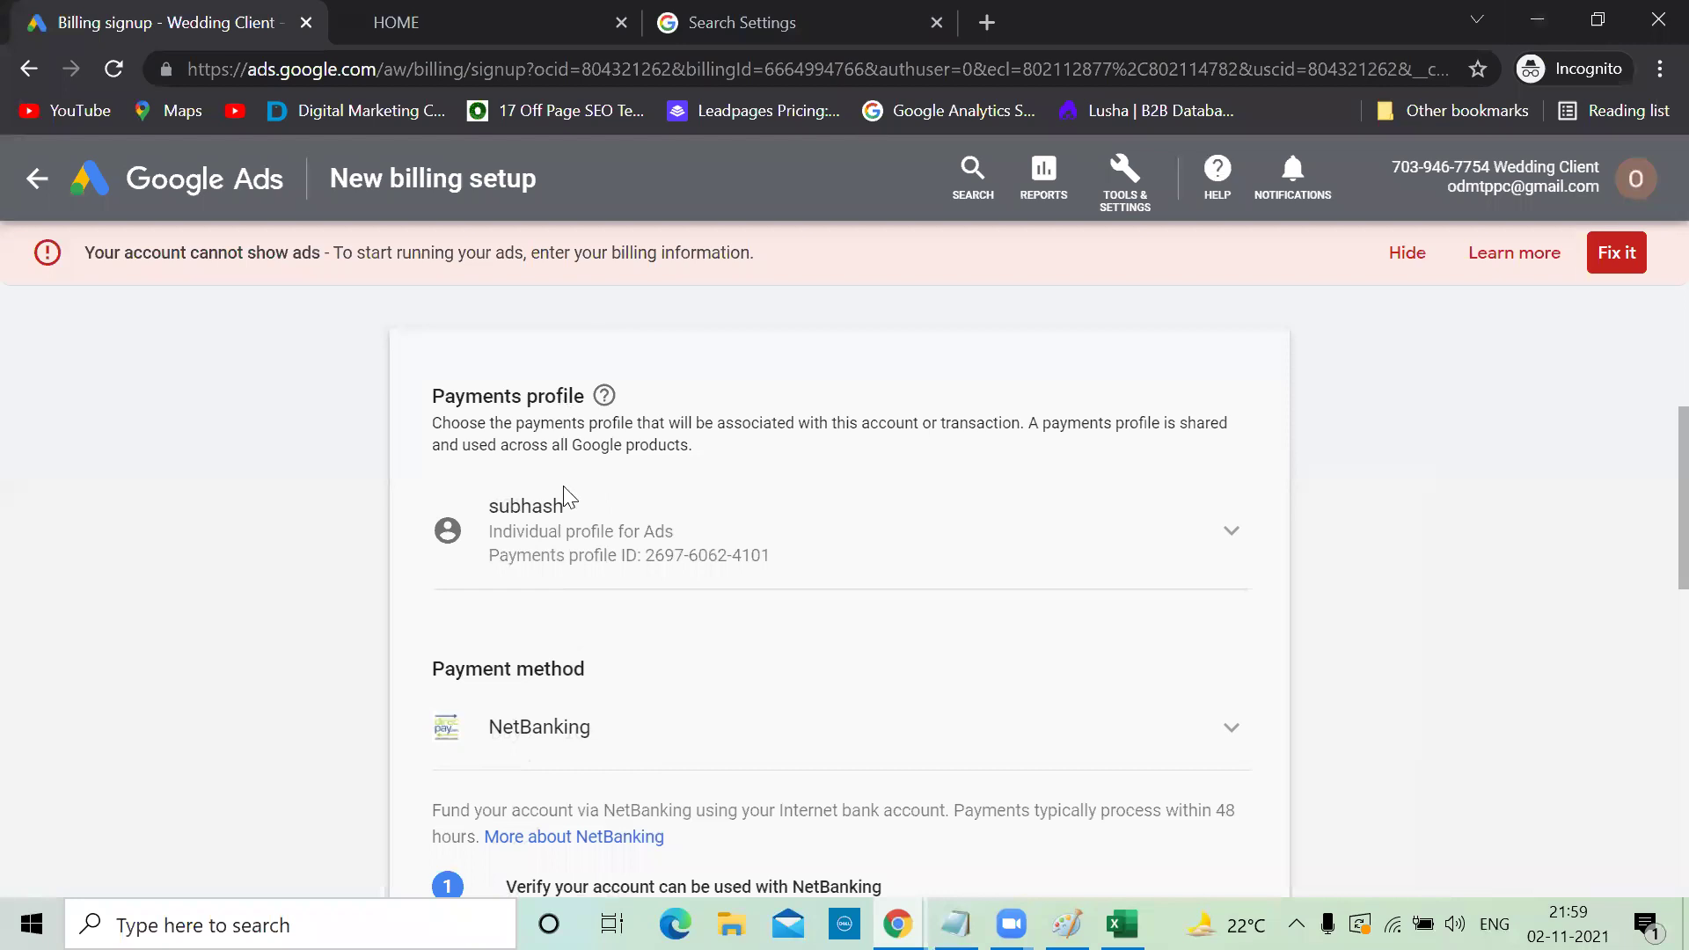
Check the other payment method choices and place the cursor in the empty Payment amount field
{"action": "scroll", "coordinate": [764, 592], "scroll_direction": "down", "scroll_amount": 3}
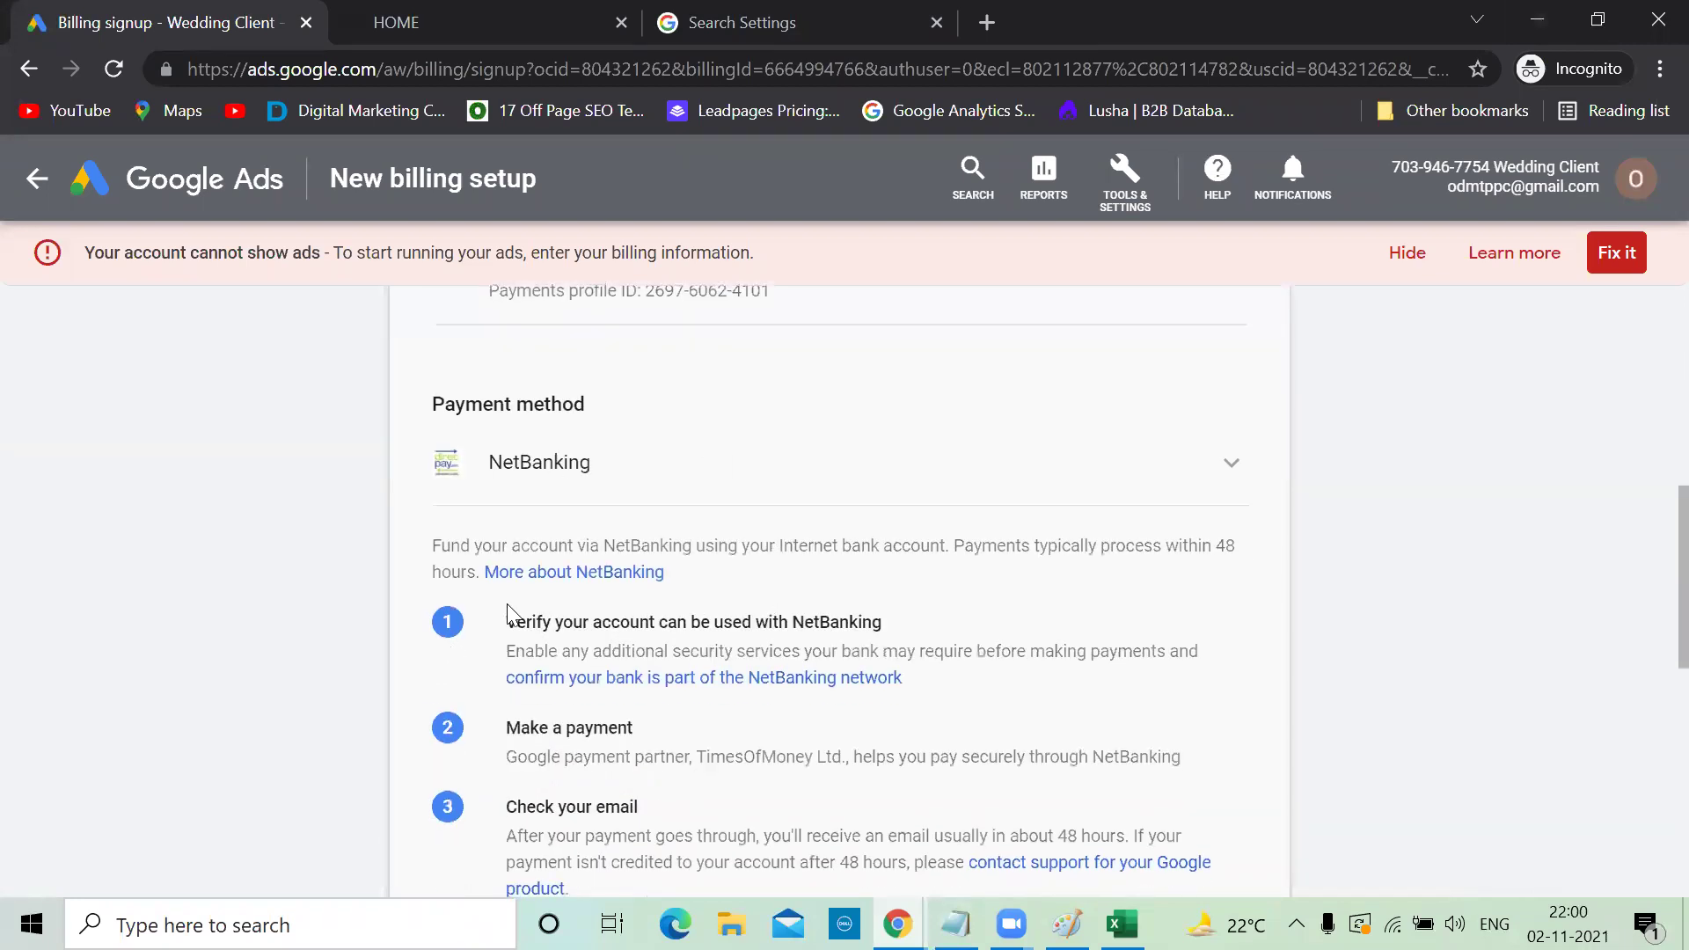
{"action": "scroll", "coordinate": [572, 576], "scroll_direction": "down", "scroll_amount": 2}
{"action": "scroll", "coordinate": [572, 572], "scroll_direction": "up", "scroll_amount": 1}
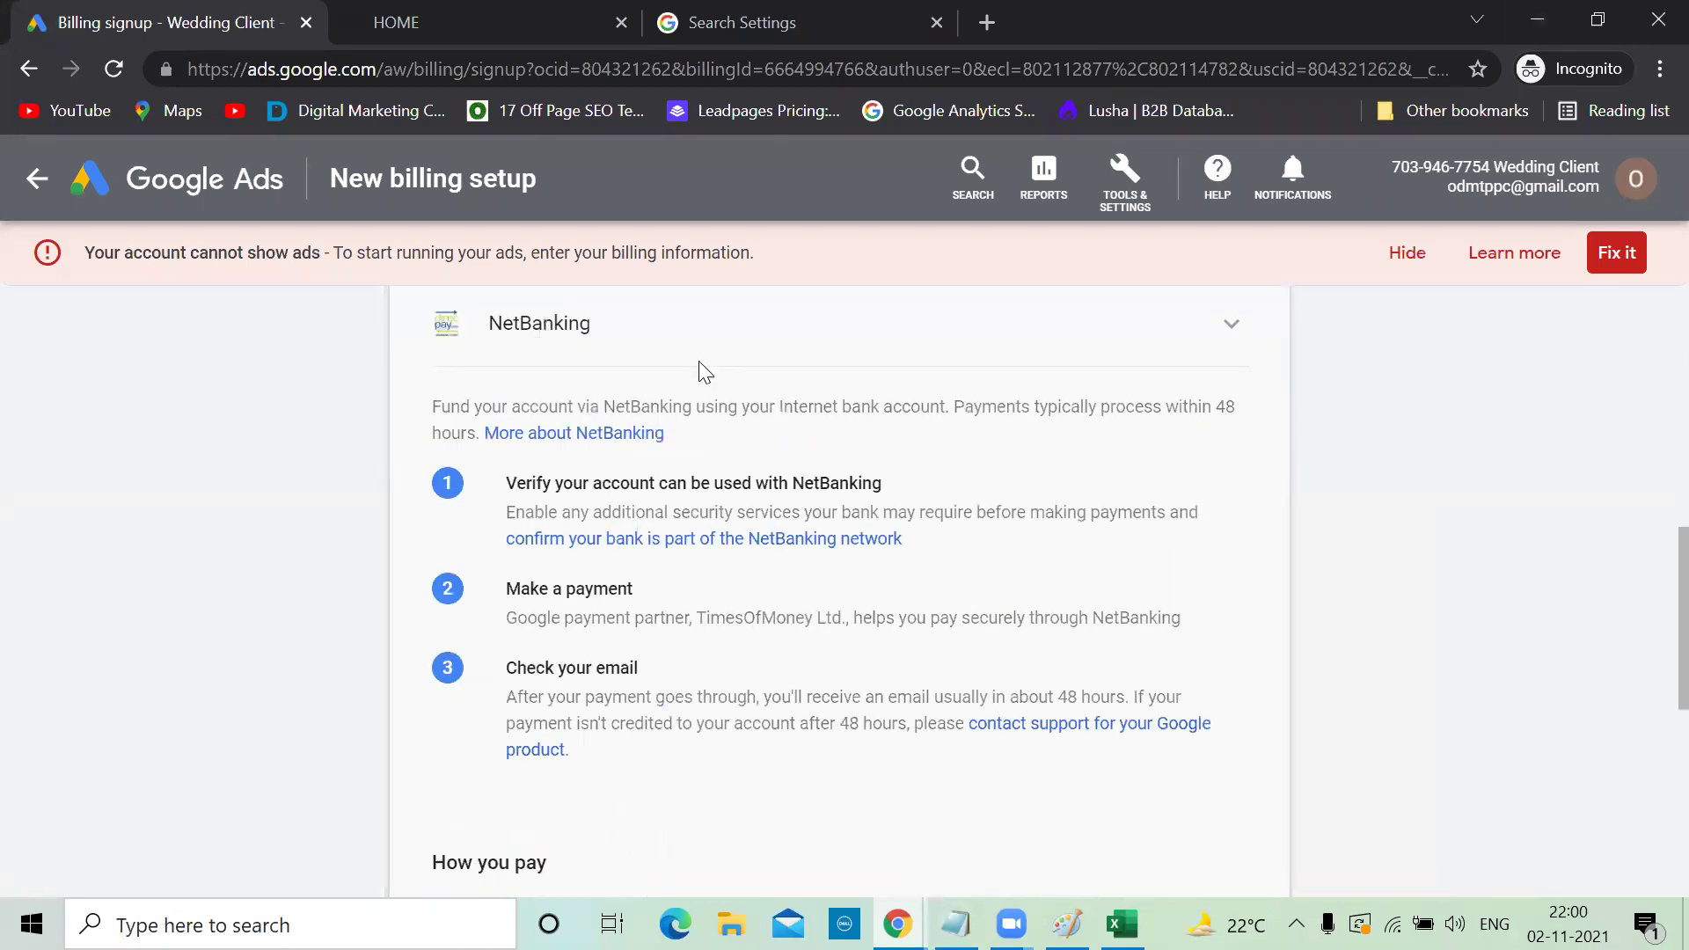
{"action": "left_click", "coordinate": [1213, 328]}
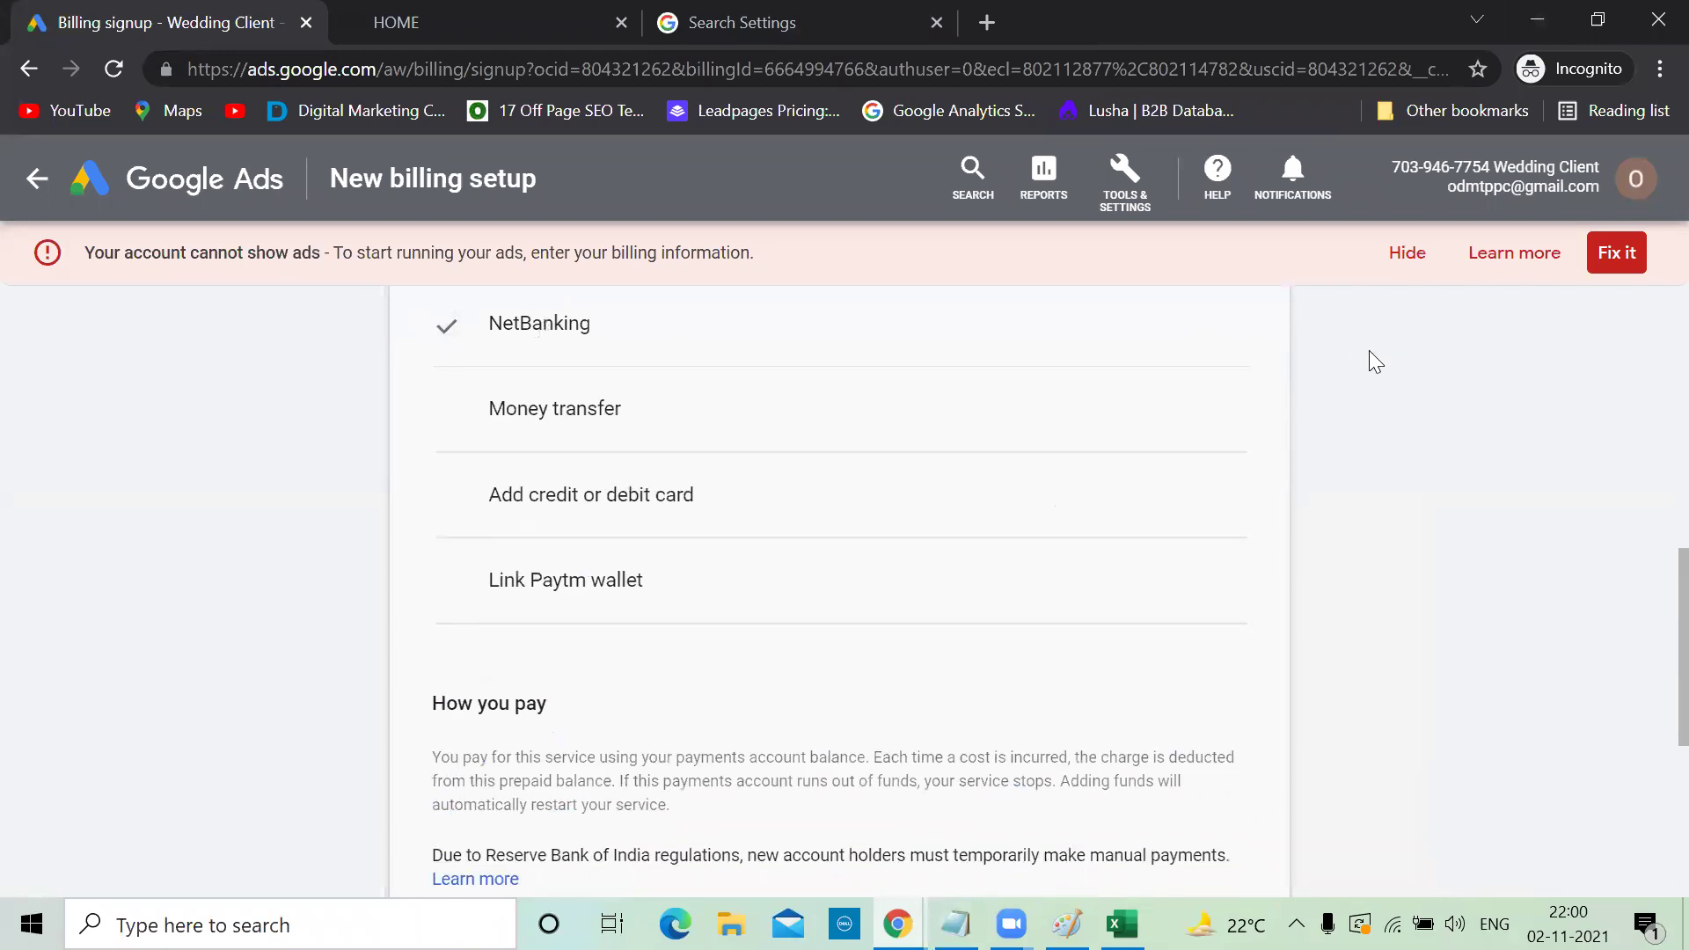
{"action": "scroll", "coordinate": [1369, 350], "scroll_direction": "down", "scroll_amount": 5}
{"action": "left_click", "coordinate": [671, 519]}
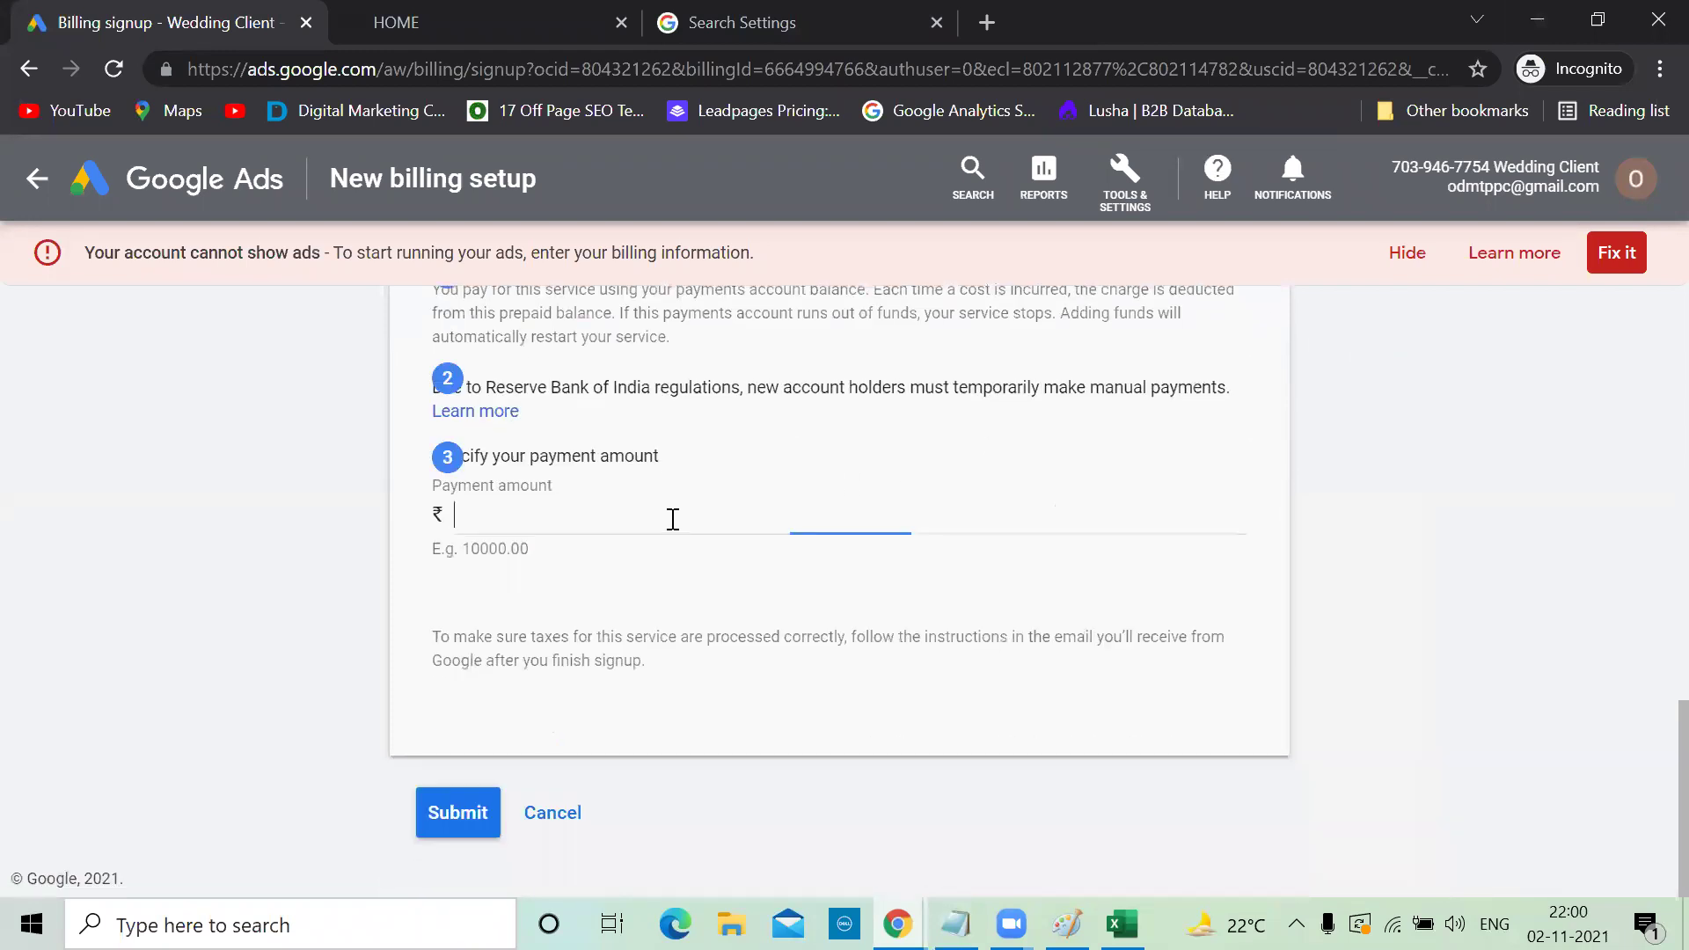
{"action": "key", "text": "alt+Tab"}
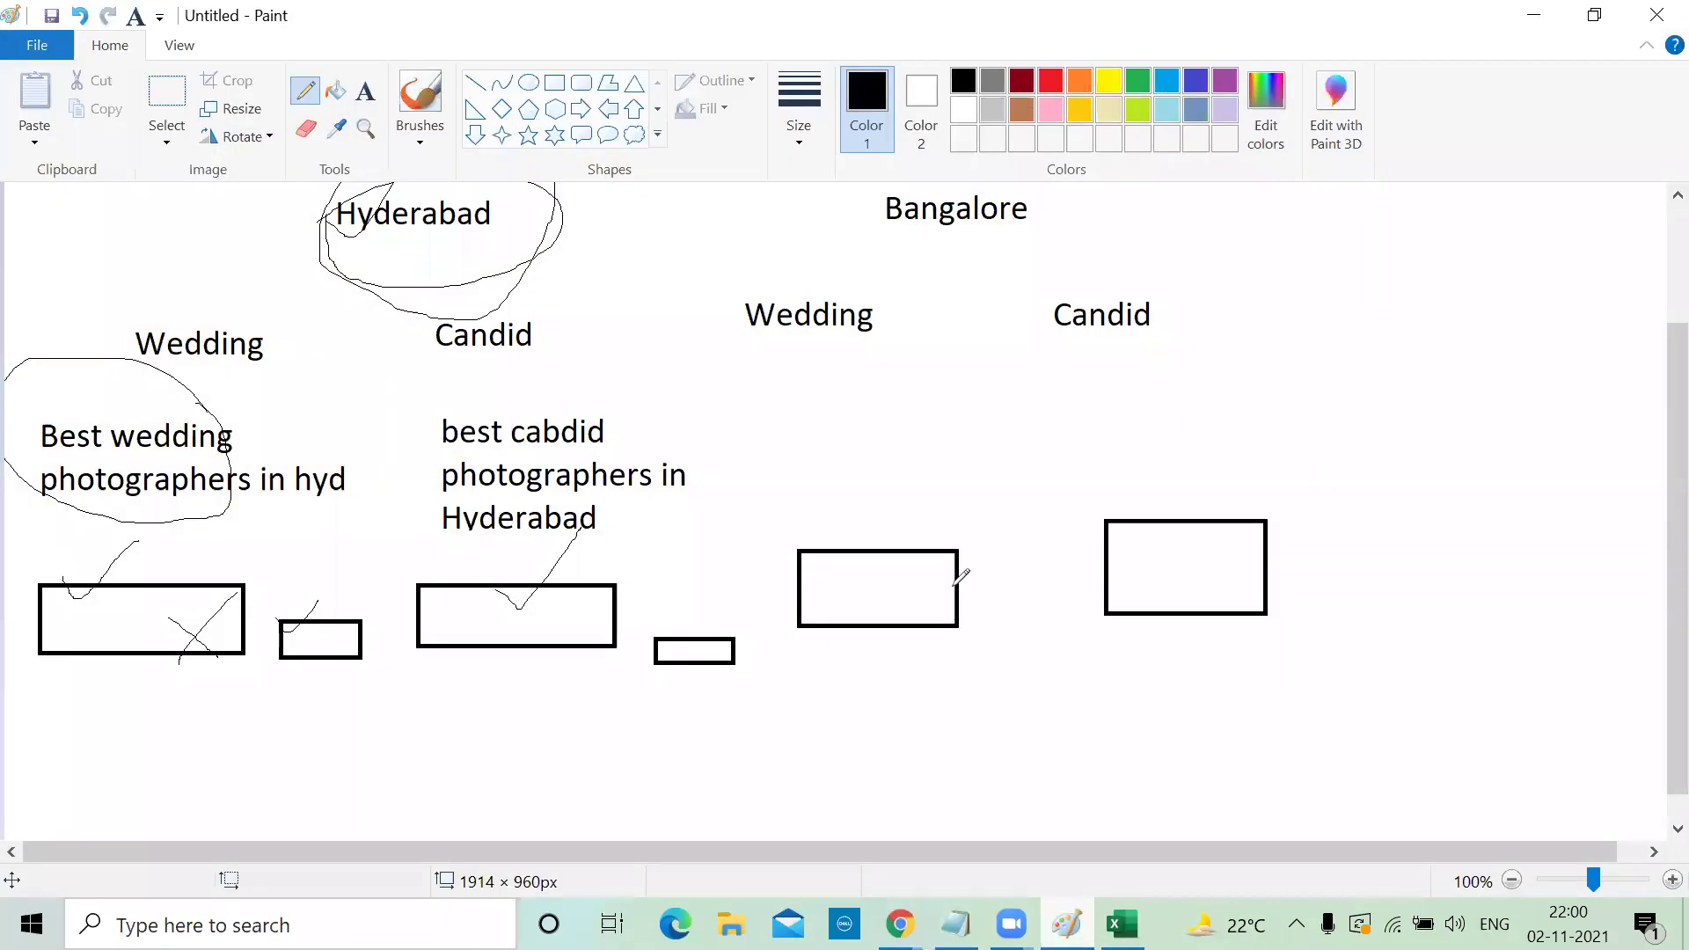
Add a connecting stroke and 30,000 text labels beside Hyderabad and Bangalore in the sketch
{"action": "scroll", "coordinate": [961, 576], "scroll_direction": "up", "scroll_amount": 3}
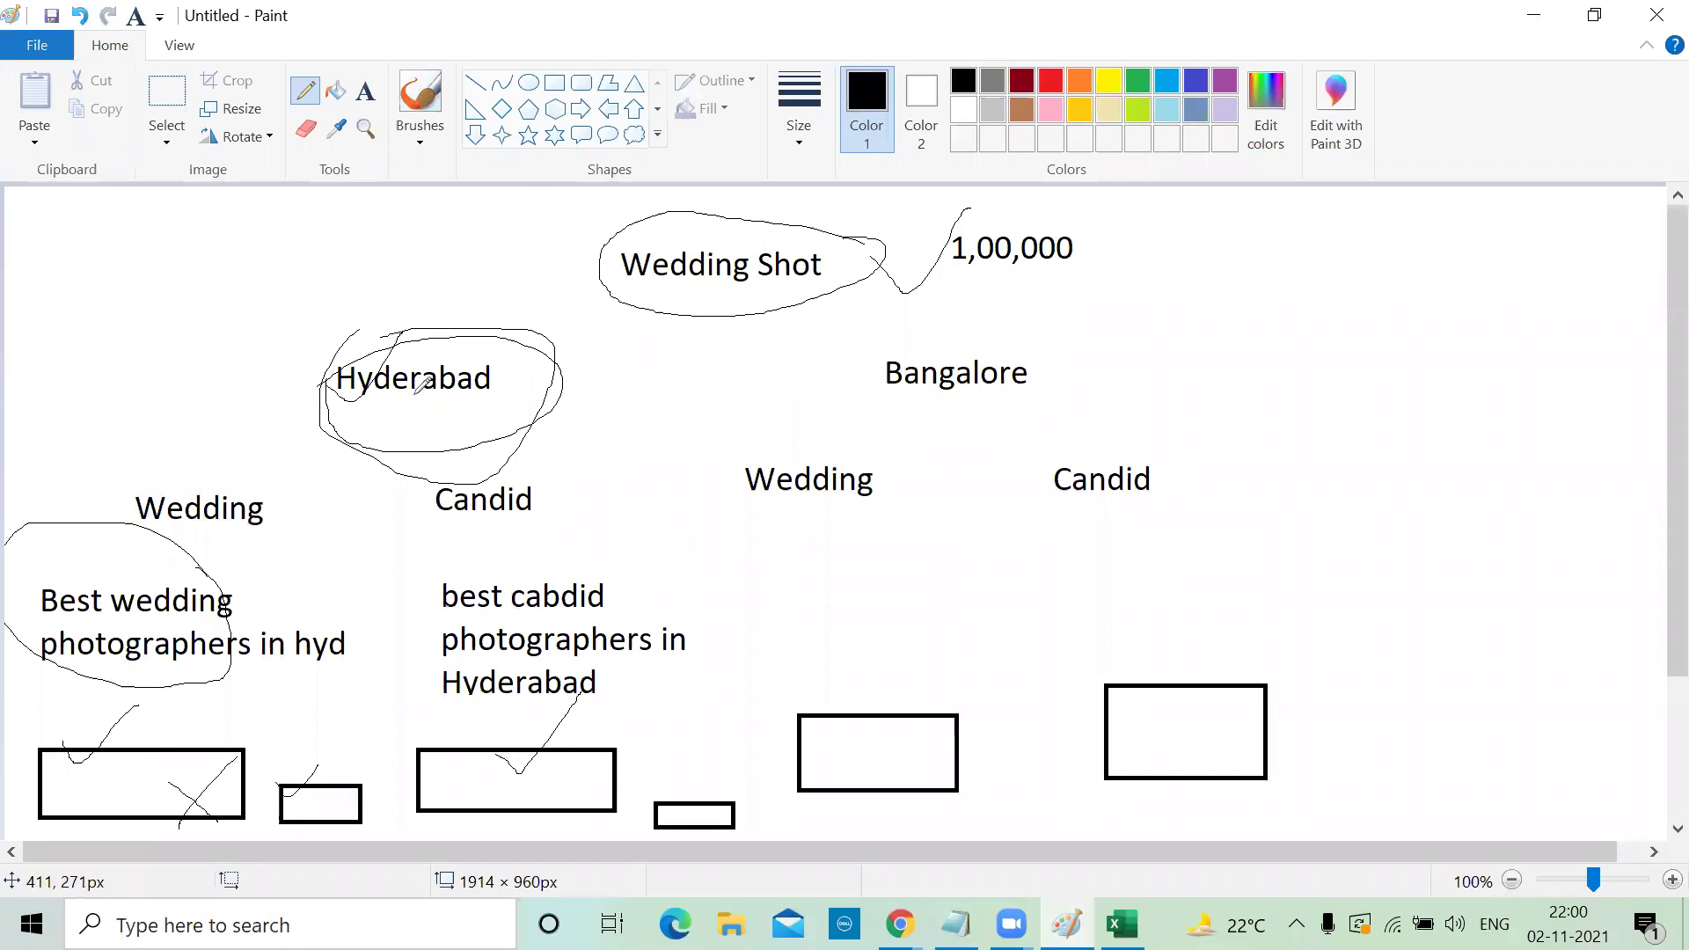
{"action": "left_click_drag", "start_coordinate": [289, 355], "coordinate": [318, 382]}
{"action": "left_click", "coordinate": [365, 90]}
{"action": "left_click_drag", "start_coordinate": [52, 327], "coordinate": [282, 392]}
{"action": "type", "text": "30,000"}
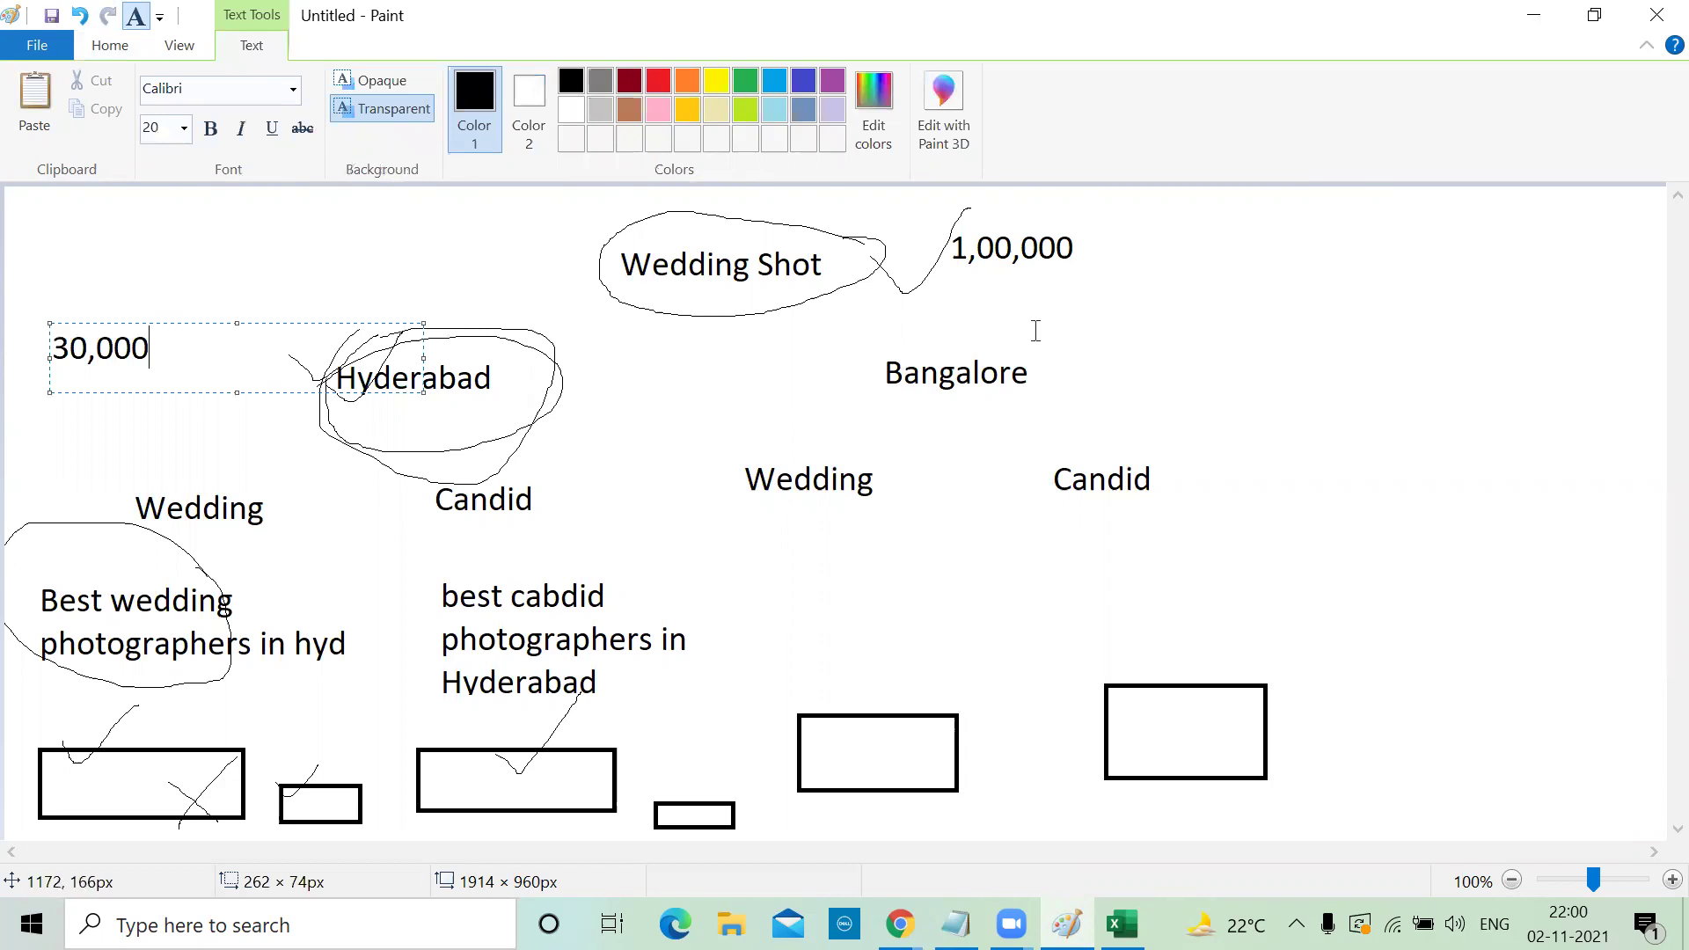
{"action": "left_click", "coordinate": [1036, 330]}
{"action": "type", "text": "30,000"}
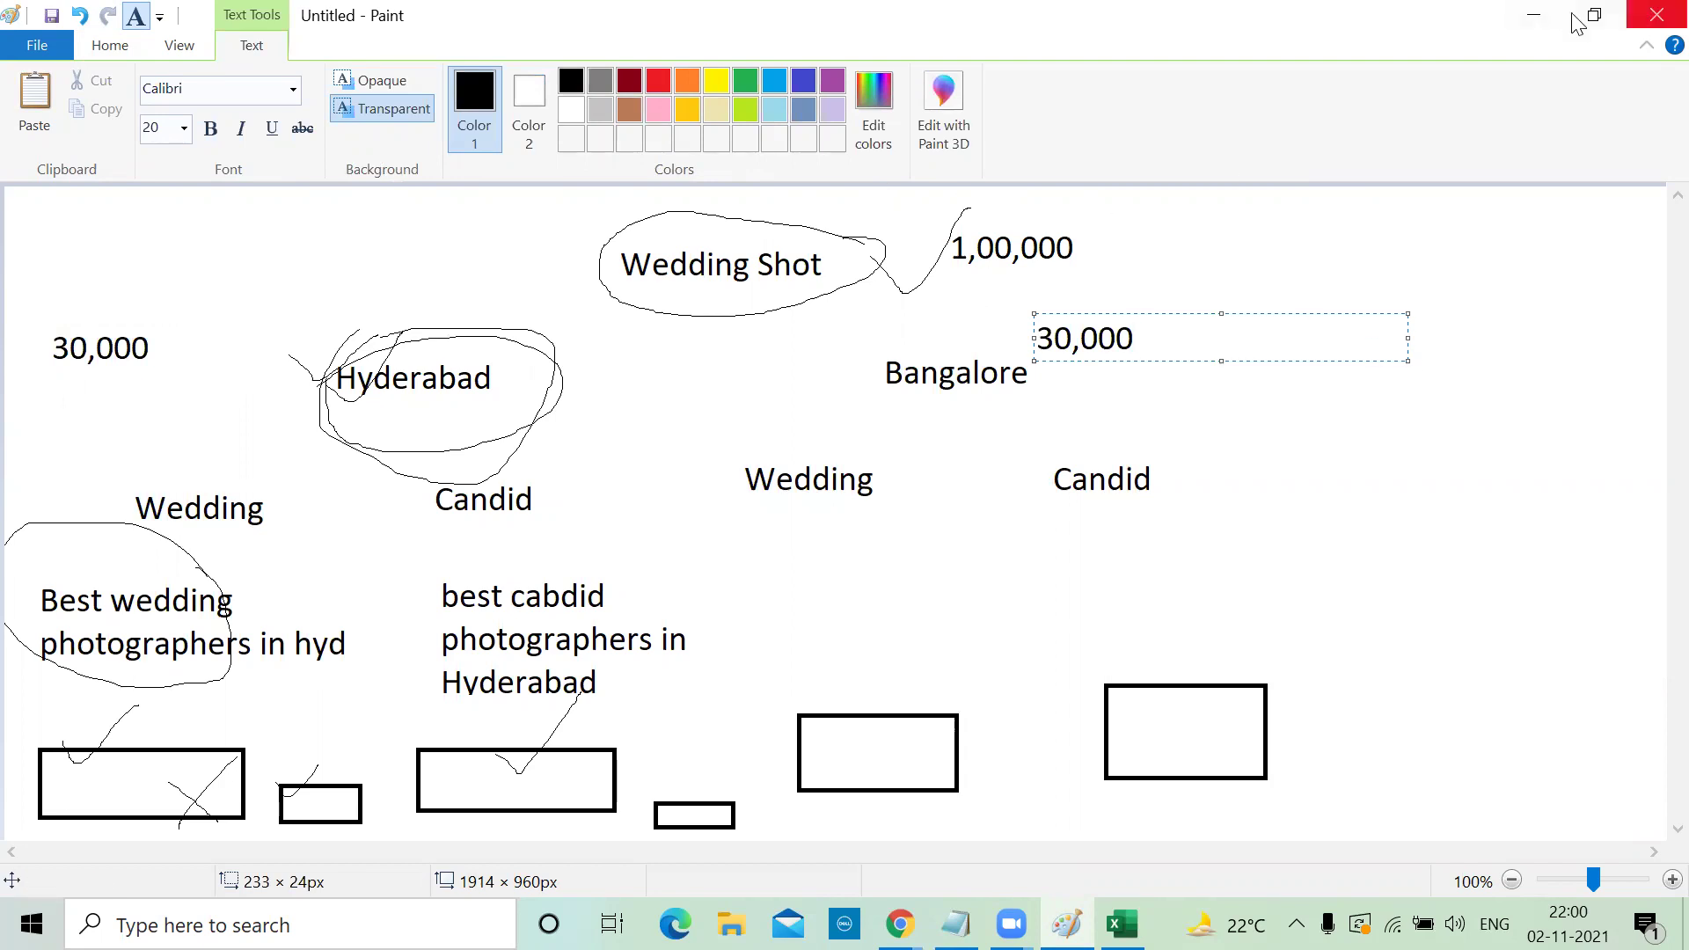
{"action": "left_click", "coordinate": [1531, 16]}
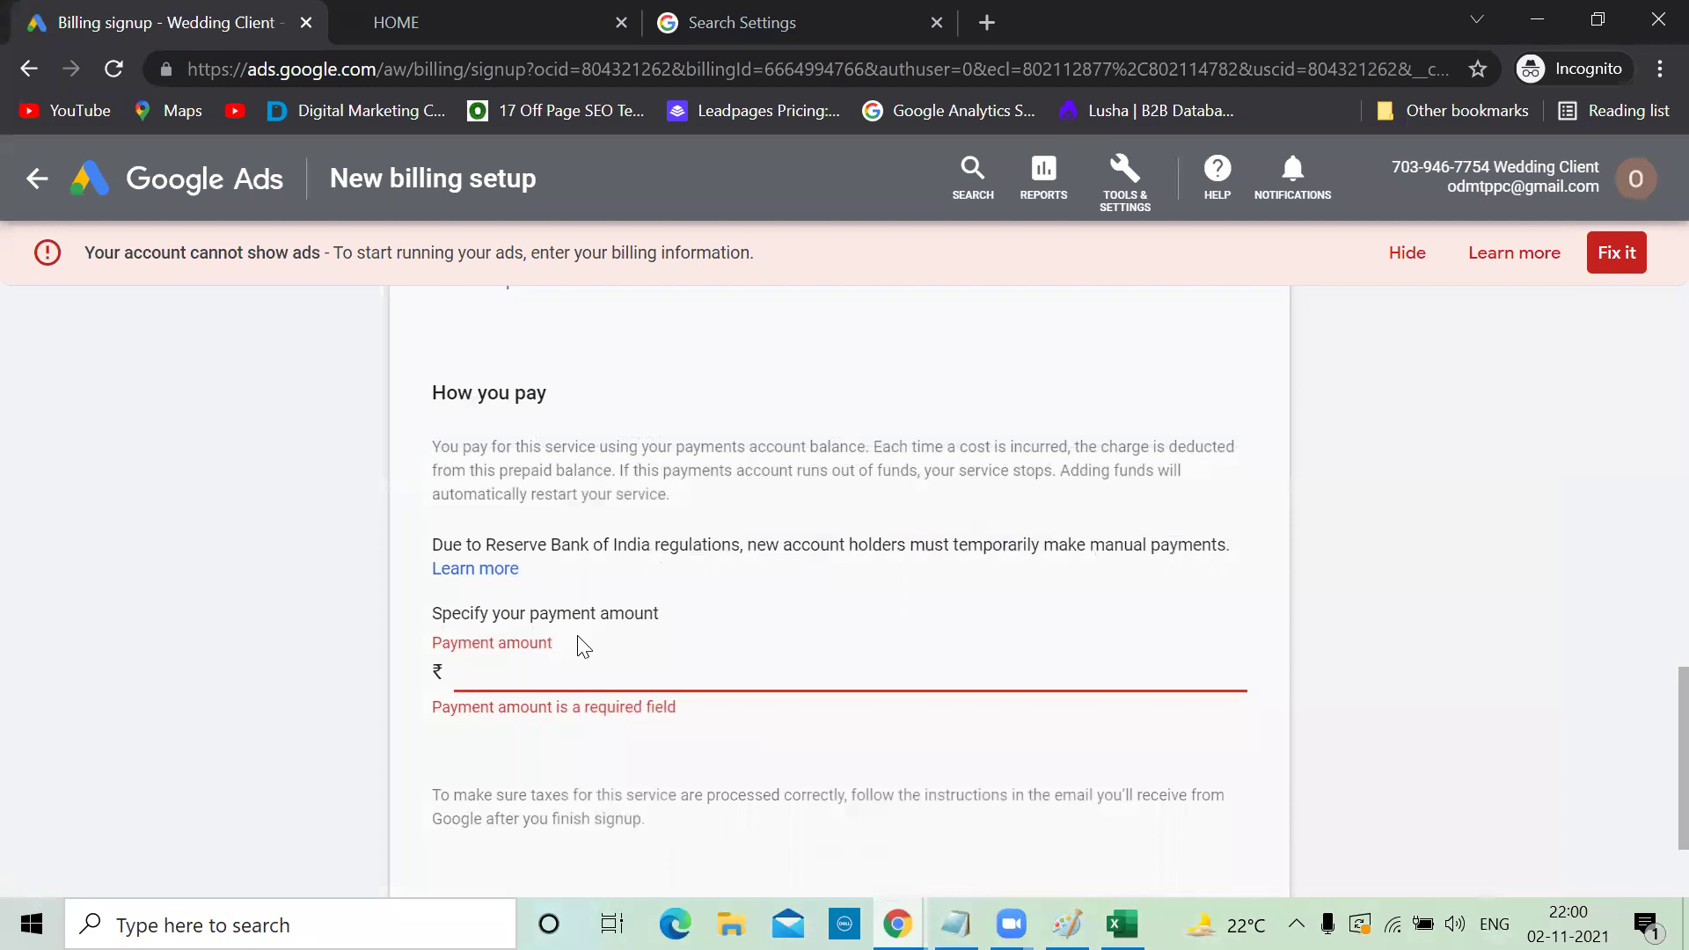
Submit a 60,000 payment amount and continue through the NetBanking payment dialog
{"action": "type", "text": "60,000"}
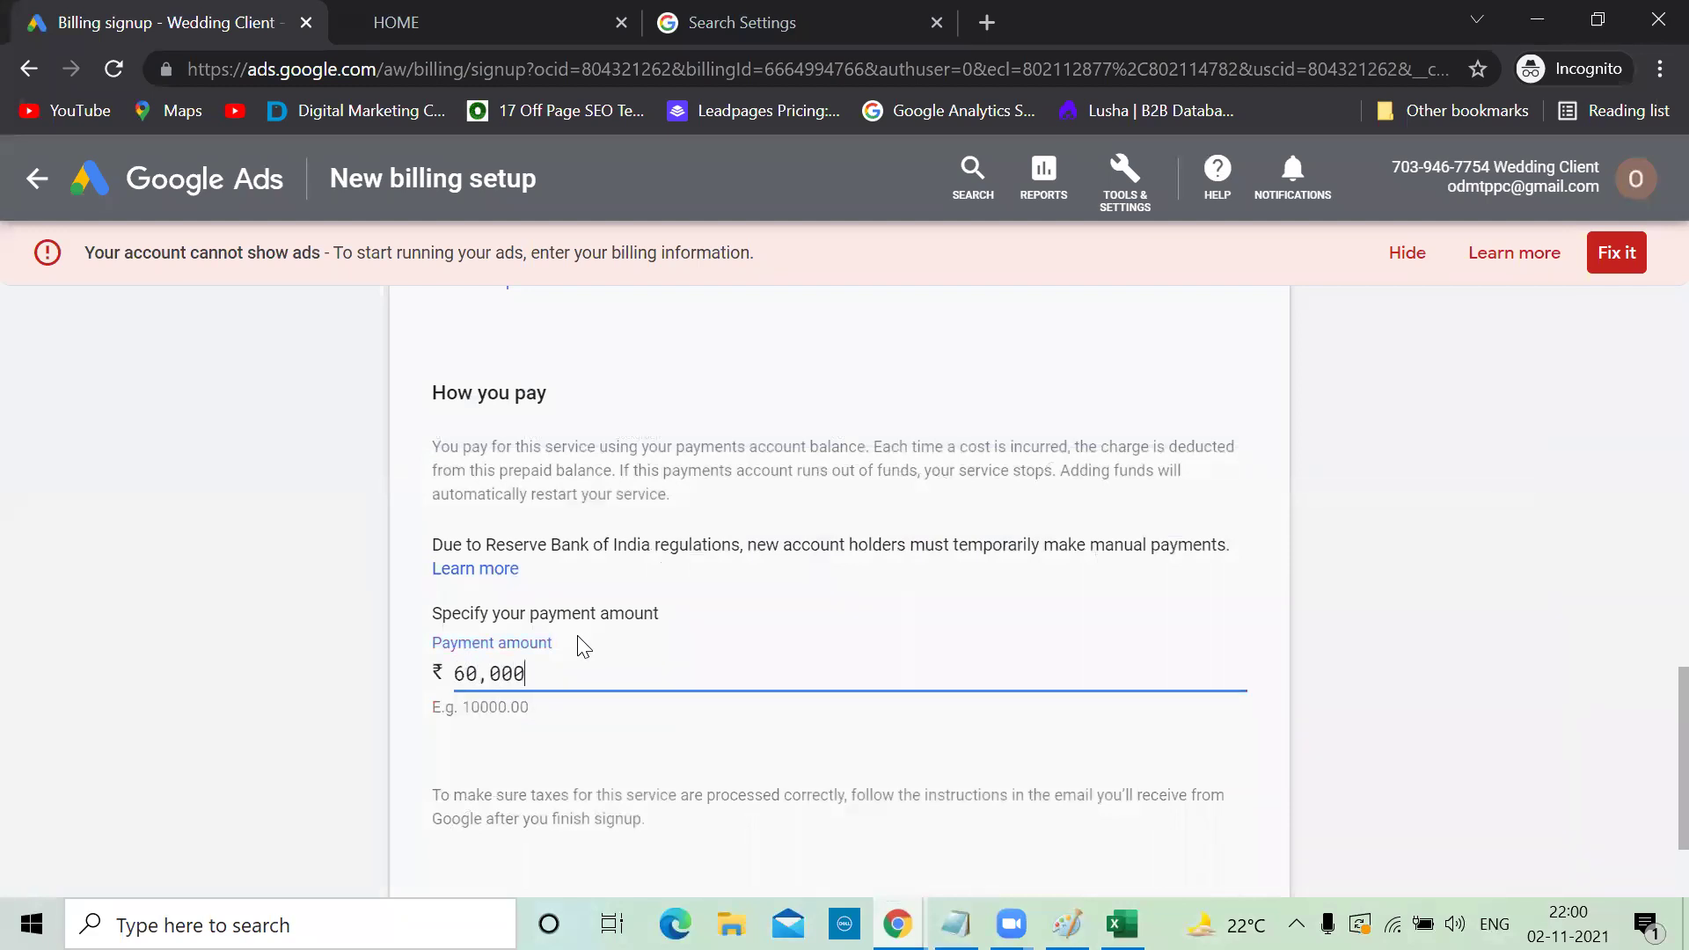
{"action": "scroll", "coordinate": [580, 646], "scroll_direction": "down", "scroll_amount": 2}
{"action": "left_click", "coordinate": [466, 811]}
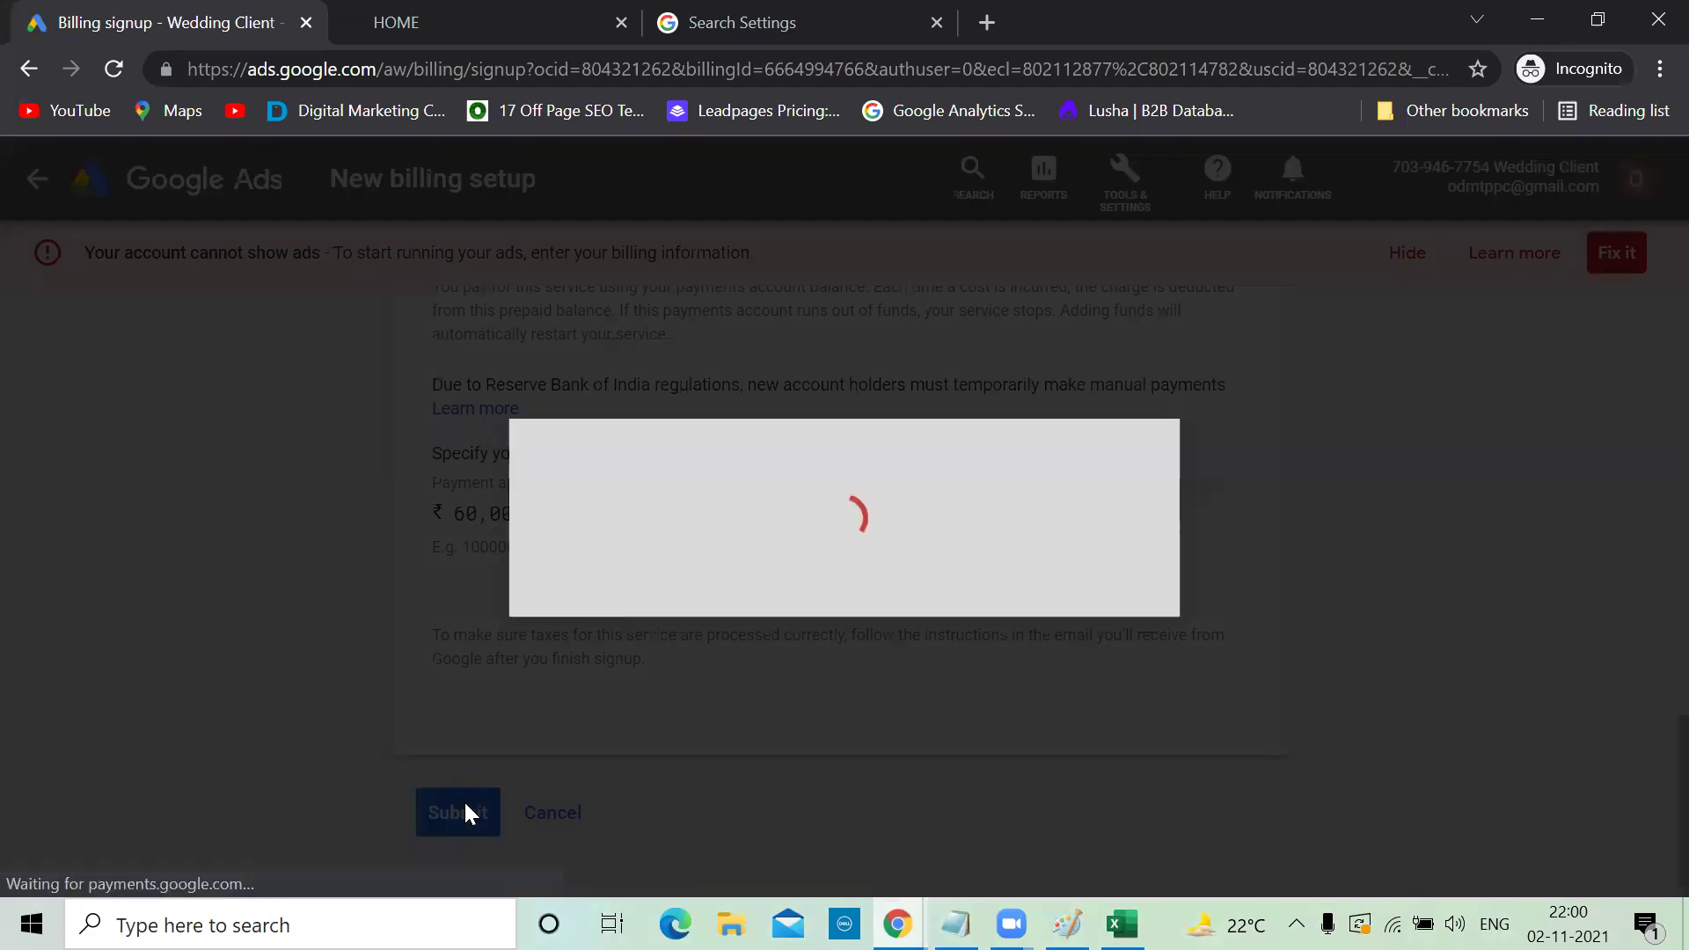
{"action": "left_click", "coordinate": [1056, 632]}
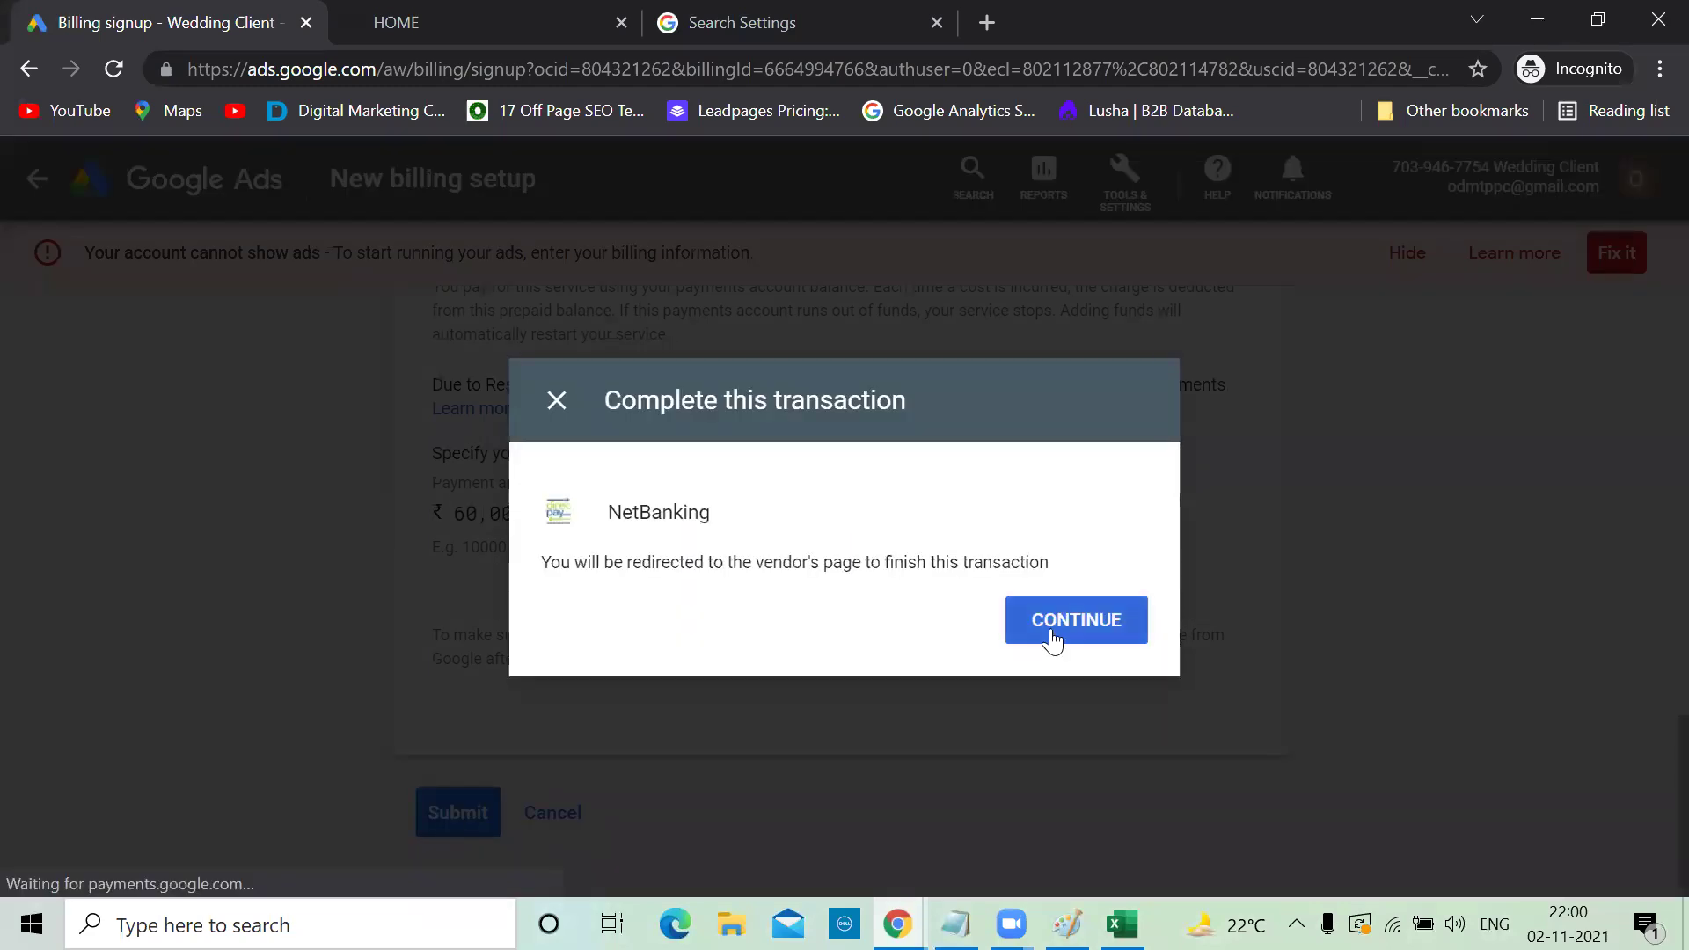
{"action": "left_click", "coordinate": [1481, 27]}
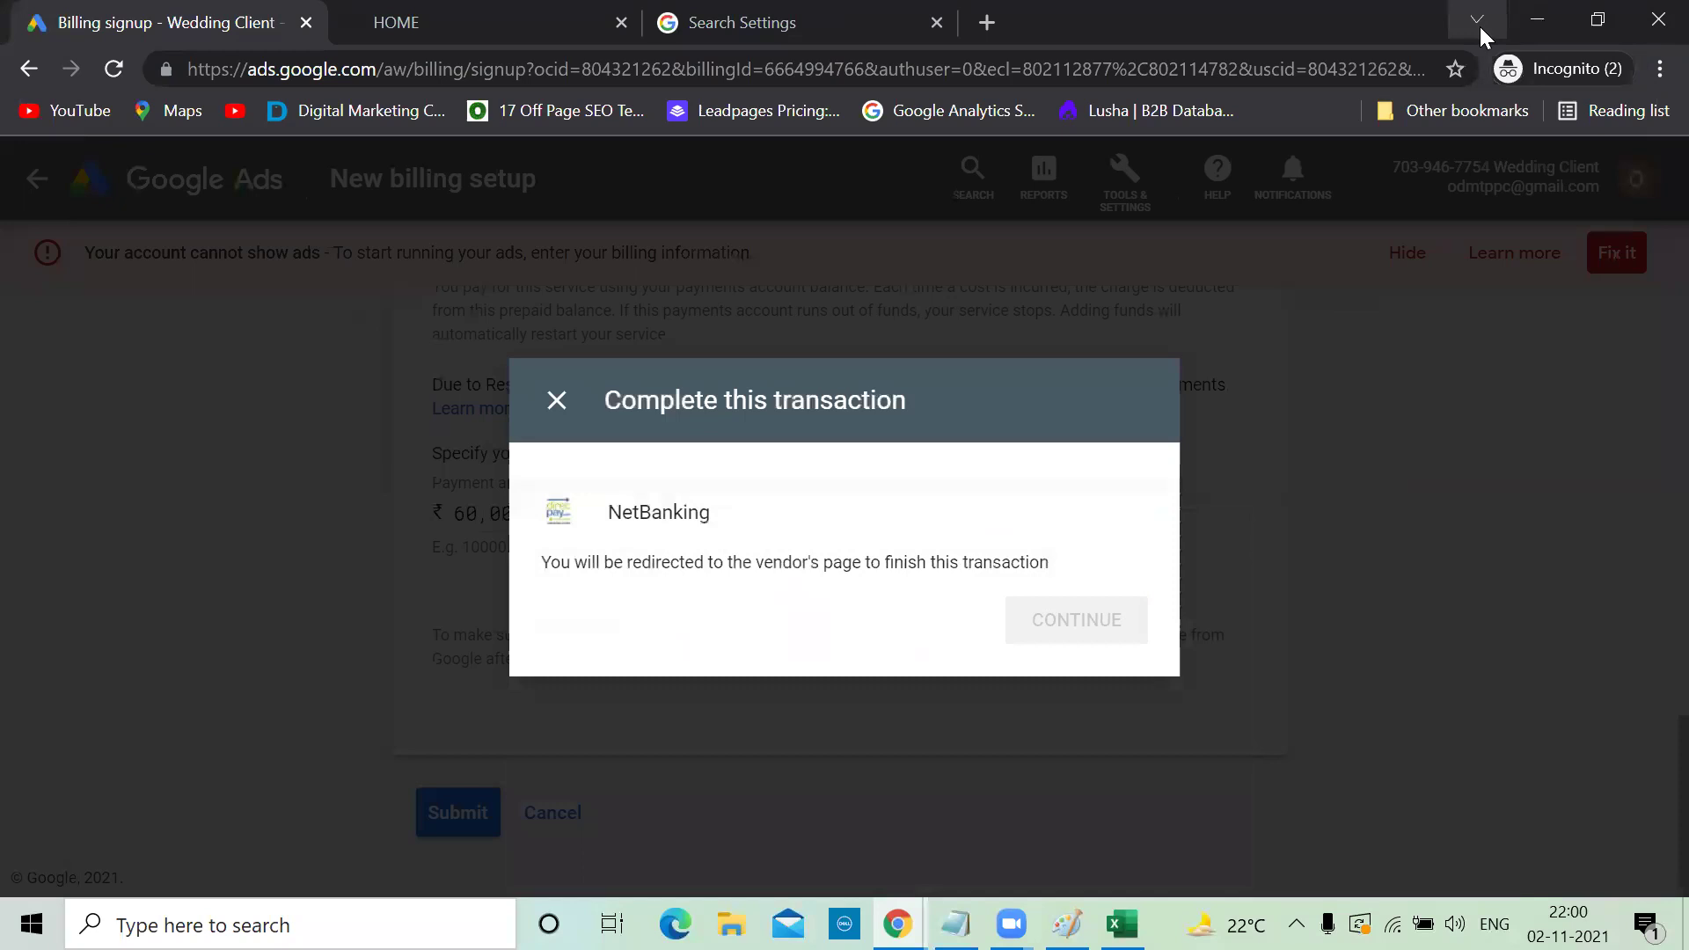
{"action": "left_click", "coordinate": [555, 390]}
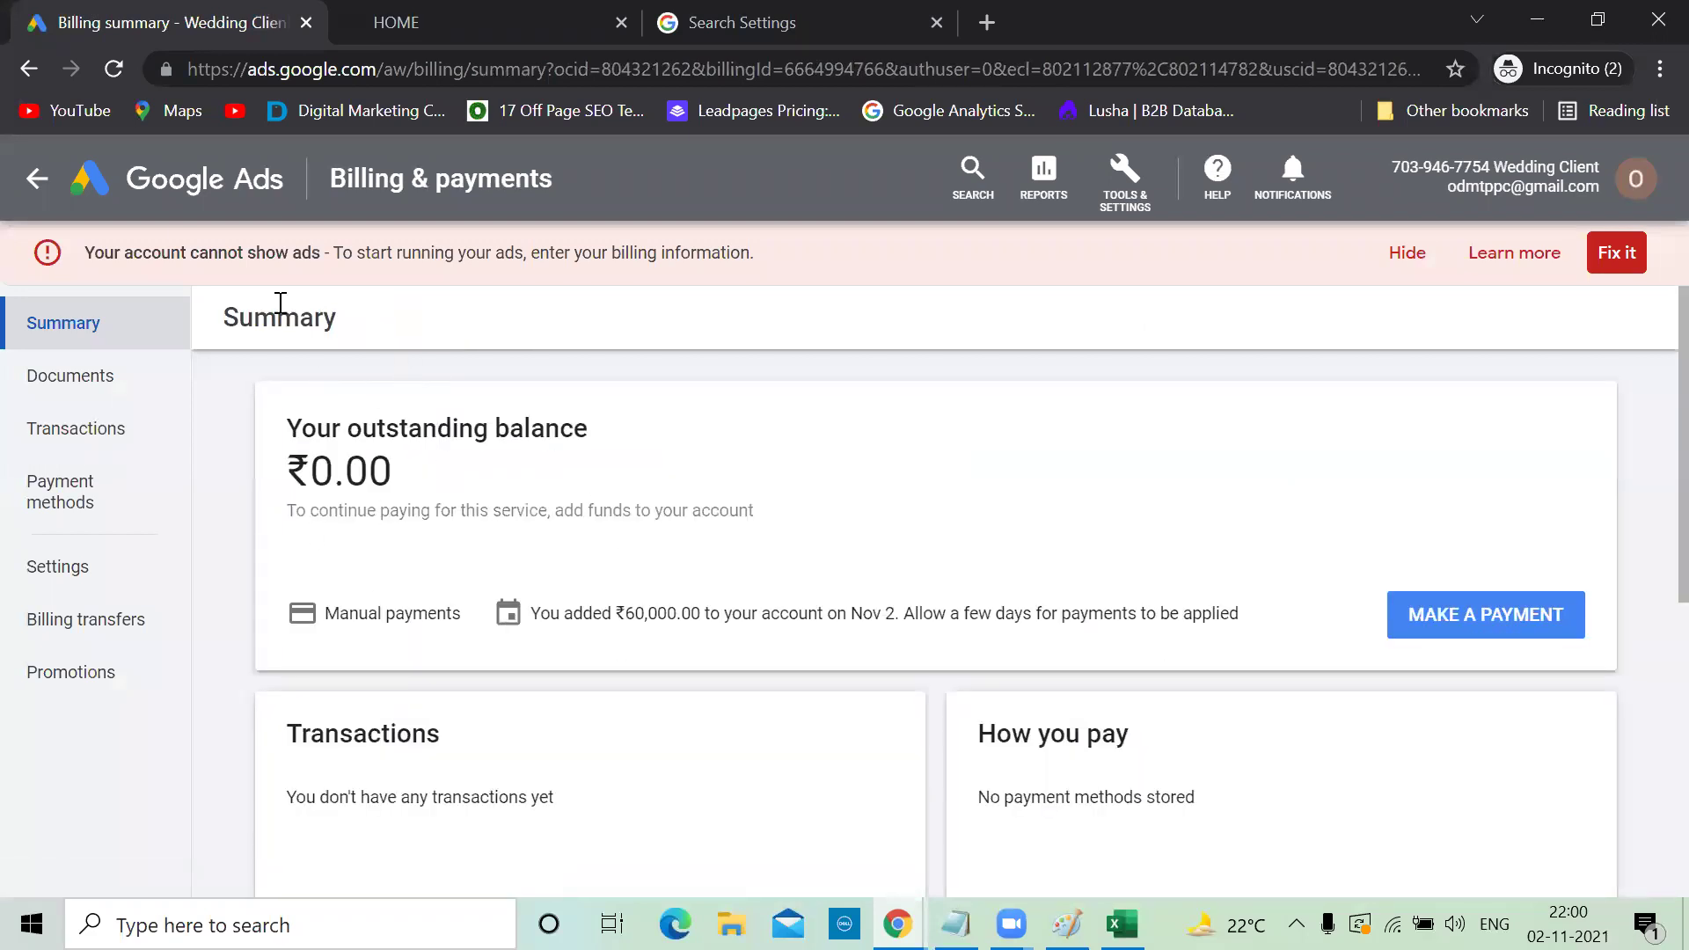
Go to the all-campaigns overview and look over its summary
{"action": "left_click", "coordinate": [163, 174]}
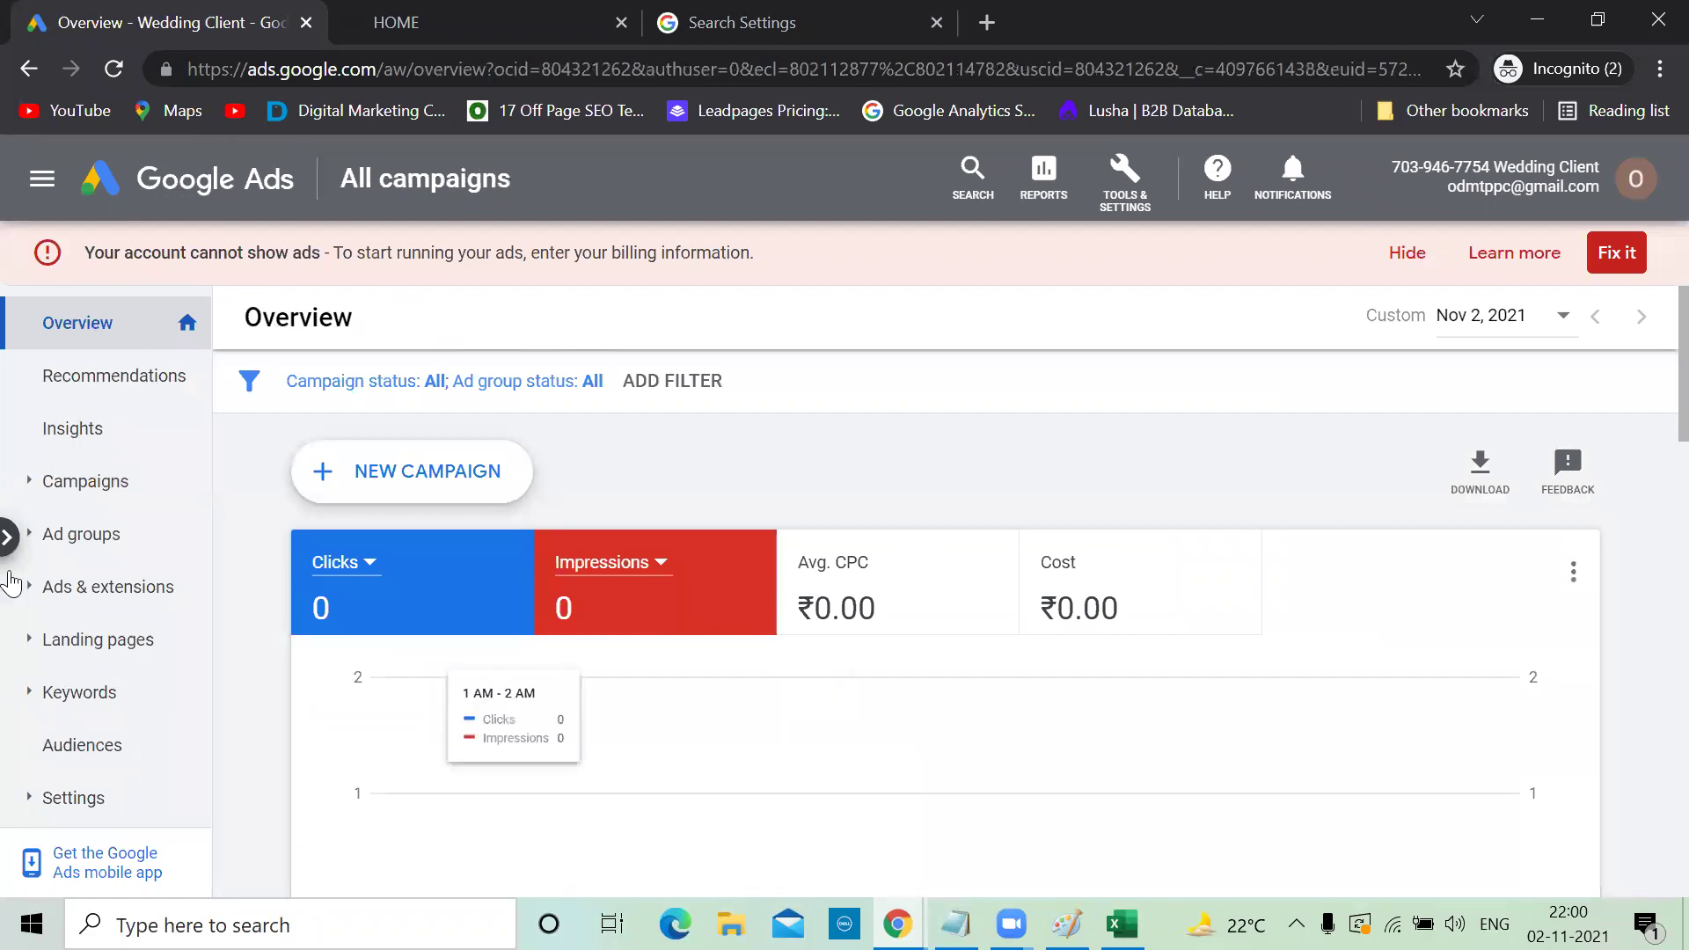
{"action": "scroll", "coordinate": [1084, 549], "scroll_direction": "down", "scroll_amount": 15}
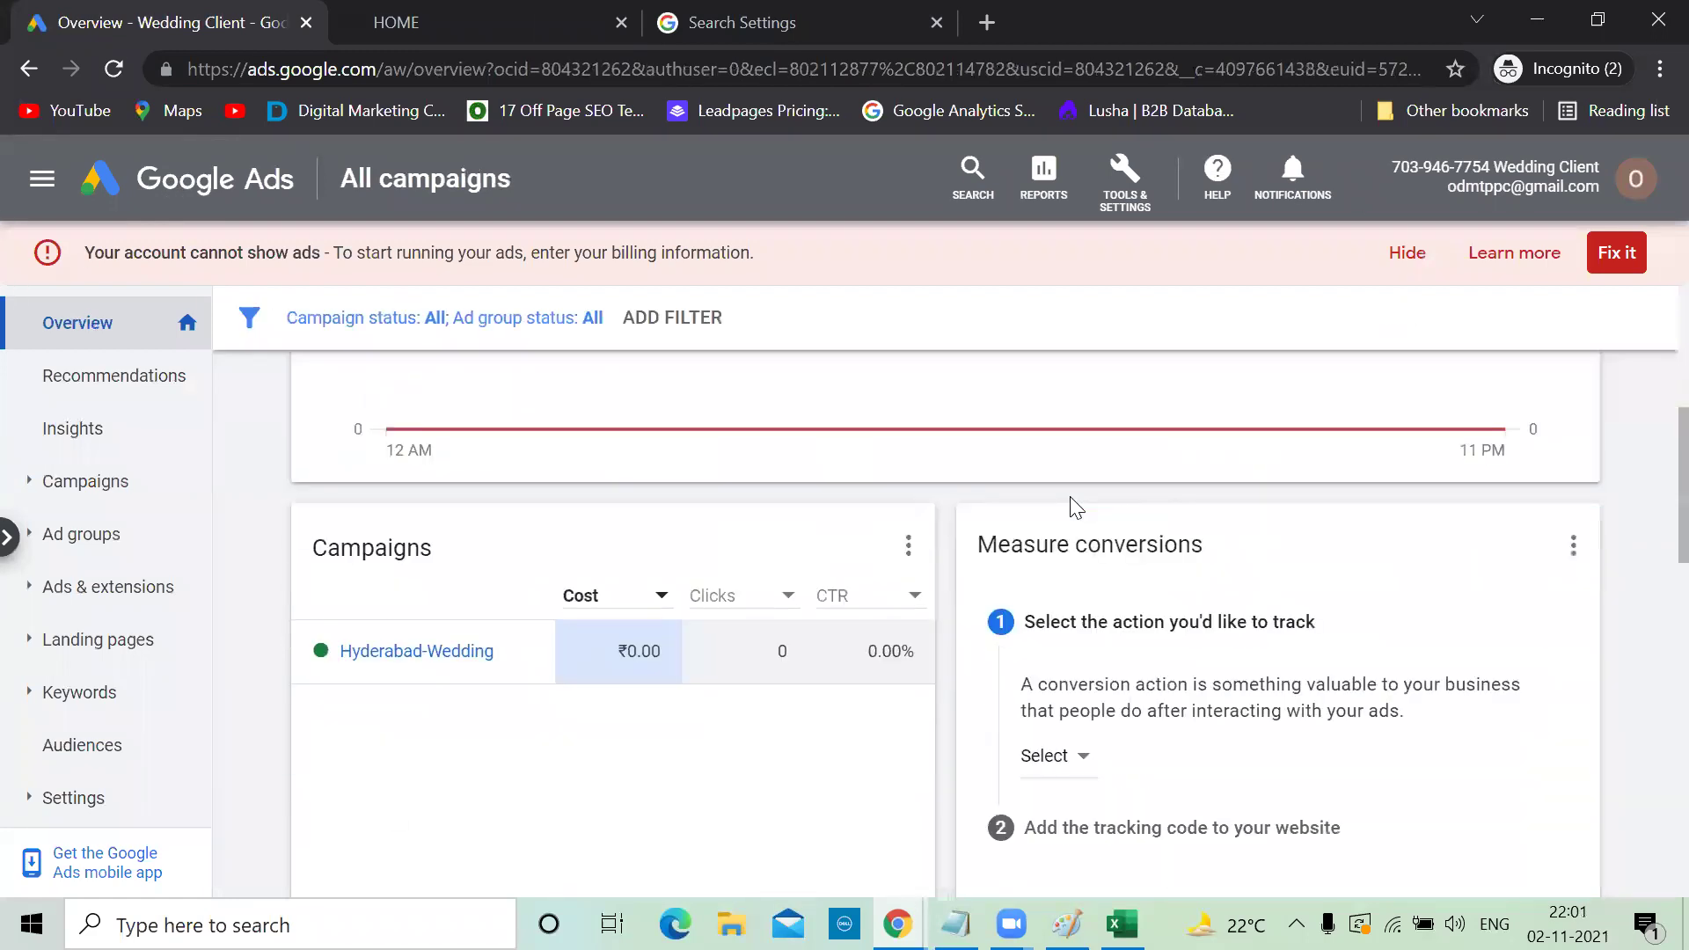
{"action": "scroll", "coordinate": [1071, 509], "scroll_direction": "up", "scroll_amount": 5}
{"action": "scroll", "coordinate": [1071, 509], "scroll_direction": "up", "scroll_amount": 10}
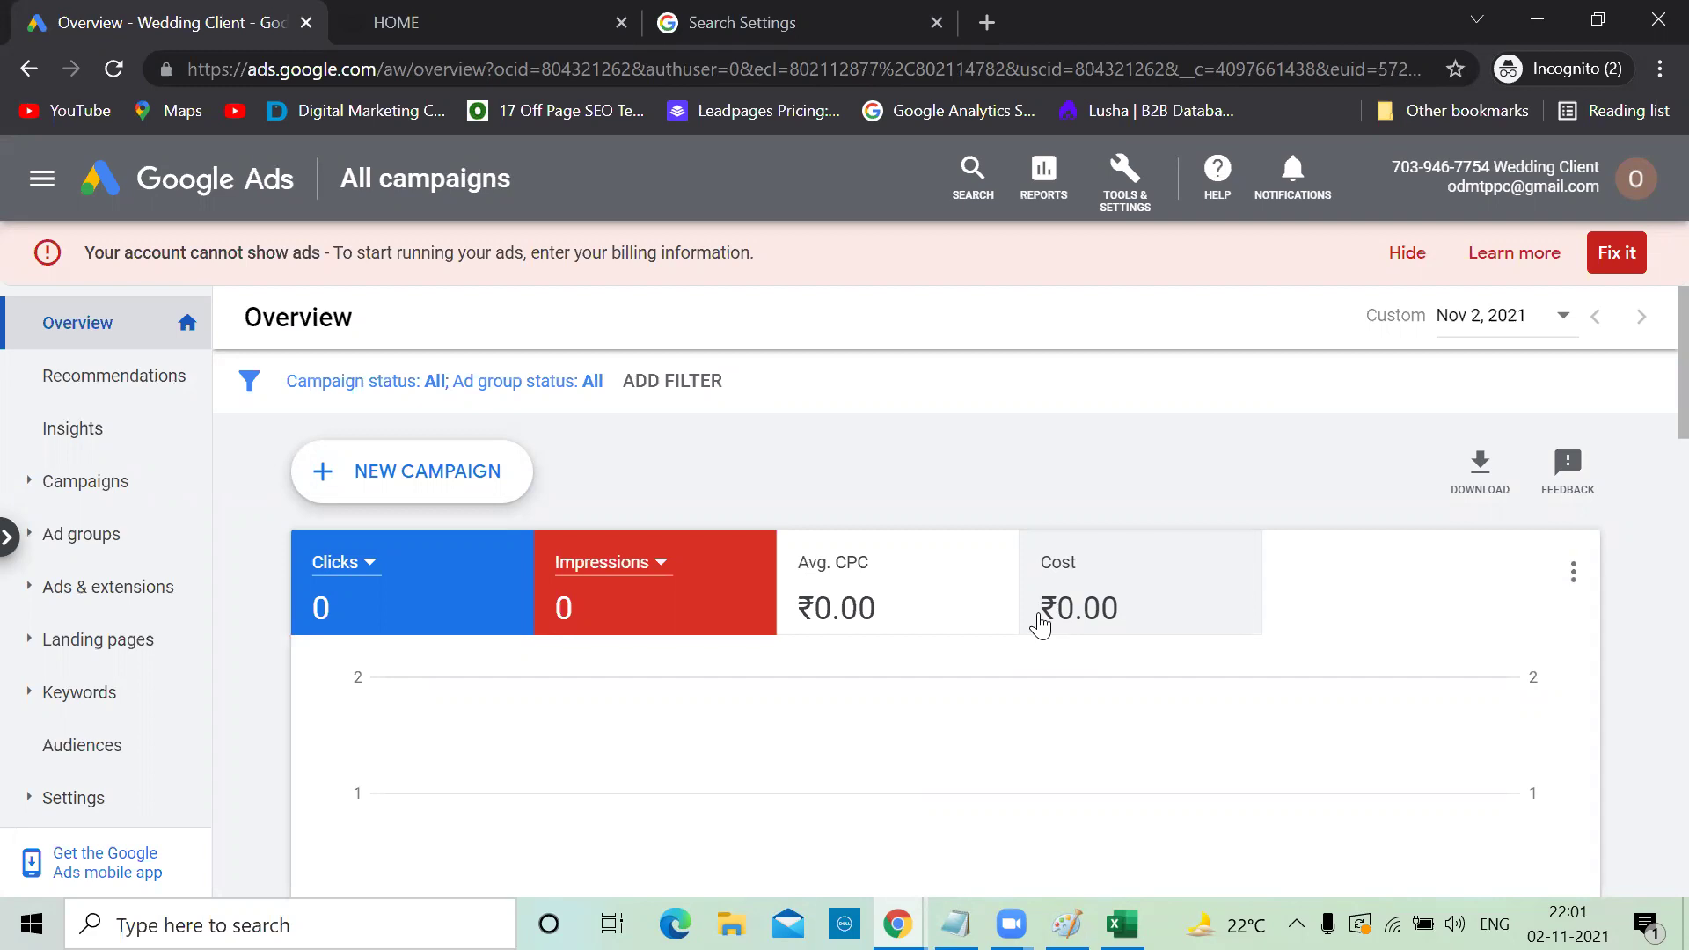
{"action": "scroll", "coordinate": [1240, 440], "scroll_direction": "down", "scroll_amount": 5}
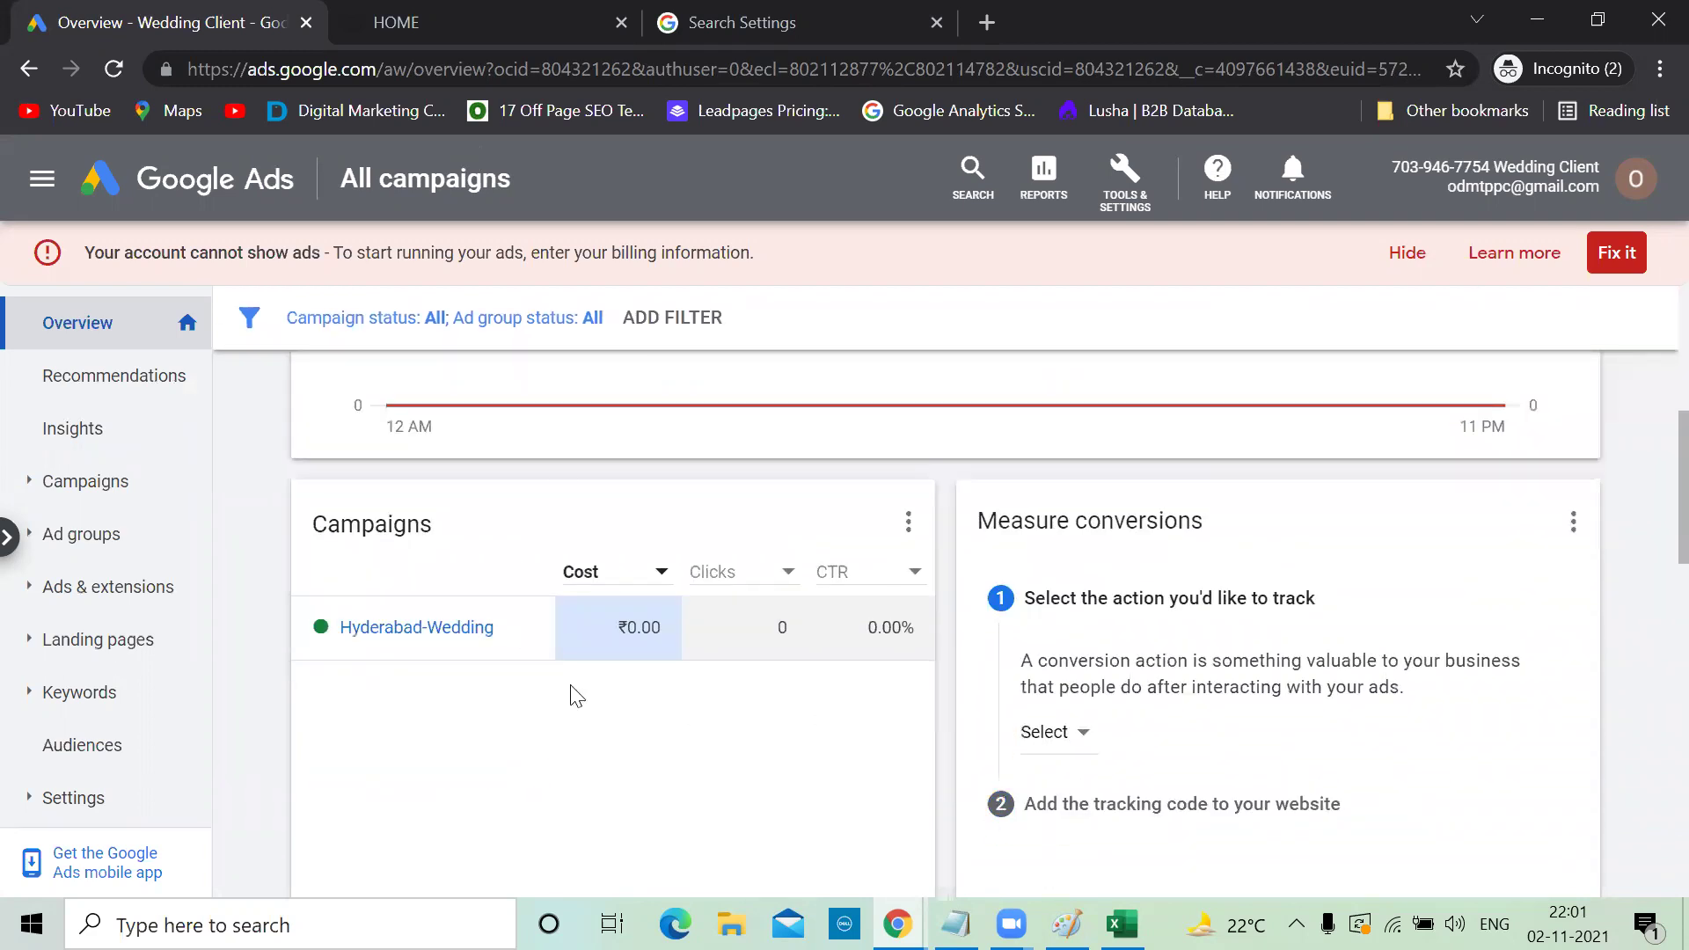
{"action": "scroll", "coordinate": [577, 664], "scroll_direction": "down", "scroll_amount": 3}
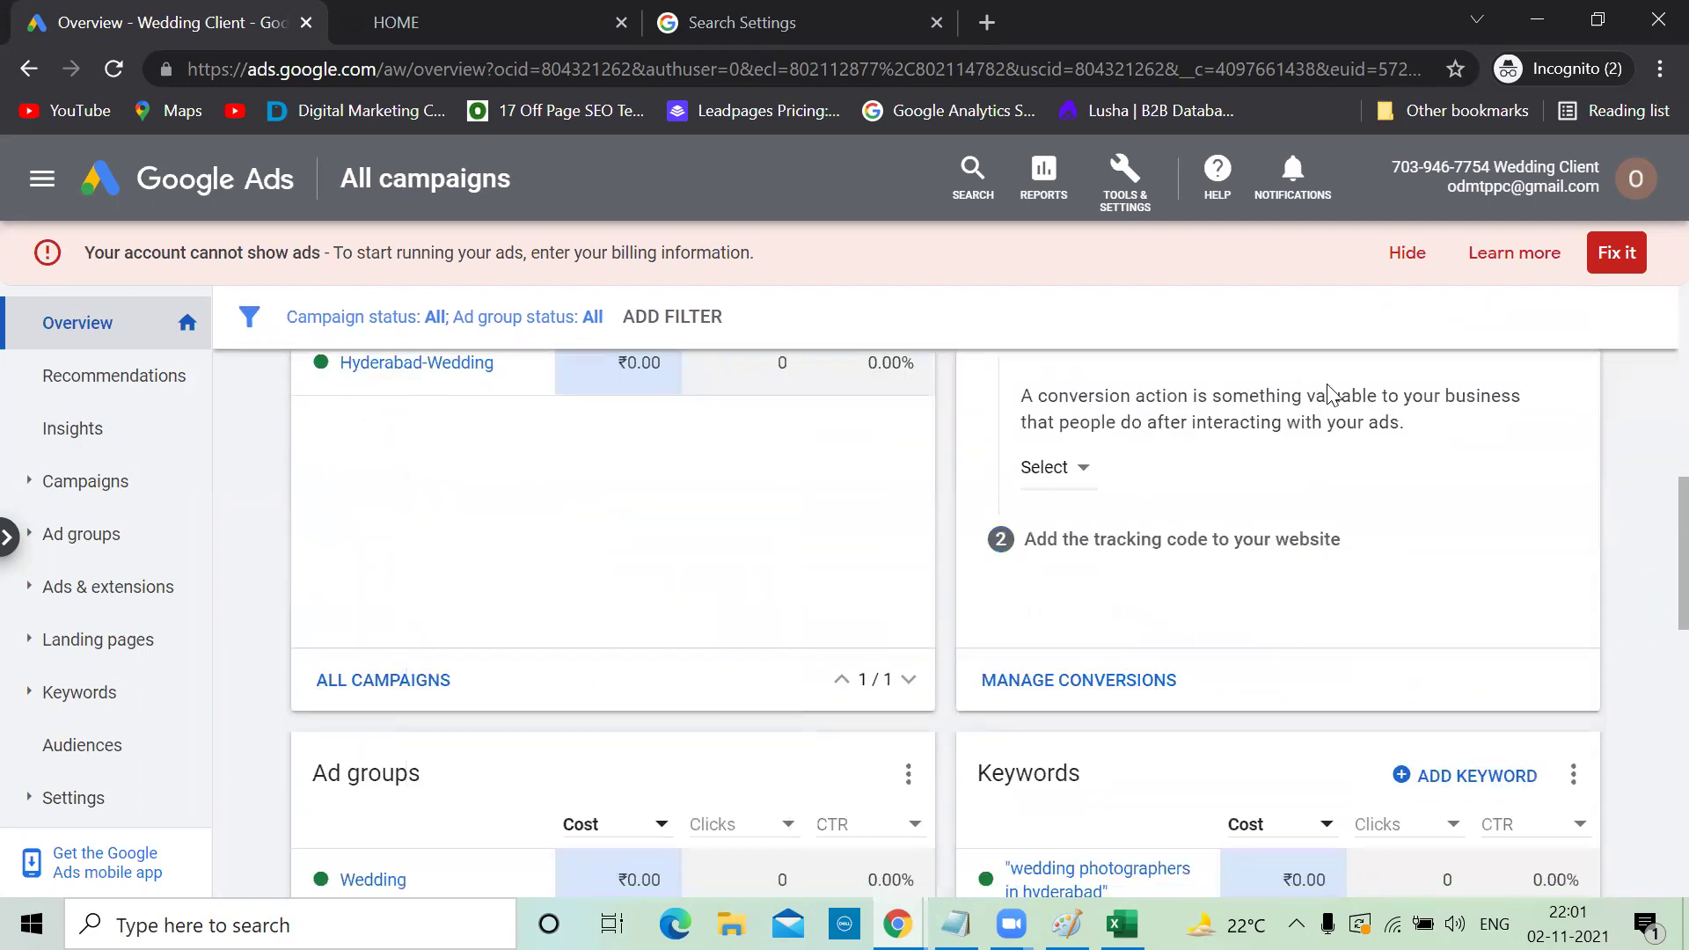
{"action": "scroll", "coordinate": [1330, 394], "scroll_direction": "down", "scroll_amount": 4}
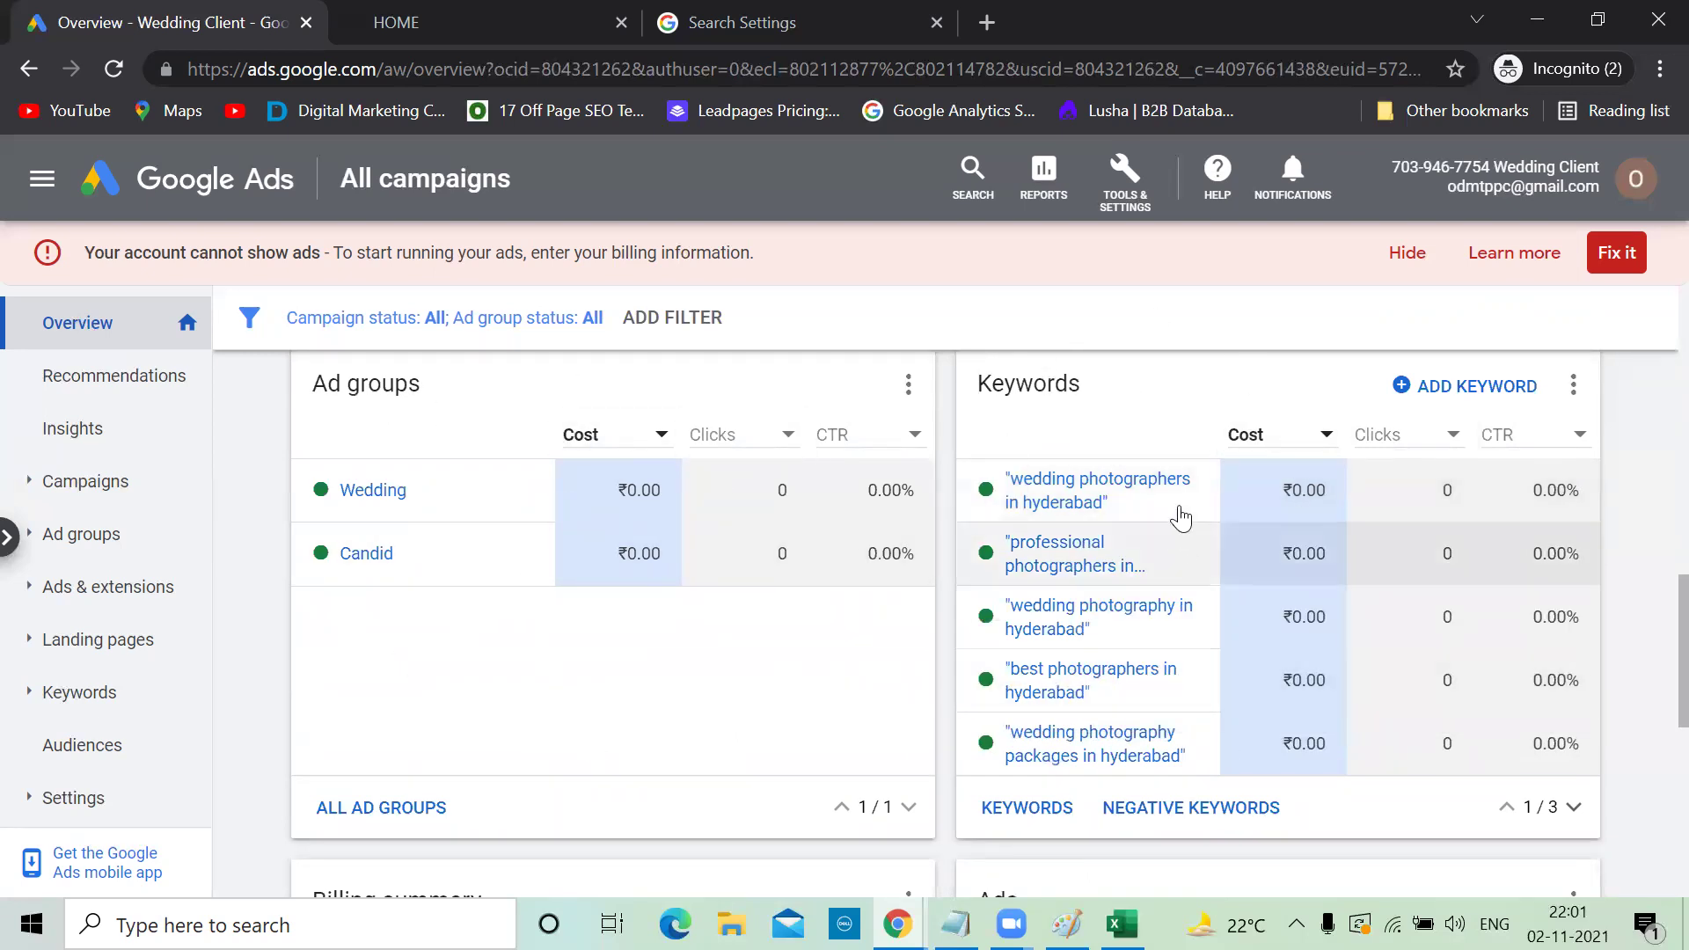
{"action": "scroll", "coordinate": [1181, 517], "scroll_direction": "down", "scroll_amount": 5}
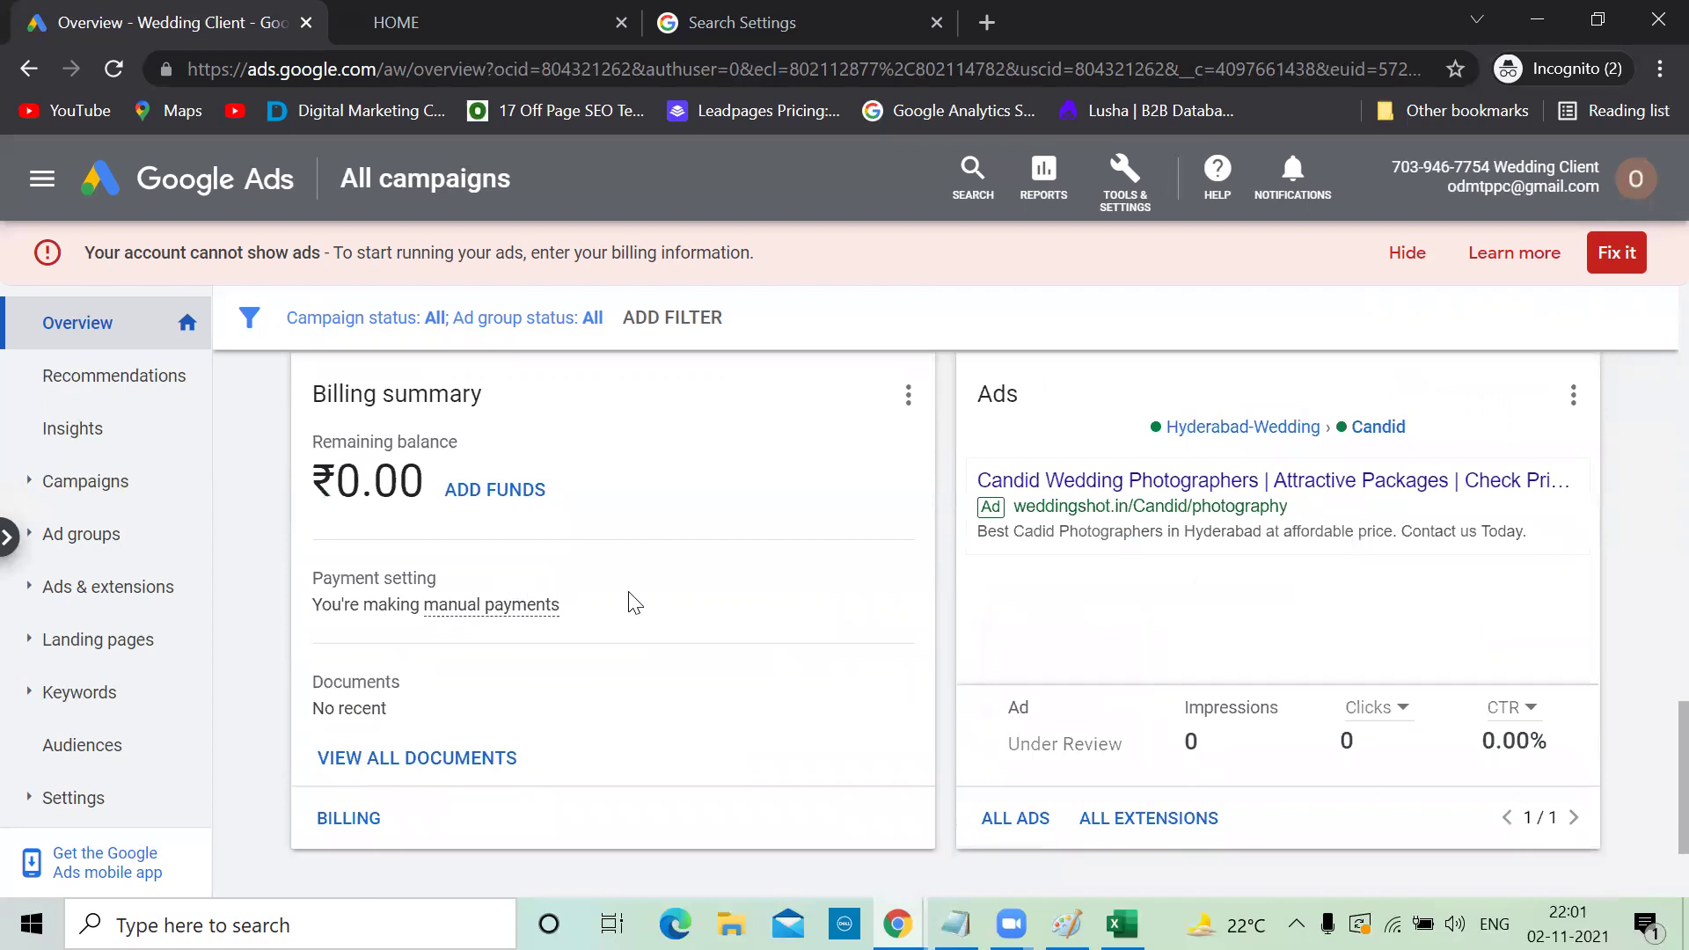
{"action": "scroll", "coordinate": [1056, 493], "scroll_direction": "down", "scroll_amount": 2}
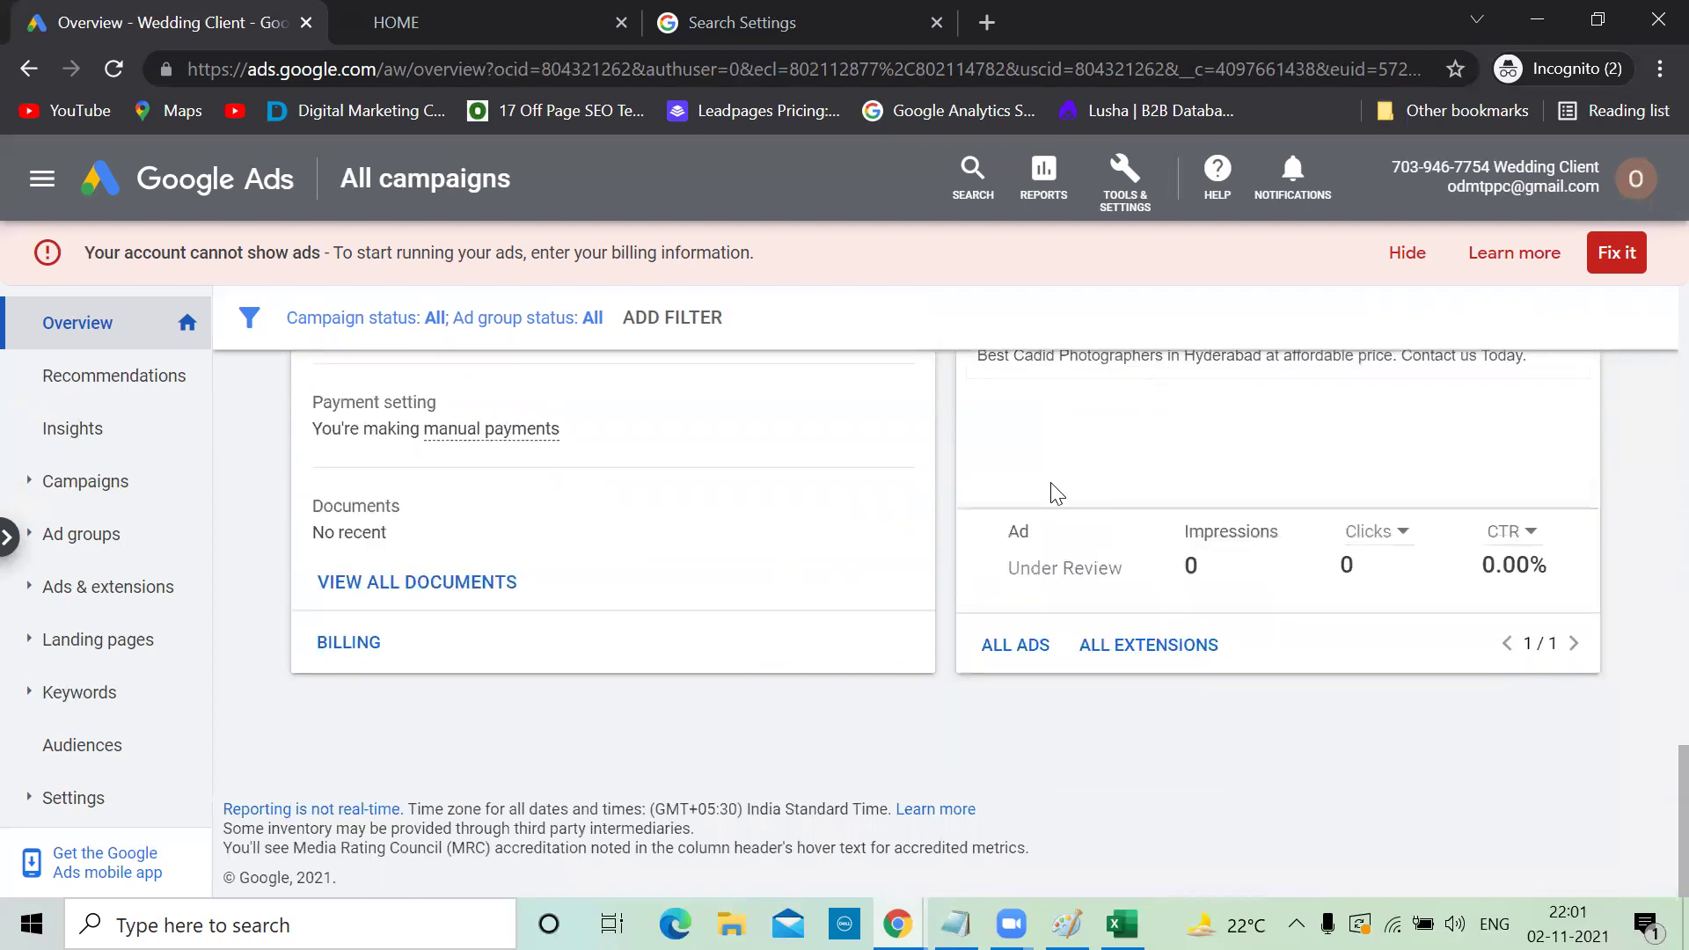
{"action": "scroll", "coordinate": [1038, 488], "scroll_direction": "up", "scroll_amount": 12}
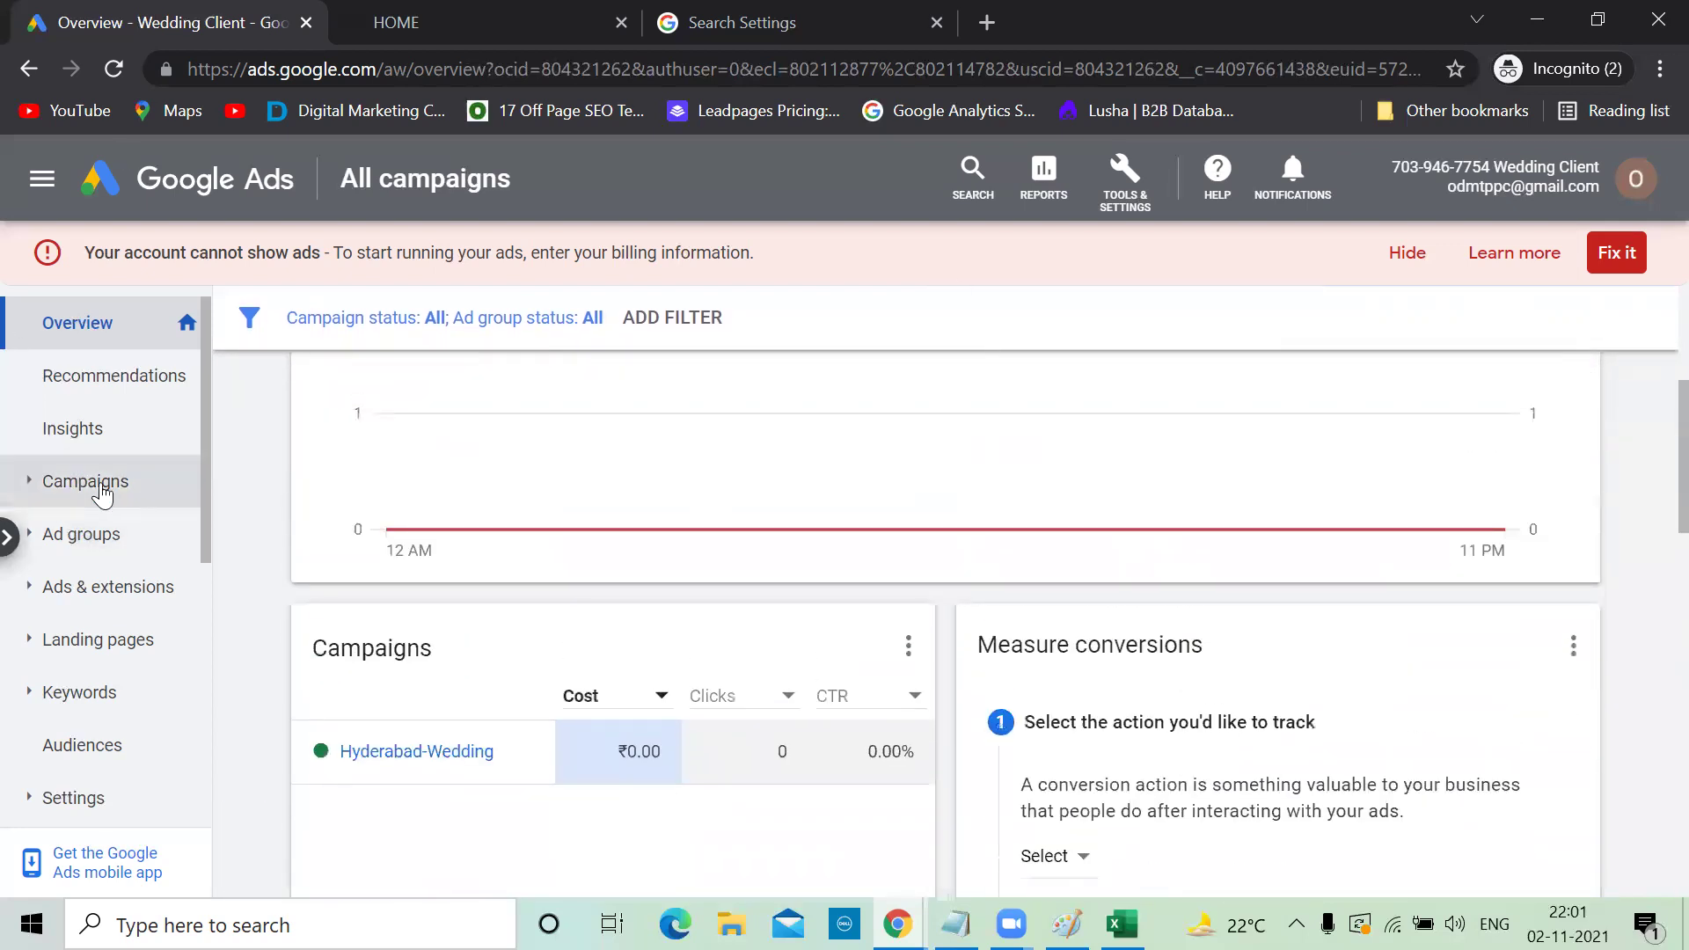
Open the Hyderabad-Wedding campaign from the Campaigns list after checking the Paint sketch
{"action": "left_click", "coordinate": [103, 493]}
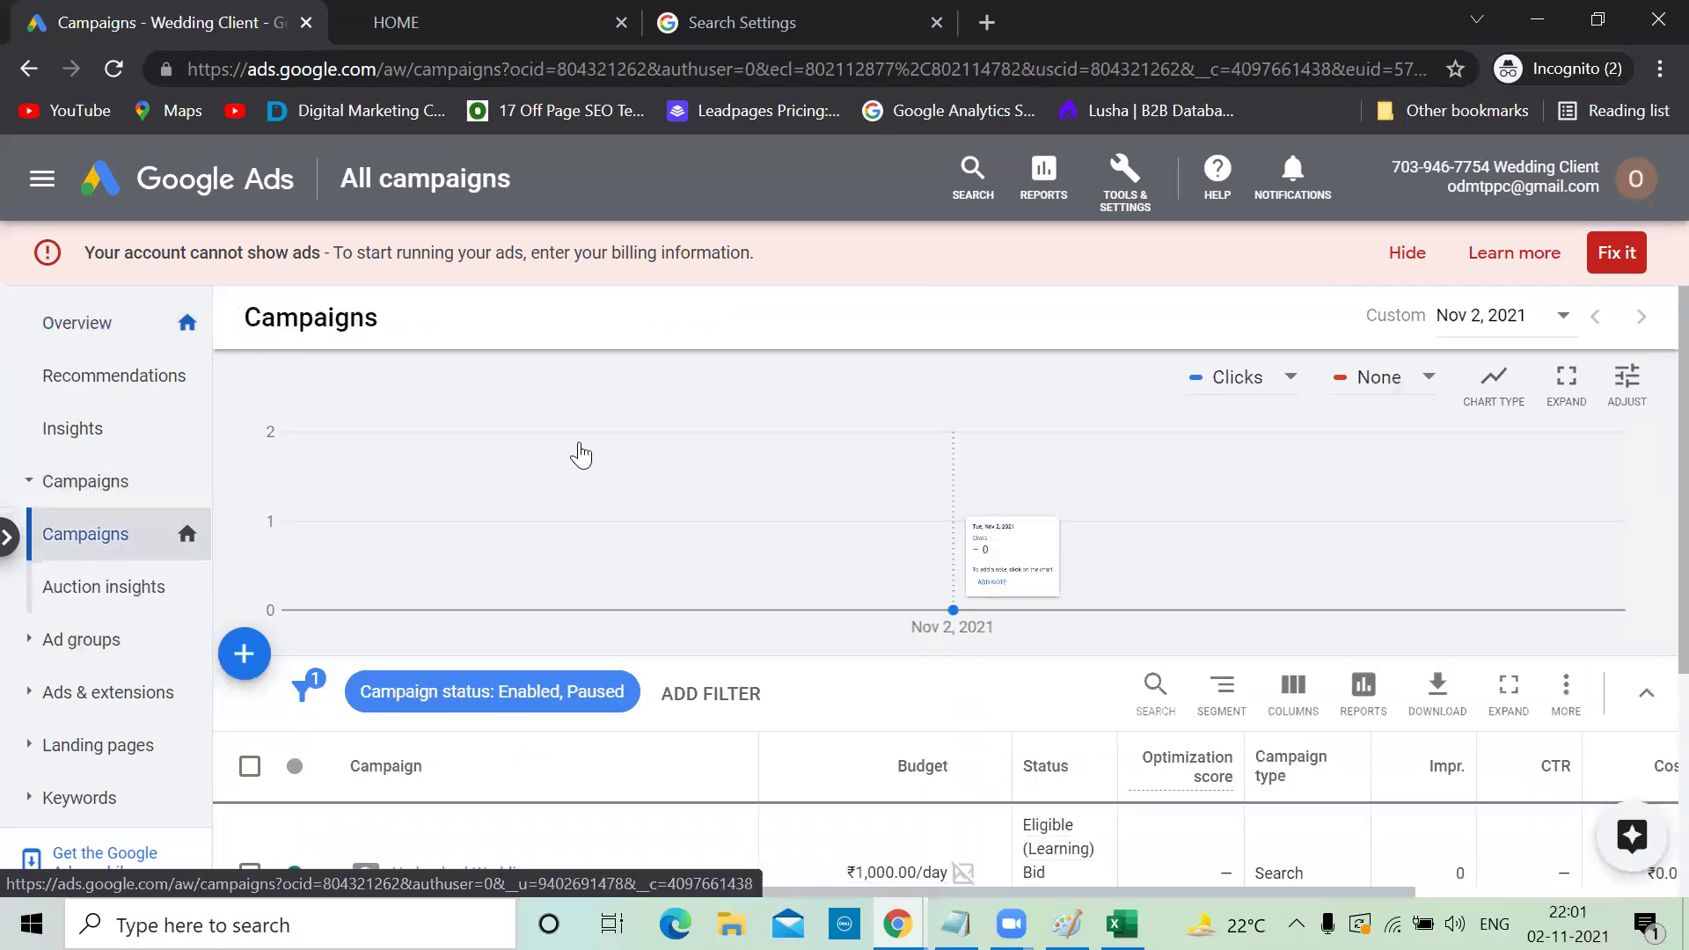
{"action": "scroll", "coordinate": [581, 454], "scroll_direction": "down", "scroll_amount": 3}
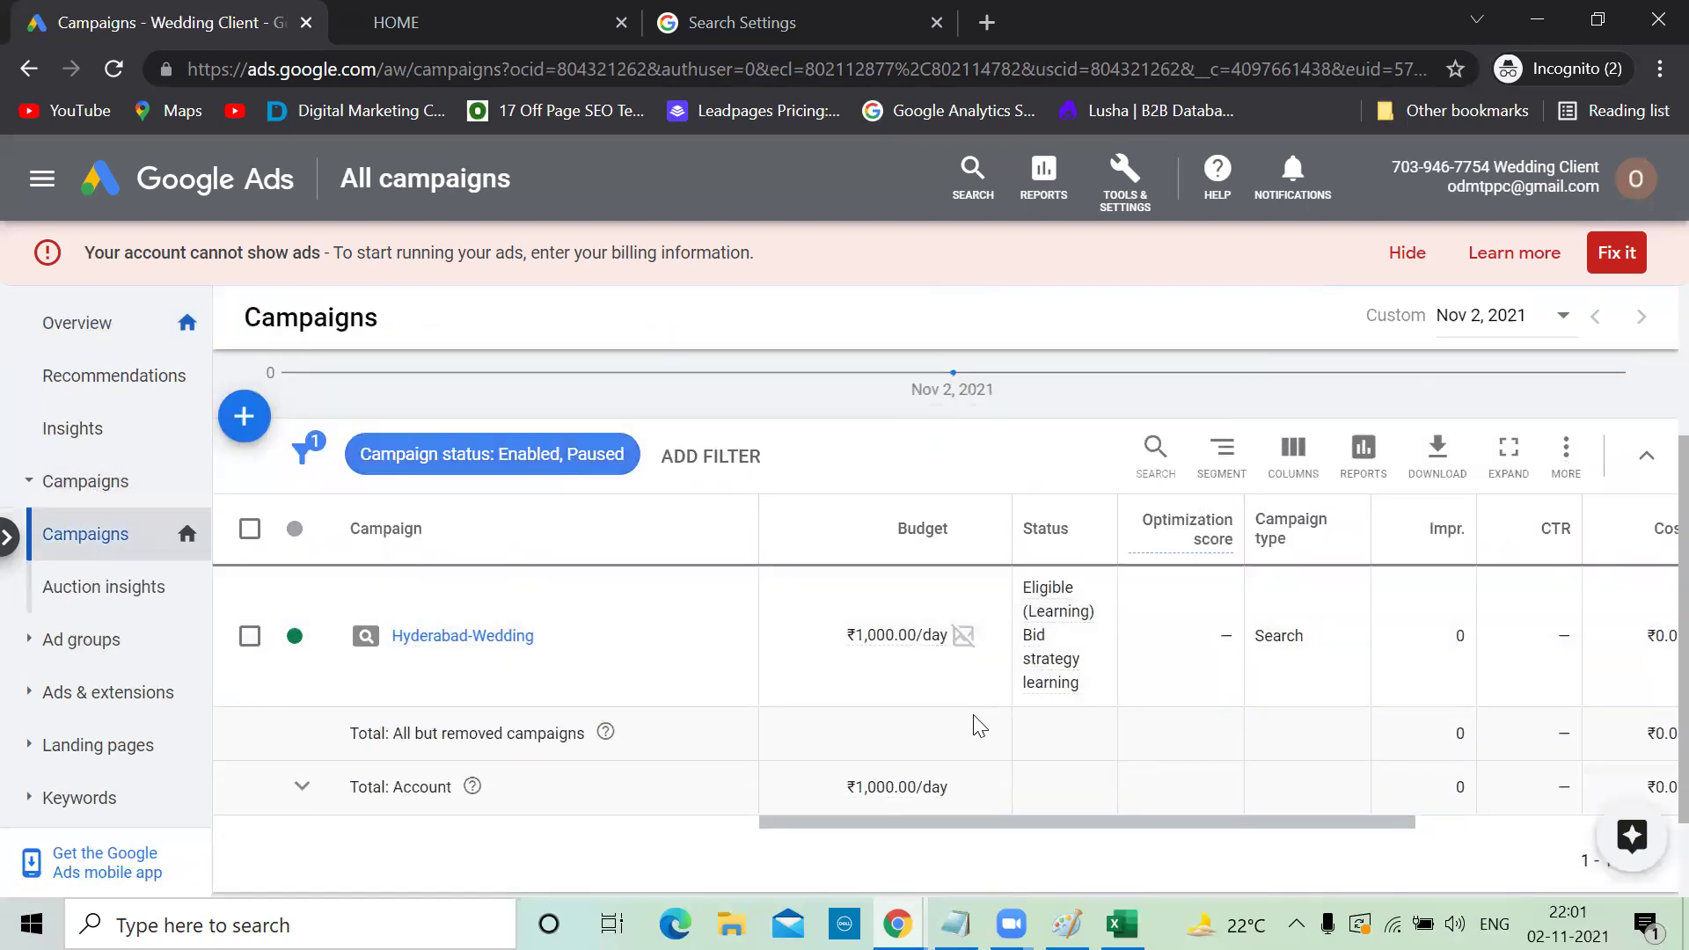
{"action": "left_click", "coordinate": [1066, 924]}
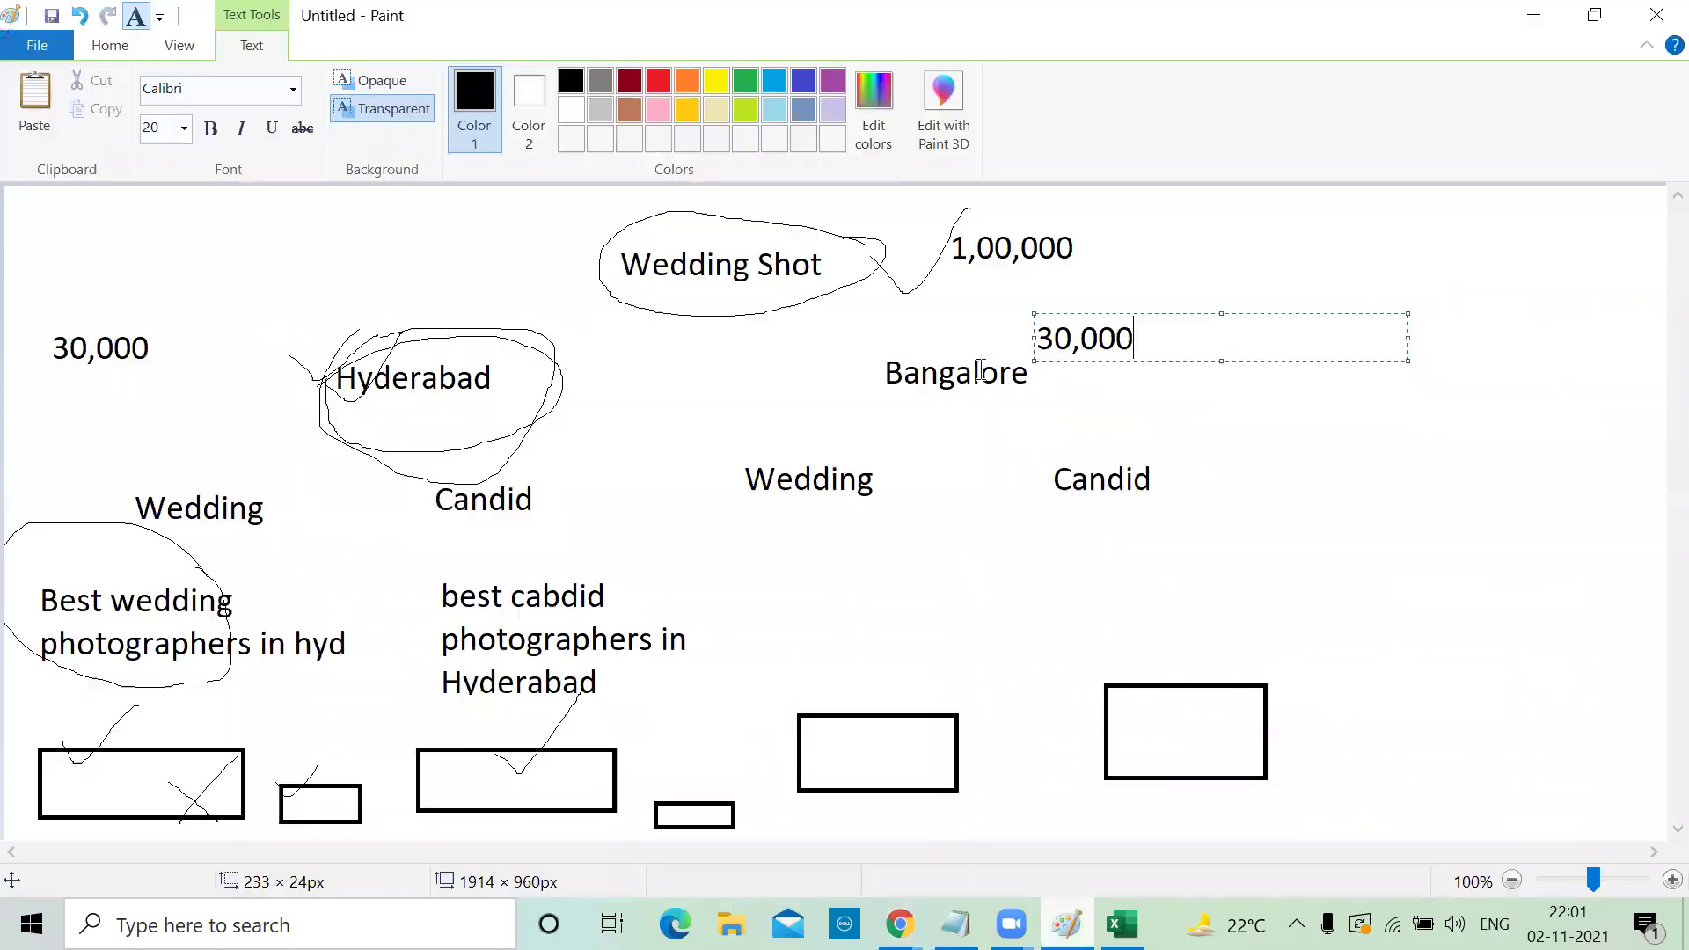
{"action": "left_click", "coordinate": [1528, 15]}
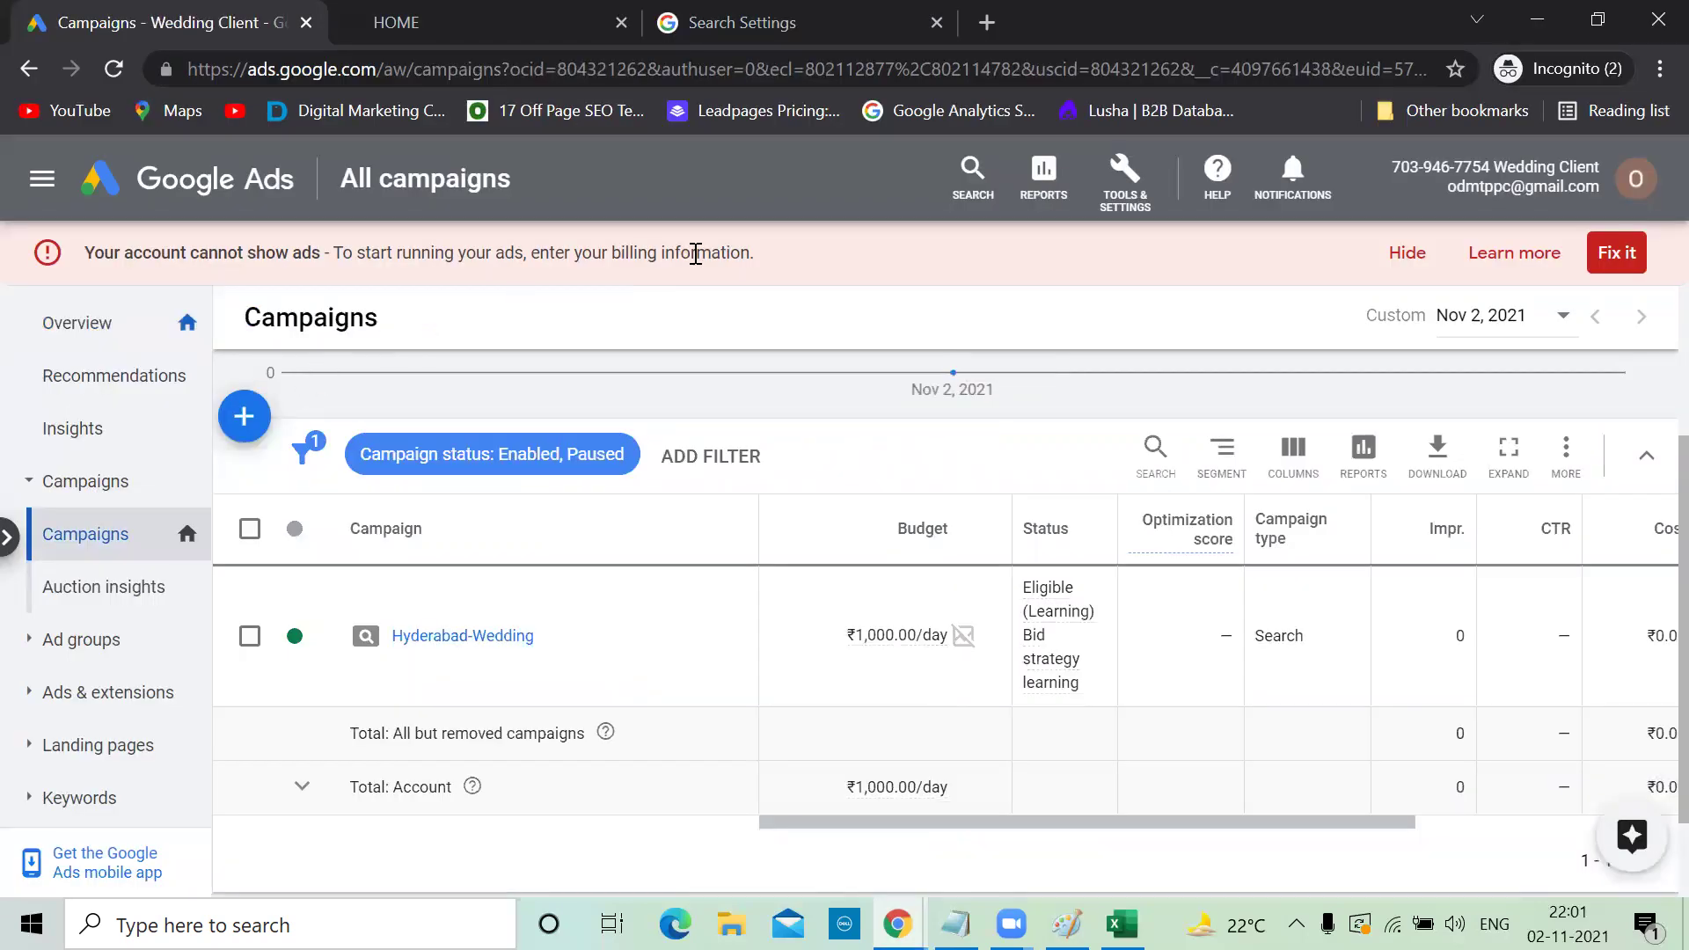
{"action": "left_click", "coordinate": [444, 639]}
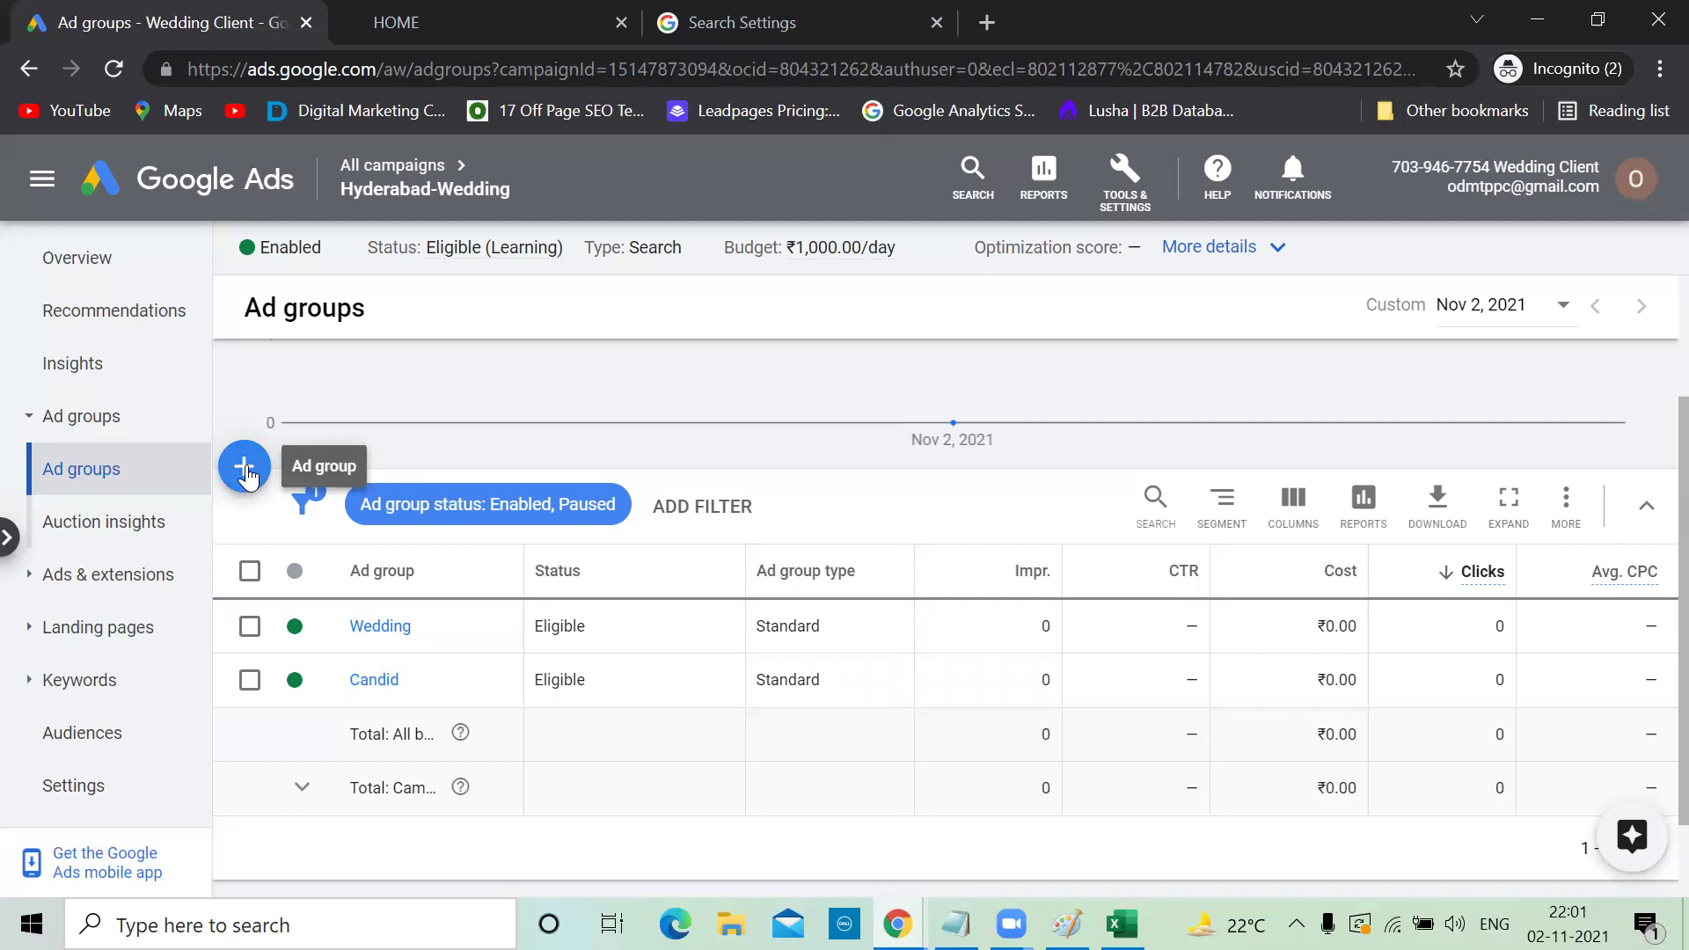
Review the Candid ad group's keywords and ads, then return to the All campaigns overview
{"action": "left_click", "coordinate": [384, 690]}
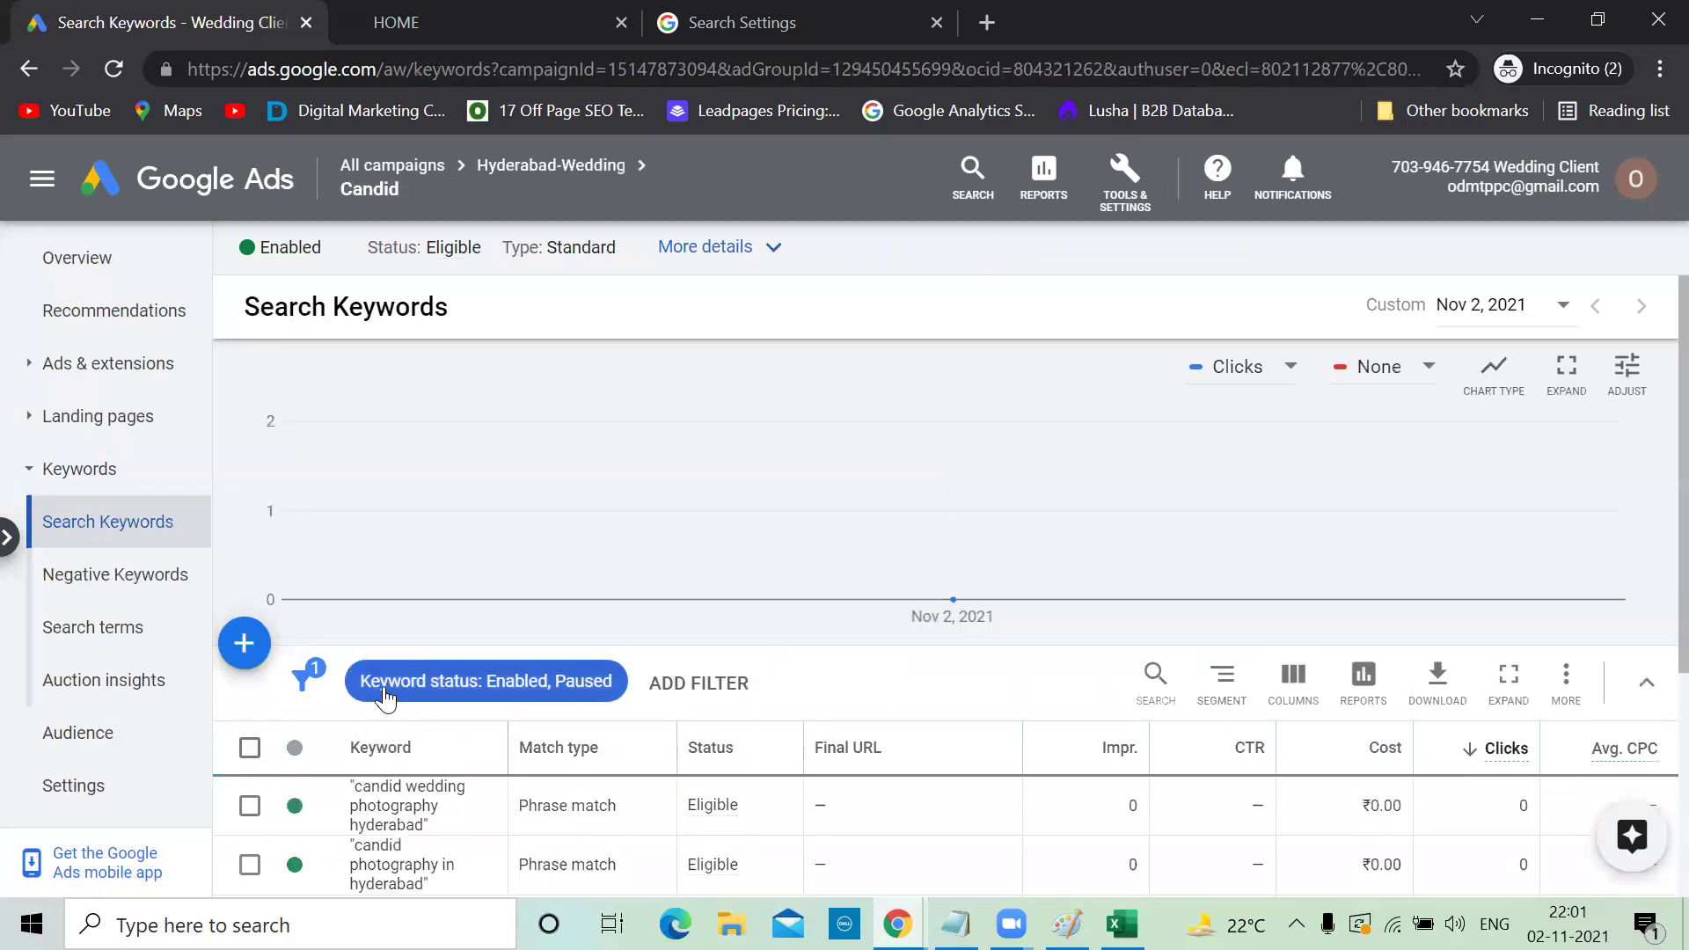
{"action": "scroll", "coordinate": [386, 689], "scroll_direction": "down", "scroll_amount": 3}
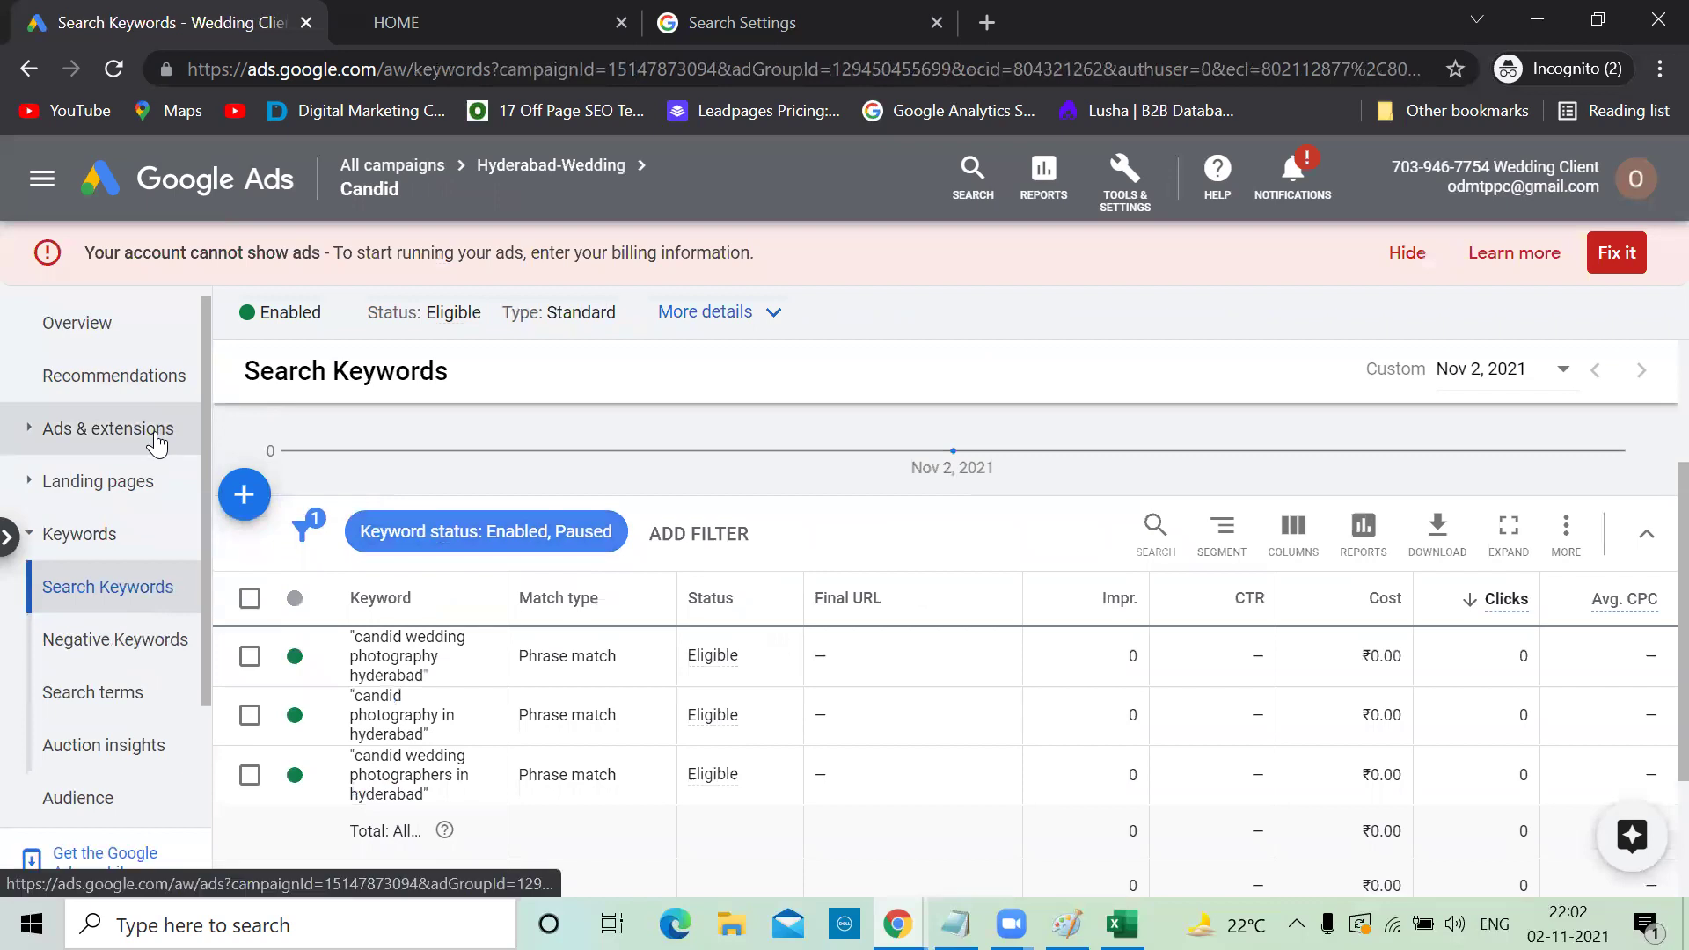
{"action": "left_click", "coordinate": [157, 440]}
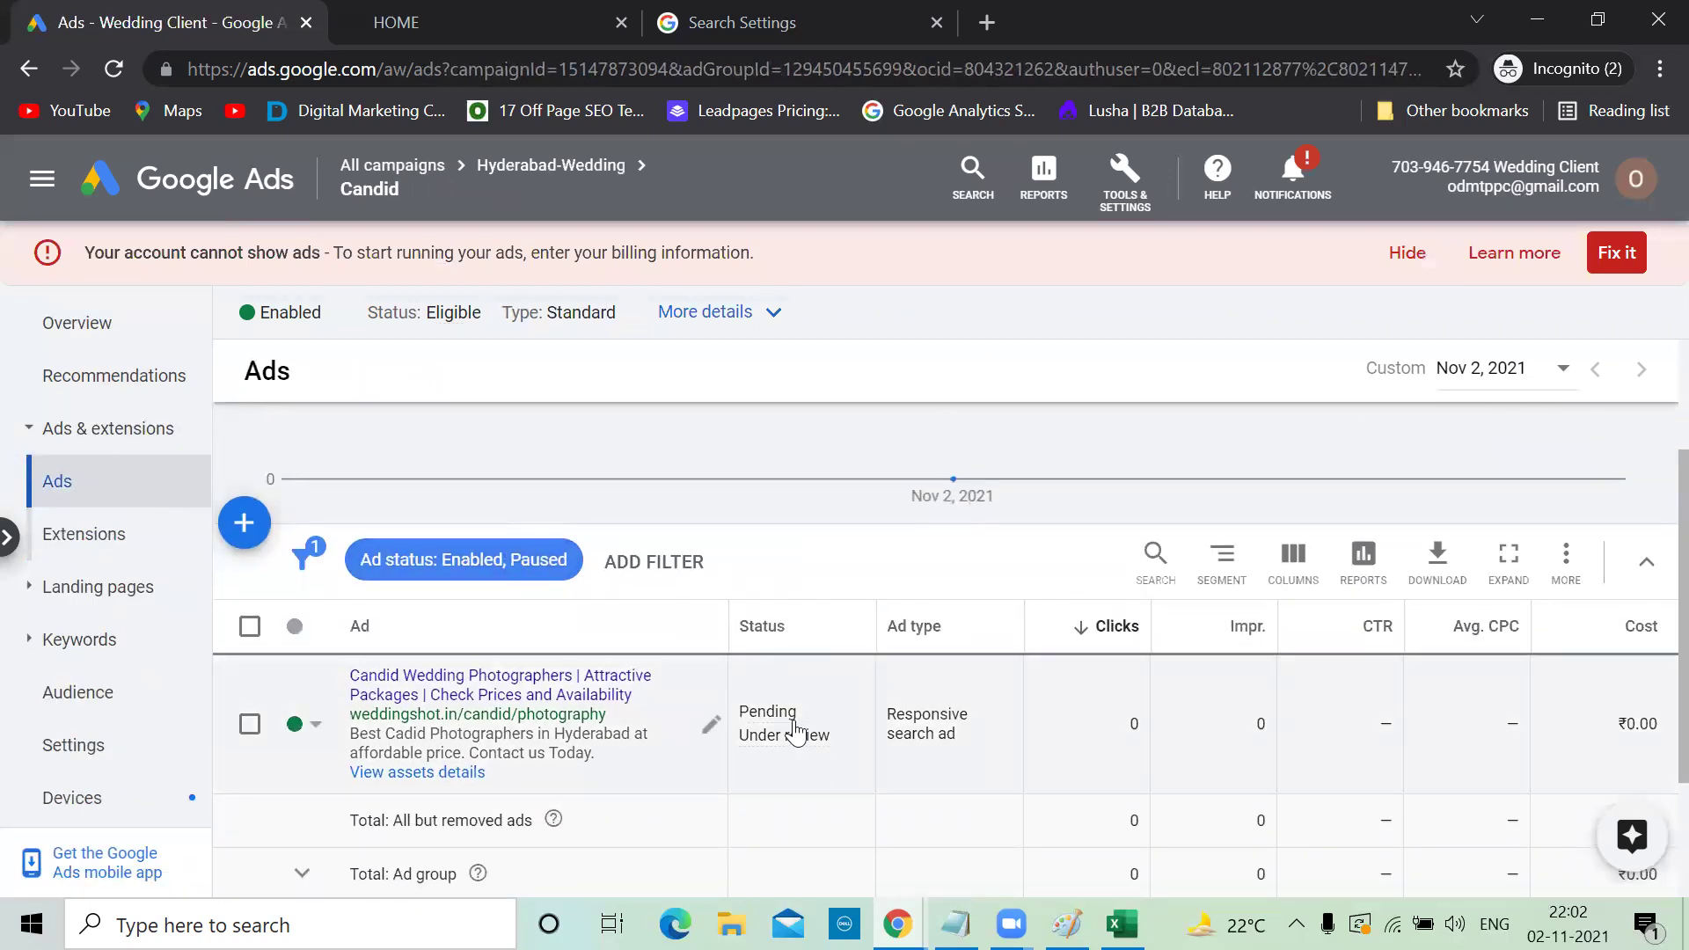
{"action": "mouse_move", "coordinate": [796, 732]}
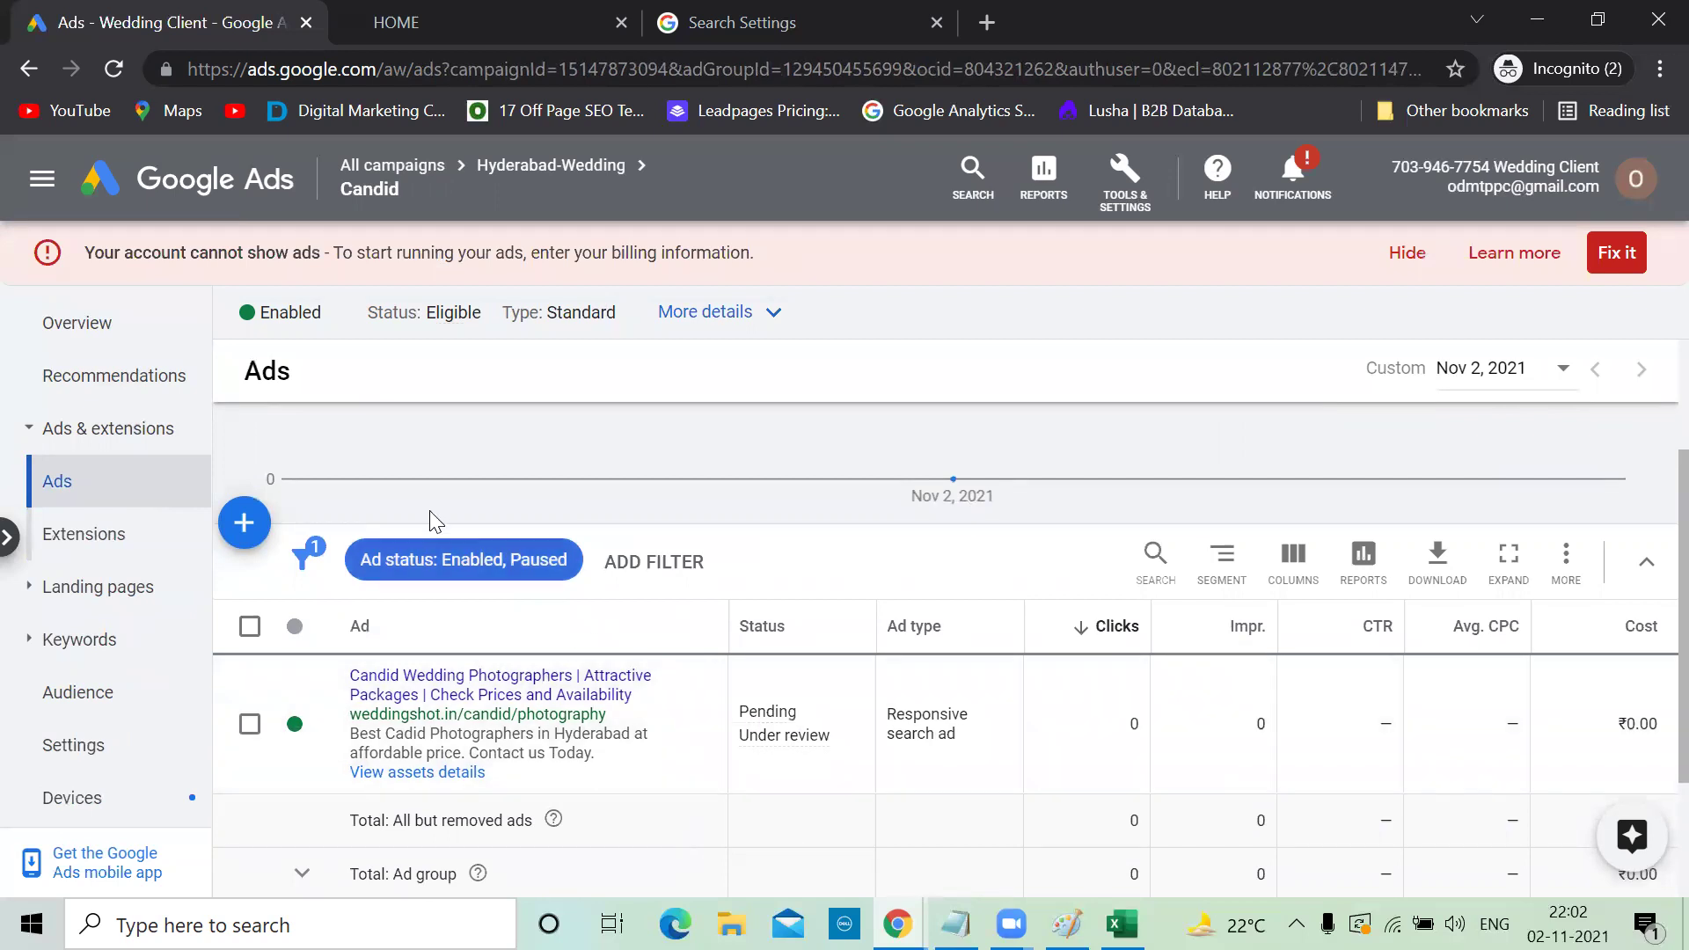
{"action": "left_click", "coordinate": [215, 195]}
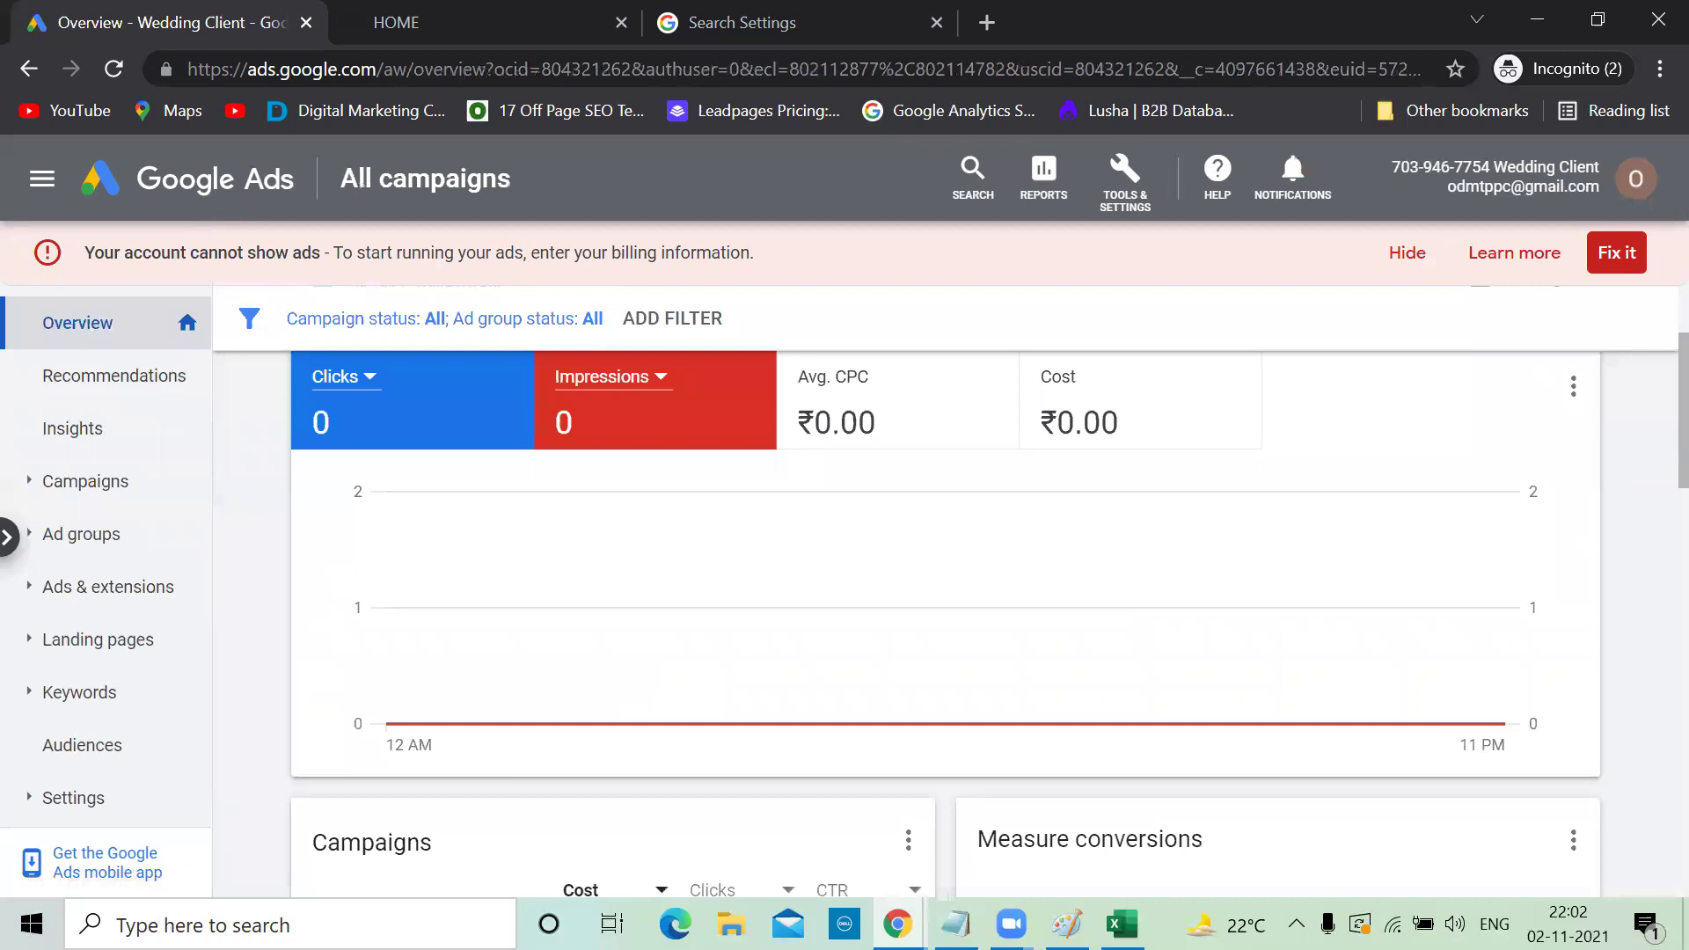
Add the notes 'Automatic bidding...Max cpc :' and 'Keyword match..phrase match..negative' on separate lines
{"action": "key", "text": "alt+Tab"}
{"action": "type", "text": "Autiomati"}
{"action": "key", "text": "BackSpace"}
{"action": "key", "text": "BackSpace"}
{"action": "key", "text": "BackSpace"}
{"action": "key", "text": "BackSpace"}
{"action": "key", "text": "BackSpace"}
{"action": "key", "text": "BackSpace"}
{"action": "type", "text": "omatic"}
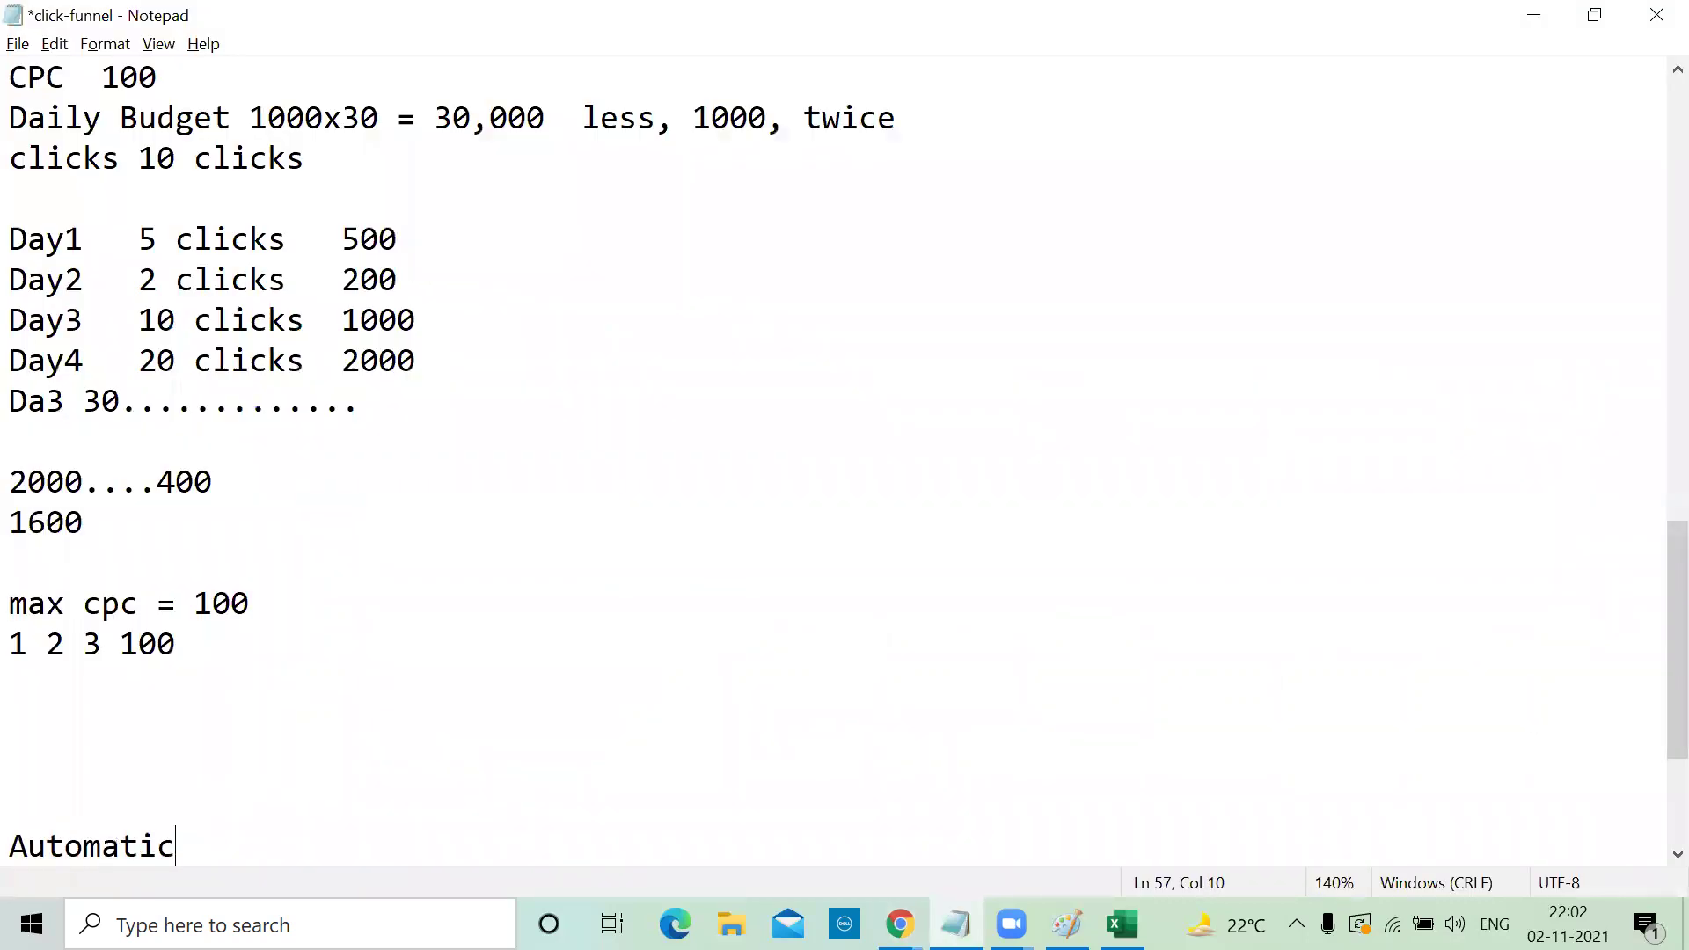
{"action": "type", "text": " bidding...Max cpc :"}
{"action": "key", "text": "Return"}
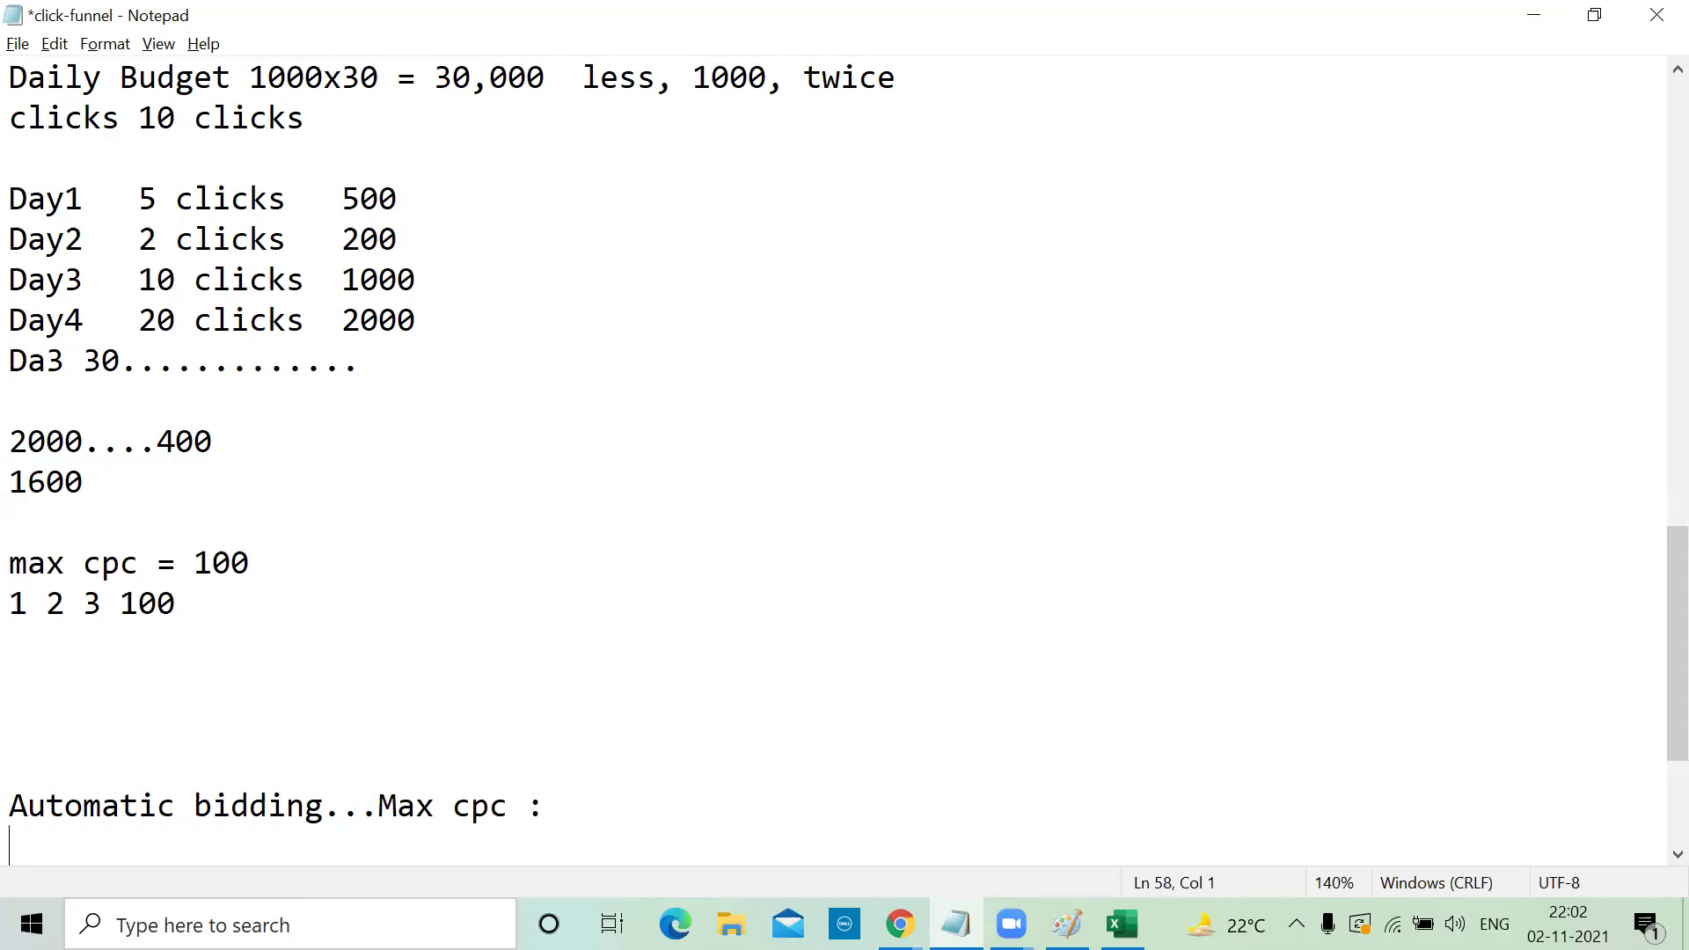
{"action": "type", "text": "Keyword ma"}
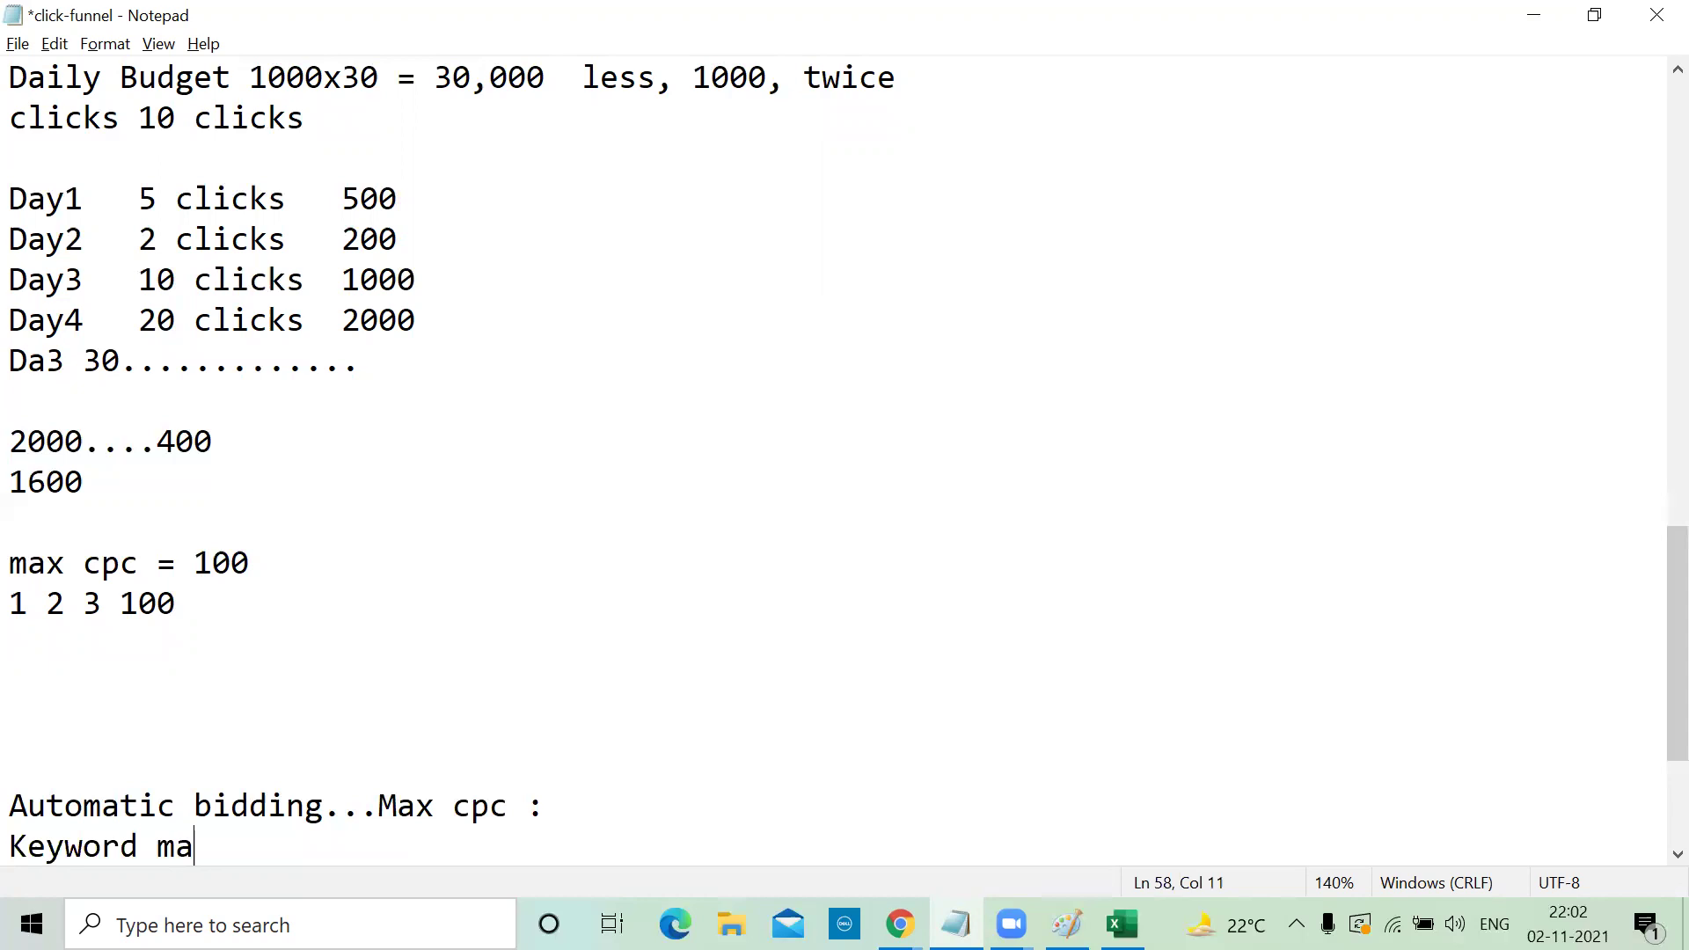
{"action": "type", "text": "tch..phrase "}
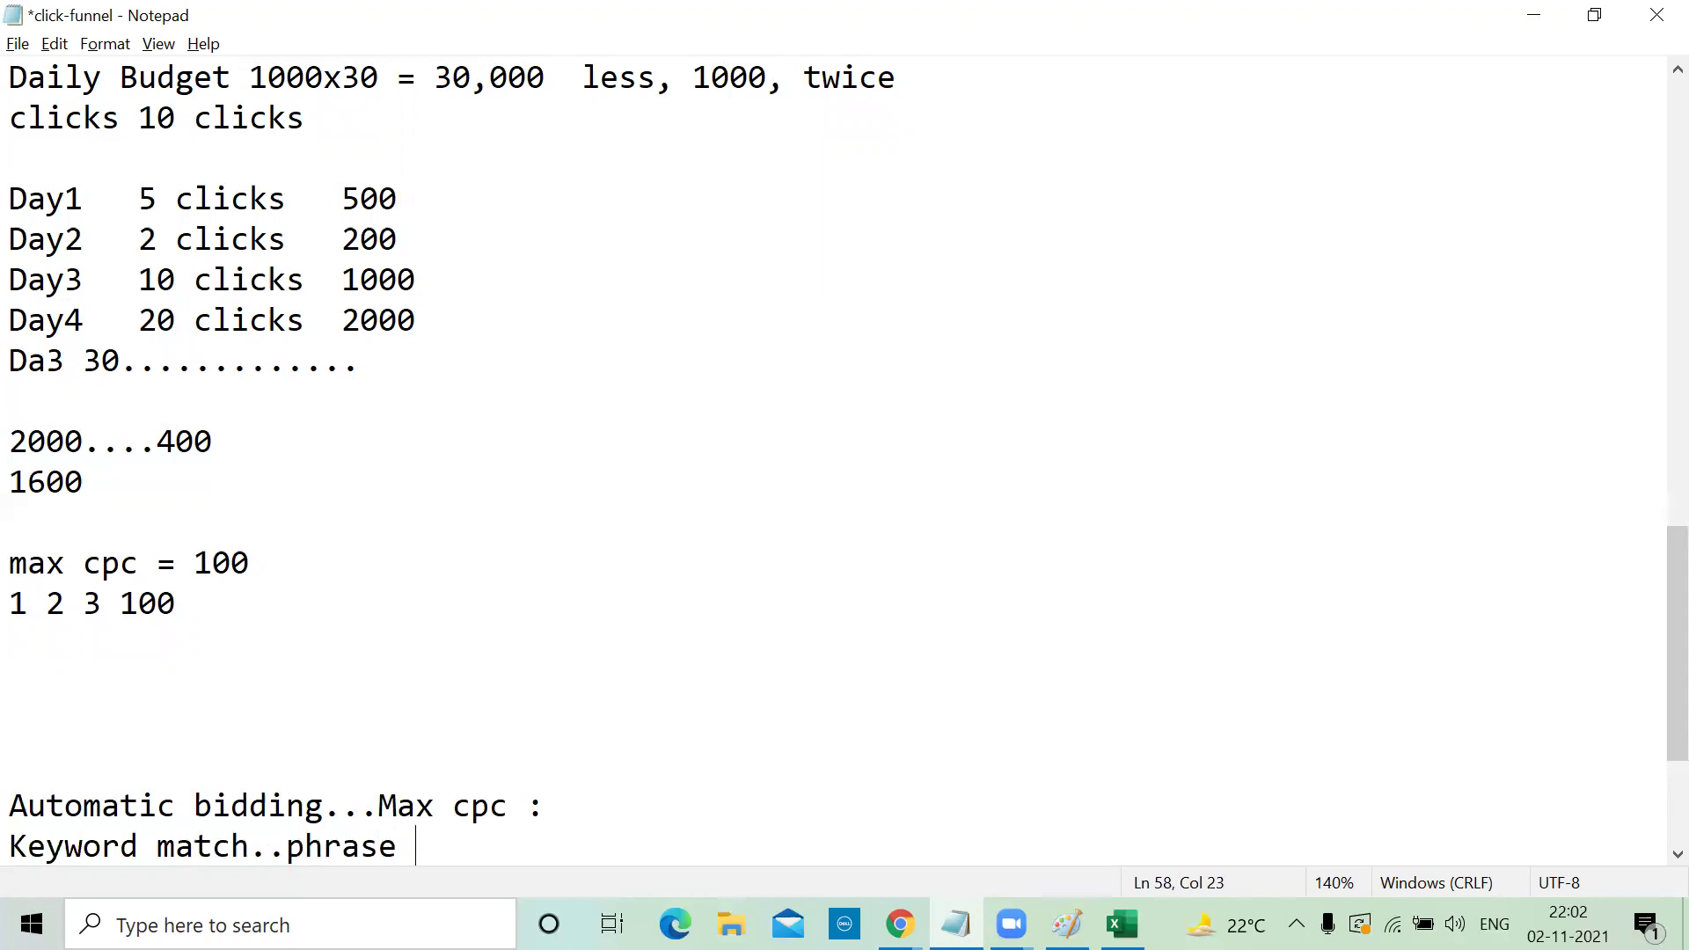
{"action": "type", "text": "match..ne"}
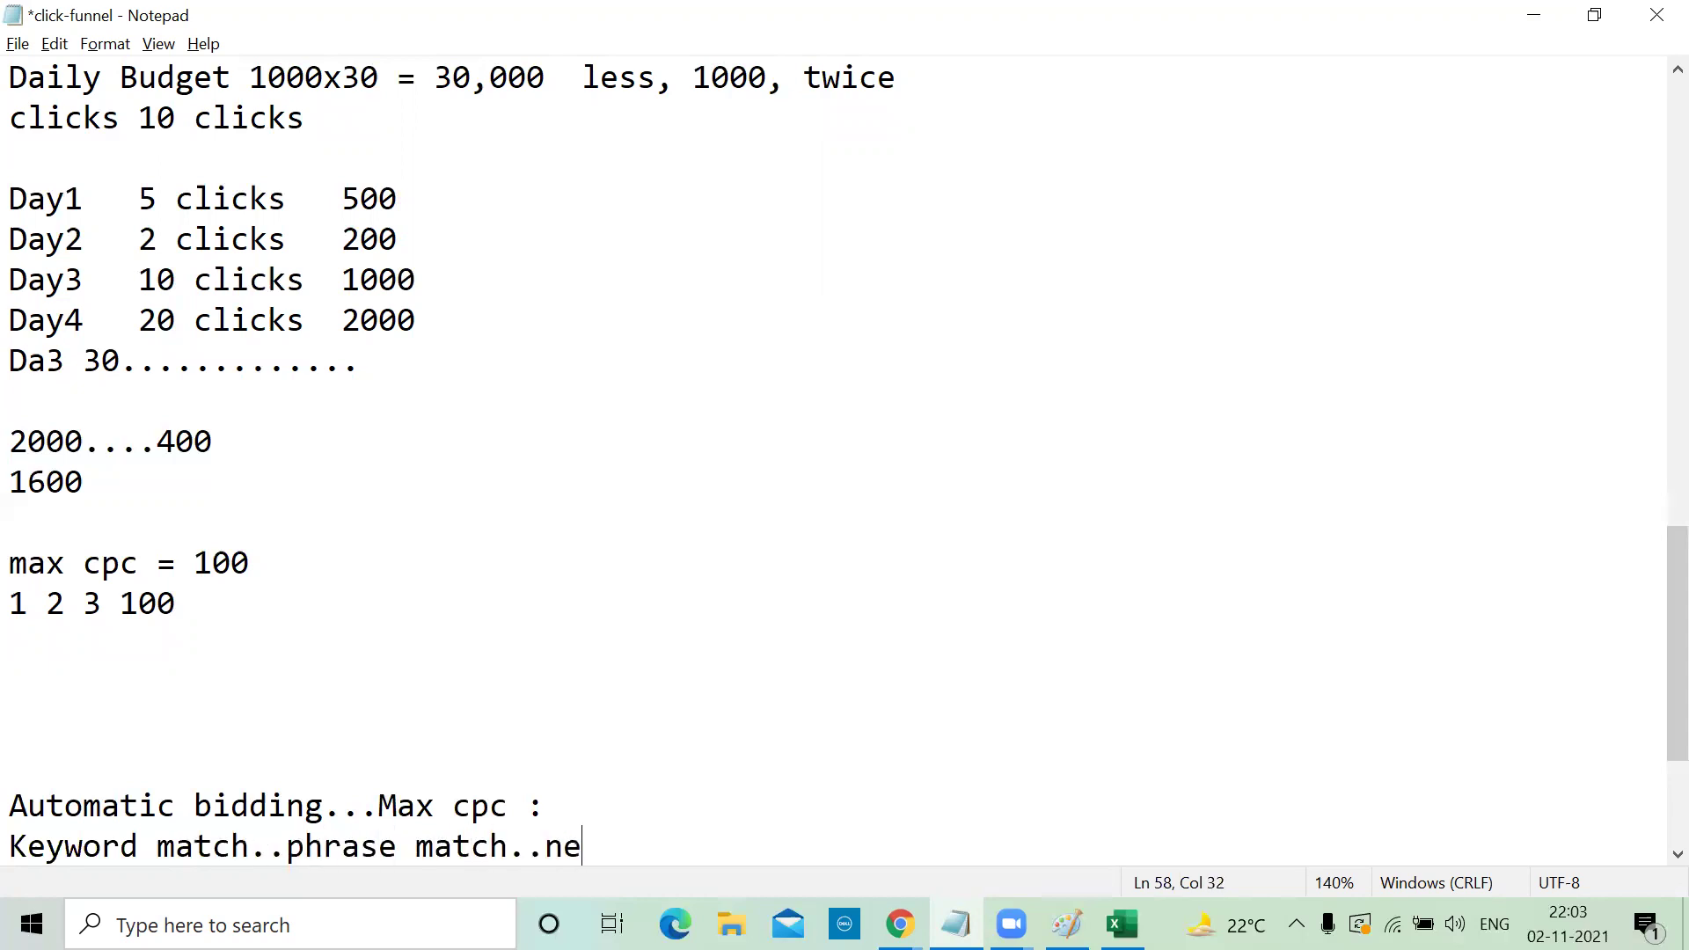
{"action": "type", "text": "gative"}
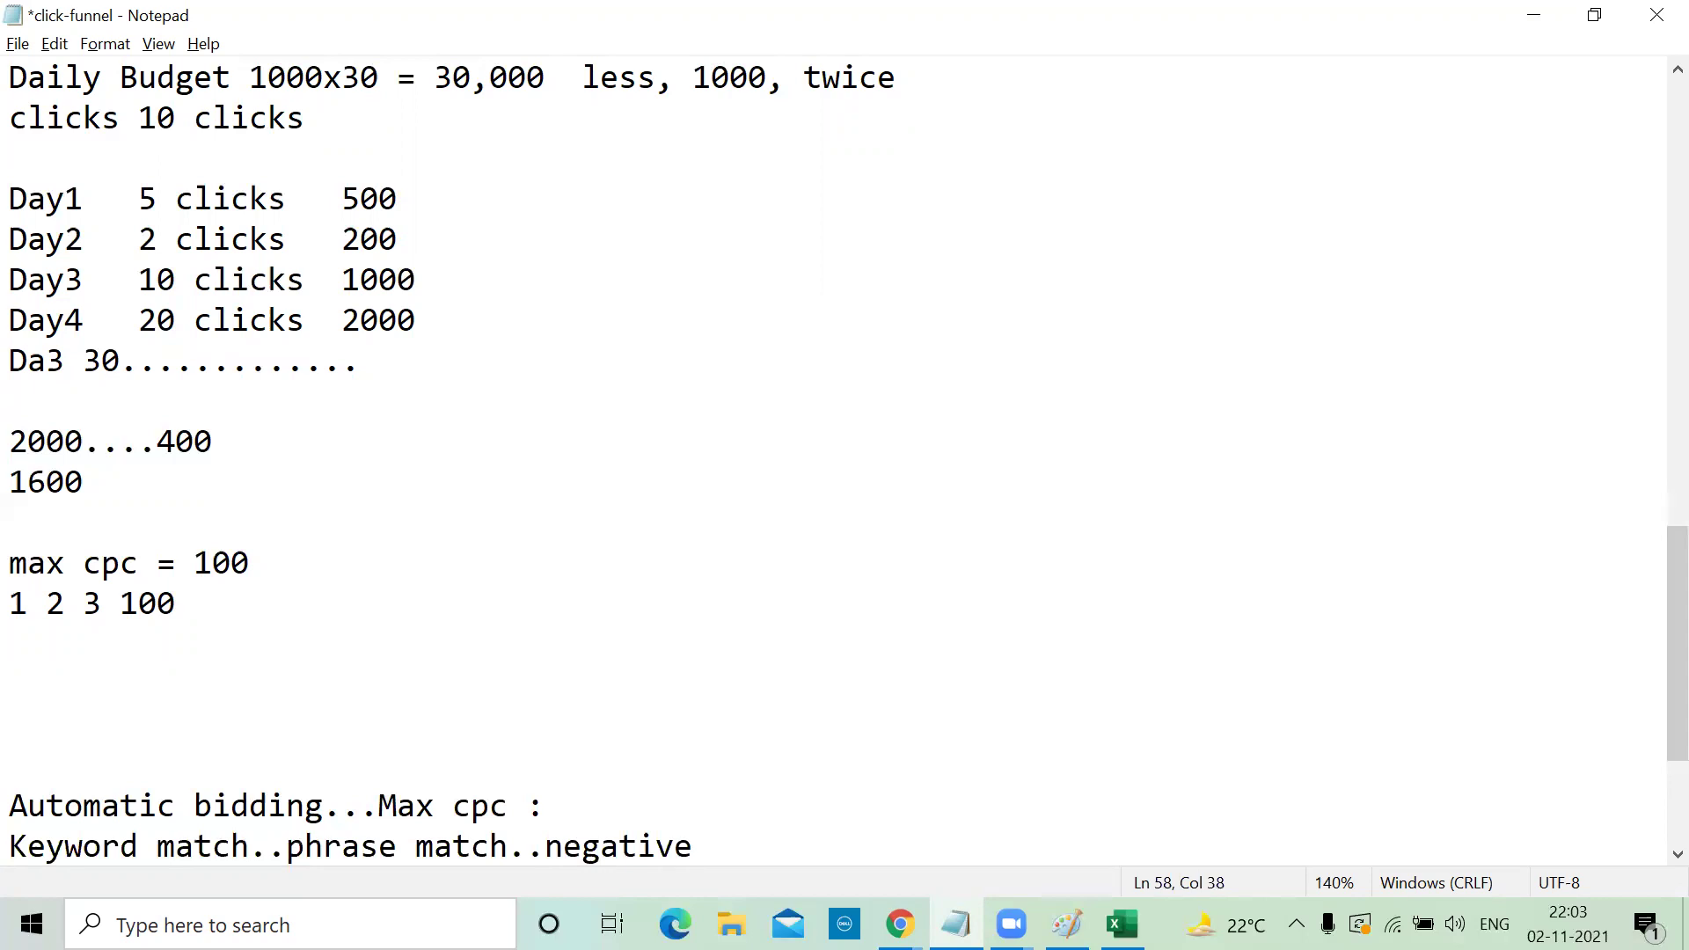
{"action": "left_click", "coordinate": [1535, 16]}
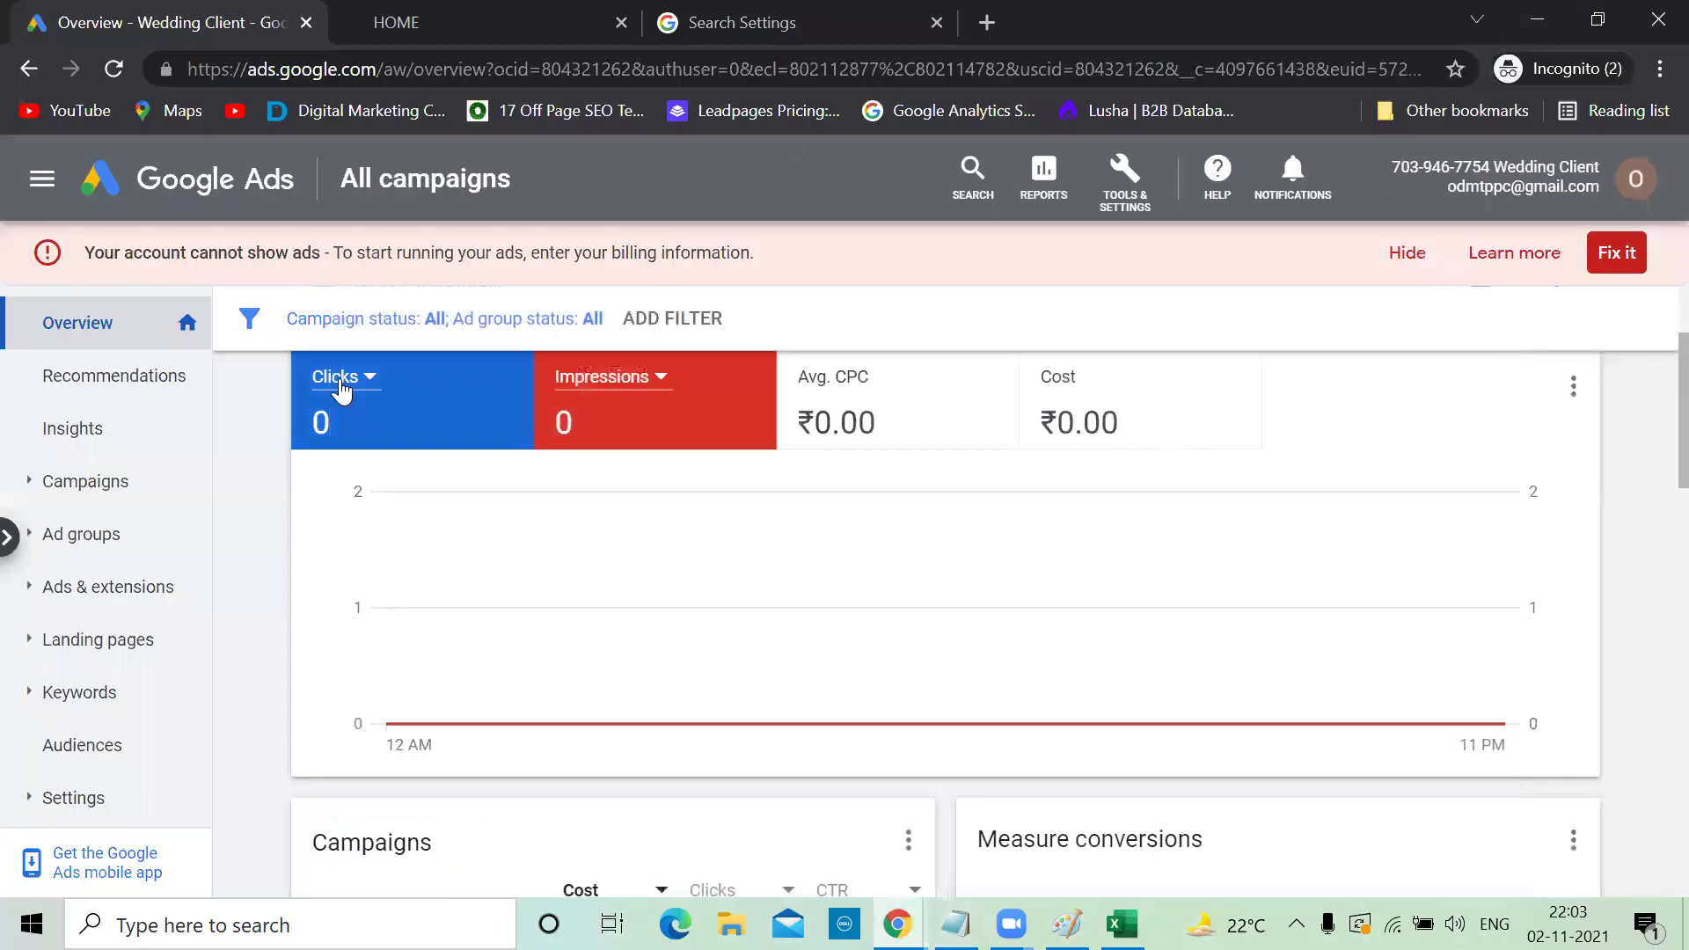
Open the negative keywords list of the Hyderabad-Wedding campaign's Candid ad group
{"action": "left_click", "coordinate": [88, 481]}
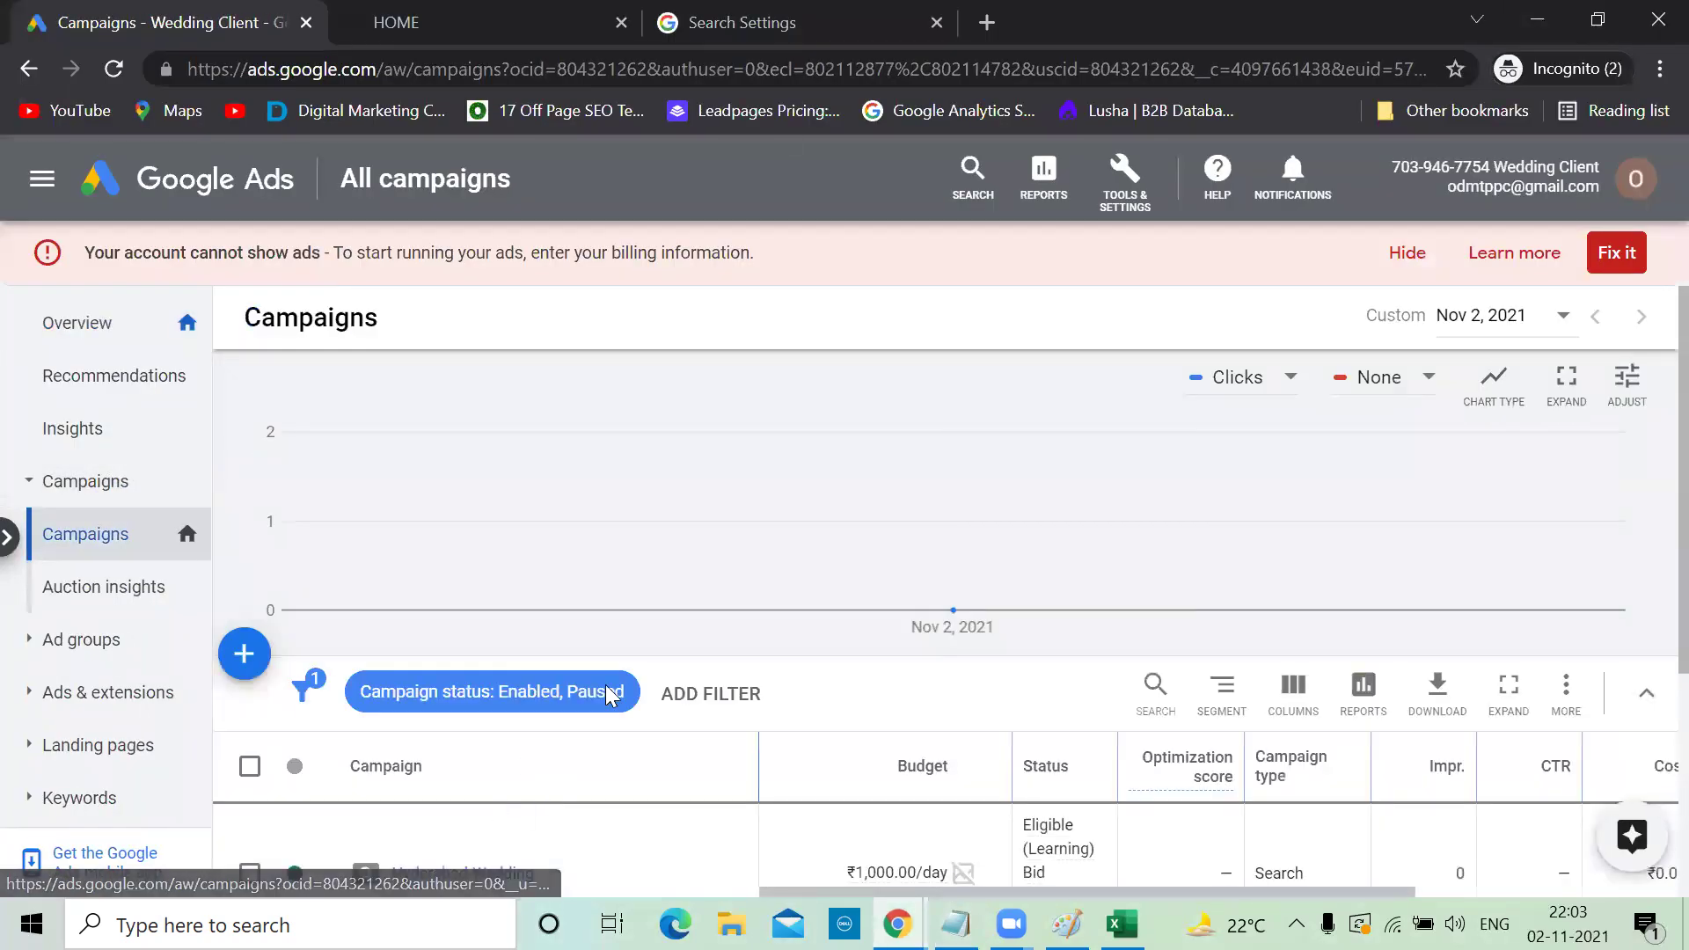
{"action": "scroll", "coordinate": [611, 696], "scroll_direction": "down", "scroll_amount": 3}
{"action": "left_click", "coordinate": [465, 624]}
{"action": "scroll", "coordinate": [470, 635], "scroll_direction": "down", "scroll_amount": 3}
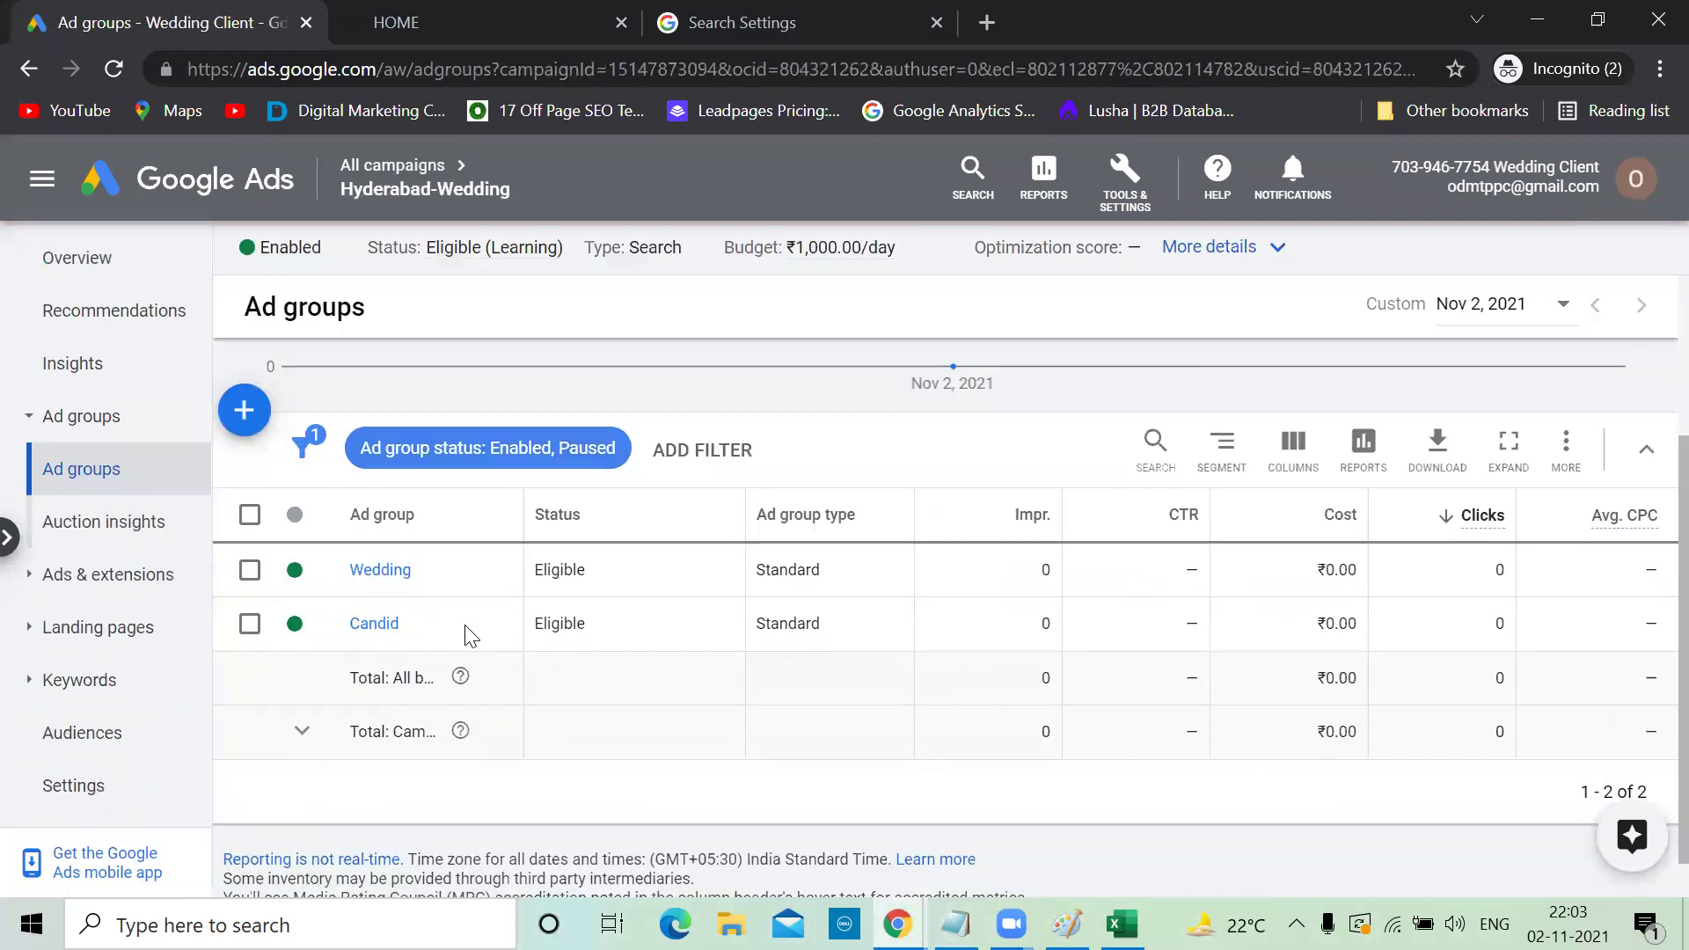
{"action": "left_click", "coordinate": [368, 619]}
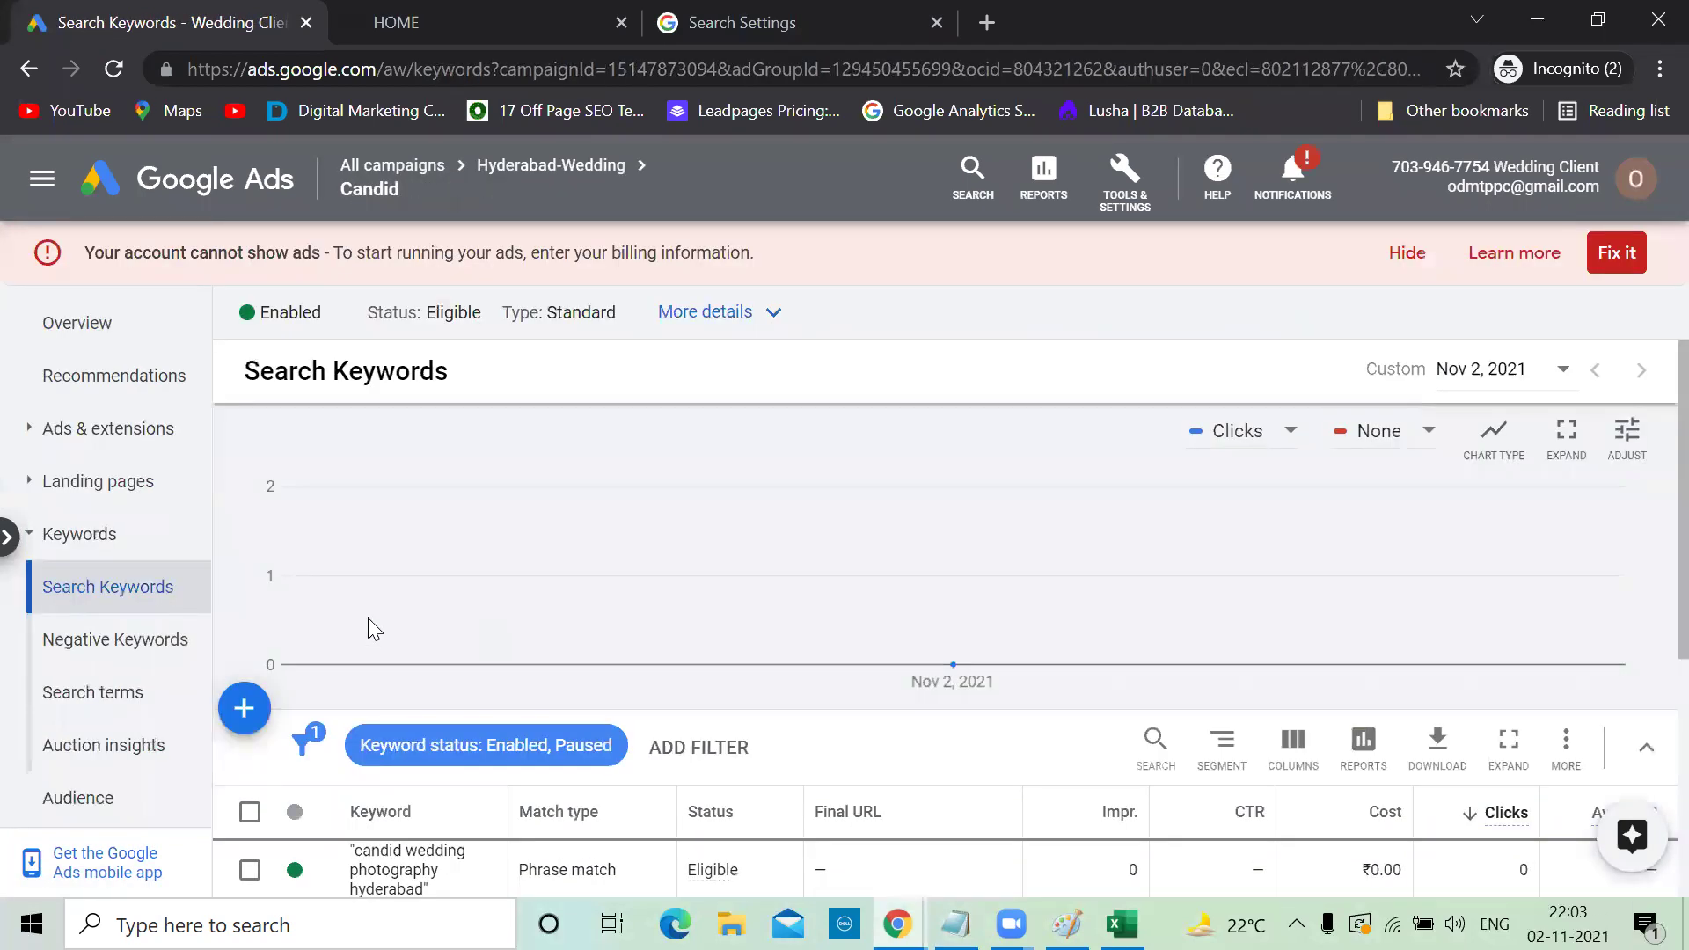
{"action": "scroll", "coordinate": [309, 651], "scroll_direction": "down", "scroll_amount": 1}
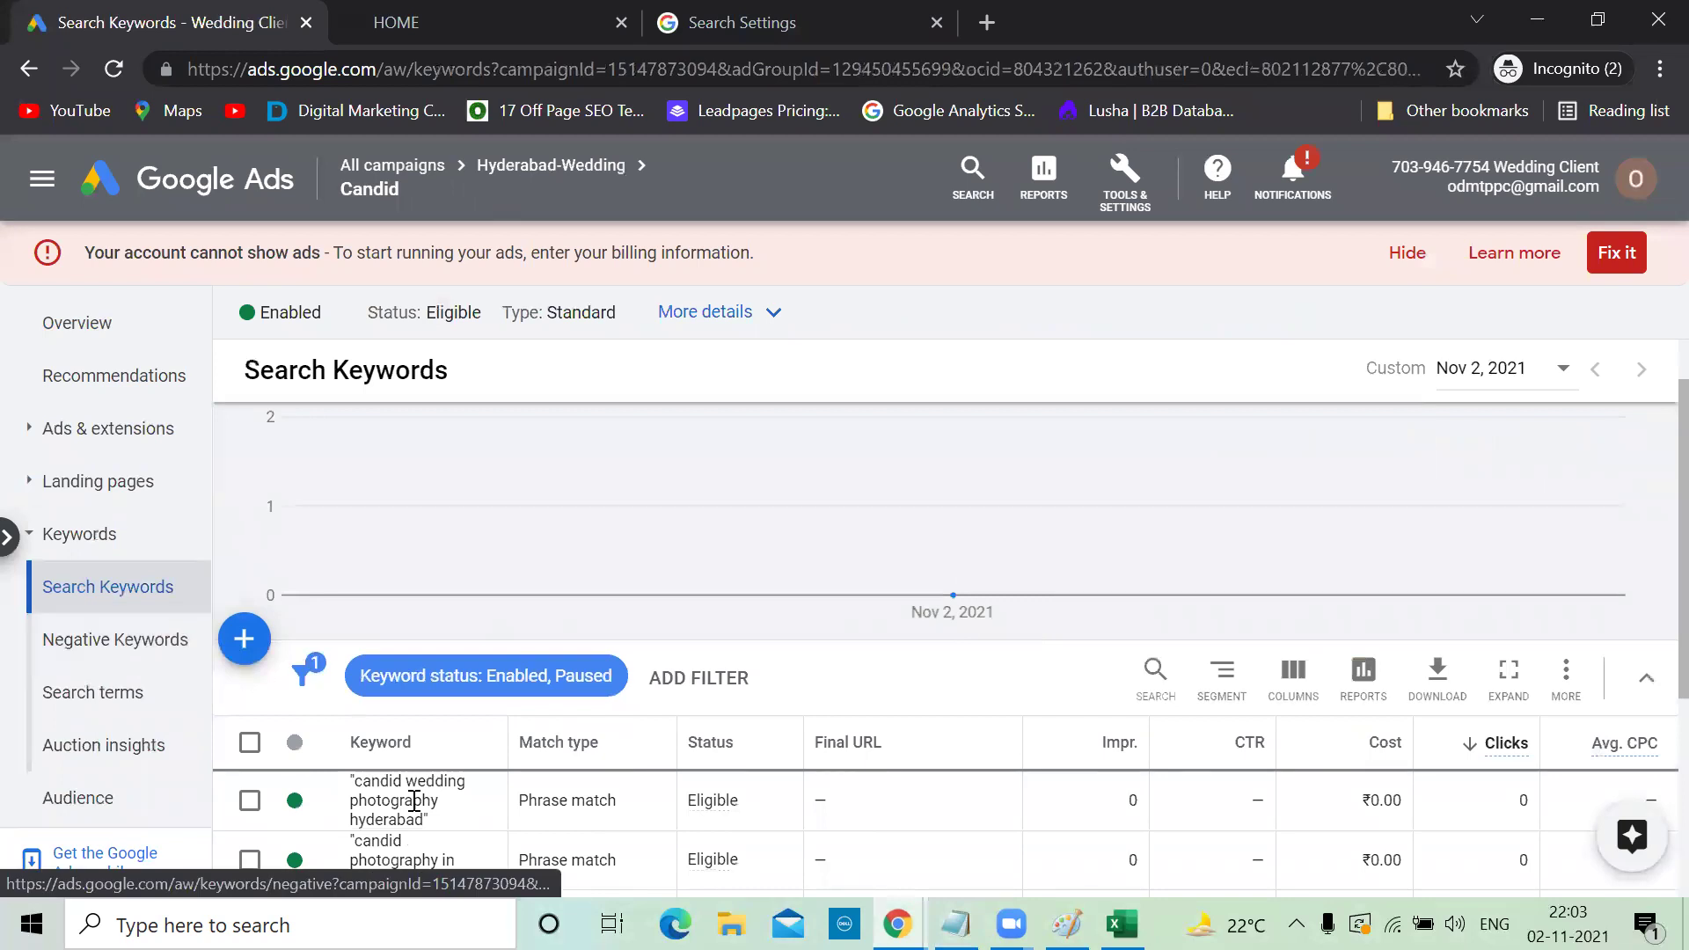
{"action": "left_click", "coordinate": [139, 651]}
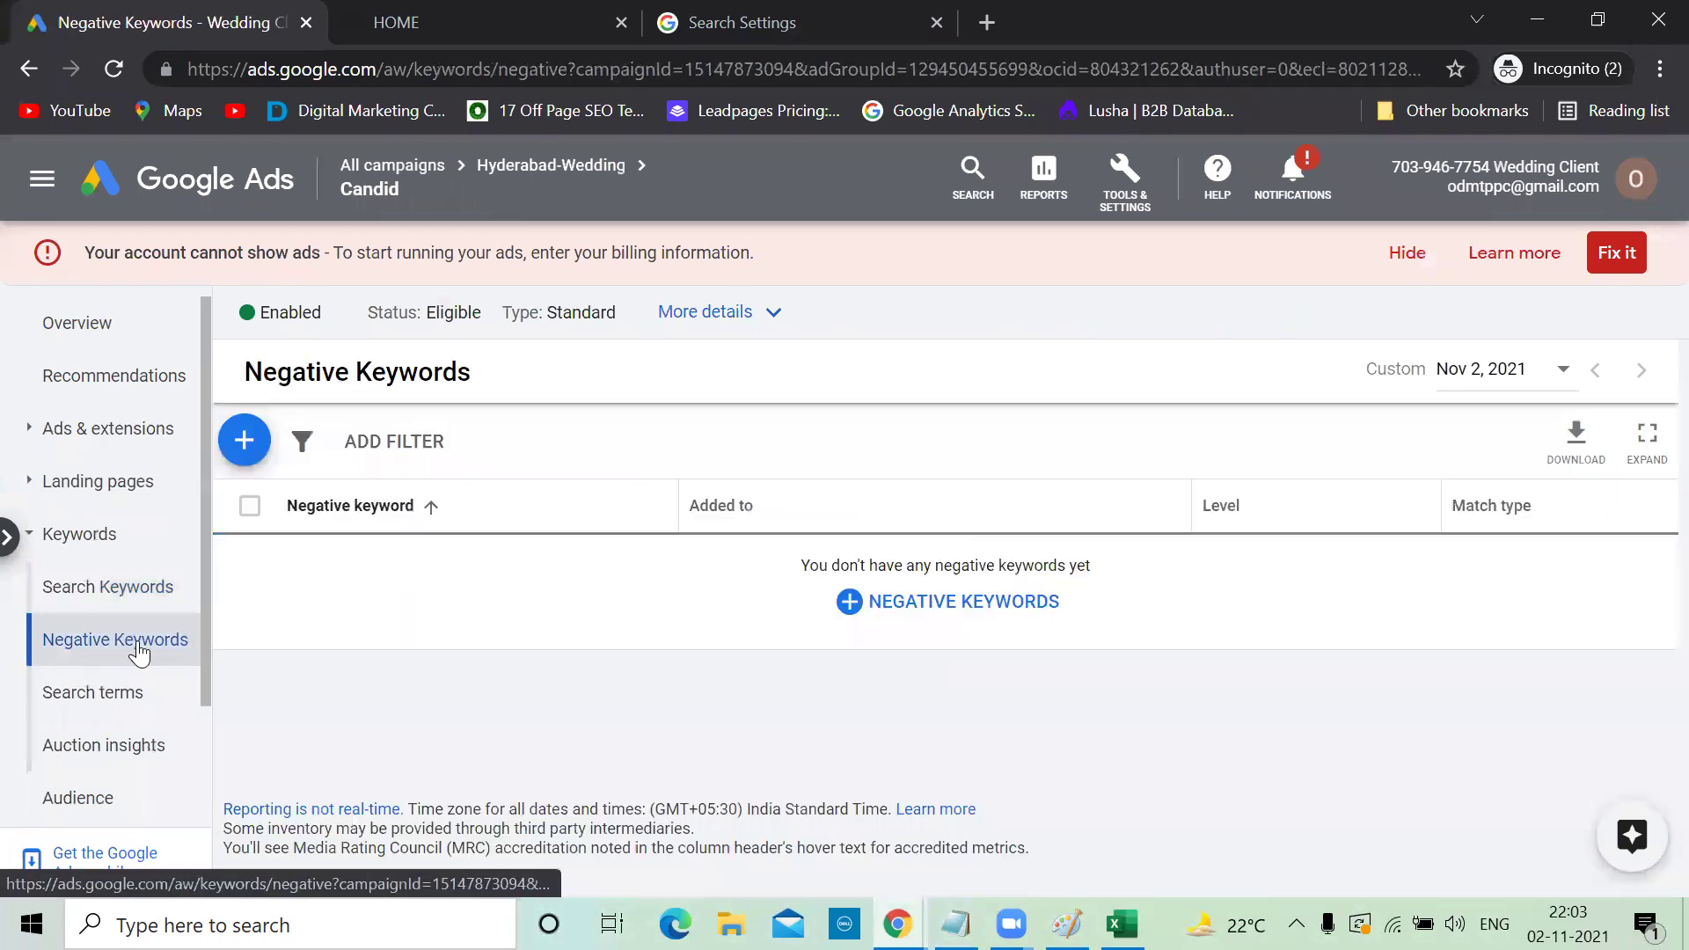
Add and save negative keywords photo shoot, pics and free
{"action": "left_click", "coordinate": [245, 439]}
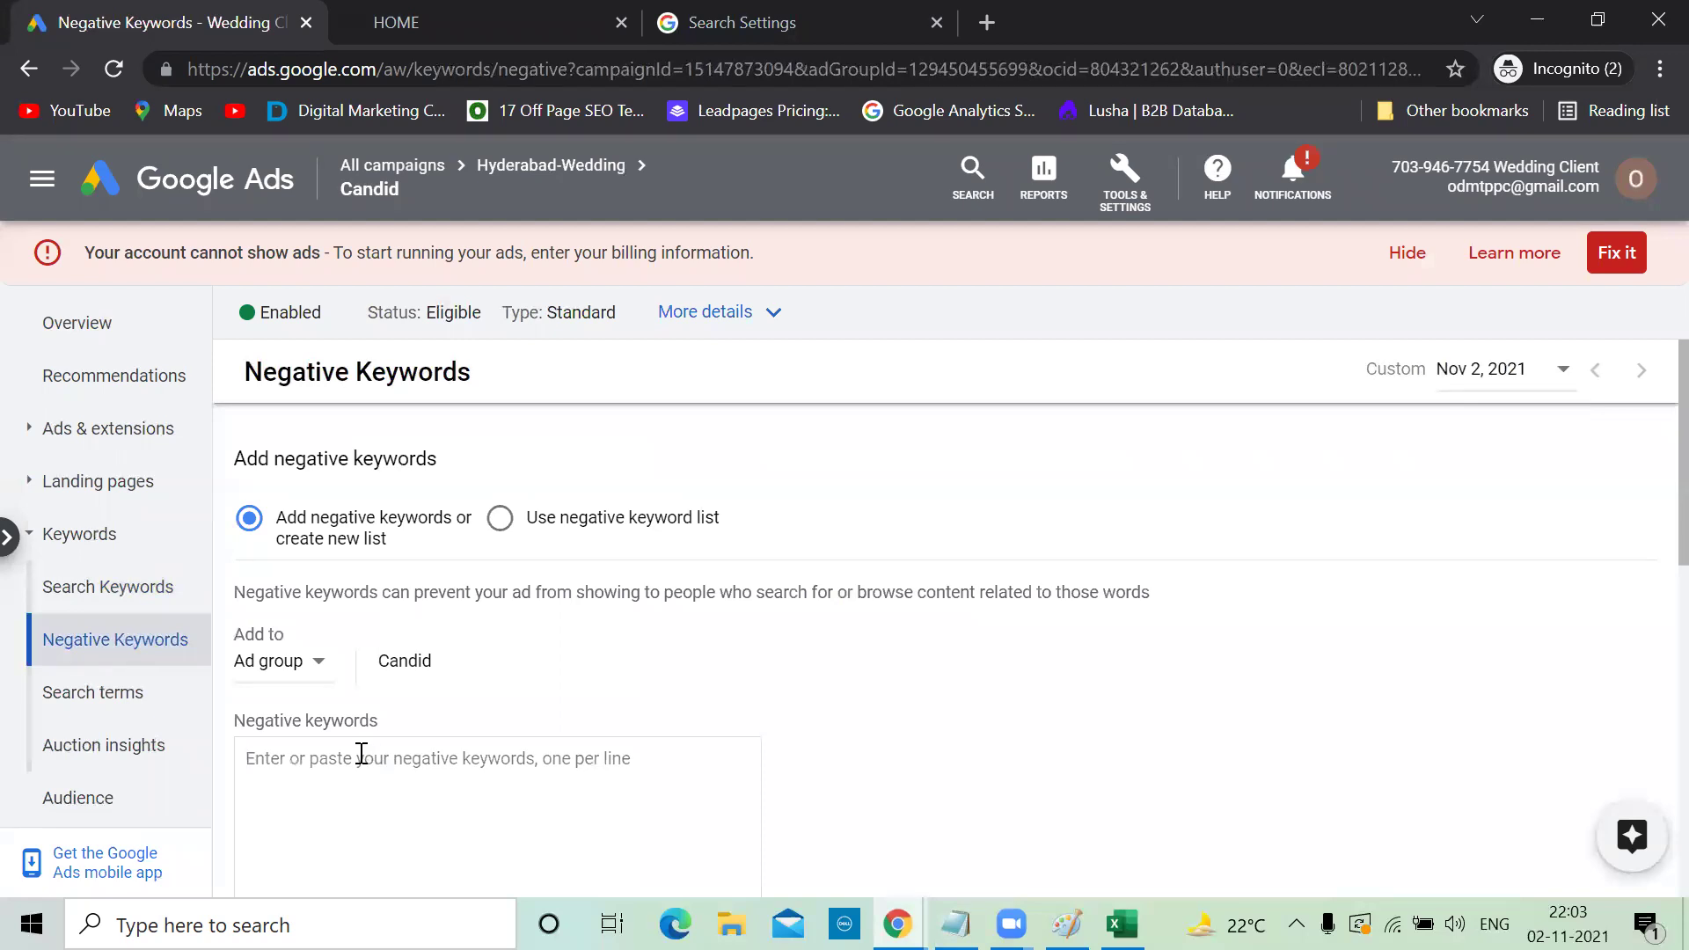
{"action": "scroll", "coordinate": [360, 754], "scroll_direction": "down", "scroll_amount": 1}
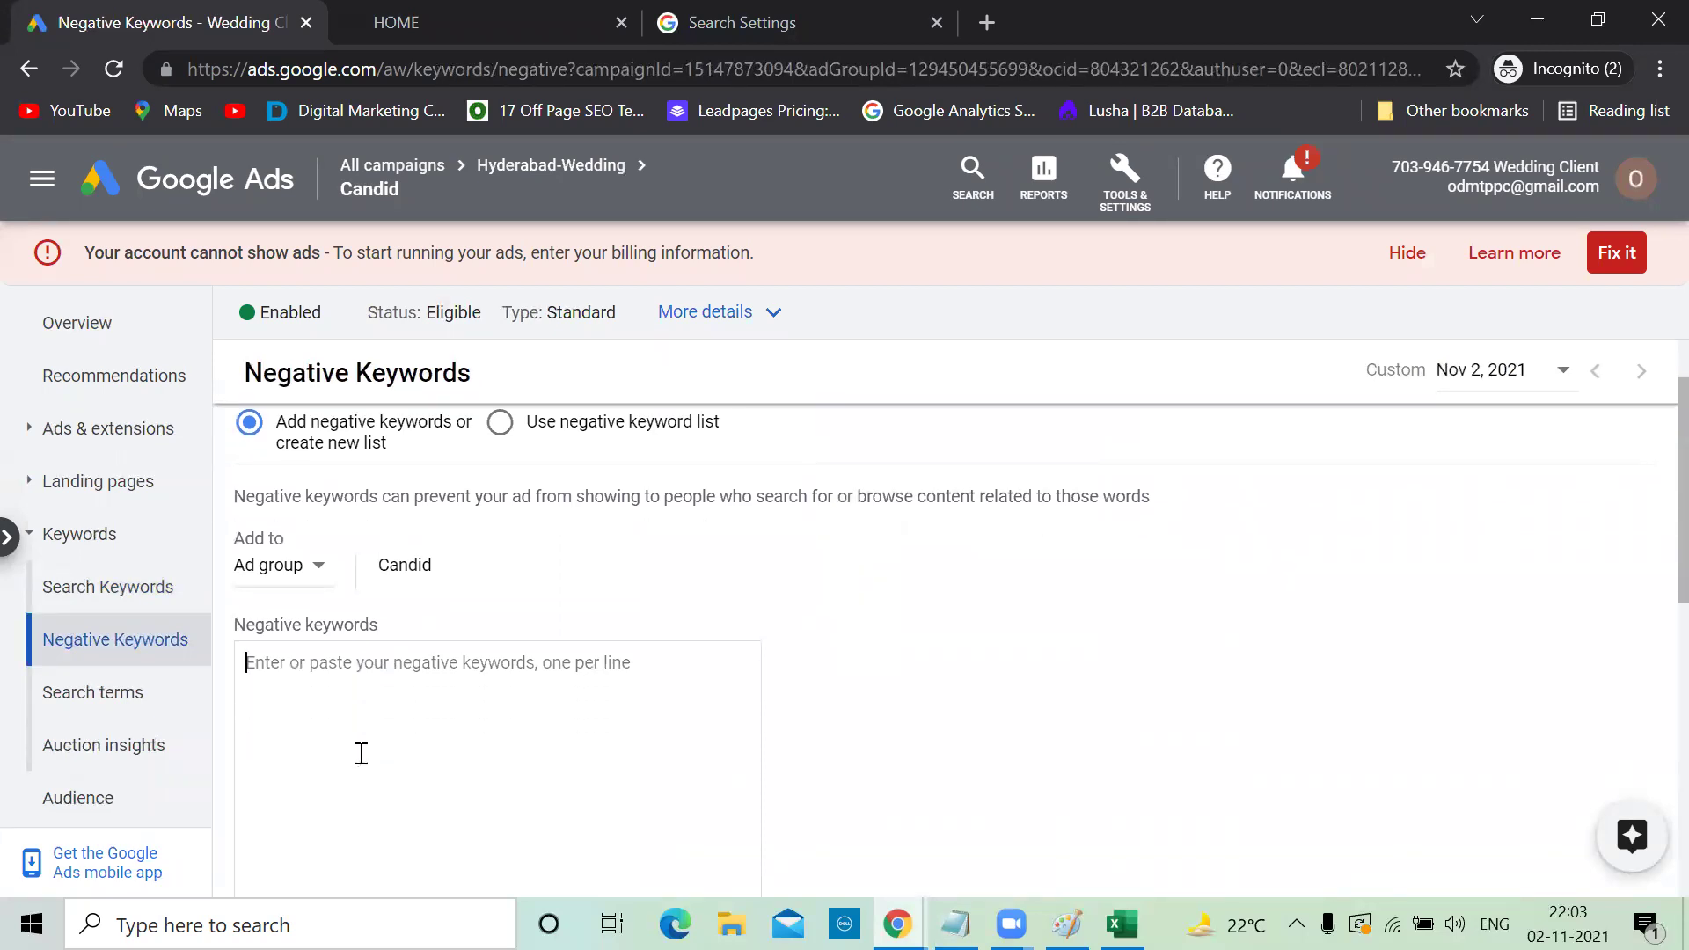
{"action": "type", "text": "photo"}
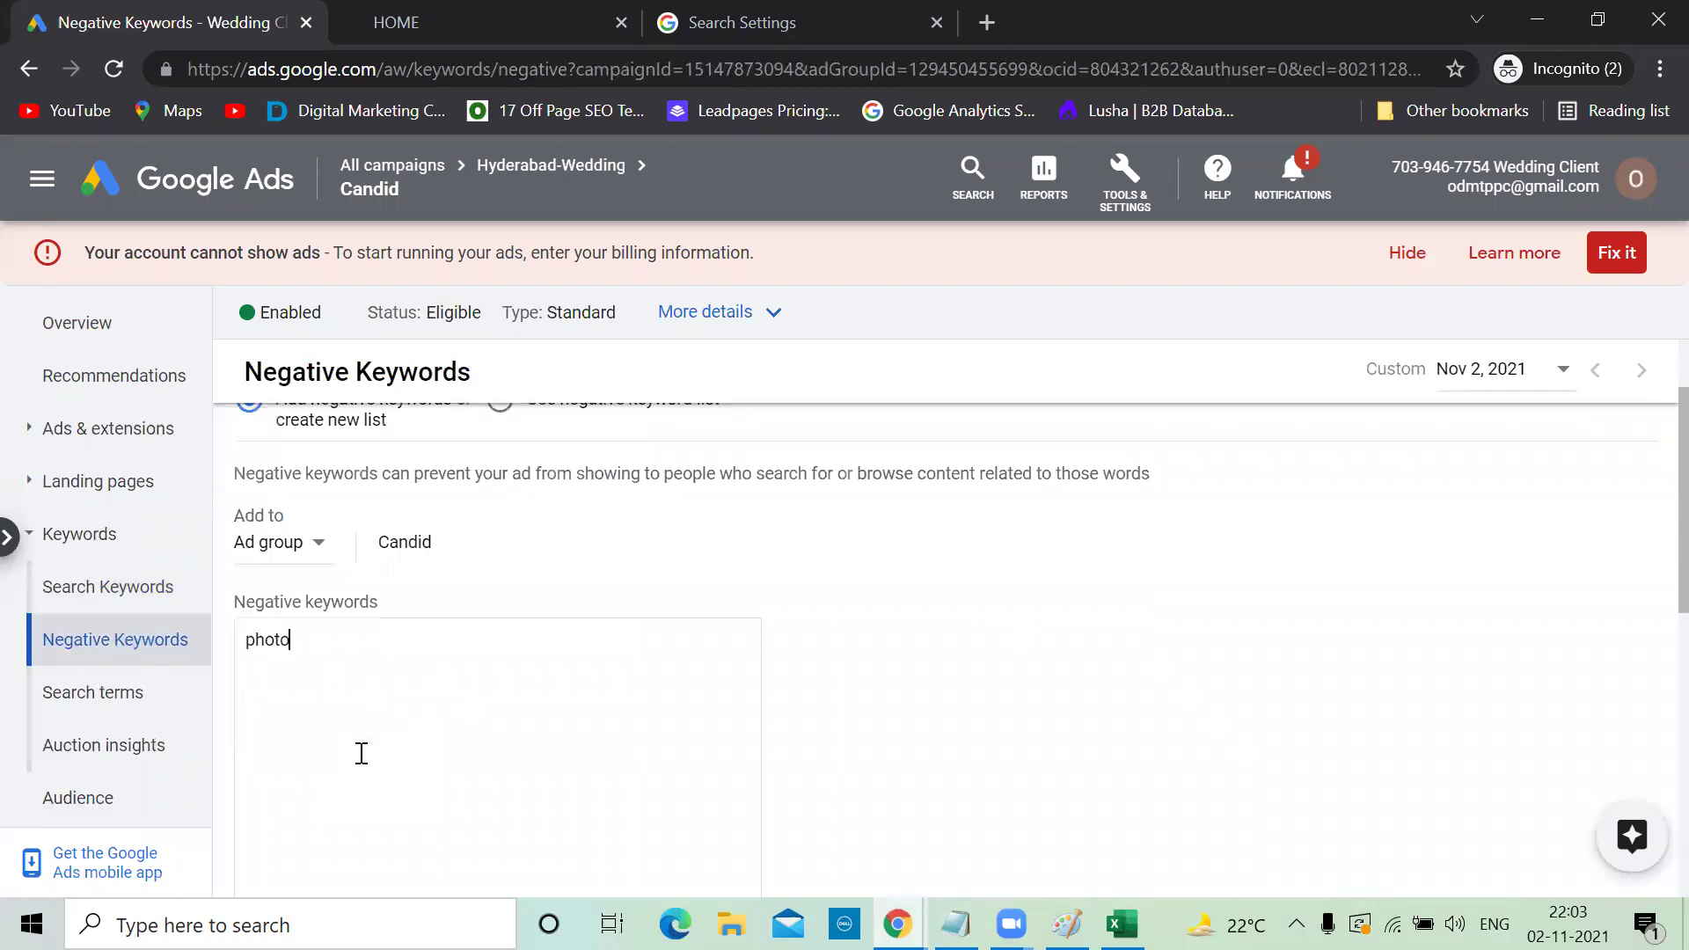
{"action": "type", "text": " shoot pics"}
{"action": "type", "text": "free"}
{"action": "scroll", "coordinate": [361, 753], "scroll_direction": "down", "scroll_amount": 4}
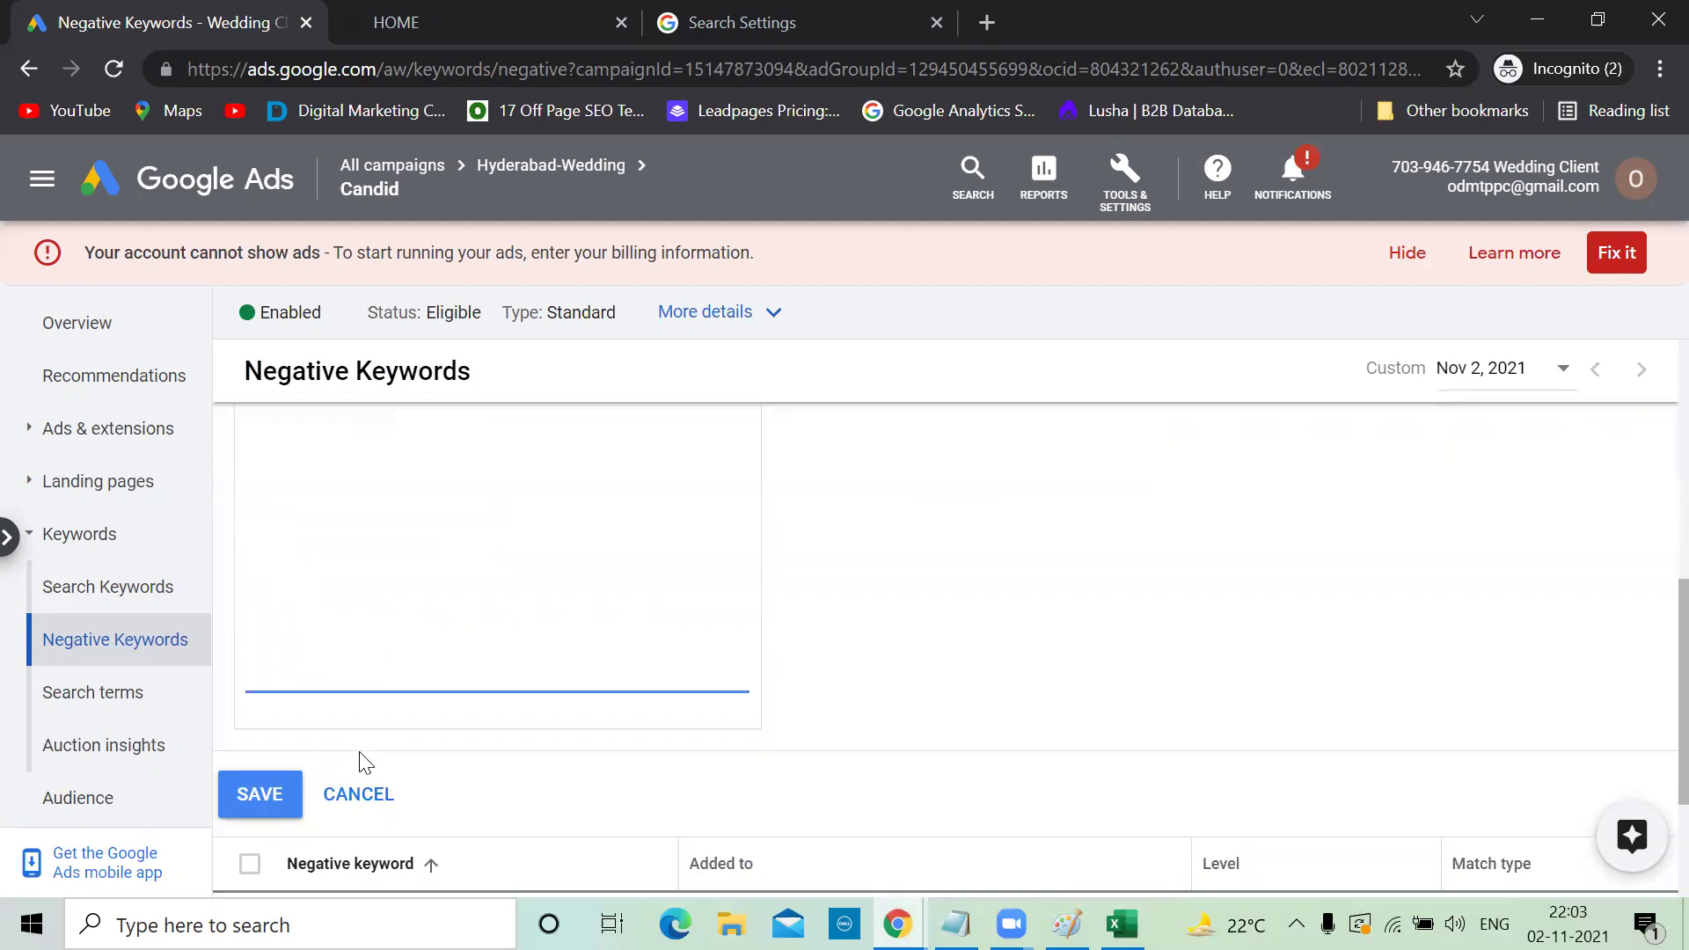
{"action": "left_click", "coordinate": [269, 796]}
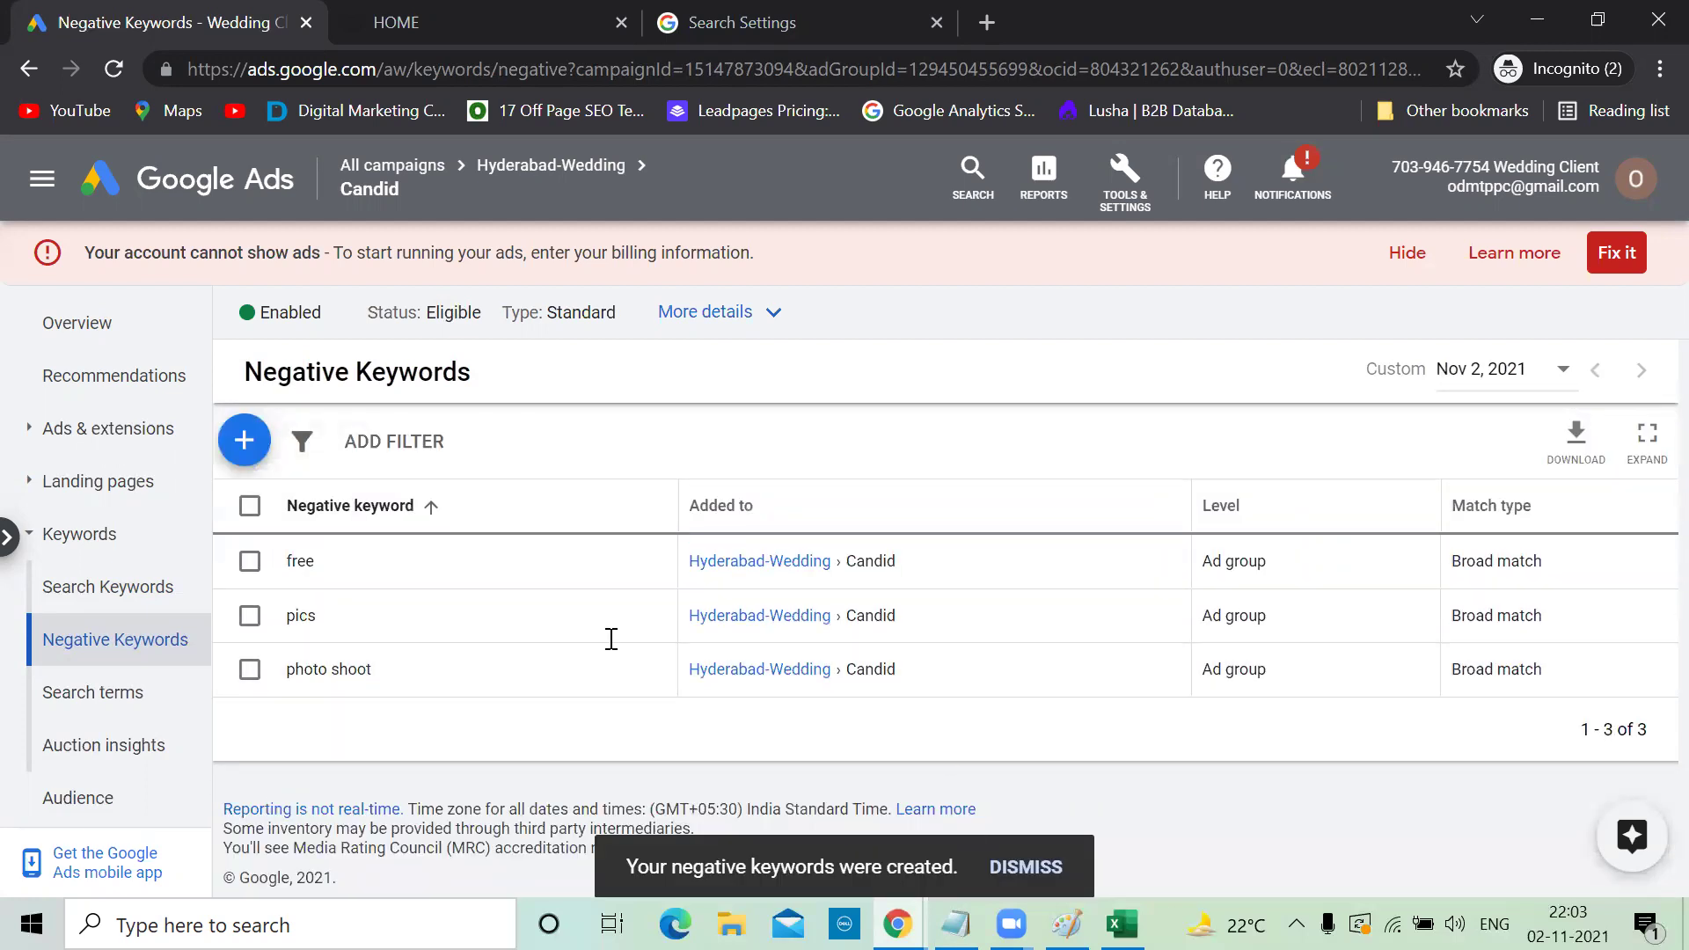
{"action": "key", "text": "alt+Tab"}
Add 'location...advacned location..' and 'Ad copy' as new lines in the notes
{"action": "key", "text": "Return"}
{"action": "type", "text": "l"}
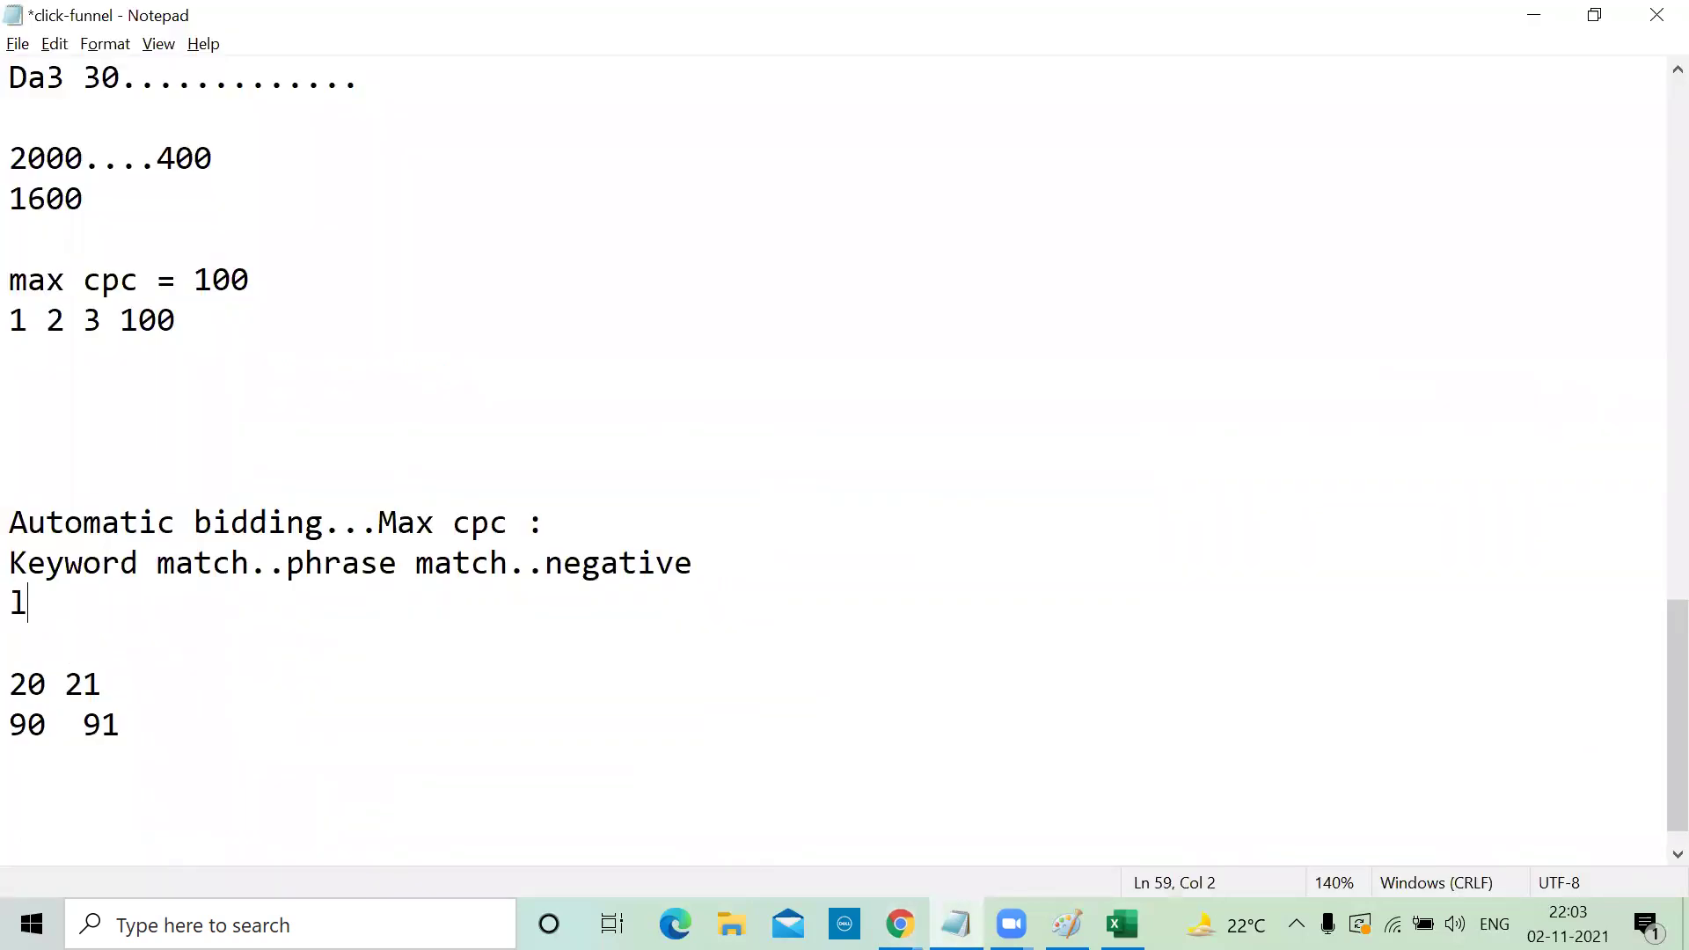
{"action": "type", "text": "ocation..."}
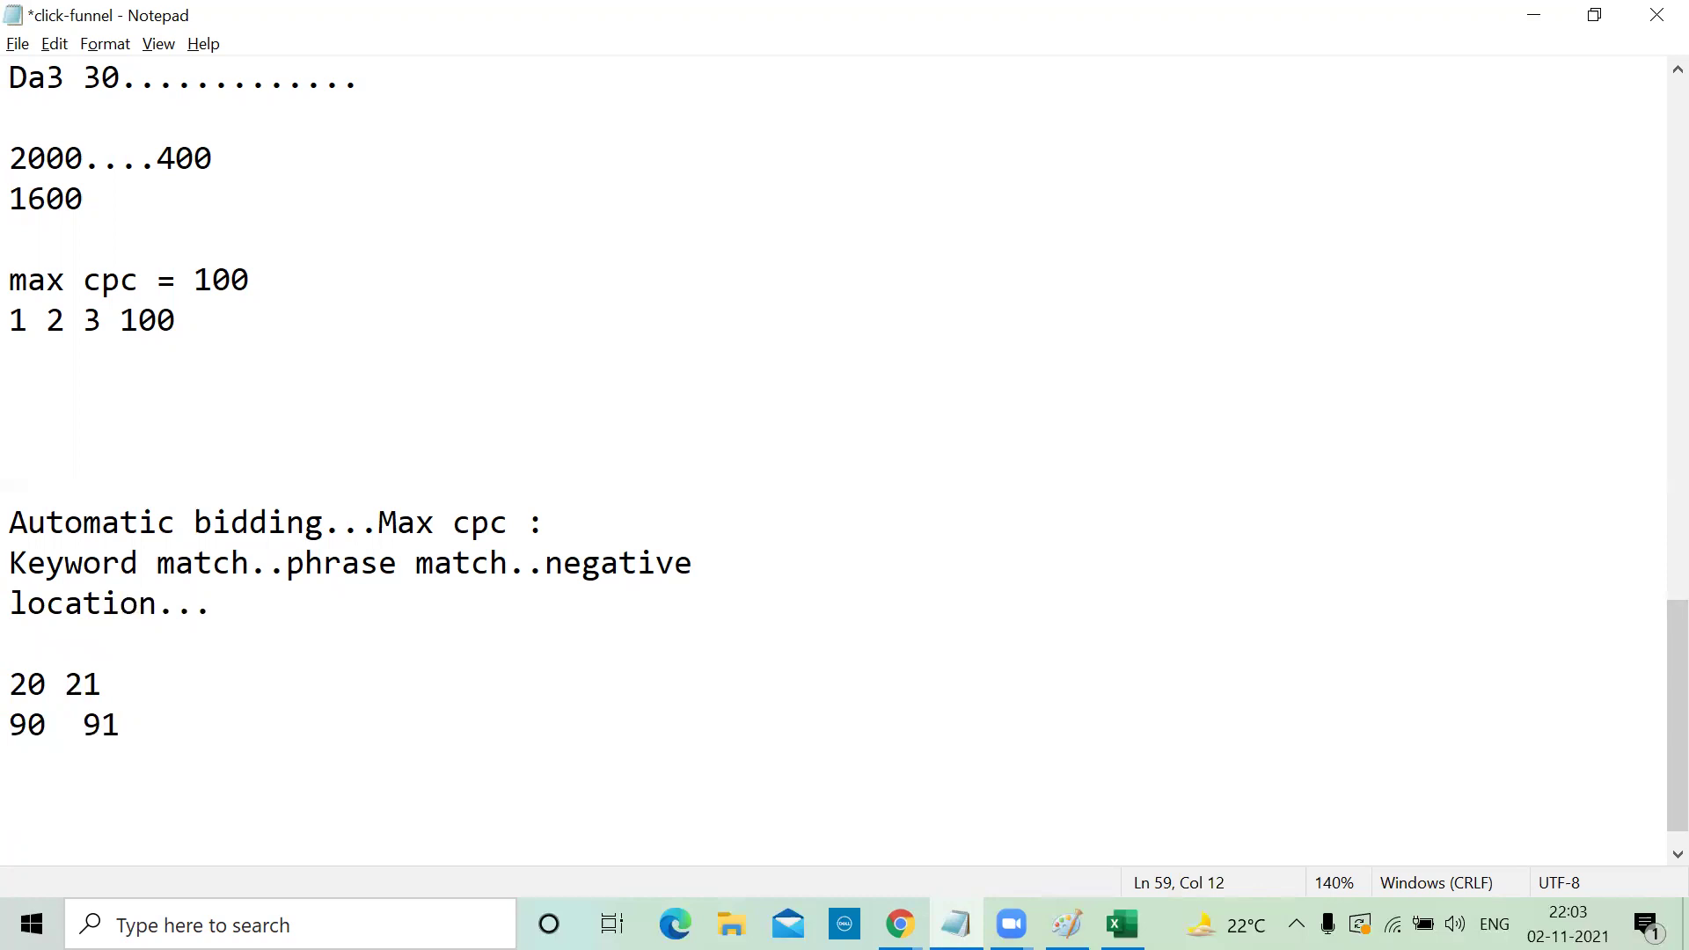
{"action": "type", "text": "advacned "}
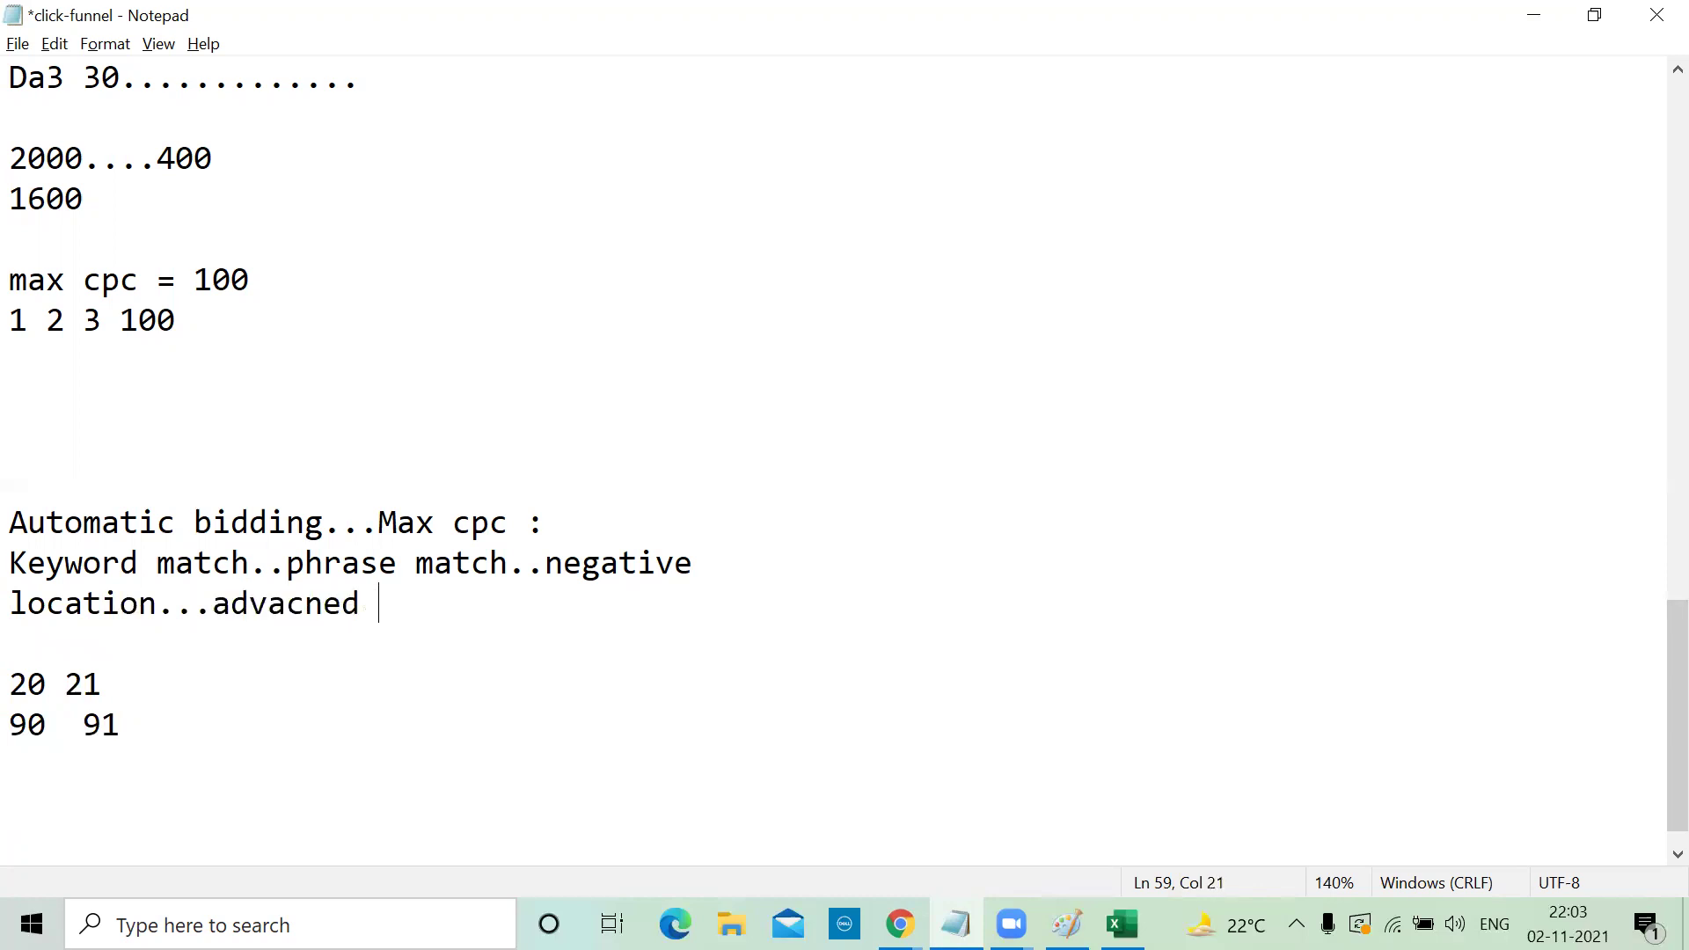
{"action": "type", "text": "location.."}
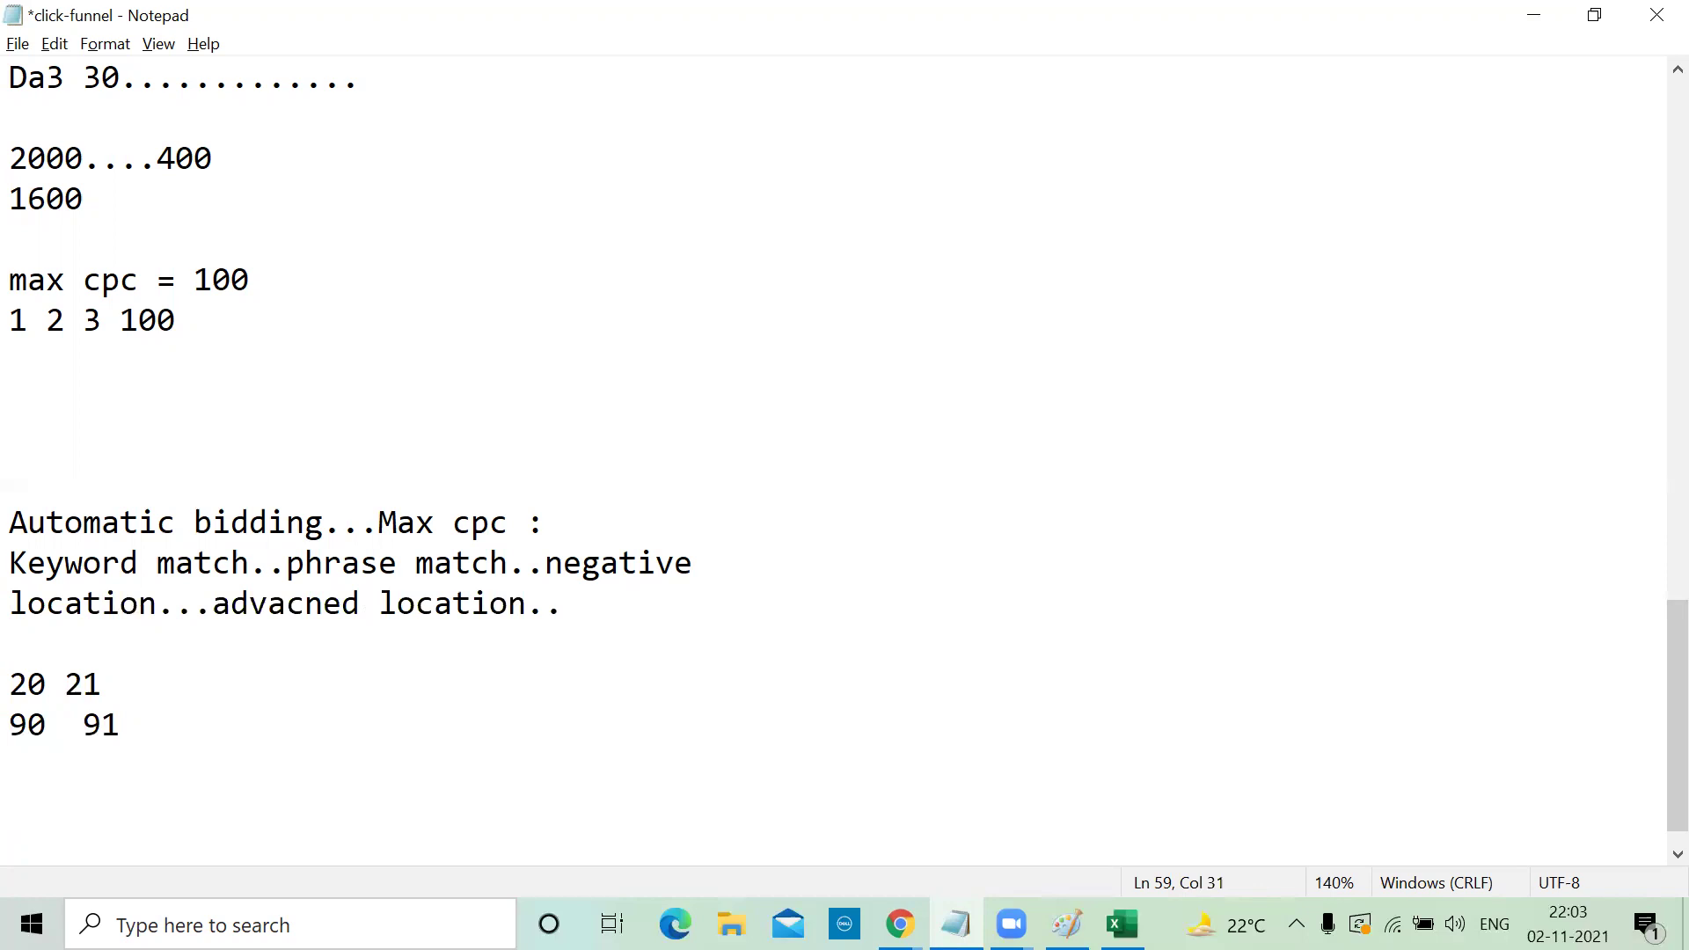
{"action": "key", "text": "Return"}
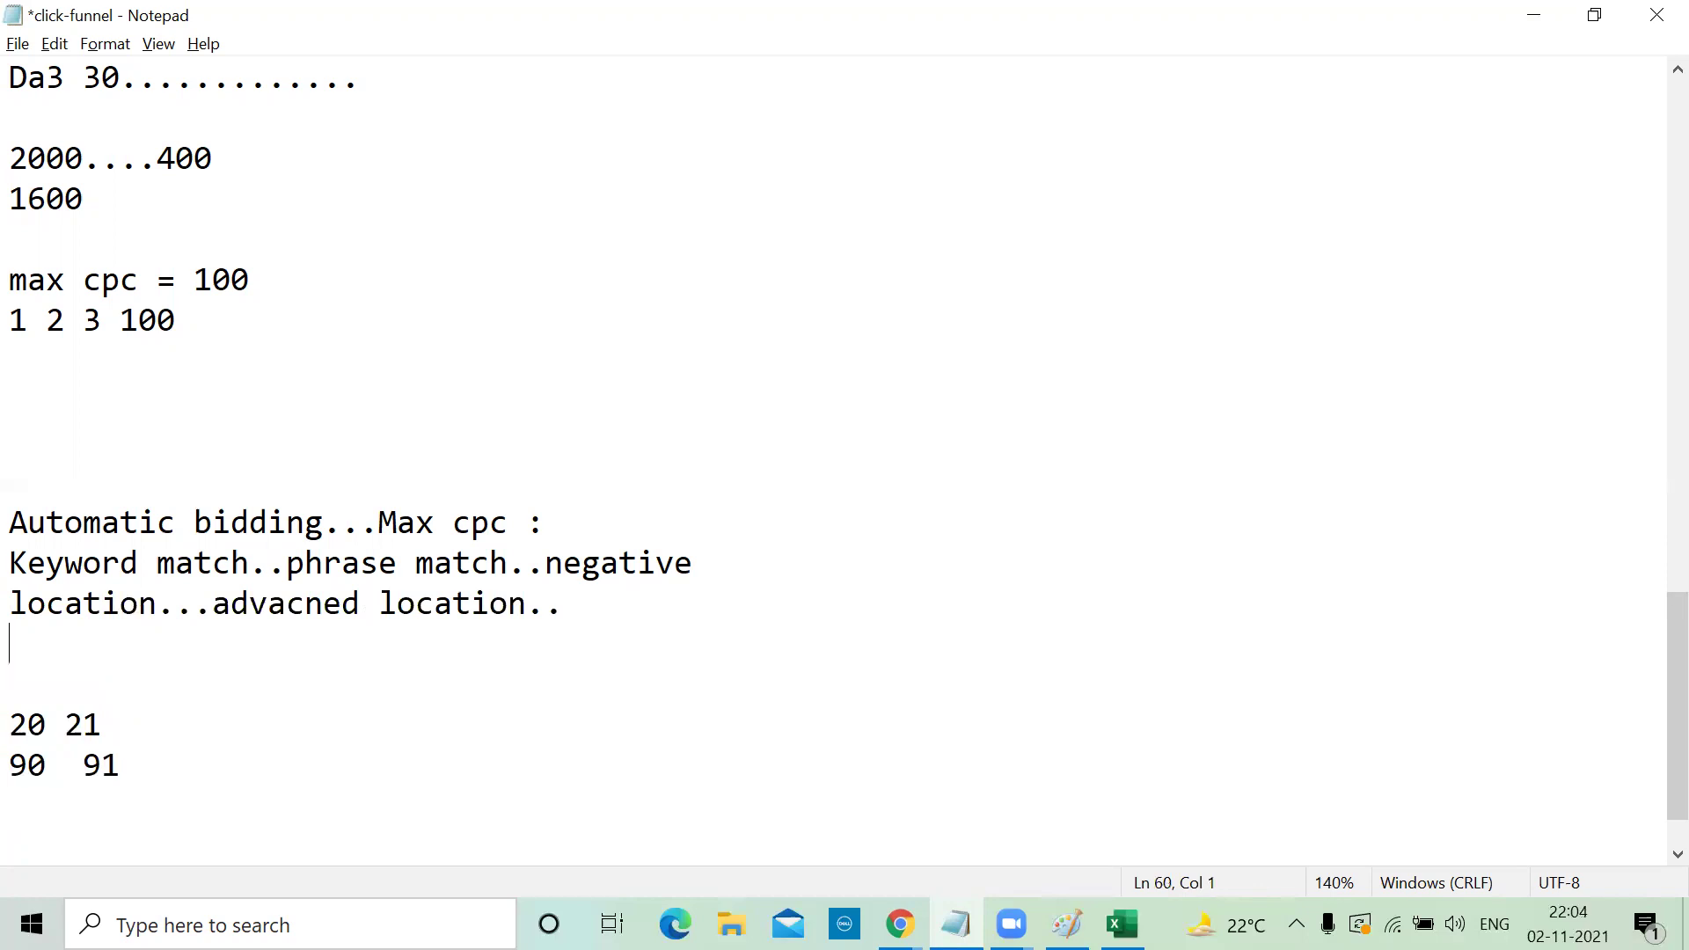
{"action": "type", "text": "Ad copy..."}
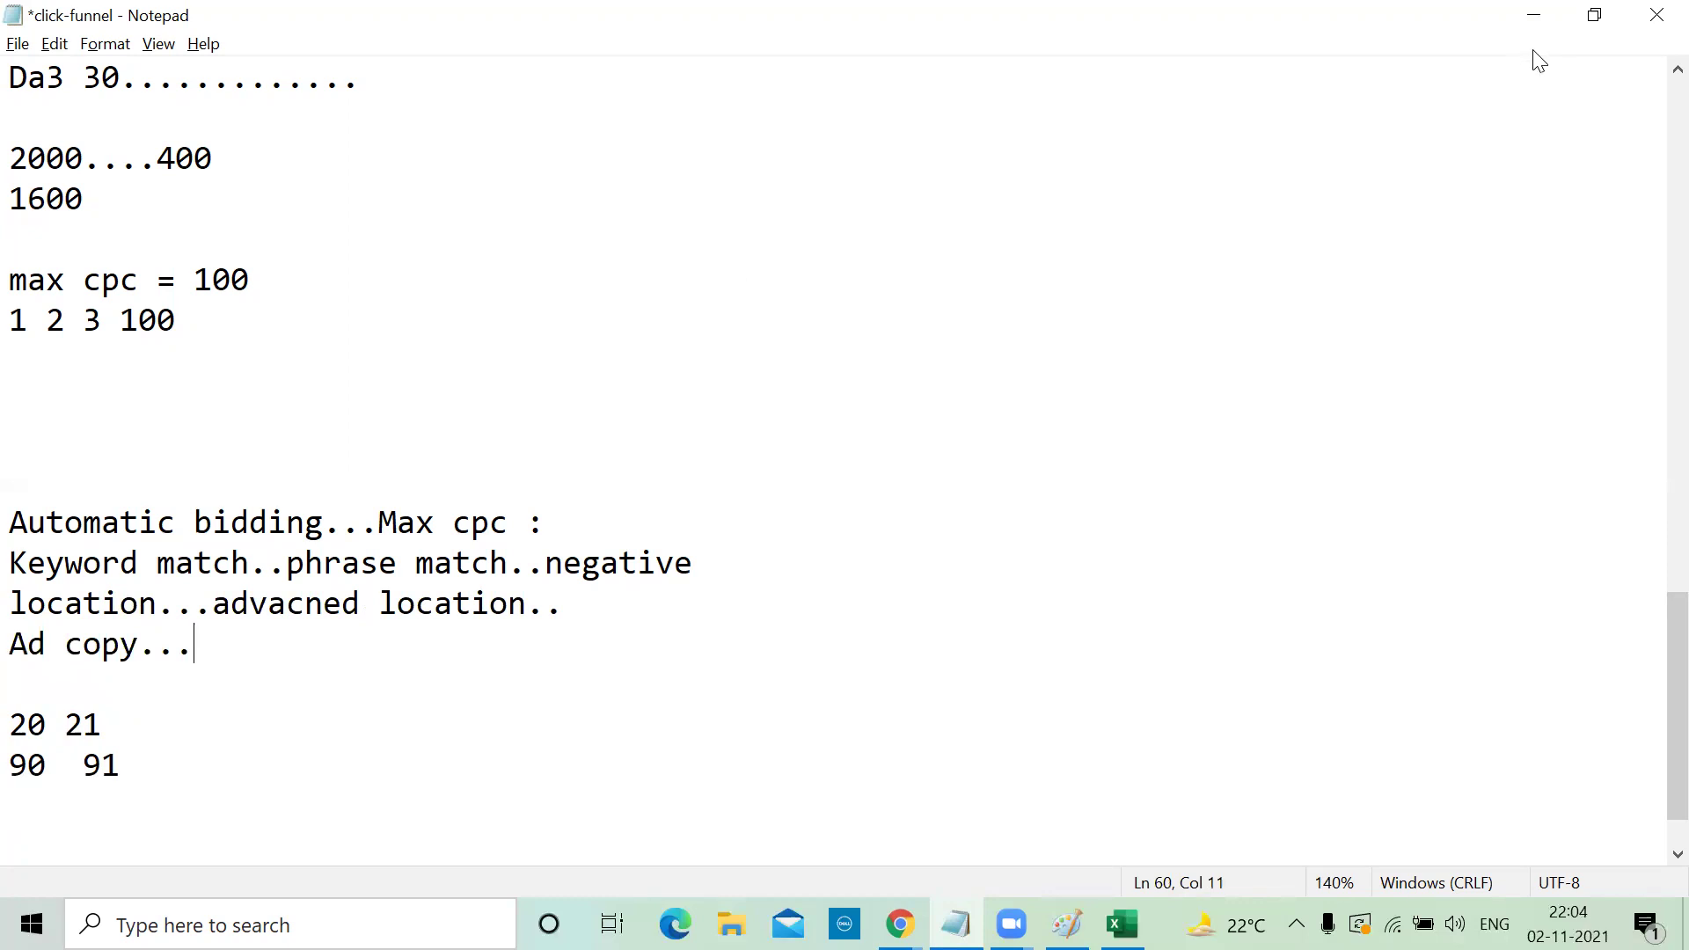
{"action": "left_click", "coordinate": [1542, 25]}
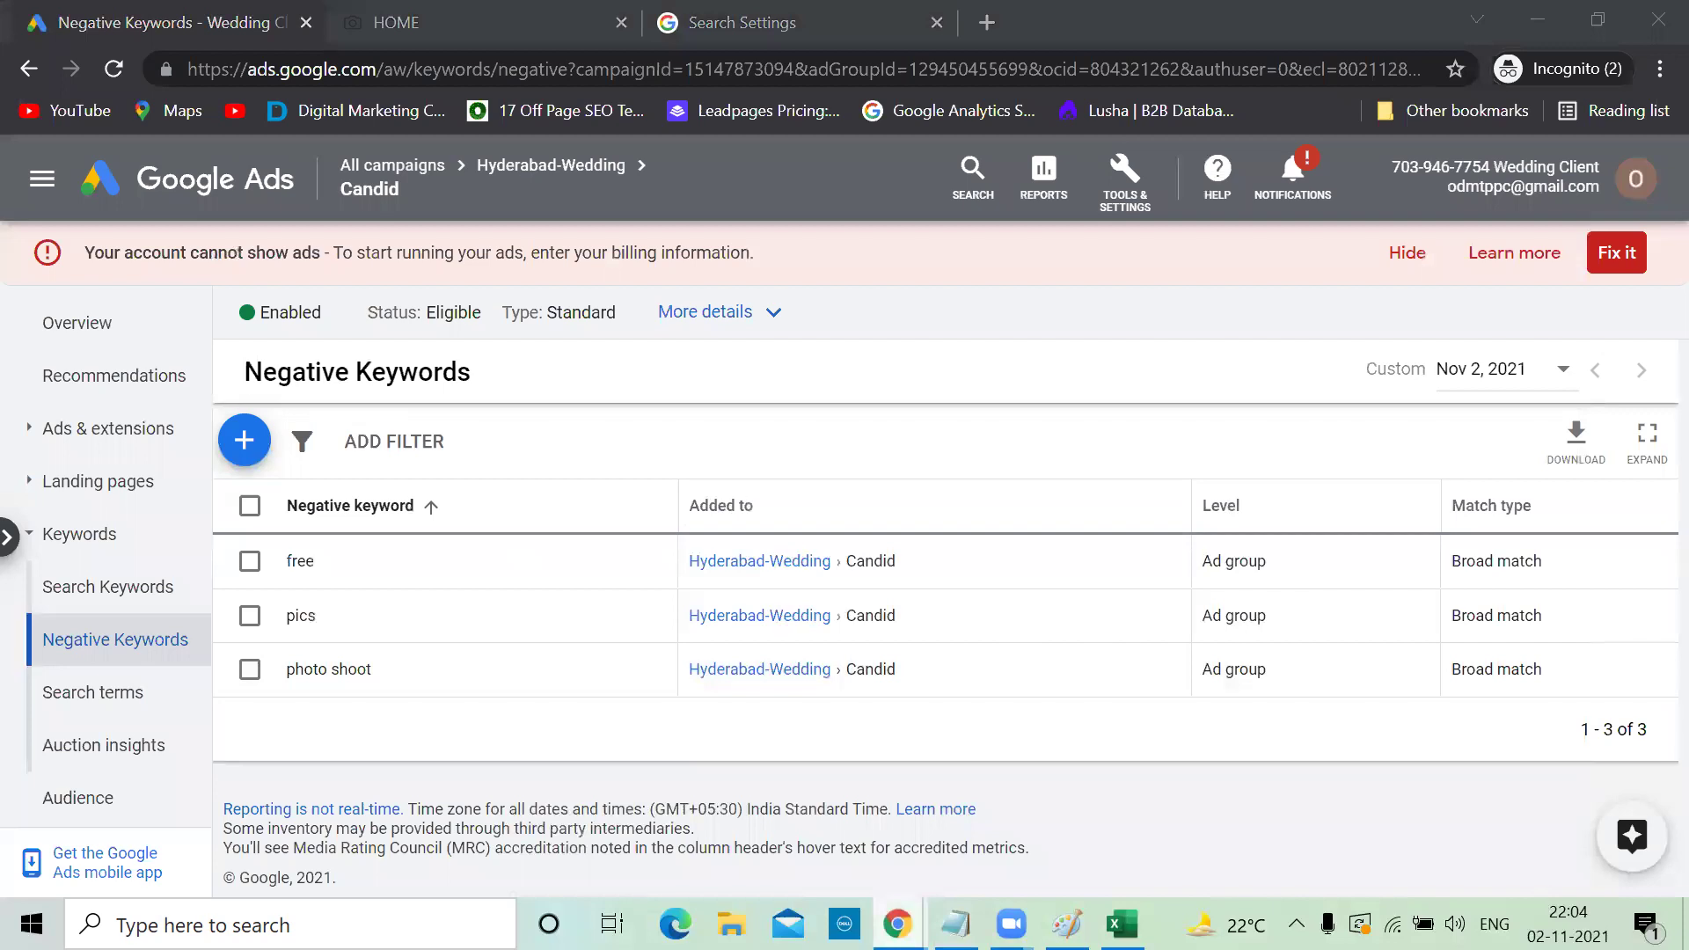
Browse the odmt.in homepage, then move to the ODMT YouTube channel's Videos page
{"action": "mouse_move", "coordinate": [897, 923]}
{"action": "left_click", "coordinate": [669, 792]}
{"action": "left_click", "coordinate": [139, 13]}
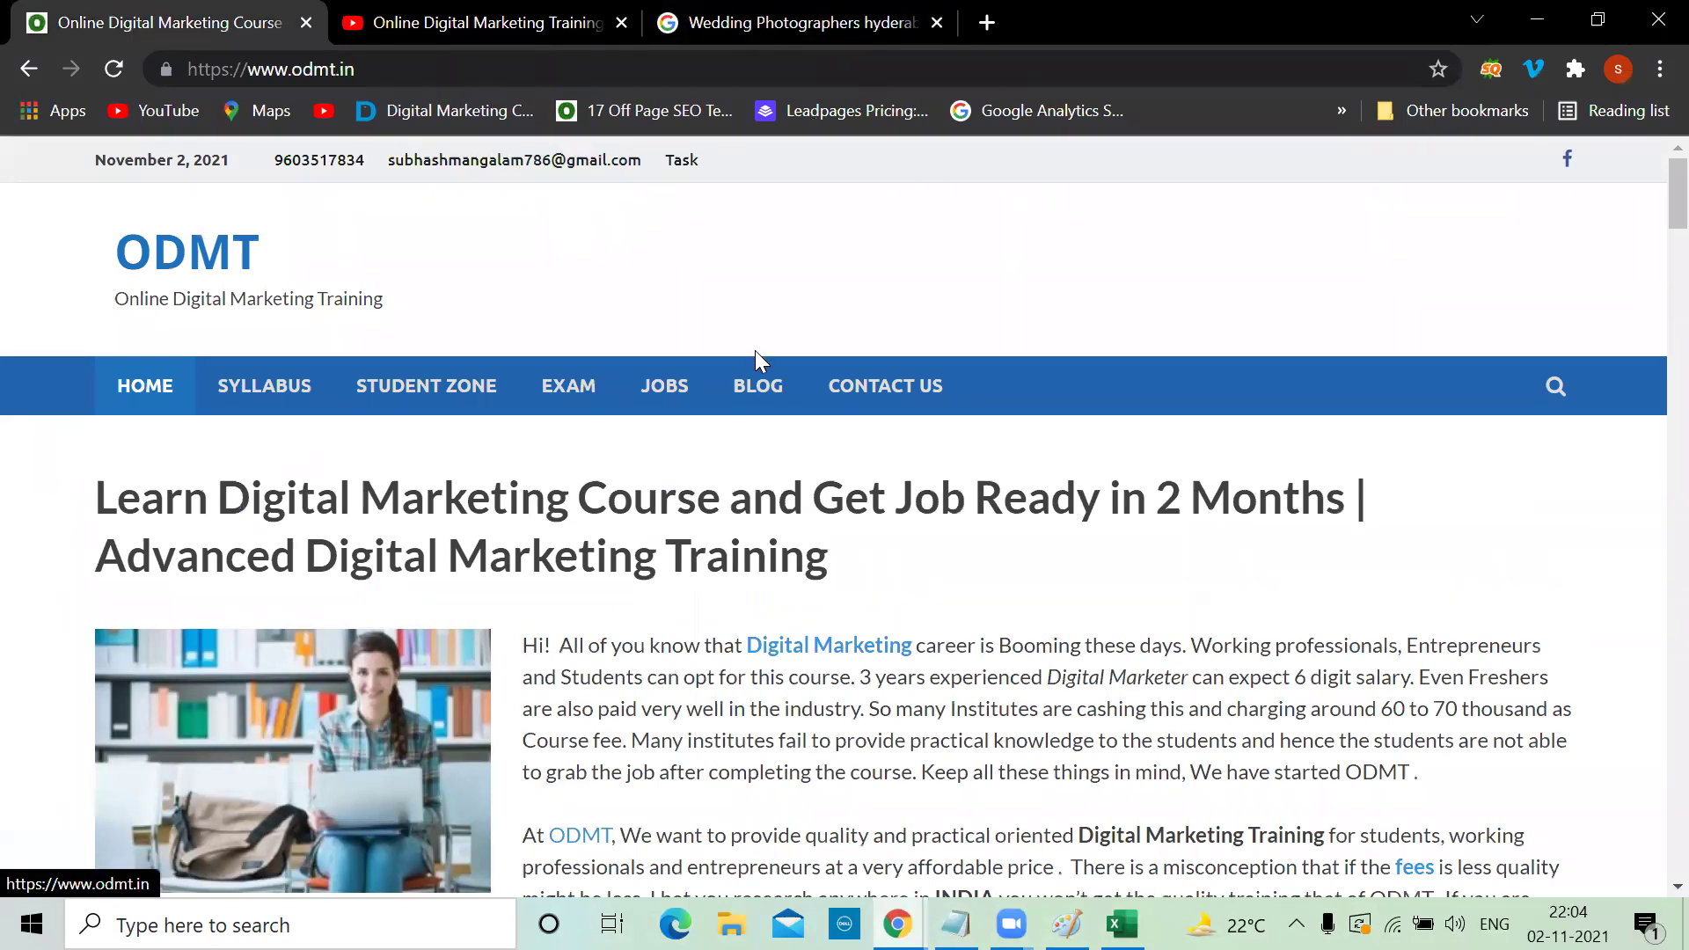
{"action": "scroll", "coordinate": [778, 523], "scroll_direction": "down", "scroll_amount": 5}
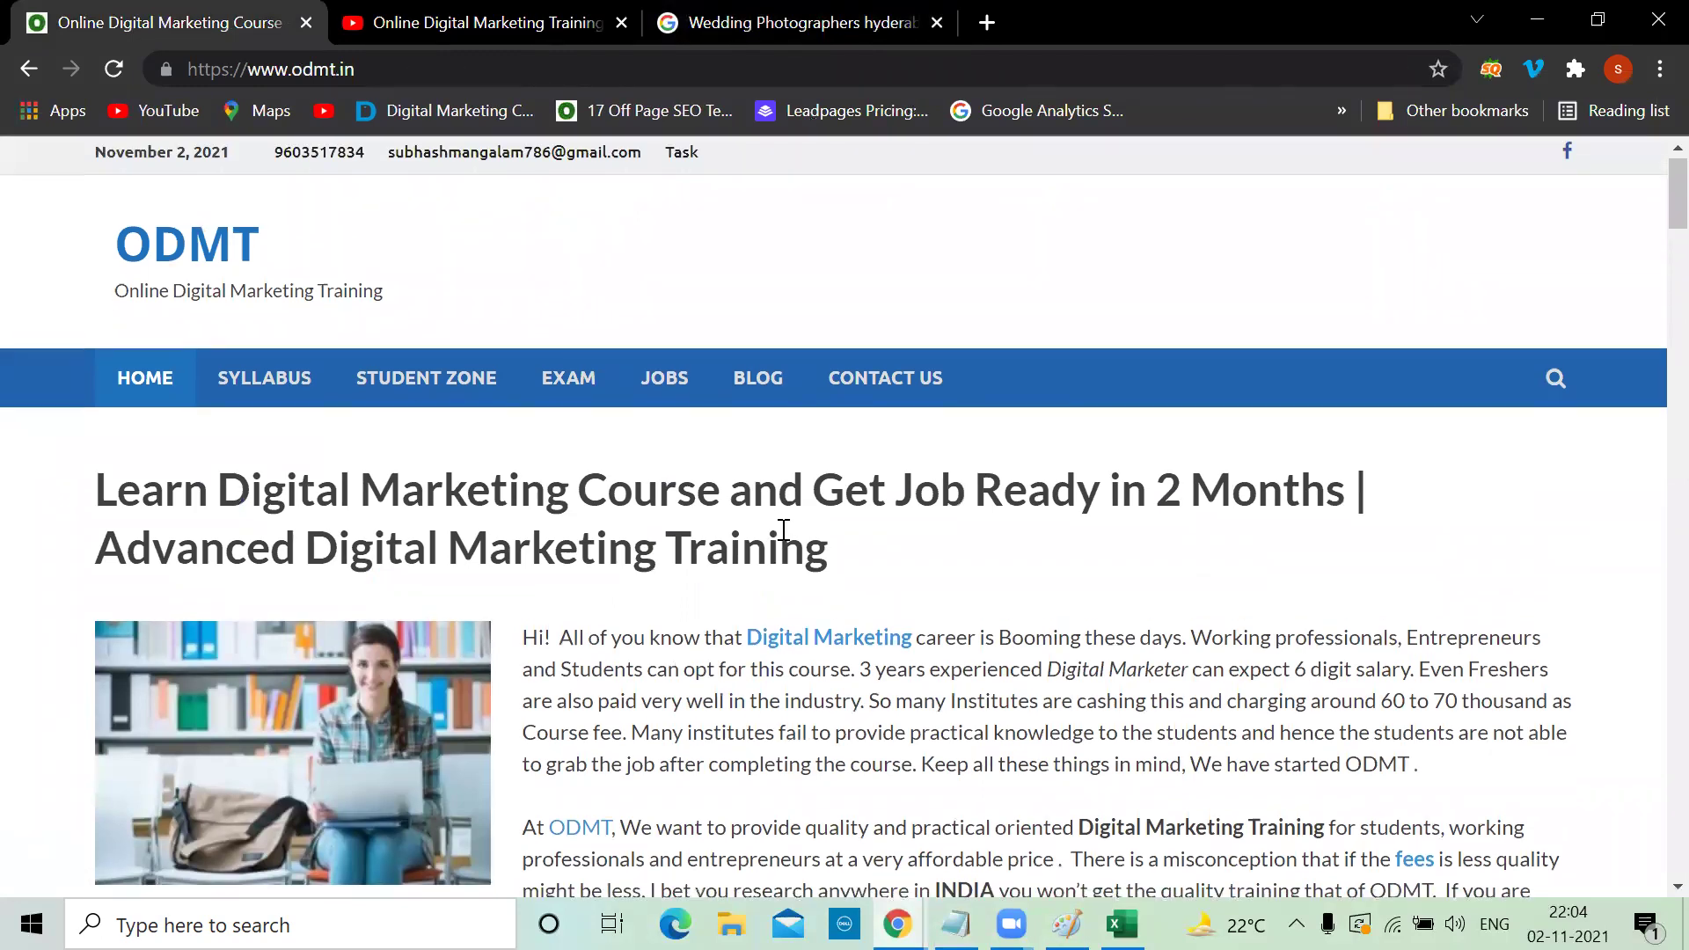
{"action": "scroll", "coordinate": [783, 539], "scroll_direction": "down", "scroll_amount": 16}
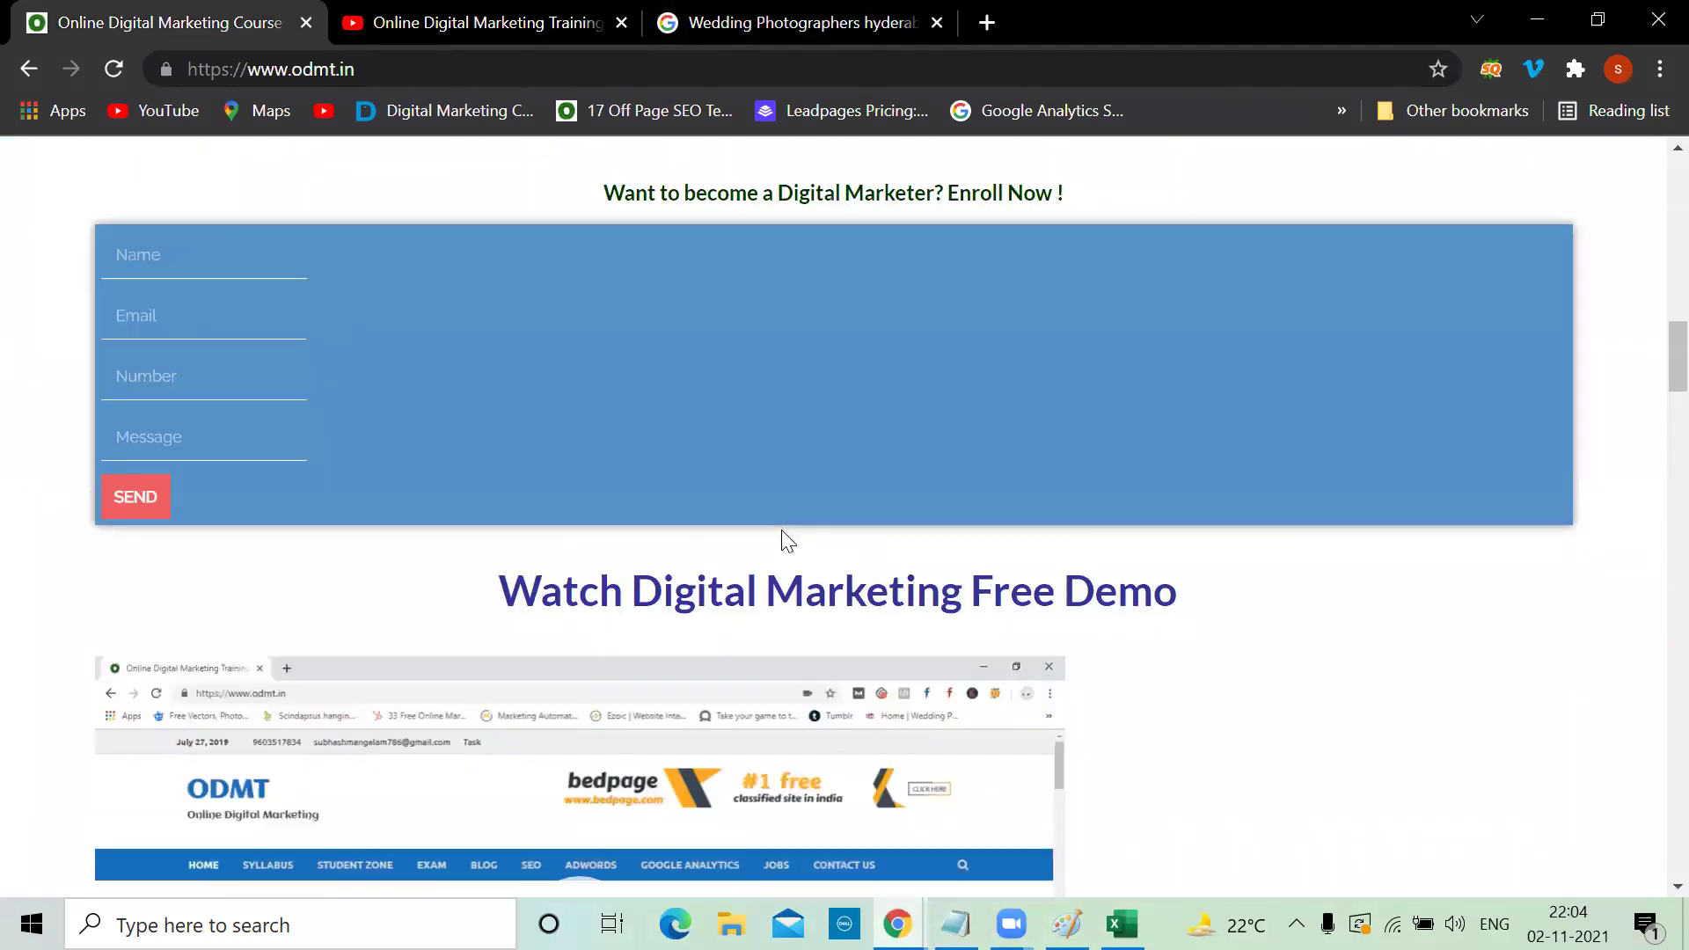
{"action": "scroll", "coordinate": [784, 540], "scroll_direction": "up", "scroll_amount": 1}
{"action": "left_click", "coordinate": [446, 12]}
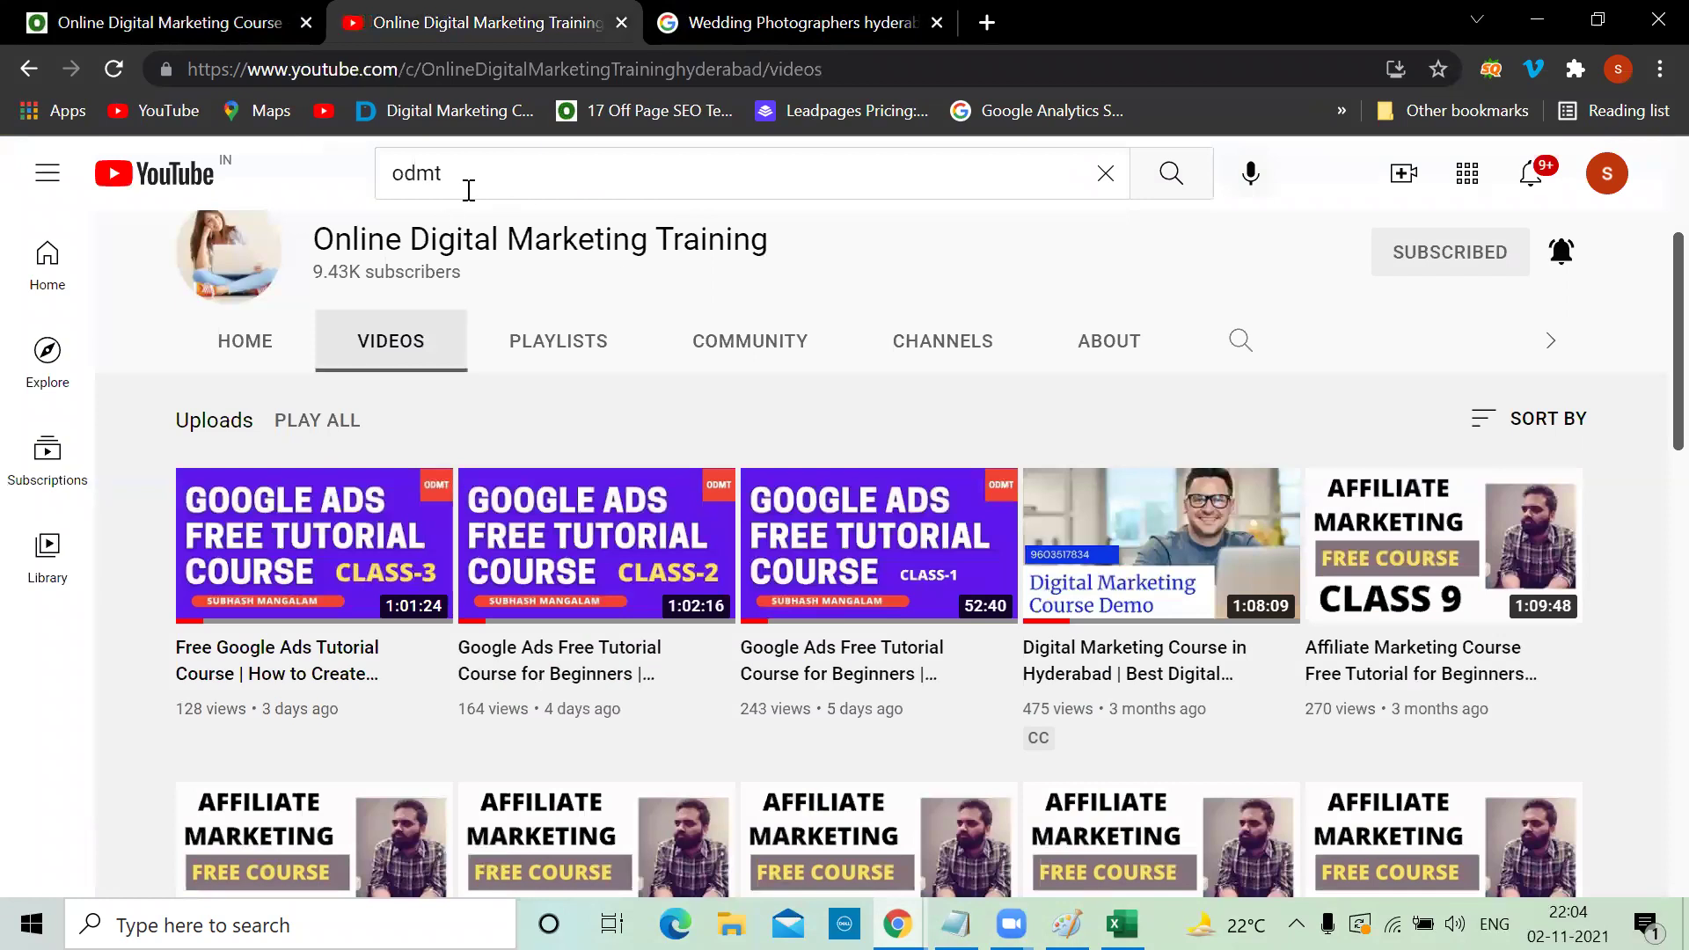
{"action": "scroll", "coordinate": [535, 250], "scroll_direction": "up", "scroll_amount": 3}
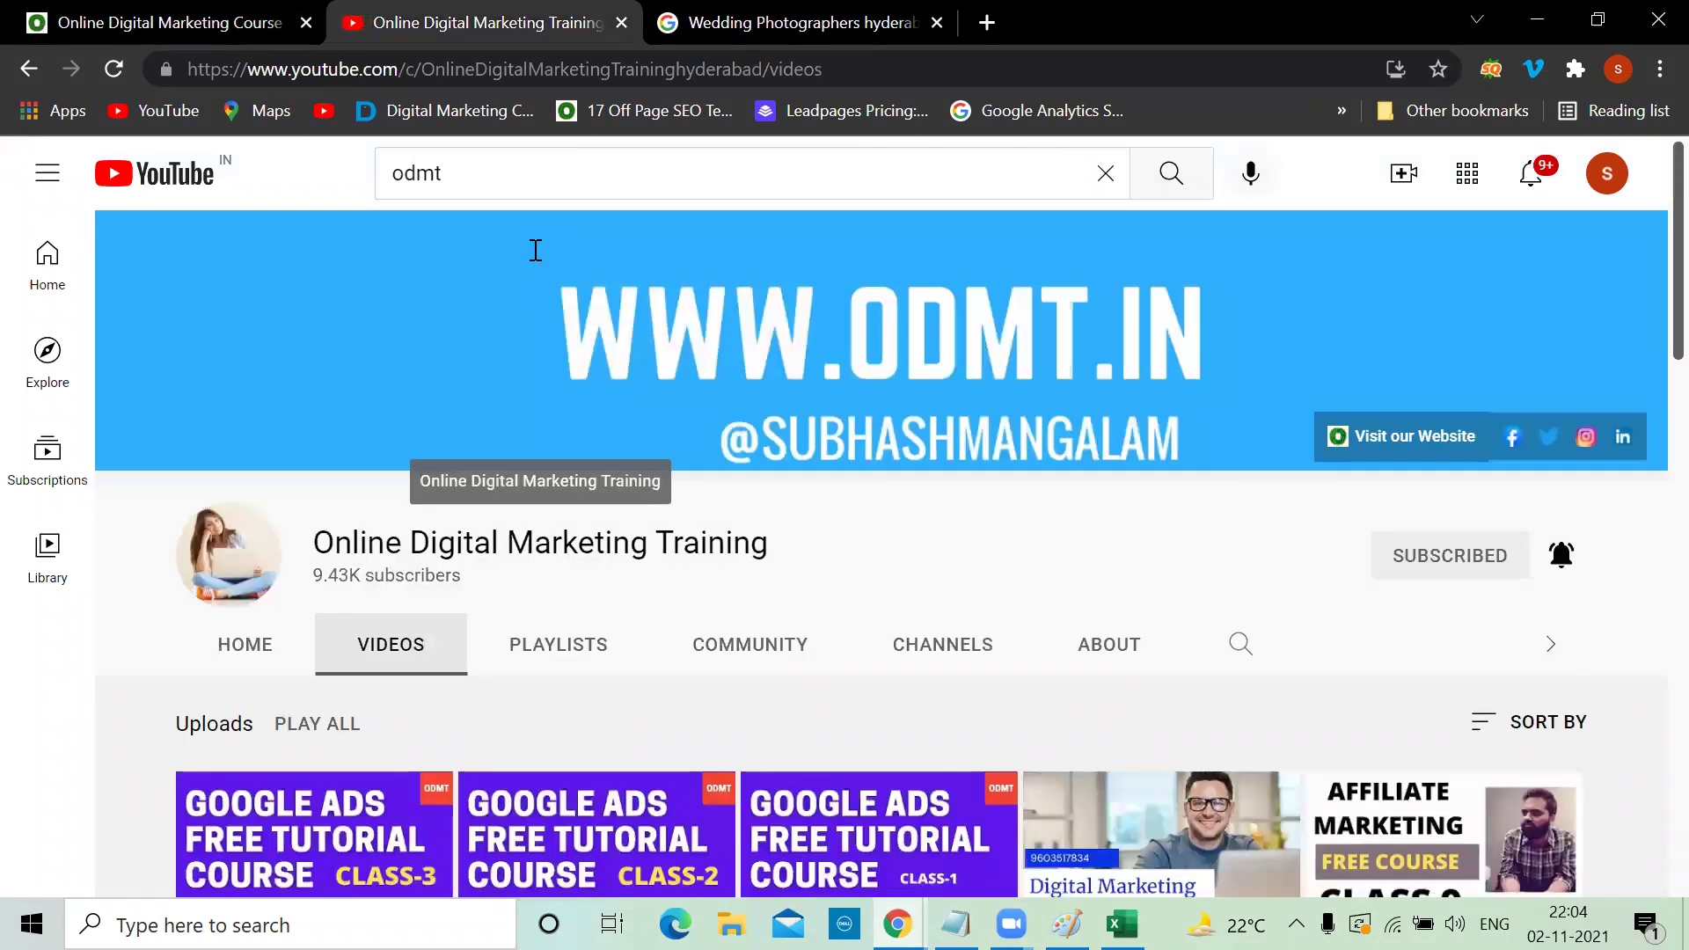